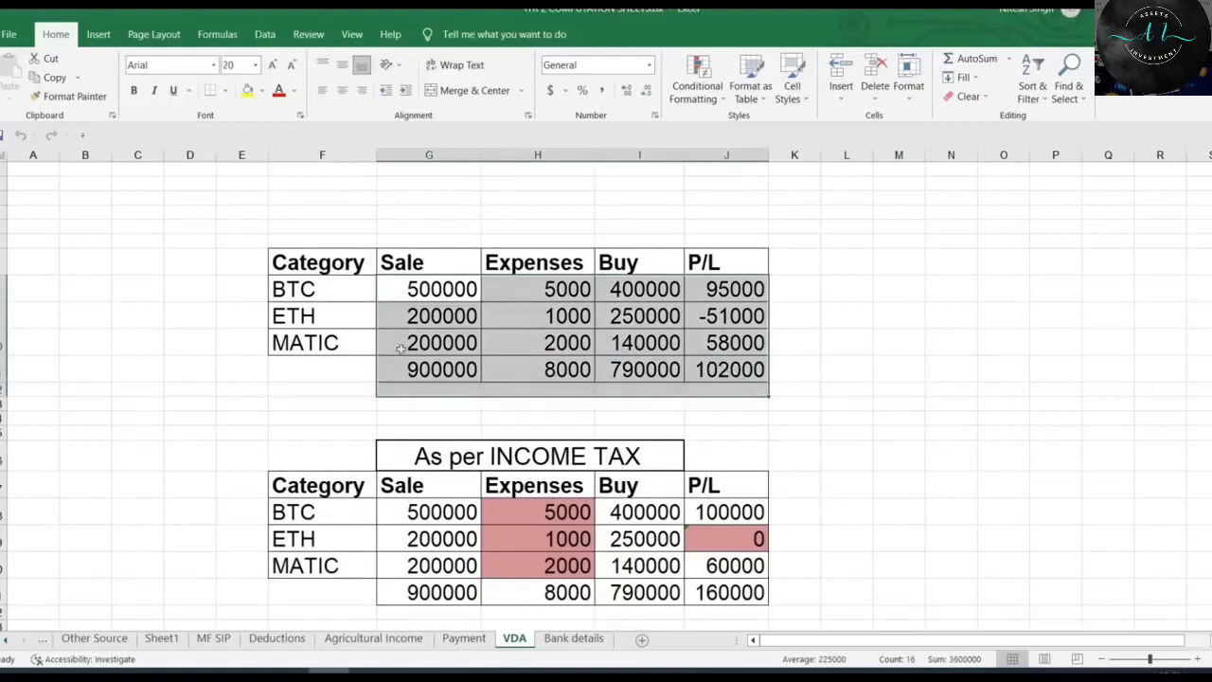
# Check the BTC, ETH and MATIC crypto categories, then total the amounts on the Deductions sheet.
pyautogui.moveTo(293, 288); pyautogui.dragTo(313, 345)
pyautogui.click(373, 639)
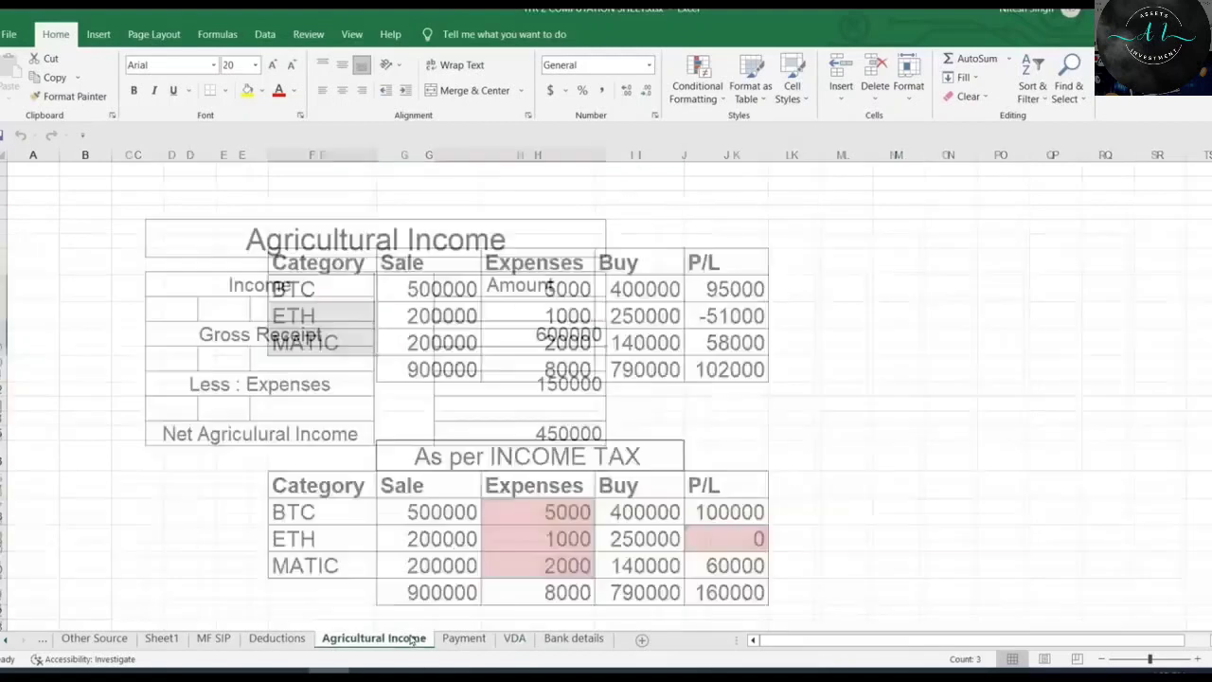
pyautogui.click(277, 638)
pyautogui.scroll(2, 470, 461)
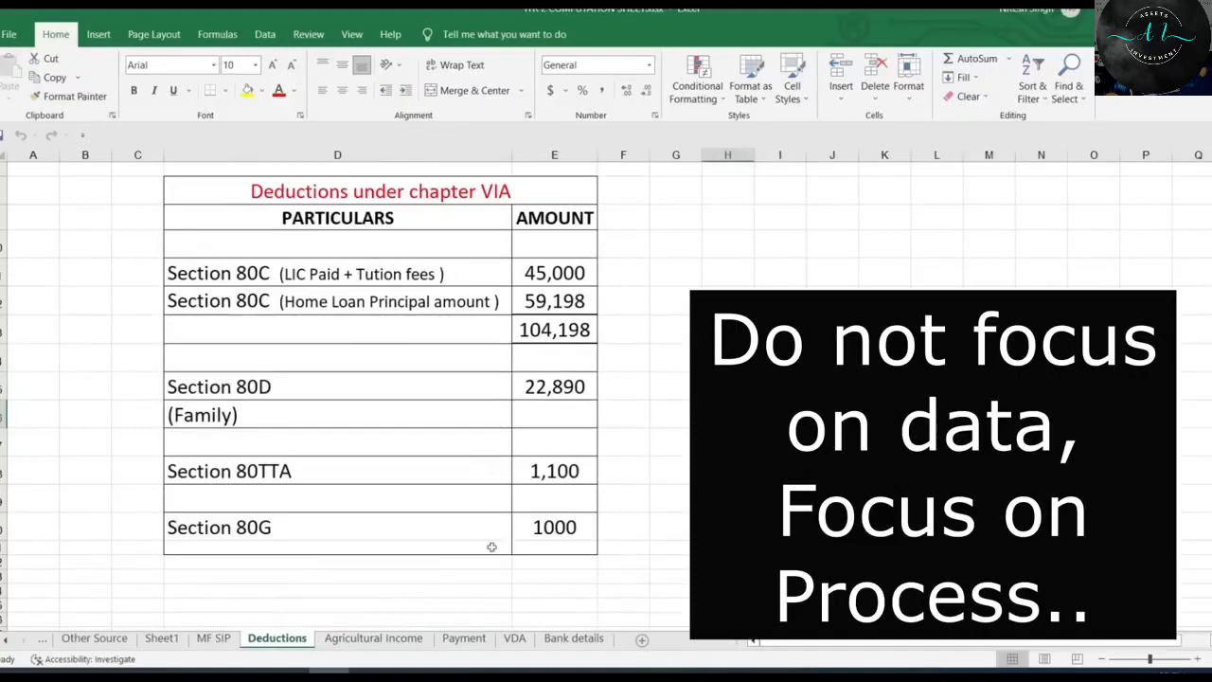
pyautogui.moveTo(561, 272); pyautogui.dragTo(557, 442)
pyautogui.moveTo(403, 274); pyautogui.dragTo(401, 499)
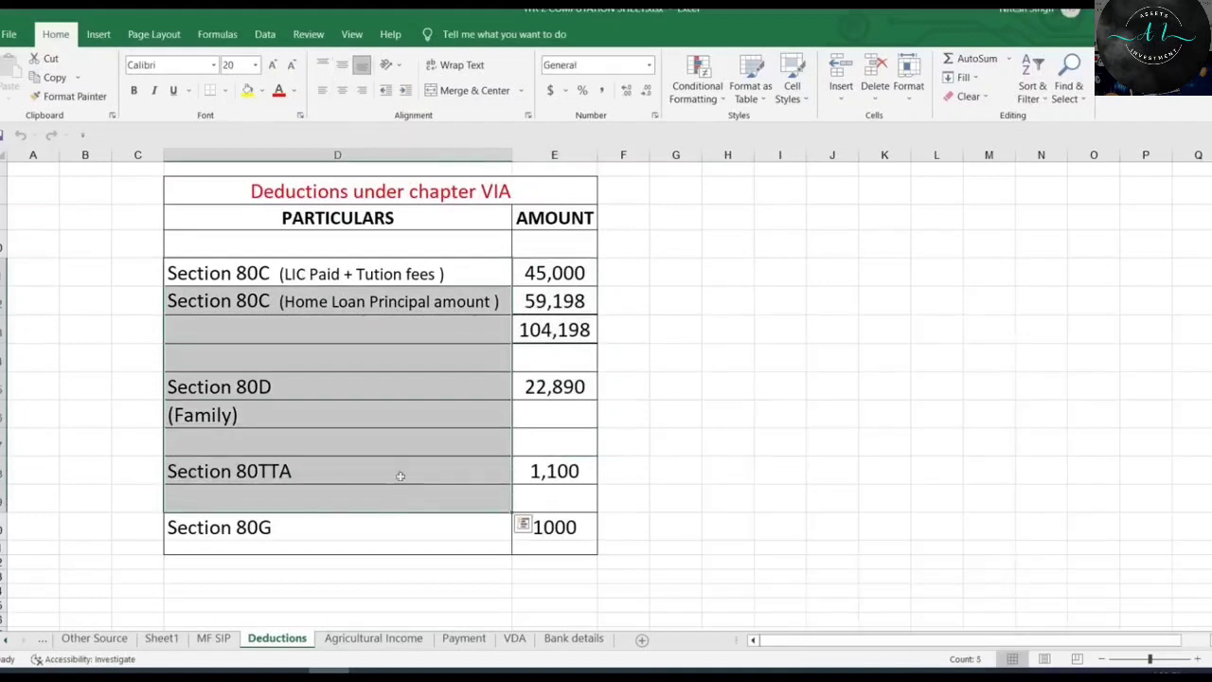
pyautogui.moveTo(557, 276); pyautogui.dragTo(586, 532)
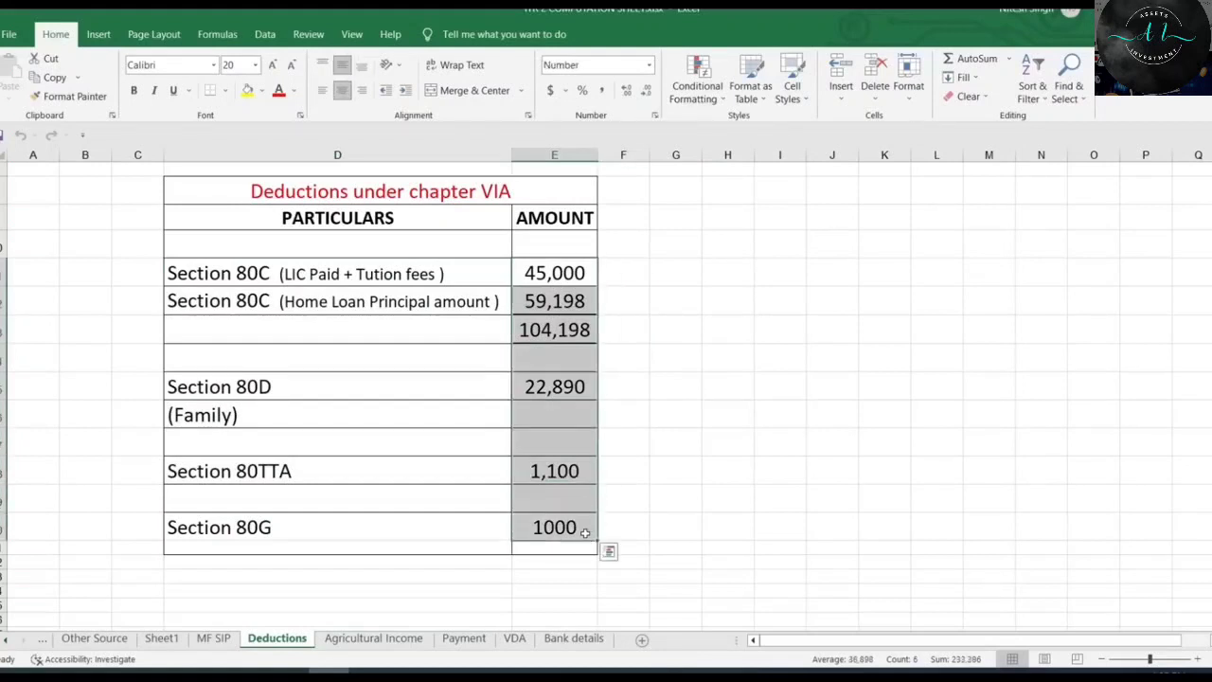
# Flip through the Bank details, Sheet1, MF SIP and Deductions sheets, then revisit the VDA crypto sheet.
pyautogui.click(571, 639)
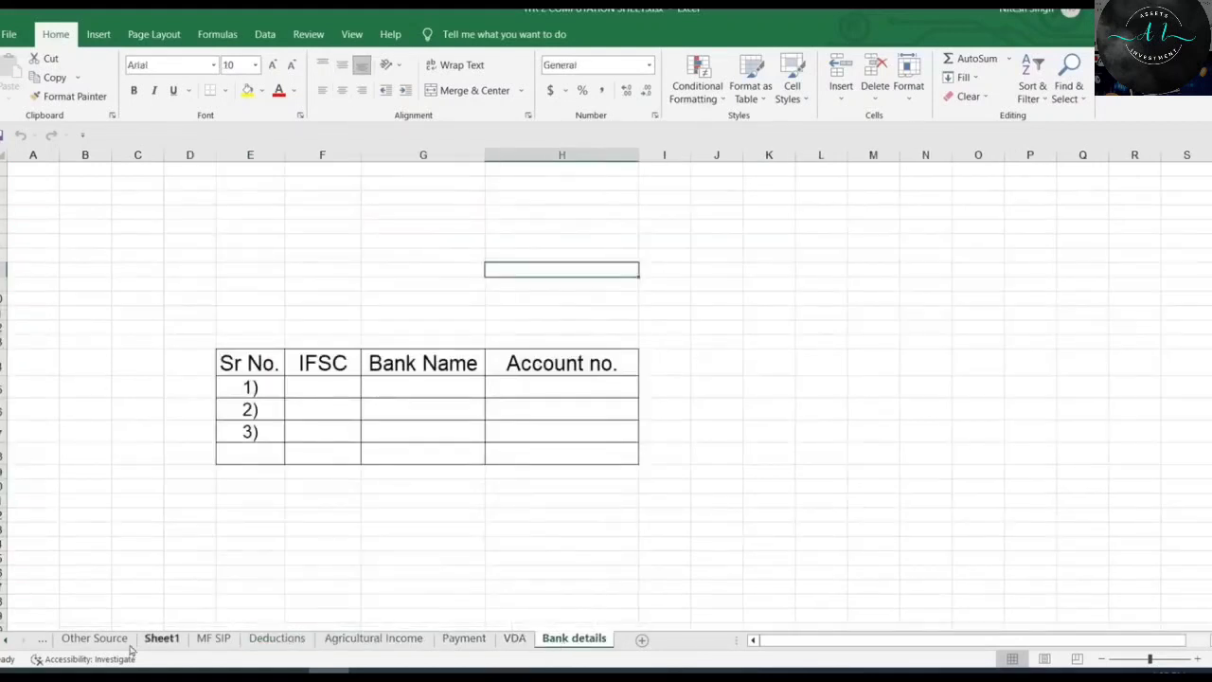
pyautogui.click(97, 642)
pyautogui.click(217, 641)
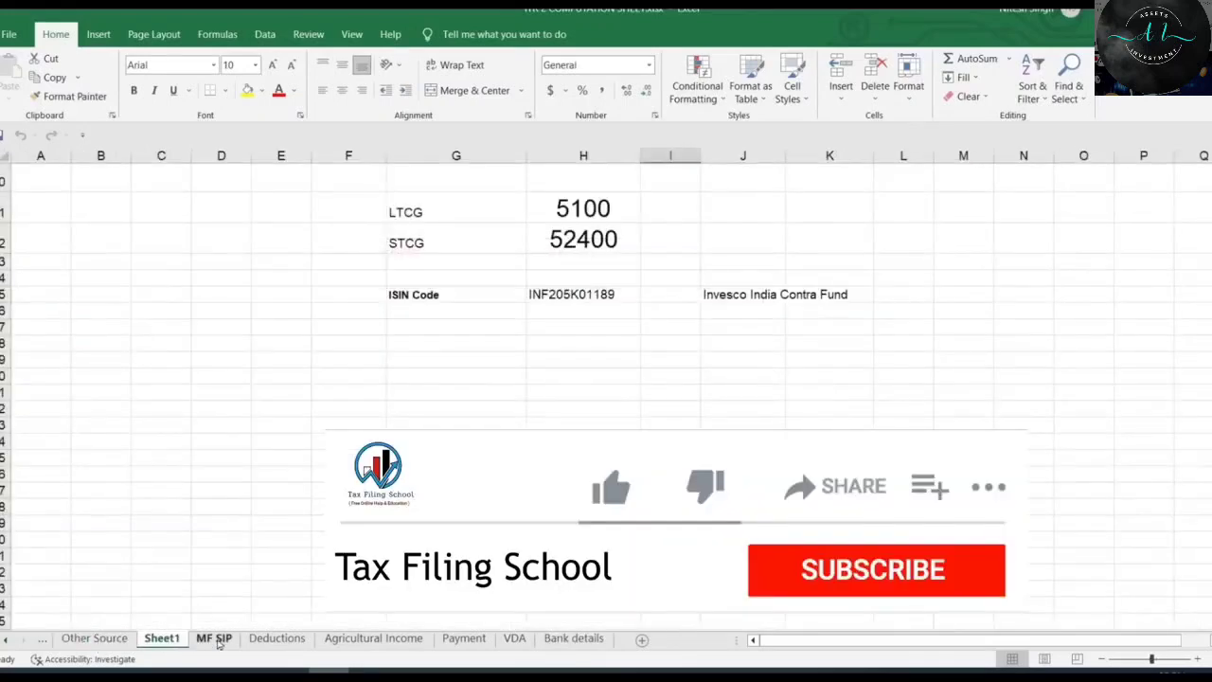
pyautogui.click(274, 639)
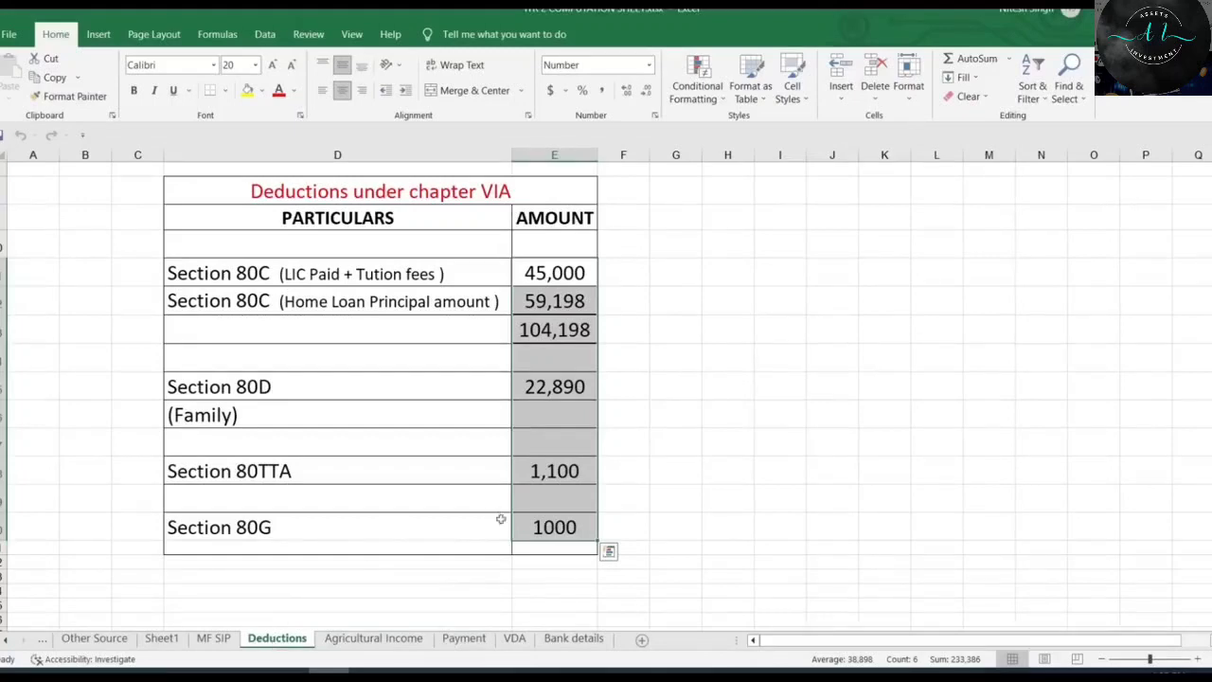
pyautogui.click(519, 640)
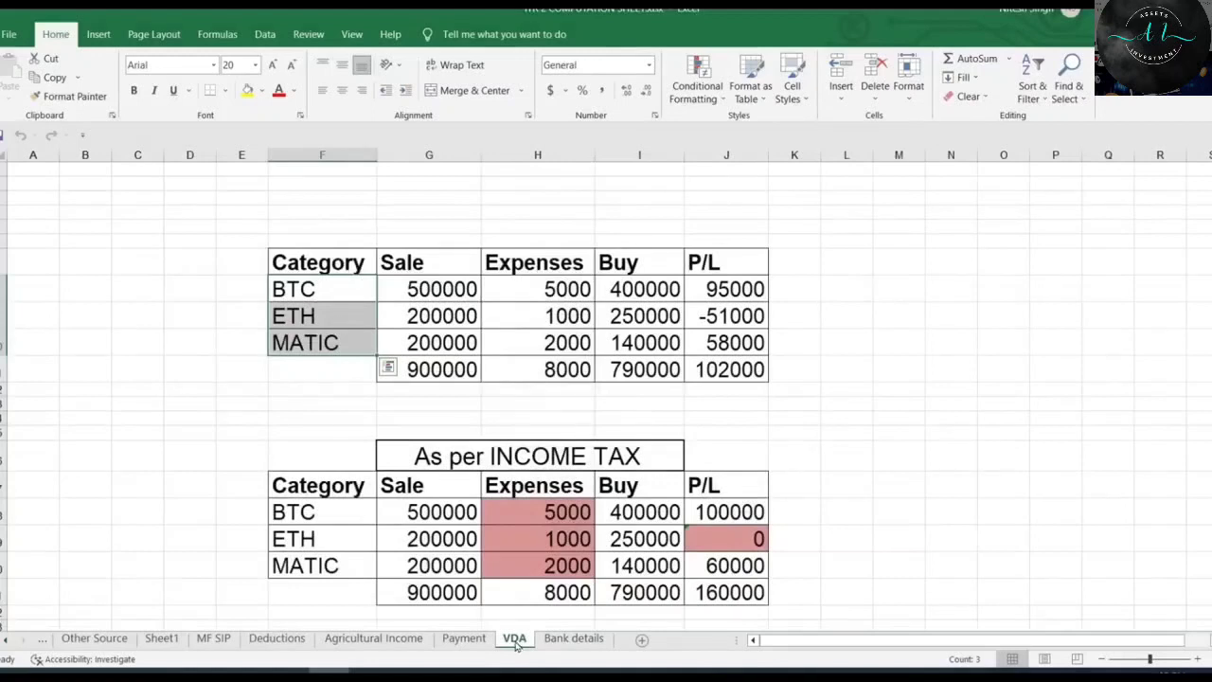
pyautogui.click(192, 385)
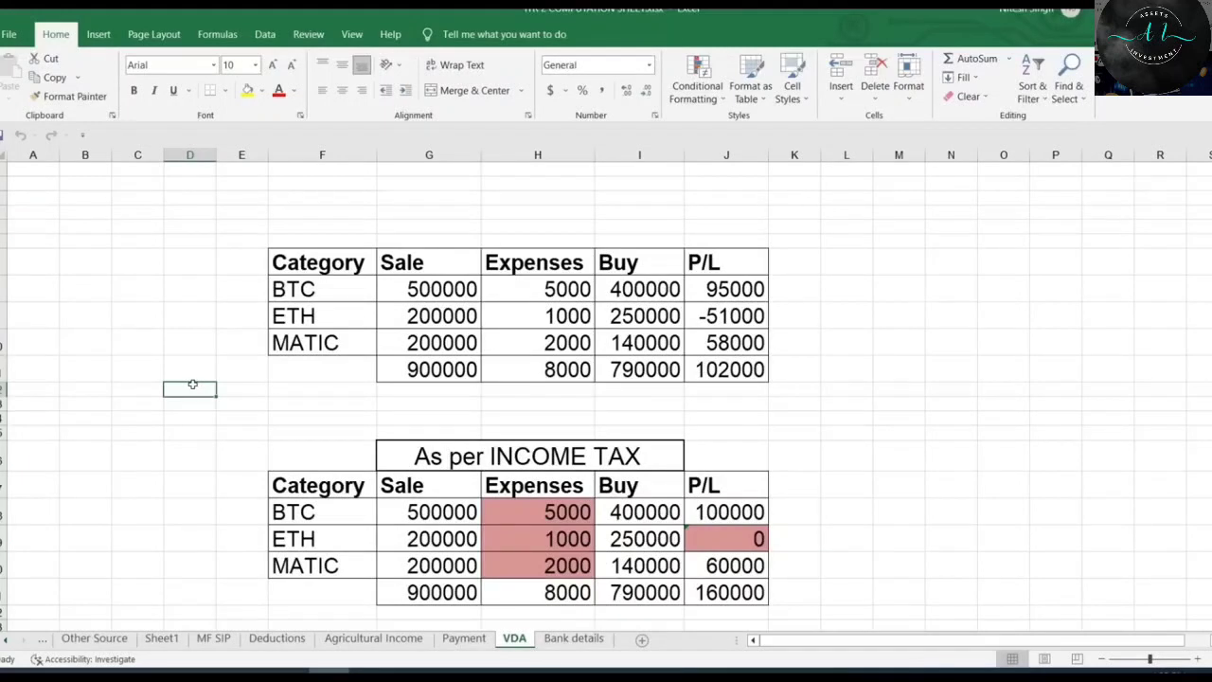
pyautogui.click(322, 418)
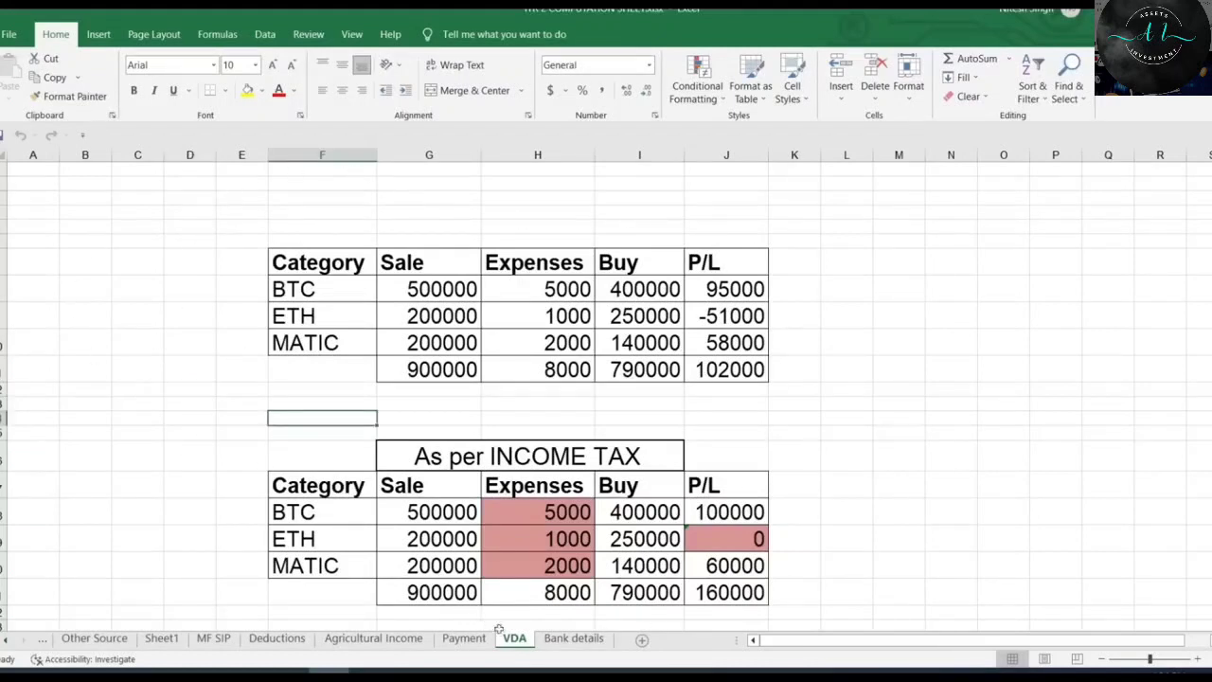
# Cycle through Bank details, Payment, Agricultural Income, Deductions and MF SIP, ending on Sheet1 (LTCG 5100, STCG 52400).
pyautogui.click(572, 641)
pyautogui.click(464, 639)
pyautogui.click(409, 645)
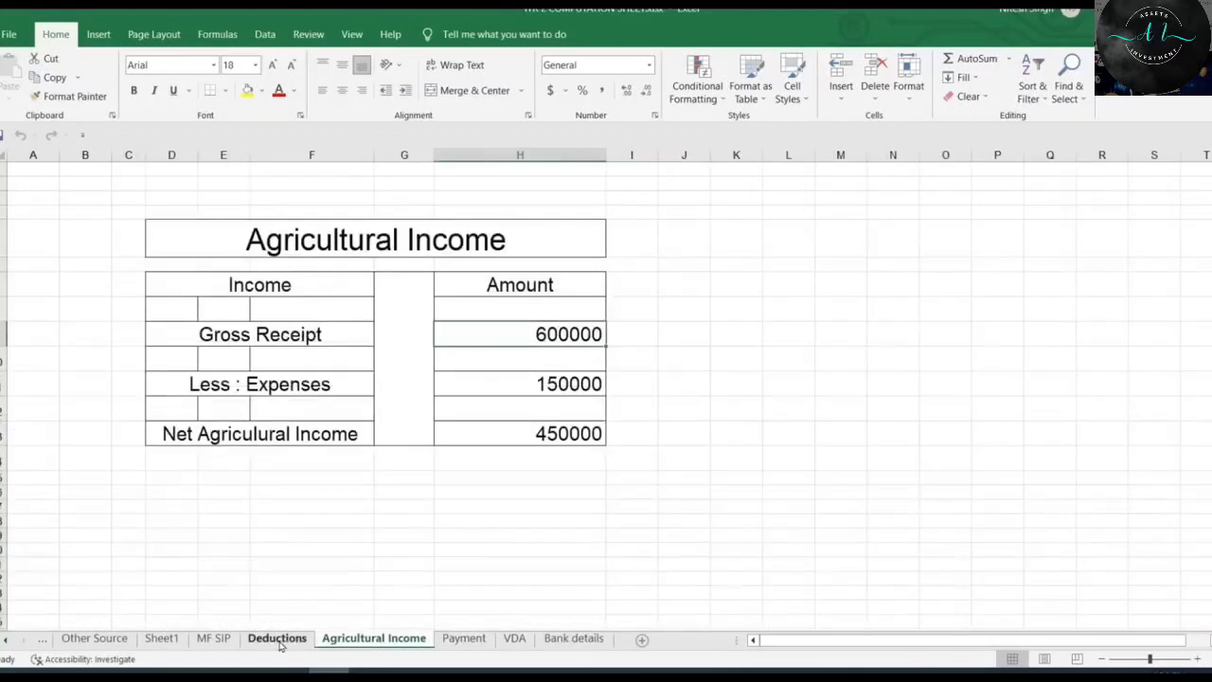
pyautogui.click(276, 644)
pyautogui.click(203, 648)
pyautogui.click(163, 643)
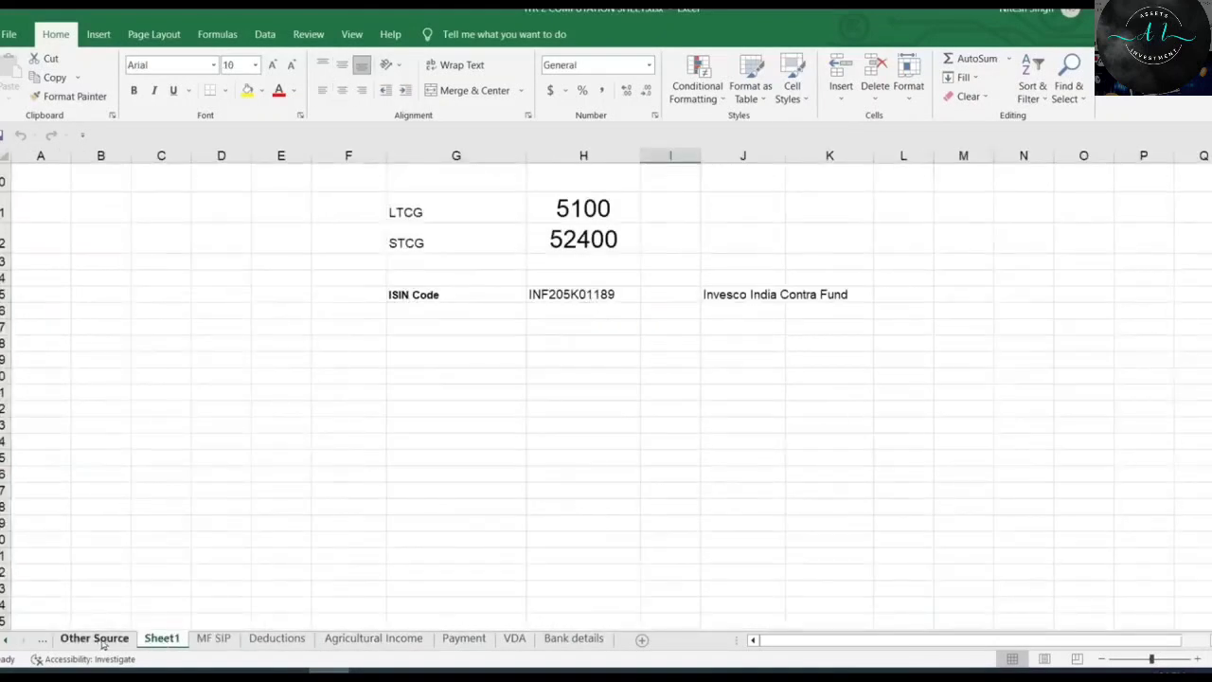
# Glance at the e-Filing portal home page, then return to Excel's Form 16 sheet showing taxable salary 662,300.
pyautogui.moveTo(370, 670)
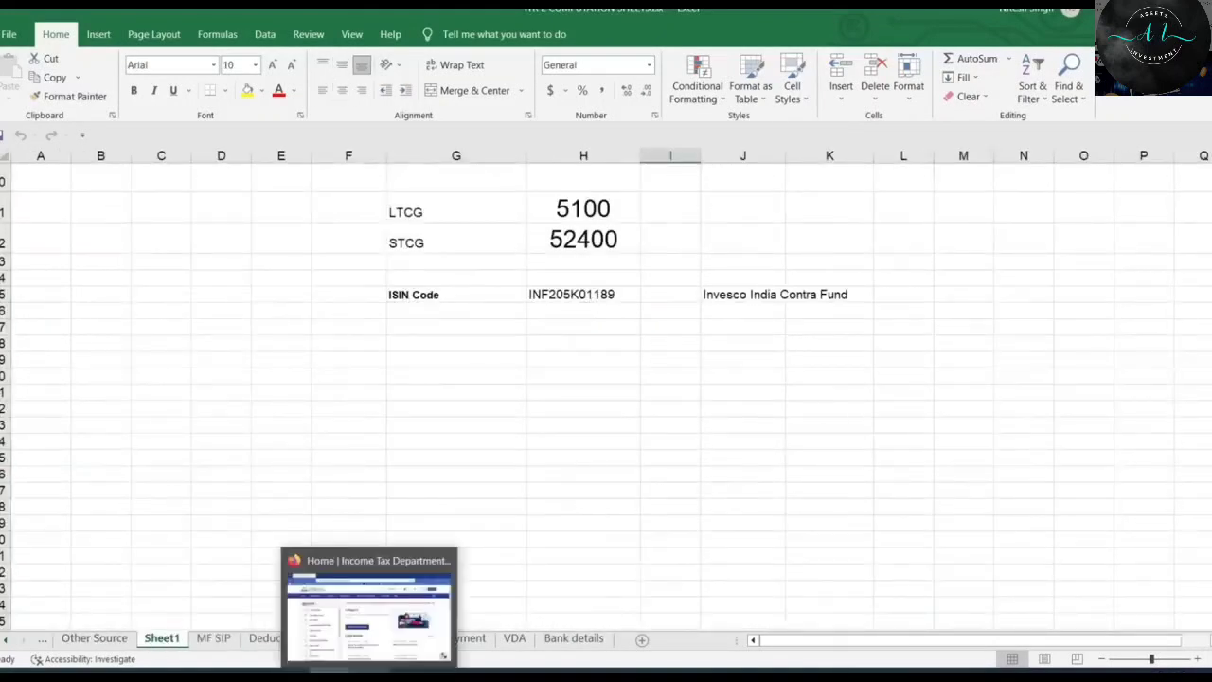
pyautogui.click(370, 611)
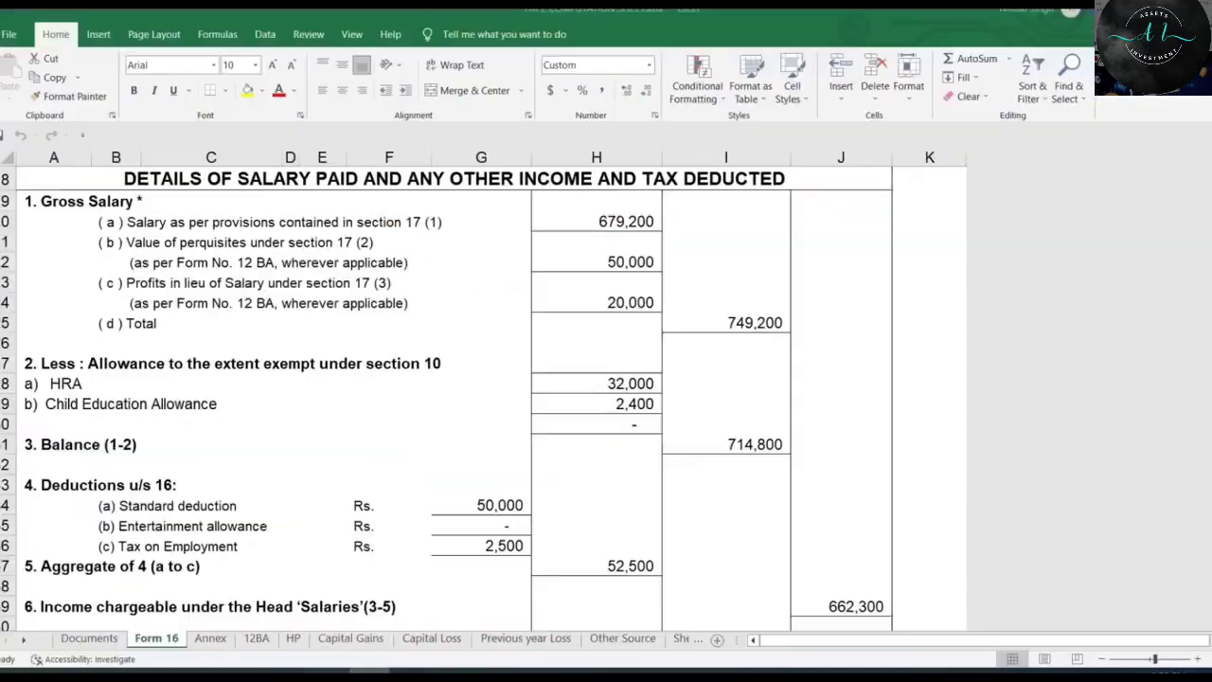
pyautogui.click(726, 444)
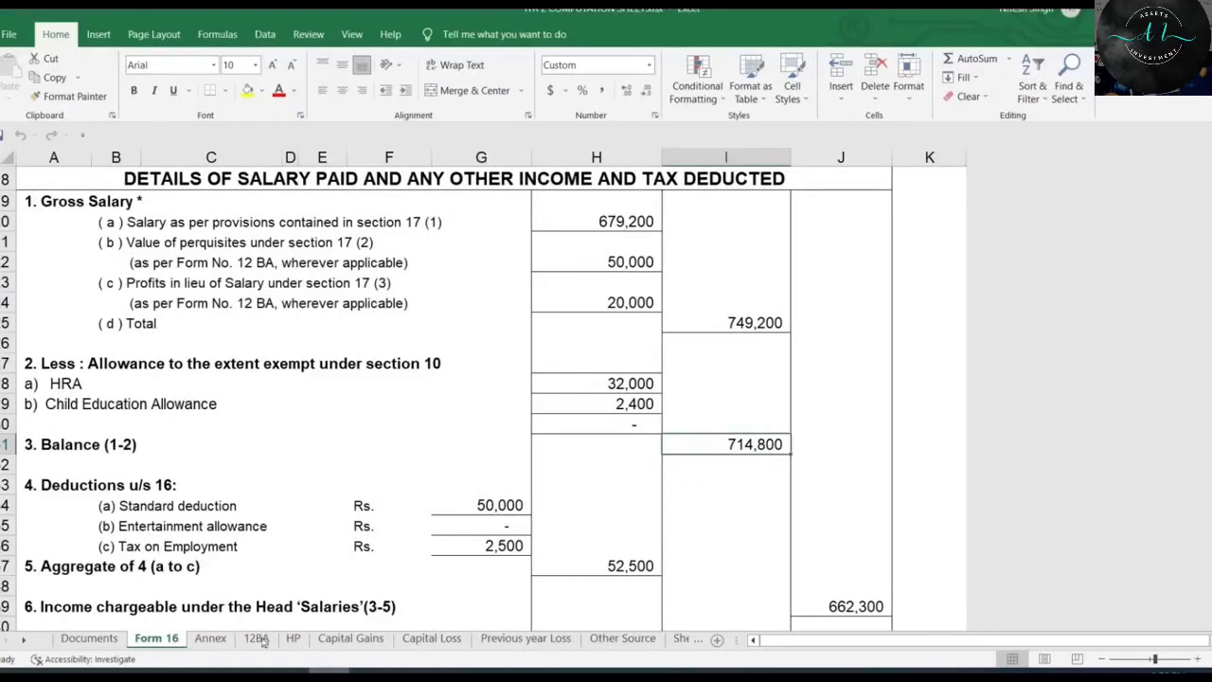
# Review the Capital Gains, Capital Loss, Previous year Loss, Other Source and Sheet1 sheets.
pyautogui.click(352, 644)
pyautogui.scroll(1, 560, 455)
pyautogui.scroll(-2, 560, 455)
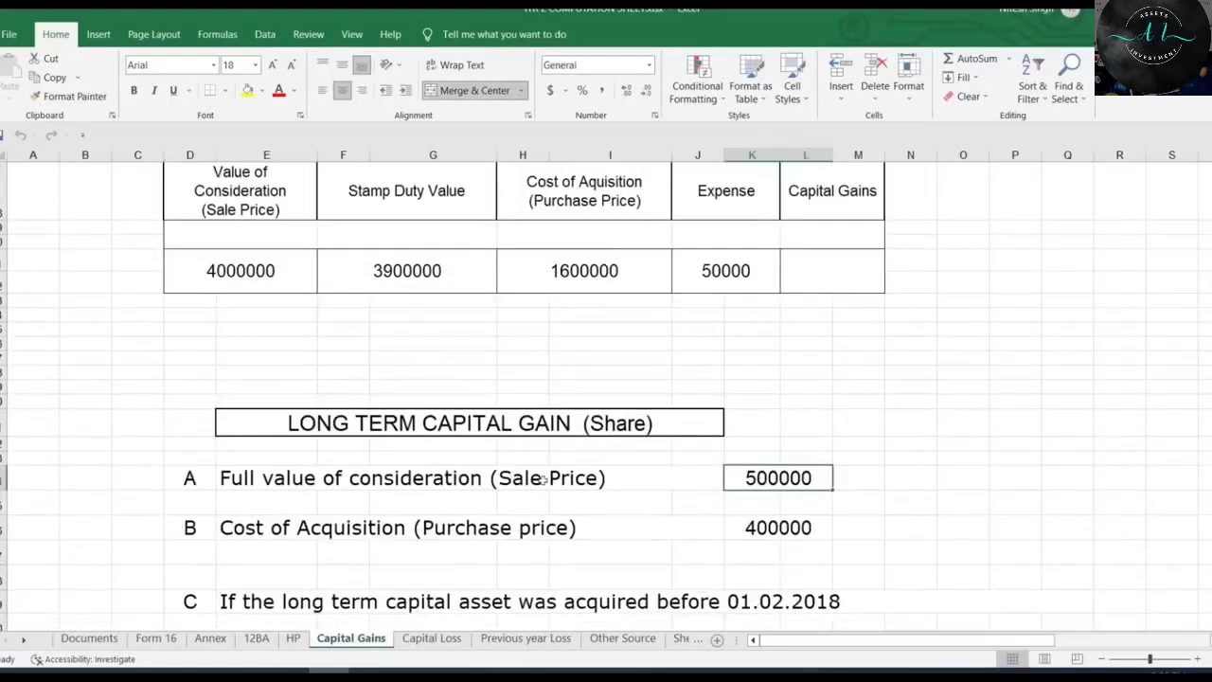
pyautogui.click(432, 639)
pyautogui.click(538, 640)
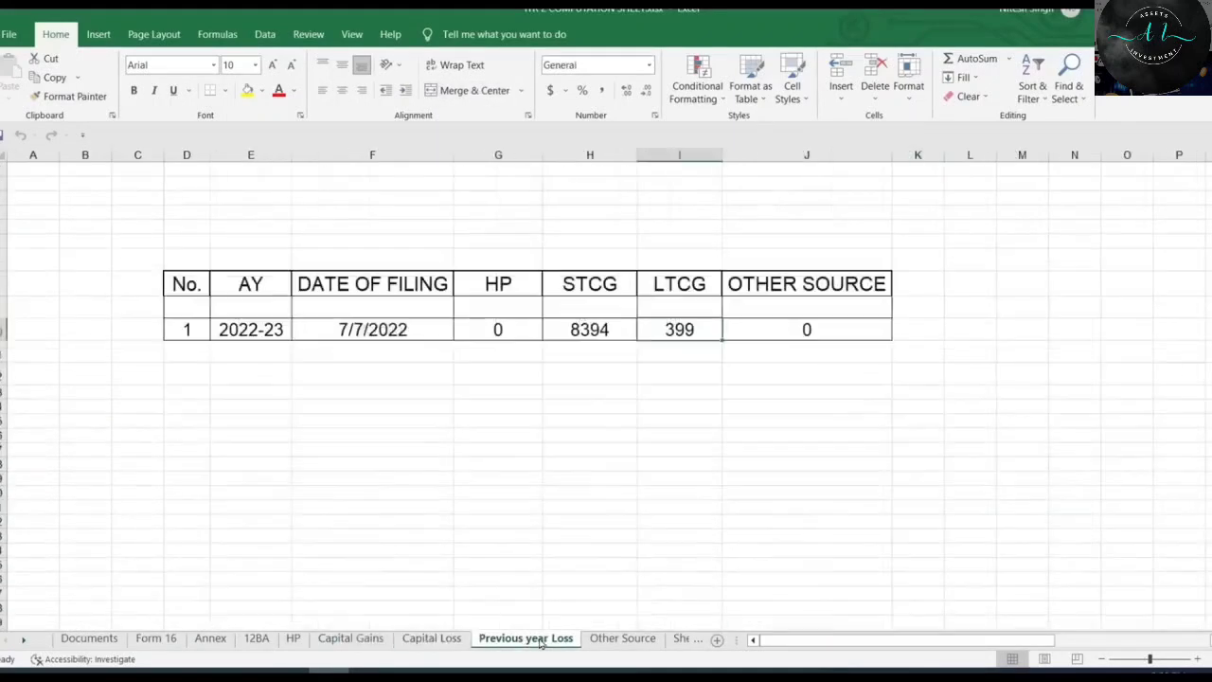
pyautogui.click(651, 644)
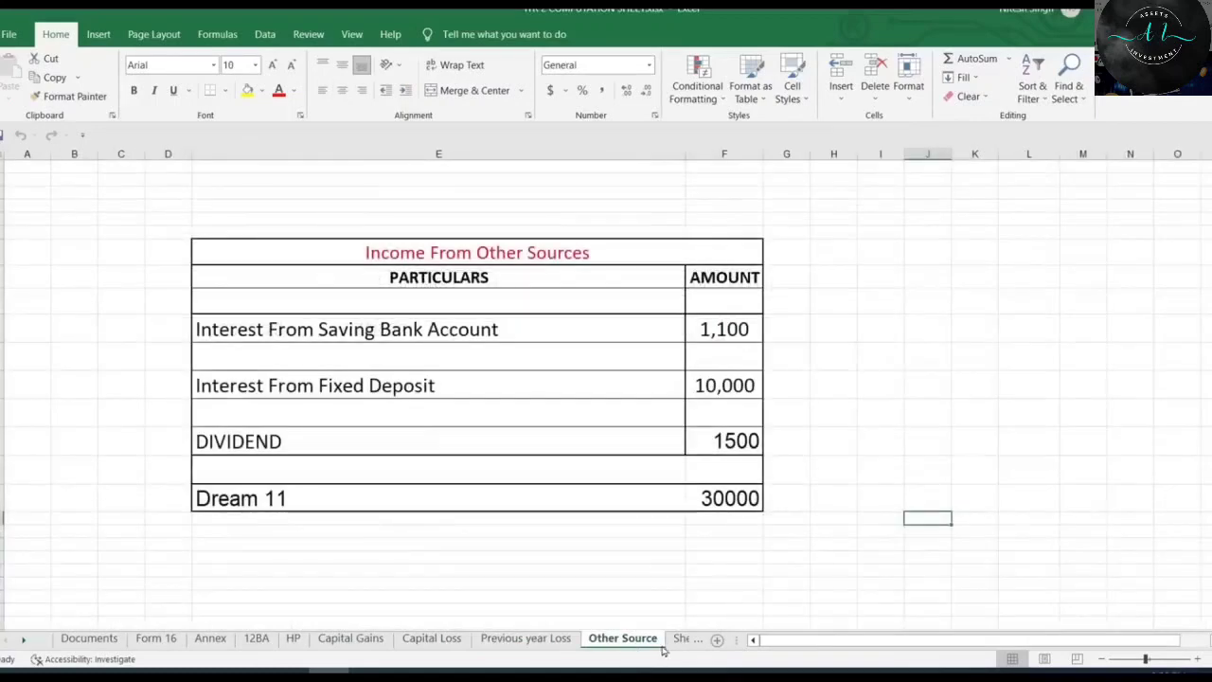
pyautogui.click(682, 641)
pyautogui.scroll(-4, 663, 540)
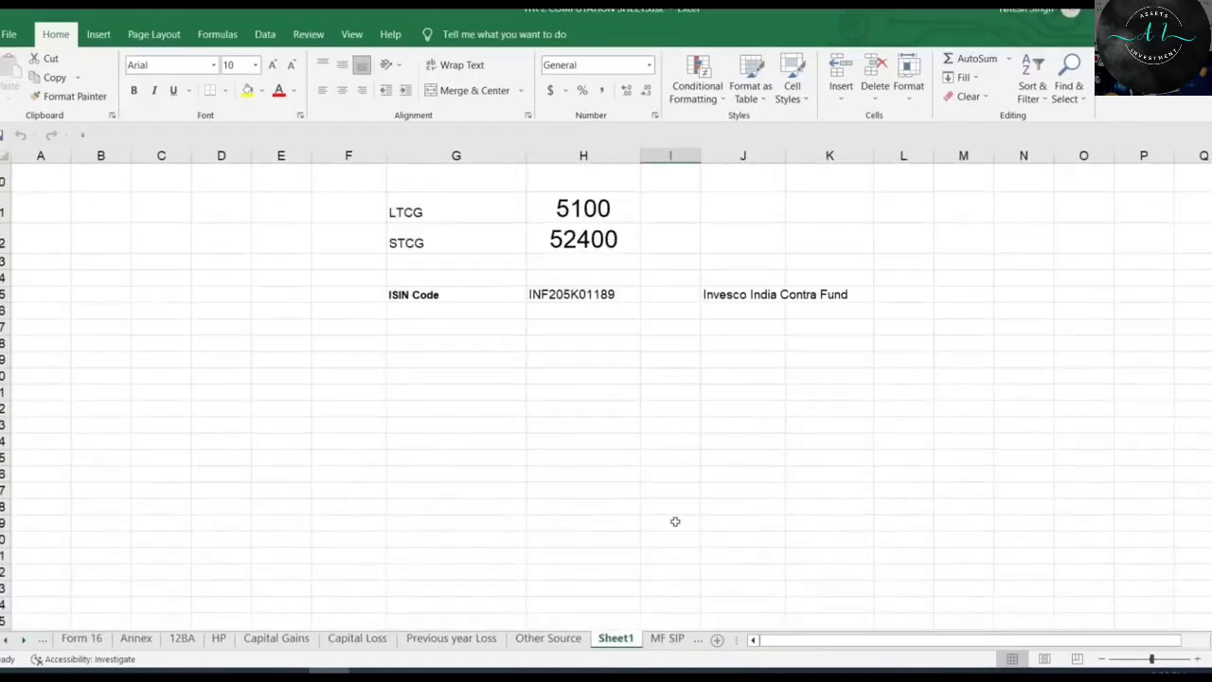
# Review the MF SIP, Deductions, Agricultural Income, Payment and VDA sheets.
pyautogui.click(667, 640)
pyautogui.click(673, 641)
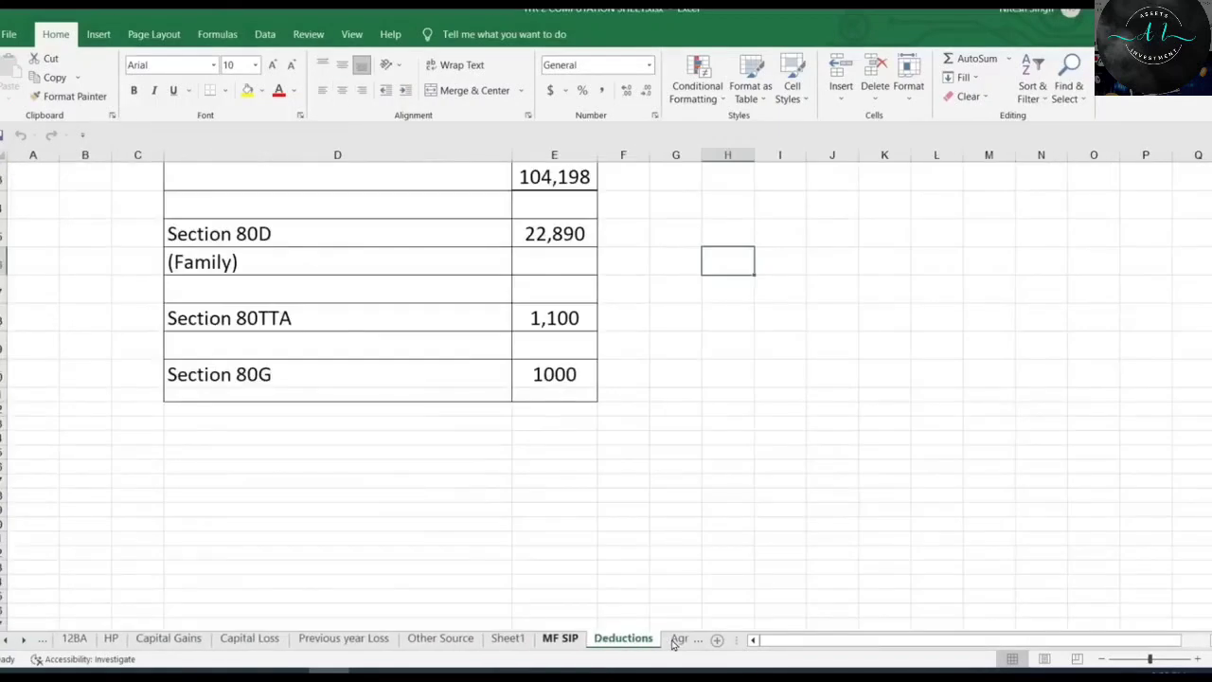
pyautogui.click(673, 642)
pyautogui.click(670, 641)
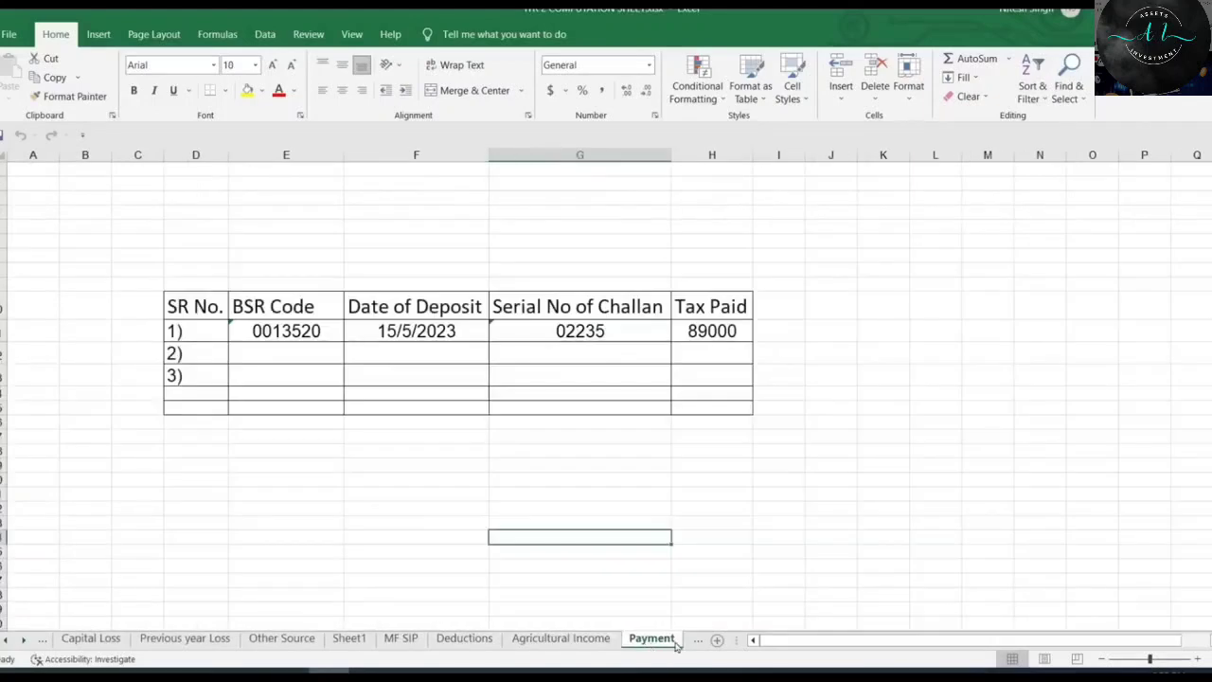
pyautogui.click(701, 641)
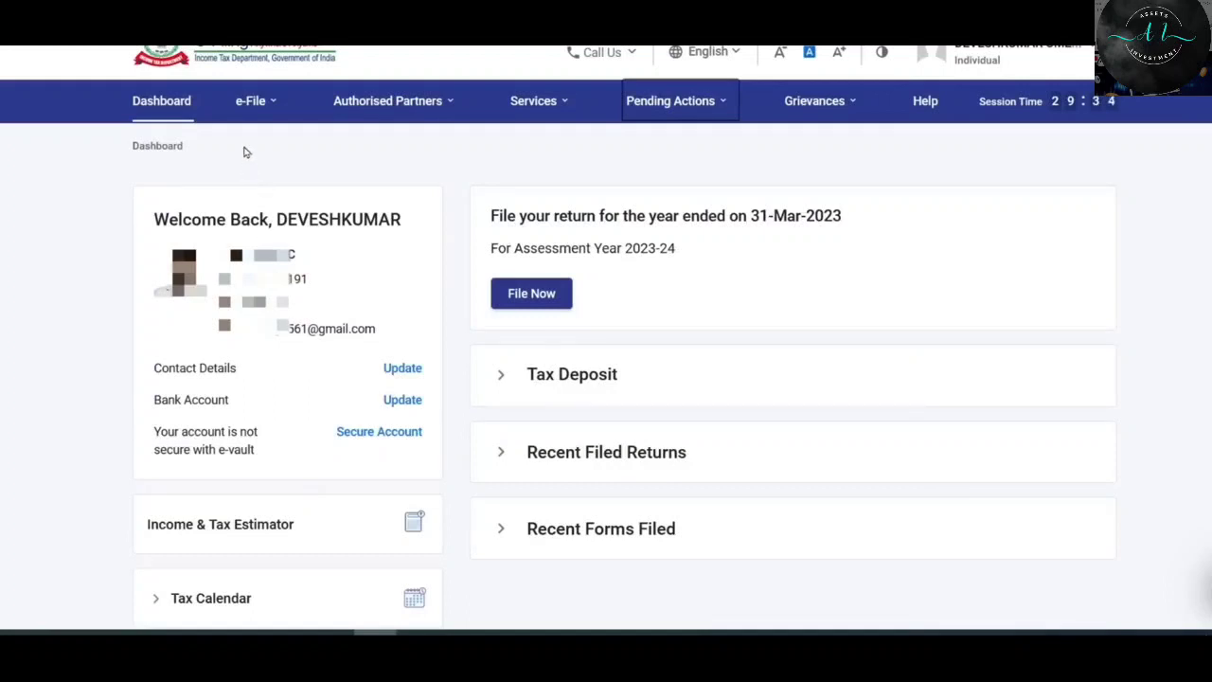
# Browse the e-File and Services menus to locate the File Income Tax Return option.
pyautogui.click(251, 100)
pyautogui.moveTo(266, 144)
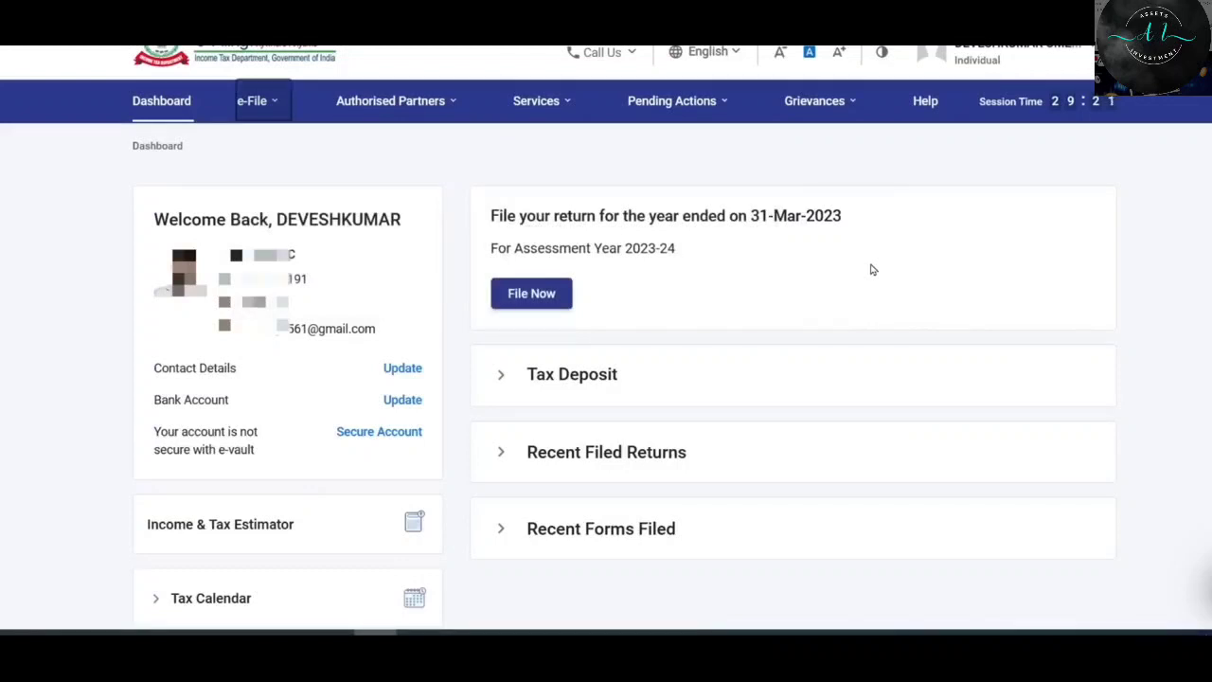
pyautogui.click(547, 107)
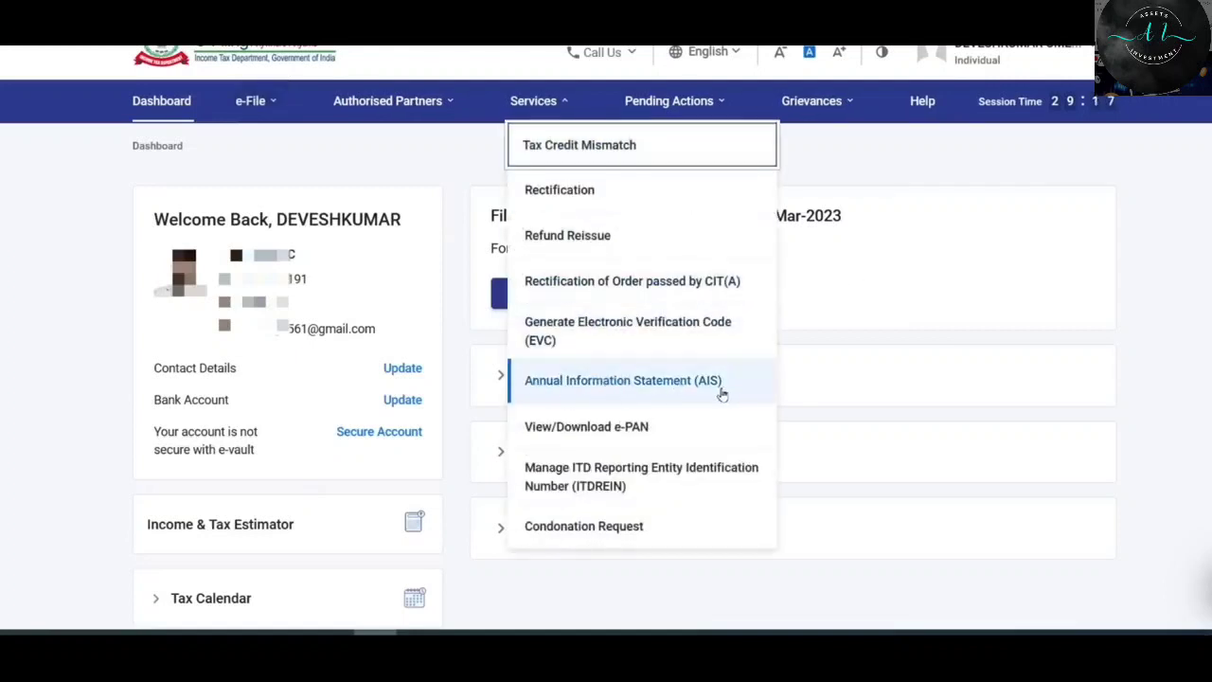
pyautogui.click(803, 378)
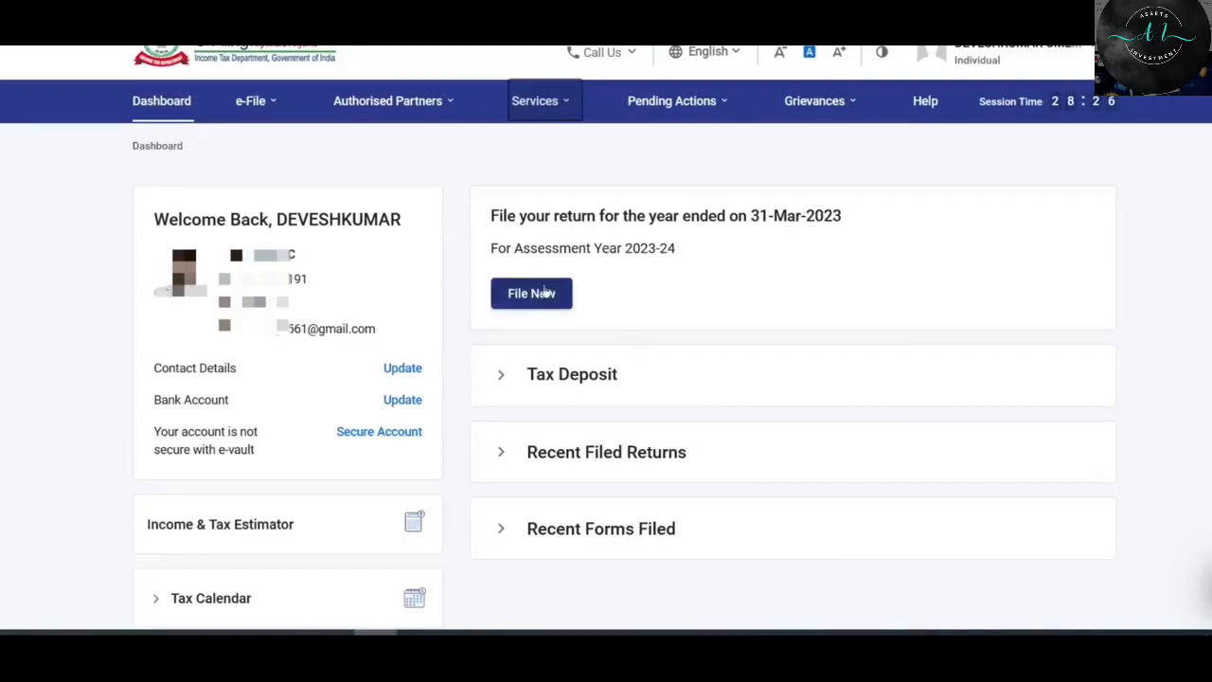
pyautogui.click(256, 102)
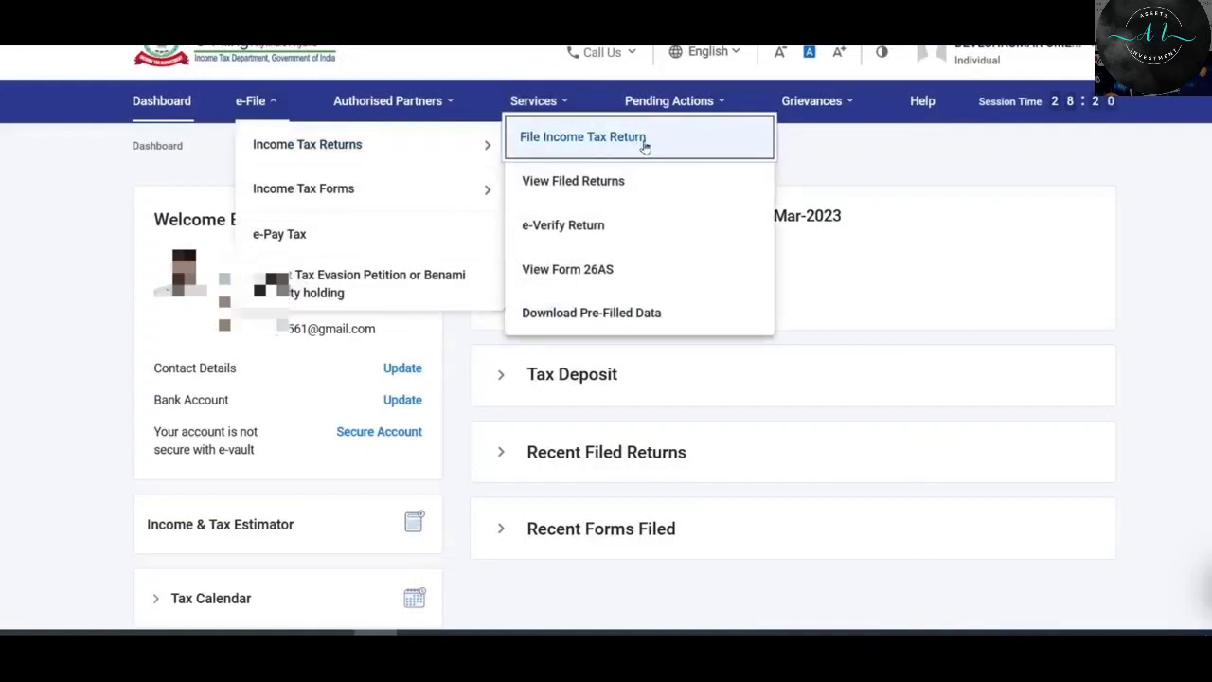
# Choose assessment year 2023-24 with online filing mode and continue.
pyautogui.click(644, 142)
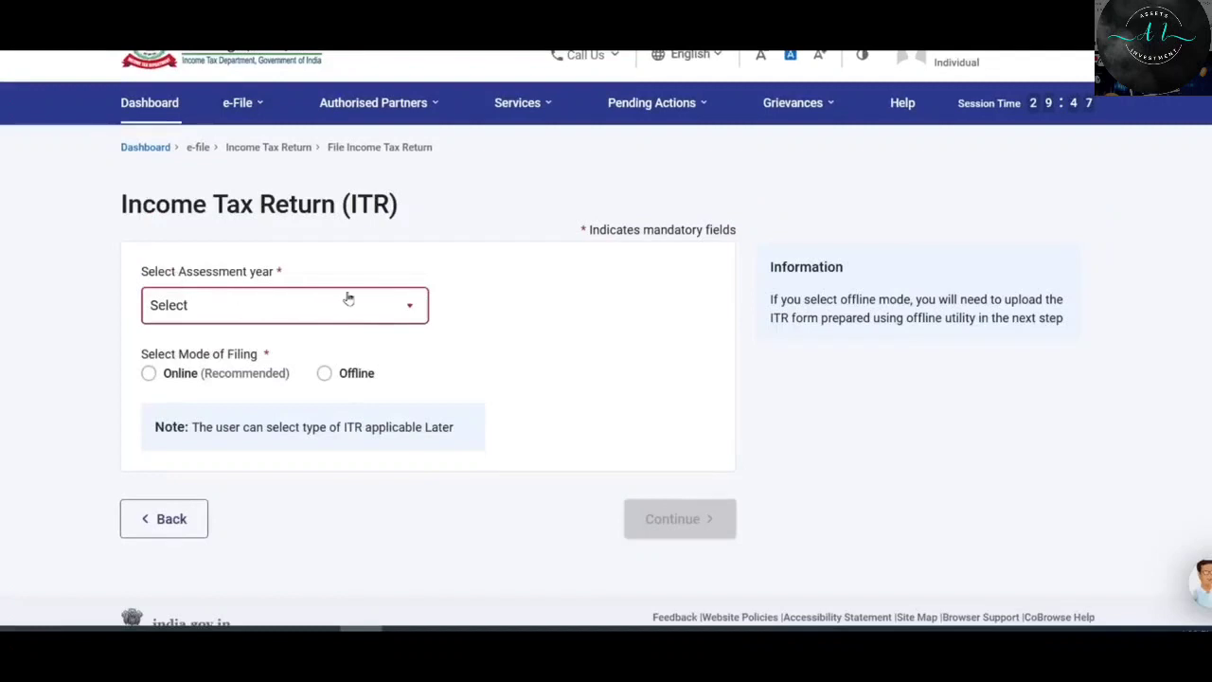
pyautogui.click(401, 306)
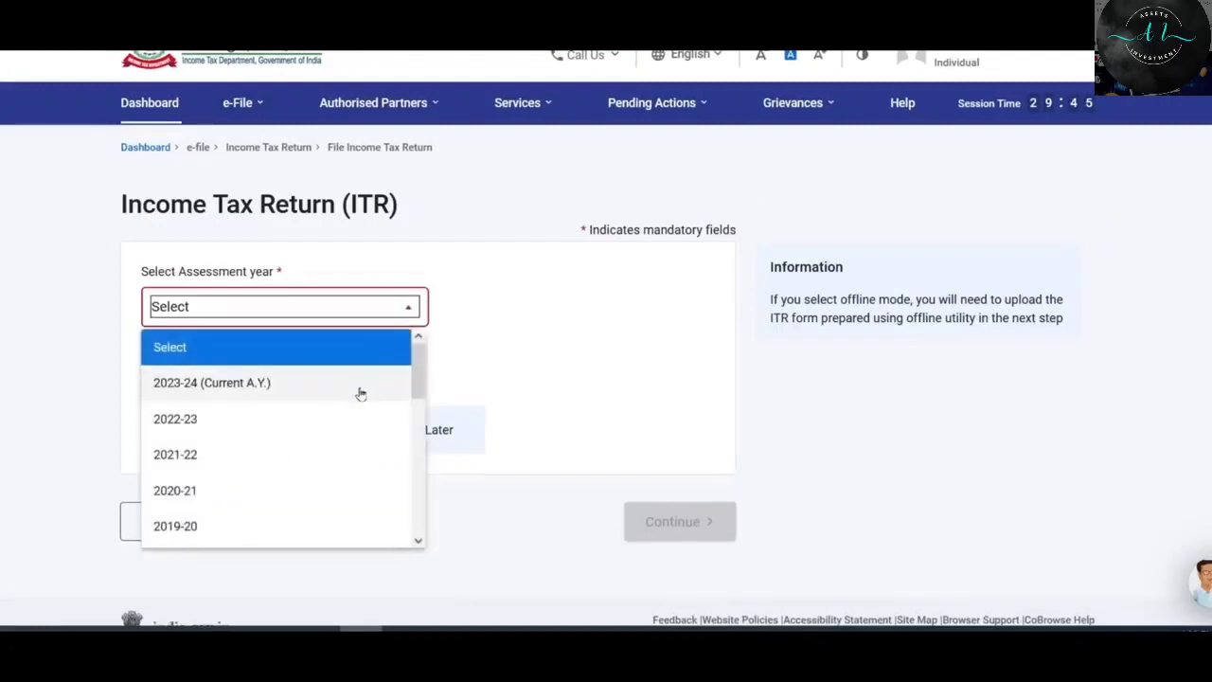
pyautogui.click(275, 383)
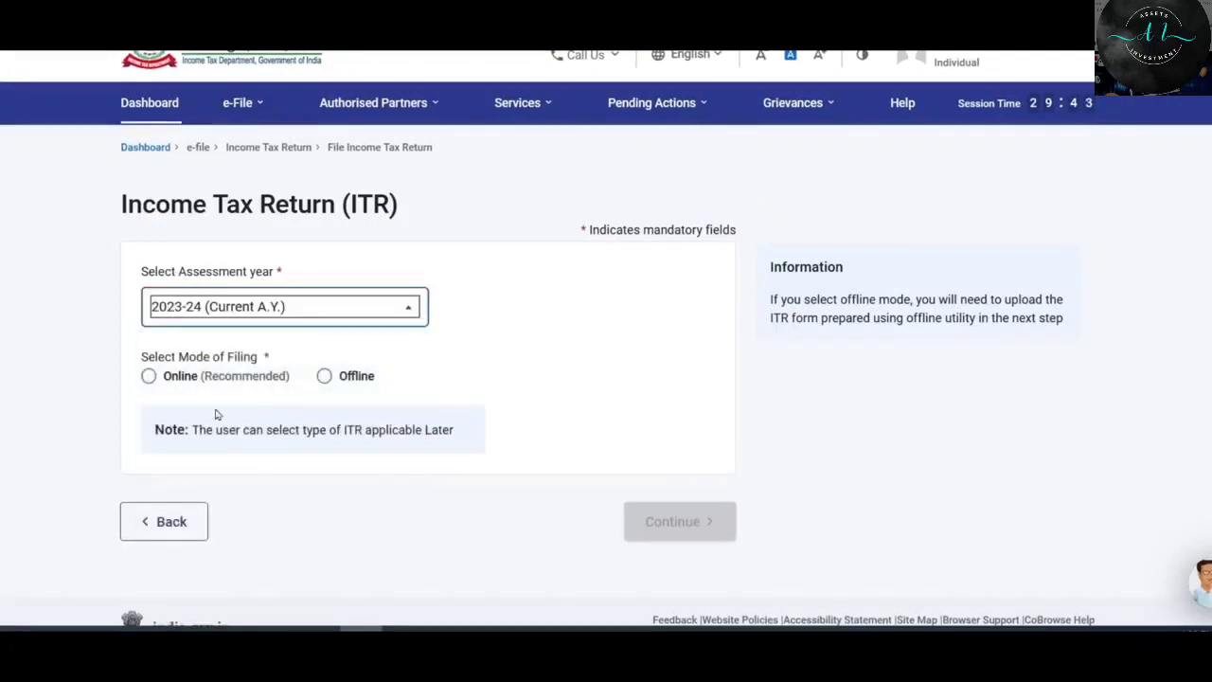
pyautogui.click(148, 377)
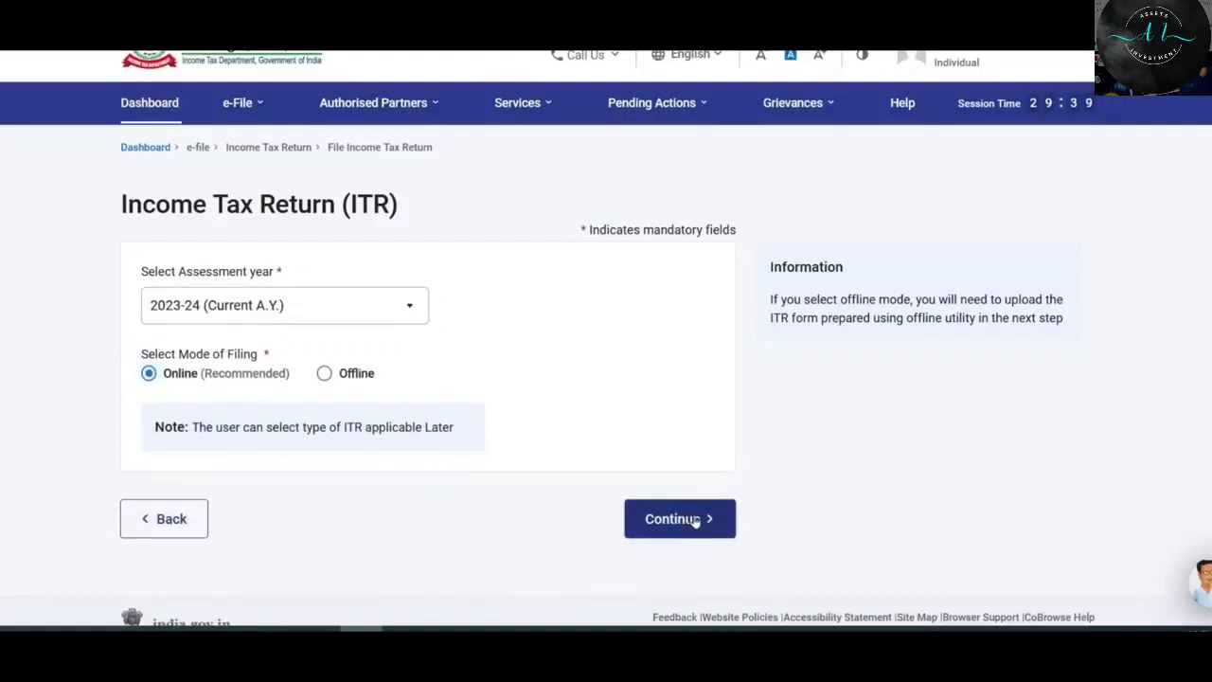
pyautogui.click(695, 521)
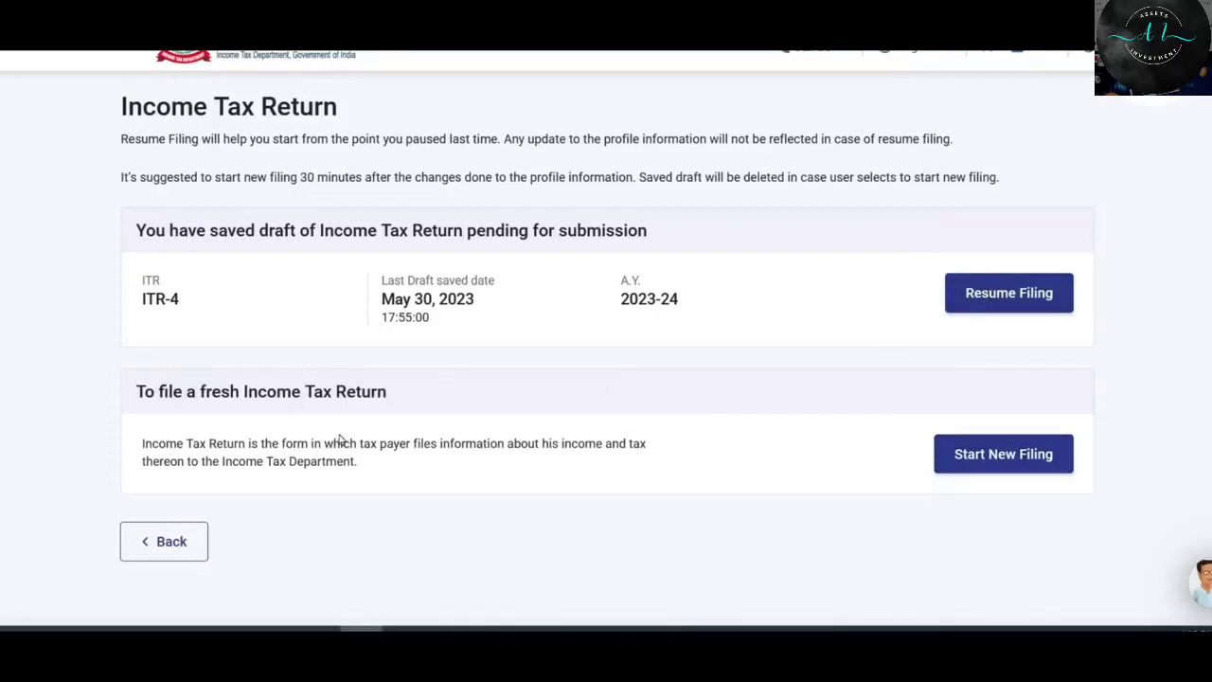
# Start a new filing as an Individual, select ITR-2 and proceed with it.
pyautogui.click(1004, 455)
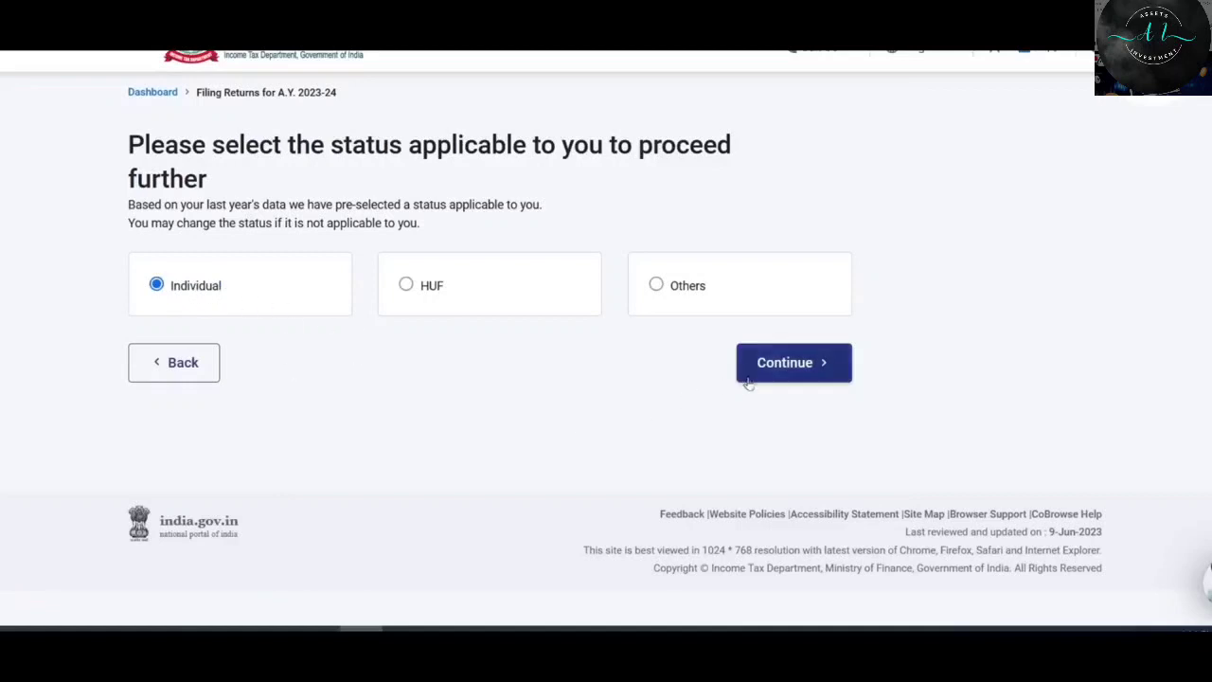
pyautogui.click(800, 369)
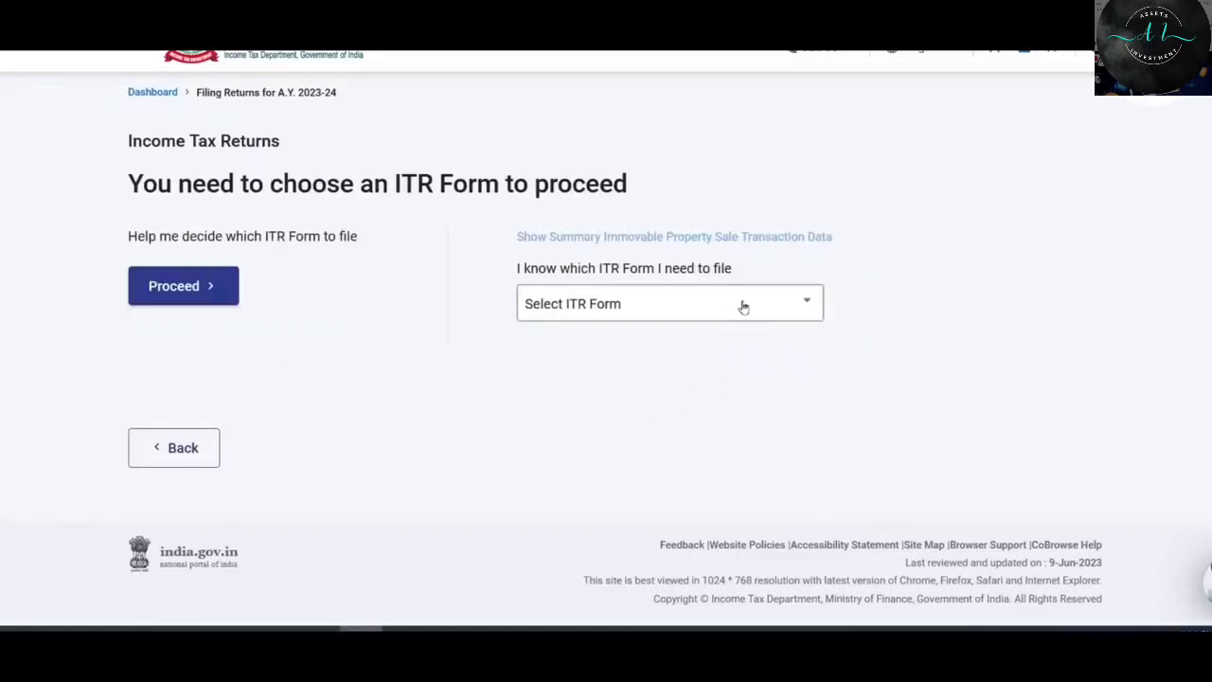
pyautogui.click(741, 305)
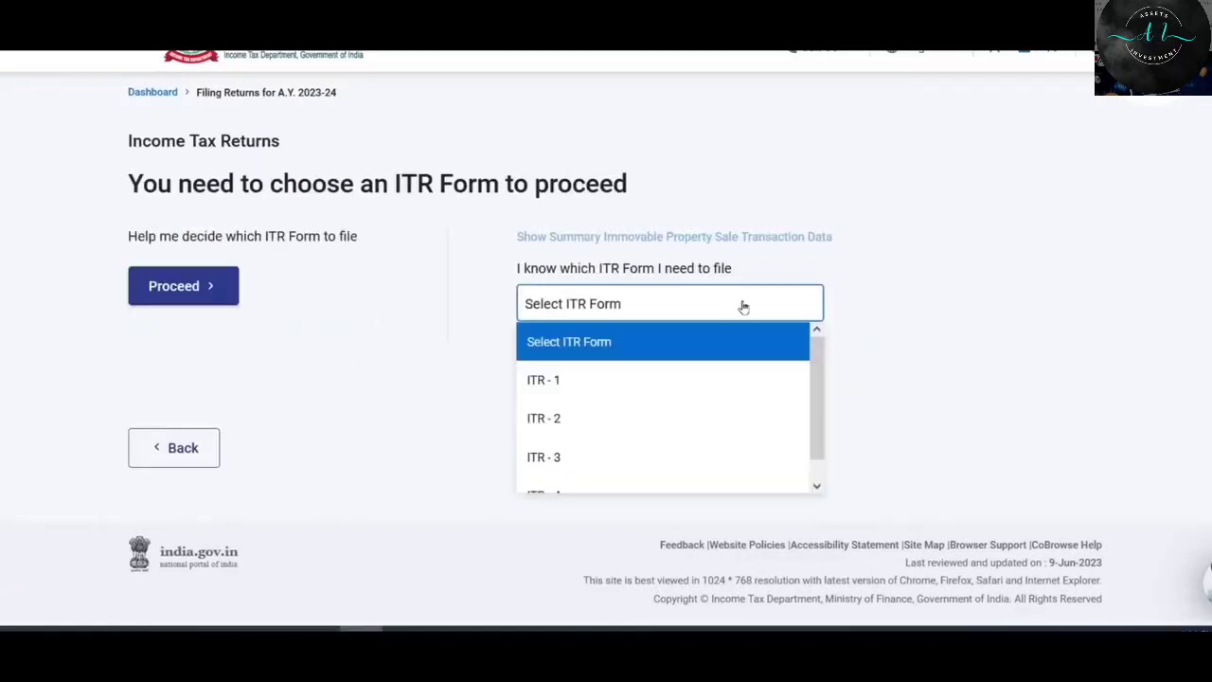
pyautogui.click(615, 422)
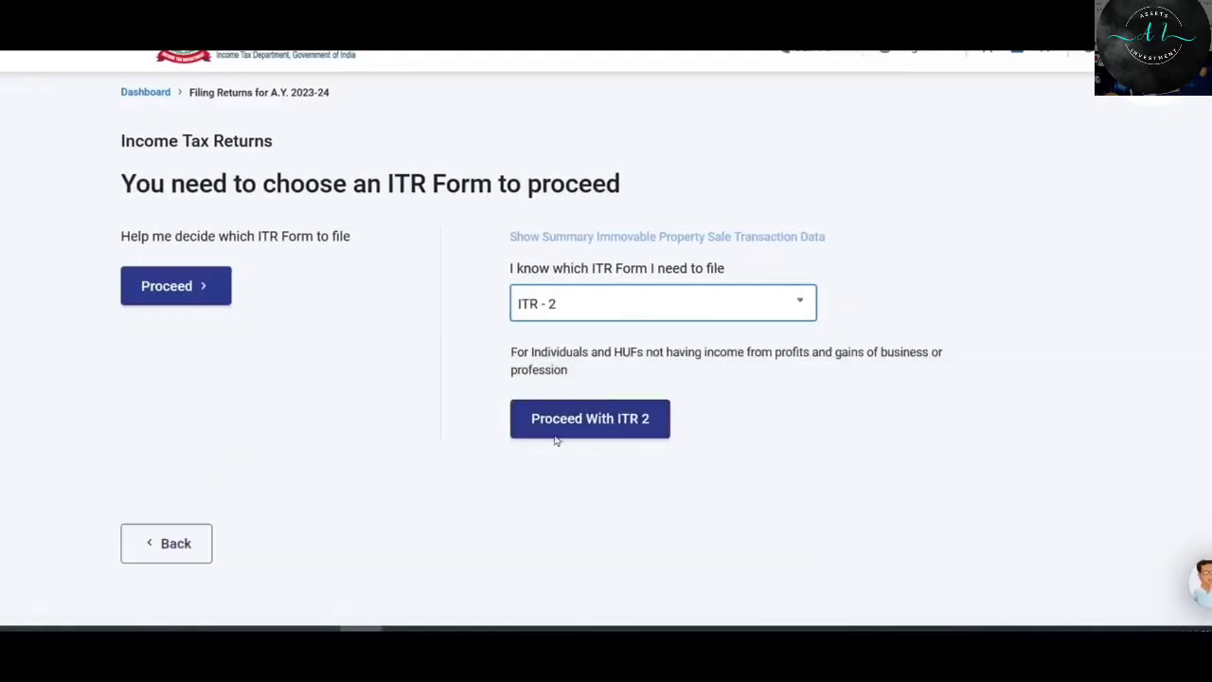
pyautogui.moveTo(512, 352); pyautogui.dragTo(566, 369)
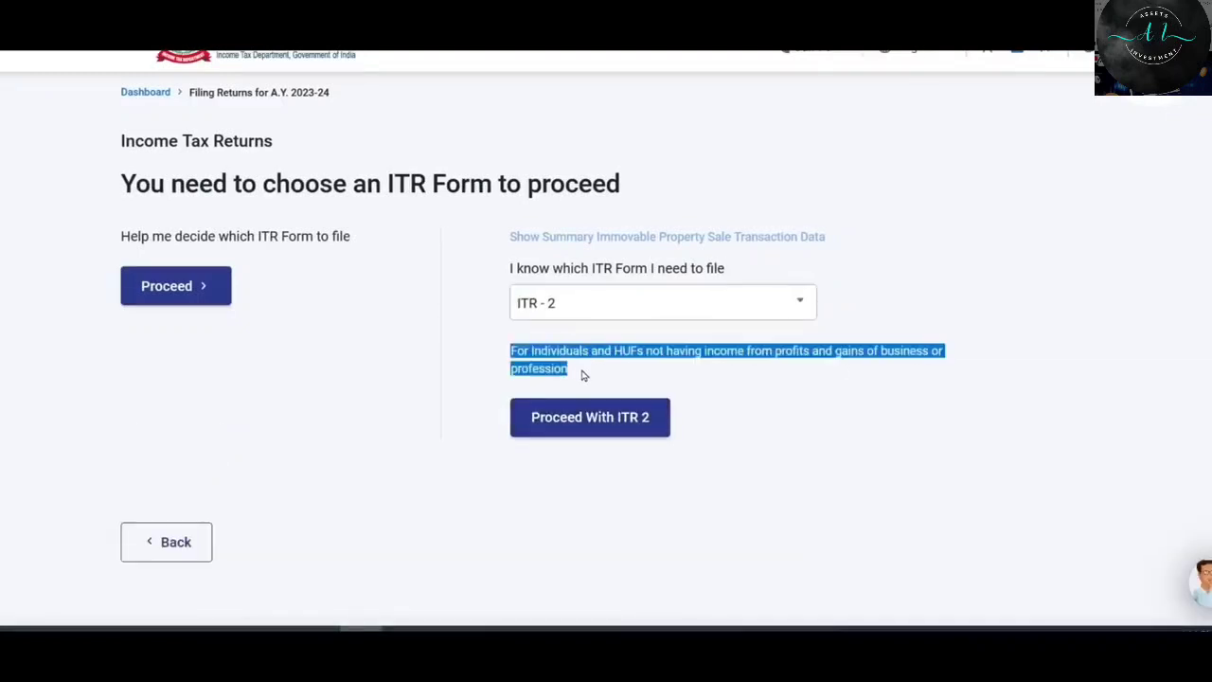
pyautogui.click(582, 373)
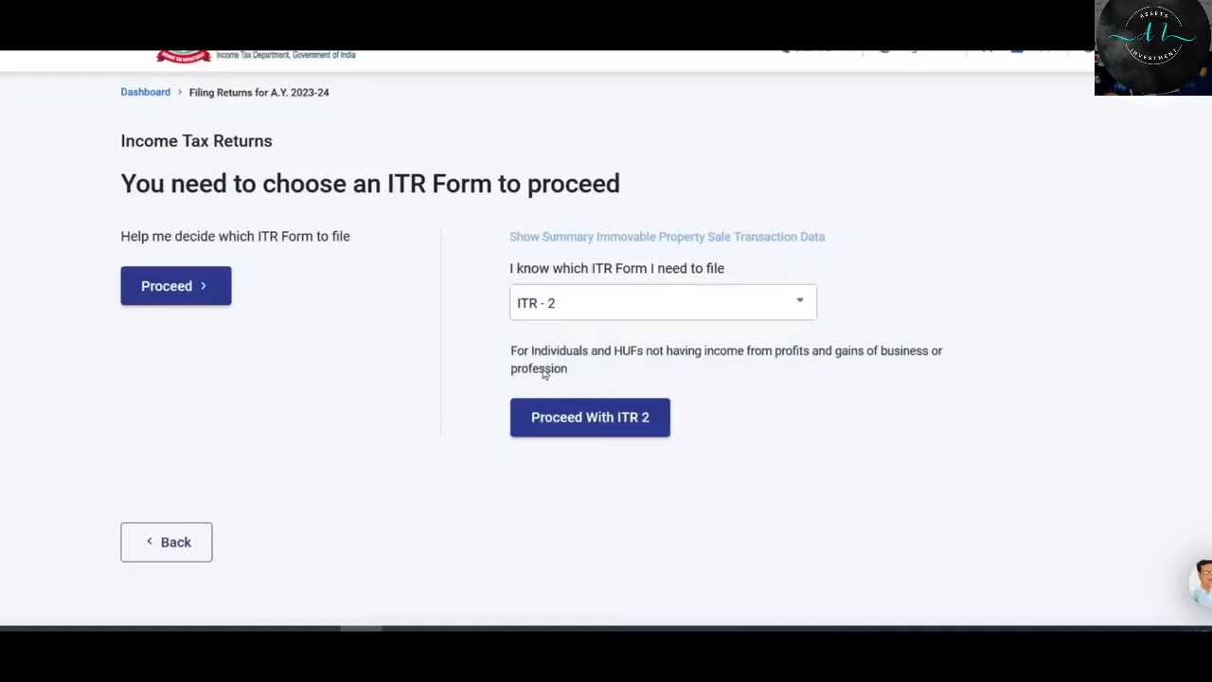
pyautogui.click(623, 419)
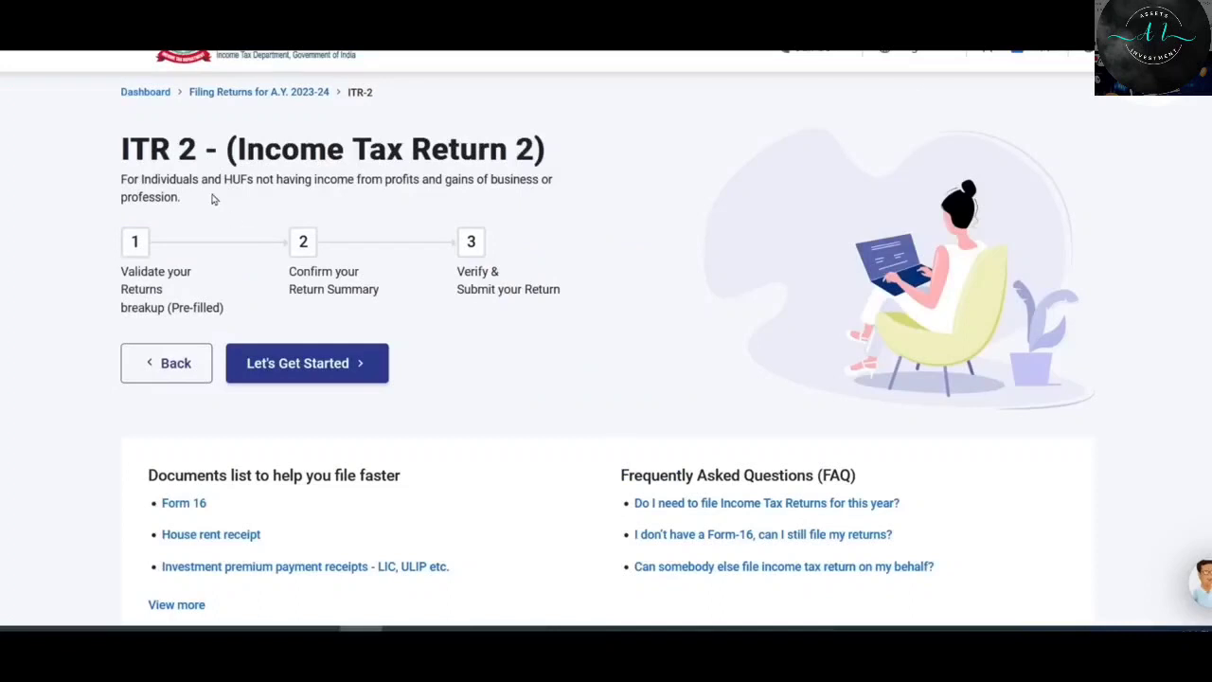
# Give 'Taxable income is more than basic exemption limit' as the filing reason and continue to schedule selection.
pyautogui.click(327, 370)
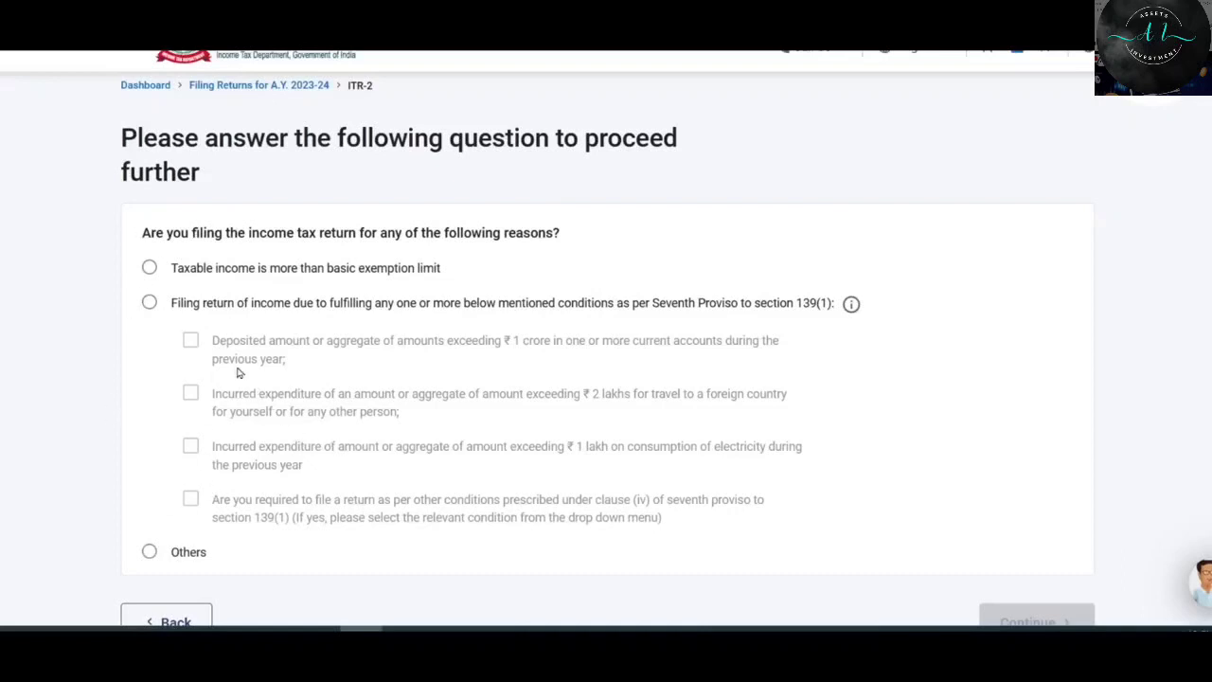
pyautogui.click(150, 269)
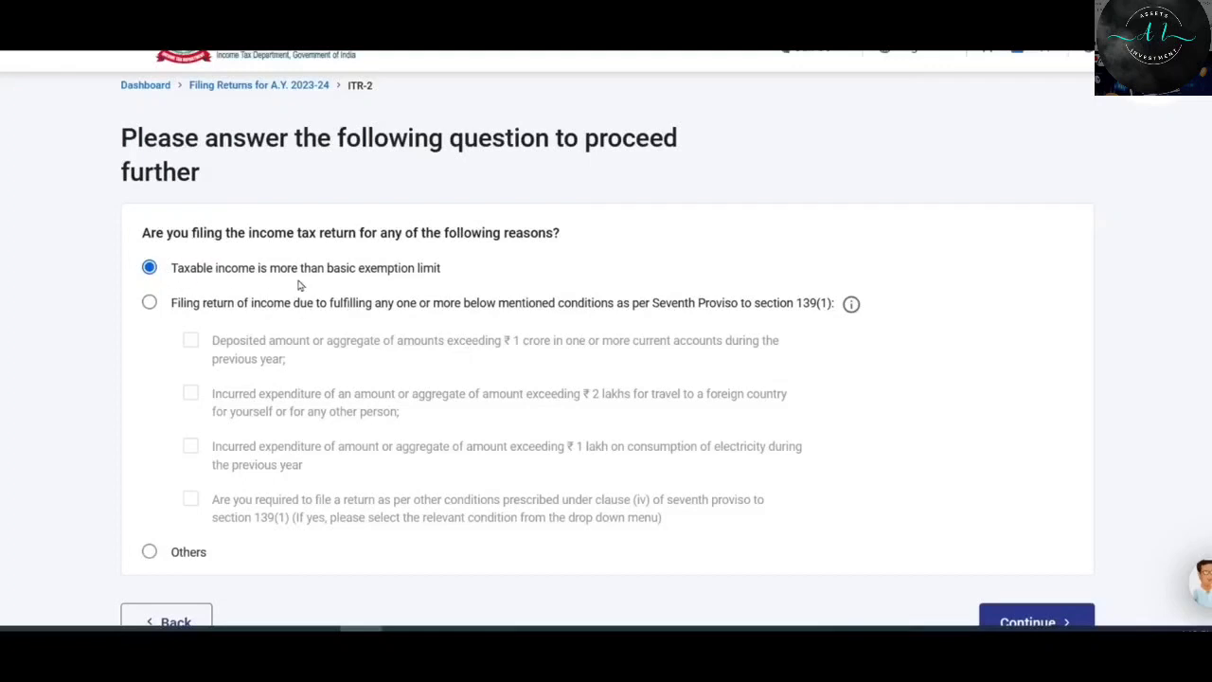
pyautogui.scroll(-3, 298, 284)
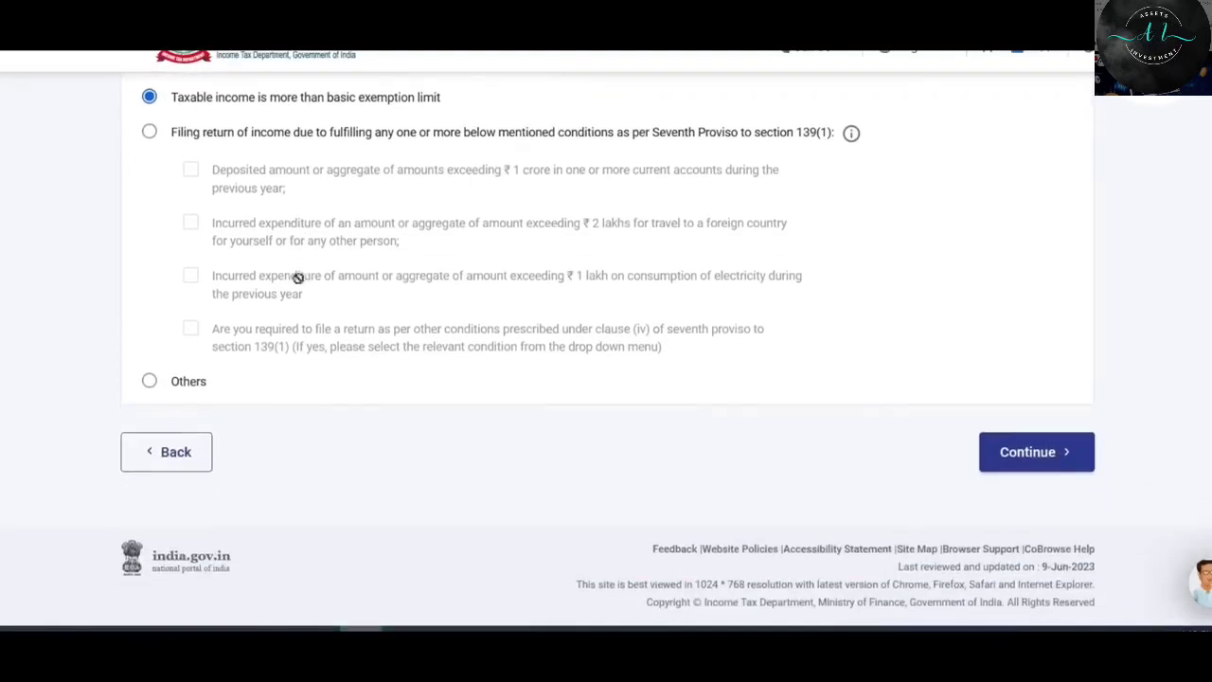
pyautogui.click(1032, 454)
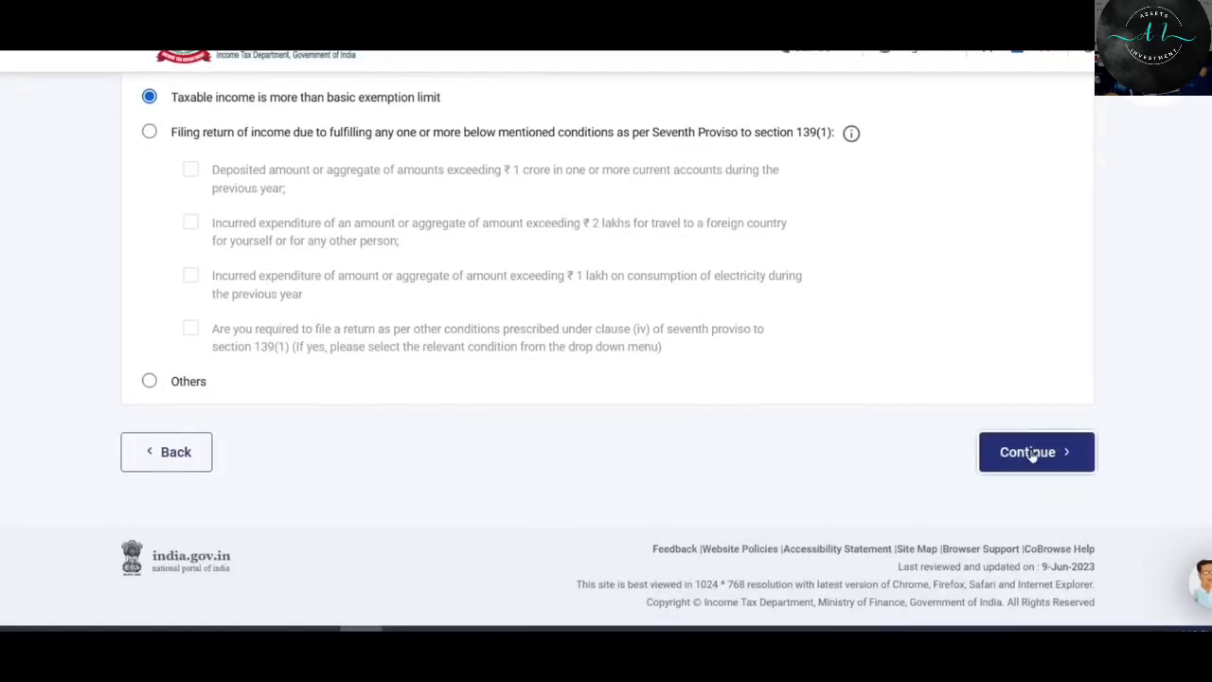
pyautogui.scroll(-2, 320, 268)
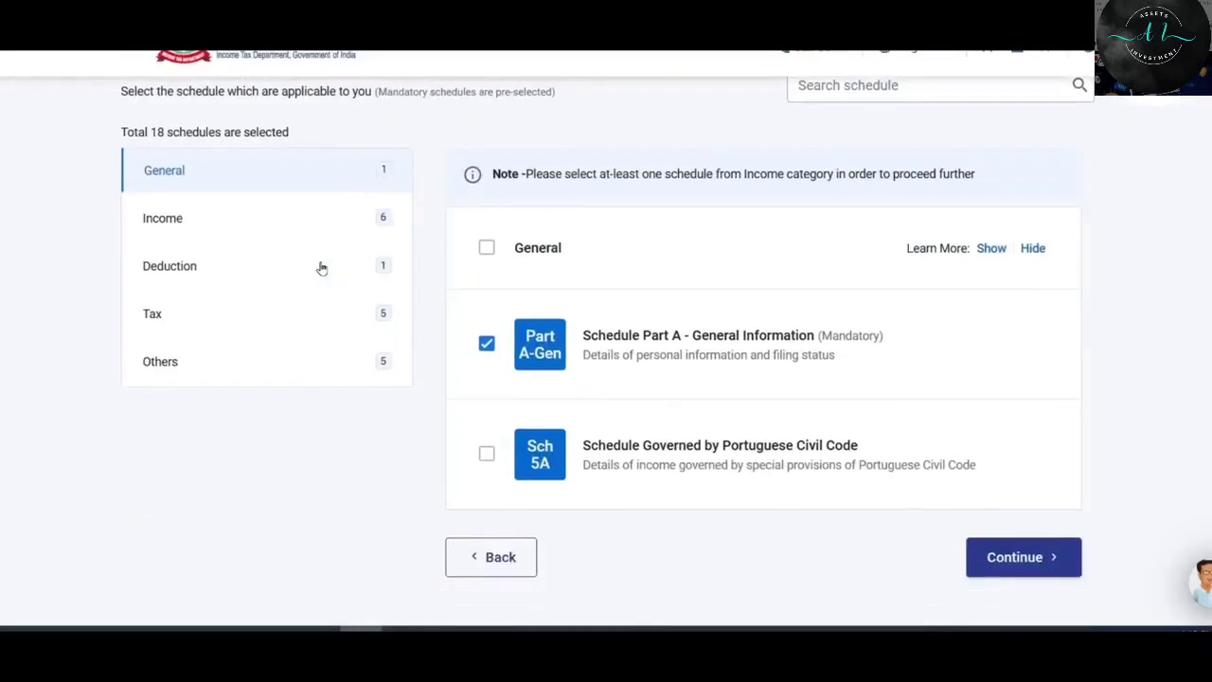
# Preview the Income, Deduction, Others and General schedule categories.
pyautogui.click(216, 220)
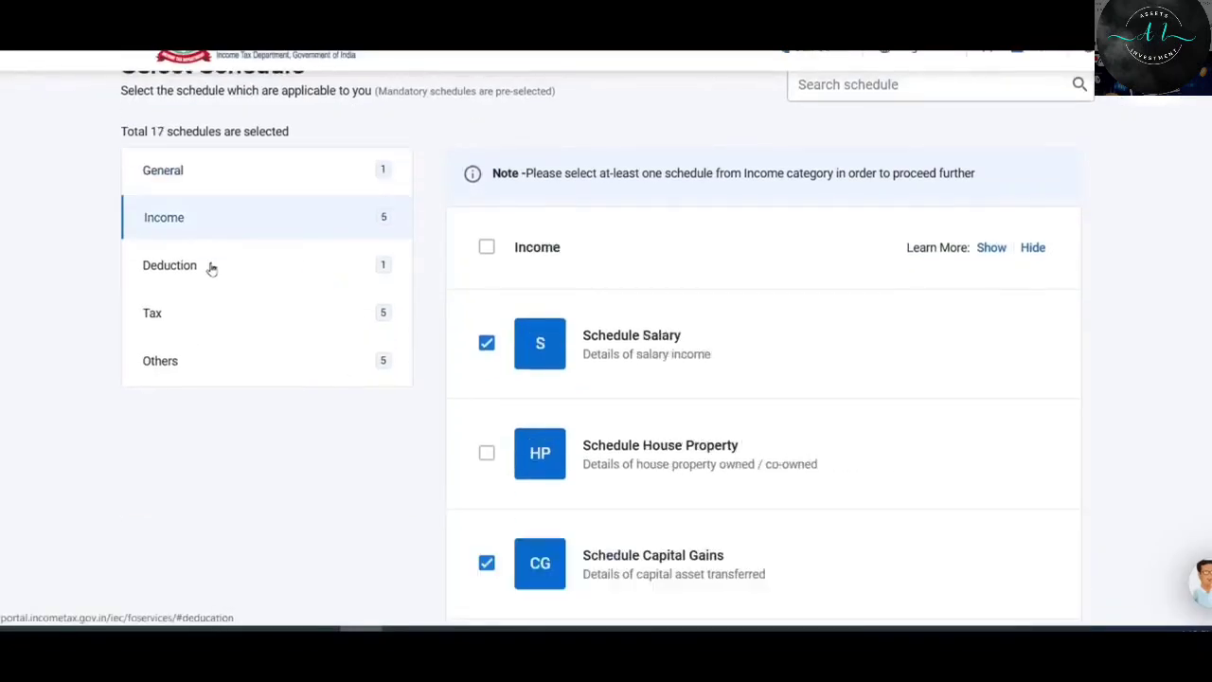
pyautogui.click(212, 265)
pyautogui.click(213, 361)
pyautogui.click(222, 171)
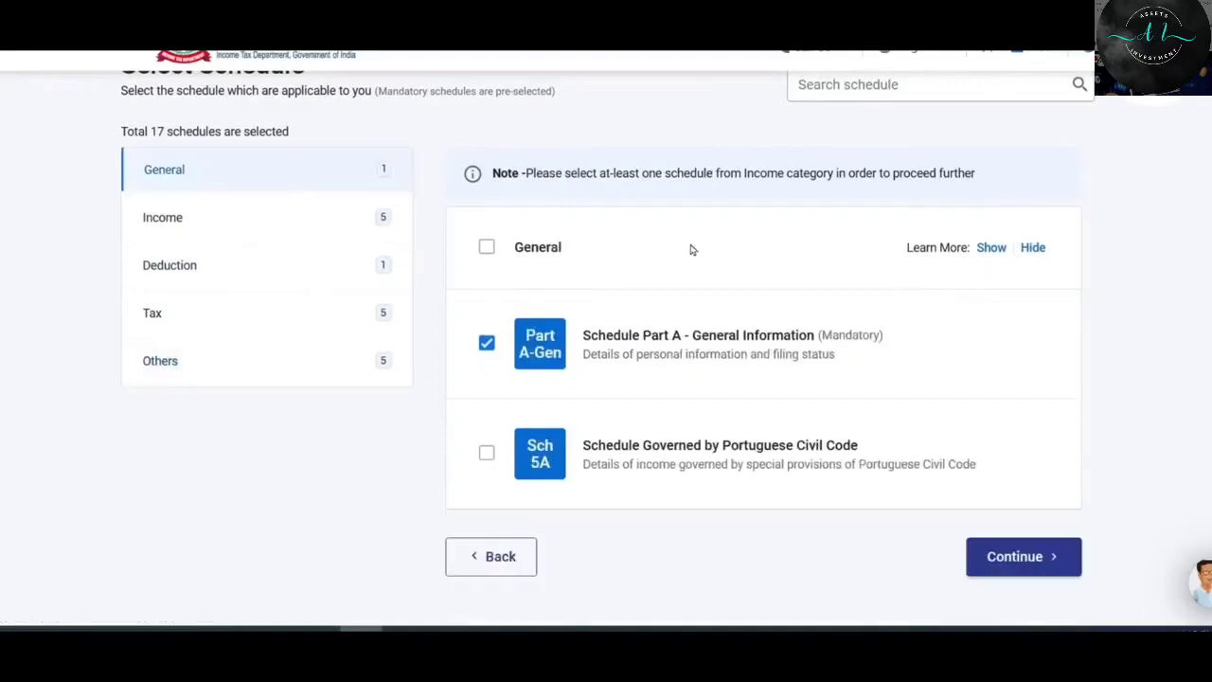
pyautogui.scroll(-1, 663, 232)
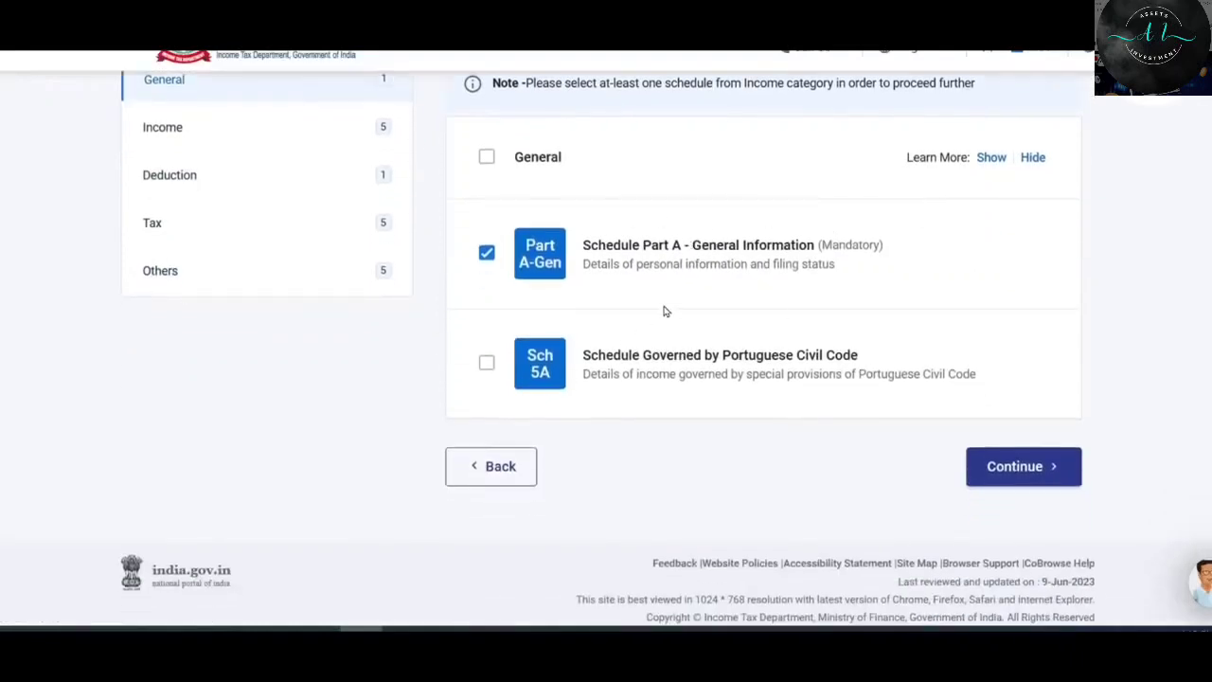
pyautogui.scroll(1, 652, 317)
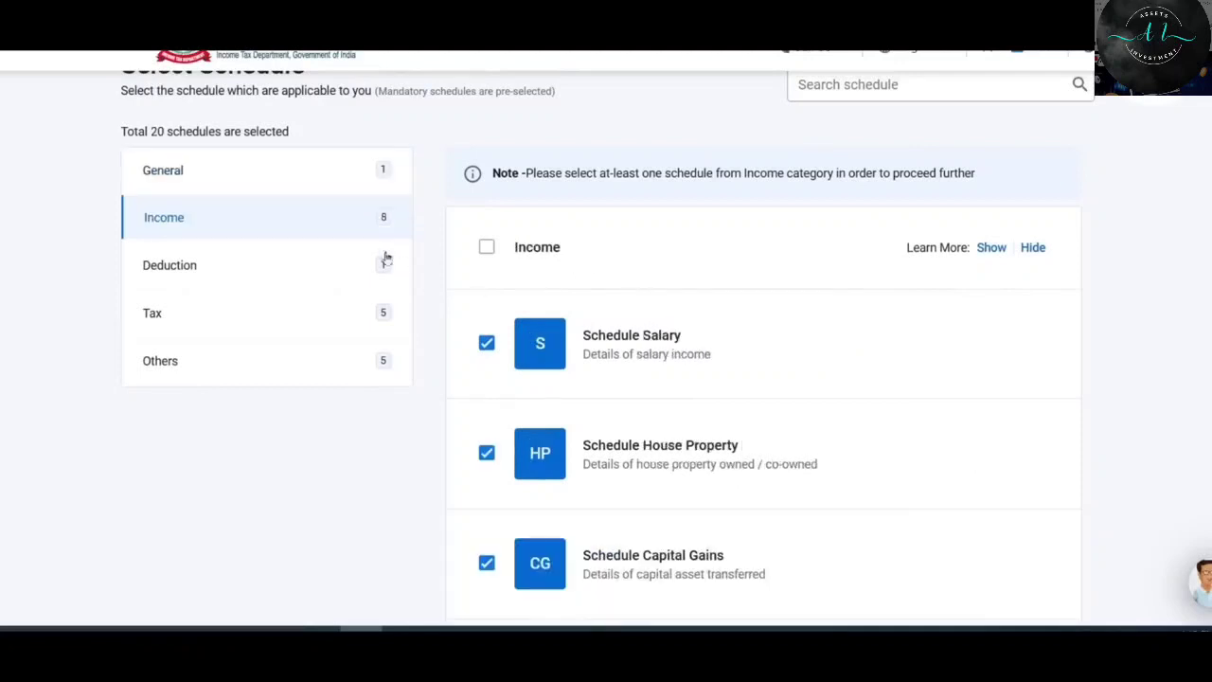
# Check the ticked income schedules: Salary, House Property, Capital Gains, 112A, VDA, Other Sources, Special and Exempt Income.
pyautogui.scroll(-1, 676, 271)
pyautogui.scroll(-4, 701, 290)
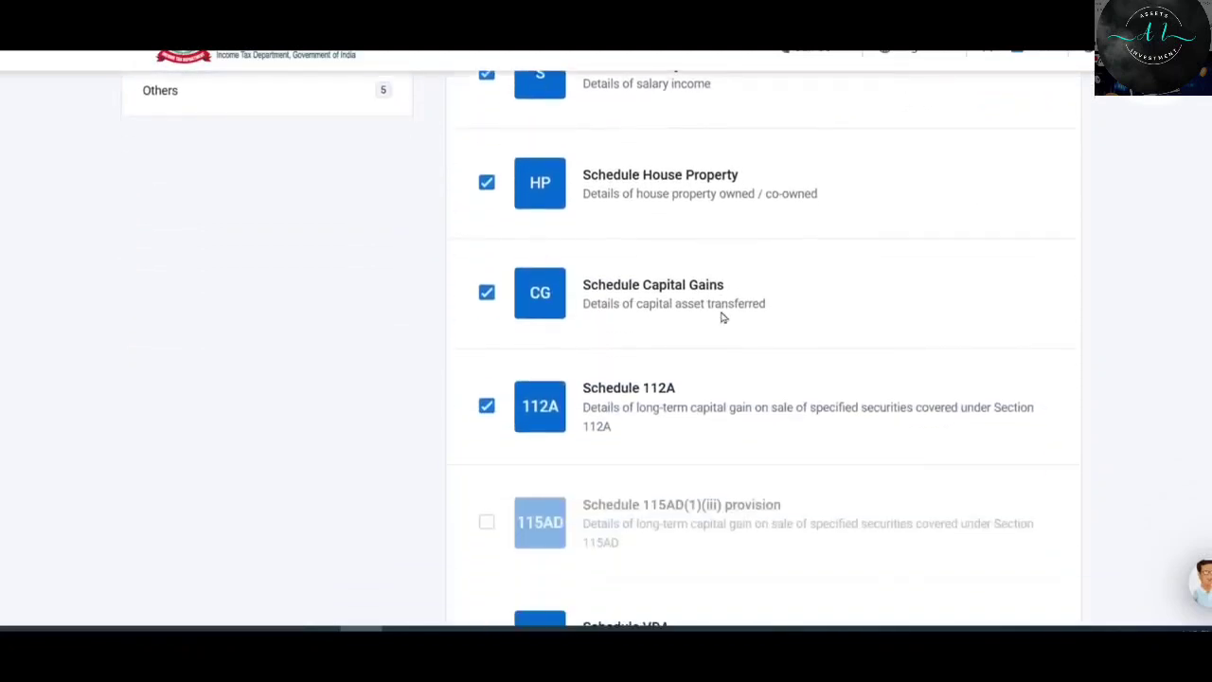
pyautogui.scroll(-2, 763, 248)
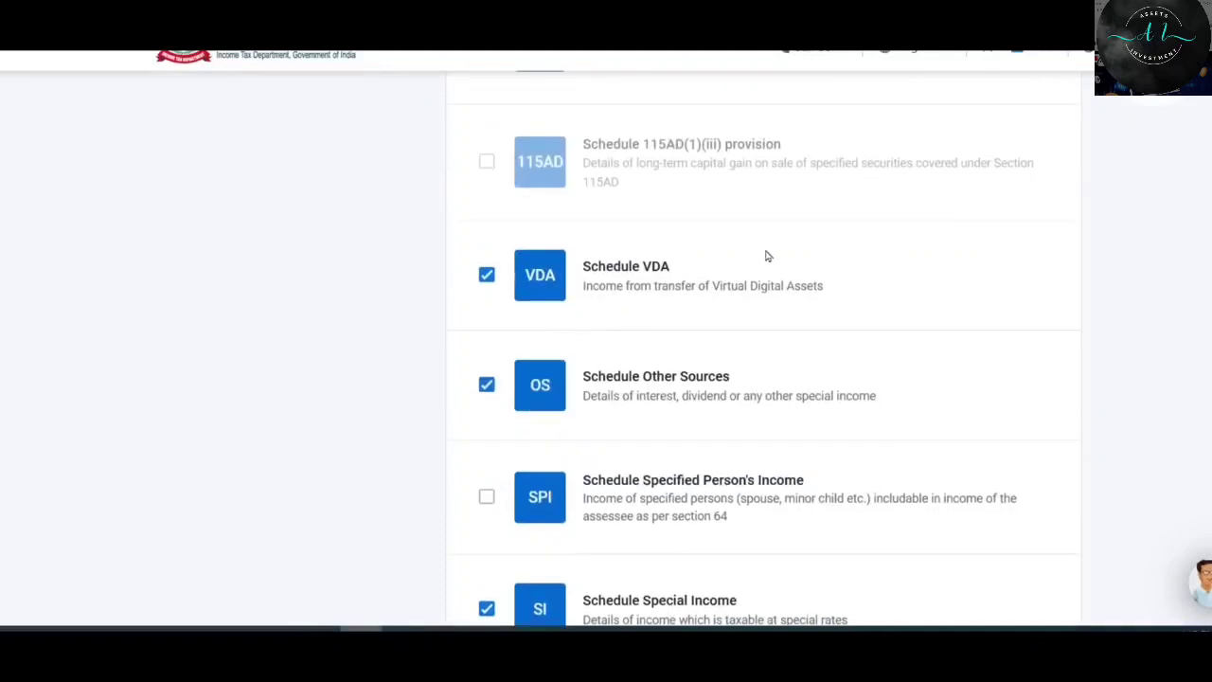
pyautogui.scroll(-1, 773, 290)
pyautogui.scroll(-3, 757, 314)
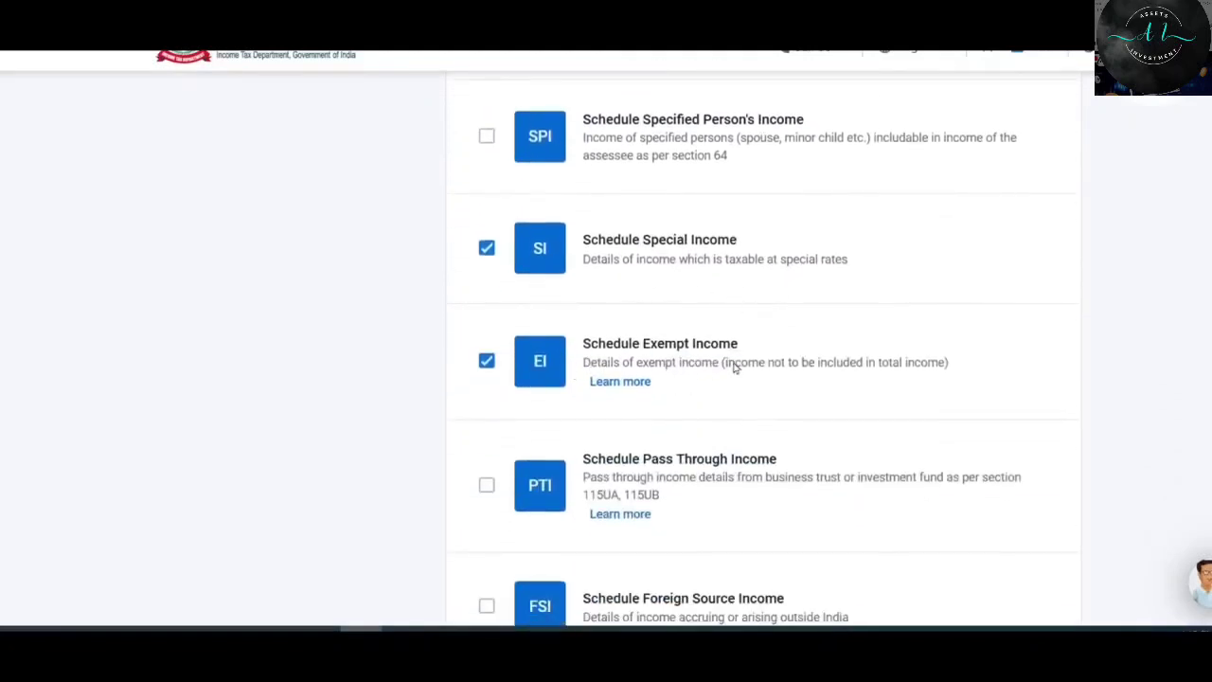
pyautogui.scroll(-3, 749, 369)
pyautogui.scroll(-1, 749, 343)
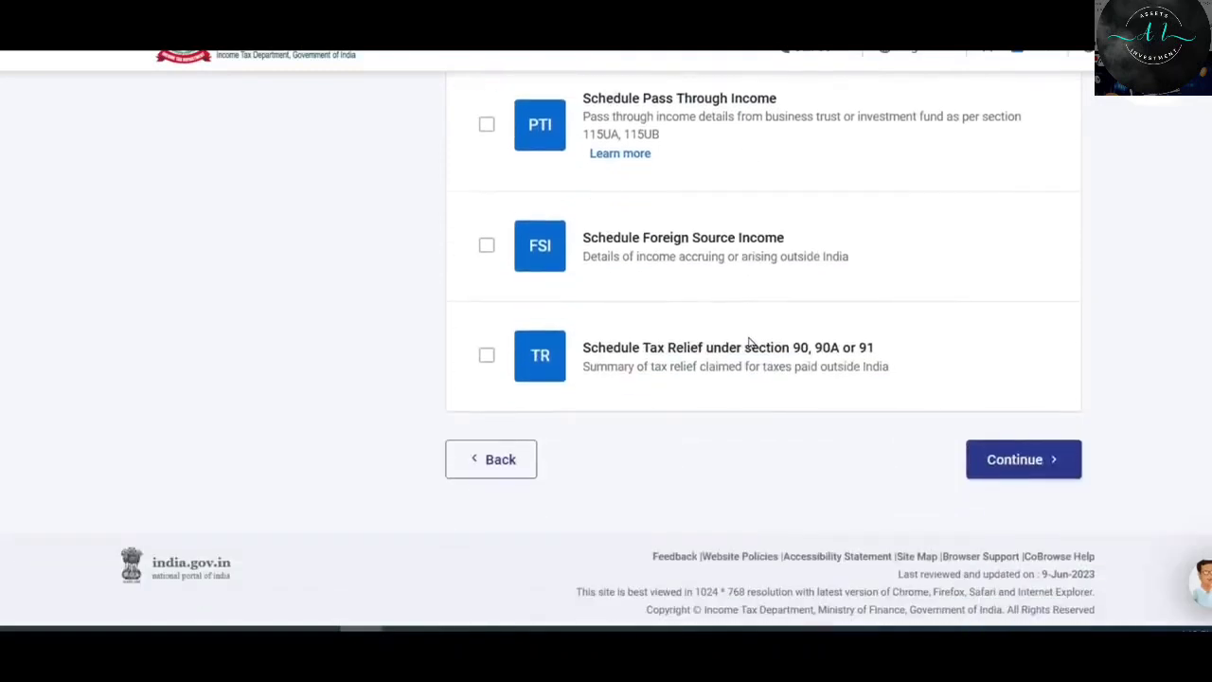
pyautogui.scroll(4, 750, 343)
pyautogui.scroll(8, 750, 343)
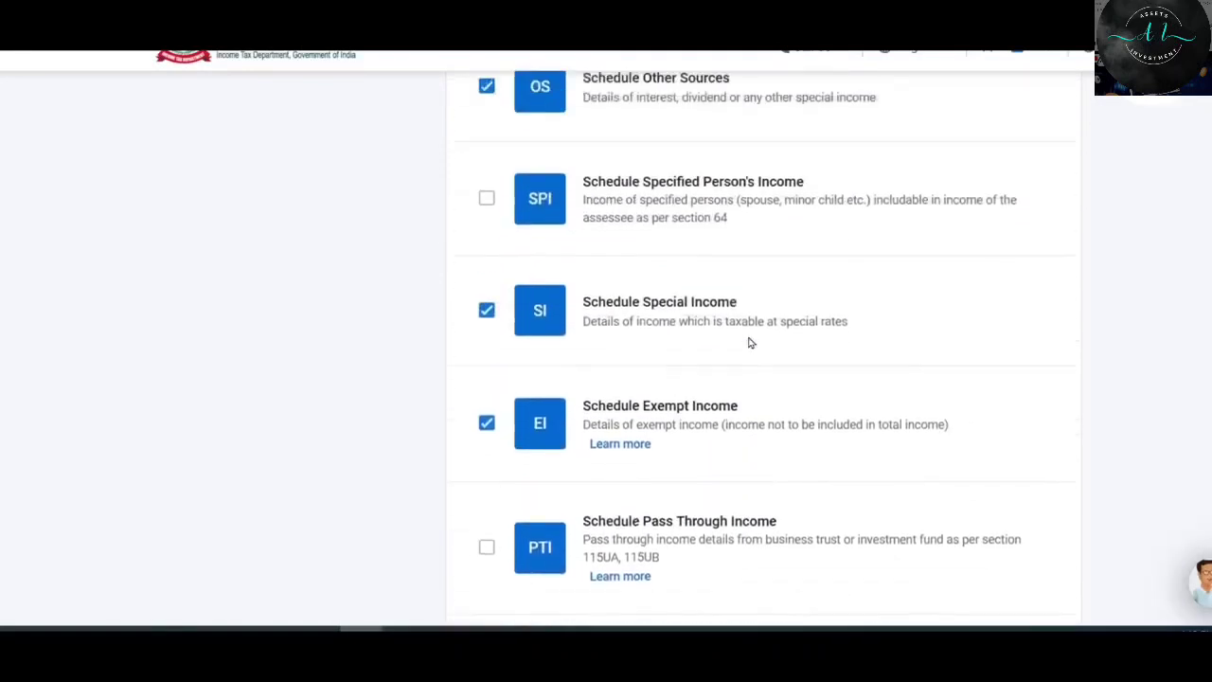
pyautogui.scroll(1, 749, 343)
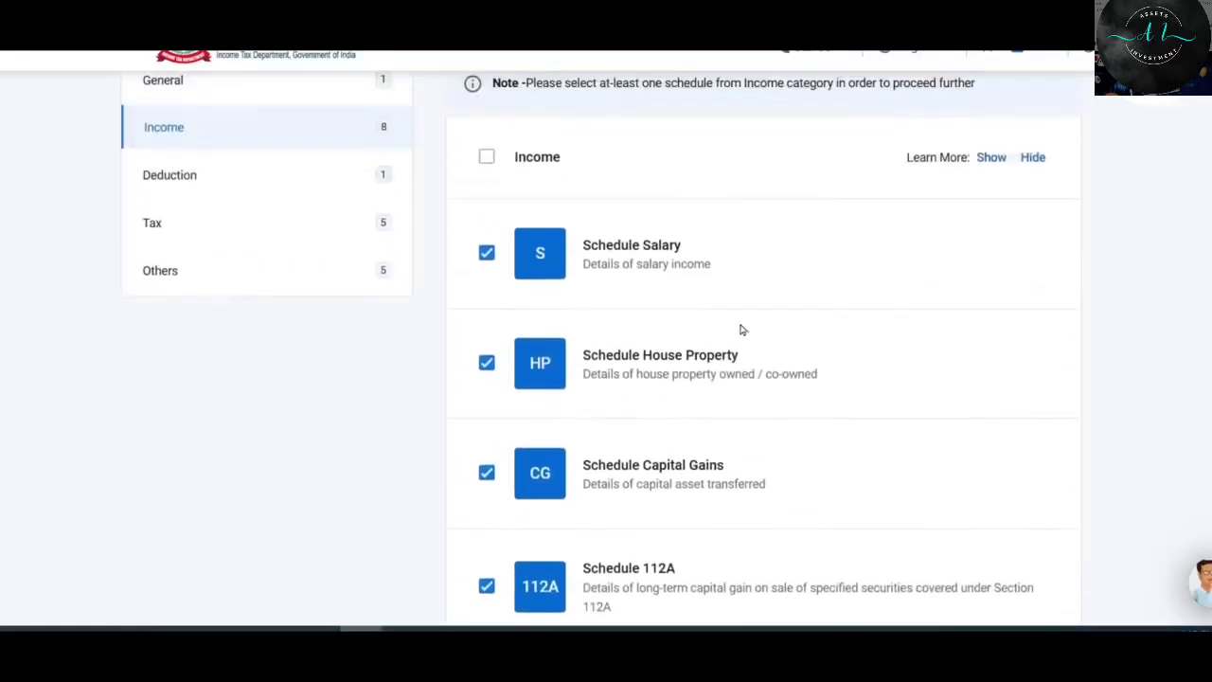
pyautogui.scroll(-2, 674, 313)
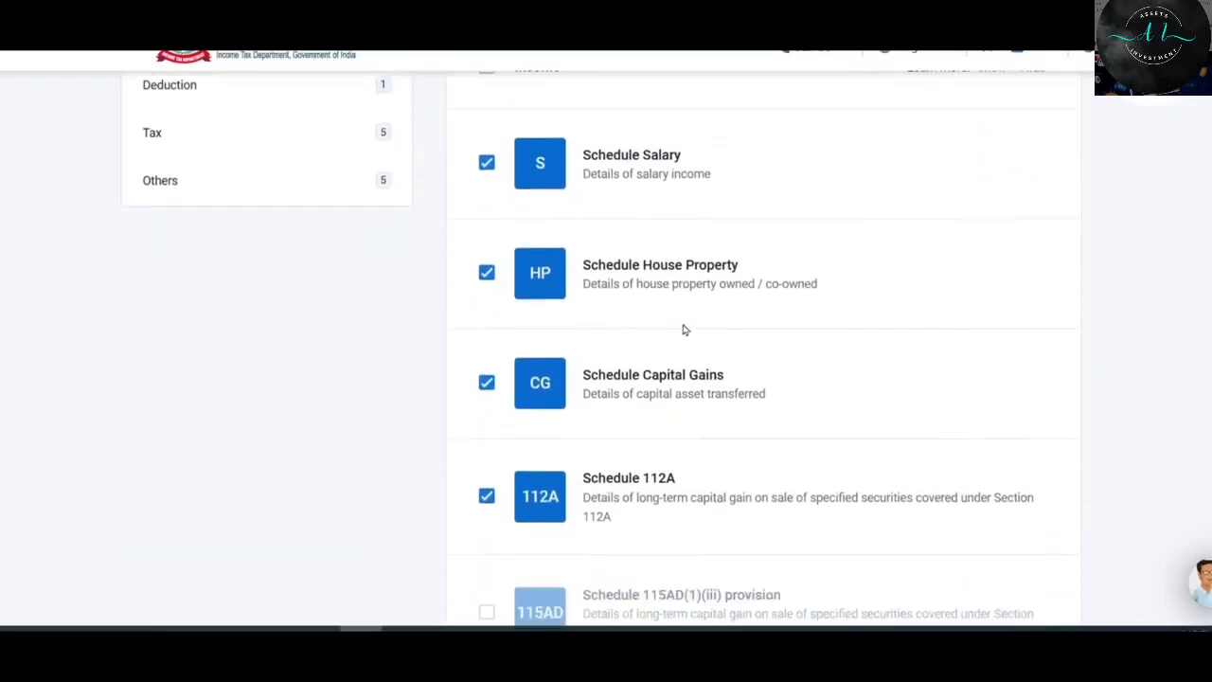
pyautogui.click(194, 174)
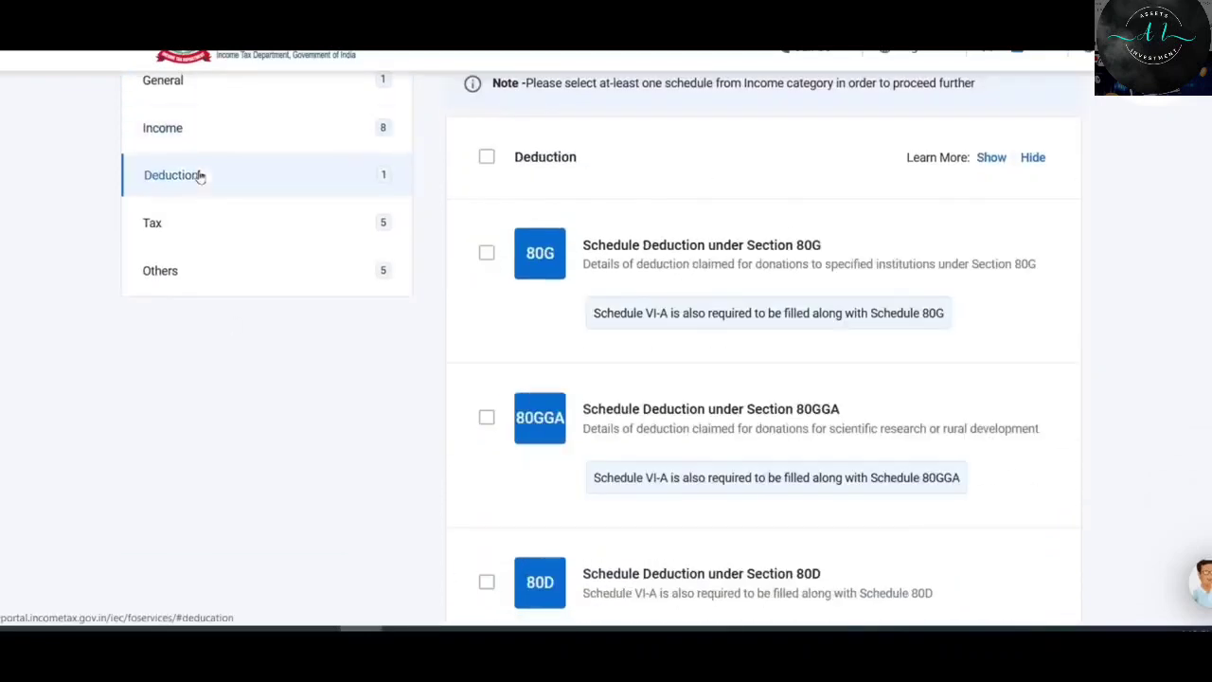
pyautogui.click(487, 250)
pyautogui.scroll(-2, 500, 266)
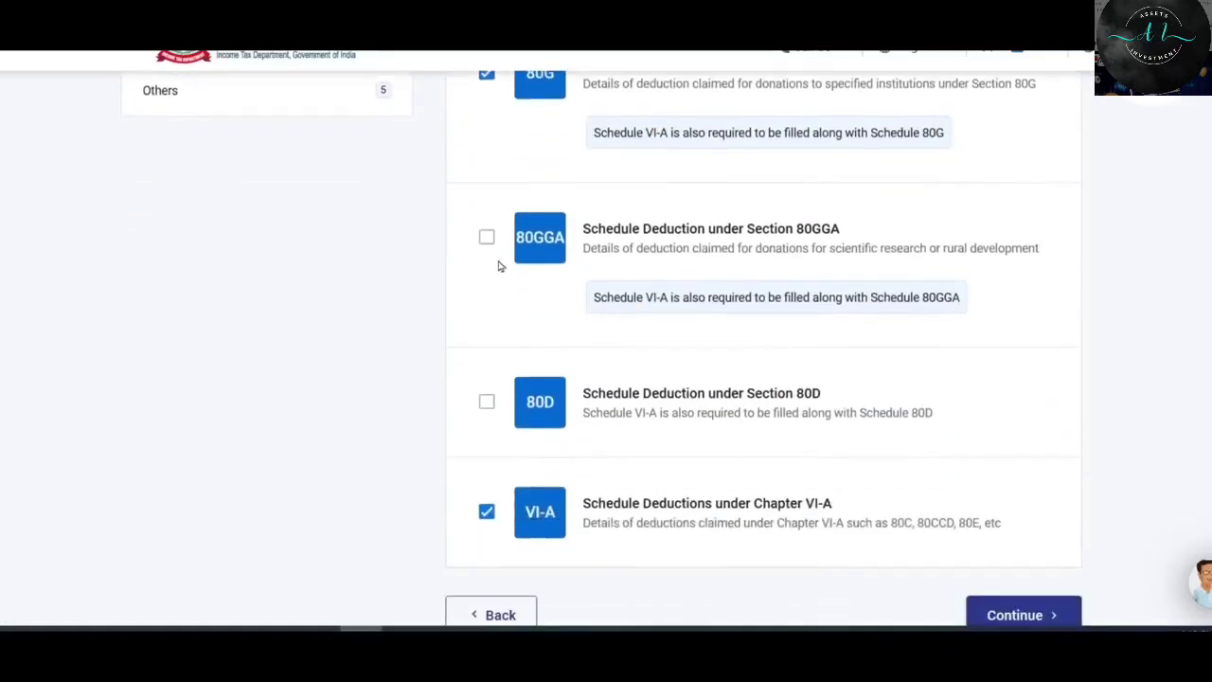
pyautogui.click(484, 403)
pyautogui.scroll(2, 690, 388)
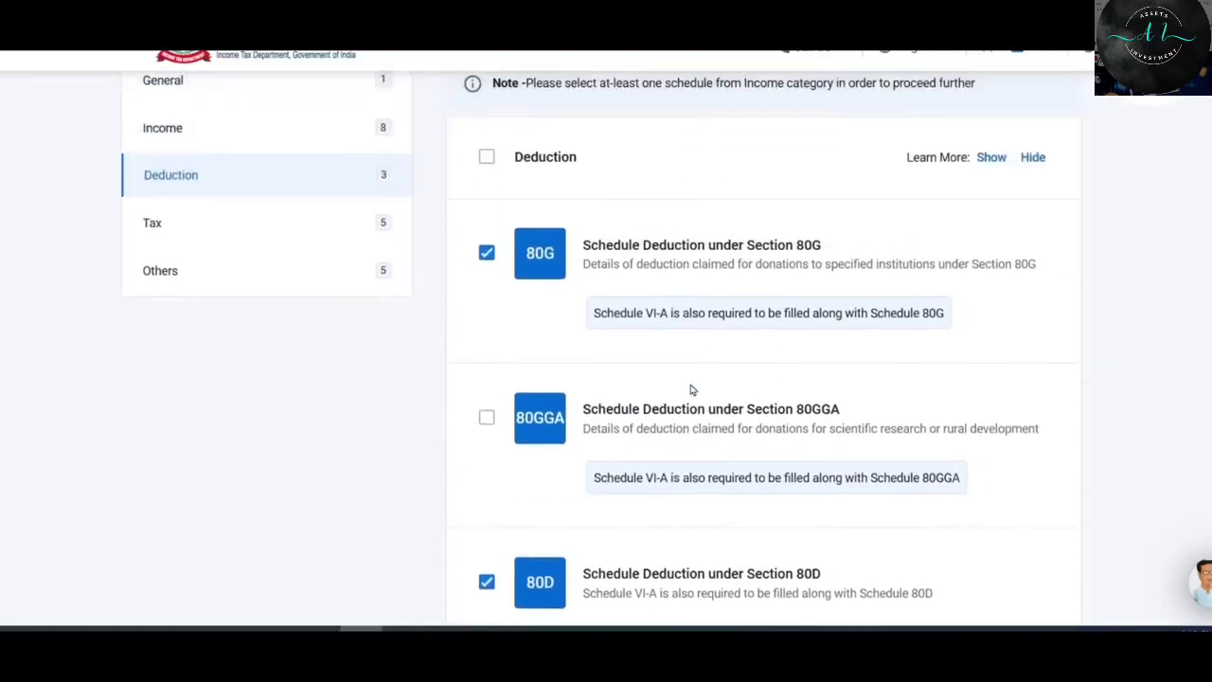
pyautogui.click(210, 231)
pyautogui.scroll(-1, 596, 227)
pyautogui.scroll(-3, 600, 204)
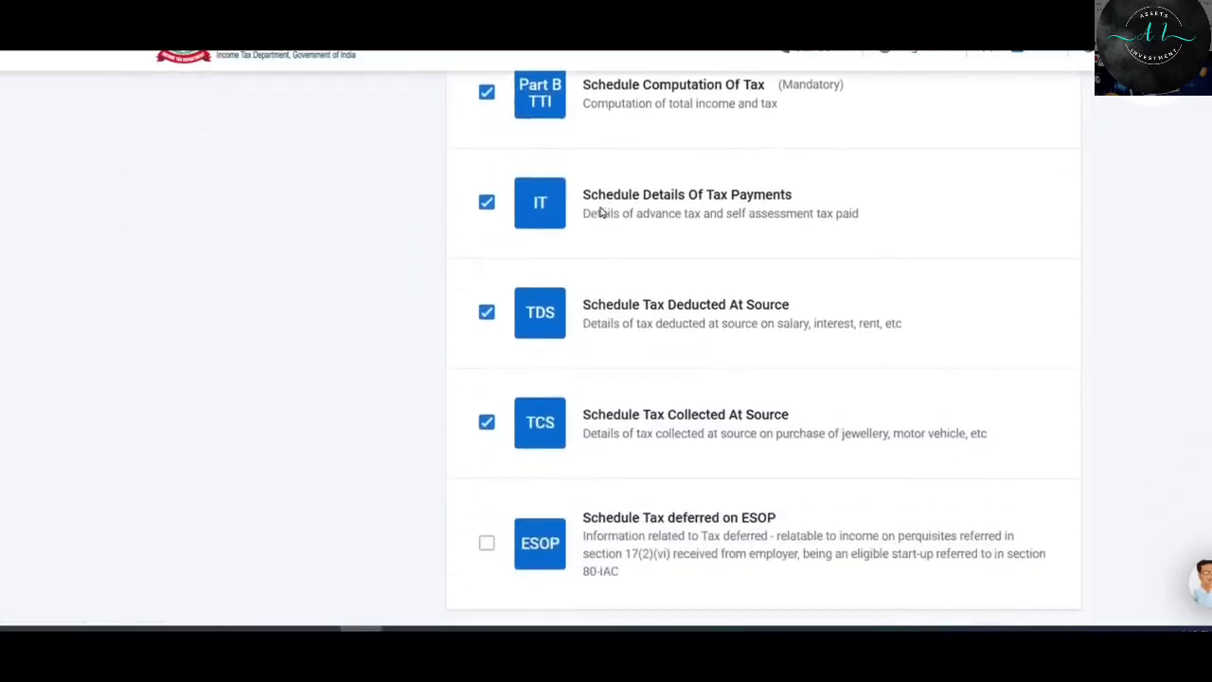
pyautogui.scroll(3, 628, 403)
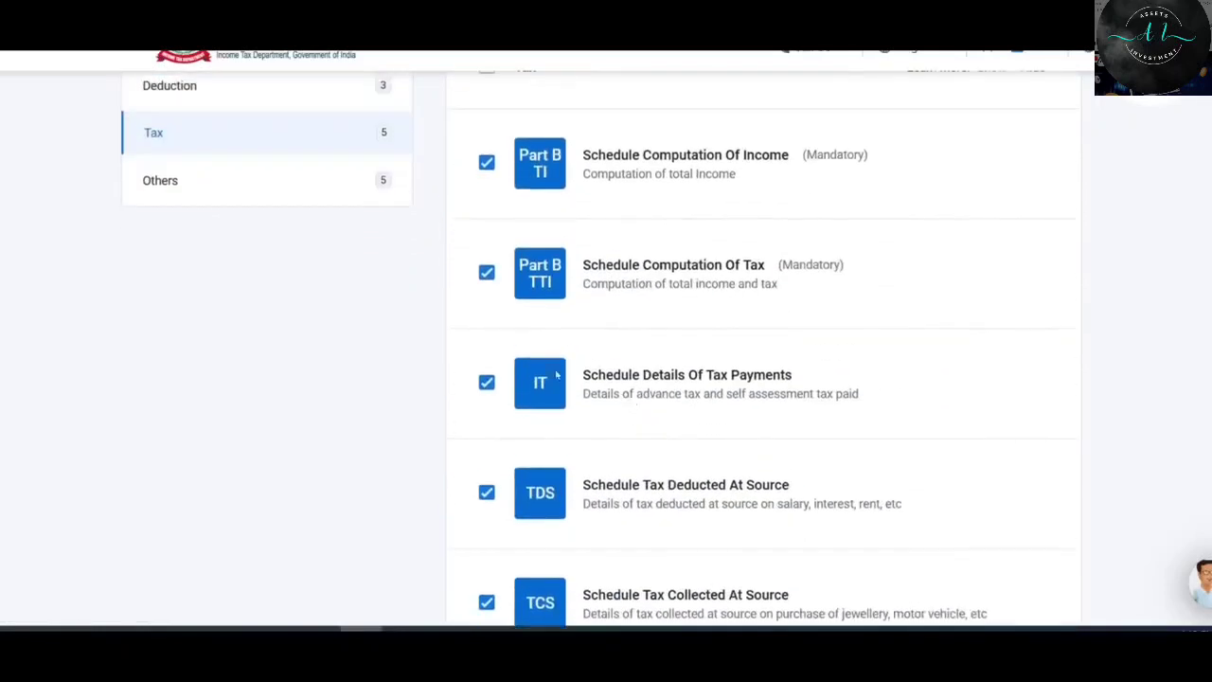
pyautogui.click(261, 181)
pyautogui.scroll(1, 603, 195)
pyautogui.scroll(-4, 607, 219)
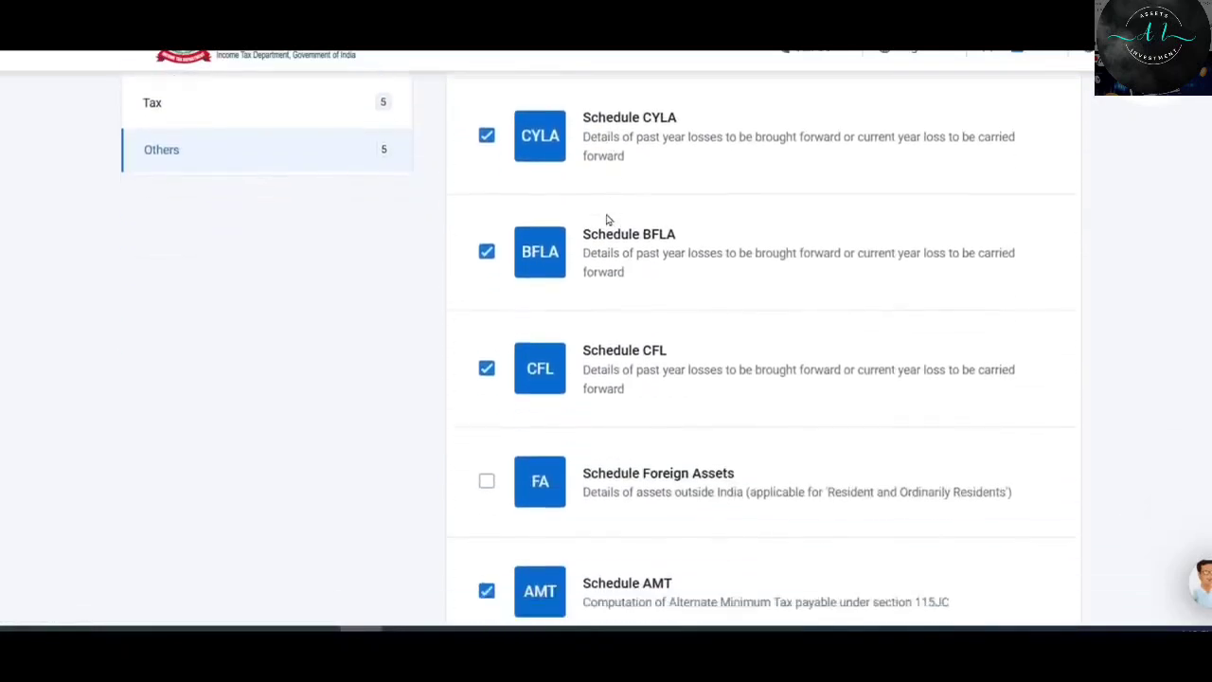
pyautogui.scroll(-2, 609, 219)
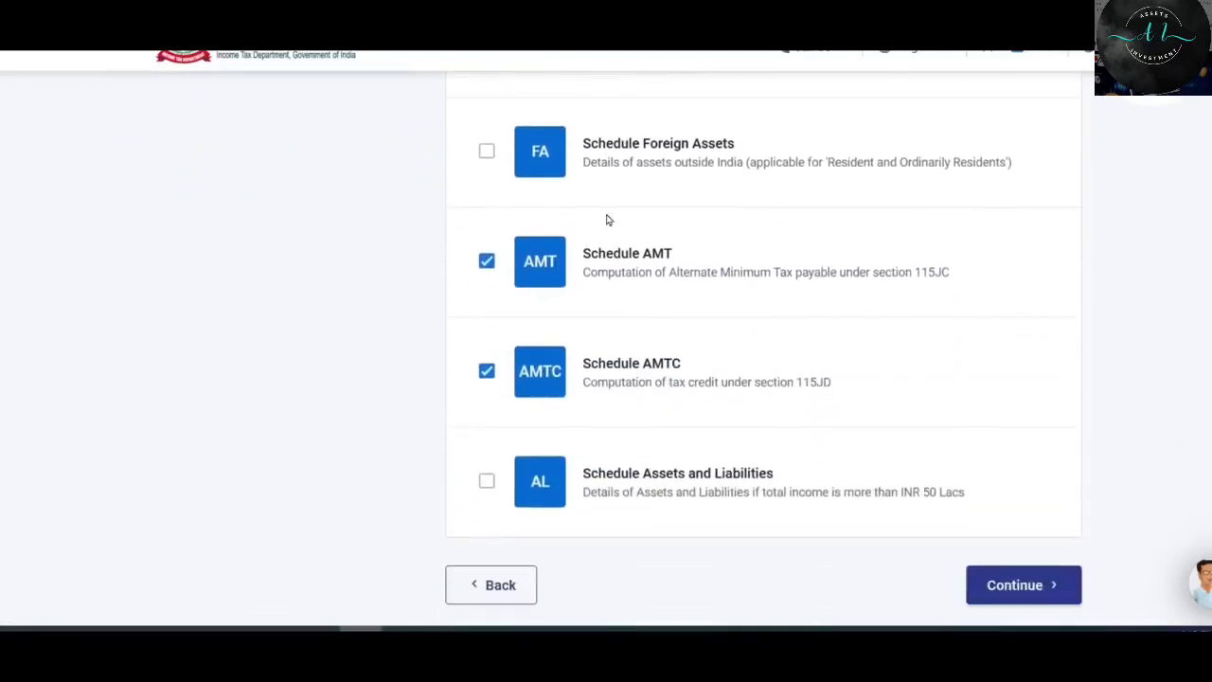
pyautogui.scroll(3, 766, 300)
pyautogui.scroll(4, 767, 302)
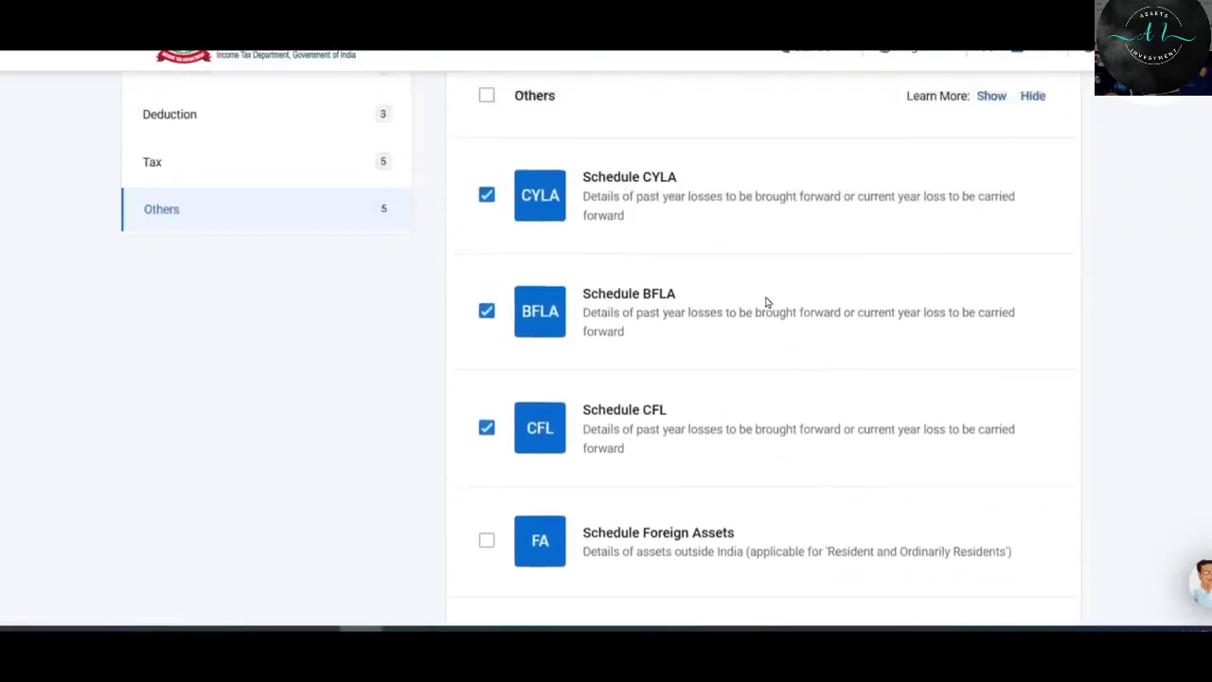
pyautogui.scroll(-6, 767, 303)
pyautogui.scroll(-2, 770, 305)
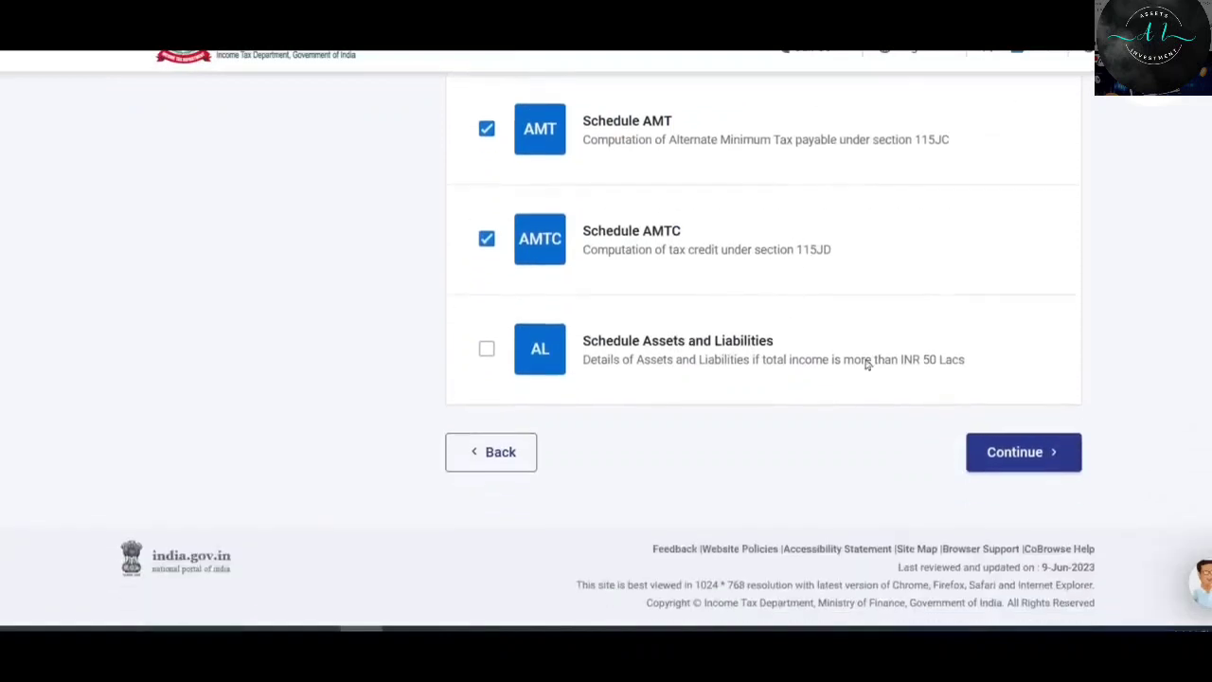
# Continue past the Note dialog and skip the schedule questions to reach the Schedules Summary.
pyautogui.click(1021, 457)
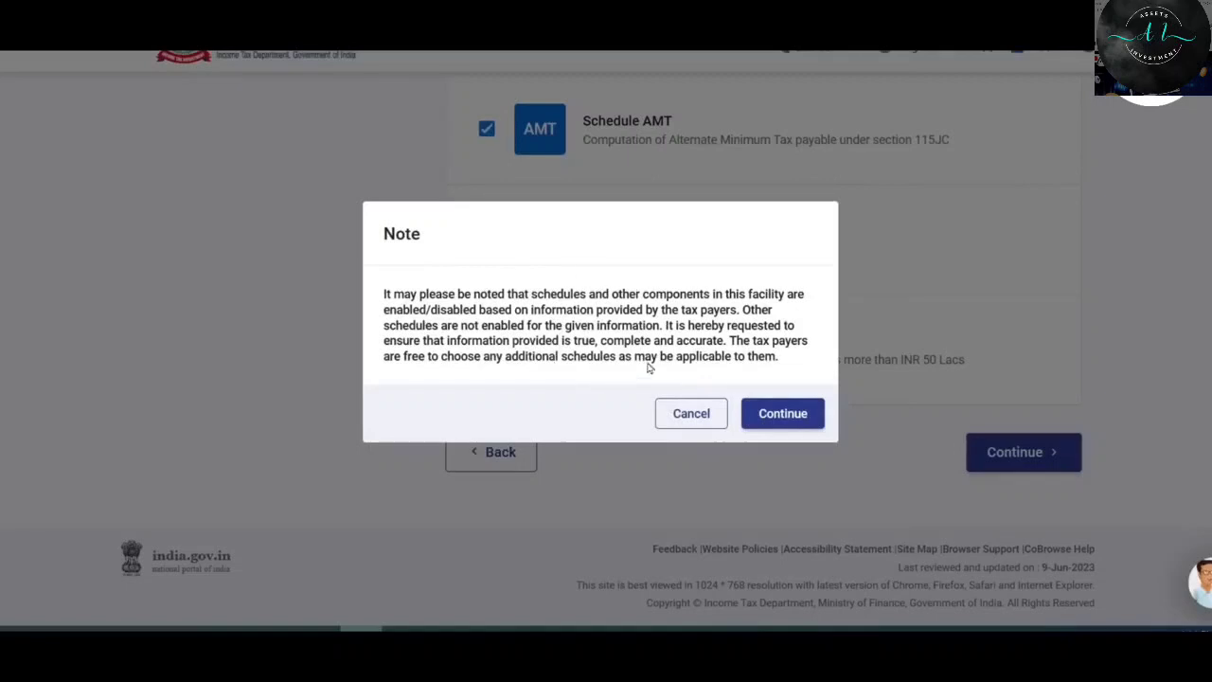
pyautogui.click(790, 414)
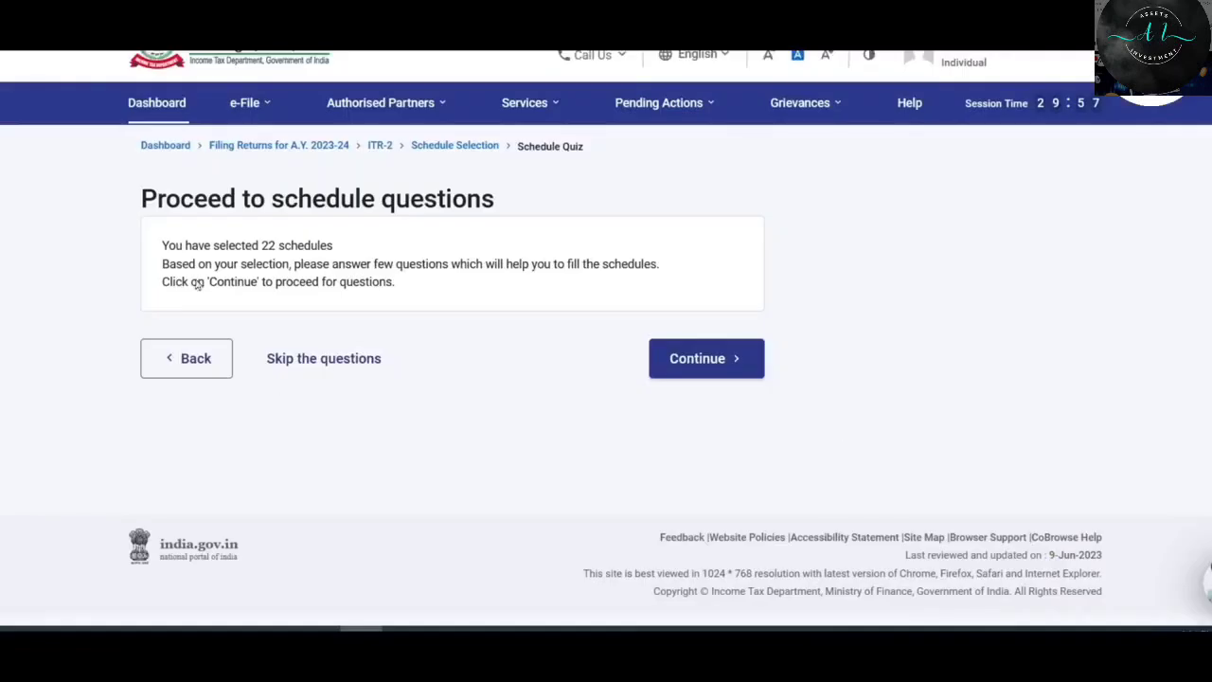
pyautogui.click(350, 361)
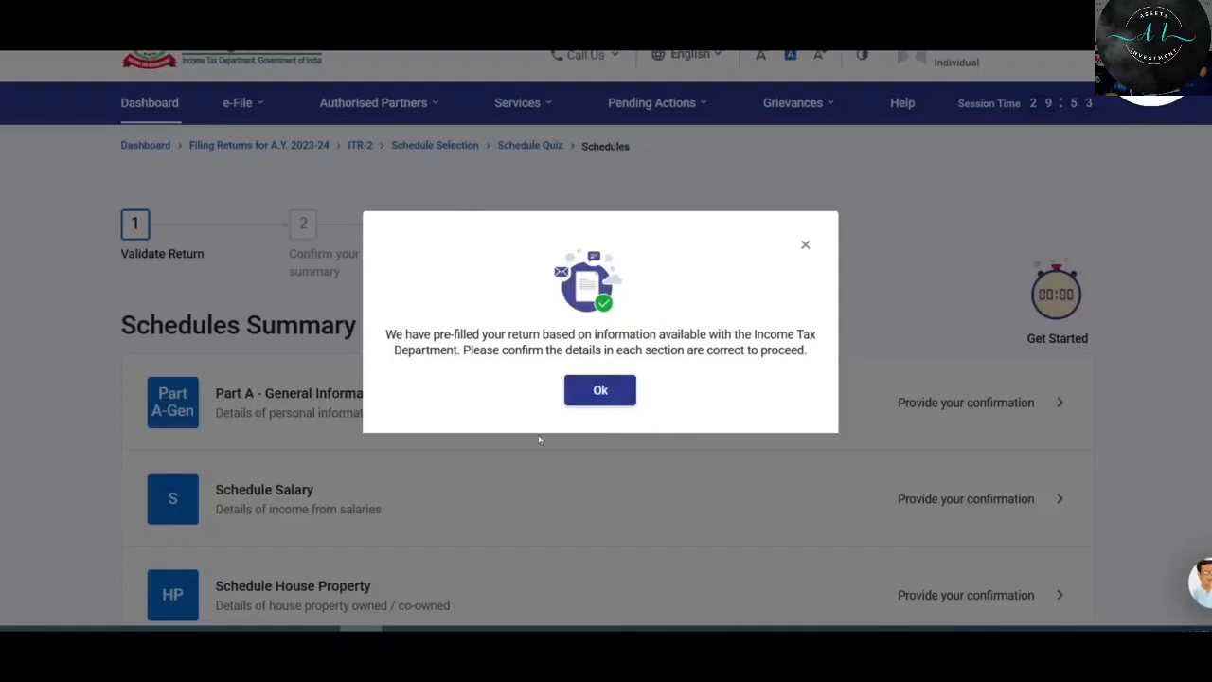
# Dismiss the pre-filled notice, look over the Schedules Summary, and open Part A - General Information.
pyautogui.click(593, 390)
pyautogui.scroll(-2, 679, 343)
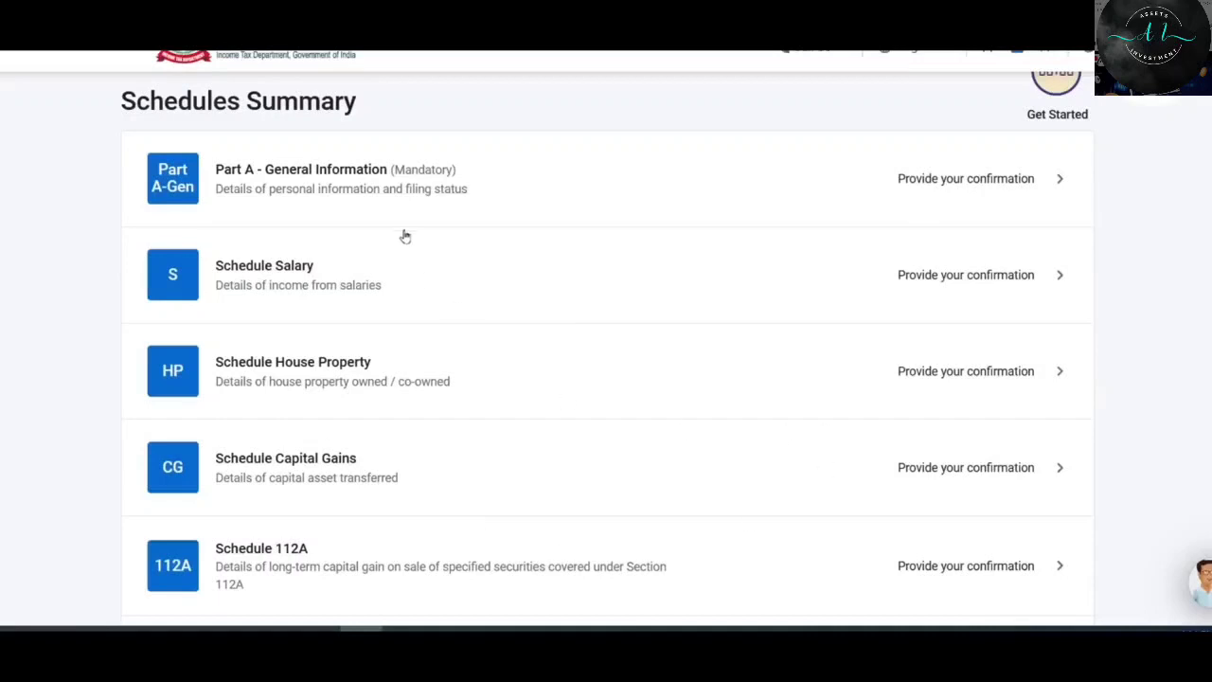
pyautogui.scroll(-1, 405, 233)
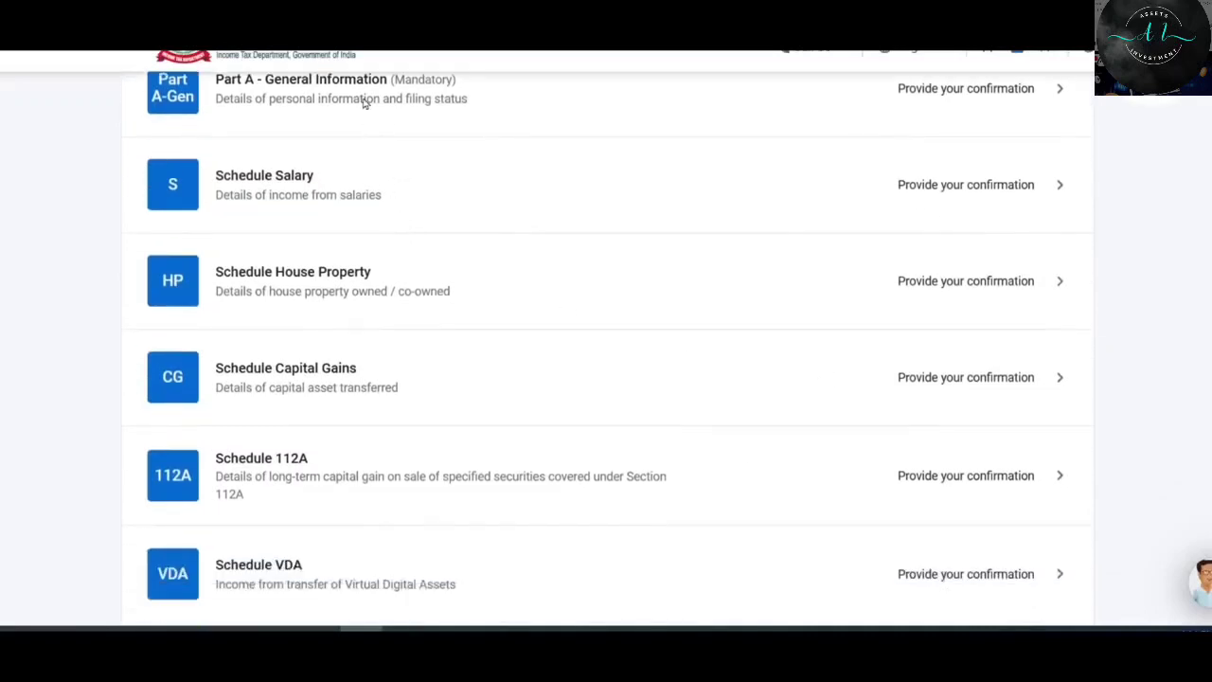
pyautogui.scroll(-1, 377, 235)
pyautogui.scroll(-7, 379, 242)
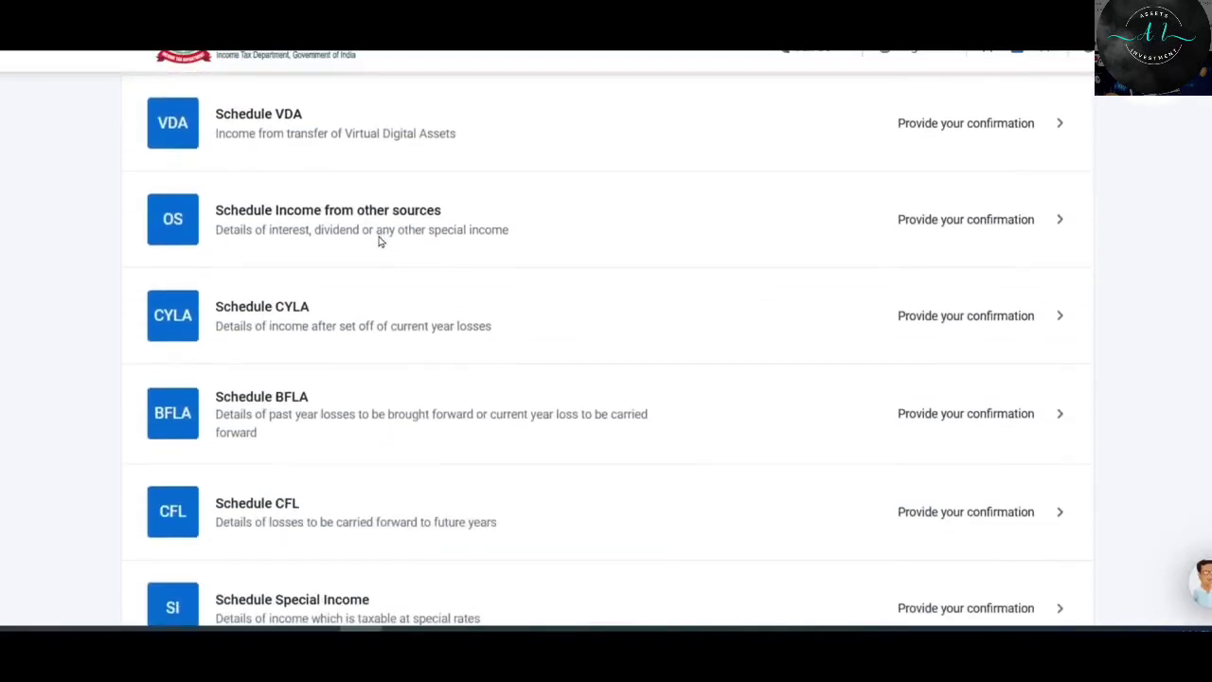
pyautogui.scroll(-8, 379, 242)
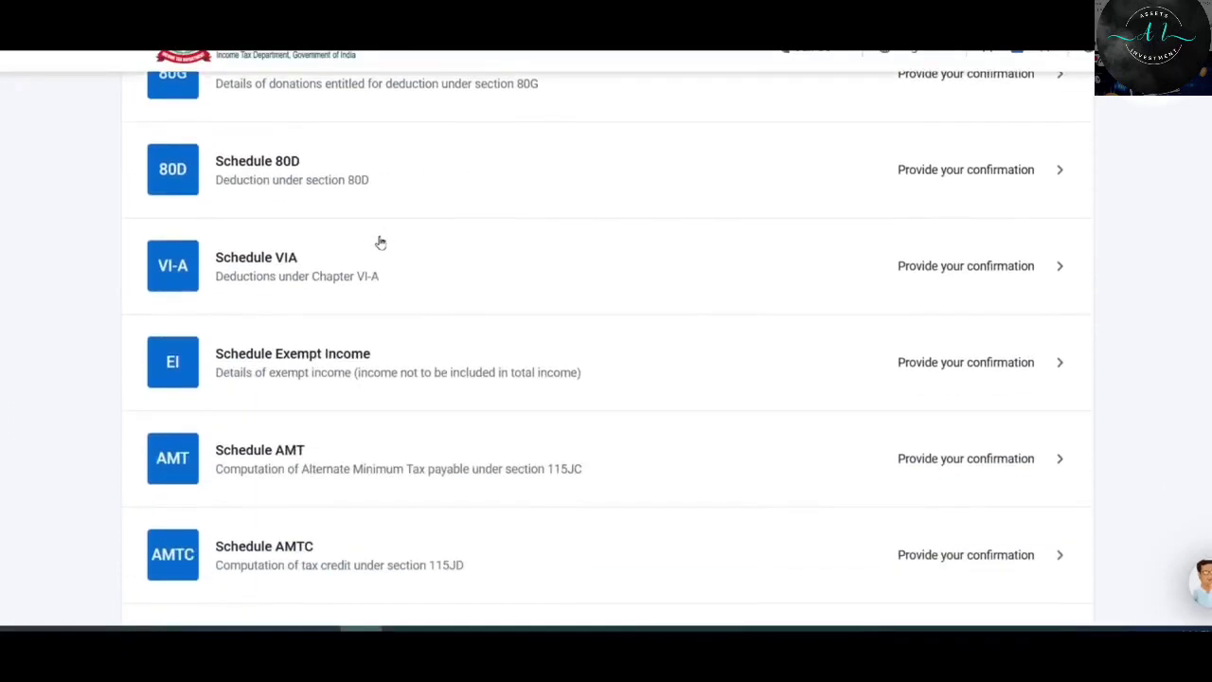
pyautogui.scroll(-2, 380, 244)
pyautogui.scroll(7, 380, 243)
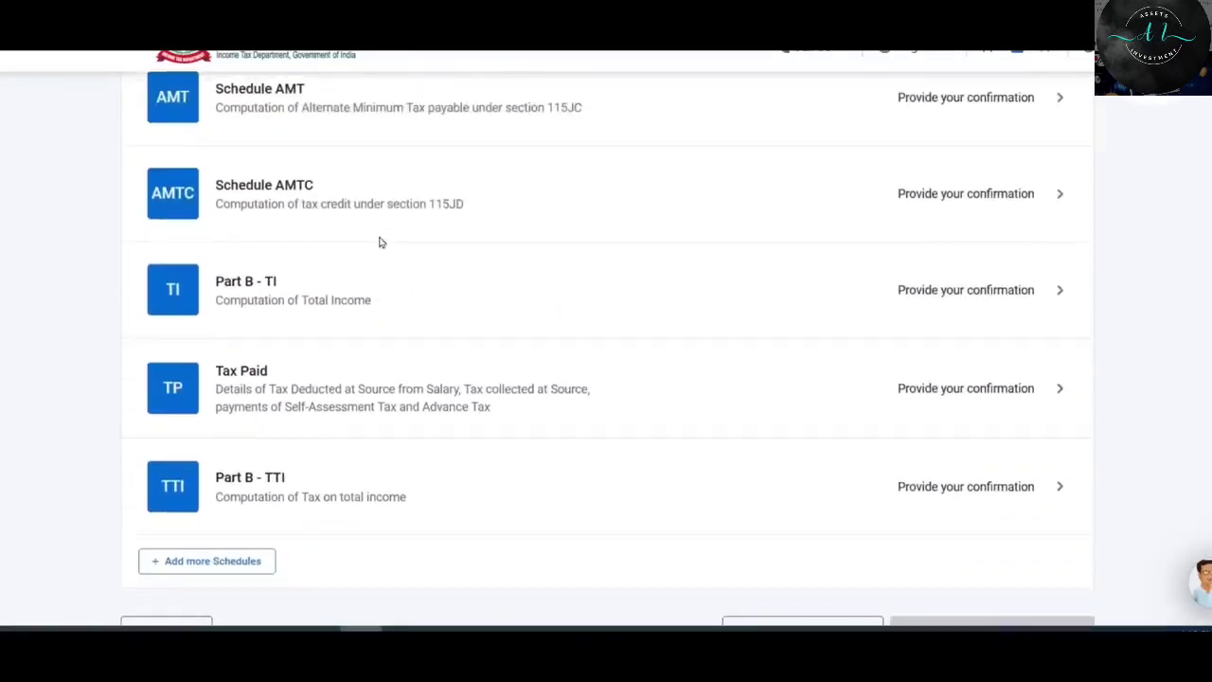
pyautogui.scroll(4, 380, 244)
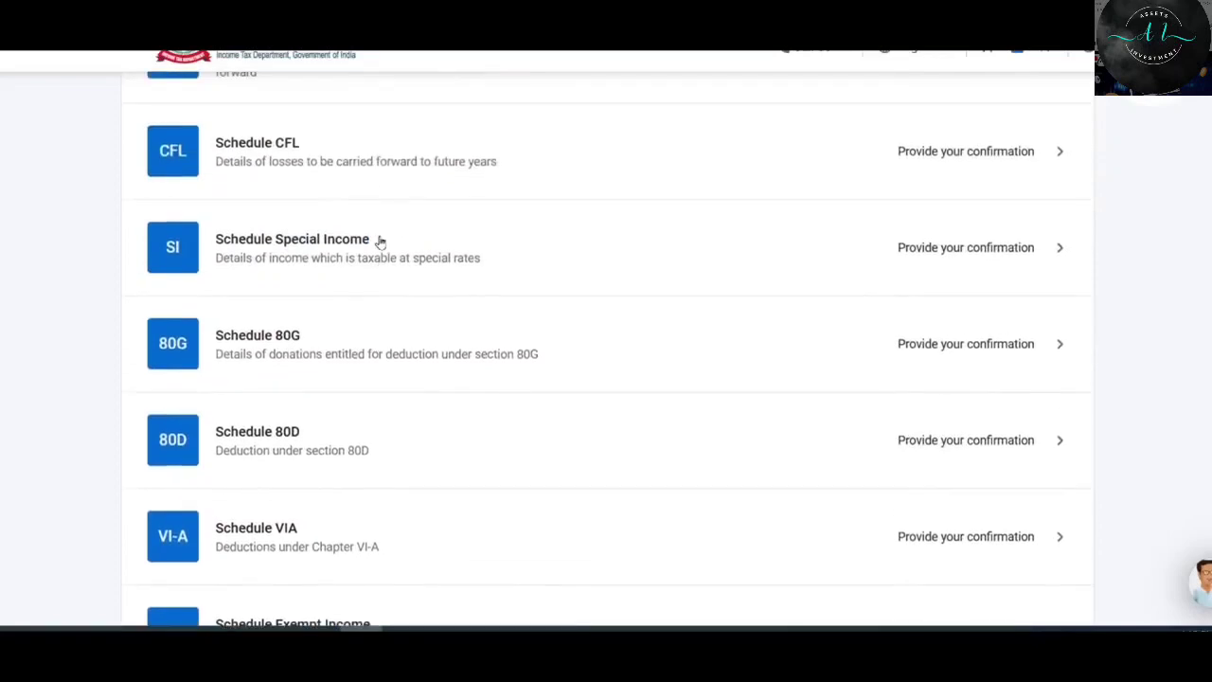
pyautogui.scroll(4, 380, 243)
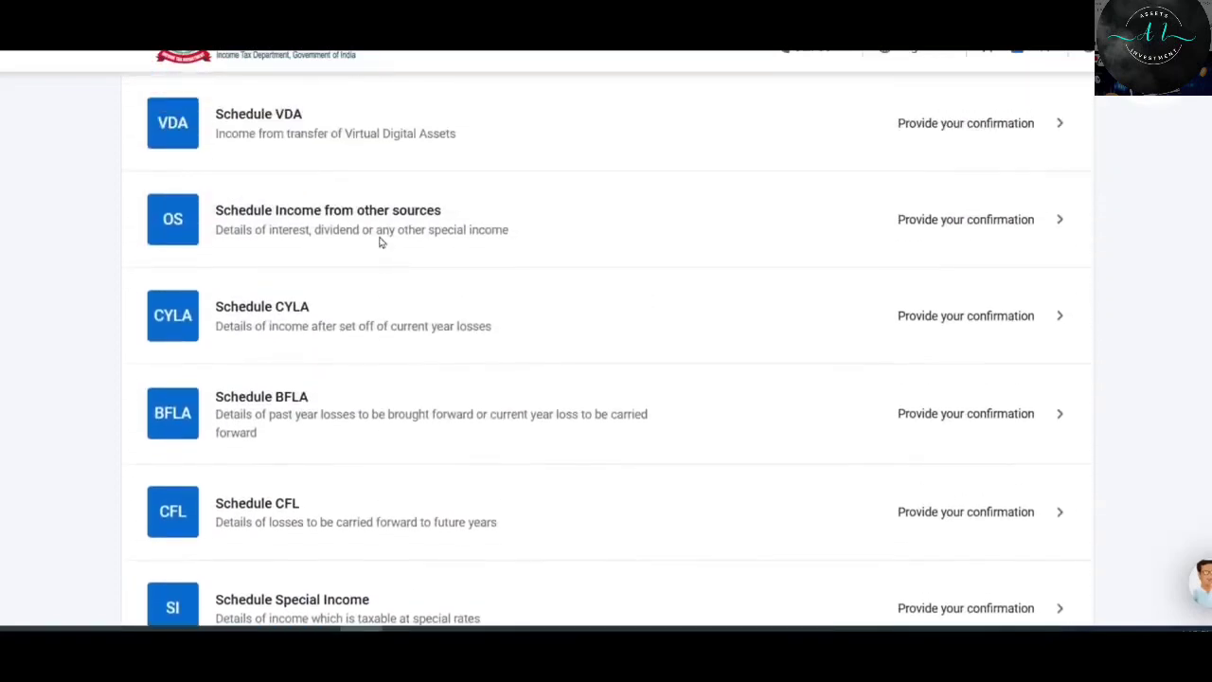
pyautogui.scroll(-1, 380, 244)
pyautogui.scroll(5, 380, 243)
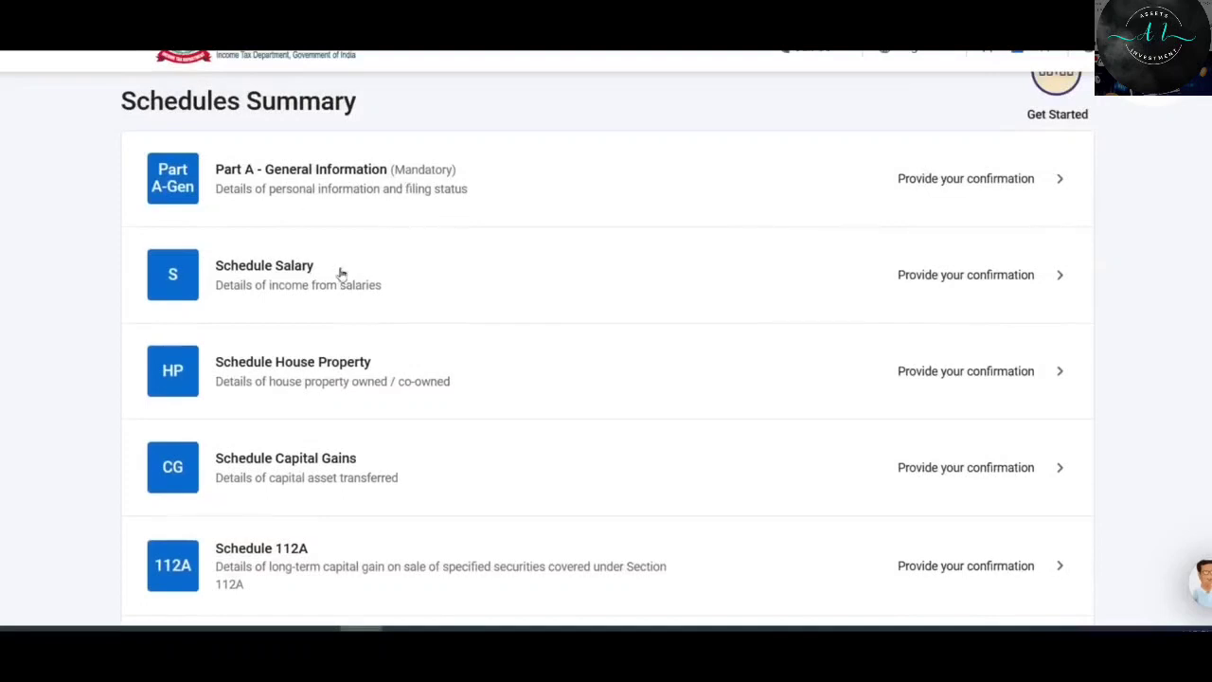
pyautogui.scroll(-1, 473, 462)
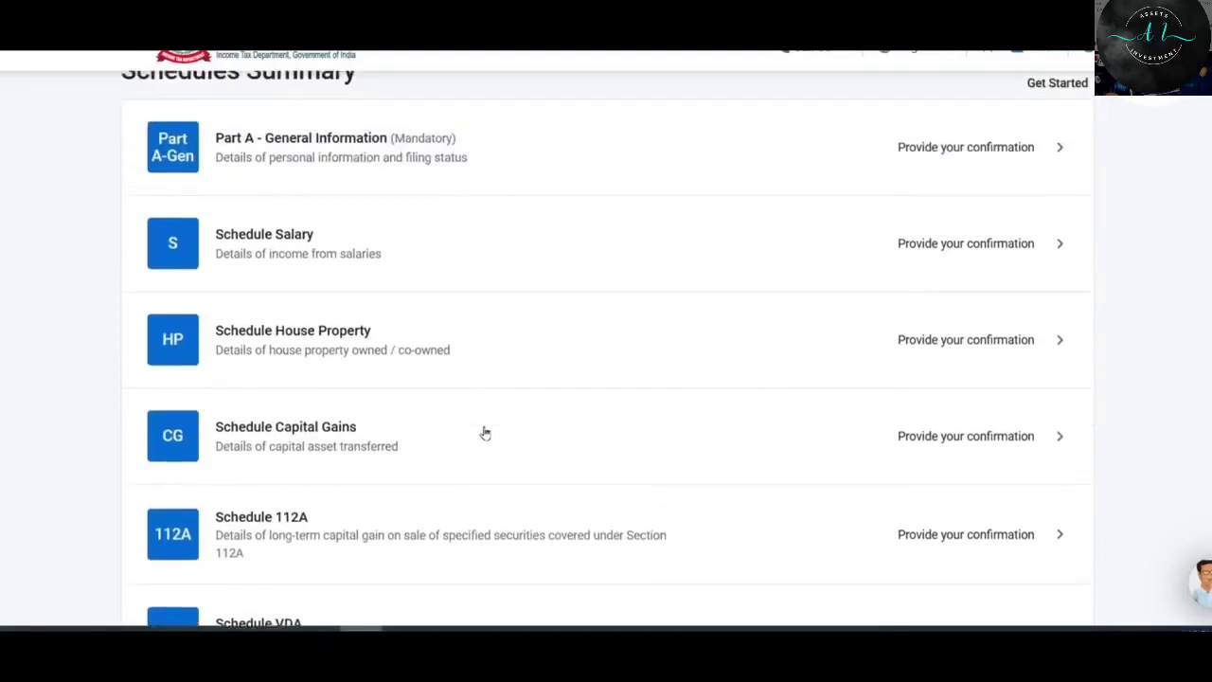
pyautogui.scroll(1, 481, 432)
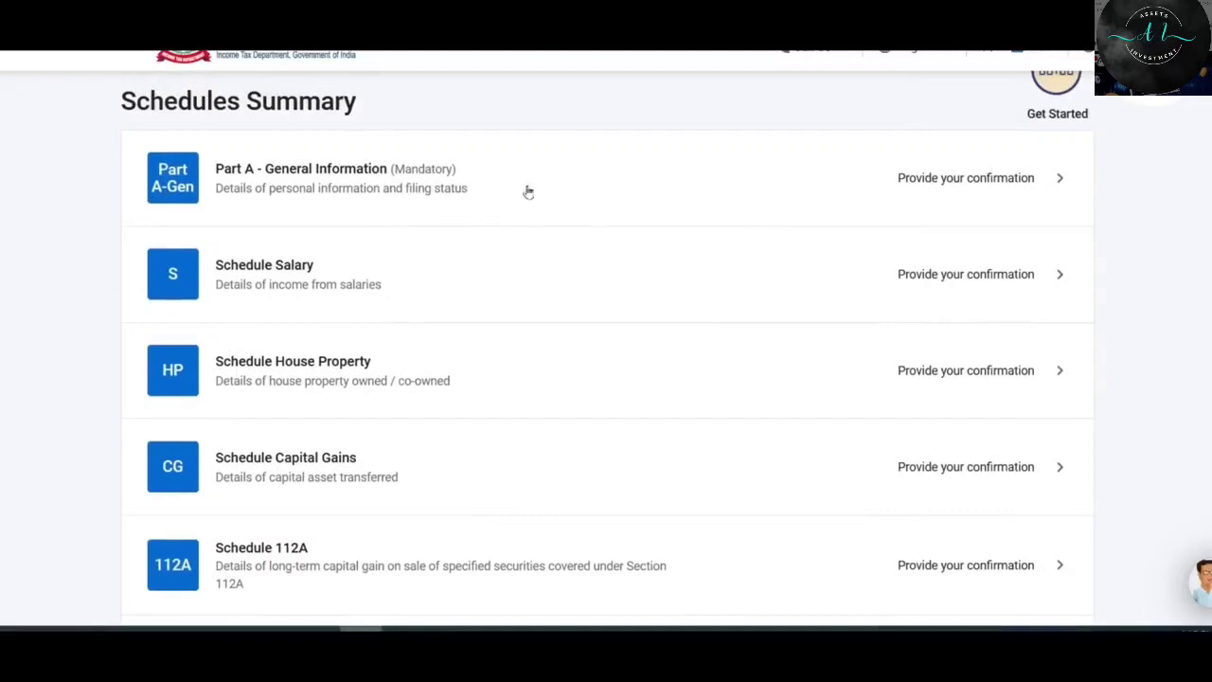
pyautogui.click(970, 184)
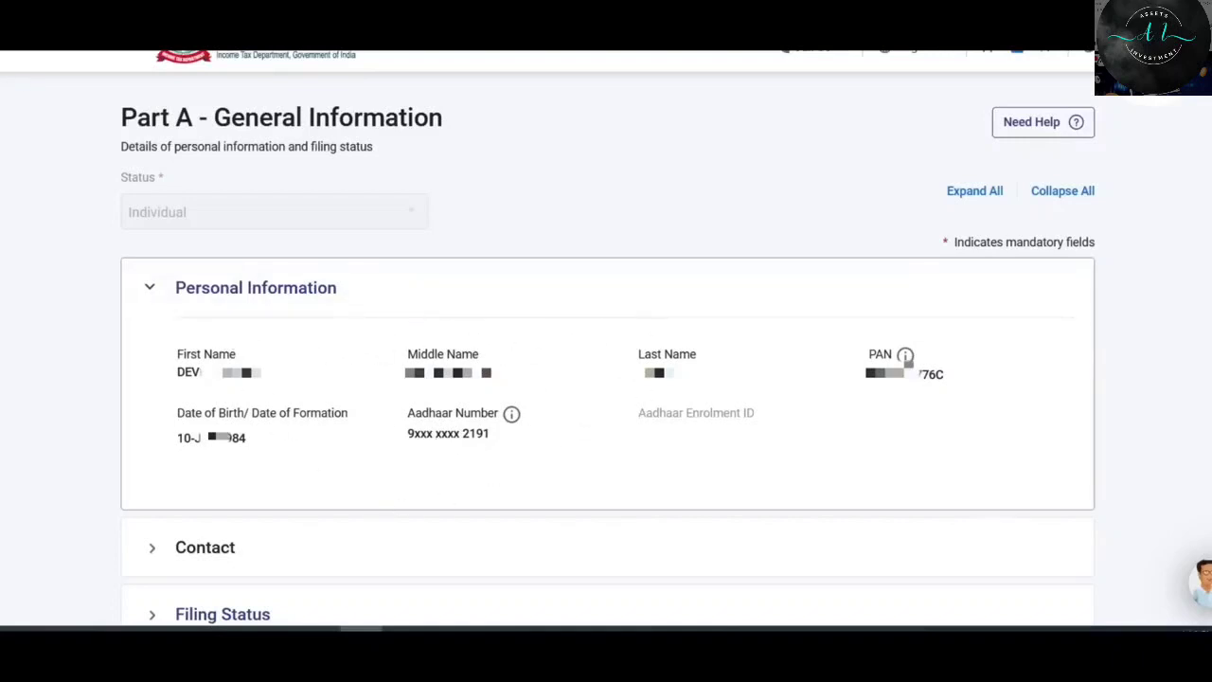
# Check the prefilled contact details in Part A's Contact section.
pyautogui.scroll(-3, 398, 398)
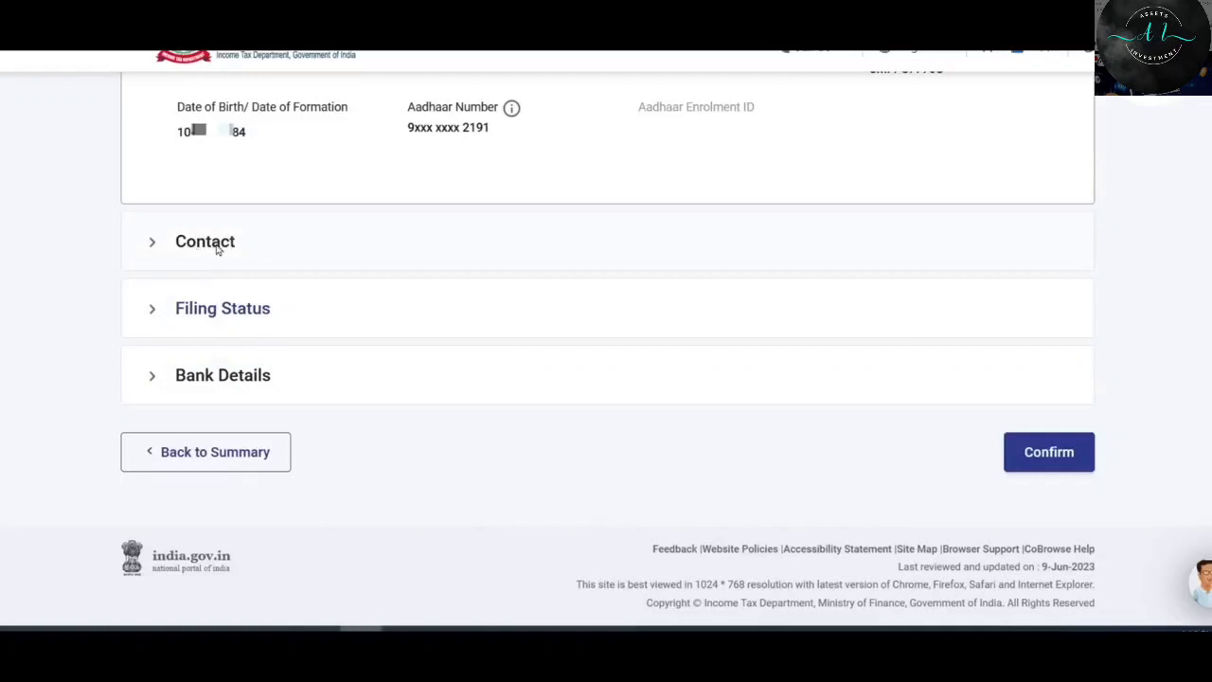
pyautogui.click(204, 241)
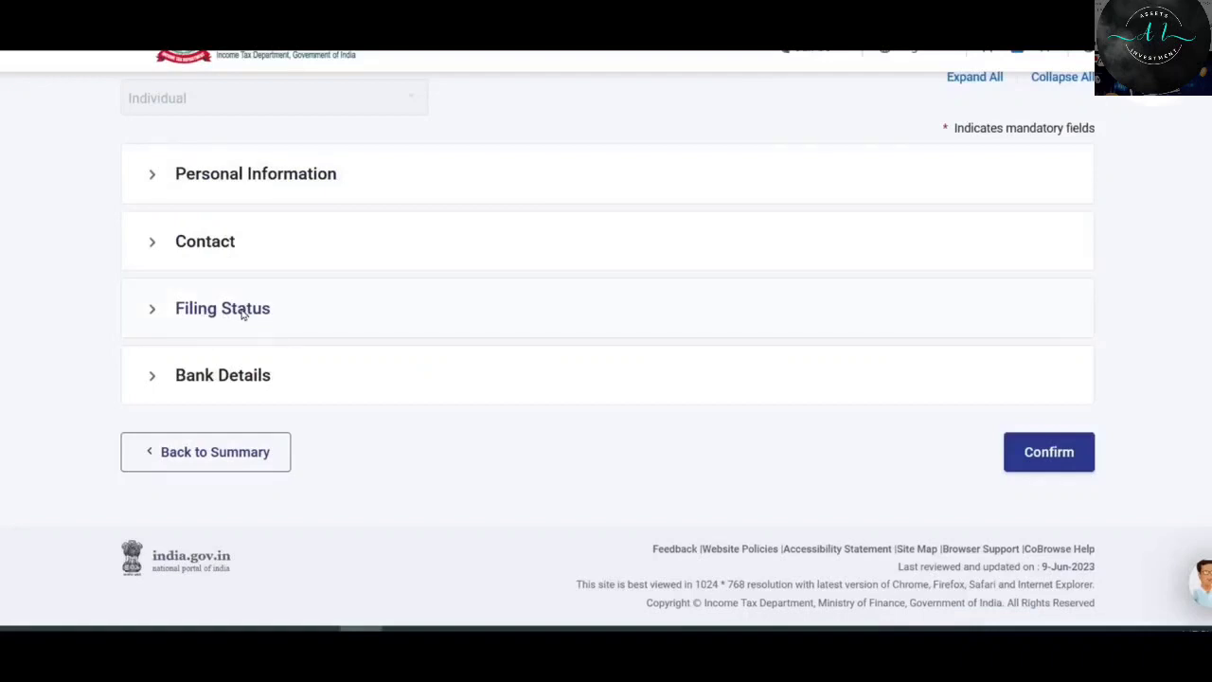
# In Filing Status, stay with the old tax regime instead of switching to the new one.
pyautogui.click(244, 315)
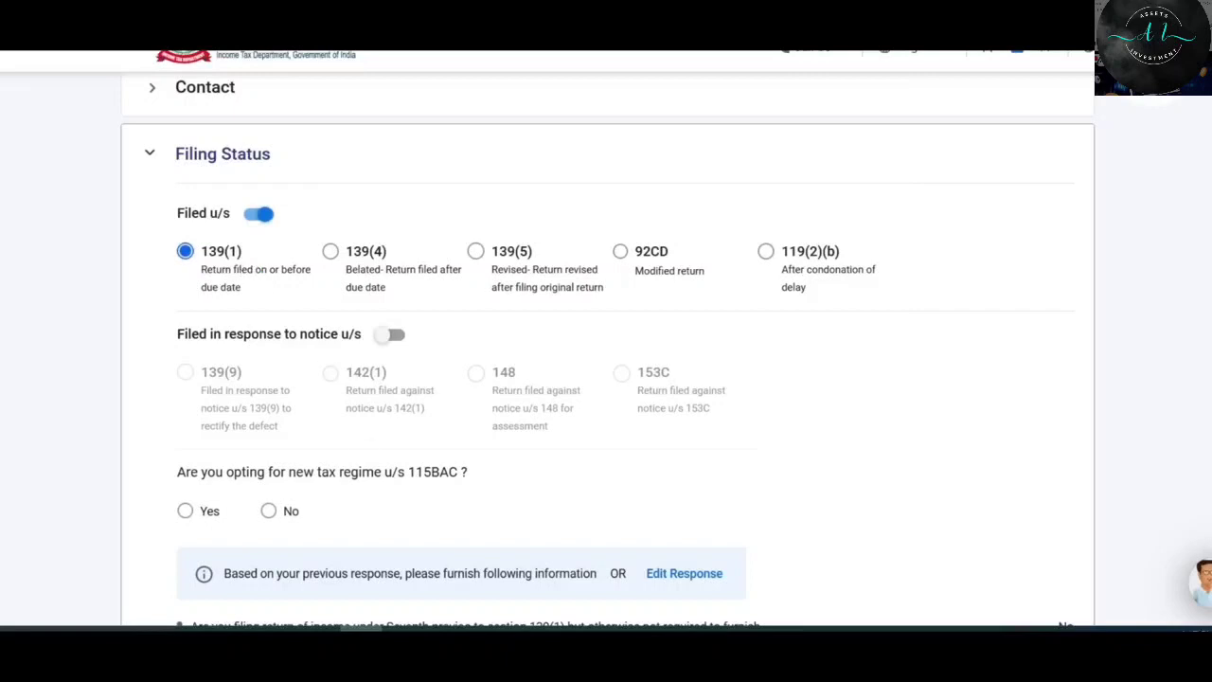
pyautogui.scroll(-3, 365, 243)
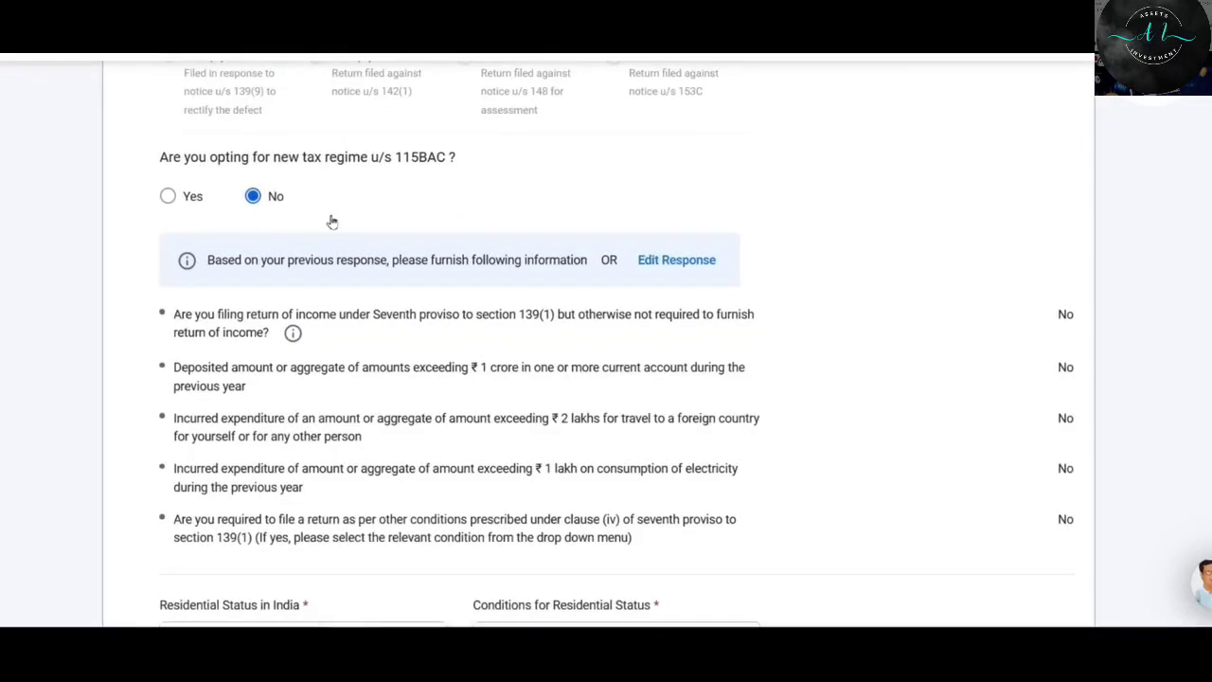
pyautogui.click(167, 197)
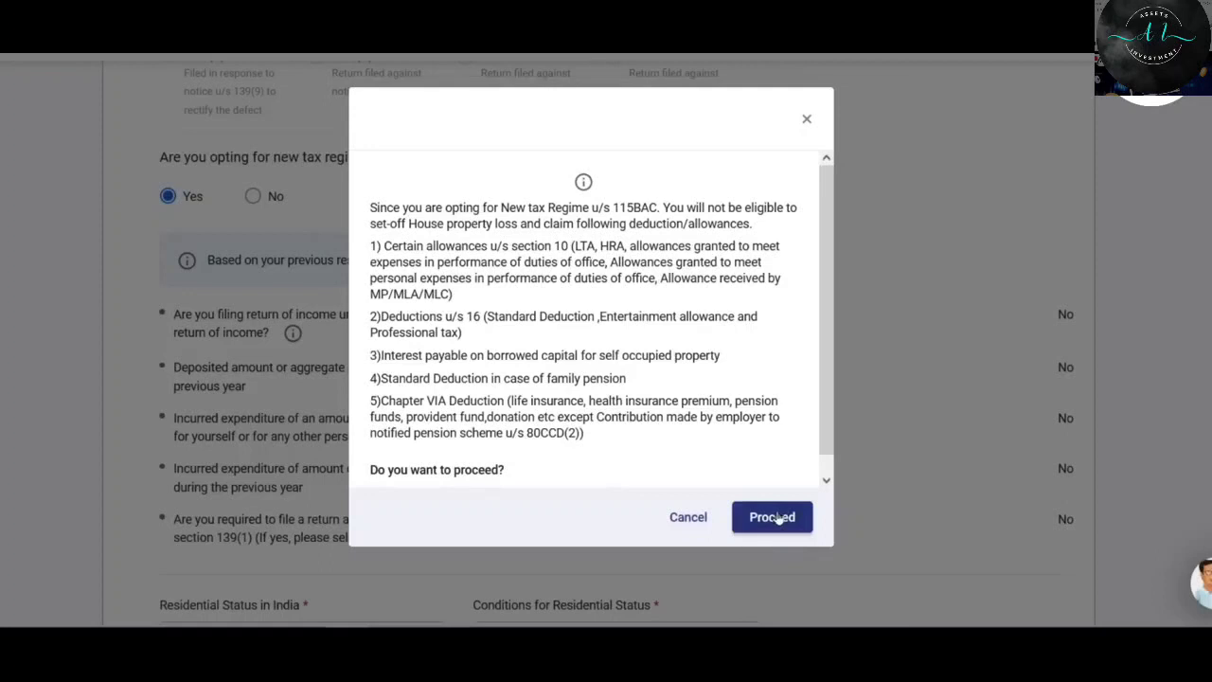
pyautogui.click(689, 518)
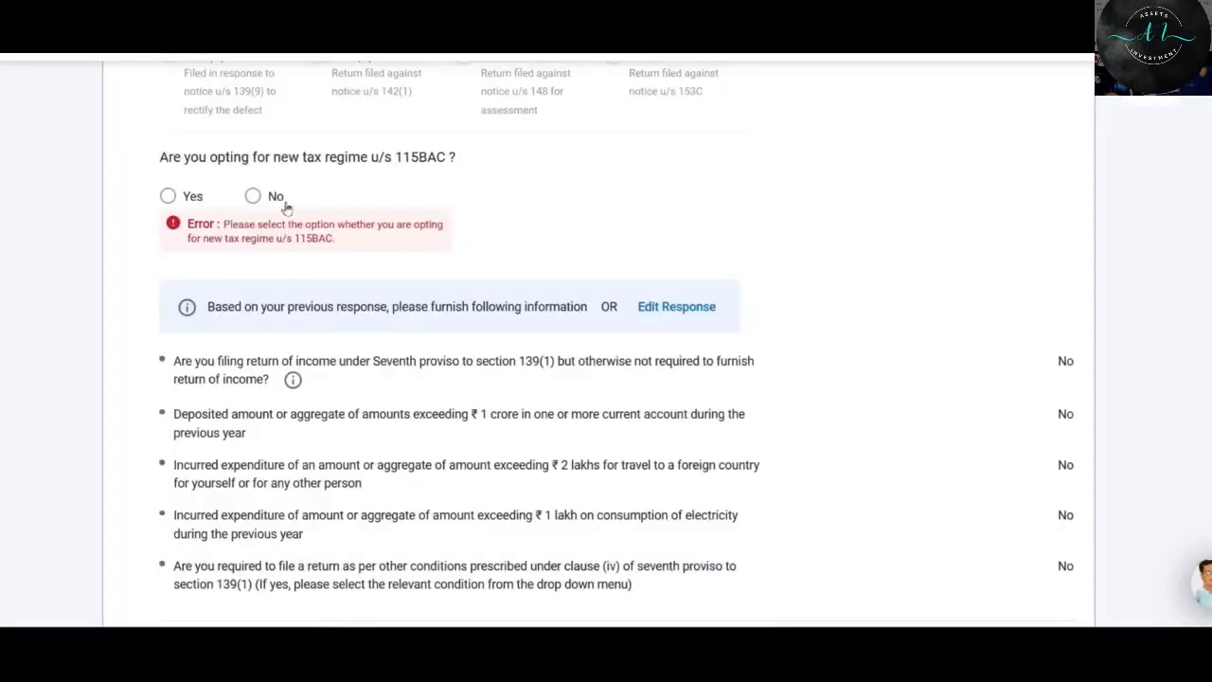
pyautogui.click(253, 197)
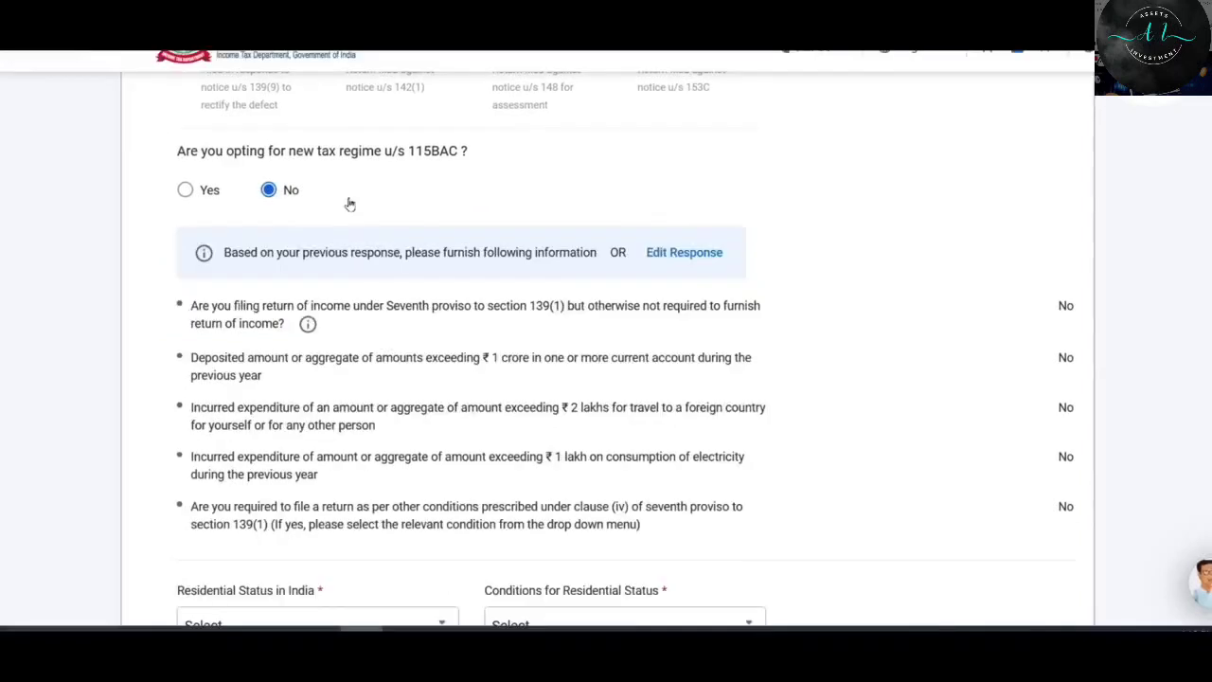
pyautogui.scroll(-5, 293, 162)
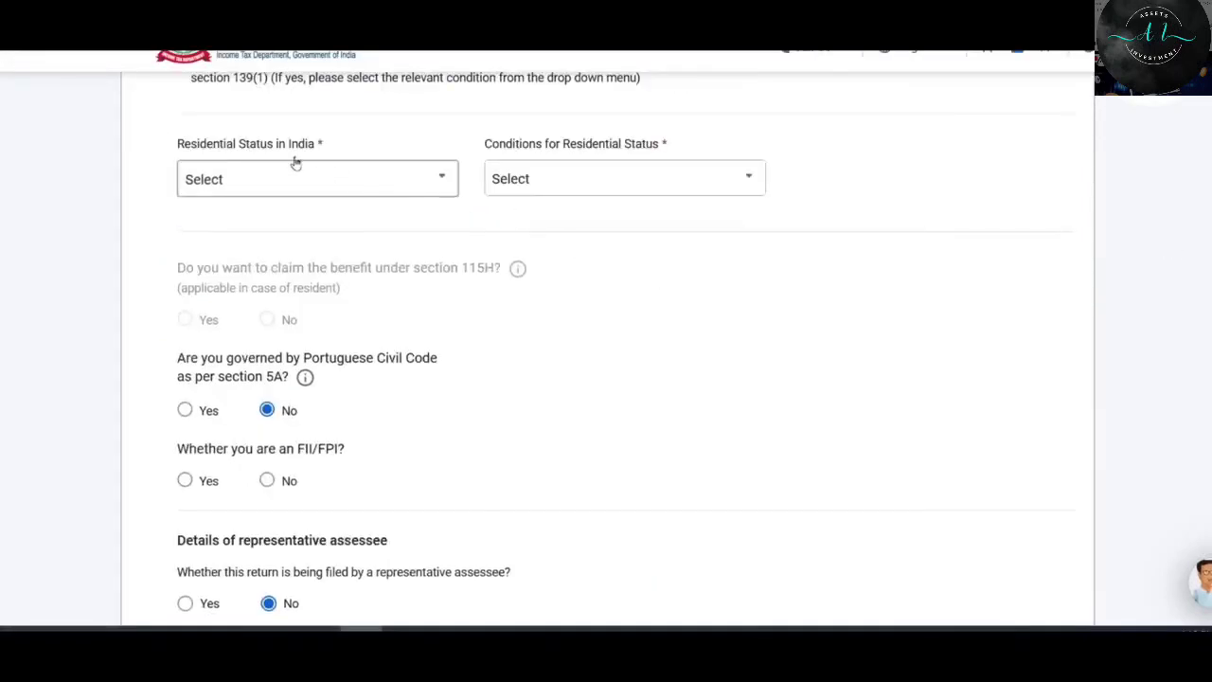
# Set residential status to Resident (182-day condition), decline 115H and directorship, and save.
pyautogui.click(400, 189)
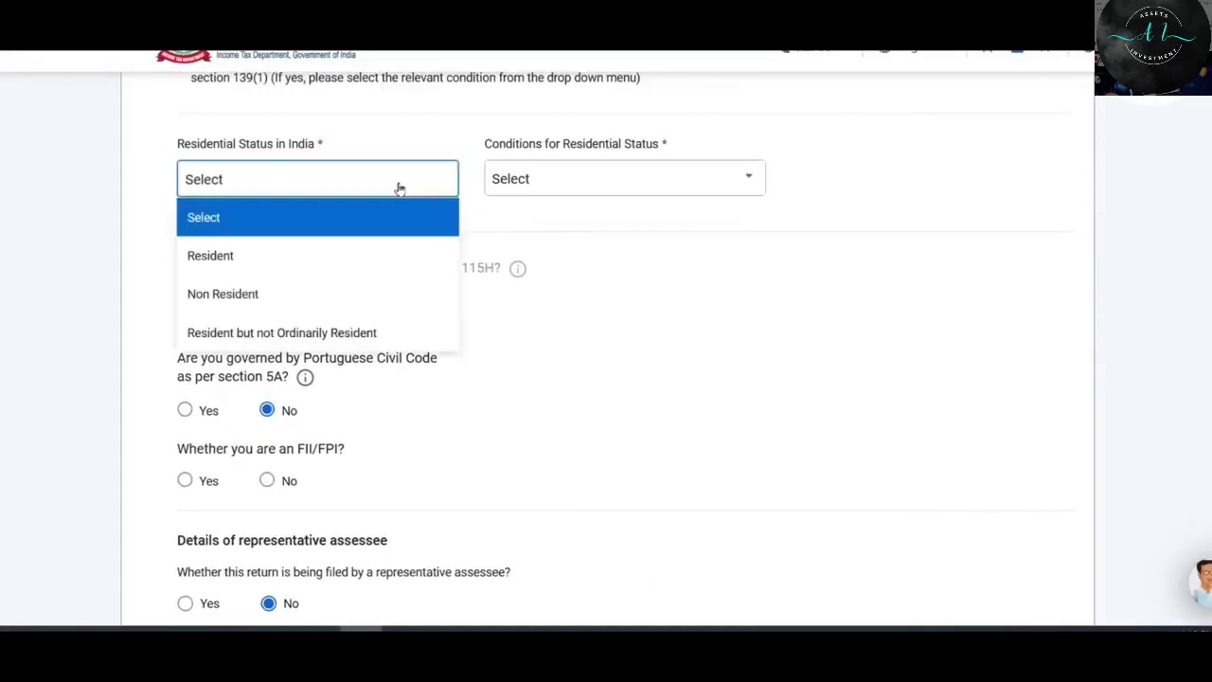
pyautogui.click(214, 269)
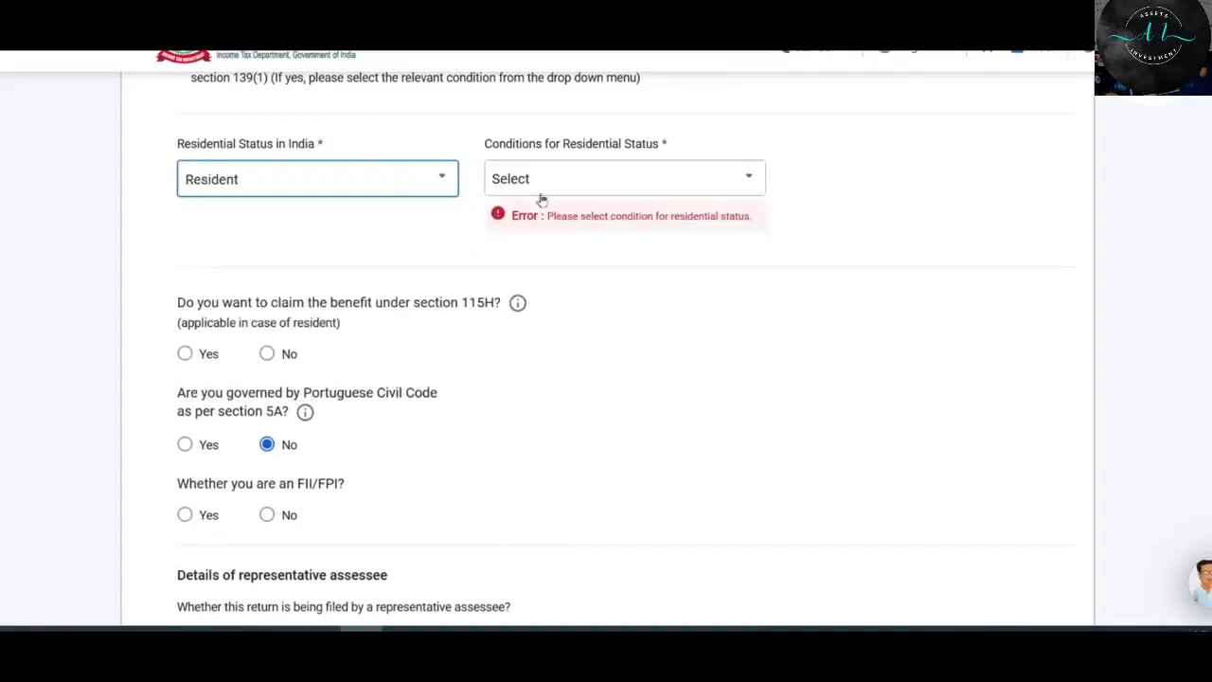
pyautogui.click(590, 183)
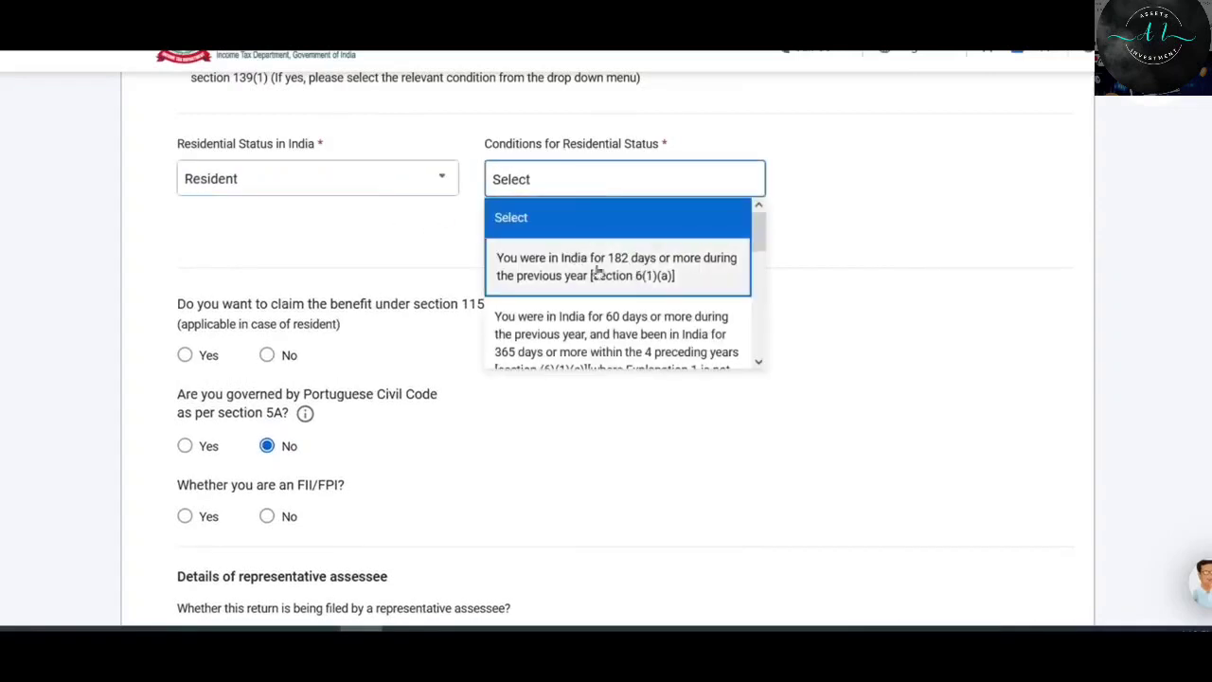
pyautogui.click(609, 268)
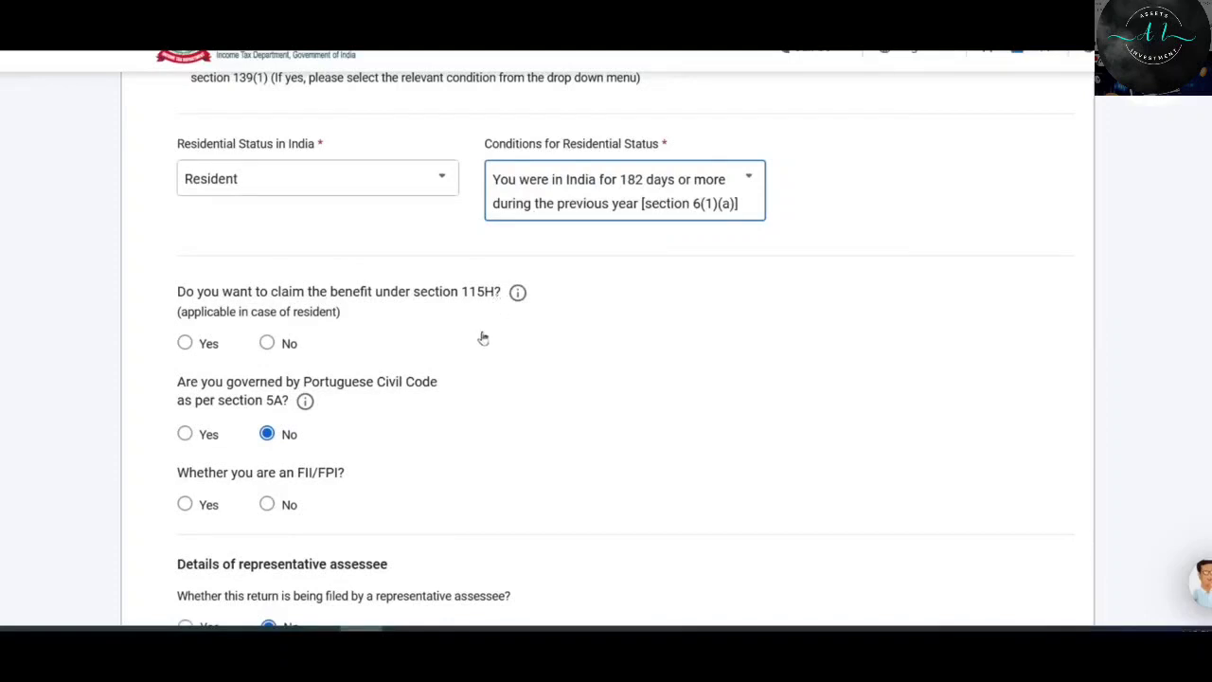
pyautogui.click(267, 343)
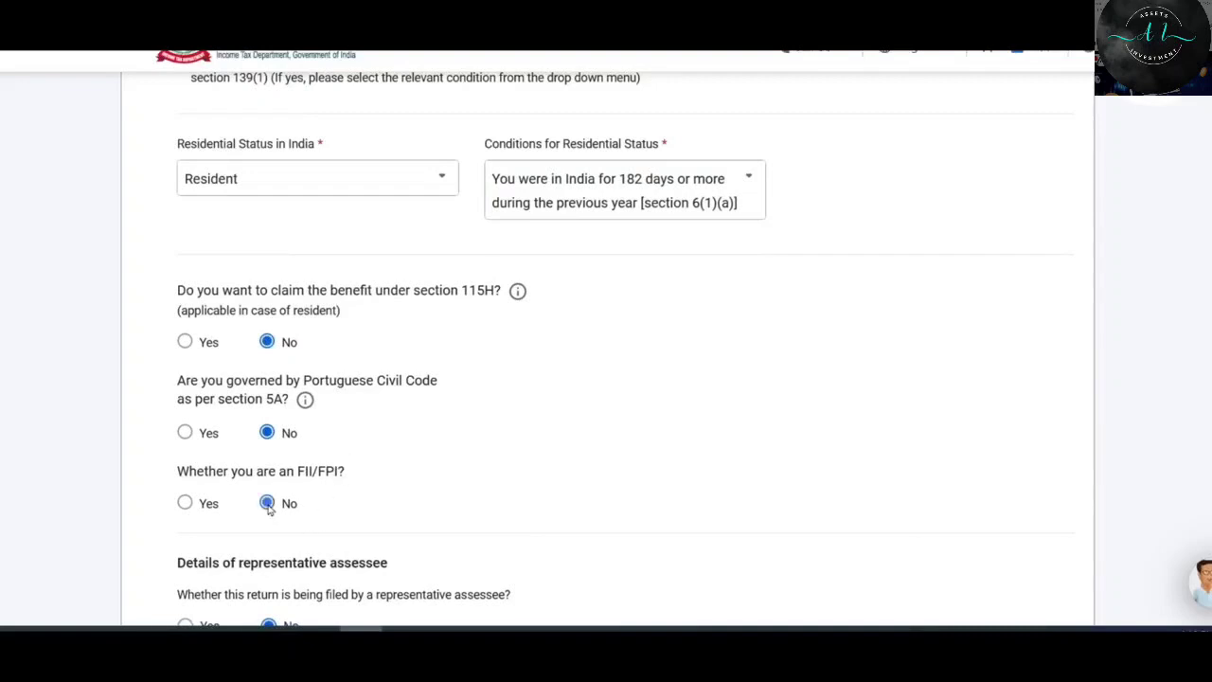
pyautogui.scroll(-5, 269, 510)
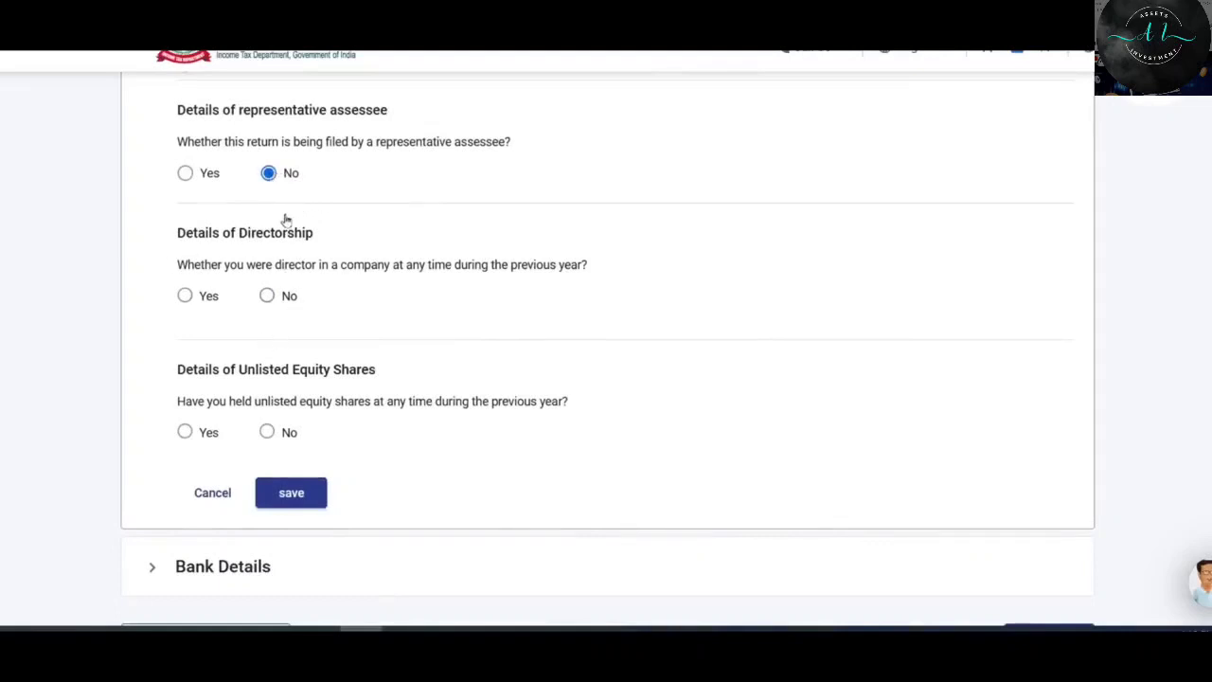
pyautogui.click(266, 297)
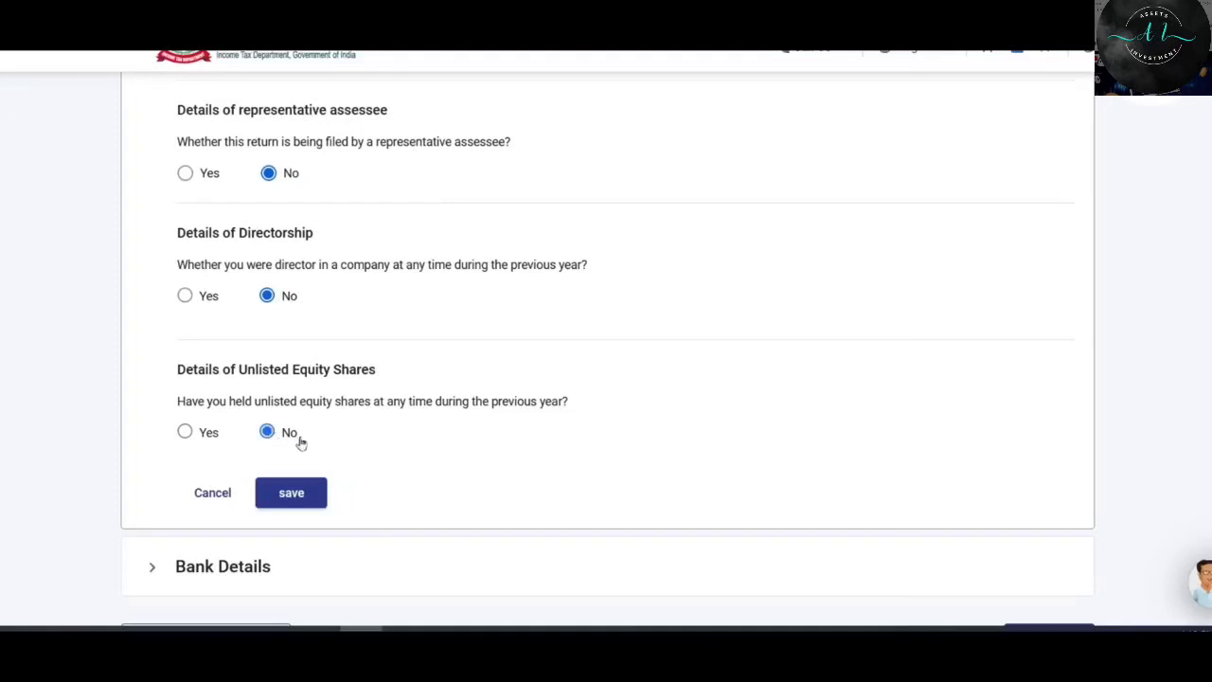
pyautogui.click(289, 495)
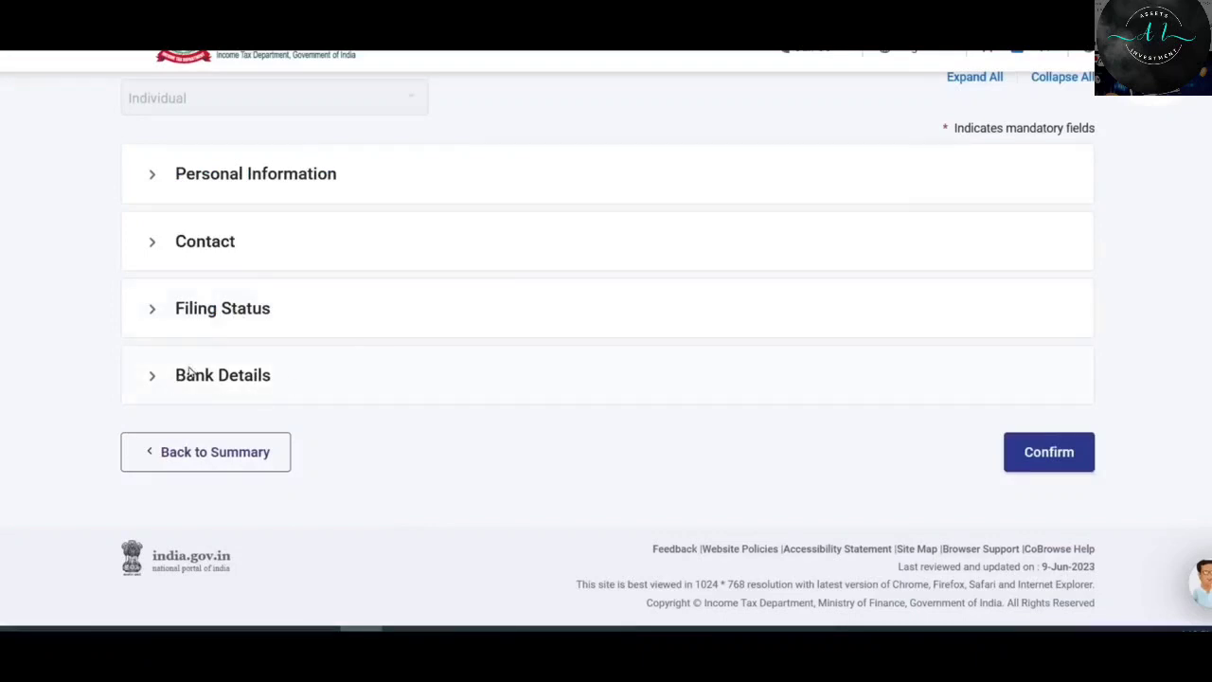
# Review the three accounts in Bank Details, then confirm Part A – General Information.
pyautogui.click(253, 377)
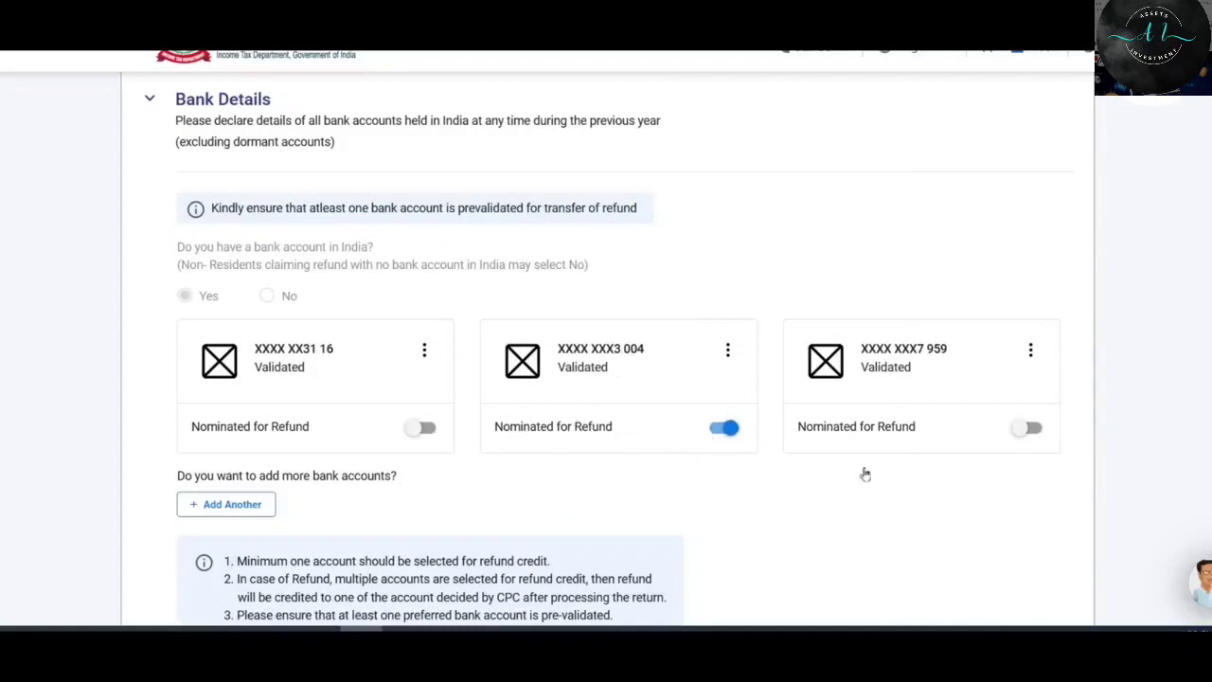
pyautogui.click(187, 106)
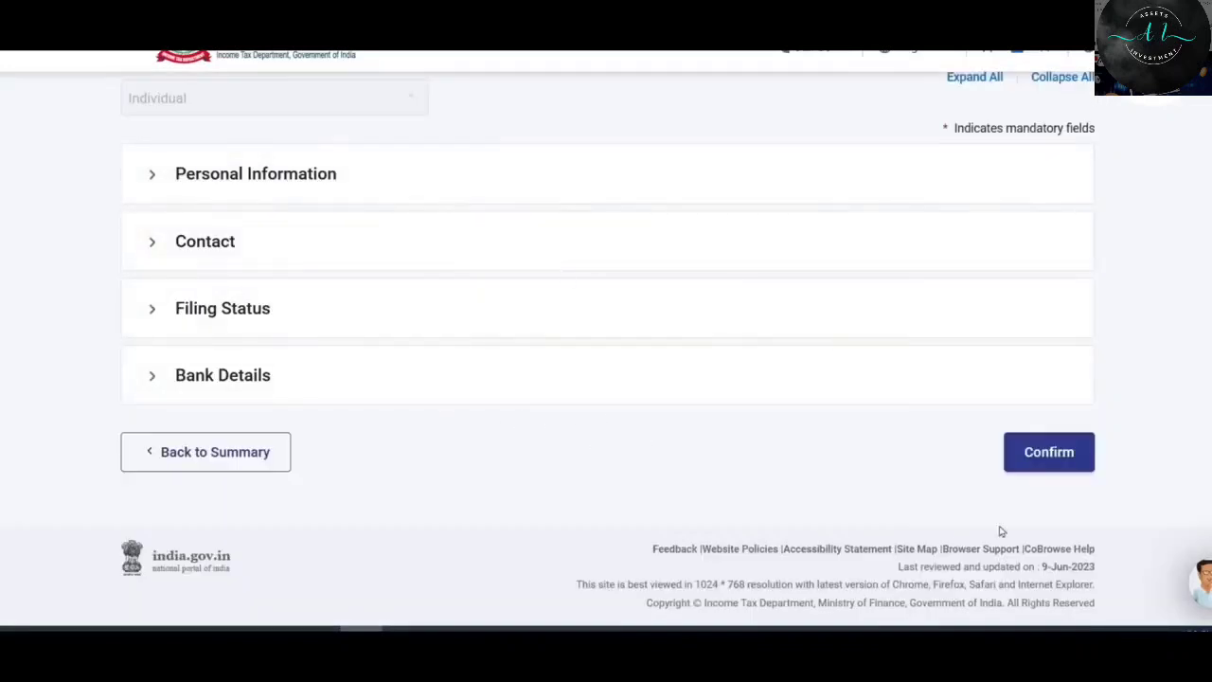
pyautogui.click(1050, 452)
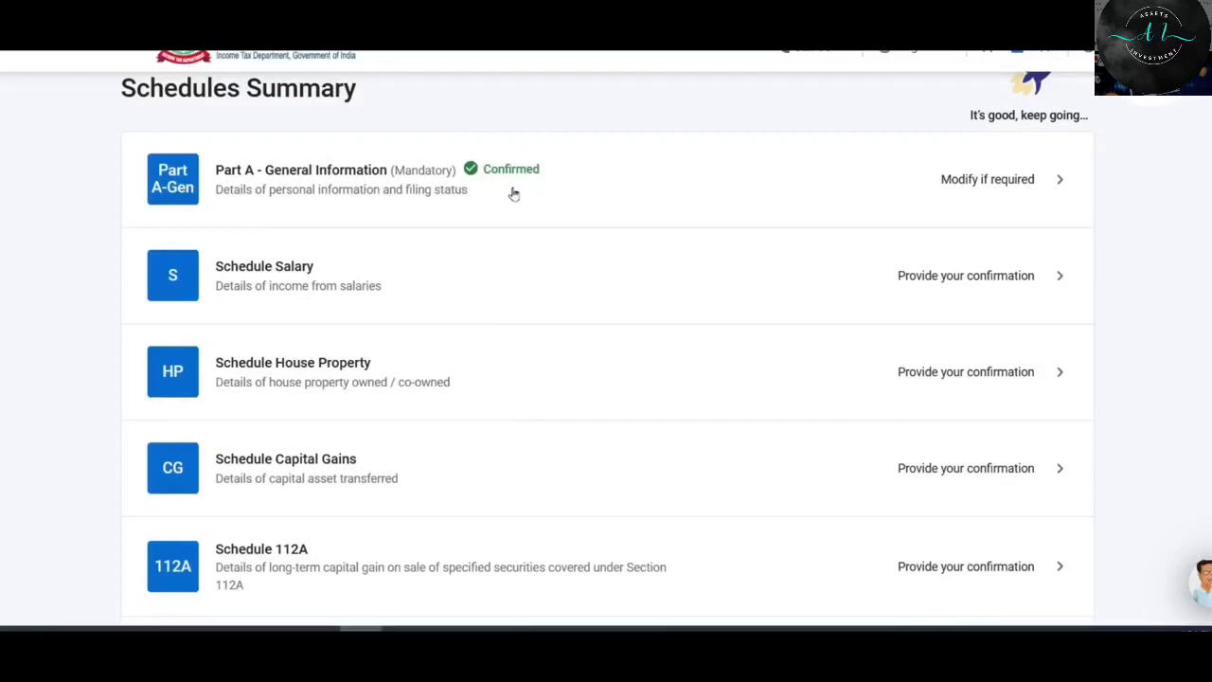
# Open Schedule Salary from the Schedules Summary and look over its empty ₹0 totals.
pyautogui.scroll(-1, 511, 193)
pyautogui.scroll(-2, 606, 351)
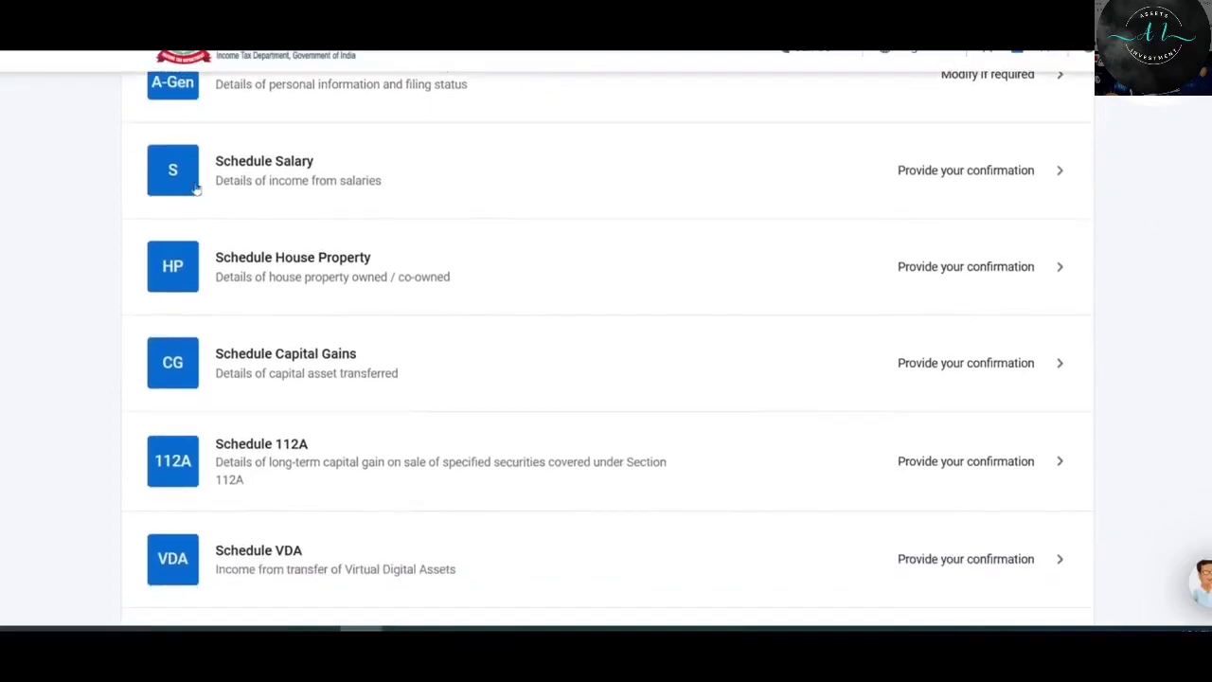
pyautogui.click(974, 172)
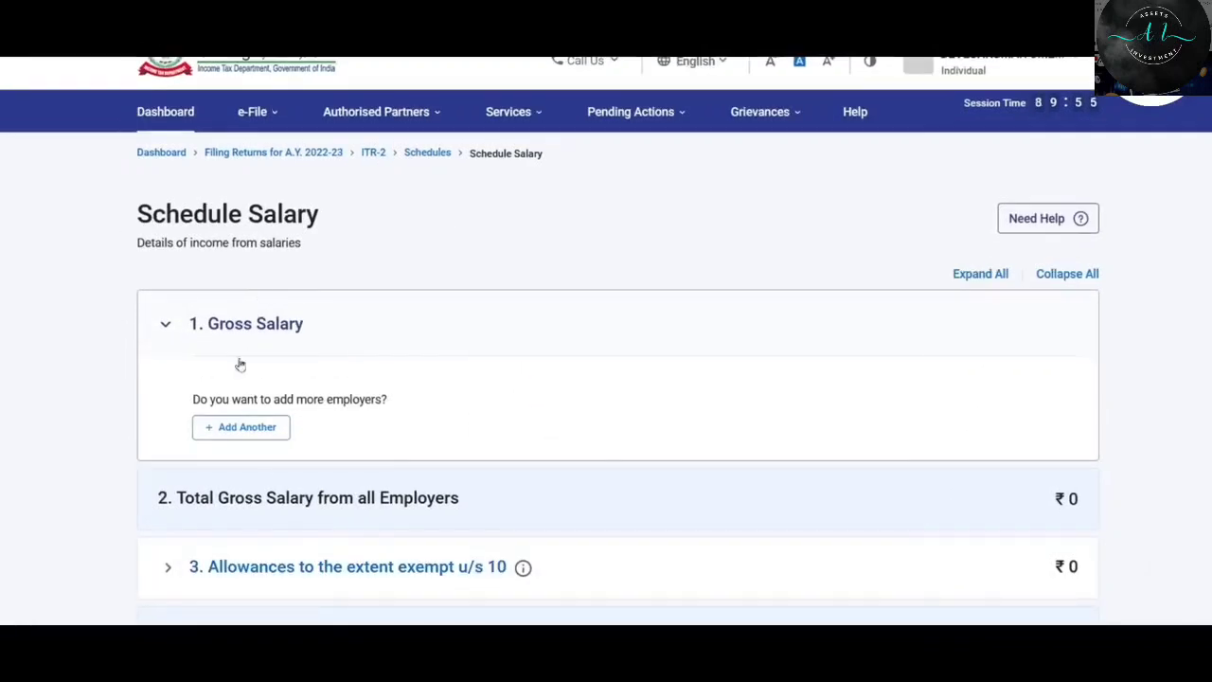
pyautogui.scroll(-2, 993, 341)
pyautogui.scroll(-2, 994, 341)
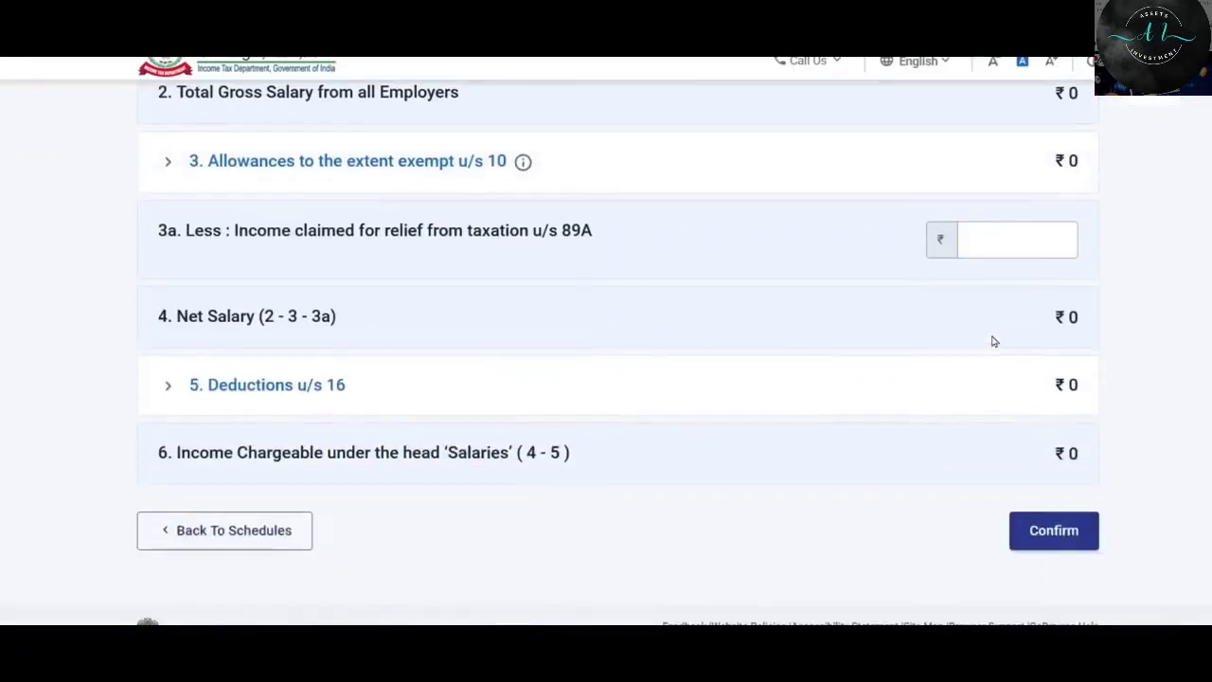
pyautogui.scroll(4, 994, 383)
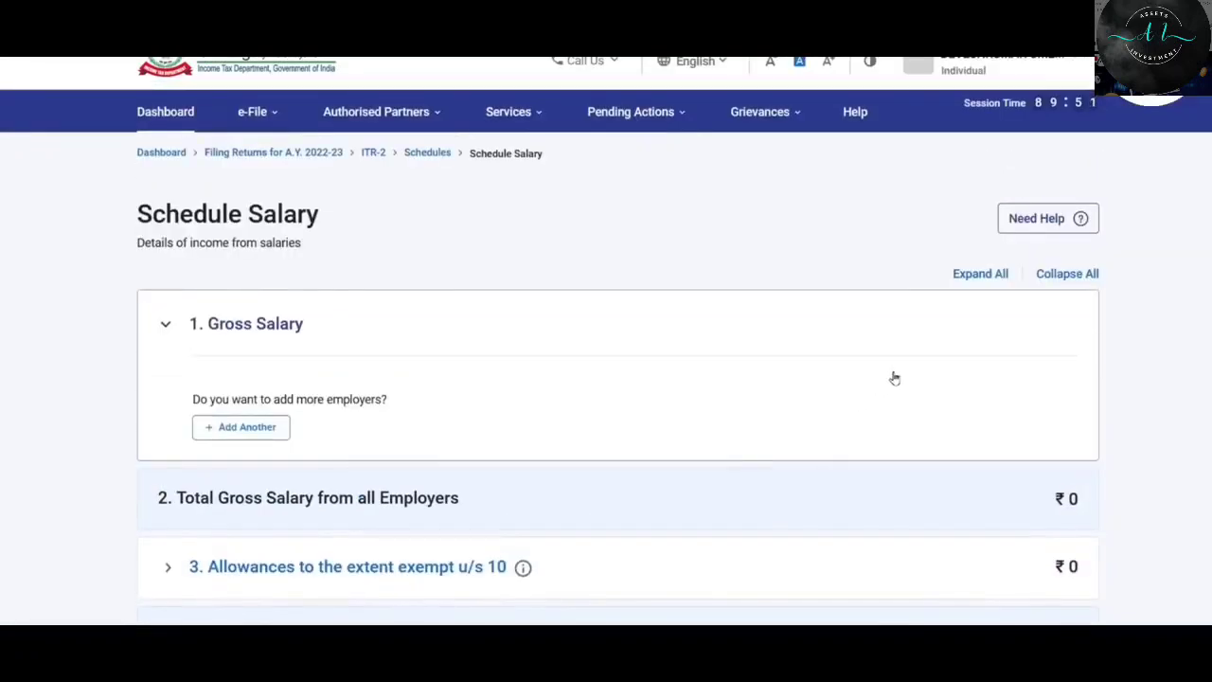
pyautogui.scroll(-2, 924, 333)
pyautogui.scroll(1, 930, 318)
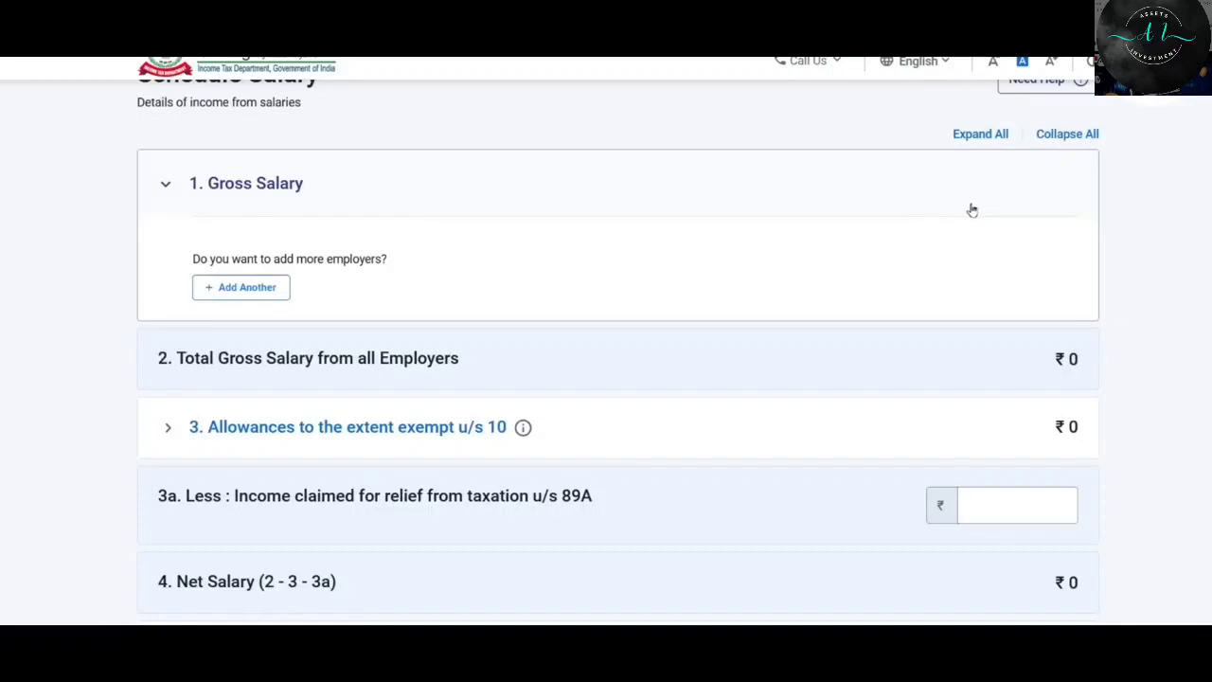
# Add an employer under Gross Salary and fill in the employer name and TAN.
pyautogui.click(253, 294)
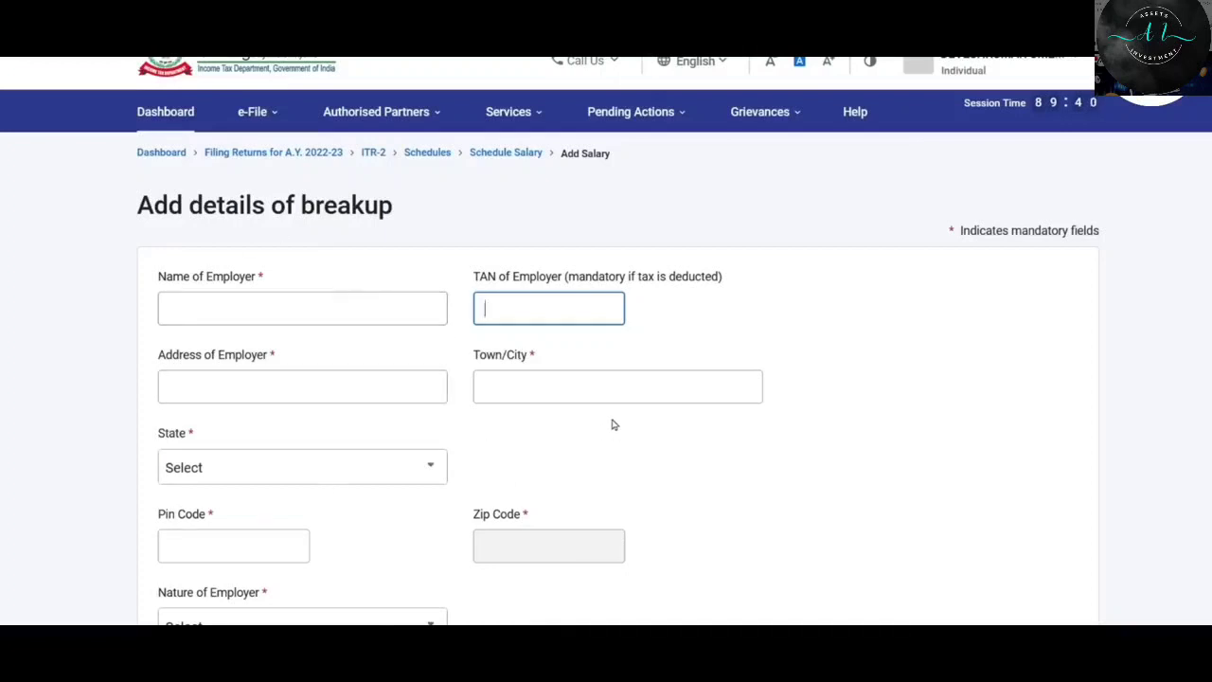
pyautogui.click(343, 303)
pyautogui.click(567, 313)
pyautogui.scroll(-3, 490, 312)
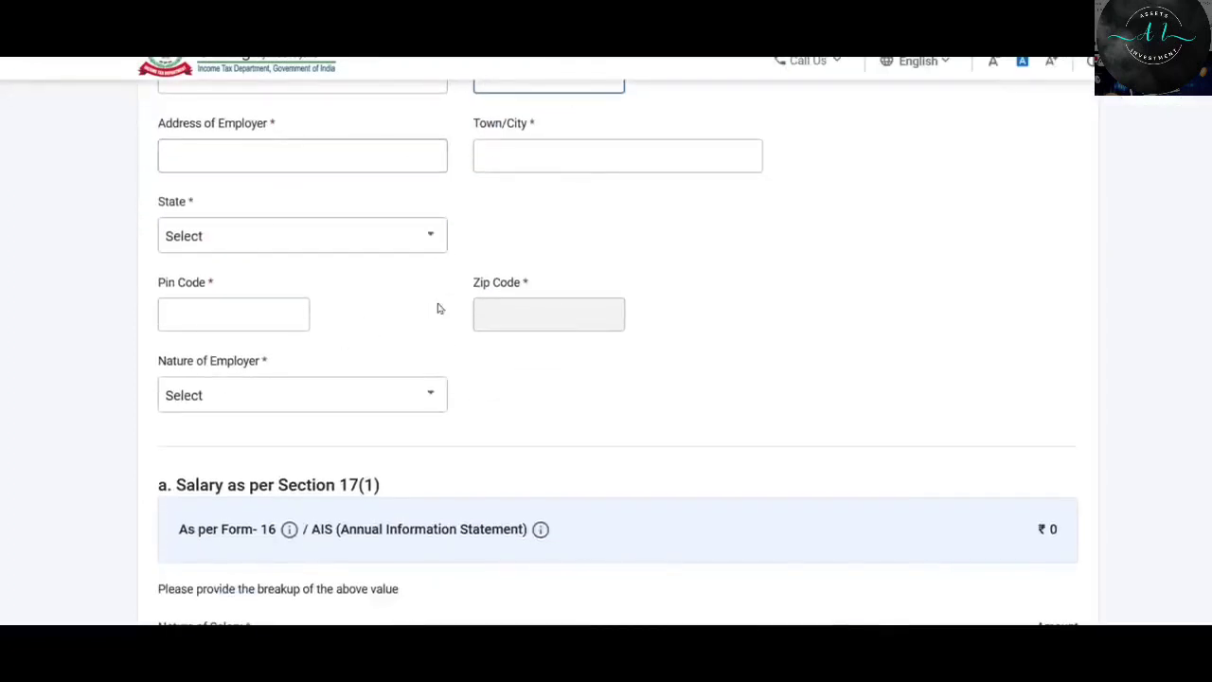
pyautogui.scroll(-1, 480, 234)
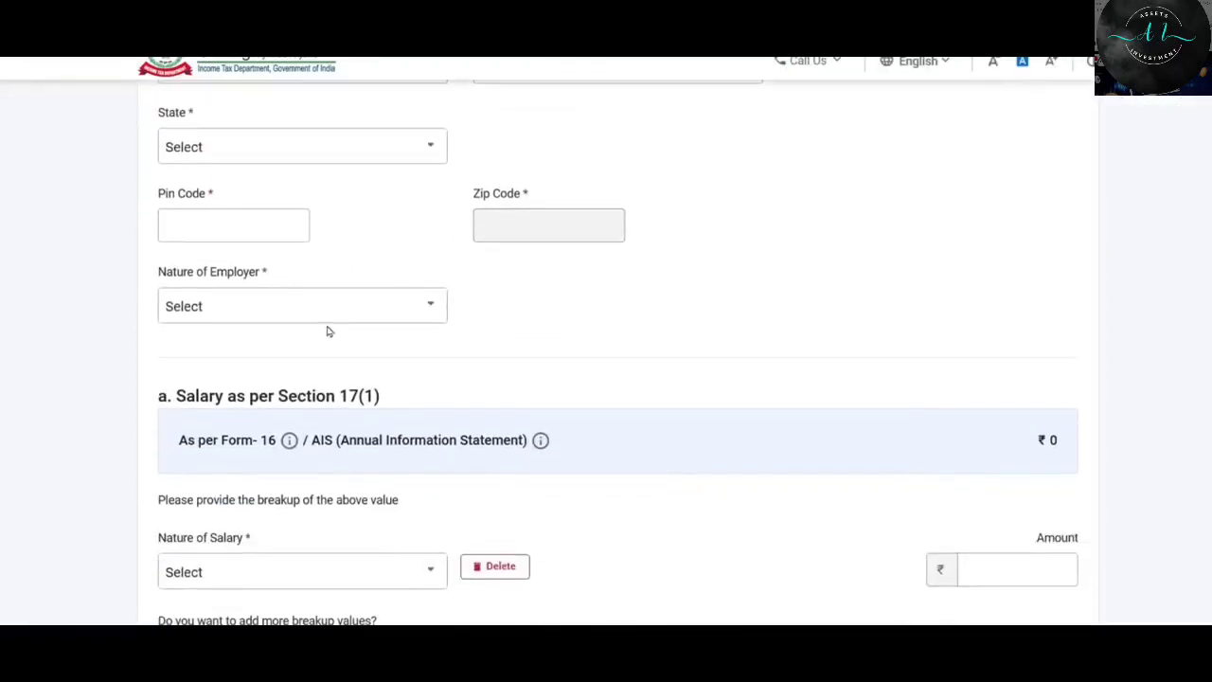
pyautogui.click(345, 313)
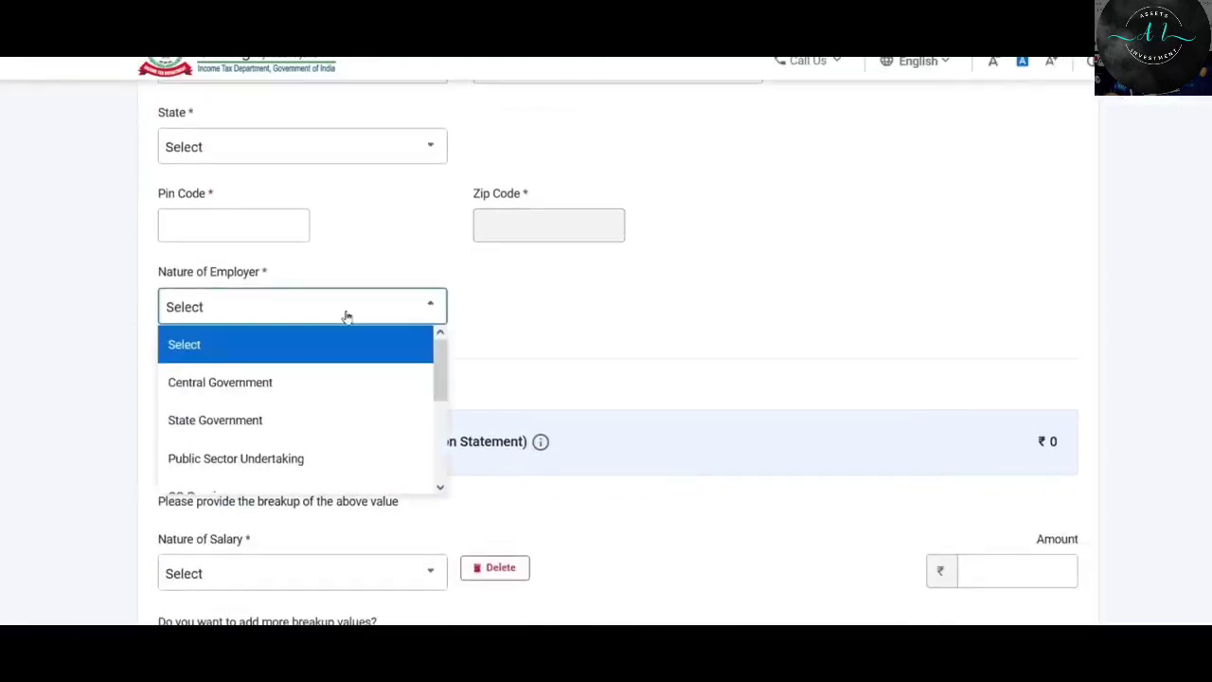
pyautogui.click(527, 323)
pyautogui.scroll(2, 525, 322)
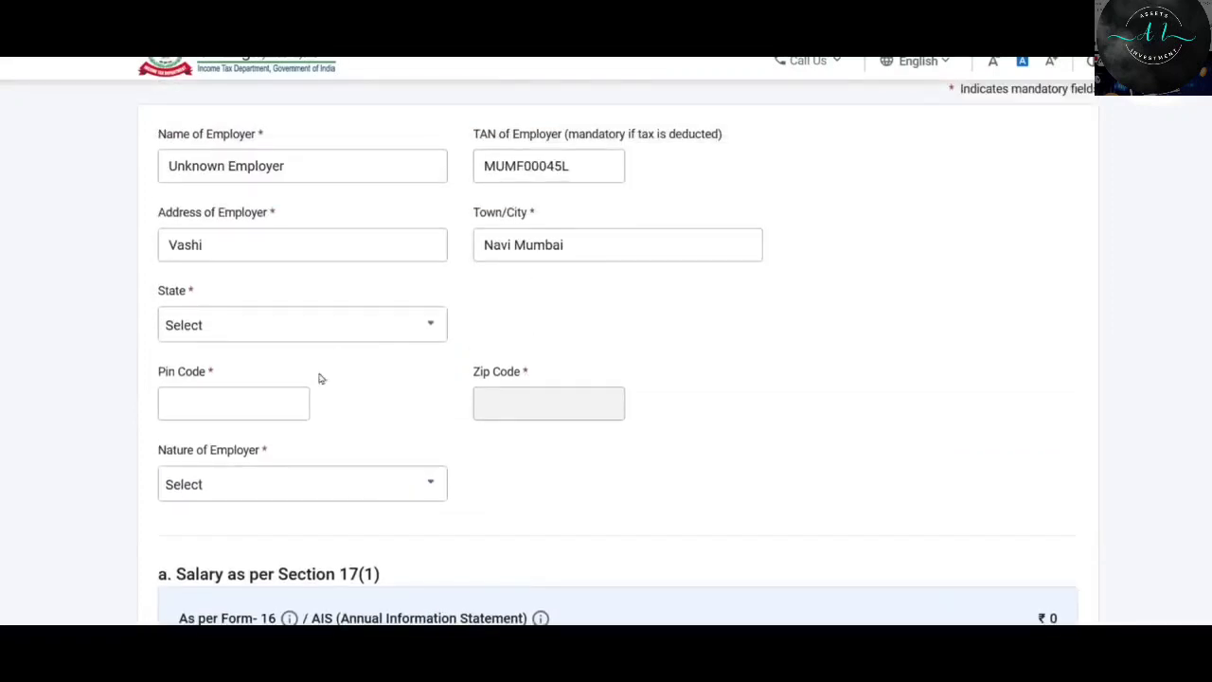
# Set the employer's state to 19 - Maharashtra, pin code 400705, and nature Others.
pyautogui.click(322, 325)
pyautogui.write('maharashtr')
pyautogui.click(211, 405)
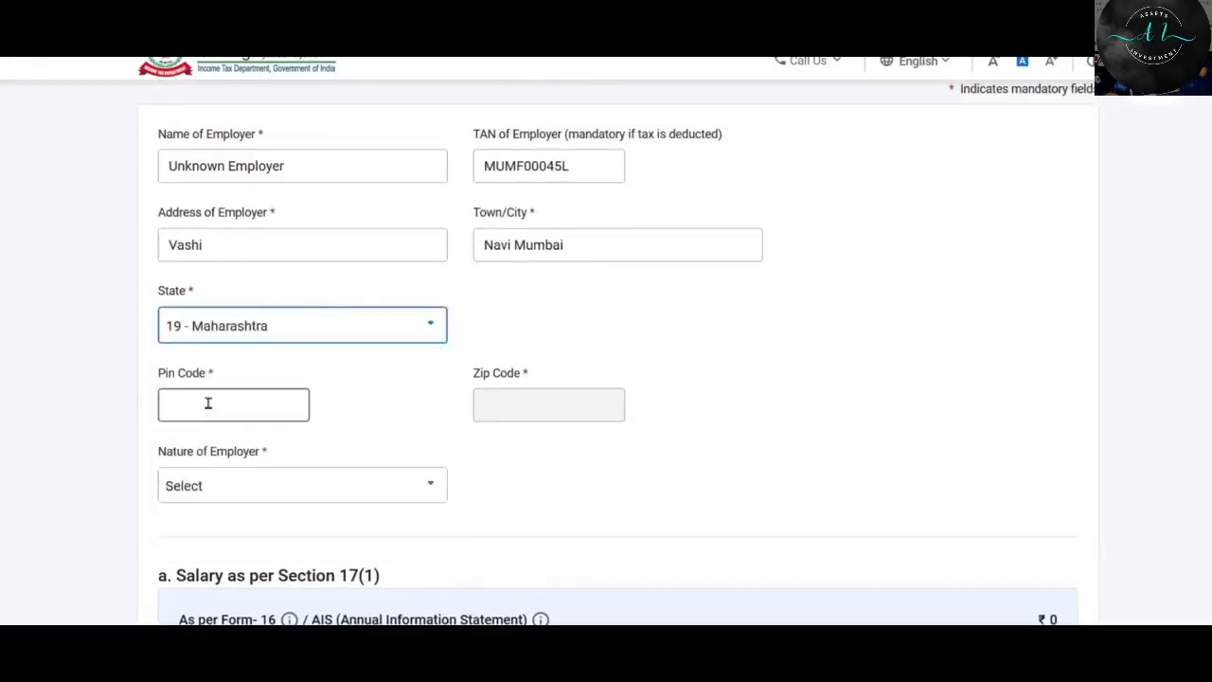
pyautogui.write('400705')
pyautogui.scroll(-1, 65, 293)
pyautogui.click(303, 401)
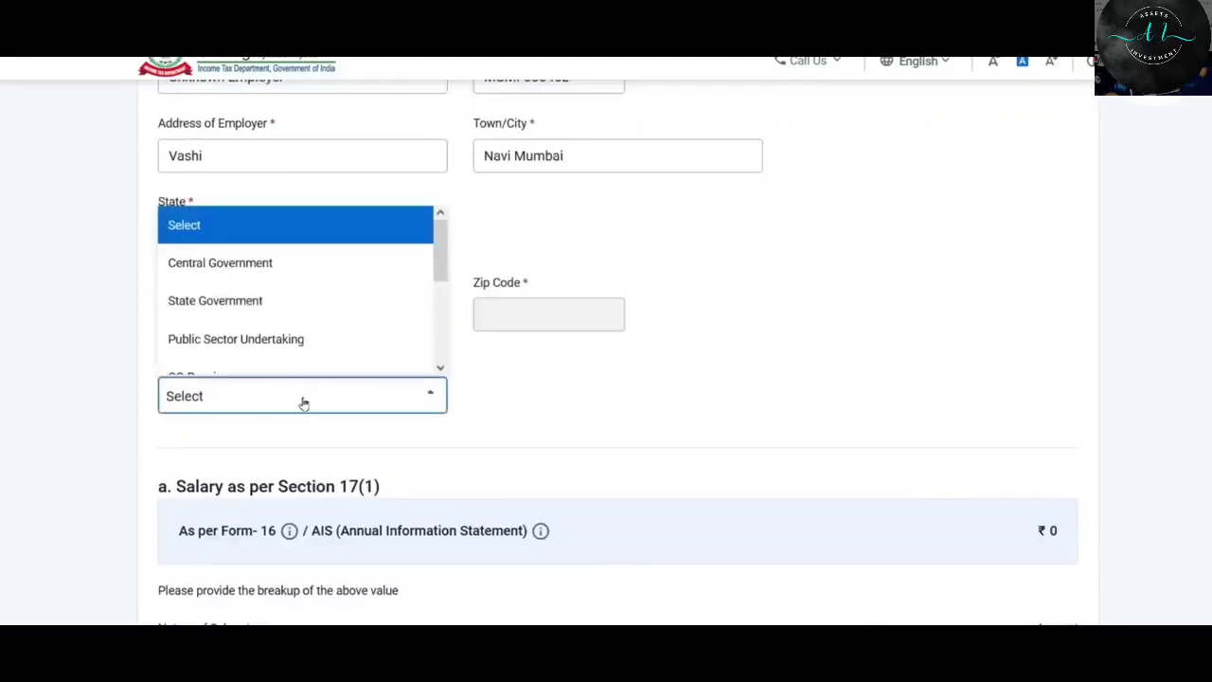
pyautogui.moveTo(443, 244); pyautogui.dragTo(444, 336)
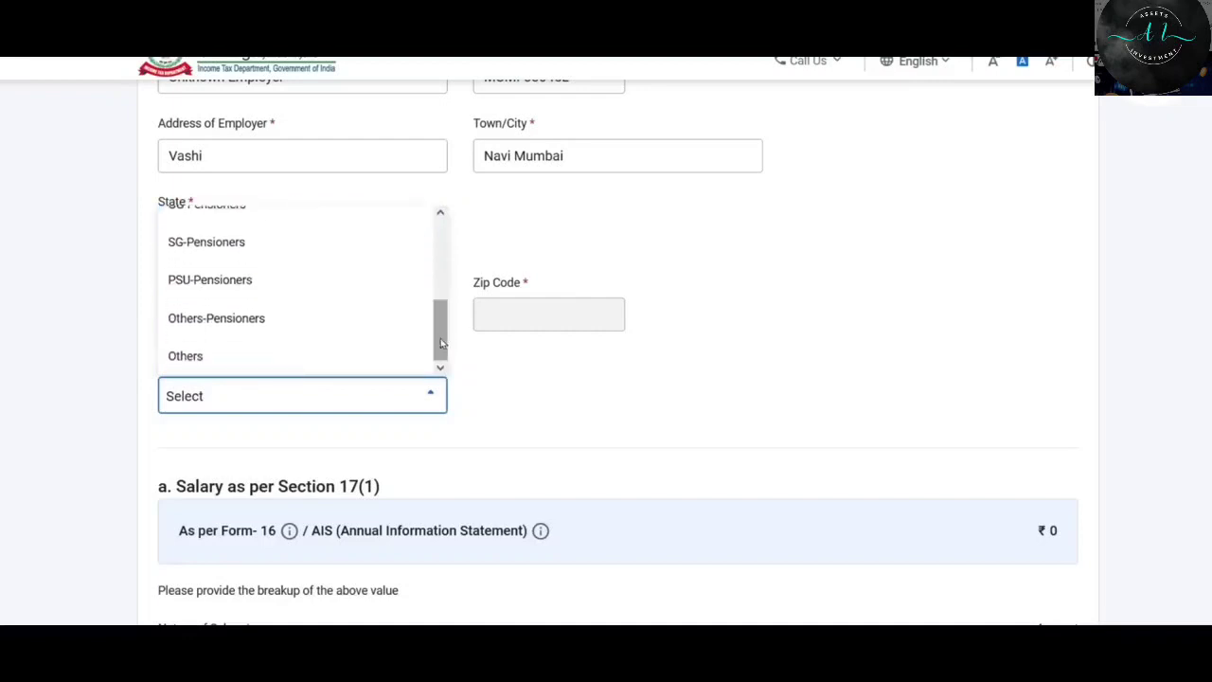
pyautogui.click(277, 360)
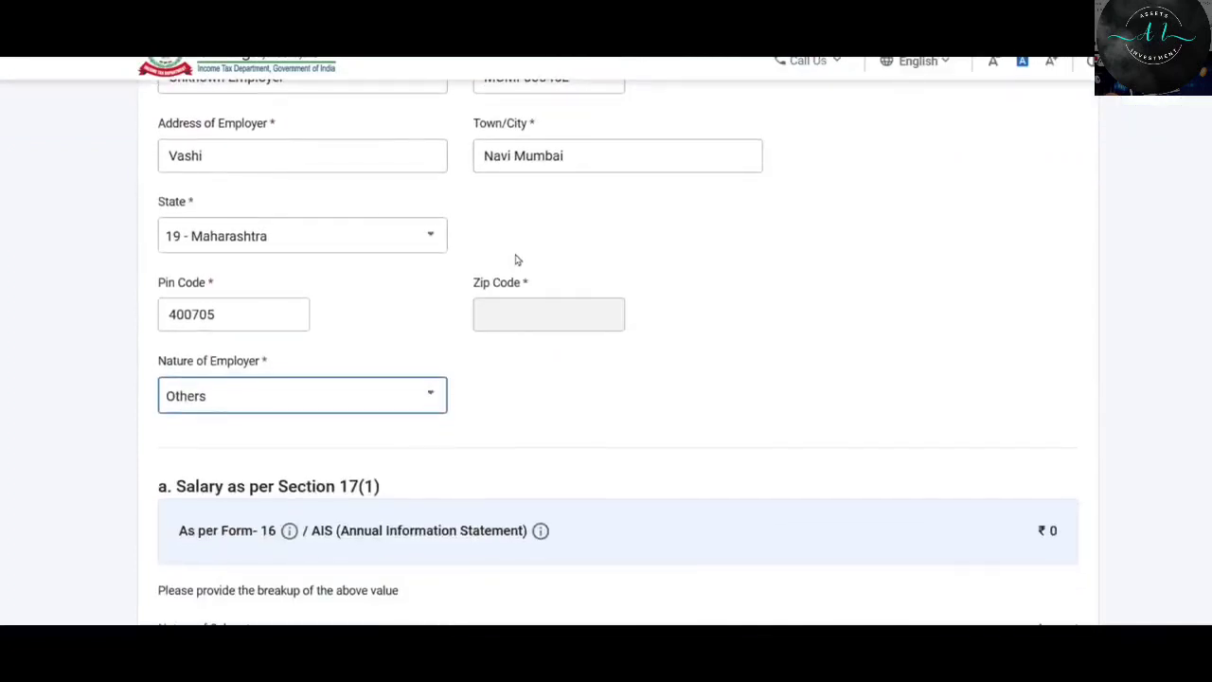
pyautogui.click(562, 453)
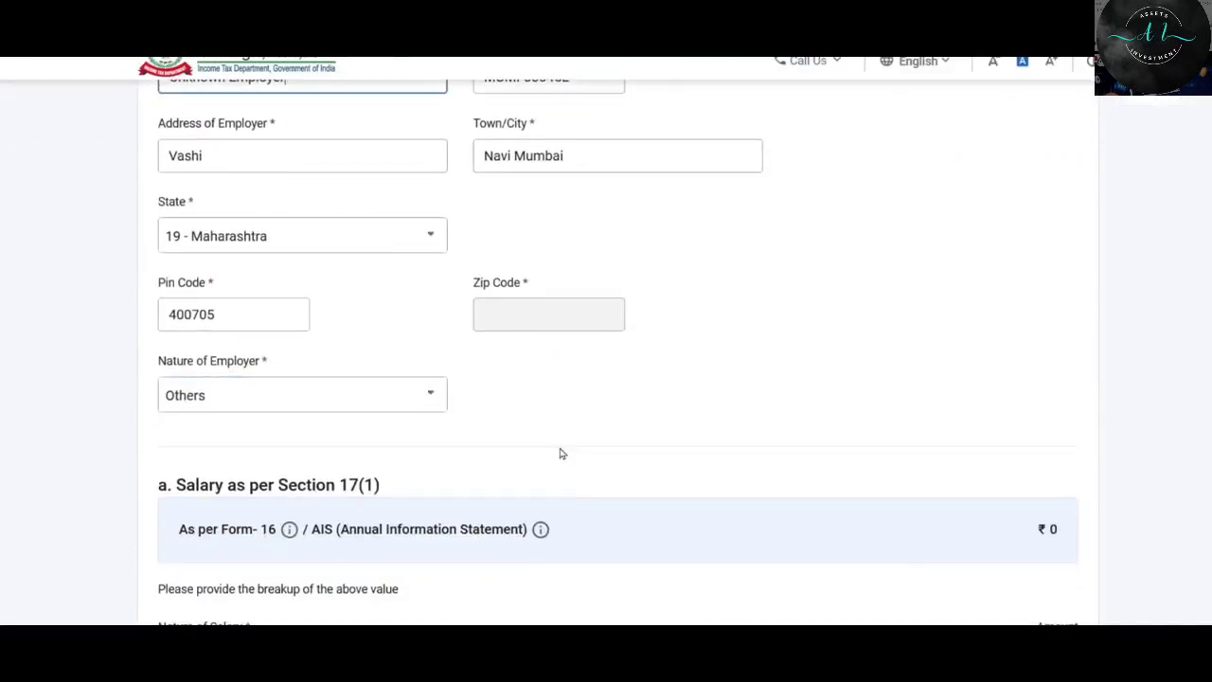
# Fill in the employer address and leave the Nature of Salary choice unchanged.
pyautogui.scroll(1, 563, 443)
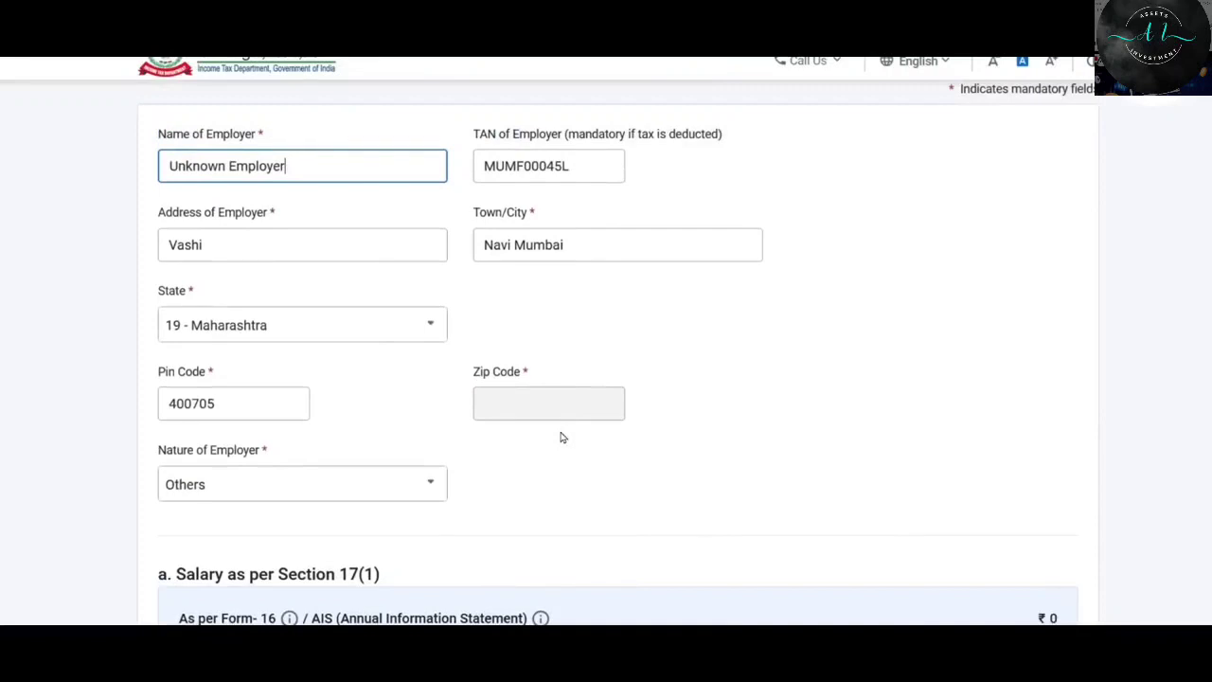
pyautogui.click(392, 242)
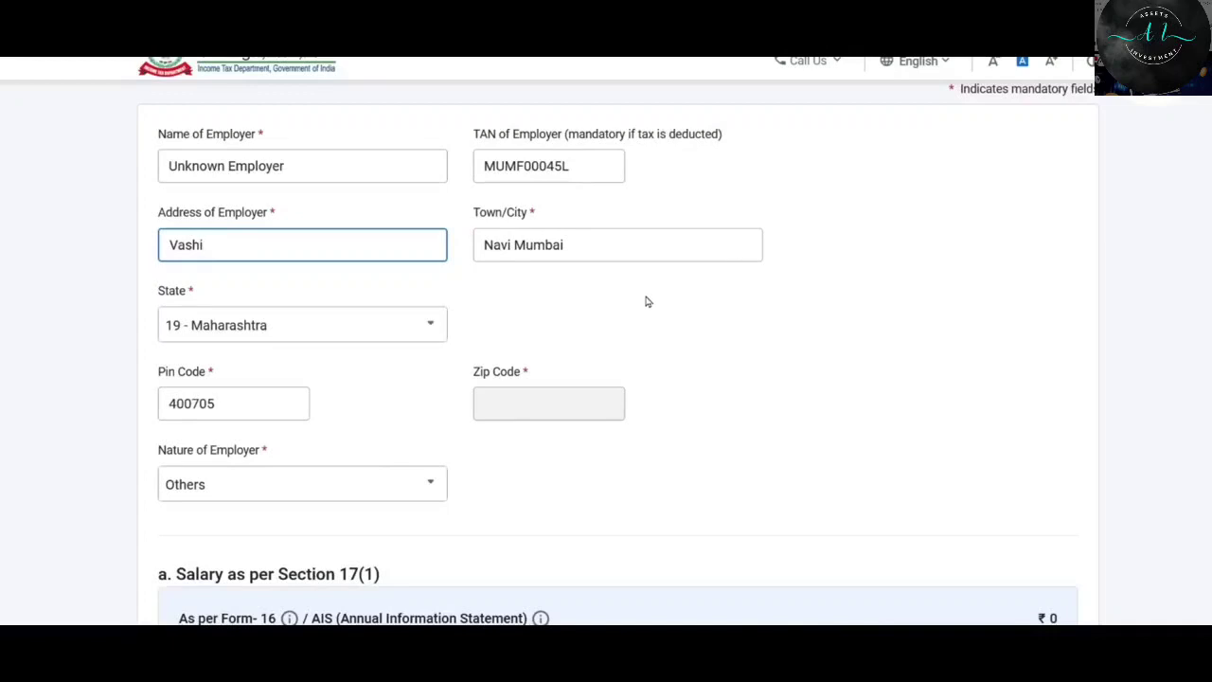
pyautogui.scroll(-1, 651, 334)
pyautogui.scroll(-1, 260, 344)
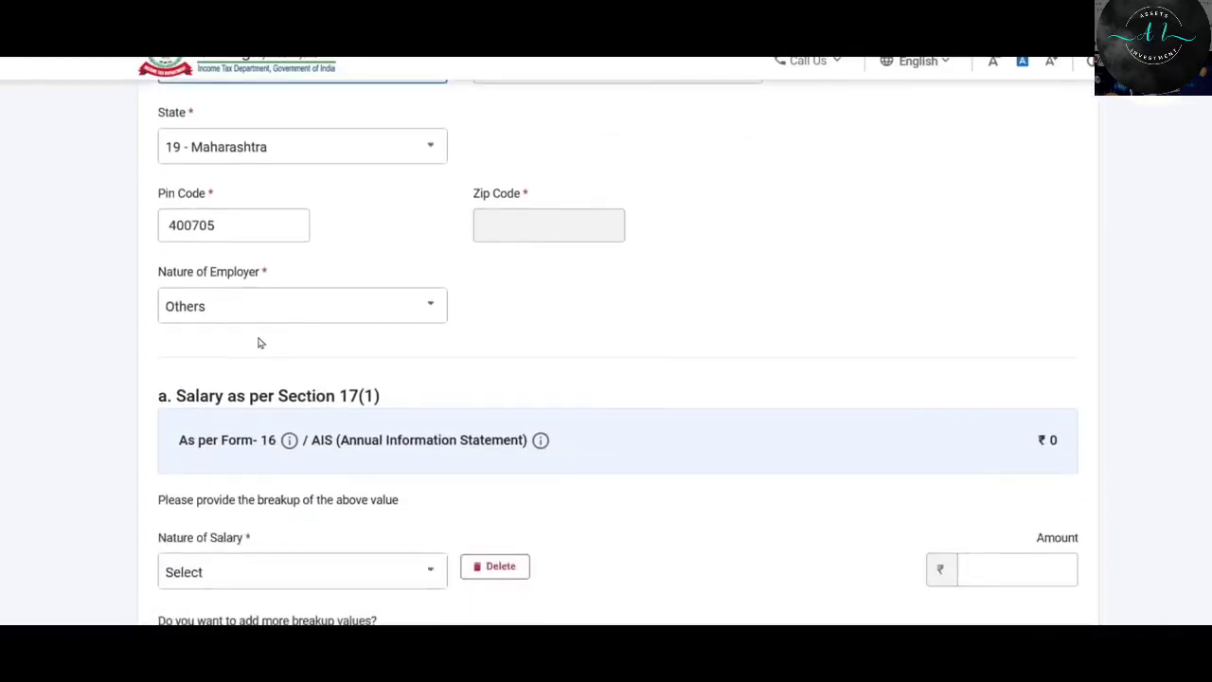
pyautogui.scroll(-2, 312, 303)
pyautogui.scroll(-1, 365, 256)
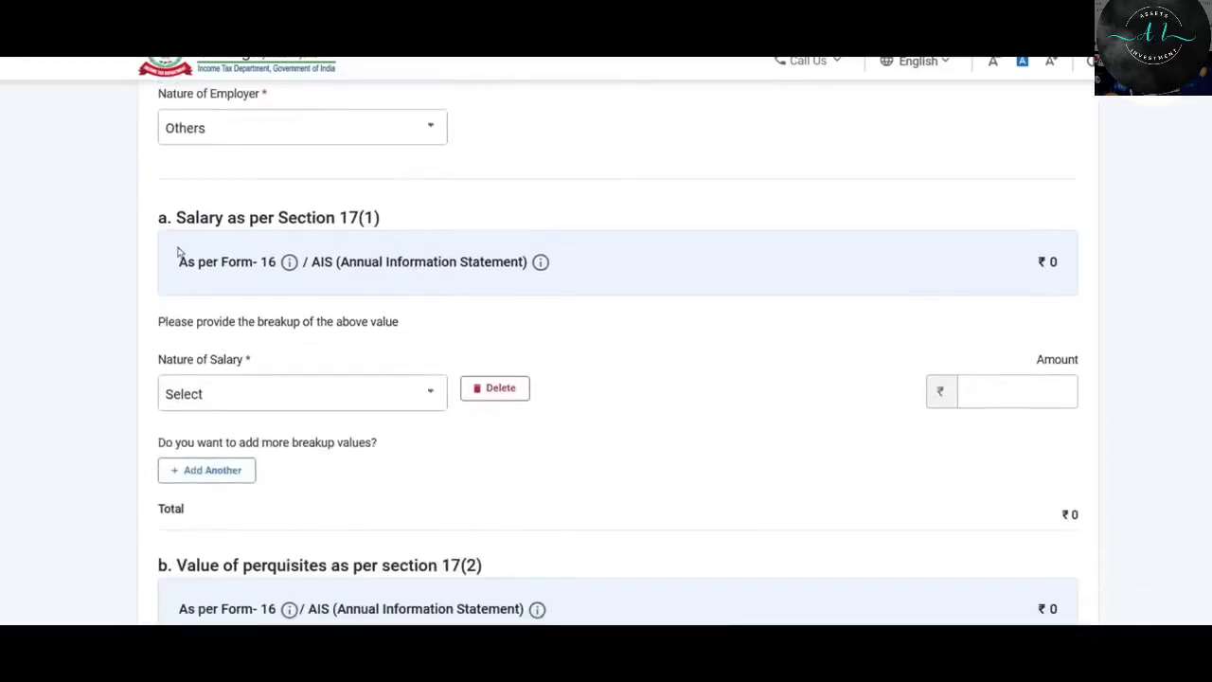
pyautogui.scroll(-2, 615, 216)
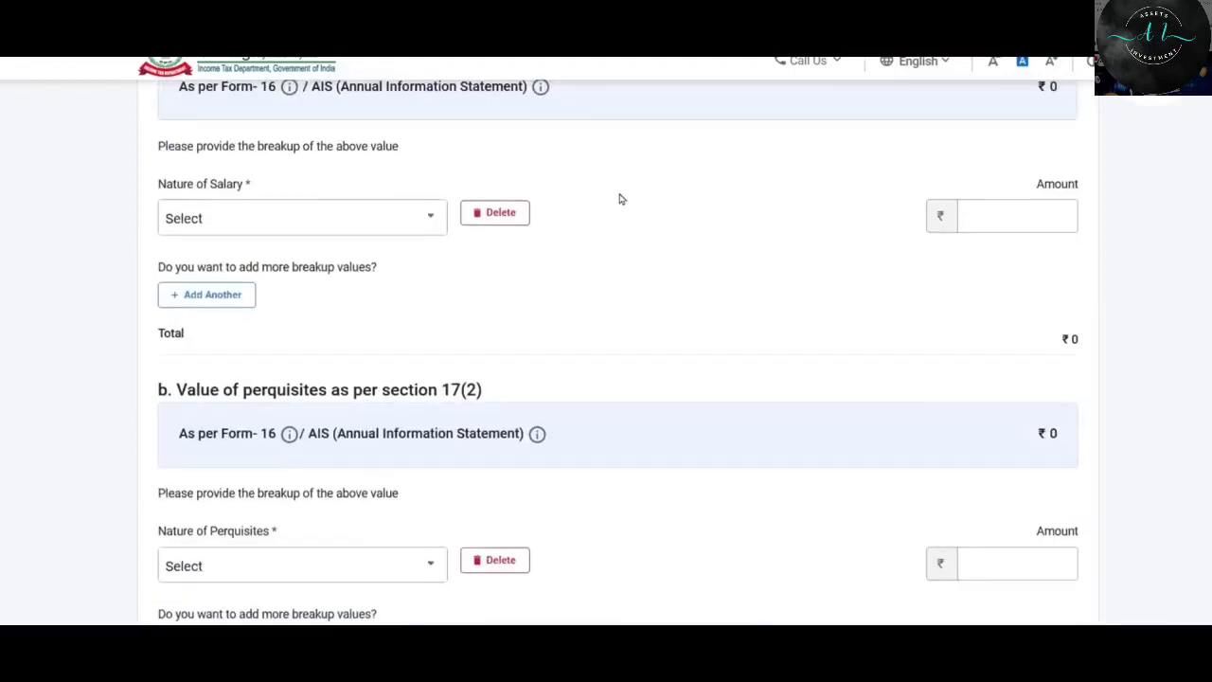
pyautogui.scroll(1, 316, 387)
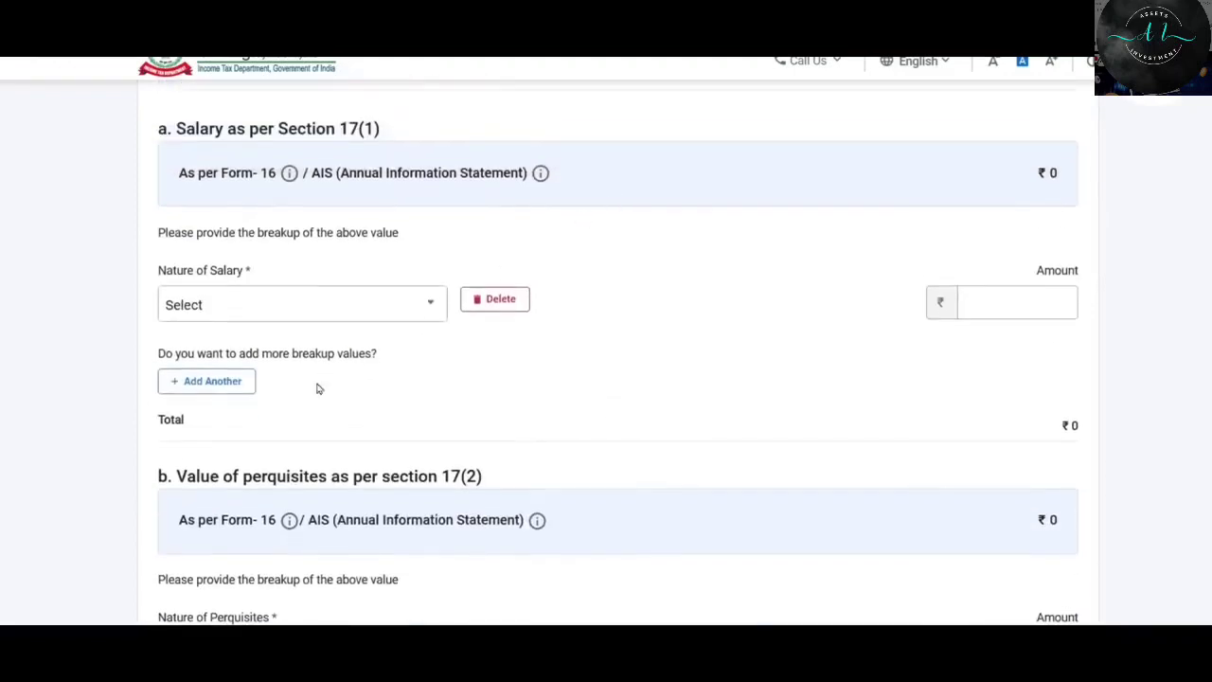
pyautogui.click(351, 307)
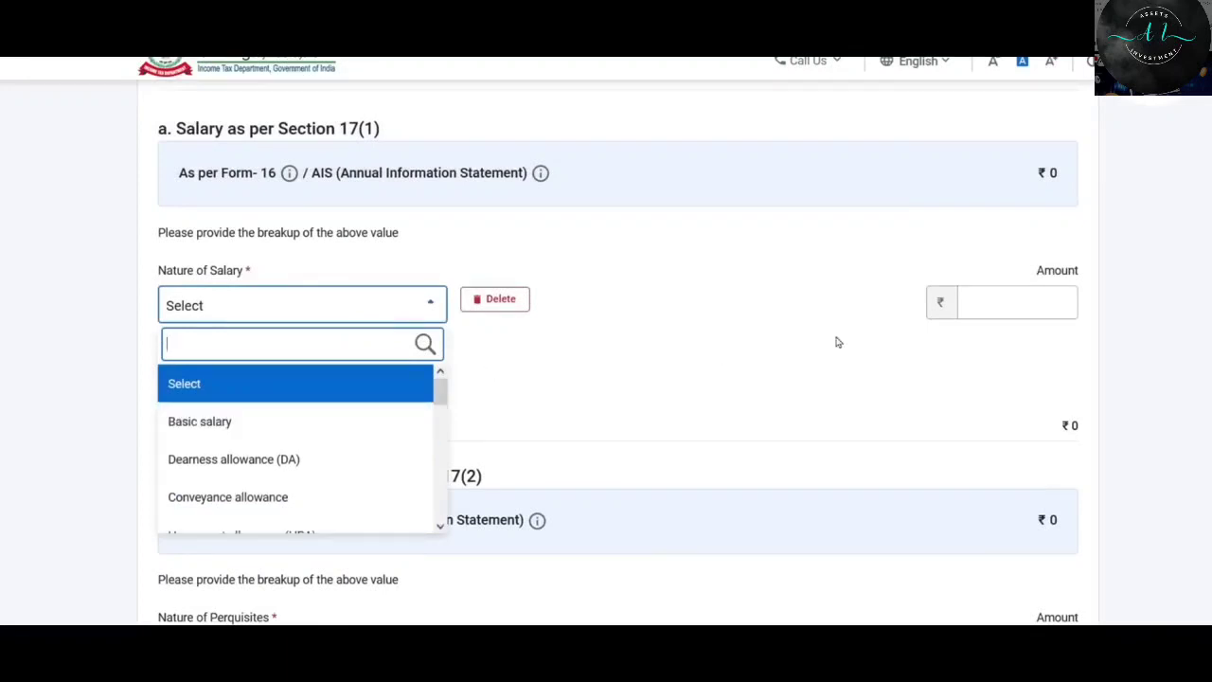
pyautogui.click(722, 307)
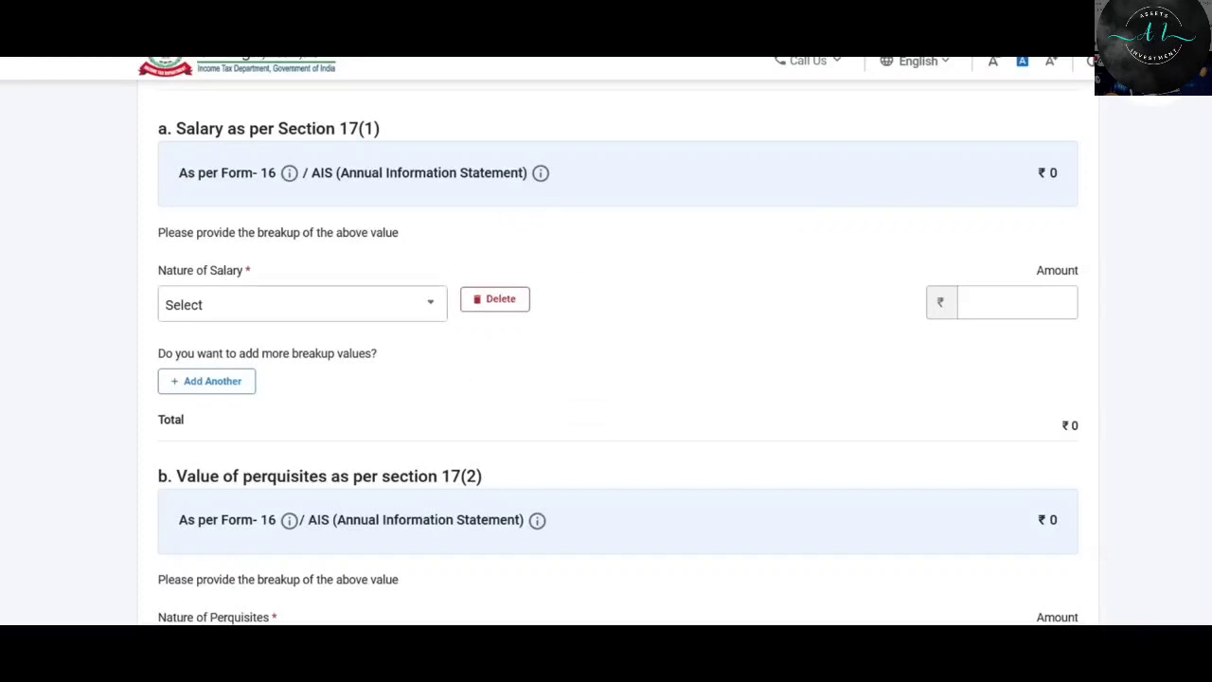
pyautogui.hotkey('alt', 'Tab')
# Find the 679,200 section 17(1) salary on both the Form 16 and Annex sheets.
pyautogui.click(398, 209)
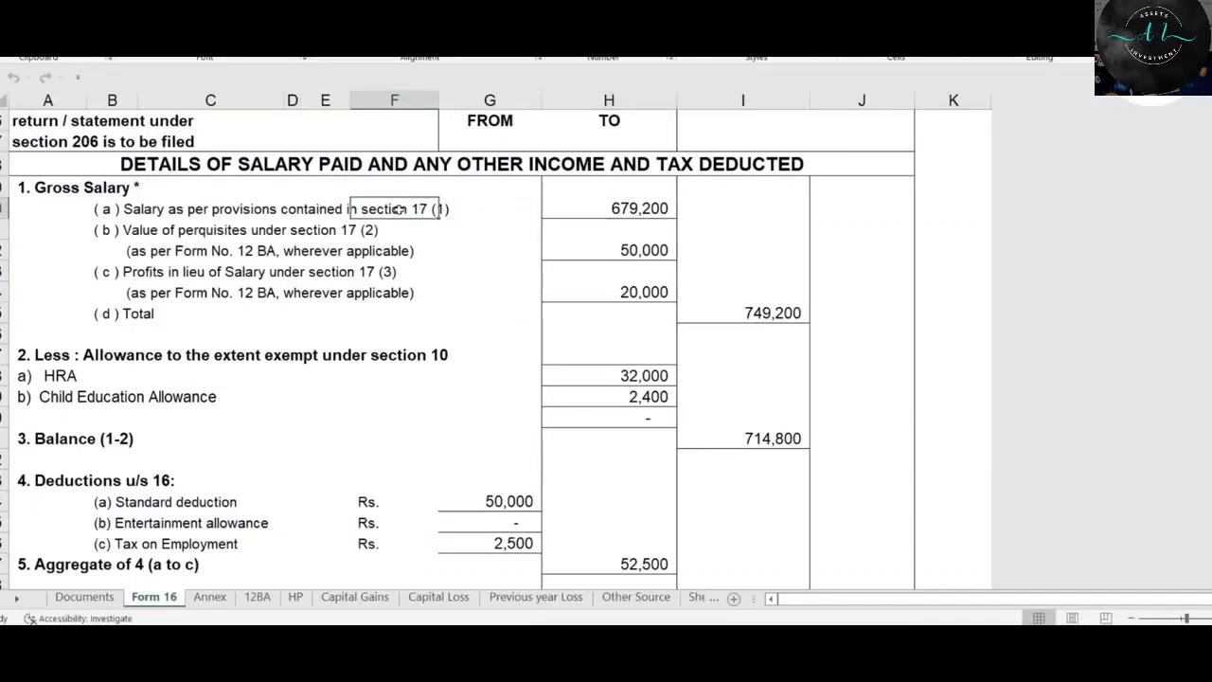
pyautogui.click(624, 208)
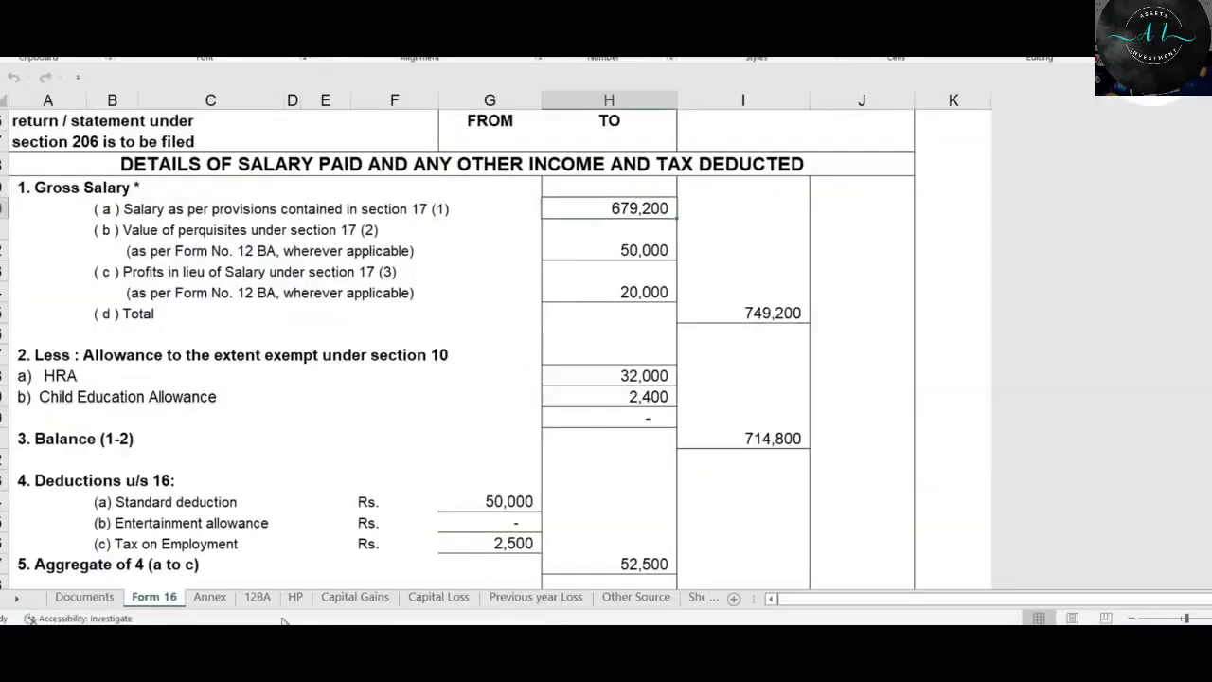
pyautogui.click(210, 597)
pyautogui.scroll(2, 635, 368)
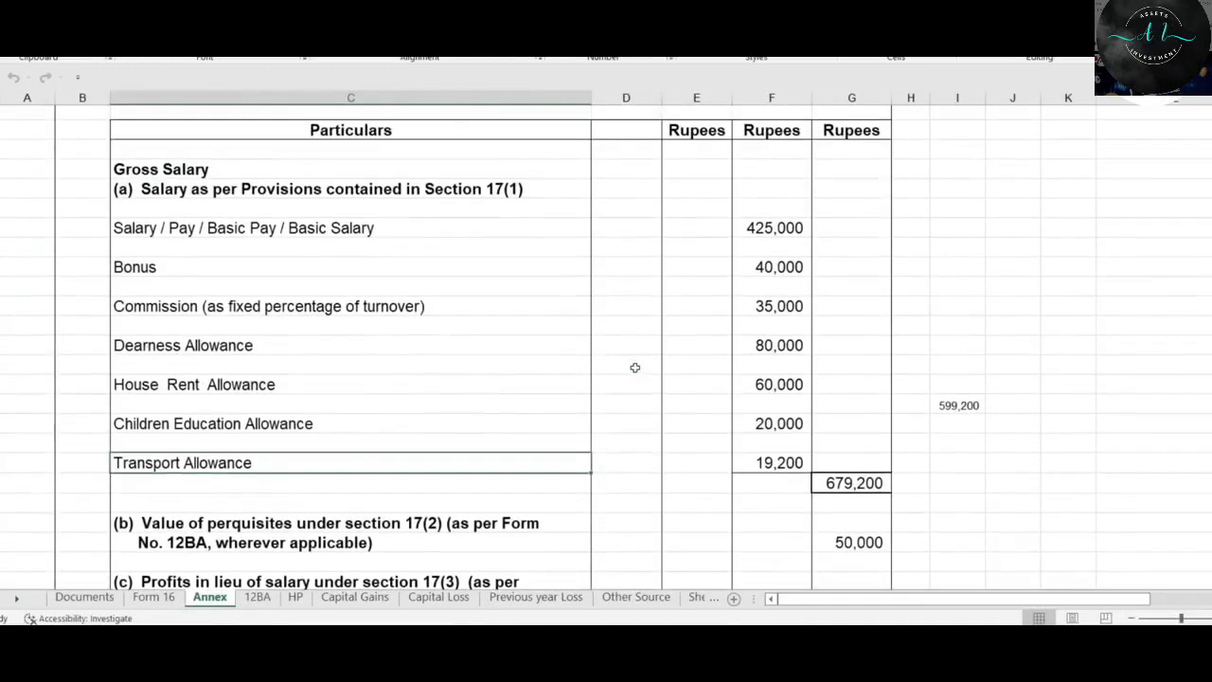
pyautogui.click(847, 487)
pyautogui.click(153, 596)
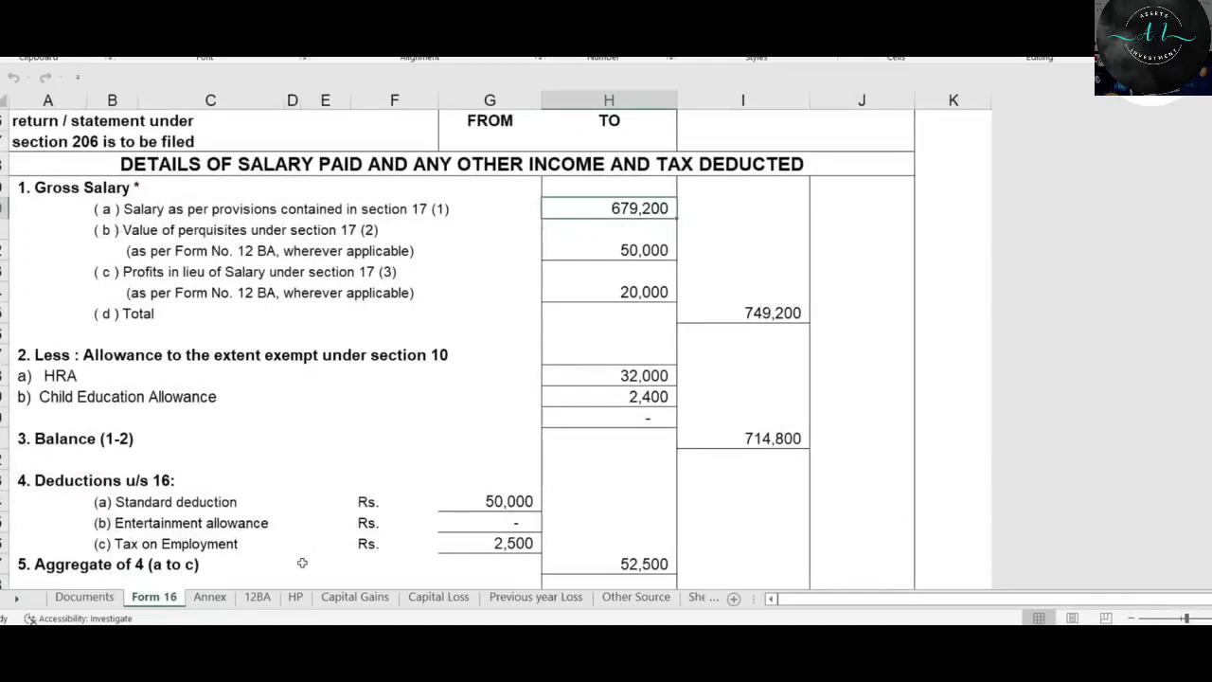
pyautogui.click(210, 596)
# Check the seven Annex amounts, from 425,000 basic to 19,200 transport, totalling 679,200.
pyautogui.moveTo(768, 224); pyautogui.dragTo(793, 463)
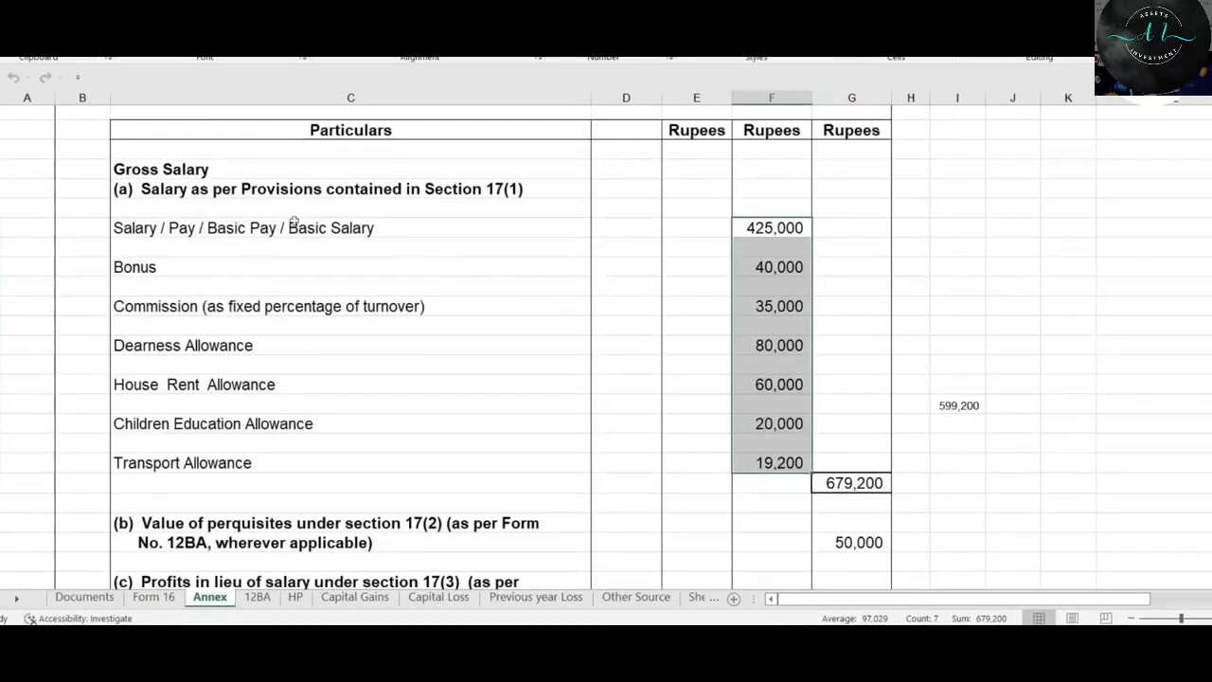
pyautogui.click(761, 226)
pyautogui.click(778, 268)
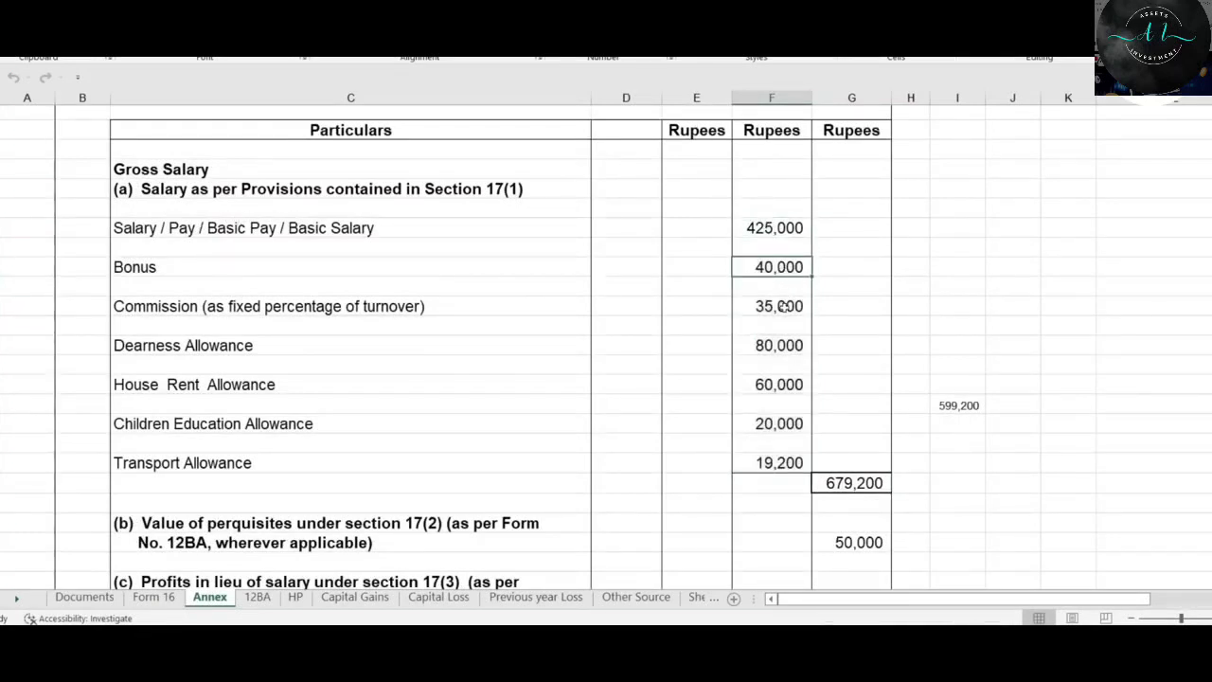
pyautogui.click(784, 306)
pyautogui.click(782, 346)
pyautogui.click(778, 386)
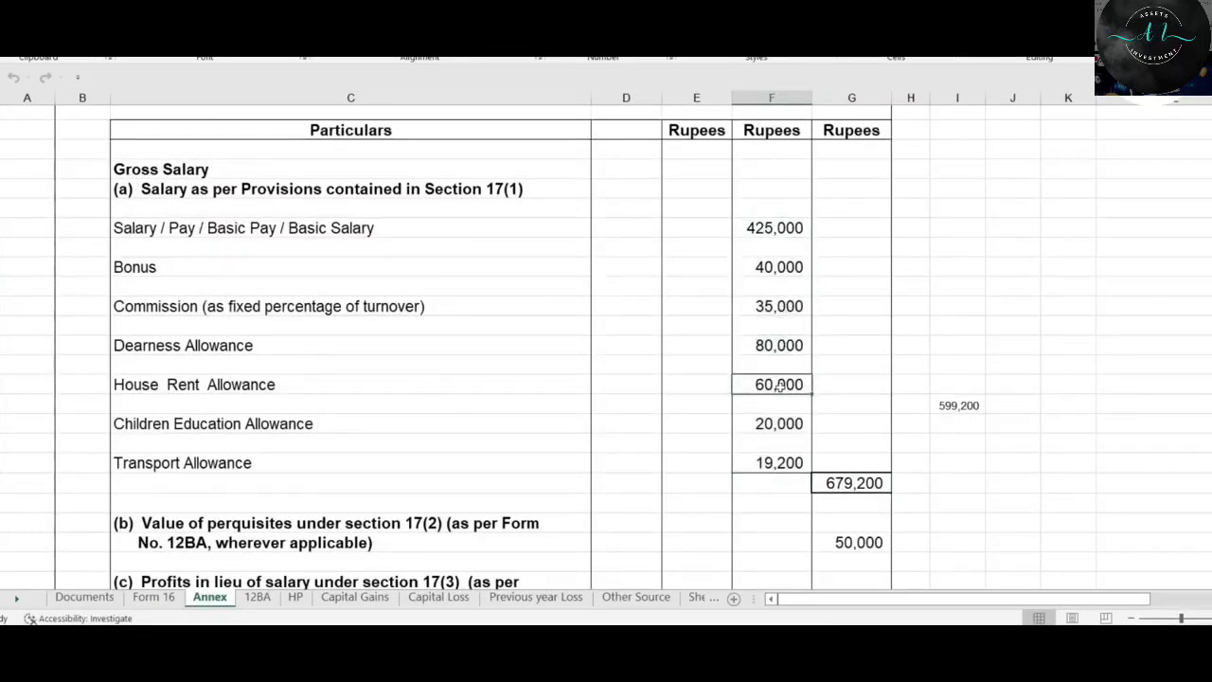
pyautogui.click(776, 425)
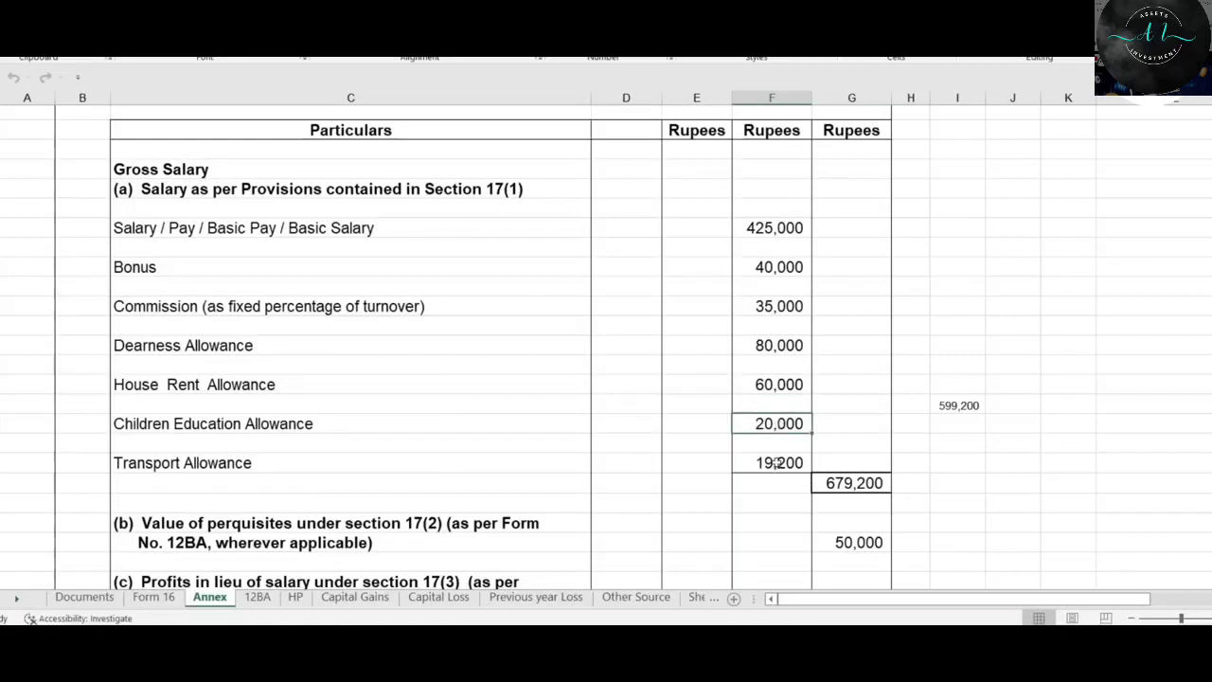
pyautogui.click(776, 463)
pyautogui.moveTo(778, 240); pyautogui.dragTo(786, 463)
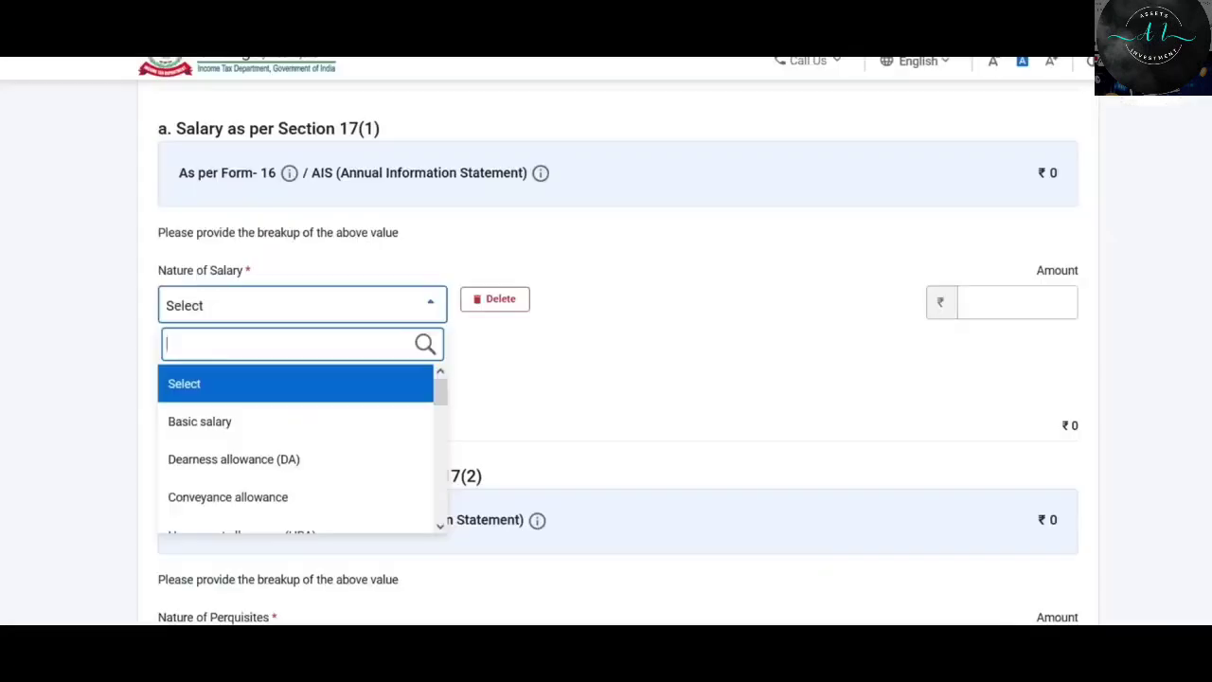
pyautogui.click(232, 322)
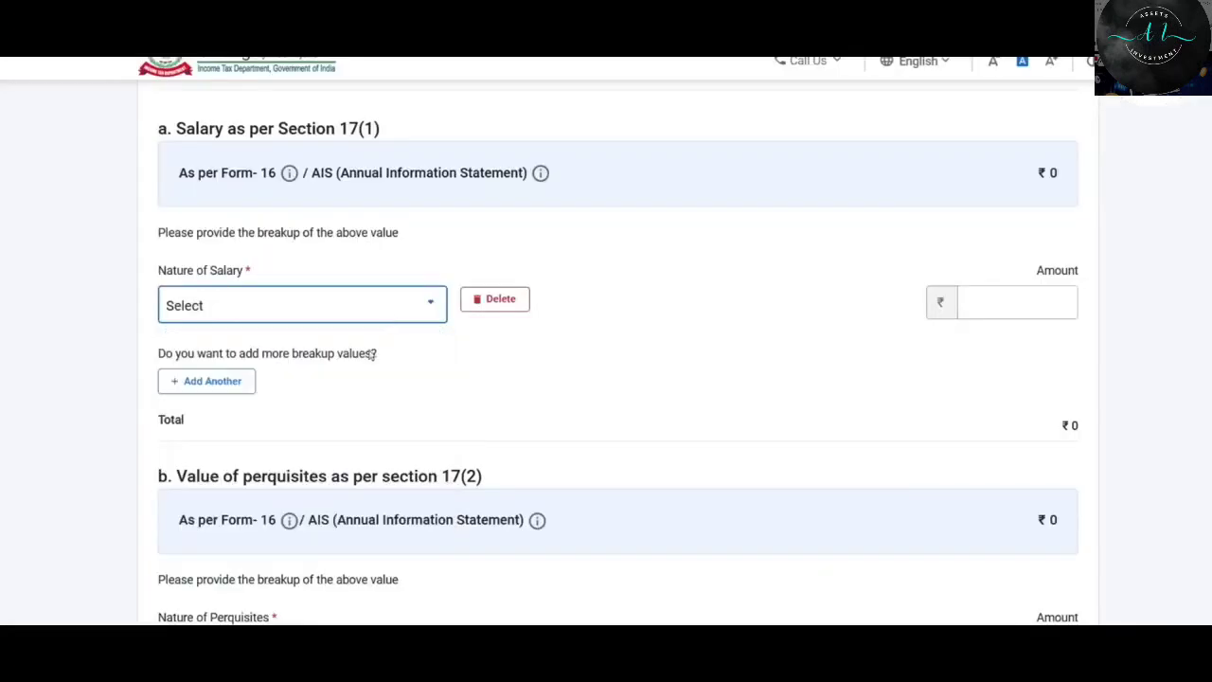
# Set the first salary breakup row to Basic salary with 425000.
pyautogui.click(408, 309)
pyautogui.moveTo(440, 391)
pyautogui.mouseDown()
pyautogui.moveTo(442, 410)
pyautogui.moveTo(441, 391)
pyautogui.mouseUp()
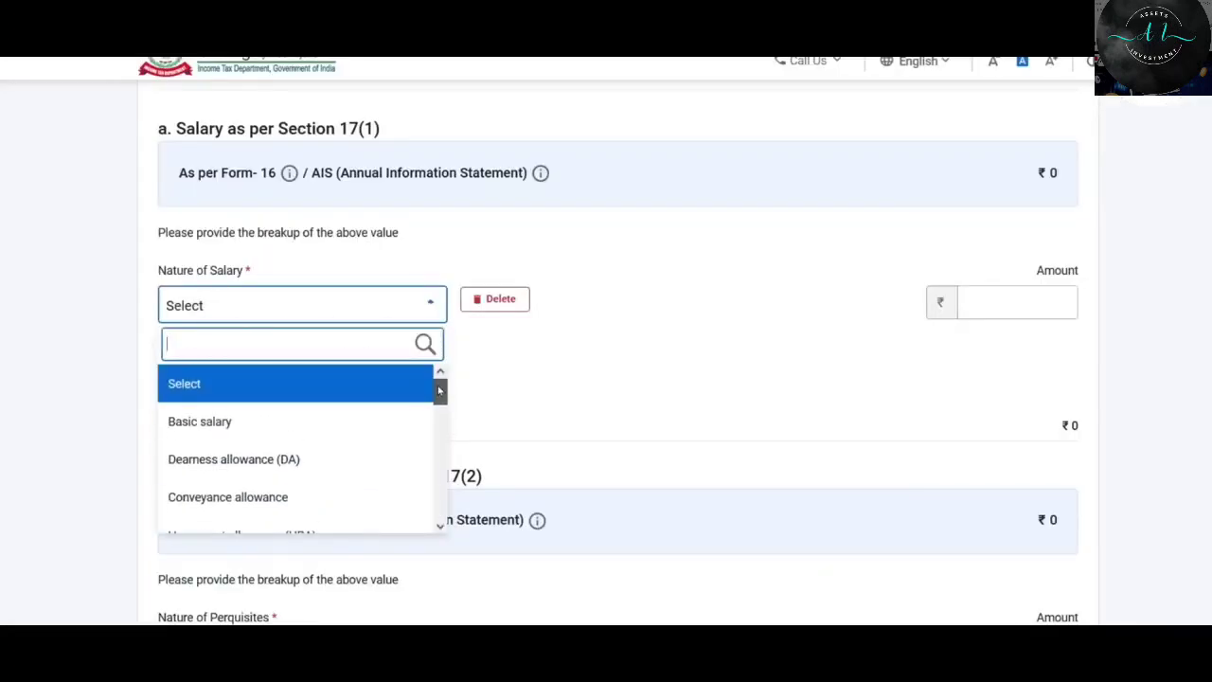
pyautogui.click(219, 426)
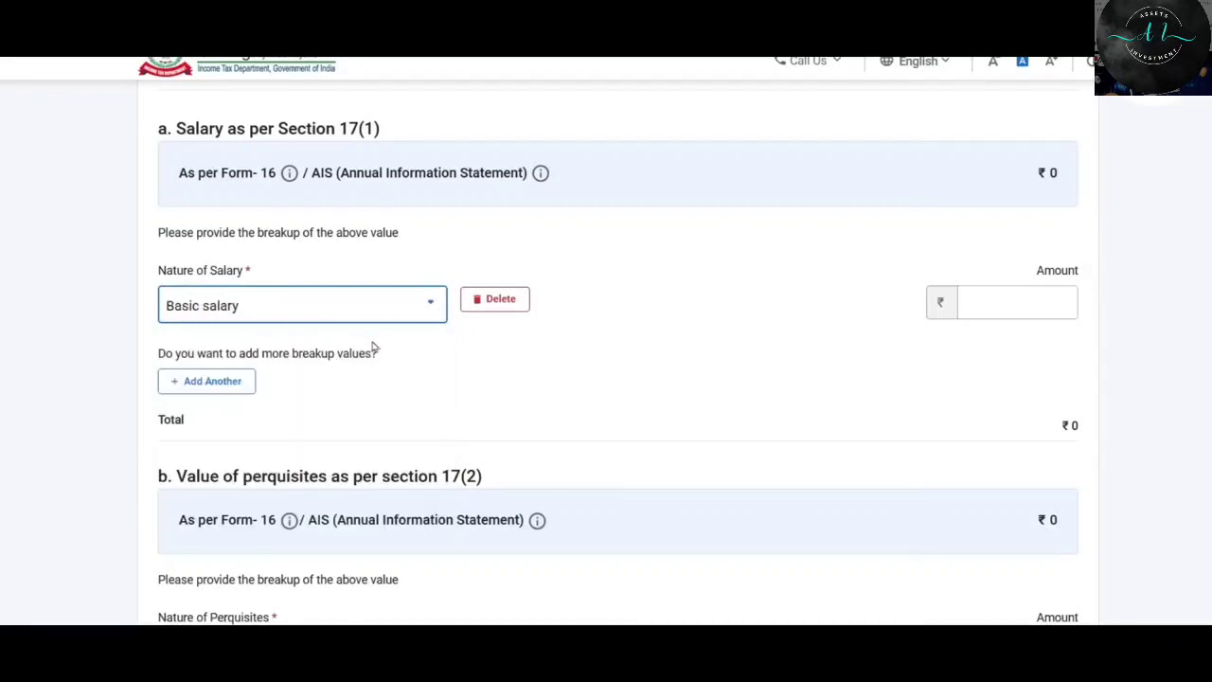
pyautogui.click(1027, 303)
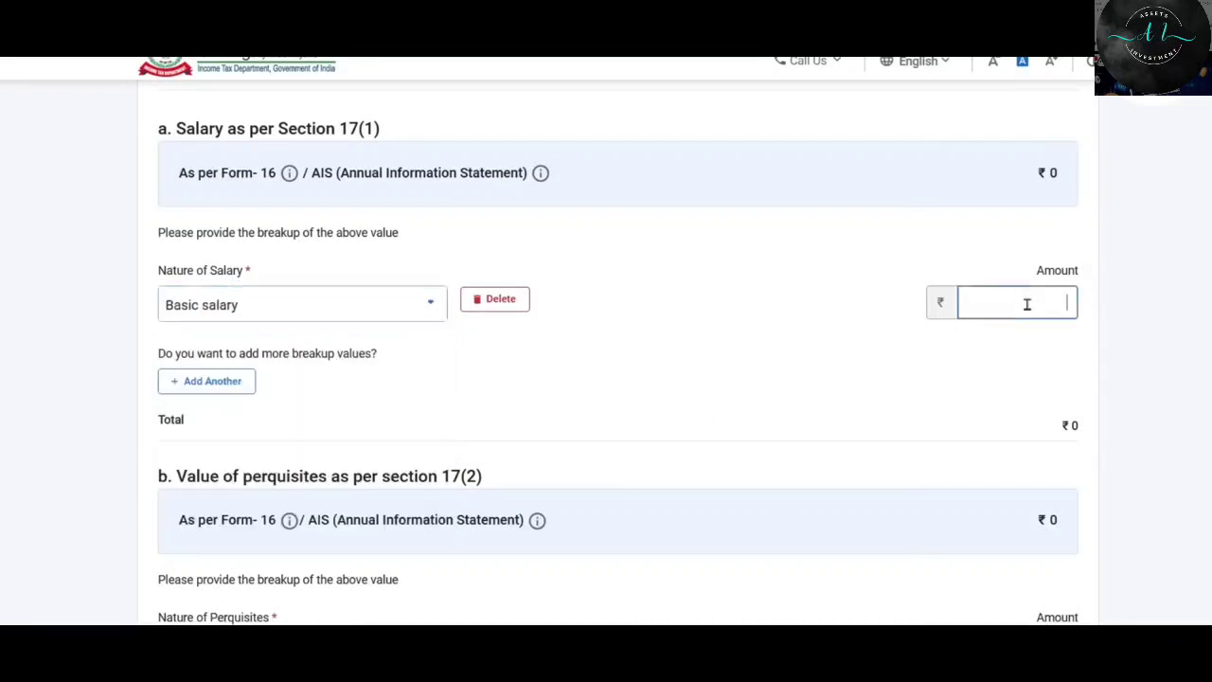
pyautogui.write('425000')
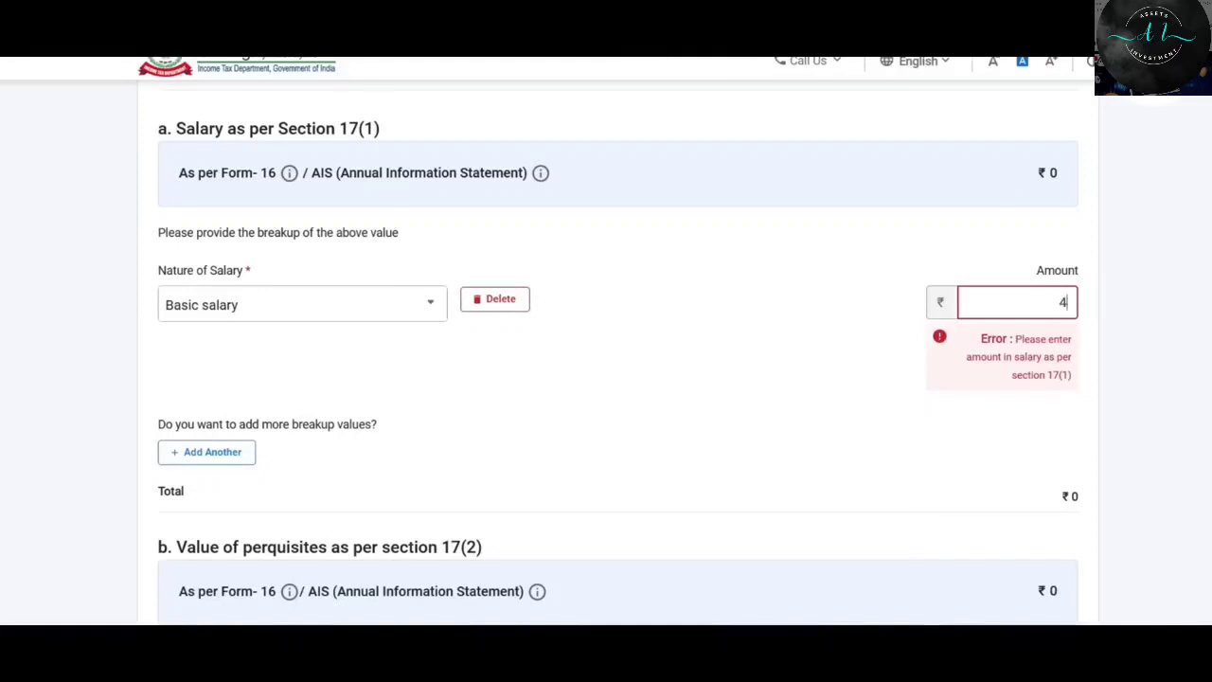
pyautogui.click(494, 330)
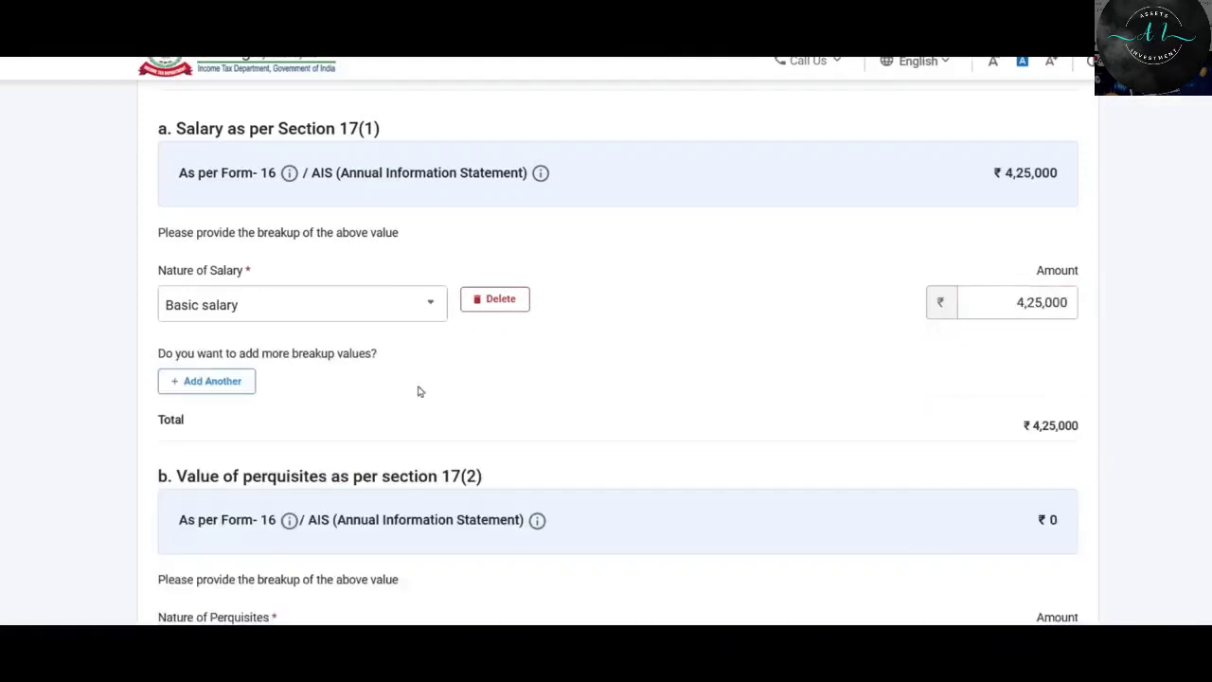
# Add an Others row described as 'Bonus' with amount 40000.
pyautogui.click(205, 384)
pyautogui.click(317, 400)
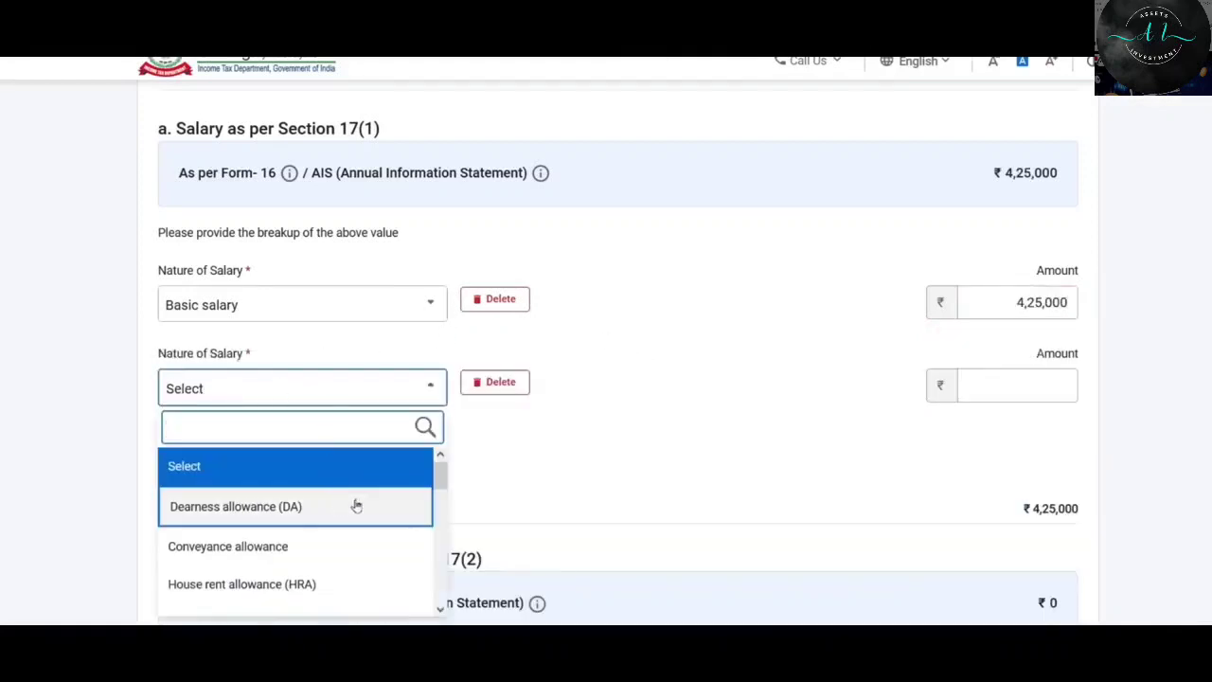
pyautogui.moveTo(444, 482)
pyautogui.mouseDown()
pyautogui.moveTo(438, 516)
pyautogui.moveTo(459, 468)
pyautogui.mouseUp()
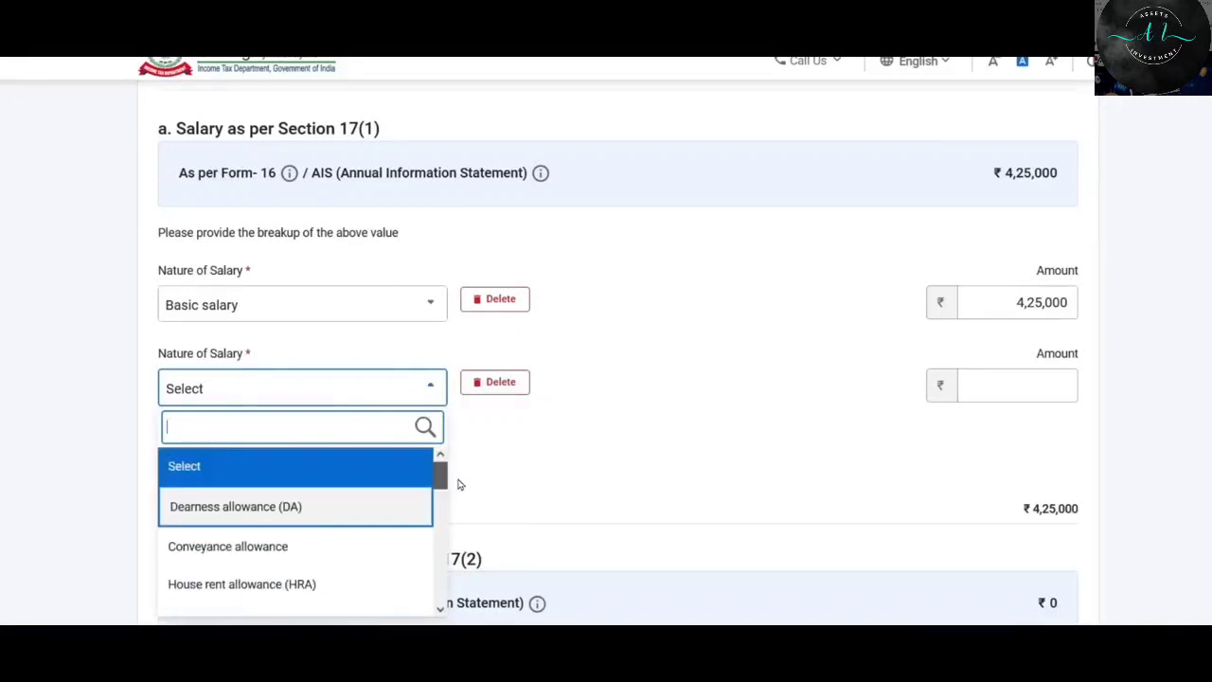
pyautogui.scroll(-10, 369, 568)
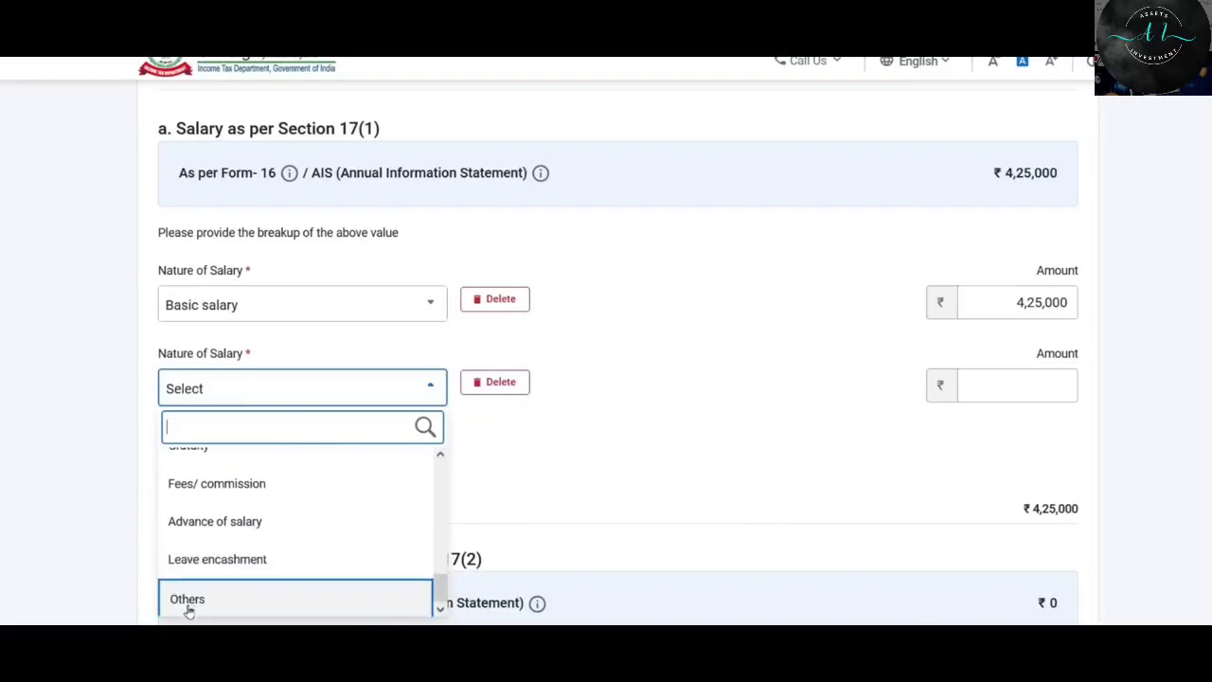
pyautogui.click(188, 601)
pyautogui.click(623, 398)
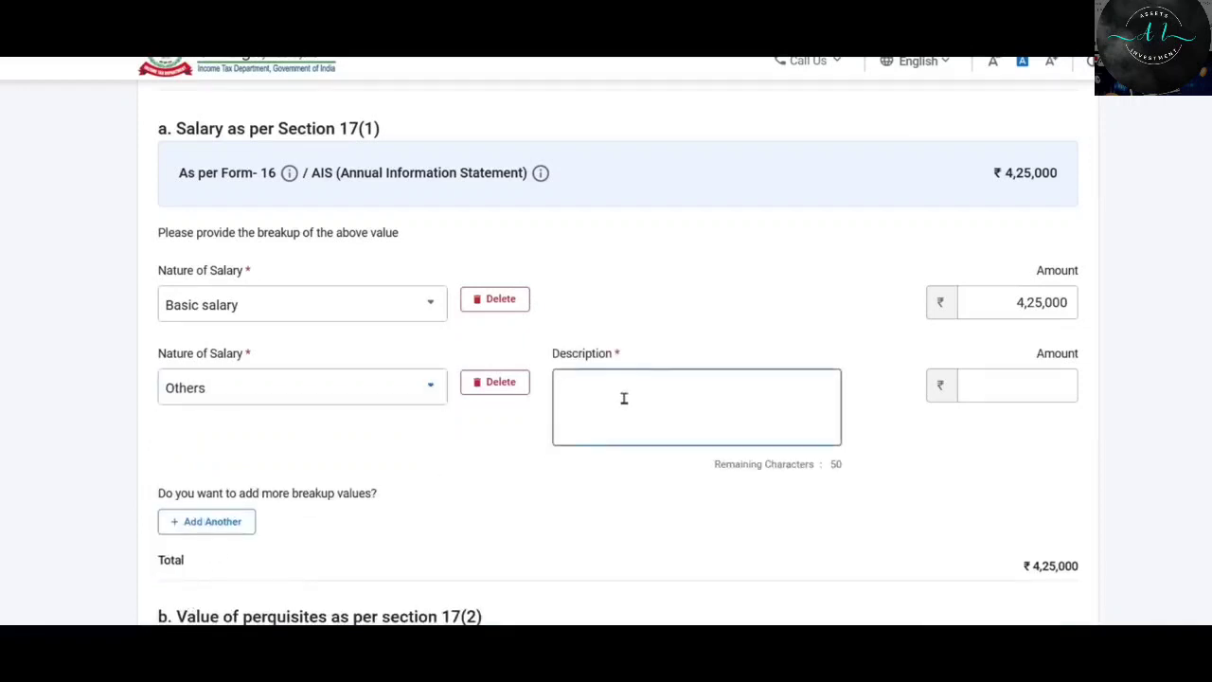
pyautogui.write('Bonus')
pyautogui.click(1061, 386)
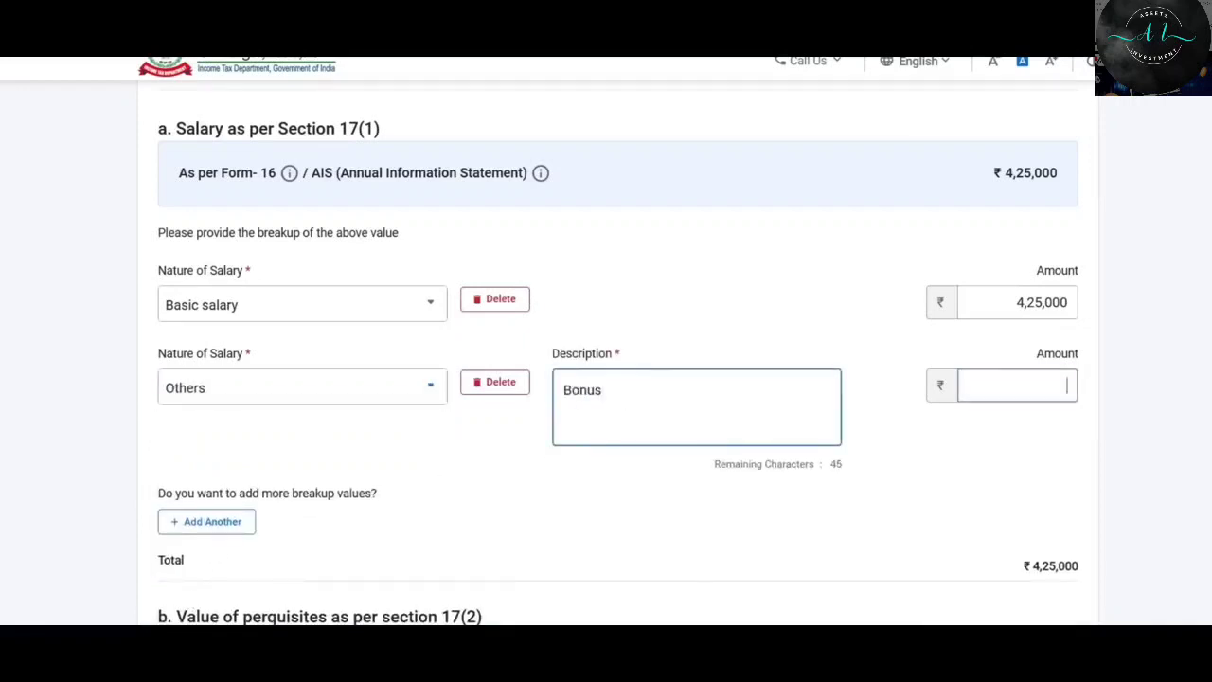
pyautogui.click(1025, 385)
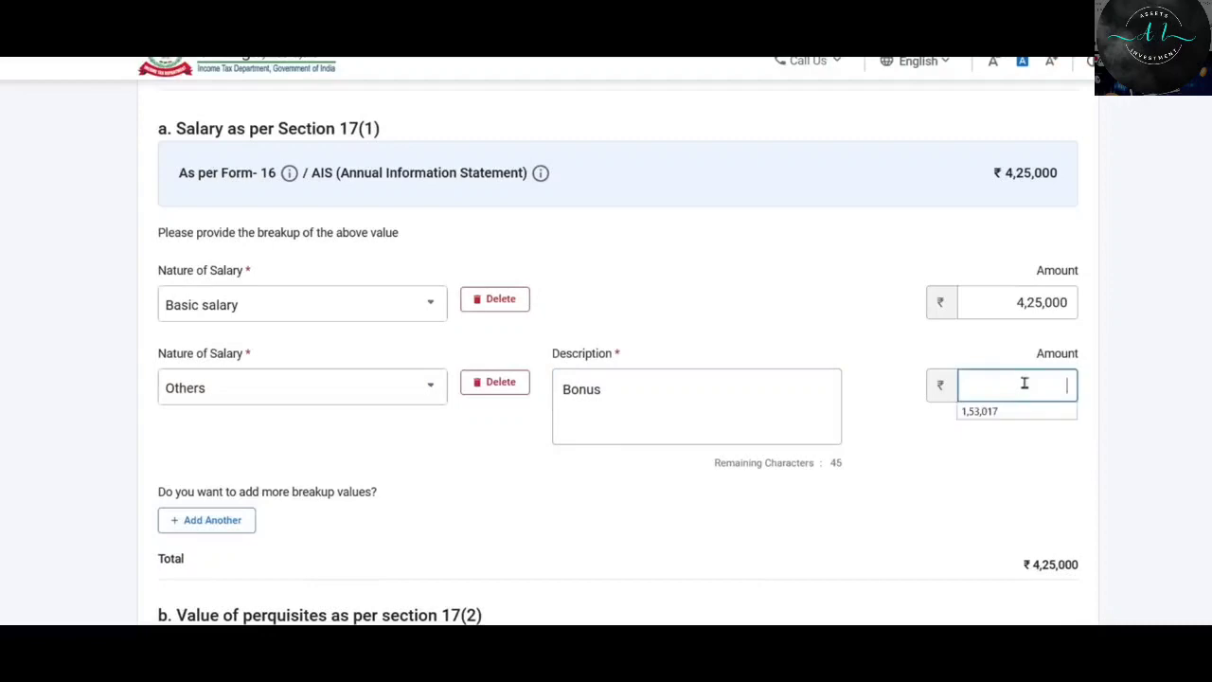
pyautogui.hotkey('alt', 'Tab')
pyautogui.hotkey('alt', 'Tab')
pyautogui.write('40000')
pyautogui.hotkey('alt', 'Tab')
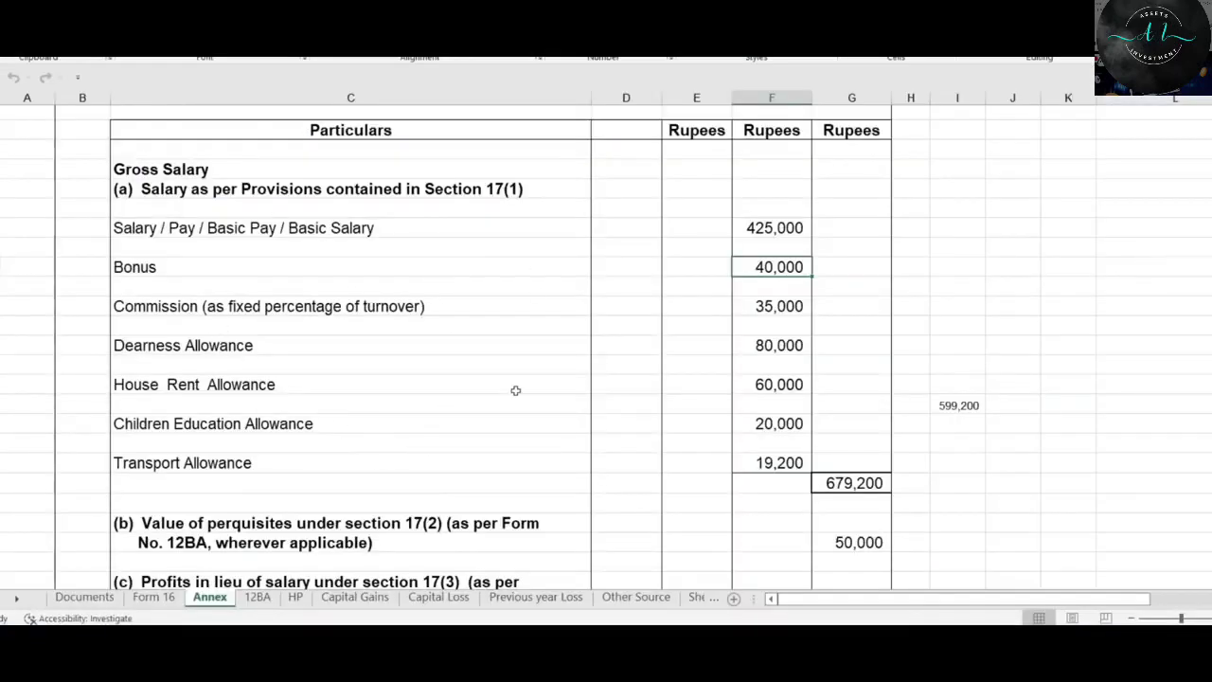
pyautogui.hotkey('alt', 'Tab')
# Add Dearness allowance 80000 and House rent allowance 60000 rows.
pyautogui.click(293, 527)
pyautogui.scroll(-2, 271, 461)
pyautogui.click(271, 460)
pyautogui.click(1017, 525)
pyautogui.write('80000')
pyautogui.click(204, 602)
pyautogui.click(285, 431)
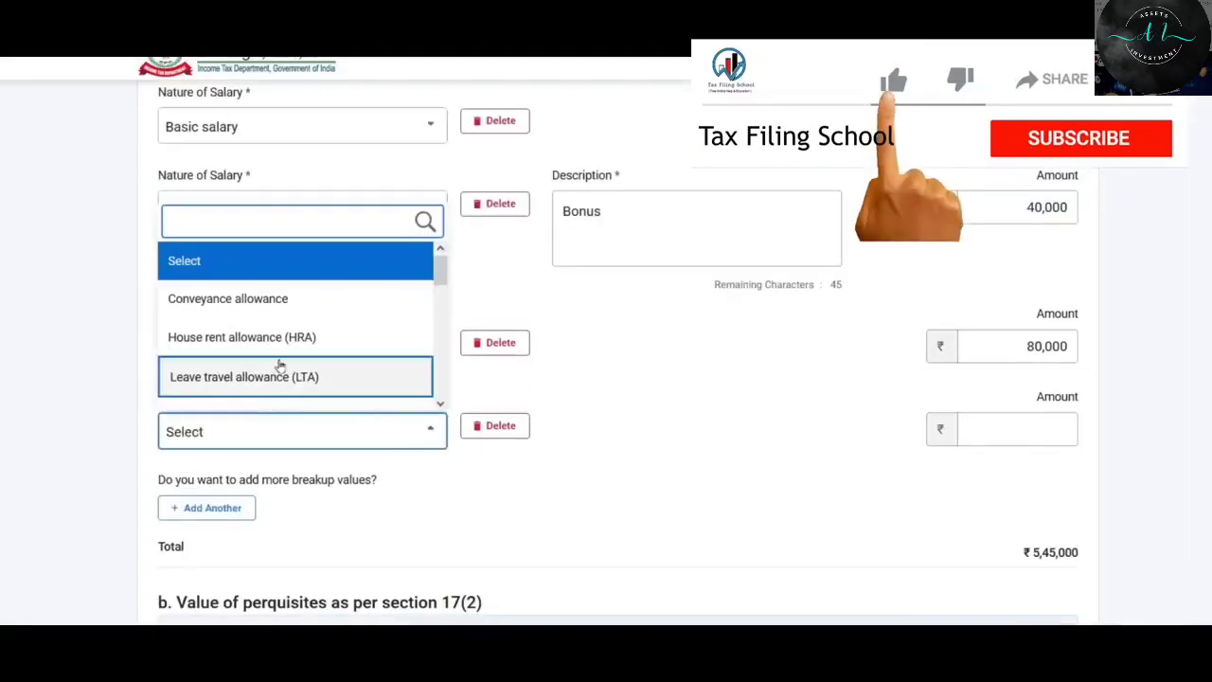
pyautogui.hotkey('alt', 'Tab')
pyautogui.hotkey('alt', 'Tab')
pyautogui.click(284, 338)
pyautogui.click(1017, 429)
pyautogui.write('60000')
# Add Fees/commission 35000 and Children Education Allowance 20000 rows.
pyautogui.click(210, 508)
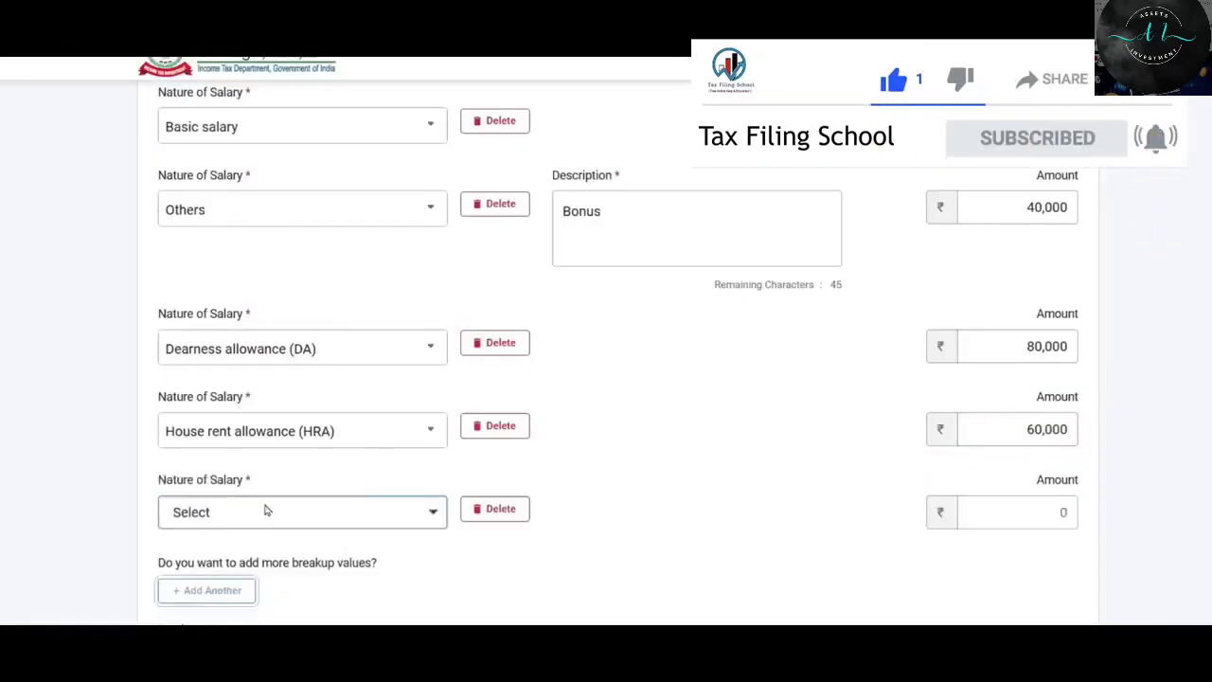
pyautogui.click(267, 511)
pyautogui.click(256, 347)
pyautogui.click(1017, 511)
pyautogui.write('35000')
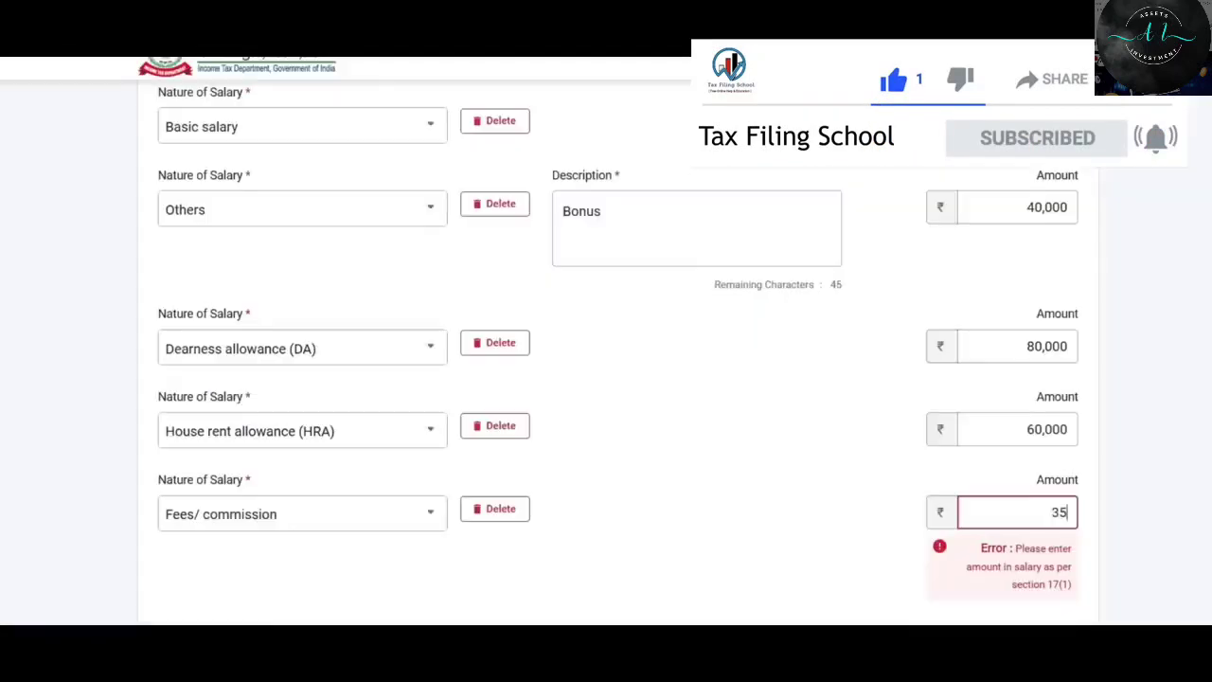
pyautogui.click(206, 590)
pyautogui.scroll(-2, 256, 427)
pyautogui.click(270, 420)
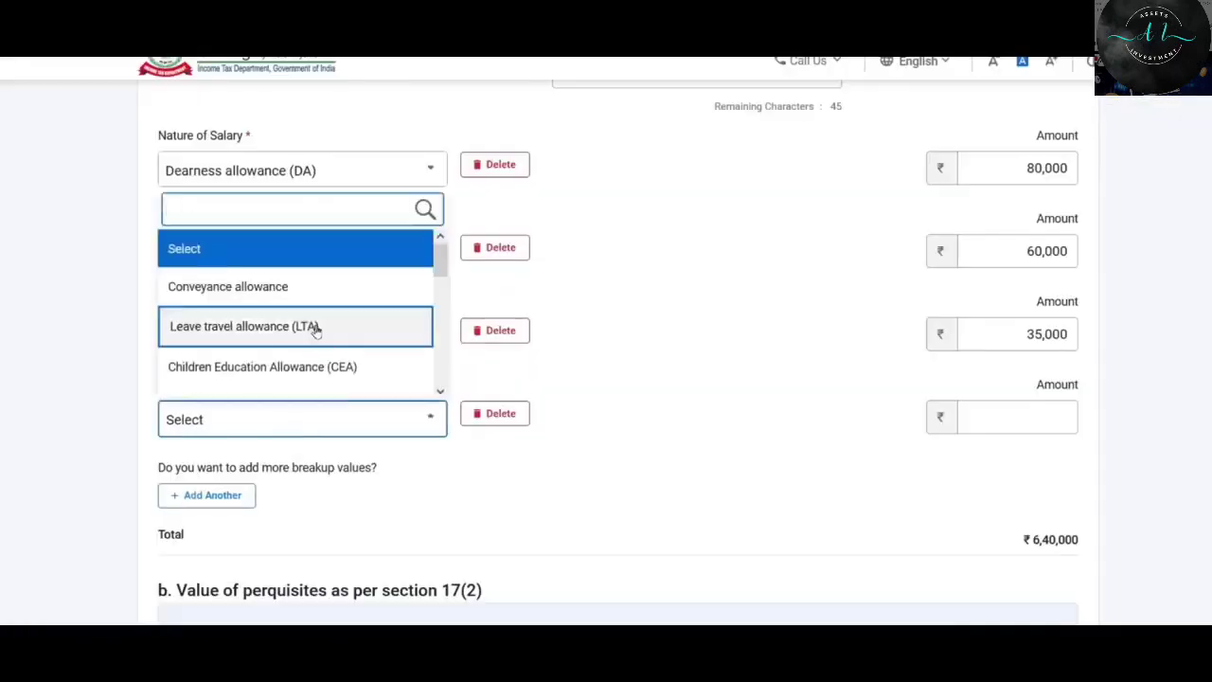
pyautogui.hotkey('alt', 'Tab')
pyautogui.hotkey('alt', 'Tab')
pyautogui.click(263, 367)
pyautogui.click(1017, 417)
pyautogui.write('20000')
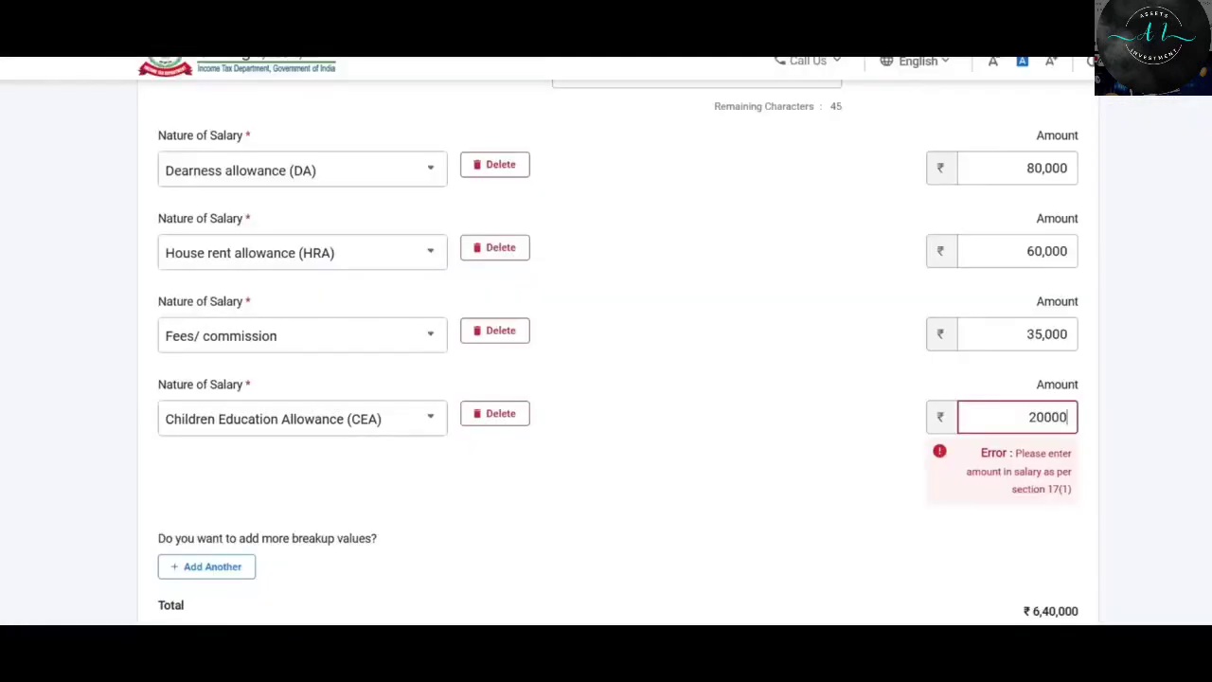
# Add a final Other Allowance row of 19200, bringing the total to ₹6,79,200.
pyautogui.click(206, 495)
pyautogui.click(284, 502)
pyautogui.scroll(2, 281, 427)
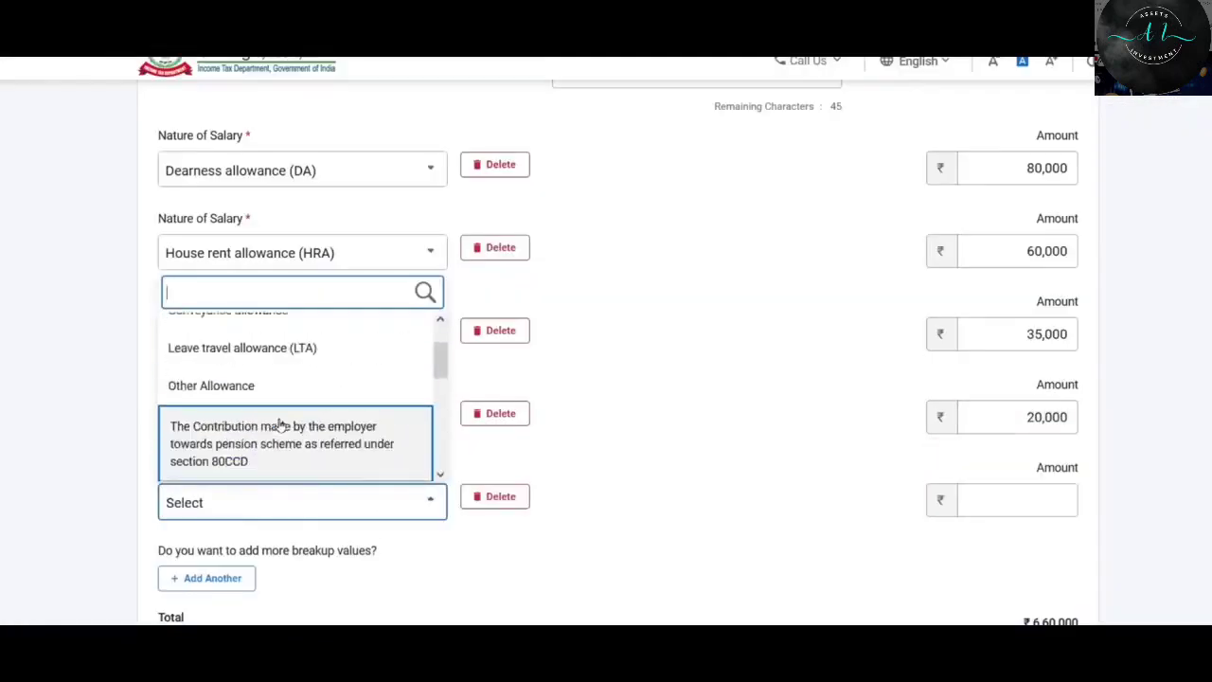
pyautogui.hotkey('alt', 'Tab')
pyautogui.hotkey('alt', 'Tab')
pyautogui.click(211, 385)
pyautogui.click(1017, 500)
pyautogui.write('19200')
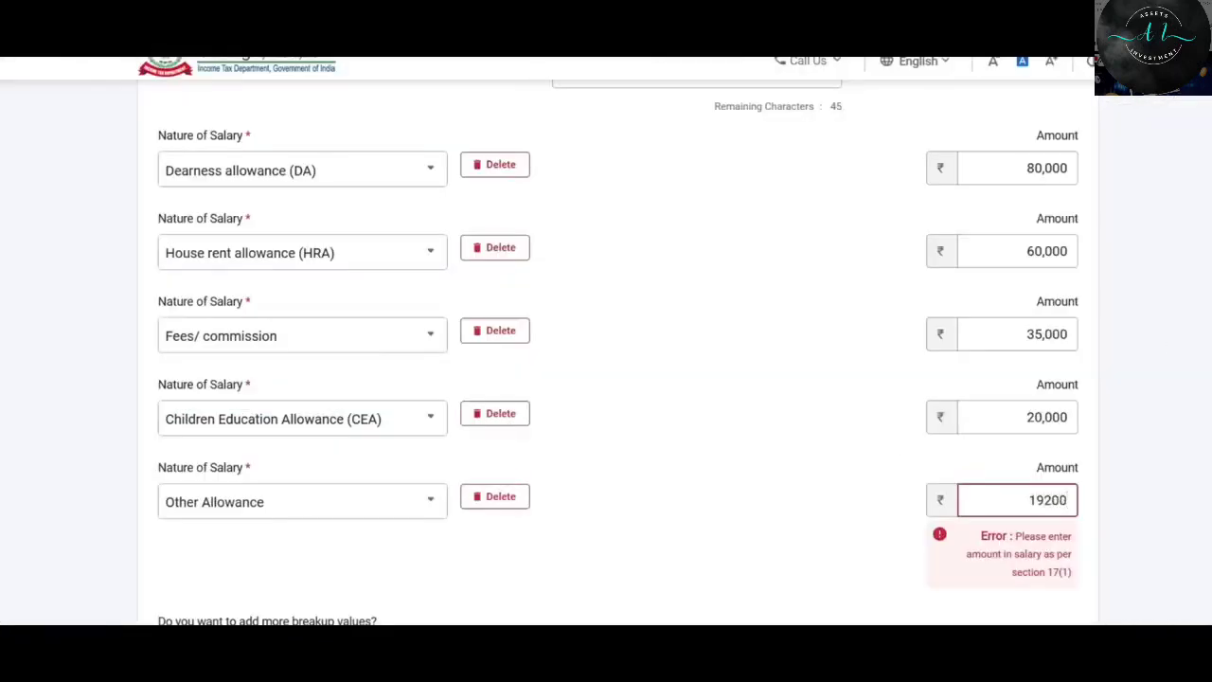
pyautogui.click(842, 506)
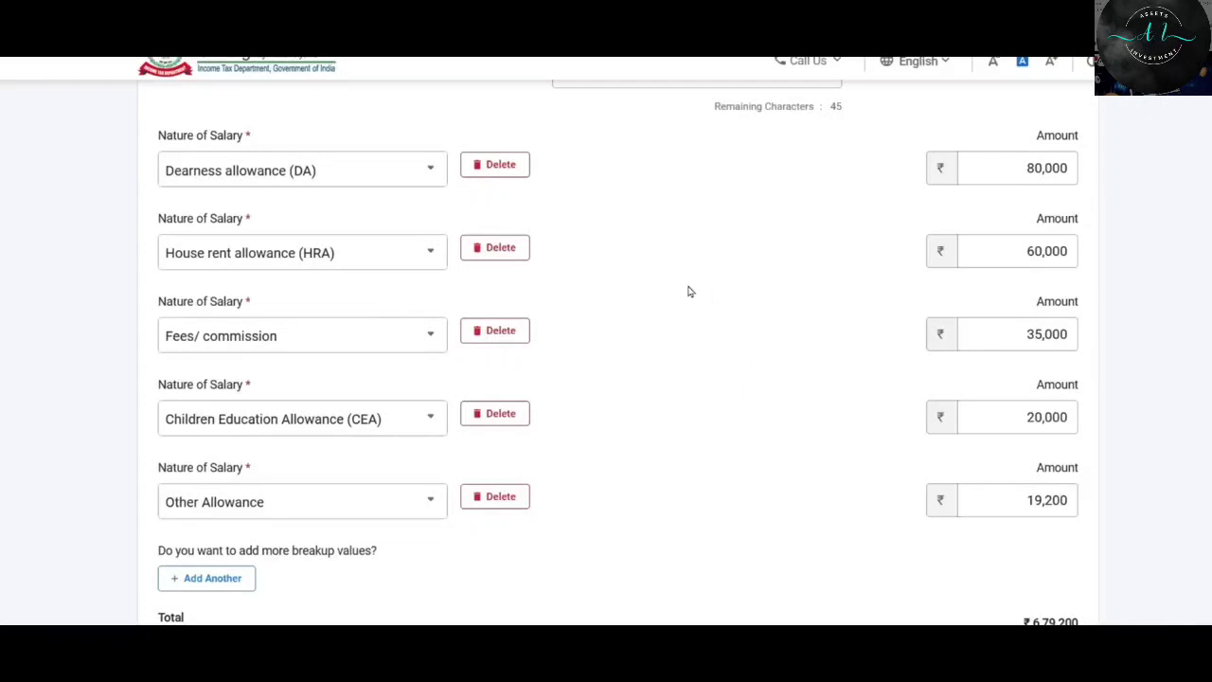
pyautogui.scroll(-2, 690, 291)
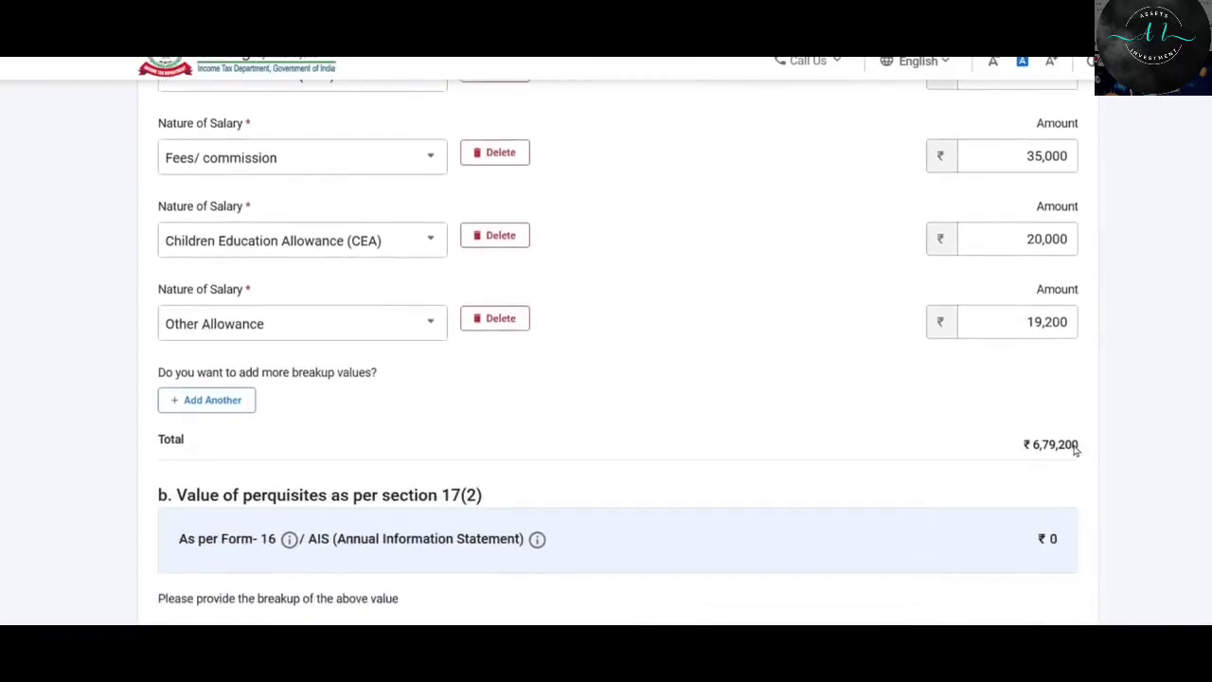
# Compare the entered salary breakup against the Form 16 sheet's 50,000 perquisites value.
pyautogui.hotkey('alt', 'Tab')
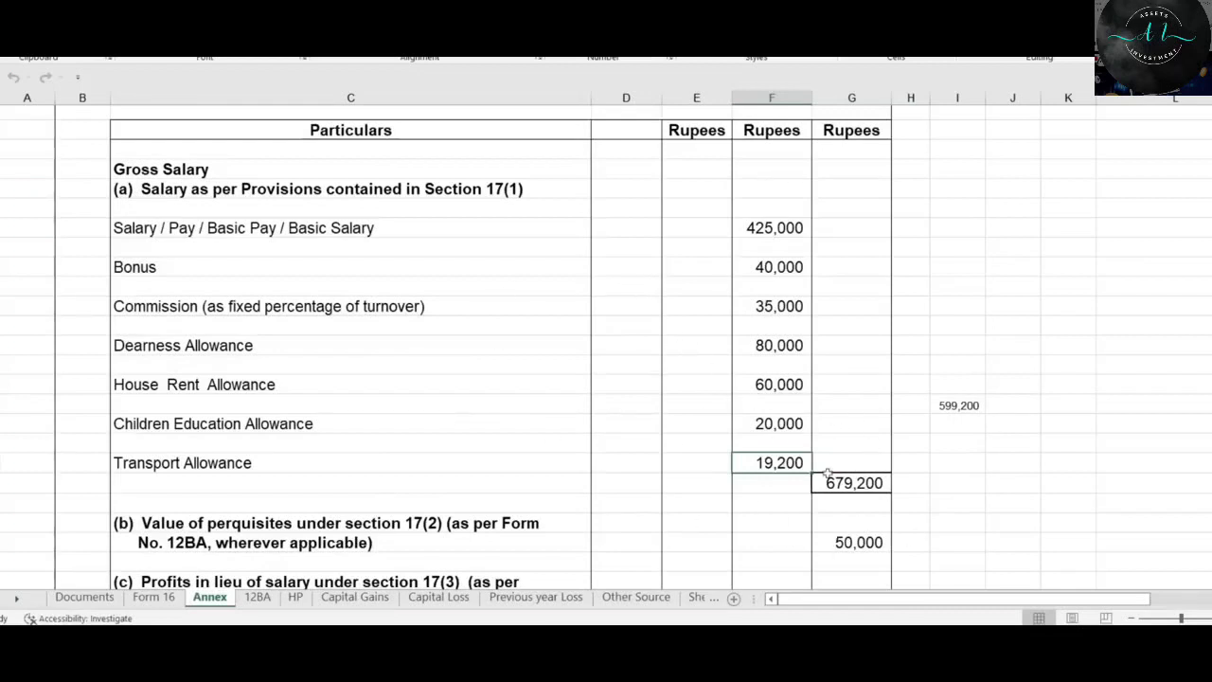
pyautogui.hotkey('alt', 'Tab')
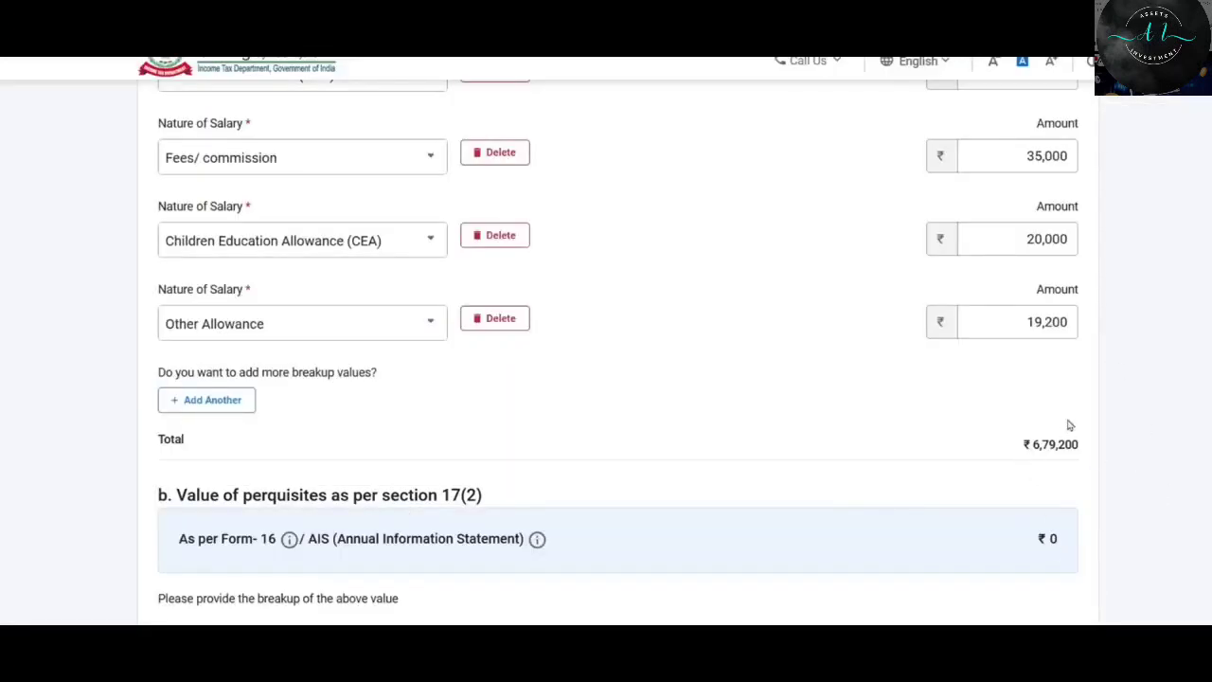
pyautogui.scroll(-3, 988, 399)
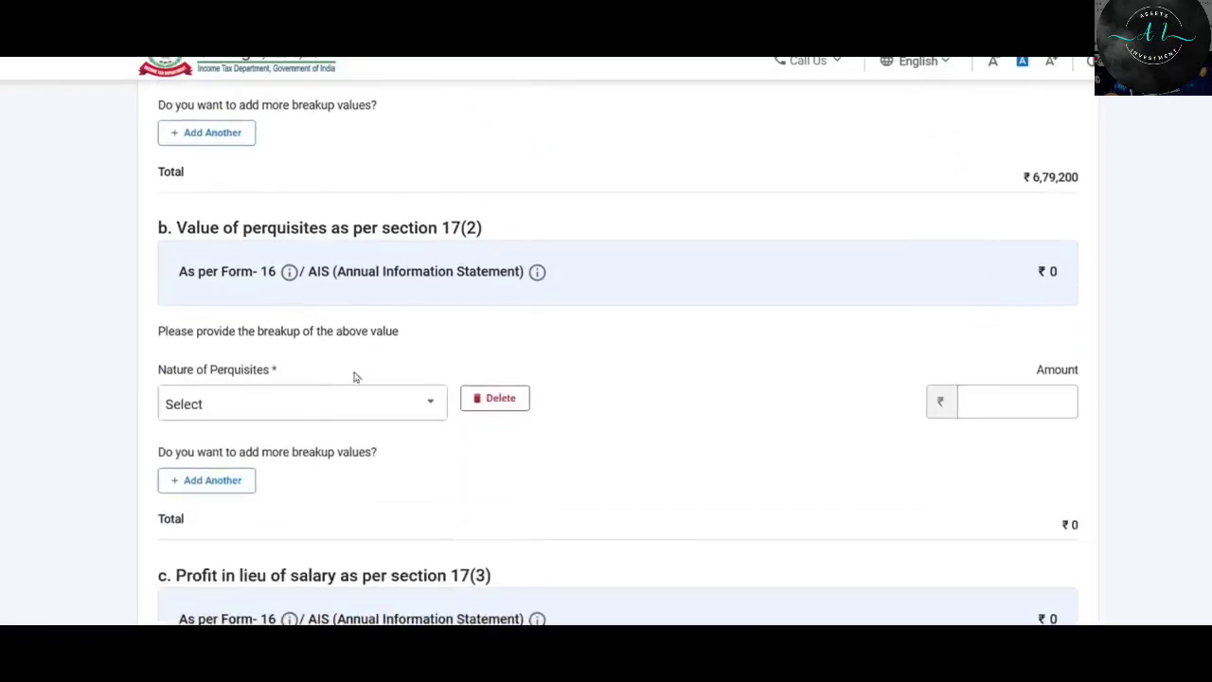
pyautogui.hotkey('alt', 'Tab')
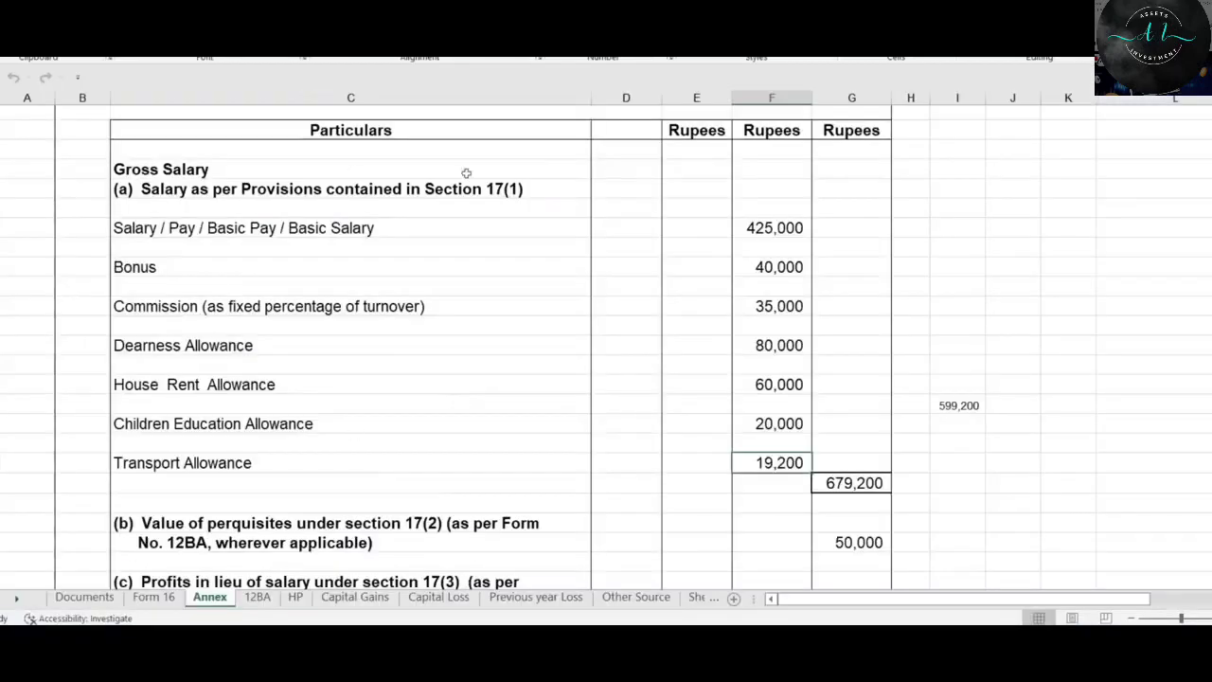
pyautogui.click(154, 598)
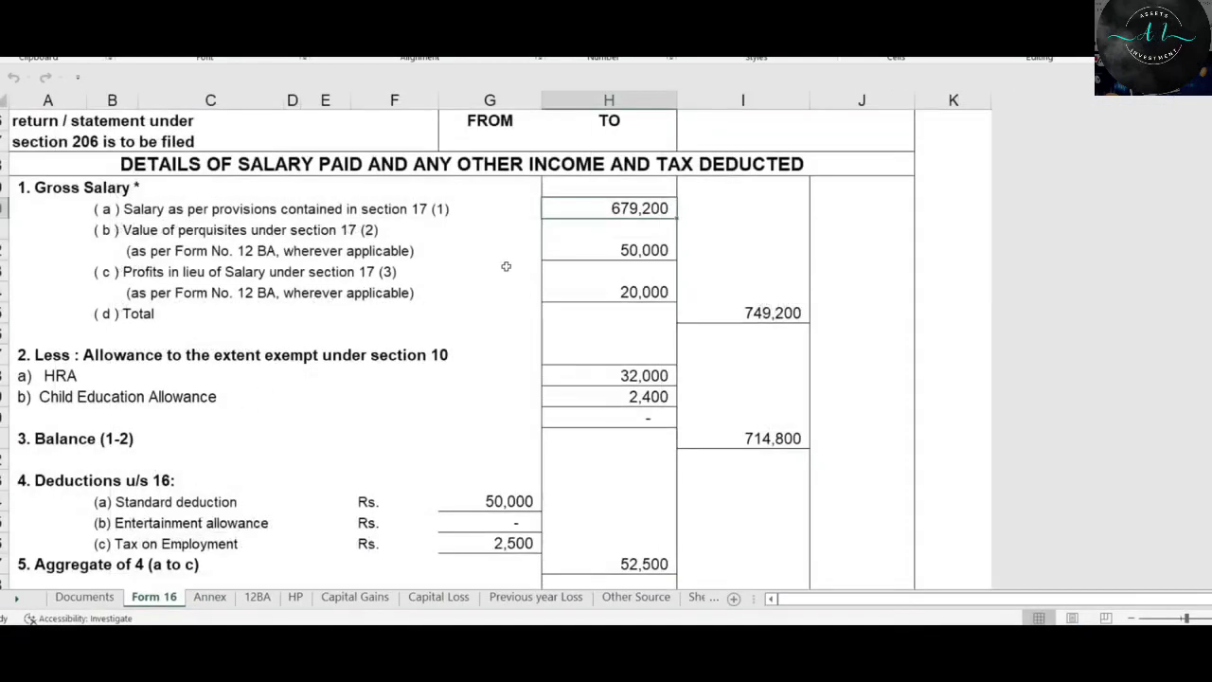
pyautogui.click(640, 250)
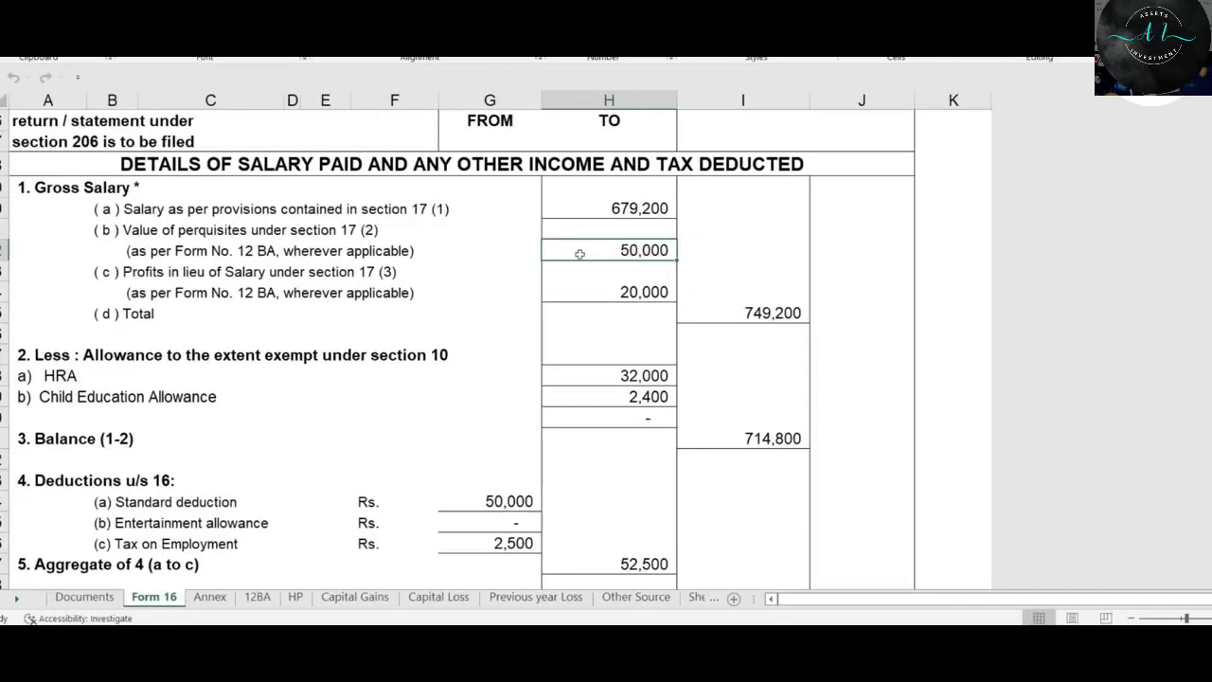
# Review the 12BA sheet's perquisites down to the 50,000 total, including the 30,000 loan.
pyautogui.click(257, 597)
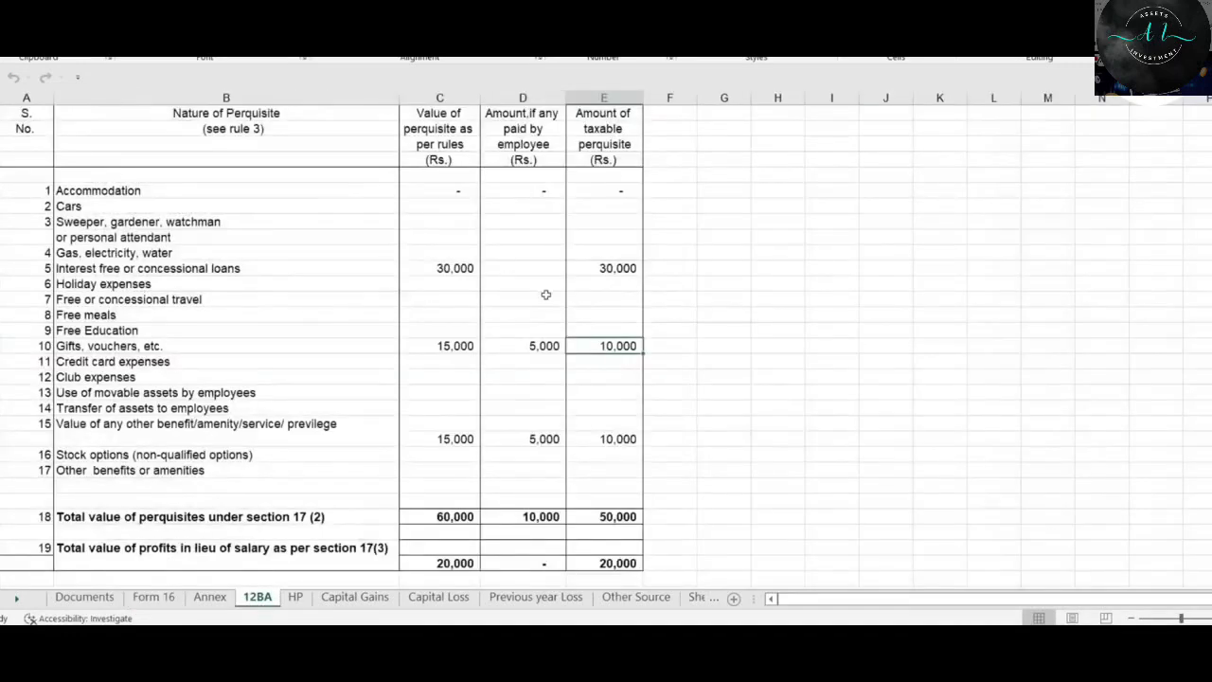
pyautogui.click(153, 597)
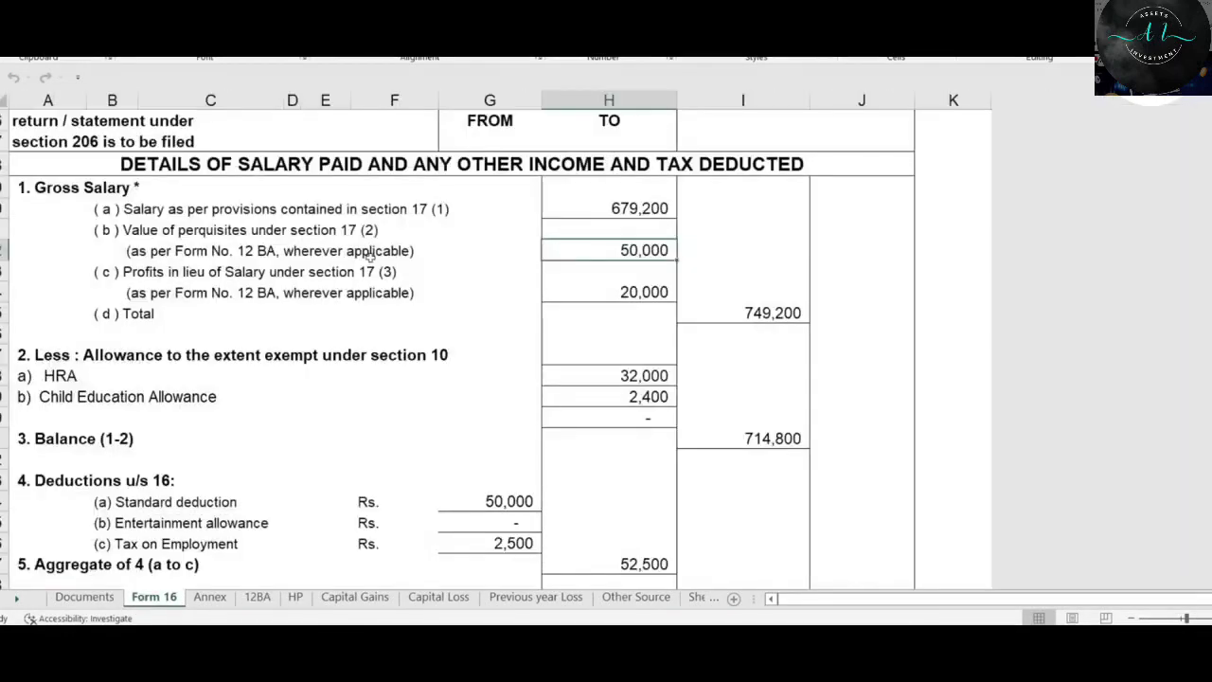
pyautogui.click(391, 286)
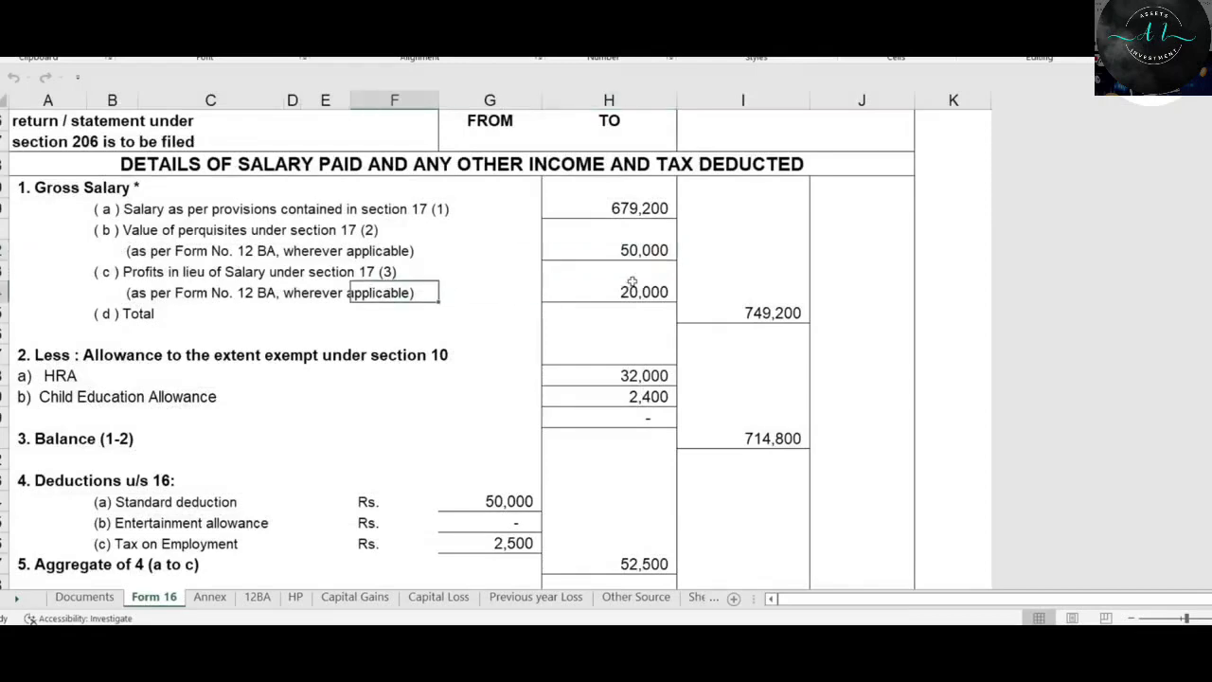
pyautogui.click(257, 597)
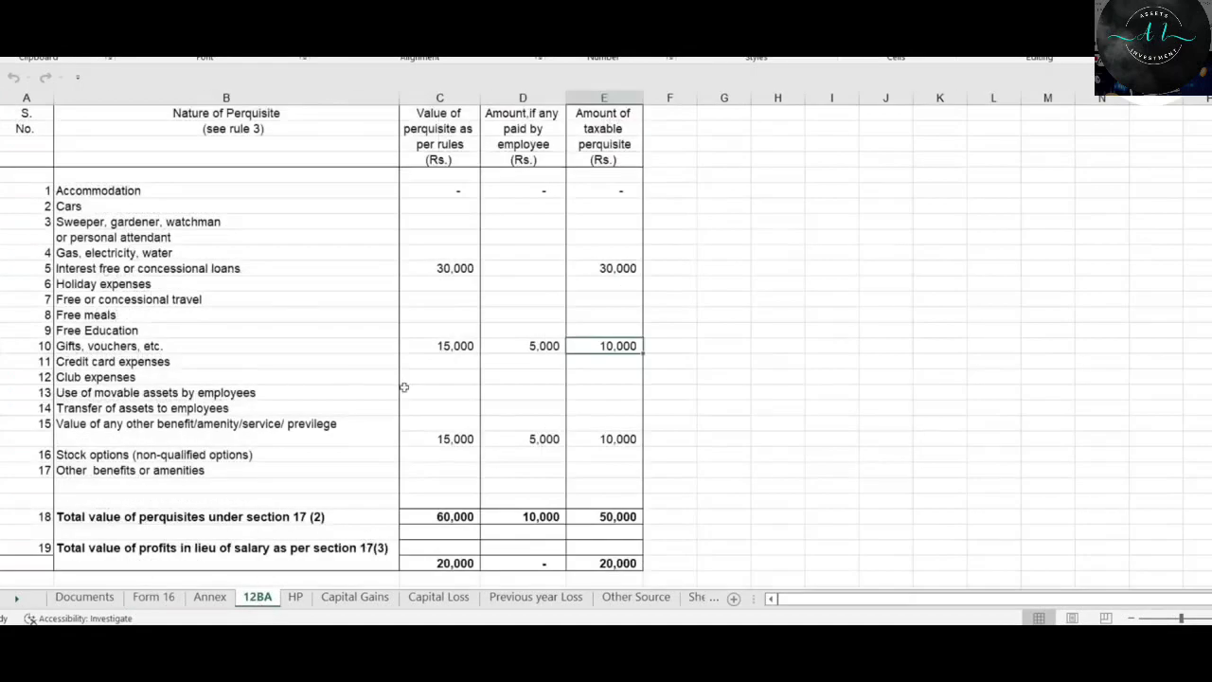
pyautogui.scroll(-2, 530, 314)
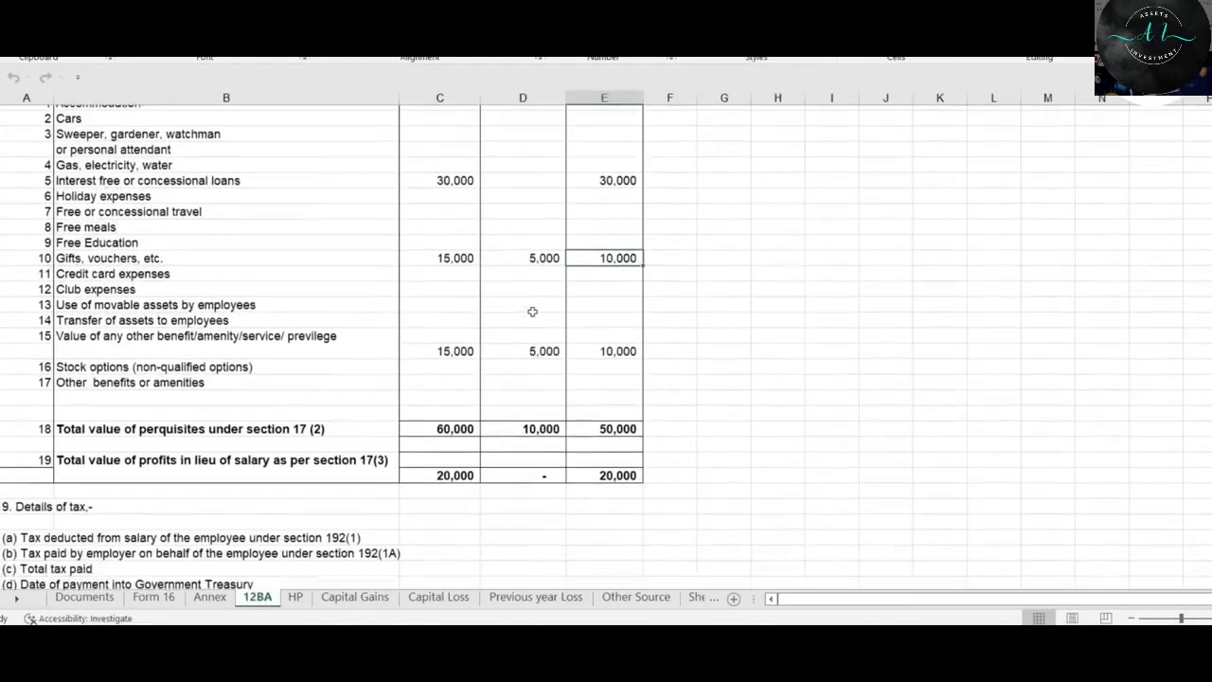
pyautogui.scroll(2, 532, 311)
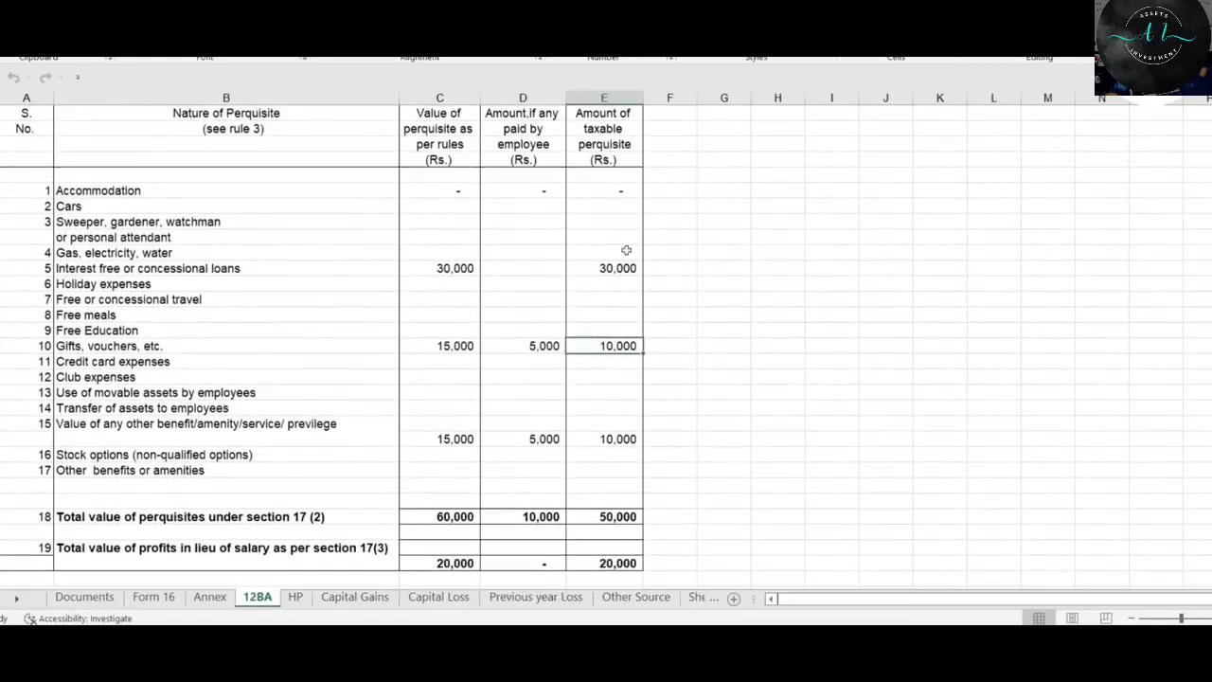
pyautogui.hotkey('ctrl', 'Down')
pyautogui.hotkey('ctrl', 'Down')
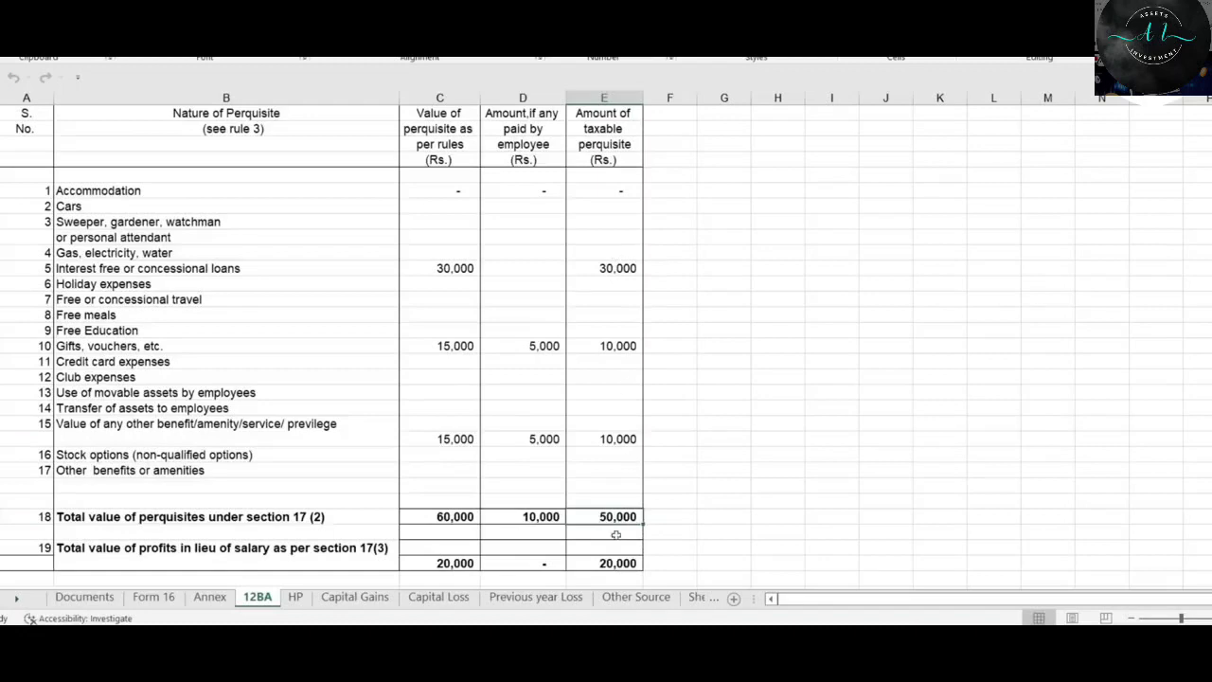
pyautogui.click(625, 268)
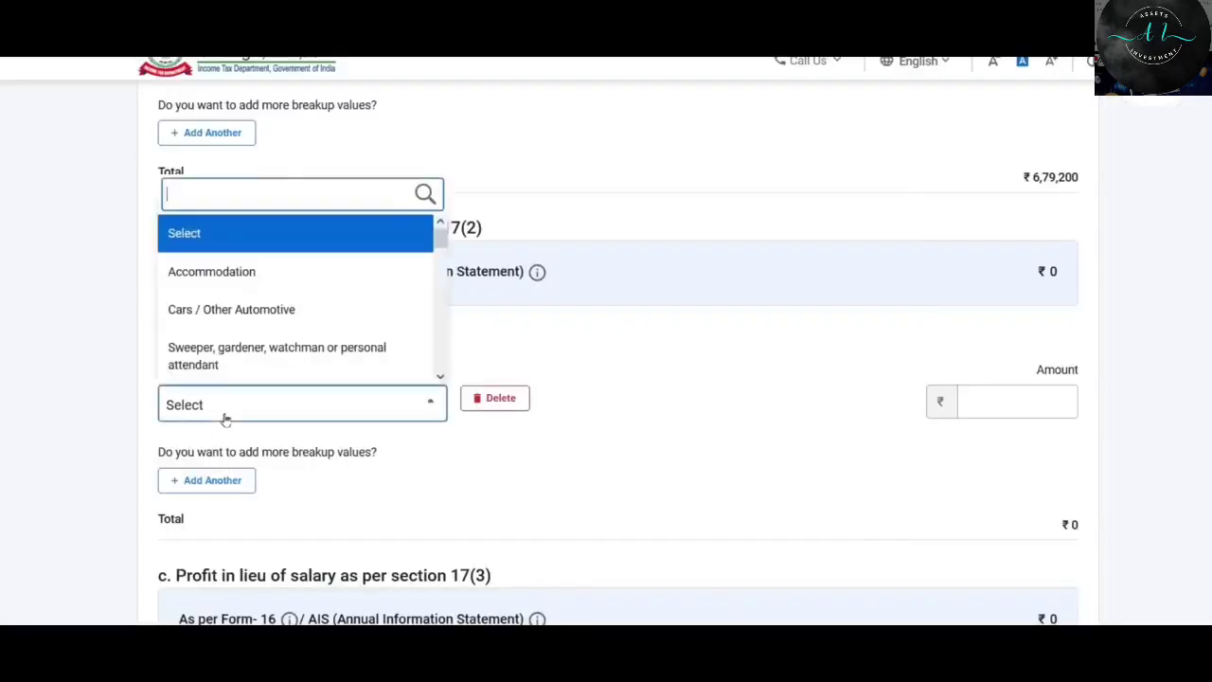
# Fill the 17(2) perquisite rows: loans 30,000, gifts/vouchers 10,000 and other benefit/amenity 10,000.
pyautogui.click(994, 411)
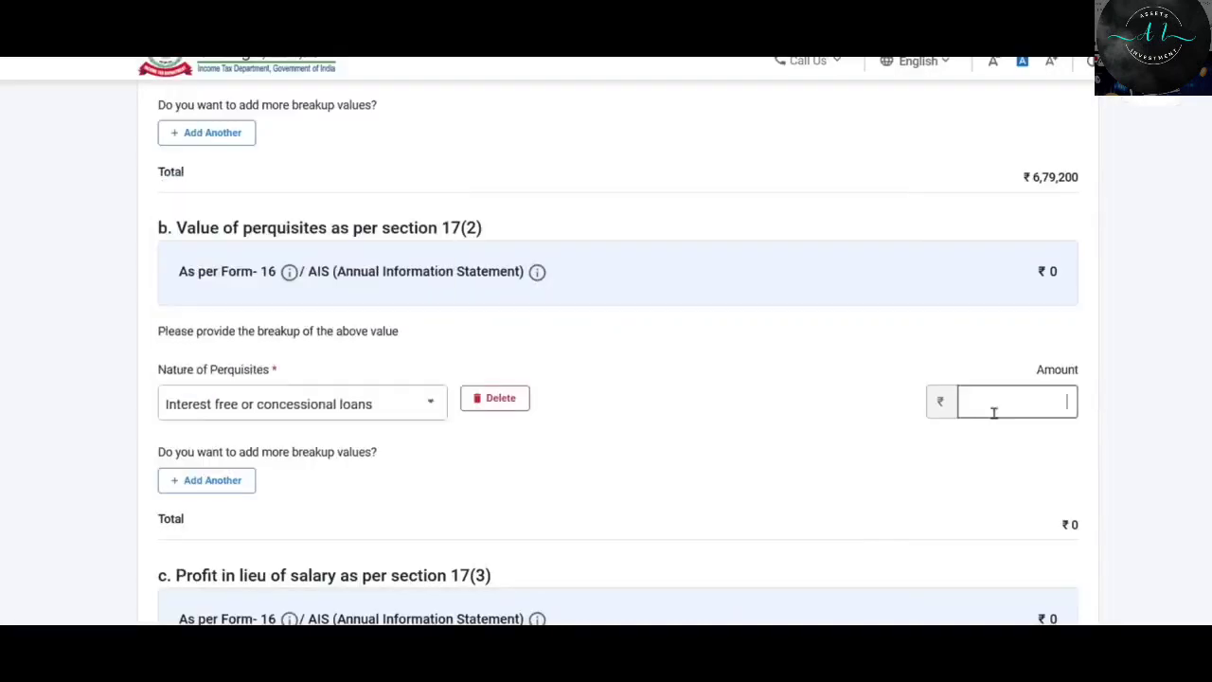
pyautogui.write('30000')
pyautogui.click(205, 568)
pyautogui.click(282, 403)
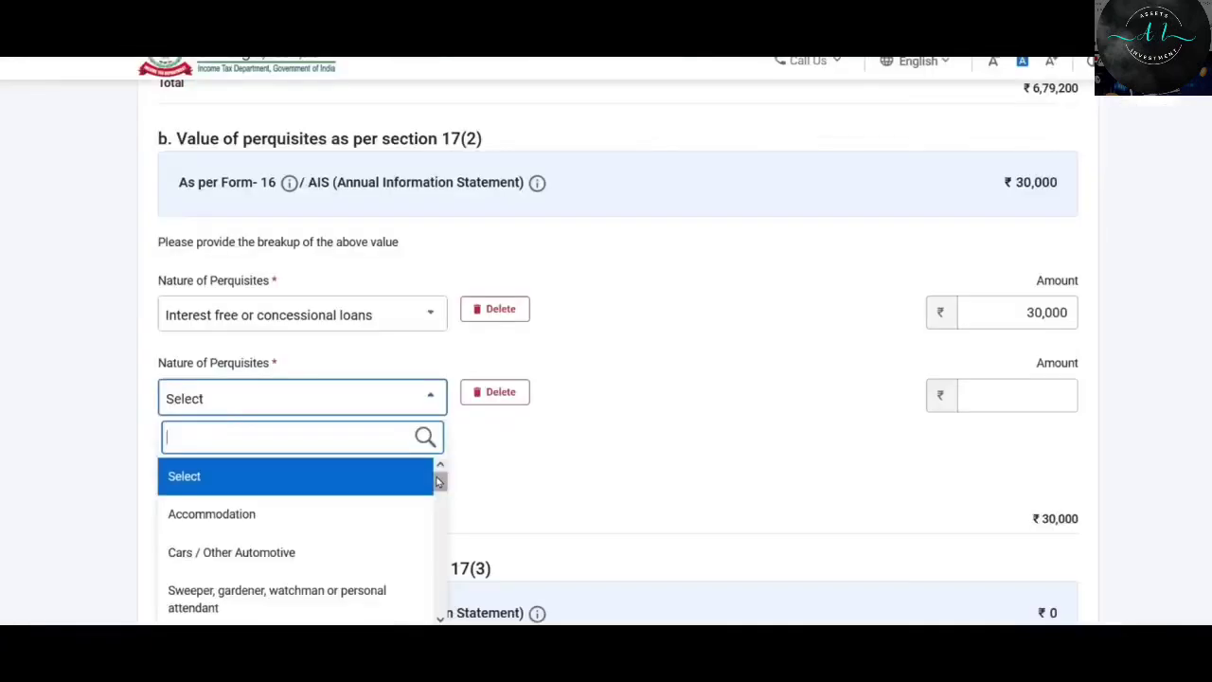
pyautogui.click(1020, 395)
pyautogui.click(348, 481)
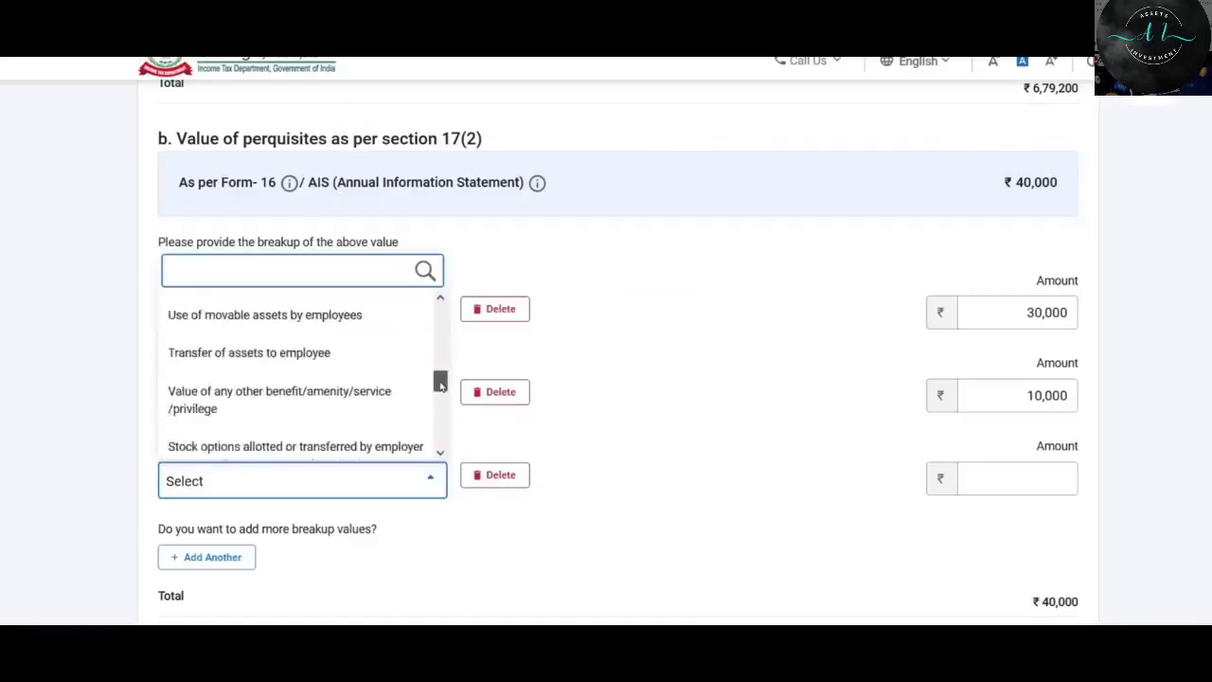
pyautogui.click(298, 397)
pyautogui.click(1014, 476)
pyautogui.write('10000')
pyautogui.scroll(-1, 632, 103)
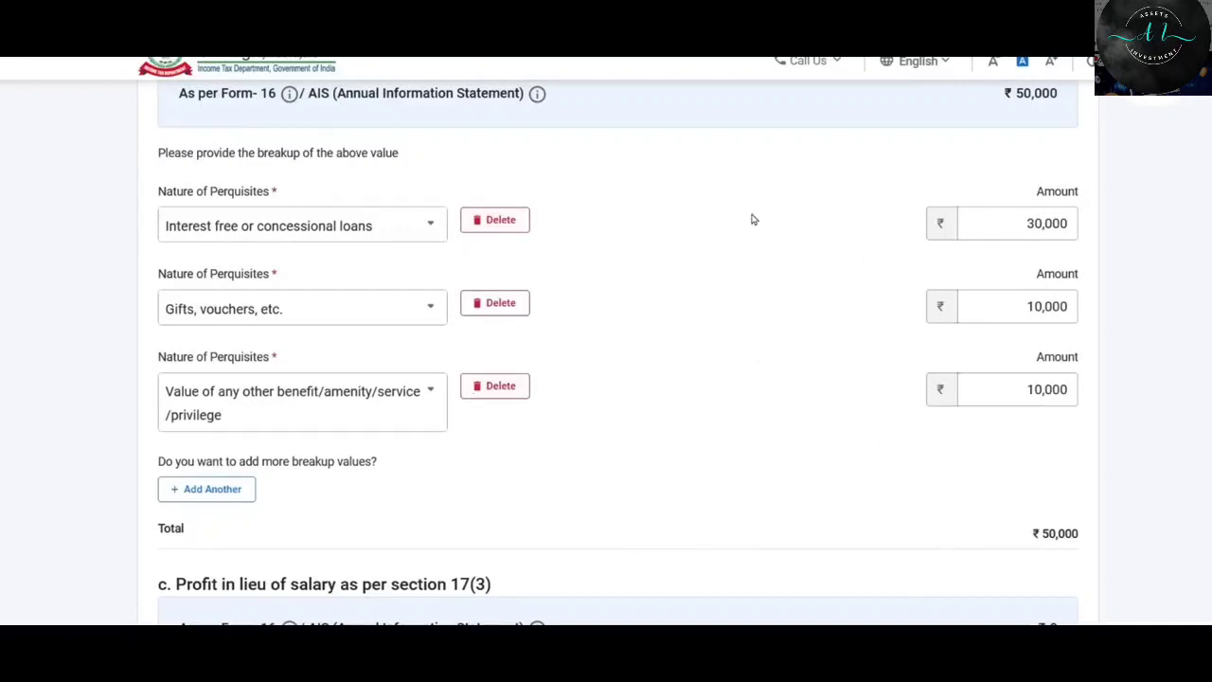
pyautogui.scroll(-4, 853, 313)
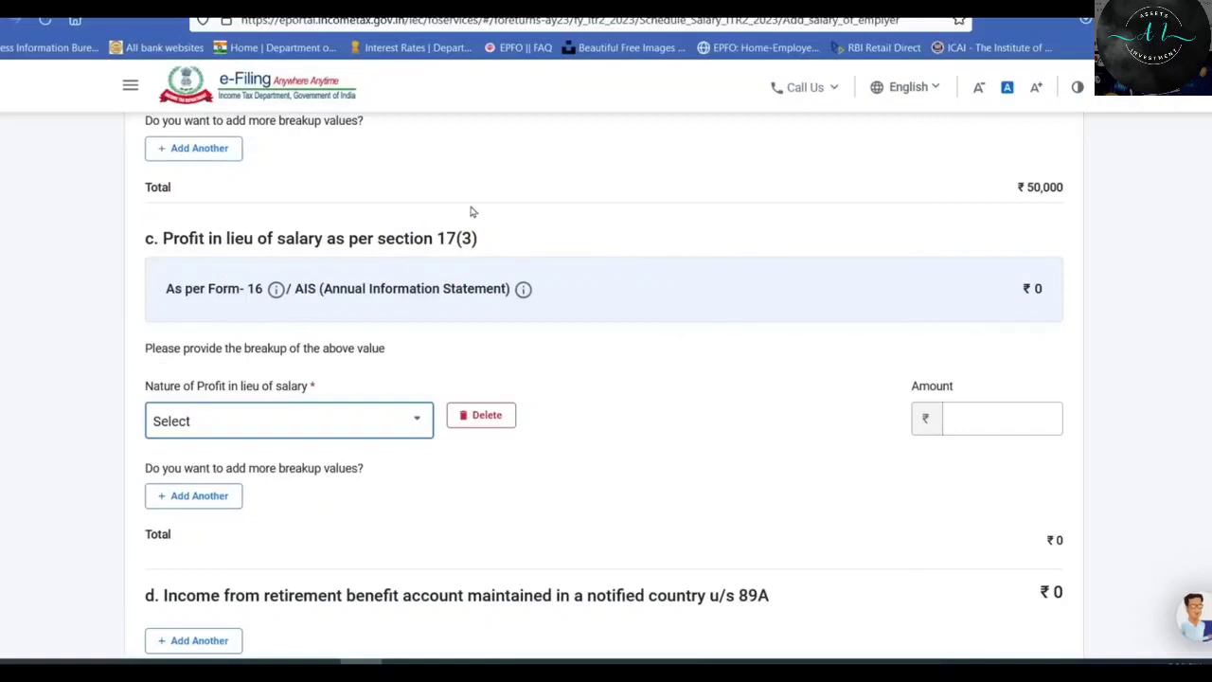
# Choose 'Any other' as the Nature of Profit in lieu of salary and enter 20,000.
pyautogui.scroll(-1, 610, 300)
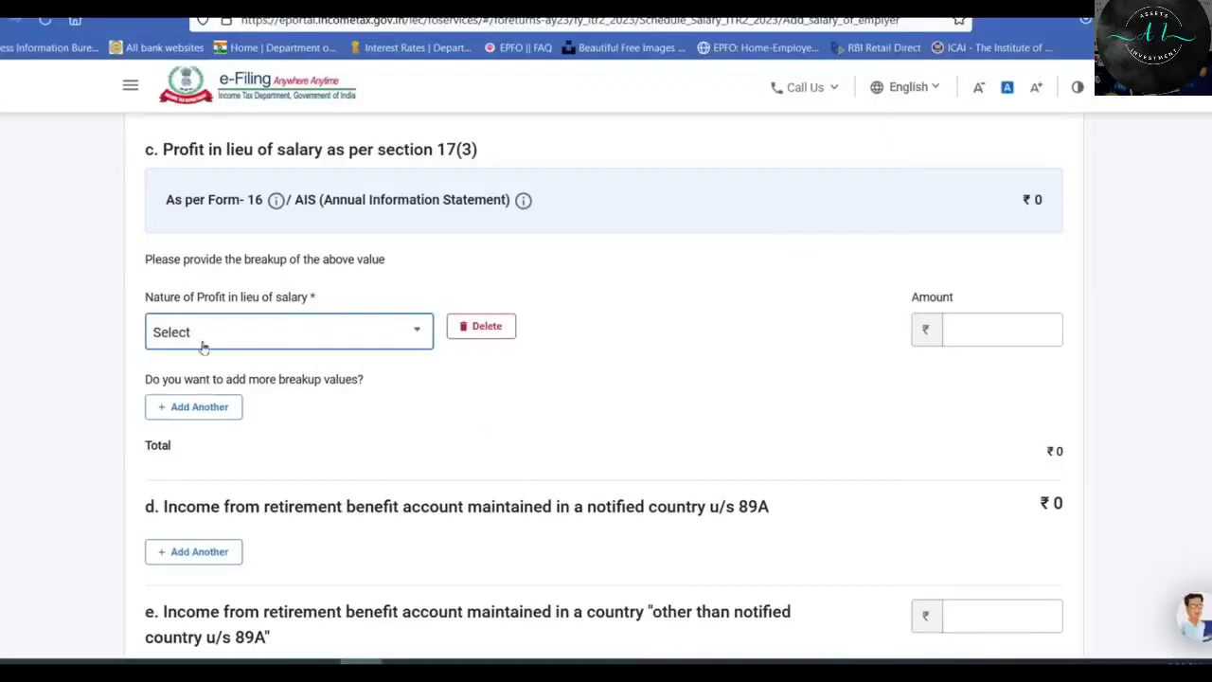
pyautogui.click(199, 333)
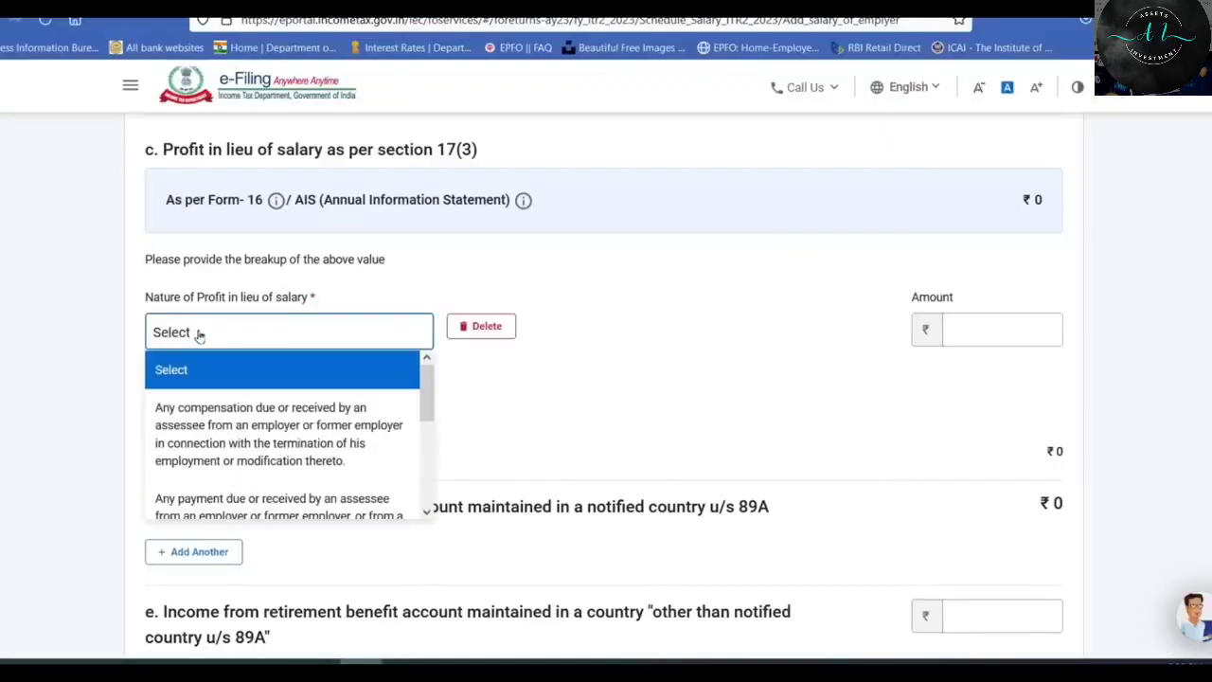
pyautogui.moveTo(427, 393); pyautogui.dragTo(427, 490)
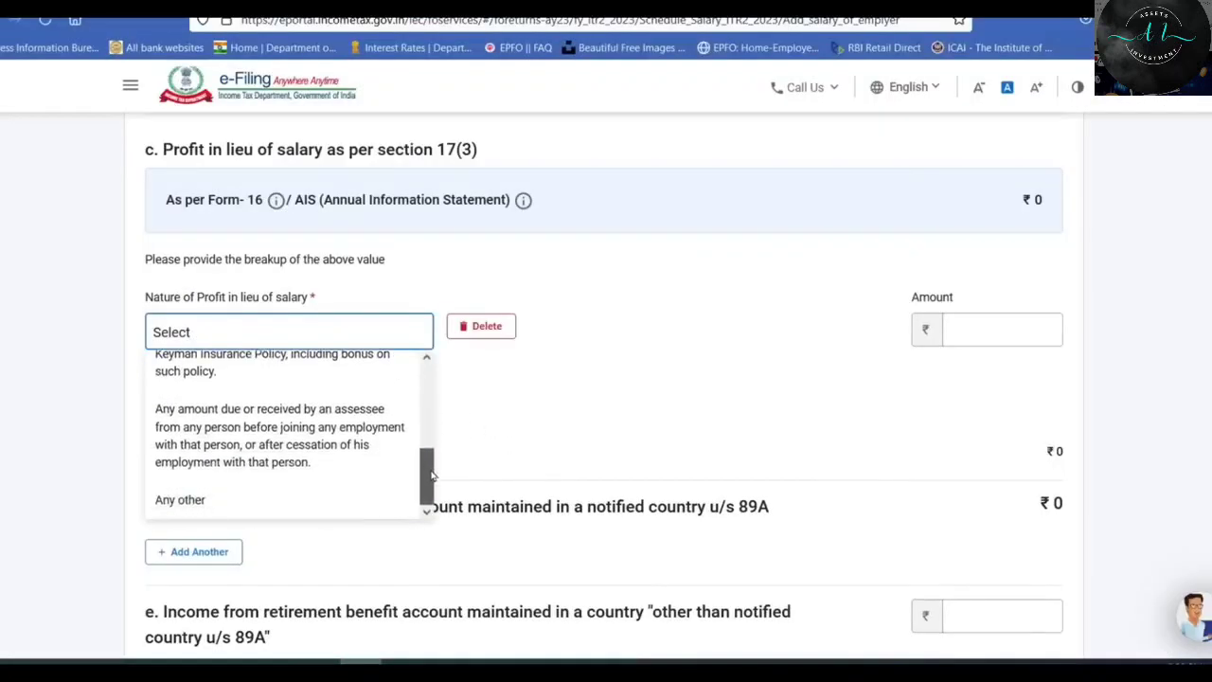
pyautogui.click(232, 505)
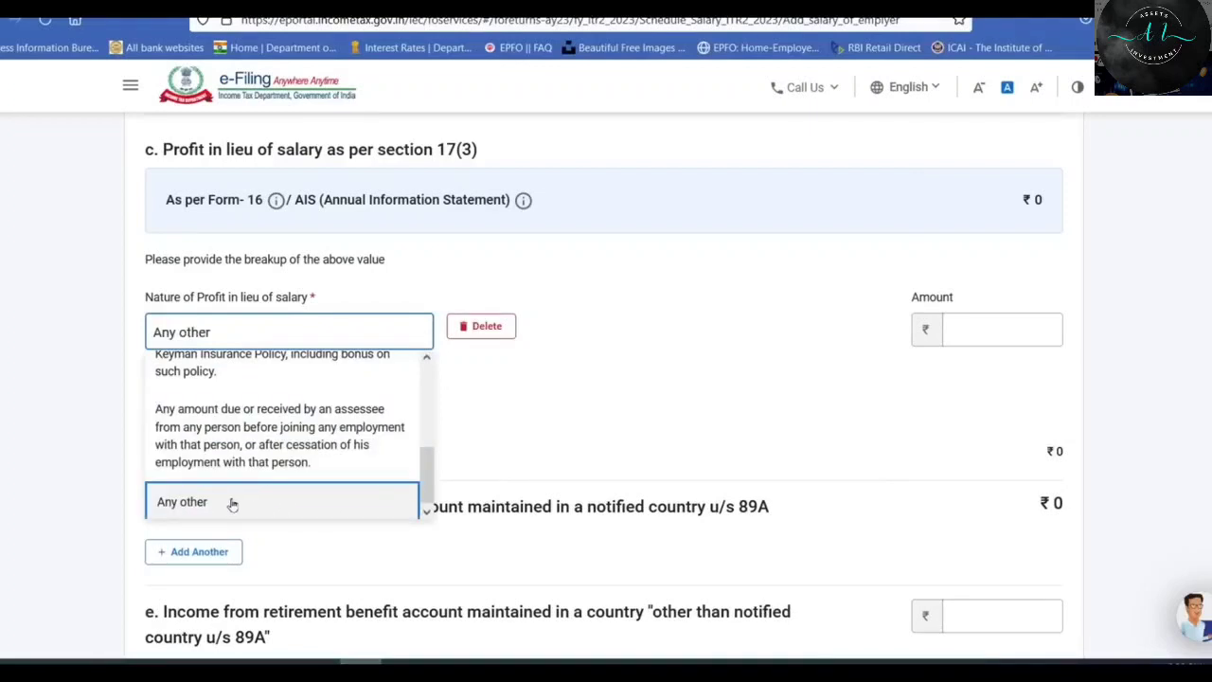
pyautogui.click(584, 375)
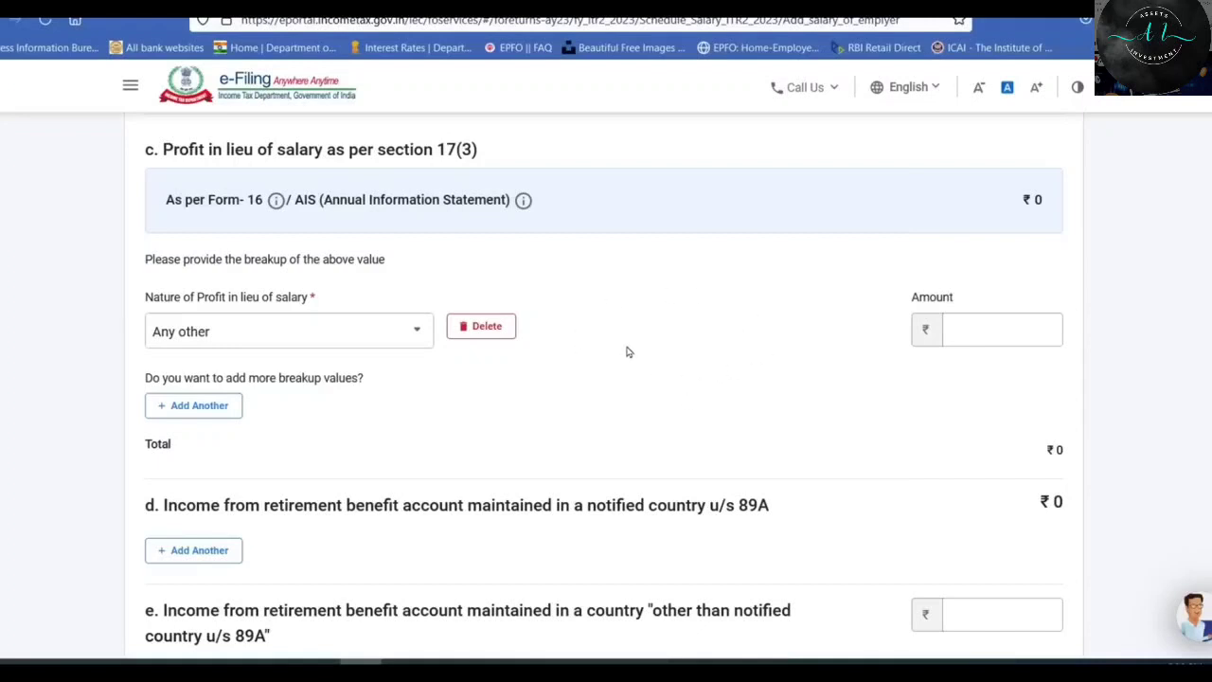
pyautogui.click(995, 331)
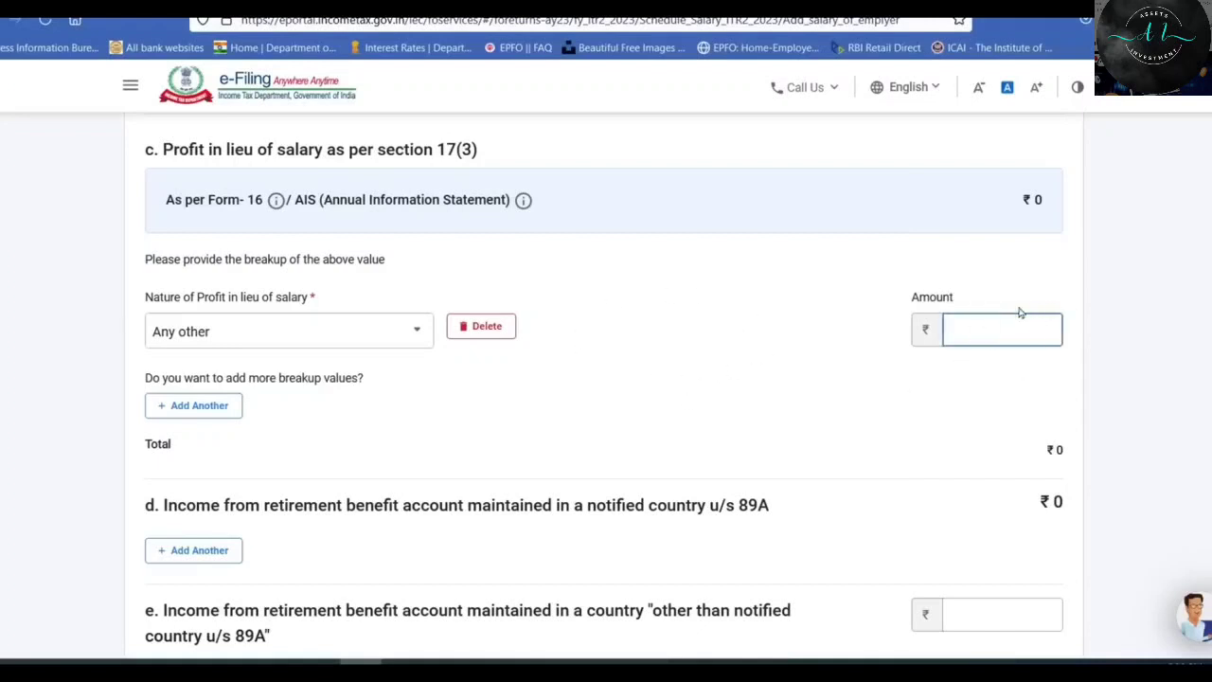
pyautogui.write('20000')
pyautogui.click(719, 353)
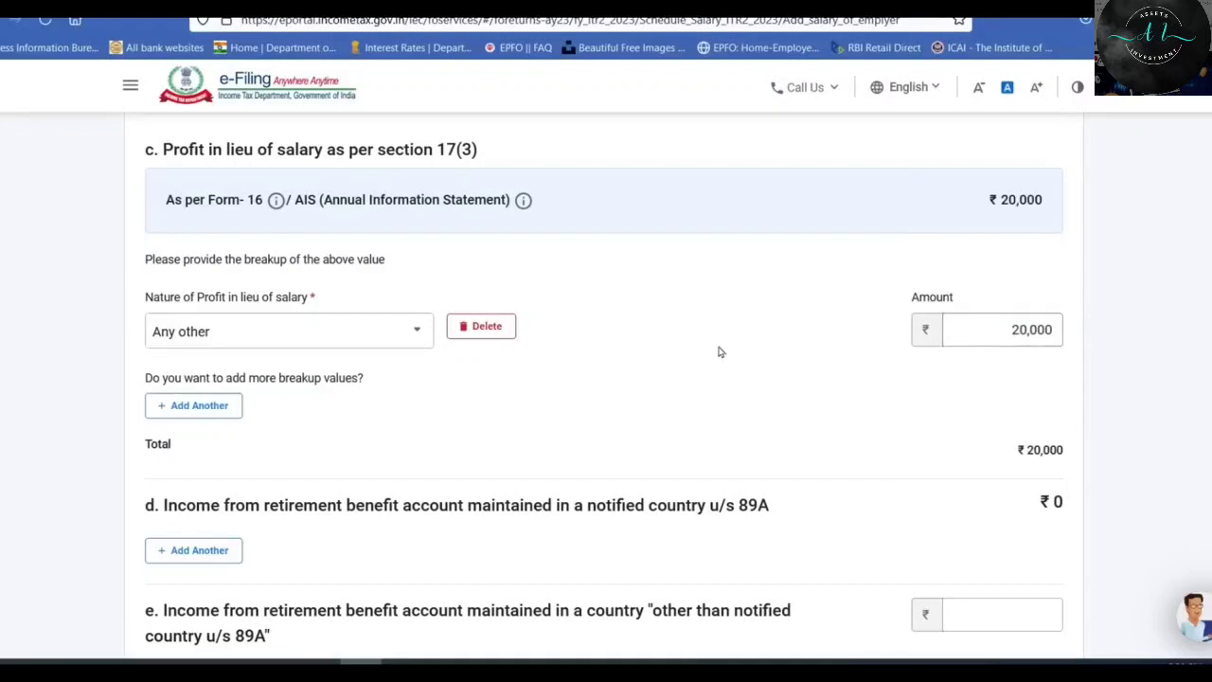
pyautogui.scroll(-4, 726, 248)
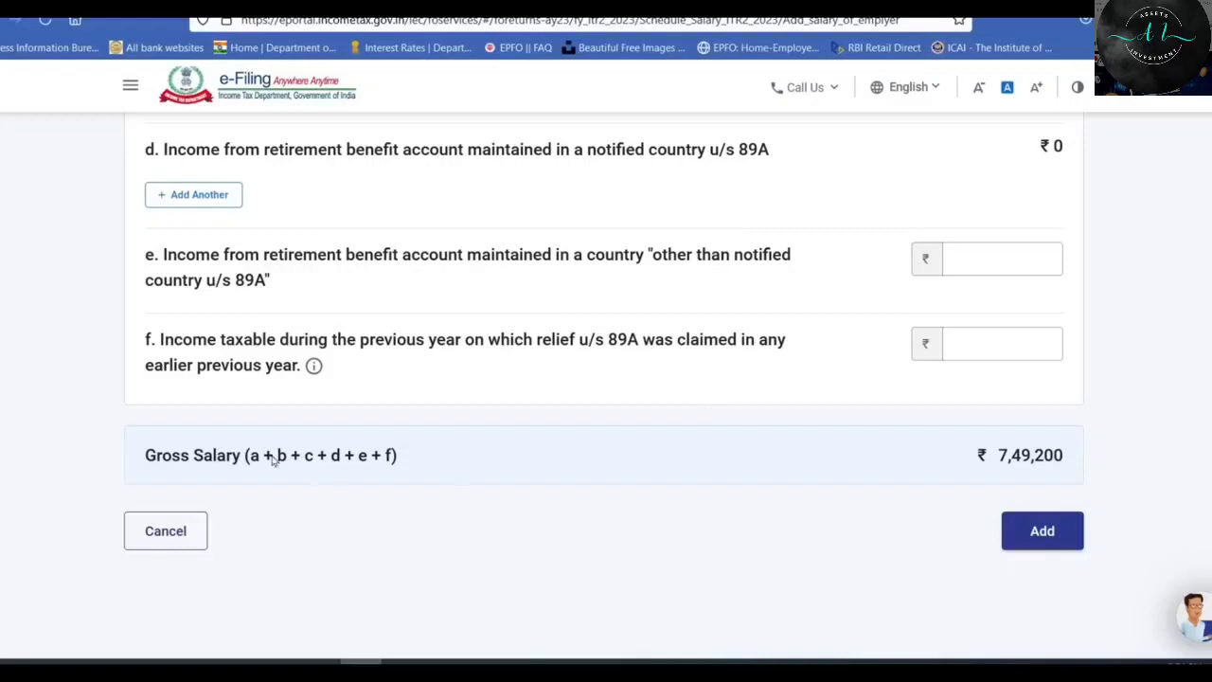
# Check gross salary 7,49,200 against the Form 16 workbook, then add Employer 1's salary details.
pyautogui.moveTo(158, 346); pyautogui.dragTo(366, 373)
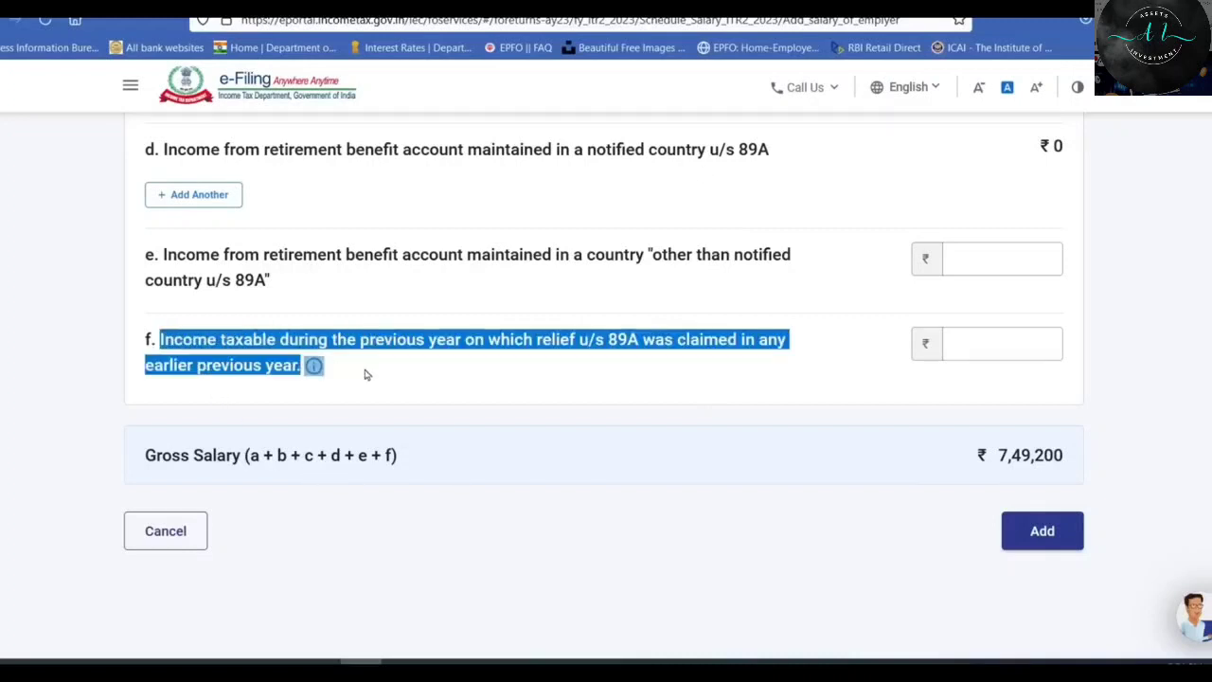
pyautogui.click(440, 390)
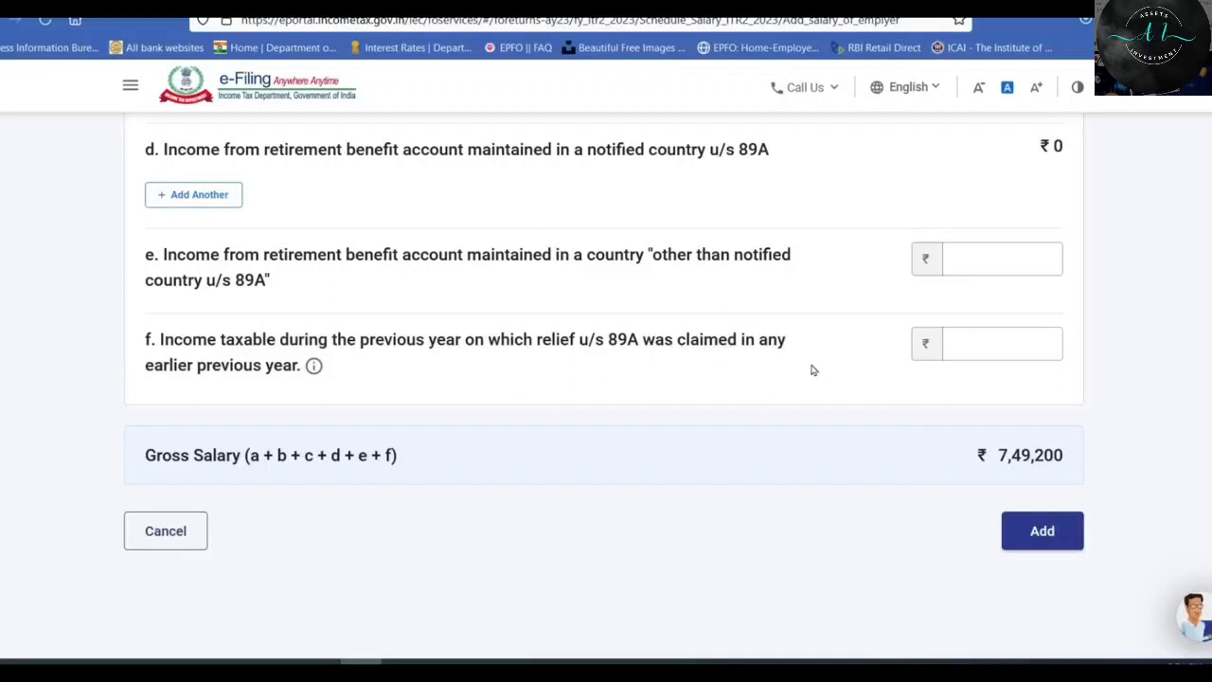
pyautogui.scroll(-1, 812, 371)
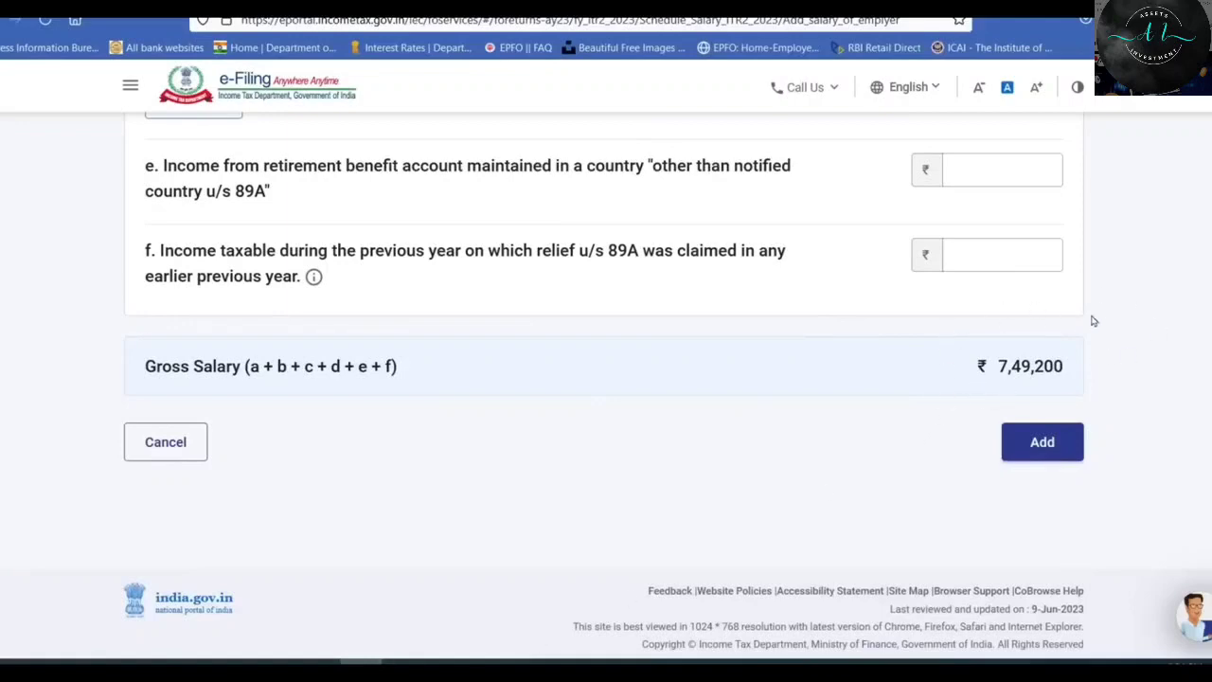
pyautogui.click(322, 666)
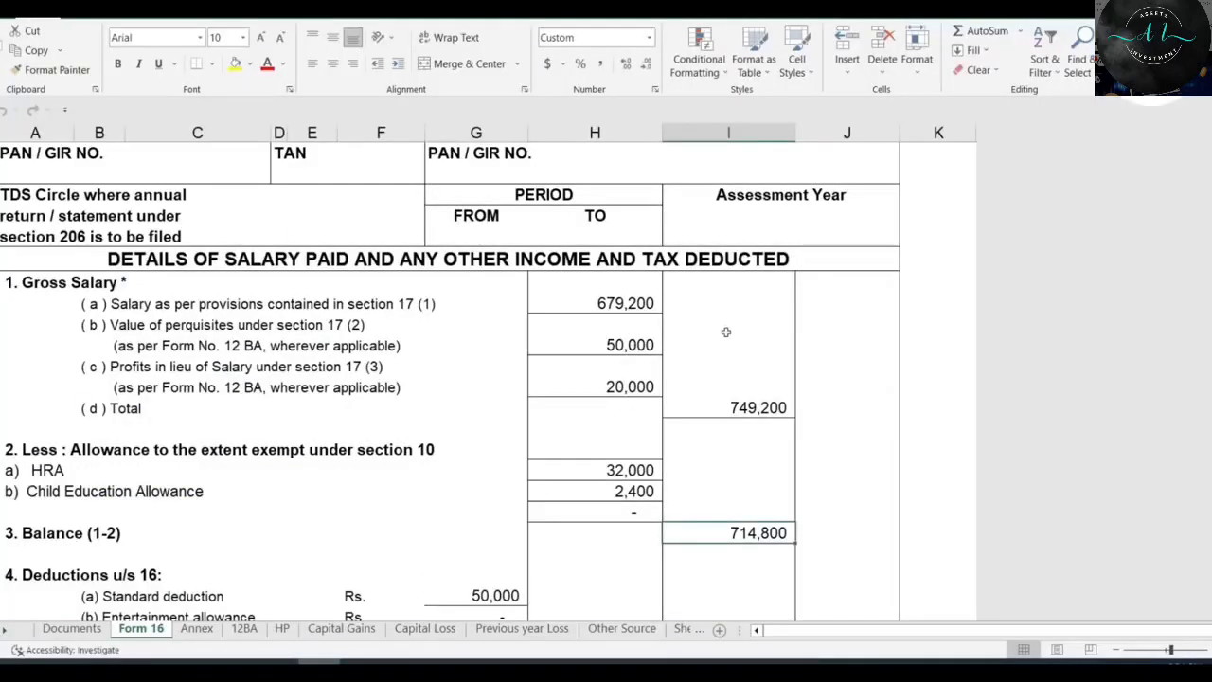
pyautogui.click(362, 669)
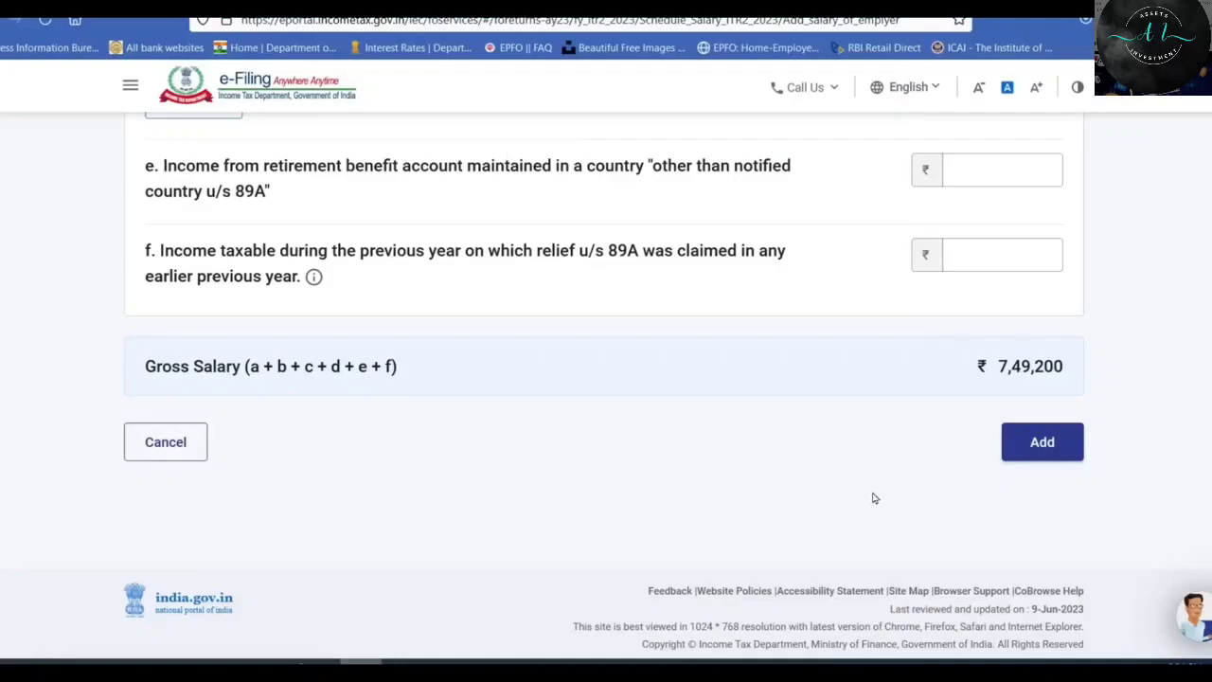
pyautogui.click(1043, 442)
# Collapse the Gross Salary details and expand Allowances to the extent exempt u/s 10.
pyautogui.scroll(-1, 705, 320)
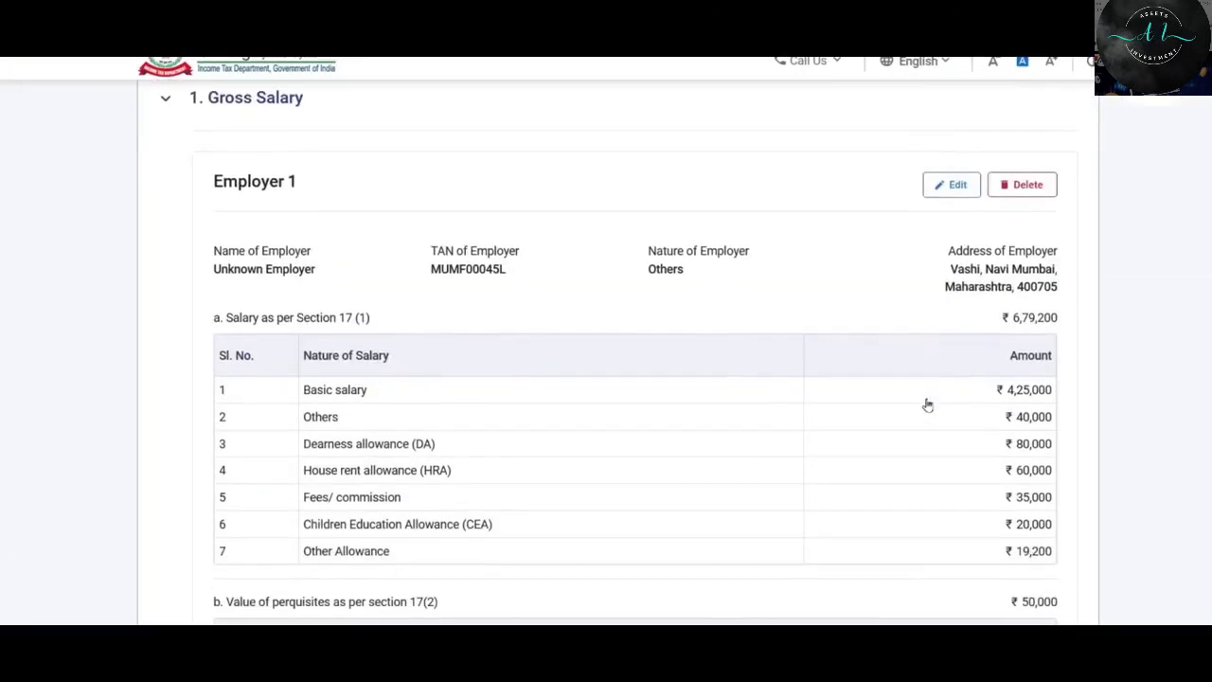
pyautogui.scroll(-3, 641, 319)
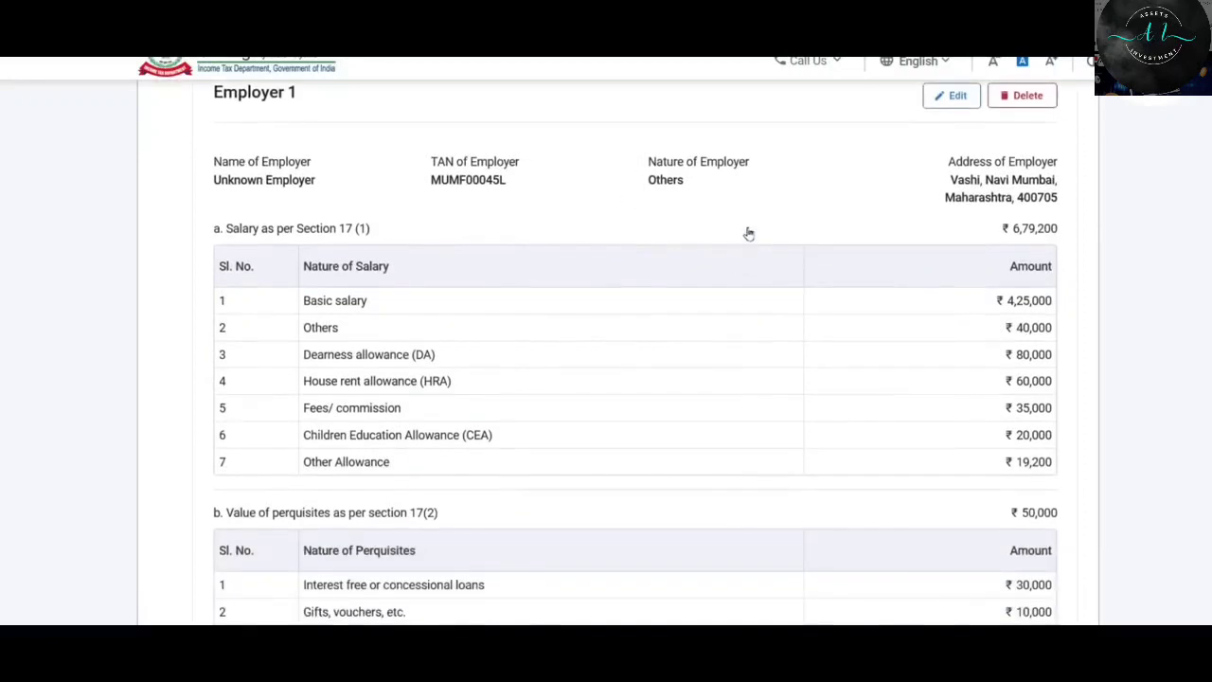
pyautogui.scroll(-4, 815, 306)
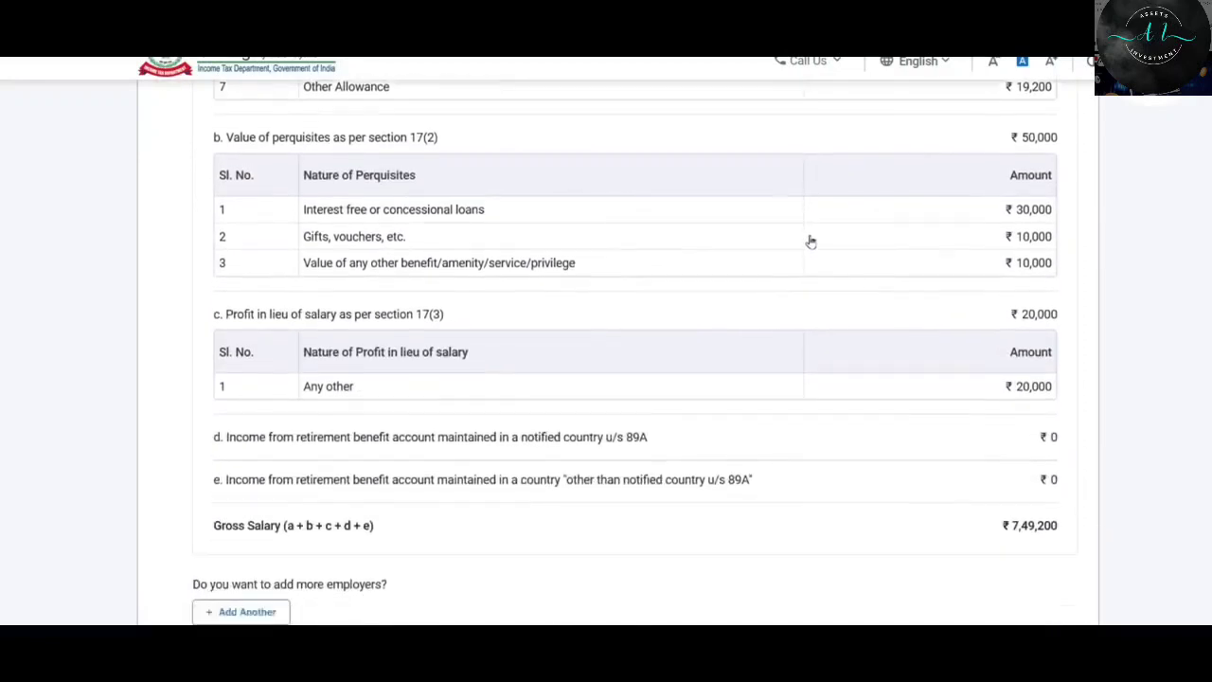
pyautogui.scroll(-3, 852, 241)
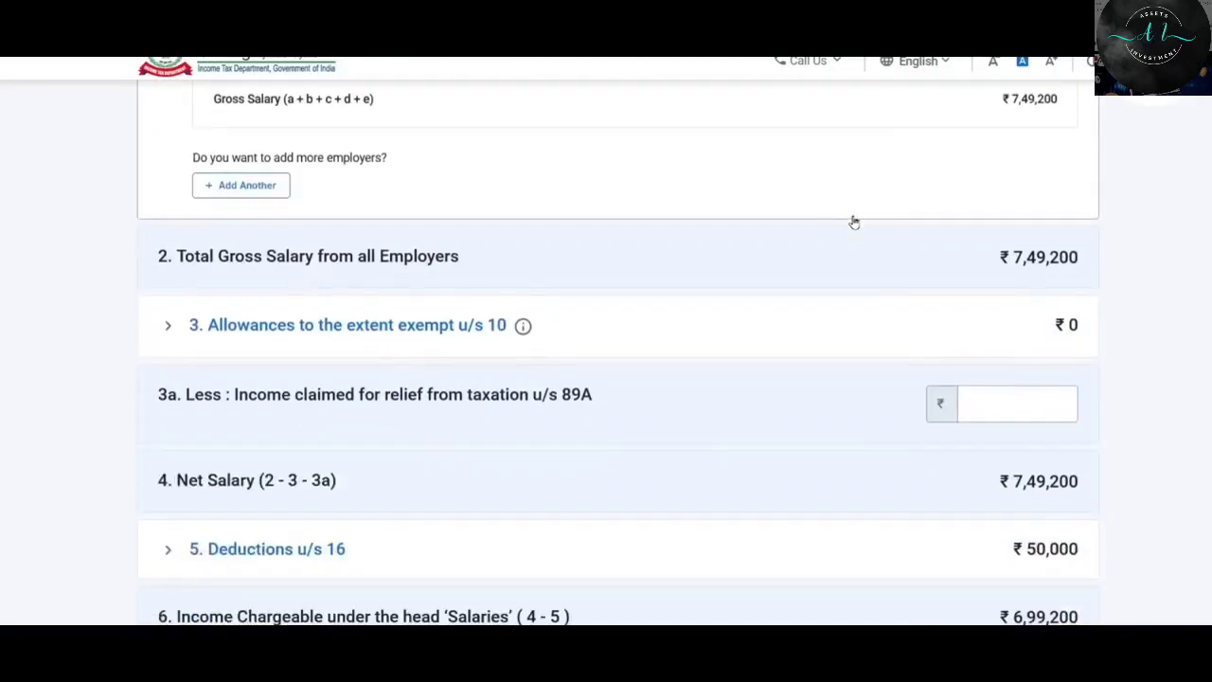
pyautogui.scroll(-2, 745, 268)
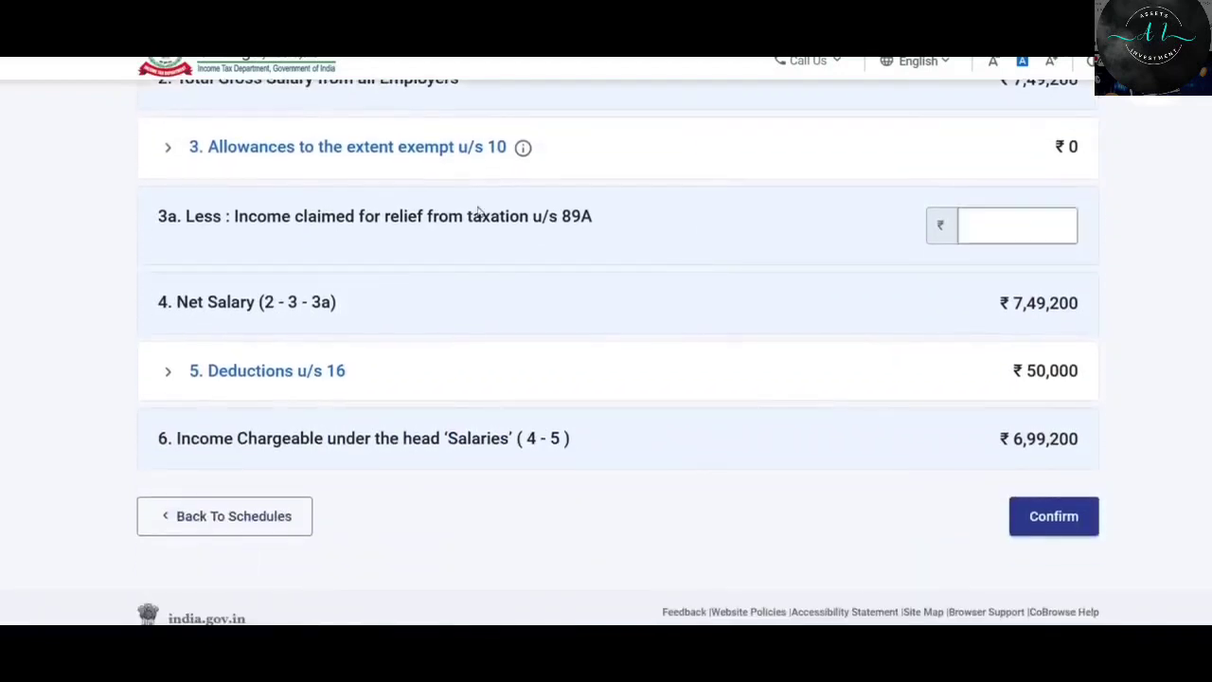
pyautogui.scroll(1, 393, 208)
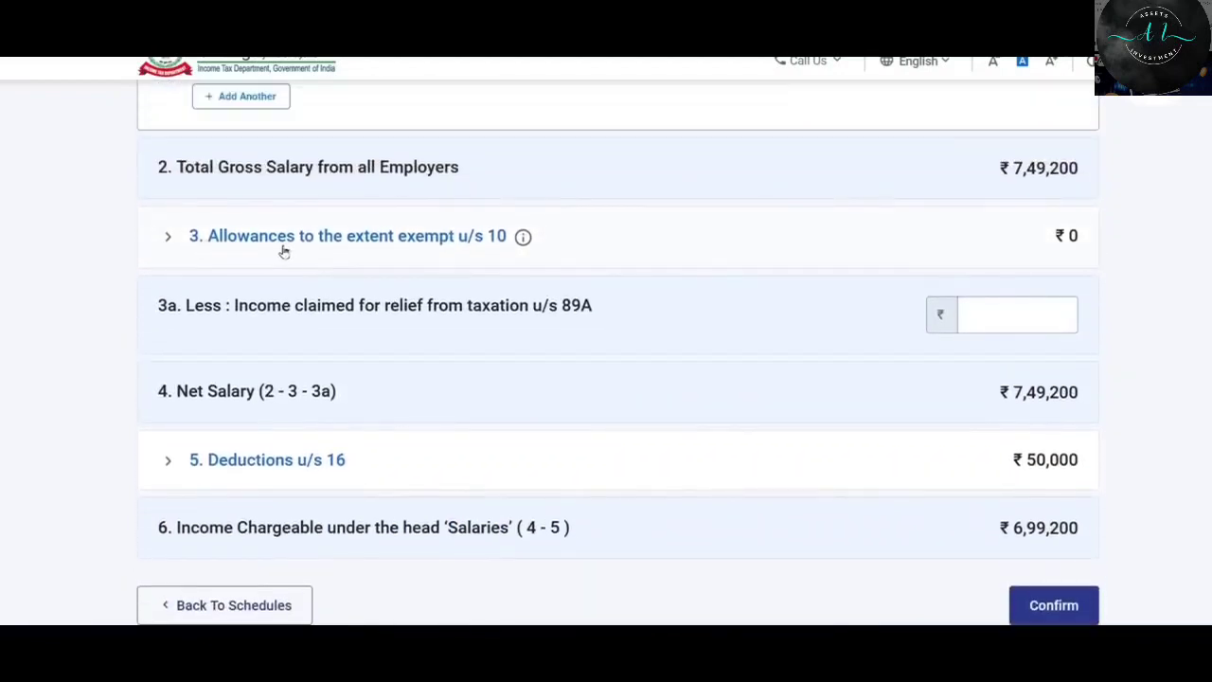
pyautogui.click(431, 244)
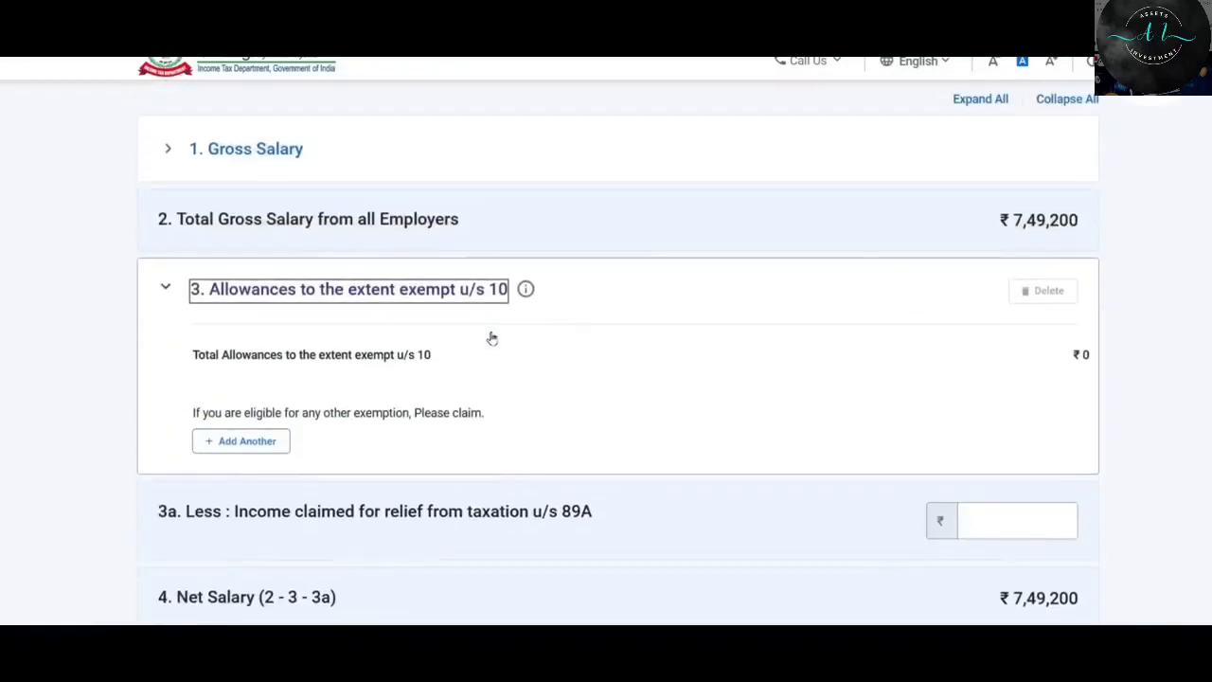
pyautogui.scroll(-1, 492, 338)
pyautogui.scroll(3, 495, 339)
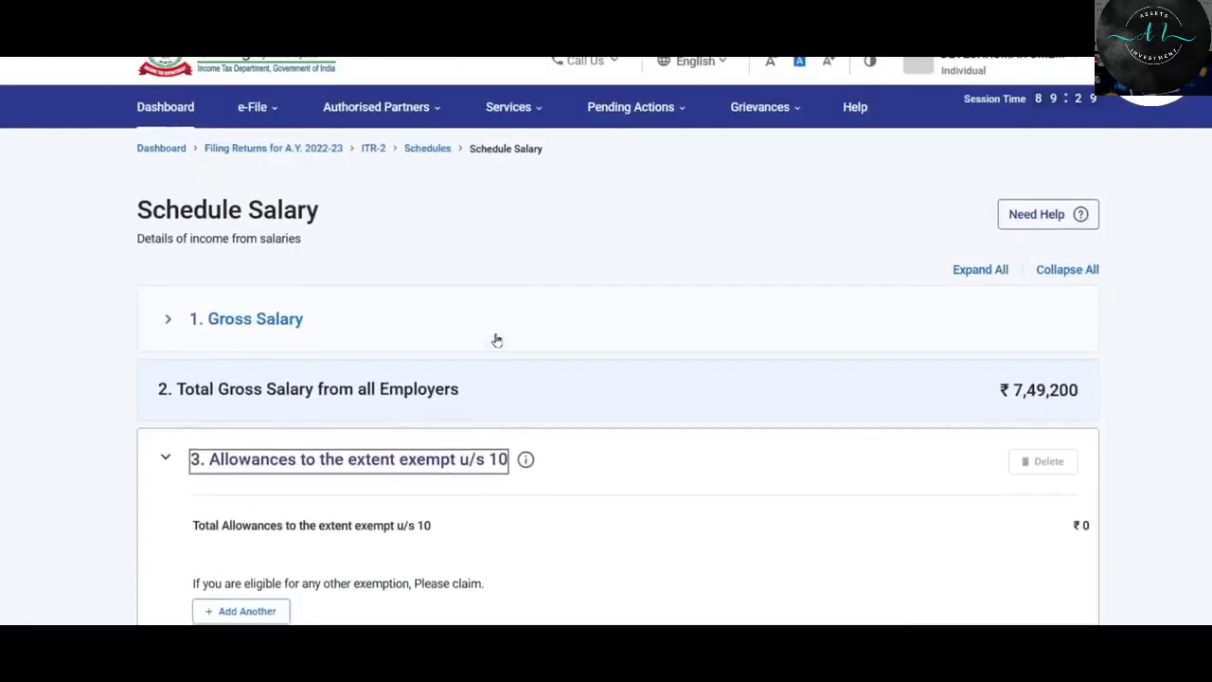
pyautogui.scroll(-2, 499, 339)
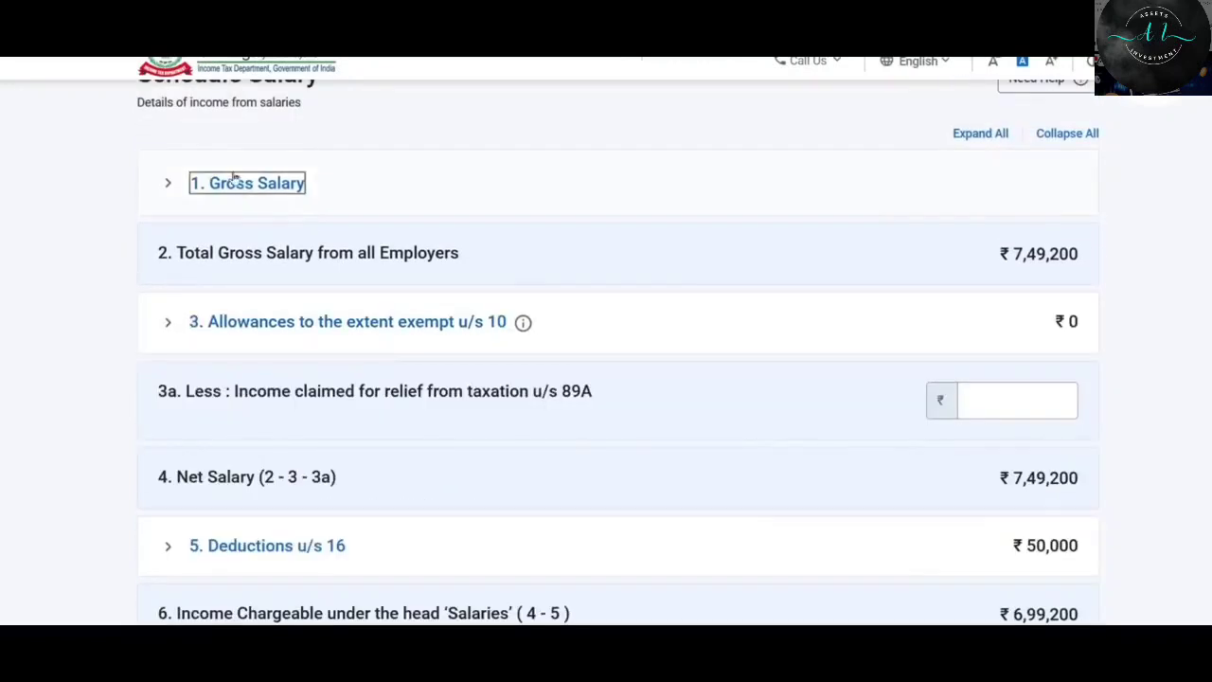
pyautogui.click(248, 186)
pyautogui.scroll(-3, 540, 251)
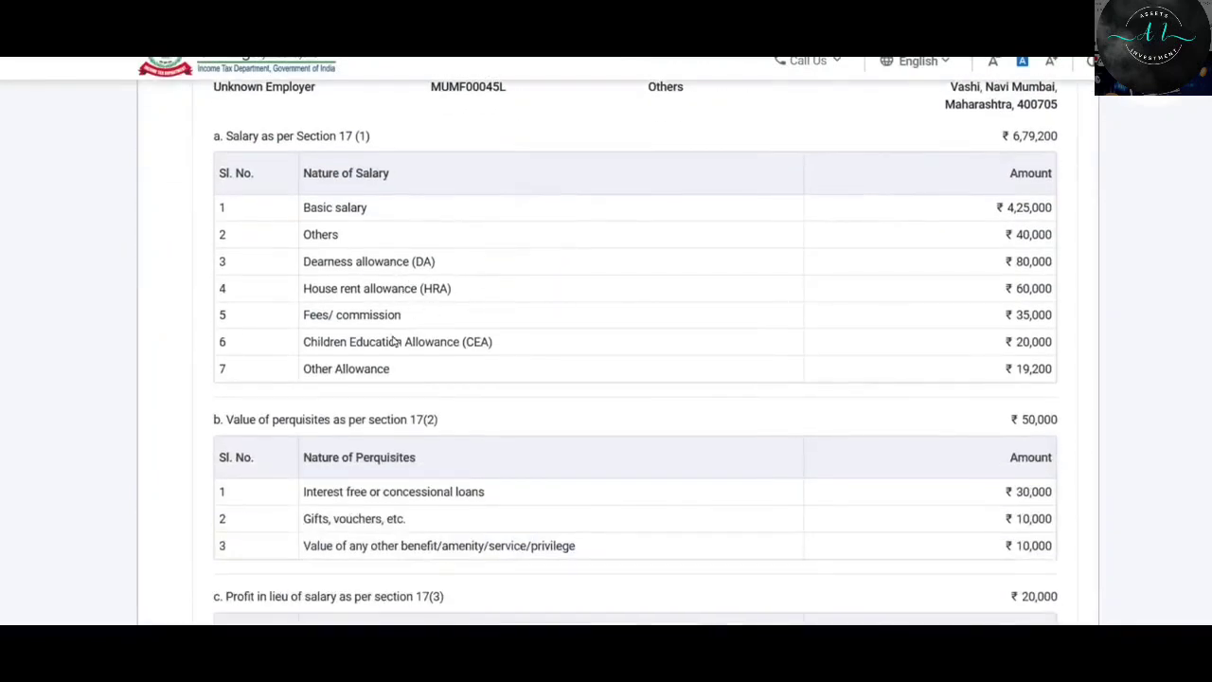
pyautogui.scroll(2, 394, 342)
pyautogui.scroll(1, 394, 342)
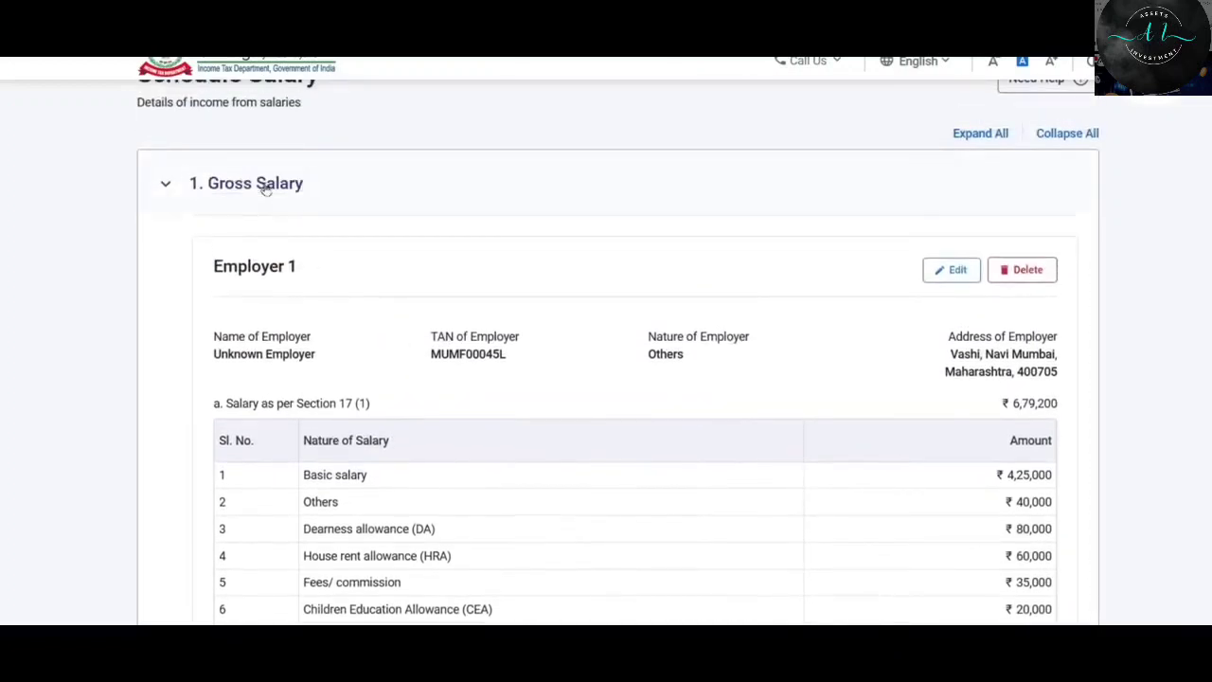
pyautogui.click(258, 184)
pyautogui.scroll(-1, 468, 215)
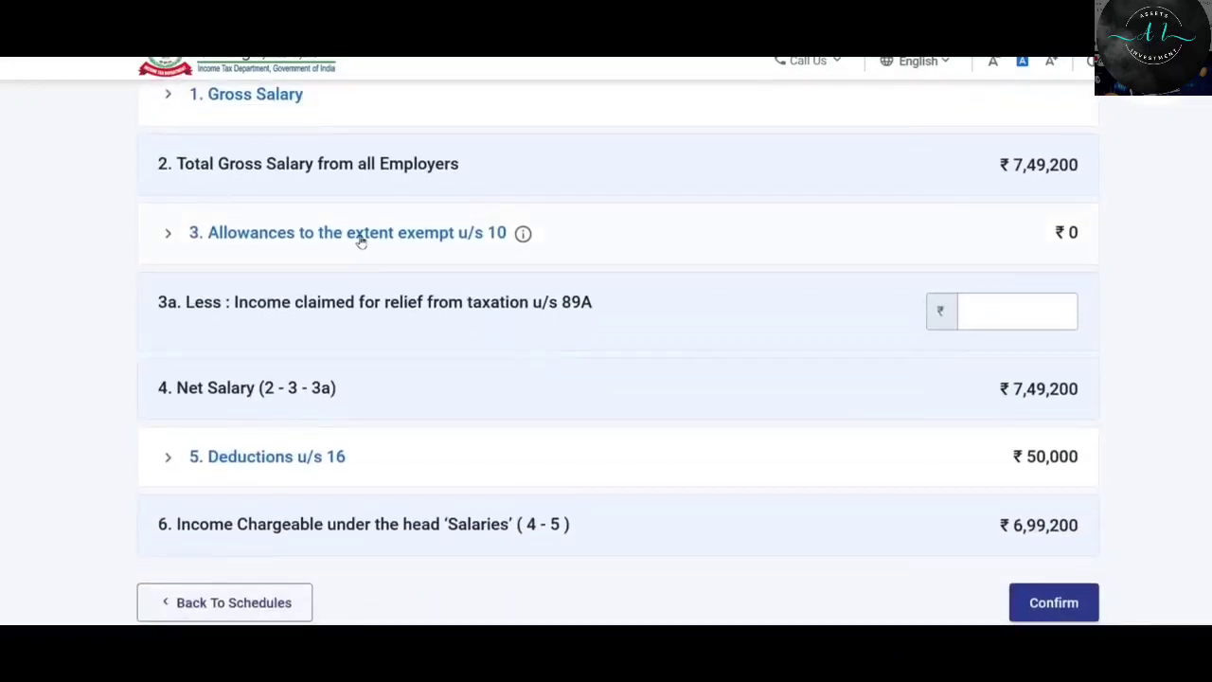
pyautogui.click(360, 235)
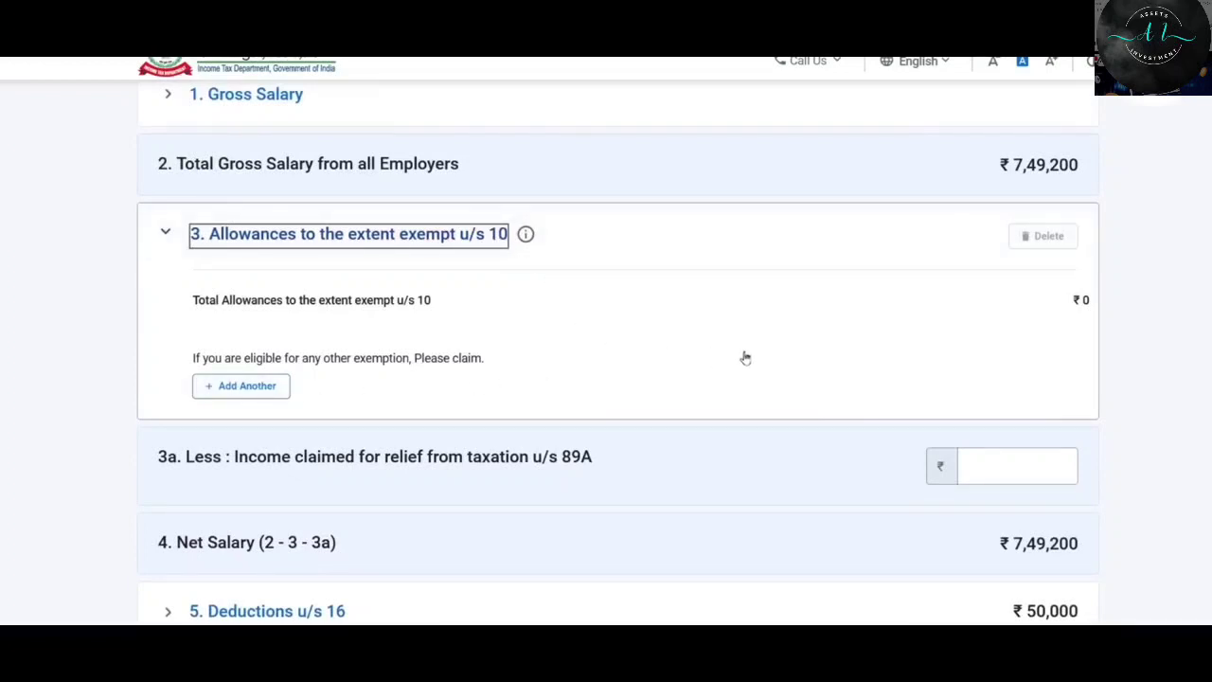
# Look up the HRA exemption 32,000 and Child Education Allowance 2,400 in the Form 16 sheet.
pyautogui.hotkey('alt', 'Tab')
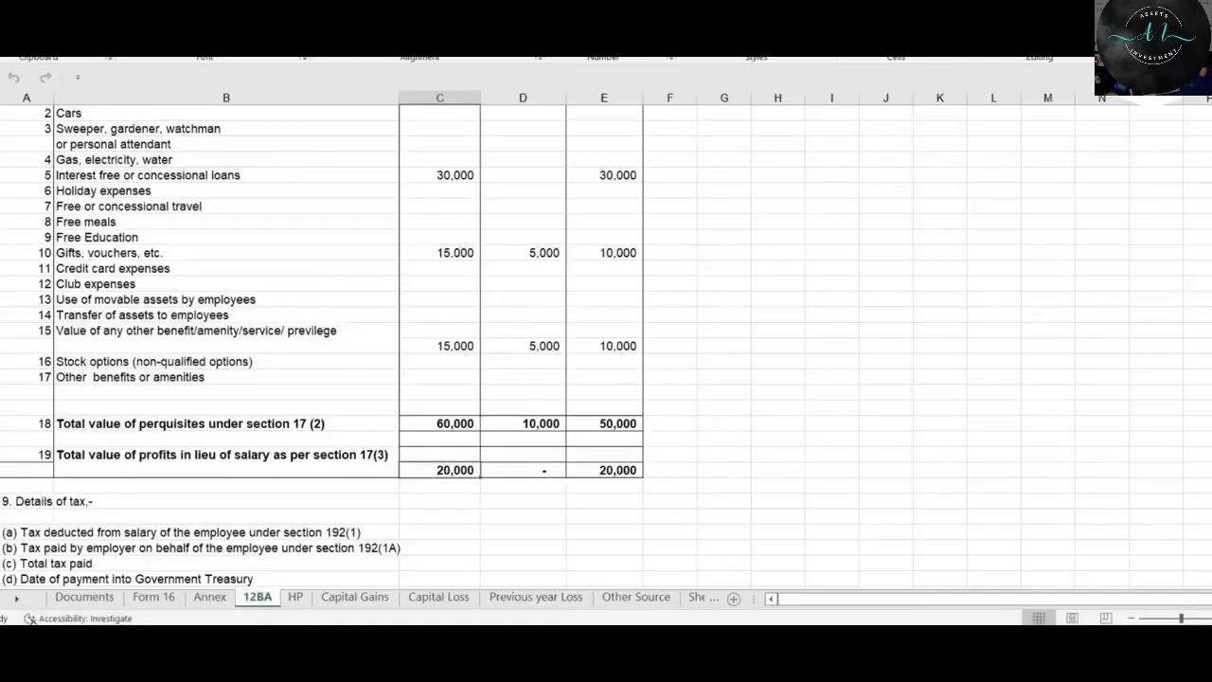
pyautogui.click(153, 597)
pyautogui.scroll(-1, 541, 335)
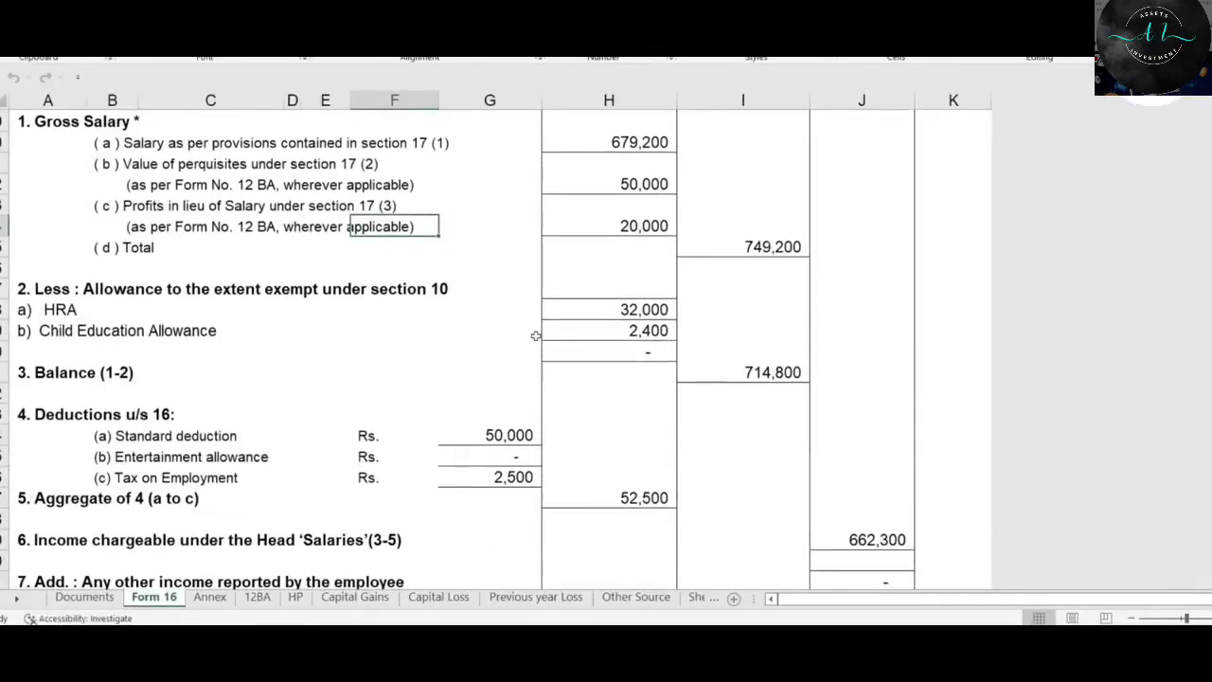
pyautogui.click(642, 310)
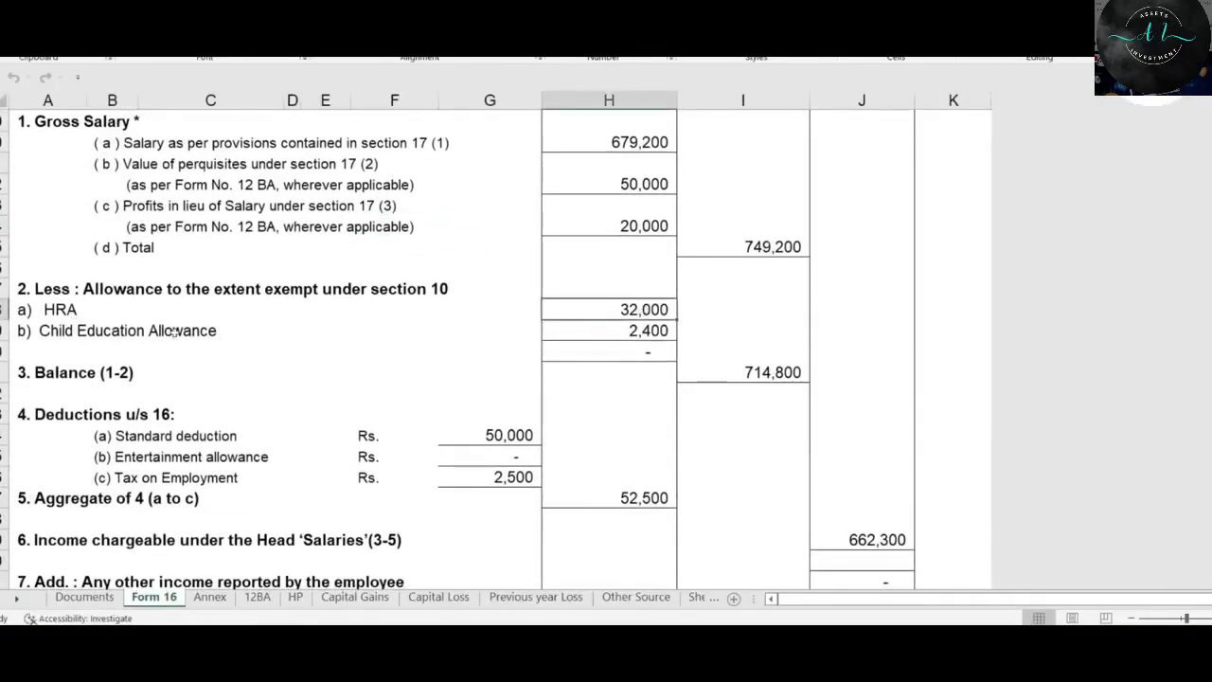
pyautogui.click(638, 331)
pyautogui.hotkey('alt', 'Tab')
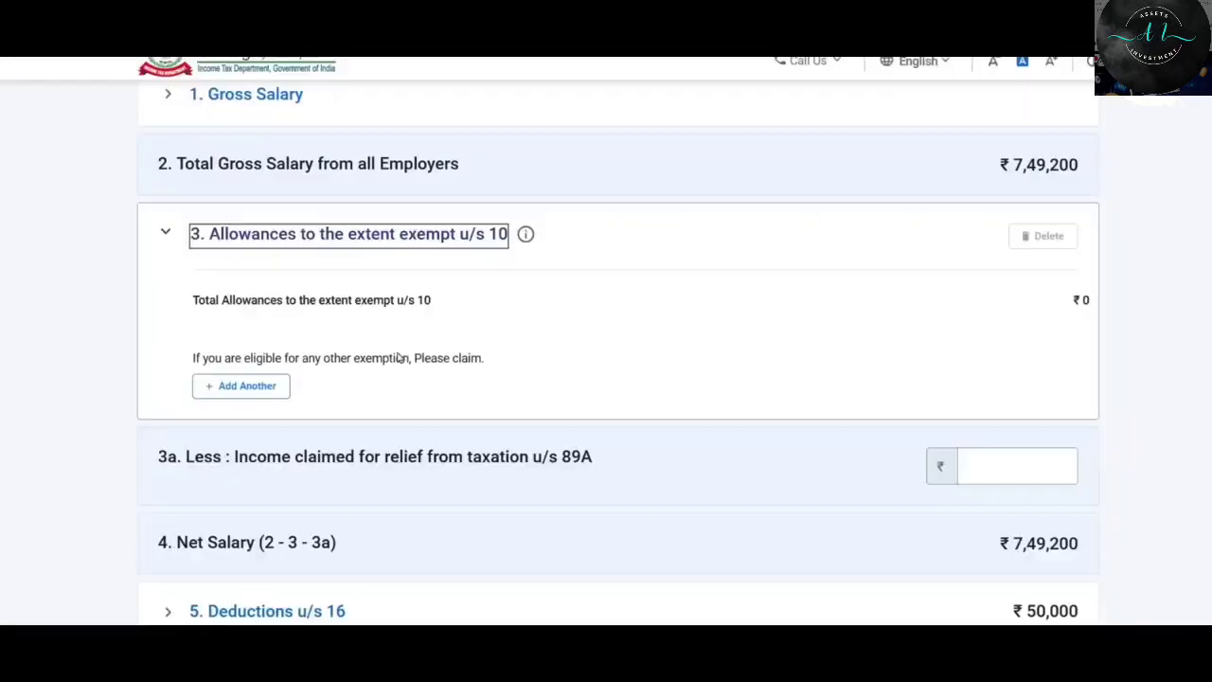
# Add a Sec 10(13A) House Rent Allowance exemption of 32,000 and expand section 3 to review it.
pyautogui.click(250, 386)
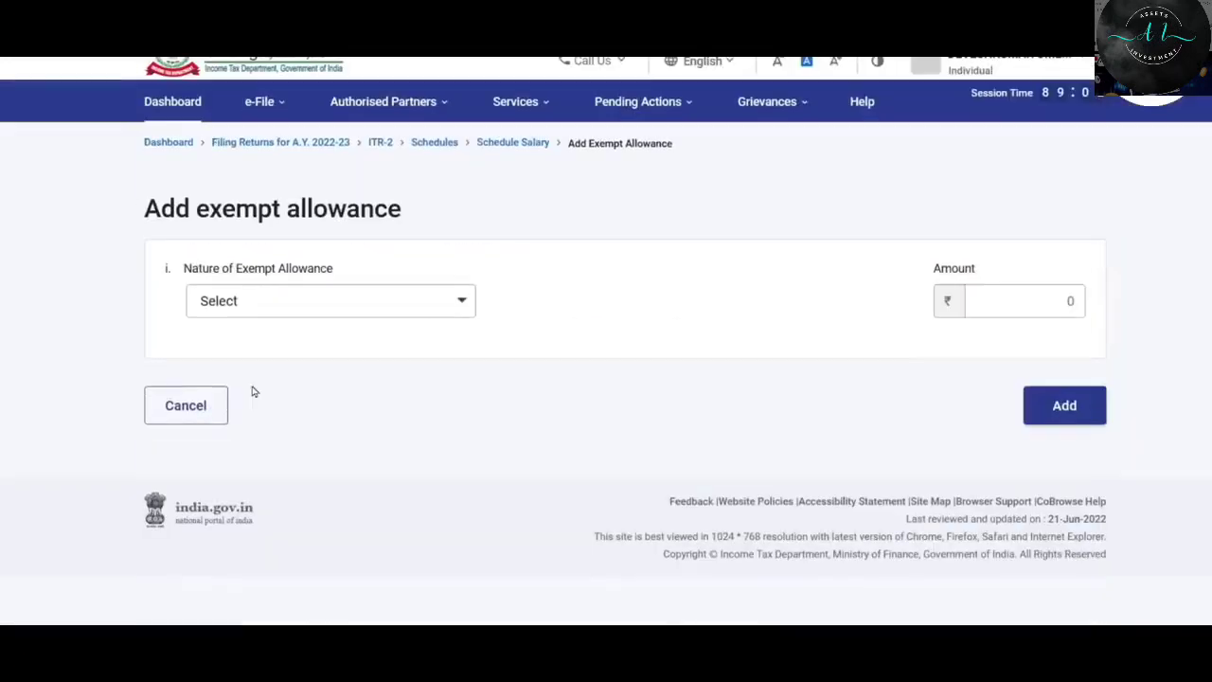
pyautogui.click(299, 316)
pyautogui.scroll(-6, 344, 422)
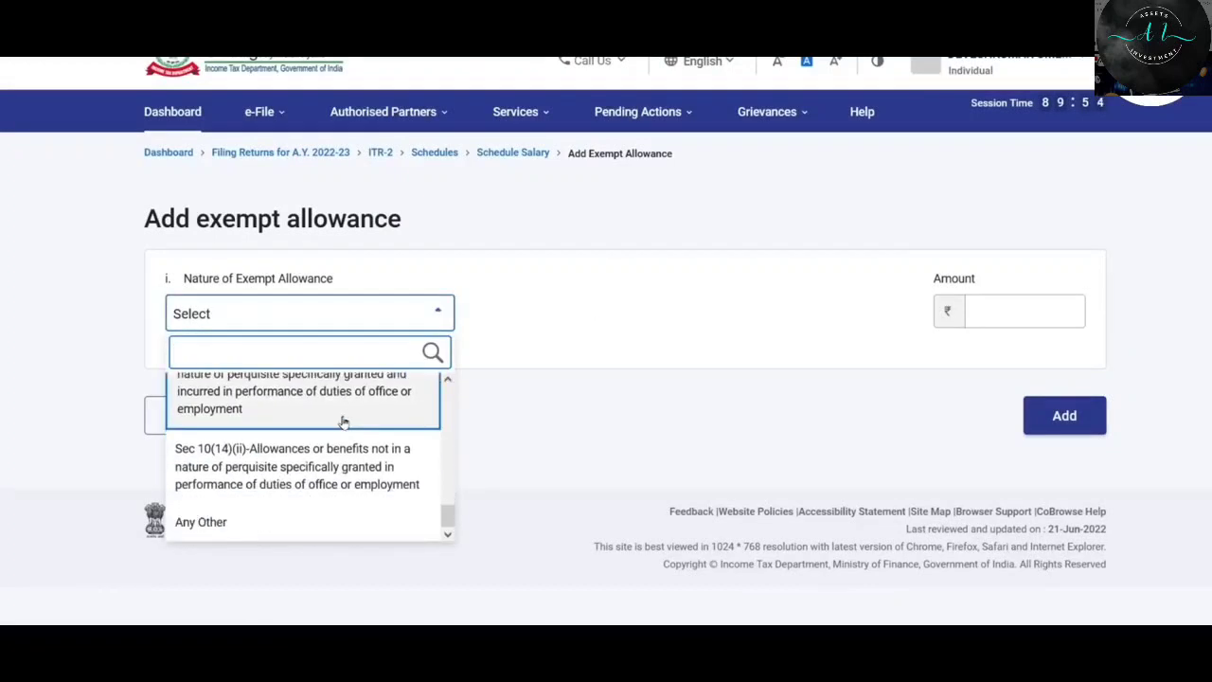
pyautogui.scroll(3, 345, 425)
pyautogui.click(341, 490)
pyautogui.click(1020, 310)
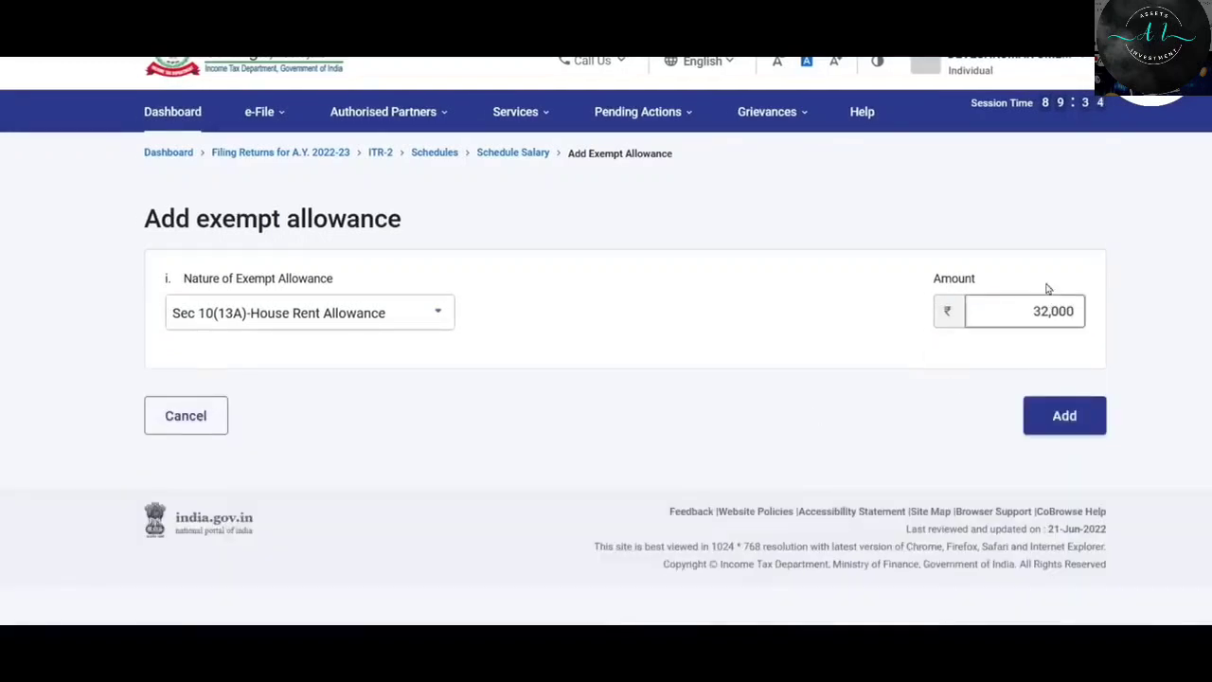
pyautogui.click(1066, 418)
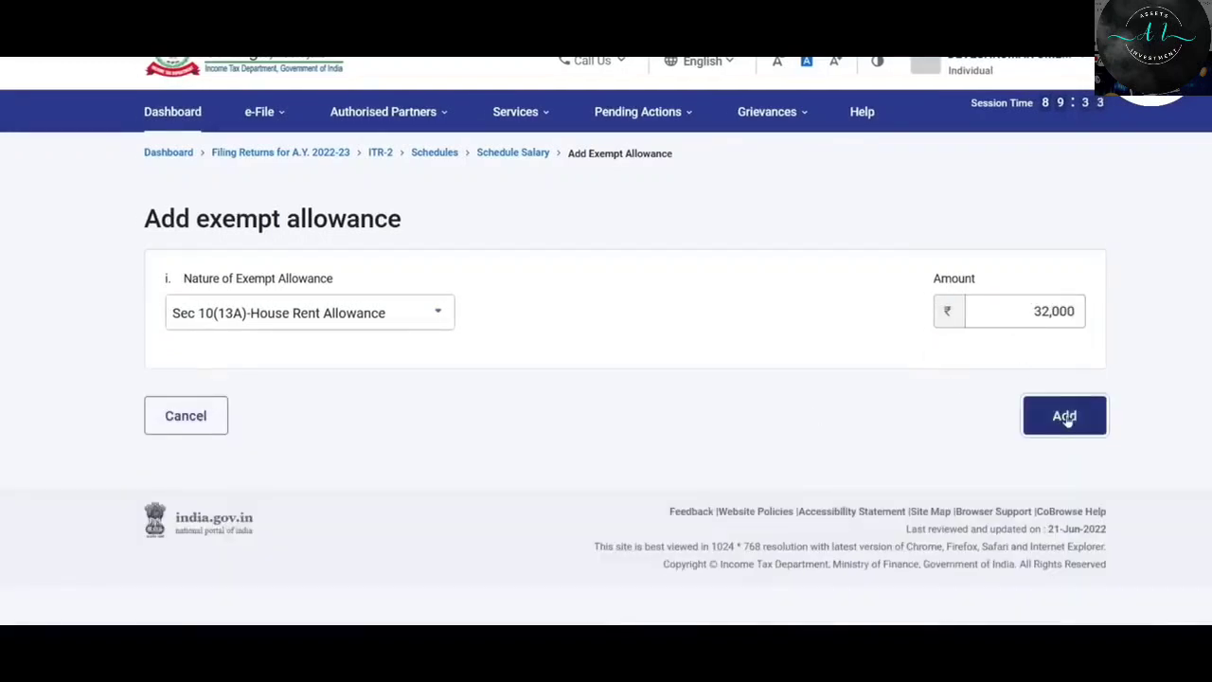
pyautogui.scroll(-5, 575, 354)
pyautogui.scroll(-6, 579, 352)
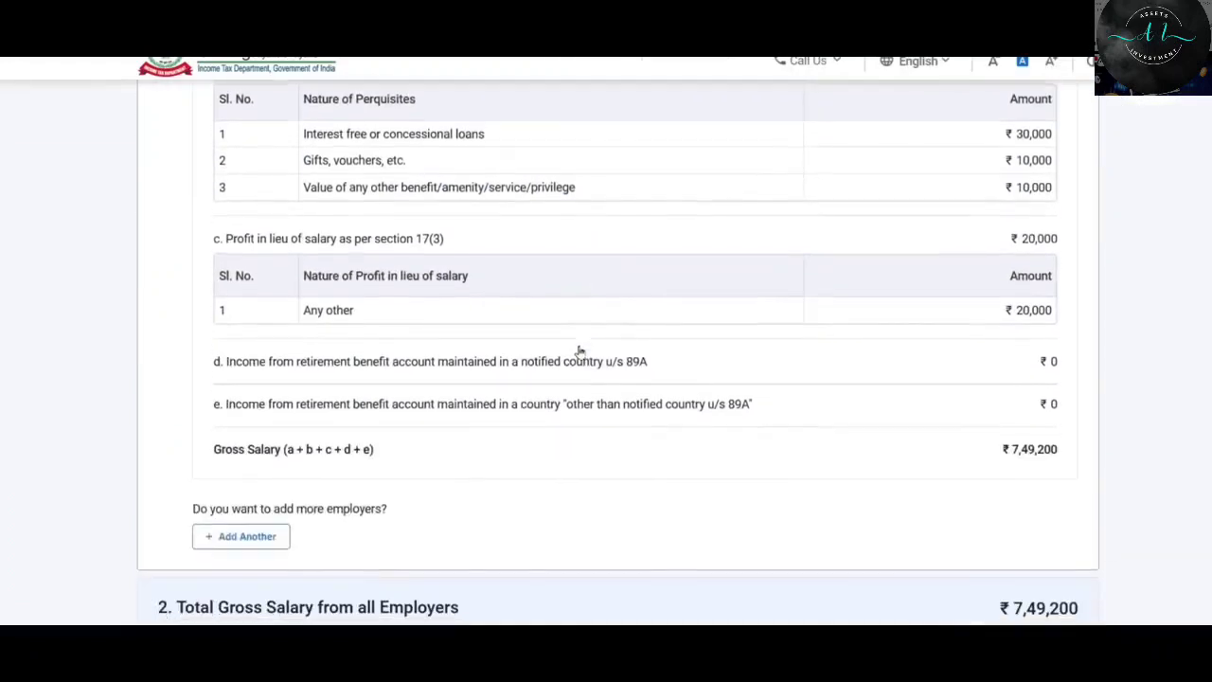
pyautogui.click(277, 251)
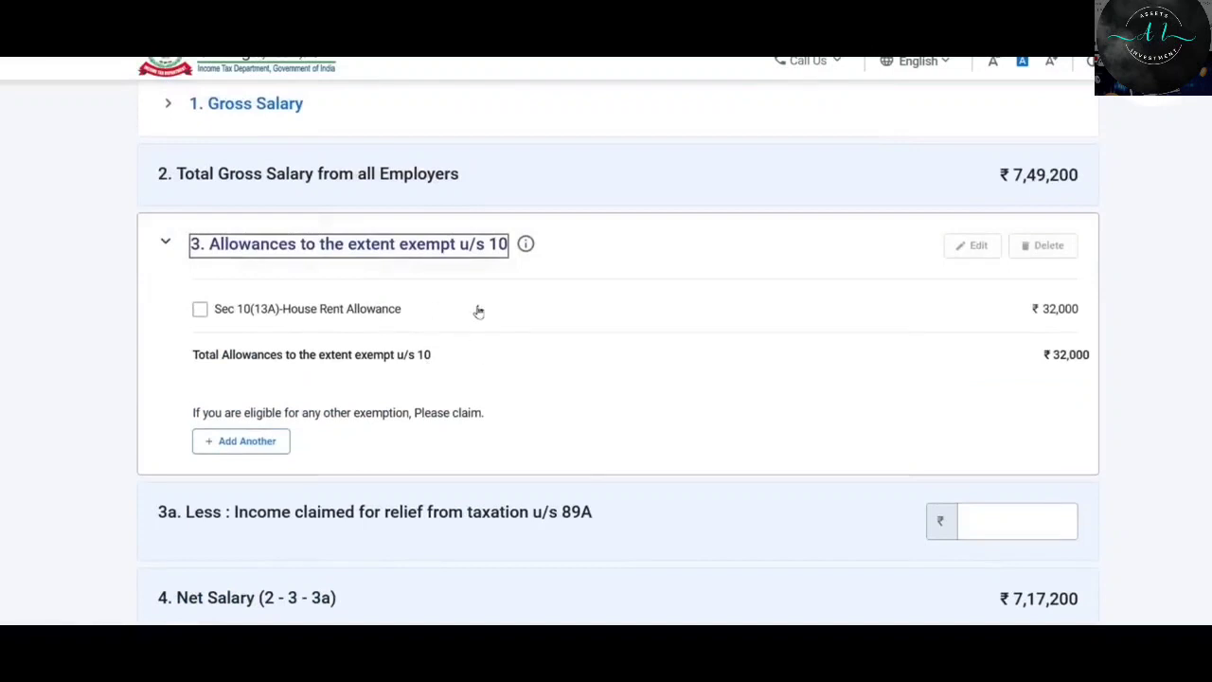
# Add a Sec 10(14)(ii) allowance exemption of 2,400.
pyautogui.click(242, 443)
pyautogui.click(315, 313)
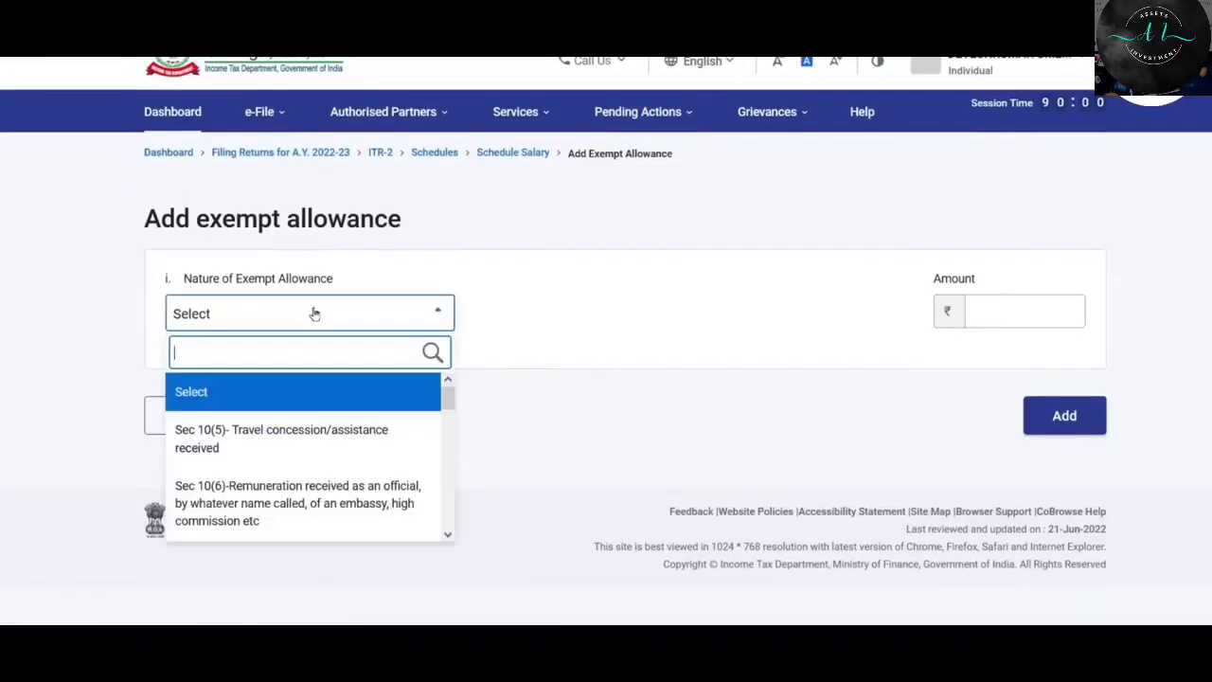
pyautogui.moveTo(447, 398); pyautogui.dragTo(449, 509)
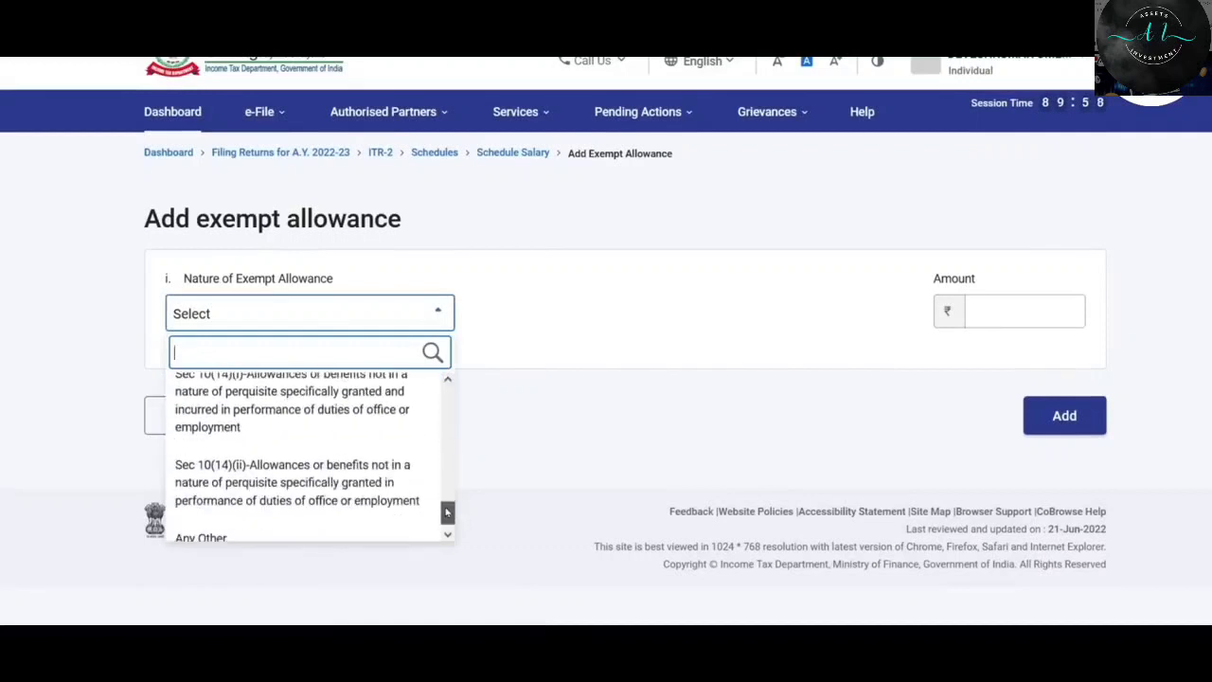
pyautogui.click(398, 468)
pyautogui.click(1023, 307)
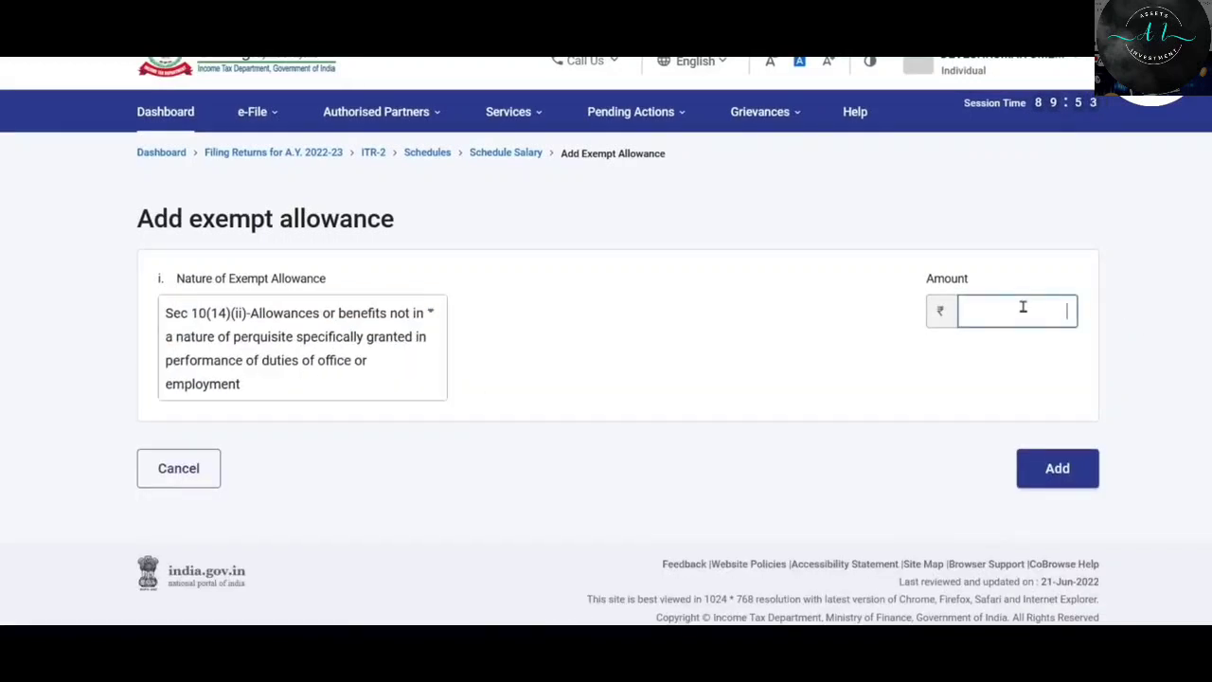
pyautogui.write('2400')
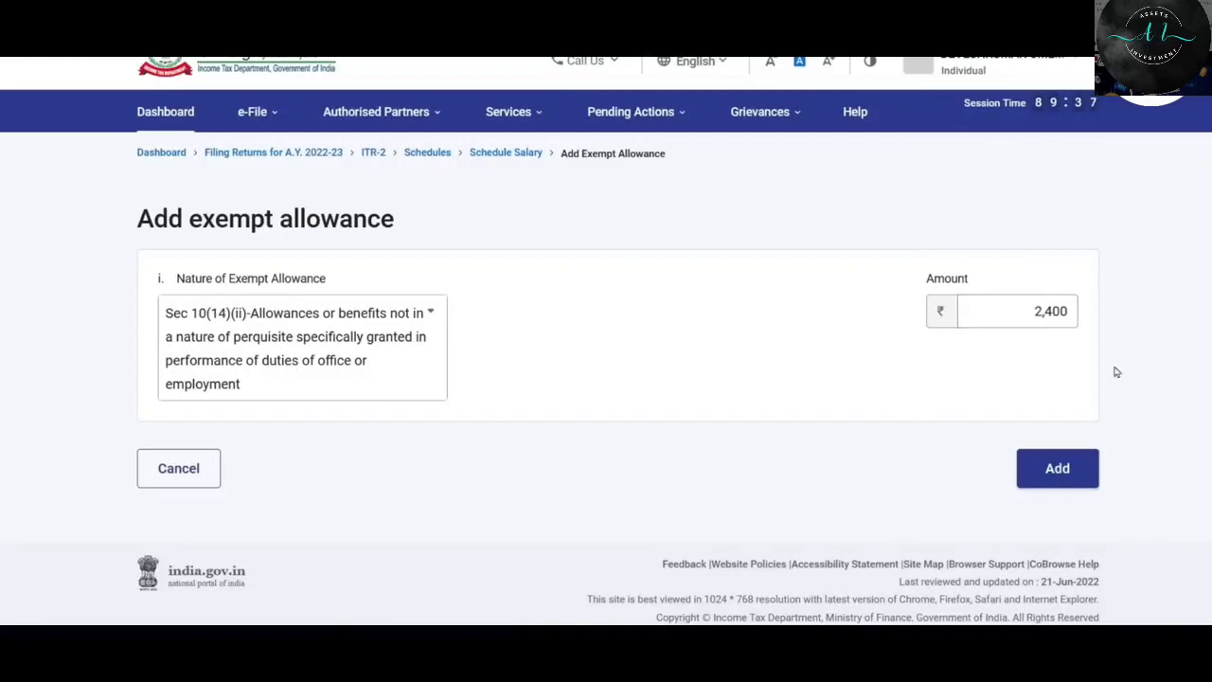
pyautogui.click(1058, 469)
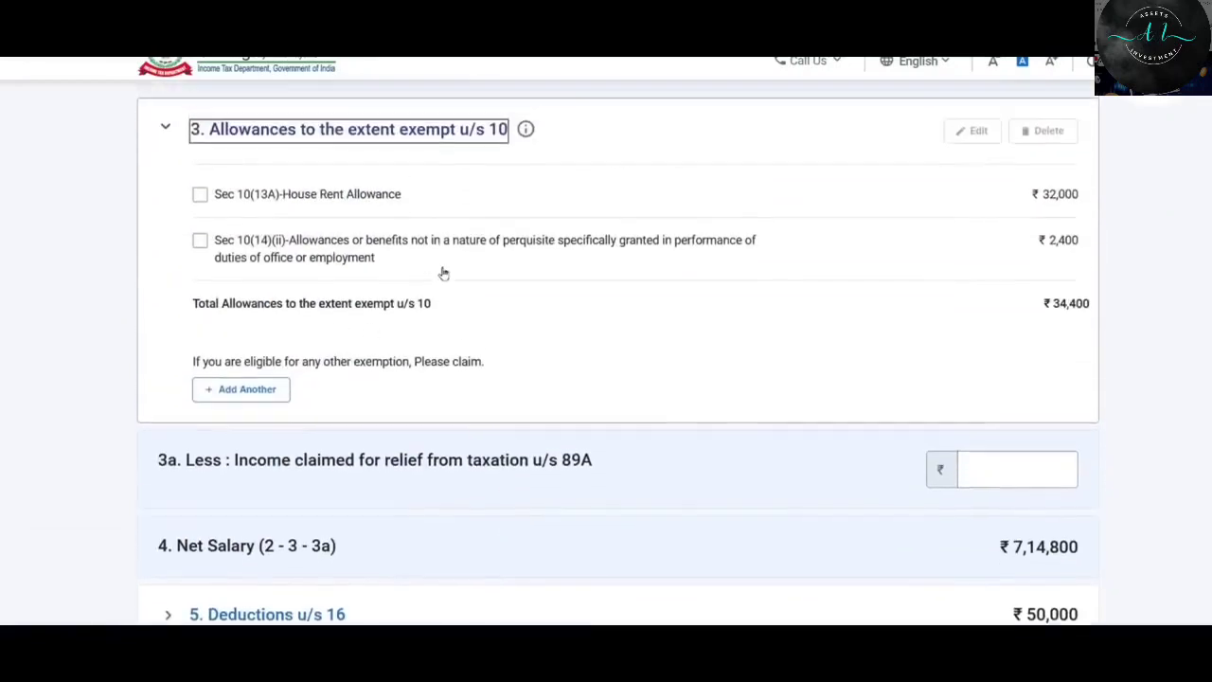
pyautogui.click(262, 444)
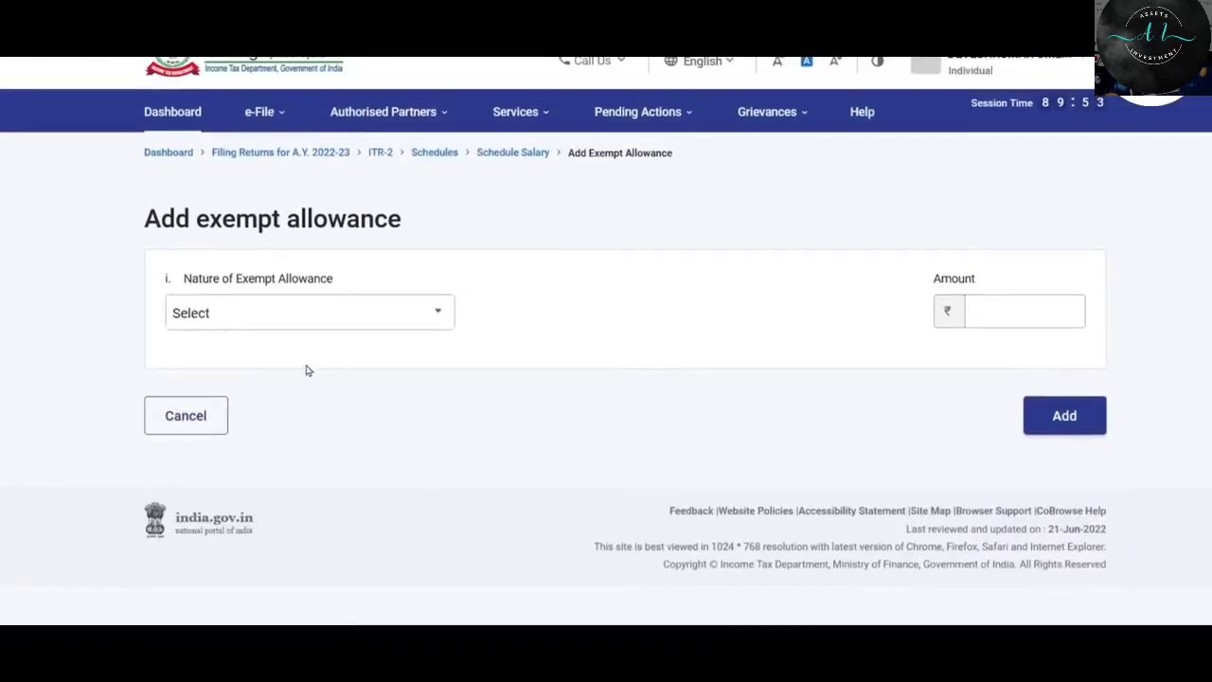
pyautogui.click(402, 316)
pyautogui.moveTo(450, 403); pyautogui.dragTo(449, 475)
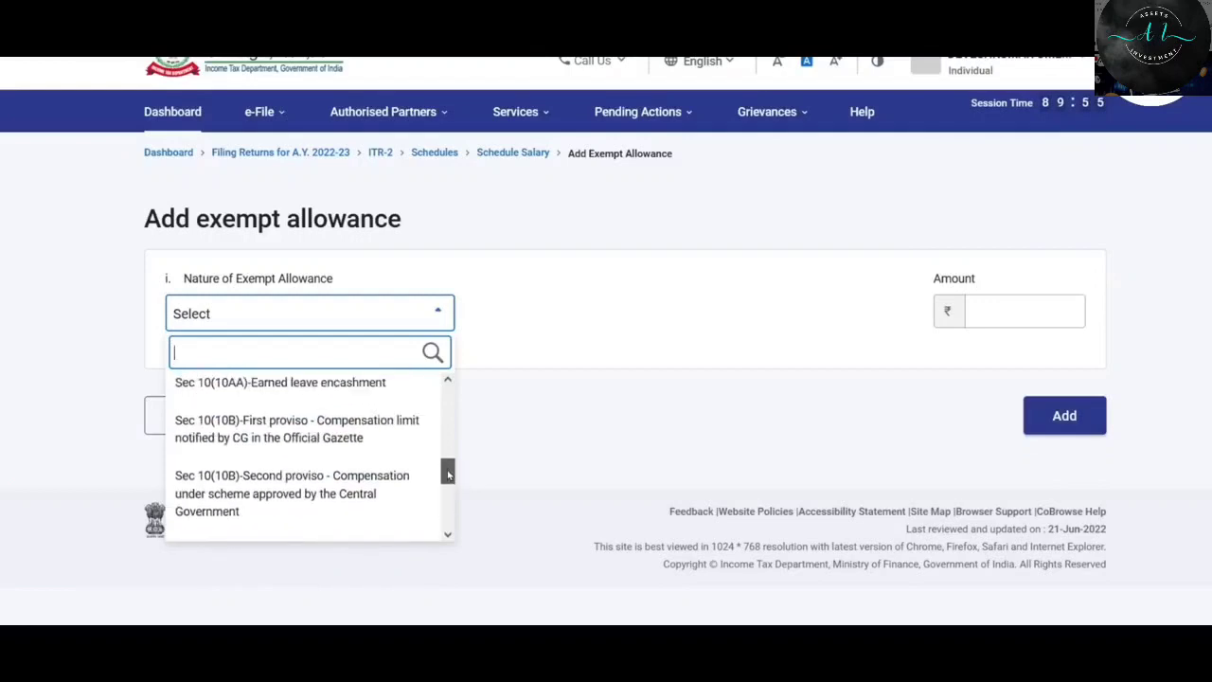
pyautogui.click(468, 475)
pyautogui.click(198, 418)
pyautogui.scroll(-8, 547, 406)
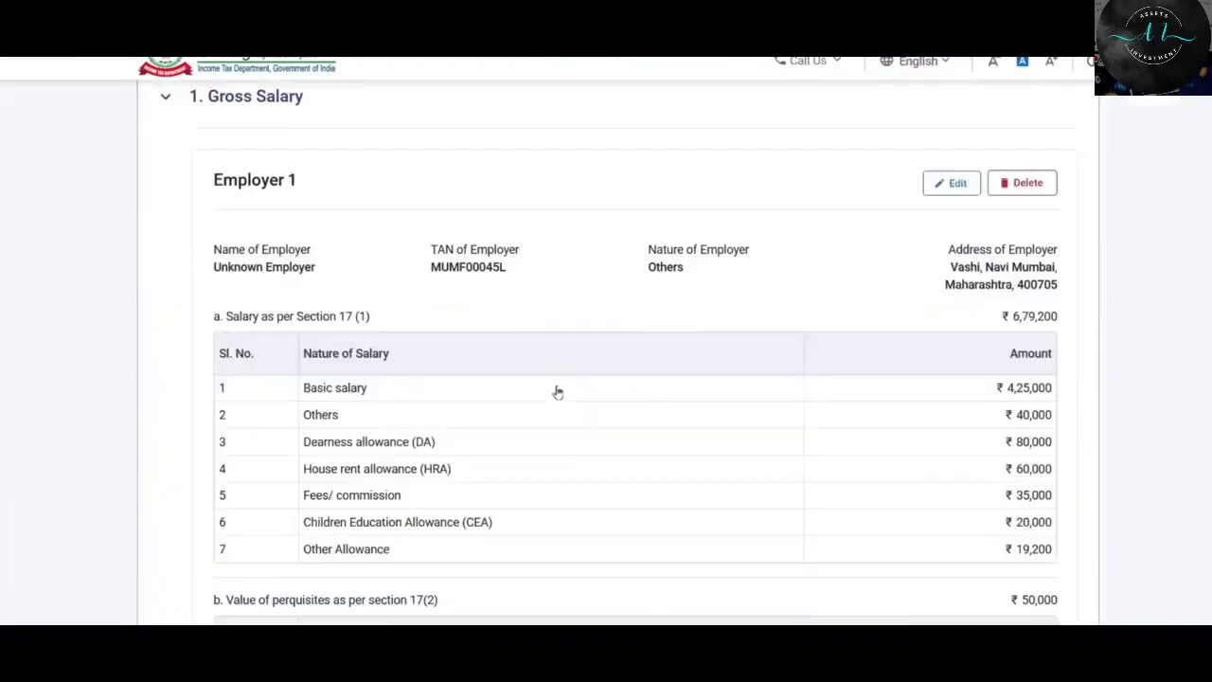
pyautogui.scroll(-3, 566, 284)
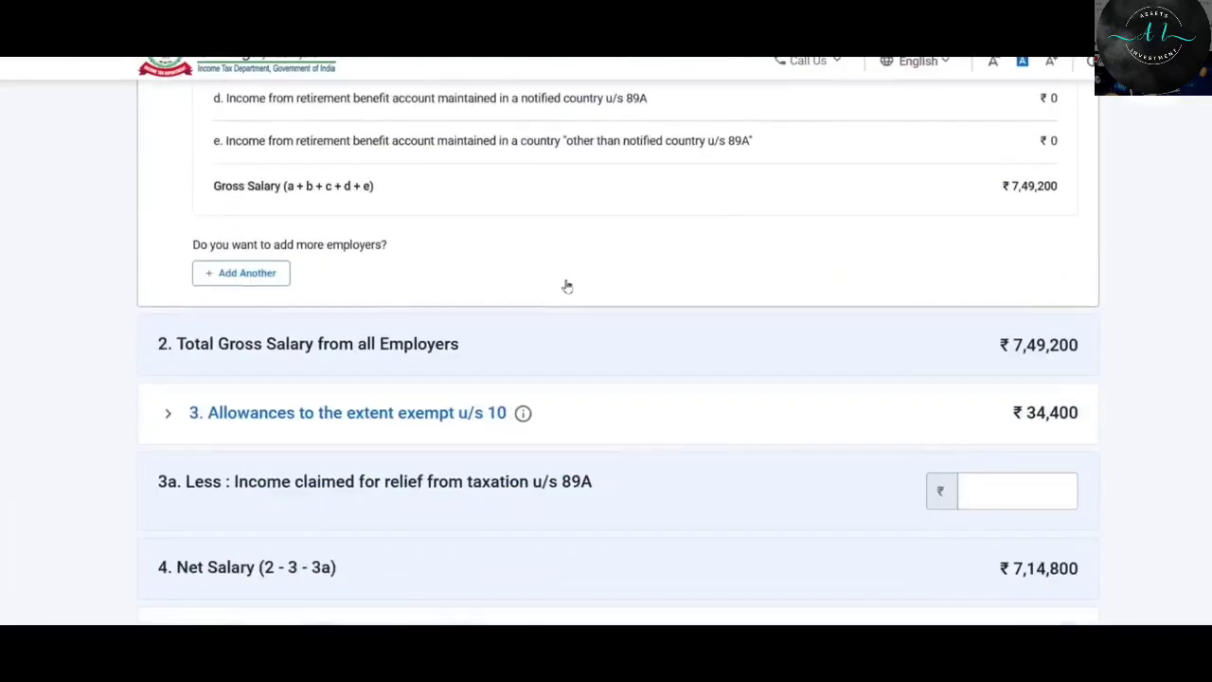
pyautogui.scroll(-2, 482, 246)
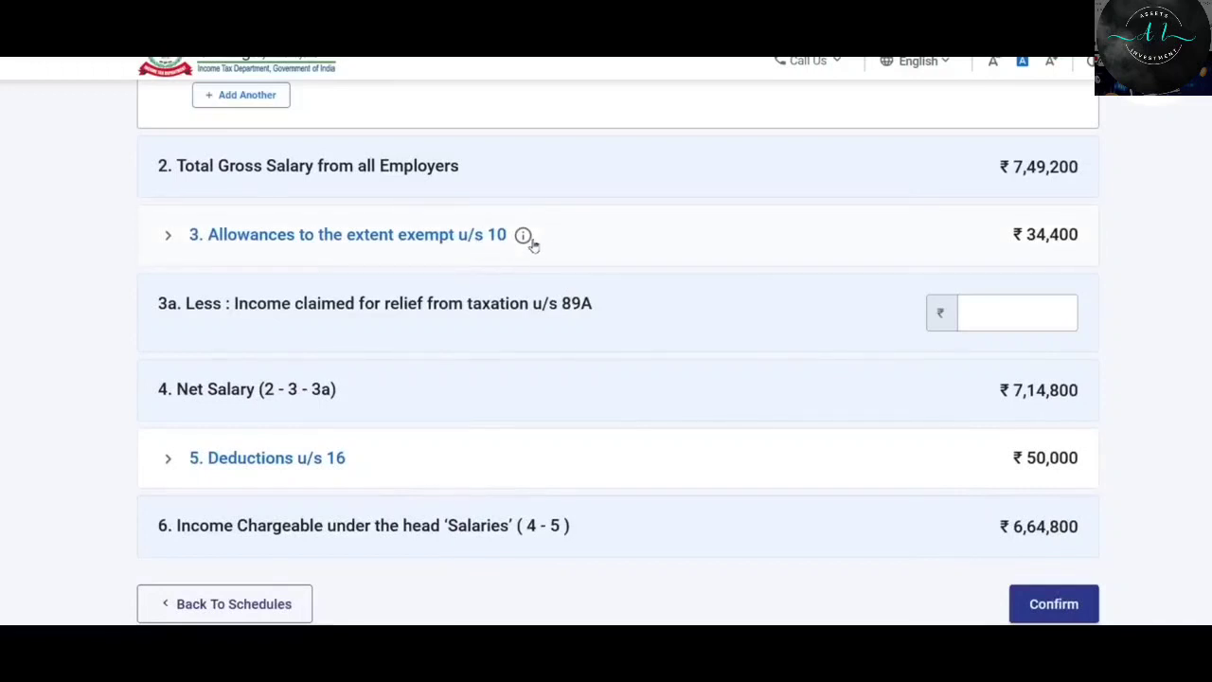
pyautogui.scroll(-1, 568, 236)
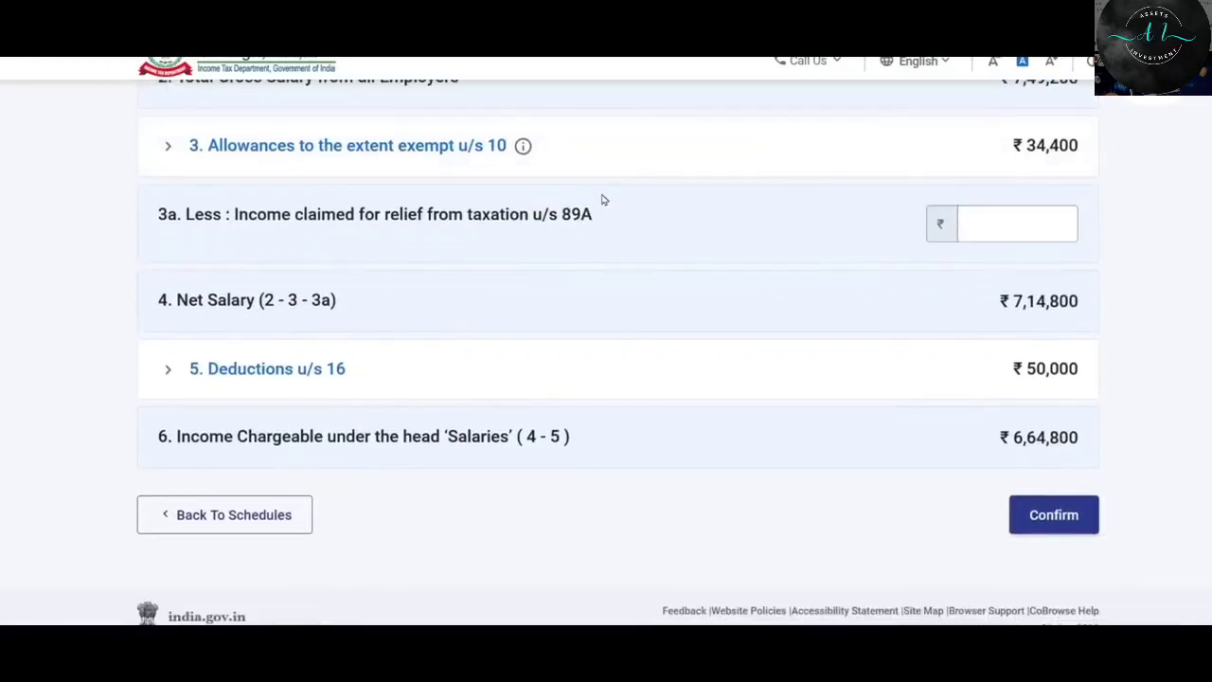
pyautogui.click(1010, 223)
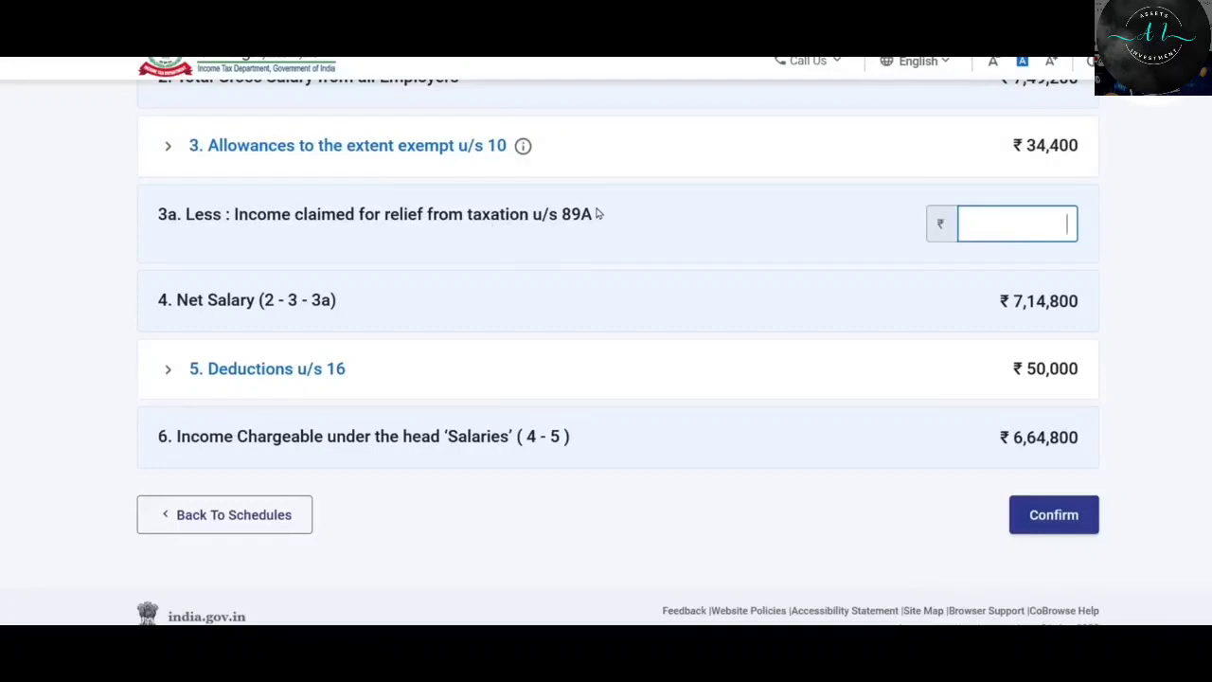
pyautogui.scroll(-1, 596, 214)
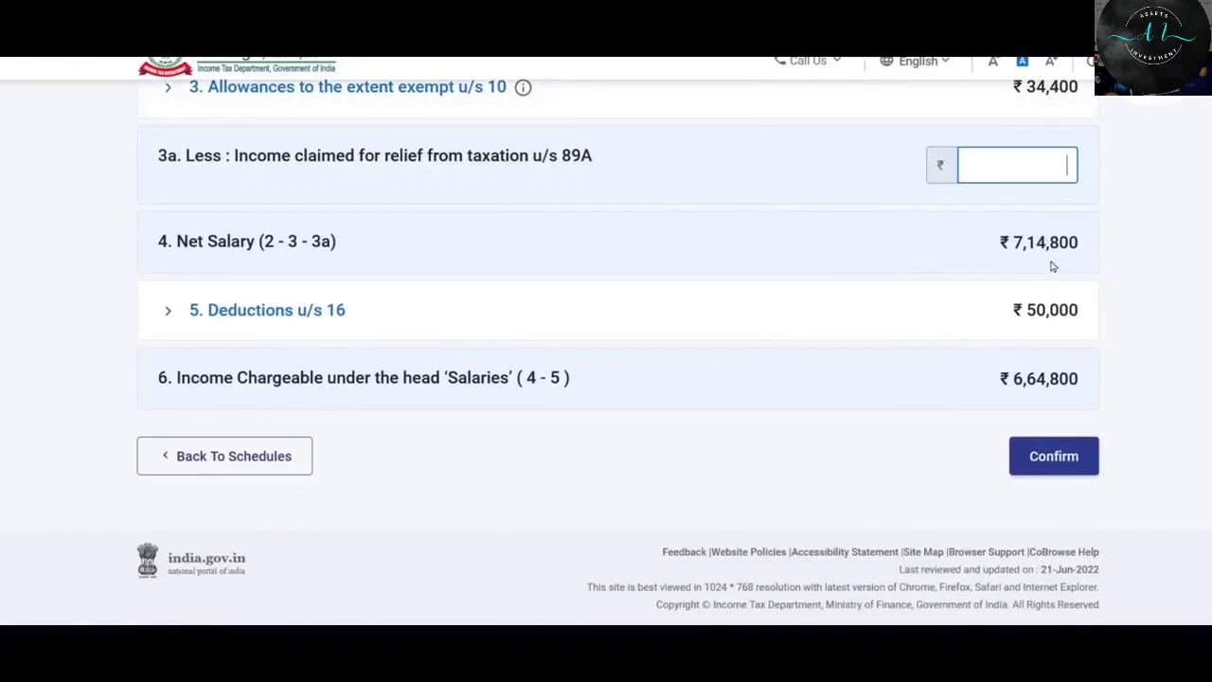
# Replace the 0 professional tax u/s 16(iii) with 2,500 and save the Section 16 deductions.
pyautogui.click(289, 314)
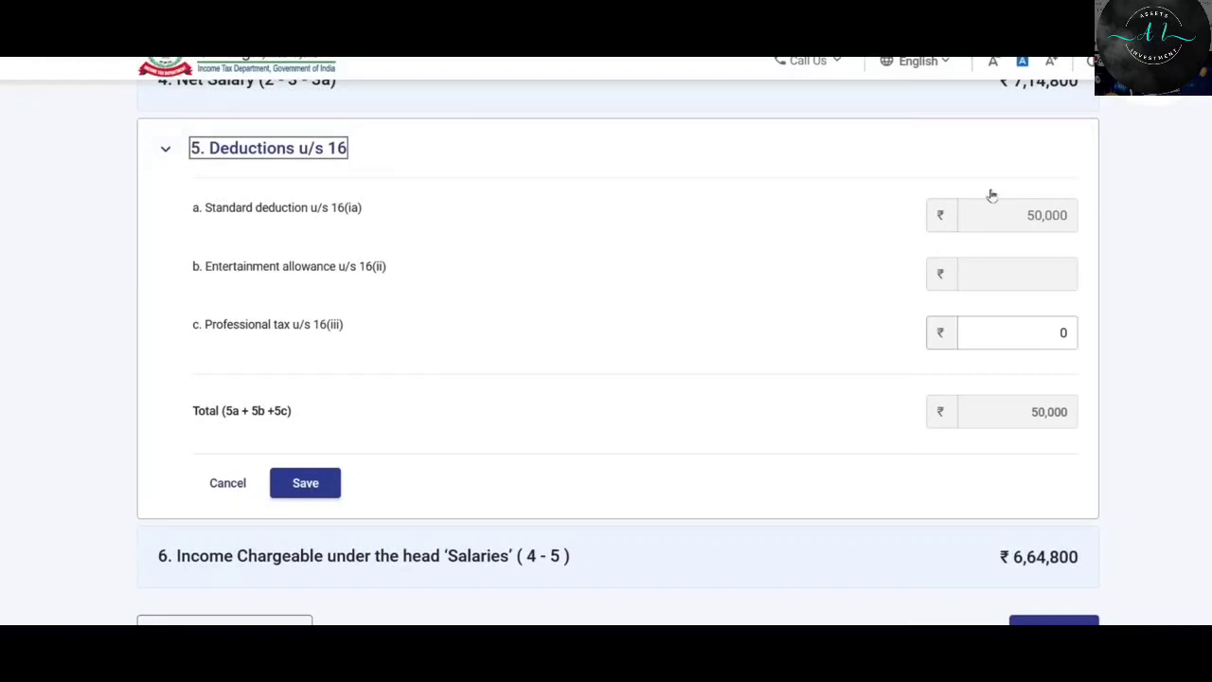
pyautogui.scroll(-1, 801, 263)
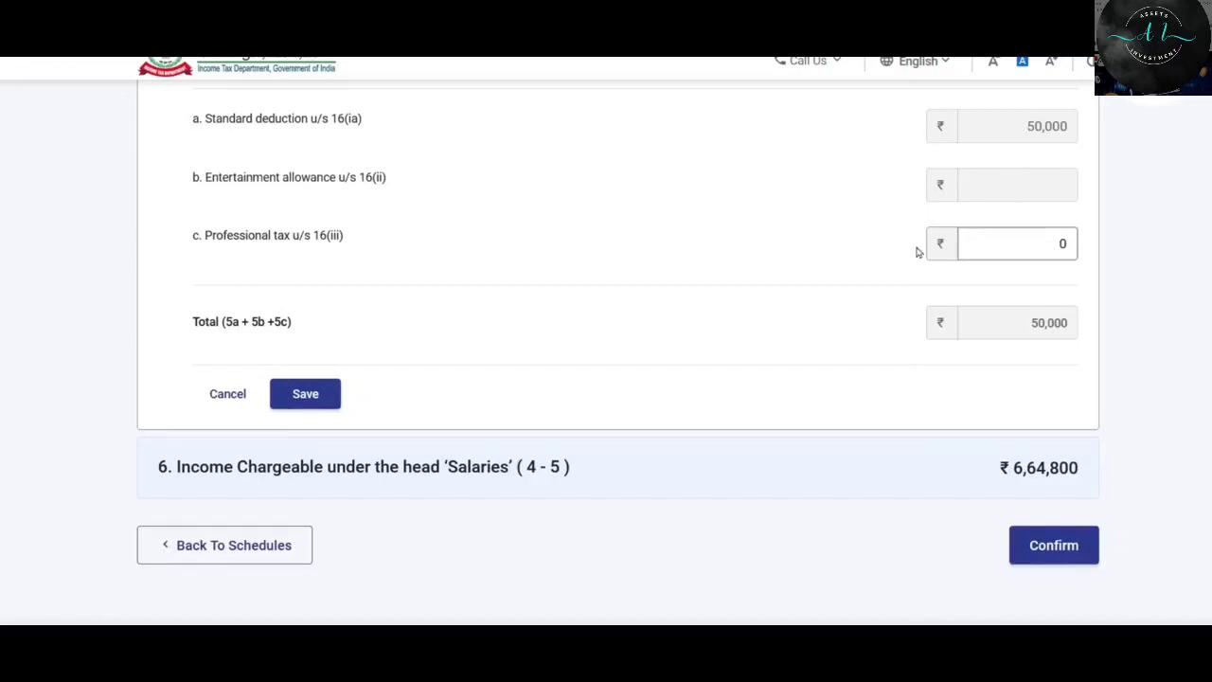
pyautogui.click(1026, 242)
pyautogui.press('BackSpace')
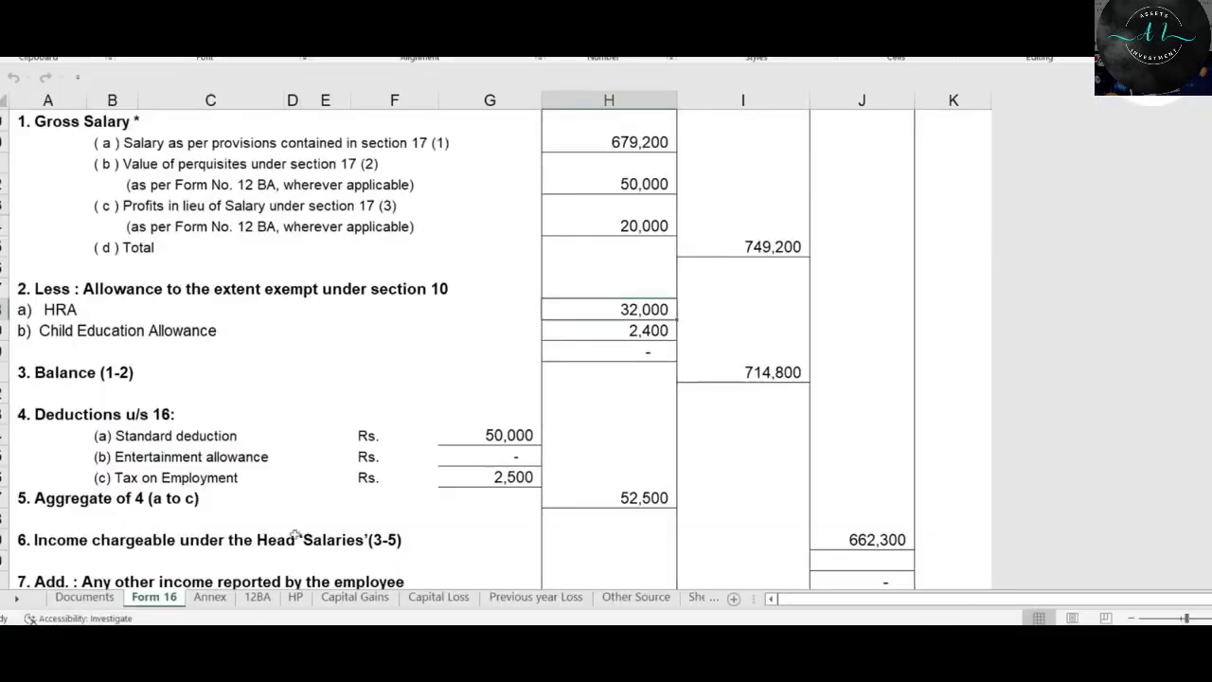
pyautogui.scroll(-1, 296, 535)
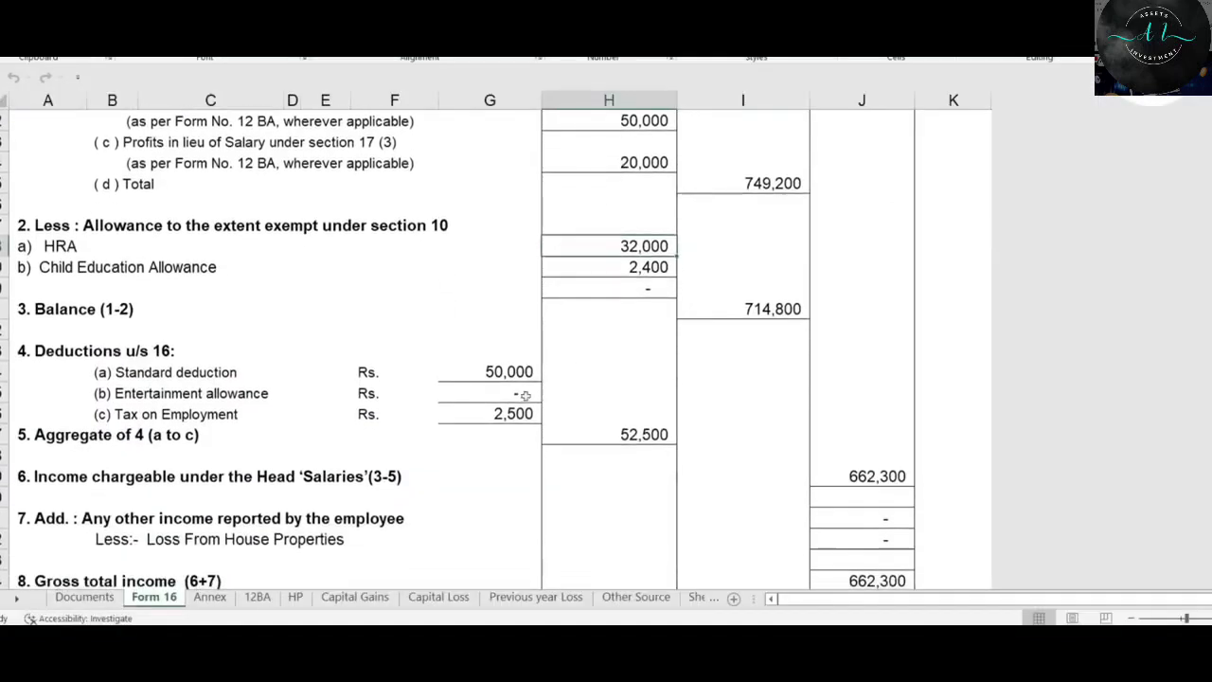
pyautogui.click(511, 422)
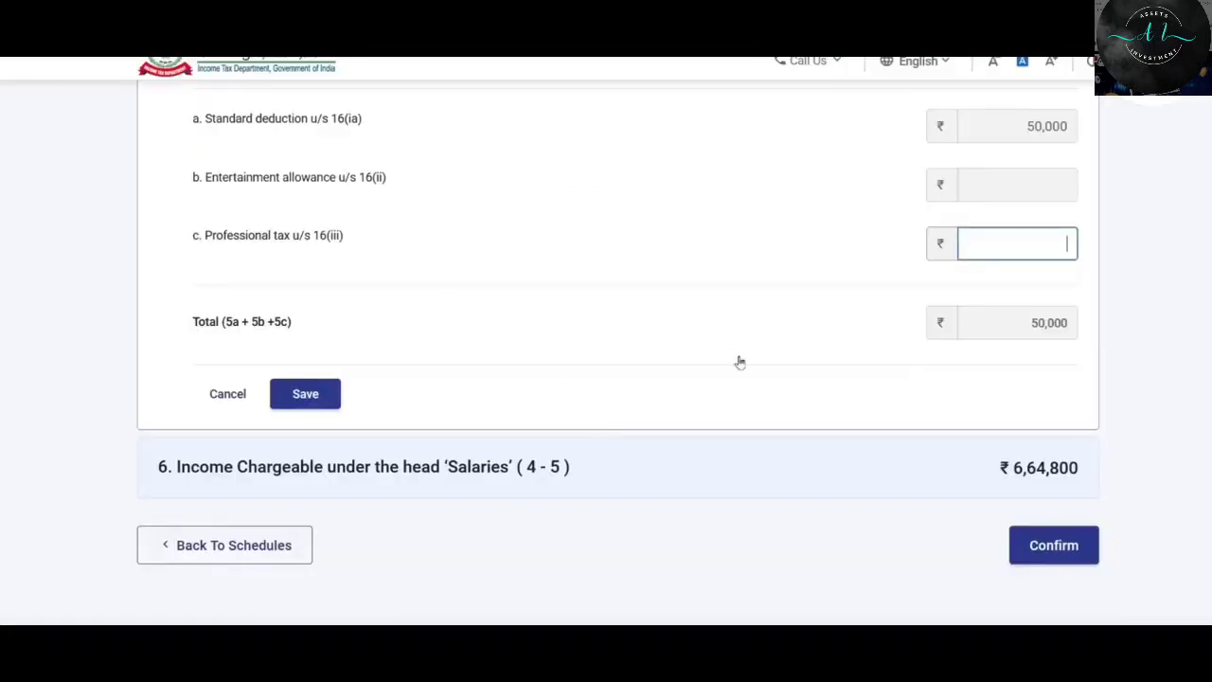
pyautogui.write('2500')
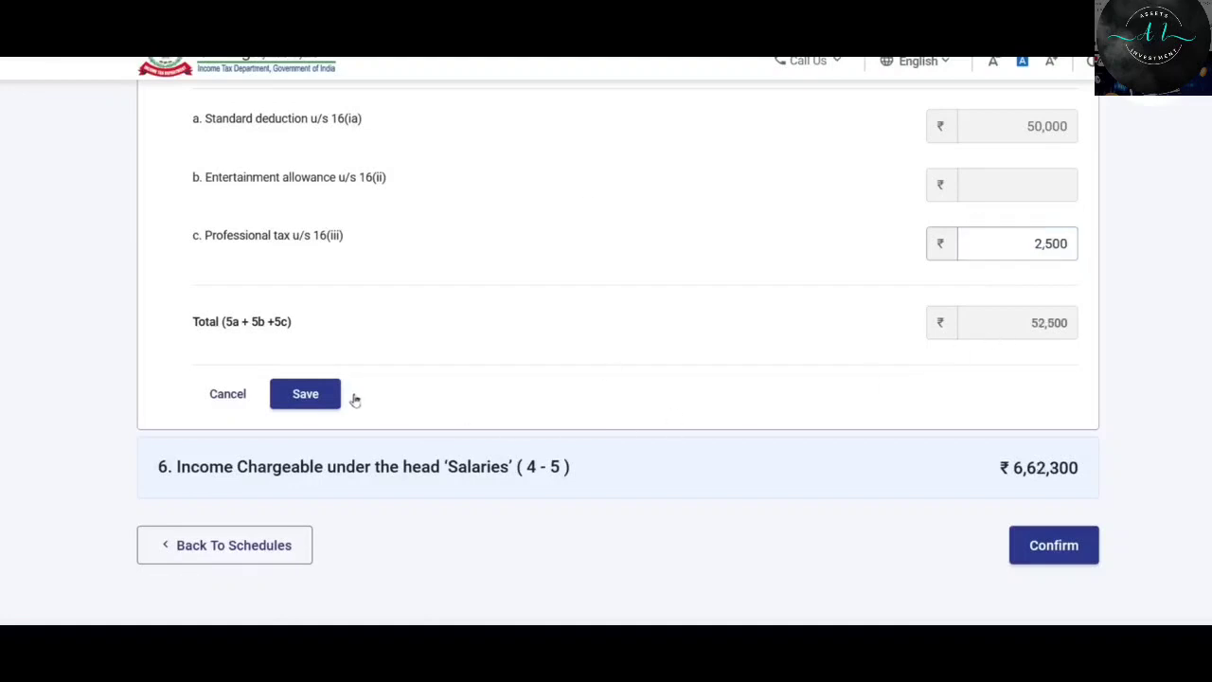
pyautogui.click(308, 395)
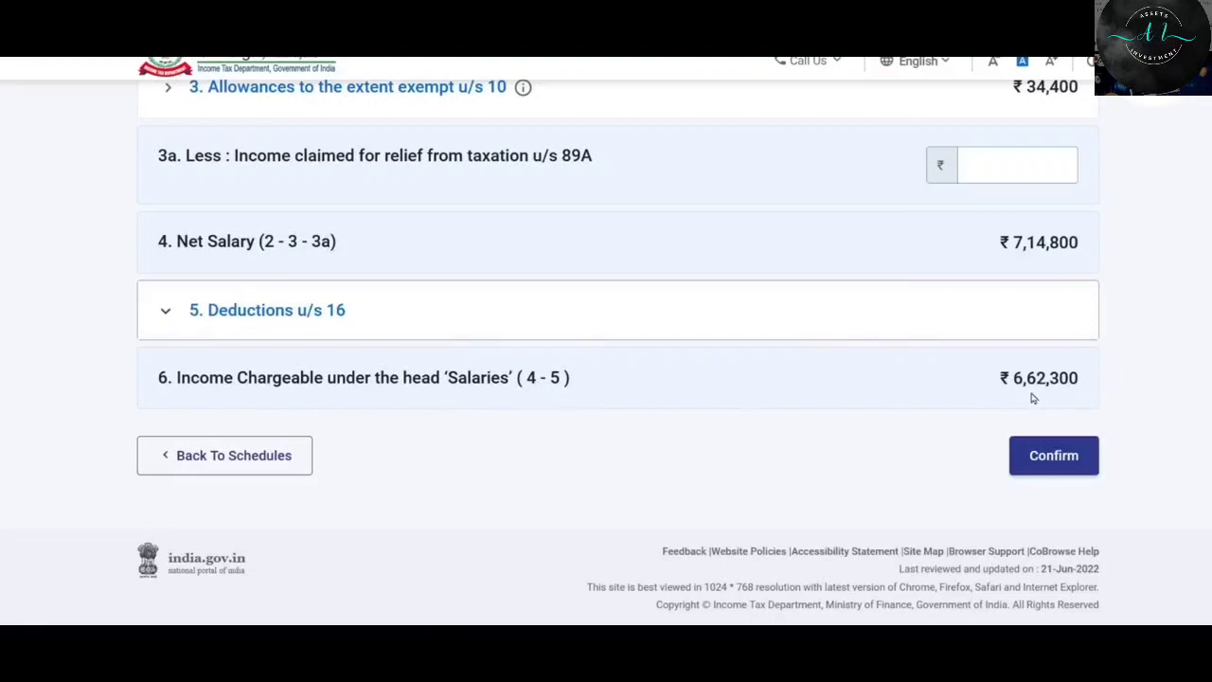
# Verify the 6,62,300 salary income against the Form 16 workbook figure.
pyautogui.hotkey('alt', 'Tab')
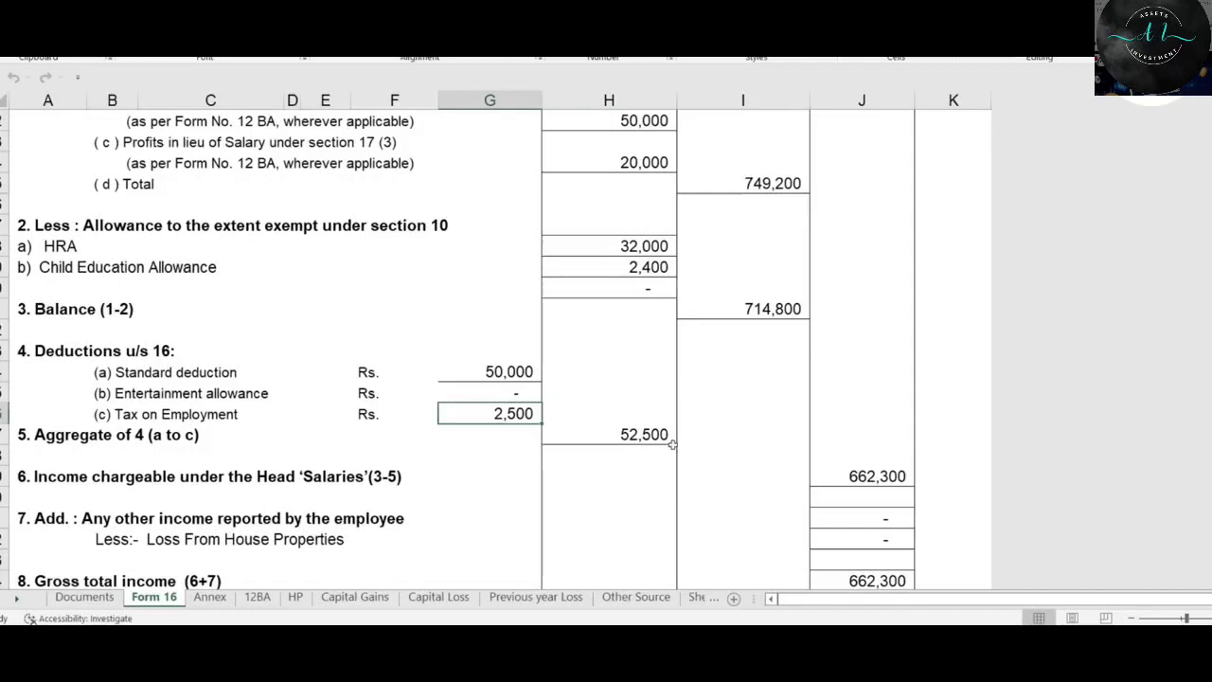
pyautogui.click(881, 475)
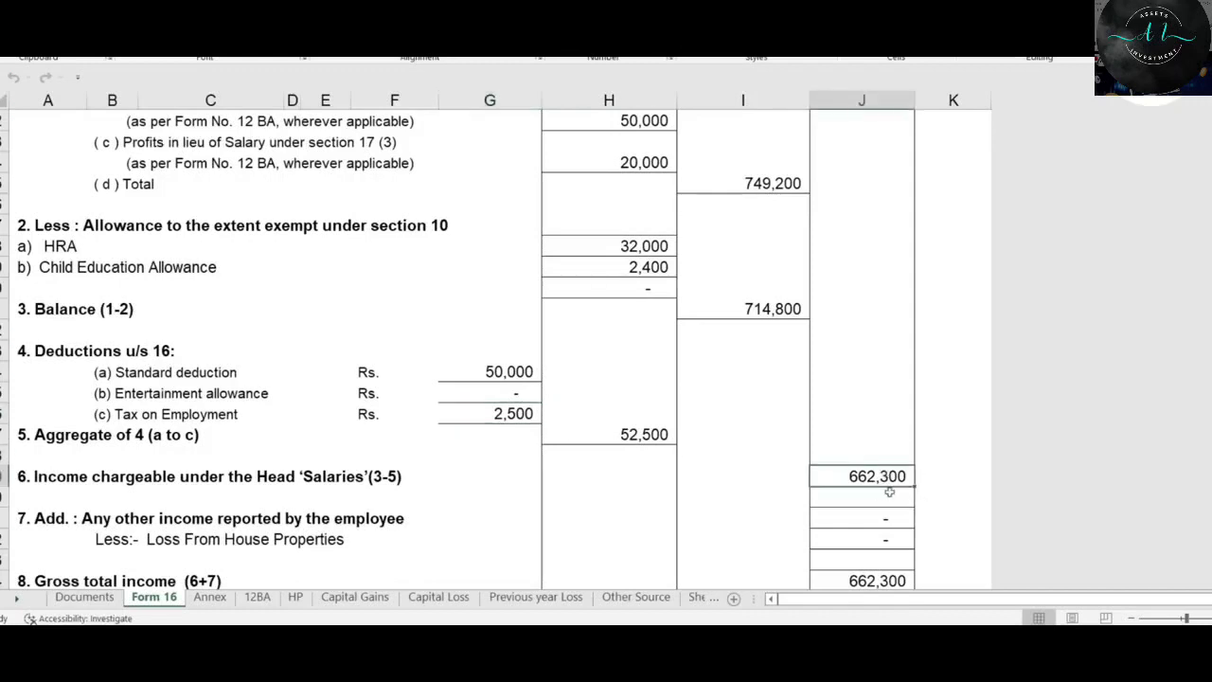
pyautogui.hotkey('alt', 'Tab')
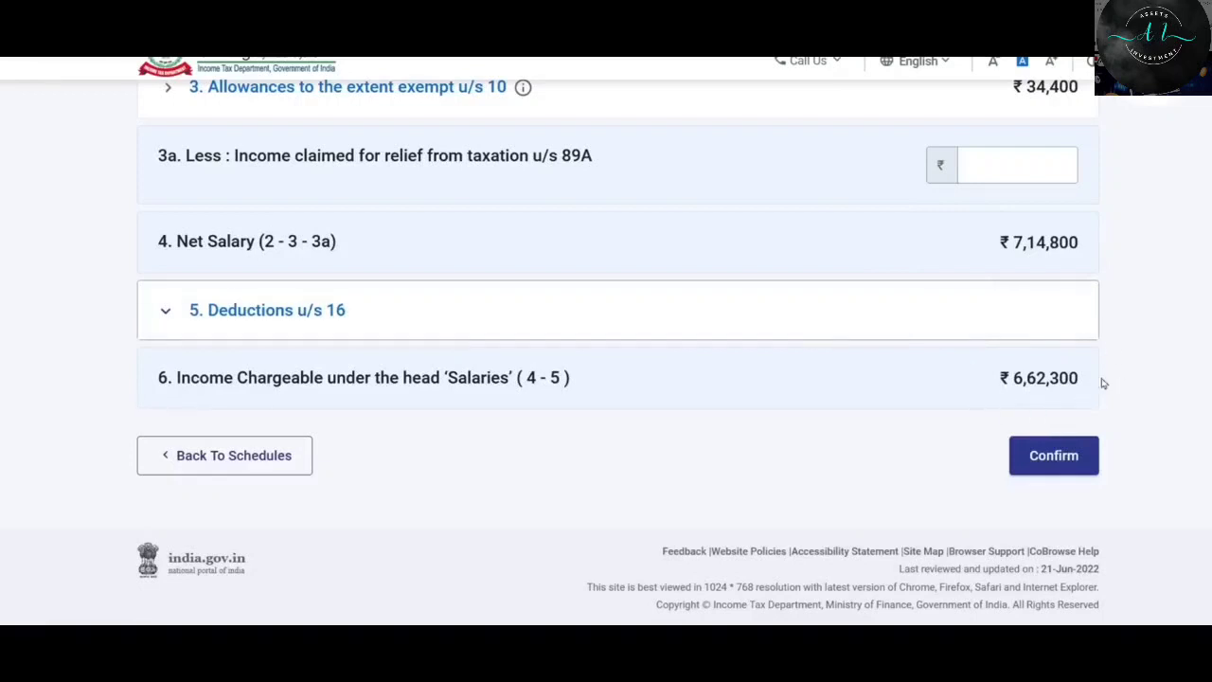
# Confirm Schedule Salary and go to Schedule House Property from the summary.
pyautogui.click(1068, 456)
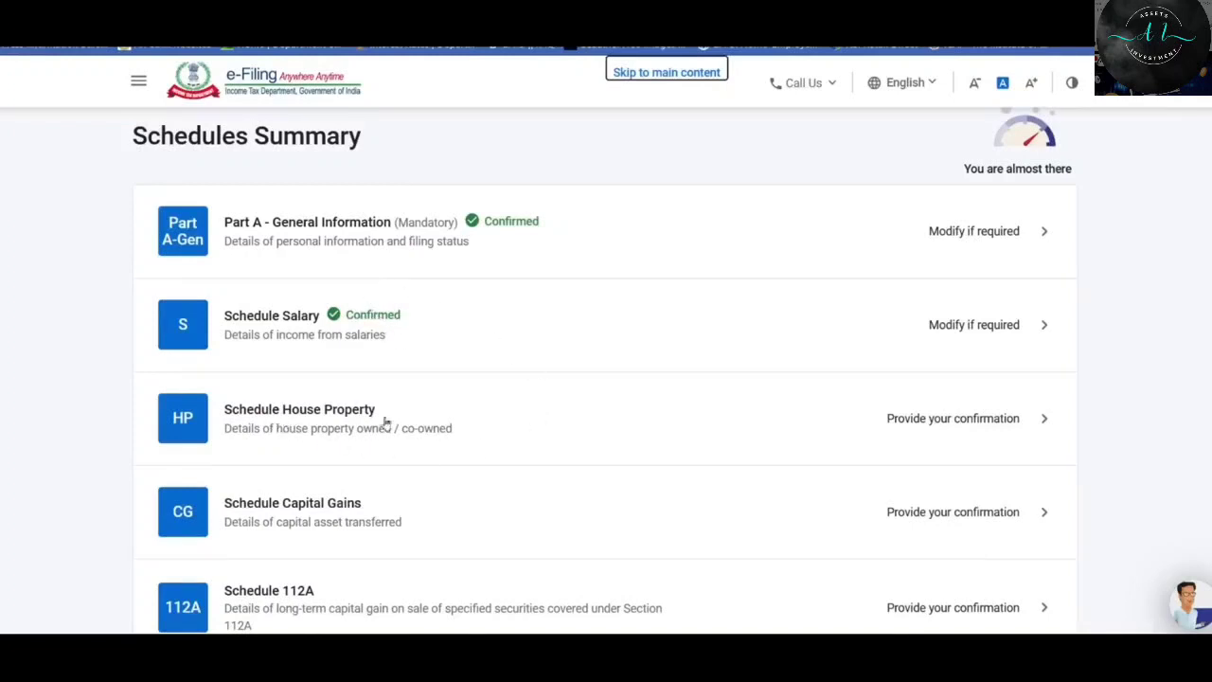
pyautogui.click(798, 426)
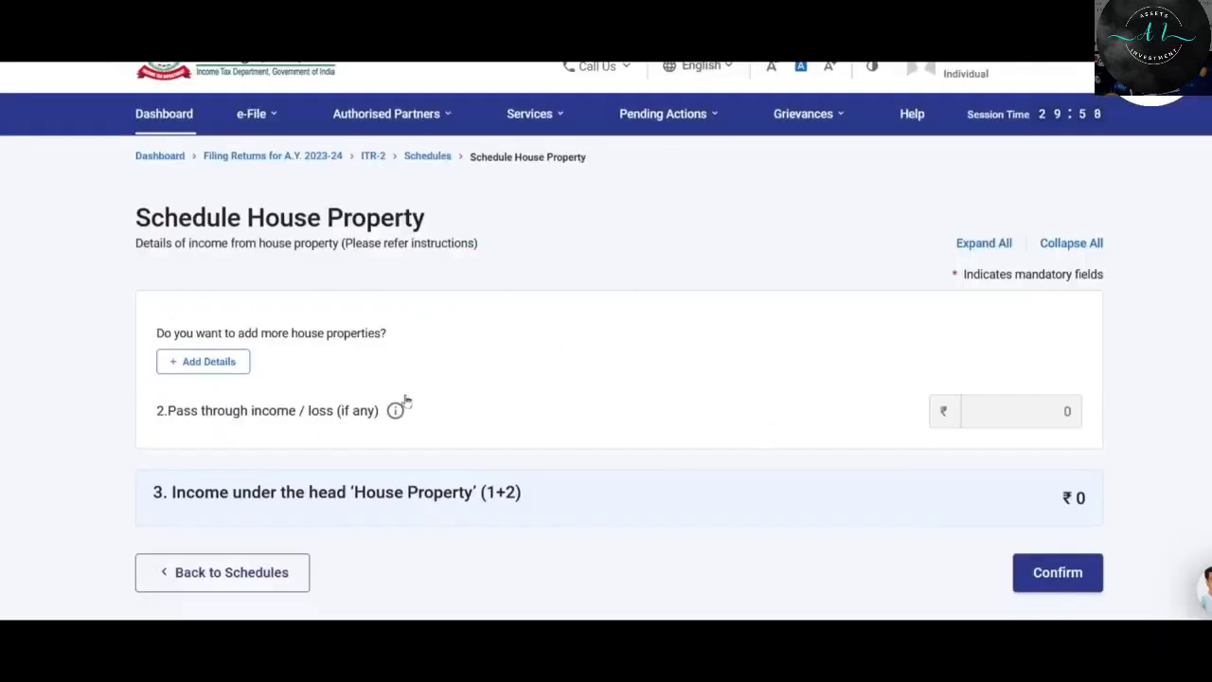
# Add a house property, entering its address, town and PIN code, with state kept as Maharashtra.
pyautogui.click(213, 364)
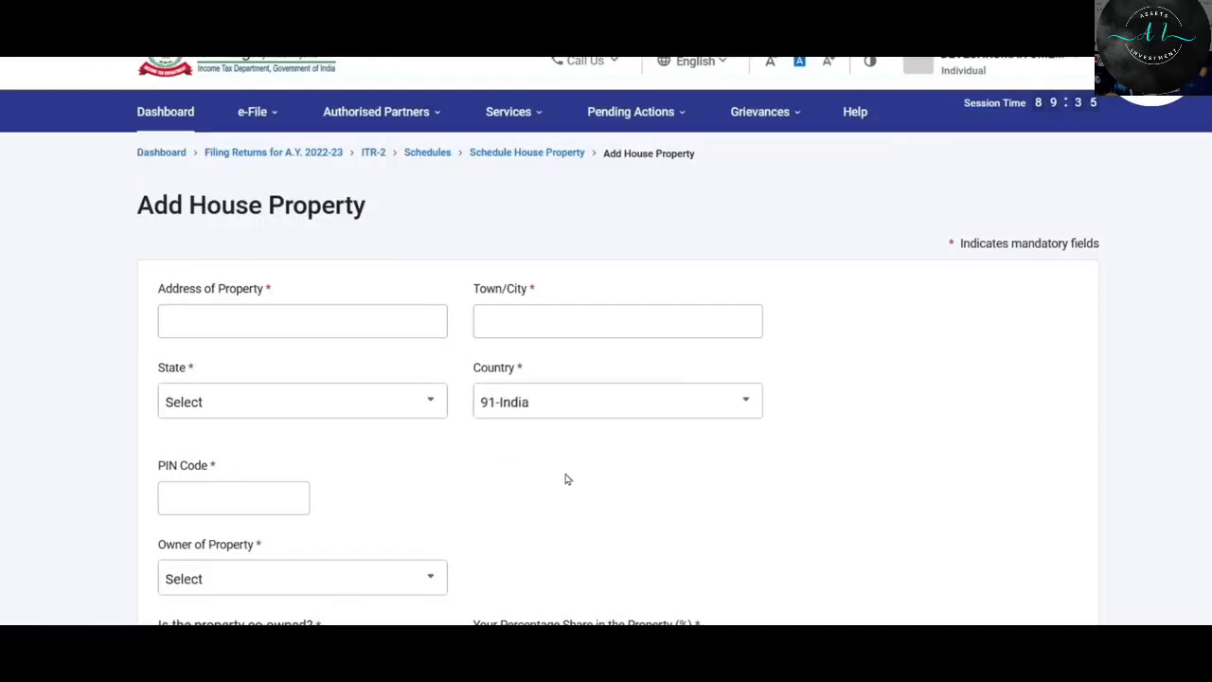
pyautogui.click(345, 323)
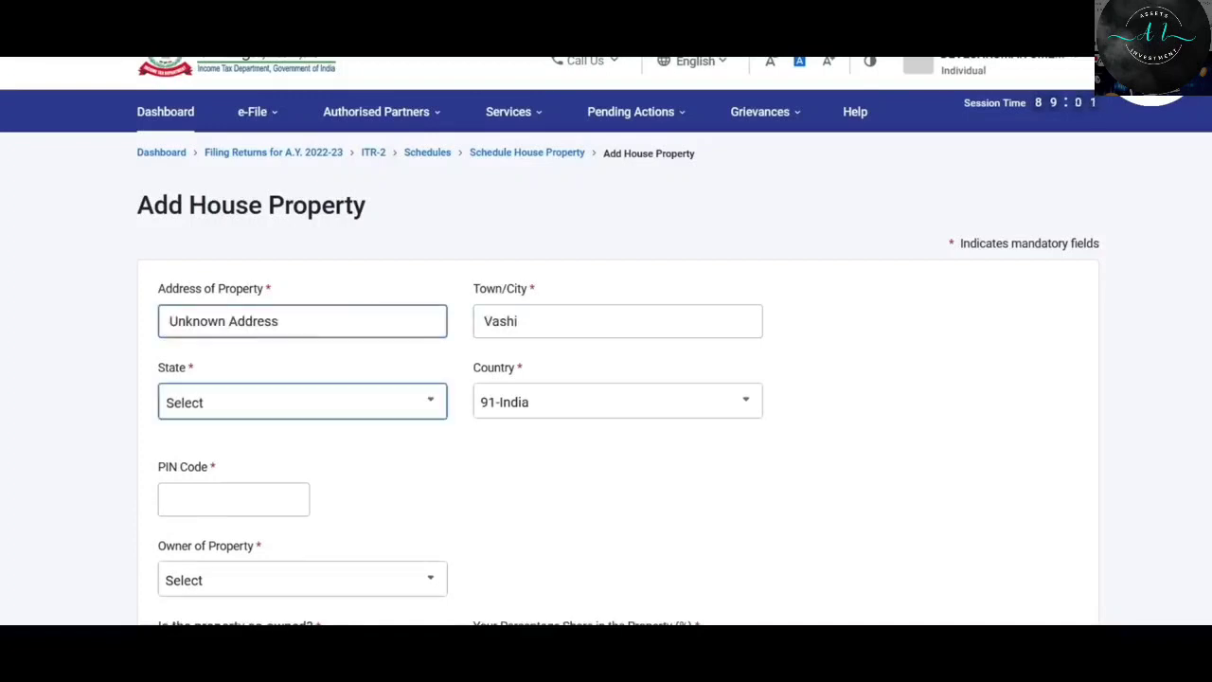
pyautogui.scroll(-1, 625, 221)
pyautogui.click(625, 228)
pyautogui.write('Navi Mumbai')
pyautogui.click(287, 413)
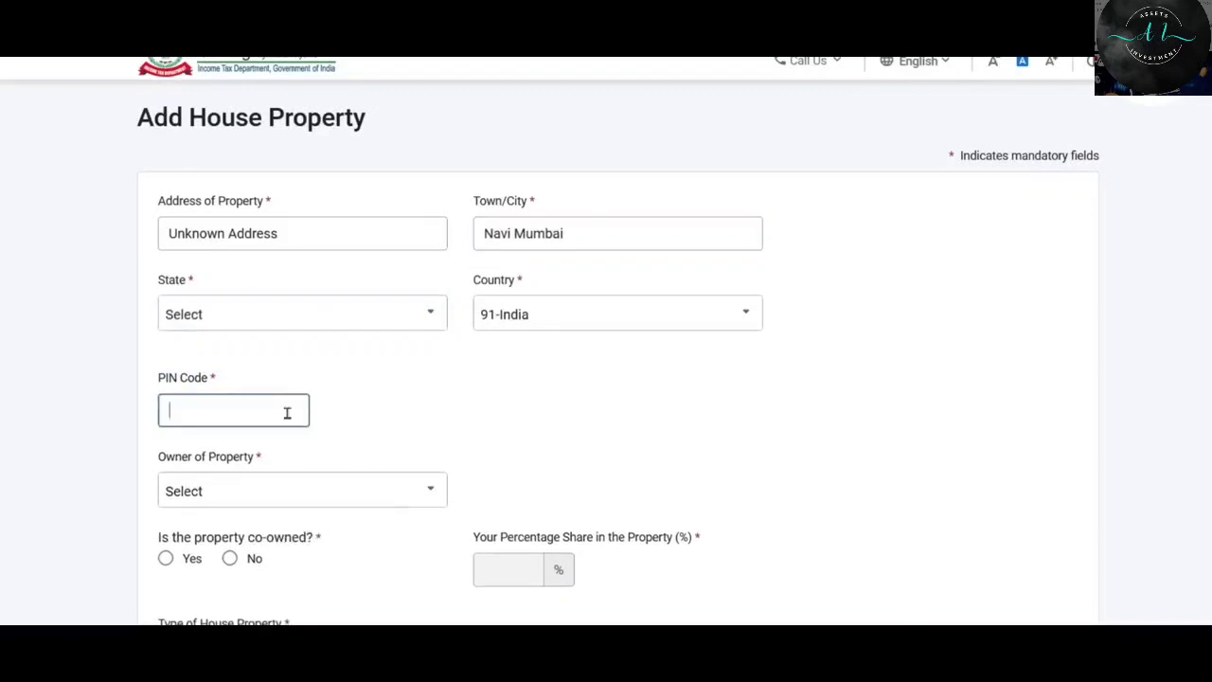
pyautogui.write('400705')
pyautogui.click(328, 316)
pyautogui.click(328, 316)
pyautogui.click(369, 492)
pyautogui.click(556, 433)
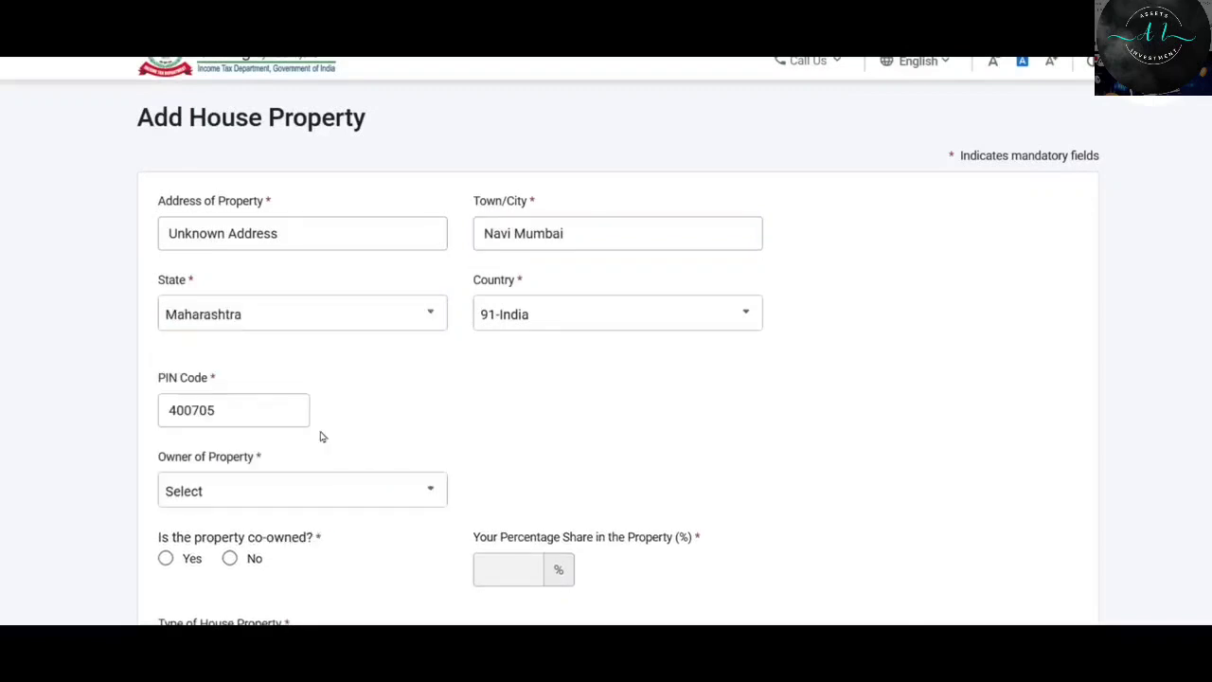
pyautogui.scroll(-2, 320, 437)
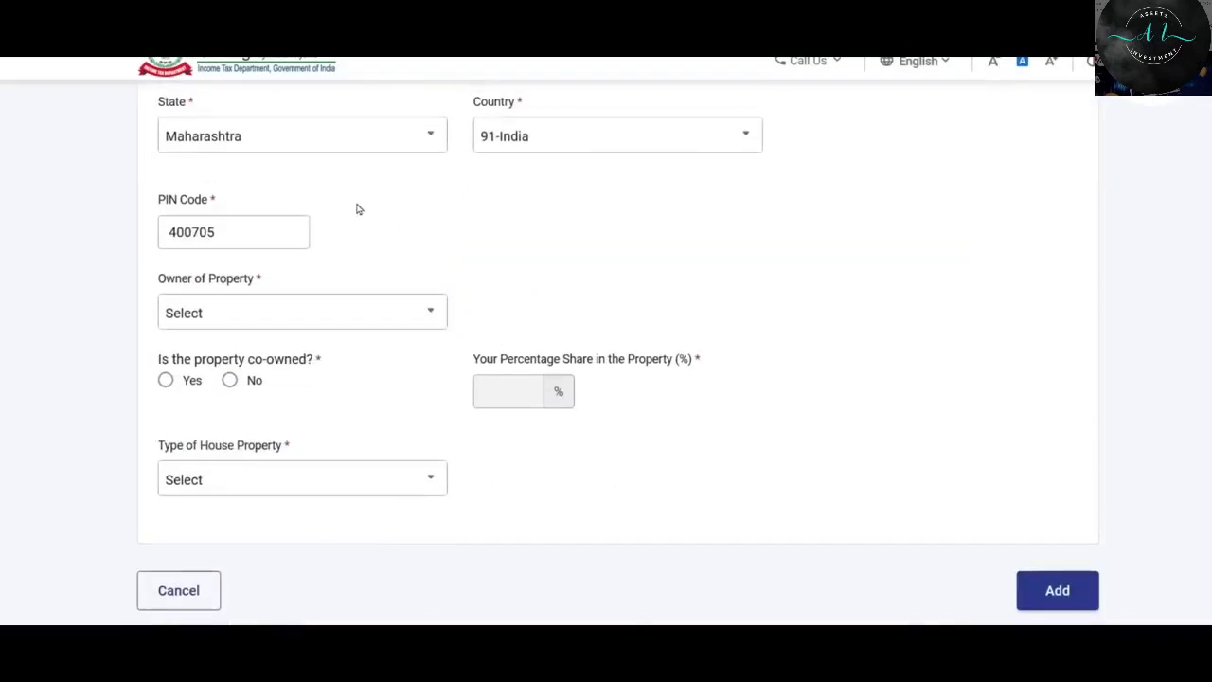
# Set owner to Self, not co-owned with 100% share, and property type to Self occupied.
pyautogui.click(292, 317)
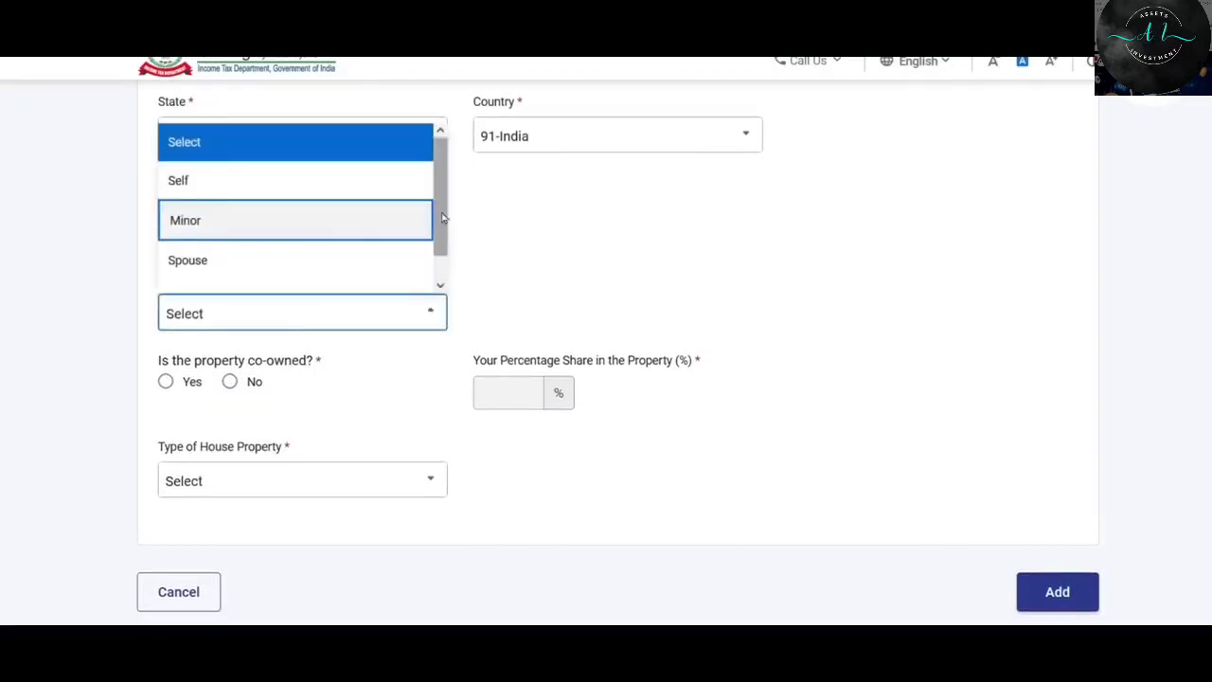
pyautogui.scroll(-1, 445, 248)
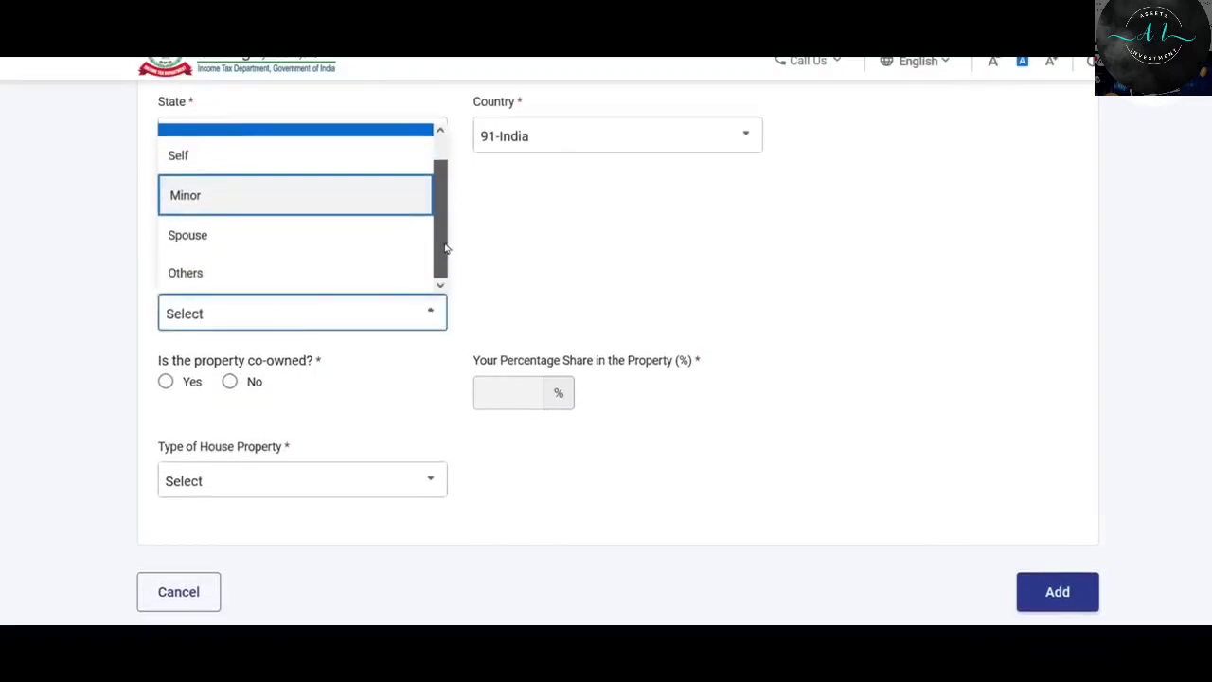
pyautogui.click(194, 165)
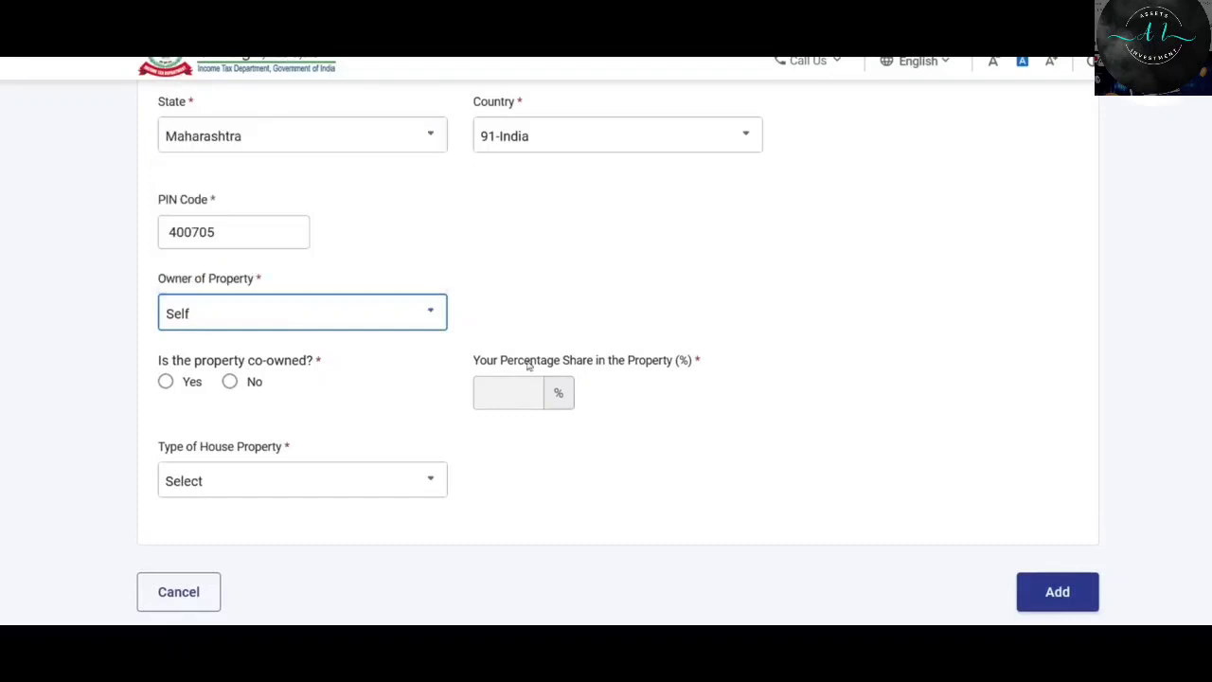
pyautogui.click(230, 380)
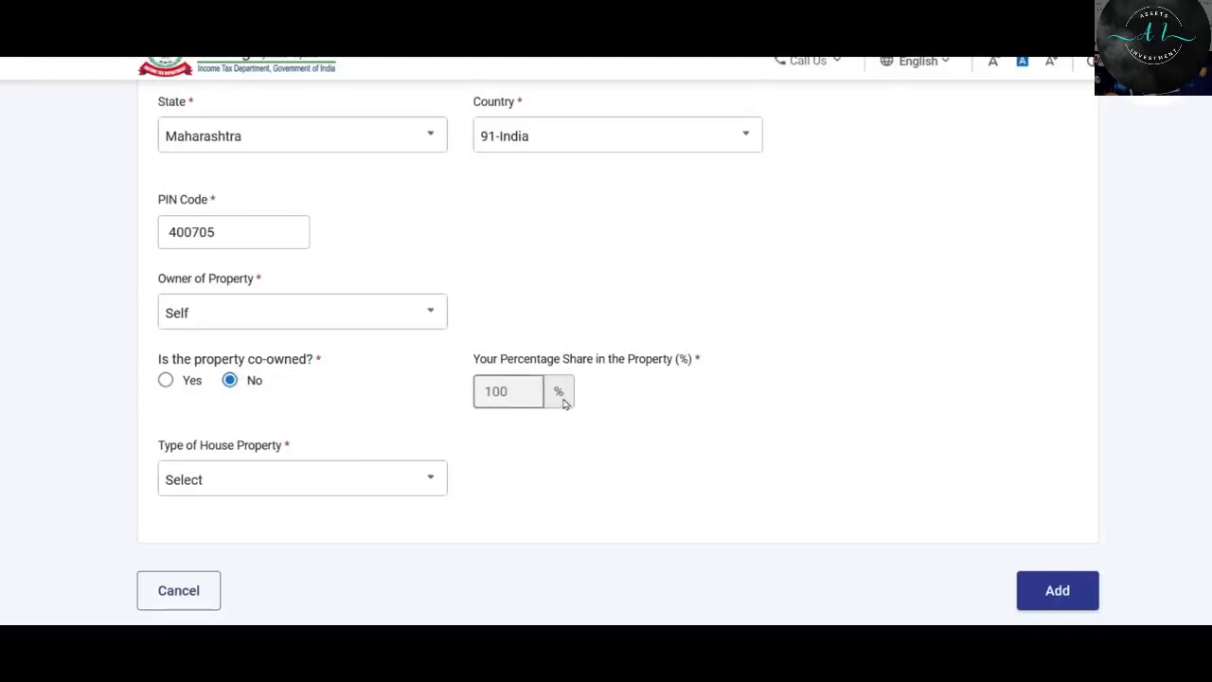
pyautogui.click(166, 381)
pyautogui.scroll(-2, 958, 367)
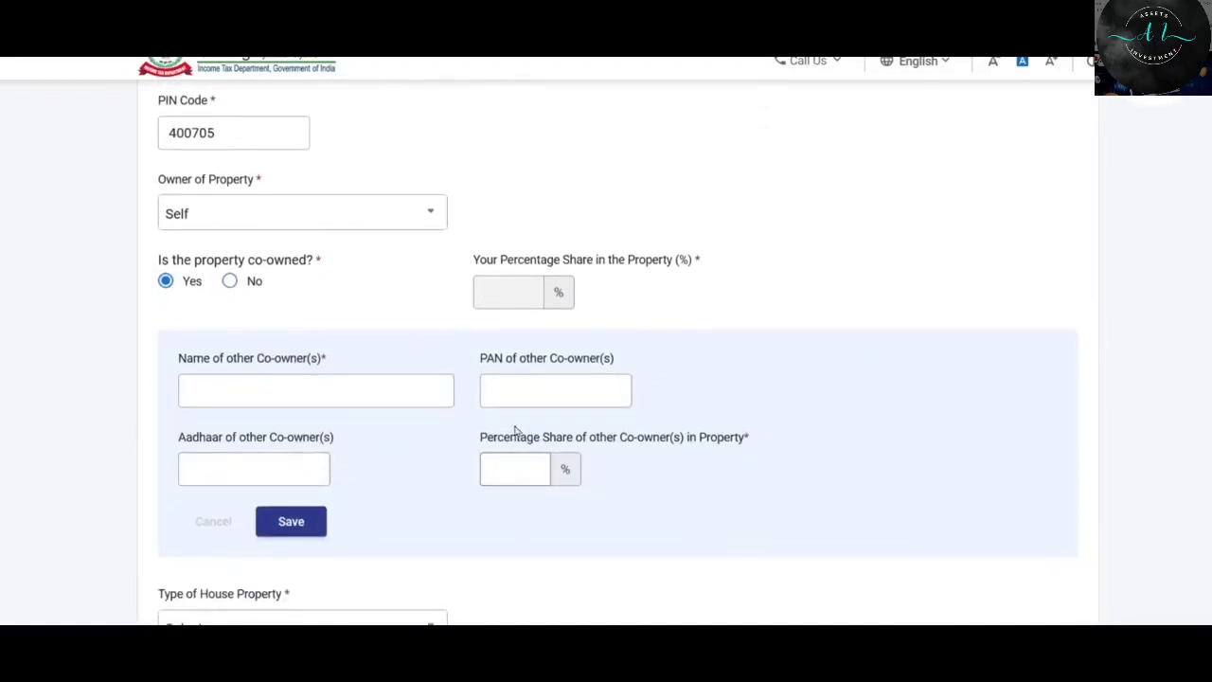
pyautogui.click(230, 282)
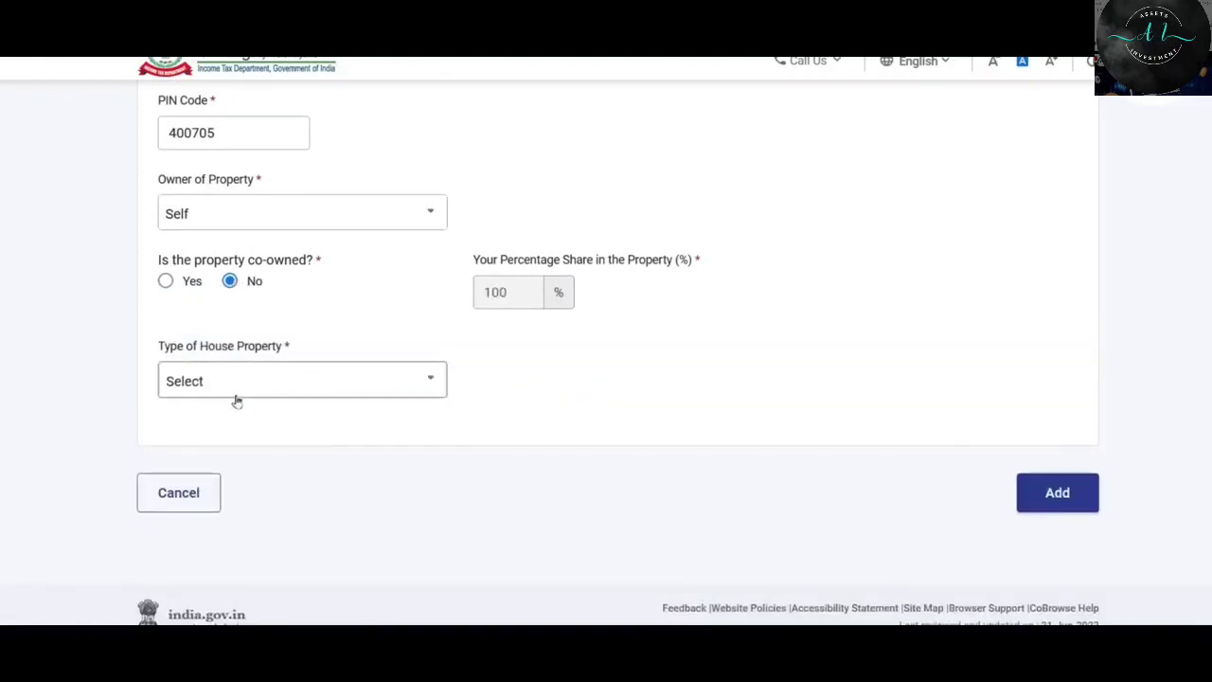
pyautogui.click(286, 391)
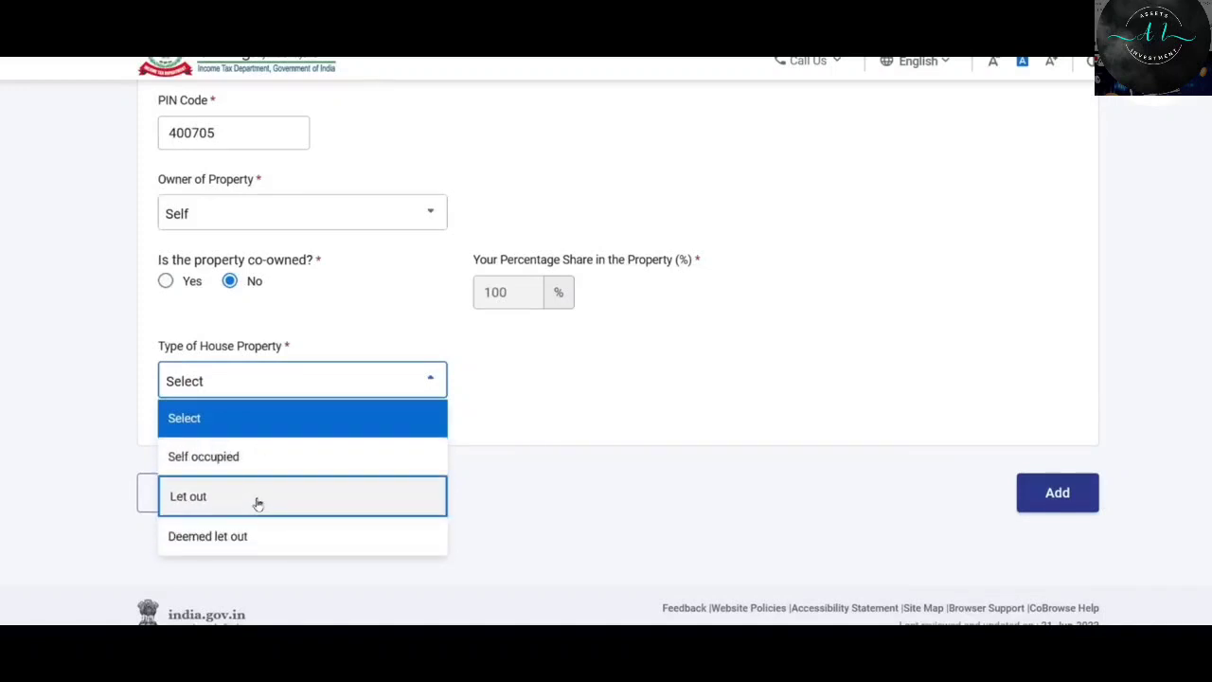
pyautogui.click(233, 461)
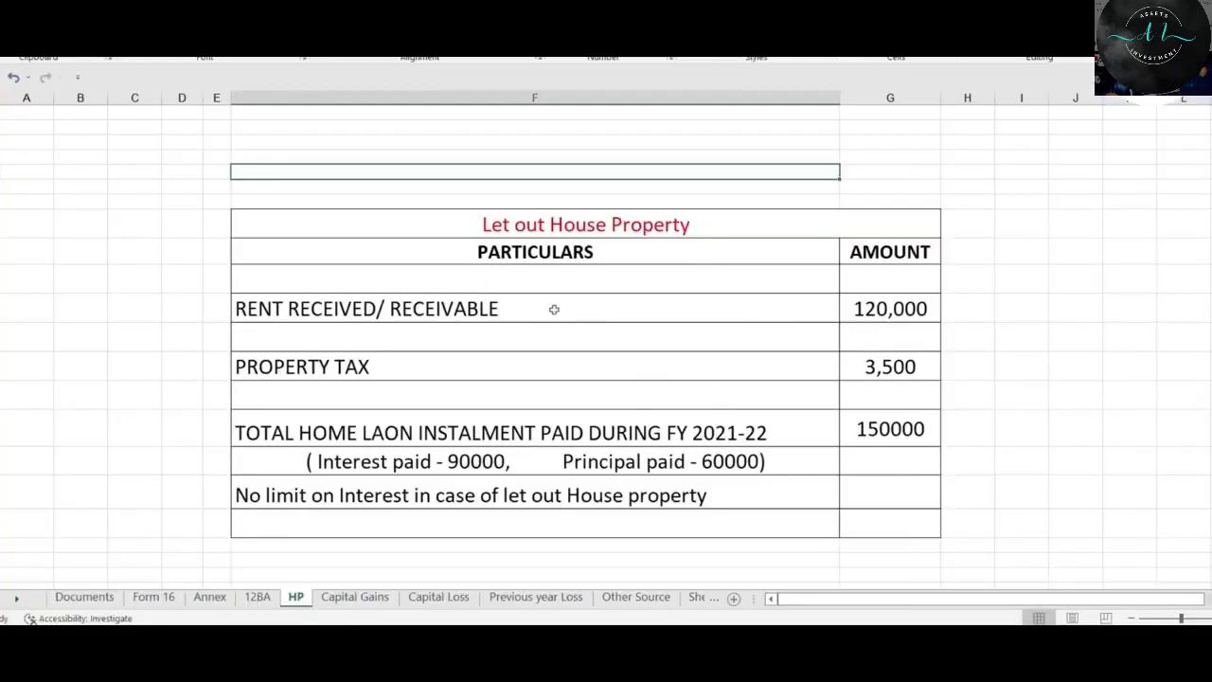
# In Excel's HP sheet, check the 150000 home-loan instalment and its interest and principal split.
pyautogui.scroll(-5, 642, 273)
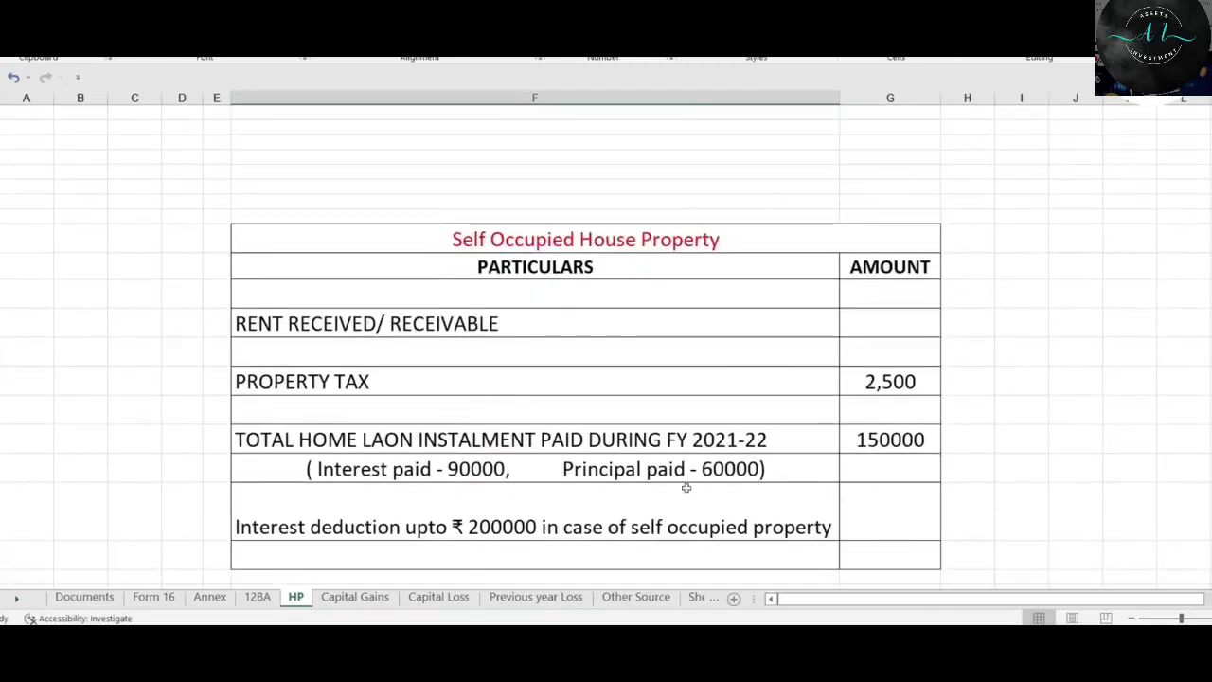
pyautogui.click(876, 442)
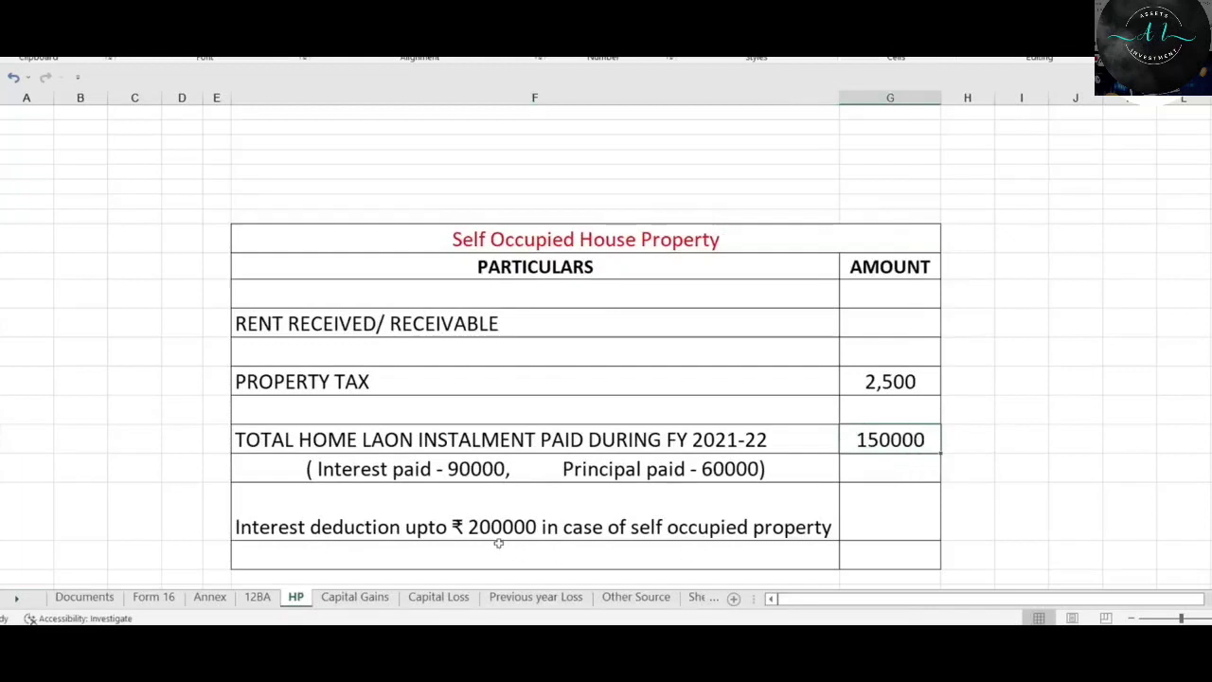
pyautogui.click(728, 468)
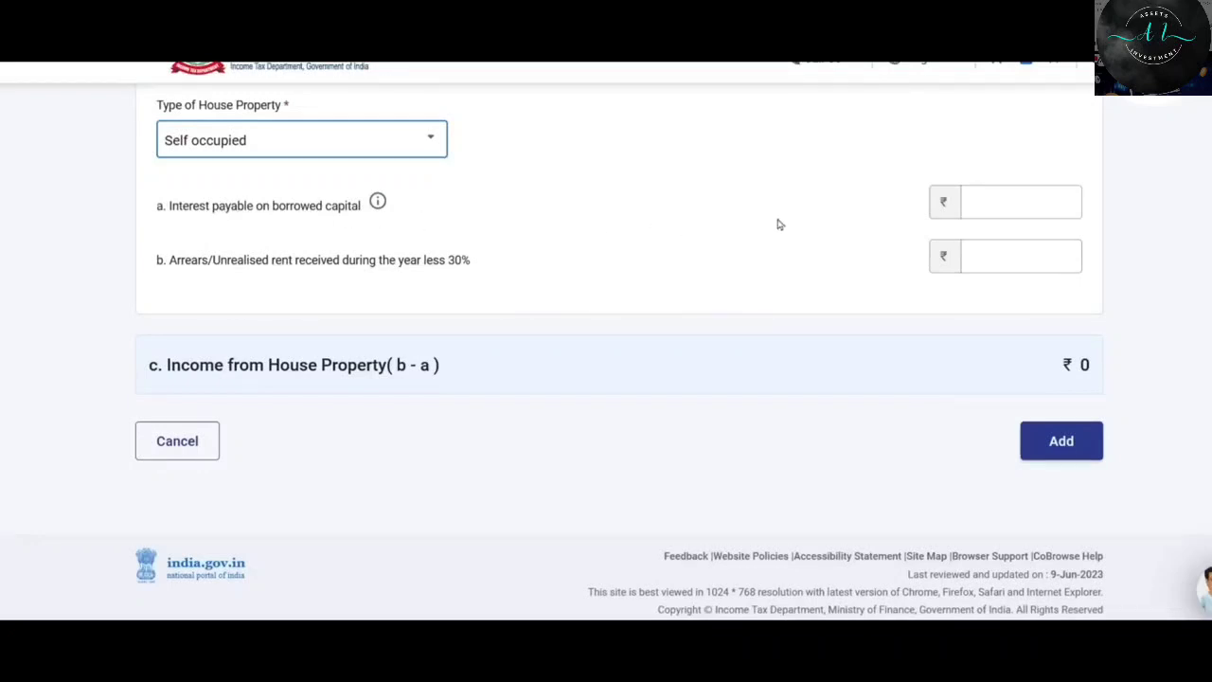
# Enter 90,000 as interest payable on borrowed capital in the self-occupied property form.
pyautogui.click(1027, 205)
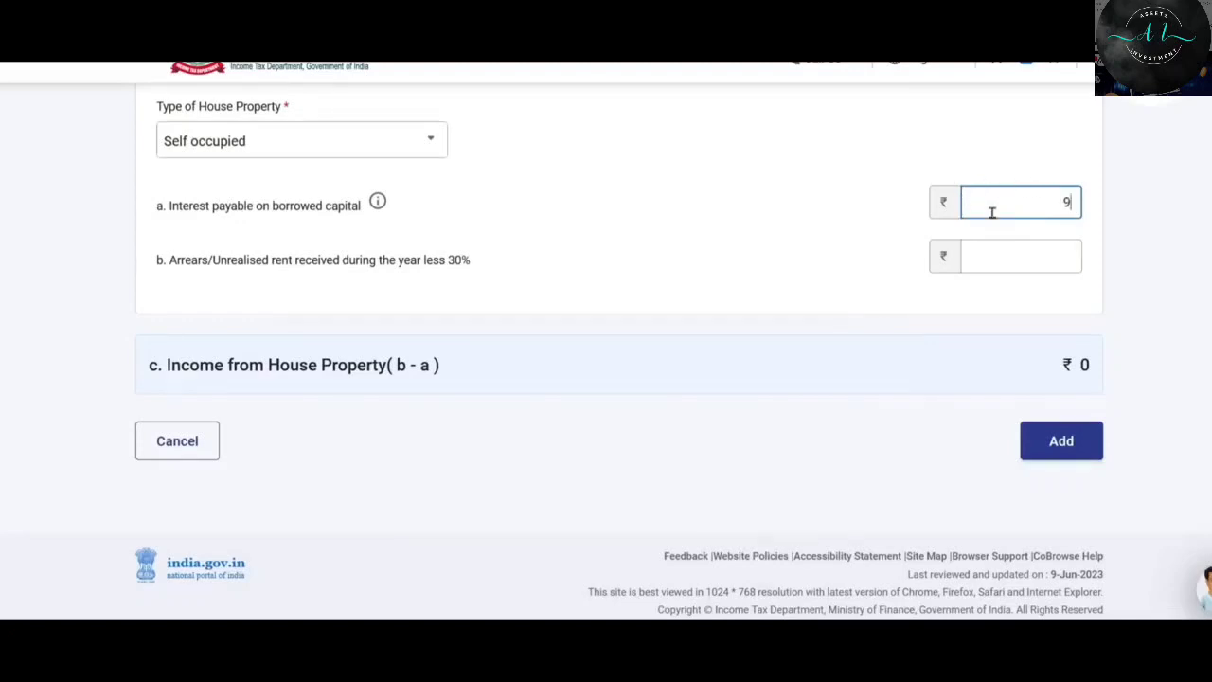
pyautogui.write('90,000')
pyautogui.click(1028, 163)
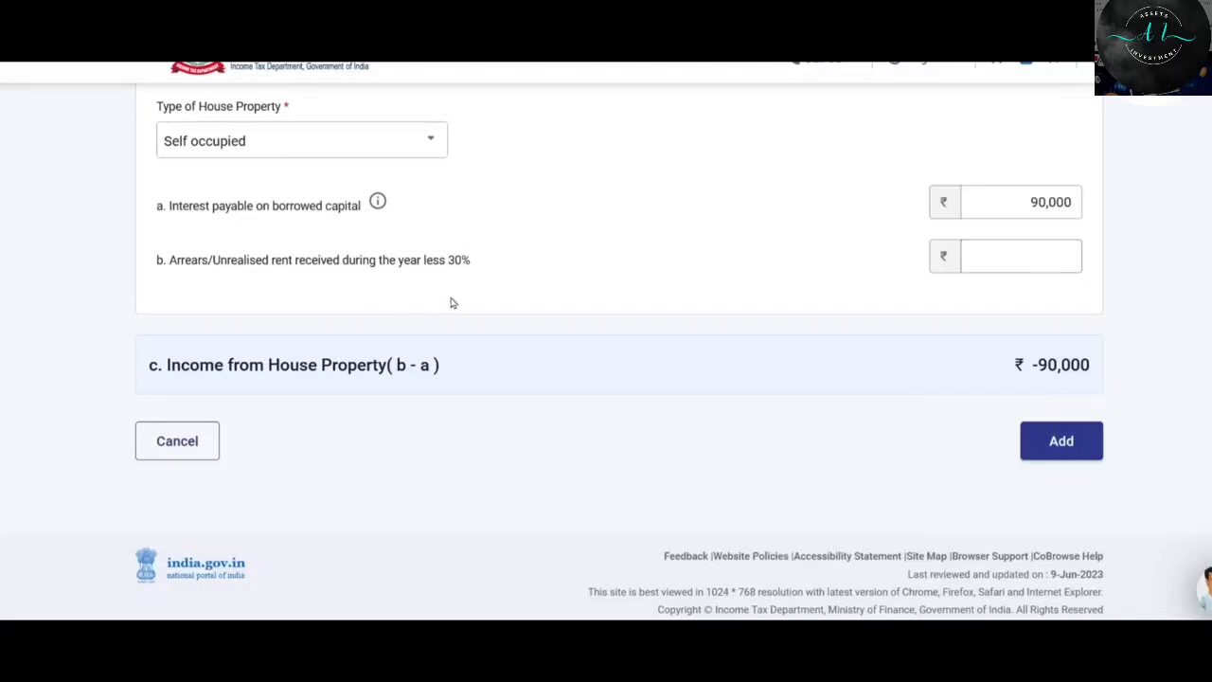
# Add House Property 1 with arrears left blank, giving ₹-90,000 income, then bring up the HP workings sheet.
pyautogui.click(1021, 256)
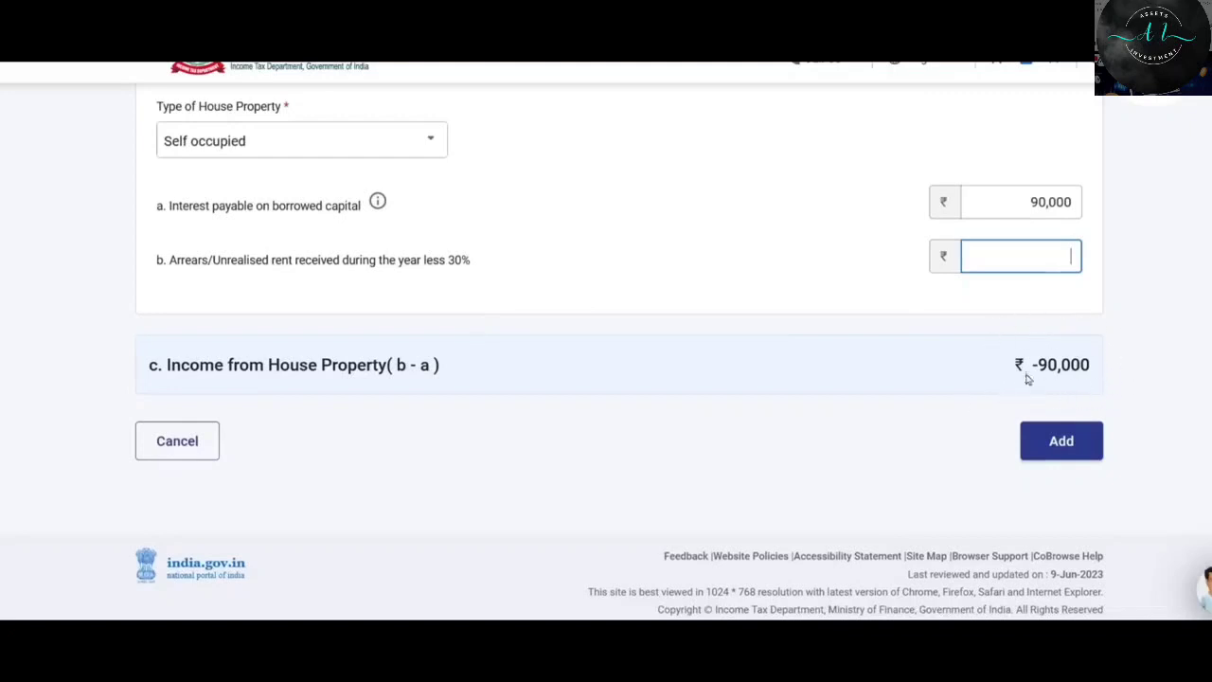
pyautogui.click(1061, 441)
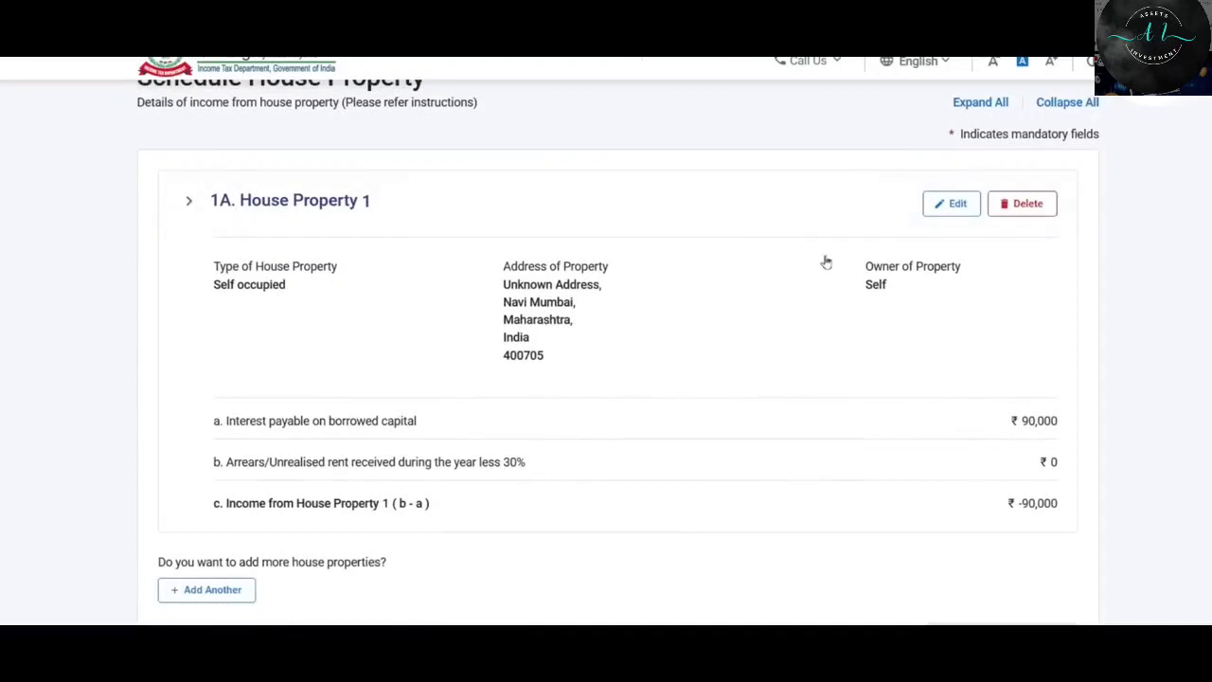
pyautogui.scroll(-1, 825, 263)
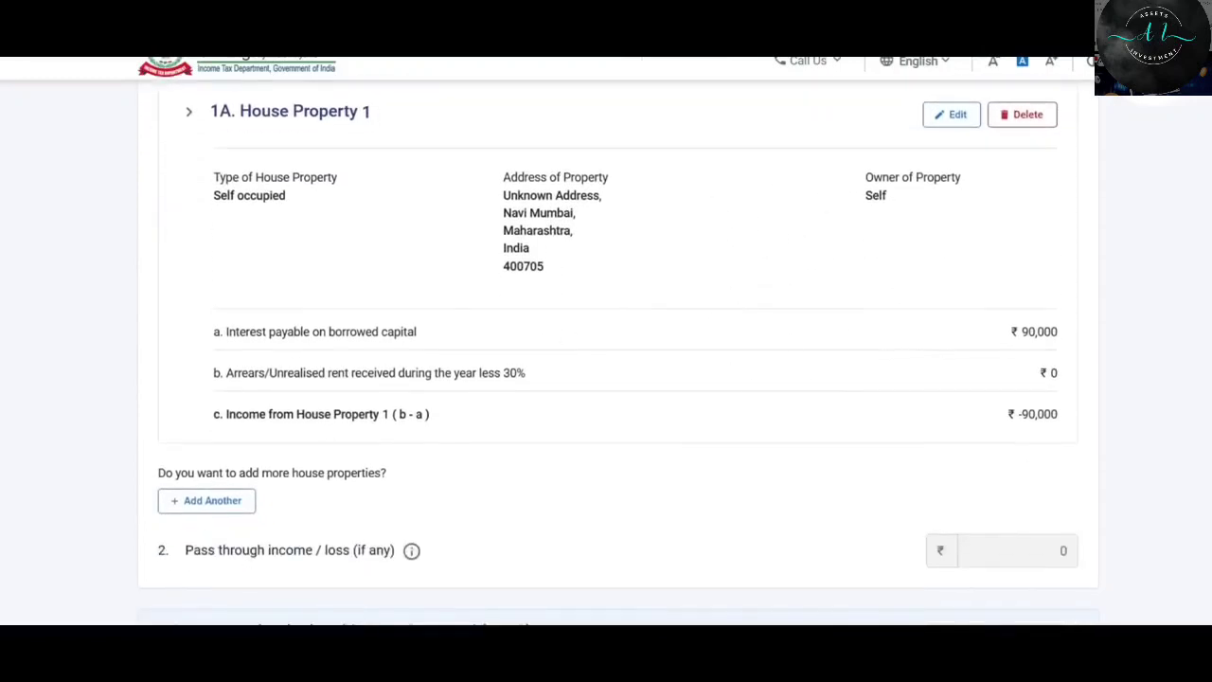
pyautogui.hotkey('alt', 'Tab')
pyautogui.scroll(-6, 828, 312)
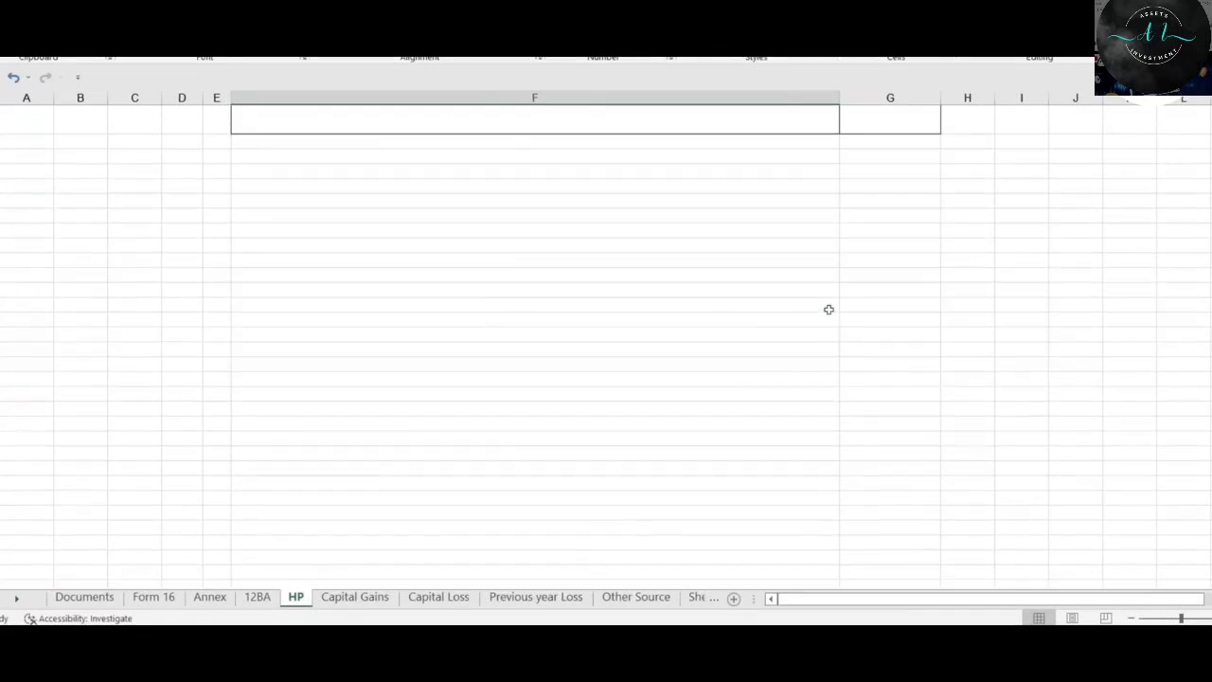
# Select the PROPERTY TAX row on the HP sheet, check the Let out table, and return to the portal.
pyautogui.scroll(4, 829, 310)
pyautogui.click(337, 295)
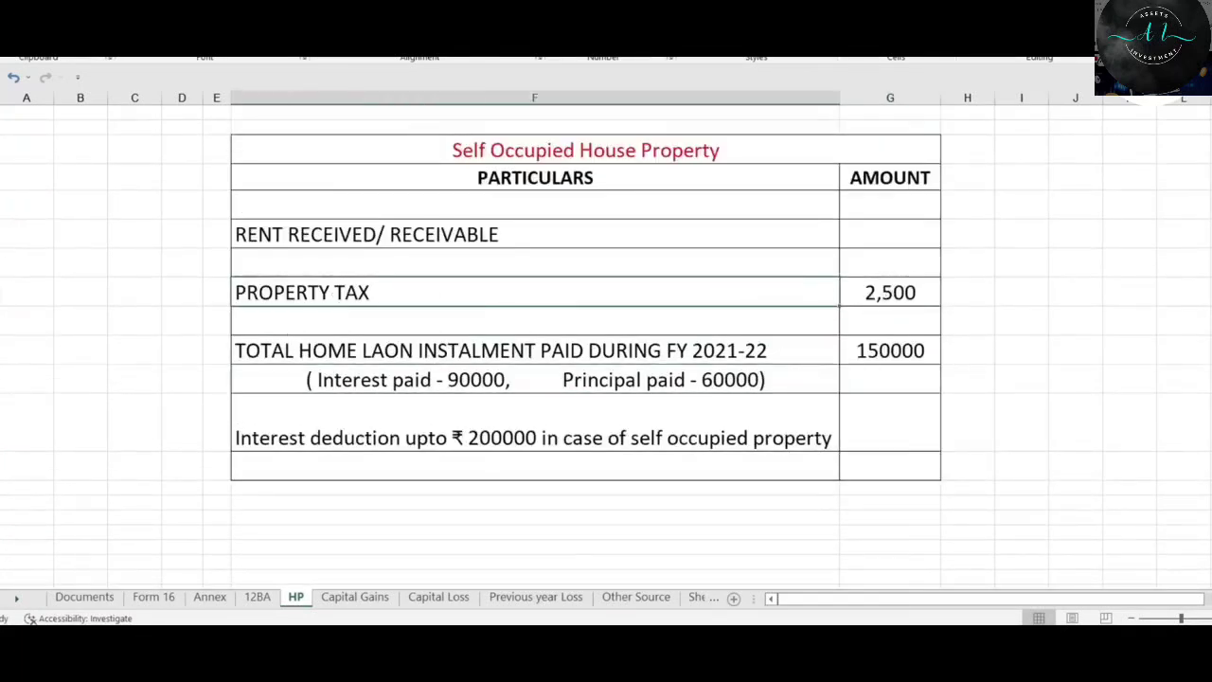
pyautogui.hotkey('shift', 'space')
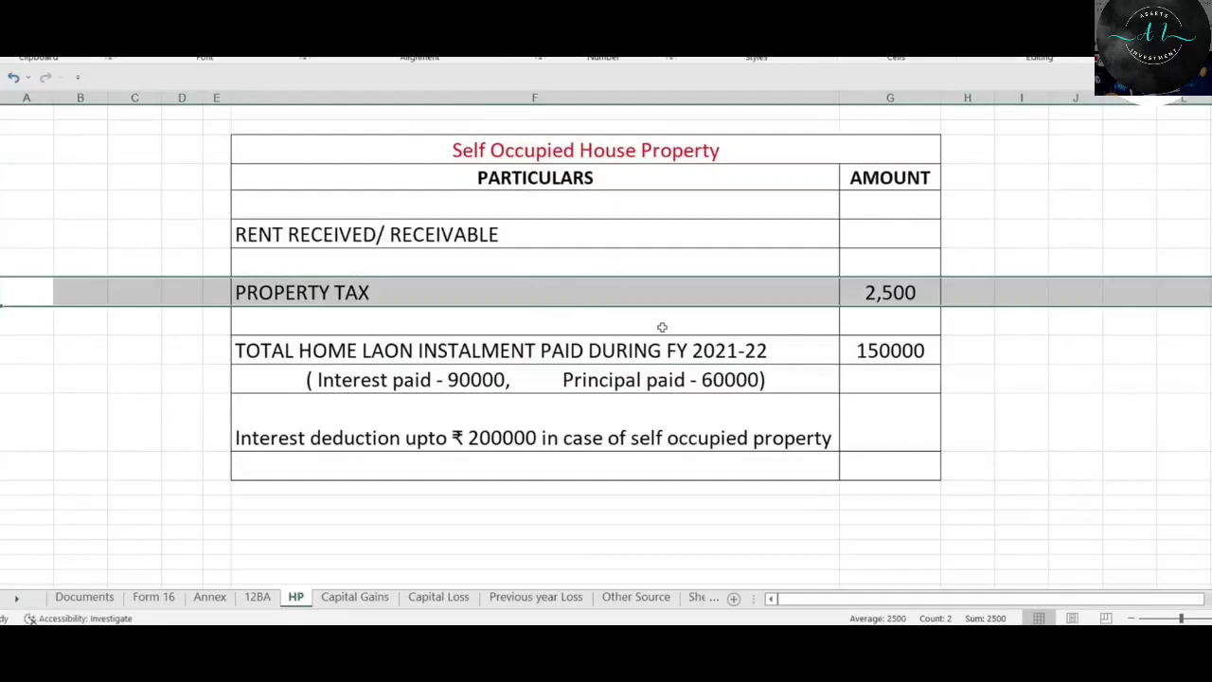
pyautogui.scroll(4, 662, 326)
pyautogui.scroll(2, 662, 328)
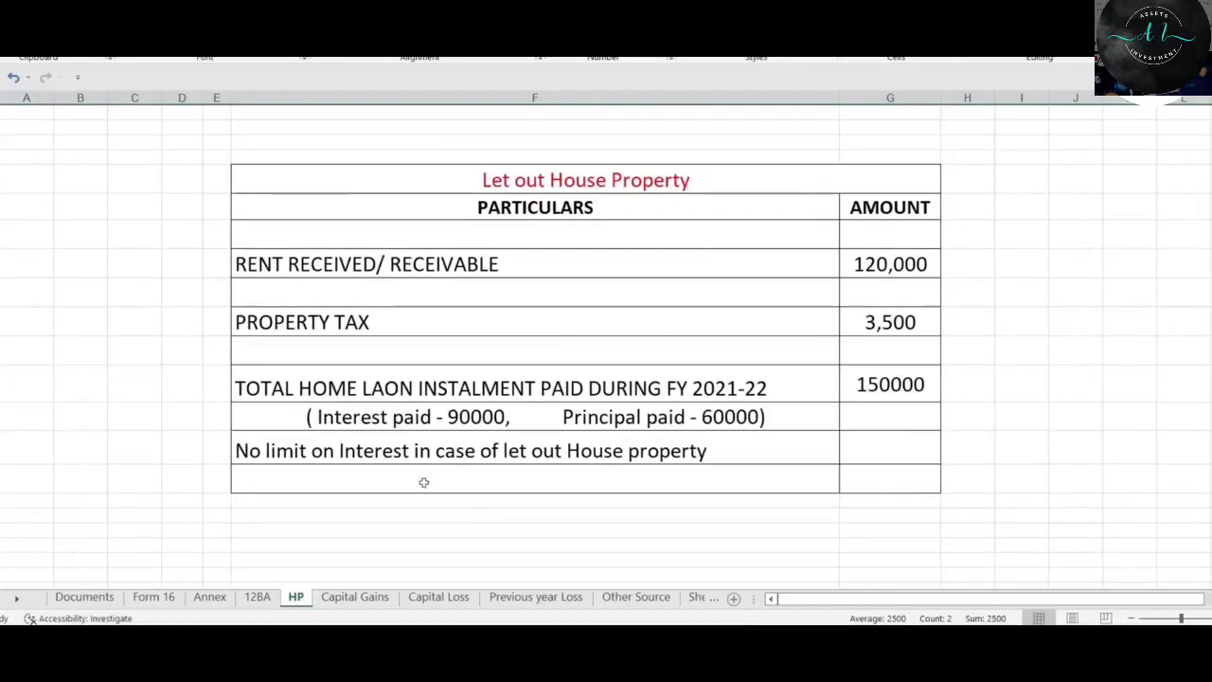
pyautogui.click(331, 641)
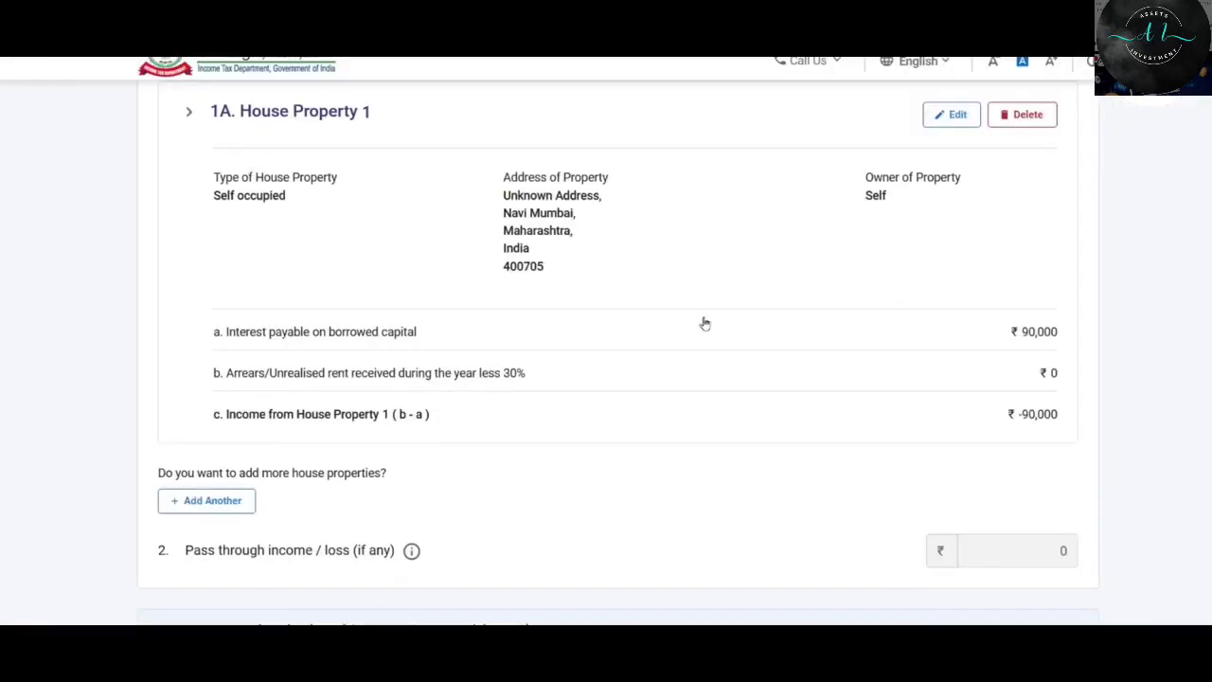
pyautogui.scroll(-1, 703, 324)
pyautogui.scroll(3, 703, 325)
# Reopen House Property 1 for editing and change its type of house property to Let out.
pyautogui.scroll(-1, 917, 369)
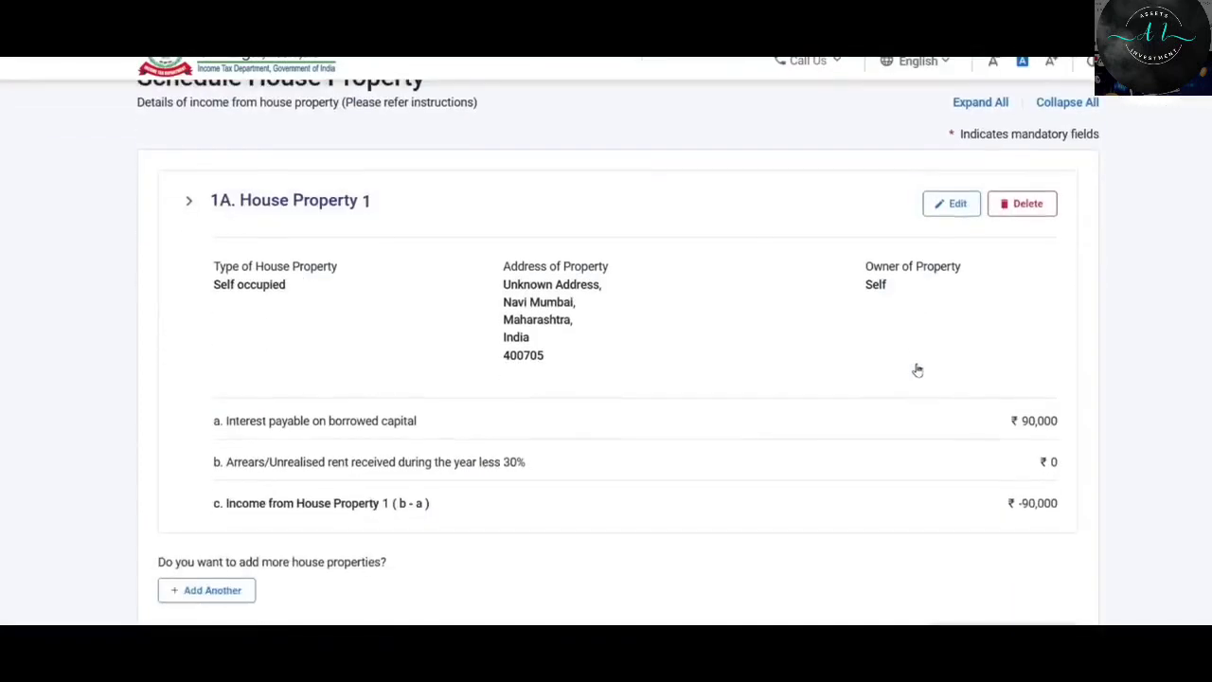
pyautogui.click(958, 204)
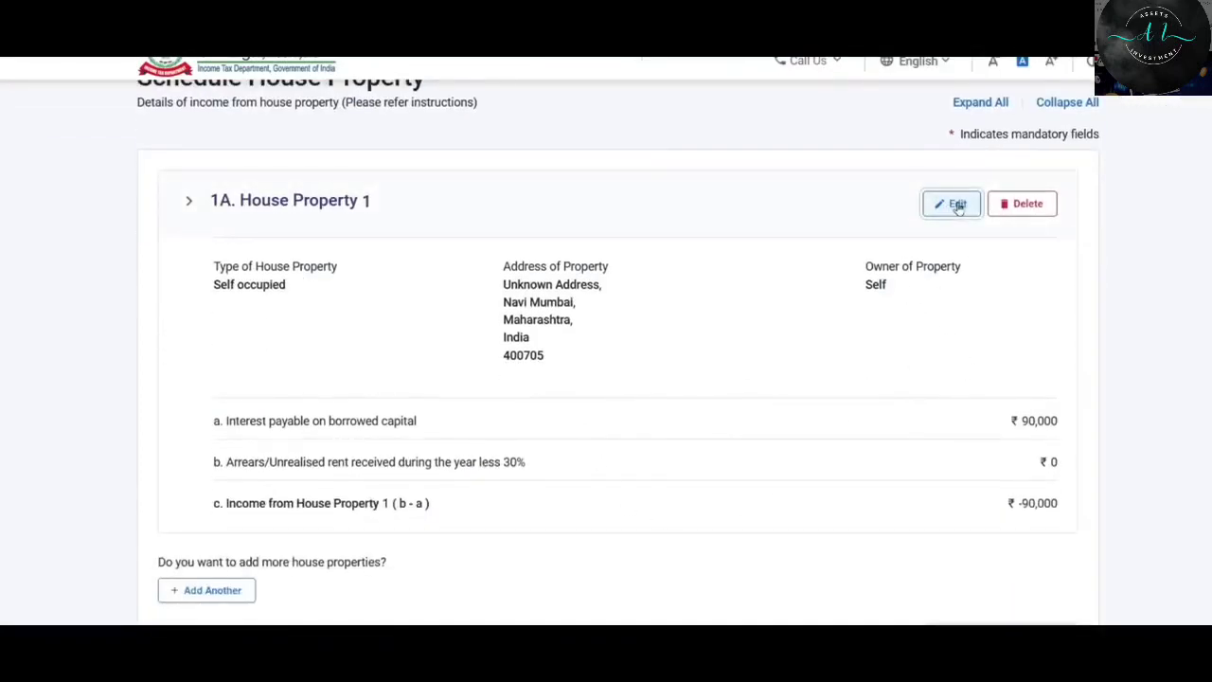
pyautogui.scroll(-2, 758, 351)
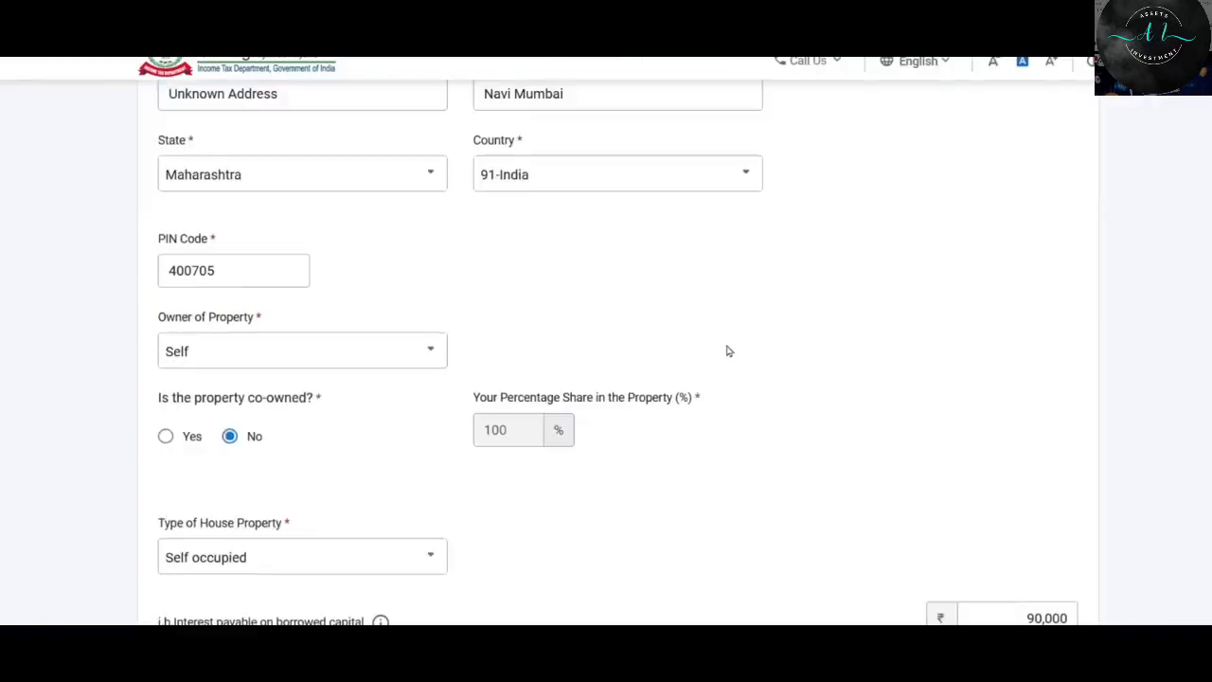
pyautogui.scroll(-2, 479, 219)
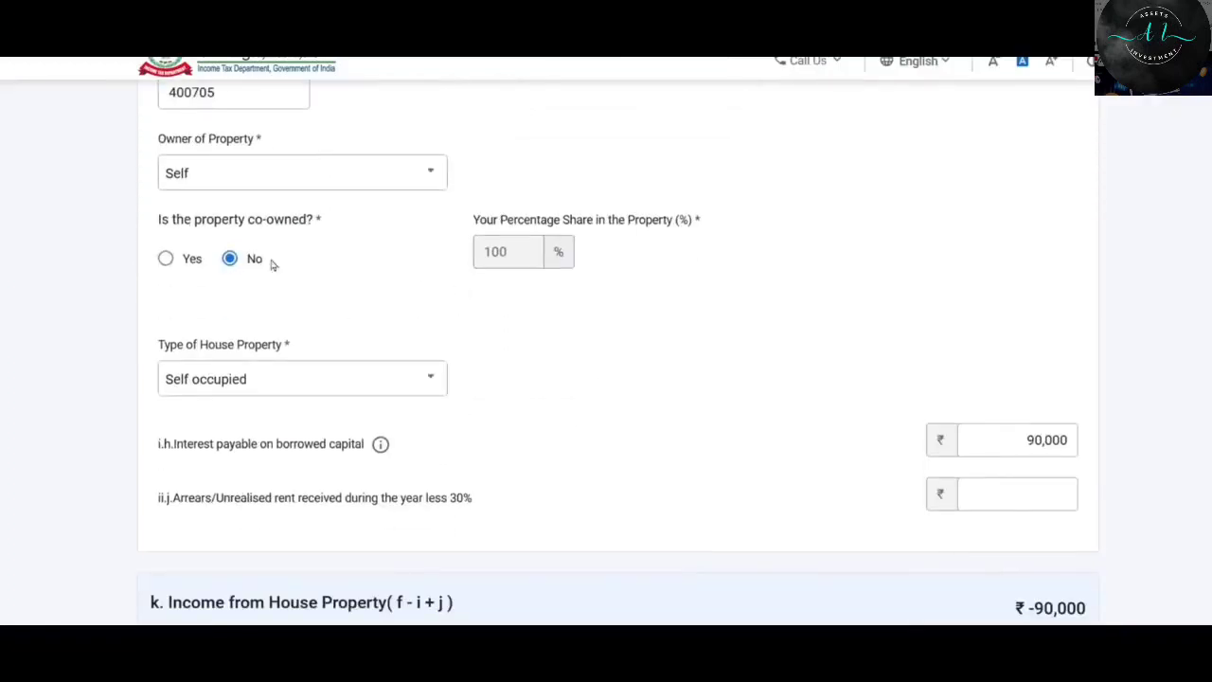
pyautogui.scroll(-1, 393, 228)
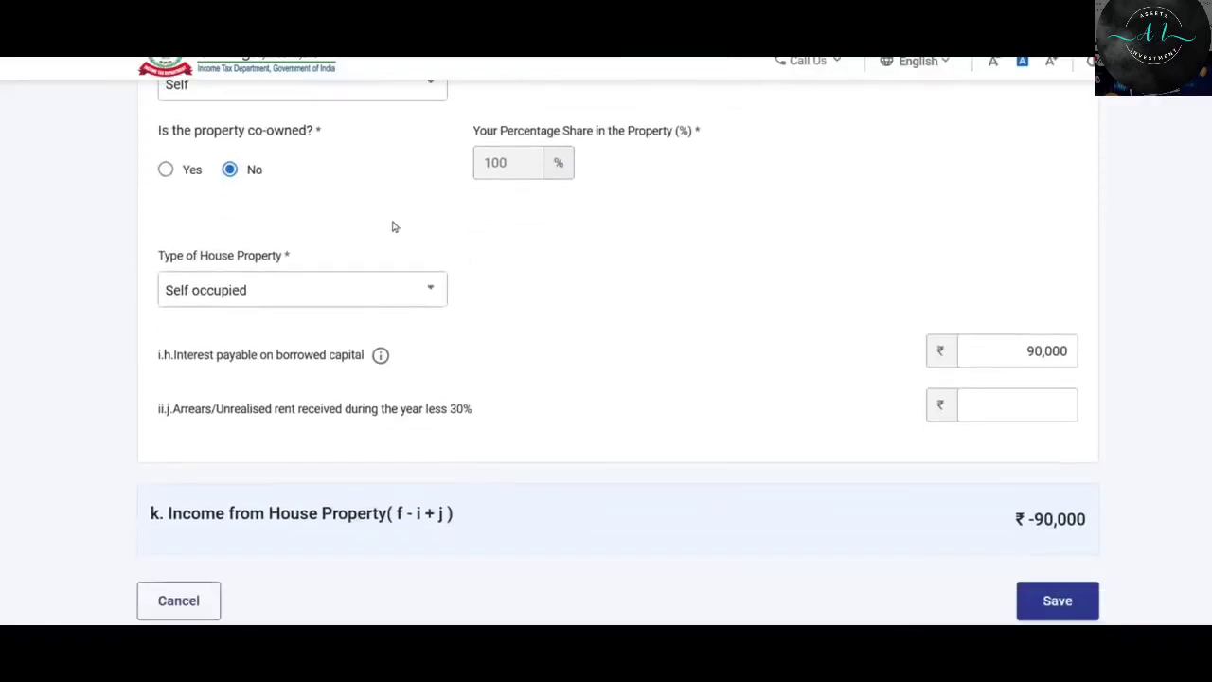
pyautogui.click(375, 293)
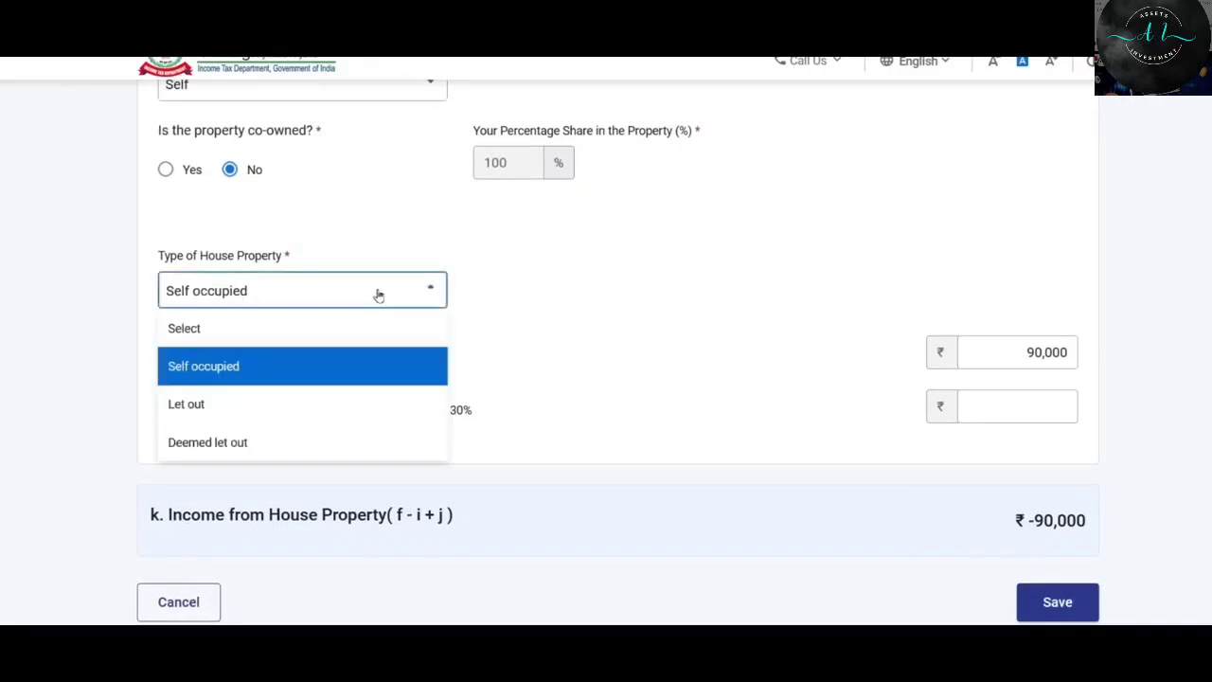
pyautogui.click(194, 407)
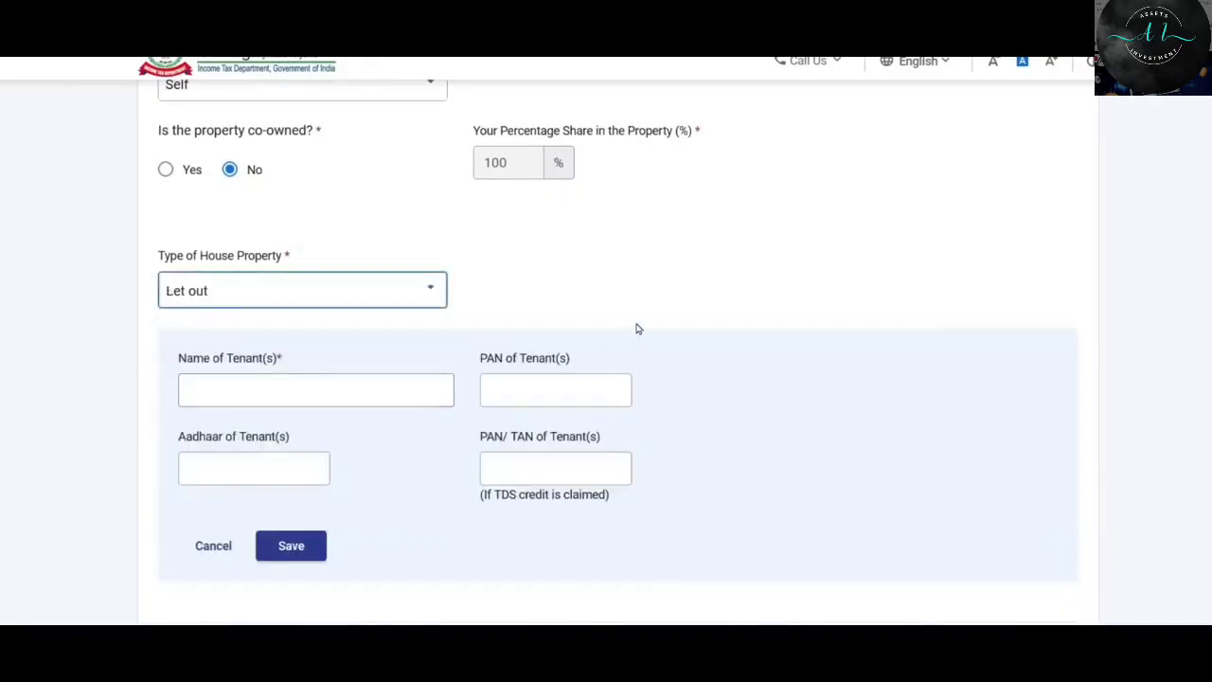
# Enter the tenant's name under Name of Tenant(s) and save the tenant to the list.
pyautogui.scroll(-1, 685, 276)
pyautogui.scroll(-1, 687, 280)
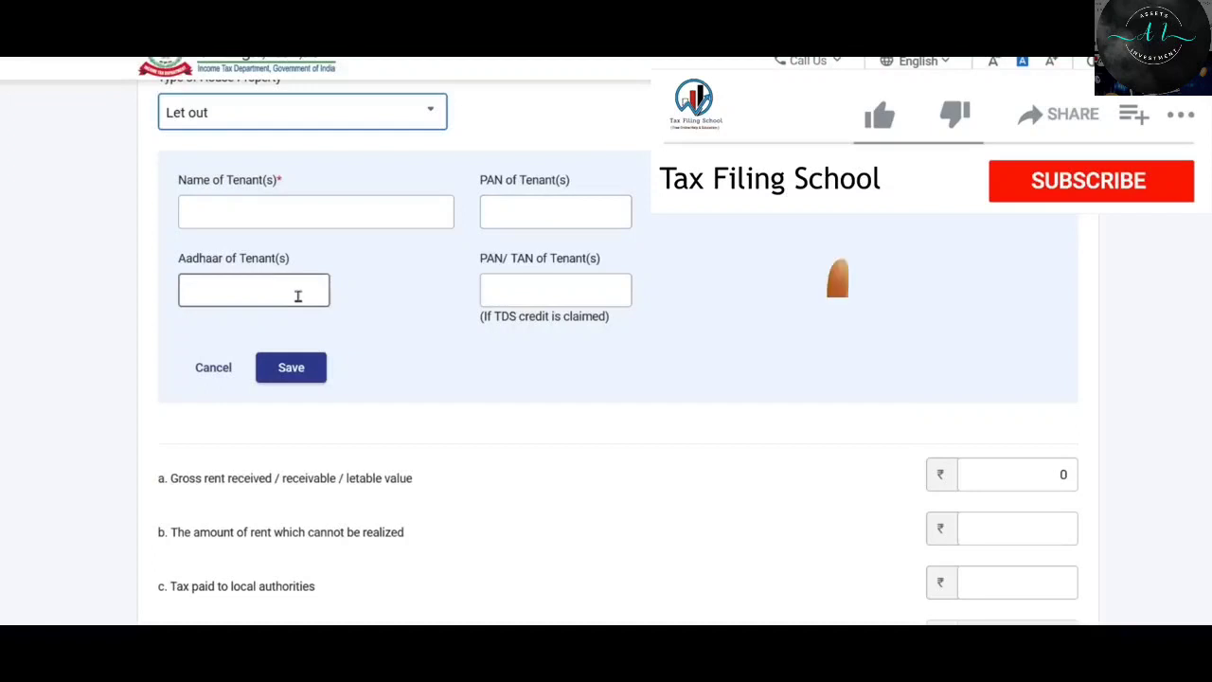
pyautogui.click(542, 213)
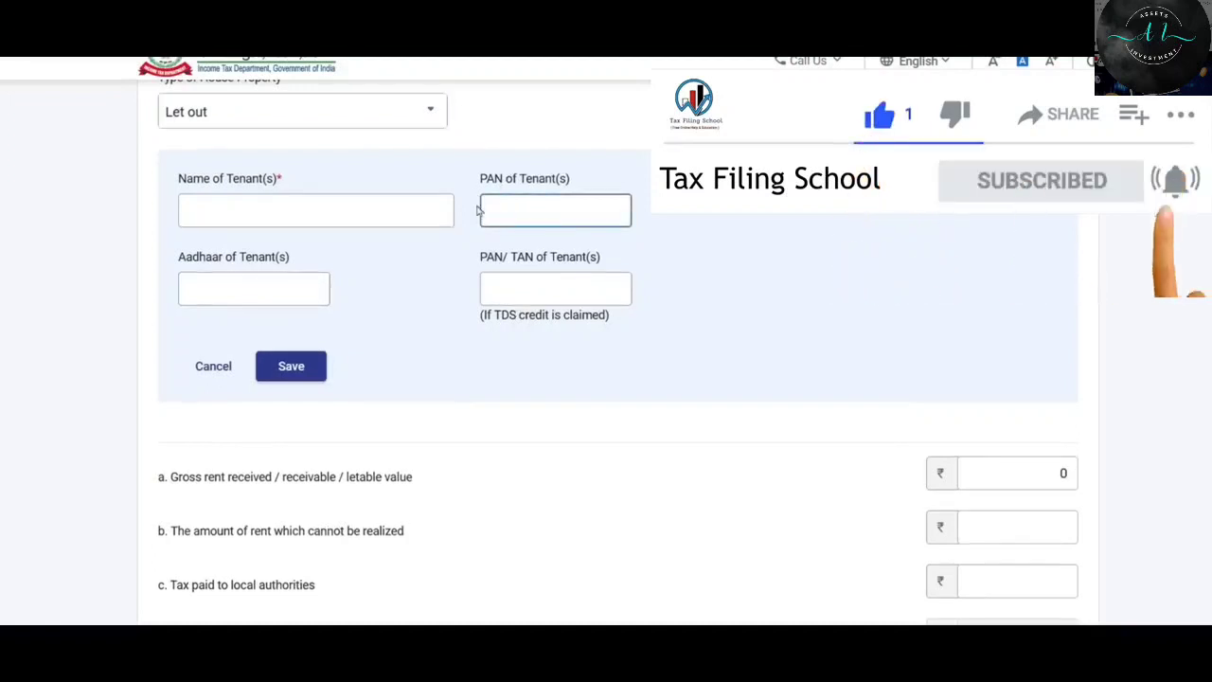
pyautogui.click(274, 210)
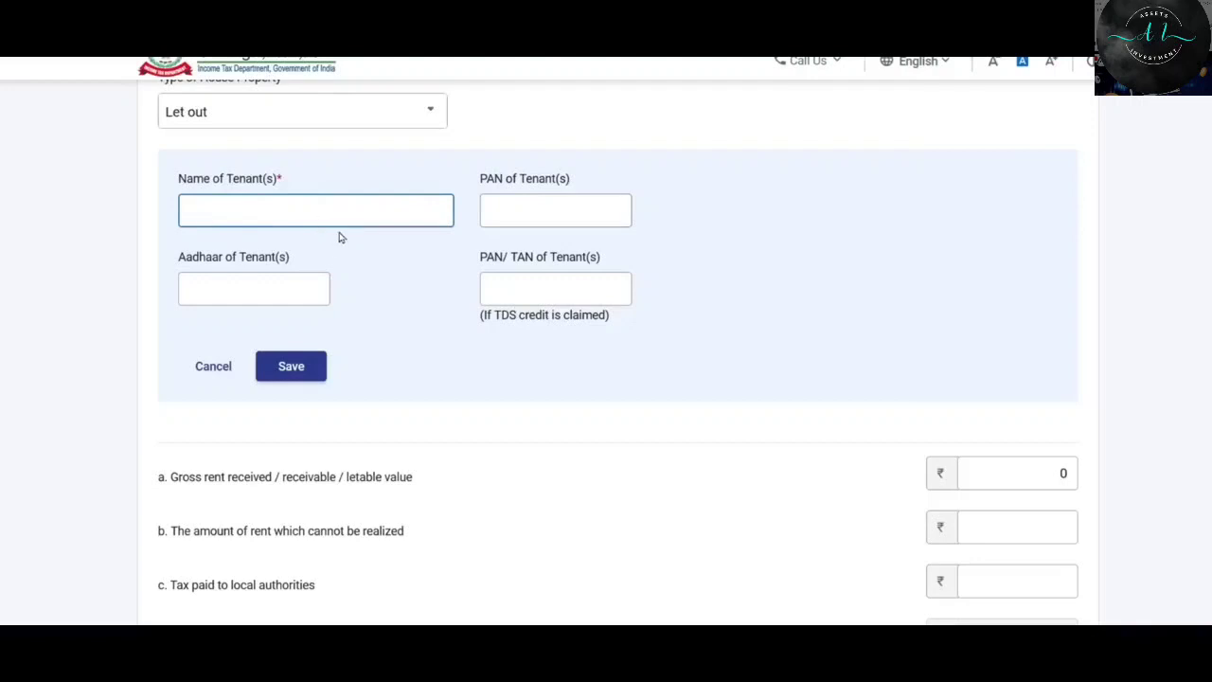
pyautogui.write('Manohar')
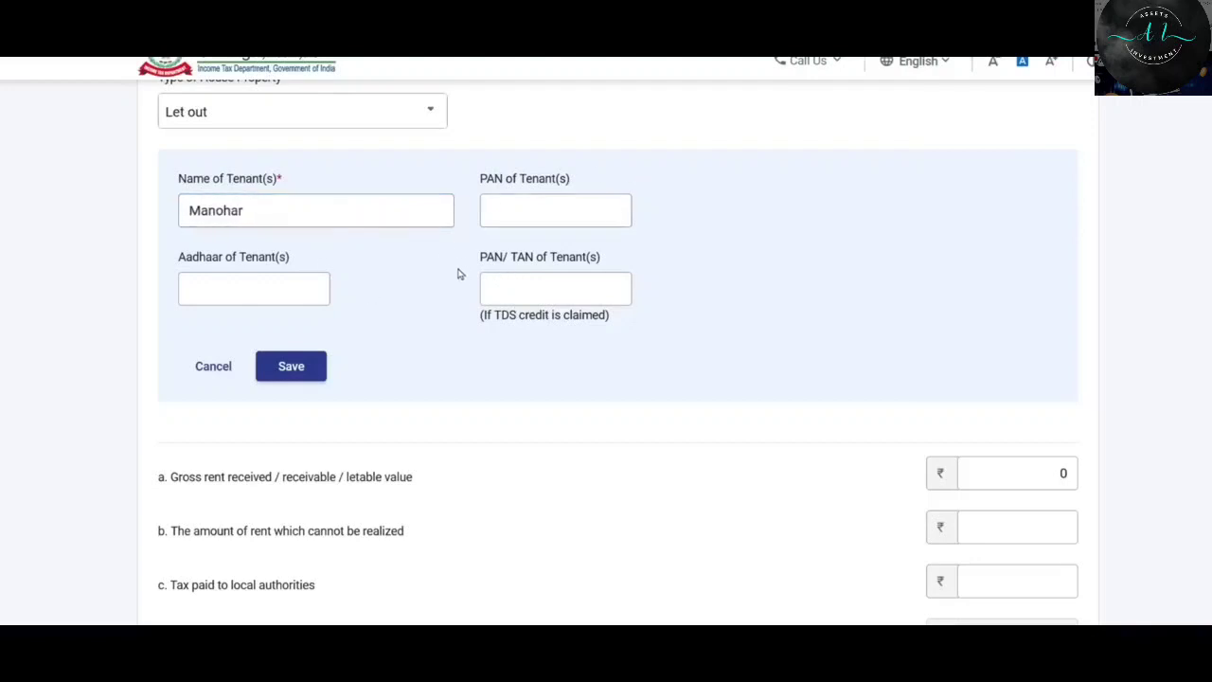
pyautogui.click(300, 373)
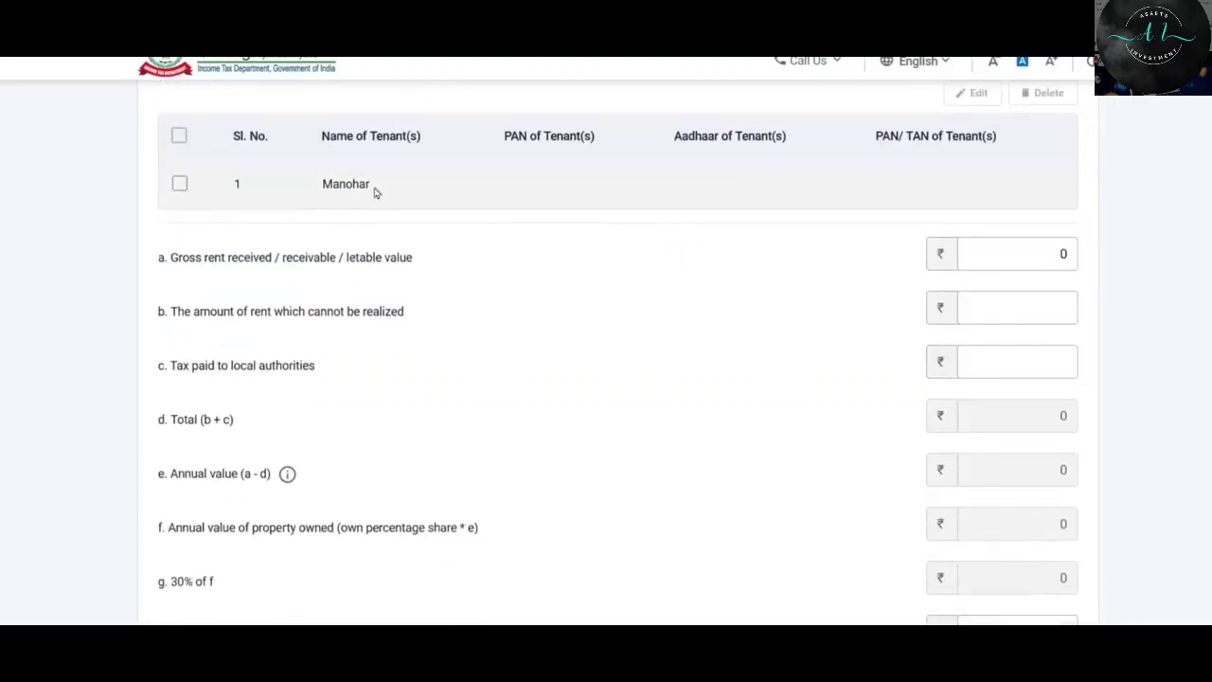
pyautogui.scroll(-2, 686, 187)
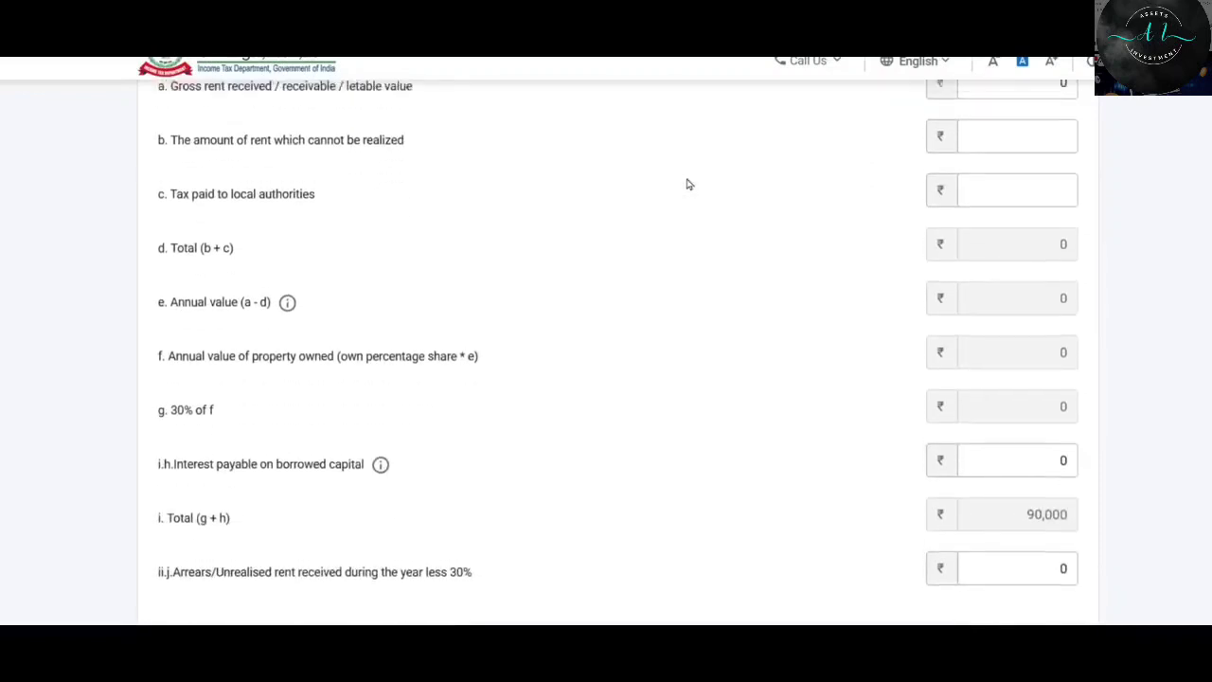
pyautogui.scroll(1, 668, 214)
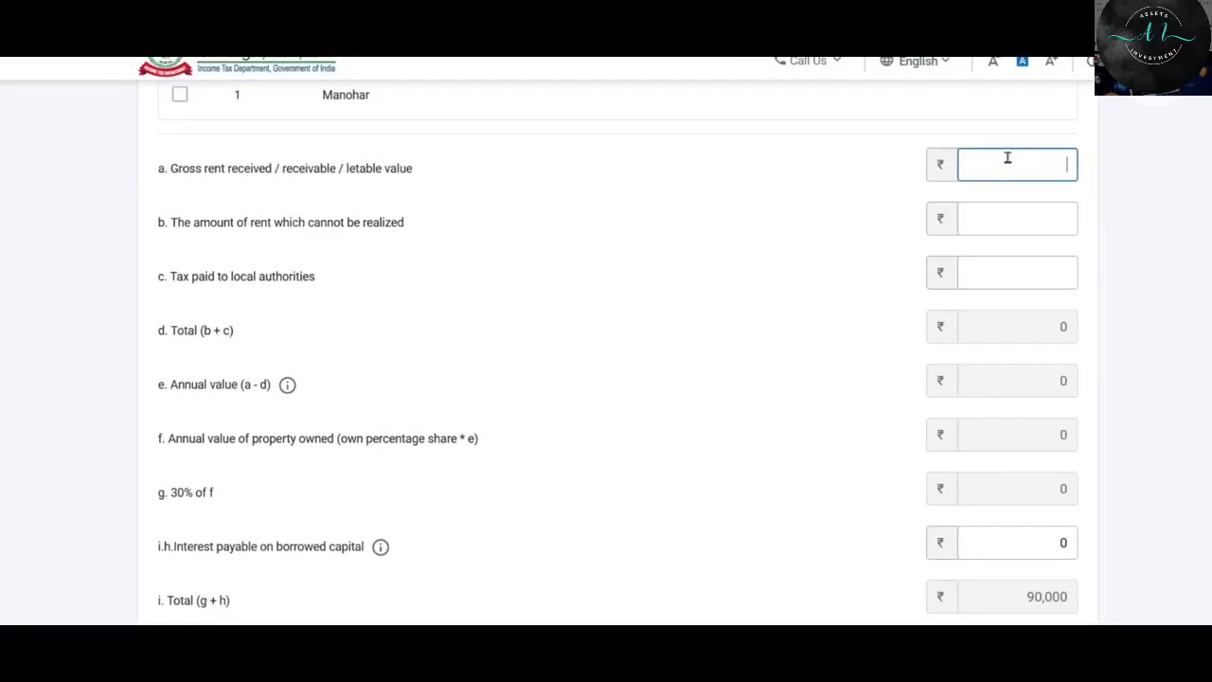
pyautogui.hotkey('alt', 'Tab')
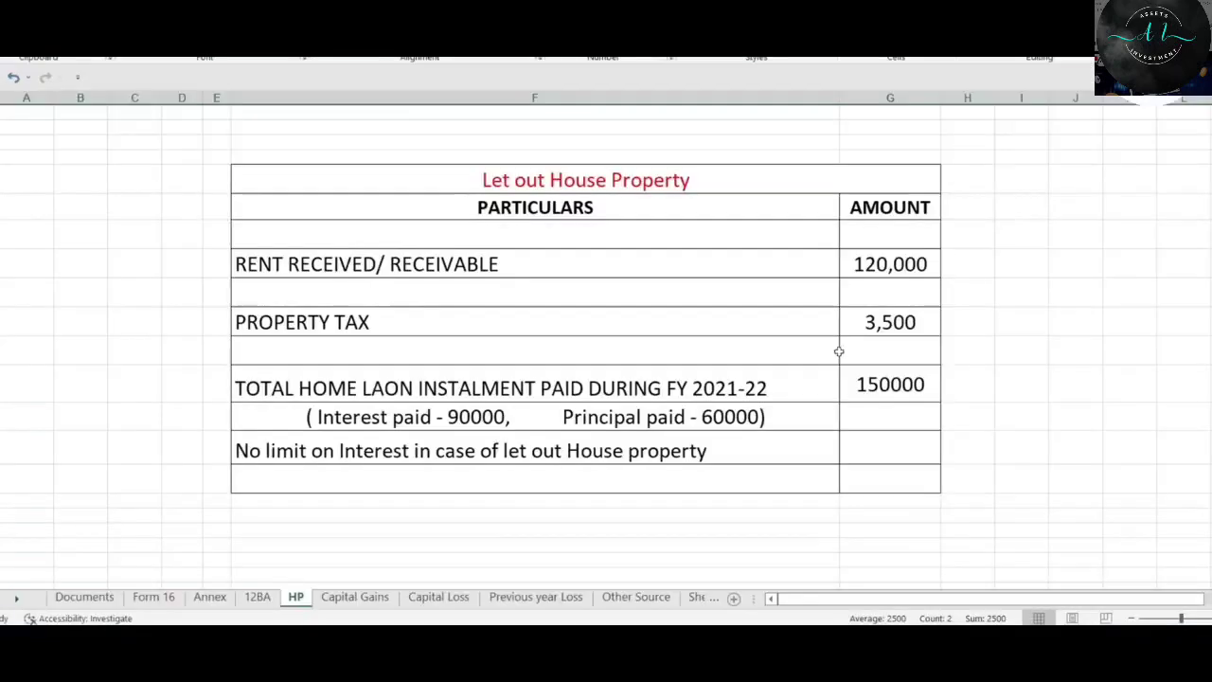
pyautogui.click(885, 266)
pyautogui.hotkey('alt', 'Tab')
pyautogui.write('120000')
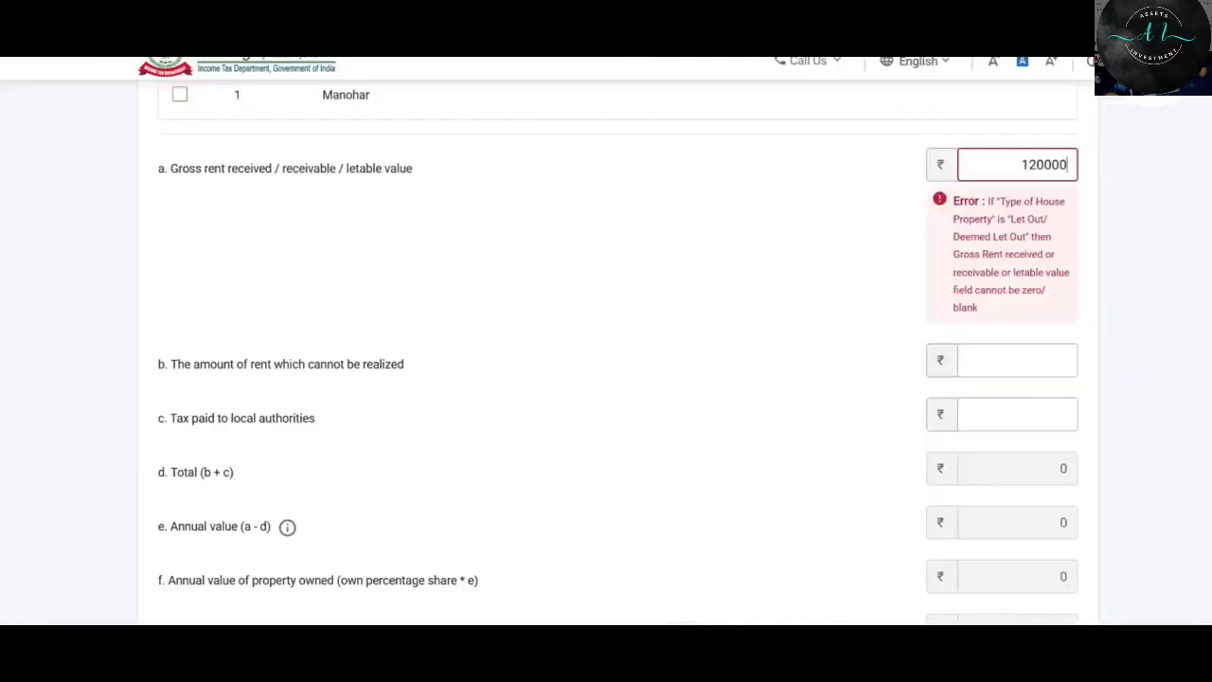
pyautogui.press('Tab')
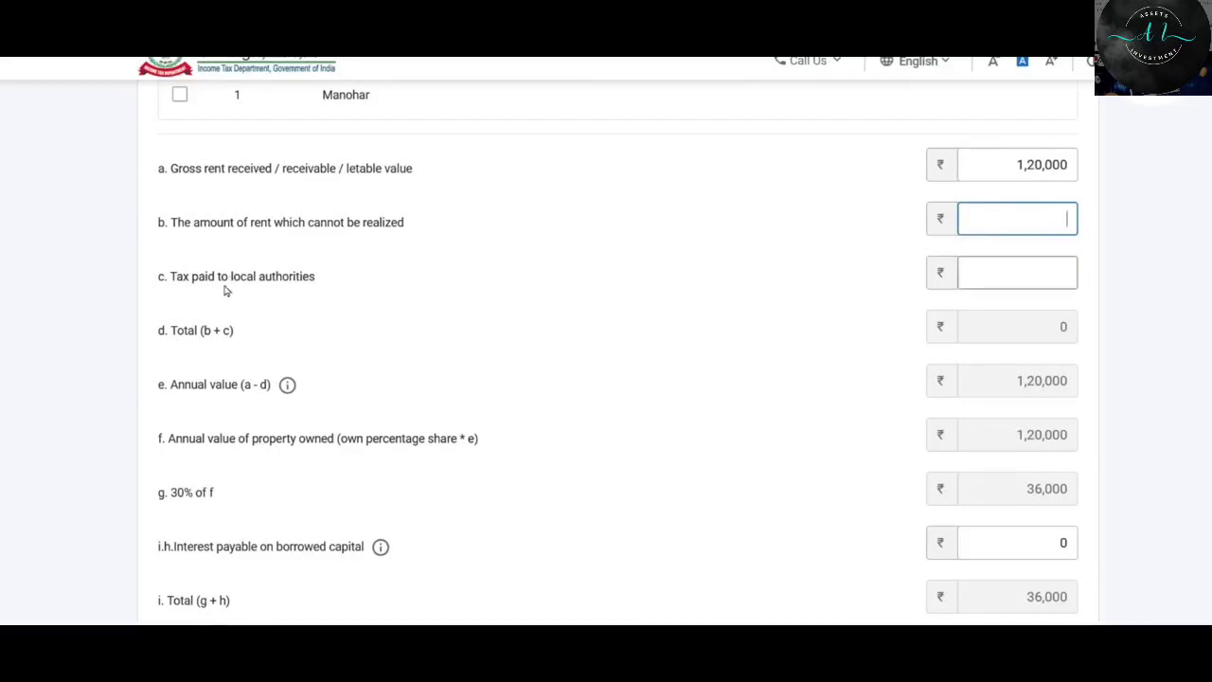
pyautogui.click(1015, 272)
pyautogui.hotkey('alt', 'Tab')
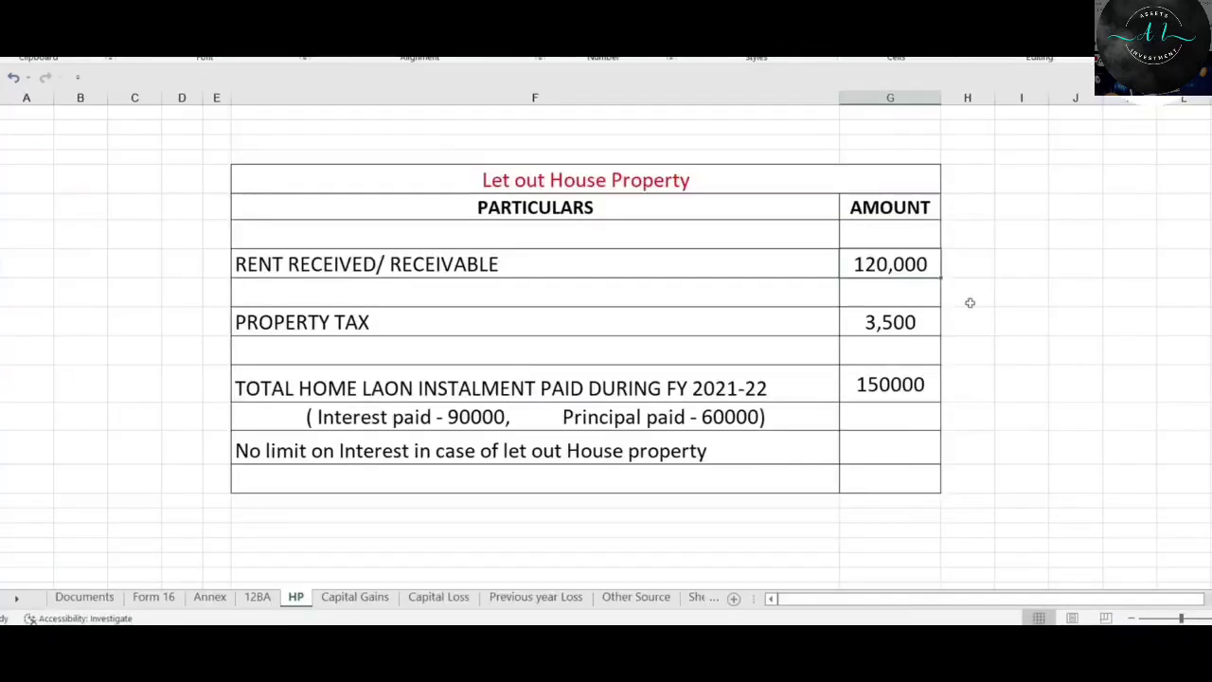
pyautogui.click(896, 323)
pyautogui.hotkey('alt', 'Tab')
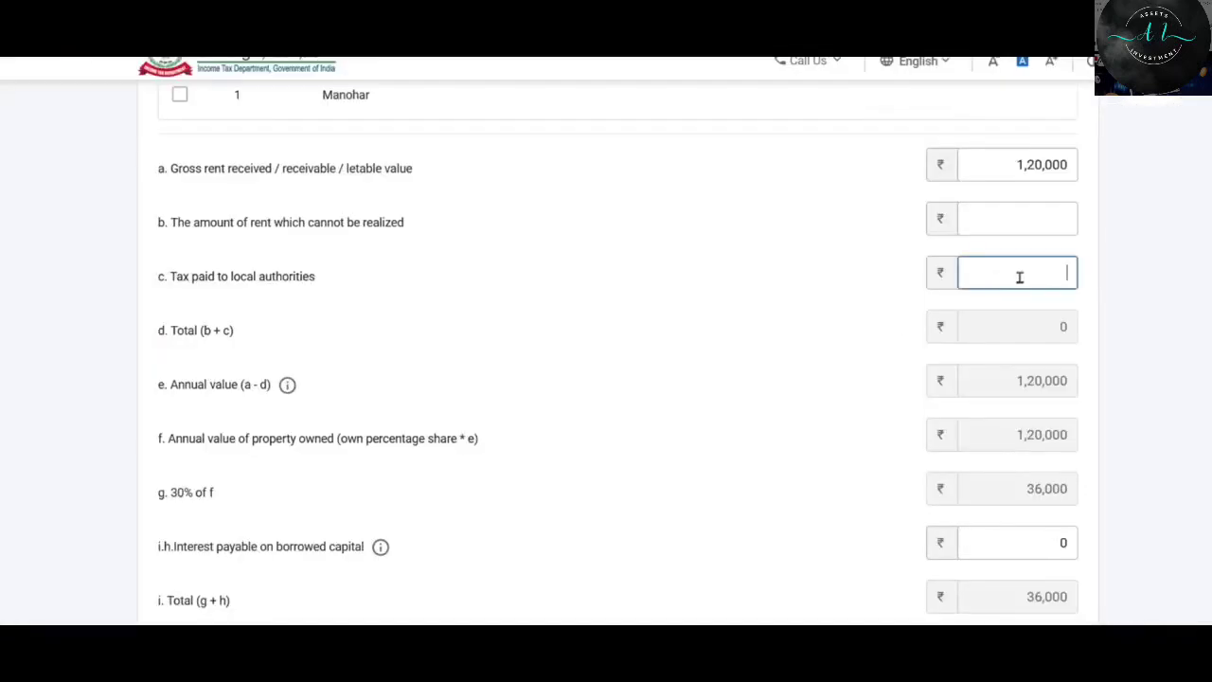
pyautogui.write('3500')
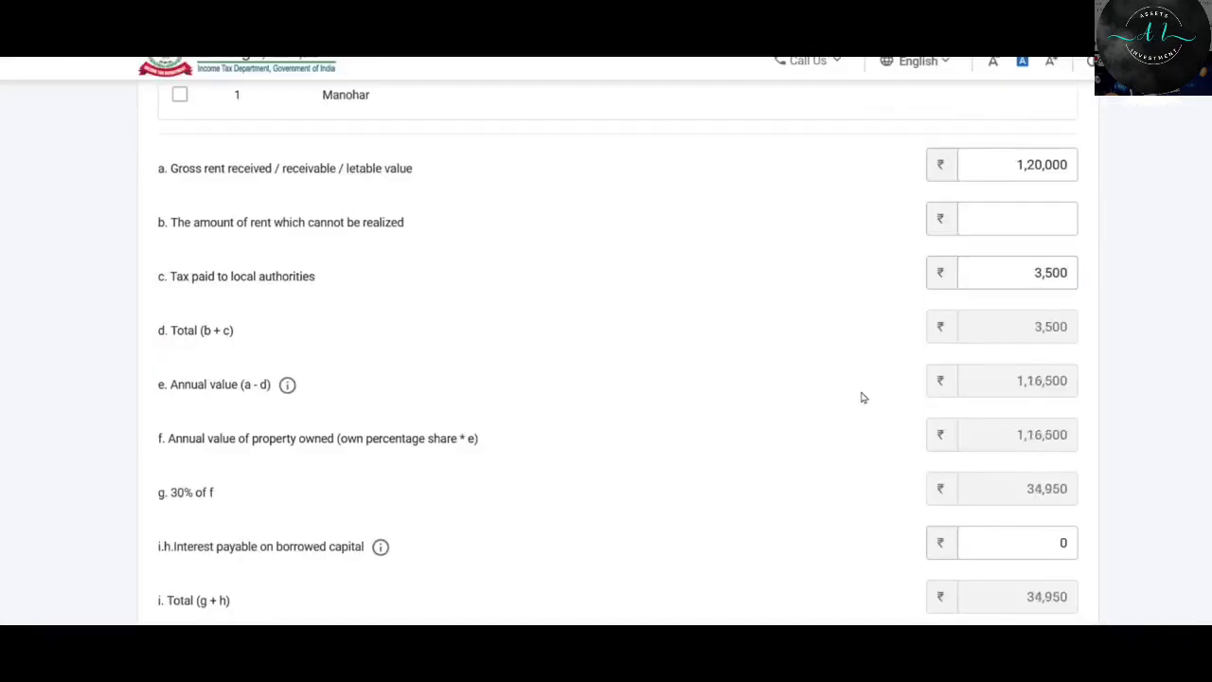
pyautogui.scroll(-1, 1041, 278)
pyautogui.click(1036, 140)
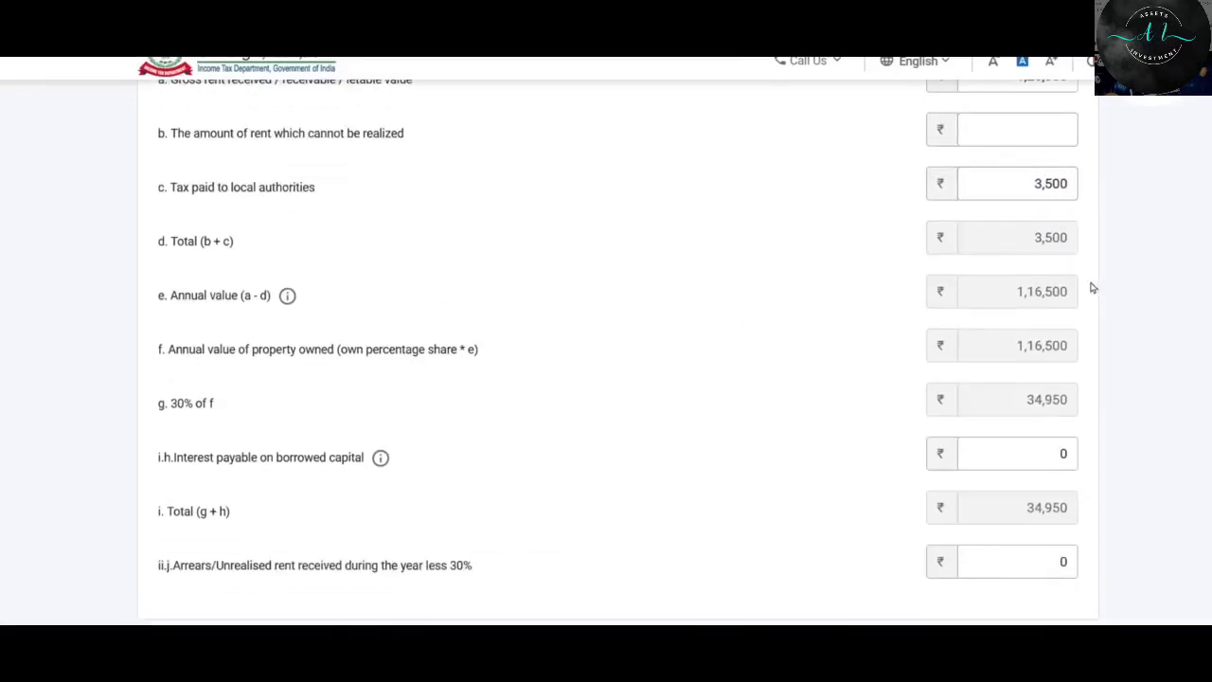
pyautogui.scroll(-1, 1053, 288)
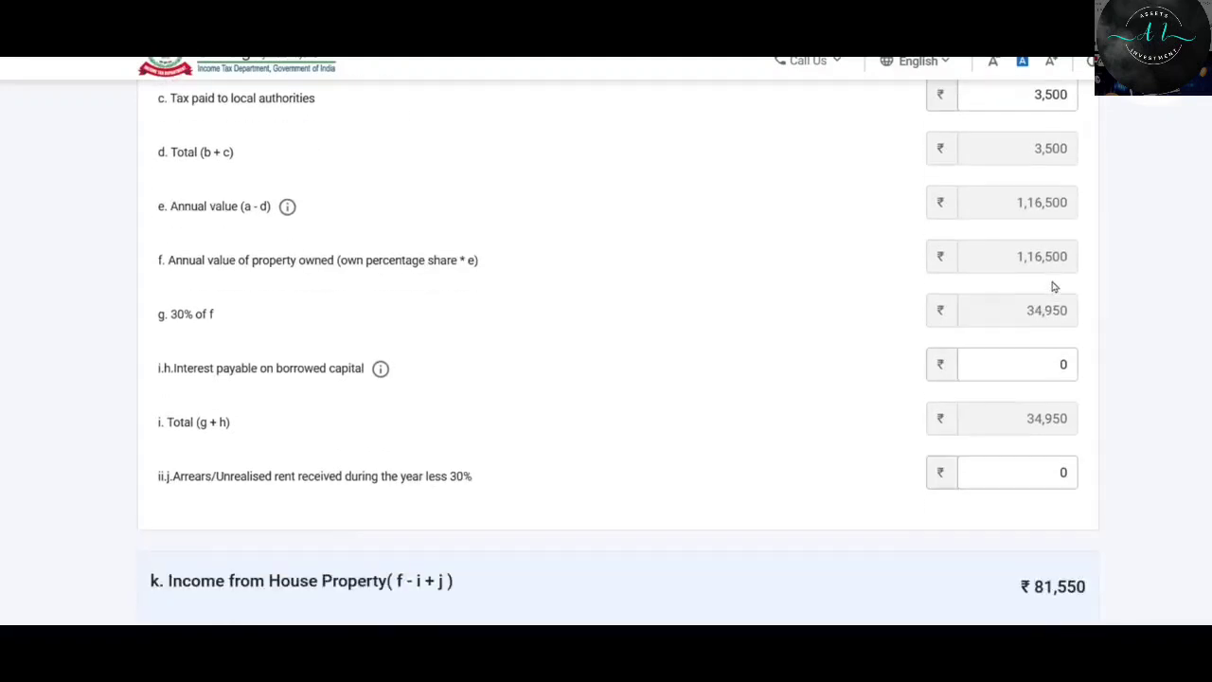
pyautogui.scroll(-1, 686, 306)
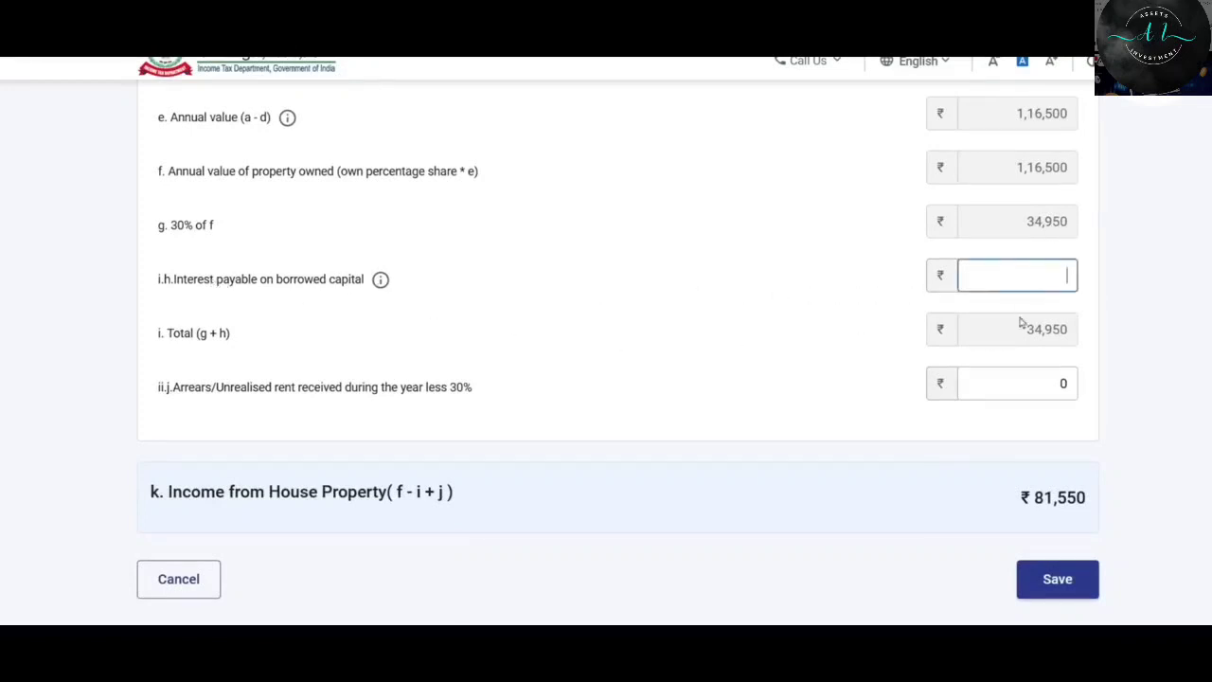
pyautogui.hotkey('alt', 'Tab')
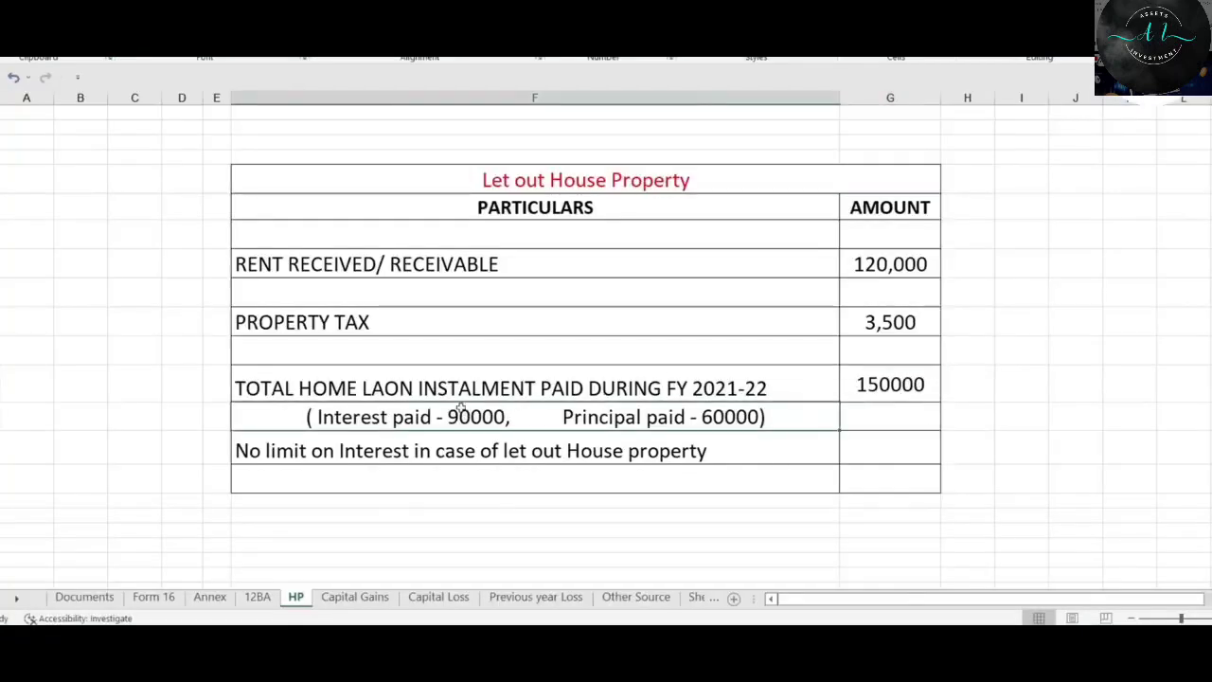
pyautogui.hotkey('alt', 'Tab')
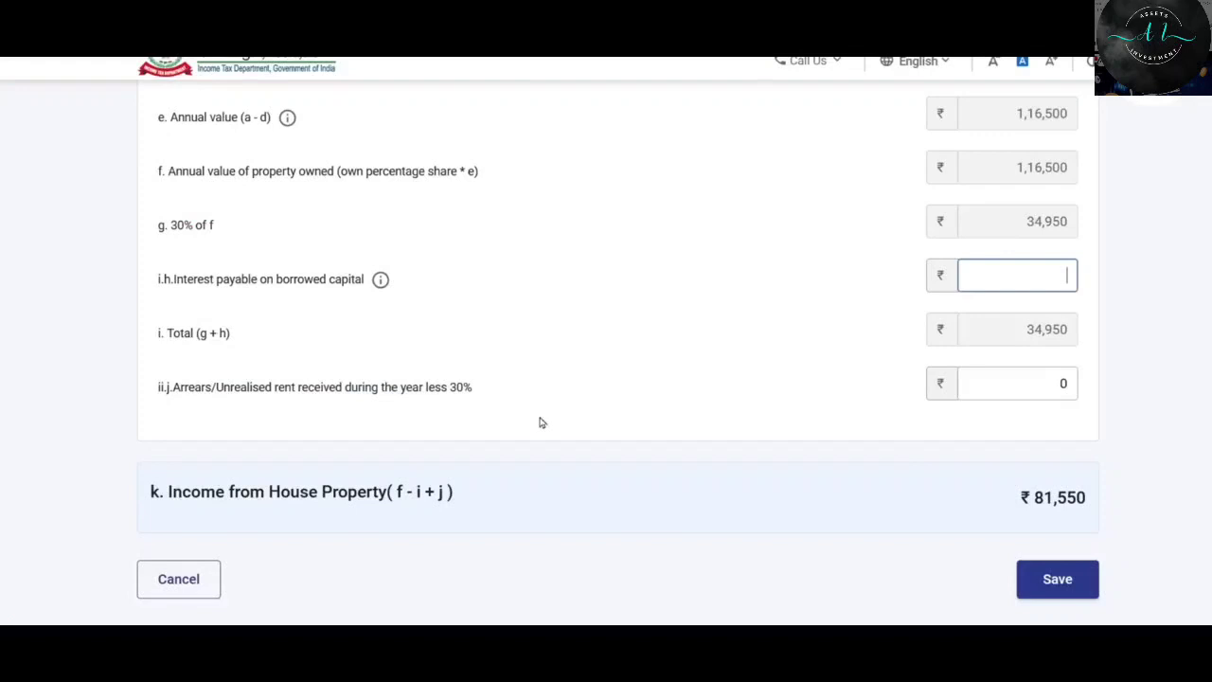
# Fill interest on borrowed capital with 90,000 and clear the arrears amount, making house property income ₹-8,450.
pyautogui.click(1030, 275)
pyautogui.click(976, 302)
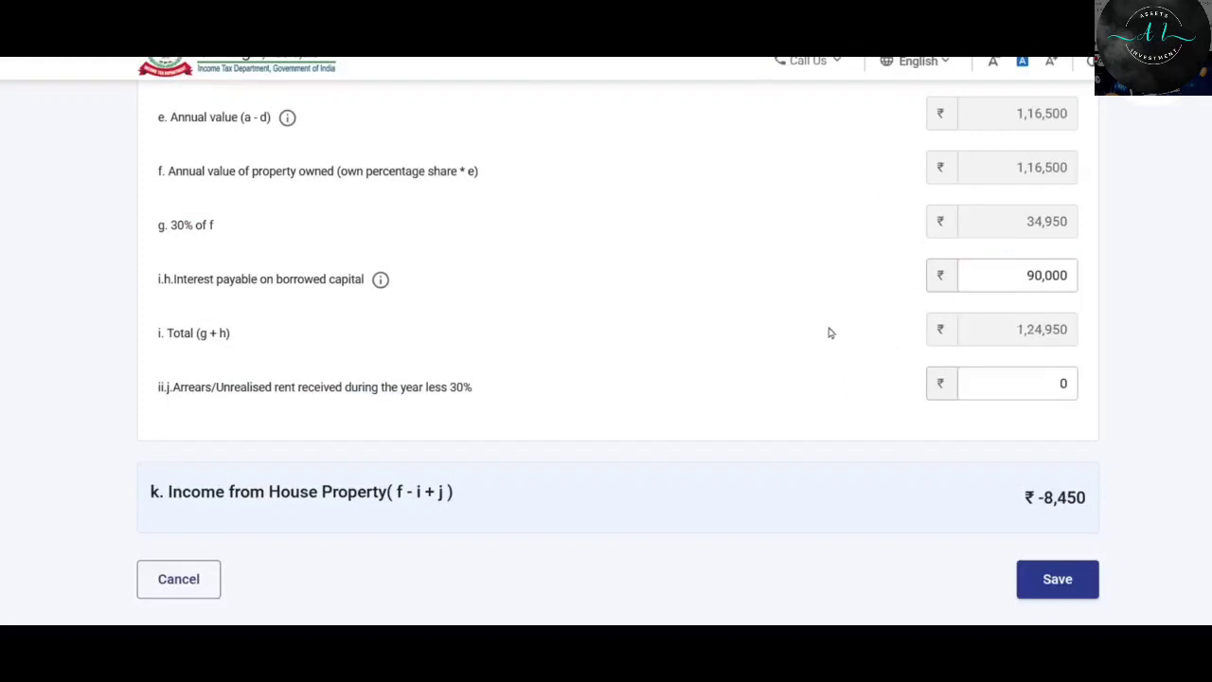
pyautogui.moveTo(1012, 283); pyautogui.dragTo(1124, 276)
pyautogui.click(1103, 282)
pyautogui.click(1012, 275)
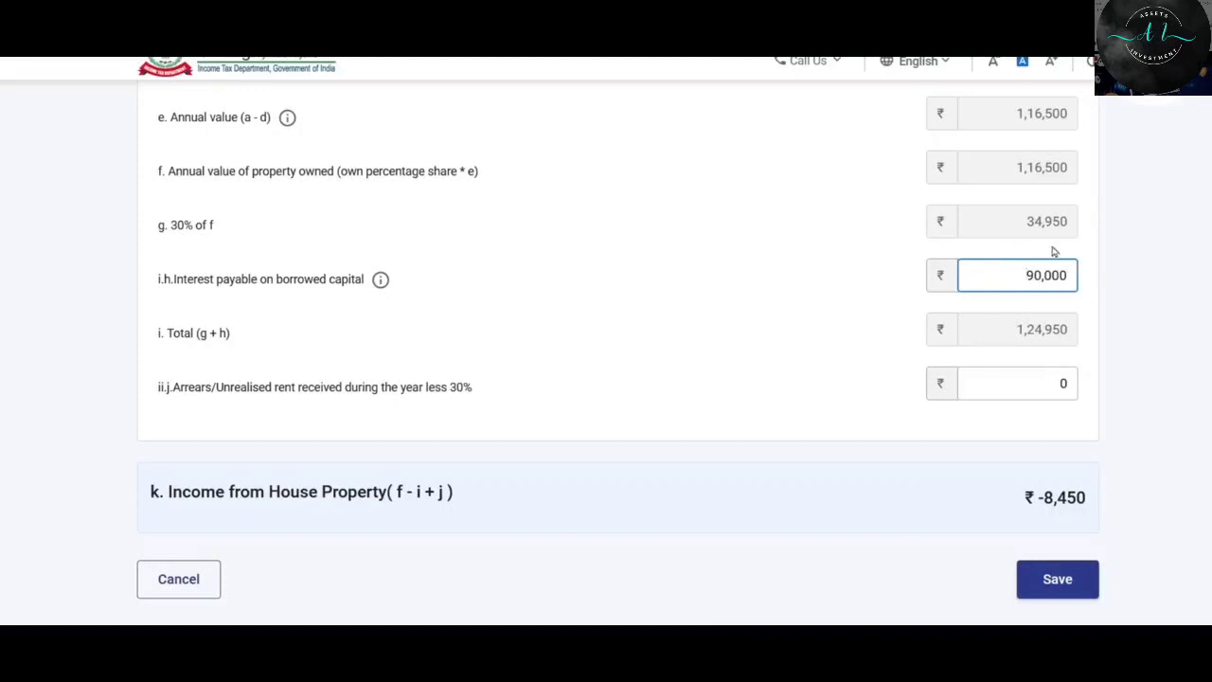
pyautogui.click(1032, 279)
pyautogui.scroll(-2, 1031, 278)
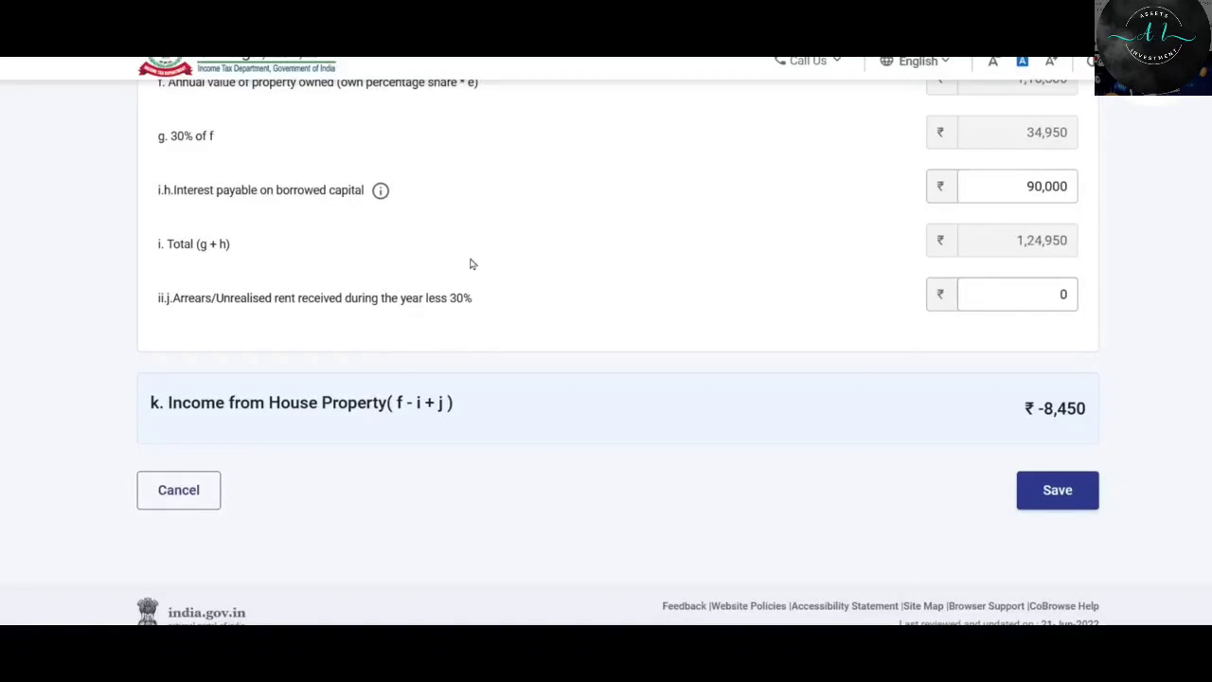
pyautogui.click(969, 301)
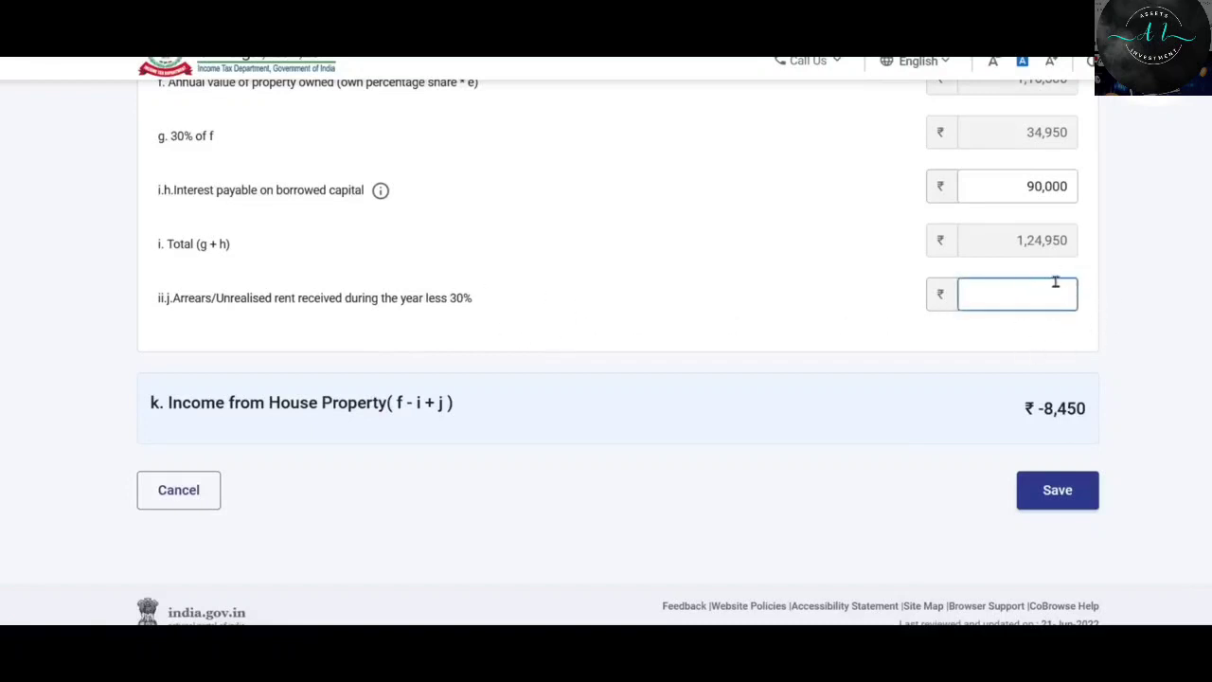
pyautogui.scroll(-1, 1014, 287)
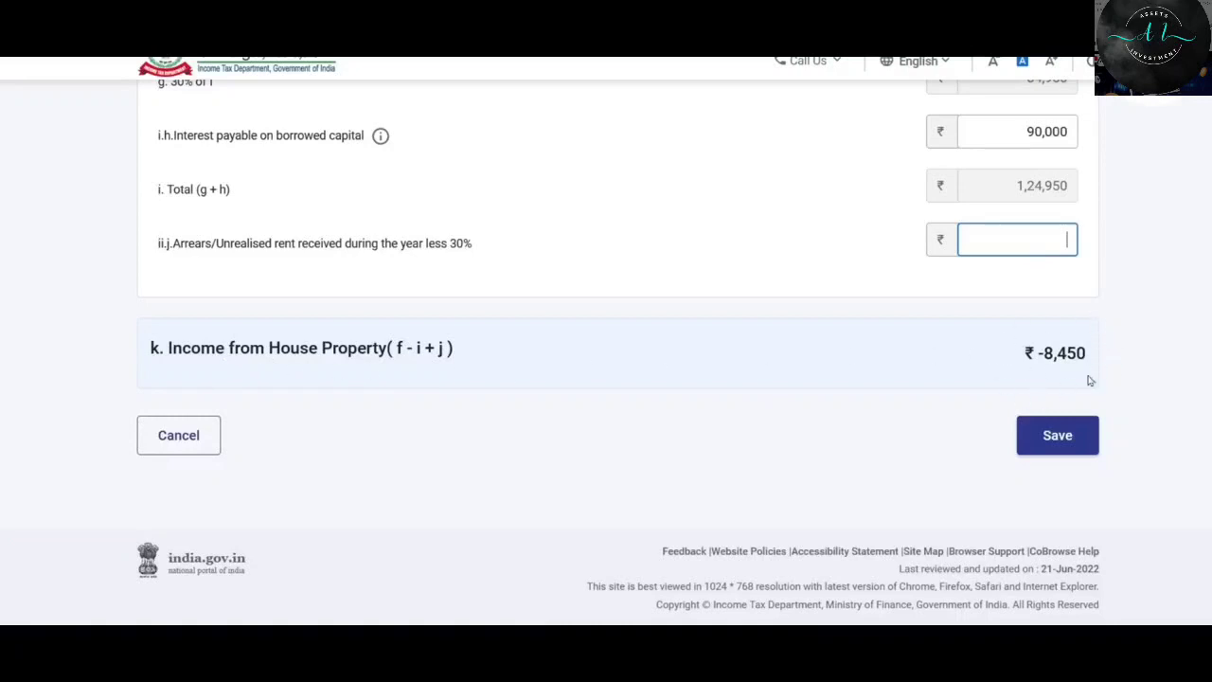
# Save the let-out House Property 1, review its summary, and confirm Schedule House Property.
pyautogui.click(1081, 449)
pyautogui.scroll(-3, 822, 268)
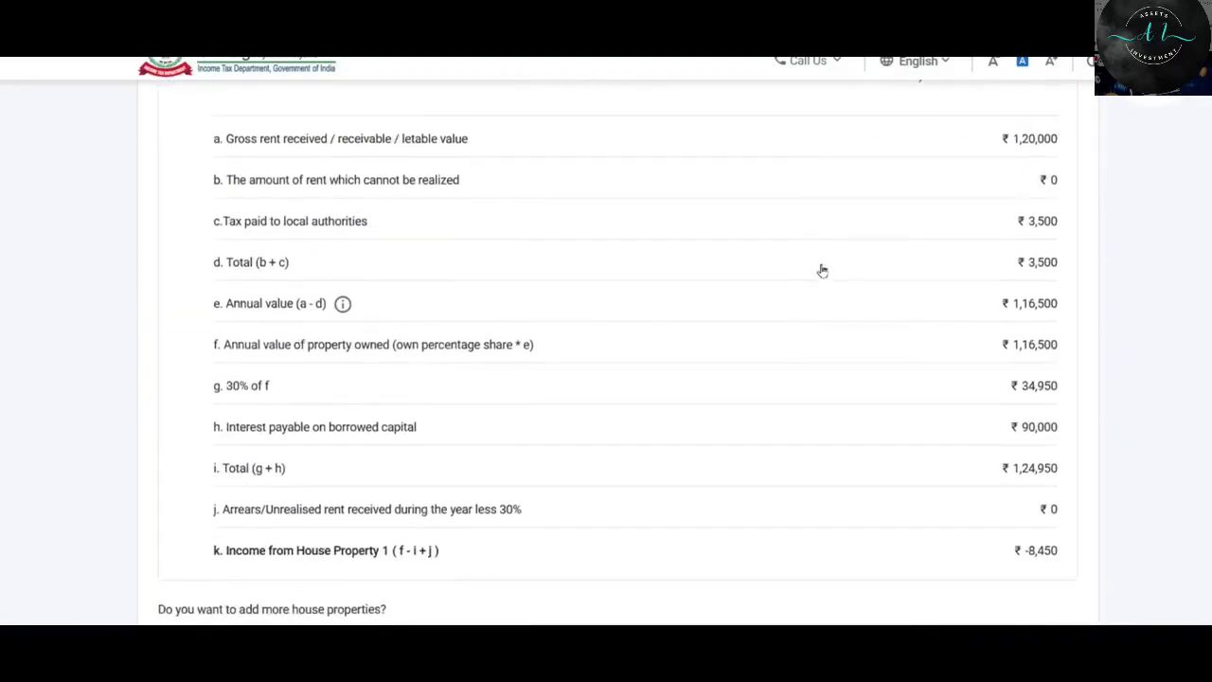
pyautogui.scroll(5, 823, 268)
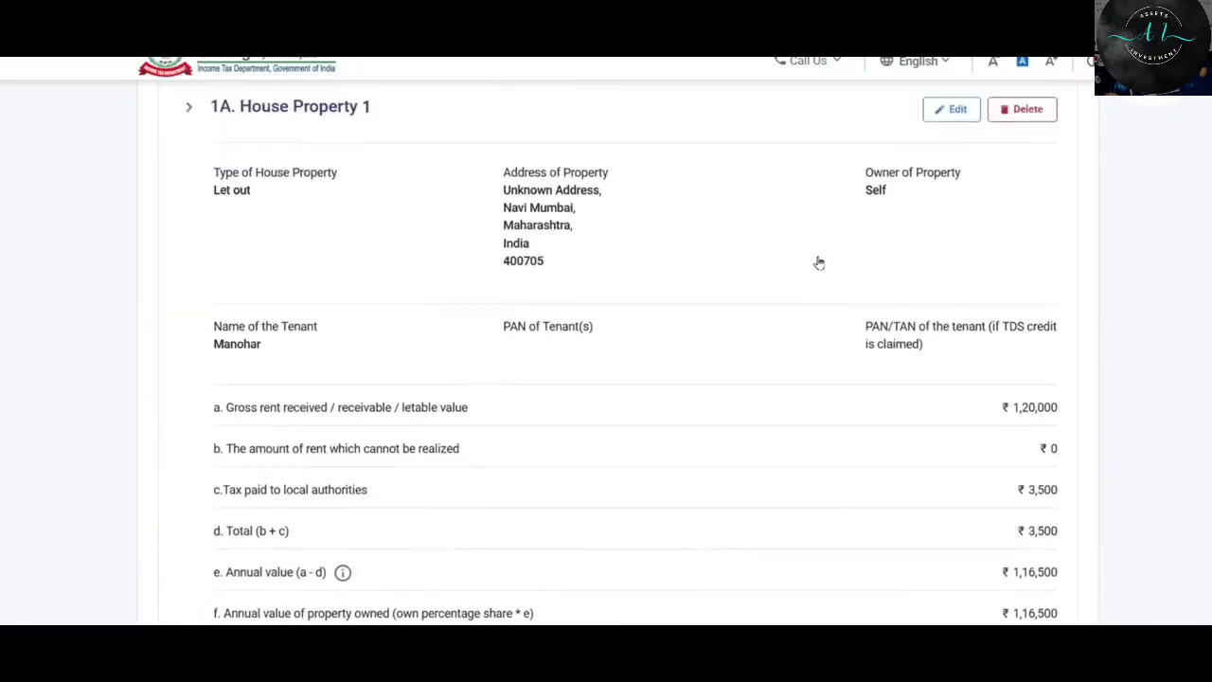
pyautogui.scroll(-6, 818, 270)
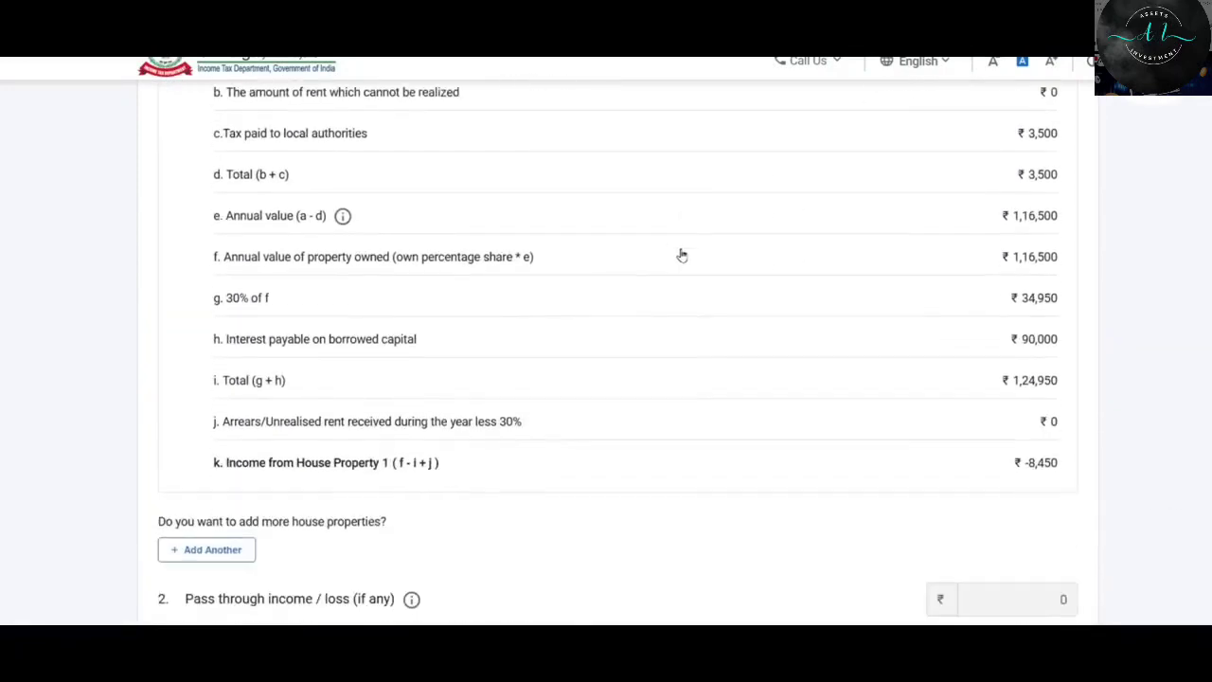
pyautogui.scroll(-1, 686, 259)
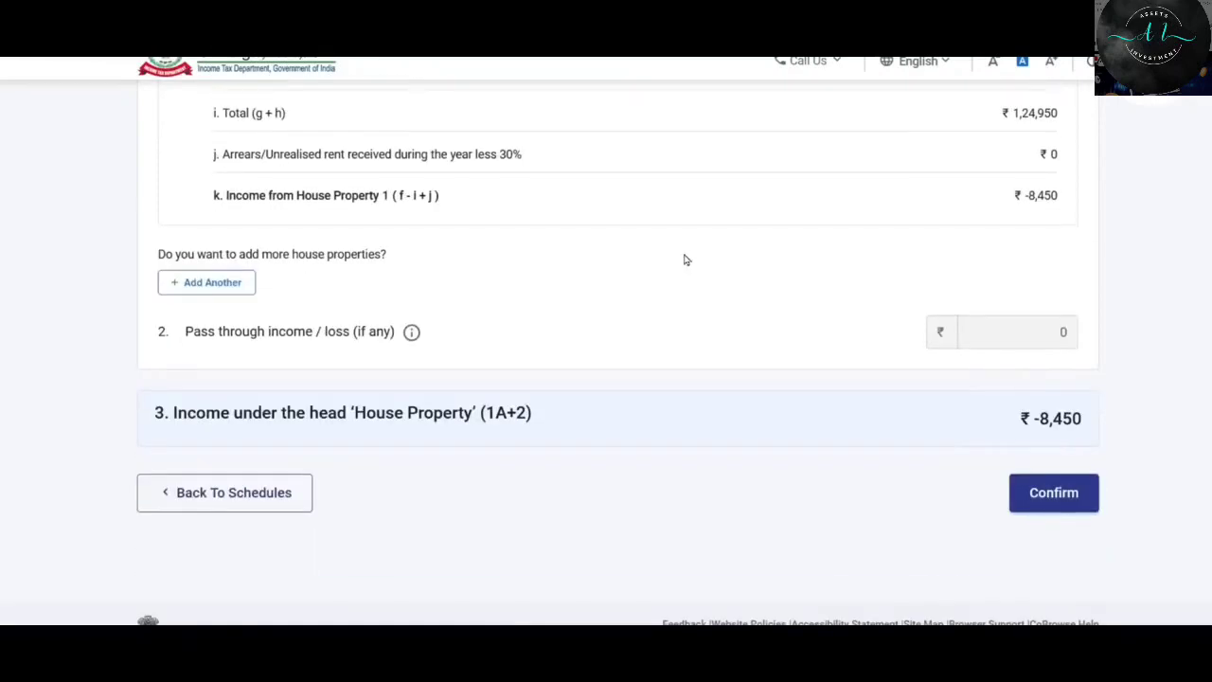
pyautogui.scroll(1, 682, 260)
pyautogui.scroll(-1, 695, 268)
pyautogui.scroll(-1, 625, 303)
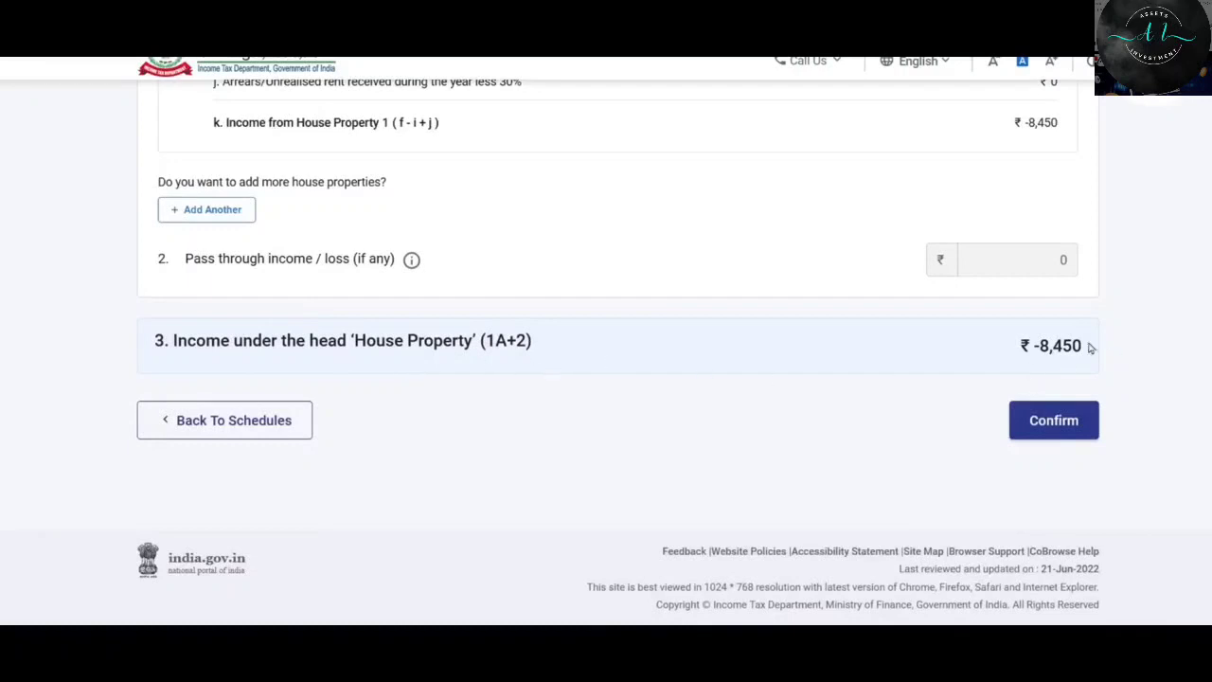
pyautogui.click(1062, 432)
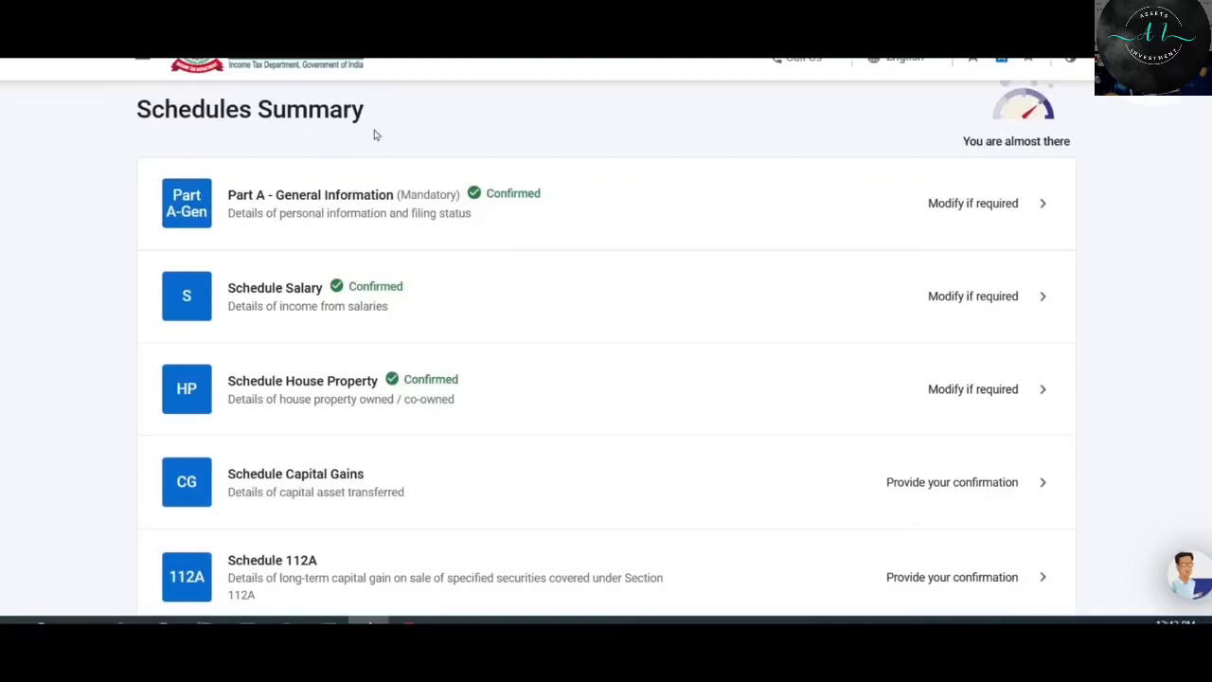
# Scroll the Schedules Summary down to Schedule Income from other sources (OS) and open it.
pyautogui.scroll(-2, 555, 162)
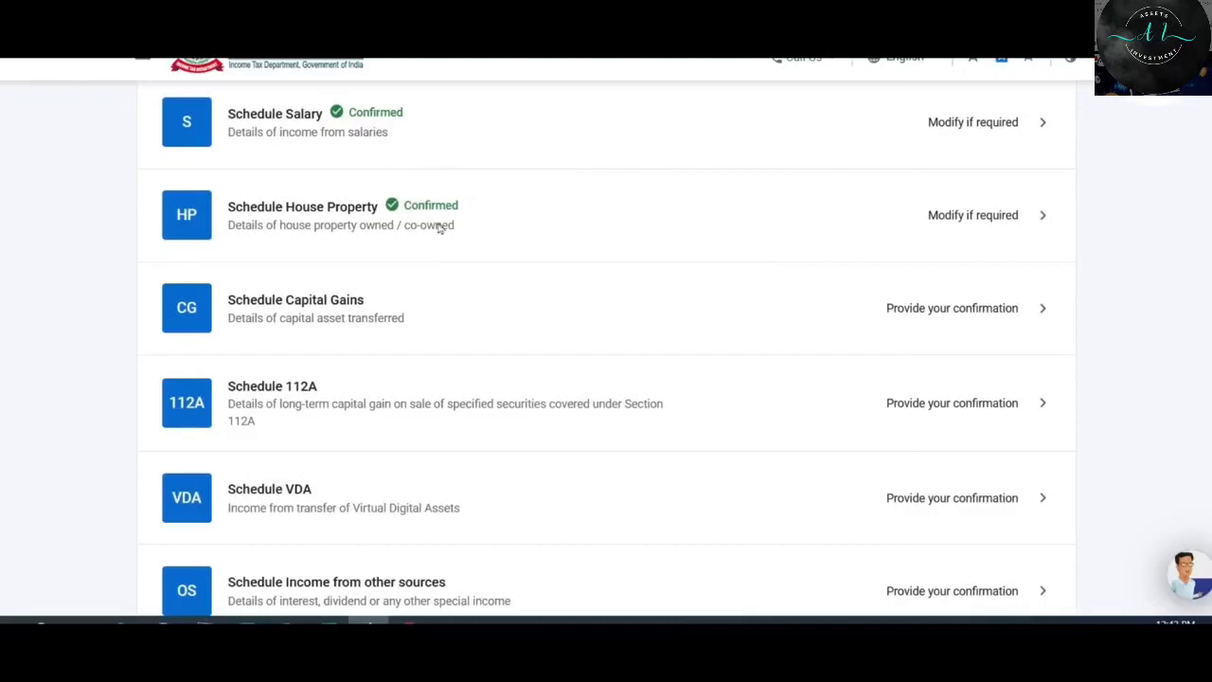
pyautogui.scroll(-2, 698, 225)
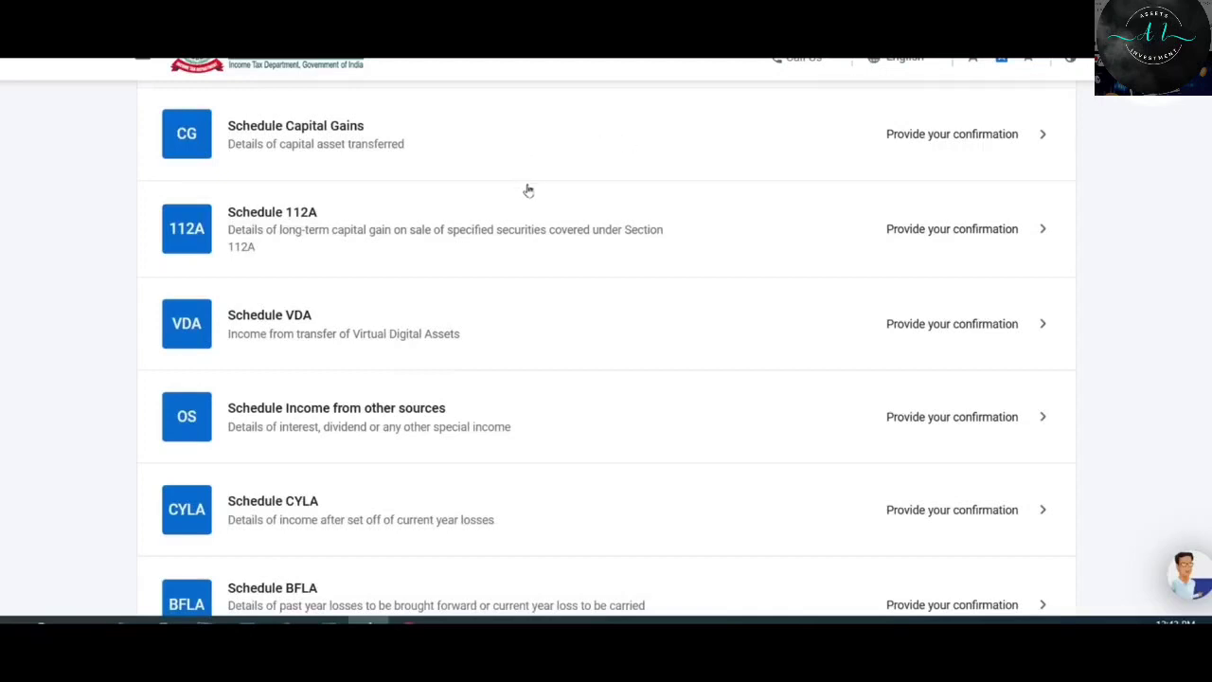
pyautogui.scroll(-1, 528, 190)
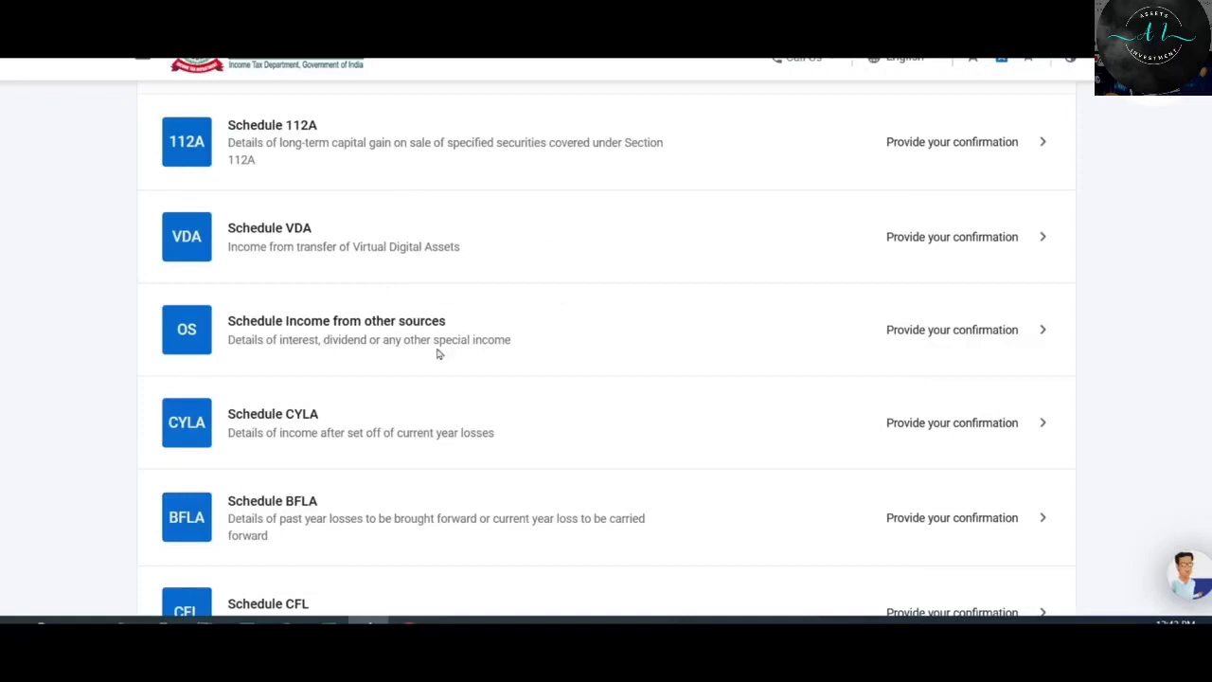
pyautogui.click(496, 338)
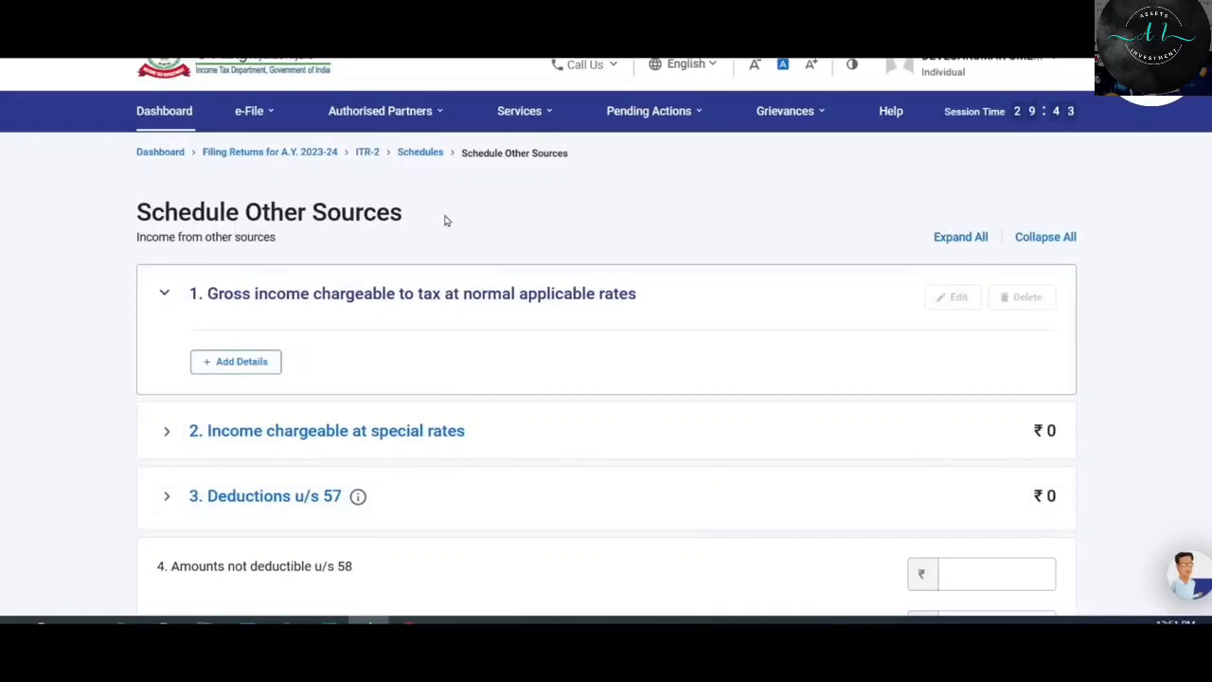
pyautogui.scroll(-7, 635, 243)
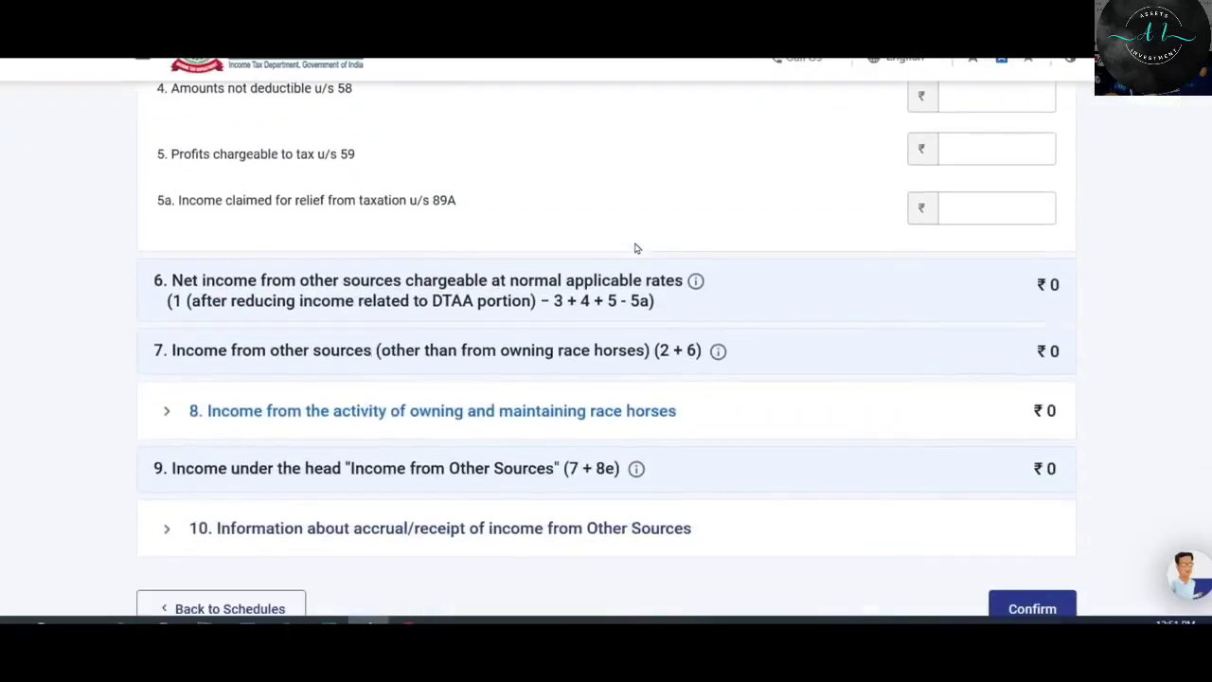
pyautogui.scroll(8, 636, 243)
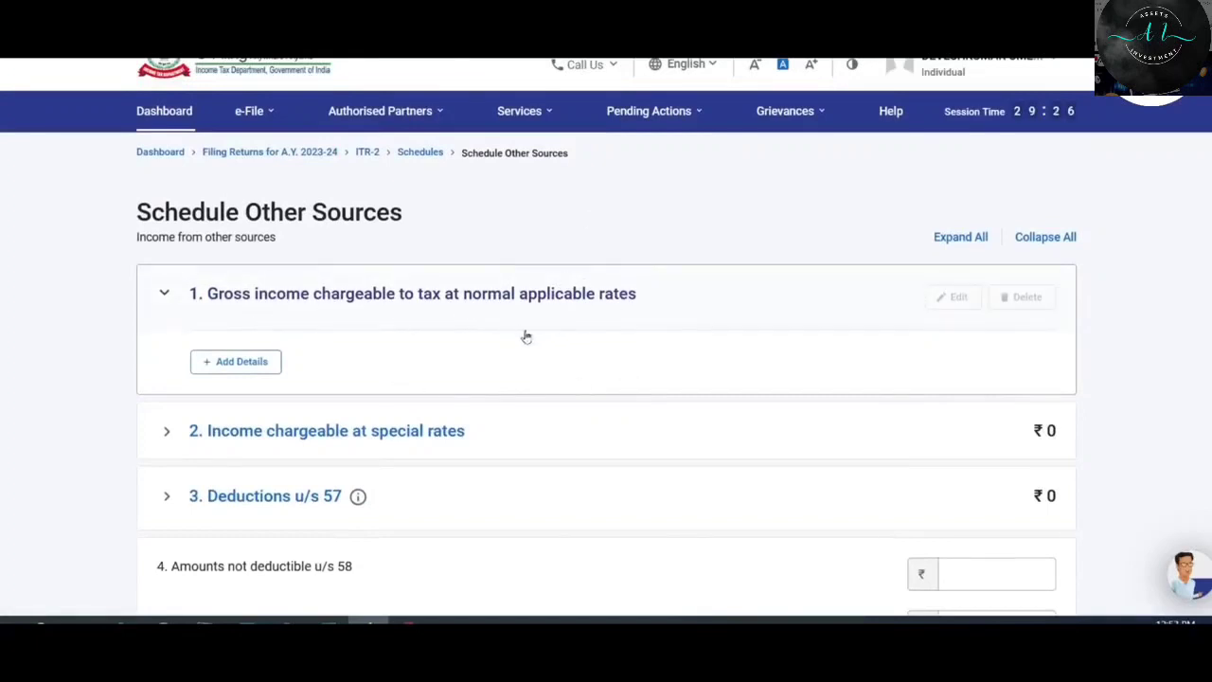
# Add a normal-rate income item of type Interest, Gross and clear its preset amount fields.
pyautogui.click(236, 365)
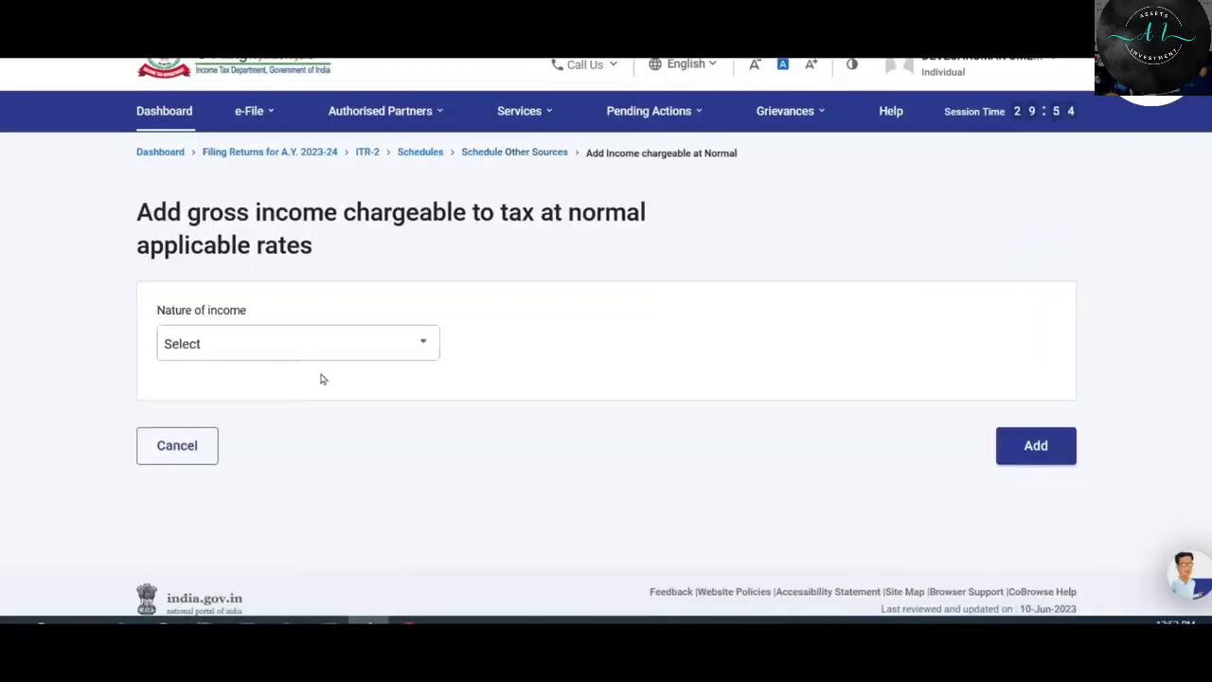
pyautogui.click(387, 346)
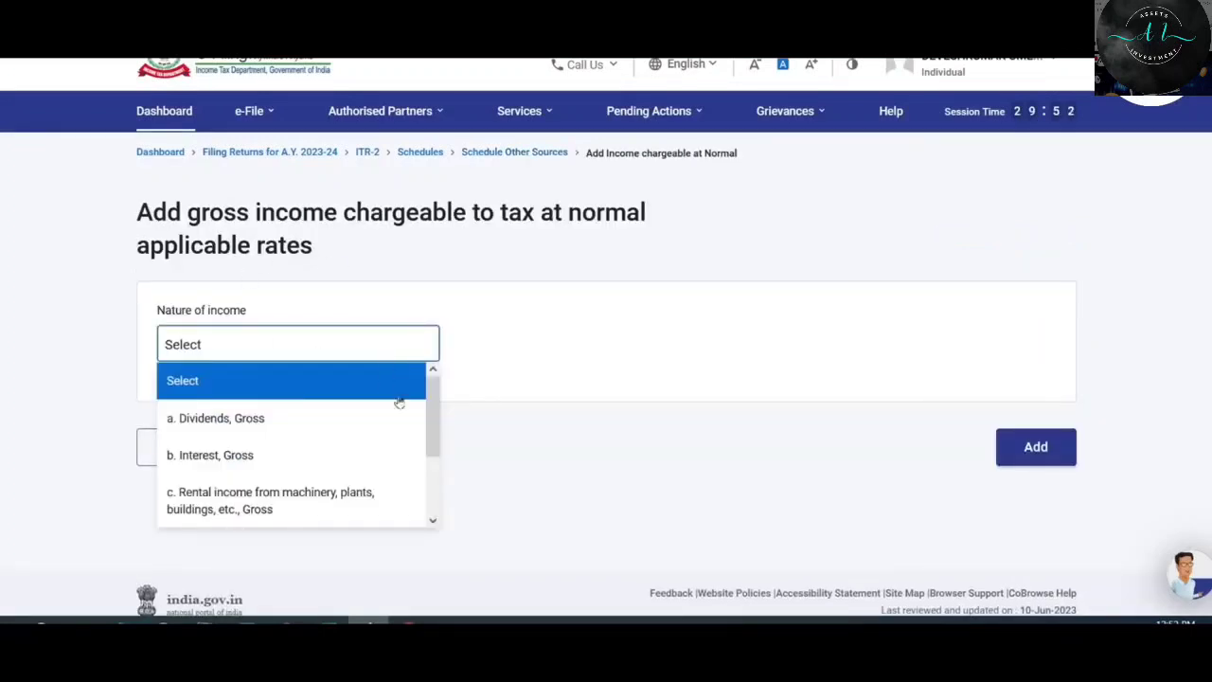
pyautogui.moveTo(435, 398); pyautogui.dragTo(441, 470)
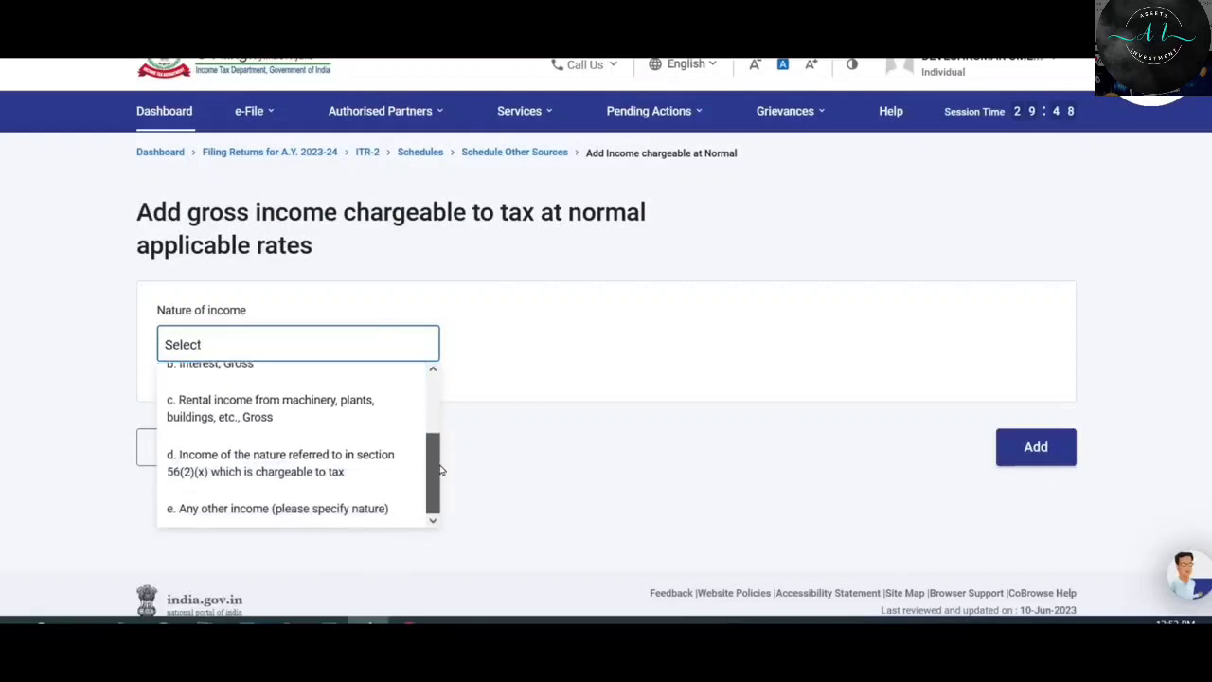
pyautogui.scroll(3, 439, 469)
pyautogui.click(244, 461)
pyautogui.scroll(-2, 422, 287)
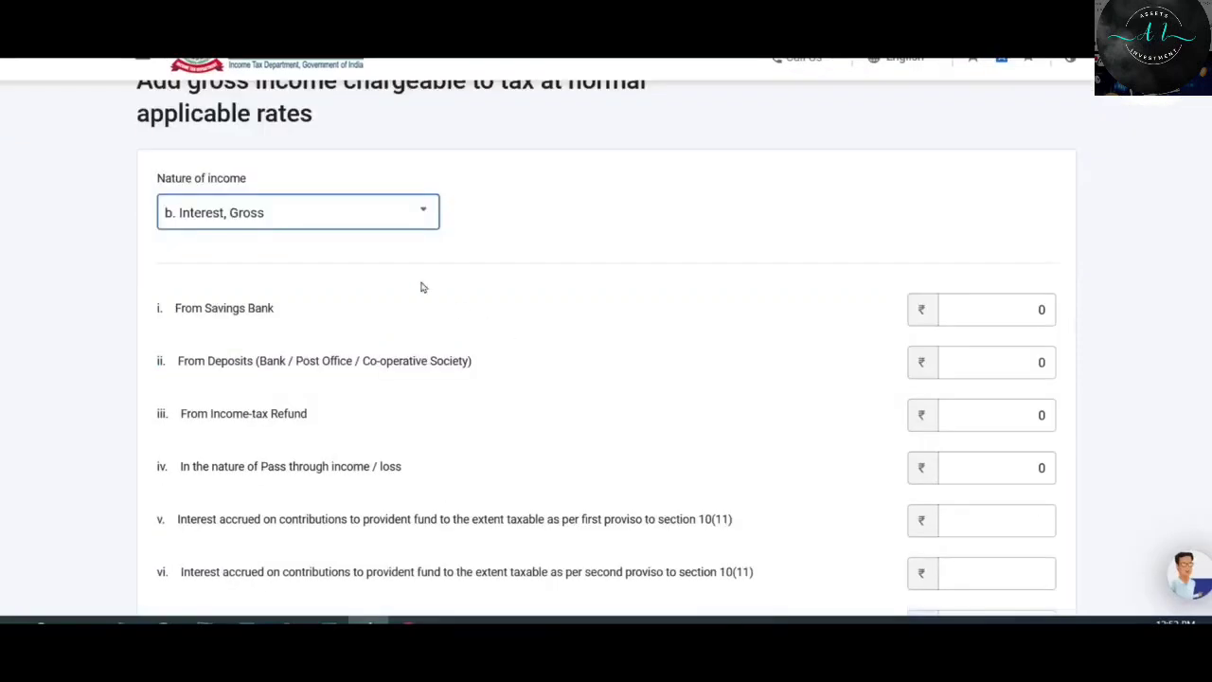
pyautogui.scroll(-2, 464, 216)
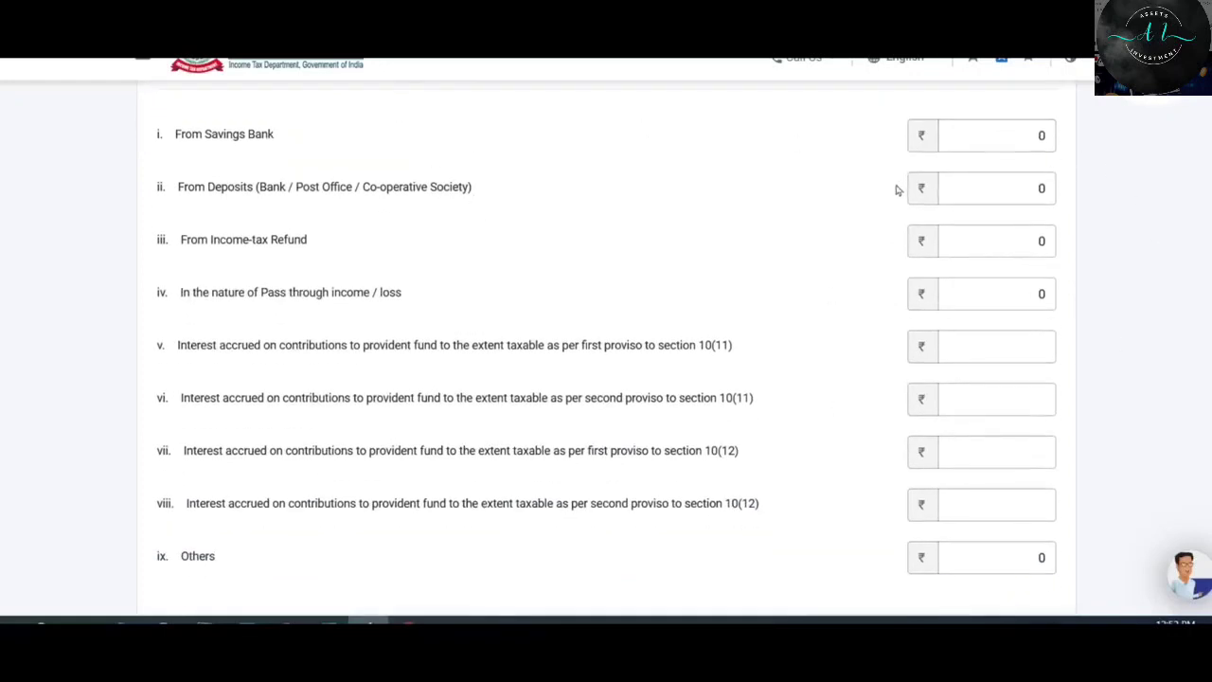
pyautogui.click(979, 139)
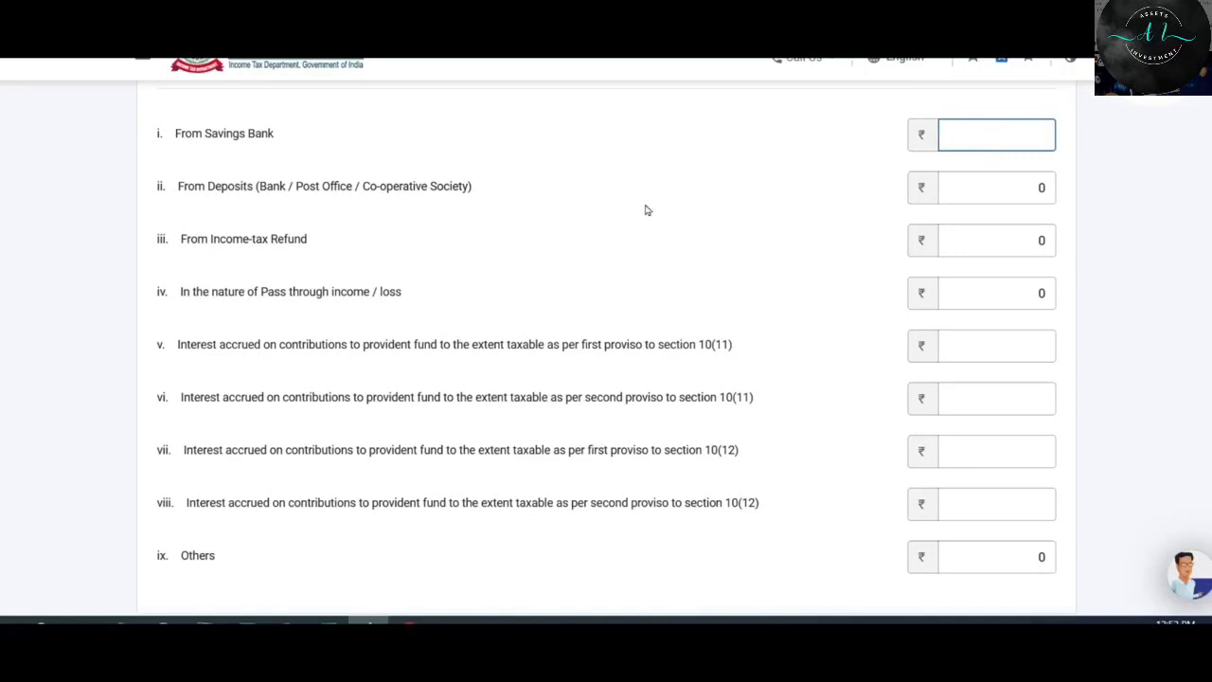
pyautogui.click(979, 186)
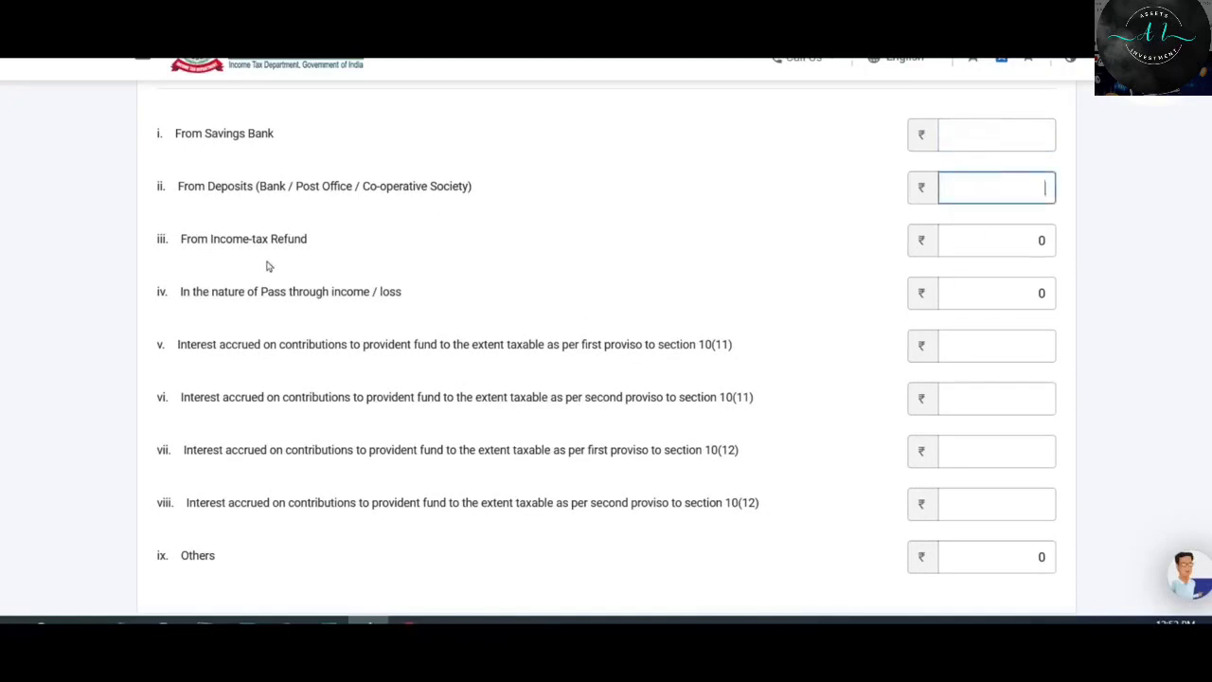
pyautogui.click(974, 234)
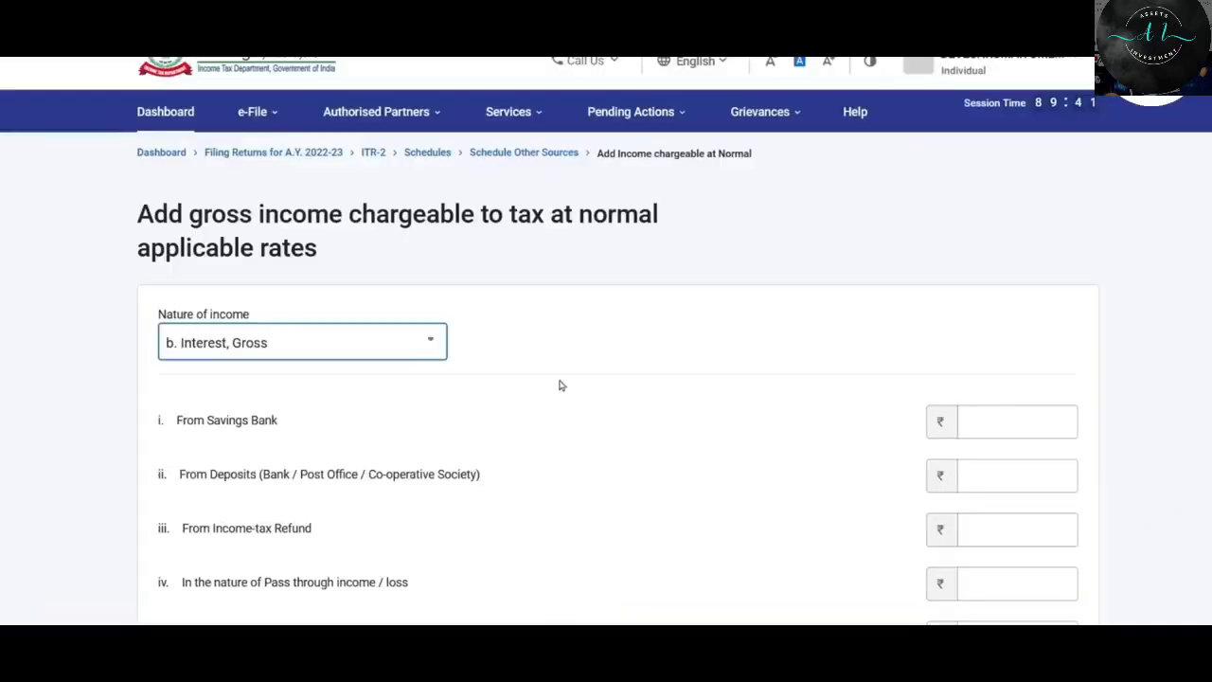
# Enter ₹1,100 savings bank and ₹10,000 deposit interest, then save the ₹11,100 gross interest entry.
pyautogui.scroll(-2, 561, 386)
pyautogui.click(1000, 287)
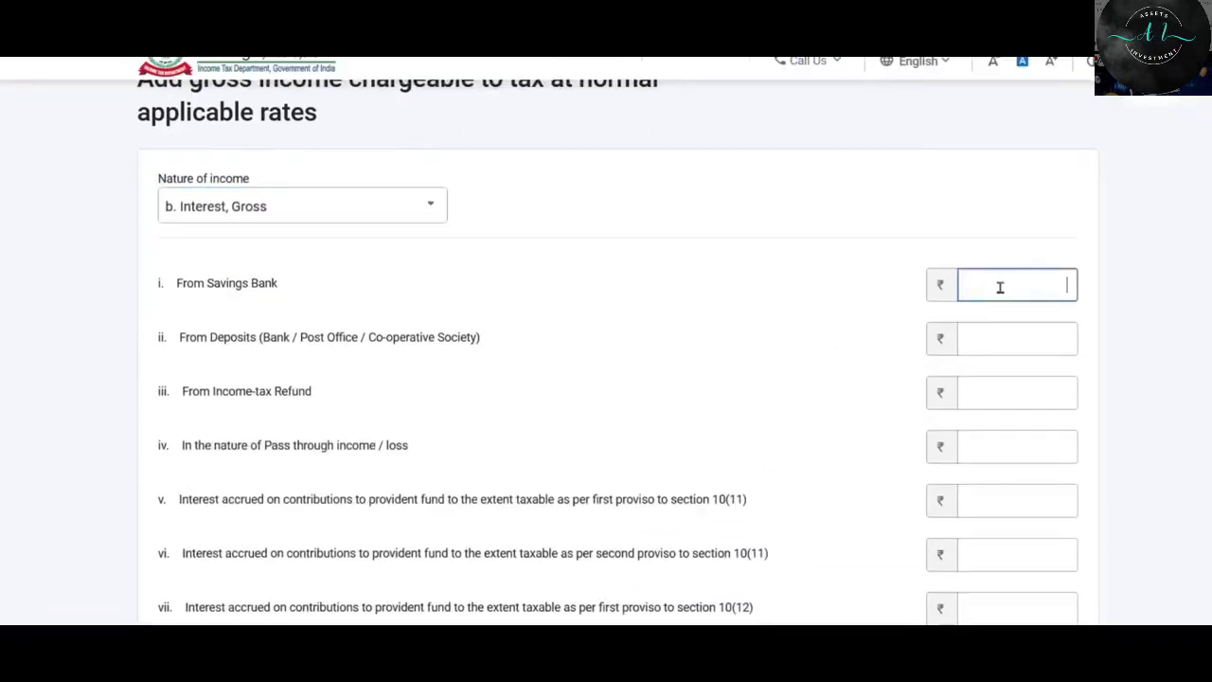
pyautogui.write('1,100')
pyautogui.press('Tab')
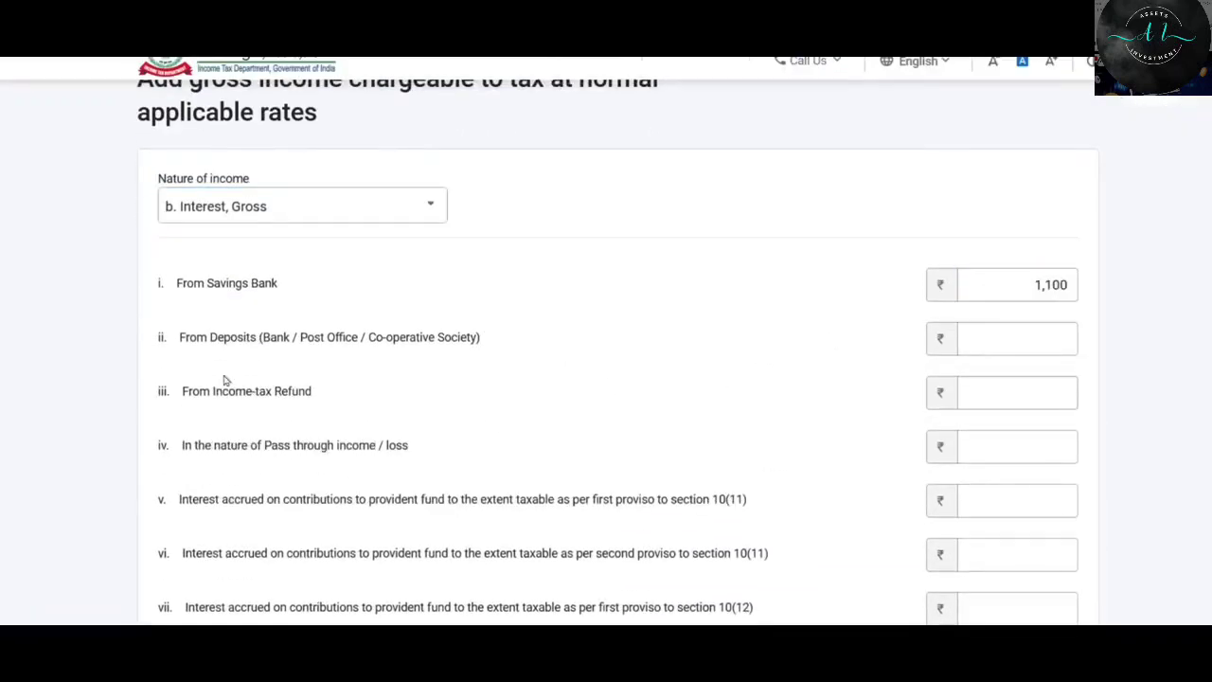
pyautogui.click(1009, 345)
pyautogui.write('10000')
pyautogui.click(859, 385)
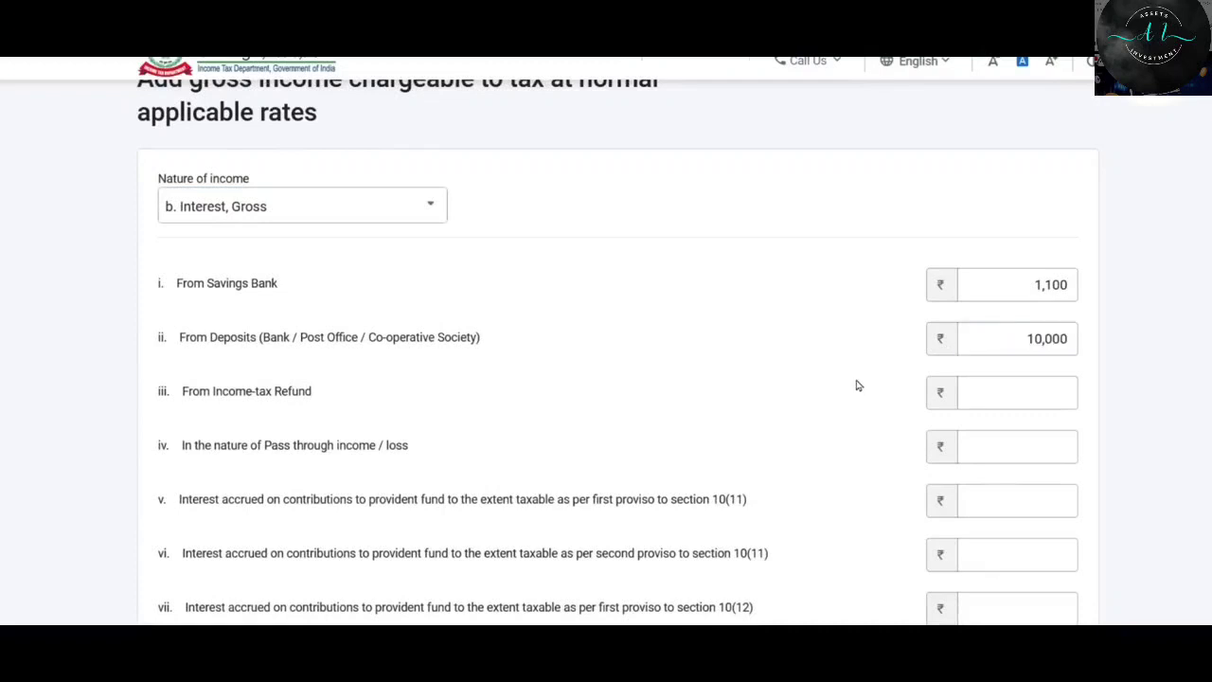
pyautogui.scroll(-1, 600, 400)
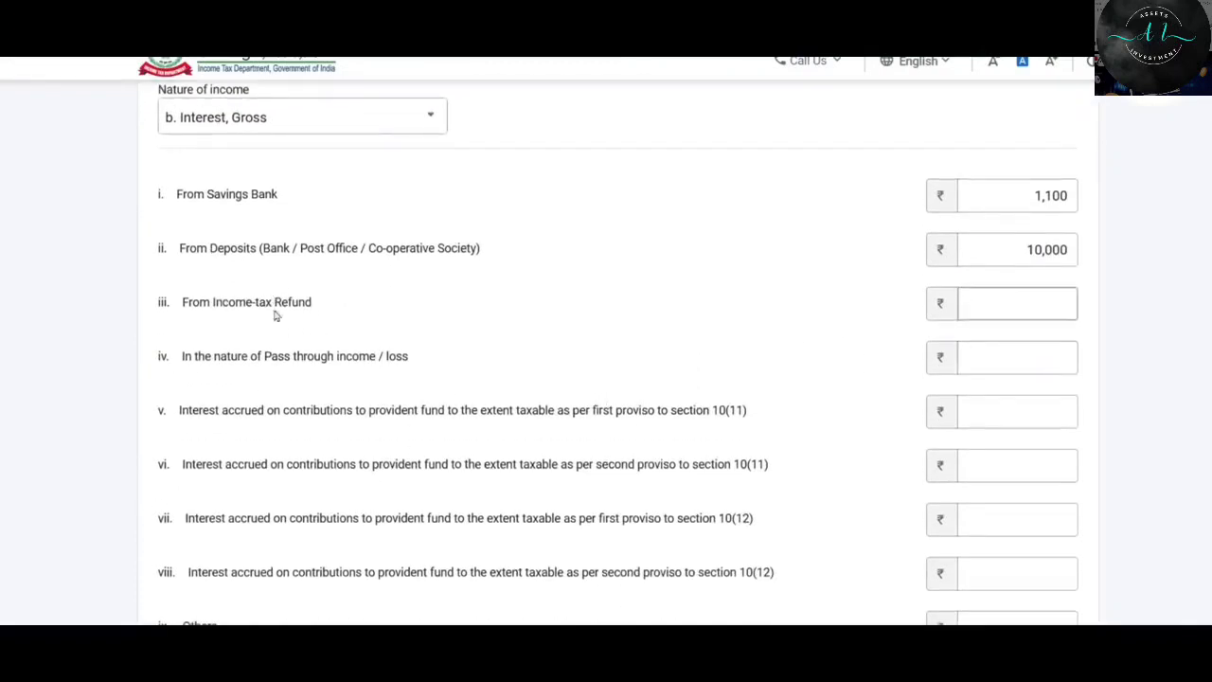
pyautogui.click(1019, 306)
pyautogui.scroll(-2, 671, 355)
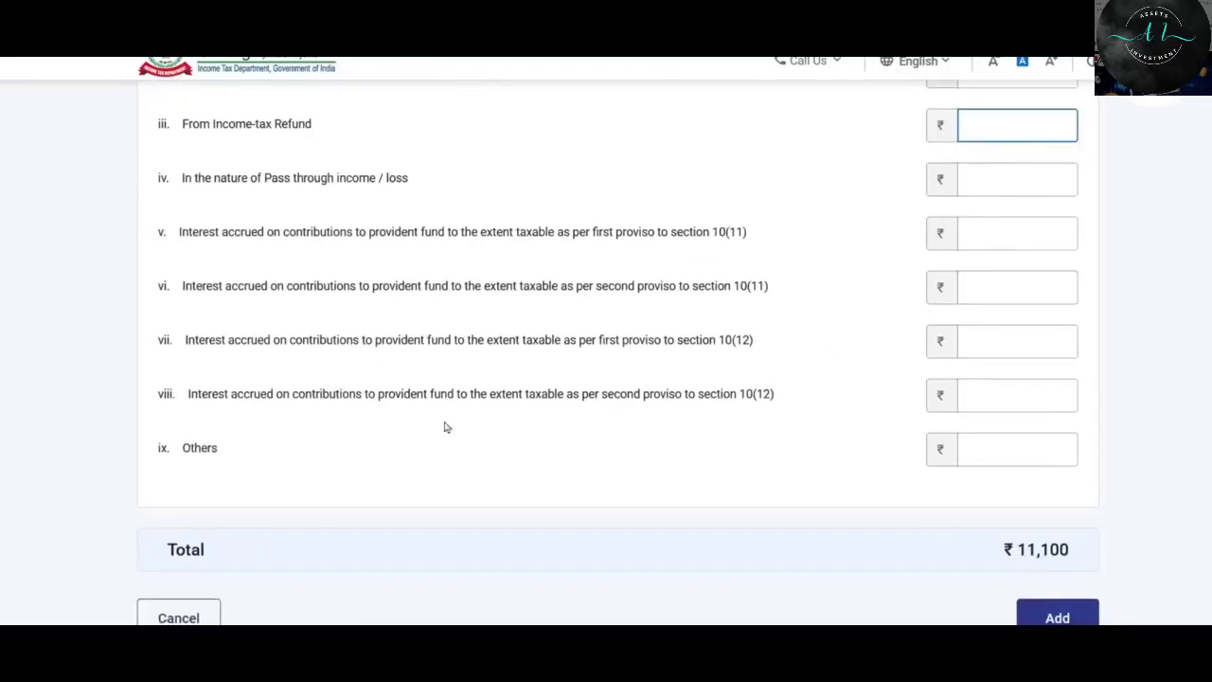
pyautogui.scroll(2, 603, 406)
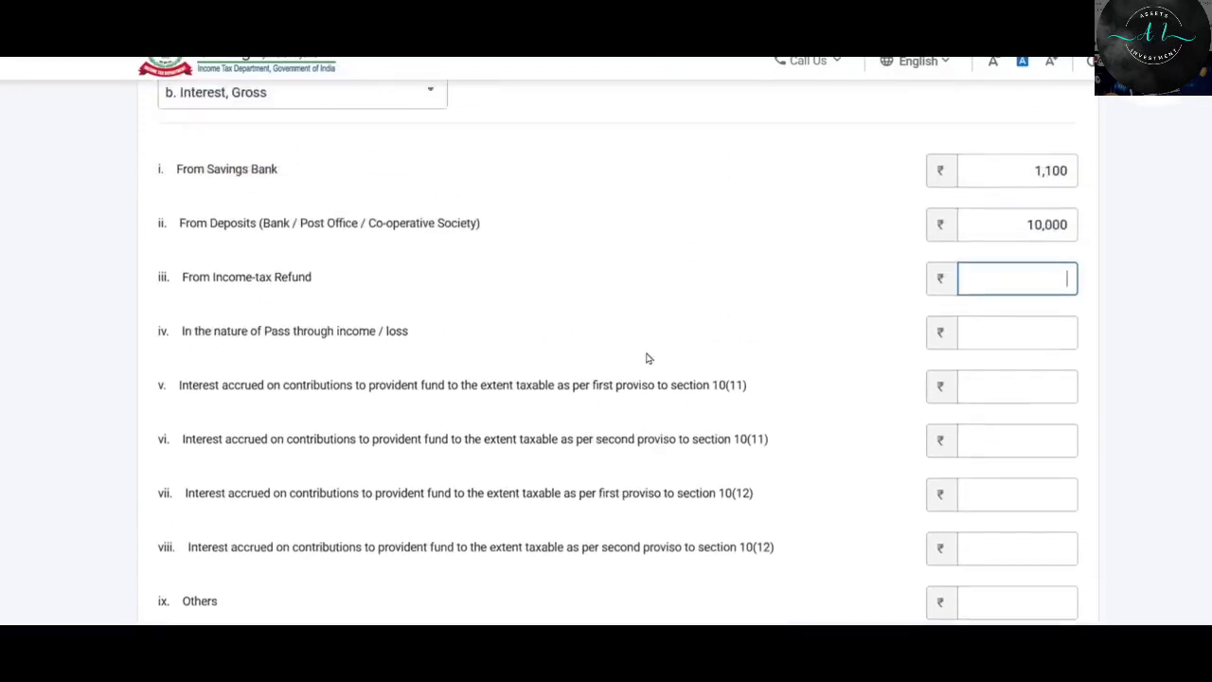
pyautogui.scroll(-1, 625, 302)
pyautogui.scroll(-2, 649, 320)
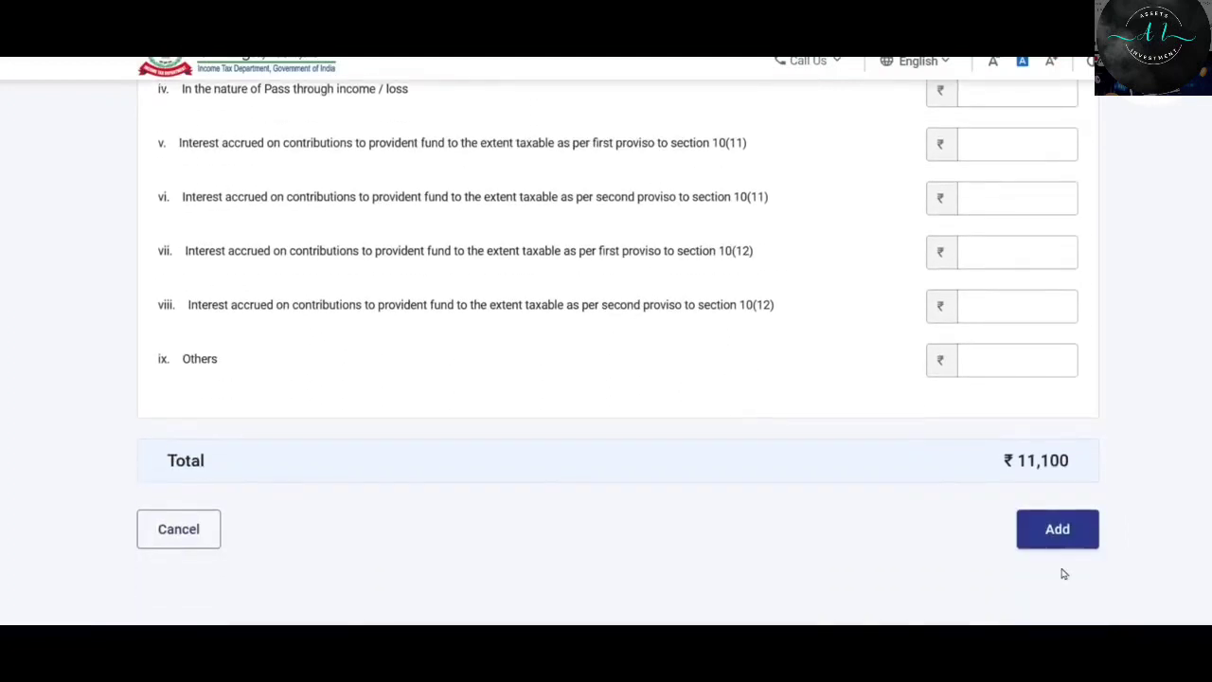
pyautogui.click(1058, 530)
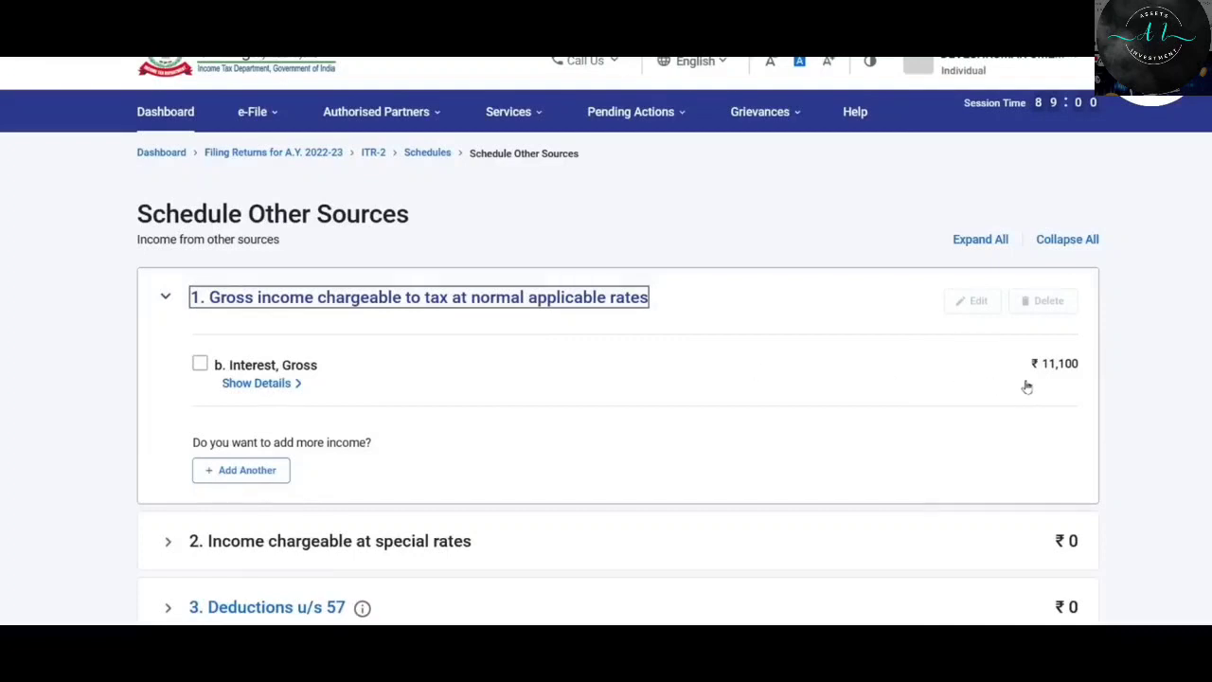
# Add another income item 'a. Dividends, Gross' with ₹1,500 dividend income, bringing the total to ₹12,600.
pyautogui.click(245, 474)
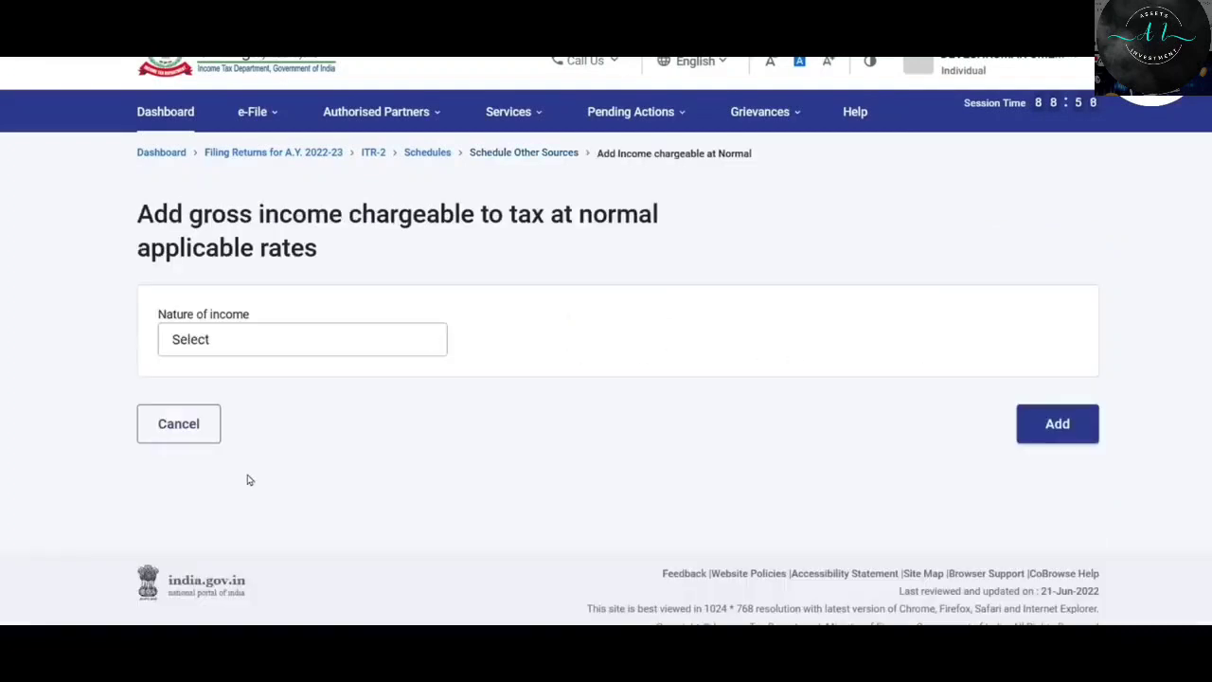
pyautogui.click(344, 343)
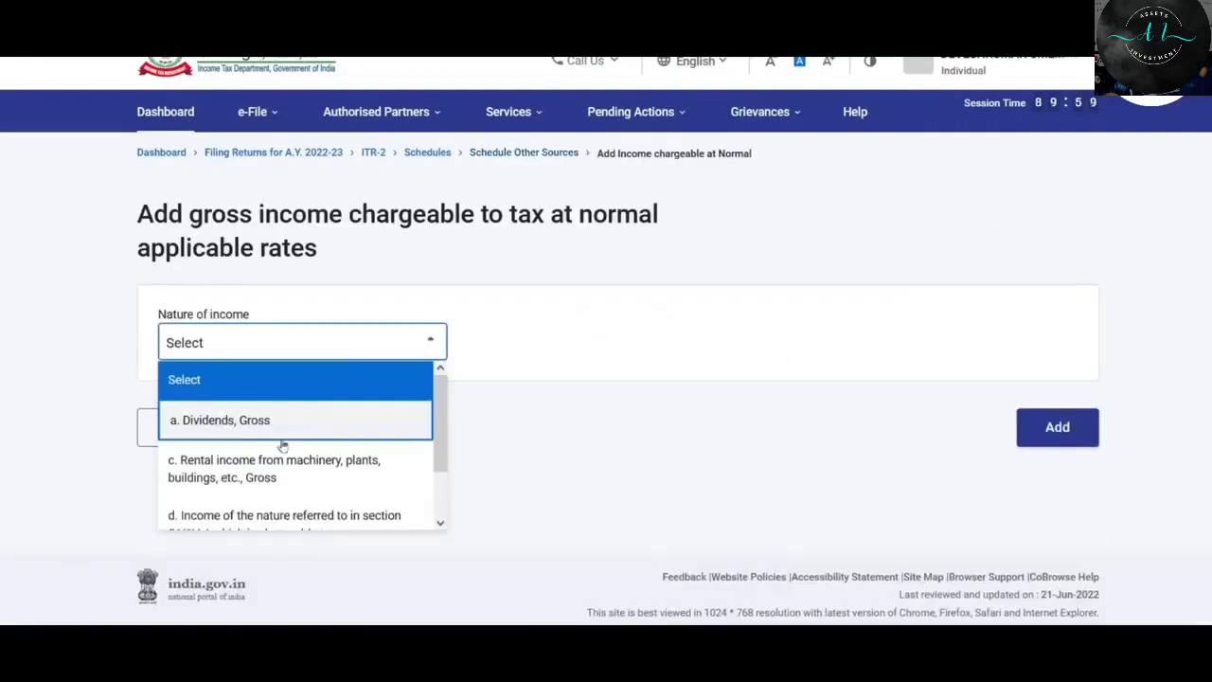
pyautogui.click(241, 422)
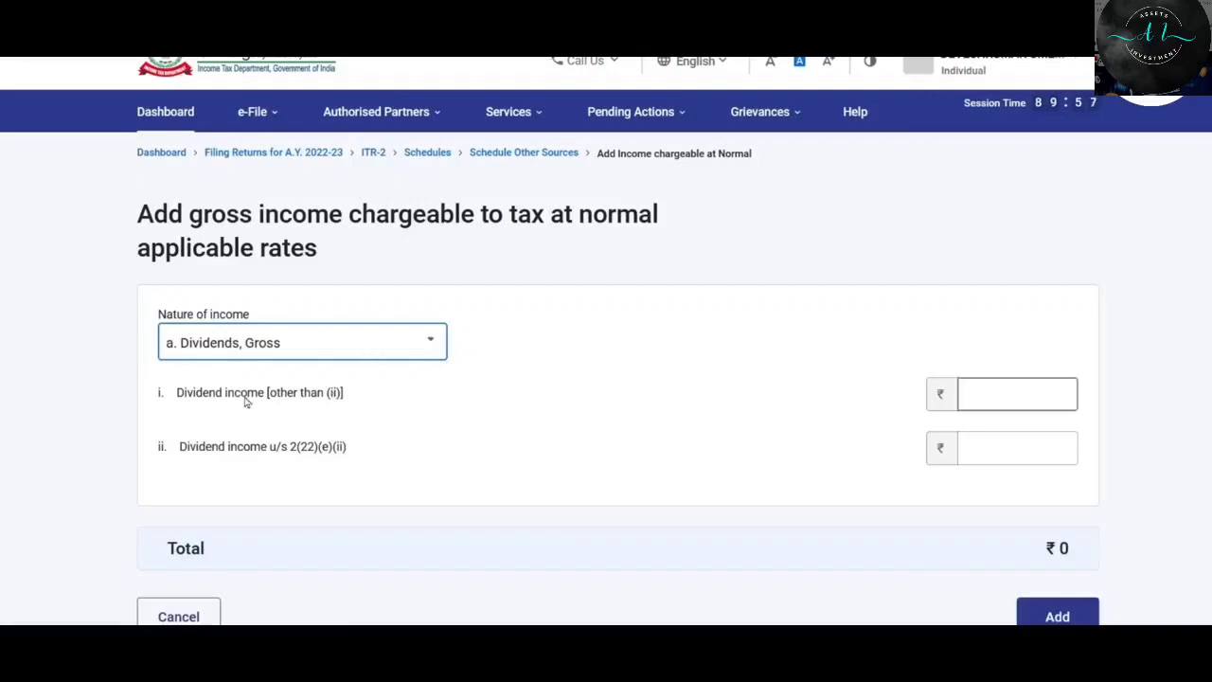
pyautogui.click(1000, 392)
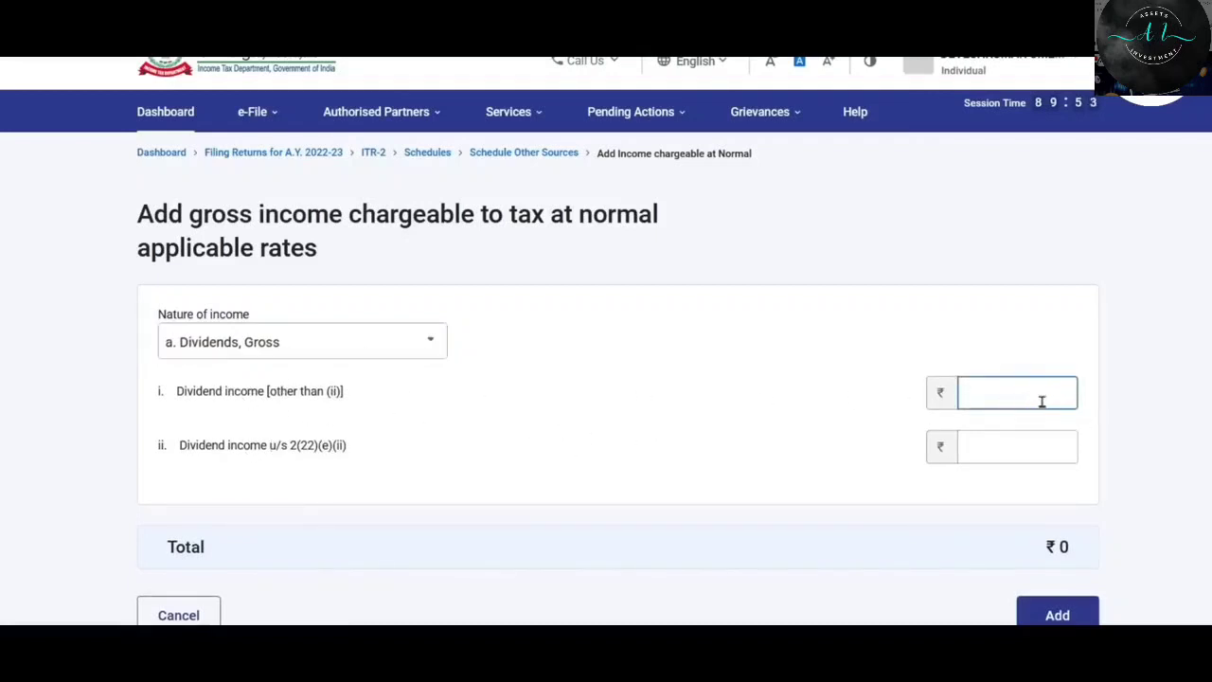
pyautogui.write('1500')
pyautogui.click(1156, 411)
pyautogui.scroll(-2, 1101, 407)
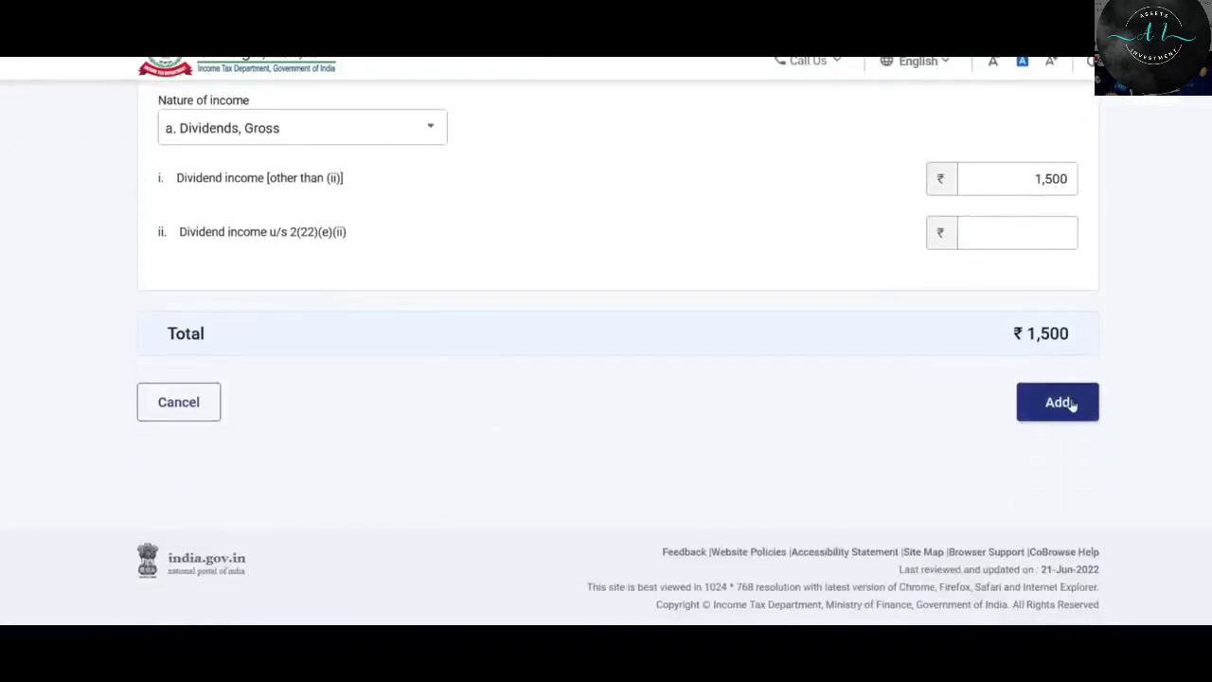
pyautogui.click(1071, 405)
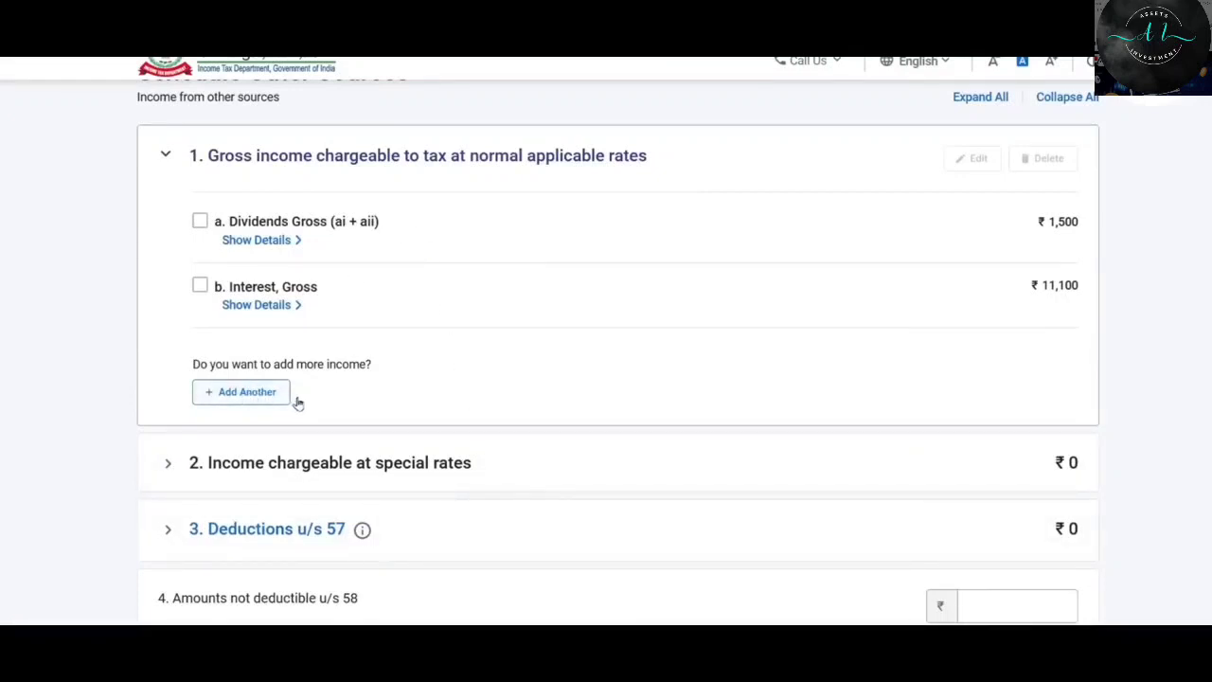
# Expand section 2, income chargeable at special rates.
pyautogui.scroll(-1, 298, 403)
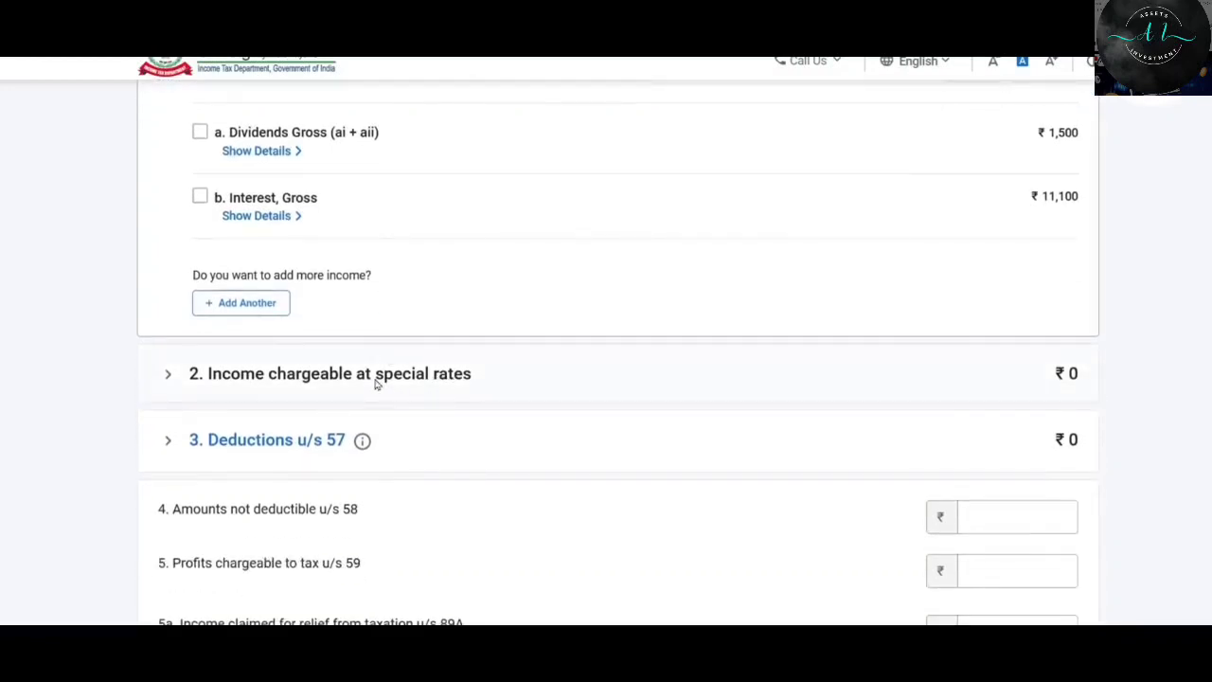
pyautogui.click(376, 382)
pyautogui.scroll(3, 373, 385)
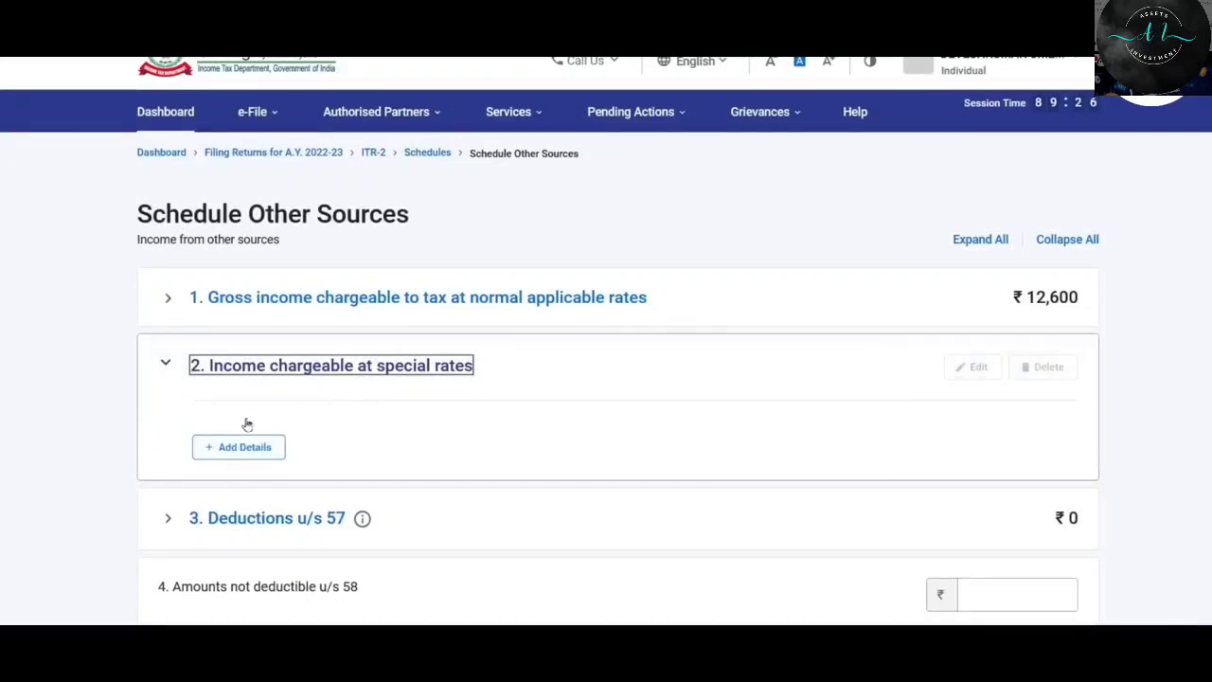
# Add ₹30,000 winnings from lotteries and crossword puzzles (section 115BB) as special-rate income.
pyautogui.click(251, 448)
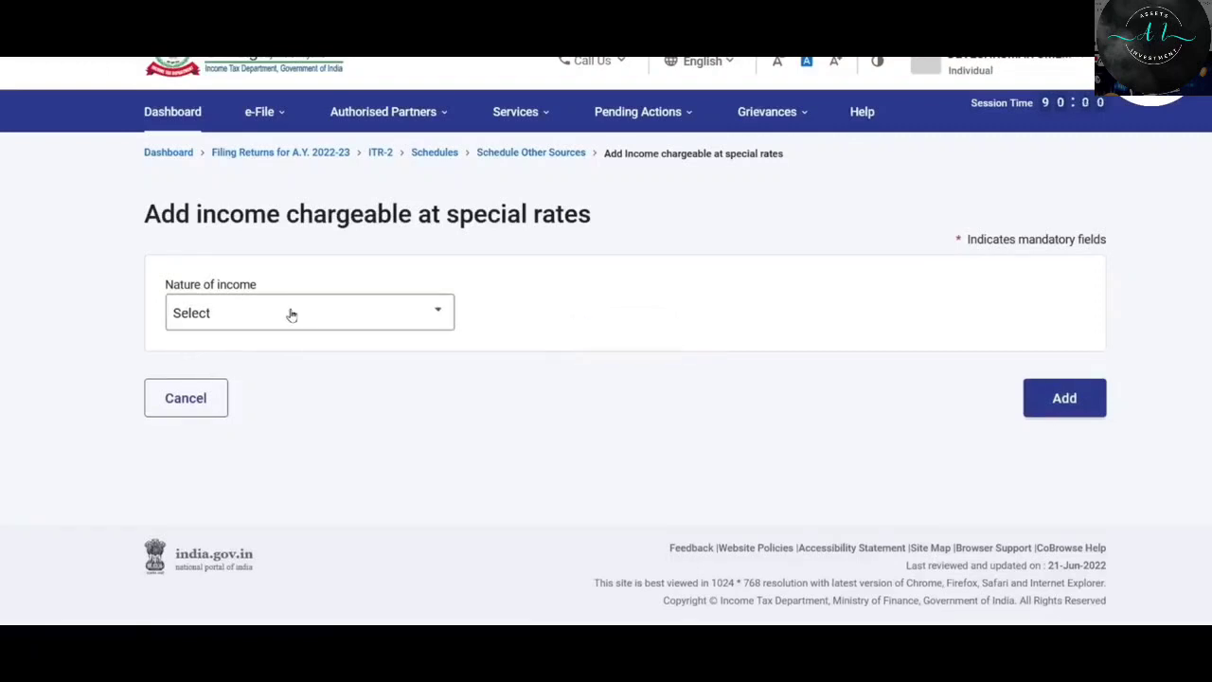
pyautogui.click(291, 314)
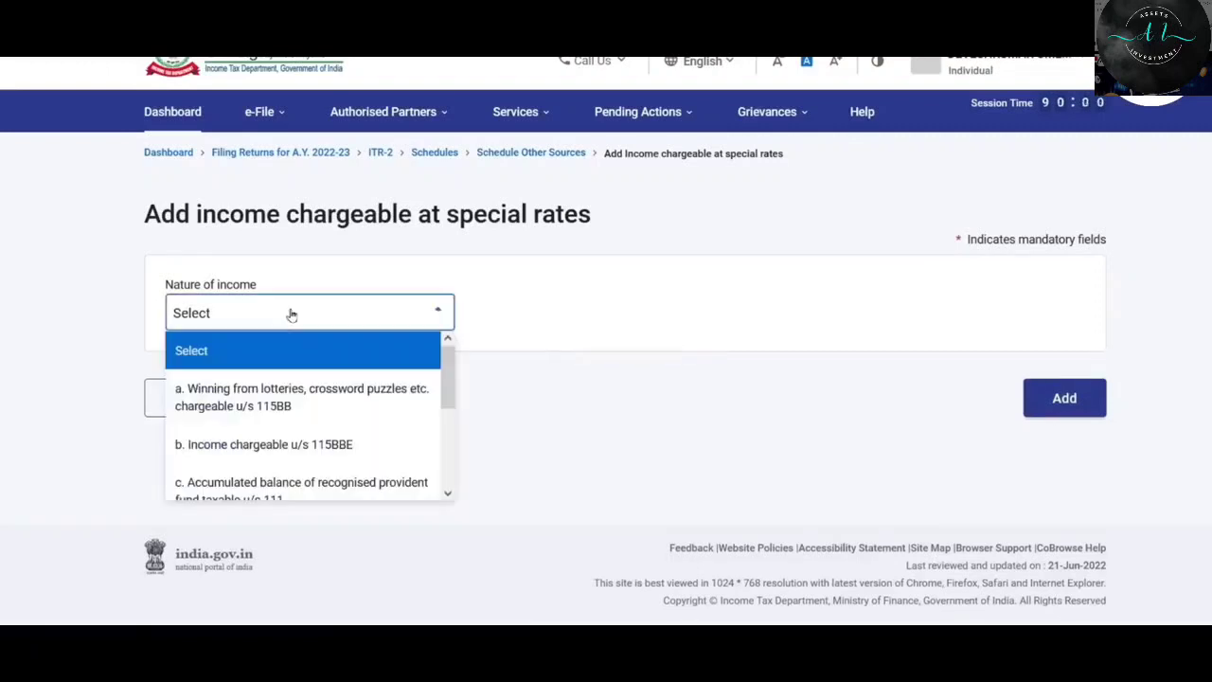
pyautogui.click(289, 406)
pyautogui.click(252, 411)
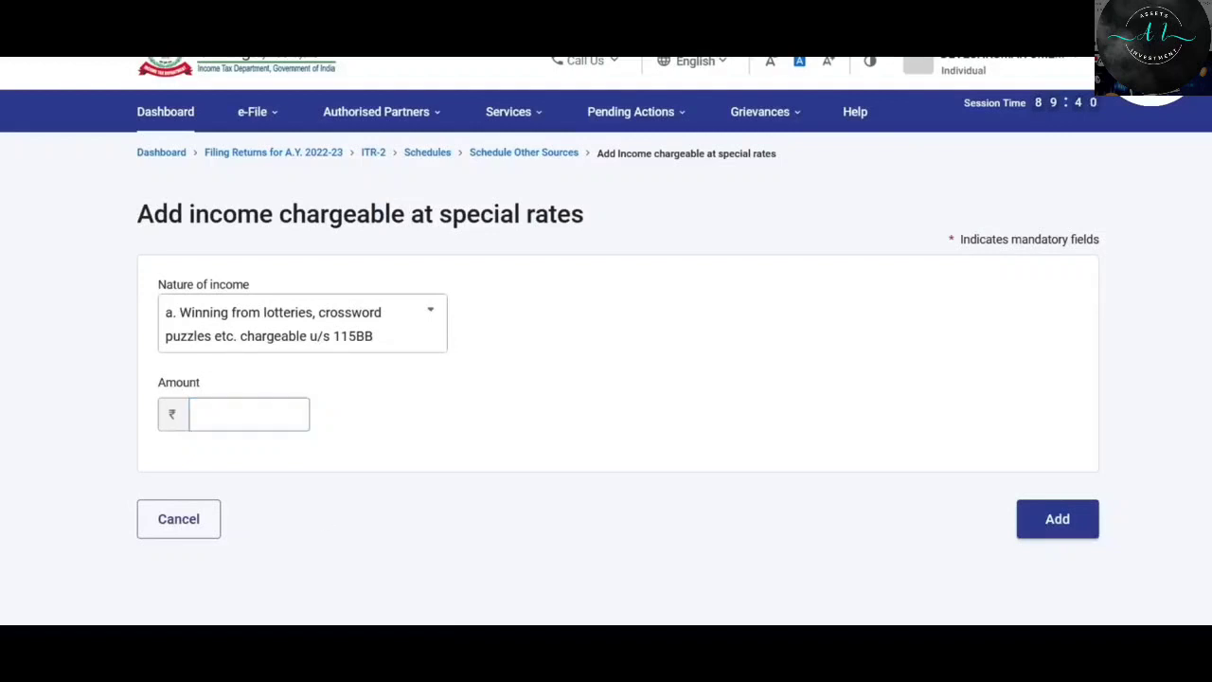
pyautogui.hotkey('alt', 'Tab')
pyautogui.hotkey('alt', 'Tab')
pyautogui.click(275, 415)
pyautogui.click(265, 441)
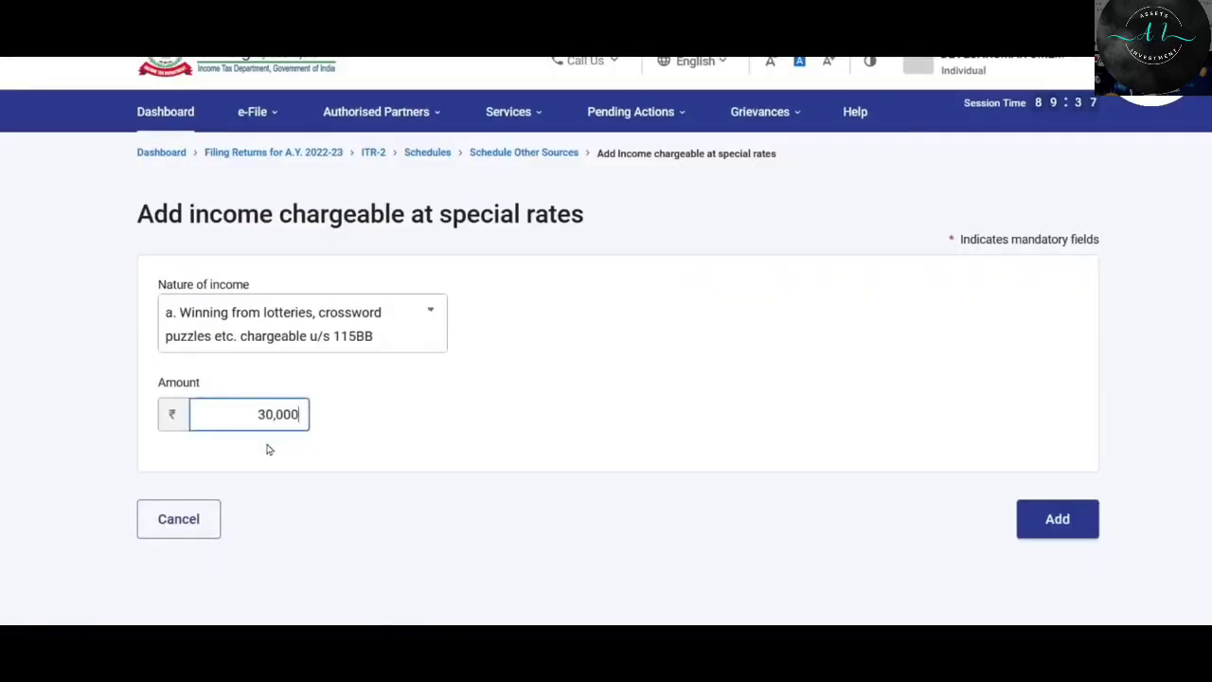
pyautogui.click(1058, 519)
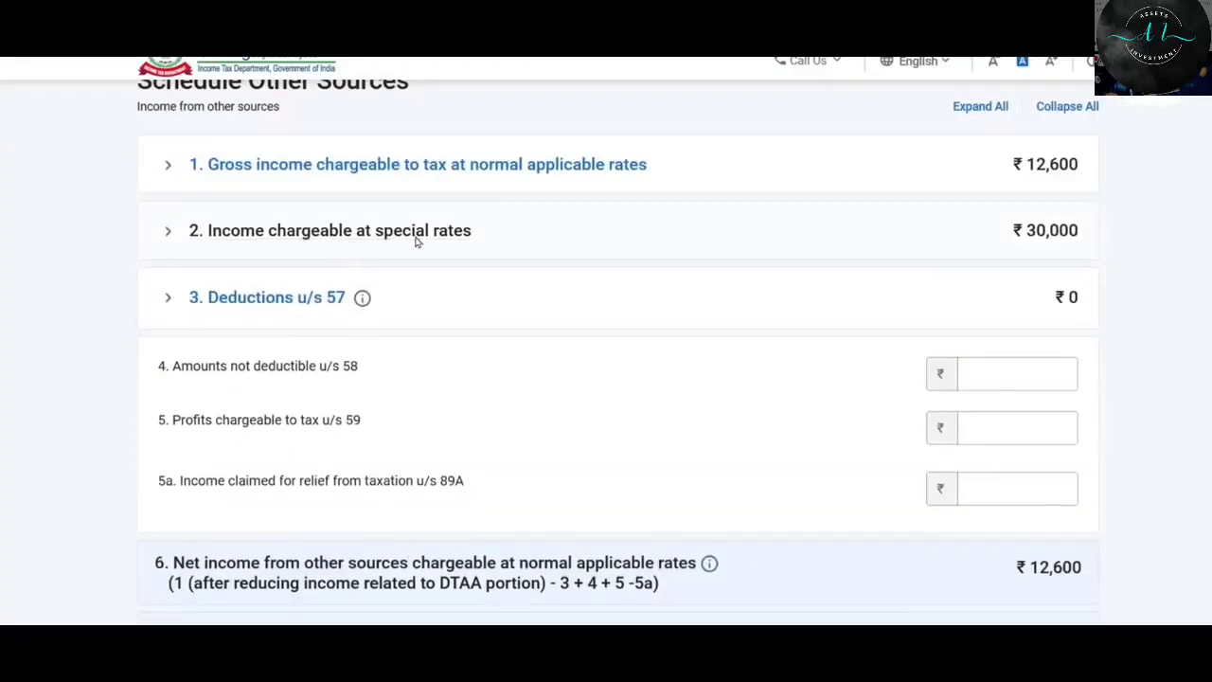
pyautogui.click(416, 236)
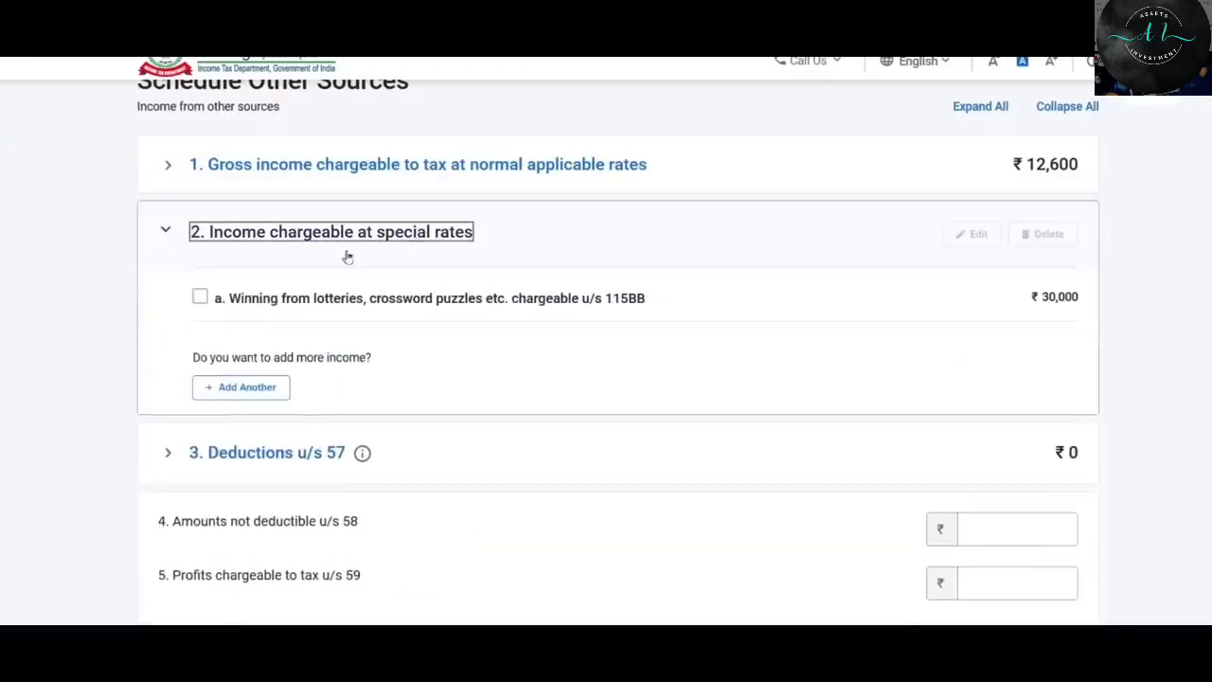
pyautogui.click(405, 235)
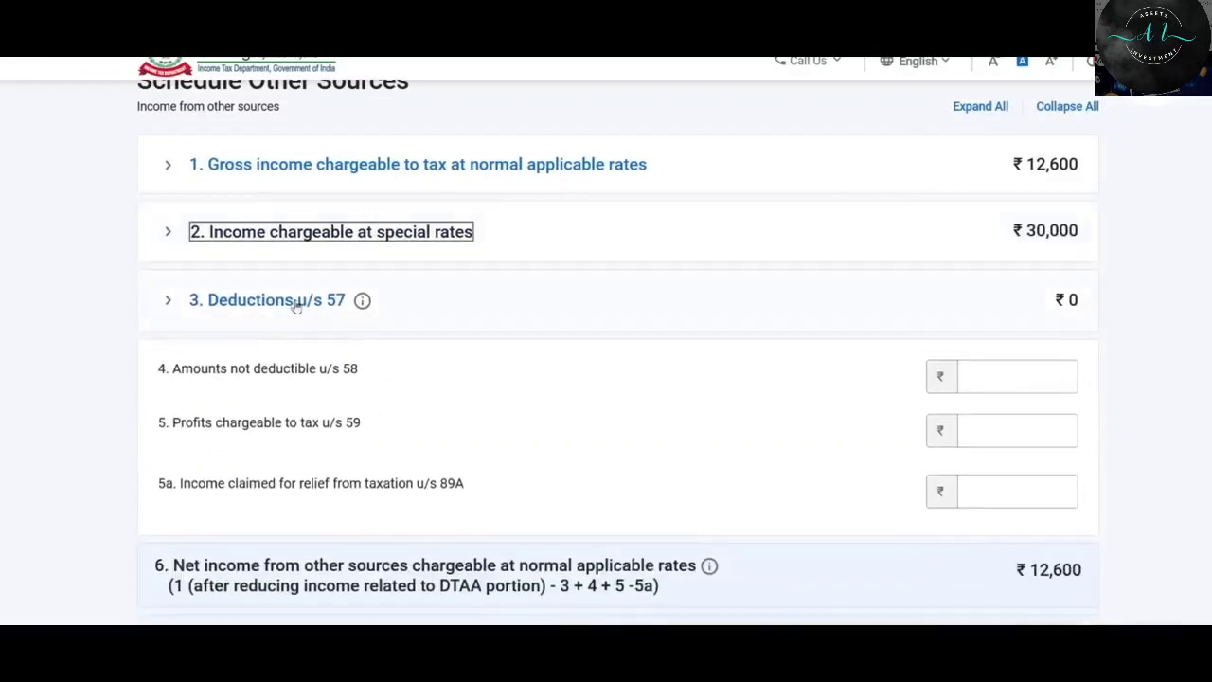
pyautogui.click(324, 305)
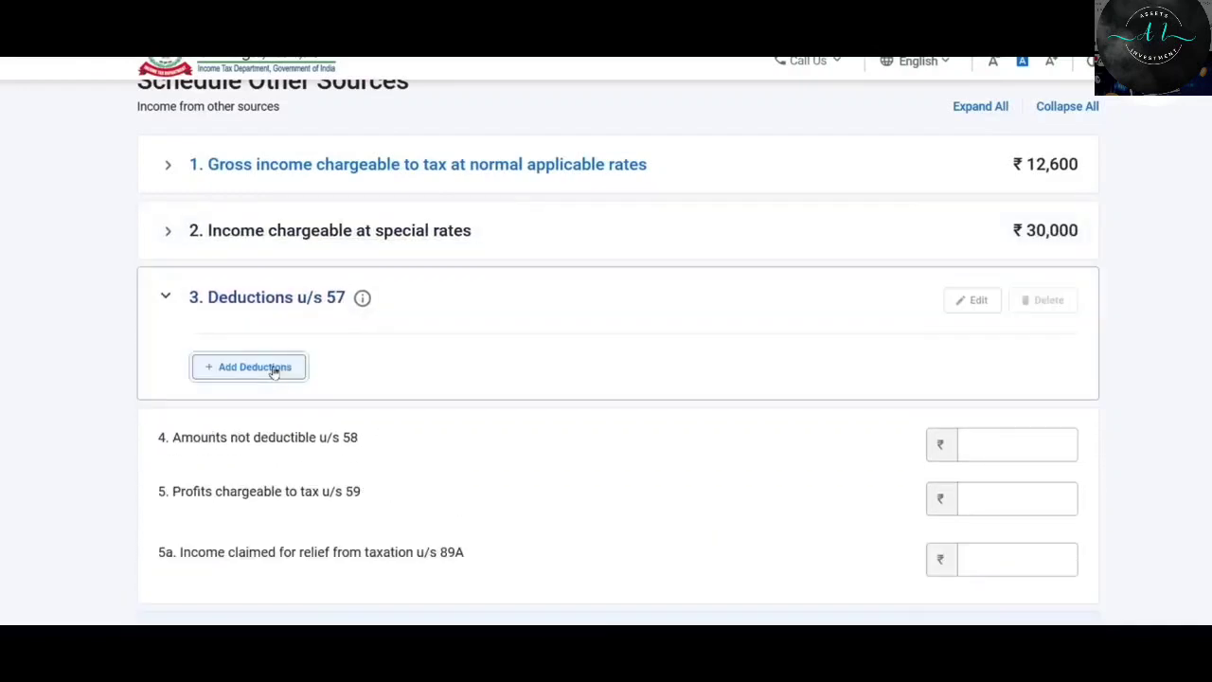
pyautogui.click(273, 369)
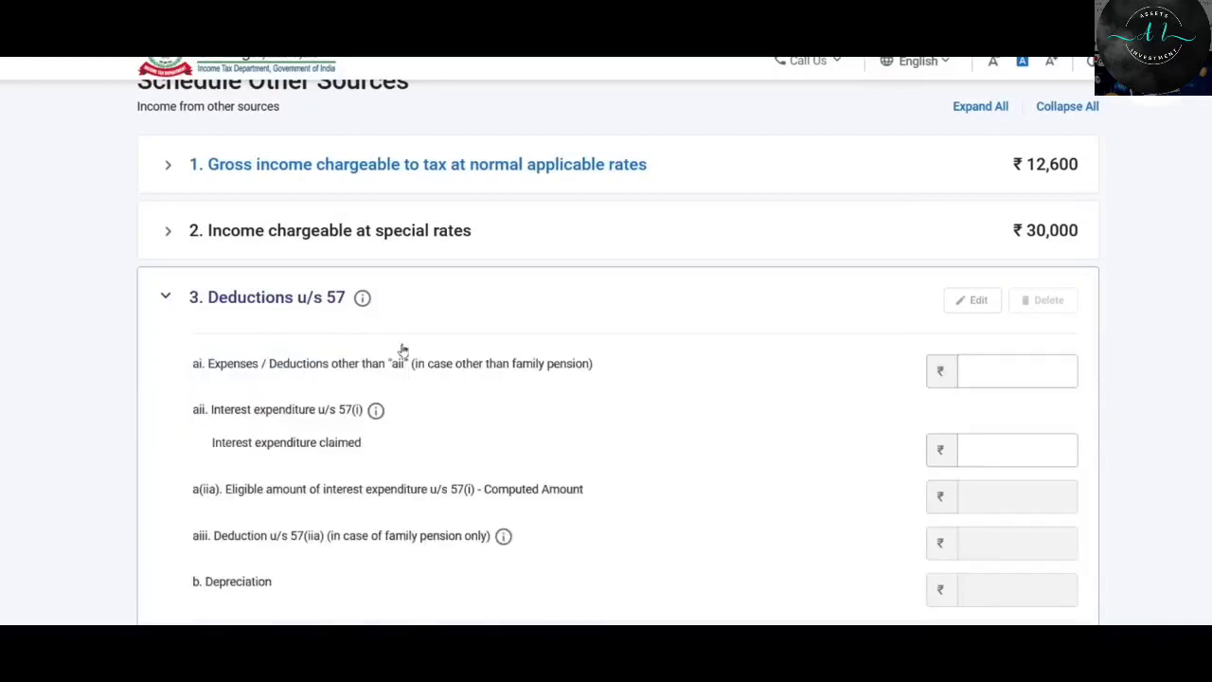
pyautogui.scroll(-1, 574, 389)
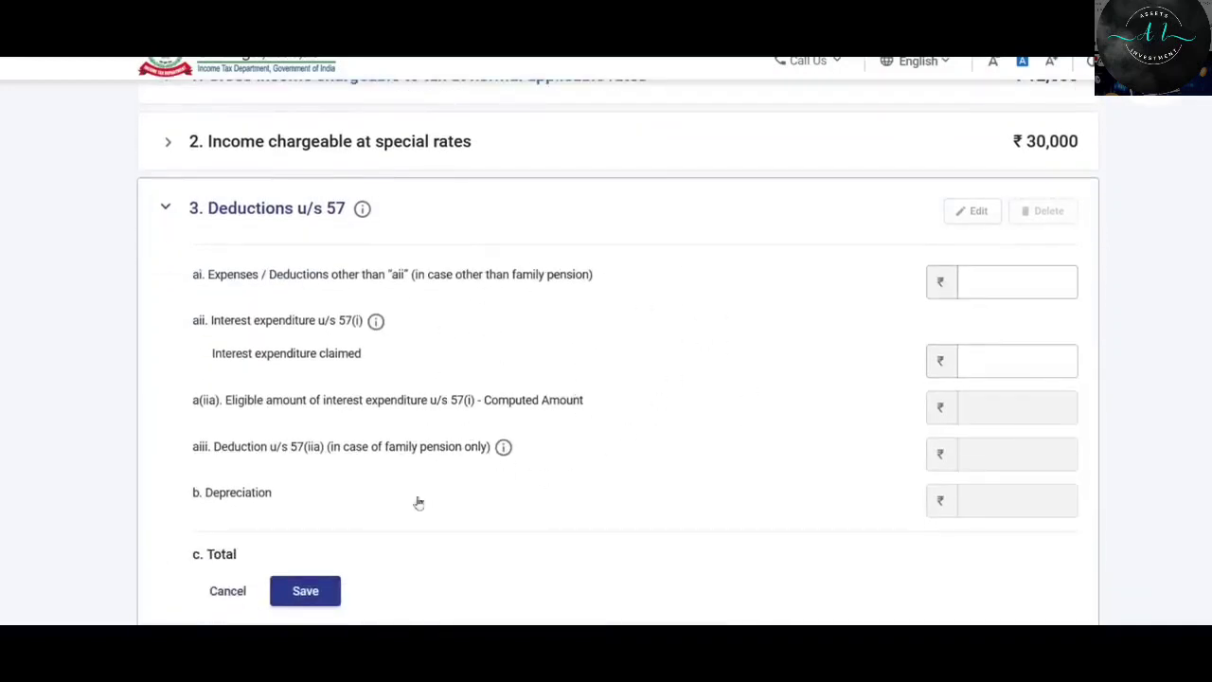
pyautogui.scroll(-1, 663, 309)
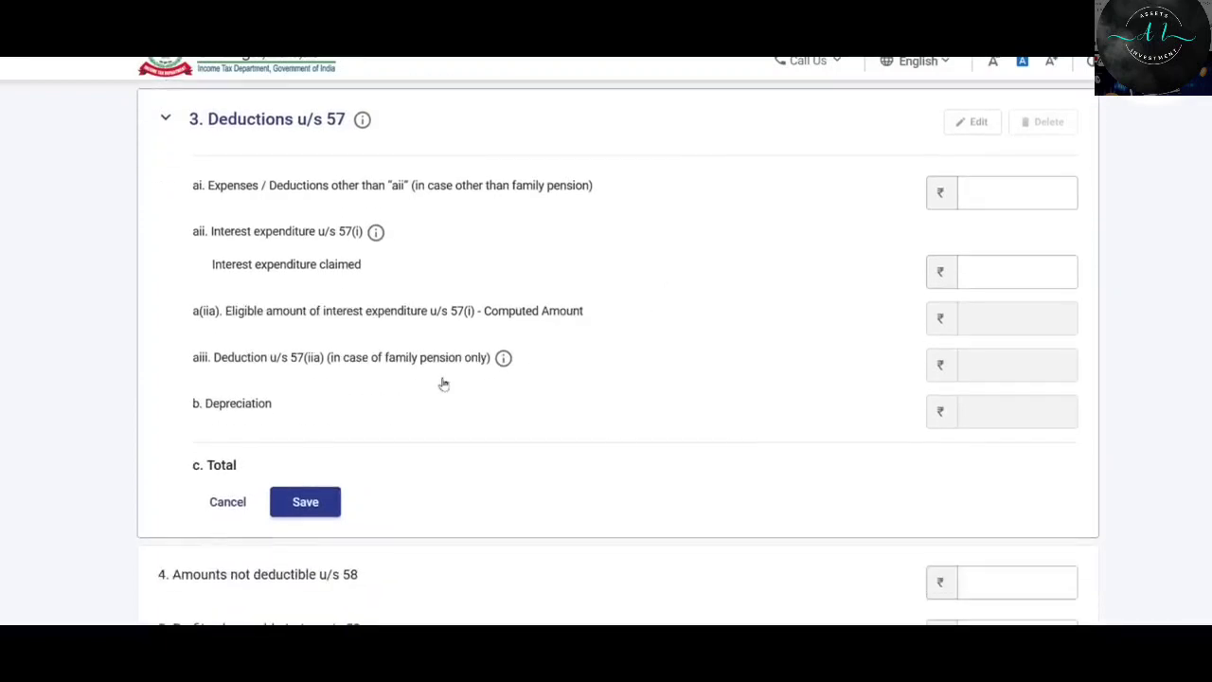
pyautogui.click(227, 502)
pyautogui.scroll(-2, 823, 298)
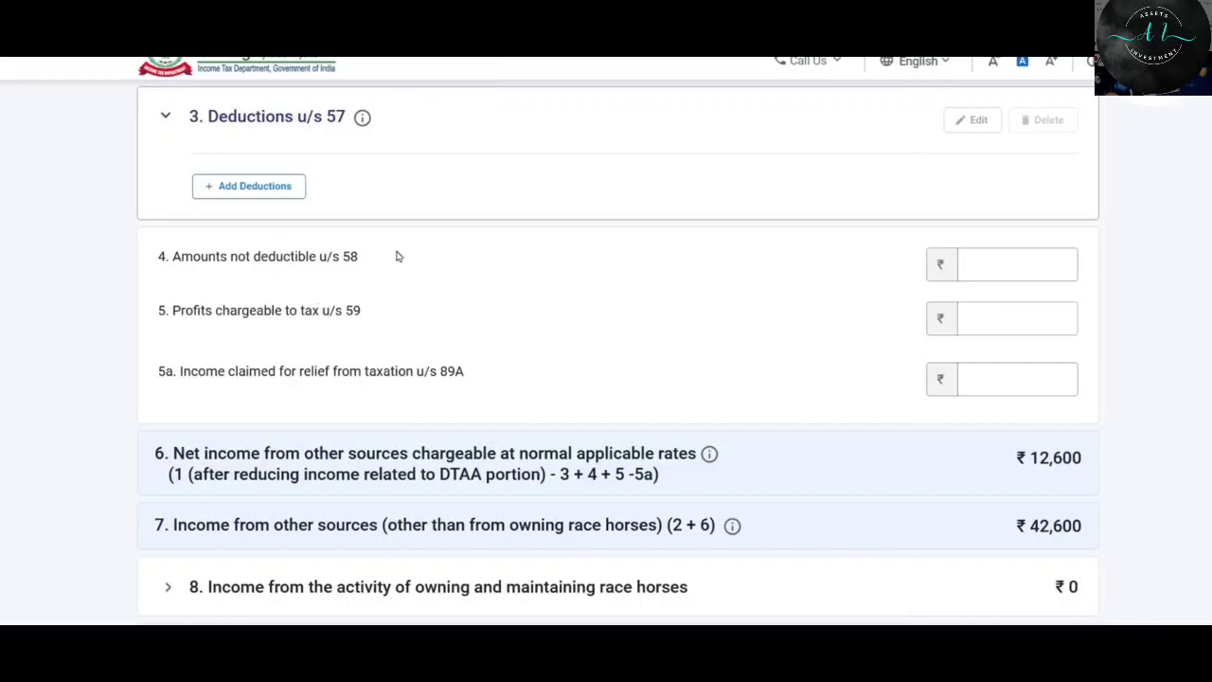
pyautogui.click(1057, 264)
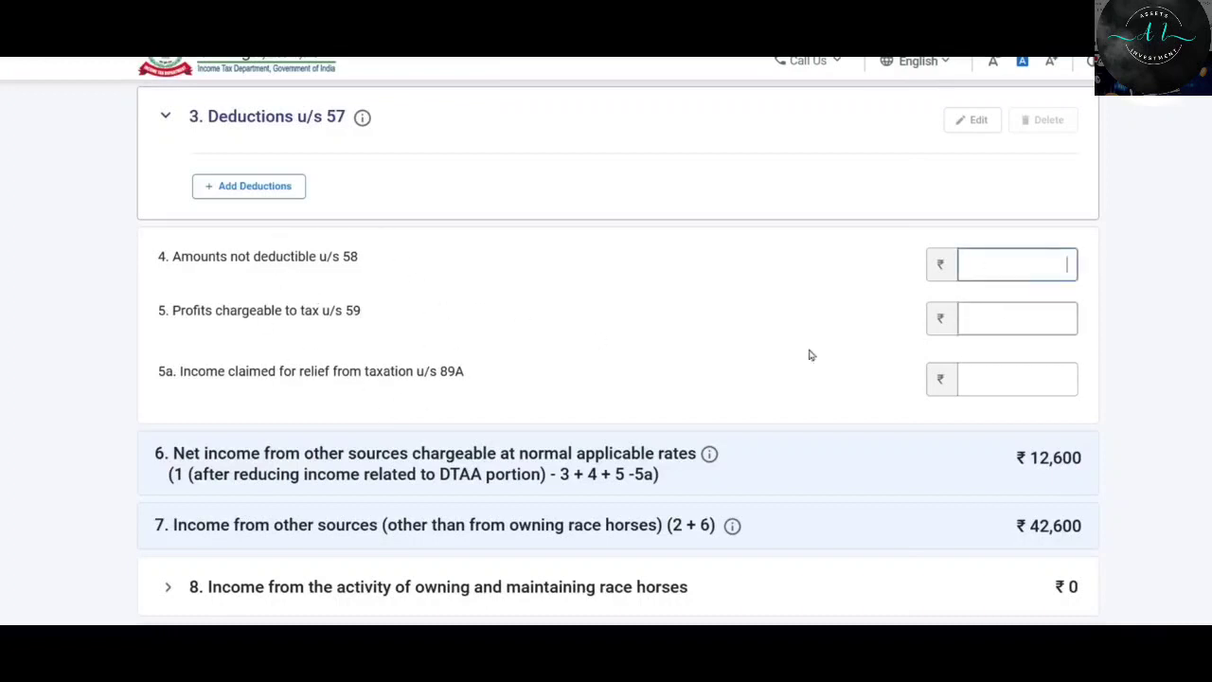
pyautogui.scroll(-2, 809, 351)
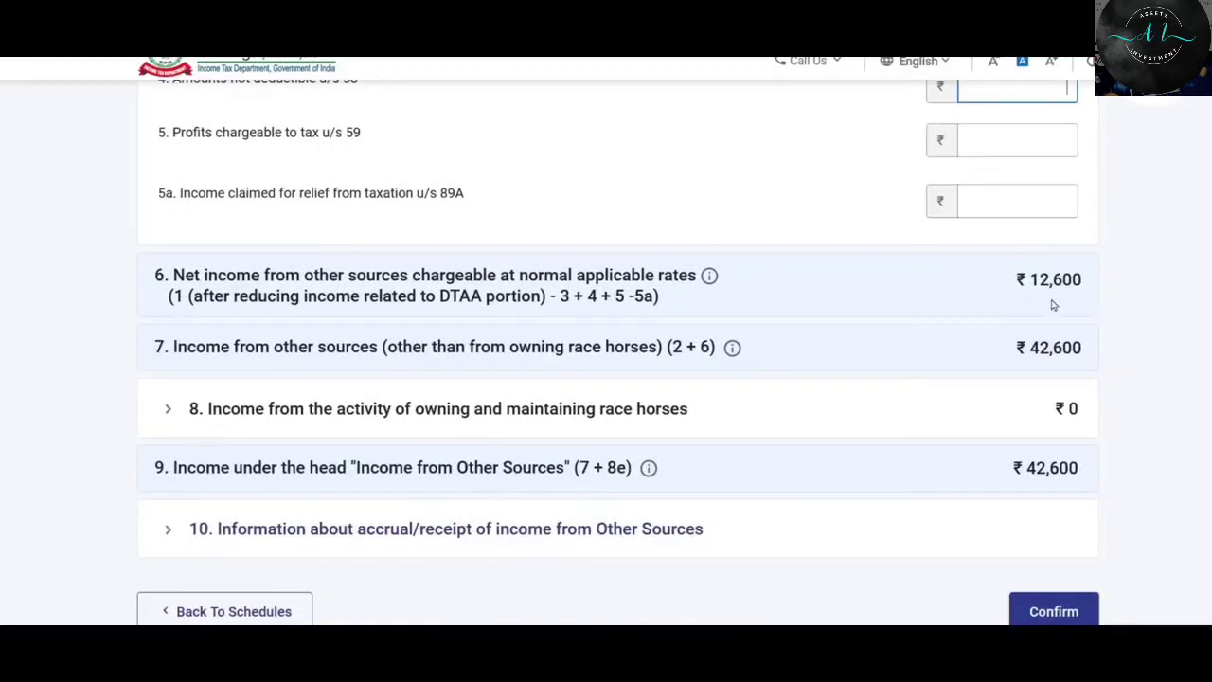
pyautogui.scroll(-1, 804, 283)
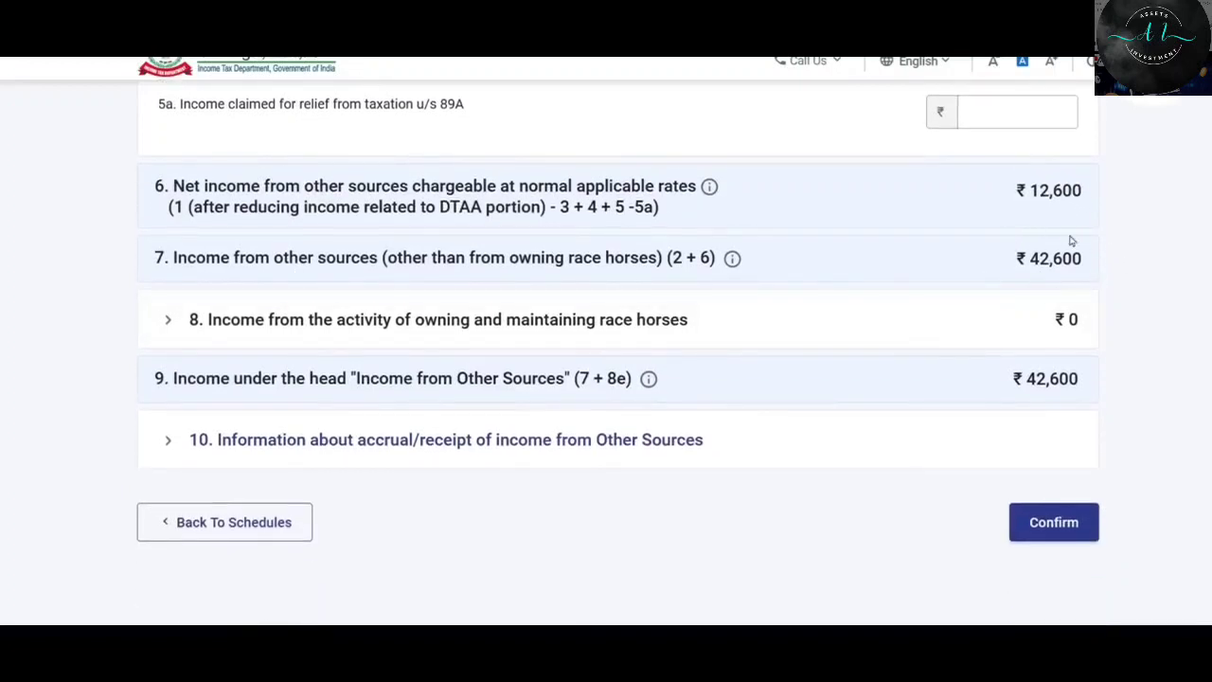
pyautogui.scroll(-1, 1061, 233)
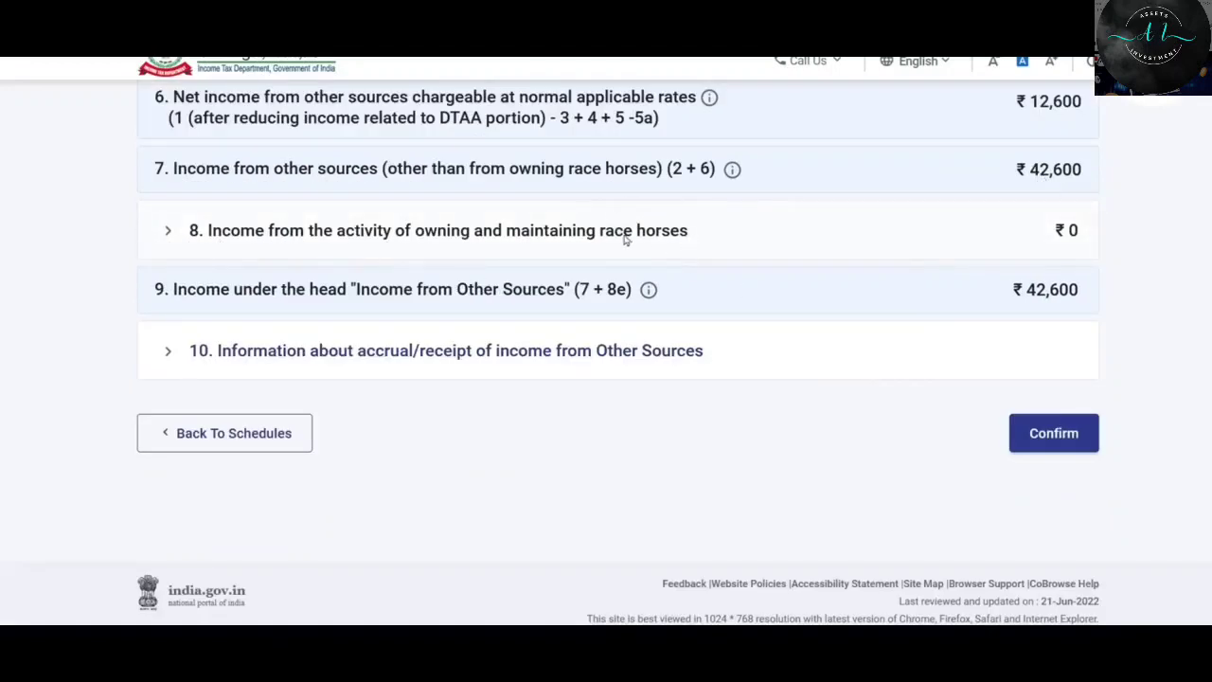
pyautogui.click(337, 237)
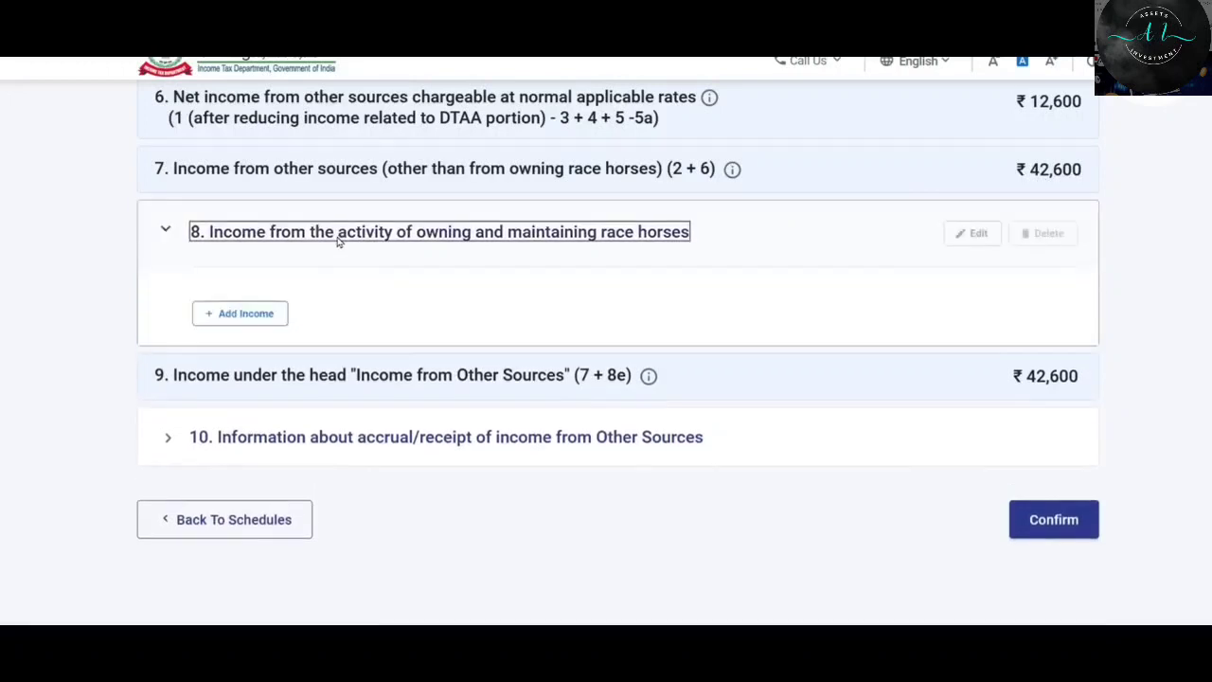
pyautogui.scroll(-1, 913, 352)
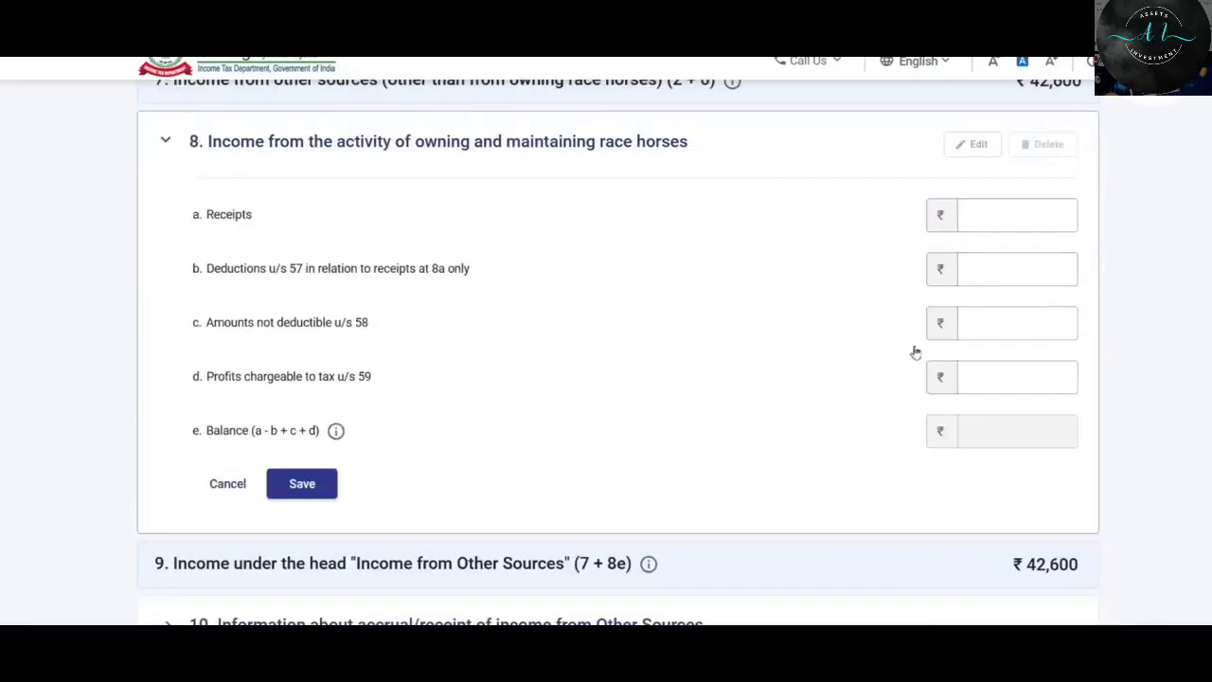
pyautogui.click(229, 485)
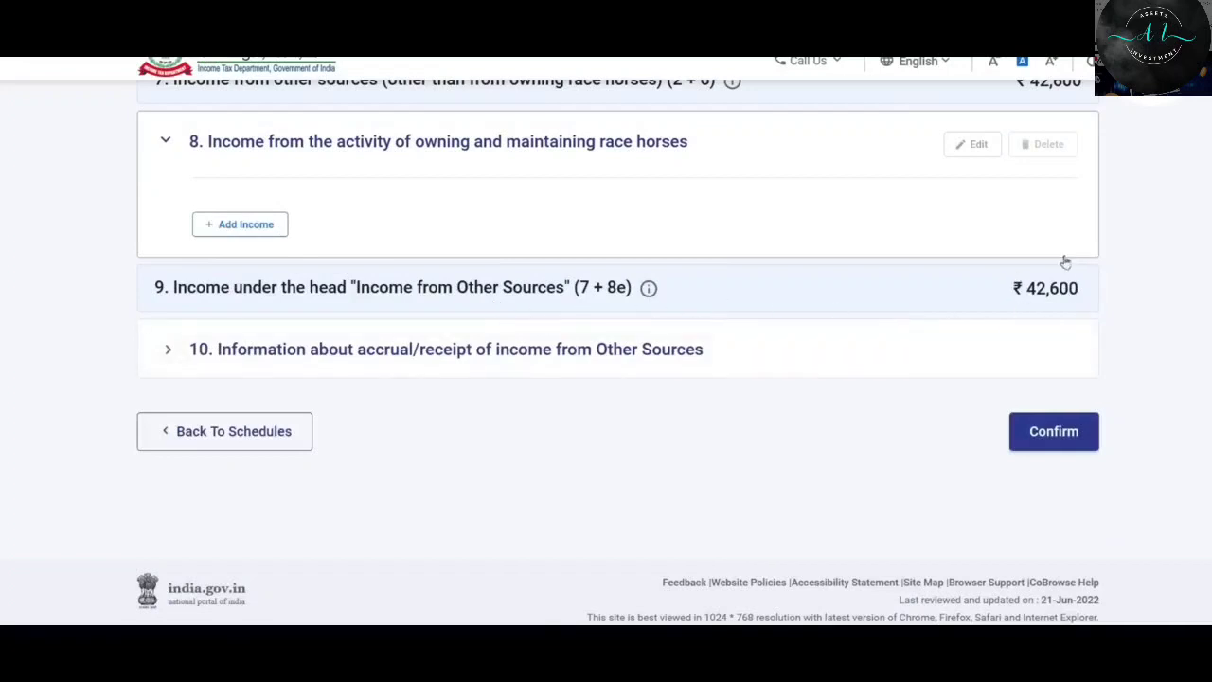
# Expand section 10, the accrual/receipt of other source income table, and review its period columns.
pyautogui.click(378, 350)
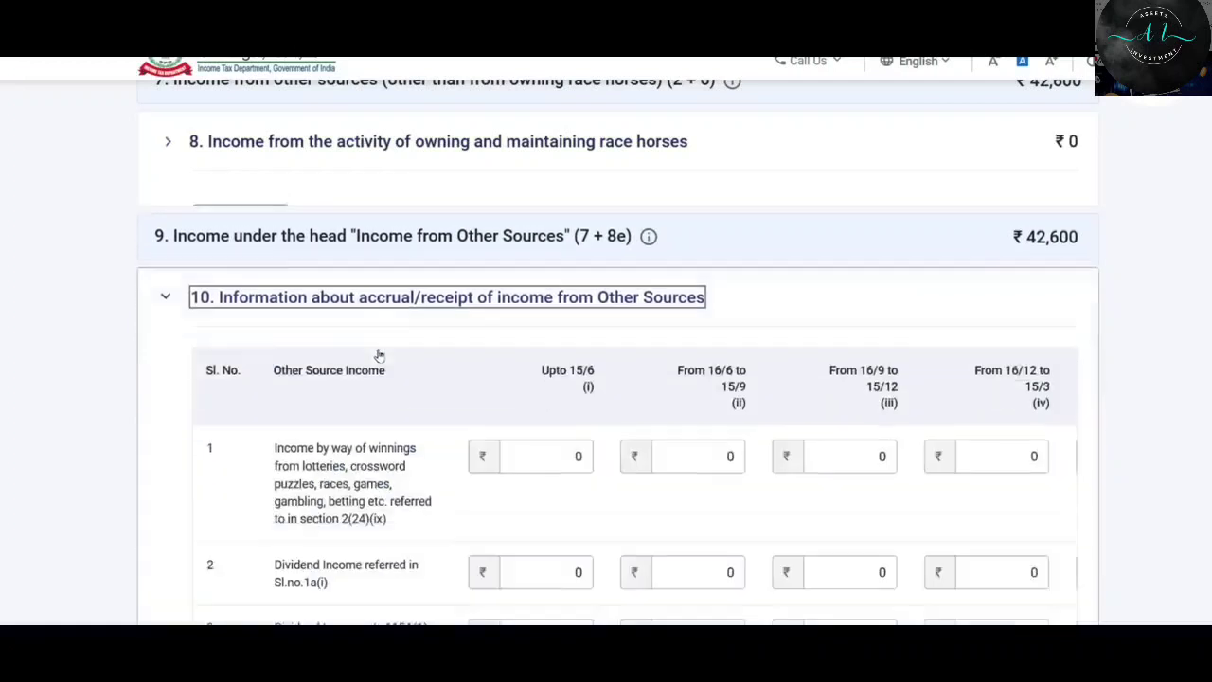
pyautogui.scroll(-3, 698, 306)
pyautogui.scroll(-1, 621, 352)
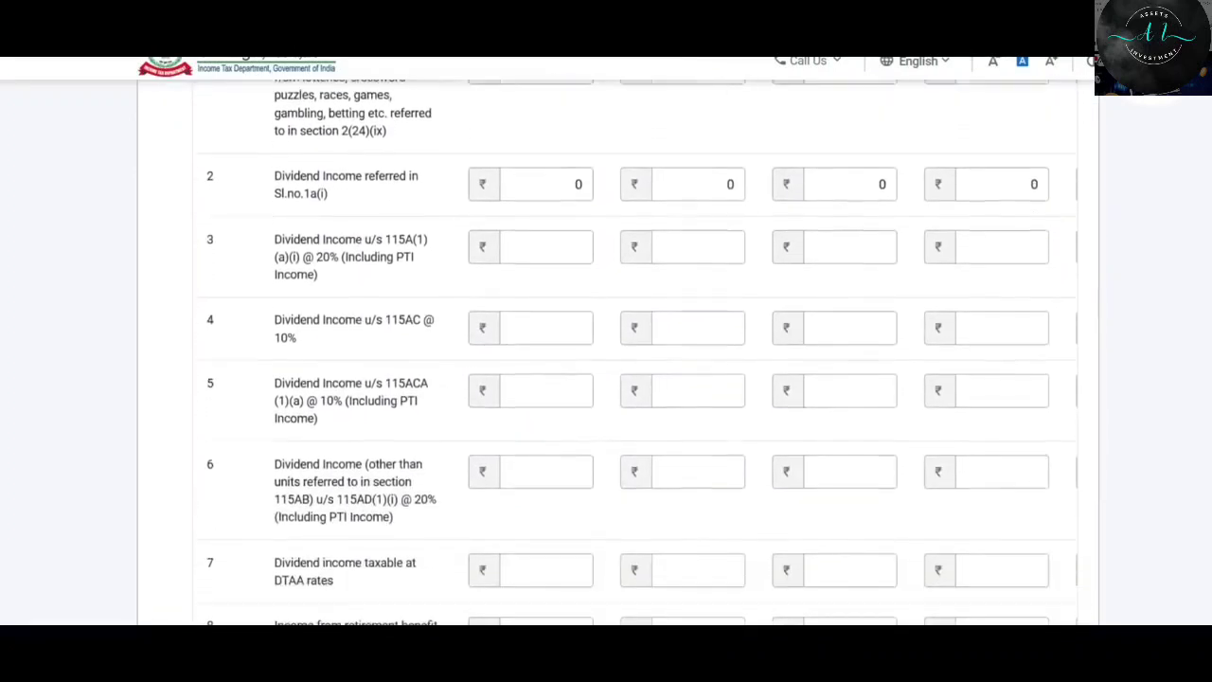
pyautogui.scroll(1, 622, 352)
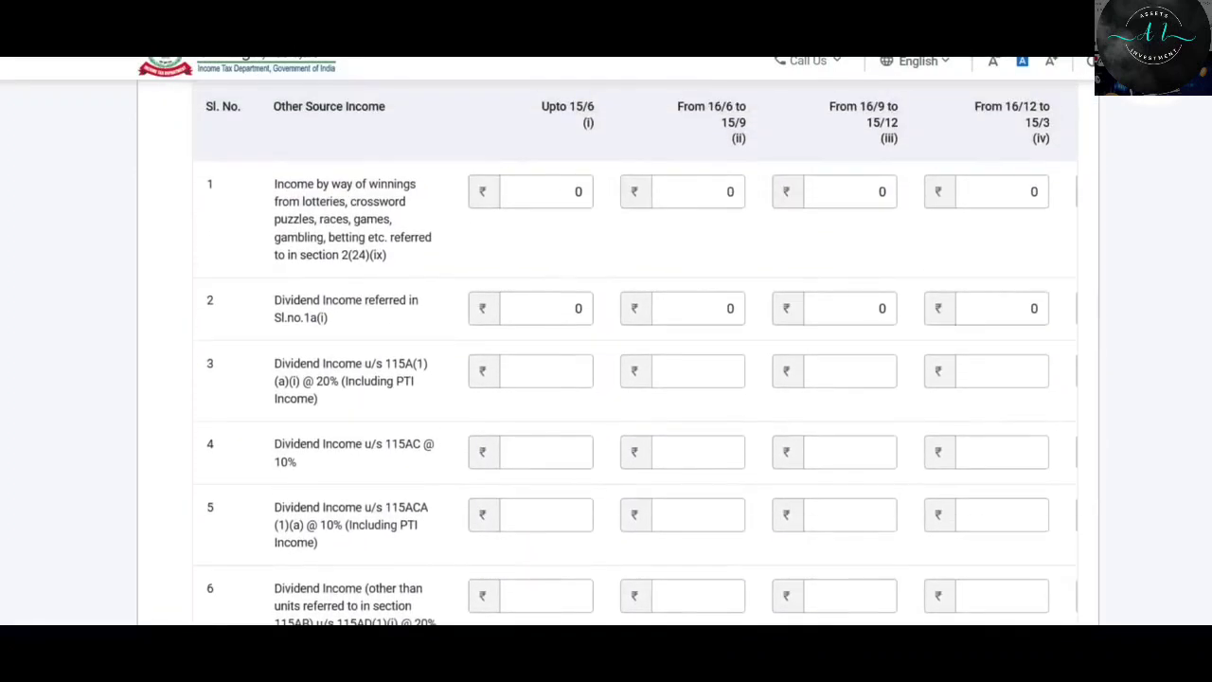
pyautogui.click(687, 356)
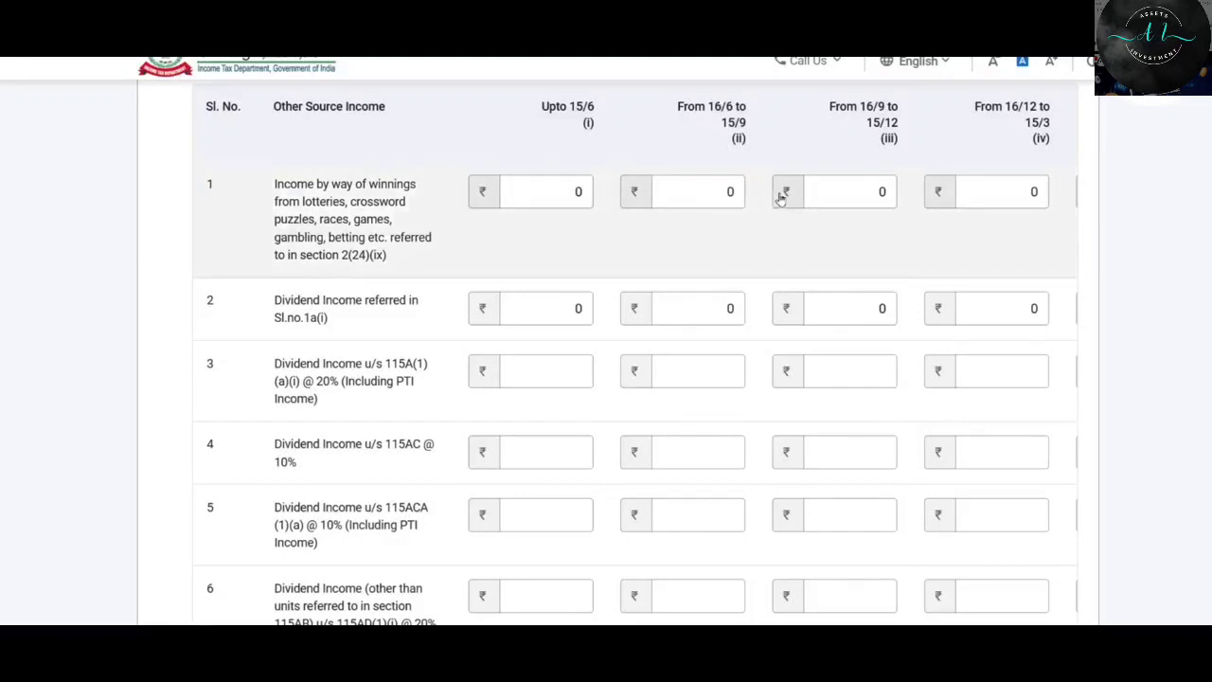
pyautogui.click(678, 197)
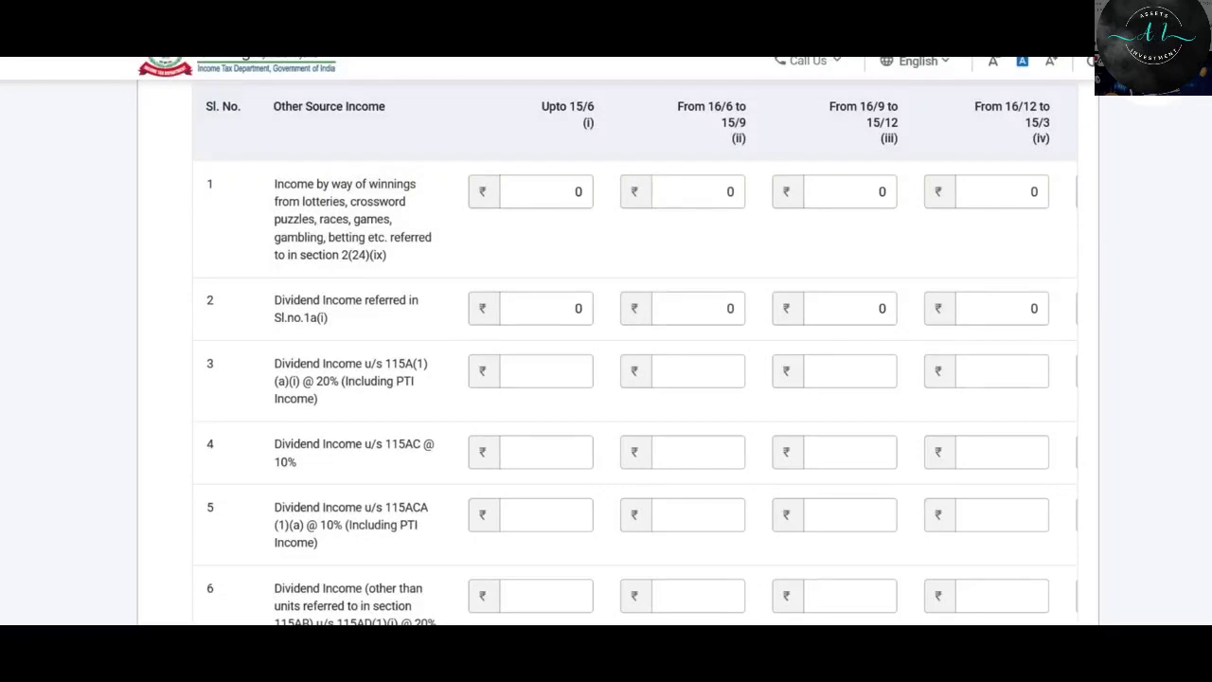
pyautogui.scroll(-6, 988, 395)
pyautogui.moveTo(875, 327); pyautogui.dragTo(1114, 330)
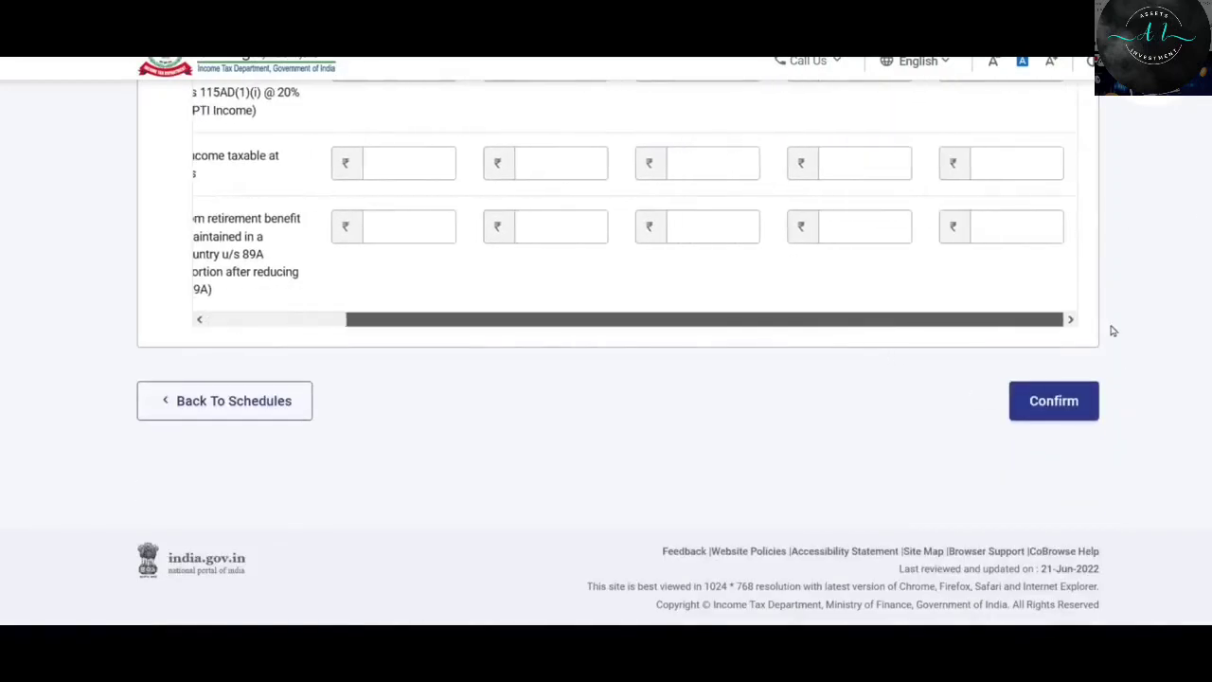
pyautogui.scroll(6, 934, 315)
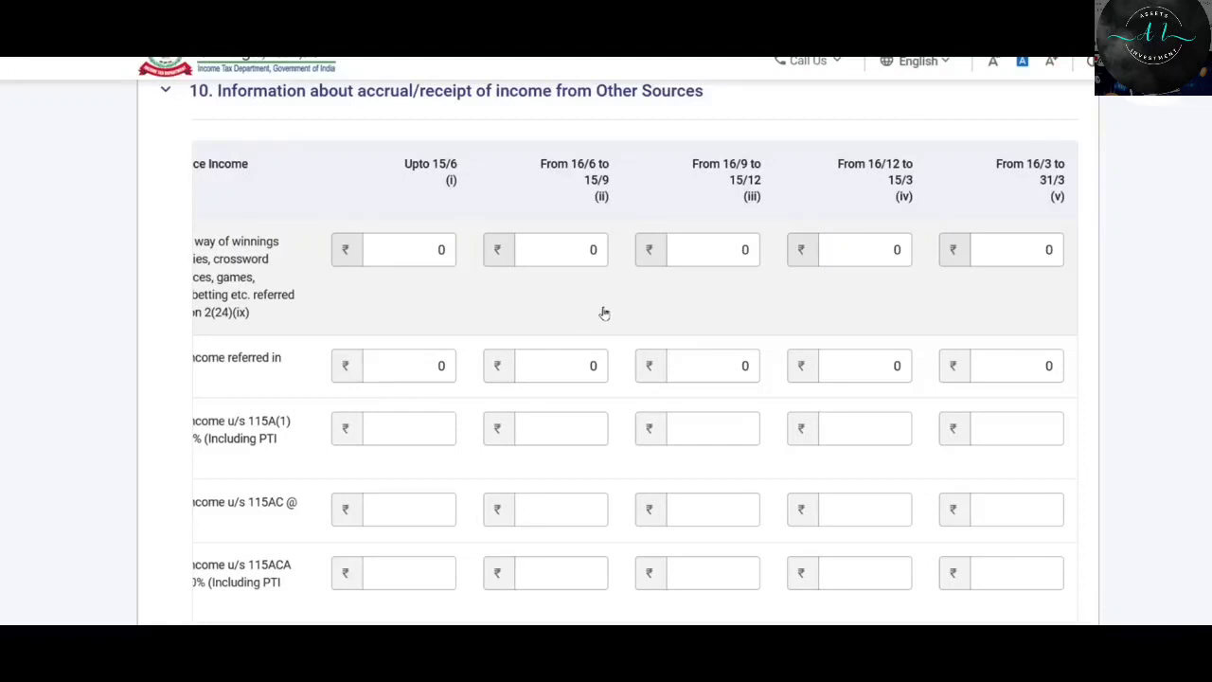
# Enter 30,000 winnings and 1,500 dividends for 16/3–31/3, then confirm the Other Sources schedule.
pyautogui.click(1017, 255)
pyautogui.write('30000')
pyautogui.scroll(-1, 1020, 325)
pyautogui.click(1021, 325)
pyautogui.write('1500')
pyautogui.scroll(-5, 1020, 325)
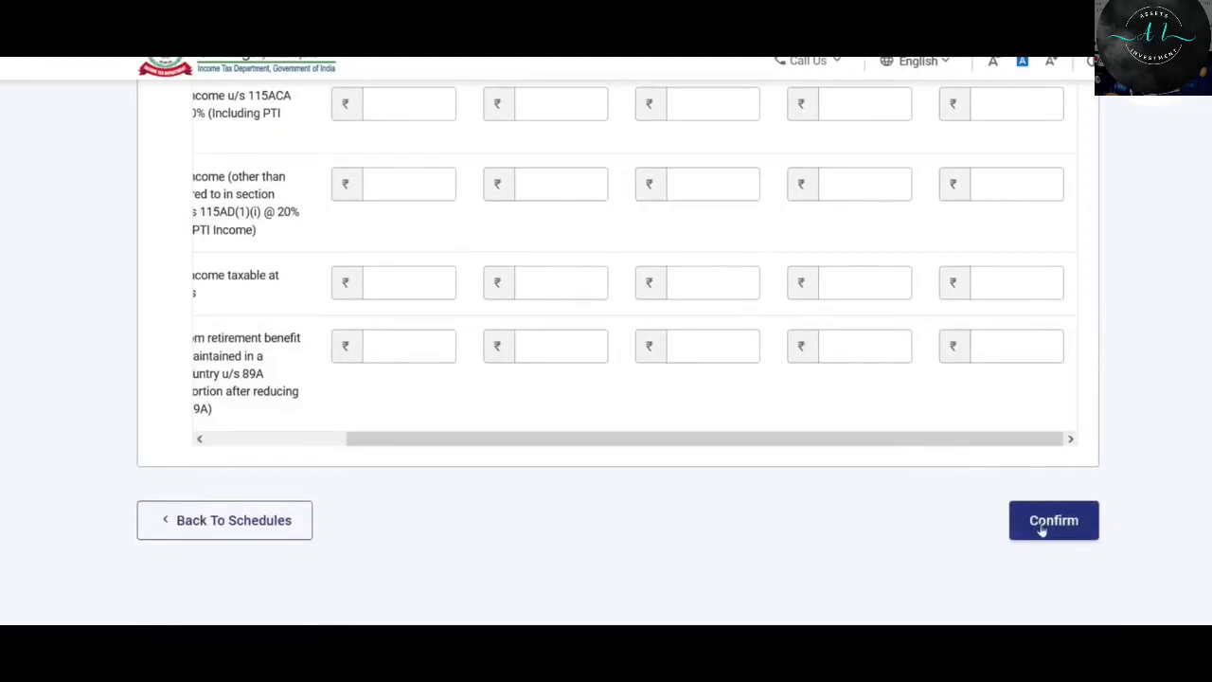
pyautogui.click(1057, 521)
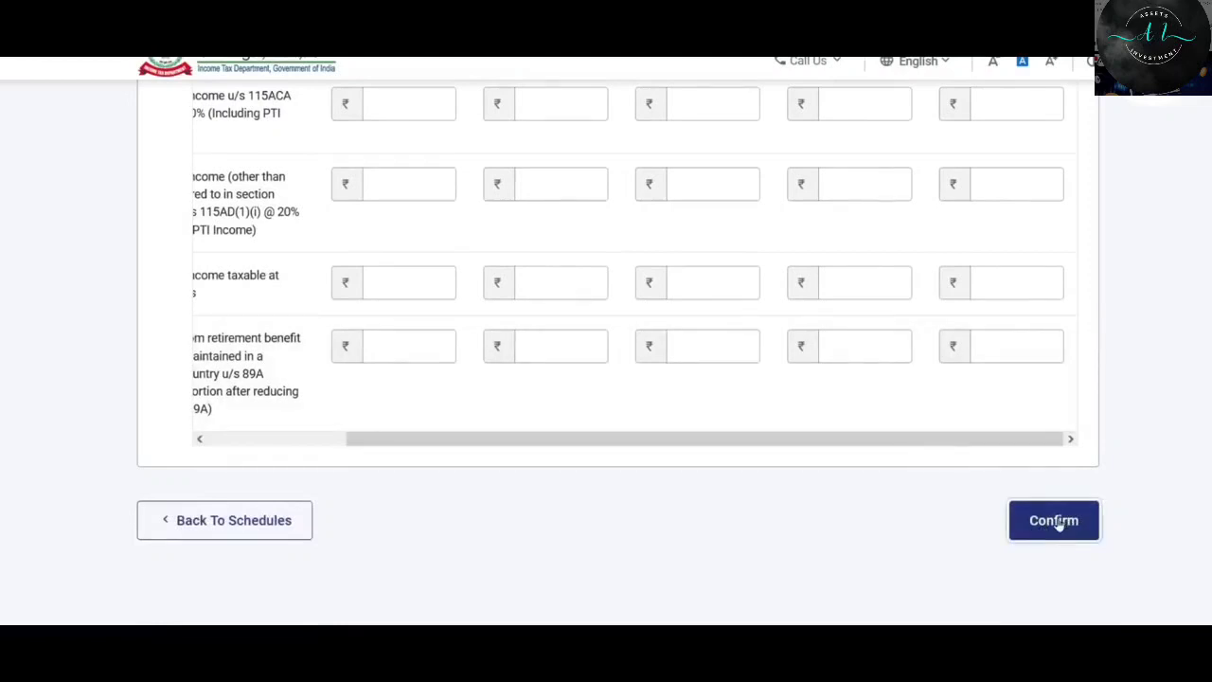
pyautogui.scroll(-5, 463, 175)
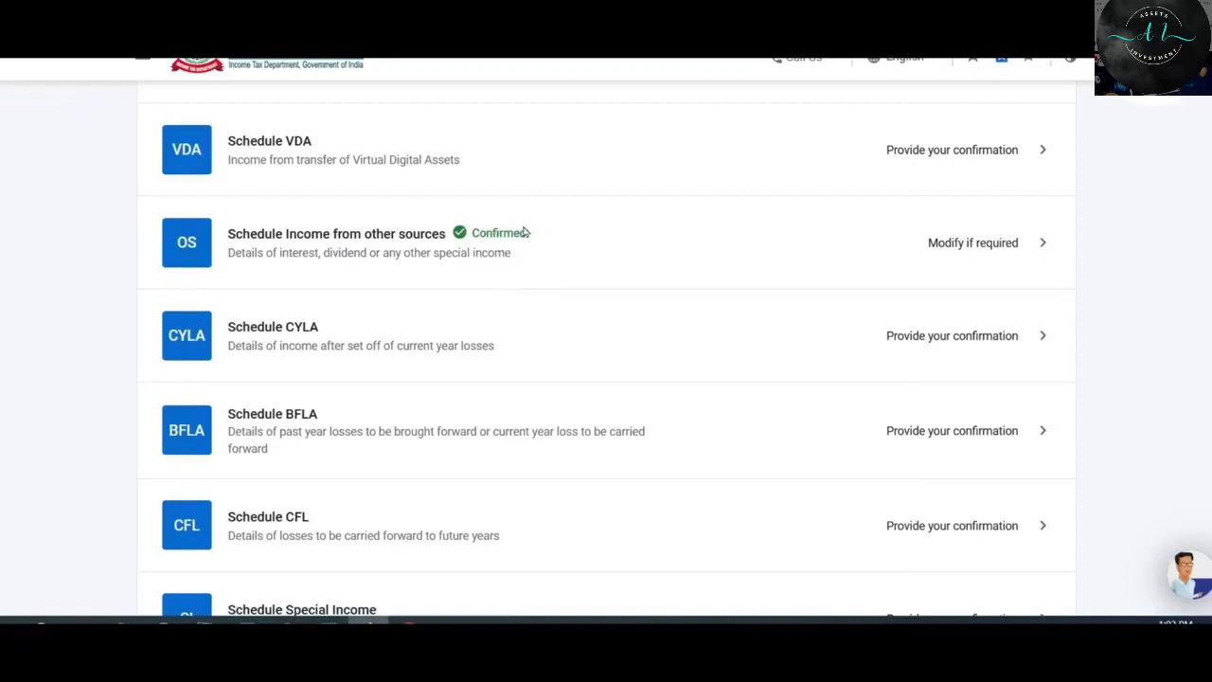
pyautogui.scroll(-5, 527, 232)
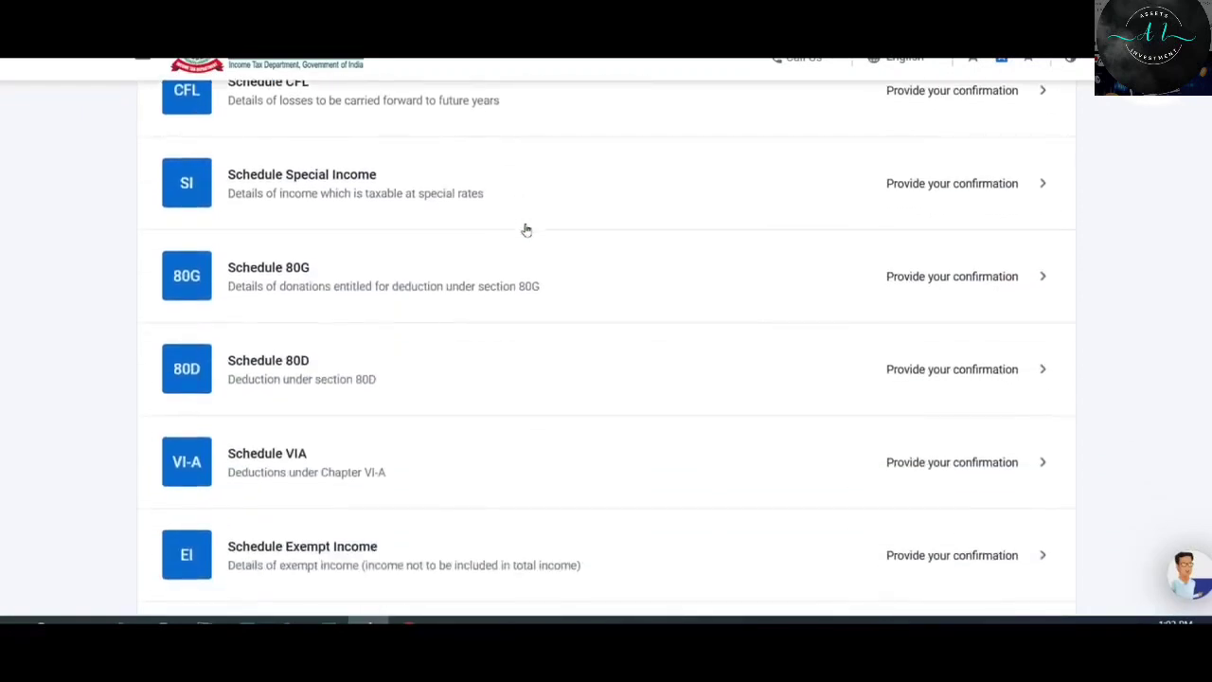
pyautogui.scroll(-1, 527, 230)
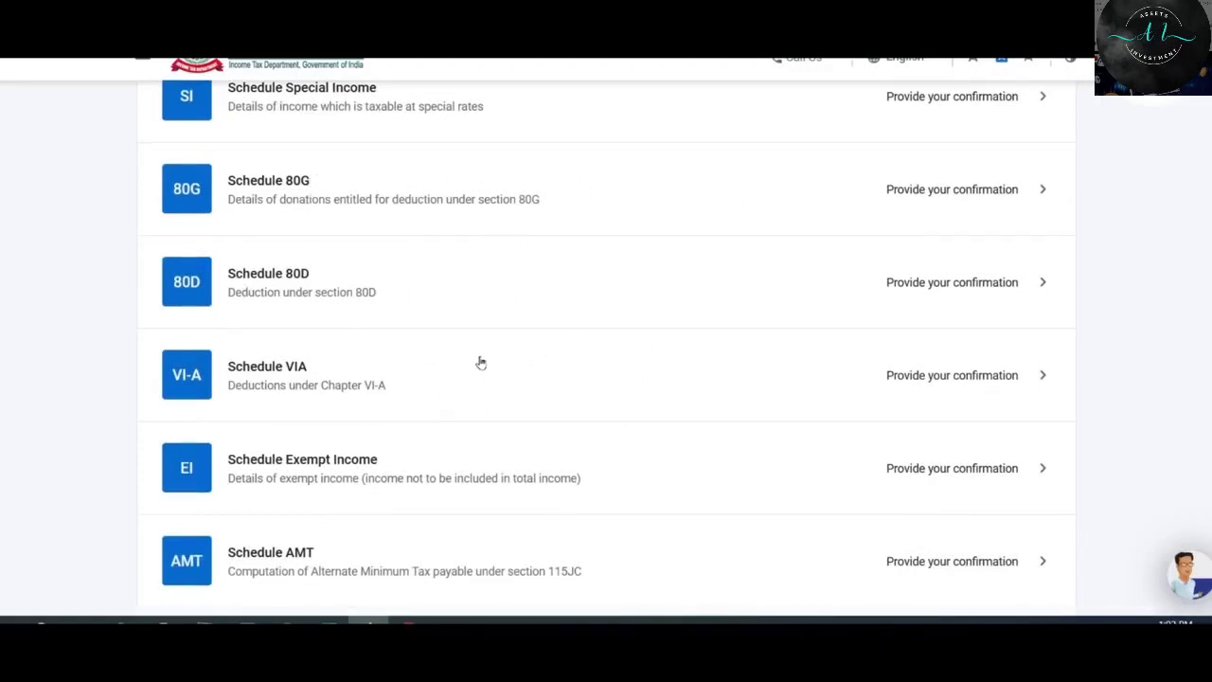
# Open Schedule VI-A and add a new Part B deduction entry under section 80C.
pyautogui.click(676, 377)
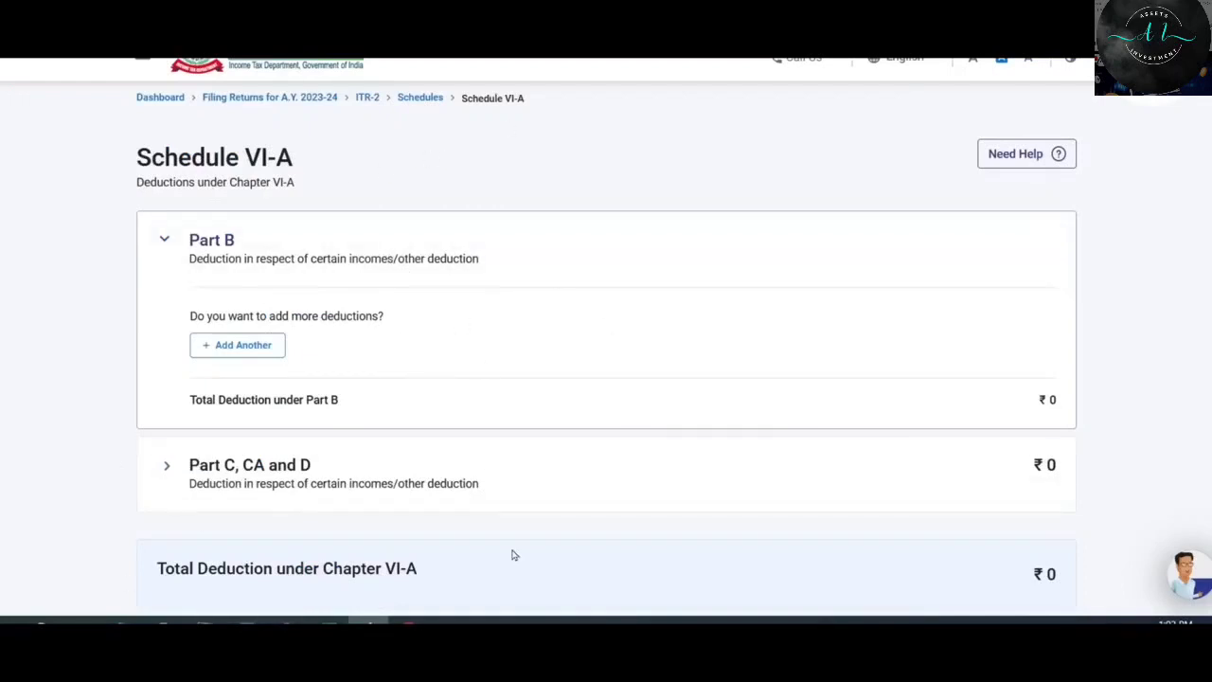
pyautogui.scroll(-1, 511, 555)
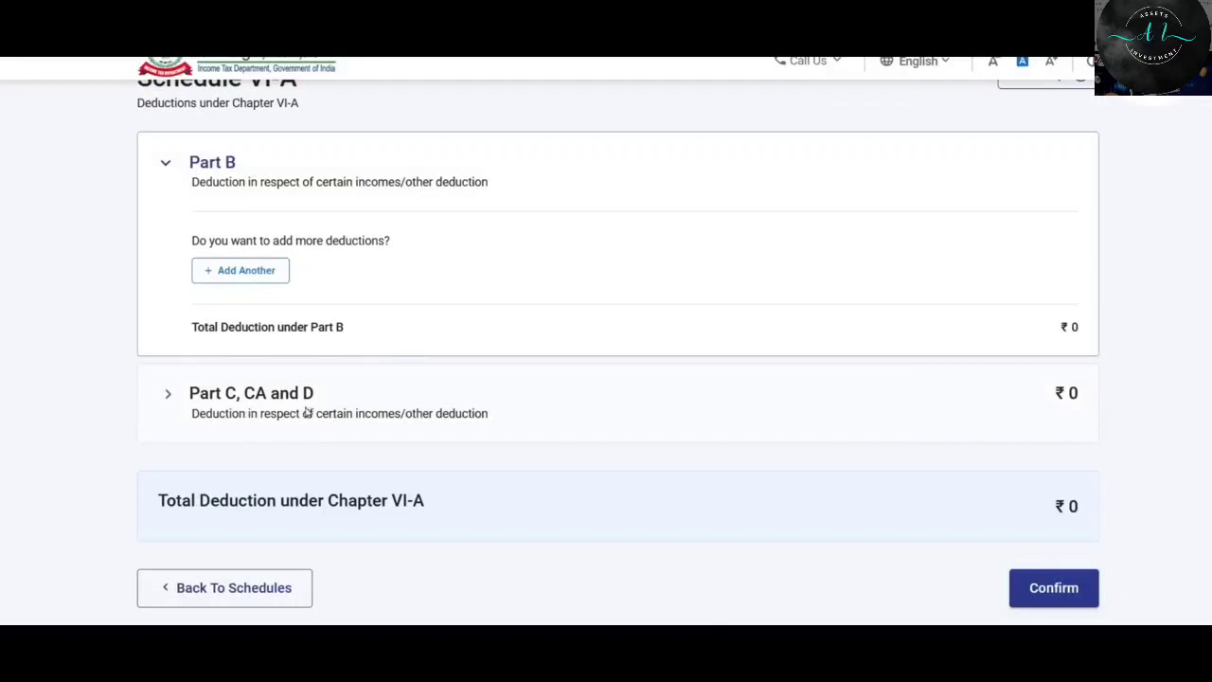
pyautogui.click(246, 271)
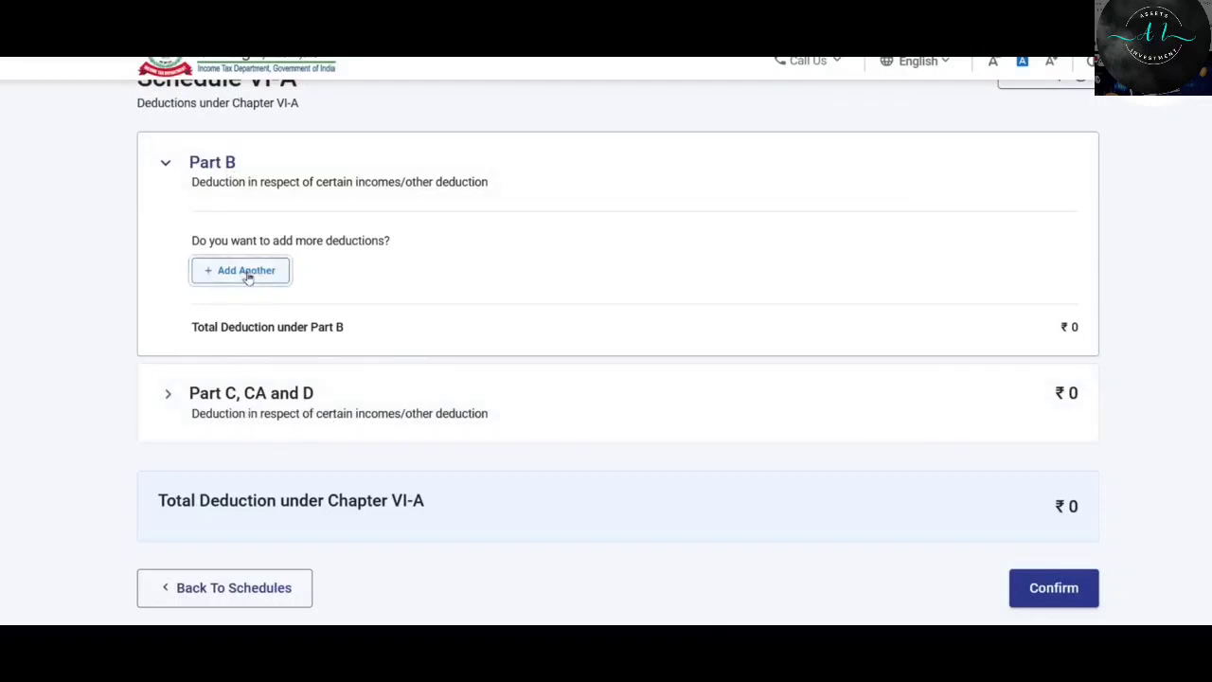
pyautogui.click(313, 298)
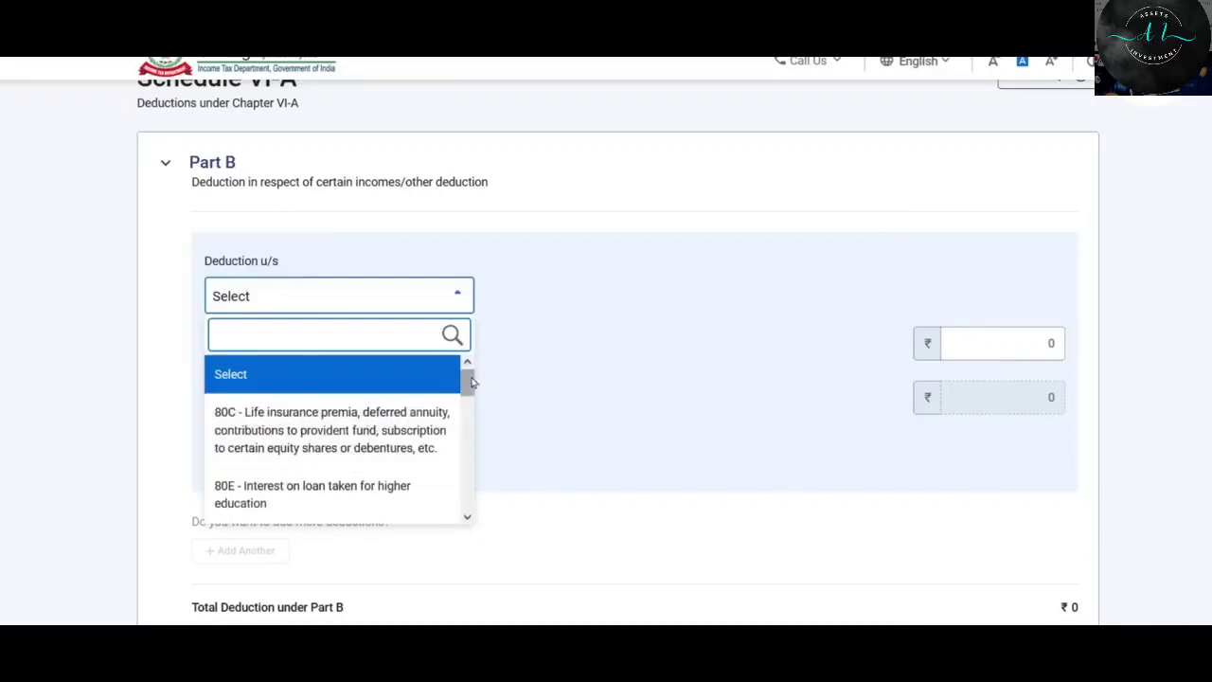
pyautogui.moveTo(466, 382)
pyautogui.mouseDown()
pyautogui.moveTo(463, 500)
pyautogui.moveTo(467, 369)
pyautogui.mouseUp()
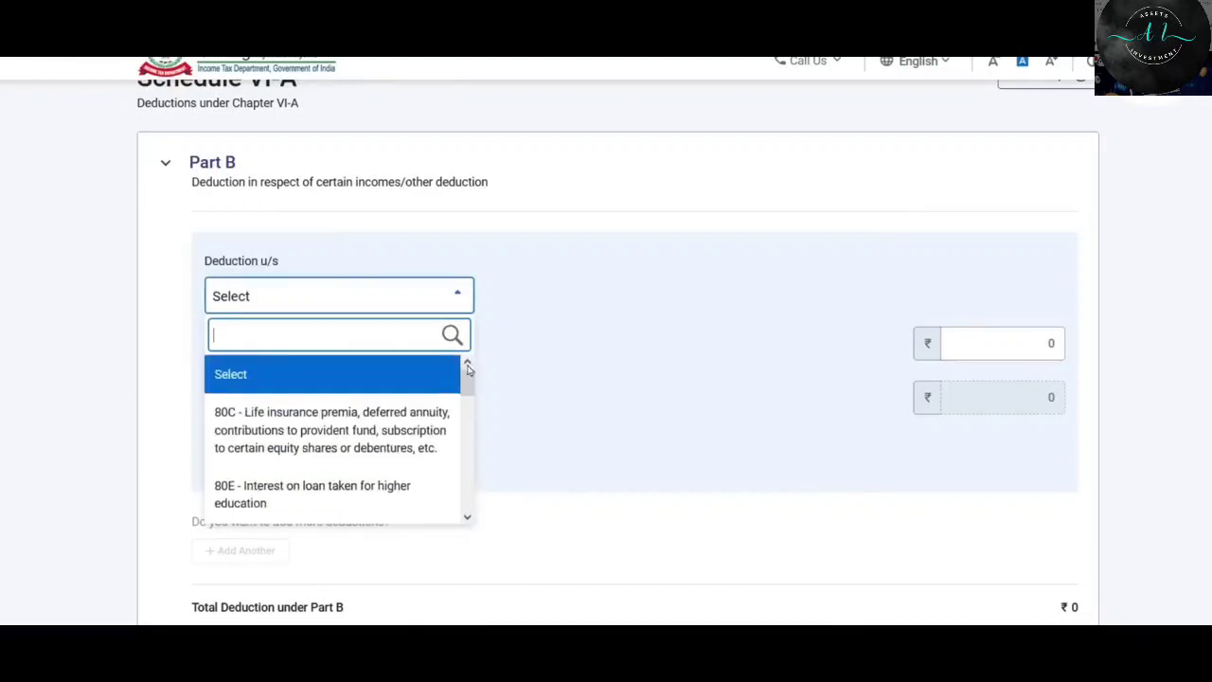
pyautogui.click(294, 426)
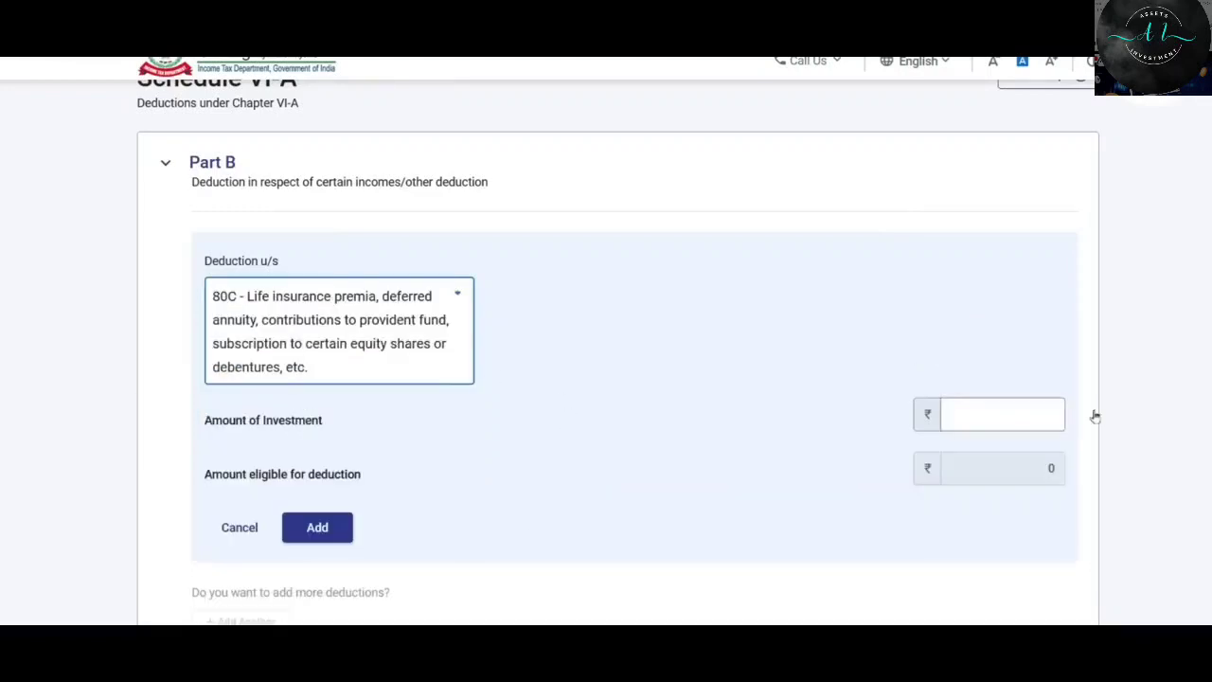
pyautogui.click(1017, 407)
pyautogui.hotkey('alt', 'Tab')
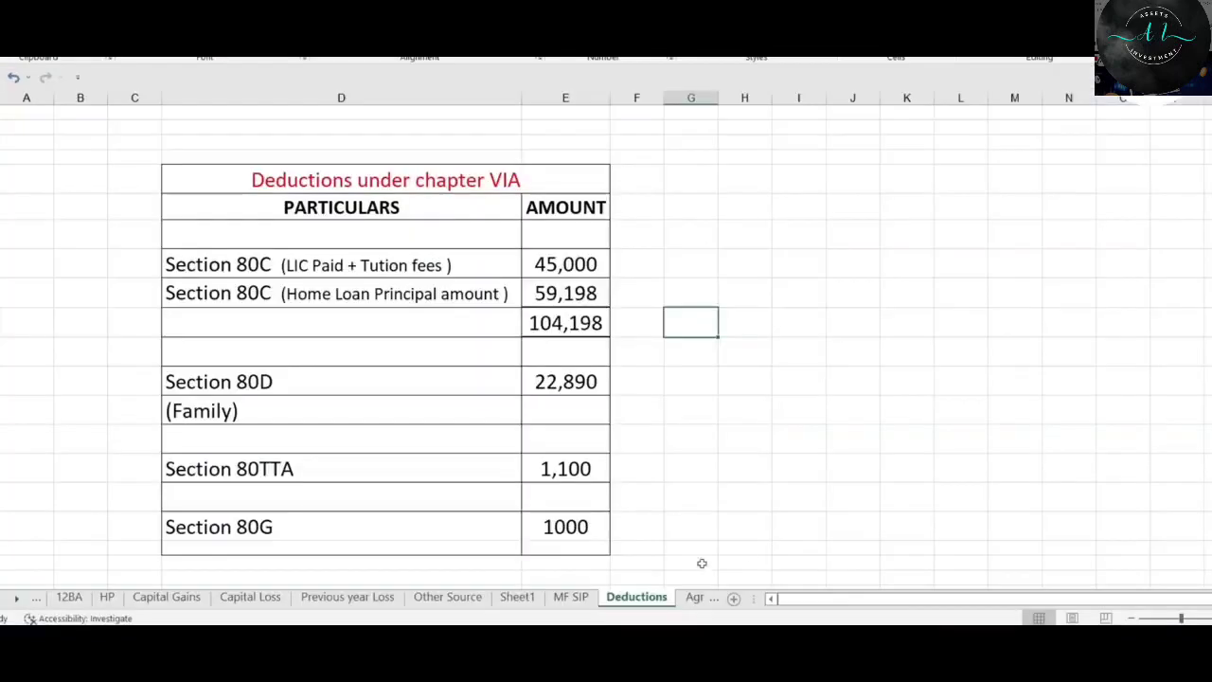
pyautogui.moveTo(569, 264); pyautogui.dragTo(579, 295)
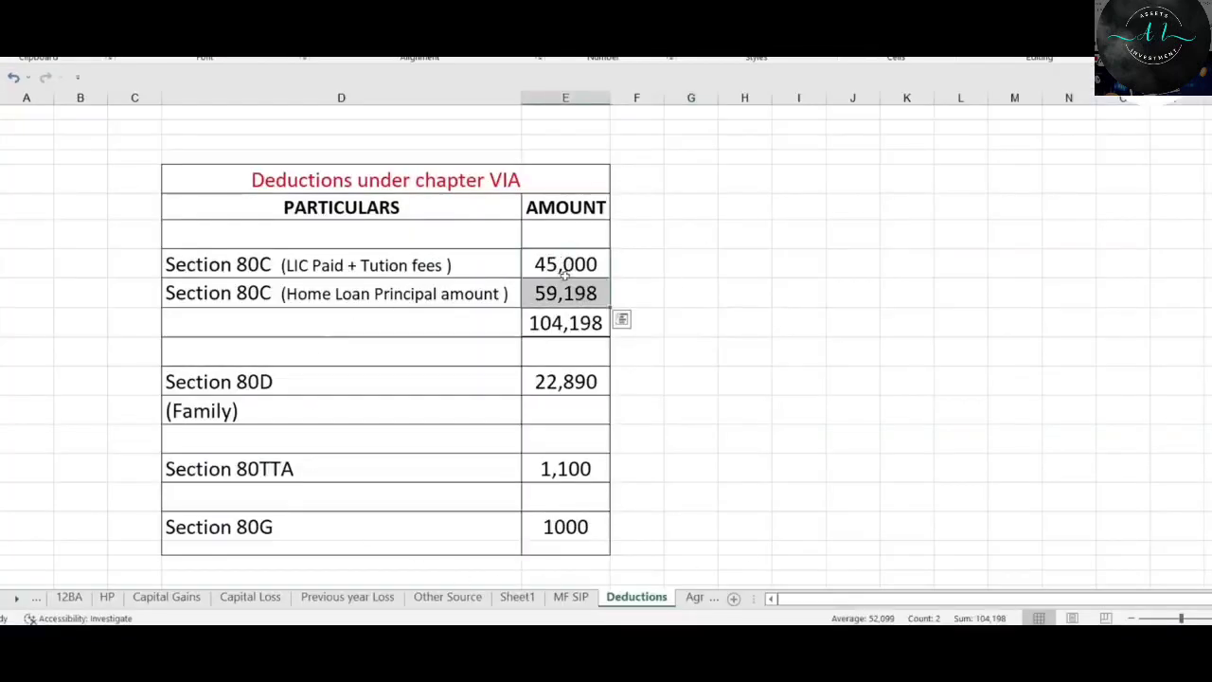
pyautogui.click(572, 326)
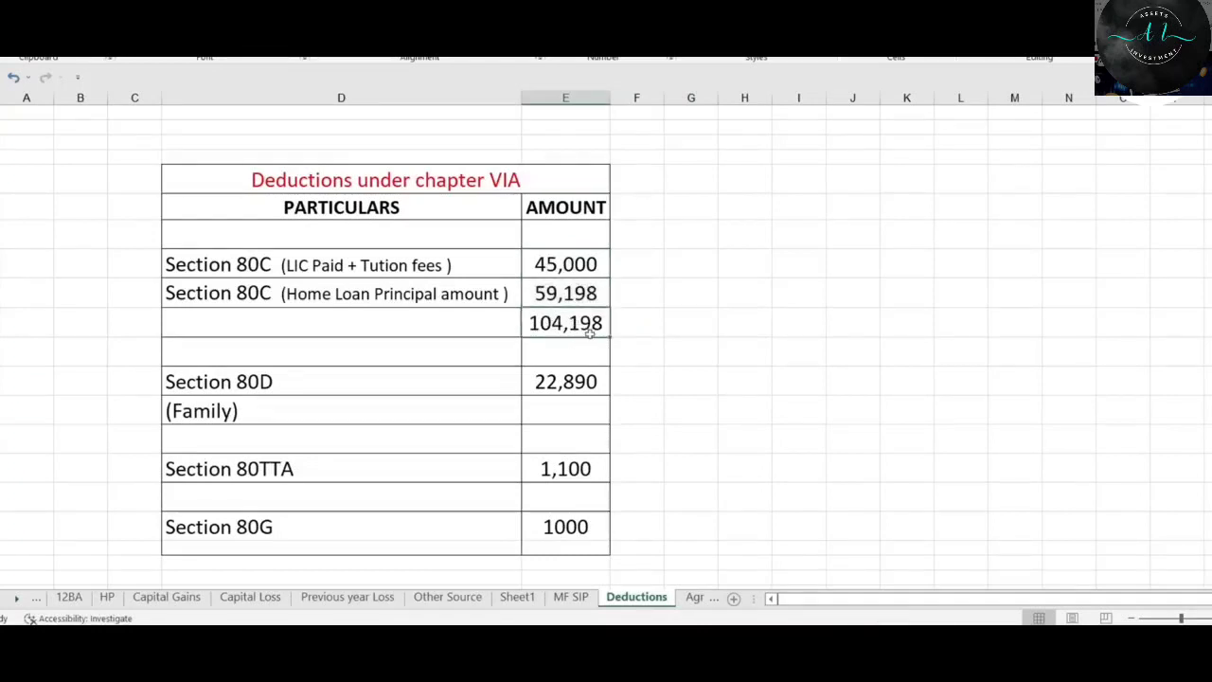
pyautogui.hotkey('alt', 'Tab')
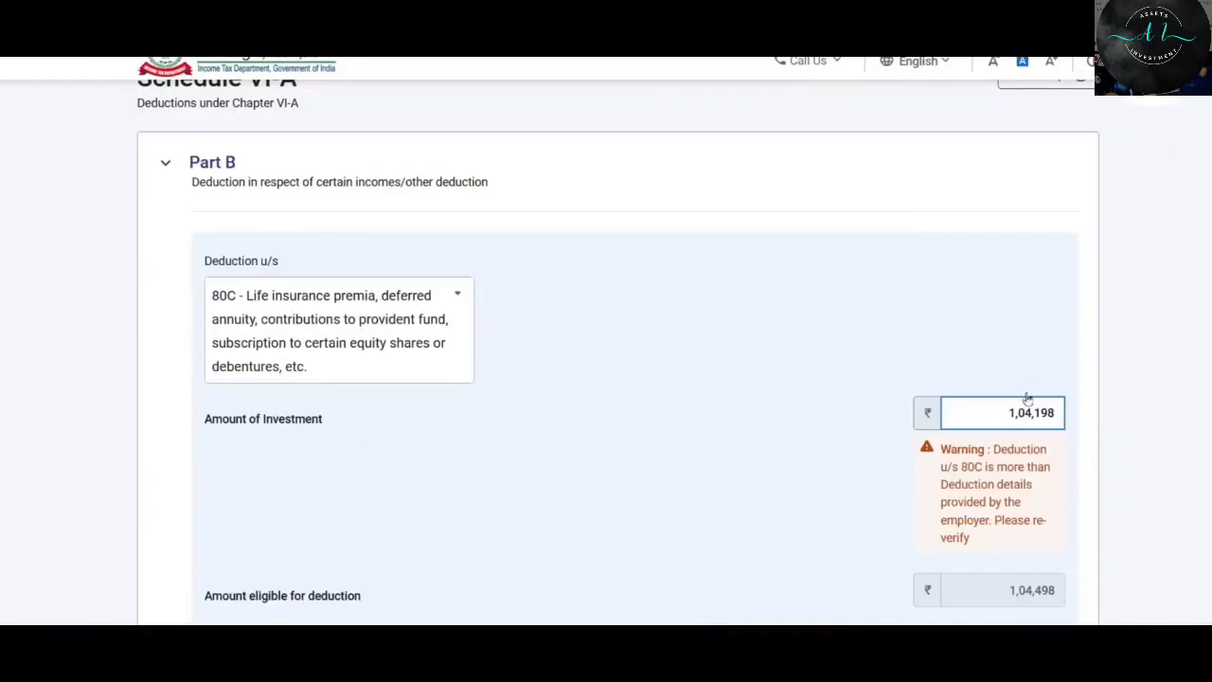
# Add the ₹1,04,198 80C deduction and start an 80TTA entry in Part C, CA and D.
pyautogui.scroll(-2, 1027, 400)
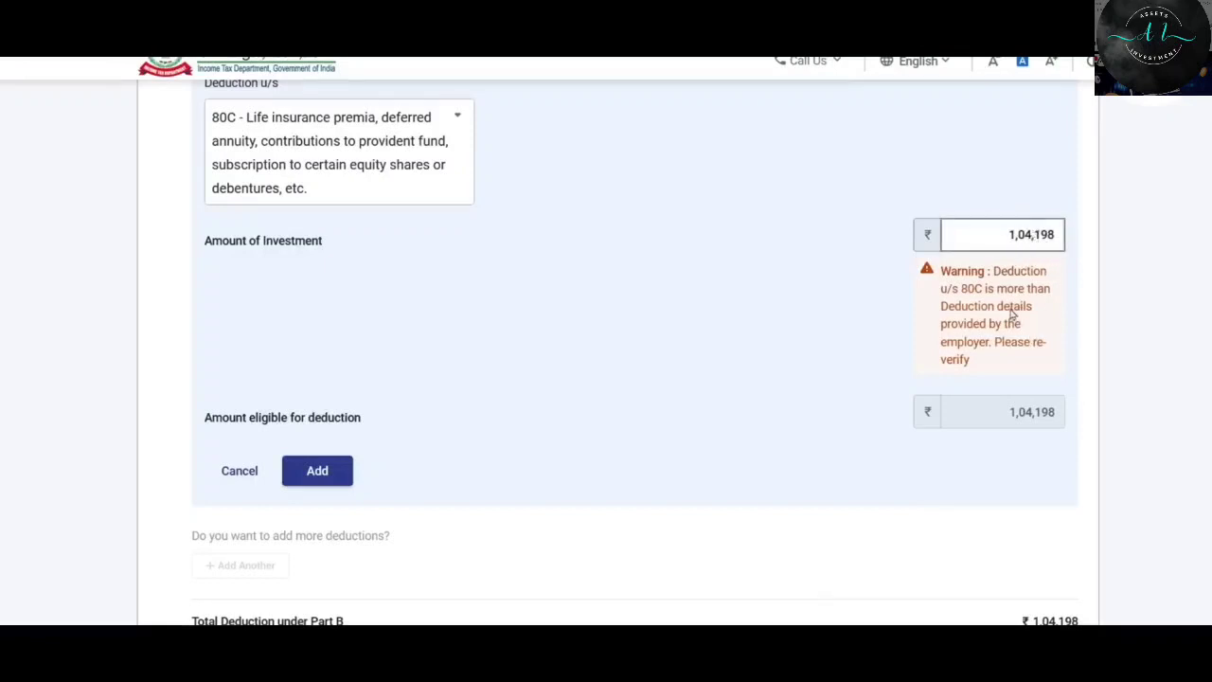
pyautogui.scroll(-1, 346, 433)
pyautogui.click(339, 387)
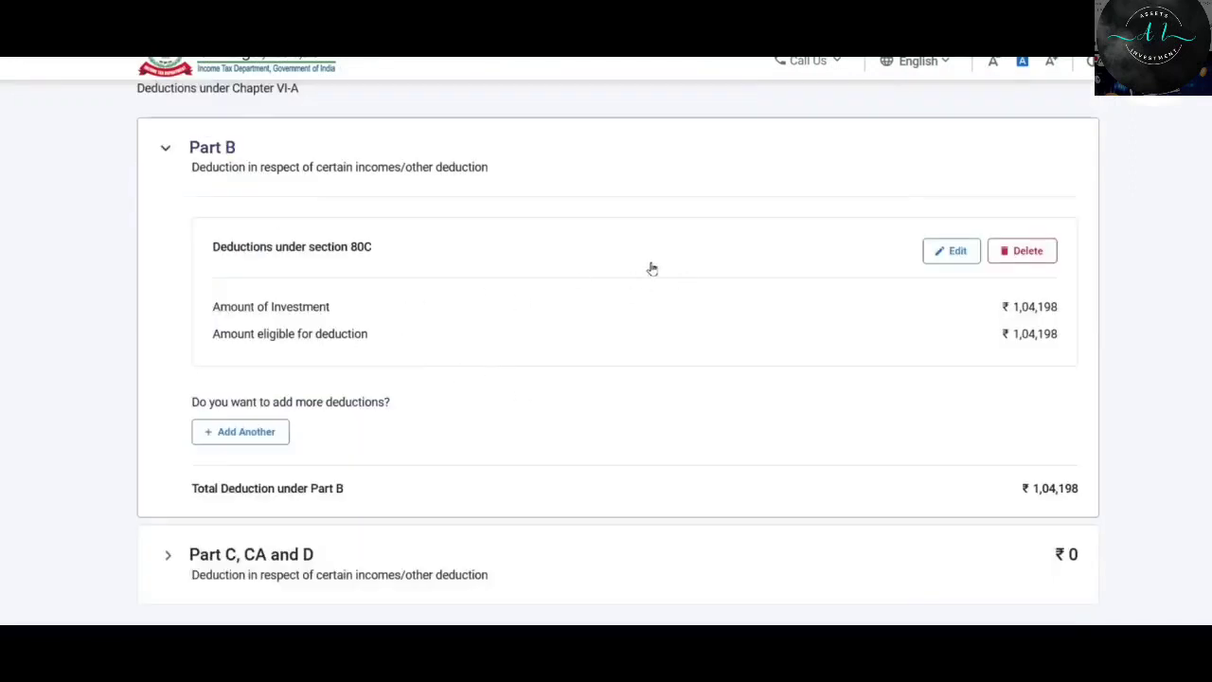
pyautogui.scroll(-2, 541, 417)
pyautogui.click(227, 381)
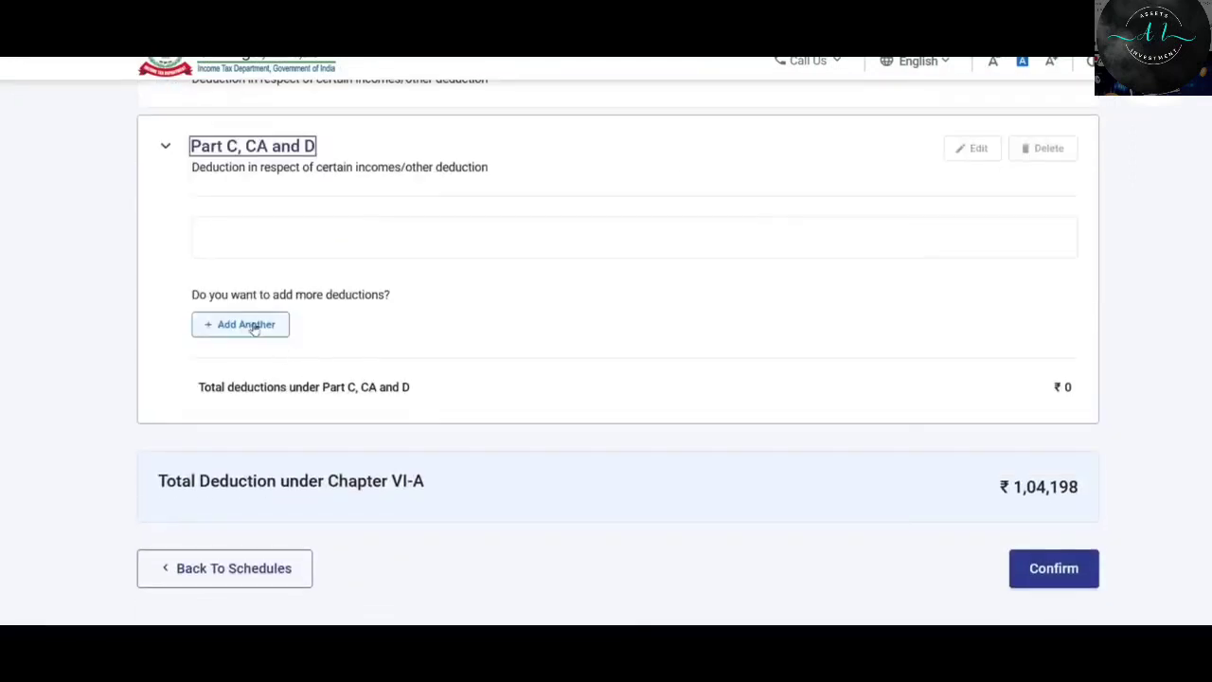
pyautogui.click(264, 327)
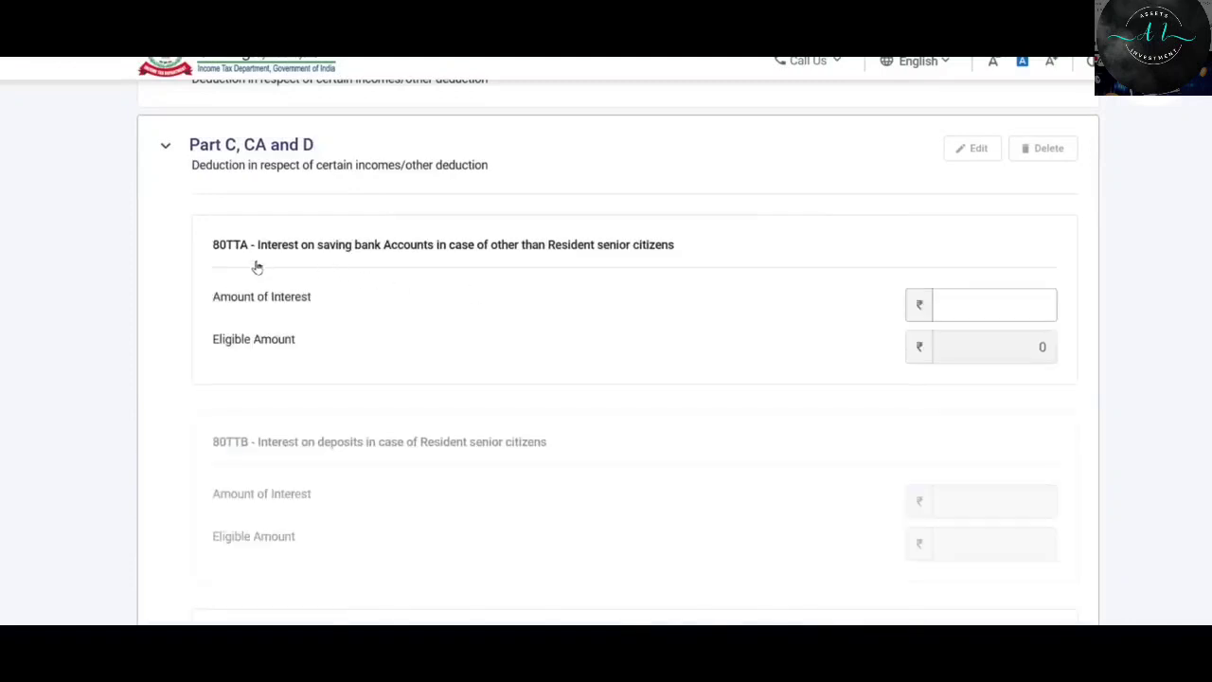
pyautogui.click(1006, 303)
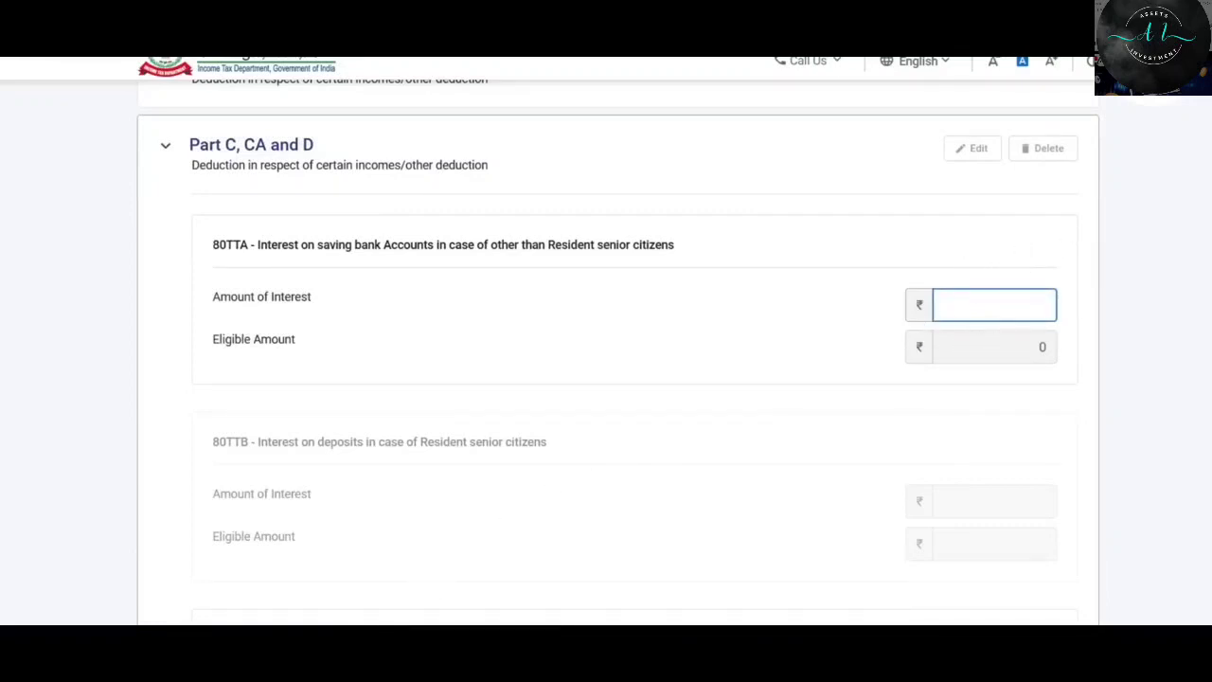
# Check the ₹1,100 savings bank interest in the workbook's Deductions and Other Source sheets.
pyautogui.hotkey('alt', 'Tab')
pyautogui.click(569, 465)
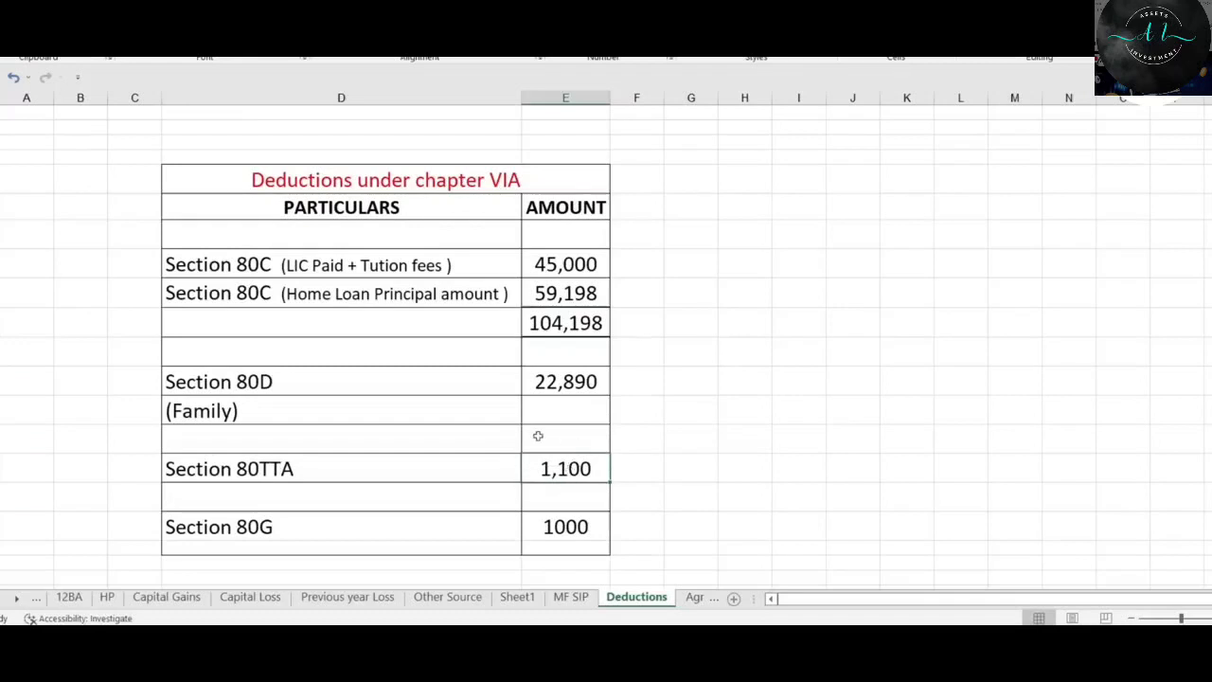
pyautogui.click(447, 597)
pyautogui.click(755, 289)
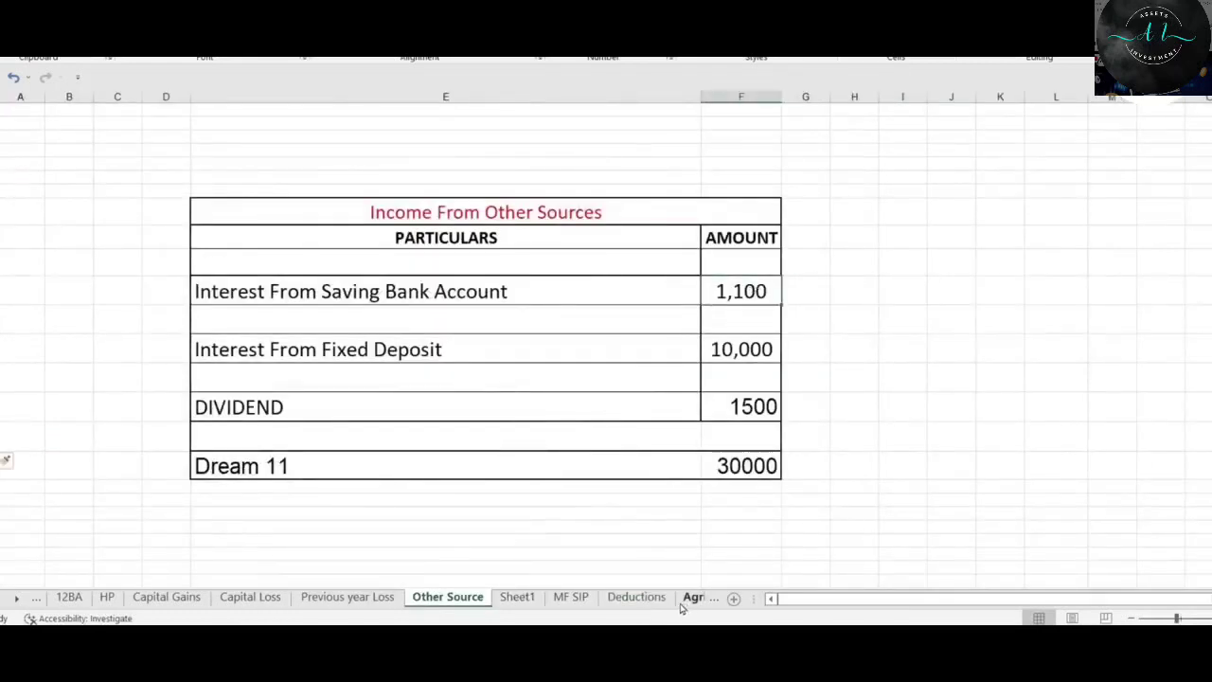
pyautogui.click(637, 597)
pyautogui.hotkey('alt', 'Tab')
# Enter ₹1,100 as the 80TTA savings interest and save the Part C, CA and D deductions.
pyautogui.write('1,10')
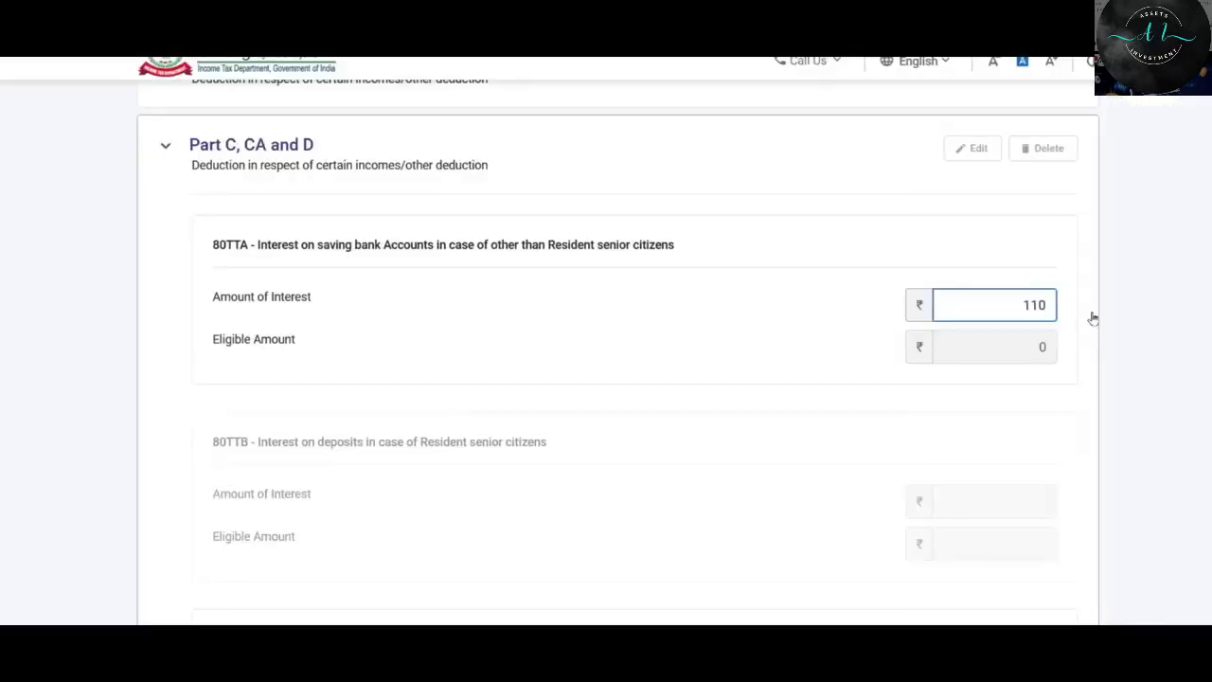
pyautogui.write('0')
pyautogui.click(745, 401)
pyautogui.scroll(-2, 745, 401)
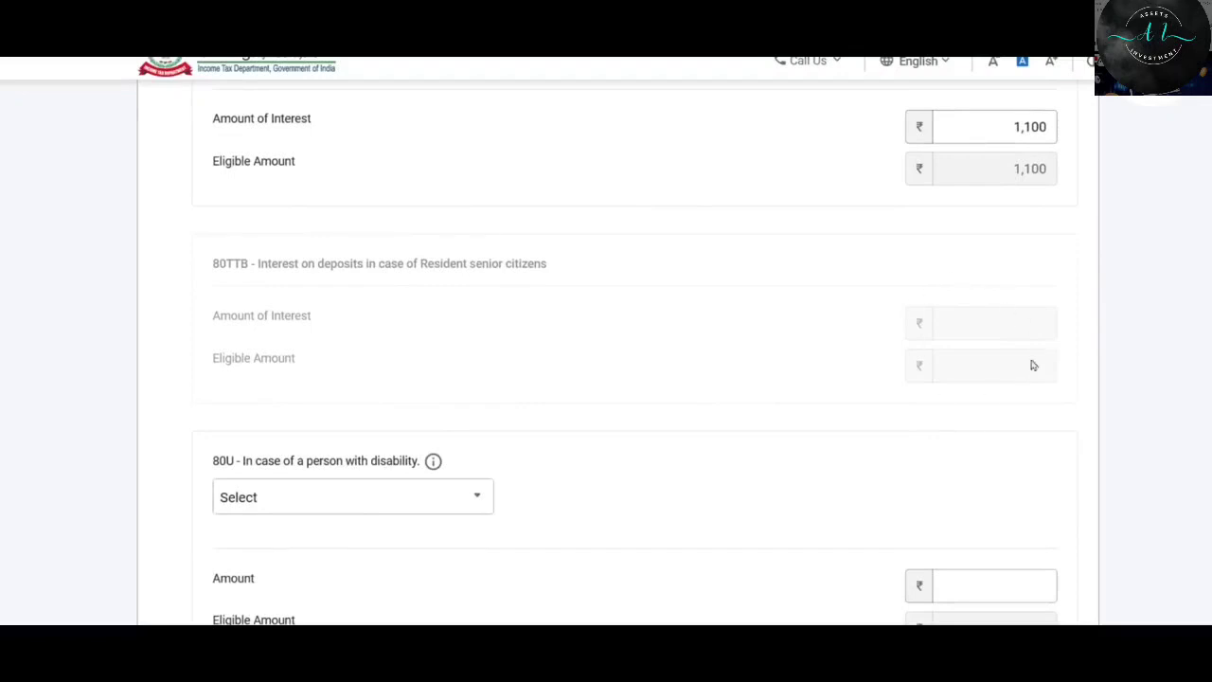
pyautogui.scroll(-2, 947, 313)
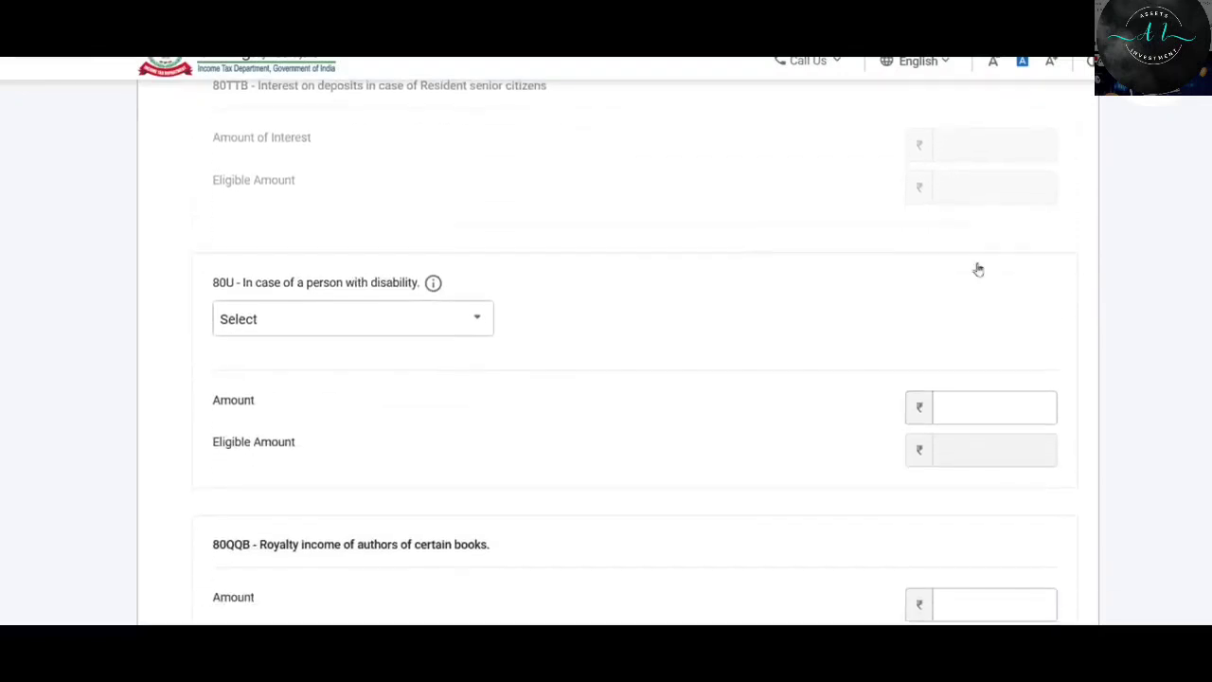
pyautogui.scroll(-2, 536, 346)
pyautogui.scroll(-4, 614, 330)
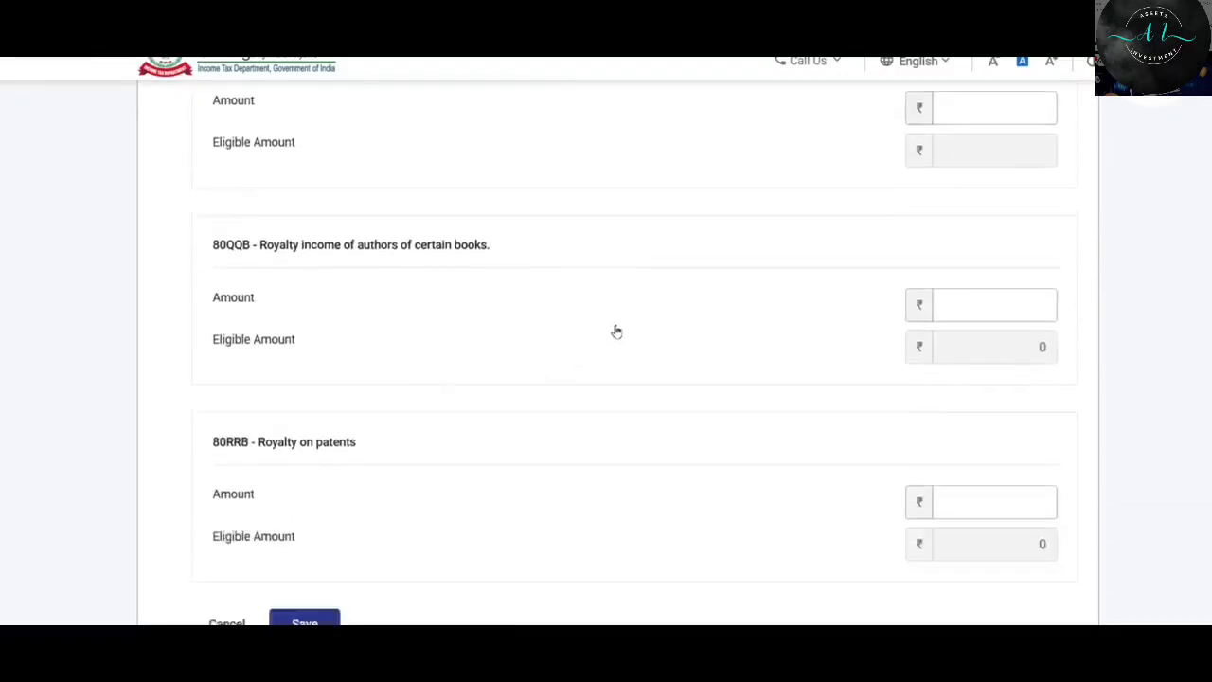
pyautogui.click(311, 398)
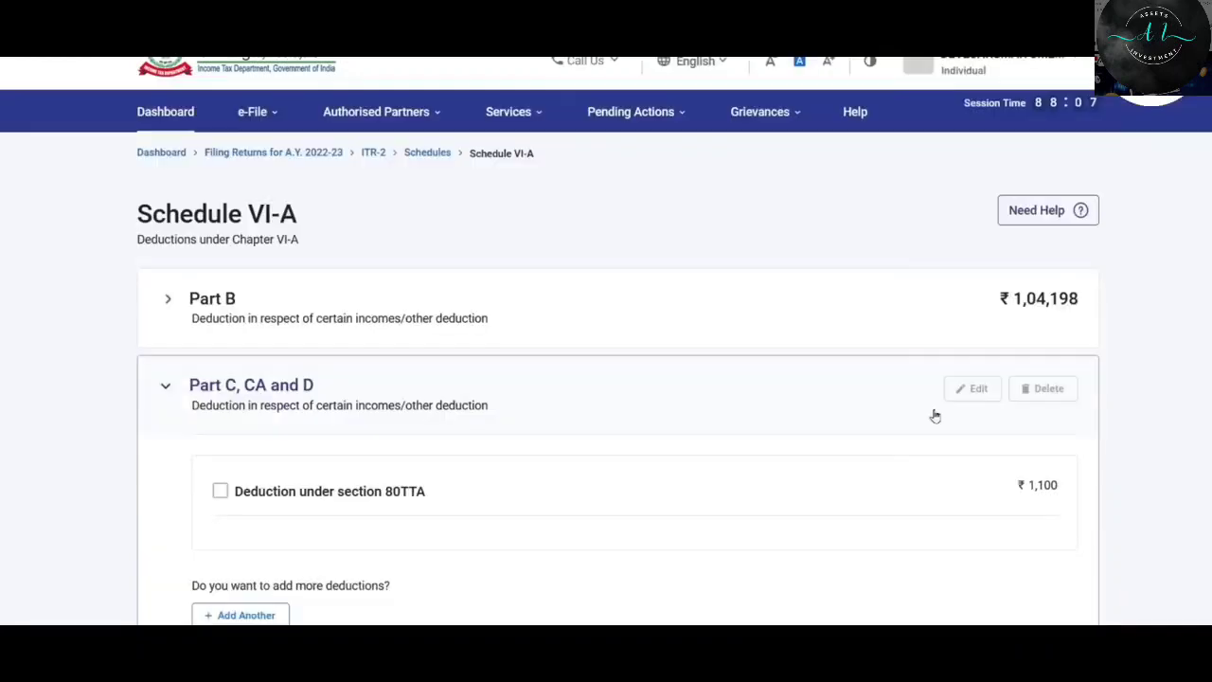
pyautogui.scroll(-3, 947, 427)
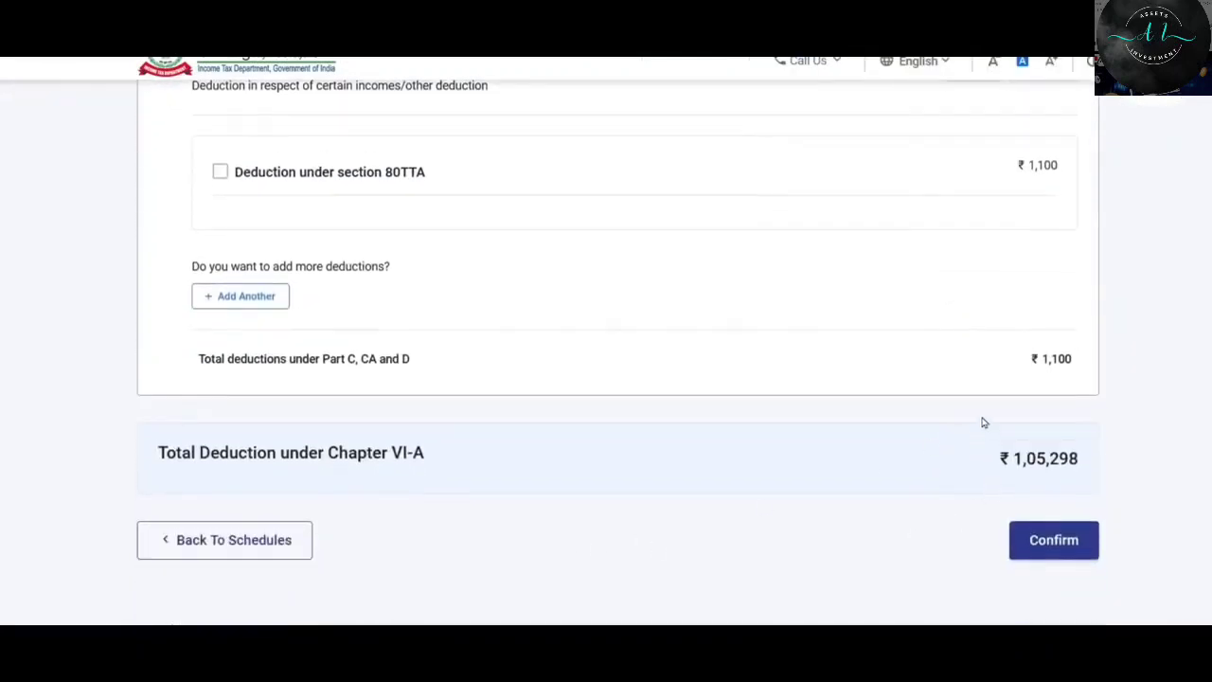
# Confirm Schedule VI-A and open Schedule 80D from the Schedules Summary.
pyautogui.click(1068, 547)
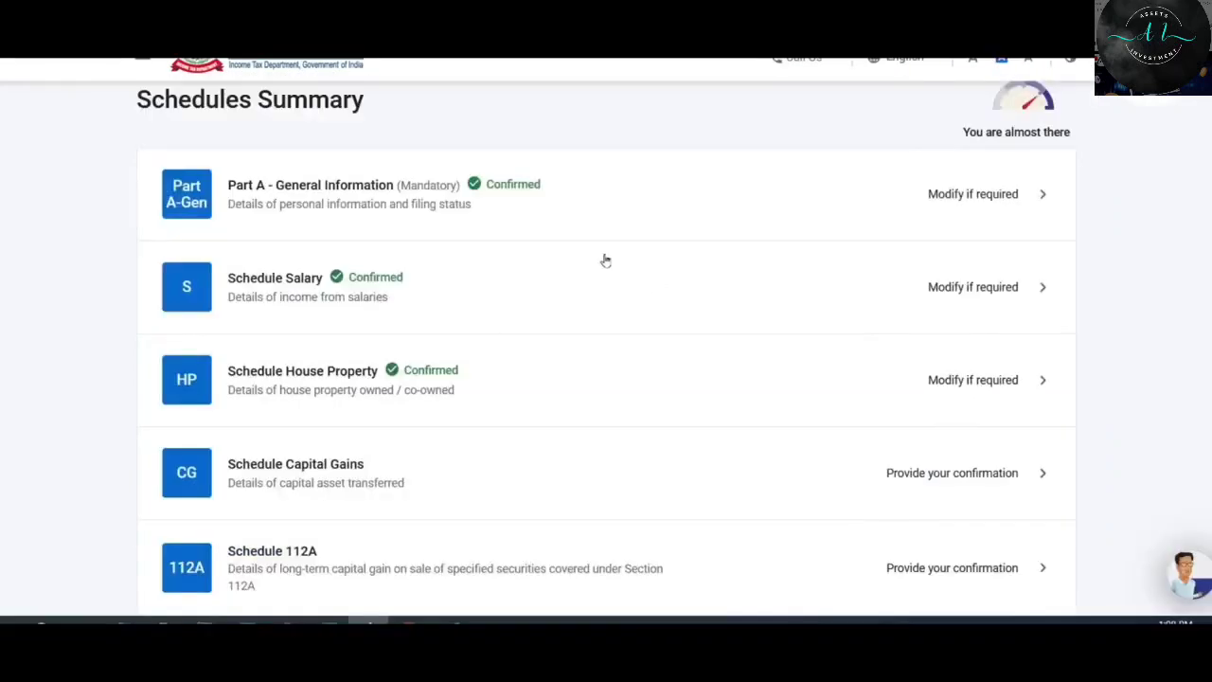
pyautogui.scroll(-3, 605, 260)
pyautogui.scroll(-7, 605, 259)
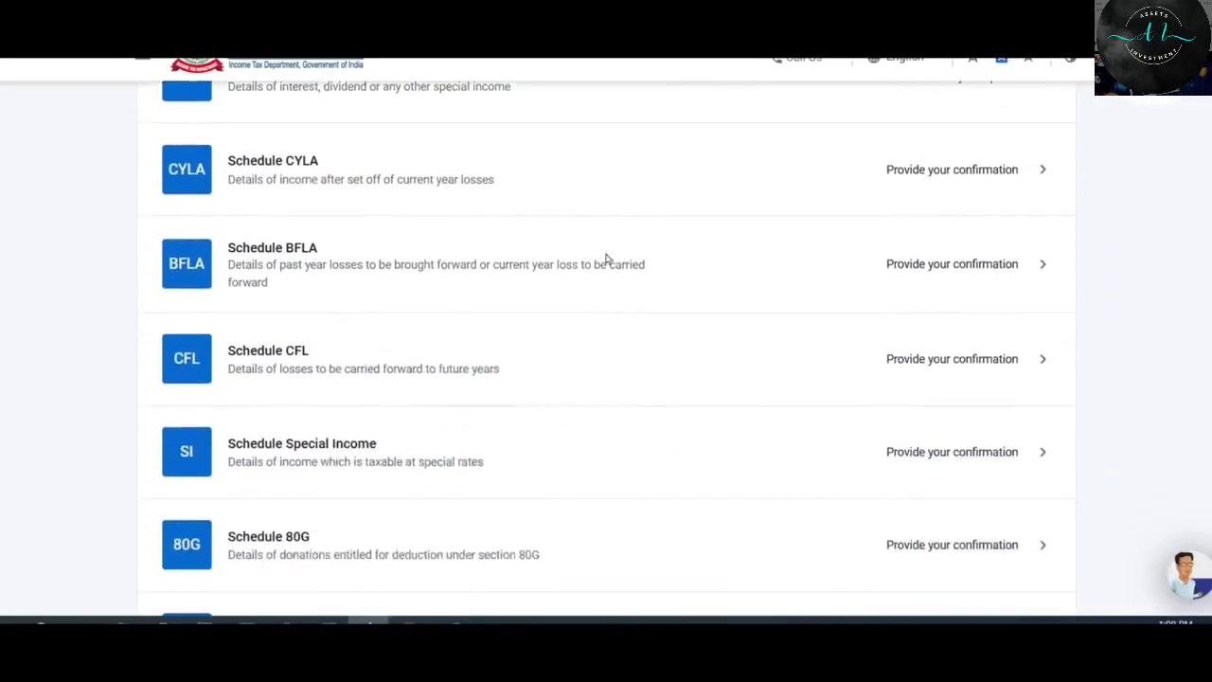
pyautogui.scroll(-3, 602, 253)
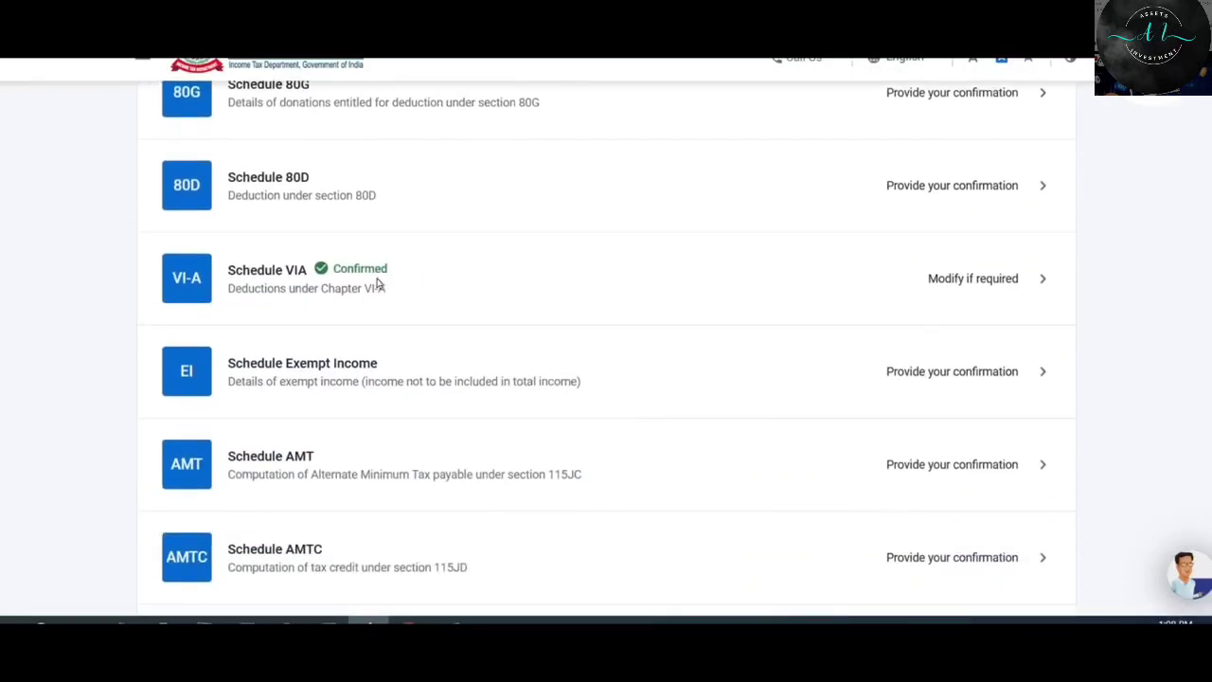
pyautogui.scroll(2, 376, 281)
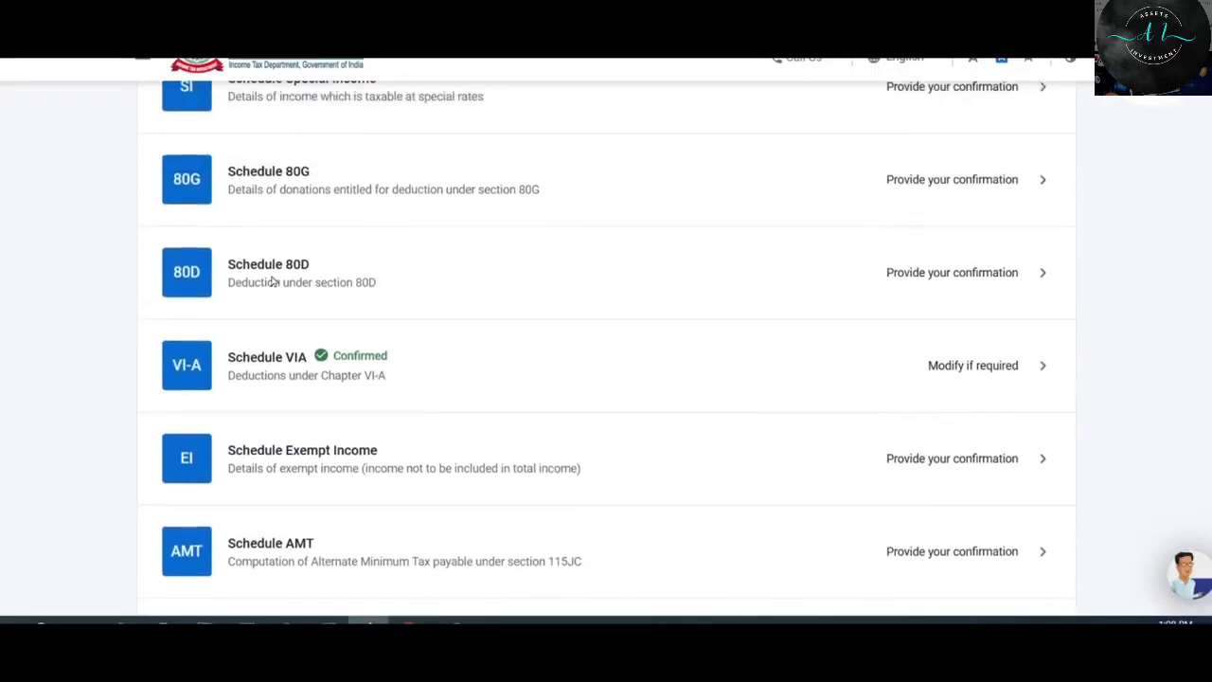
pyautogui.click(740, 269)
# Start an 80D entry and answer No to the self/family senior-citizen question.
pyautogui.click(207, 331)
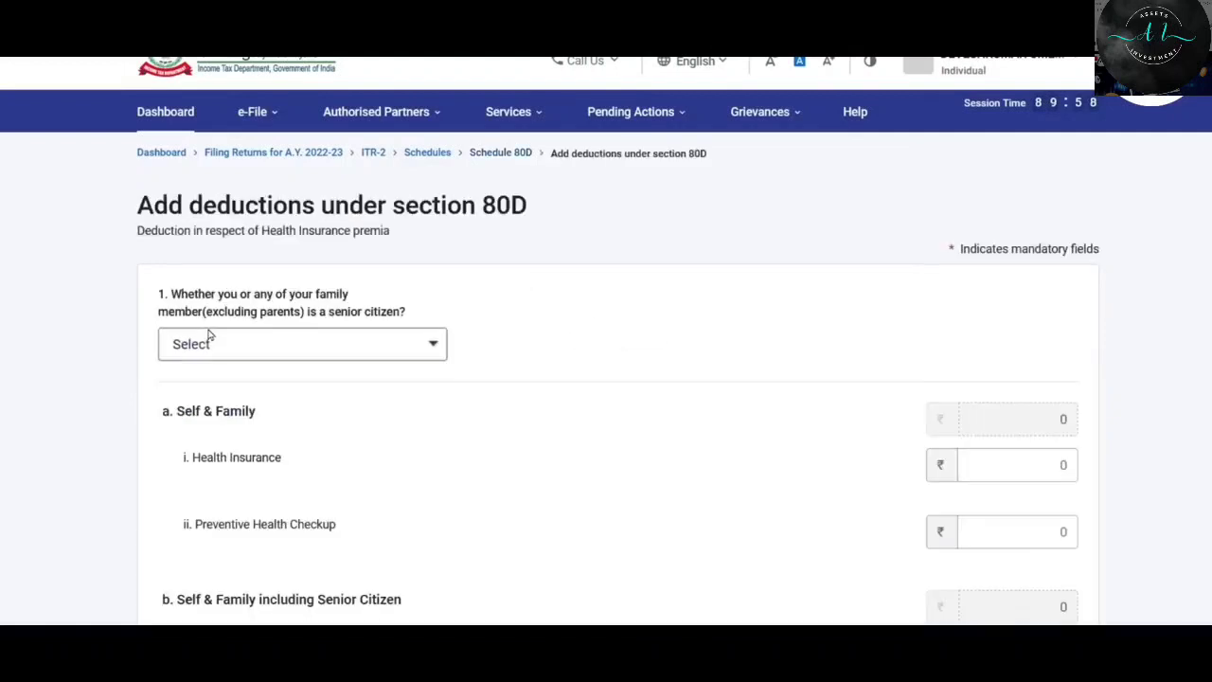
pyautogui.scroll(-2, 501, 346)
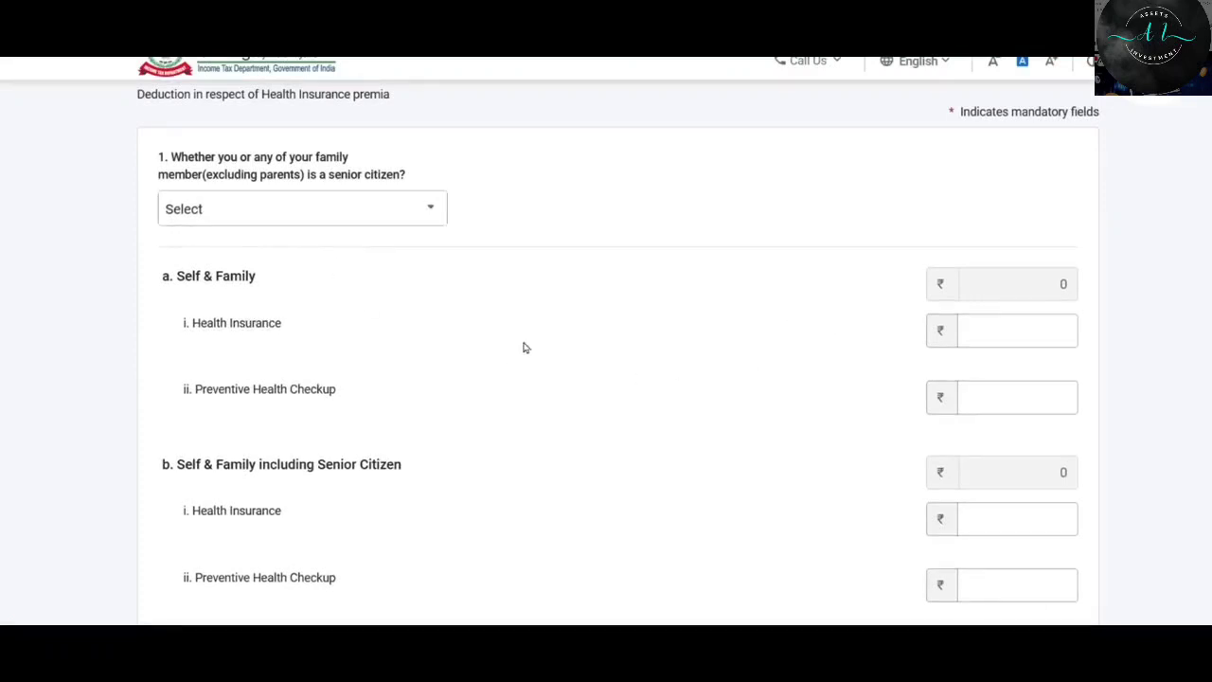
pyautogui.click(396, 218)
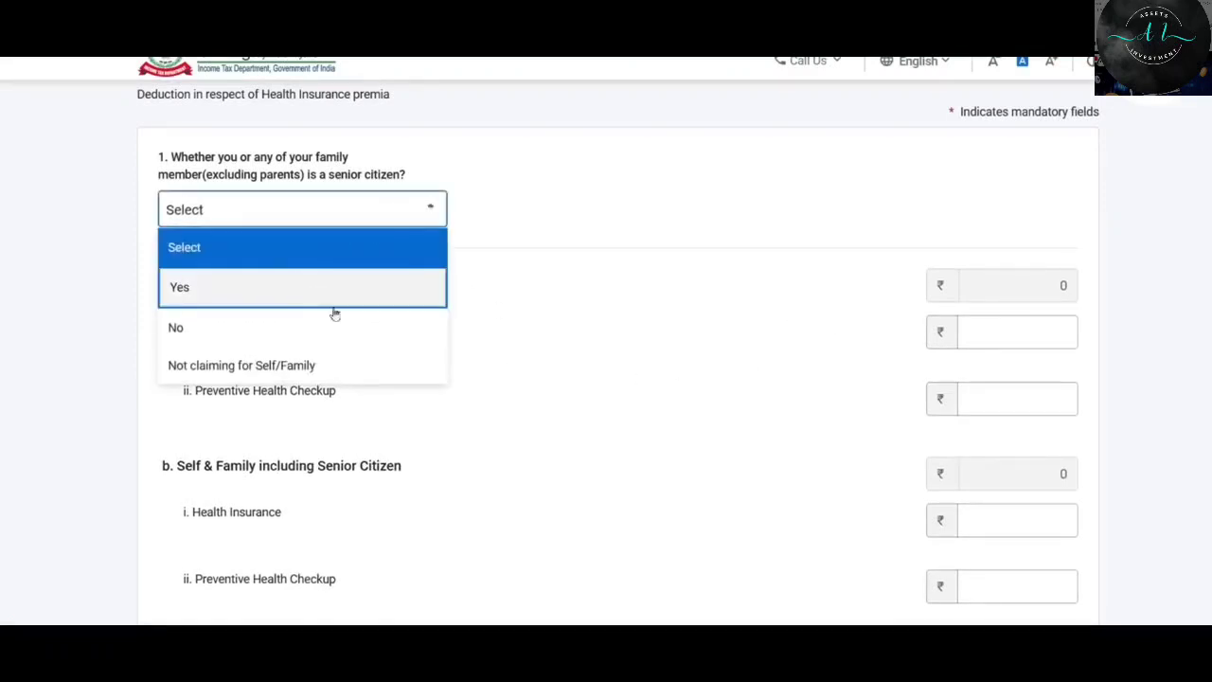
pyautogui.click(211, 369)
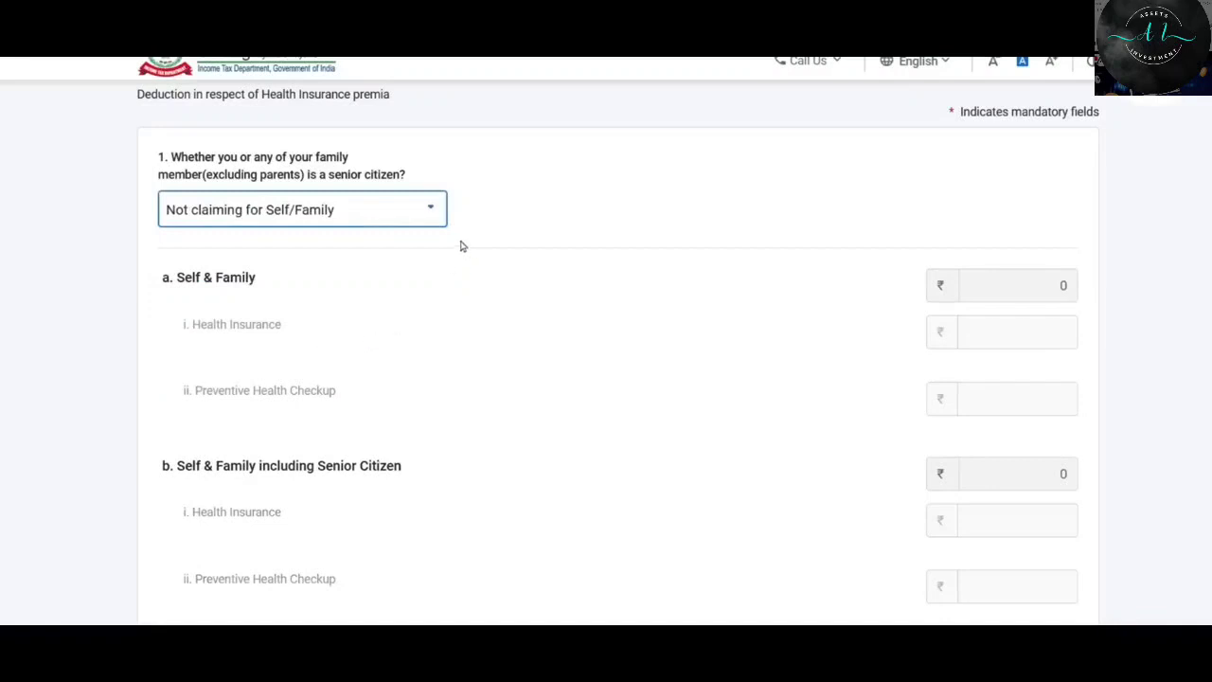
pyautogui.click(426, 211)
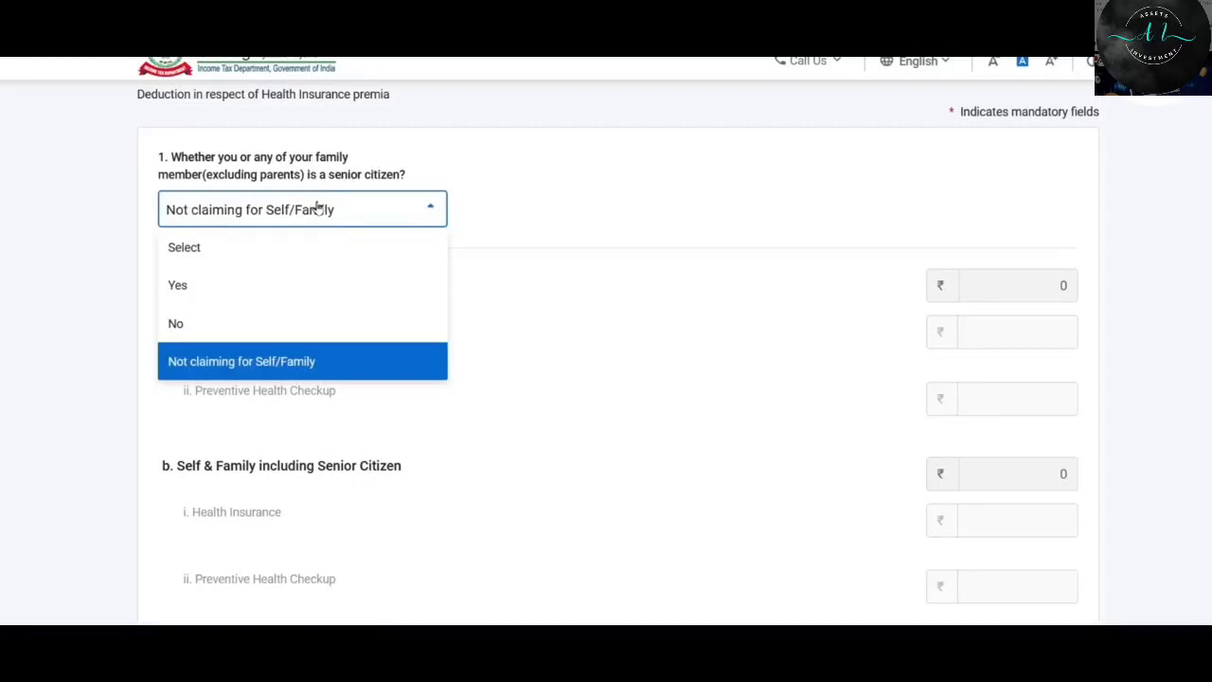
pyautogui.scroll(-5, 603, 263)
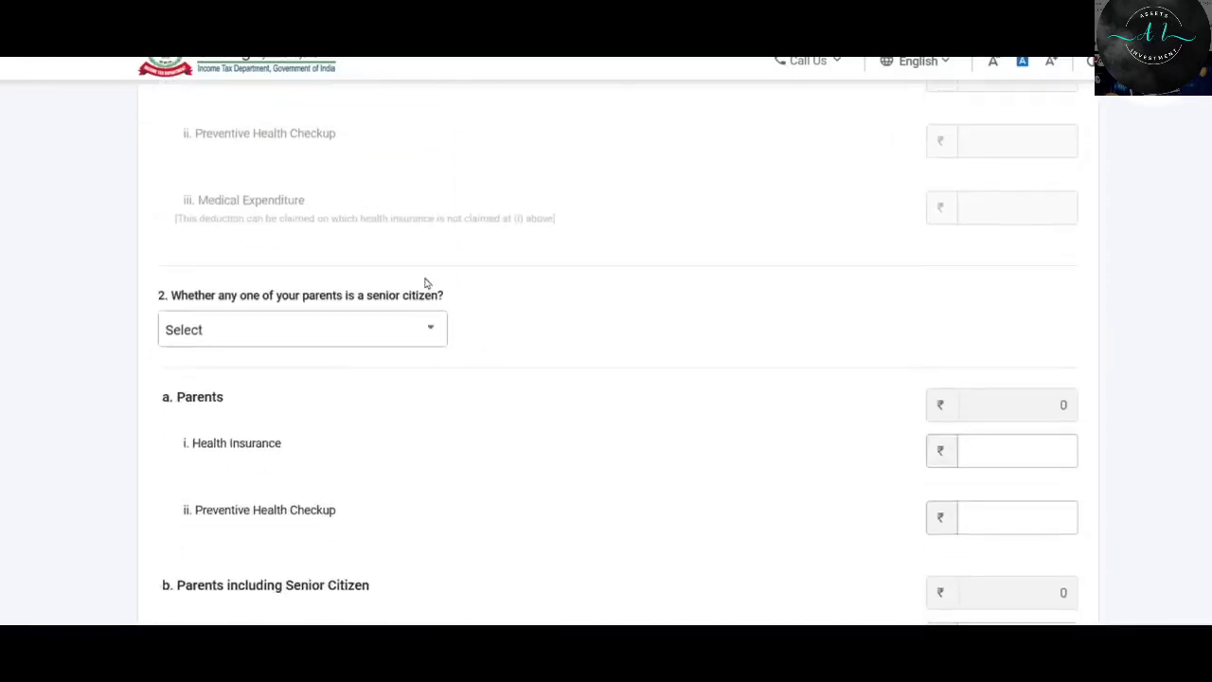
pyautogui.scroll(6, 439, 355)
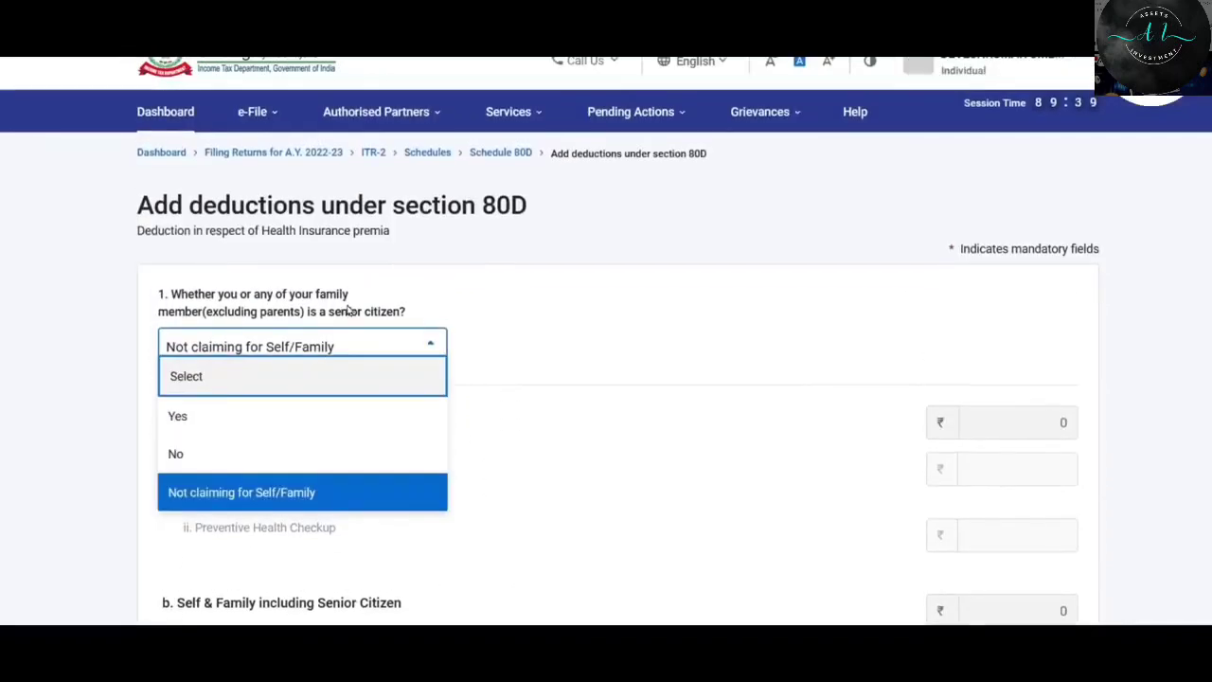
pyautogui.scroll(-2, 348, 308)
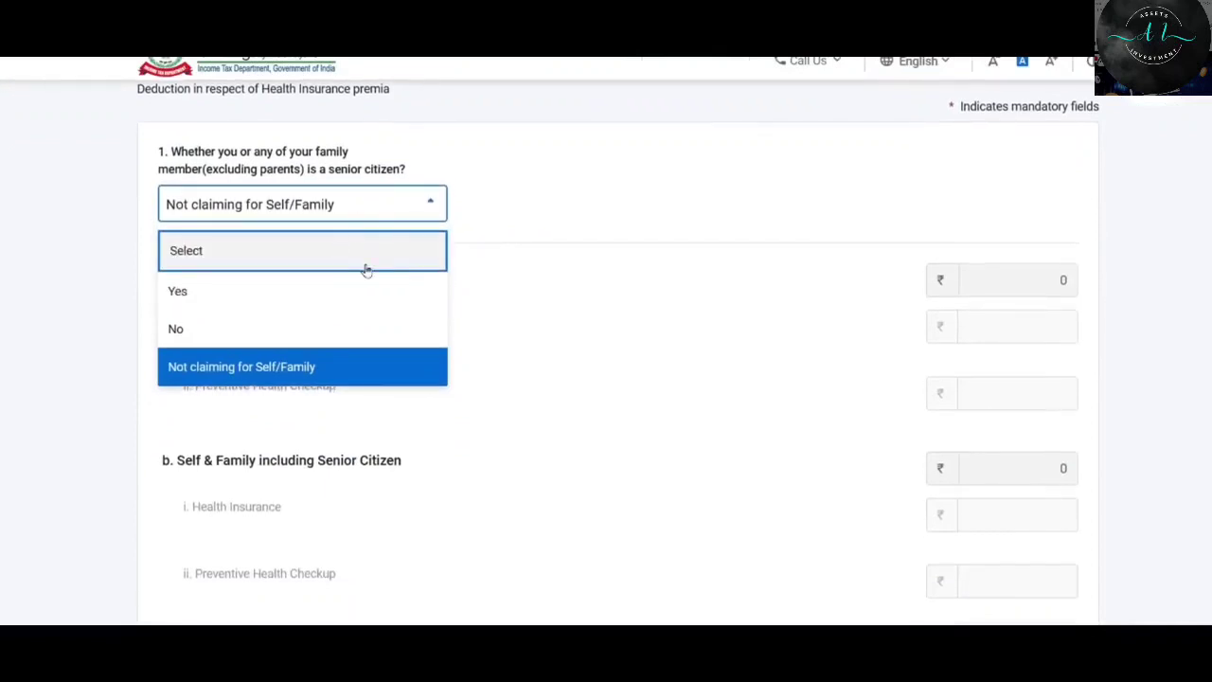
pyautogui.click(285, 328)
pyautogui.scroll(-1, 306, 285)
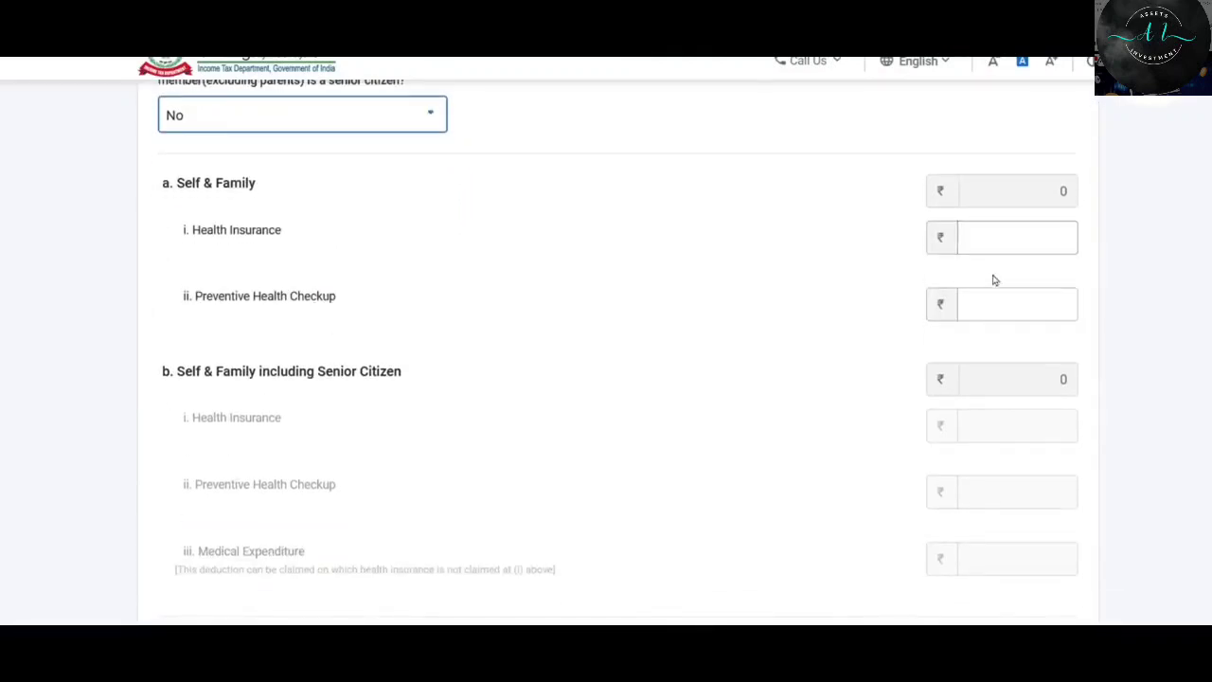
# Enter ₹22,890 as the Self & Family health insurance premium.
pyautogui.click(1004, 238)
pyautogui.write('2289')
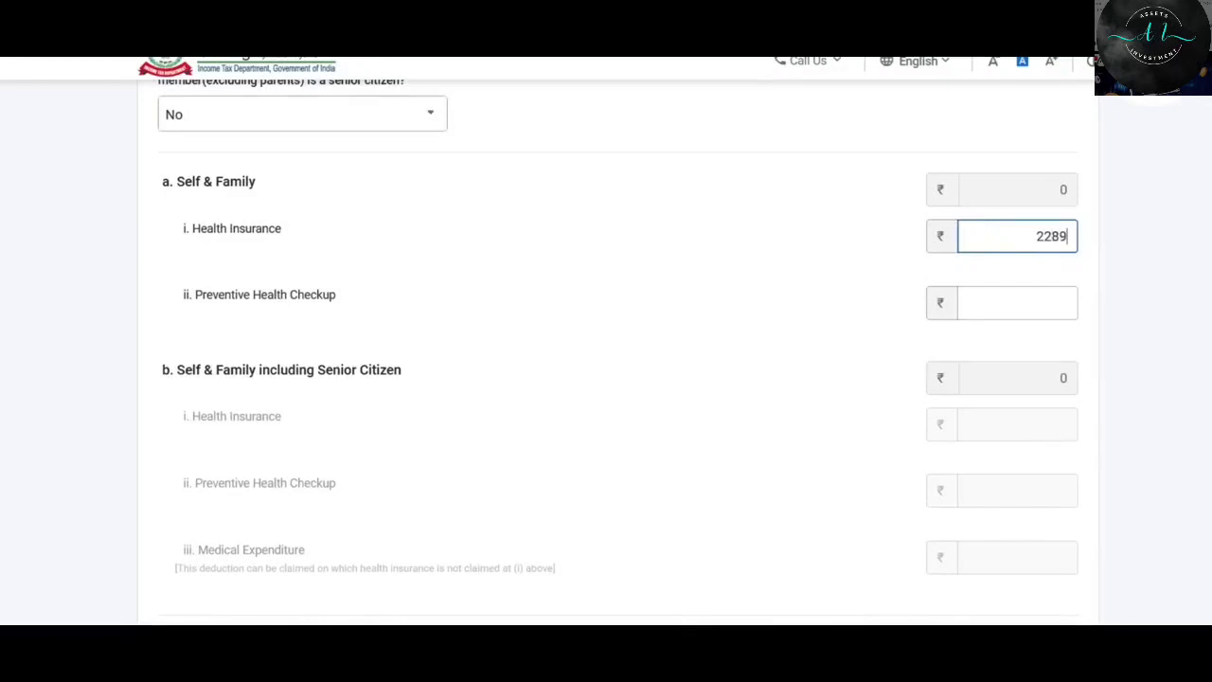
pyautogui.write('0')
pyautogui.click(617, 271)
pyautogui.scroll(3, 617, 271)
pyautogui.scroll(-6, 626, 258)
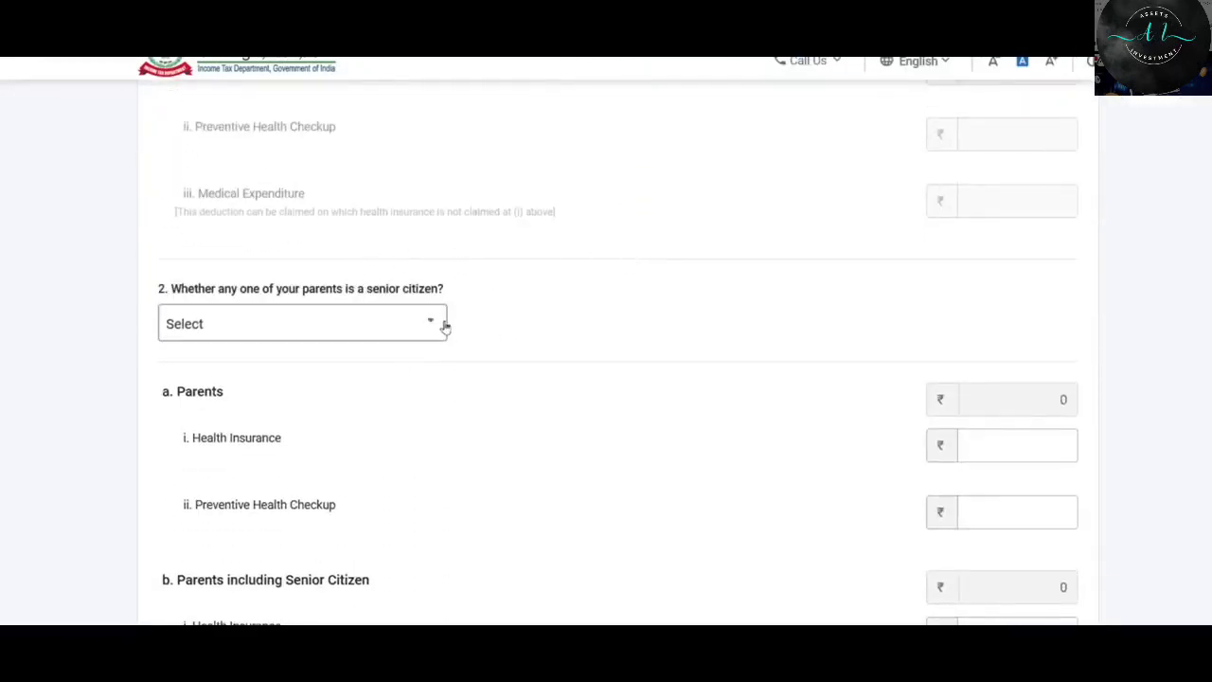
# Try the parents senior-citizen answer as Yes and step through the parents' amount fields.
pyautogui.click(415, 318)
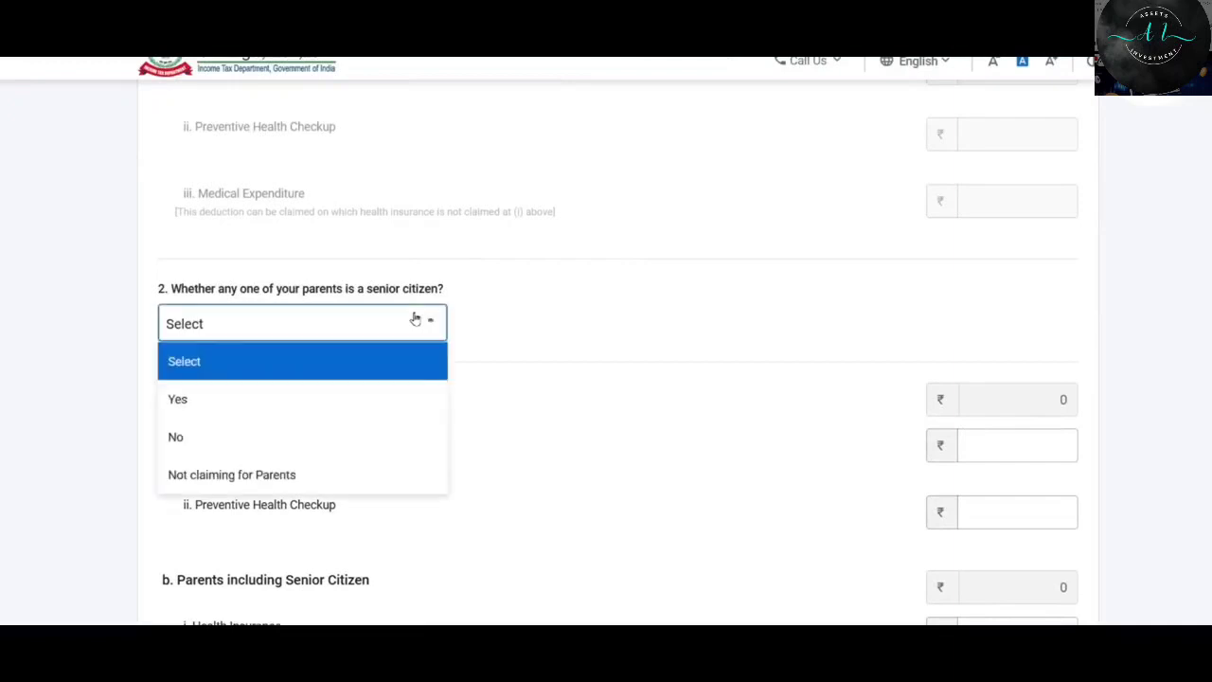
pyautogui.click(296, 485)
pyautogui.click(422, 334)
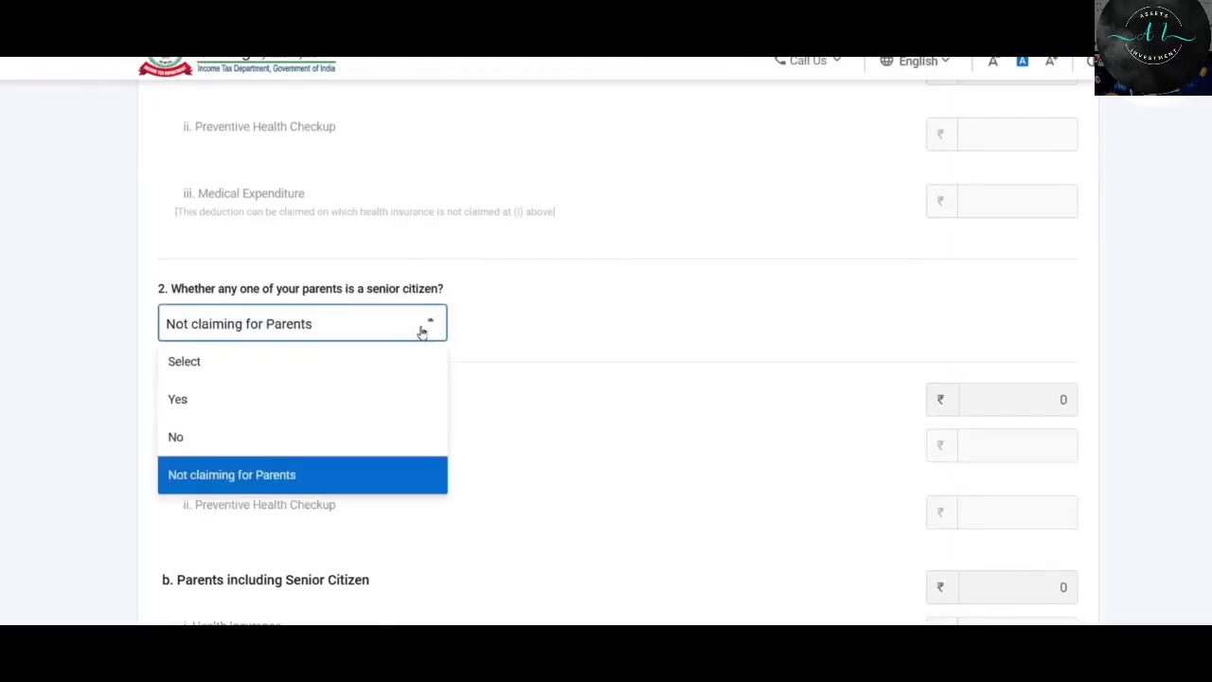
pyautogui.click(219, 405)
pyautogui.scroll(-4, 571, 316)
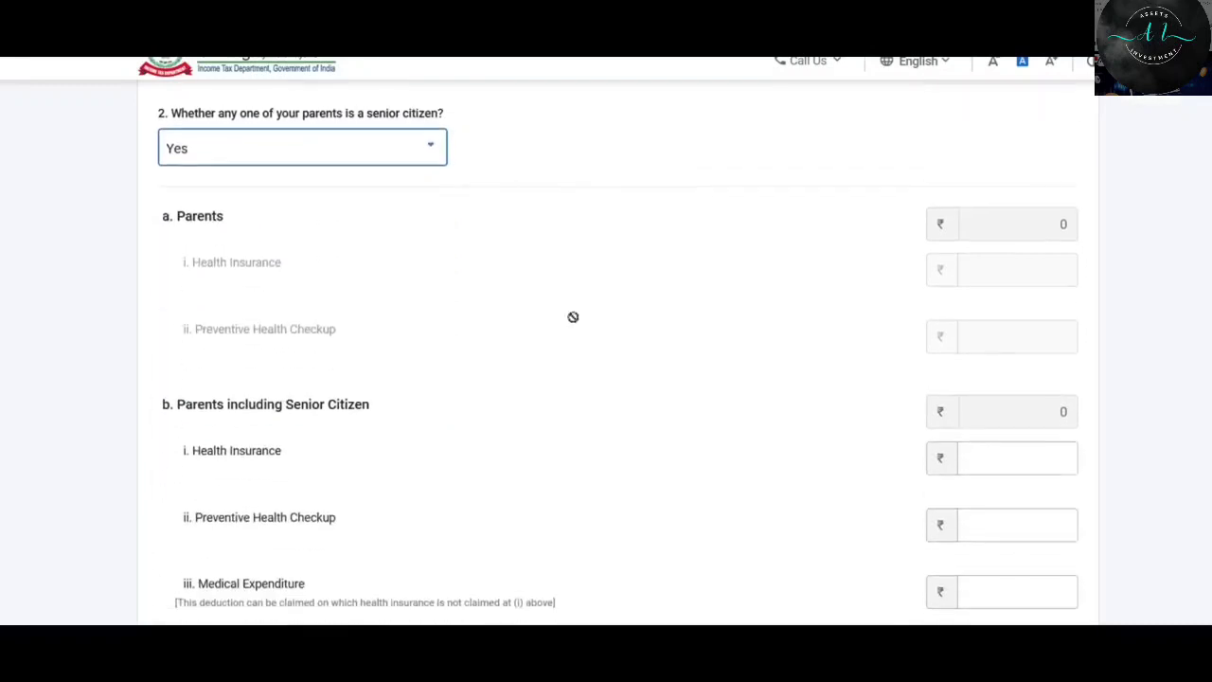
pyautogui.click(994, 282)
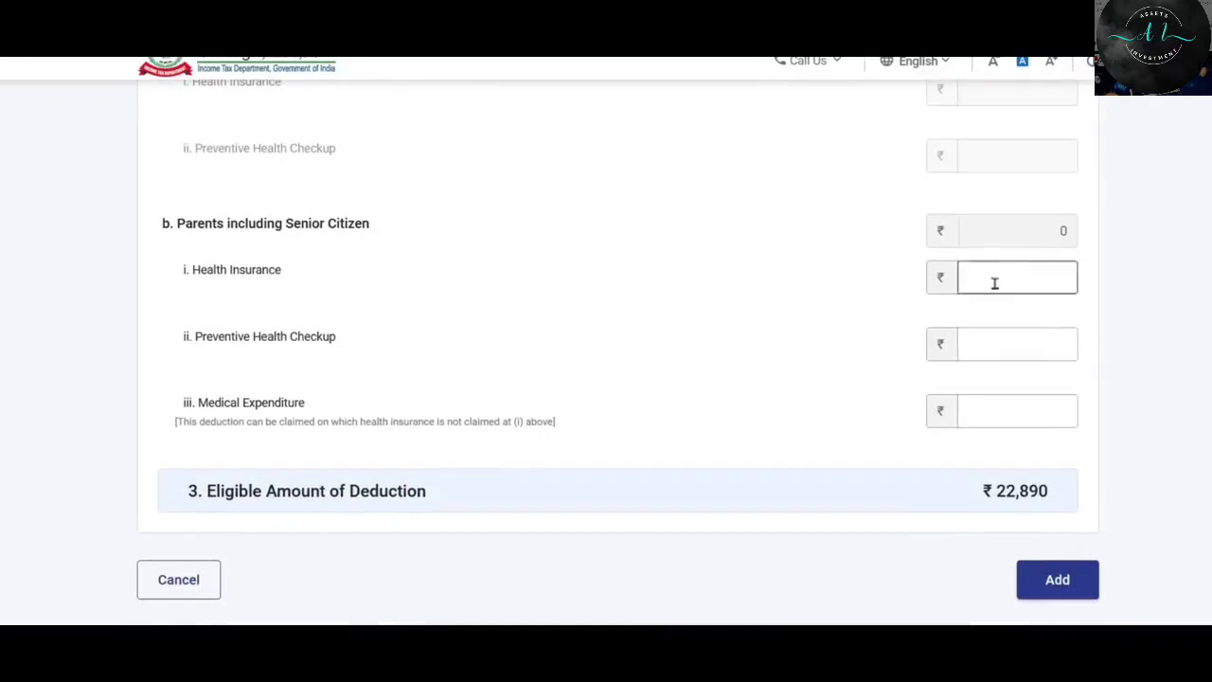
pyautogui.click(1004, 346)
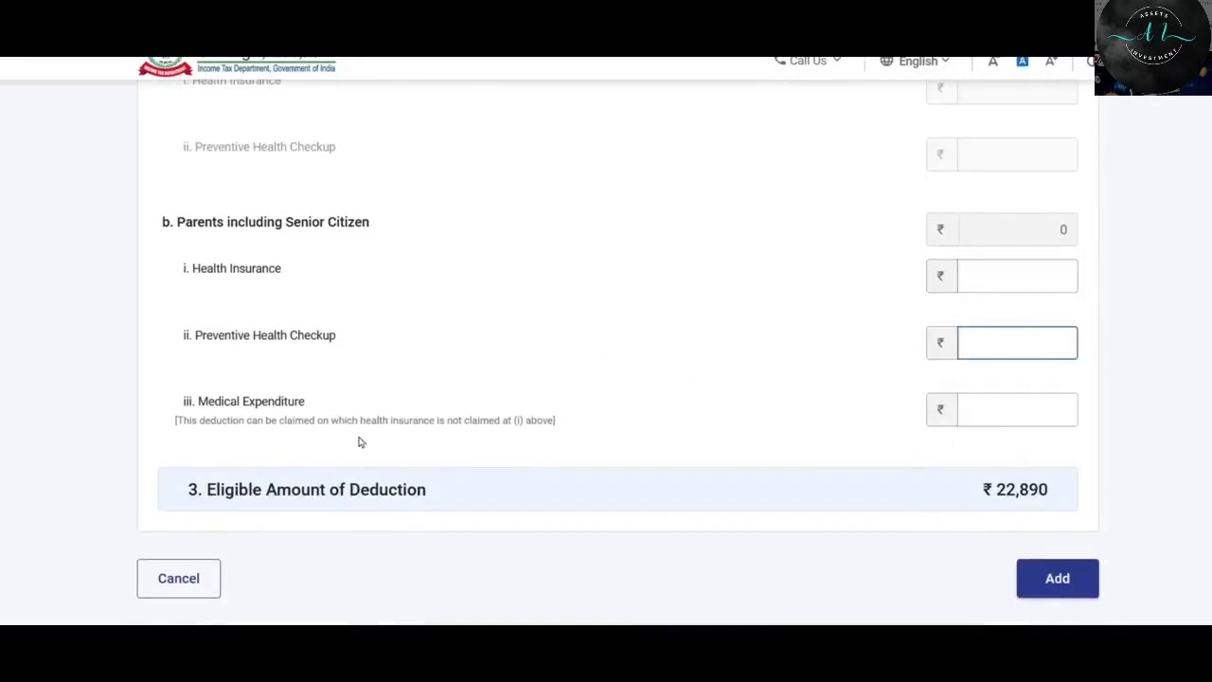
pyautogui.click(1012, 412)
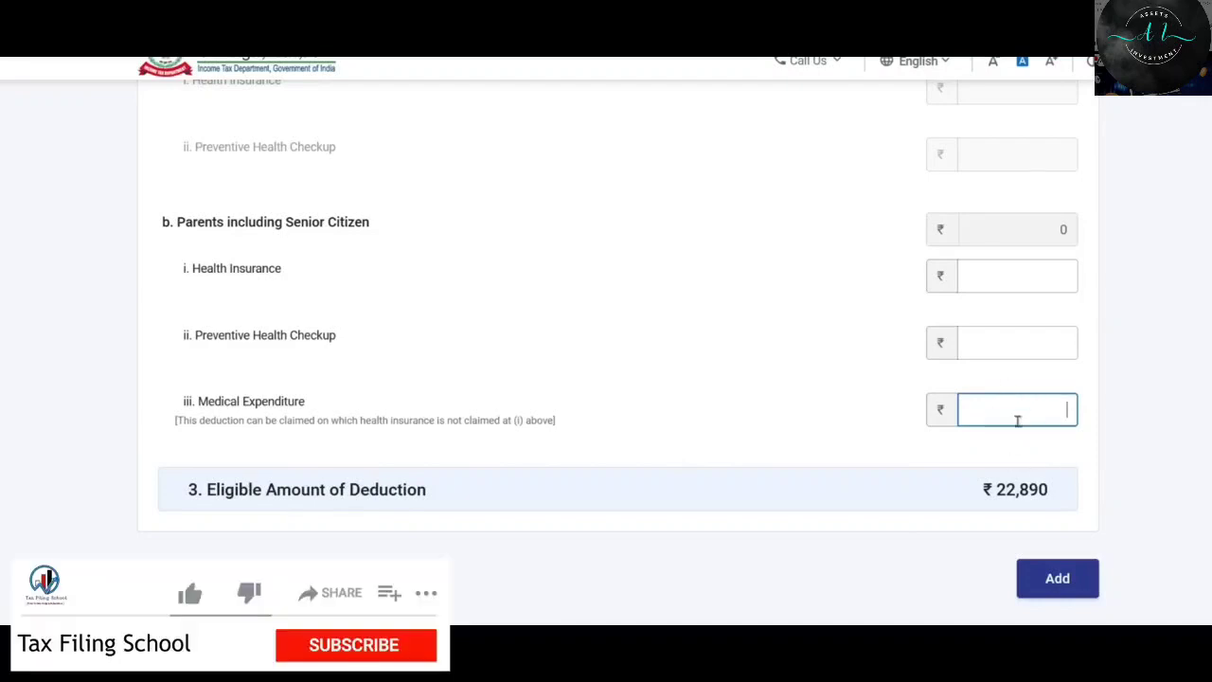
# Switch parents back to 'Not claiming for Parents' and add the 80D entry.
pyautogui.scroll(2, 560, 398)
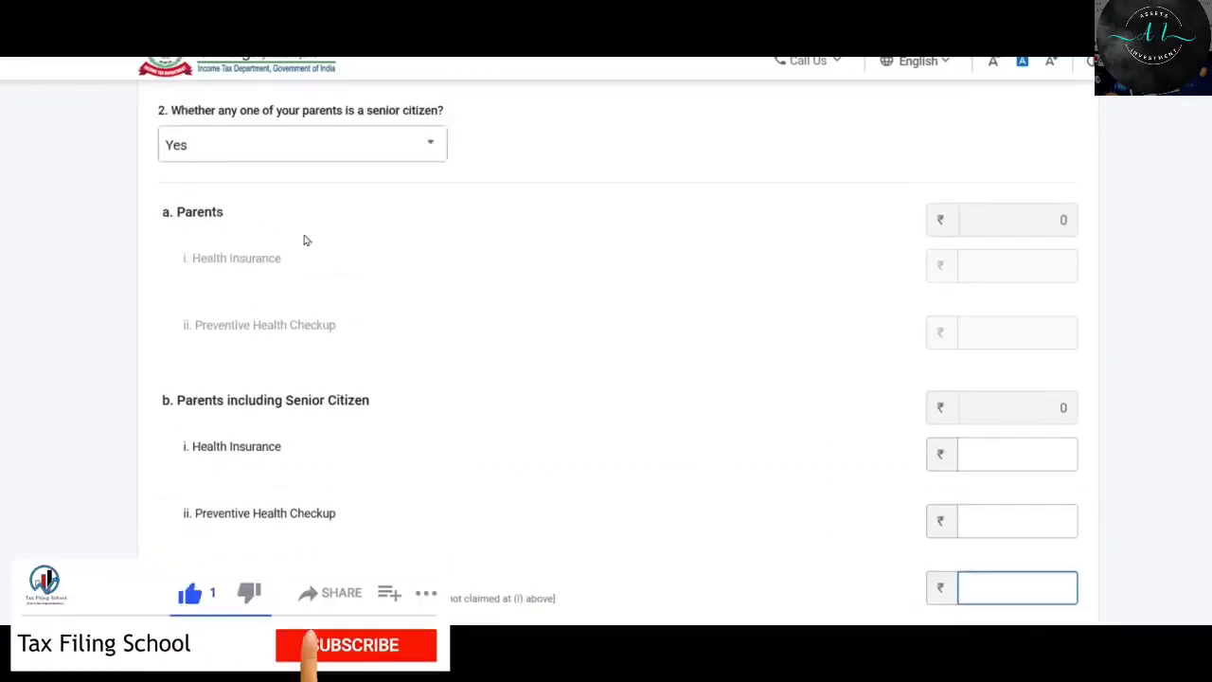
pyautogui.click(324, 144)
pyautogui.click(264, 301)
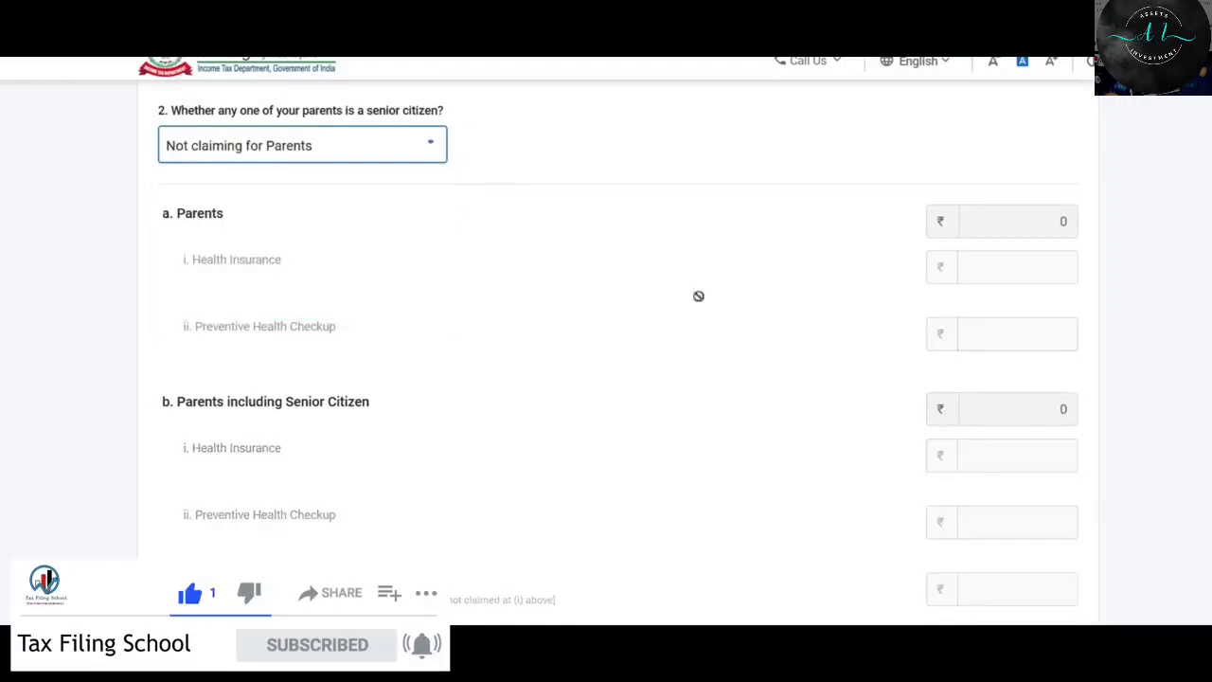
pyautogui.scroll(-5, 979, 335)
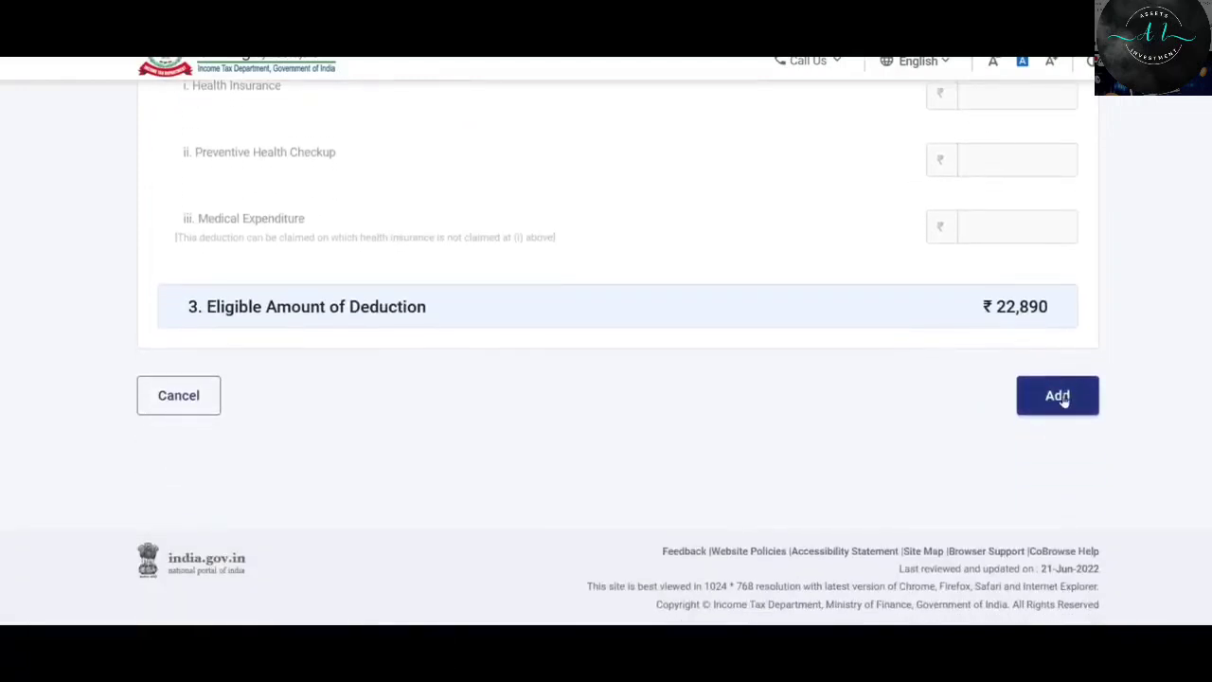
pyautogui.click(1057, 396)
# Confirm Schedule 80D and open the Schedule 80G donations page.
pyautogui.scroll(-2, 571, 426)
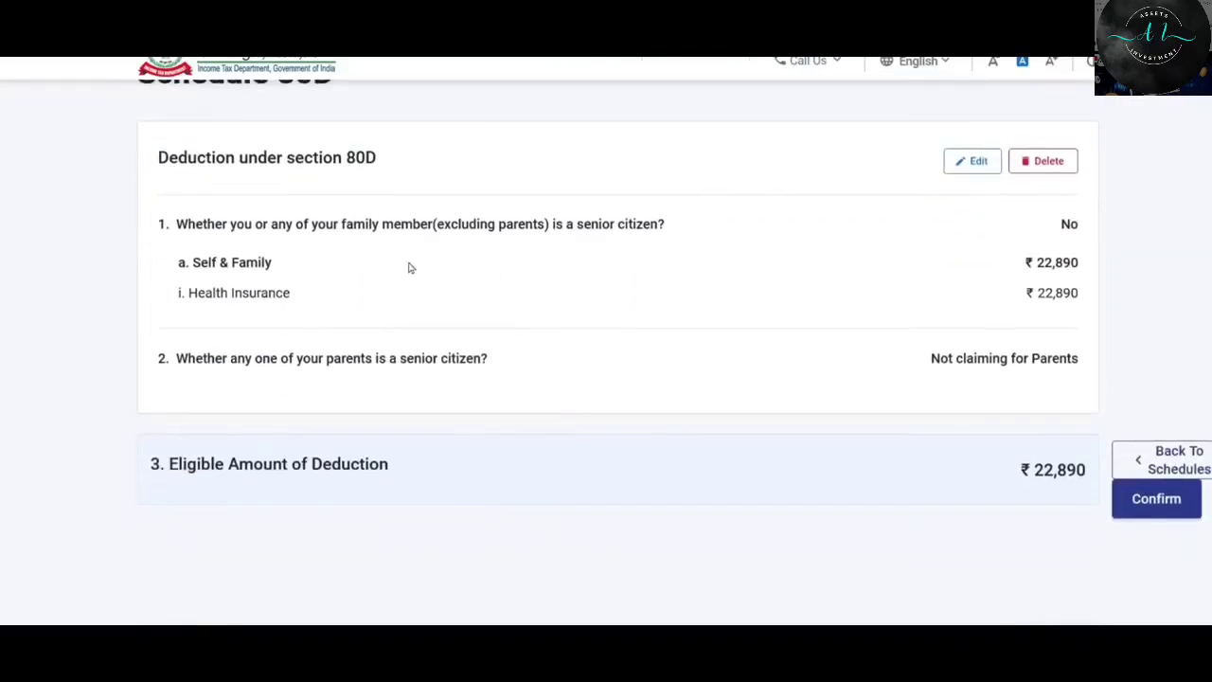
pyautogui.scroll(-1, 998, 284)
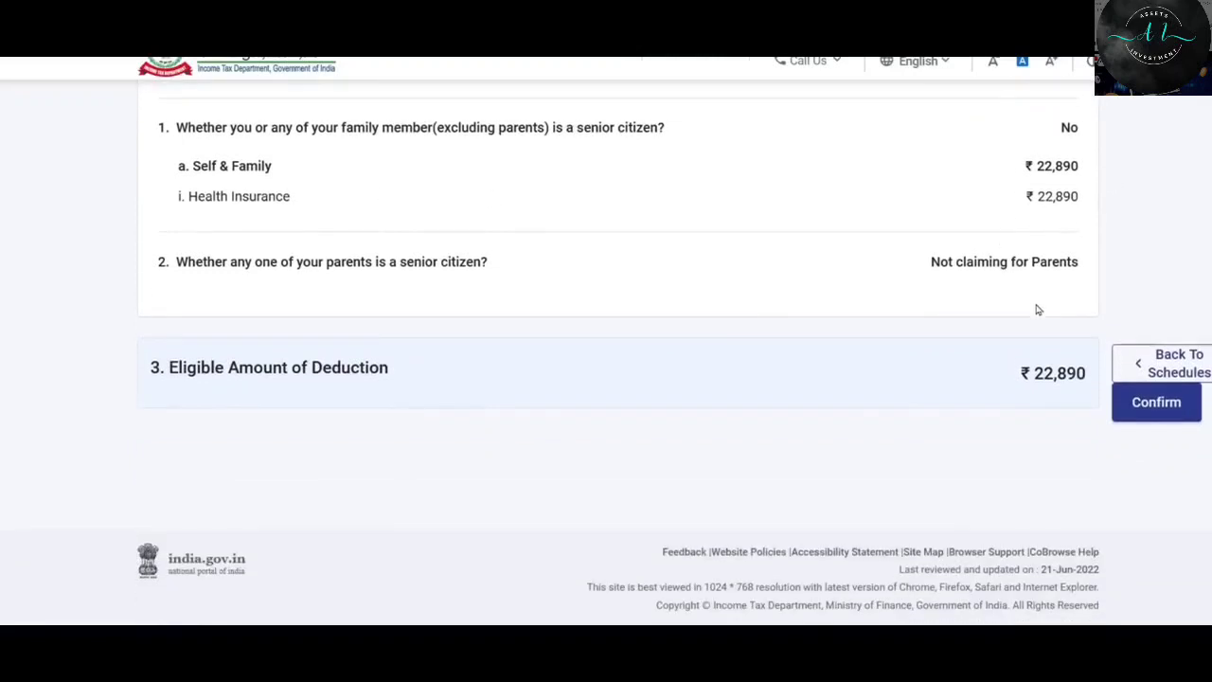
pyautogui.click(1156, 402)
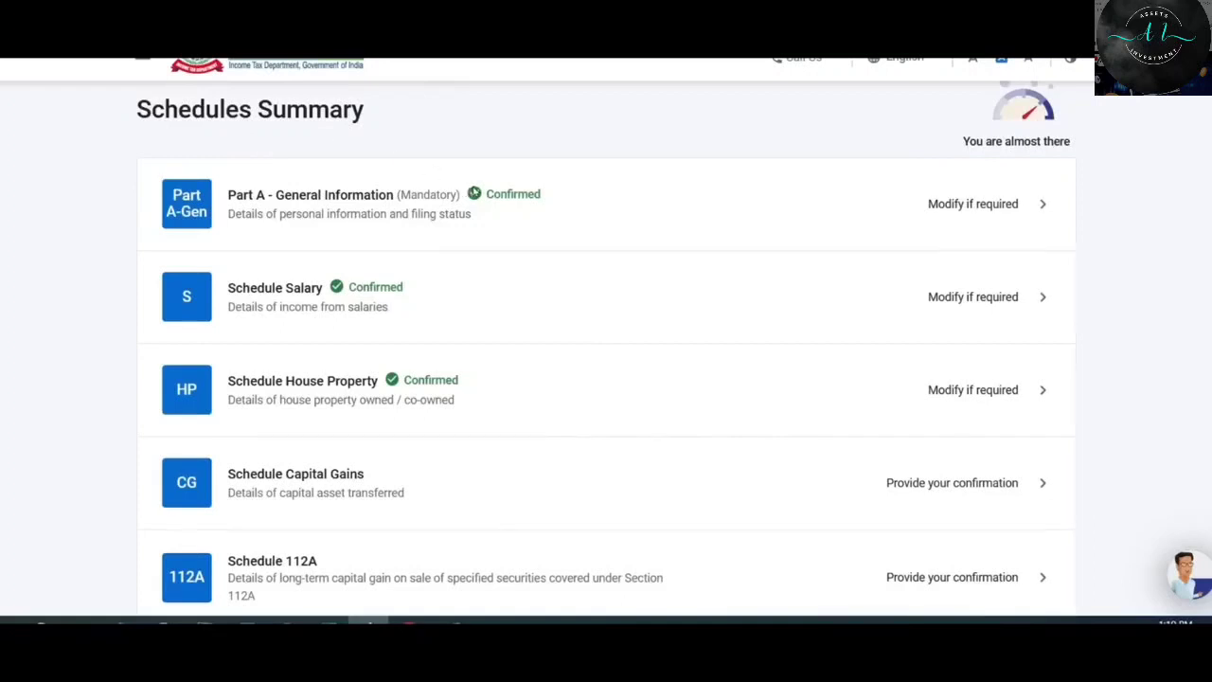
pyautogui.scroll(-10, 482, 195)
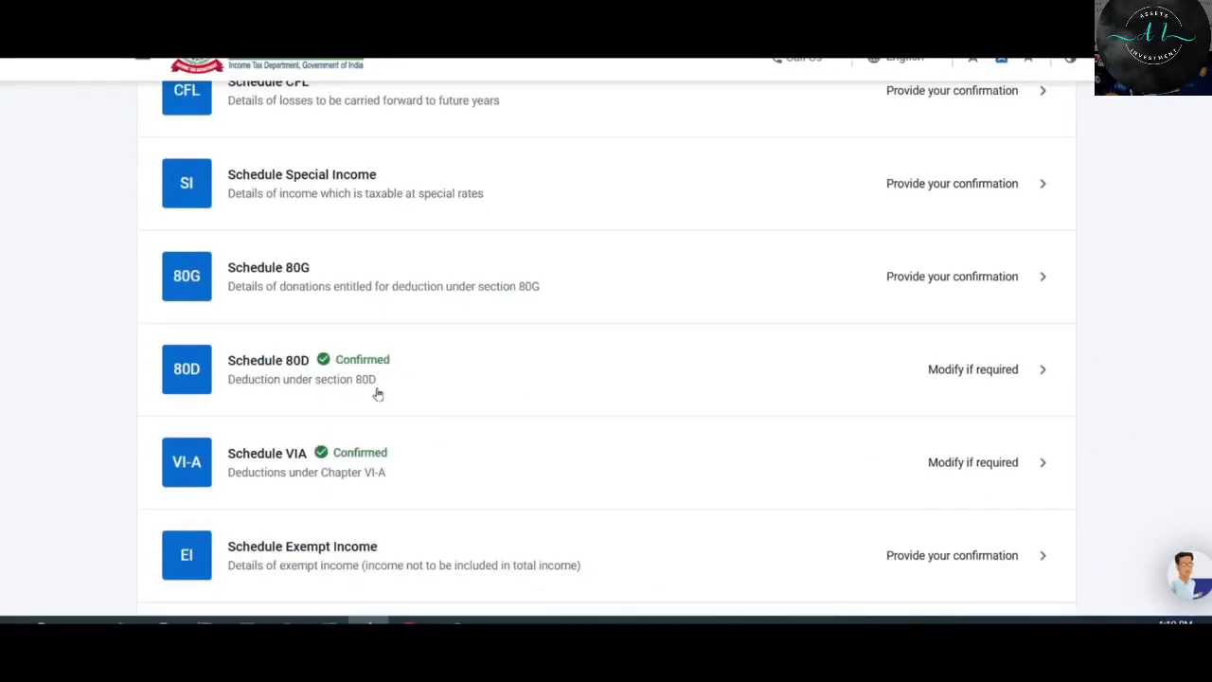
pyautogui.click(408, 276)
# Start a donation entry of type 100% deduction without qualifying limit.
pyautogui.click(217, 339)
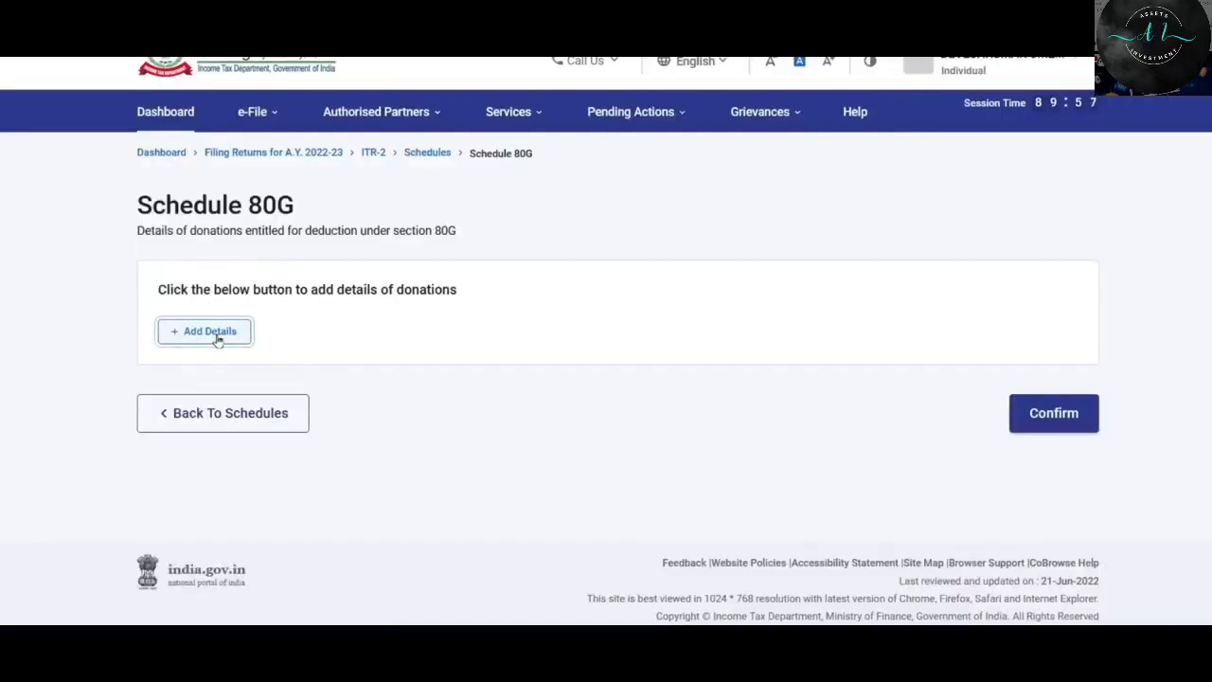
pyautogui.click(284, 311)
pyautogui.scroll(-2, 451, 434)
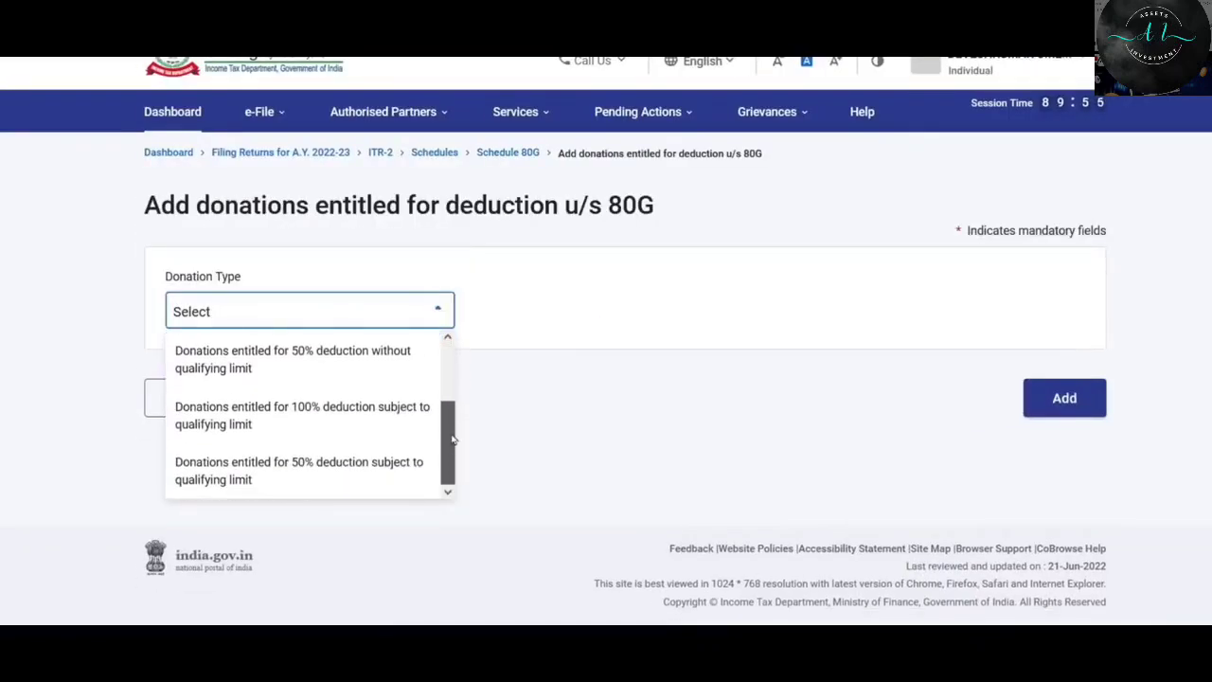
pyautogui.scroll(3, 453, 439)
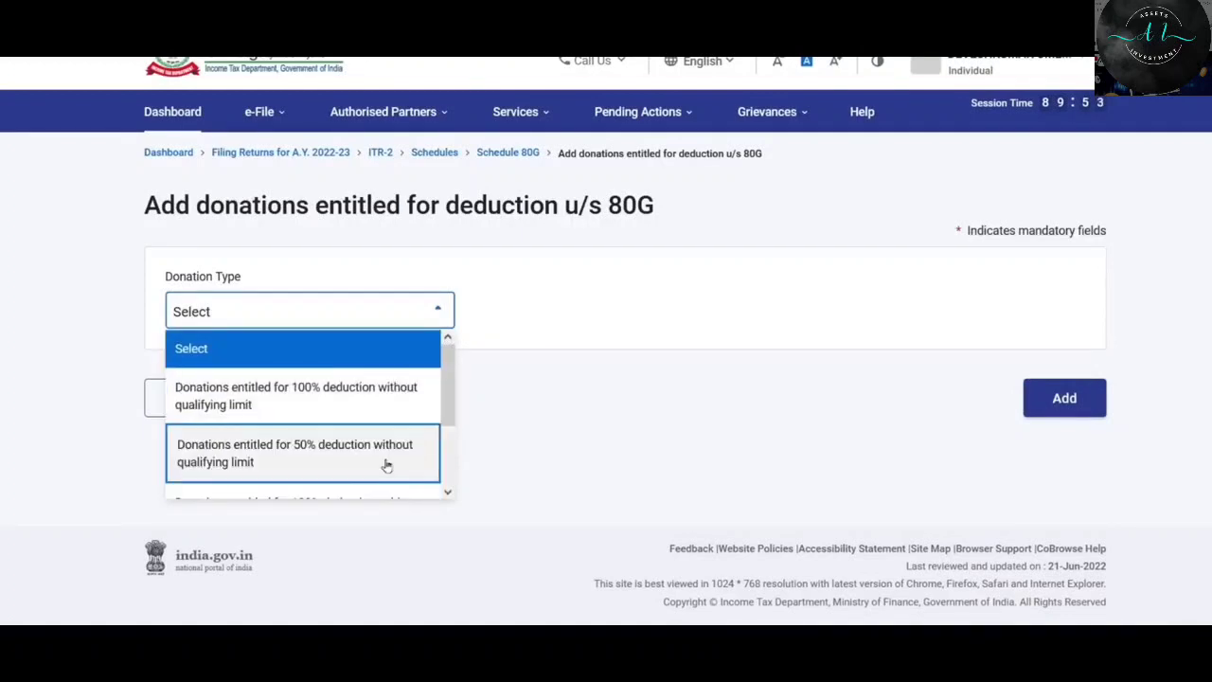
pyautogui.click(289, 398)
pyautogui.scroll(-2, 400, 317)
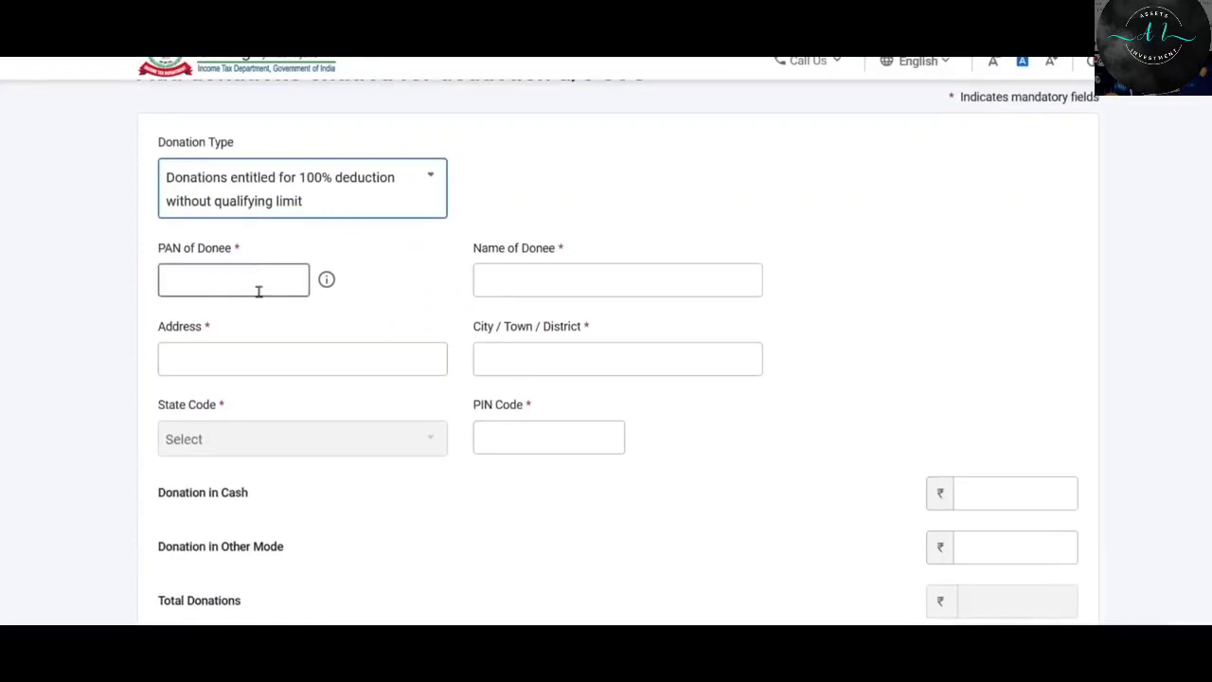
# Fill in the donee's PAN, placeholder UNKNOWN name, address and city, and the PIN code.
pyautogui.click(260, 289)
pyautogui.press('Tab')
pyautogui.write('UNKNOWN')
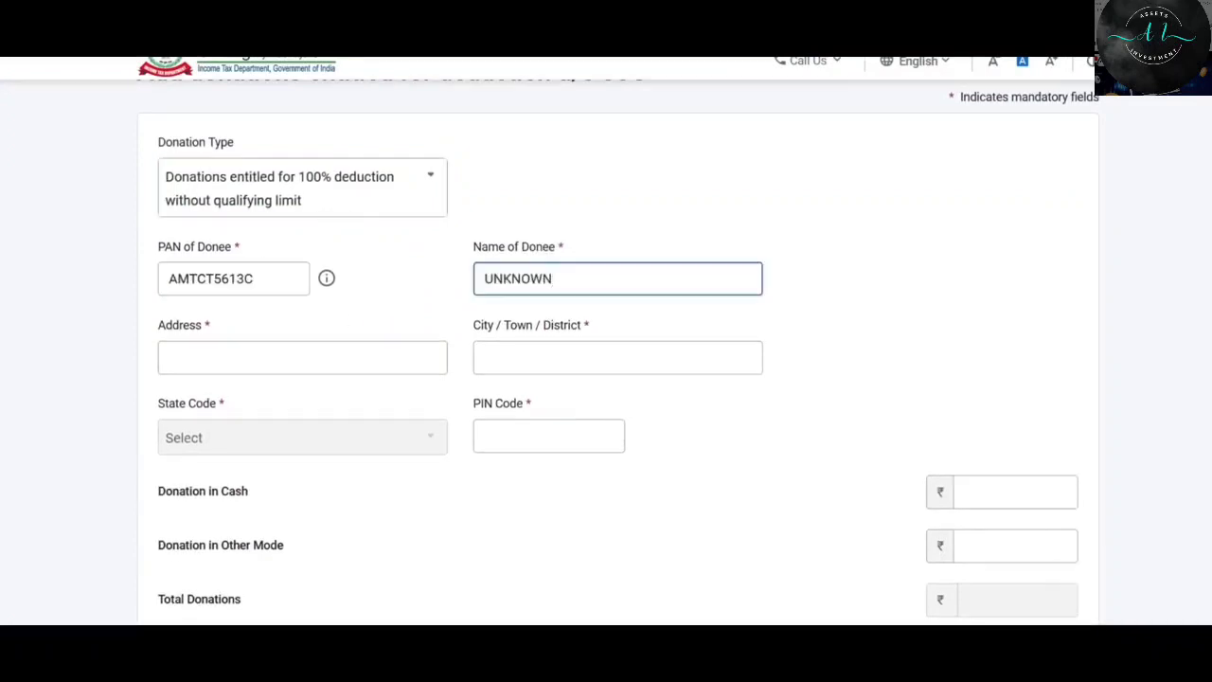
pyautogui.press('Tab')
pyautogui.write('UNKNOWN')
pyautogui.press('Tab')
pyautogui.write('UNKNOWN')
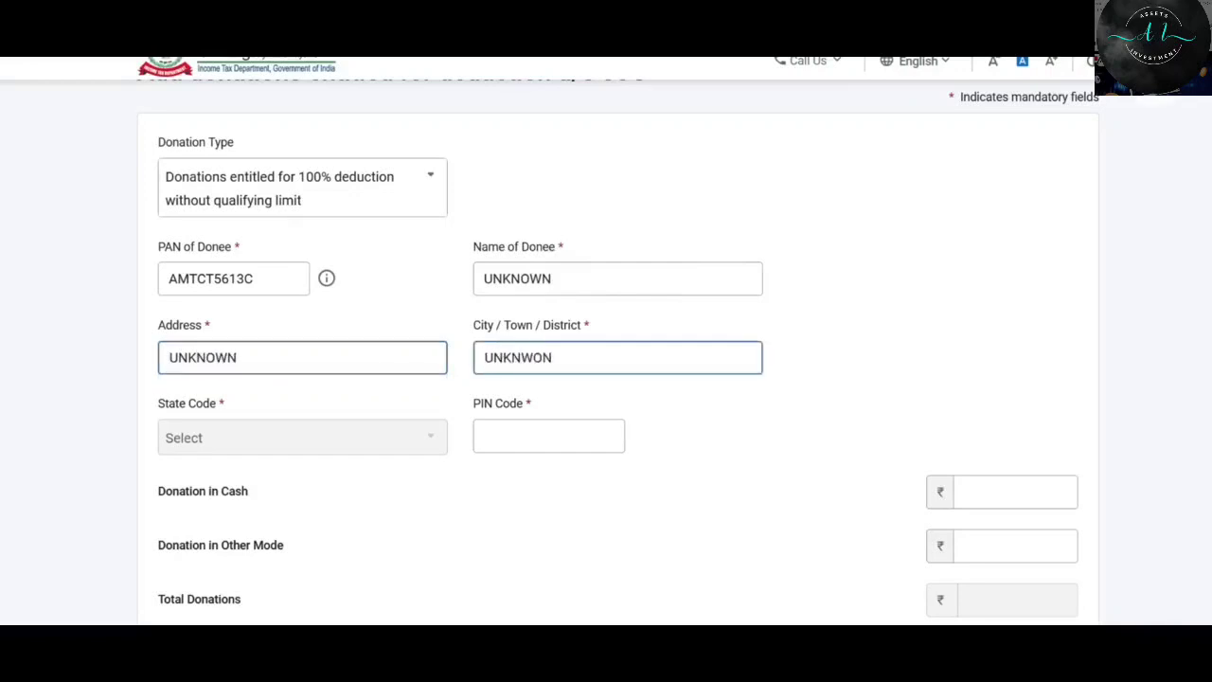
pyautogui.press('BackSpace')
pyautogui.press('BackSpace')
pyautogui.write('N')
pyautogui.click(531, 436)
pyautogui.write('400705')
pyautogui.press('Tab')
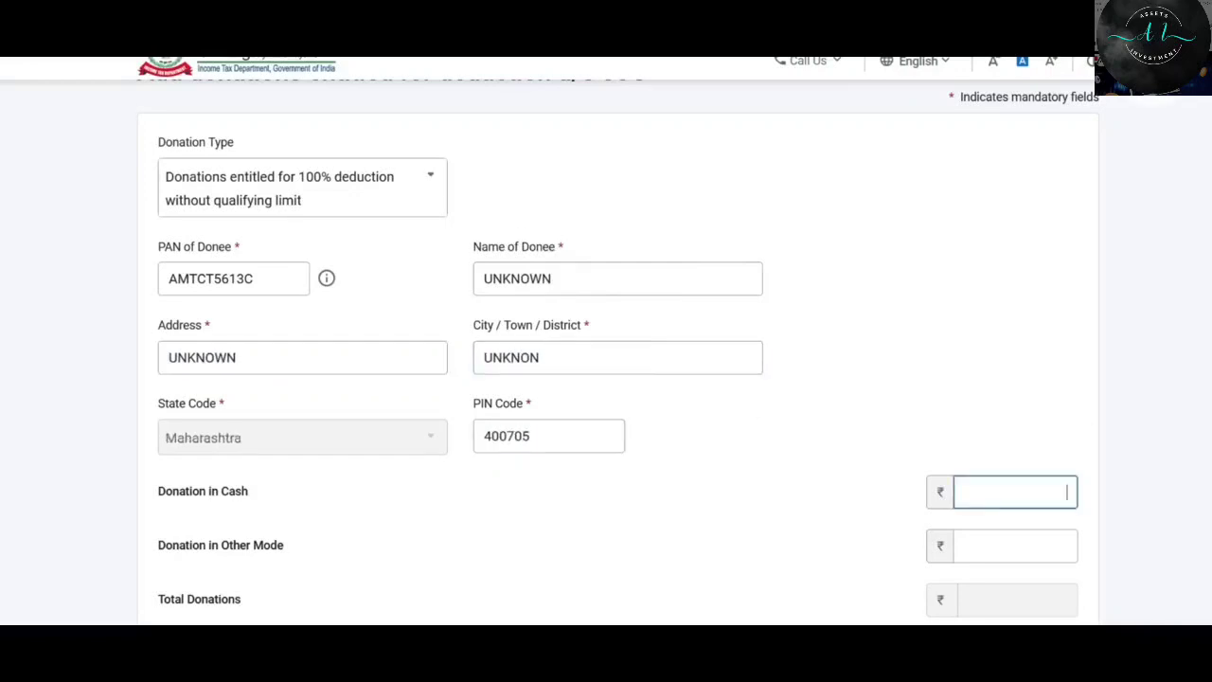
pyautogui.scroll(-3, 619, 352)
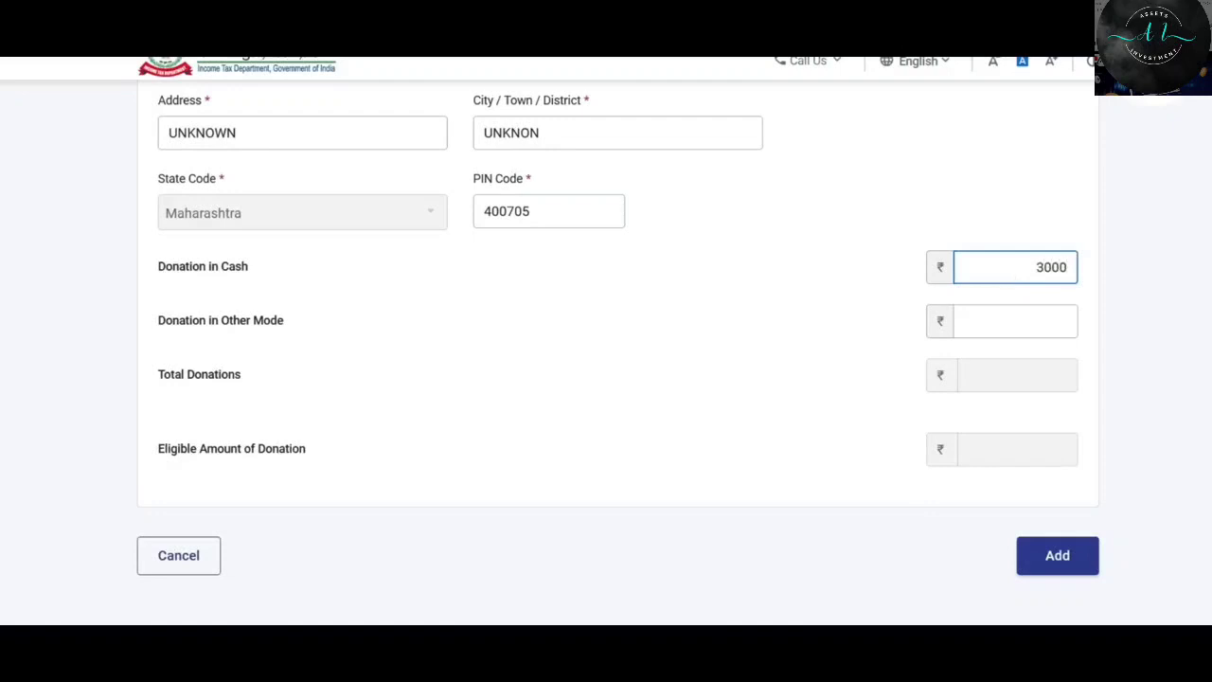
# Enter ₹20,000 other-mode donation, change cash from ₹3,000 to ₹2,000, and add the donee.
pyautogui.click(808, 289)
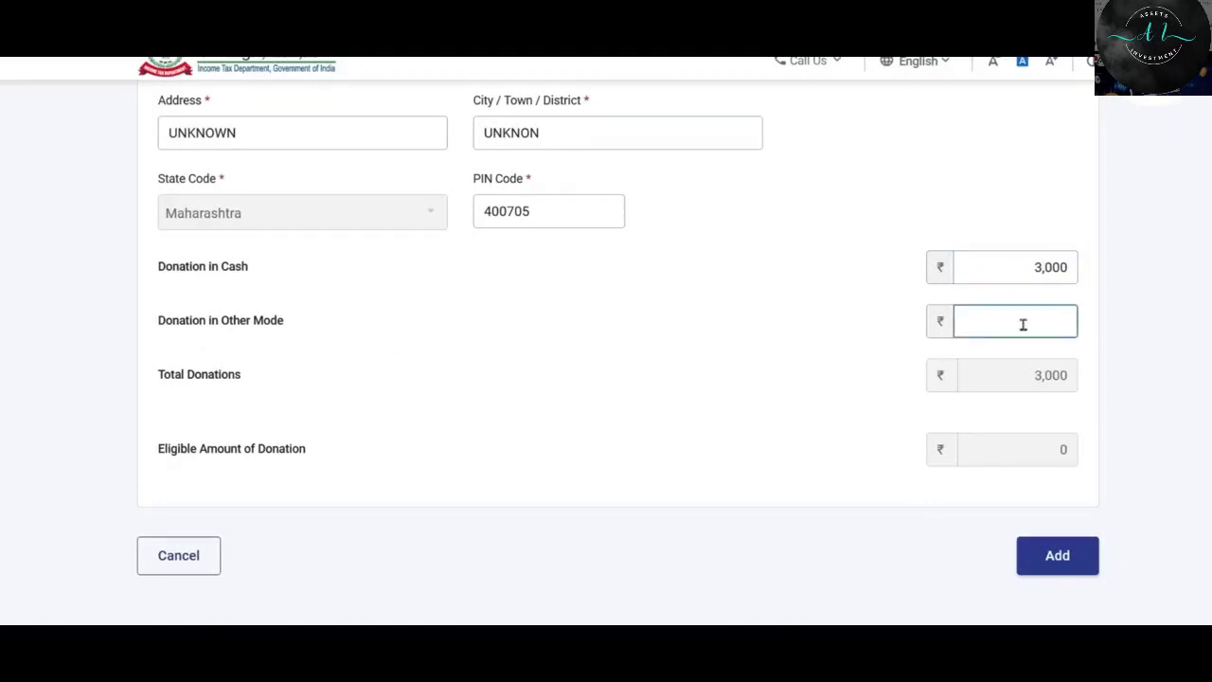
pyautogui.write('20,000')
pyautogui.click(775, 413)
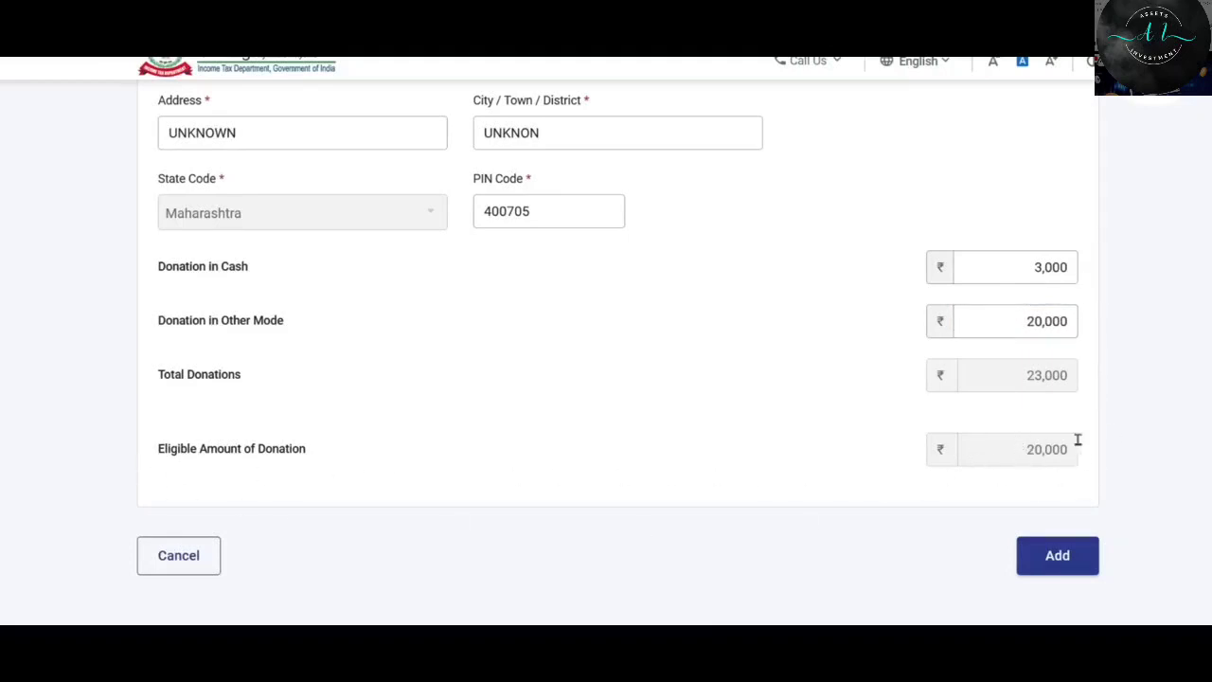
pyautogui.moveTo(1032, 266); pyautogui.dragTo(1092, 266)
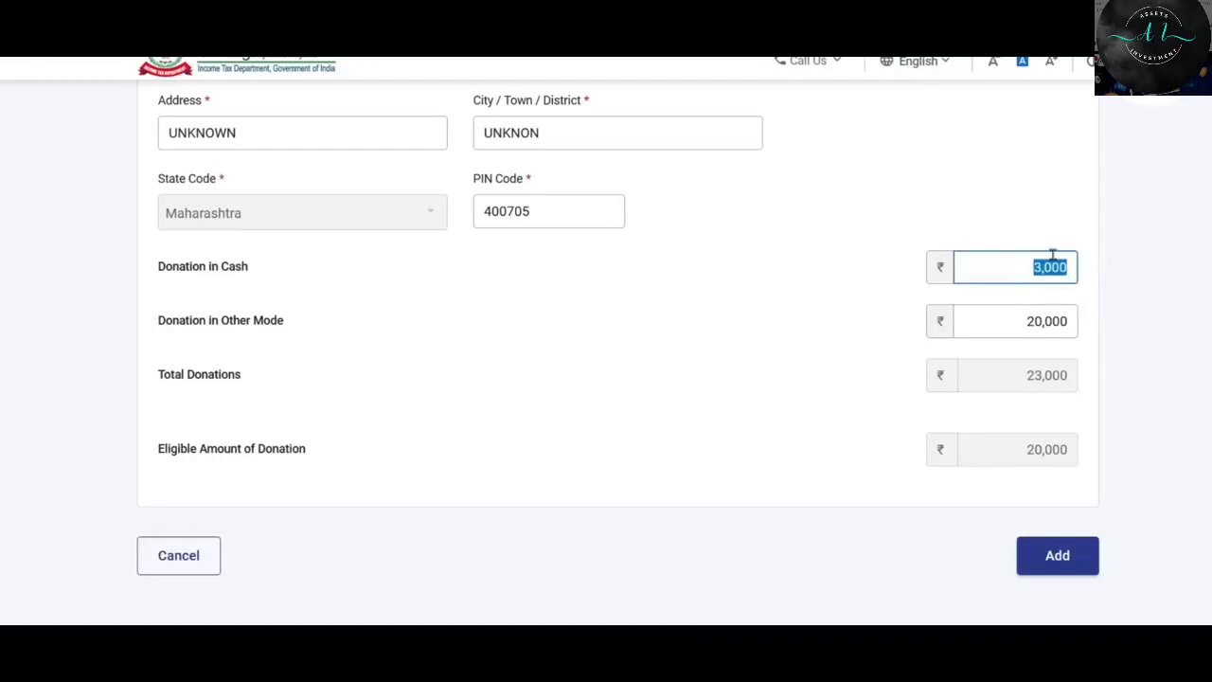
pyautogui.click(1043, 270)
pyautogui.write('2')
pyautogui.click(849, 369)
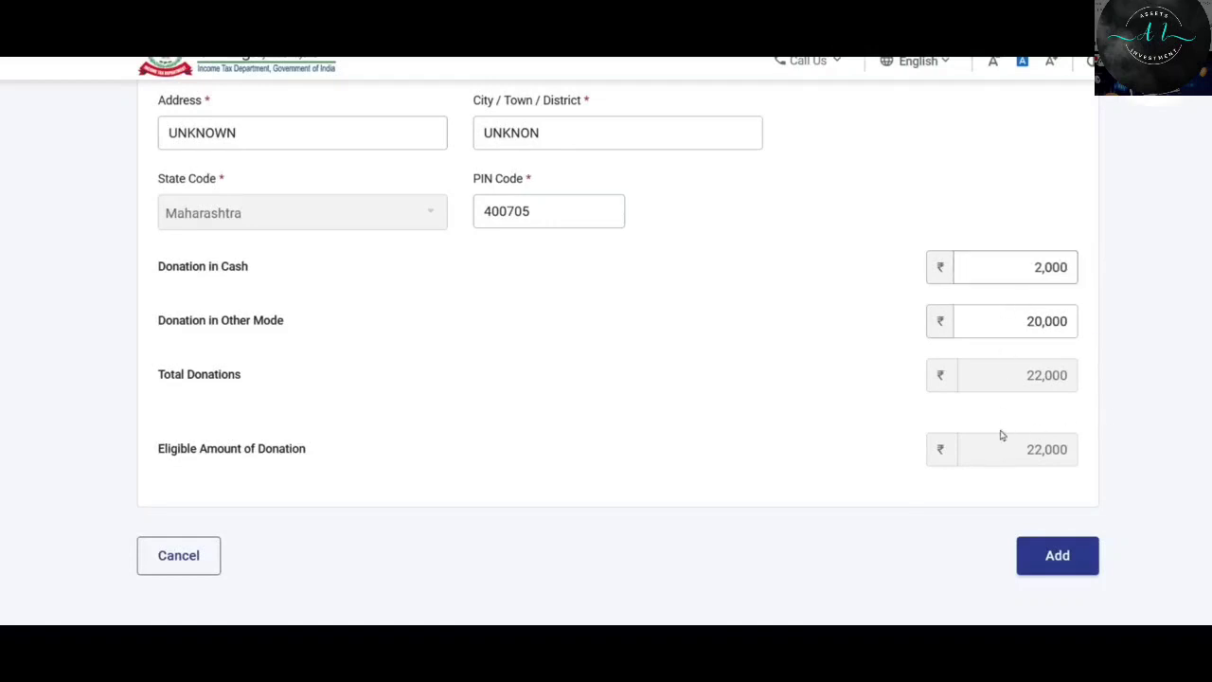
pyautogui.click(1058, 556)
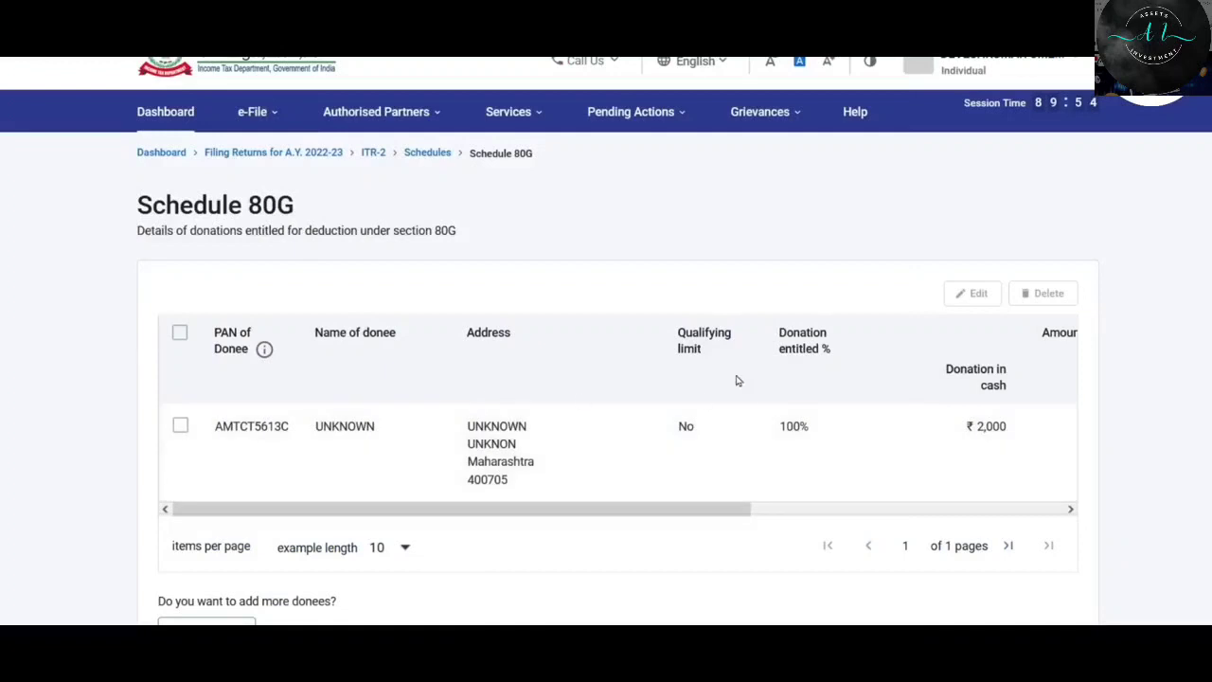
# Confirm Schedule 80G at ₹22,000 eligible and scroll the summary to Schedule Exempt Income.
pyautogui.scroll(-3, 736, 379)
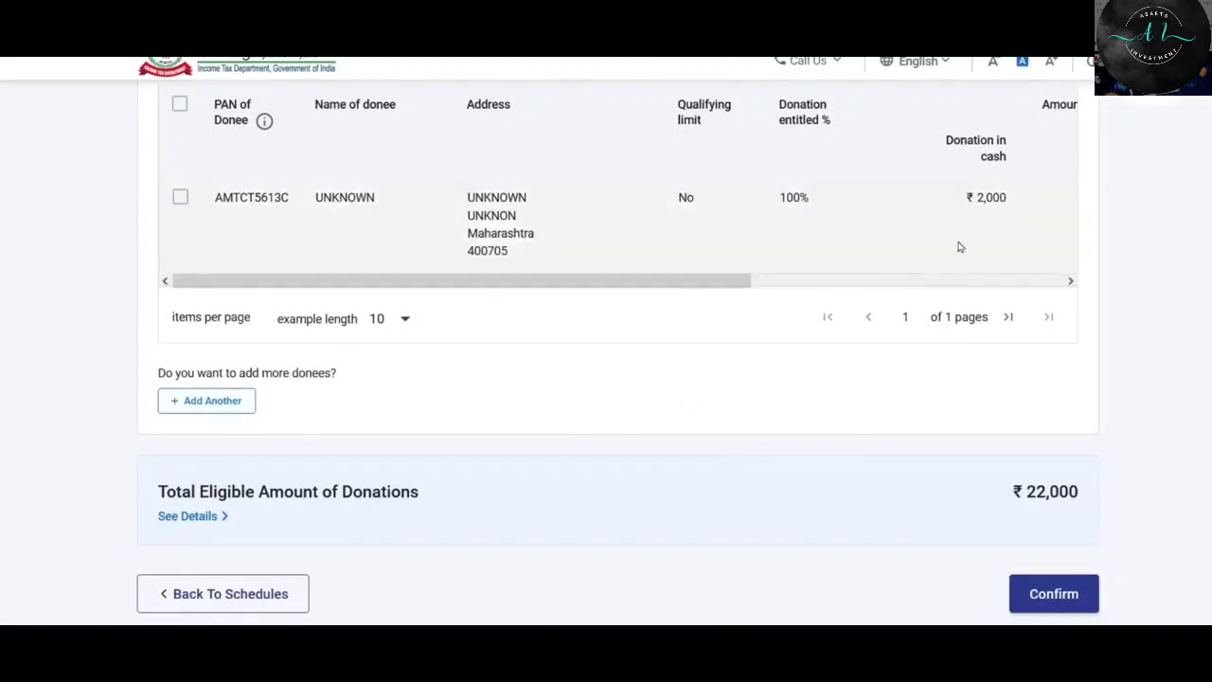
pyautogui.scroll(-2, 938, 224)
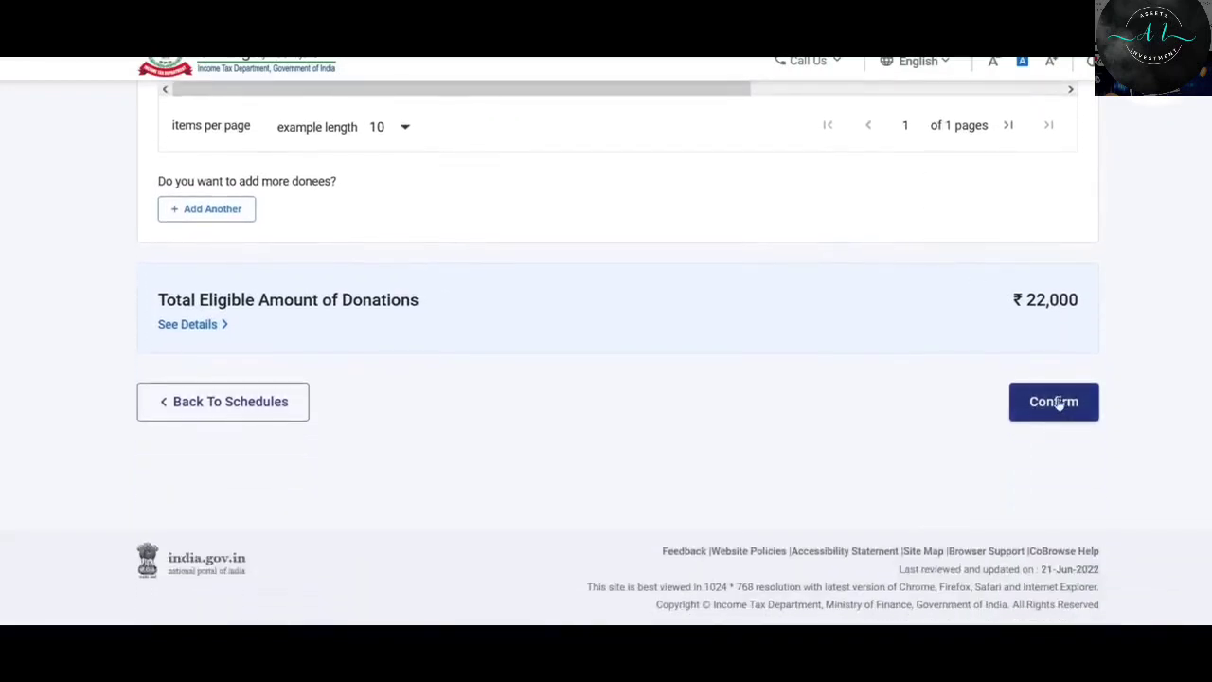
pyautogui.click(1059, 404)
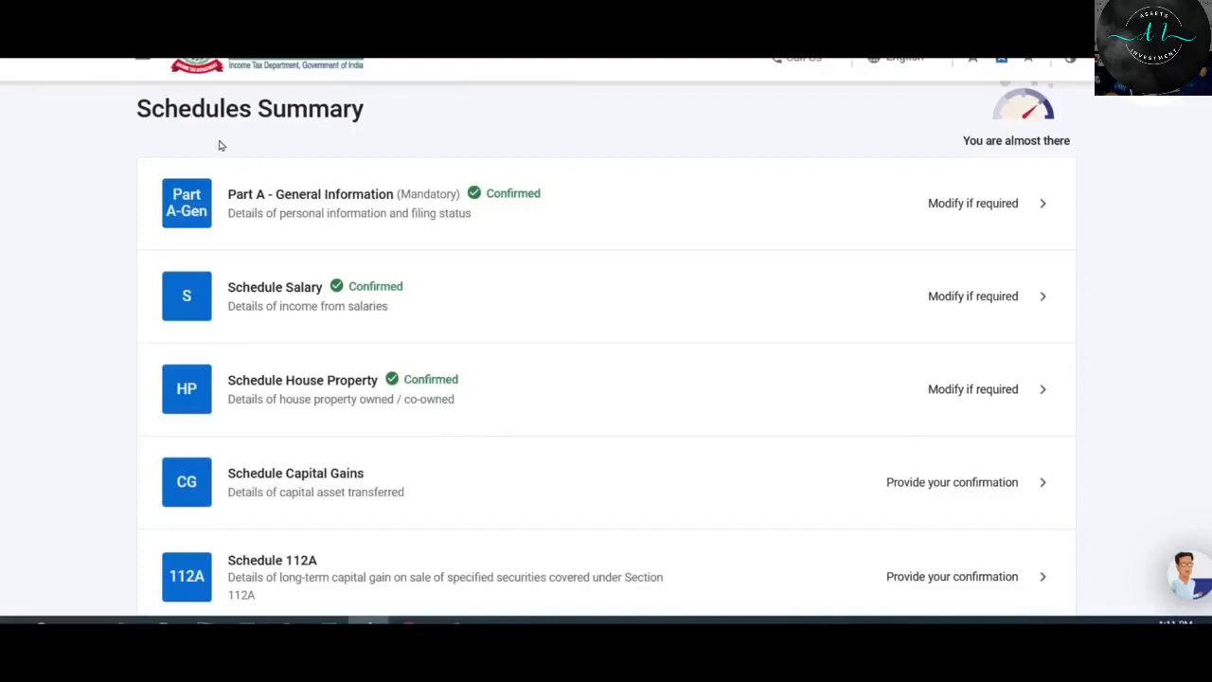
pyautogui.scroll(-7, 597, 227)
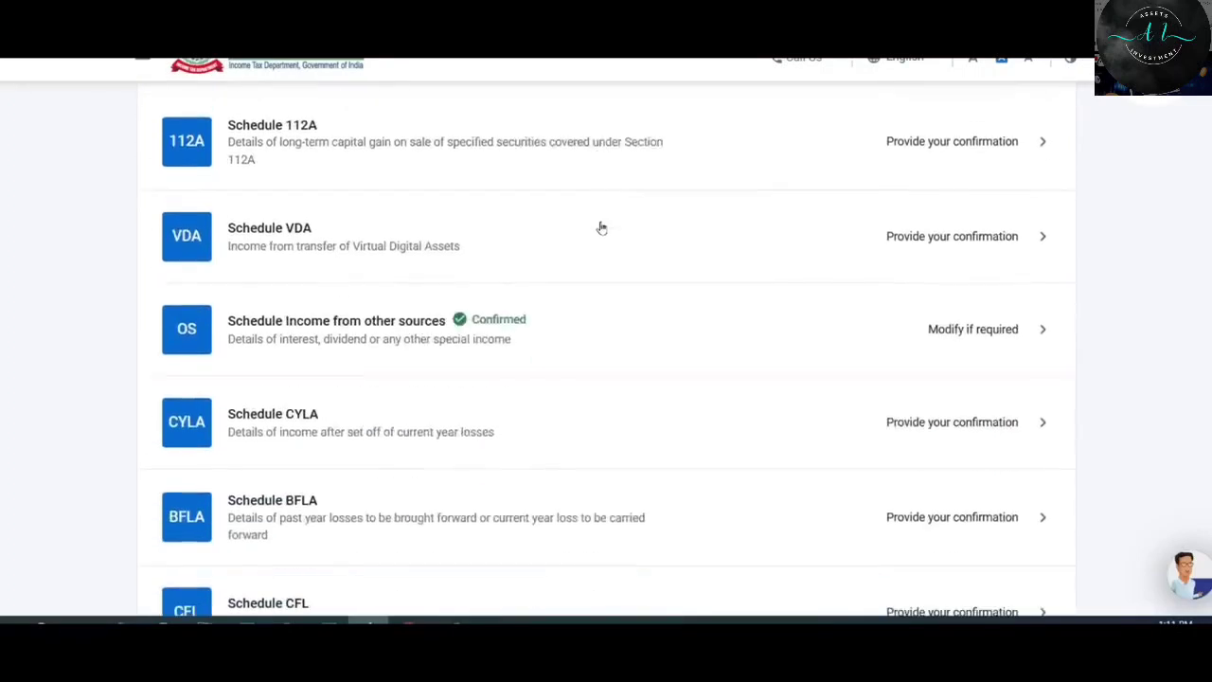
pyautogui.scroll(-4, 603, 223)
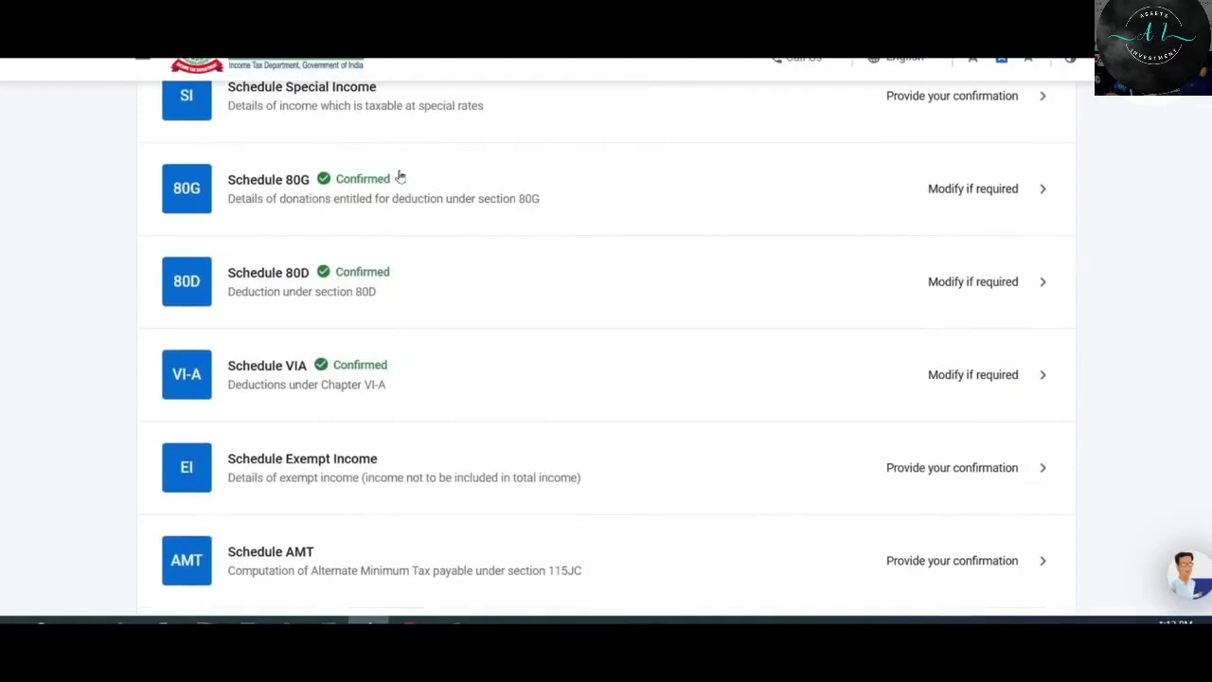
pyautogui.scroll(-1, 386, 192)
pyautogui.scroll(-1, 398, 379)
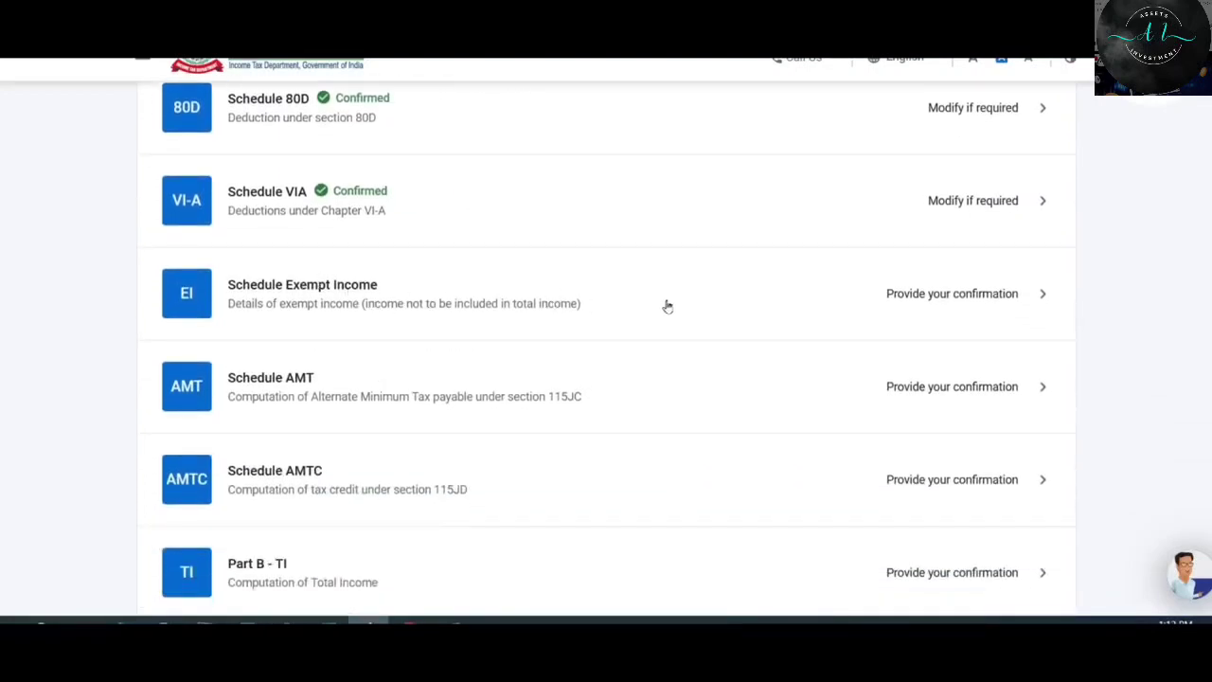
# Open Schedule Exempt Income details and expand its Agricultural income section.
pyautogui.click(718, 304)
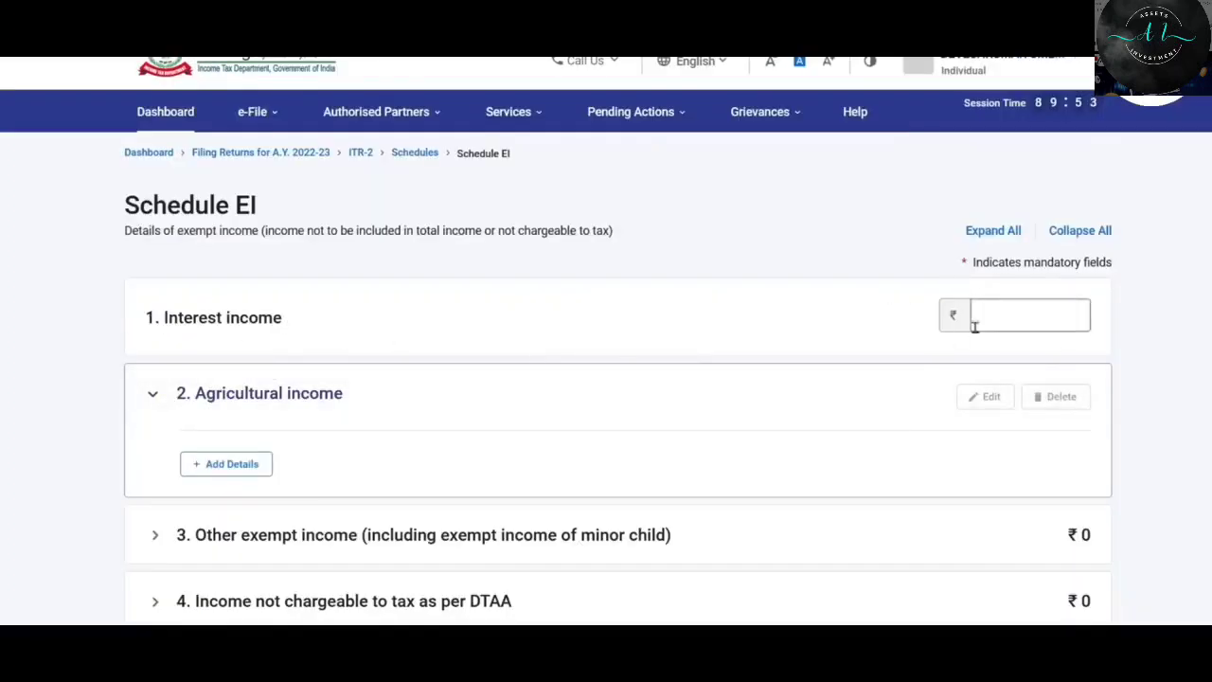
pyautogui.scroll(-3, 785, 273)
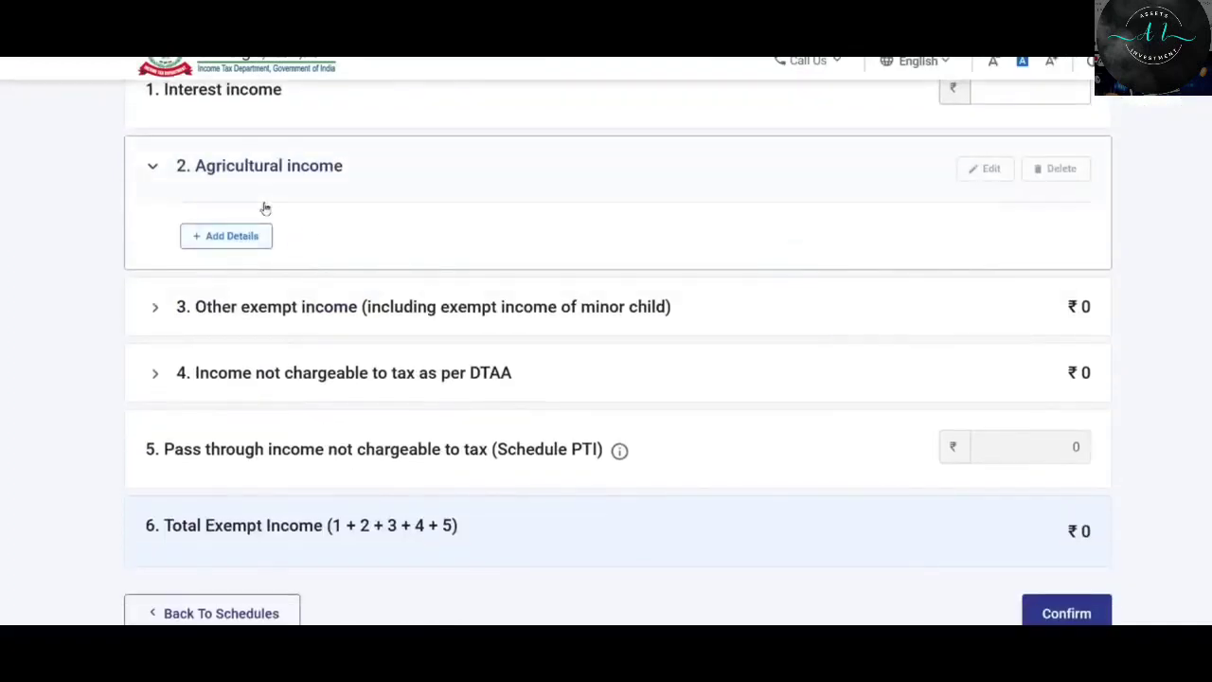
pyautogui.click(353, 308)
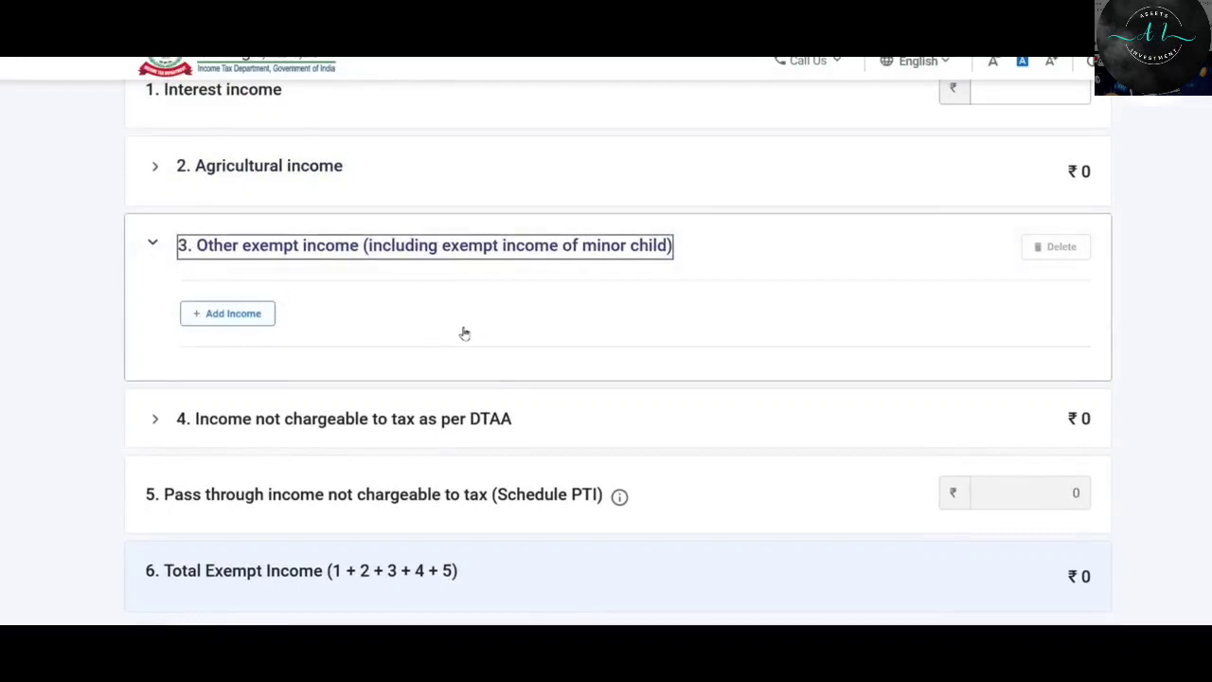
pyautogui.scroll(2, 465, 333)
pyautogui.scroll(-3, 465, 333)
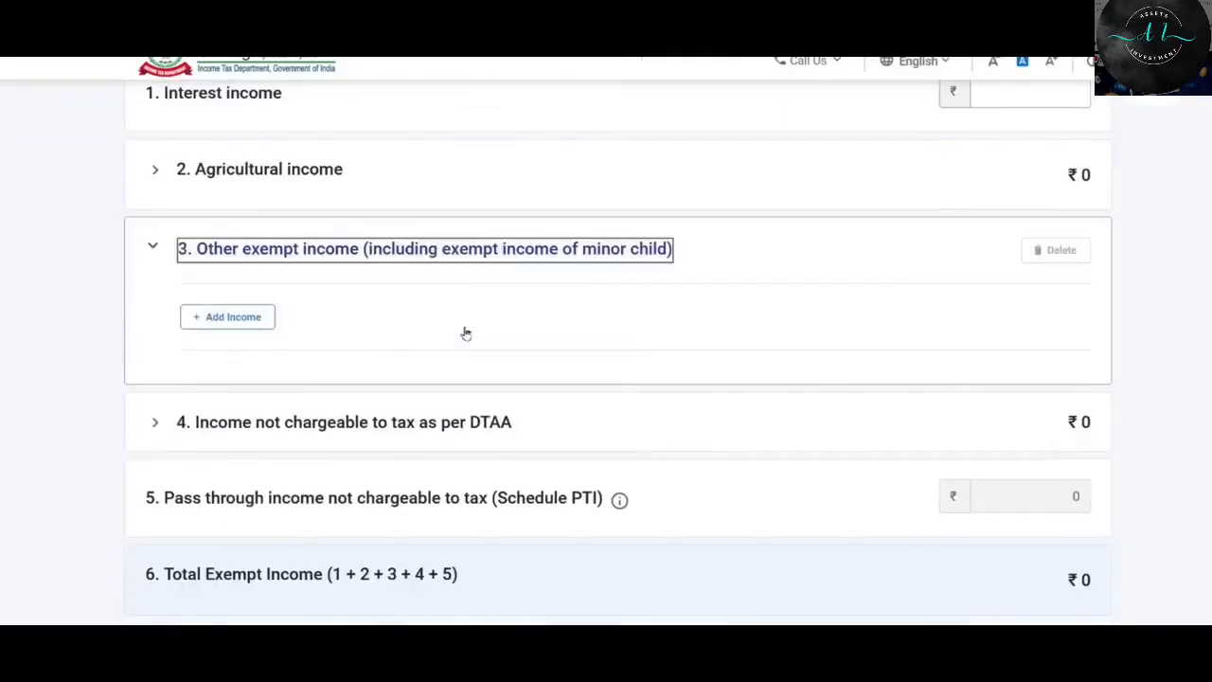
pyautogui.scroll(2, 391, 458)
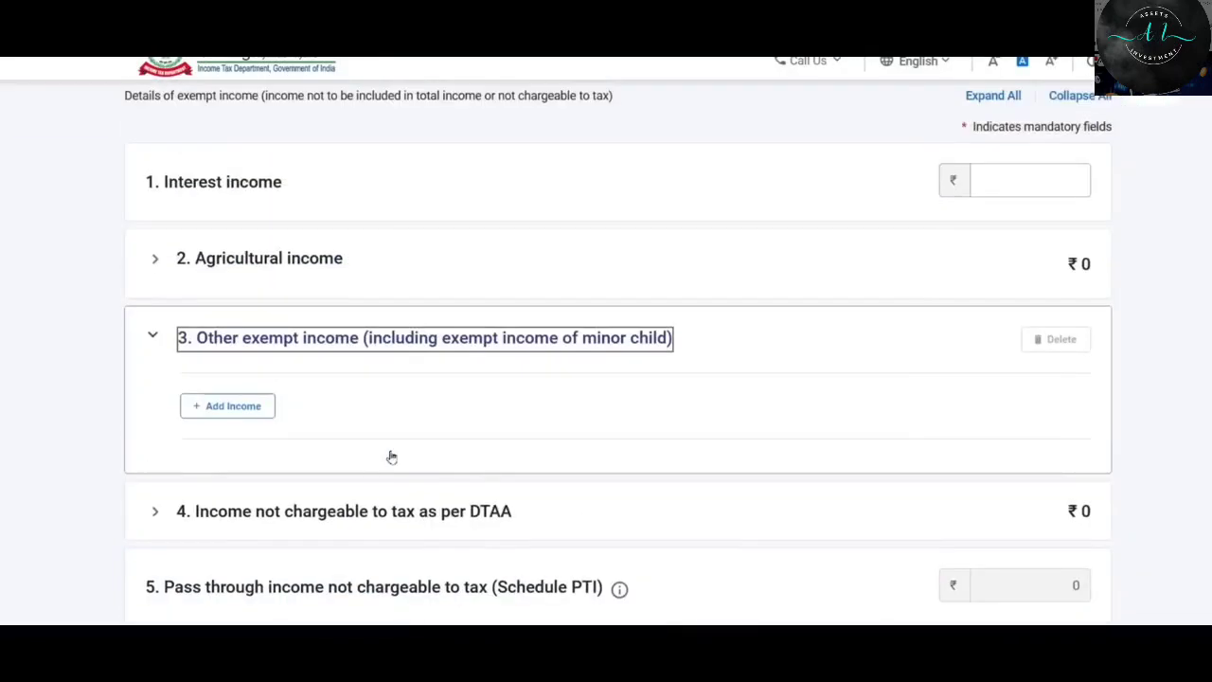
pyautogui.click(266, 264)
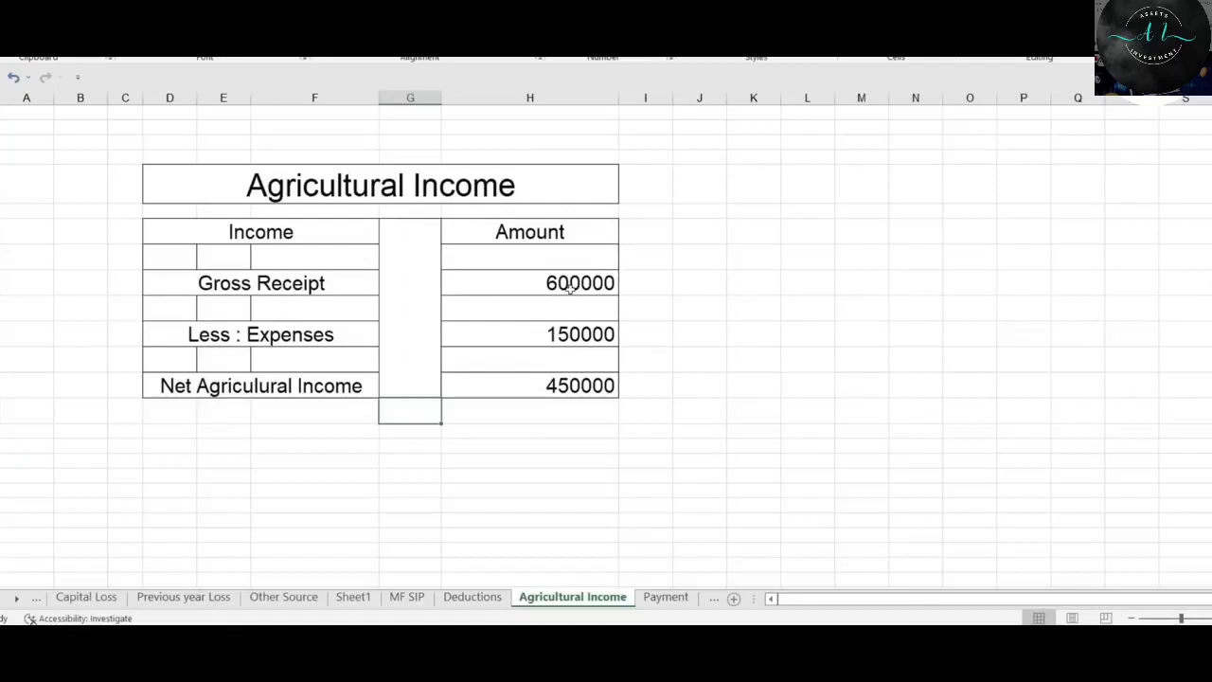
# Check the spreadsheet figures: gross receipts 600000, expenses 150000, net agricultural income 450000.
pyautogui.click(571, 287)
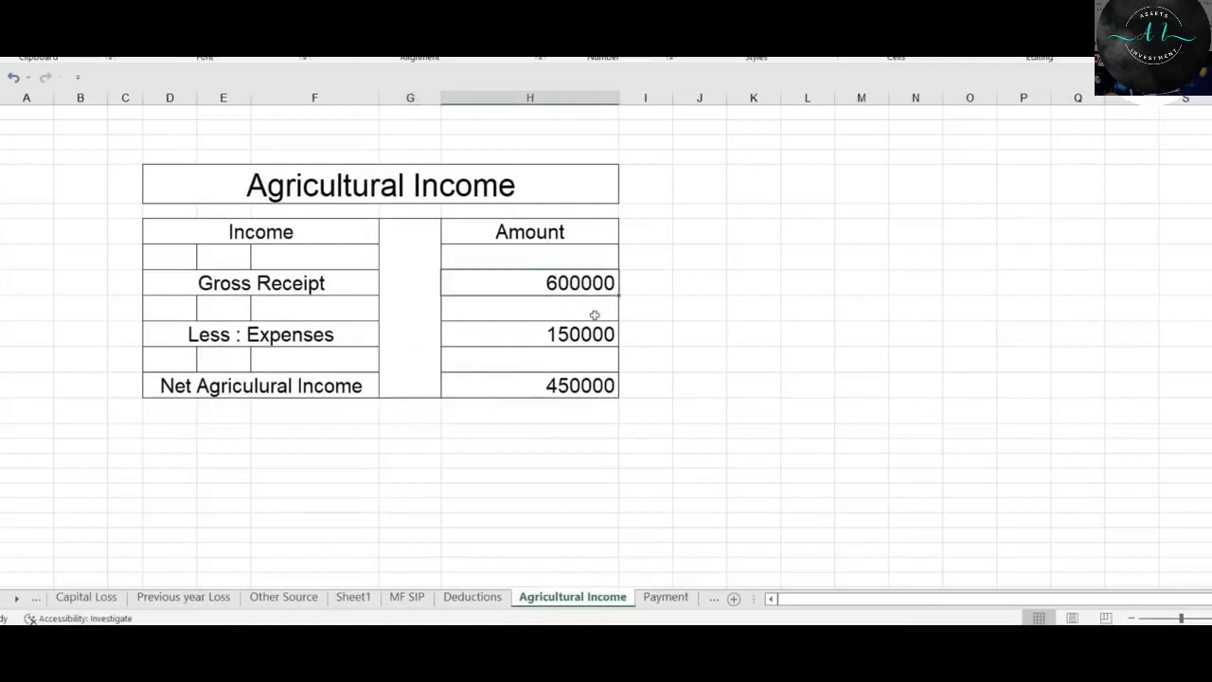
pyautogui.click(578, 331)
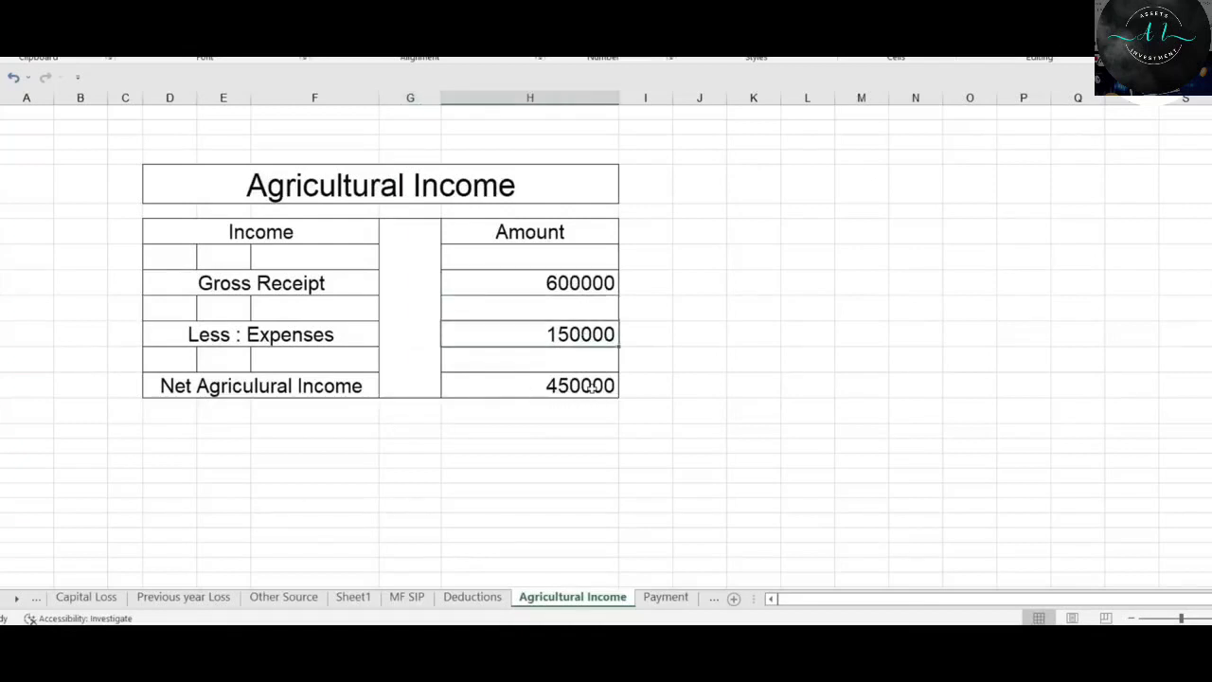
pyautogui.click(589, 386)
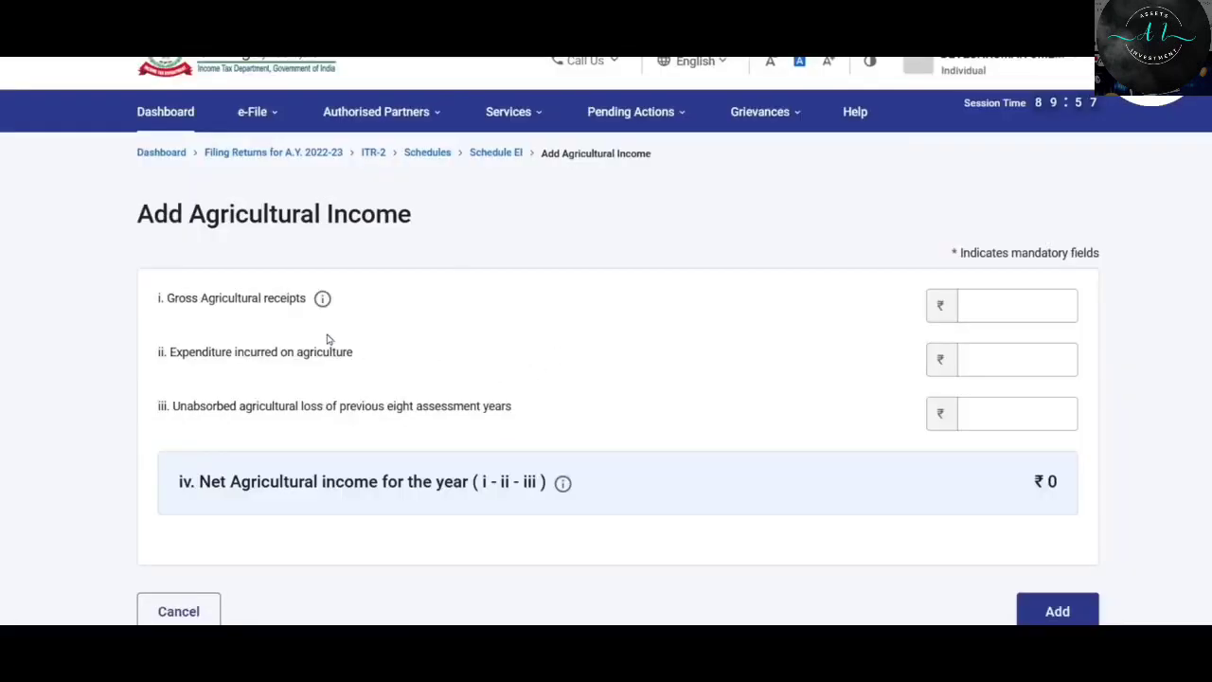
# Add the agricultural income entry with receipts 600000 and expenditure 150000, leaving unabsorbed loss blank.
pyautogui.click(1012, 309)
pyautogui.write('600000')
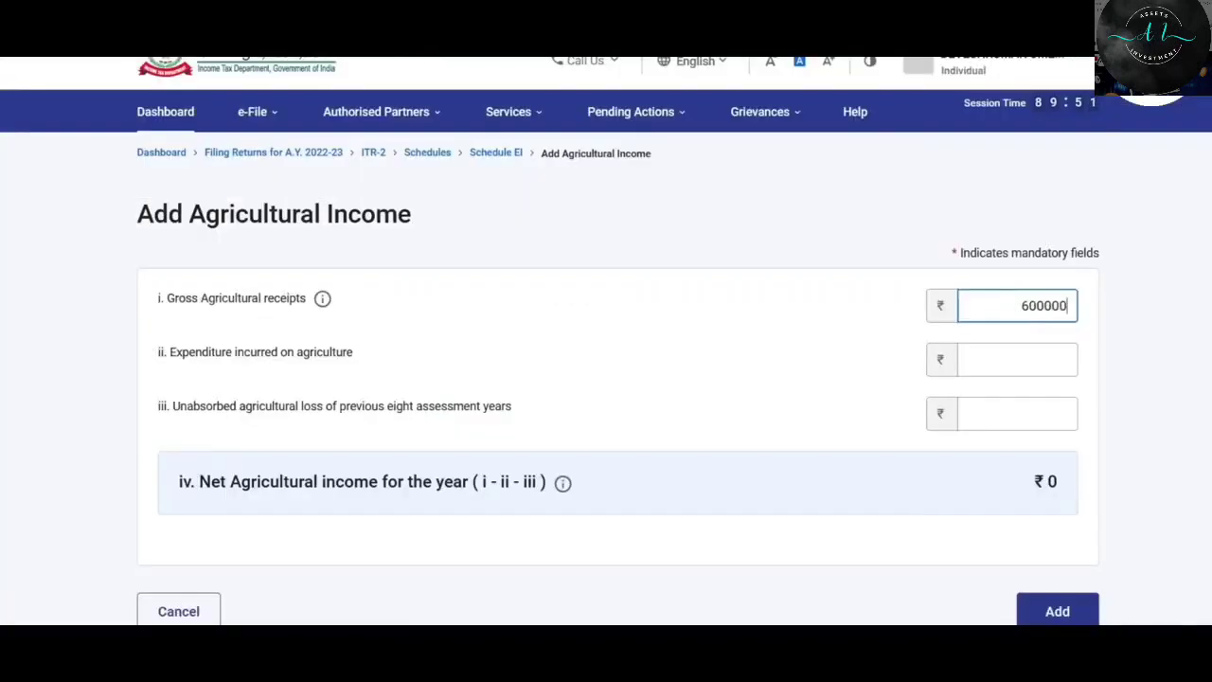
pyautogui.click(1015, 356)
pyautogui.write('150000')
pyautogui.click(739, 410)
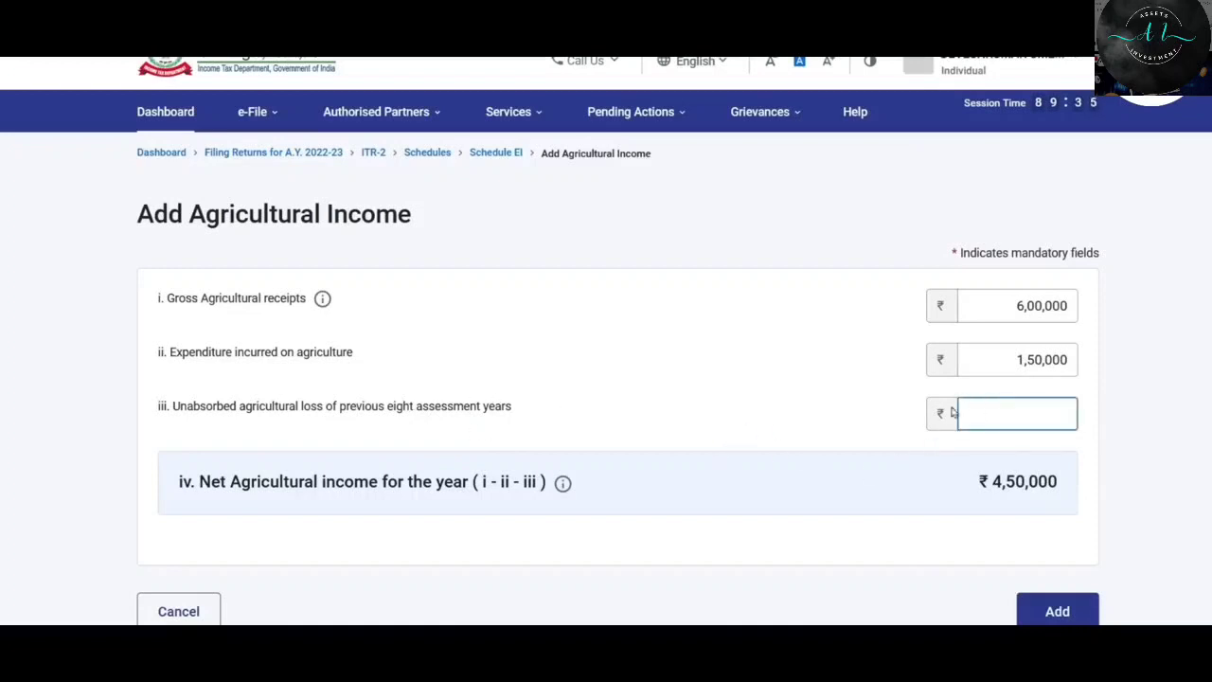
pyautogui.scroll(-2, 820, 367)
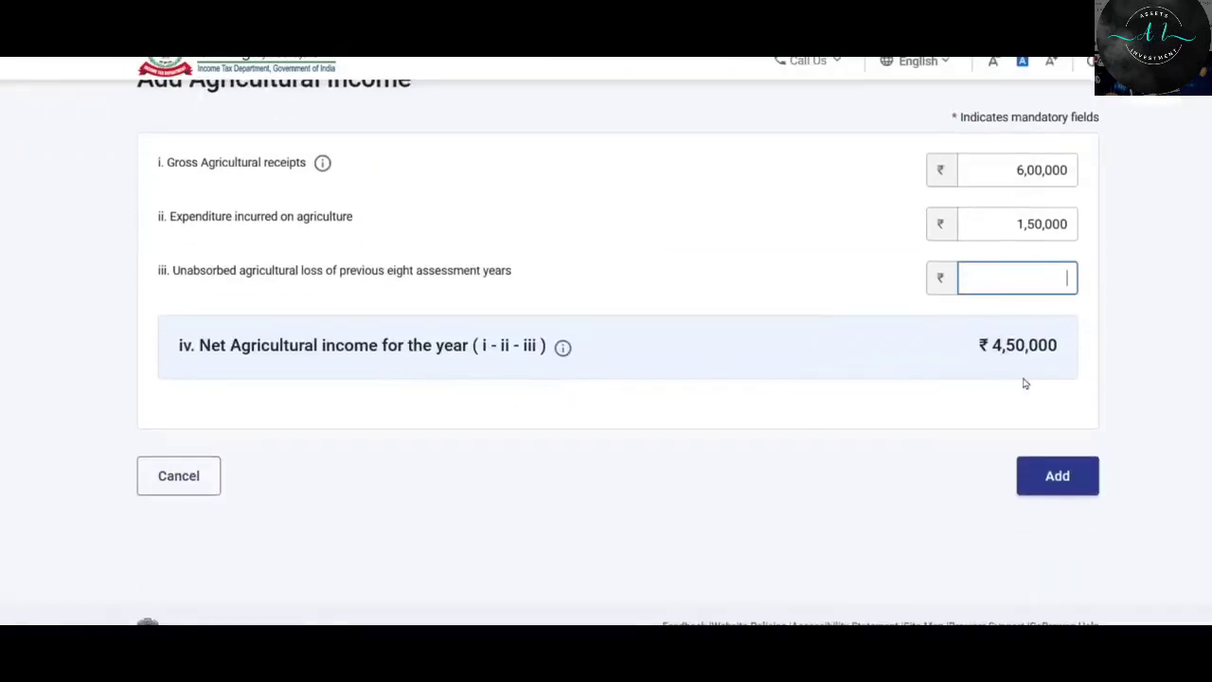
pyautogui.click(1058, 476)
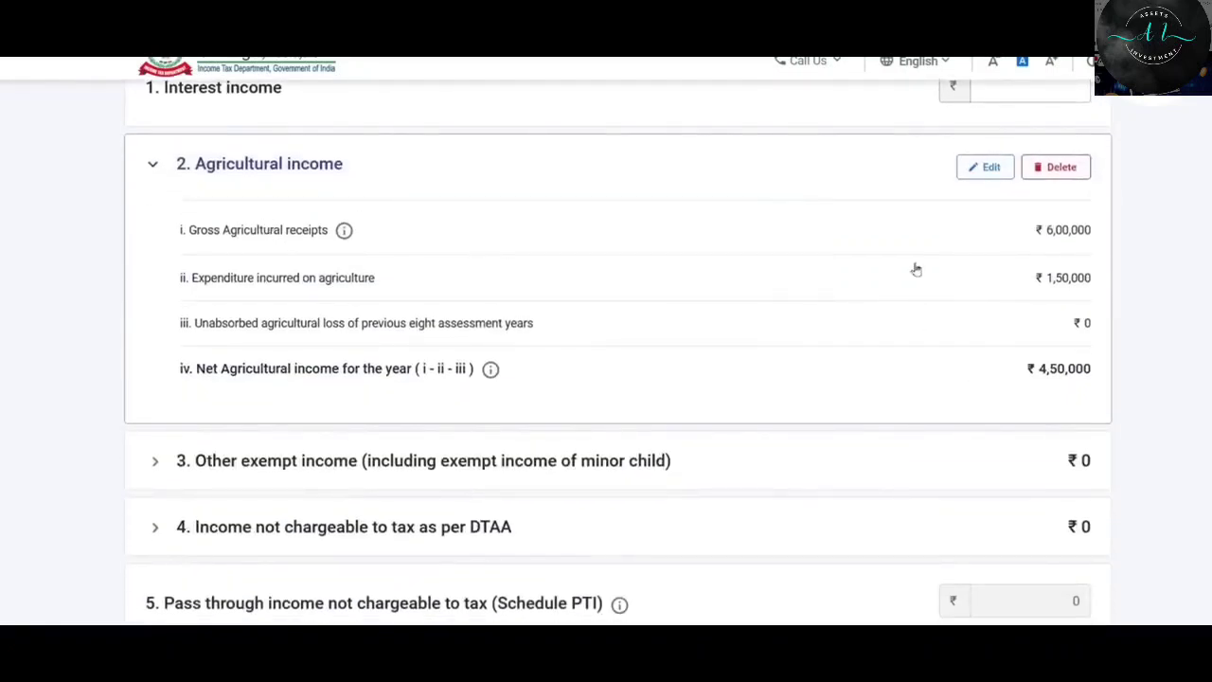
pyautogui.scroll(-2, 887, 245)
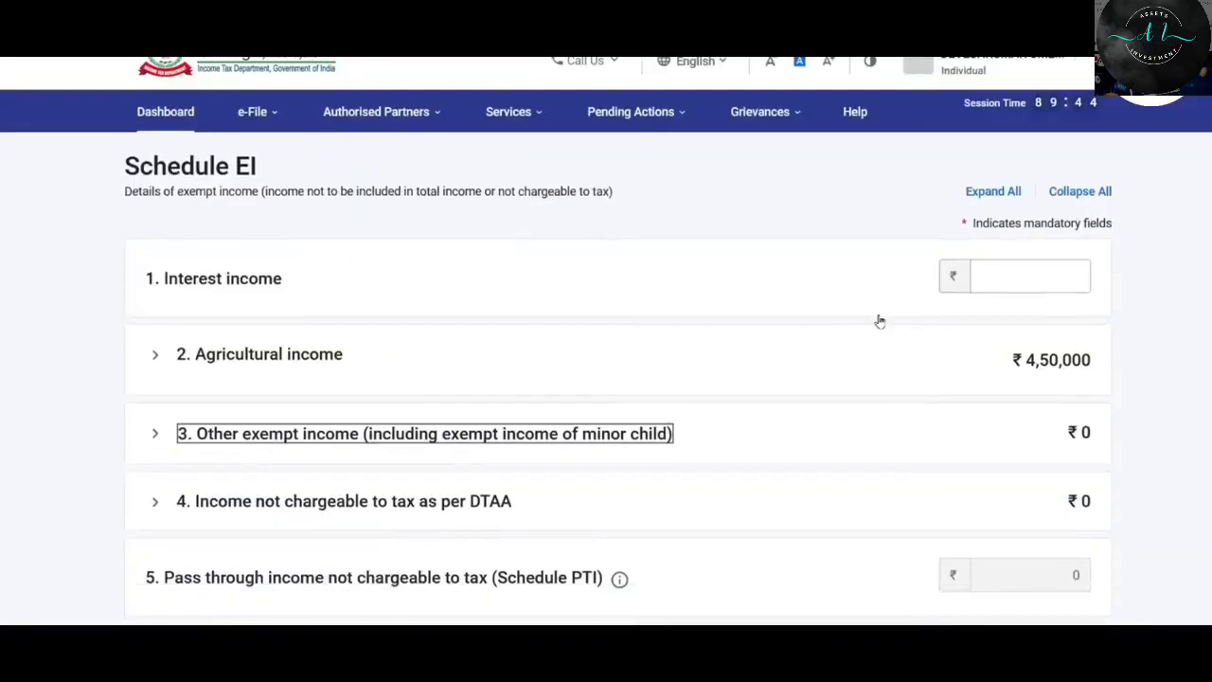
pyautogui.scroll(-1, 867, 327)
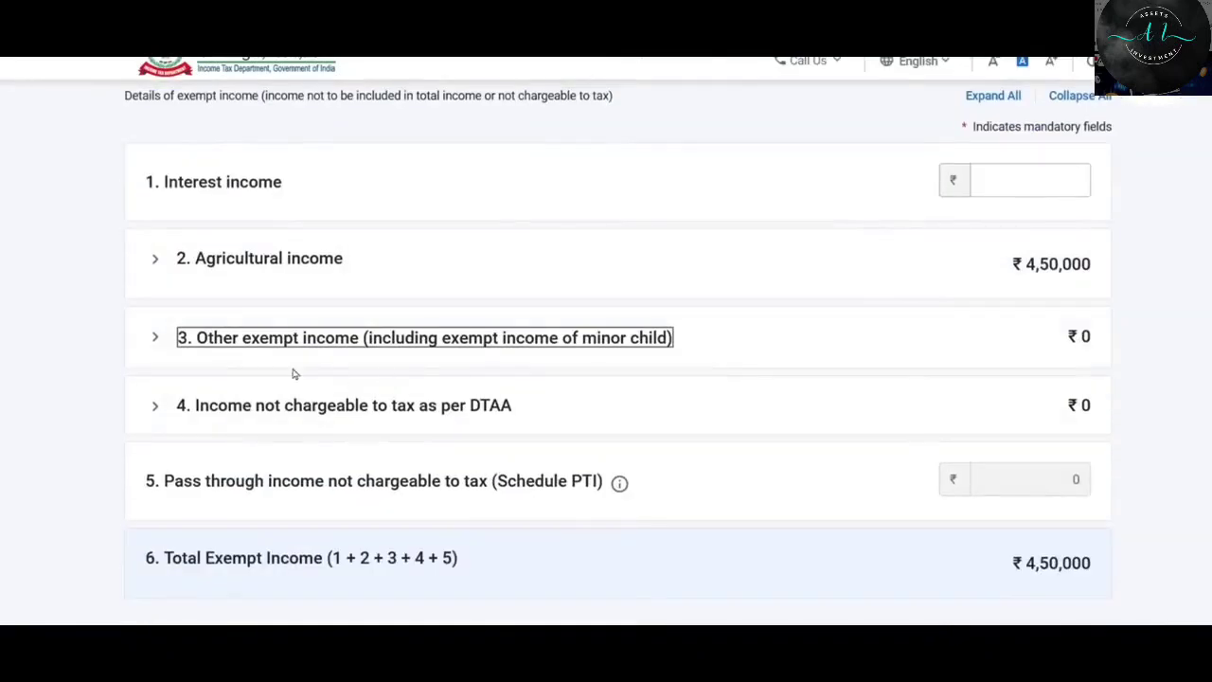
pyautogui.click(310, 346)
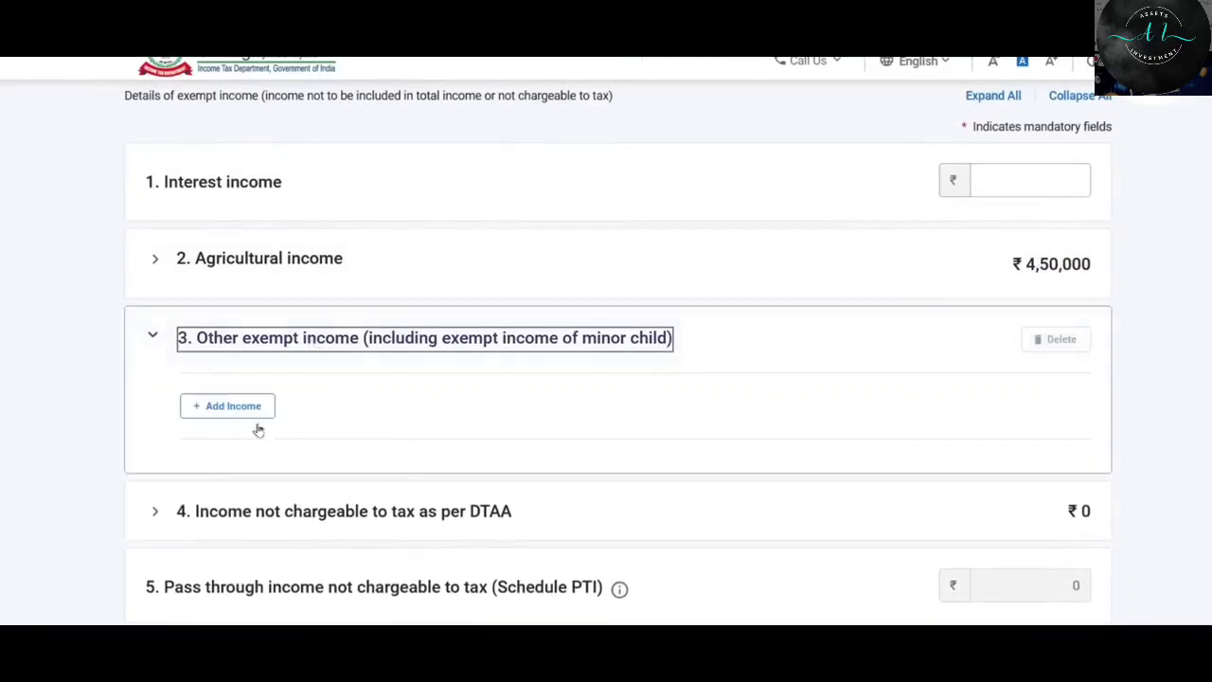
pyautogui.click(230, 410)
pyautogui.click(355, 340)
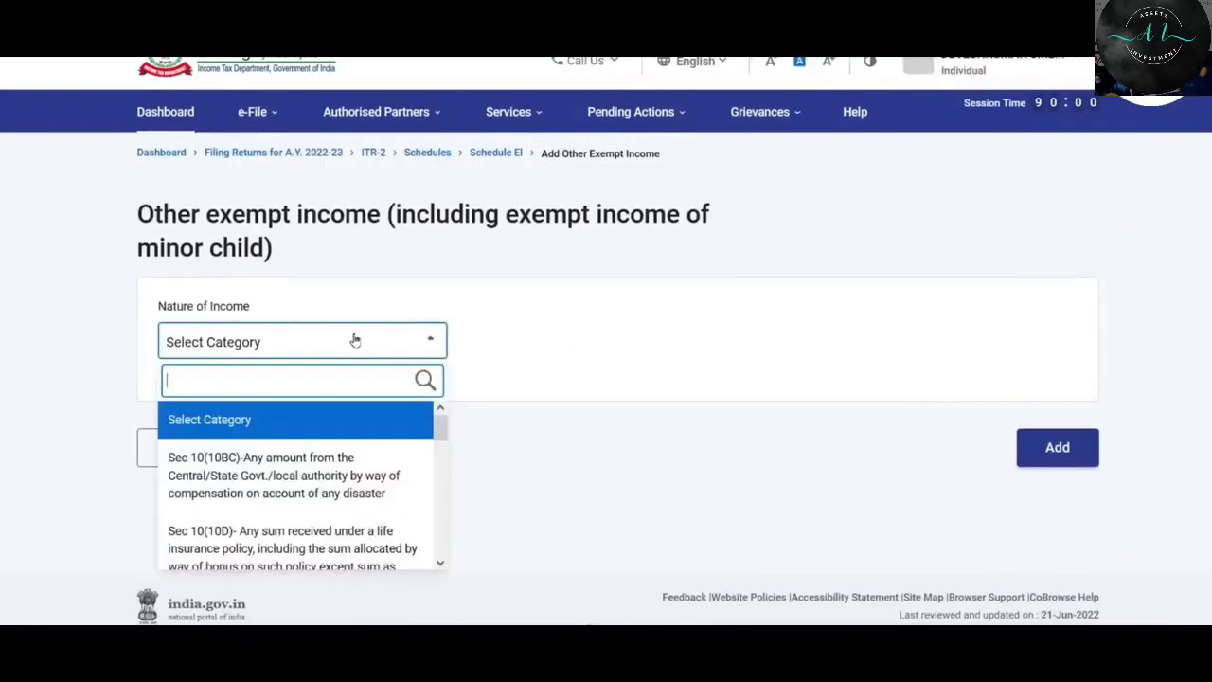
pyautogui.scroll(-2, 417, 445)
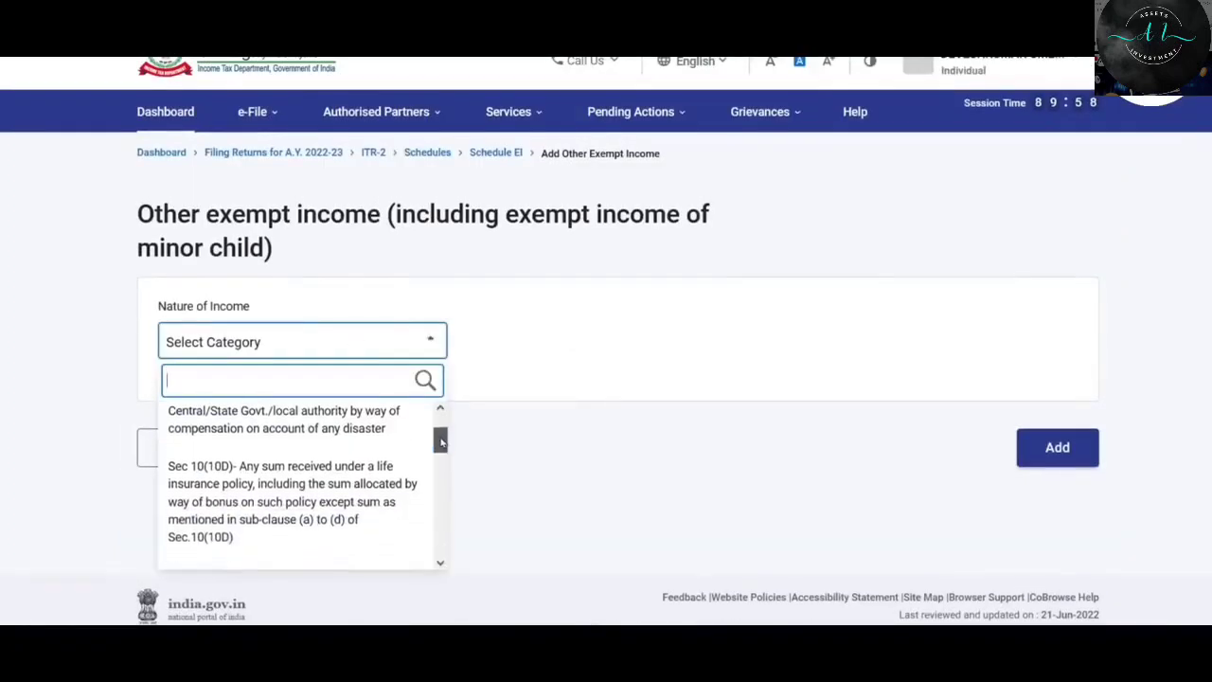
pyautogui.click(303, 471)
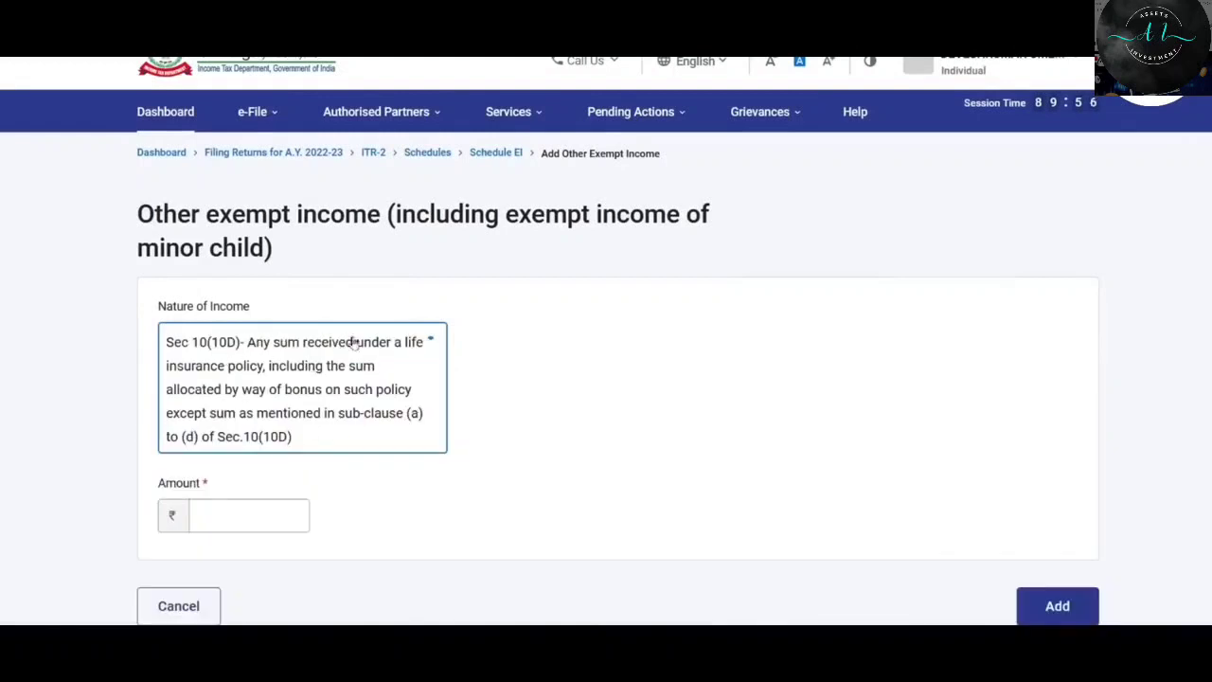
pyautogui.click(243, 524)
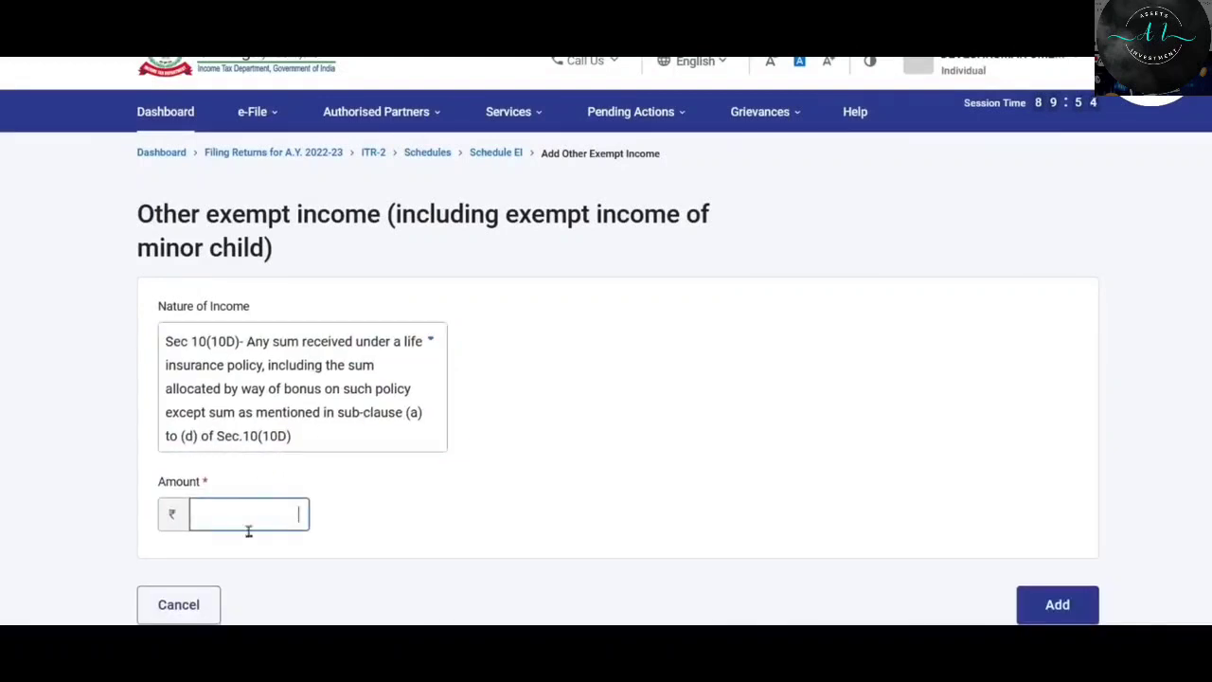
pyautogui.click(412, 356)
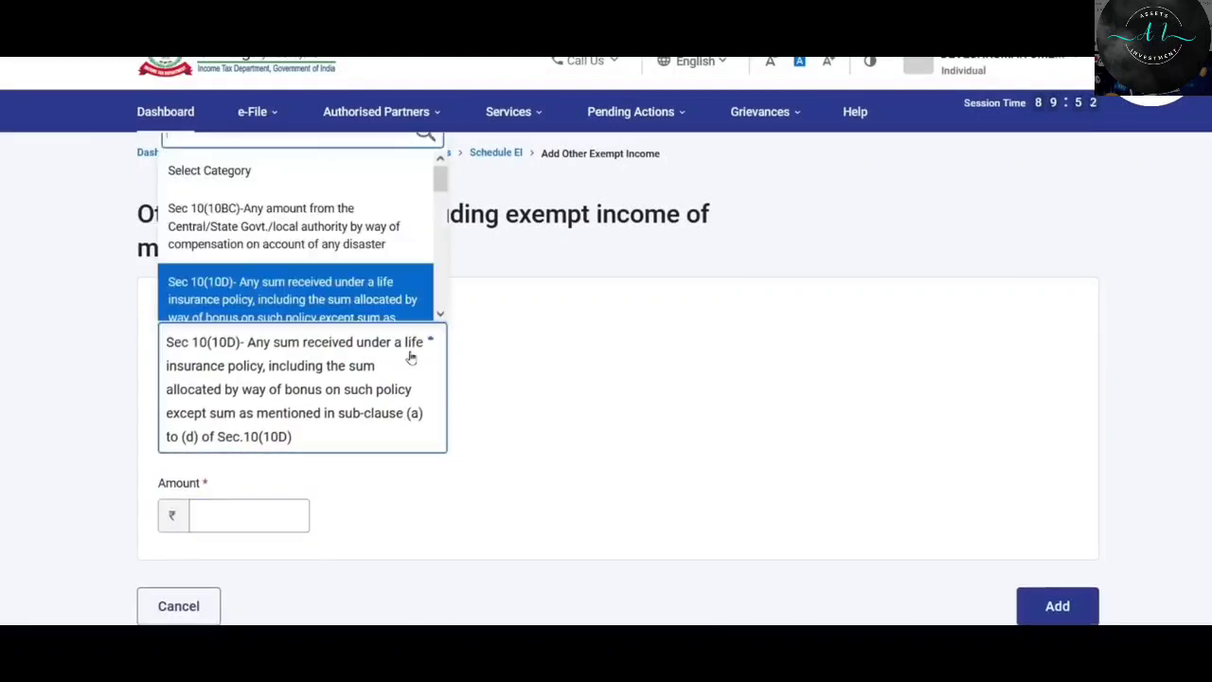
pyautogui.moveTo(443, 185); pyautogui.dragTo(442, 217)
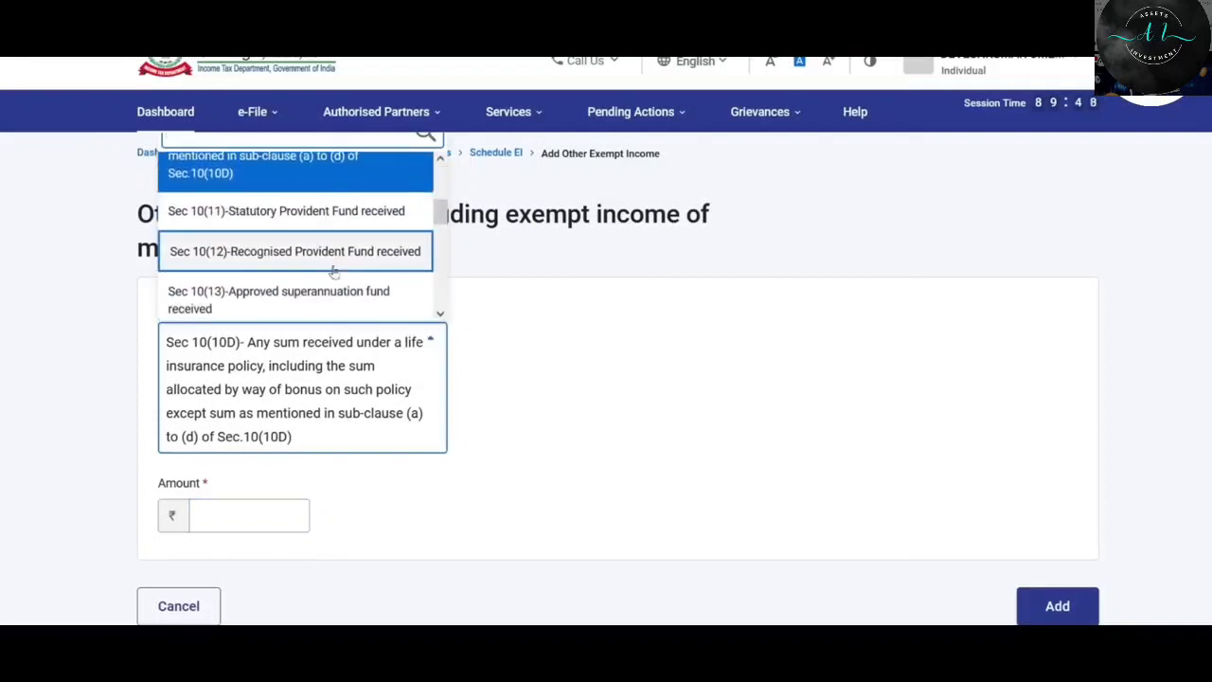
pyautogui.scroll(-4, 441, 251)
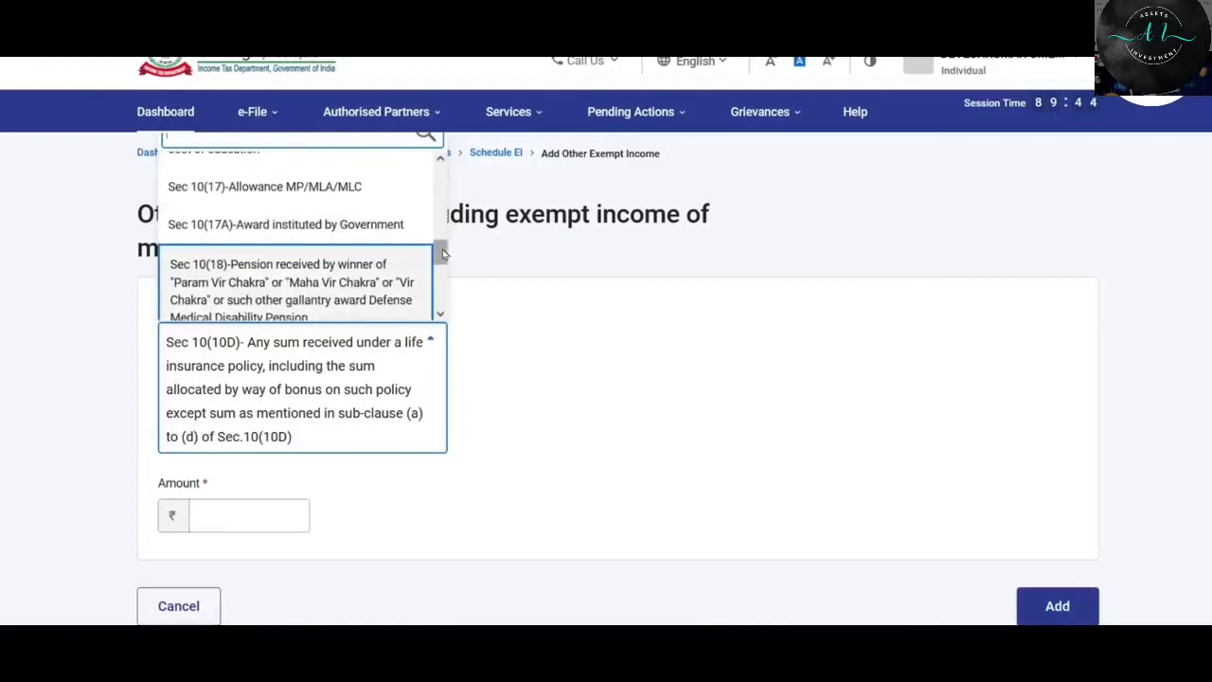
pyautogui.scroll(-1, 442, 260)
pyautogui.moveTo(441, 260); pyautogui.dragTo(440, 302)
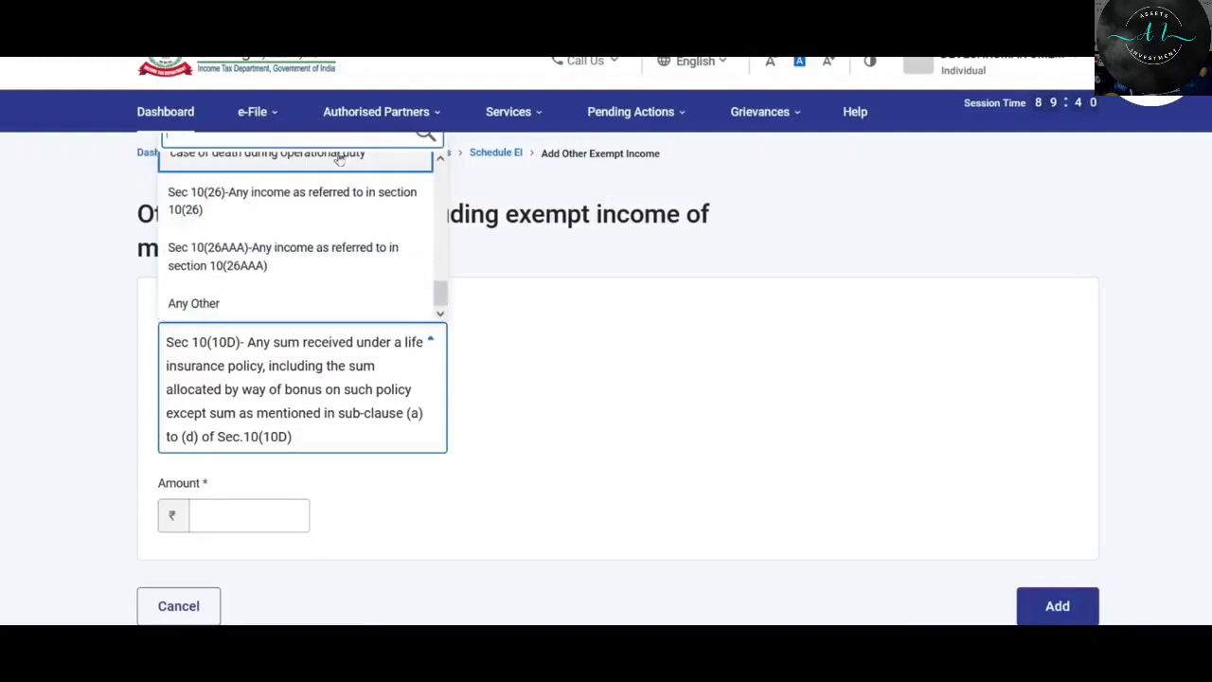
pyautogui.click(235, 305)
pyautogui.click(209, 436)
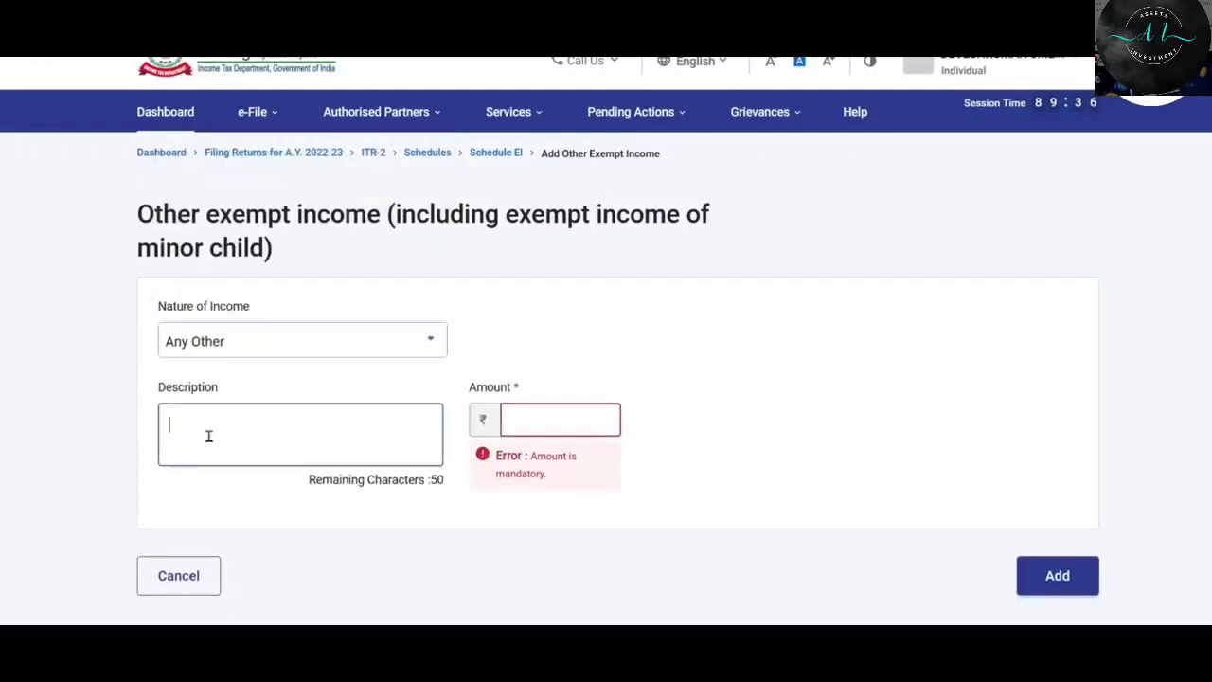
pyautogui.click(544, 431)
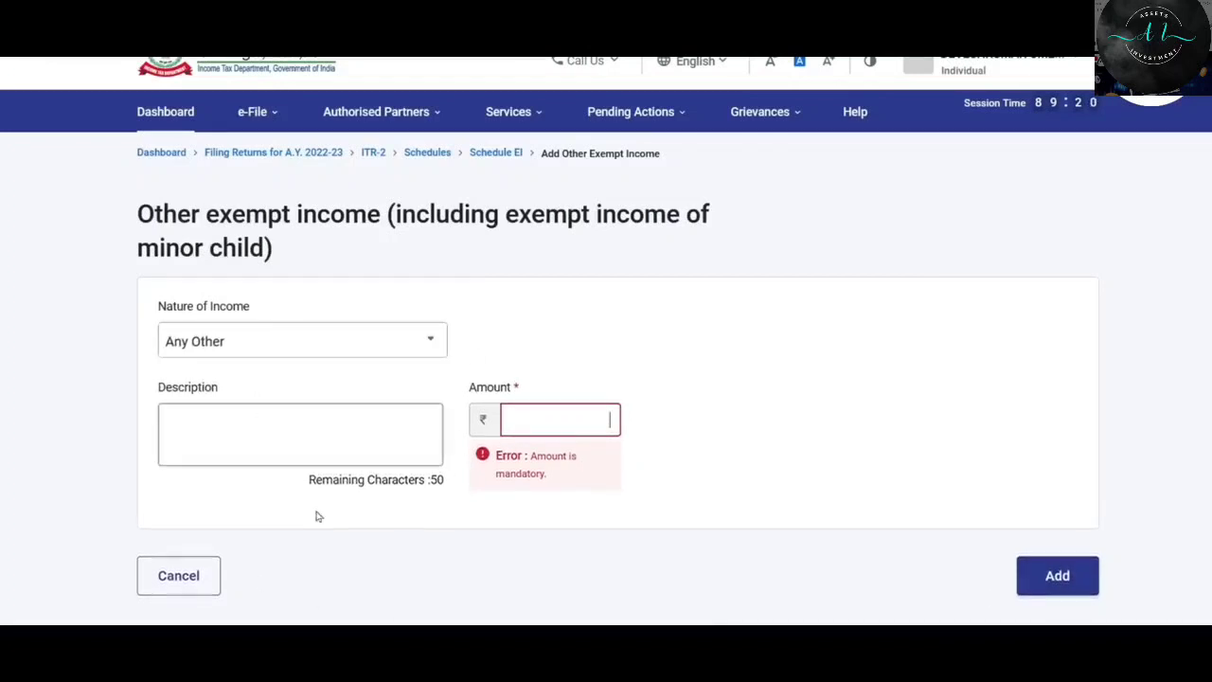
pyautogui.click(183, 581)
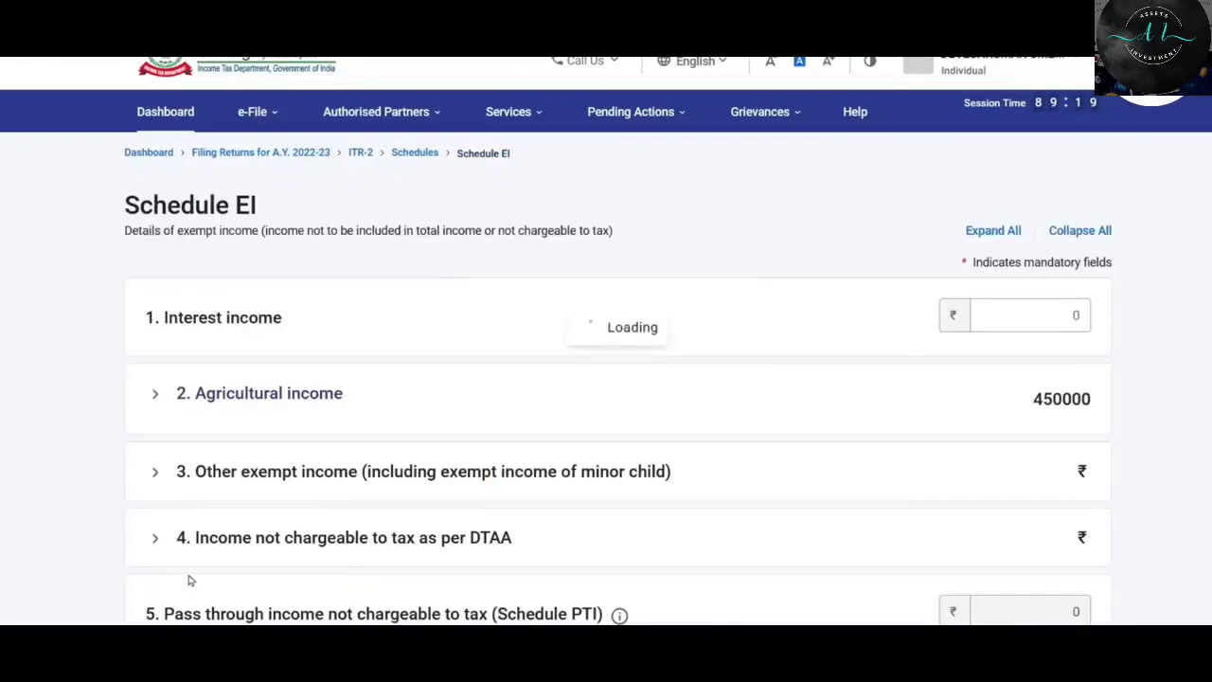
# Expand the DTAA non-taxable income item, start an Add Income entry, then cancel it.
pyautogui.scroll(-3, 430, 316)
pyautogui.click(287, 324)
pyautogui.click(289, 324)
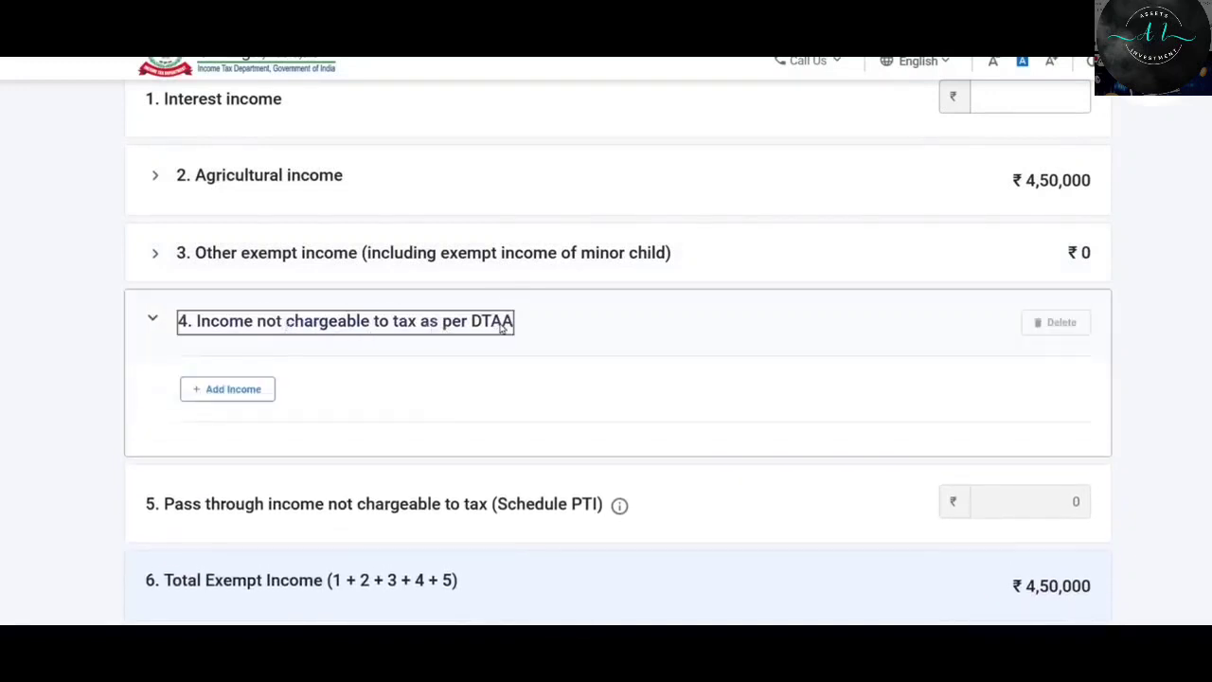
pyautogui.click(235, 393)
pyautogui.scroll(-2, 460, 398)
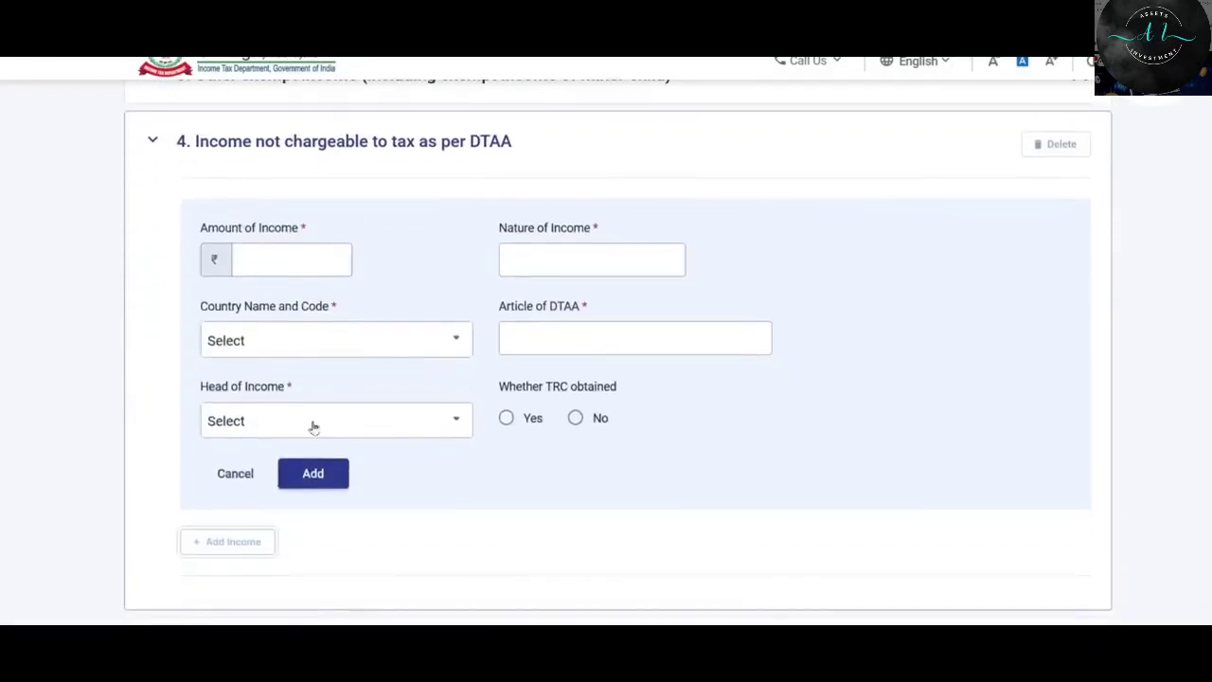
pyautogui.click(235, 474)
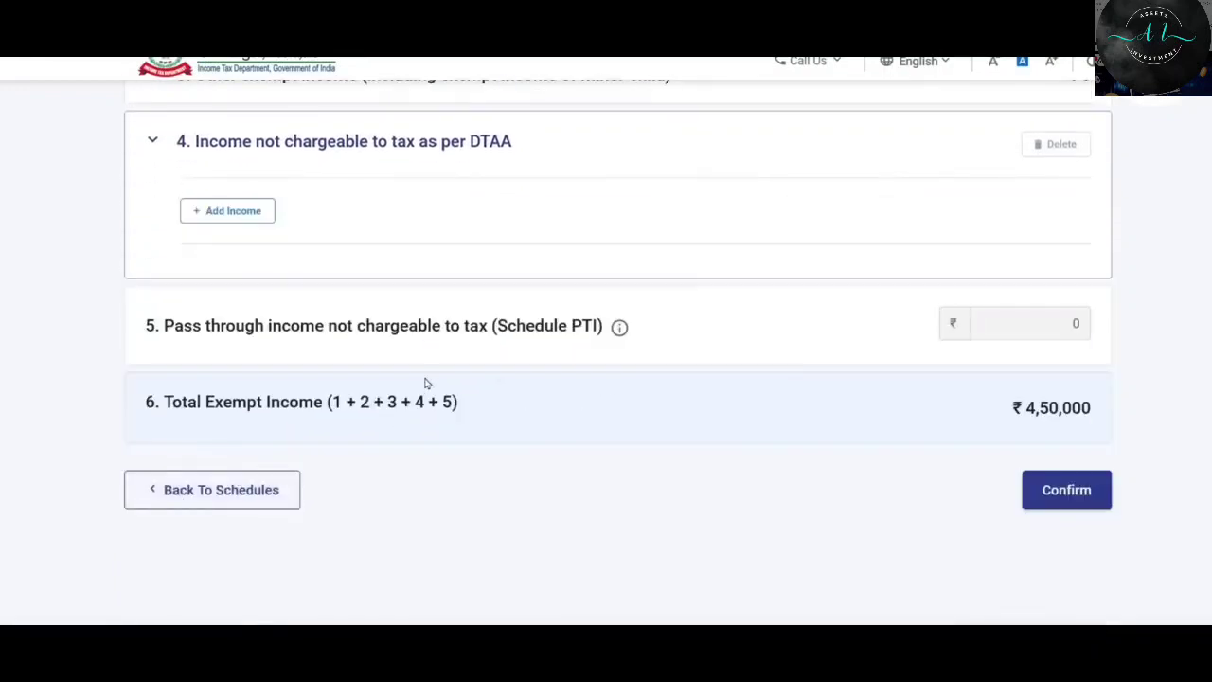
# Confirm Schedule EI with ₹4,50,000 total exempt income.
pyautogui.scroll(4, 465, 357)
pyautogui.scroll(-1, 550, 305)
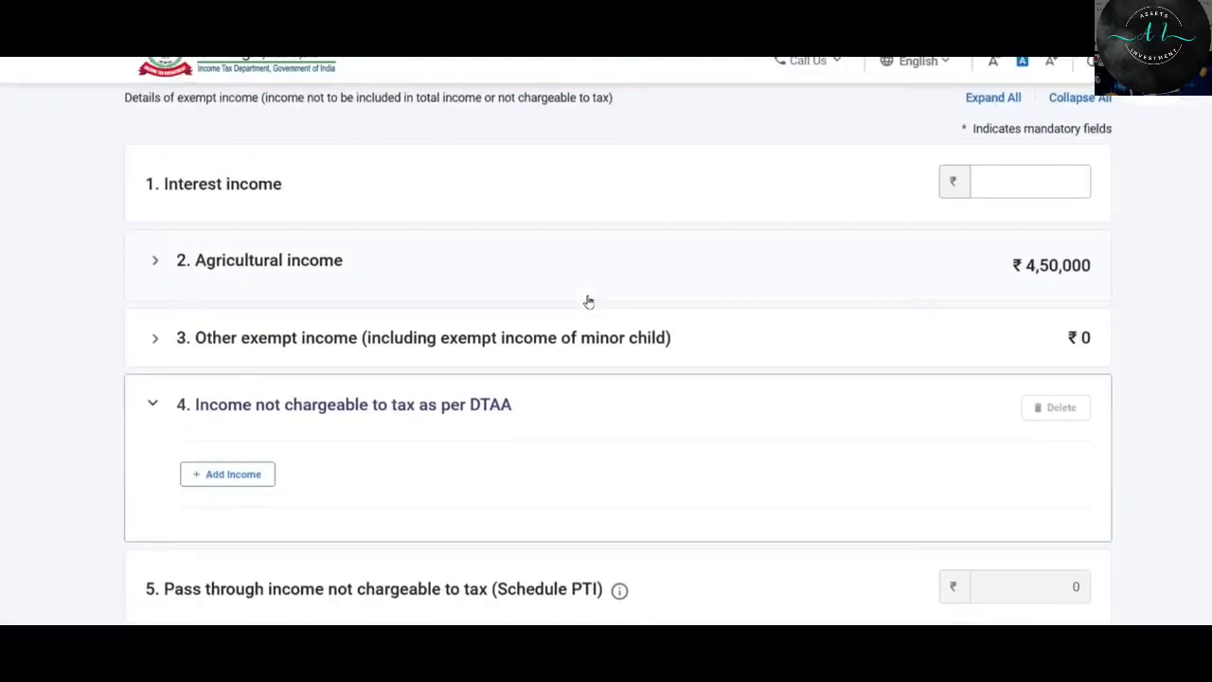
pyautogui.scroll(-4, 588, 301)
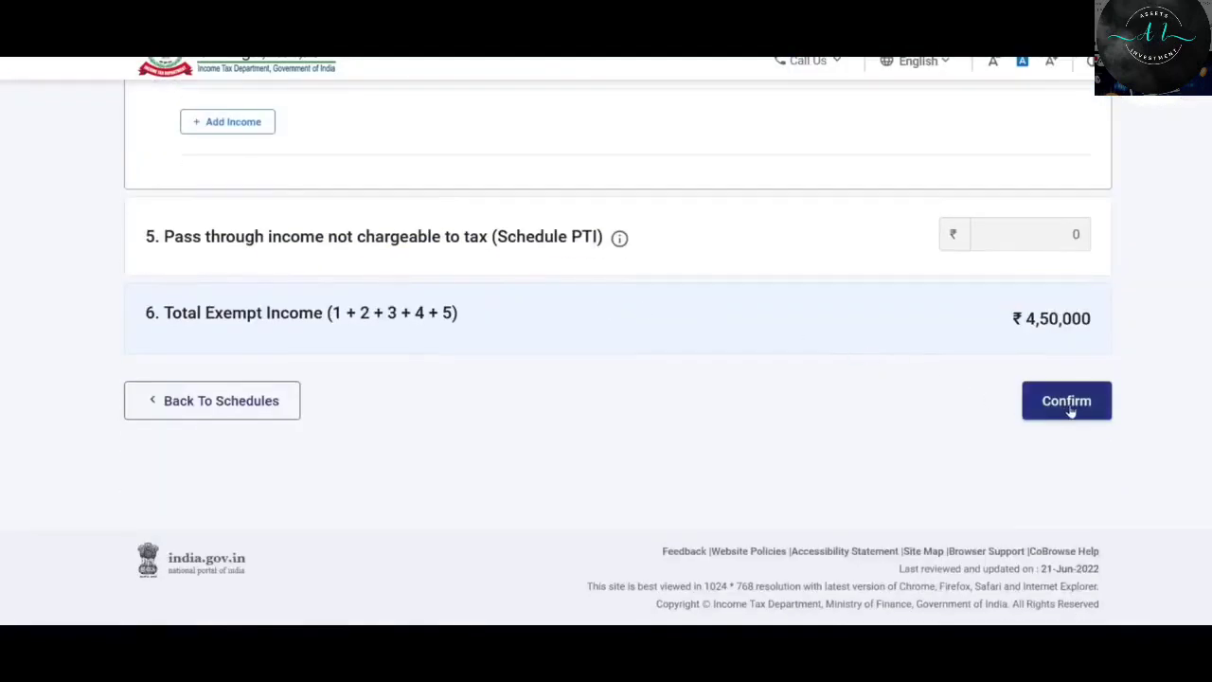
pyautogui.click(1070, 400)
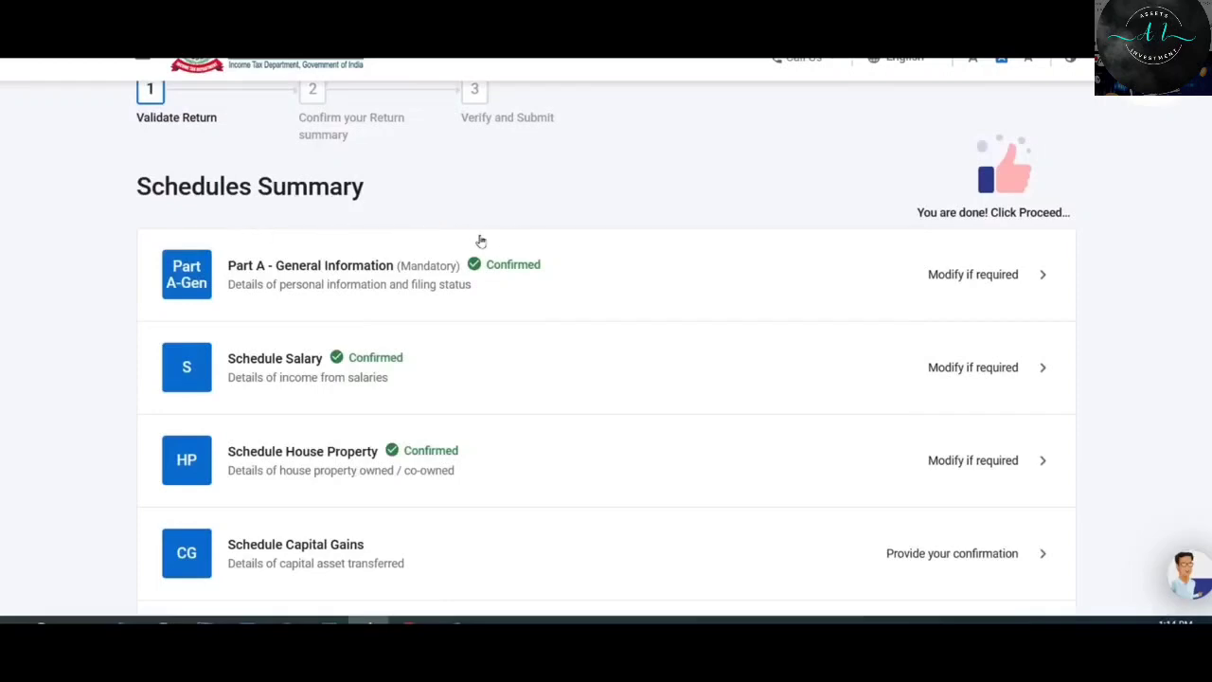
# Find Schedule Capital Gains in the Schedules Summary list and open it.
pyautogui.scroll(-8, 482, 239)
pyautogui.scroll(-5, 481, 241)
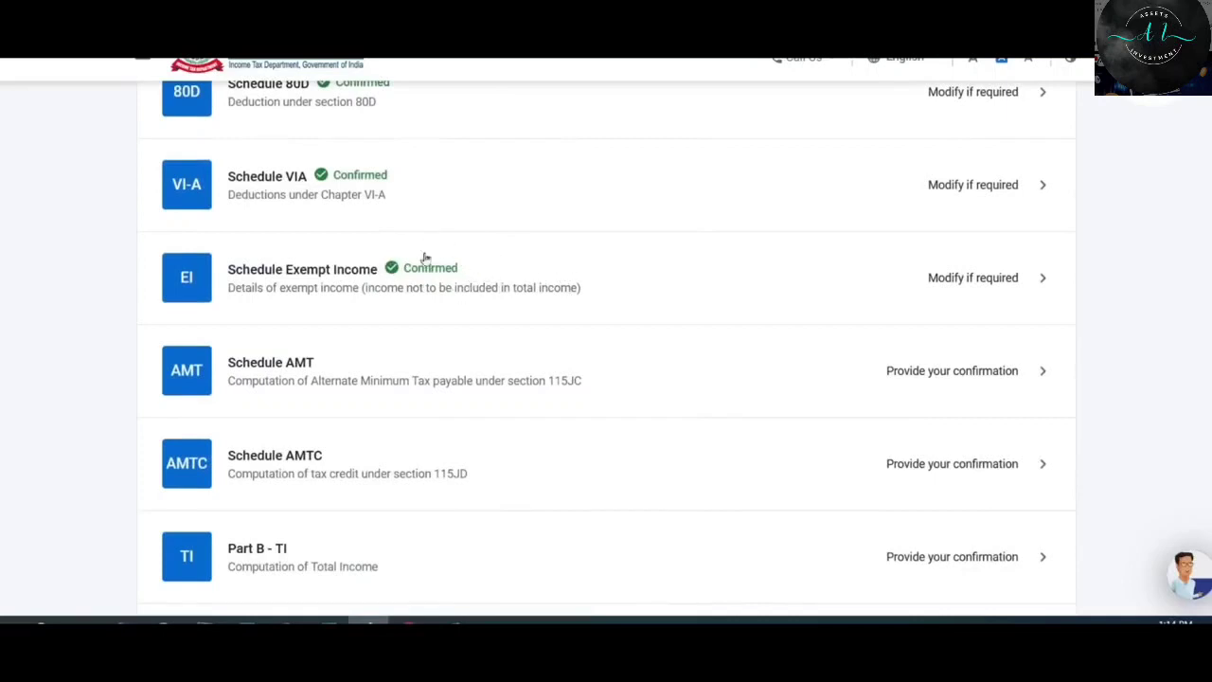
pyautogui.scroll(2, 463, 287)
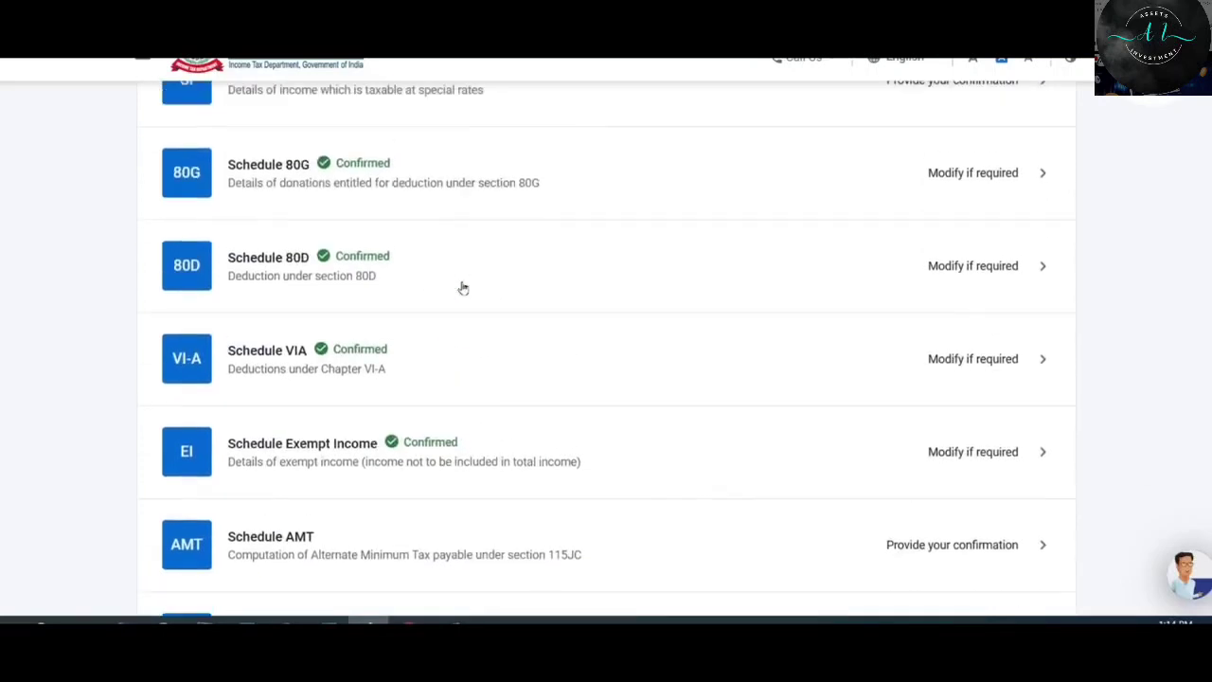
pyautogui.scroll(7, 499, 363)
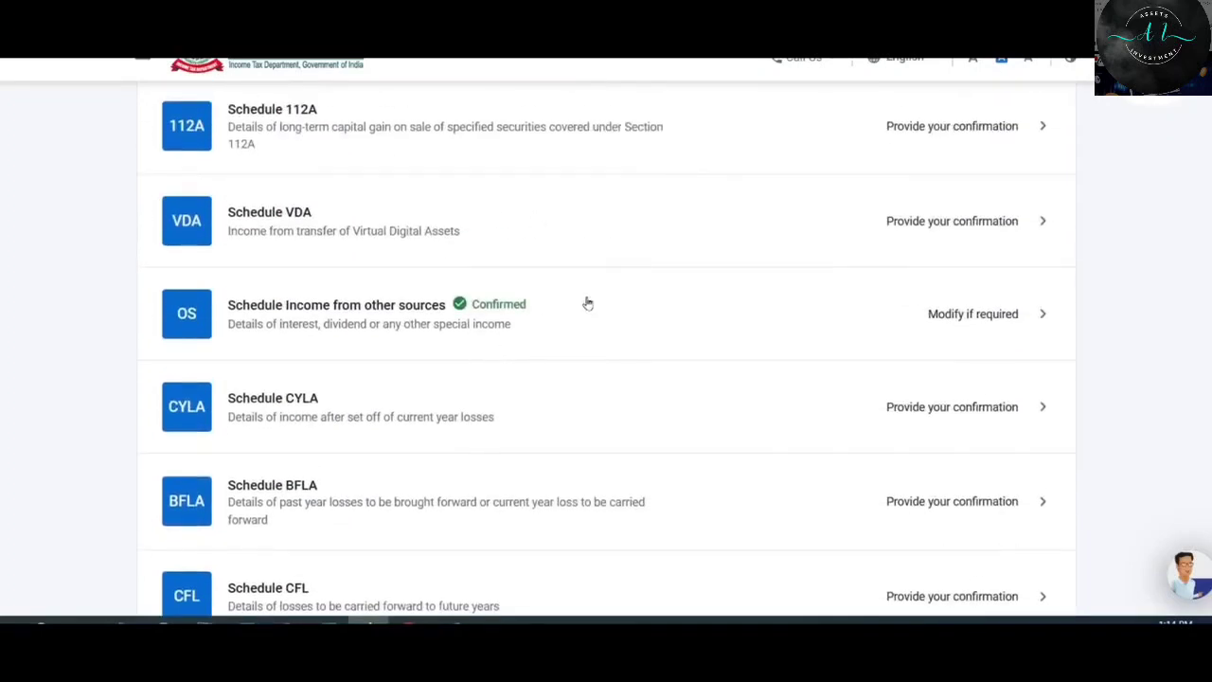
pyautogui.scroll(2, 585, 303)
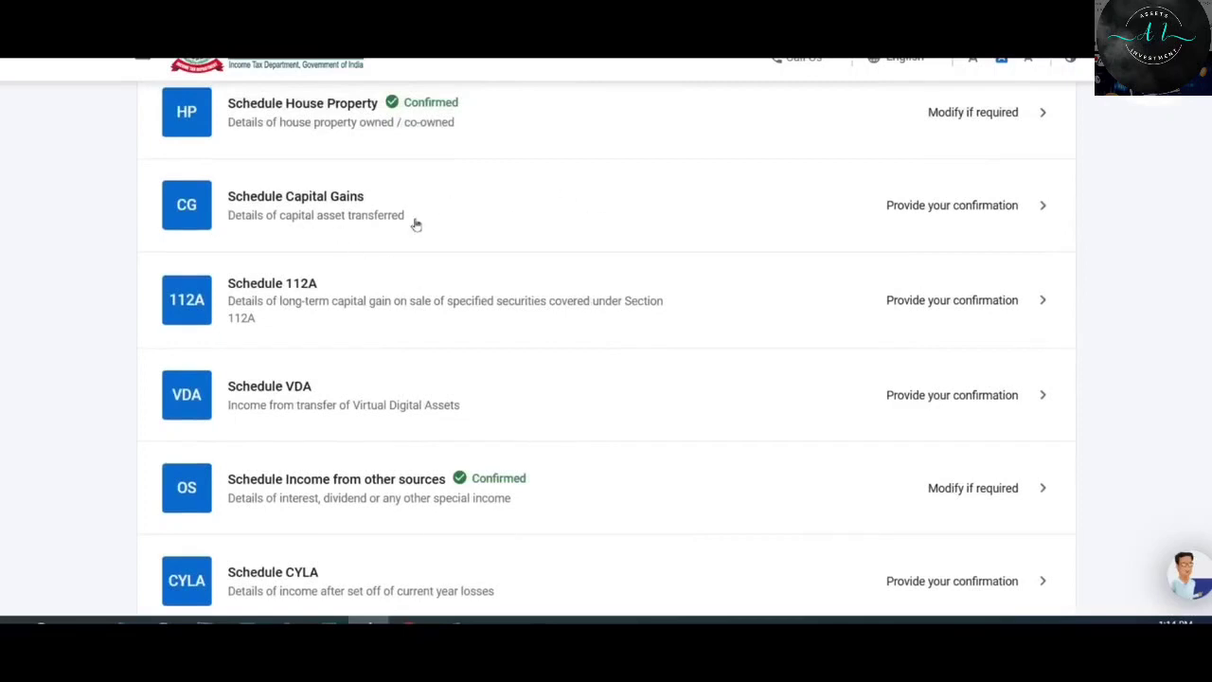
pyautogui.click(531, 210)
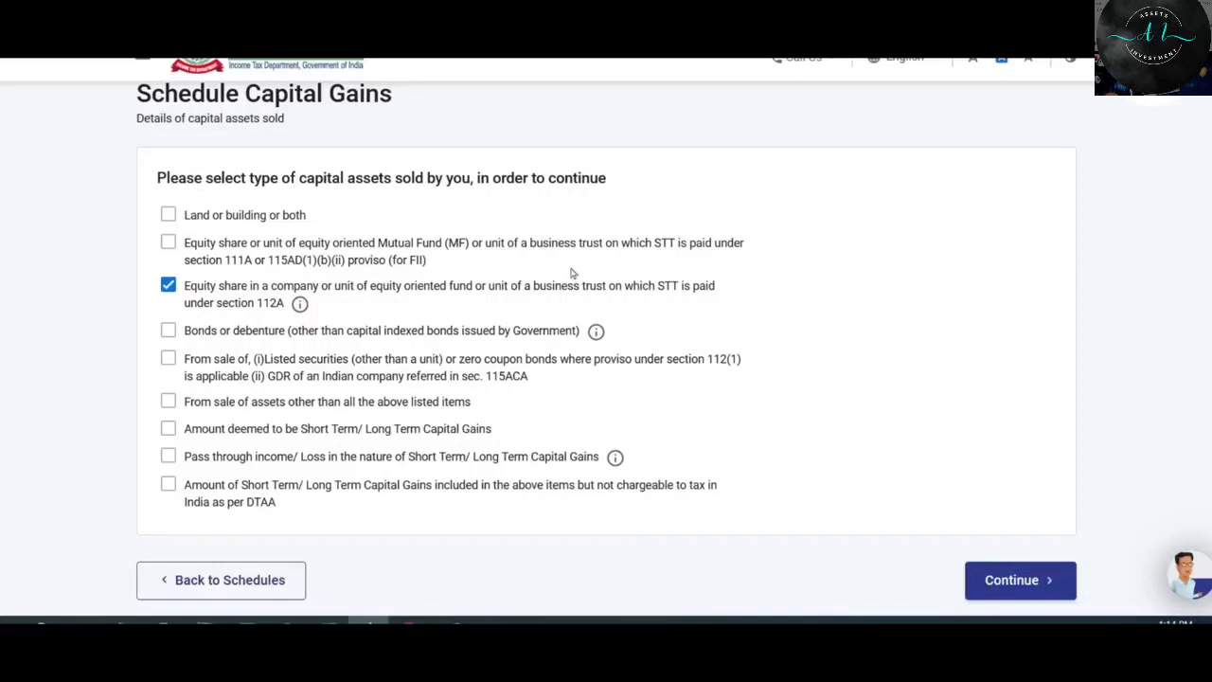
# Tick 'Land or building or both' and section 111A equity shares as assets sold, then continue.
pyautogui.click(169, 219)
pyautogui.click(170, 245)
pyautogui.click(1036, 583)
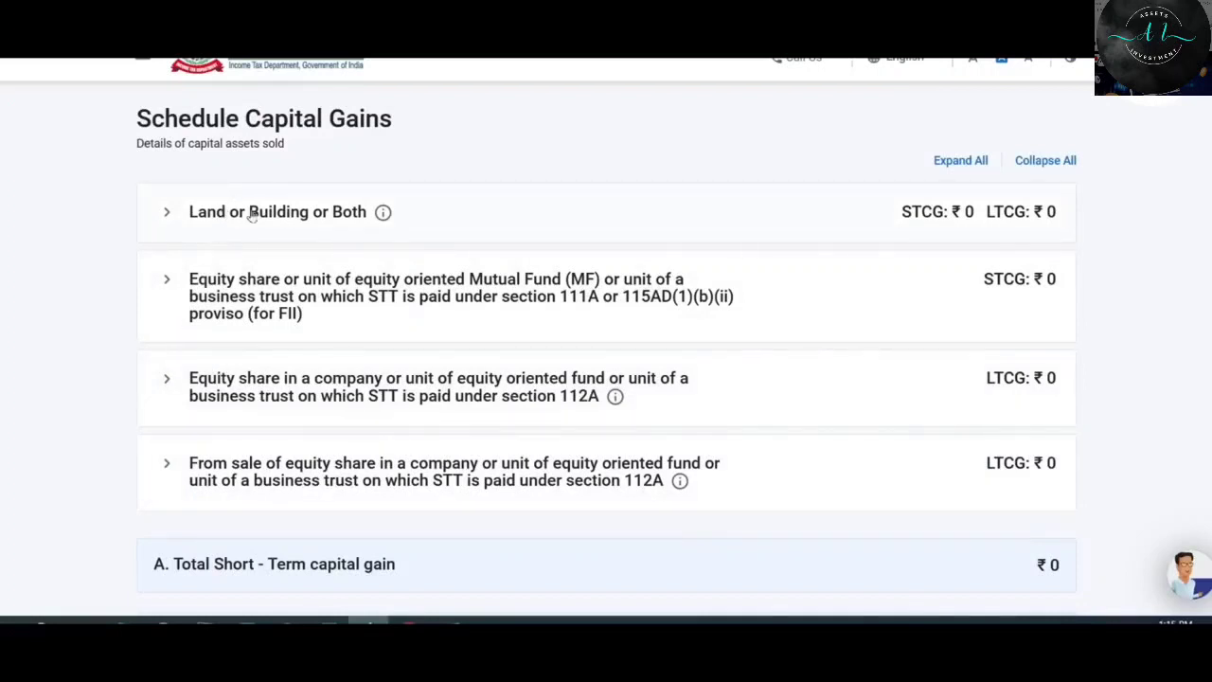
# Expand 'Land or Building or Both' and open its Add details form.
pyautogui.click(297, 214)
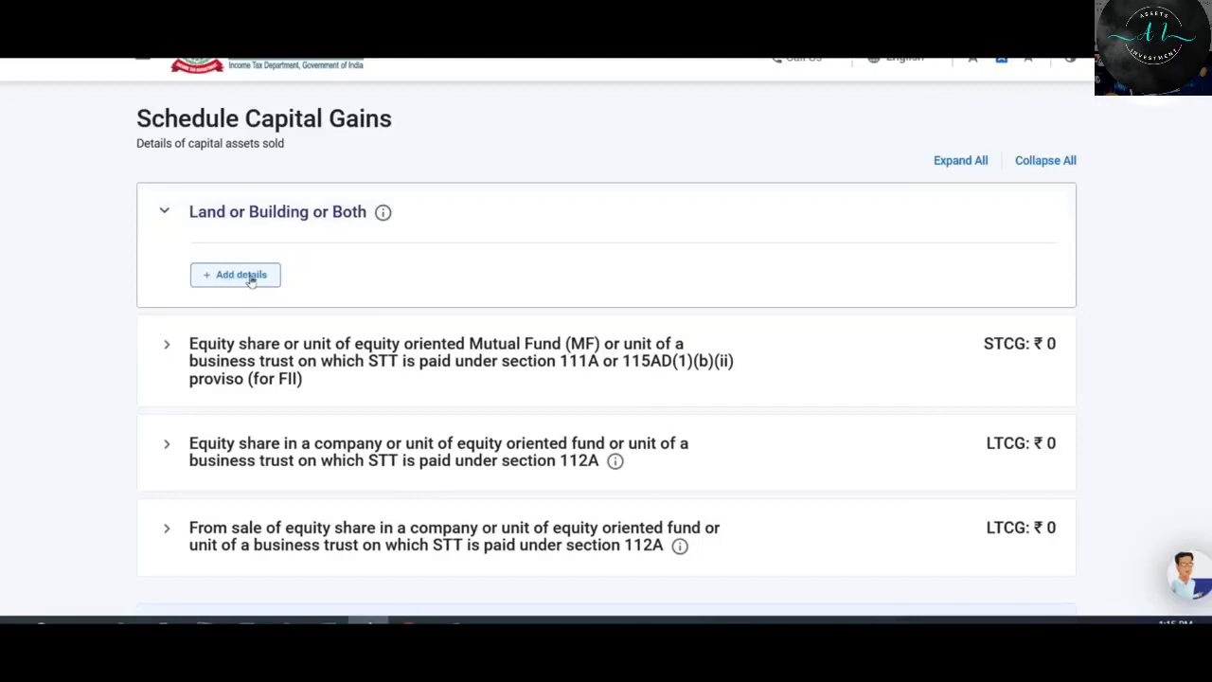
pyautogui.click(253, 276)
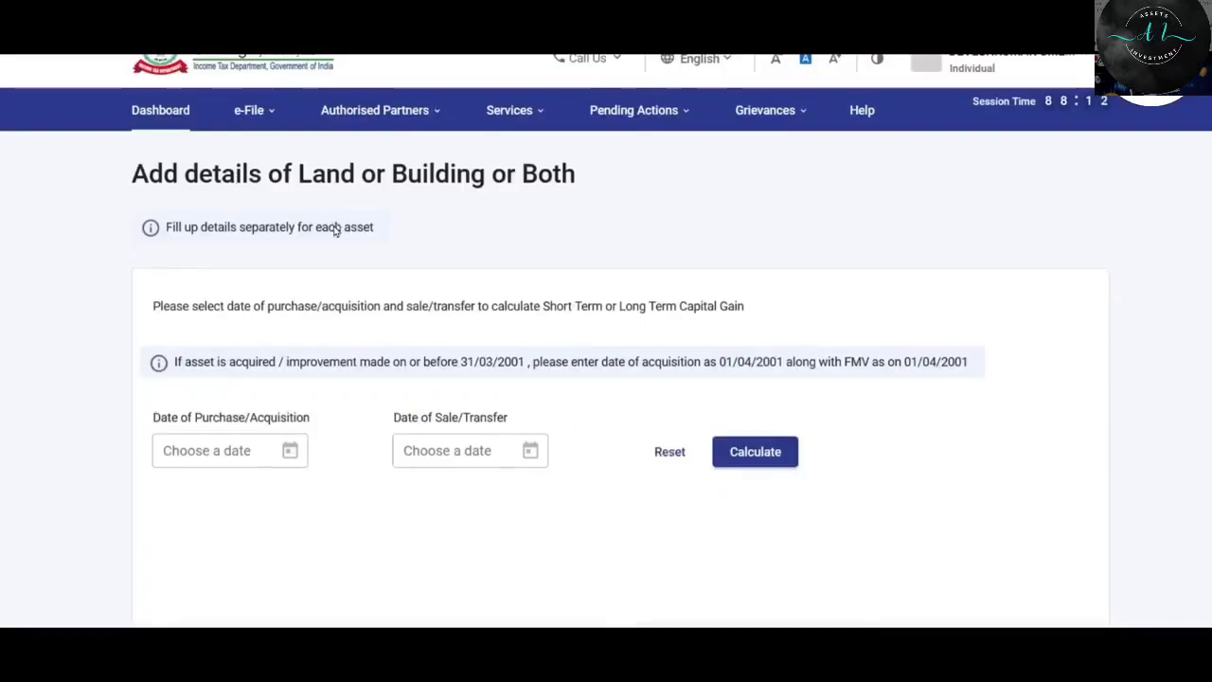
pyautogui.scroll(-2, 370, 228)
pyautogui.moveTo(179, 222); pyautogui.dragTo(969, 233)
pyautogui.click(969, 233)
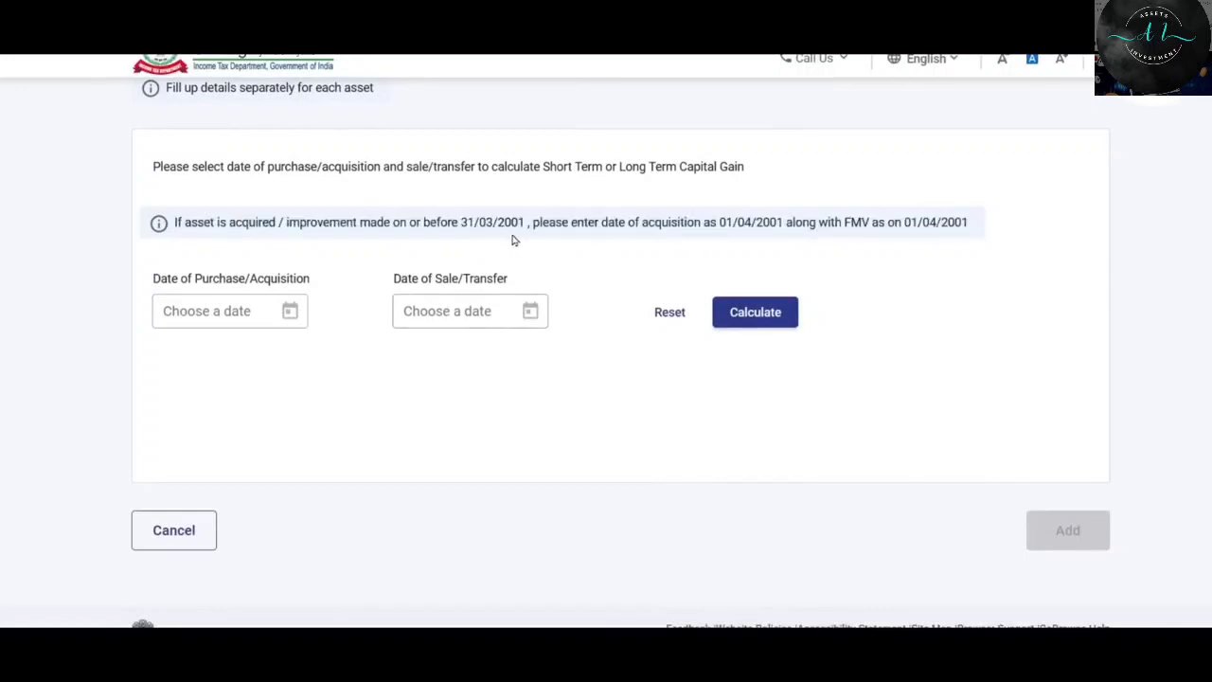
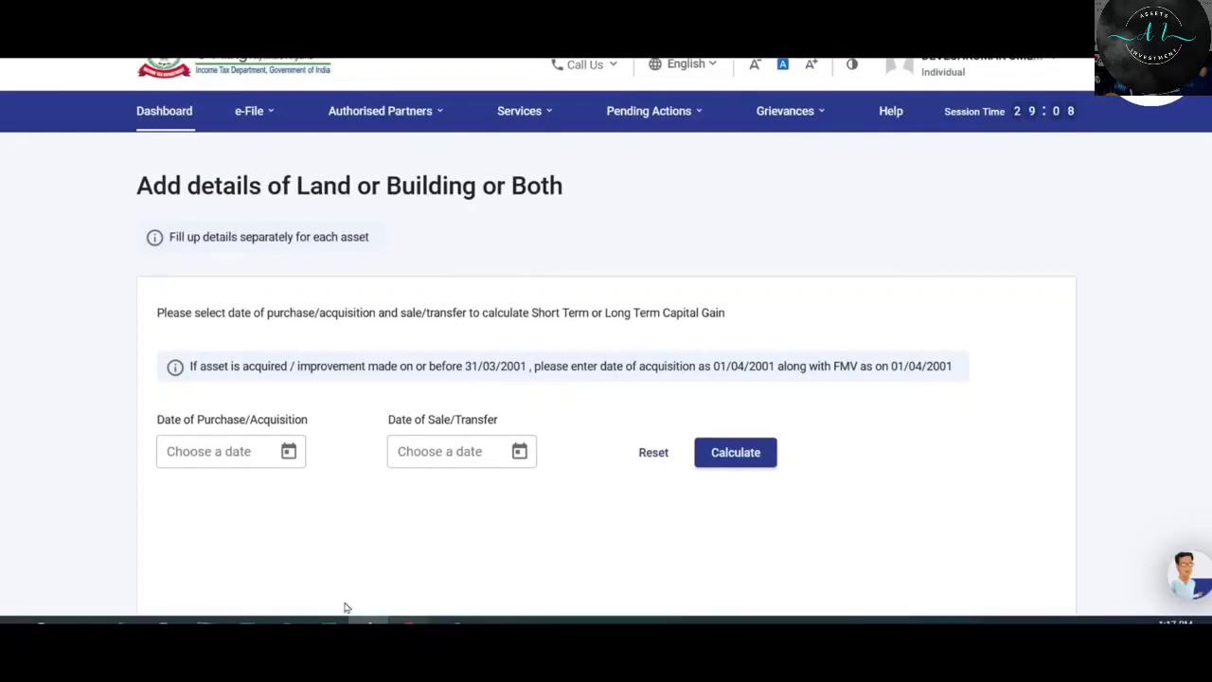
# Set the purchase date to 01/01/2019 and the sale date to 31/03/2023.
pyautogui.click(288, 452)
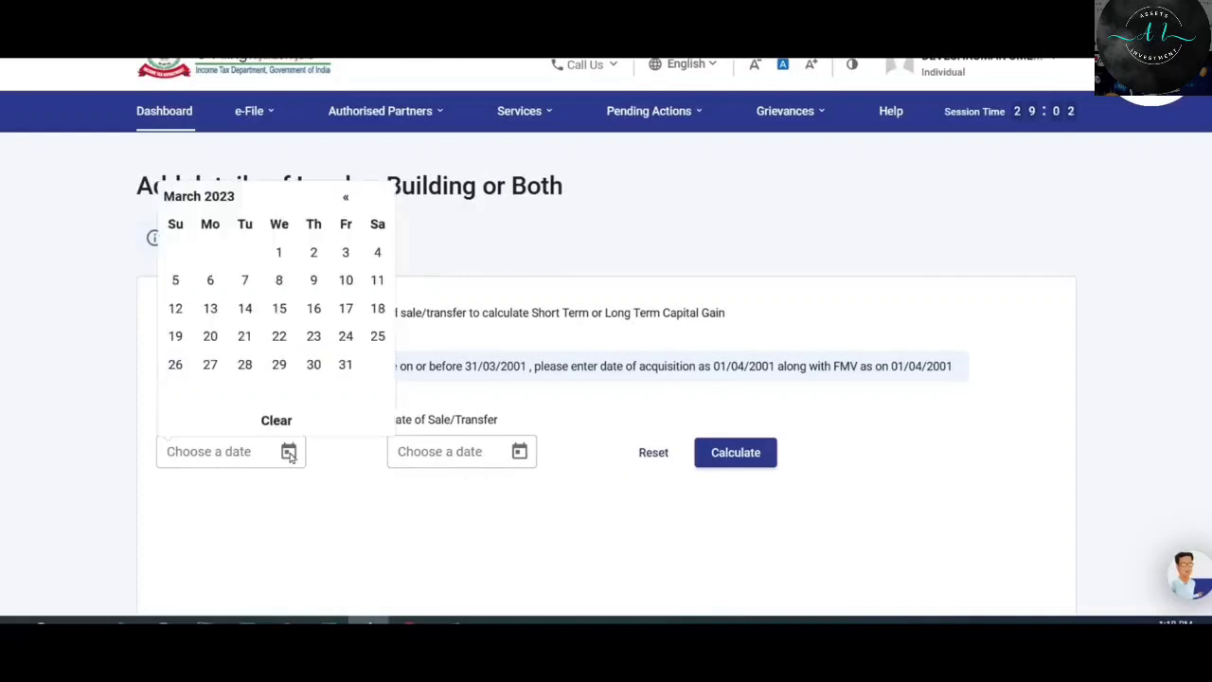
pyautogui.click(219, 198)
pyautogui.click(182, 200)
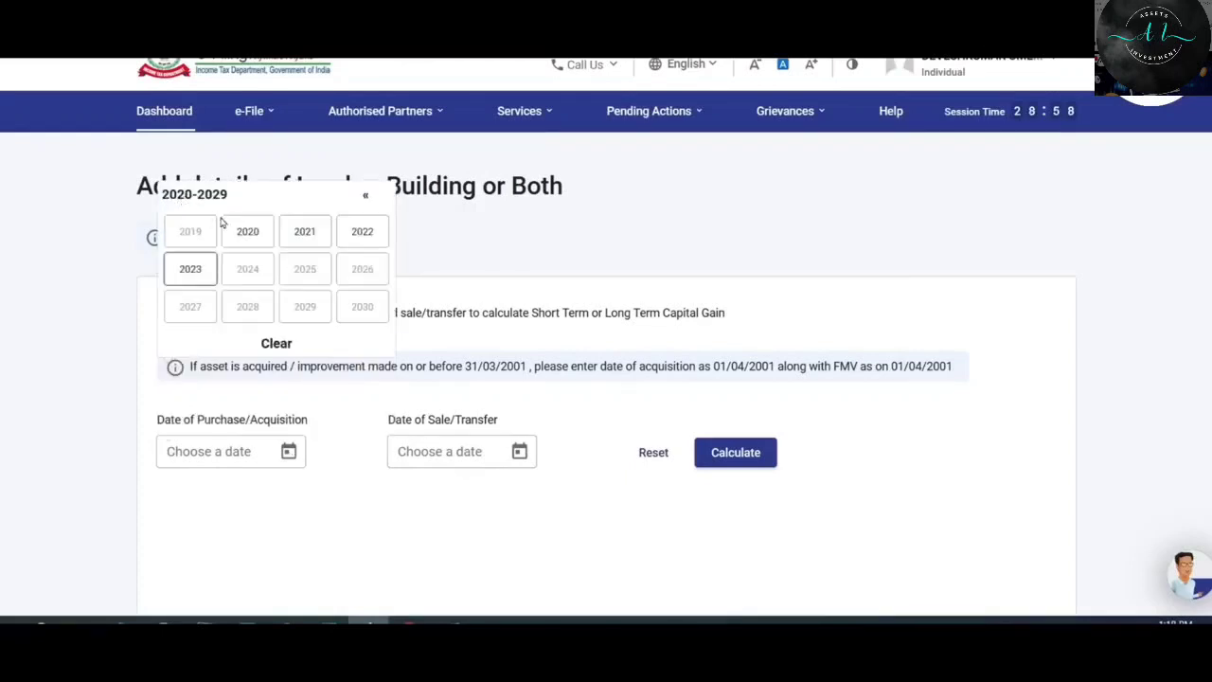
pyautogui.click(201, 231)
pyautogui.click(201, 231)
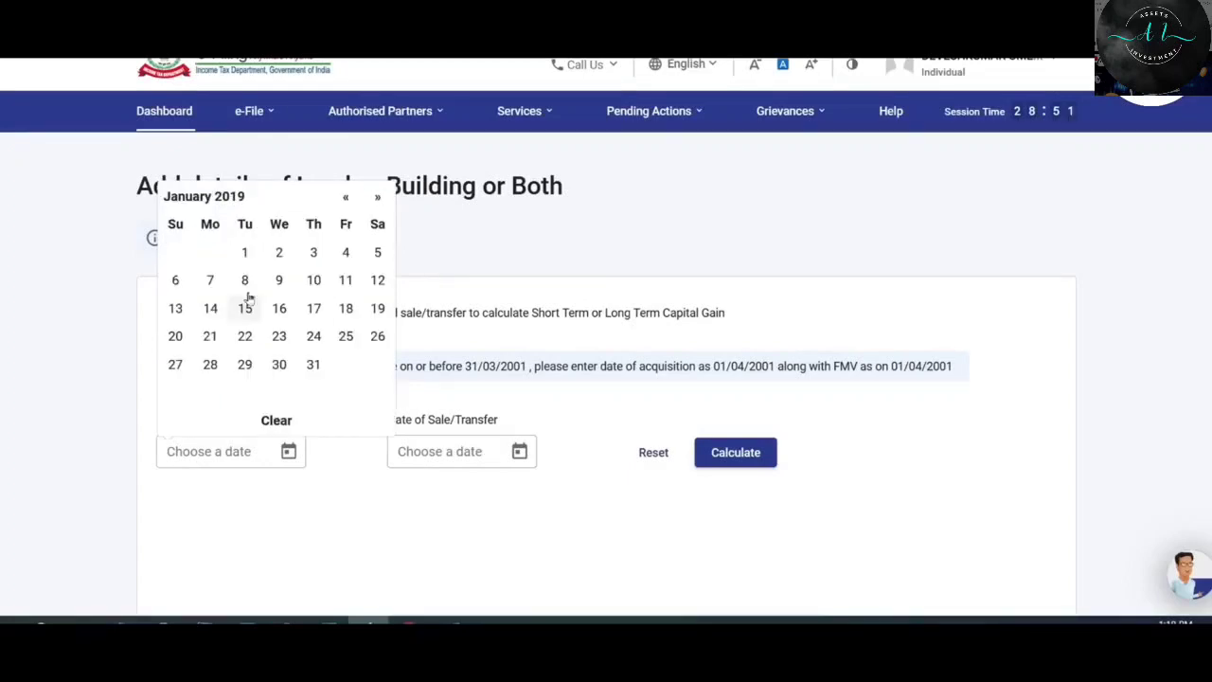
pyautogui.click(278, 252)
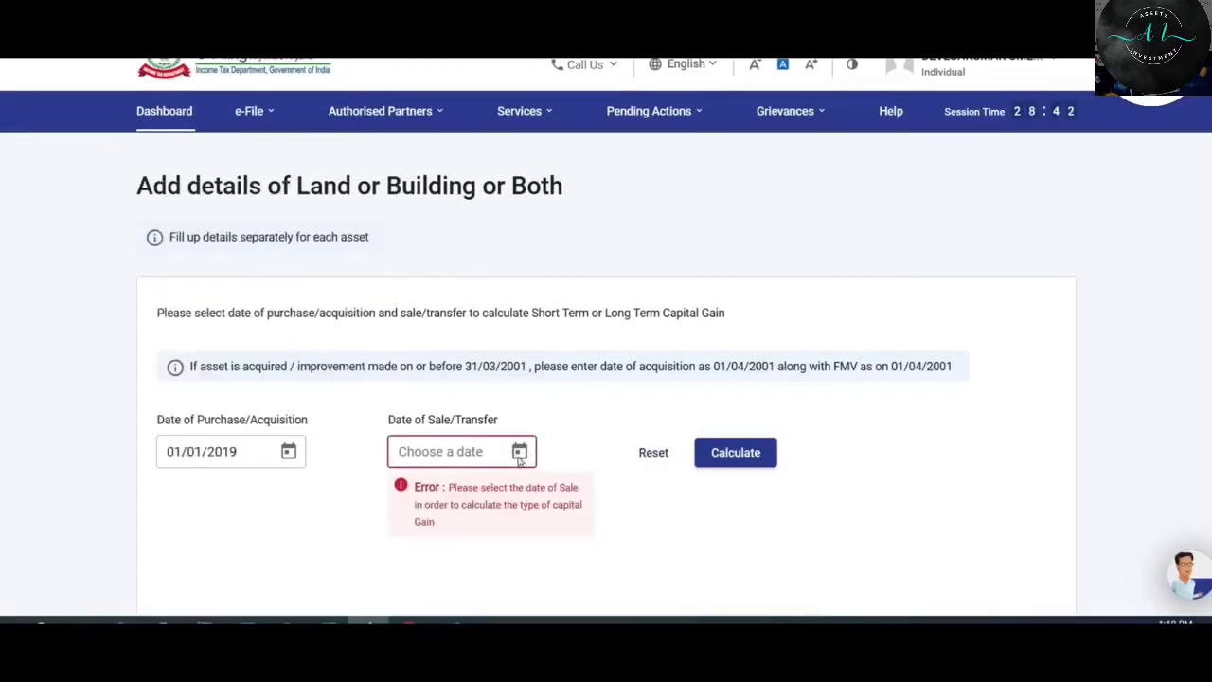
pyautogui.click(520, 451)
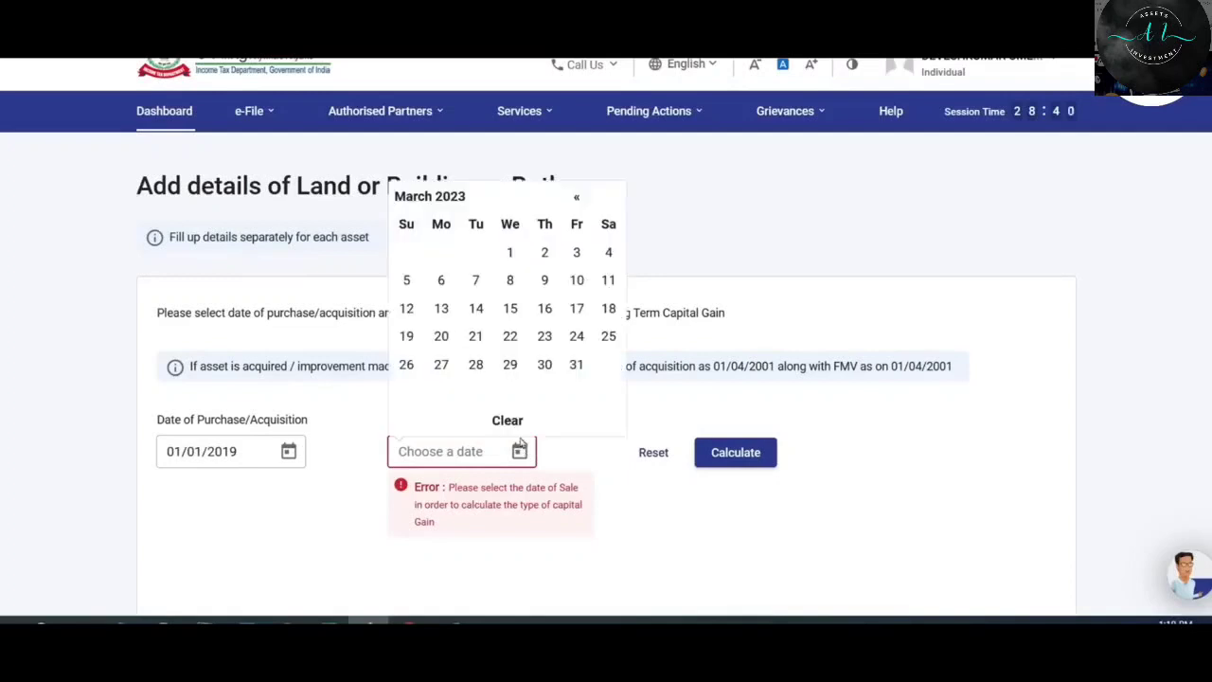
pyautogui.click(577, 366)
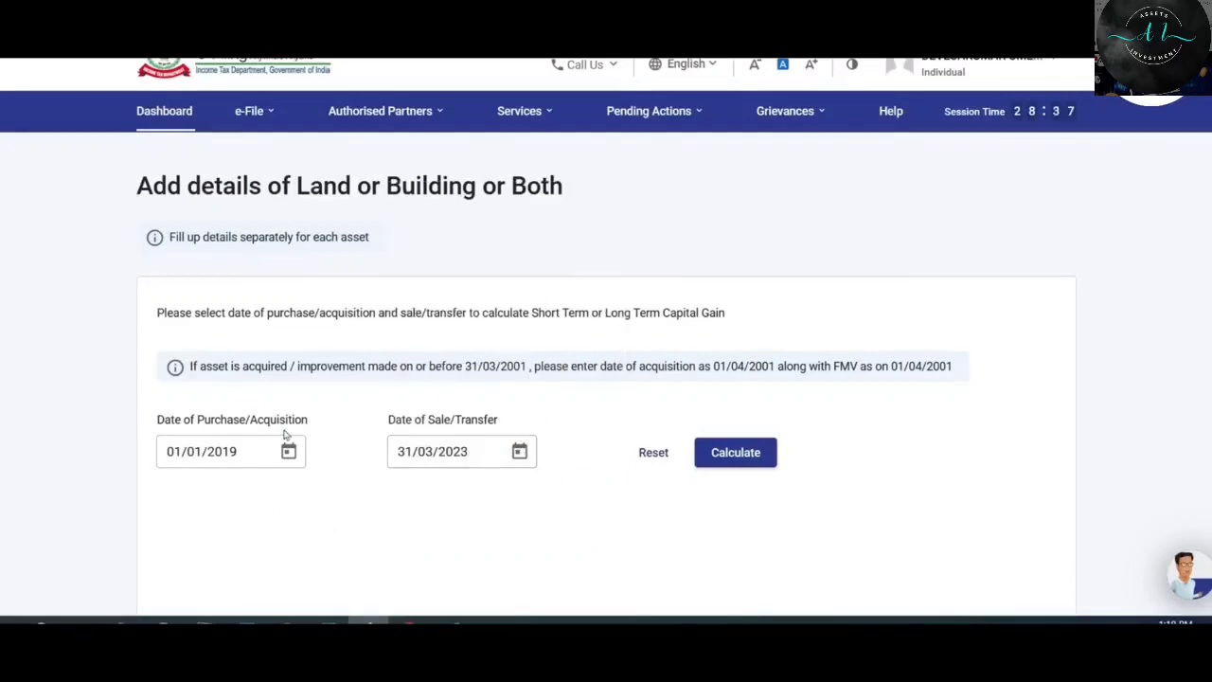
# Calculate the holding period, confirm it is Long Term, and add the property.
pyautogui.click(744, 454)
pyautogui.scroll(-2, 685, 357)
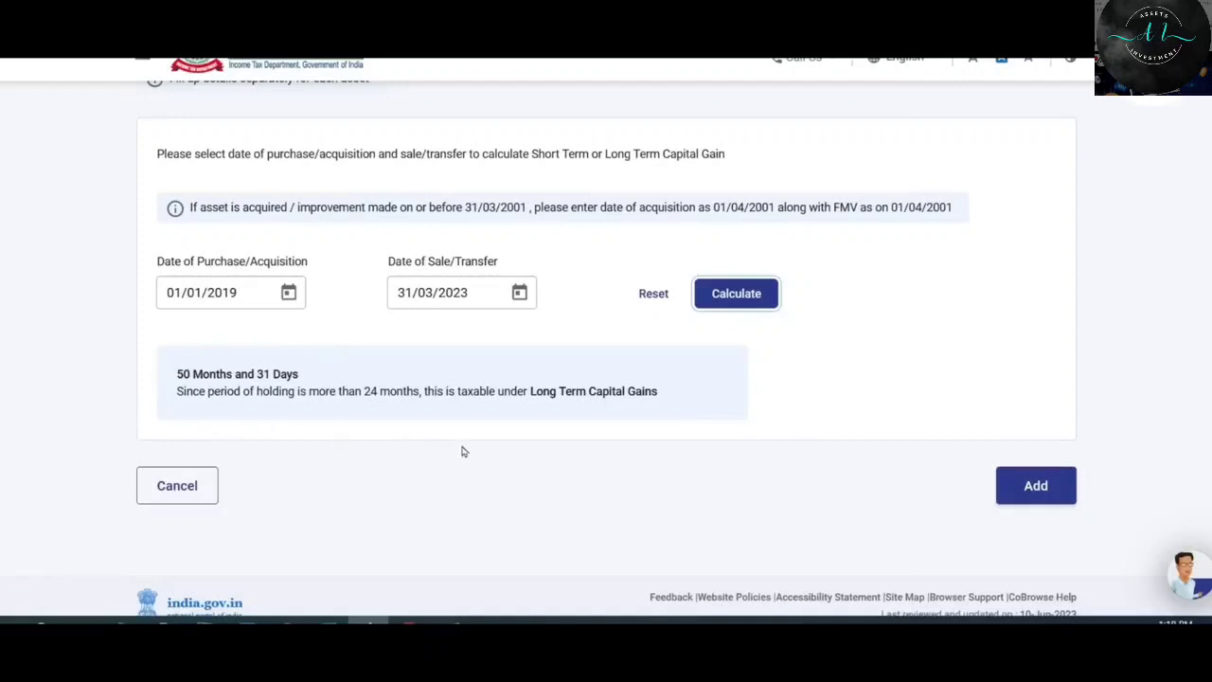
pyautogui.click(535, 393)
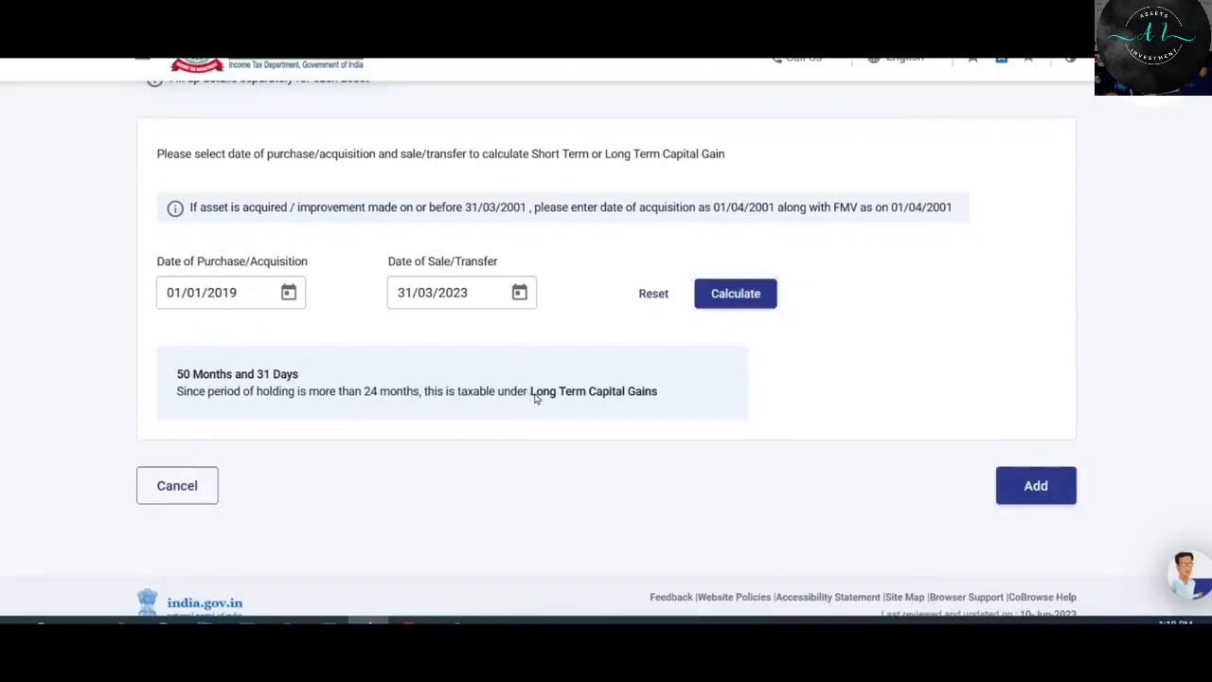
pyautogui.moveTo(535, 396); pyautogui.dragTo(666, 394)
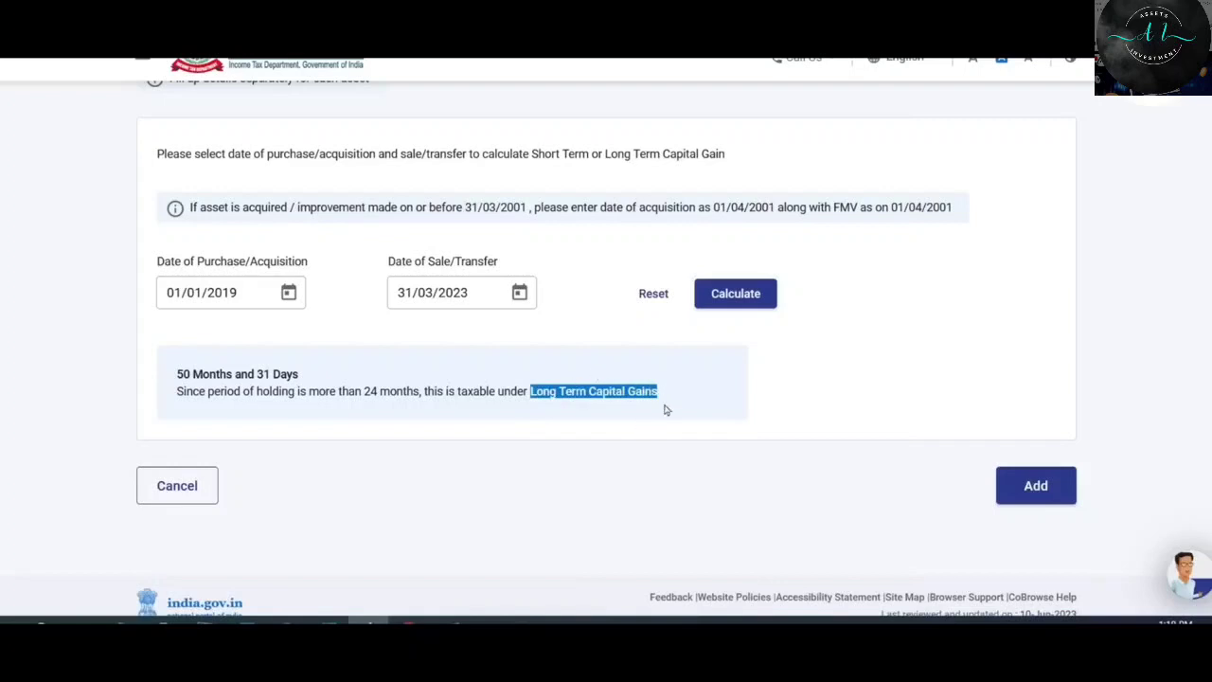
pyautogui.click(633, 405)
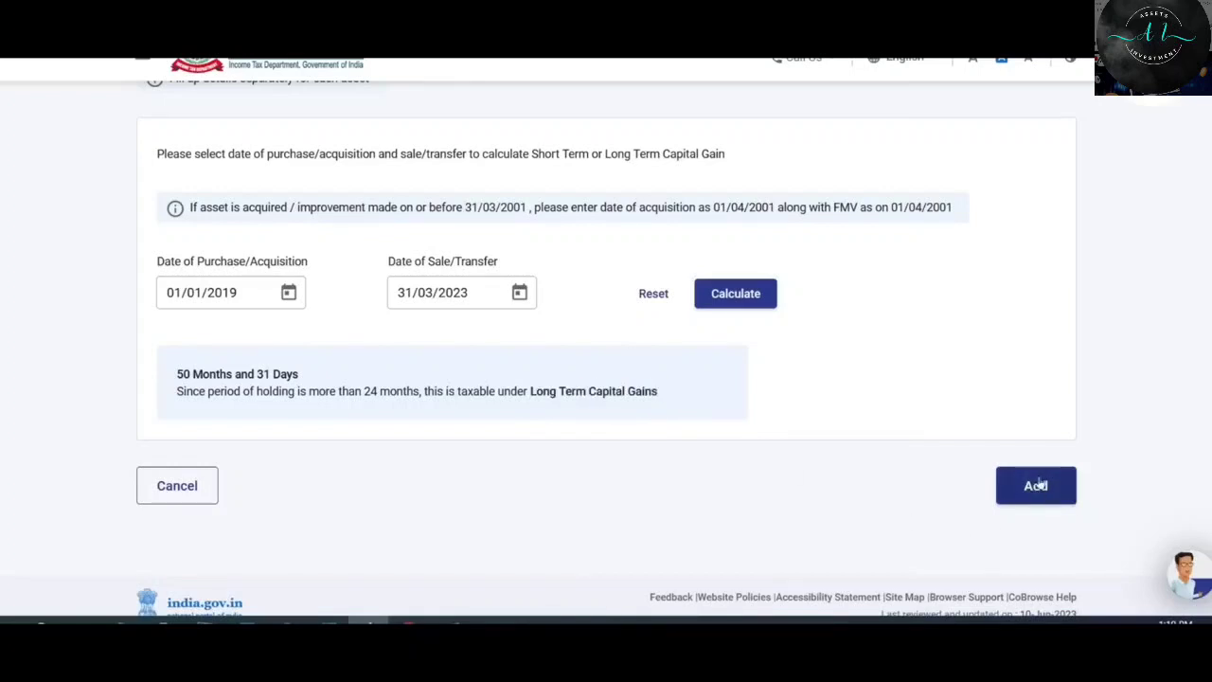
pyautogui.click(1037, 485)
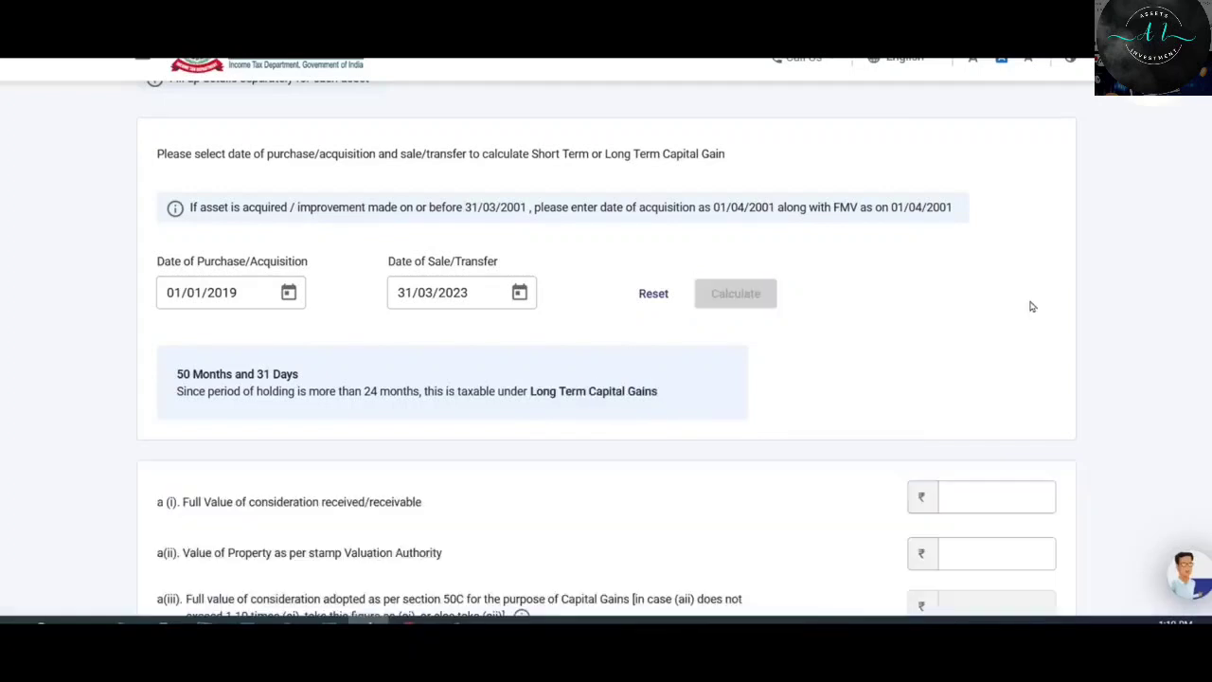
# Review the a(i), a(ii) and a(iii) consideration fields, pointing out the a(iii) explanation.
pyautogui.scroll(-5, 1031, 303)
pyautogui.scroll(-2, 1033, 300)
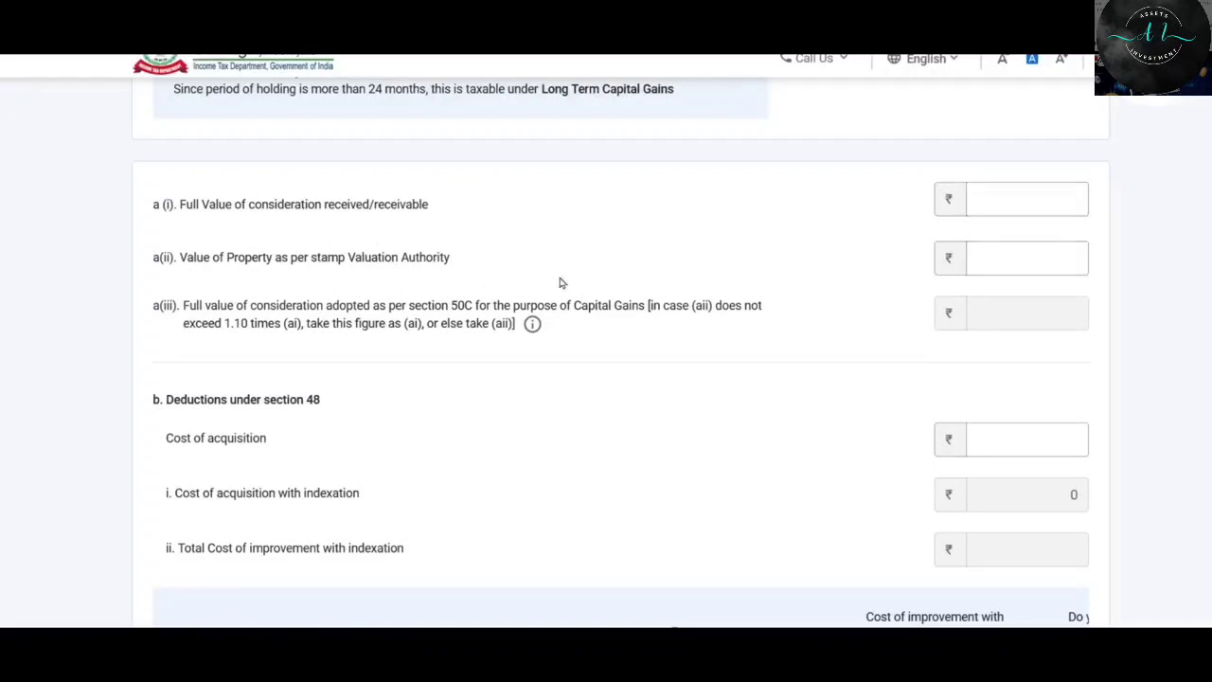
pyautogui.click(1007, 258)
pyautogui.click(1030, 205)
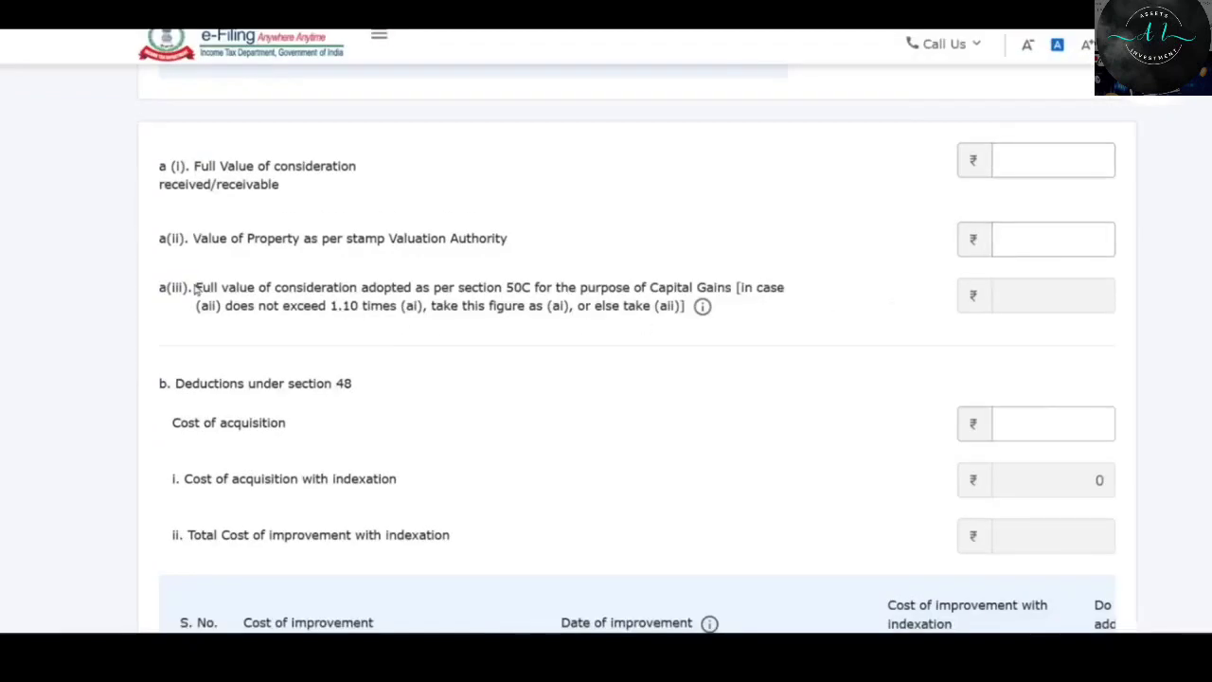
pyautogui.moveTo(196, 290); pyautogui.dragTo(755, 333)
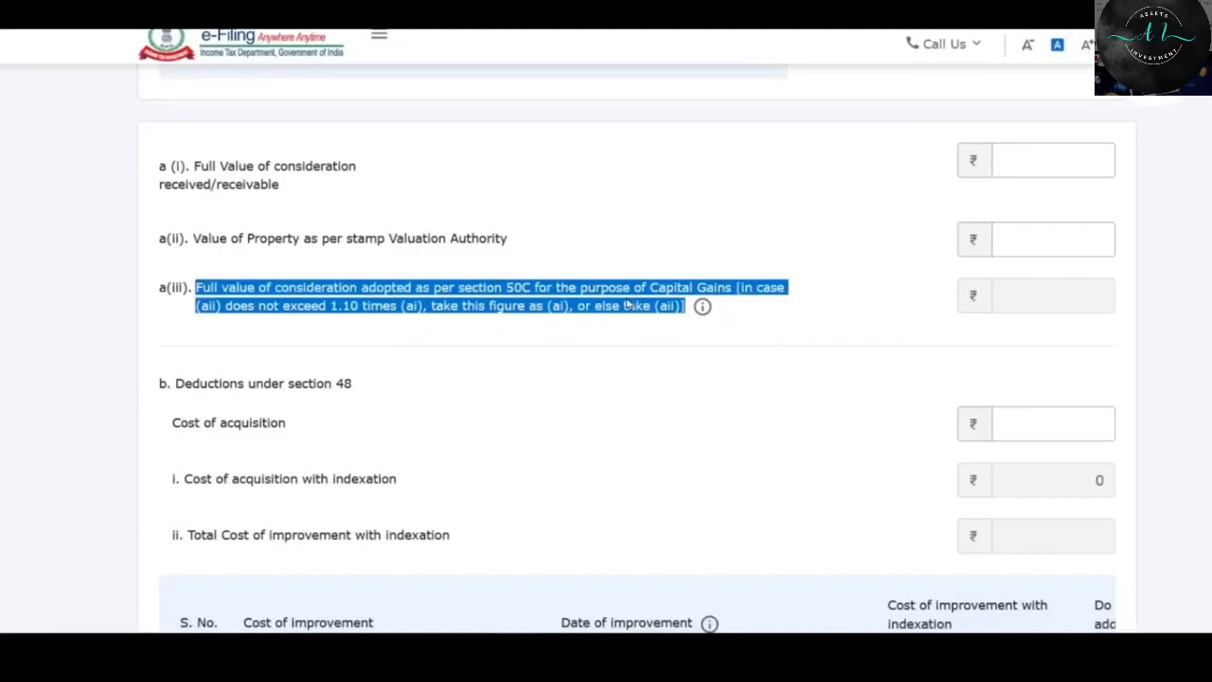
pyautogui.click(549, 314)
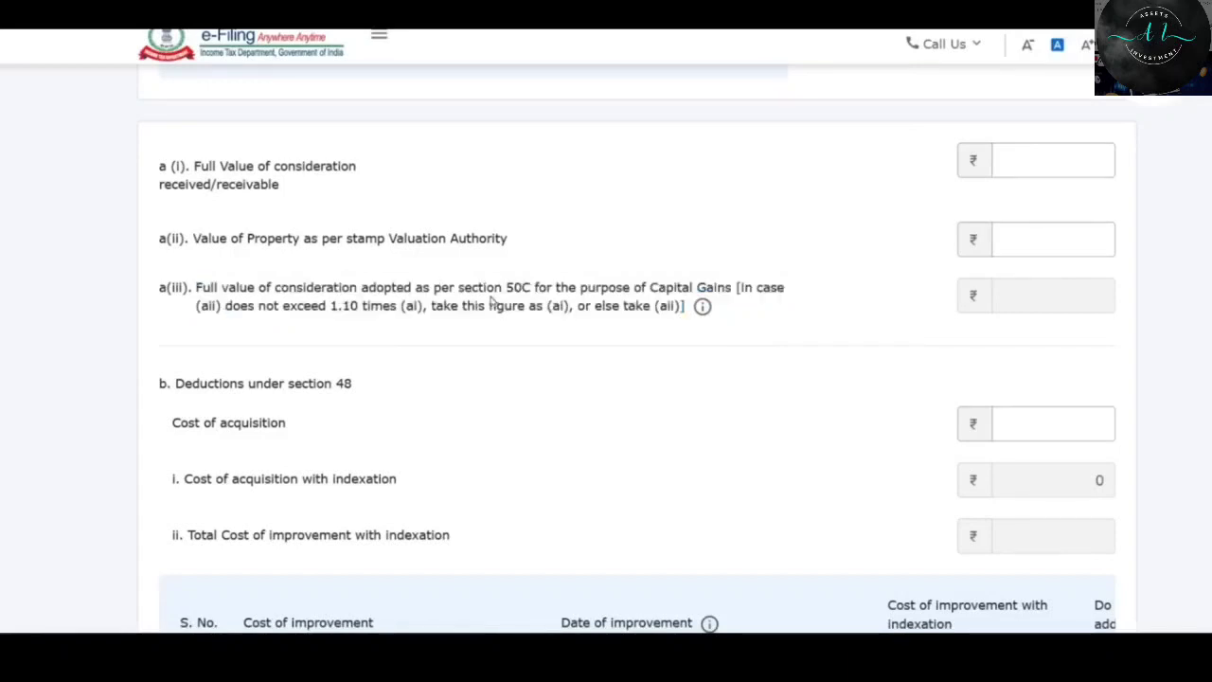
# Check the sale price on the Excel Capital Gains sheet and enter it as a(i) full value.
pyautogui.click(1062, 157)
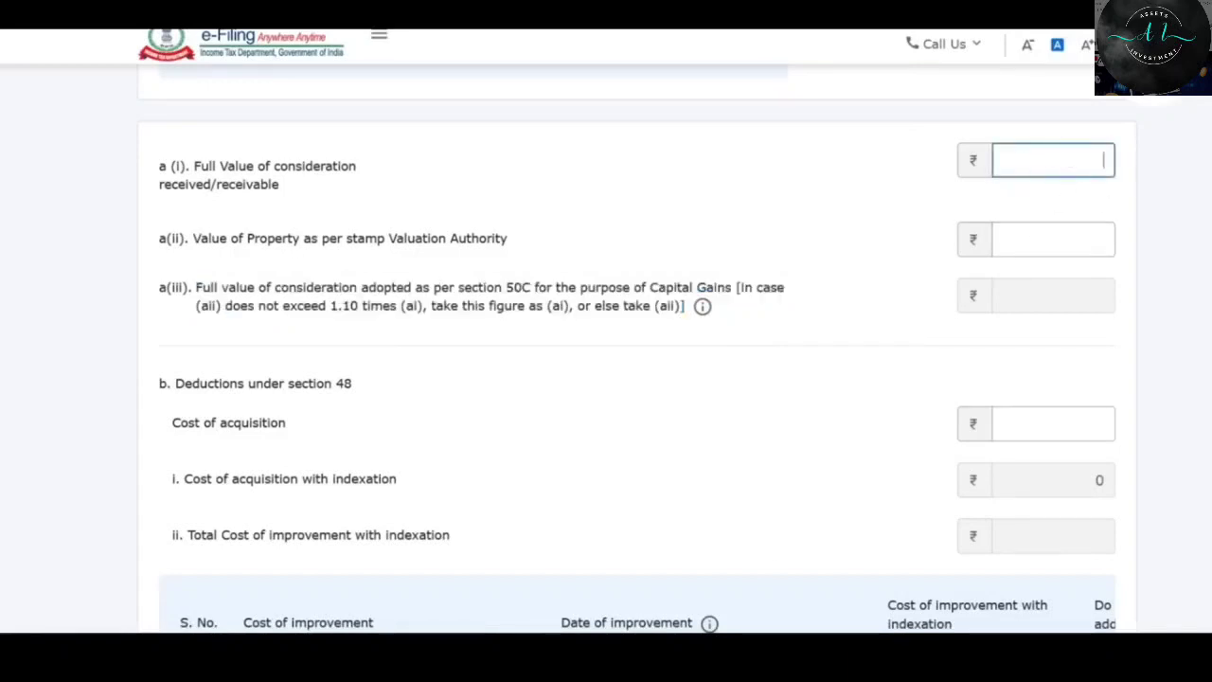
pyautogui.click(305, 652)
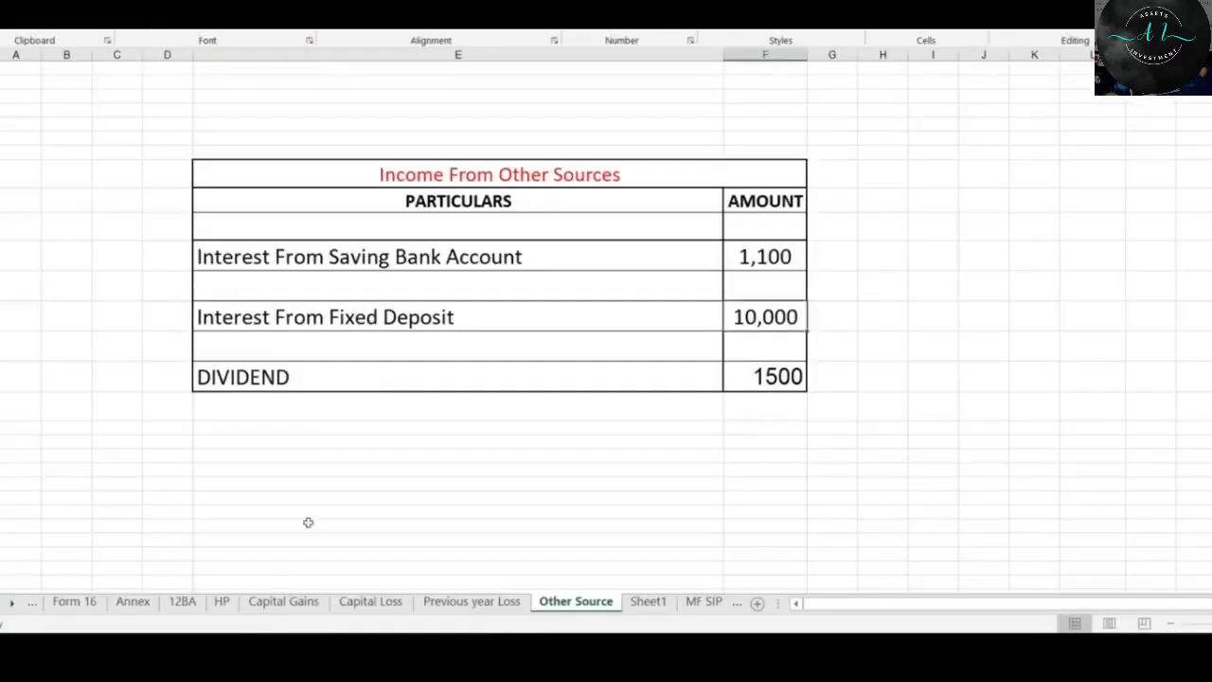
pyautogui.click(286, 604)
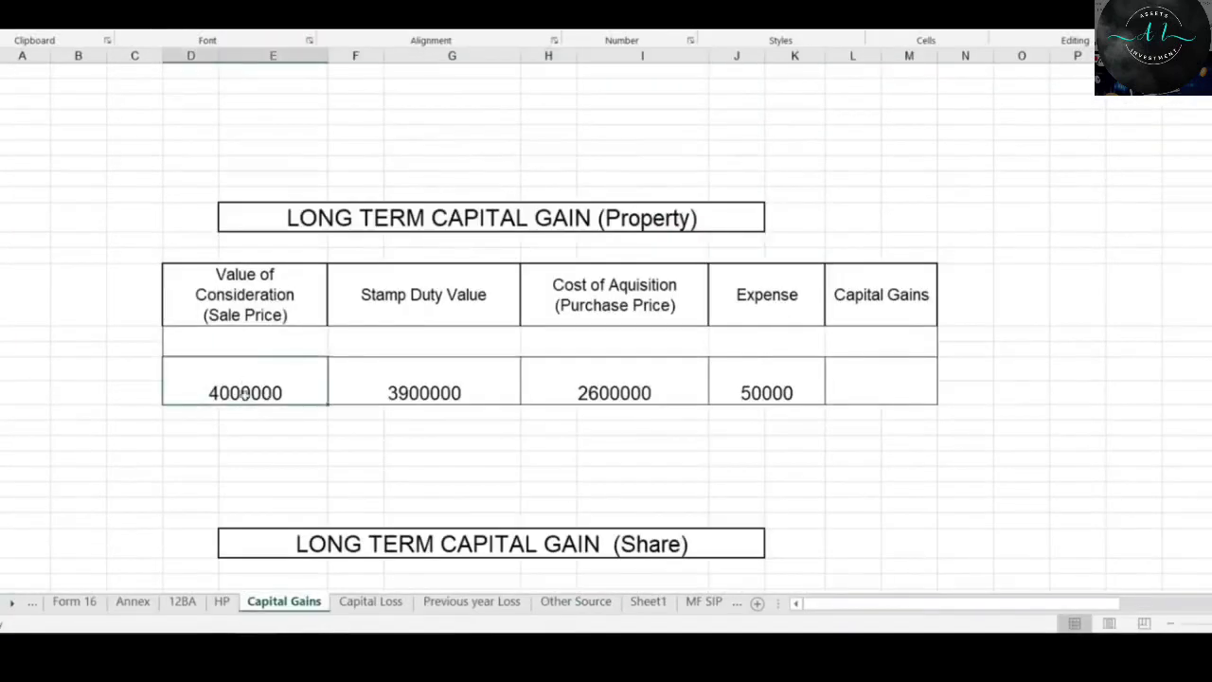
pyautogui.click(554, 652)
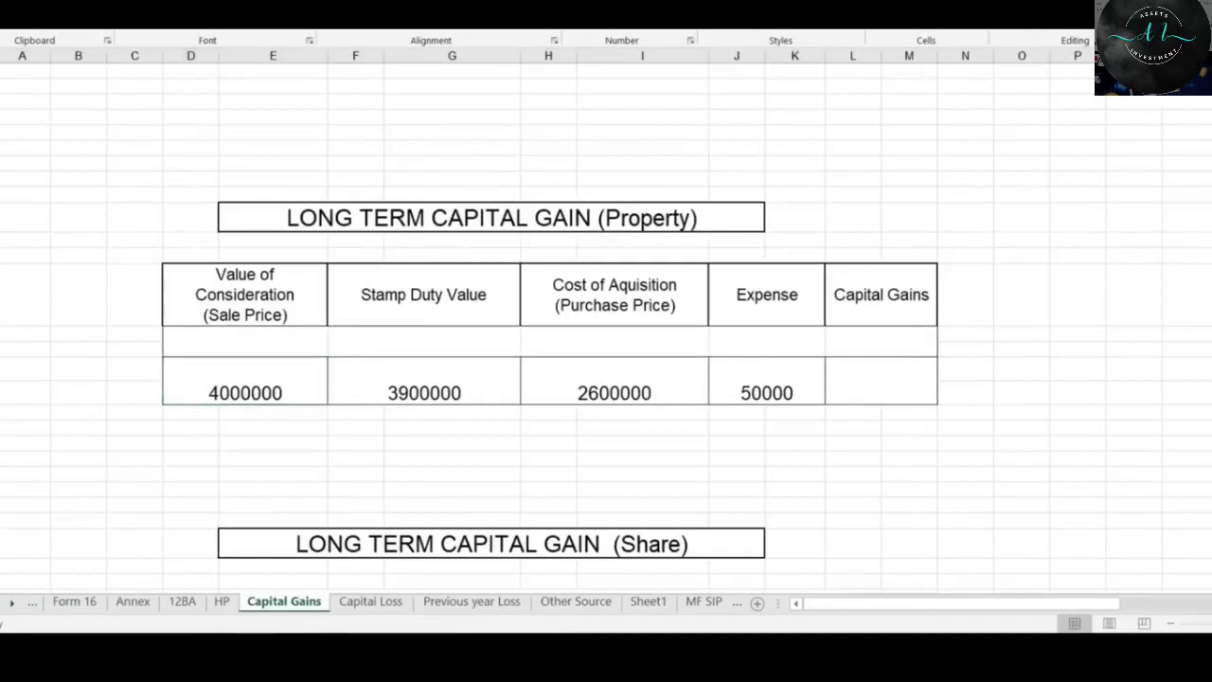
pyautogui.click(1065, 151)
pyautogui.write('4000000')
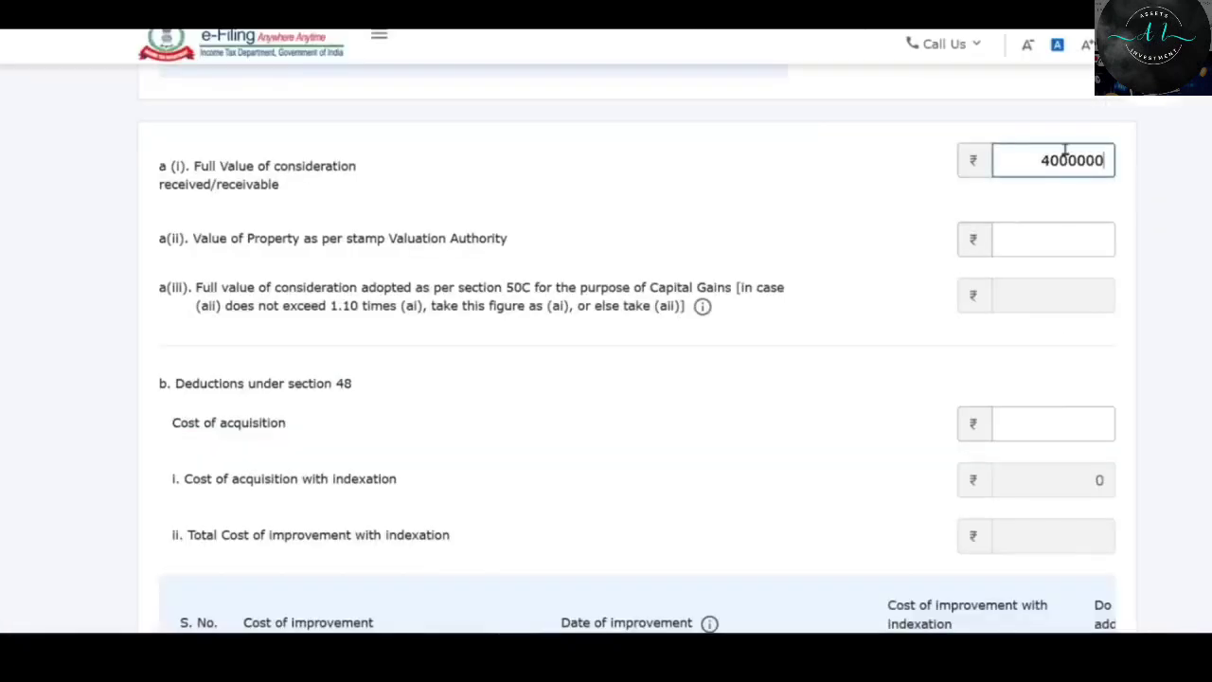
# Commit 40,00,000 as full value and enter 35,00,000 as the stamp valuation.
pyautogui.click(1106, 209)
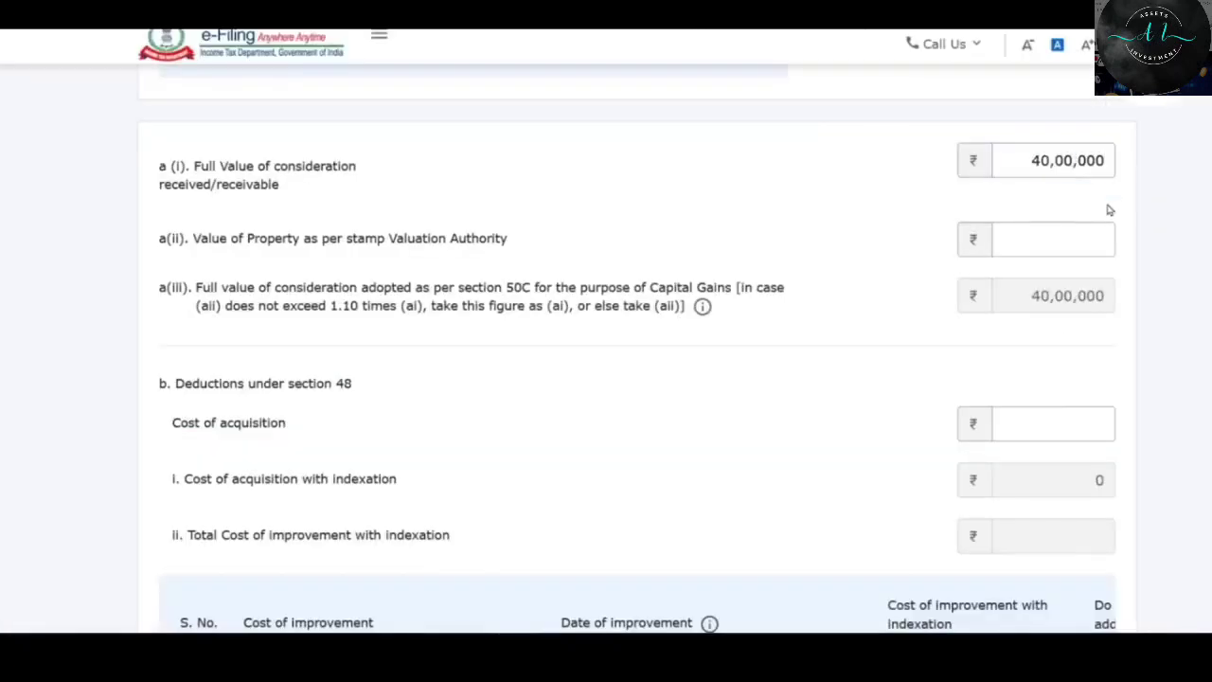
pyautogui.click(1031, 239)
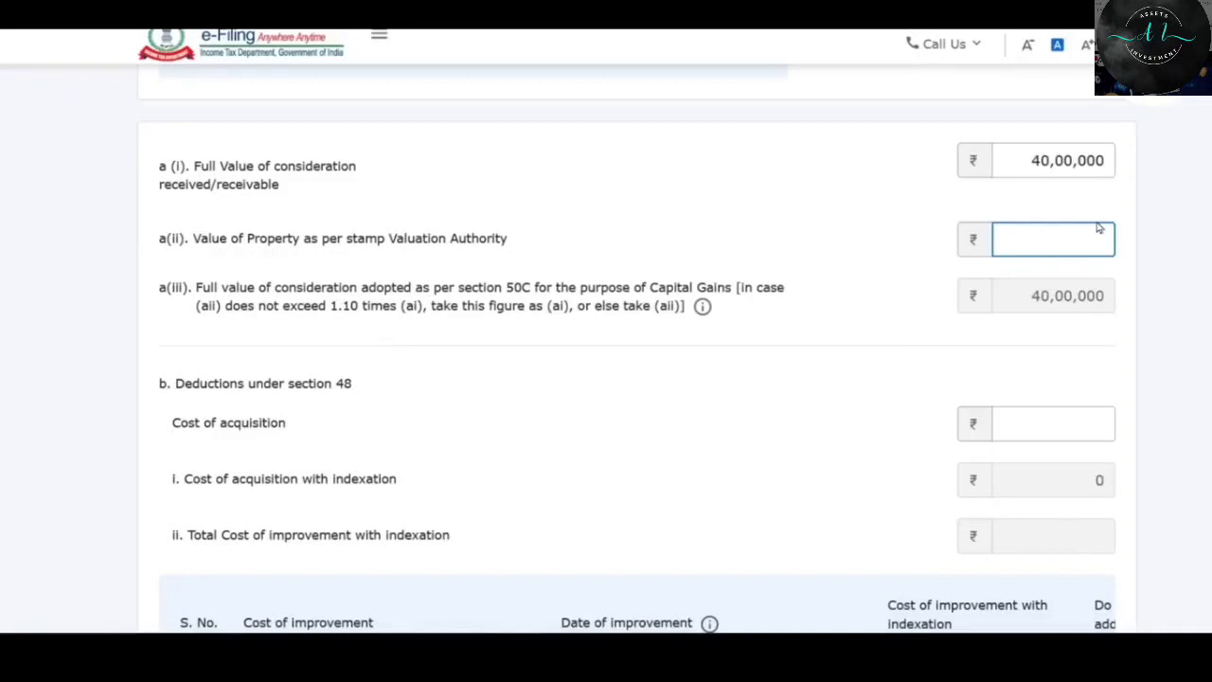
pyautogui.write('00000')
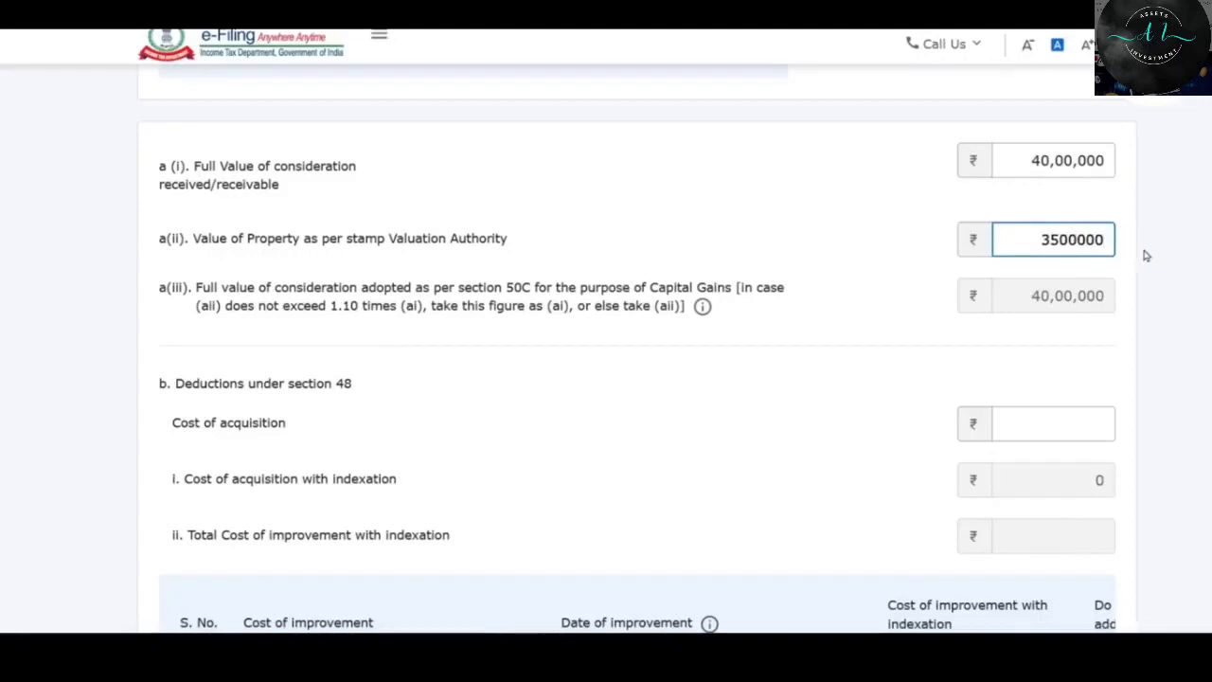
pyautogui.click(1144, 253)
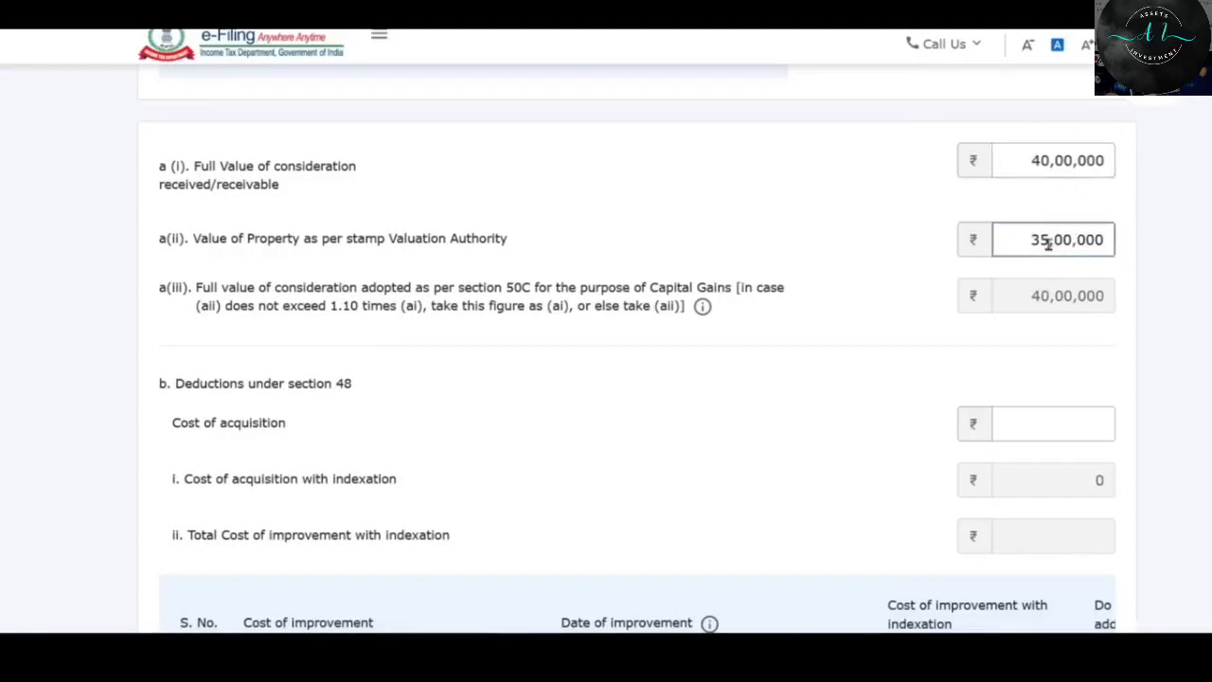
# Change the stamp valuation to 45,00,000, then to 44,00,000.
pyautogui.moveTo(1050, 242); pyautogui.dragTo(1030, 238)
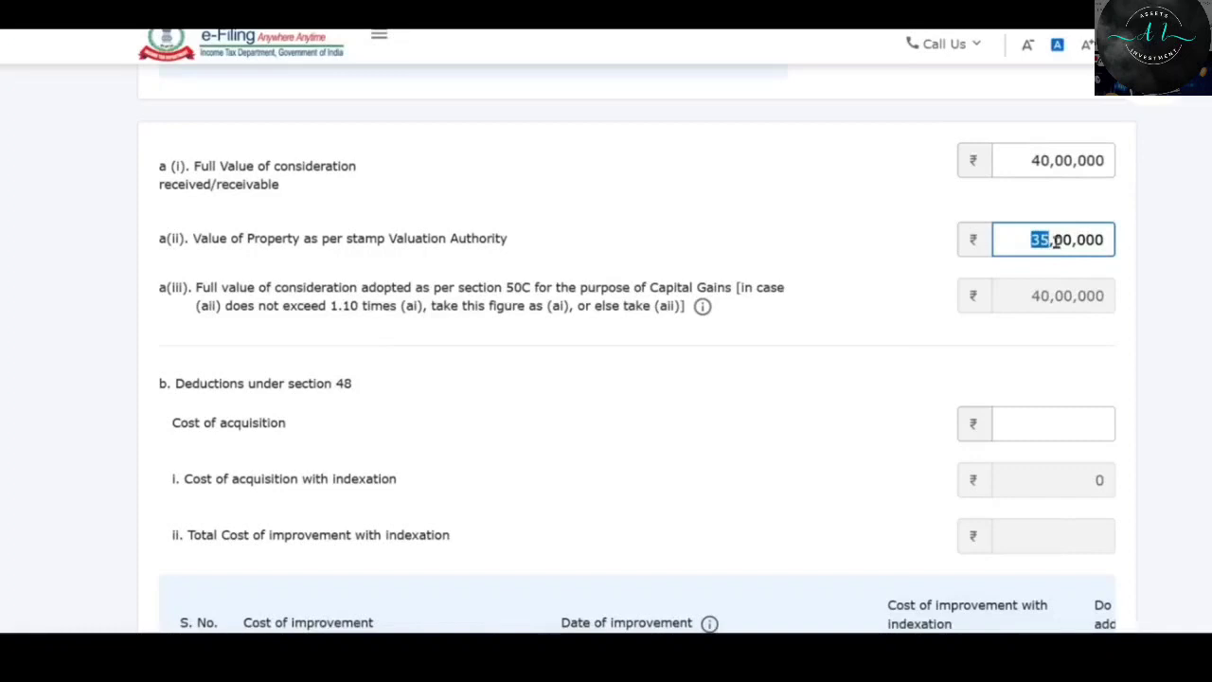
pyautogui.write('45')
pyautogui.click(1088, 294)
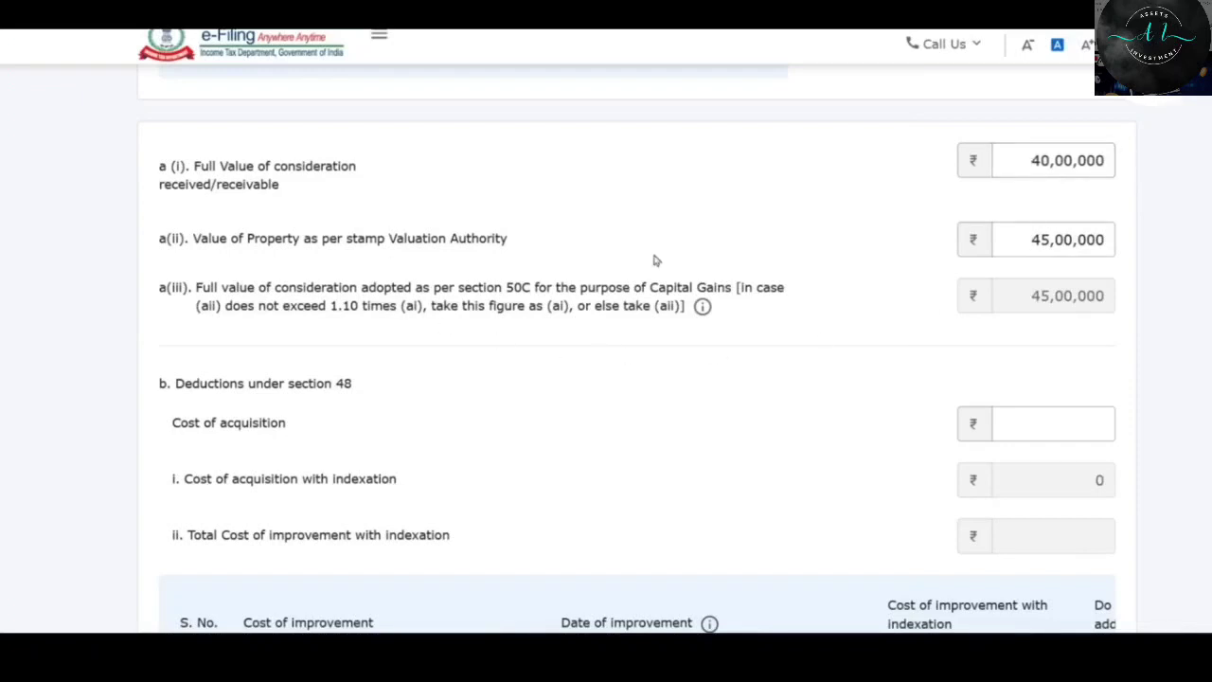
pyautogui.moveTo(1050, 239); pyautogui.dragTo(1038, 239)
pyautogui.write('4')
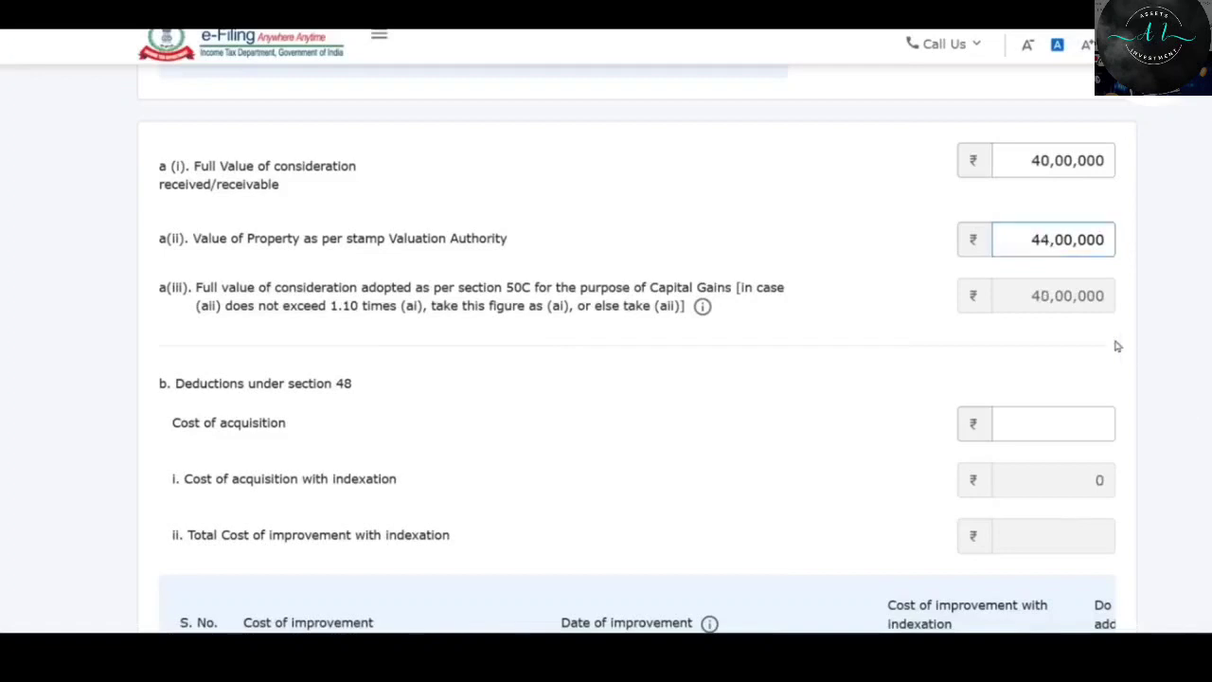
pyautogui.click(1115, 344)
# Try a 24,00,000 stamp value against the 1.10 times threshold, then restore 44,00,000.
pyautogui.doubleClick(349, 307)
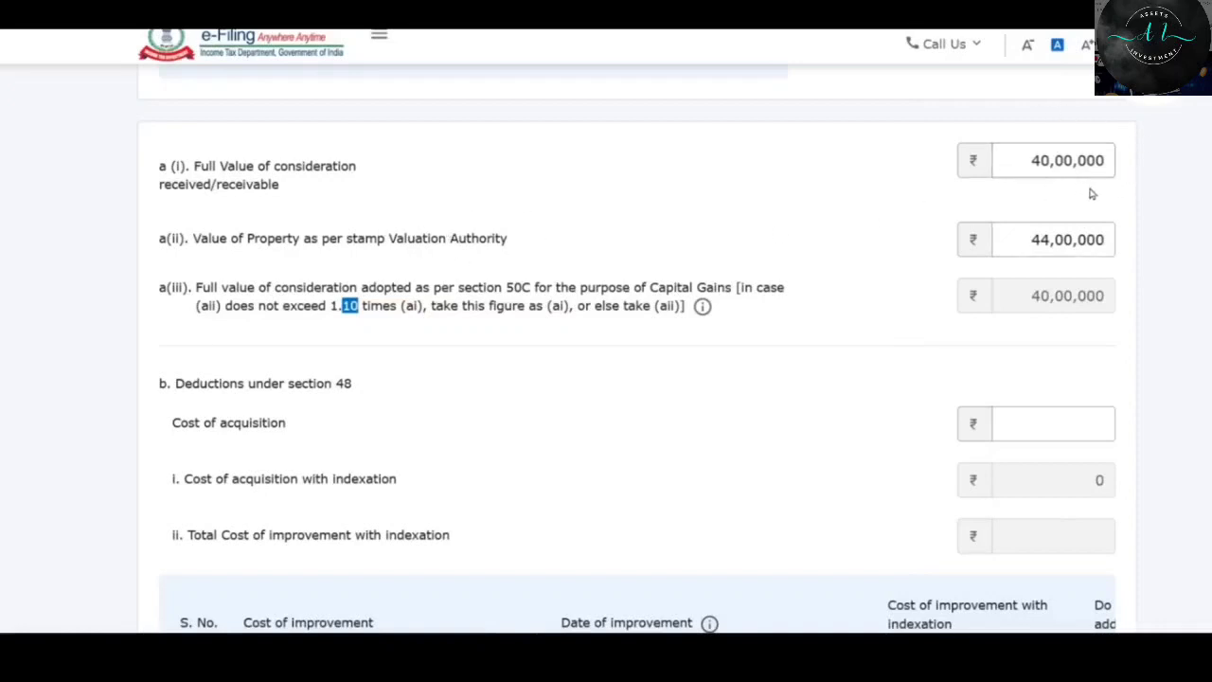
pyautogui.click(1047, 244)
pyautogui.moveTo(1047, 244); pyautogui.dragTo(1041, 245)
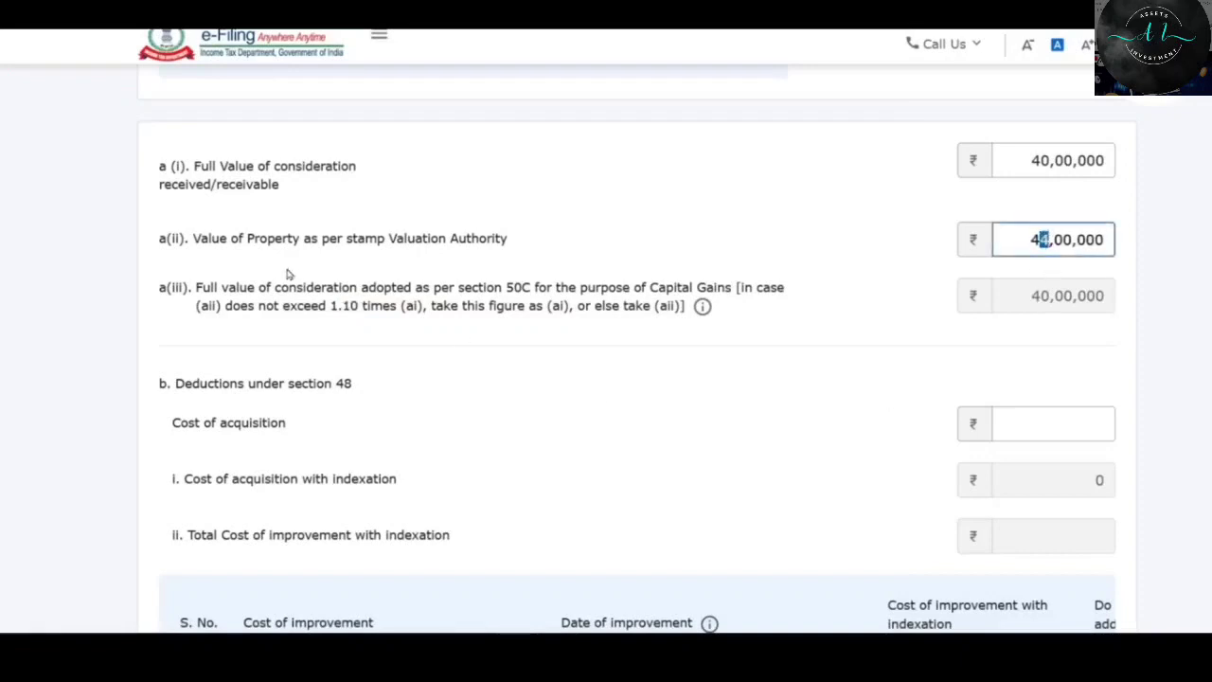
pyautogui.click(1043, 353)
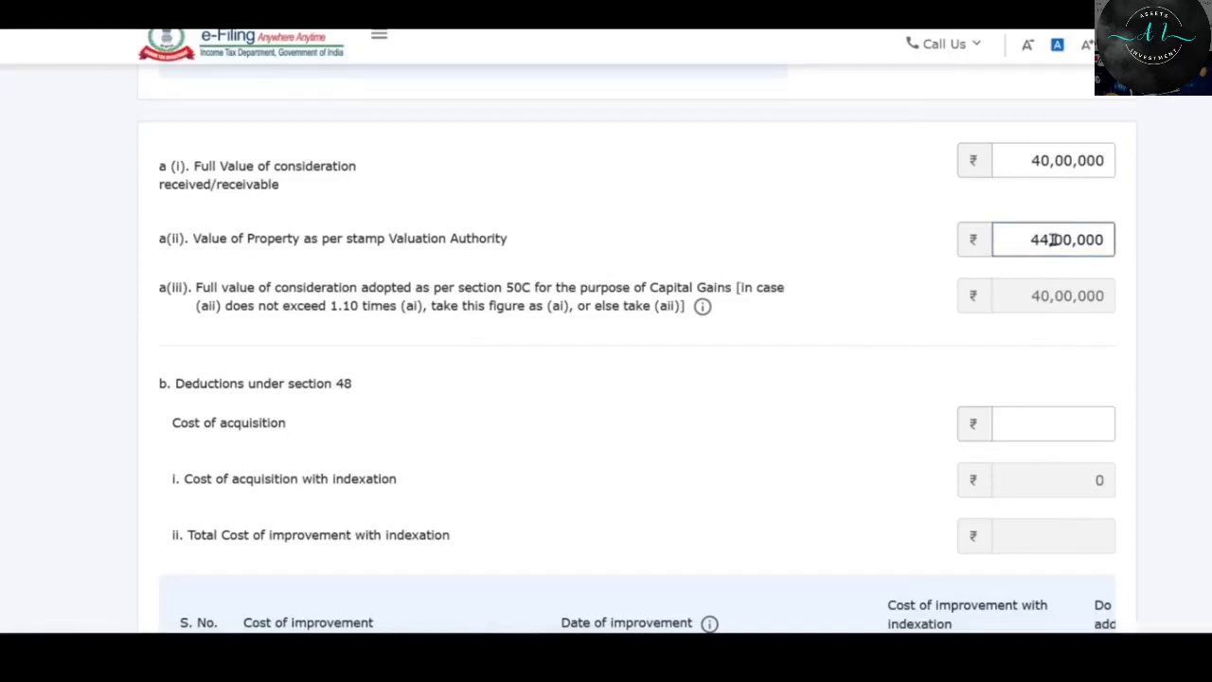
pyautogui.moveTo(1050, 241); pyautogui.dragTo(1023, 239)
pyautogui.write('2')
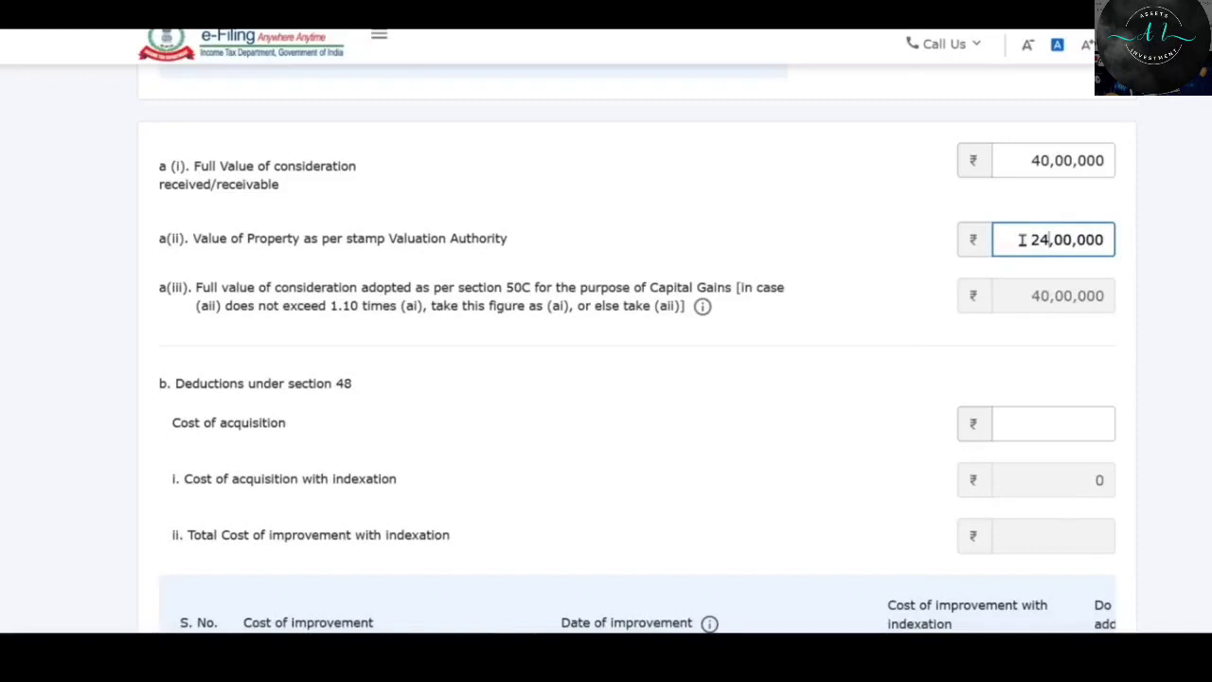
pyautogui.click(1159, 214)
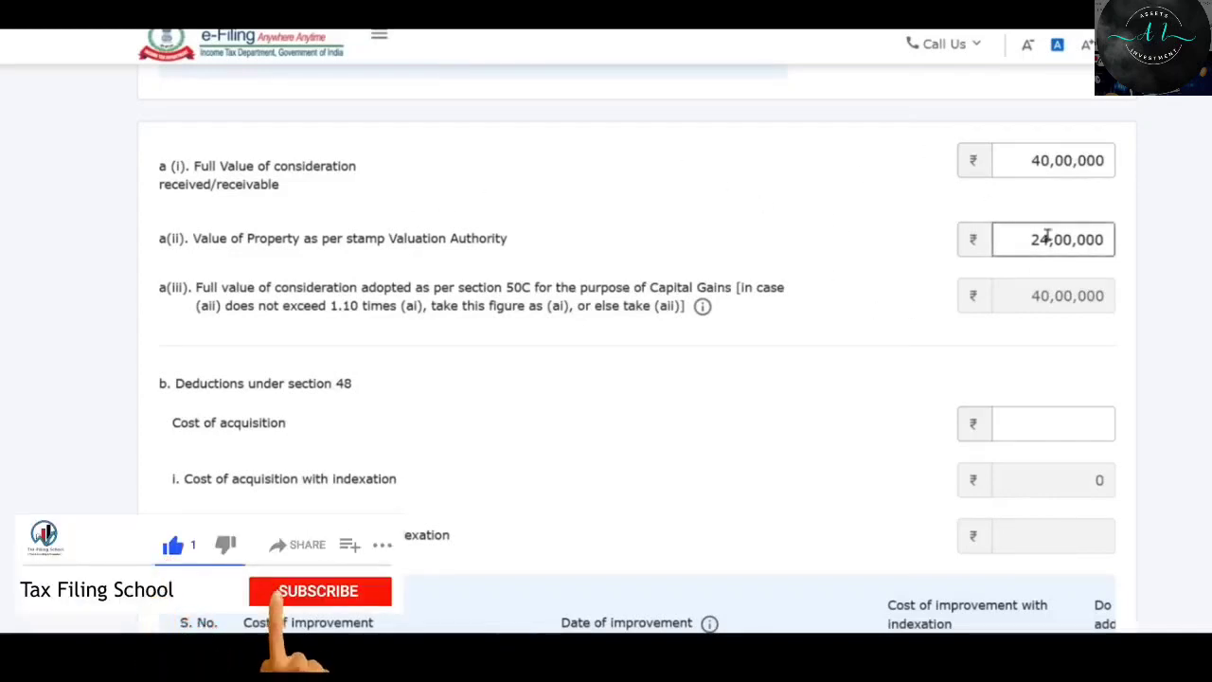
pyautogui.moveTo(1040, 238); pyautogui.dragTo(1023, 237)
pyautogui.write('4')
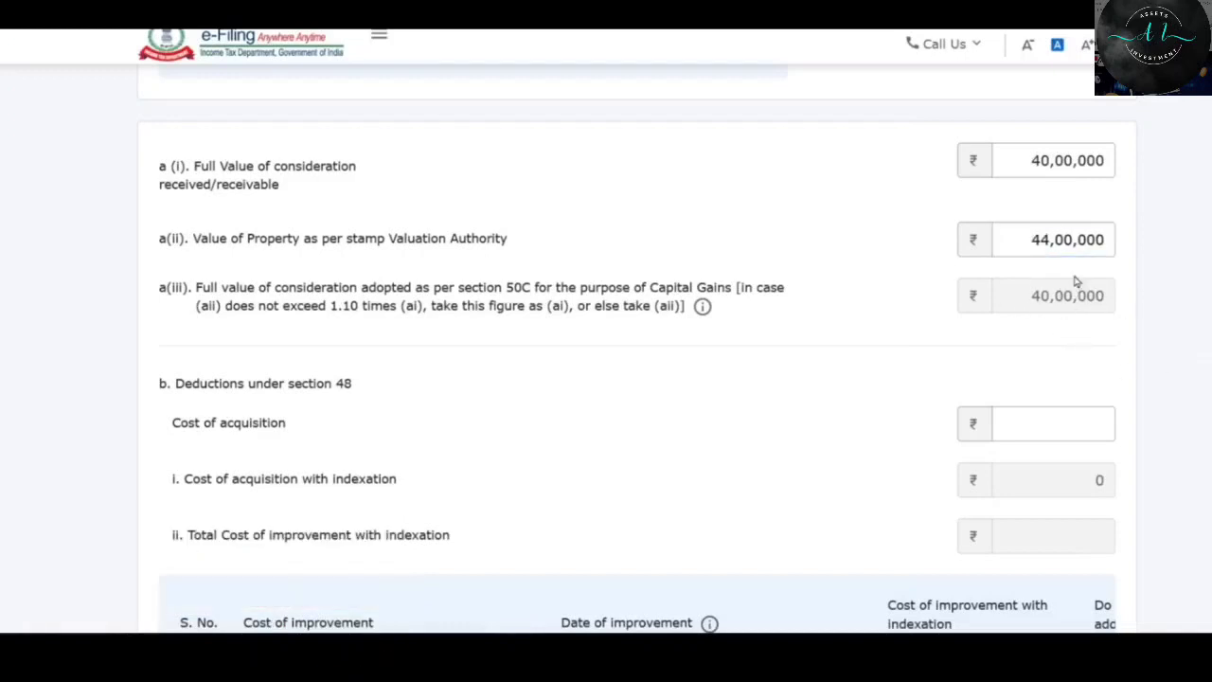
# Enter 16,00,000 as cost of acquisition, giving indexed cost 30,37,126.
pyautogui.scroll(-2, 1074, 280)
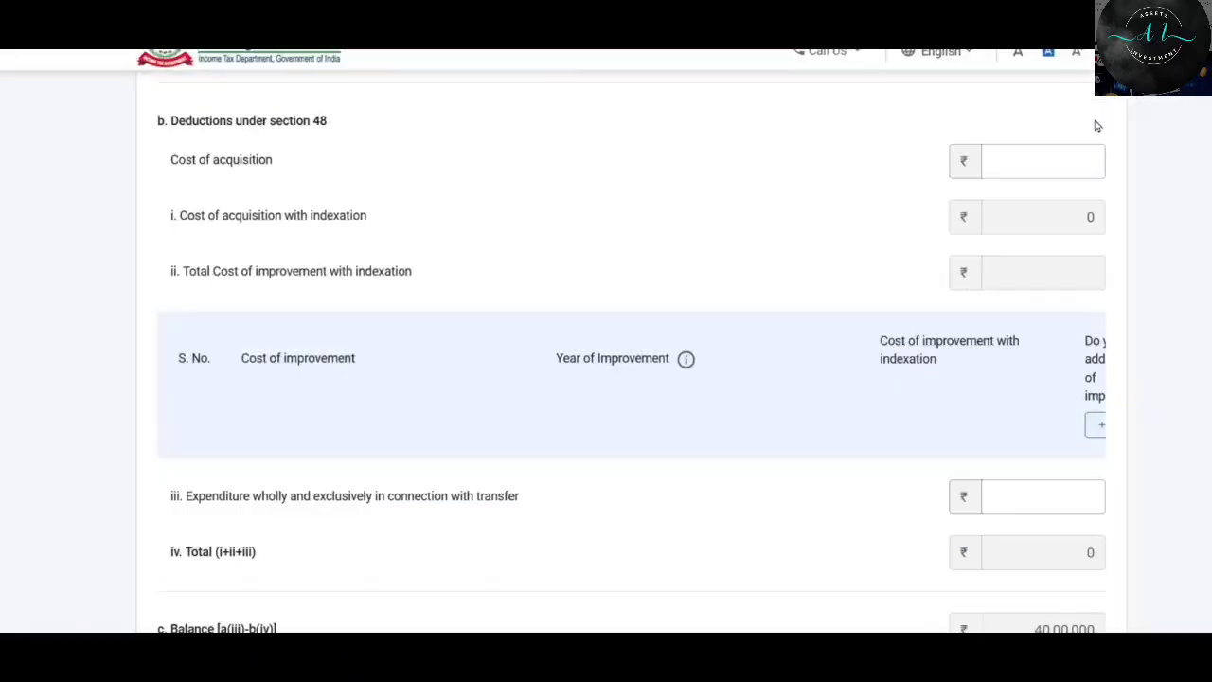
pyautogui.scroll(2, 465, 348)
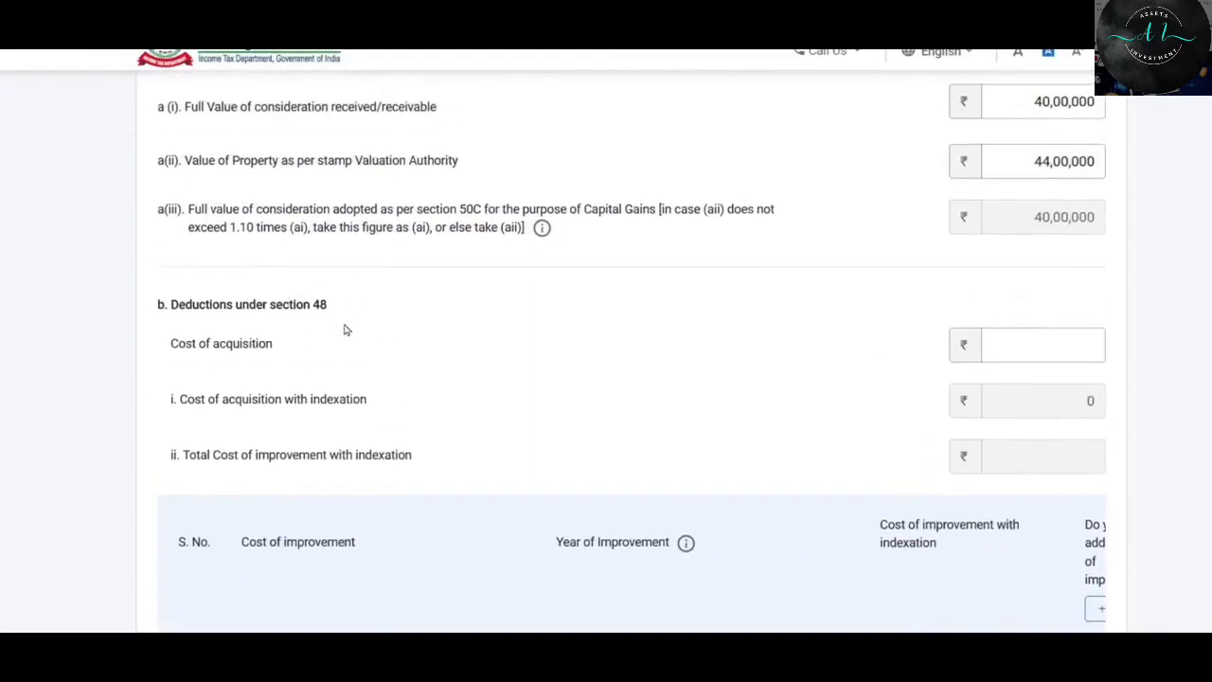
pyautogui.click(1019, 344)
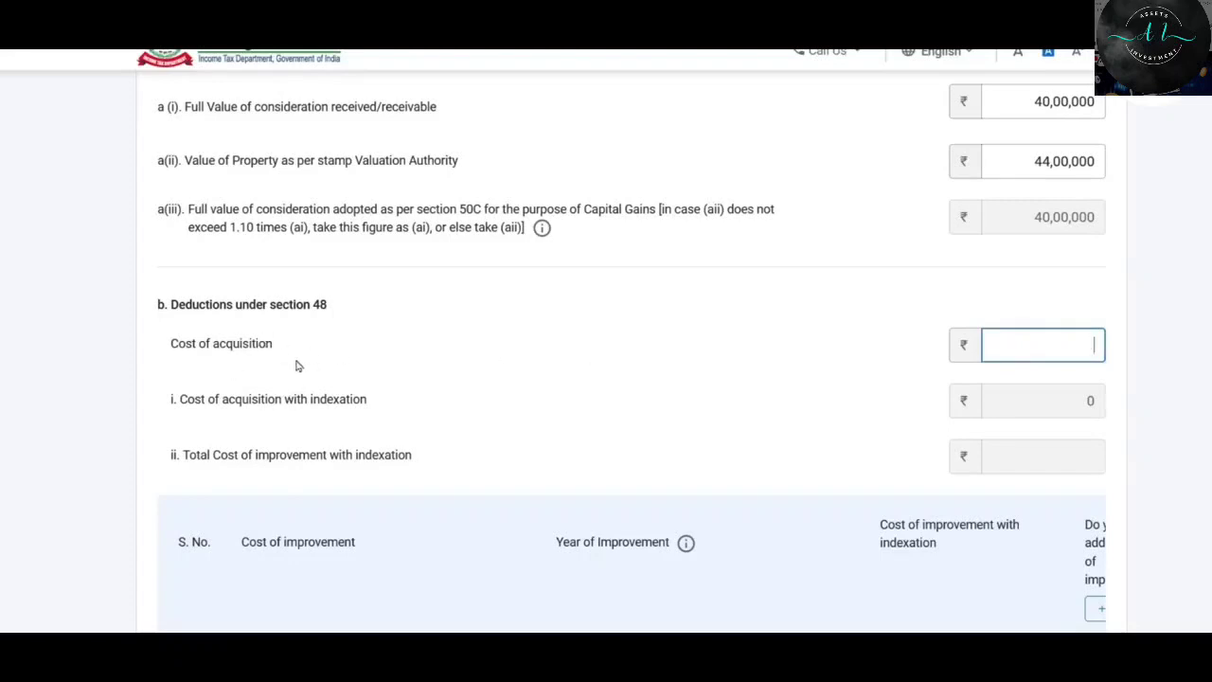
pyautogui.scroll(-1, 284, 350)
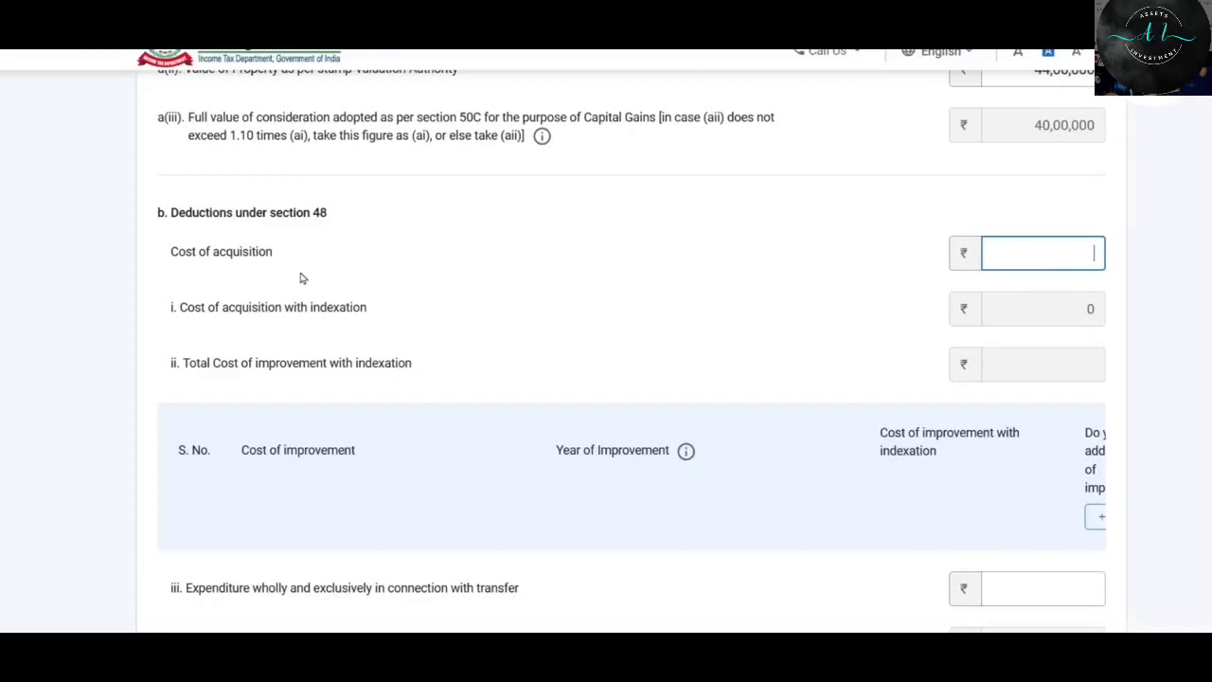
pyautogui.write('1600000')
pyautogui.press('Tab')
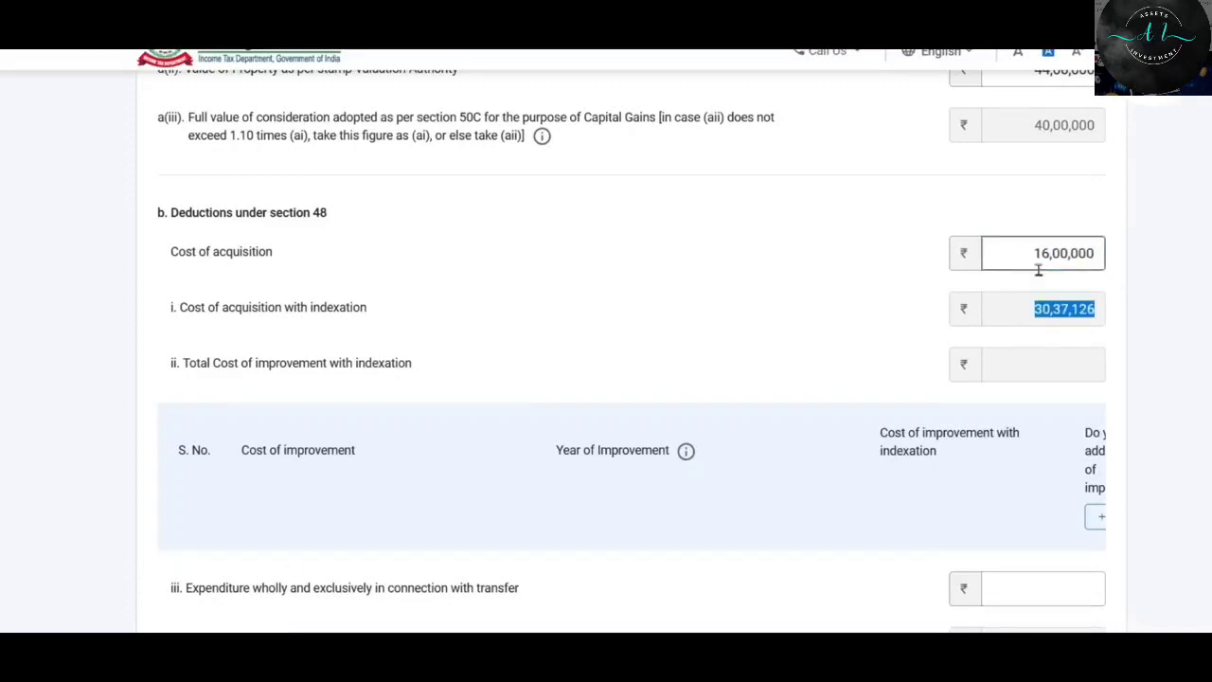
pyautogui.click(1070, 322)
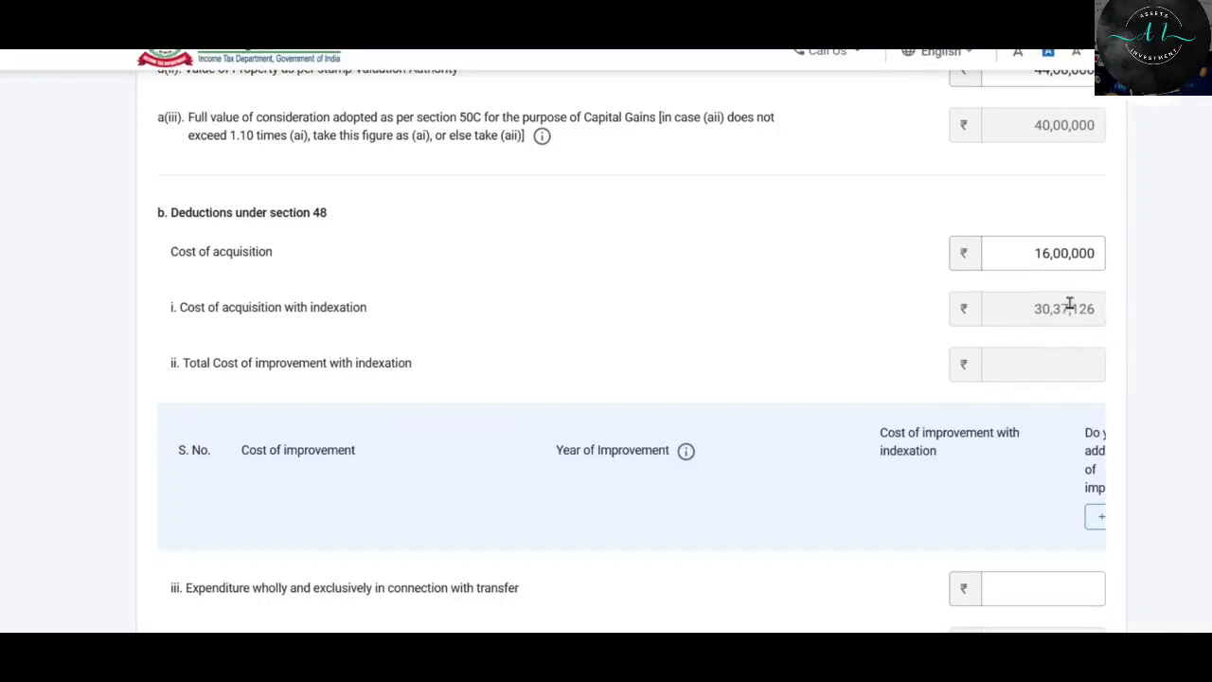
# Add a cost of improvement row, then delete it and confirm.
pyautogui.scroll(-2, 1051, 222)
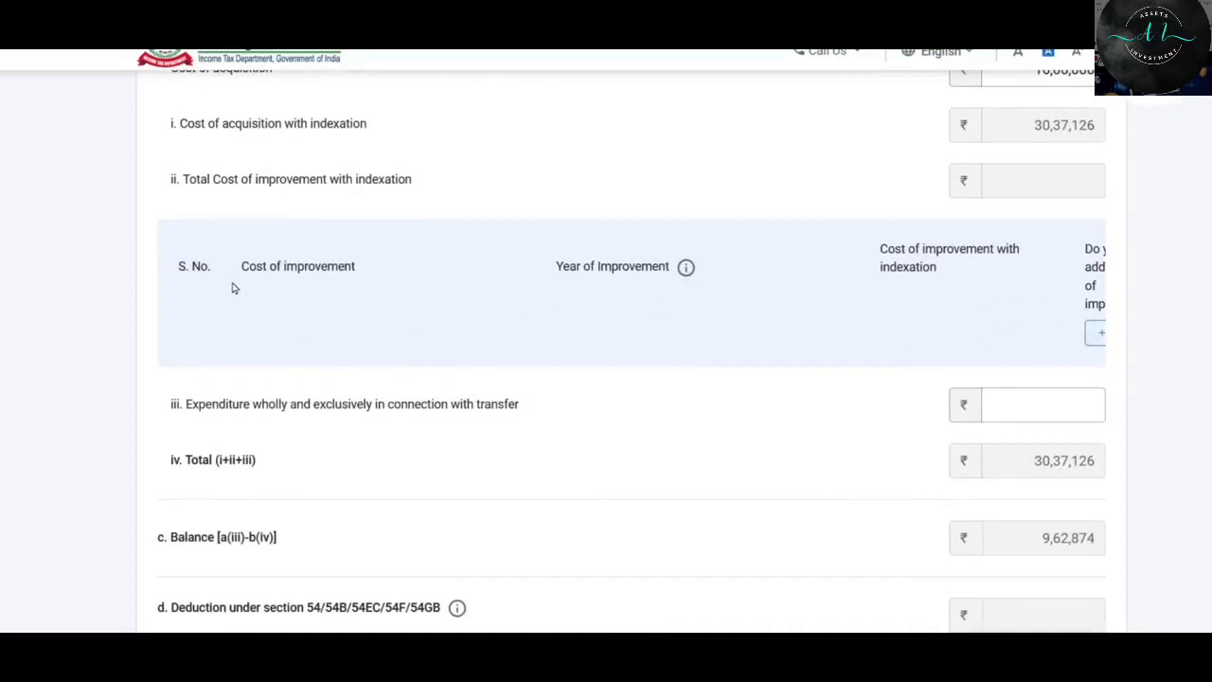
pyautogui.click(1095, 333)
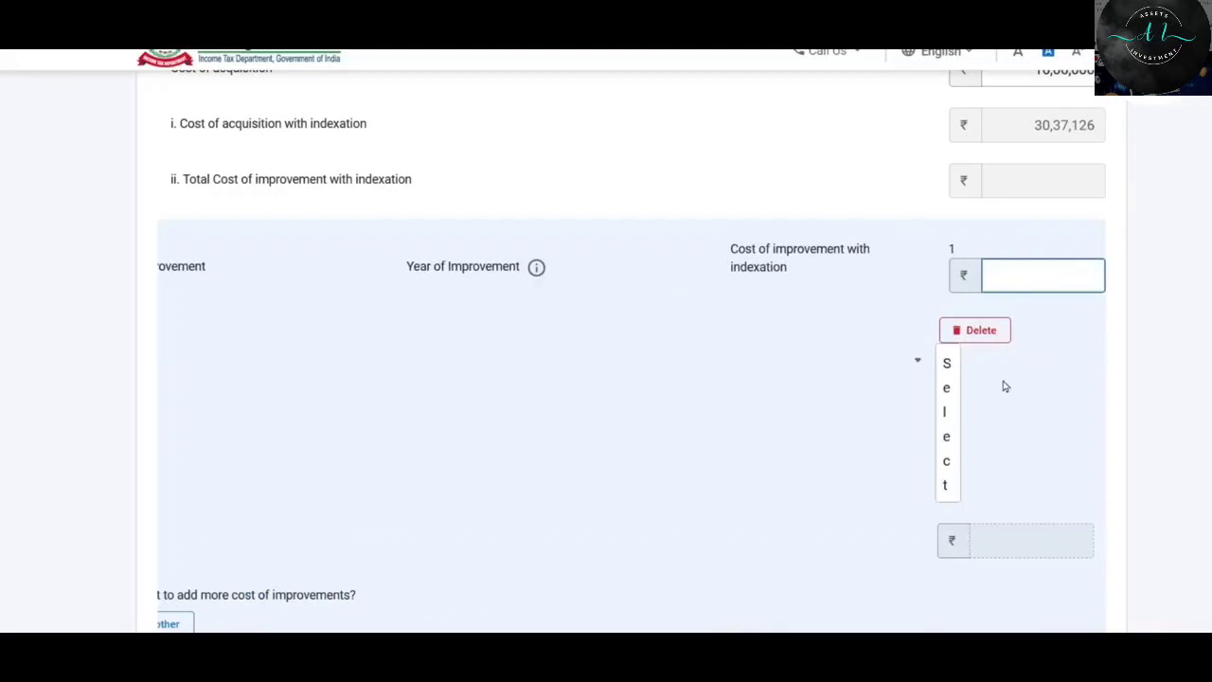
pyautogui.click(989, 331)
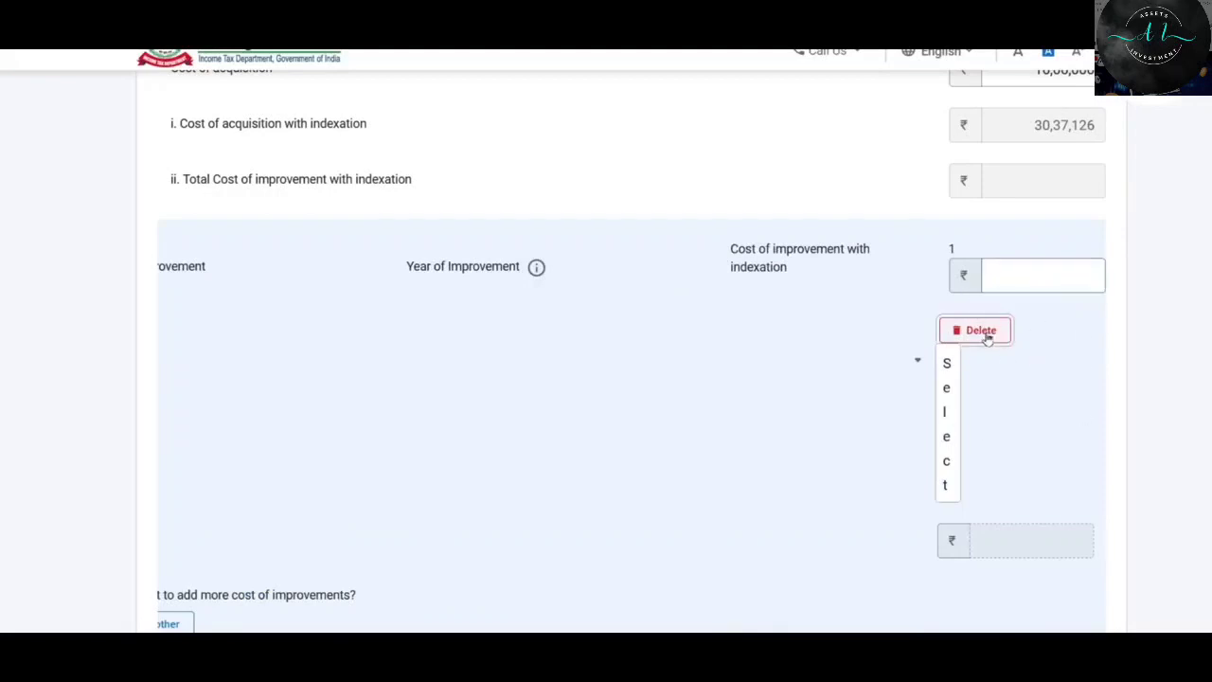
pyautogui.click(793, 396)
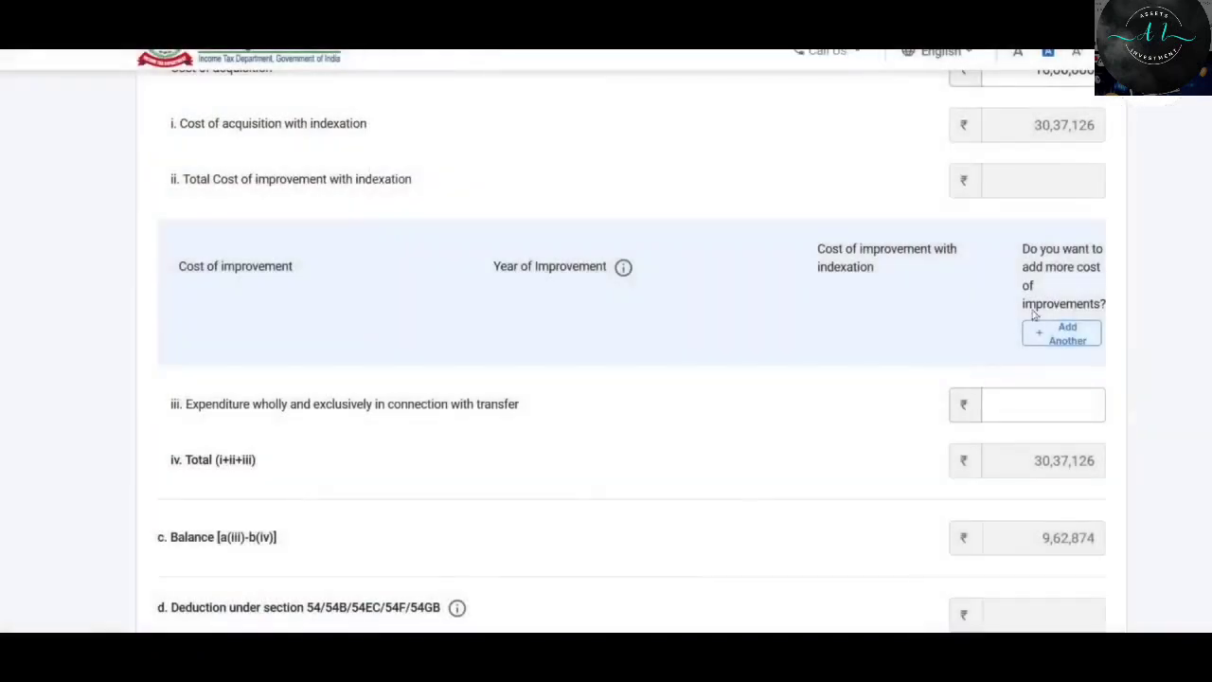
pyautogui.scroll(-1, 933, 271)
# Paste the 50,000 Expense figure from the spreadsheet into Expenditure on transfer, lowering the gain to 9,12,874.
pyautogui.scroll(-2, 933, 271)
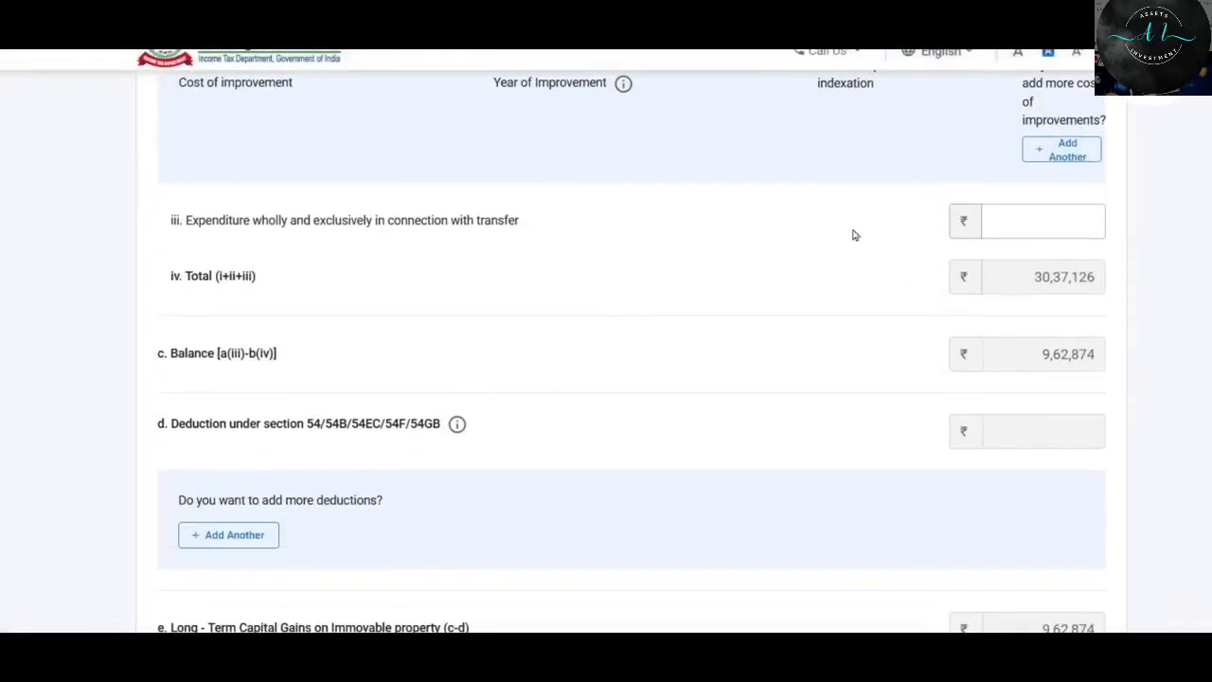
pyautogui.click(1035, 224)
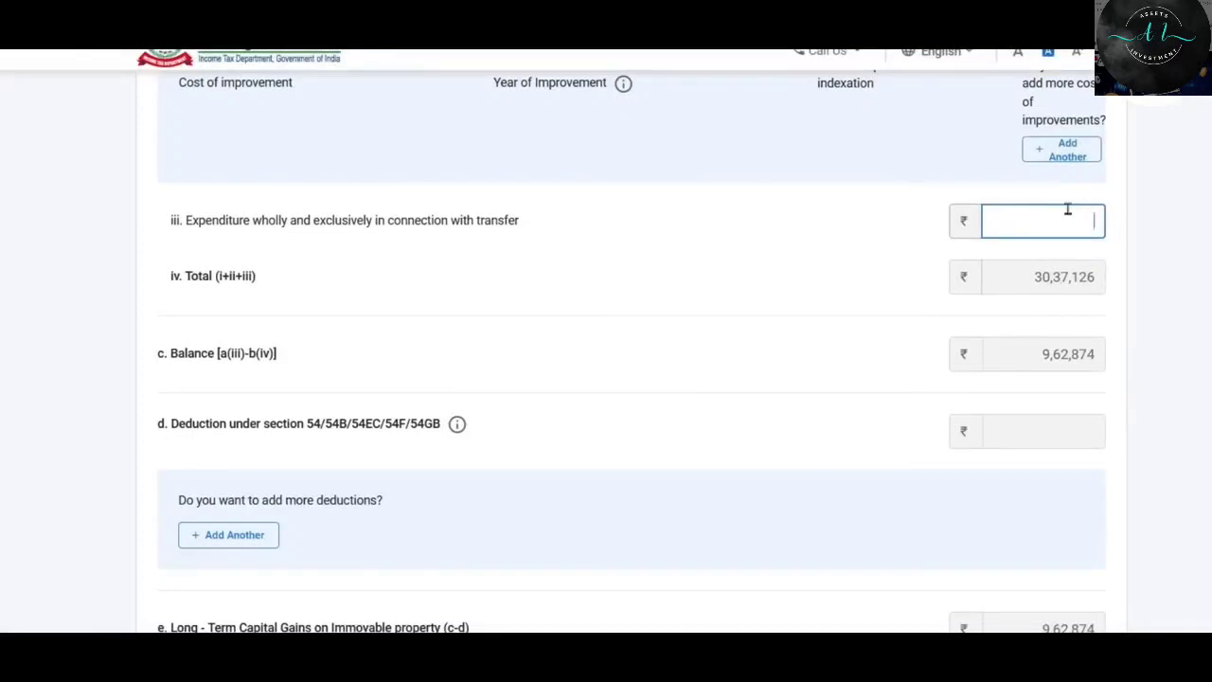
pyautogui.hotkey('alt', 'Tab')
pyautogui.click(762, 290)
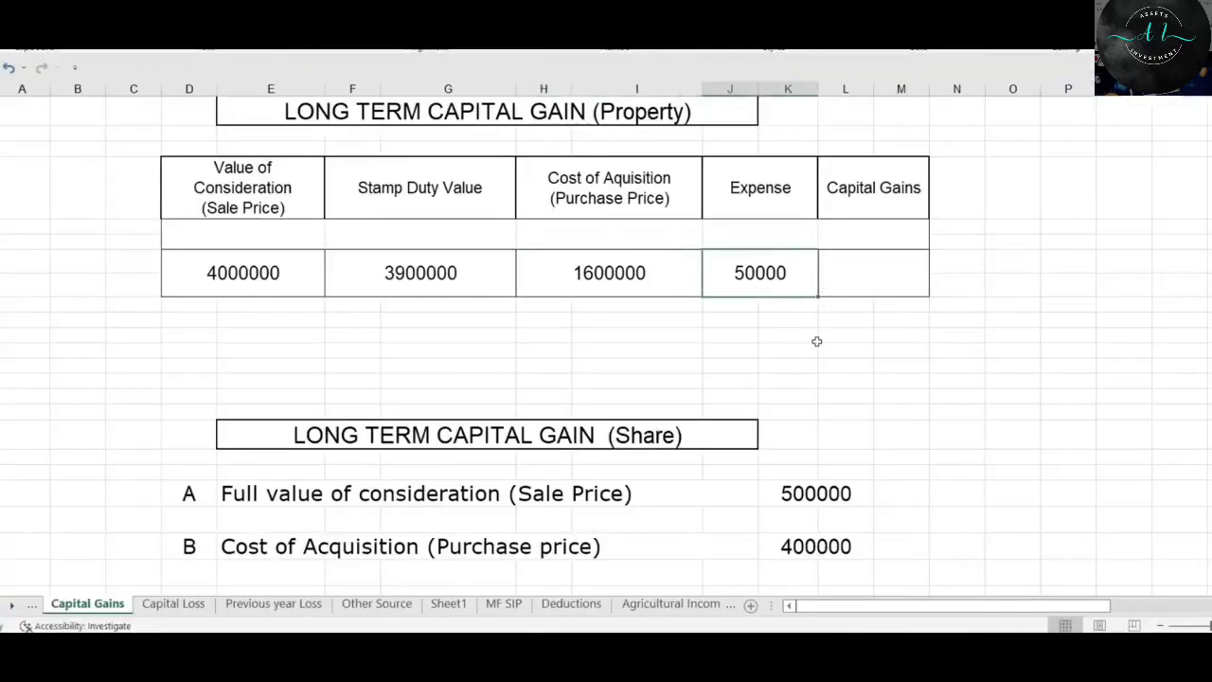
pyautogui.hotkey('alt', 'Tab')
pyautogui.write('50000')
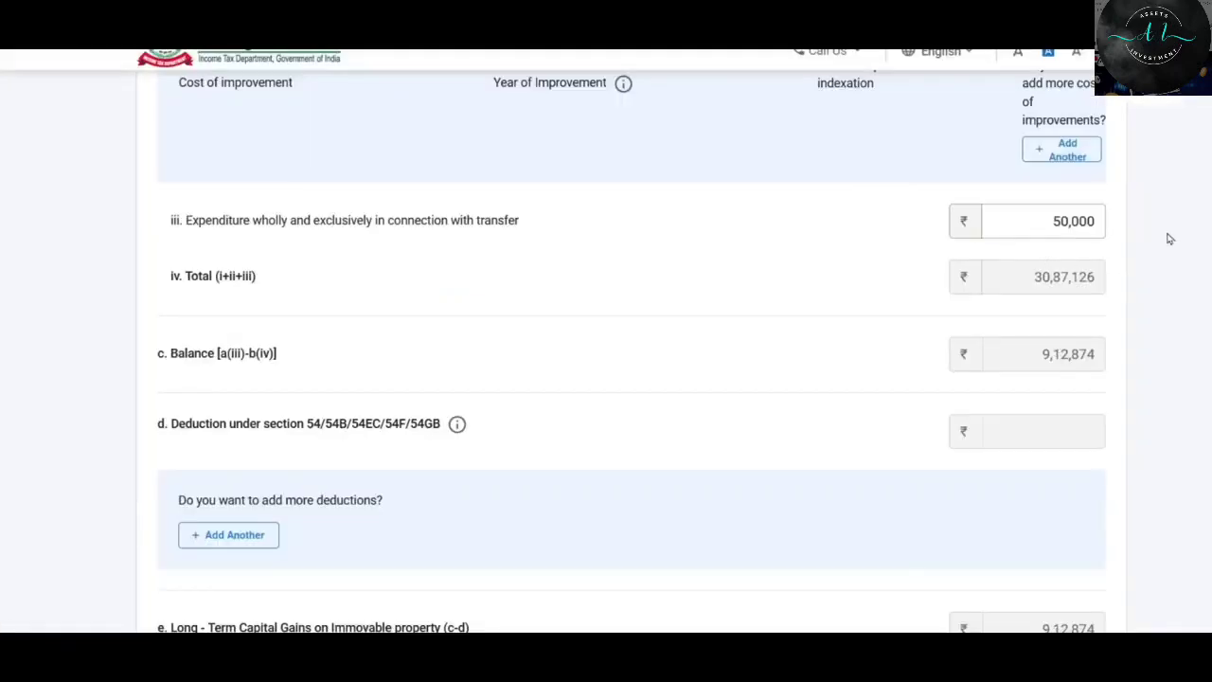
pyautogui.scroll(-3, 1061, 254)
pyautogui.scroll(-1, 1061, 254)
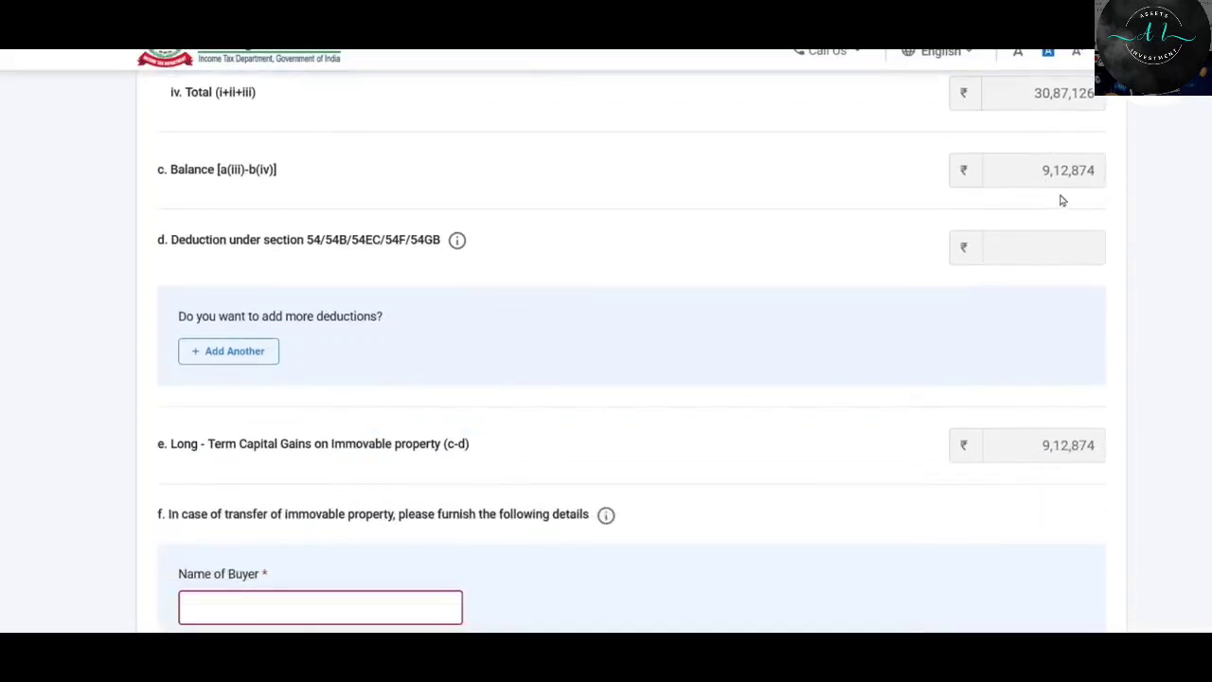
pyautogui.scroll(-2, 865, 160)
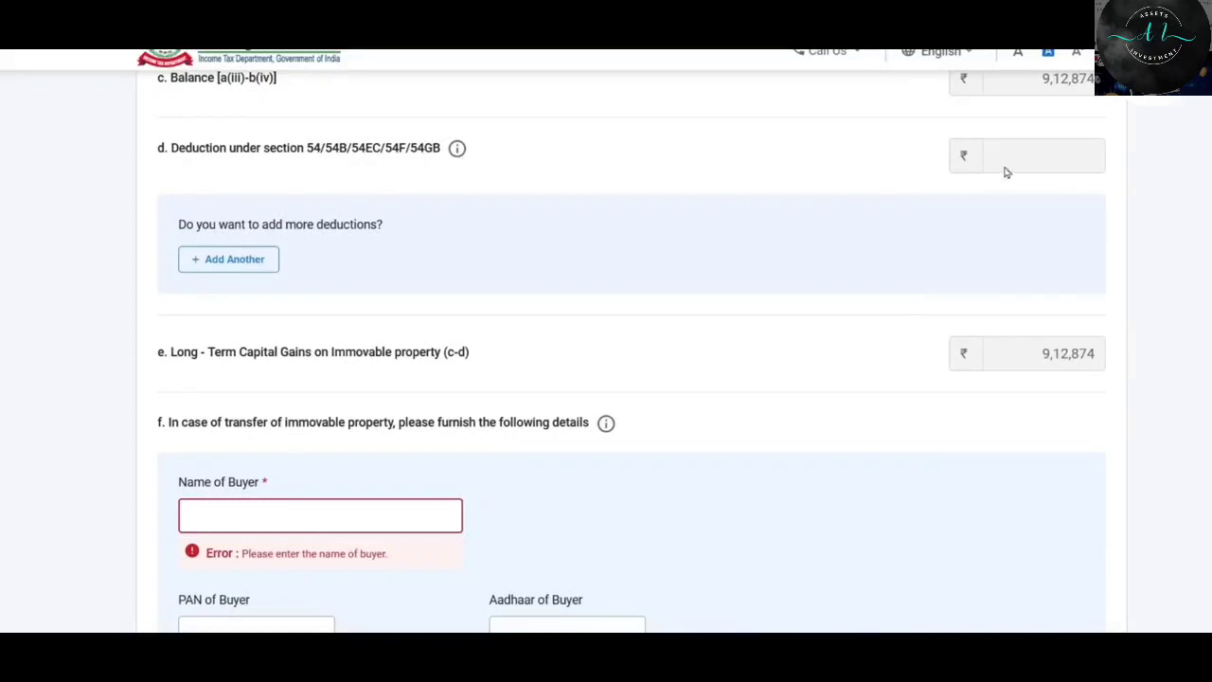
pyautogui.click(239, 263)
pyautogui.click(343, 282)
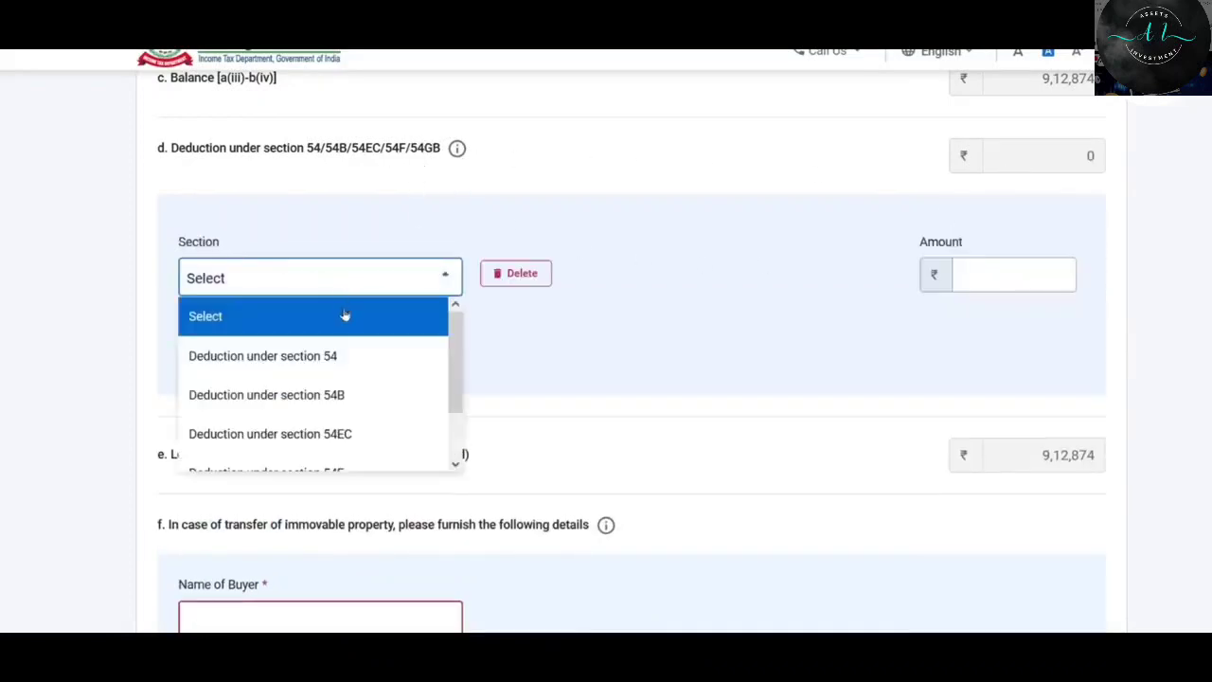
pyautogui.moveTo(455, 345); pyautogui.dragTo(462, 379)
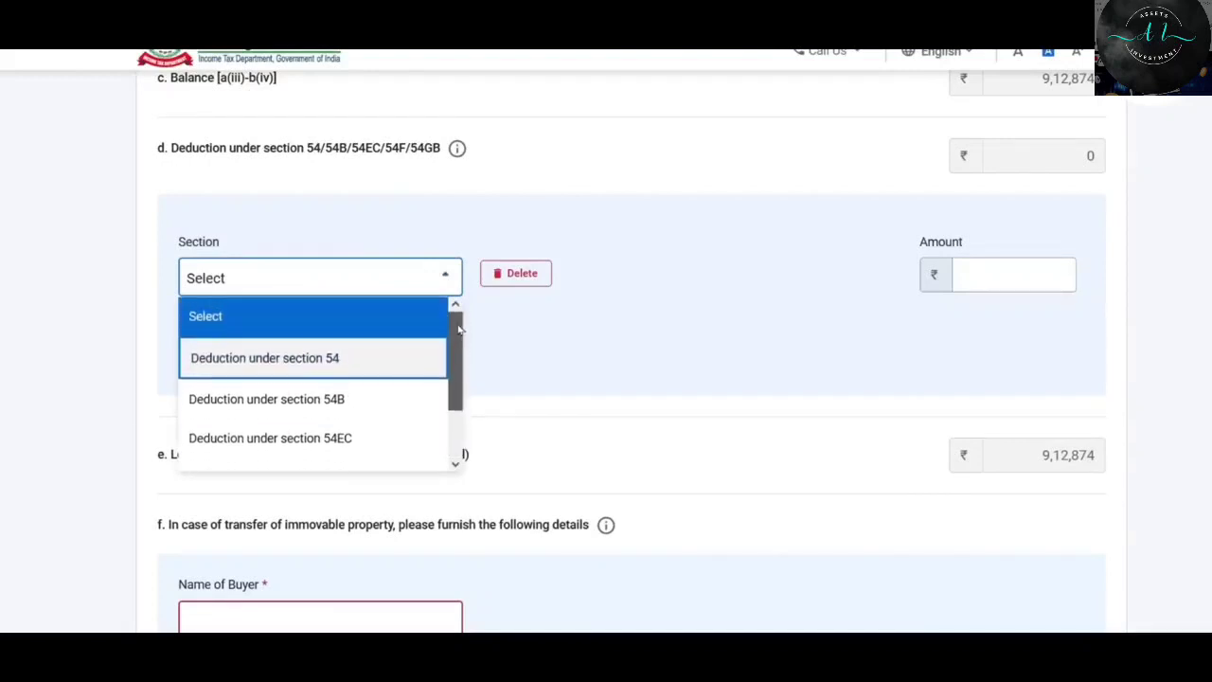
pyautogui.click(382, 360)
pyautogui.click(1008, 274)
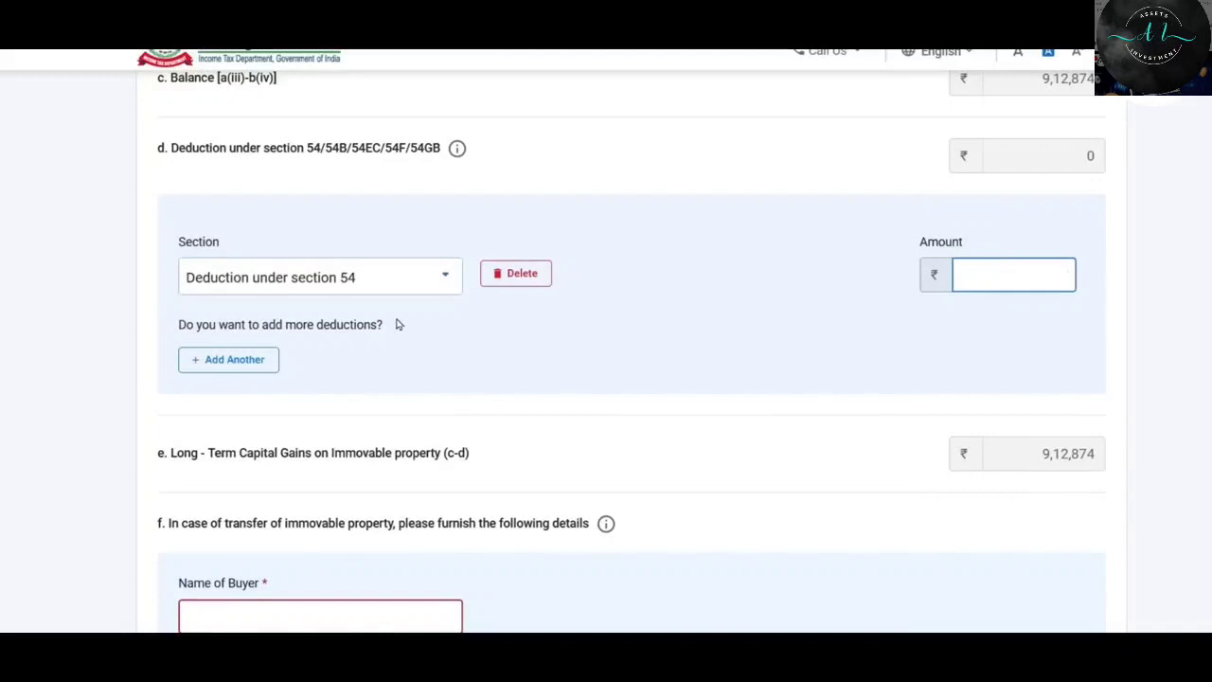
pyautogui.scroll(-3, 710, 270)
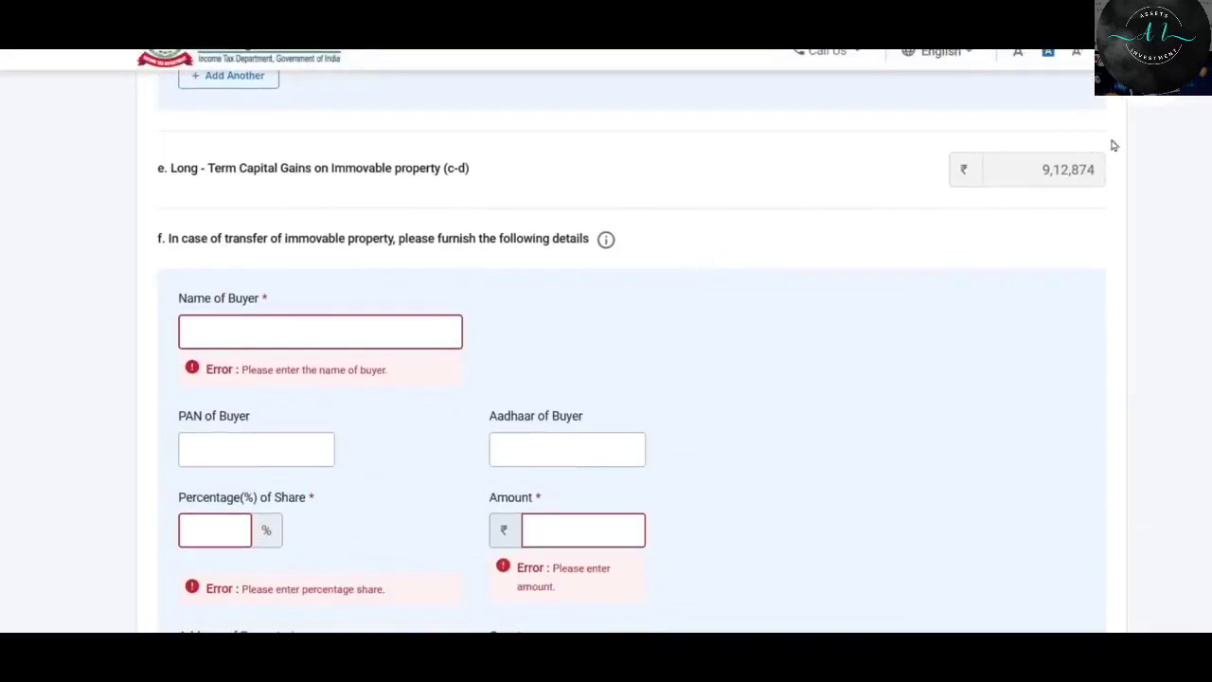
pyautogui.scroll(-2, 790, 309)
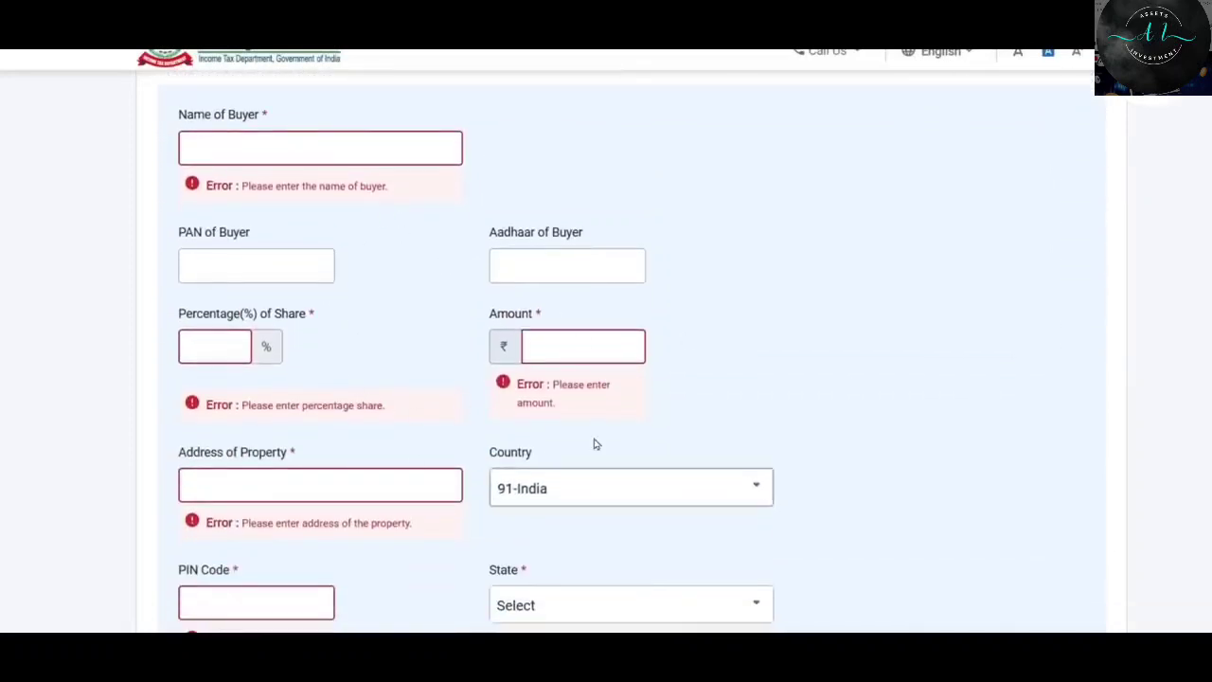
pyautogui.scroll(-3, 411, 313)
pyautogui.scroll(2, 411, 317)
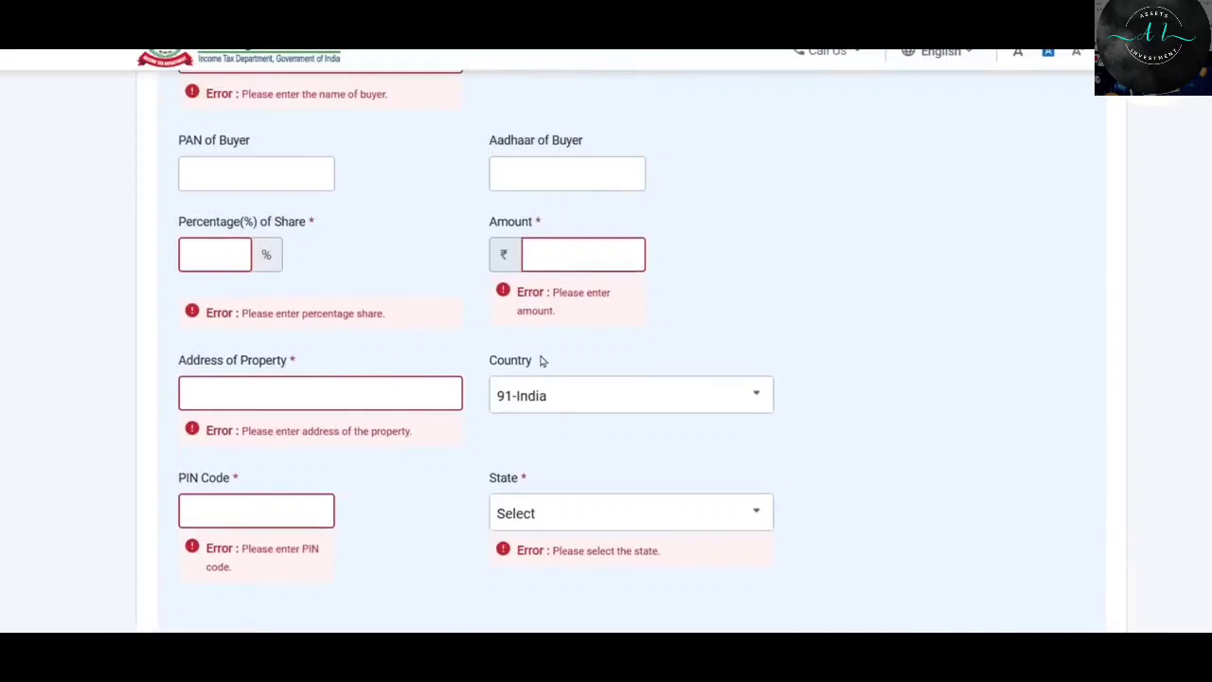
pyautogui.scroll(-1, 542, 360)
pyautogui.scroll(9, 544, 362)
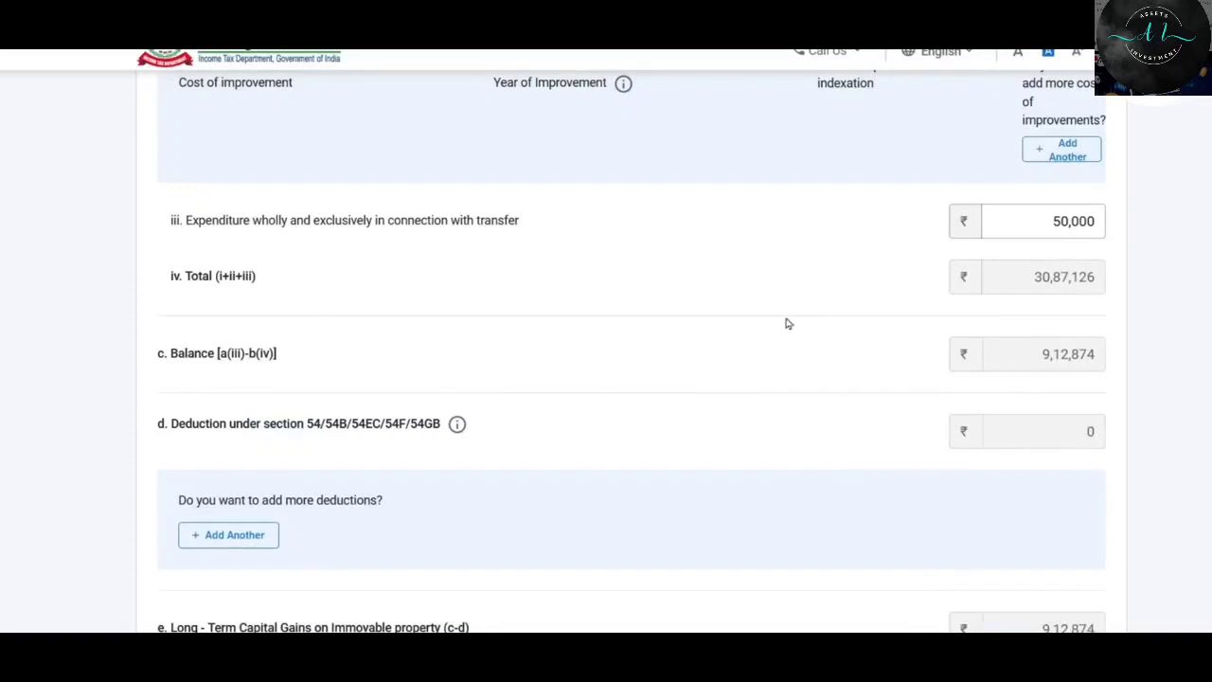
pyautogui.scroll(-5, 792, 333)
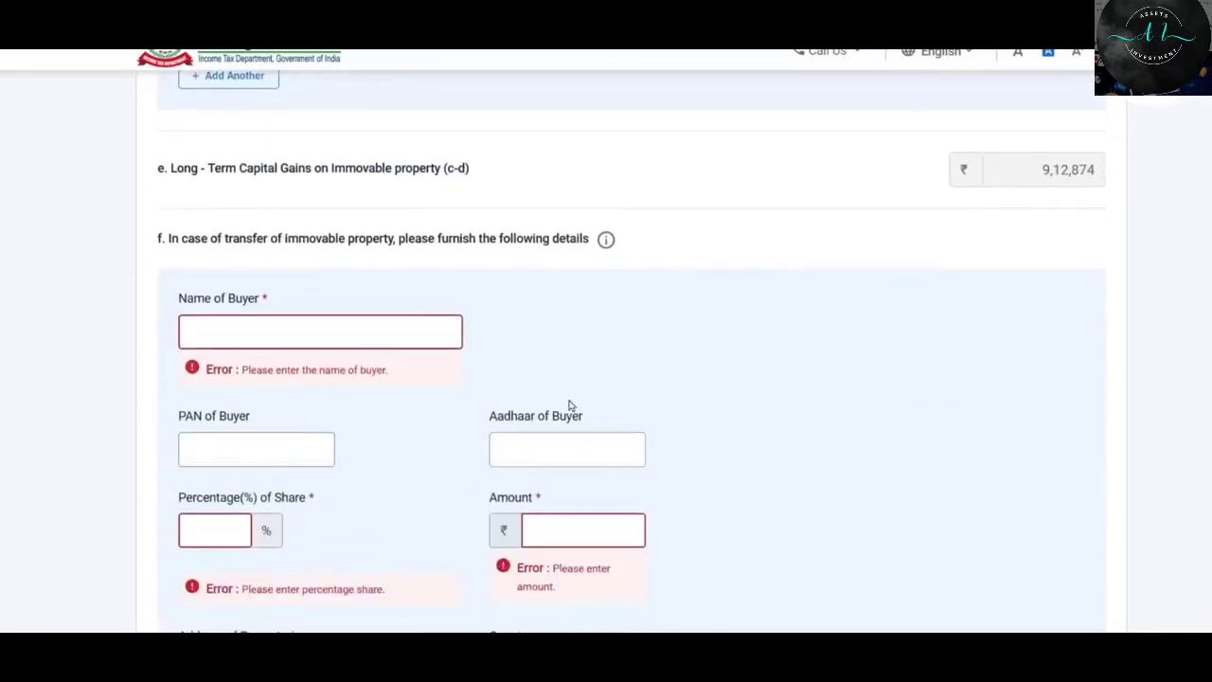
pyautogui.scroll(5, 735, 437)
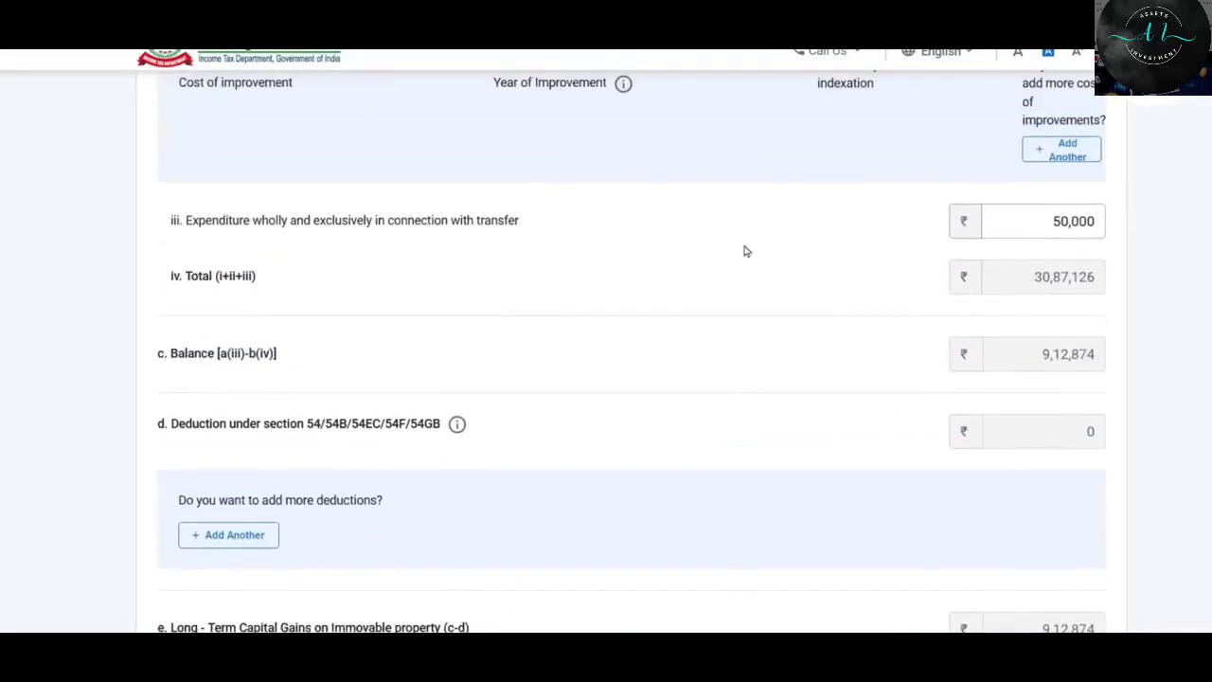
pyautogui.scroll(10, 906, 297)
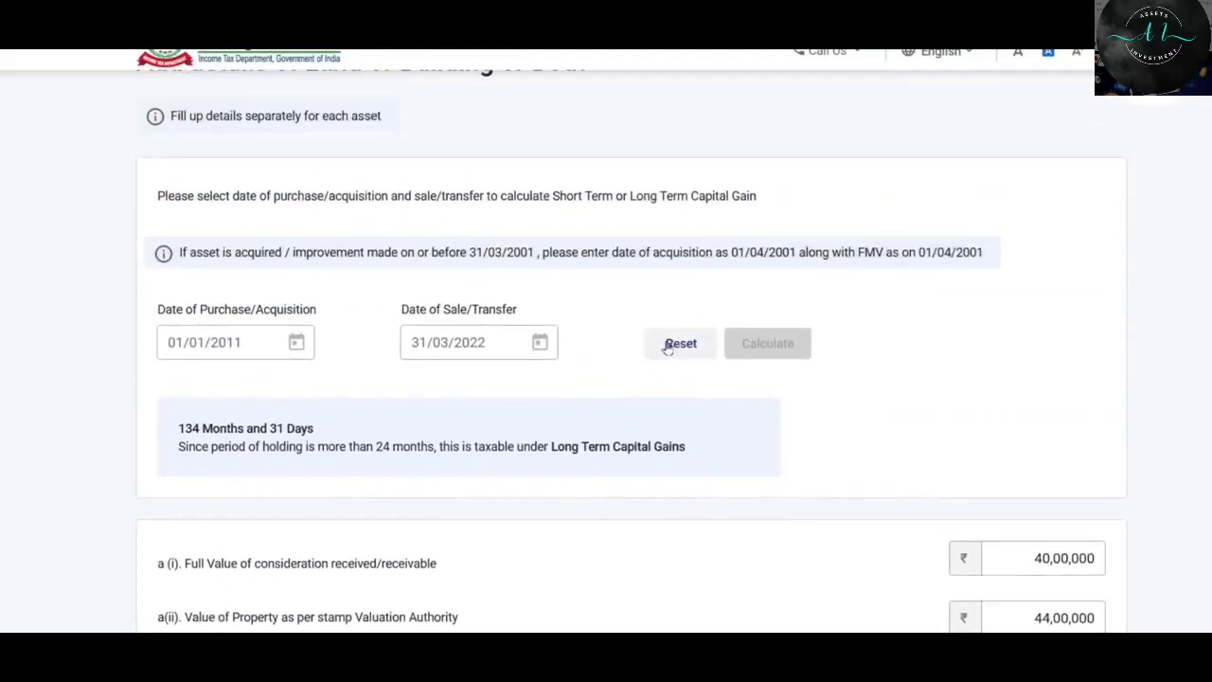
# Reset the dates to 01/12/2021–31/03/2023, calculate a Short Term holding period, and add the asset.
pyautogui.click(671, 347)
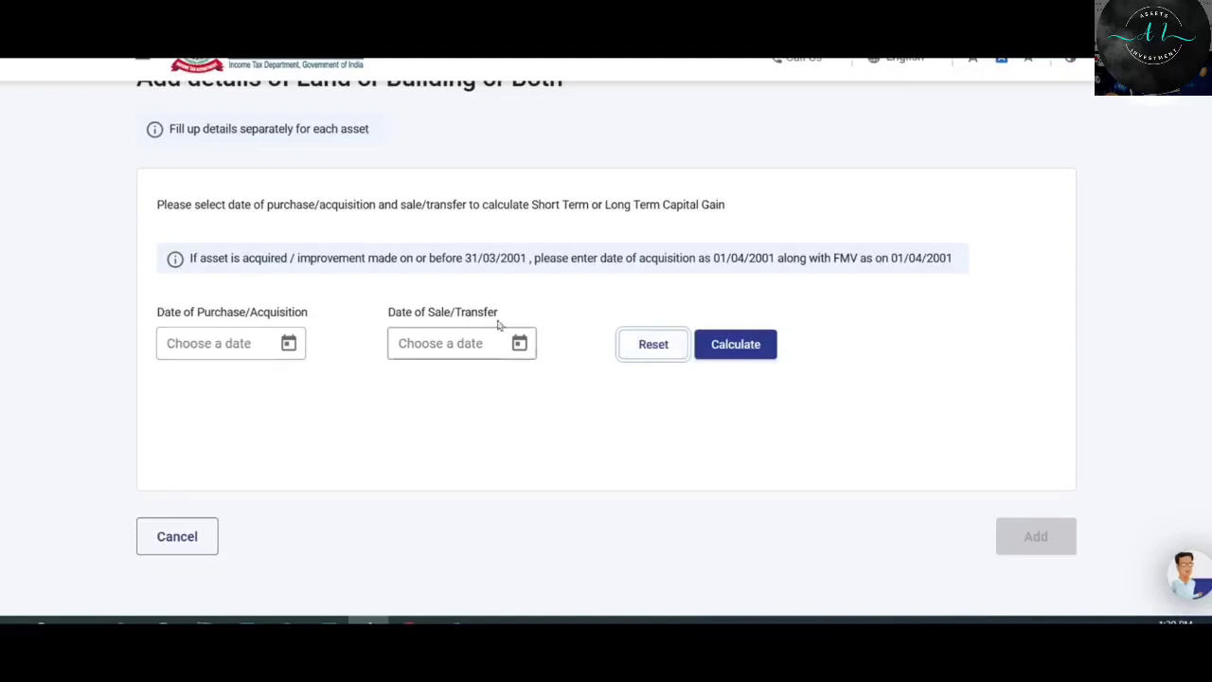
pyautogui.click(288, 344)
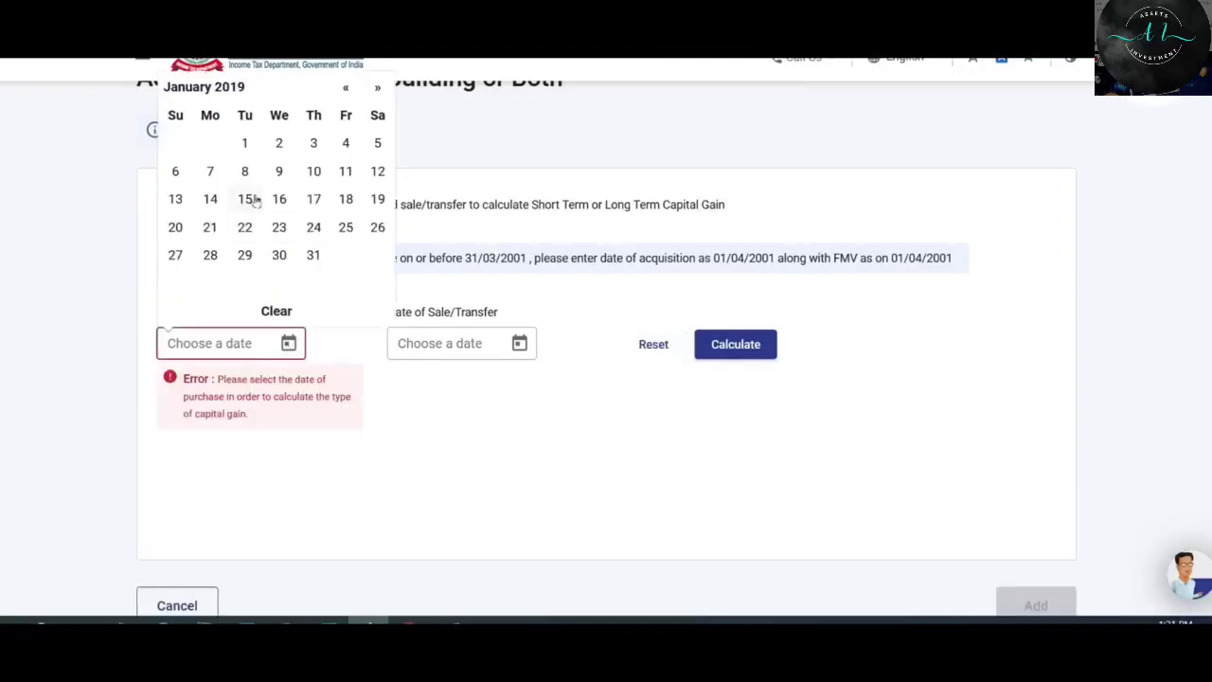
pyautogui.click(283, 145)
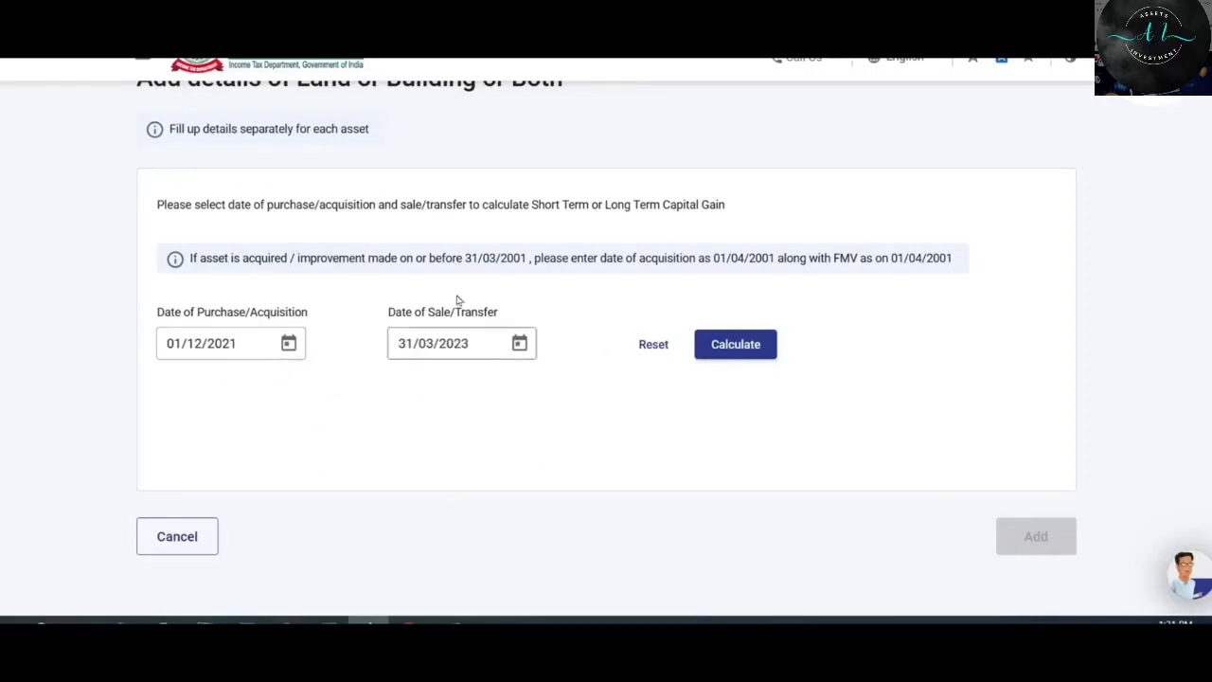
pyautogui.click(748, 346)
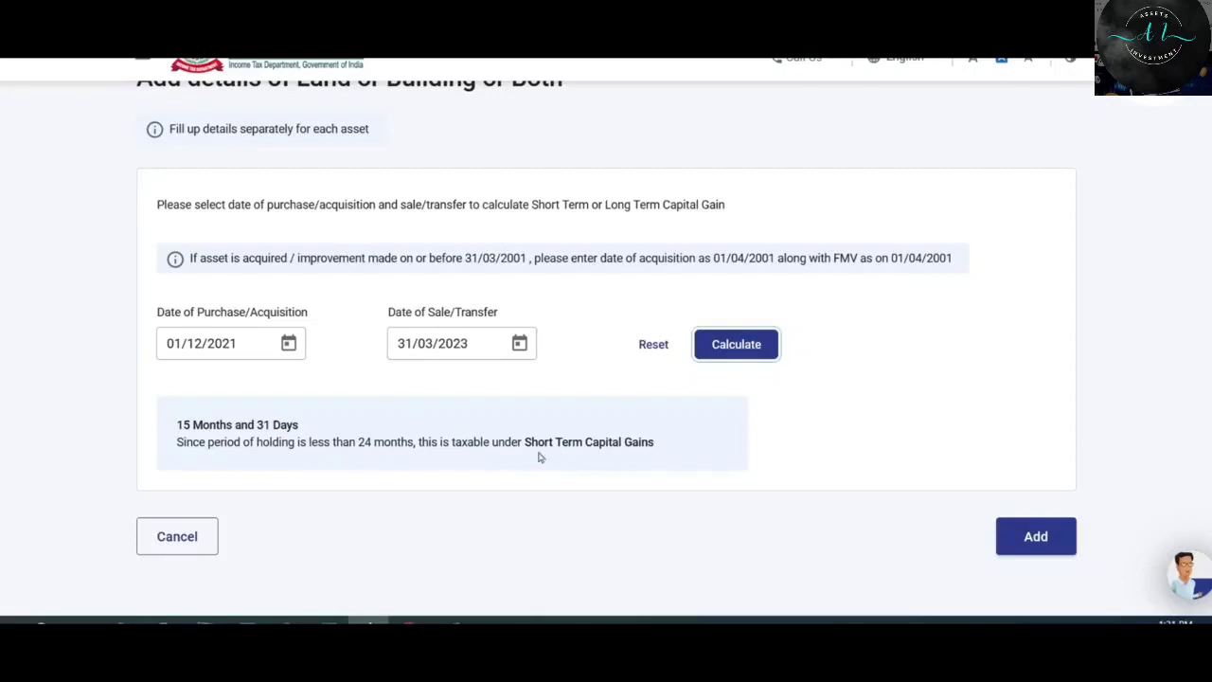
pyautogui.click(1038, 537)
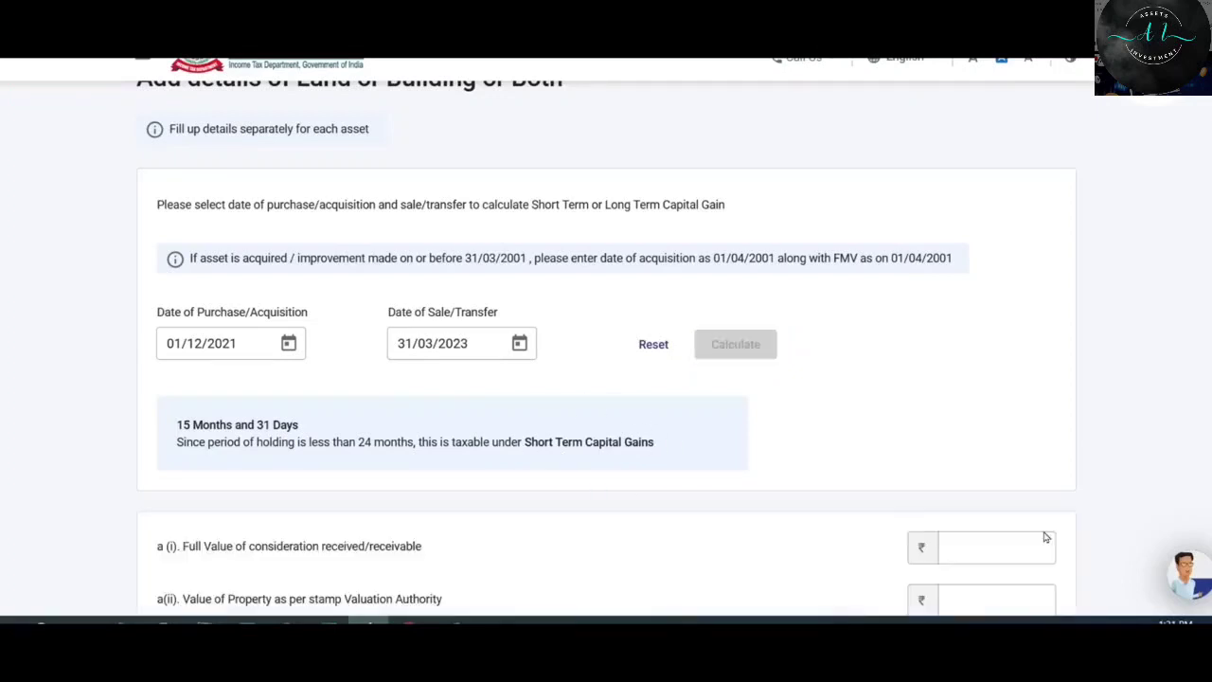
# Enter sale consideration 10,00,000 and stamp valuation 9,50,000.
pyautogui.scroll(-2, 1016, 303)
pyautogui.scroll(-2, 1016, 303)
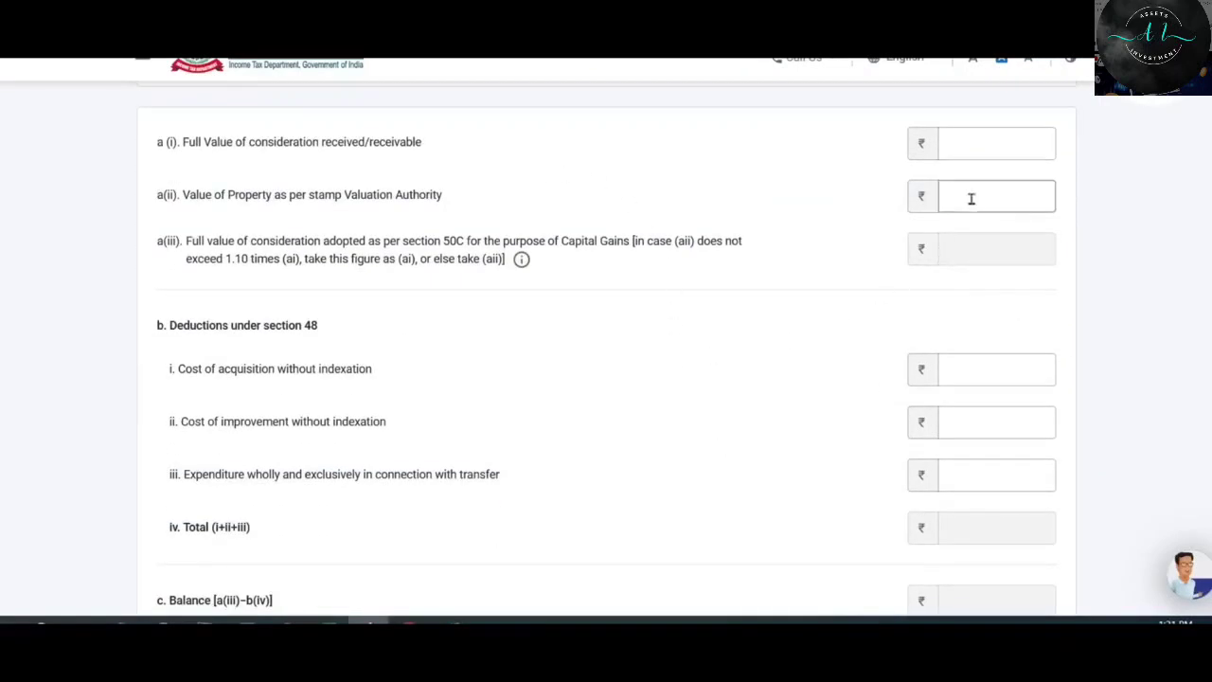
pyautogui.click(978, 143)
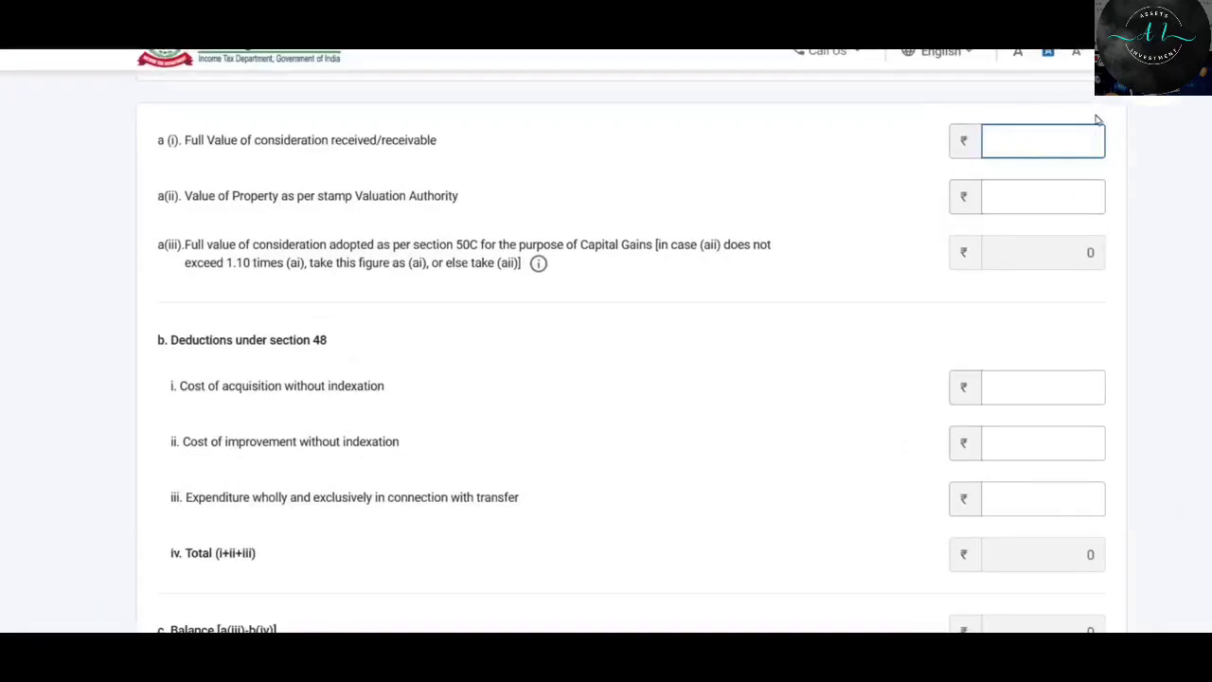
pyautogui.write('1000000')
pyautogui.click(474, 239)
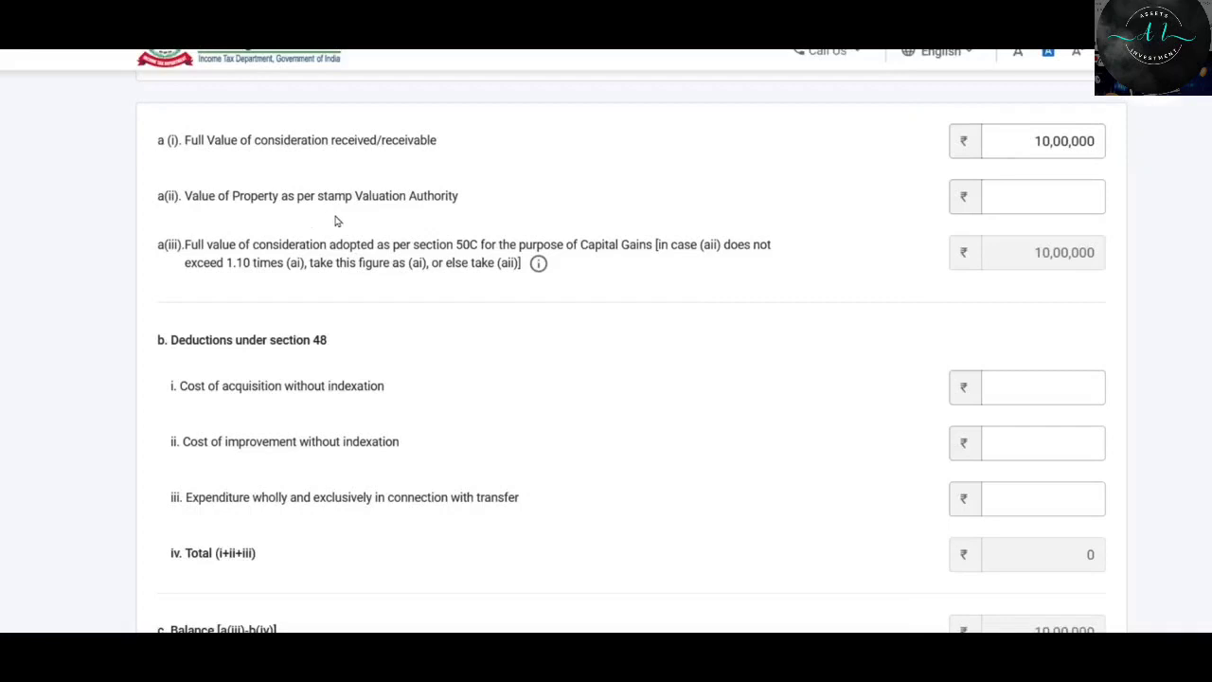
pyautogui.click(1058, 206)
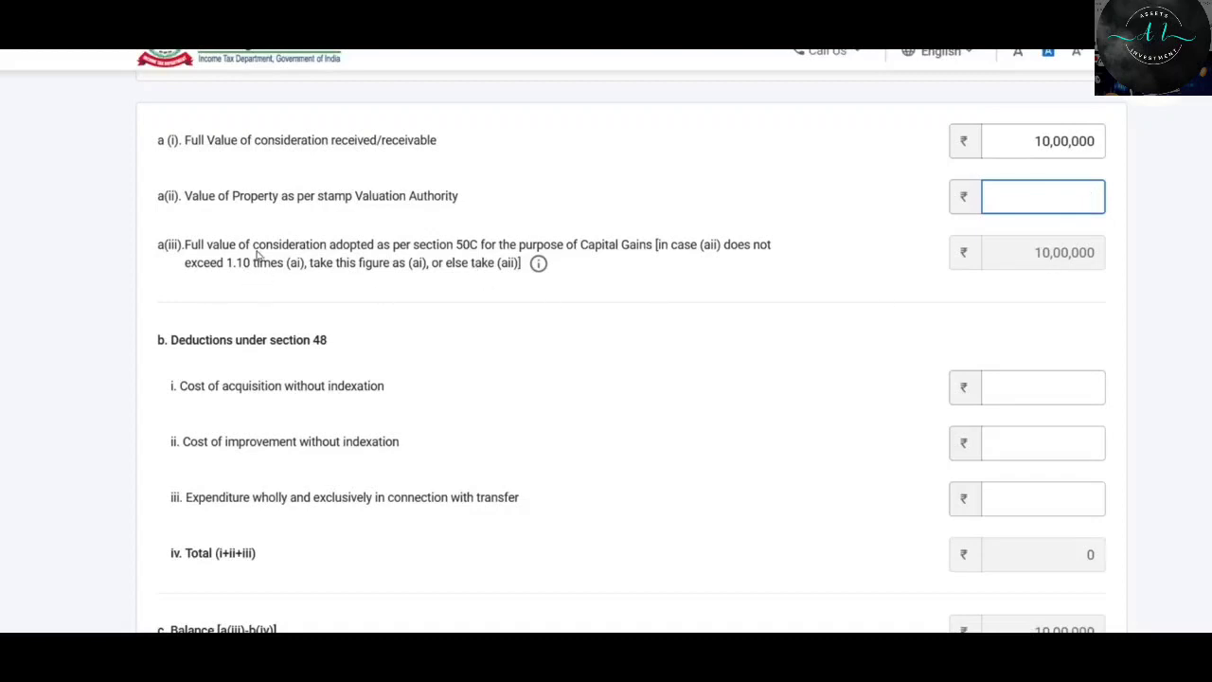
pyautogui.click(1058, 195)
pyautogui.write('950000')
pyautogui.scroll(-2, 942, 243)
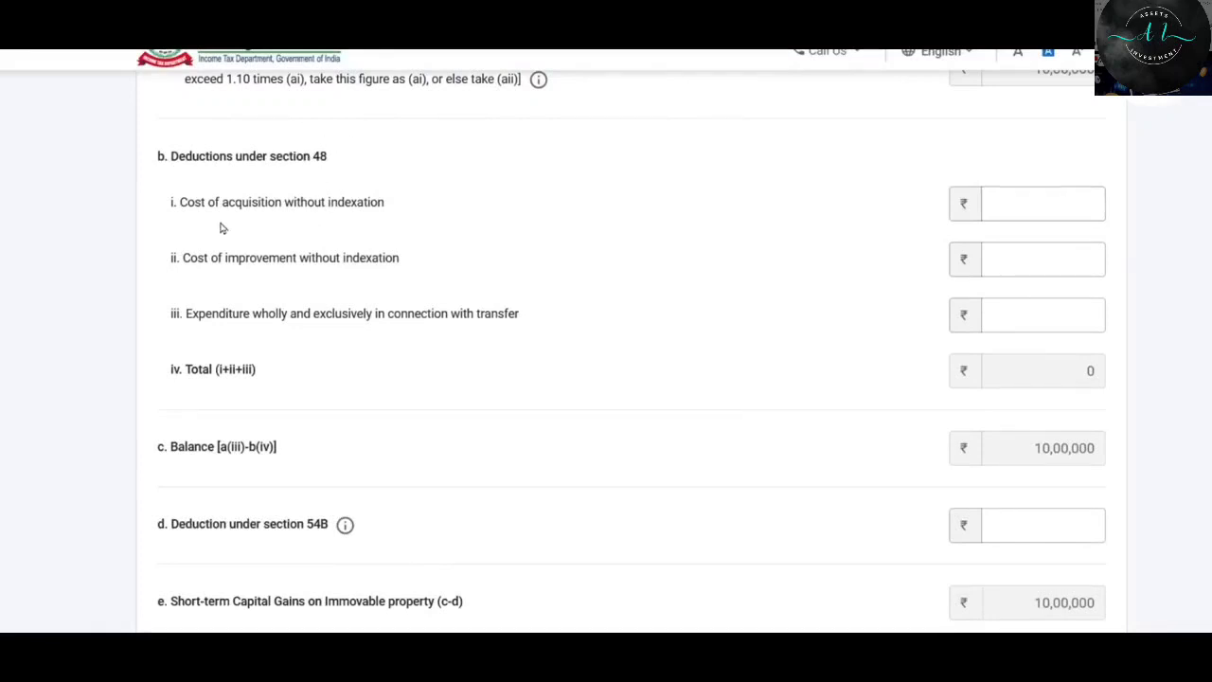
# Enter acquisition cost 8,00,000 and transfer expenditure 5,000, giving short-term gain 1,95,000.
pyautogui.click(1030, 205)
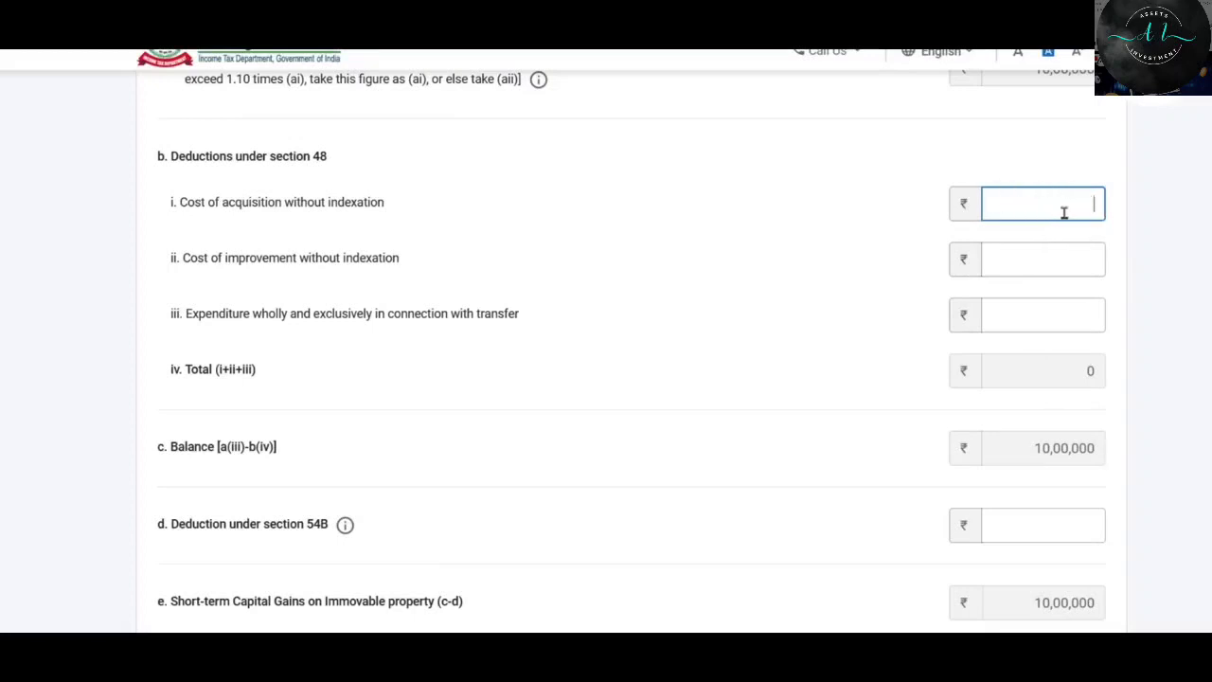
pyautogui.write('800000')
pyautogui.click(284, 223)
pyautogui.scroll(-1, 282, 210)
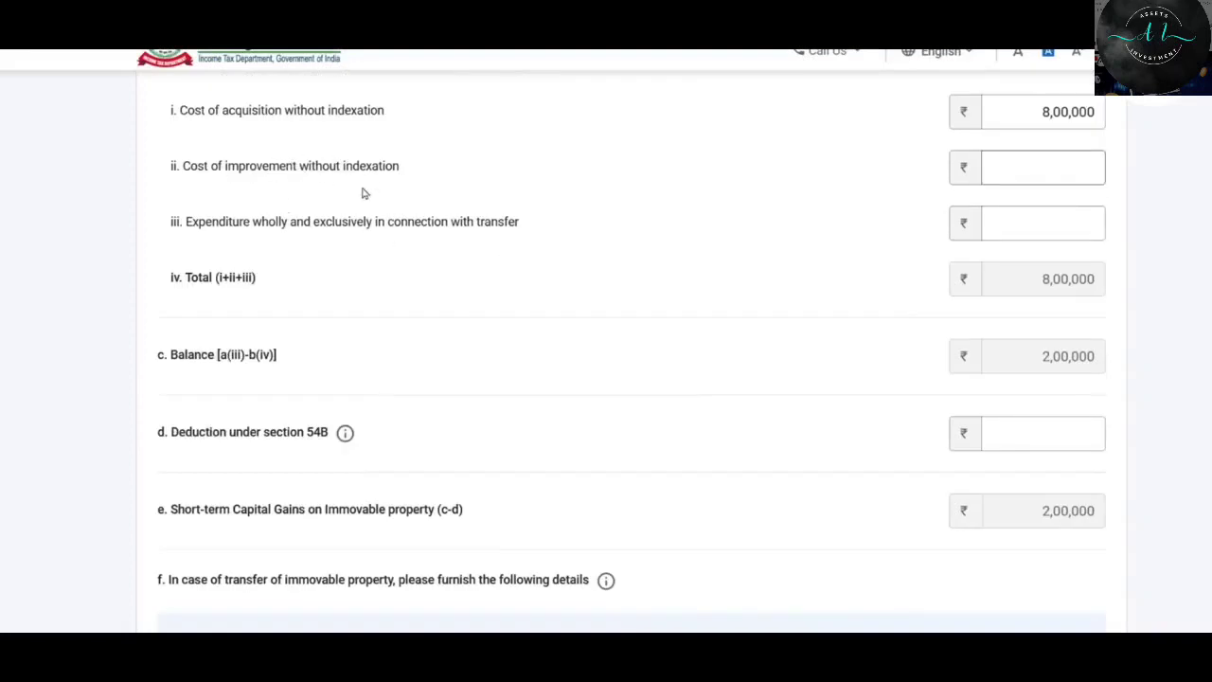
pyautogui.click(1071, 168)
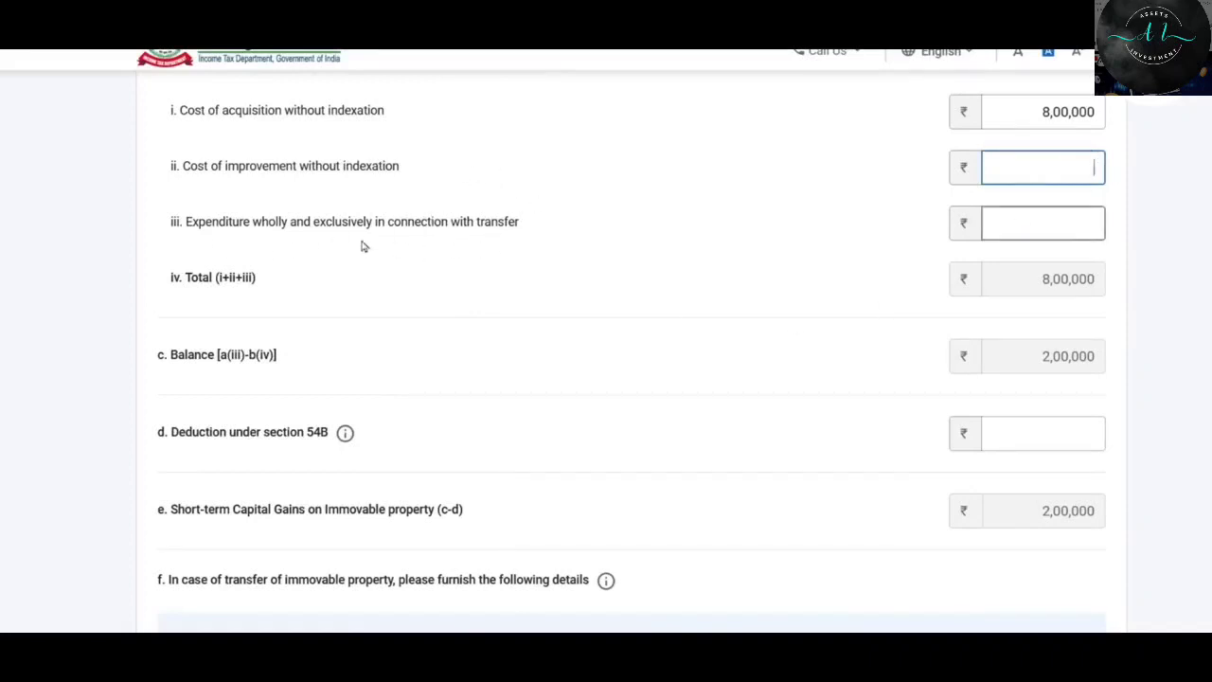
pyautogui.click(1075, 219)
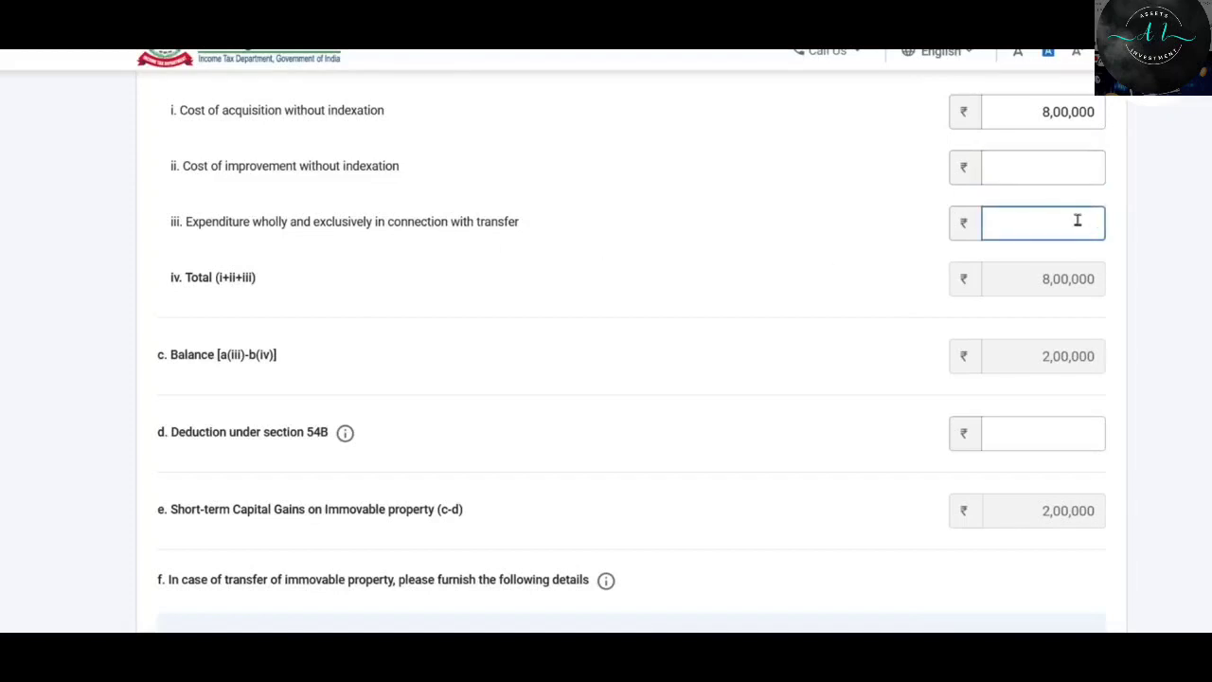
pyautogui.write('5000')
pyautogui.click(800, 267)
pyautogui.scroll(-1, 774, 208)
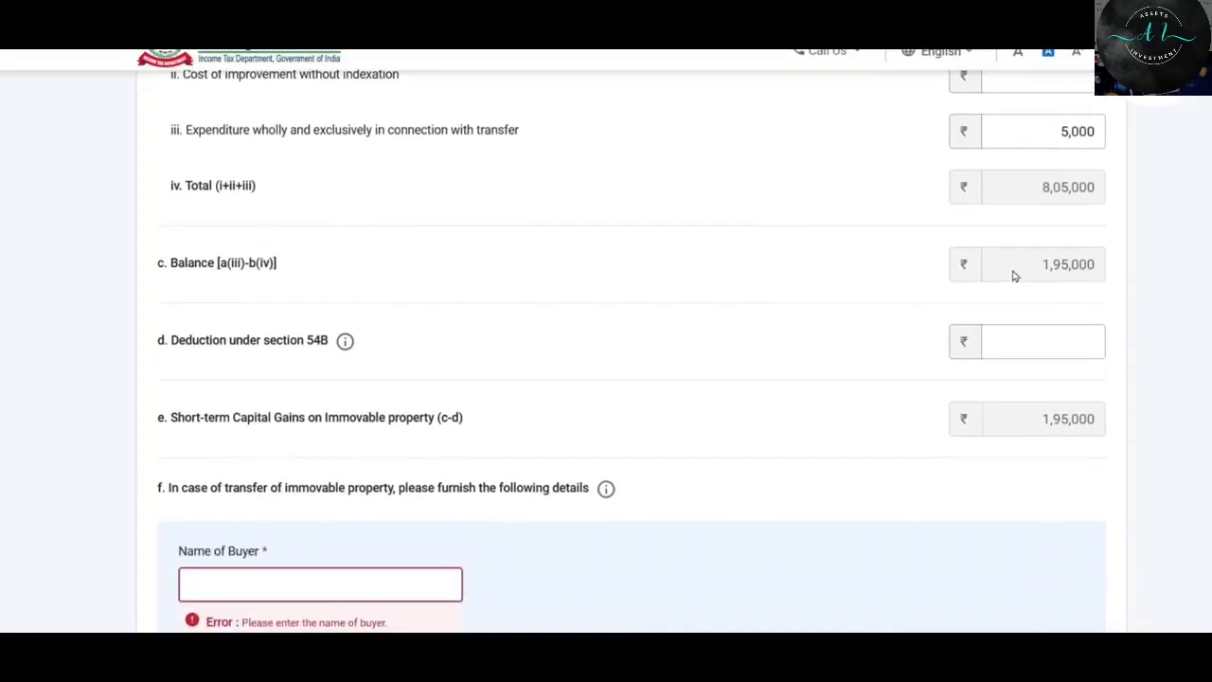
pyautogui.scroll(-1, 693, 256)
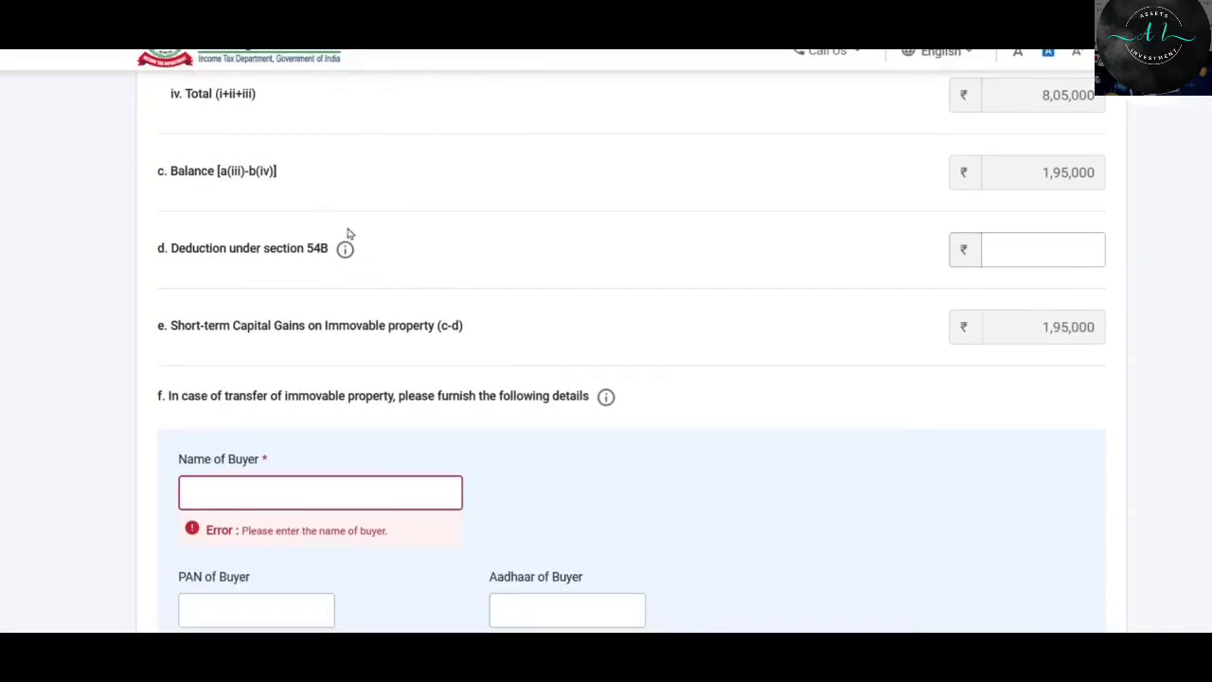
pyautogui.click(1050, 250)
pyautogui.scroll(-1, 678, 209)
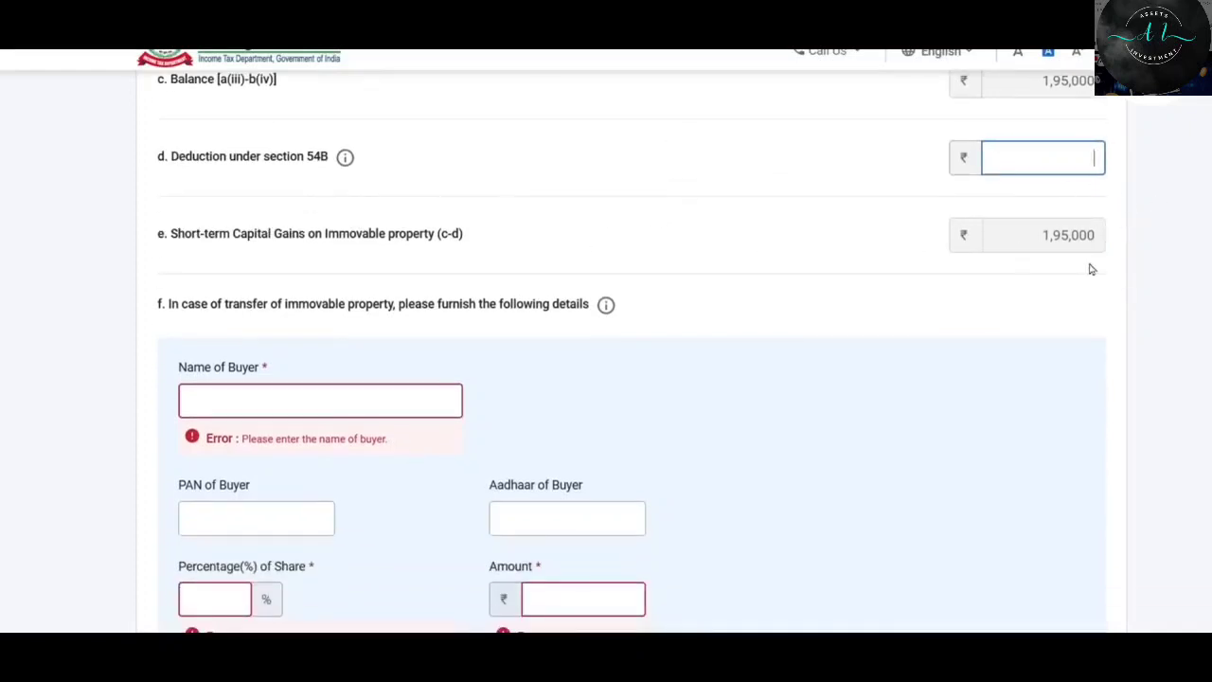
pyautogui.scroll(-3, 980, 283)
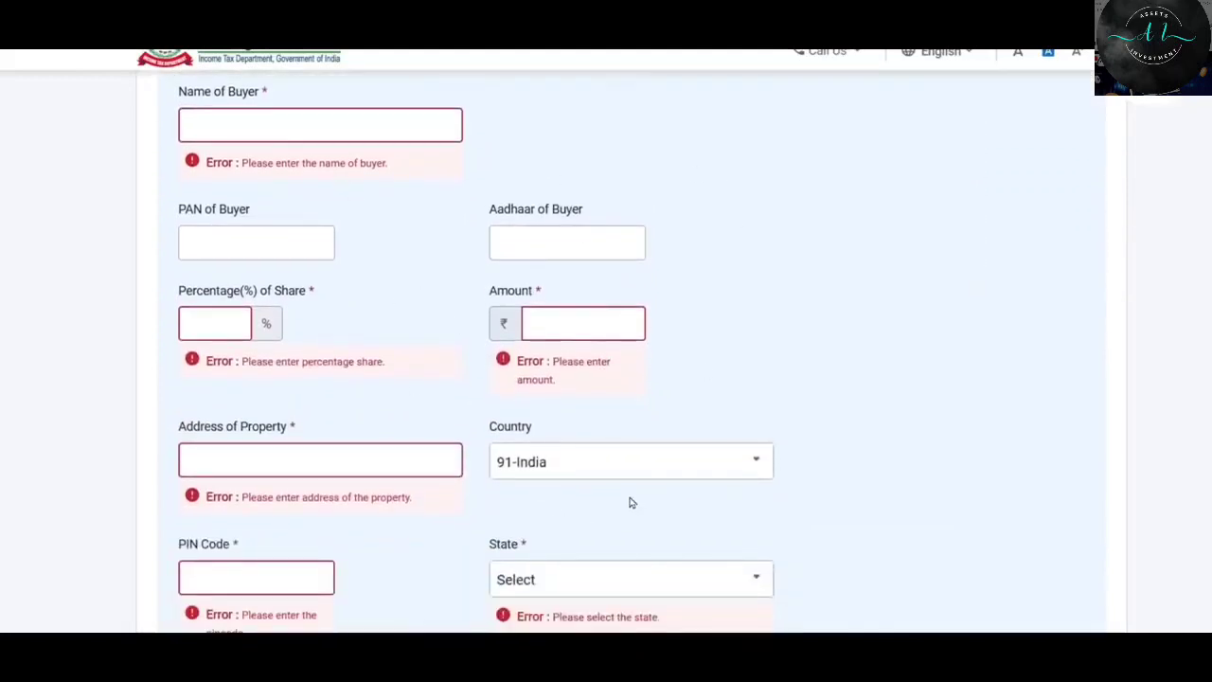
pyautogui.scroll(2, 631, 499)
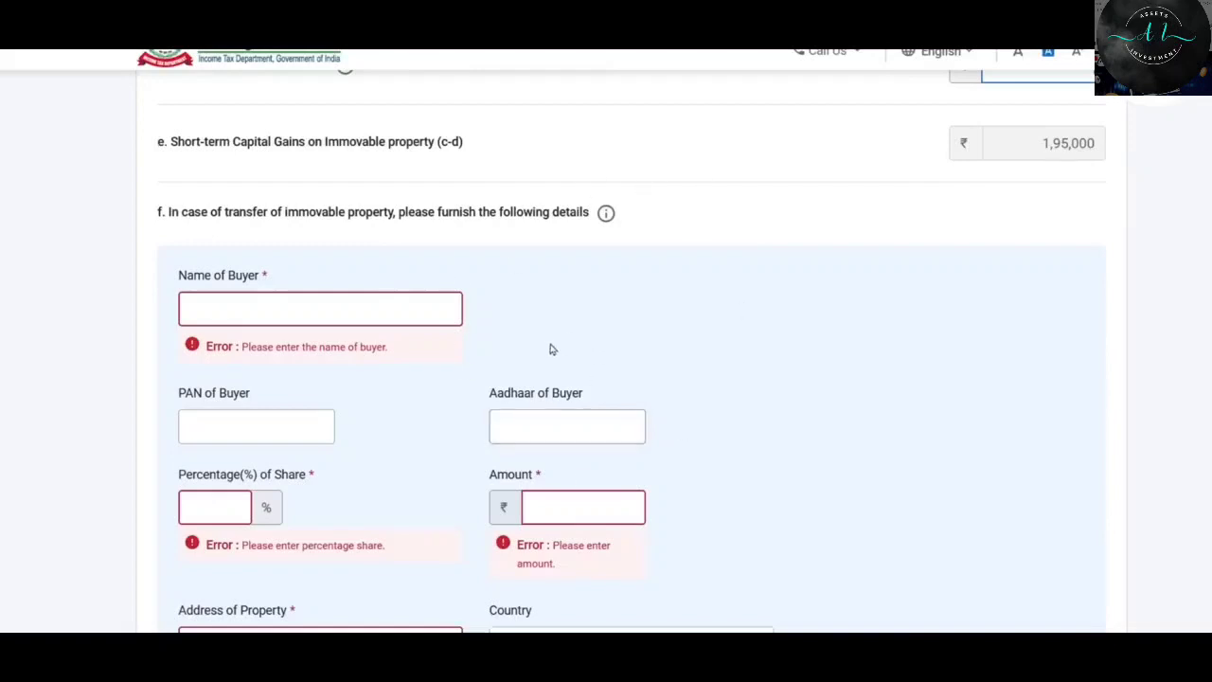
pyautogui.scroll(1, 794, 295)
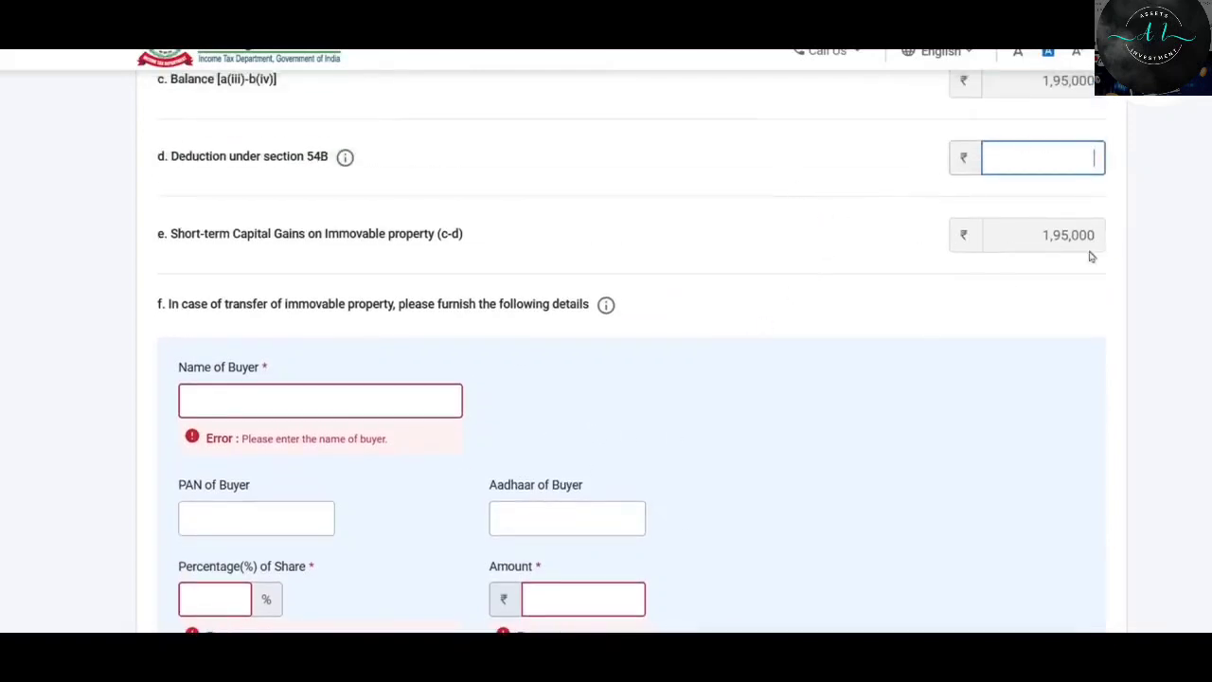
pyautogui.scroll(-1, 690, 248)
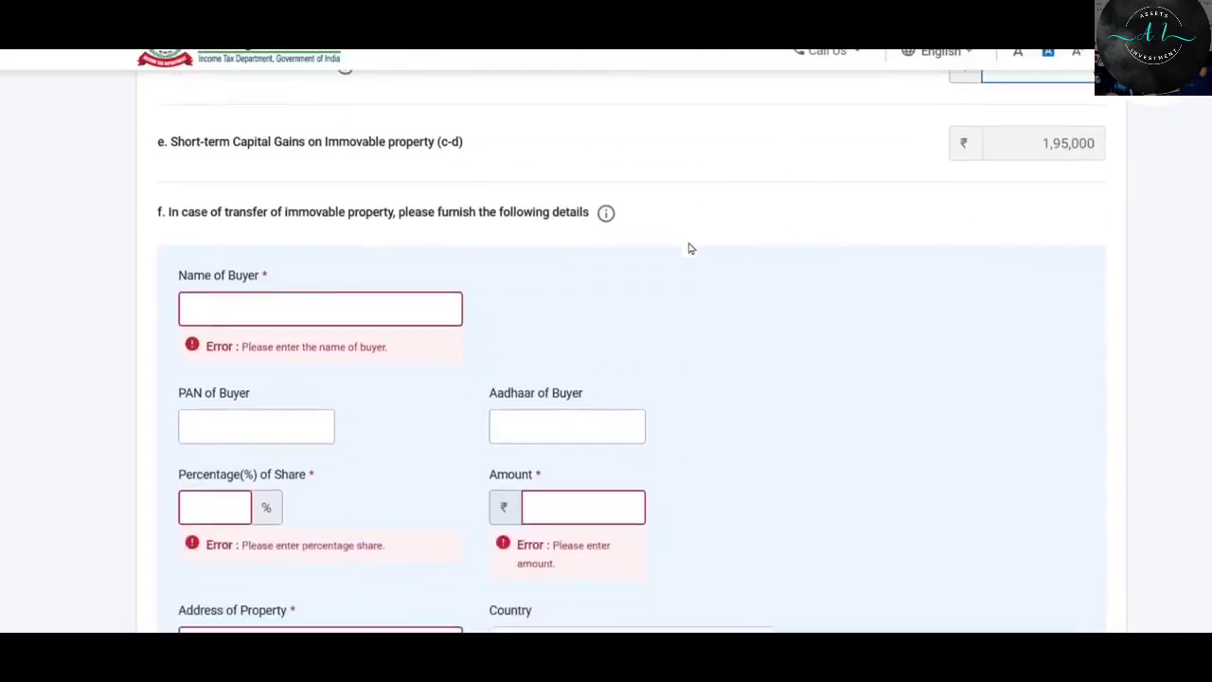
# Enter the buyer's name and a 100% share.
pyautogui.scroll(-1, 717, 219)
pyautogui.click(259, 223)
pyautogui.write('Sample Sharma')
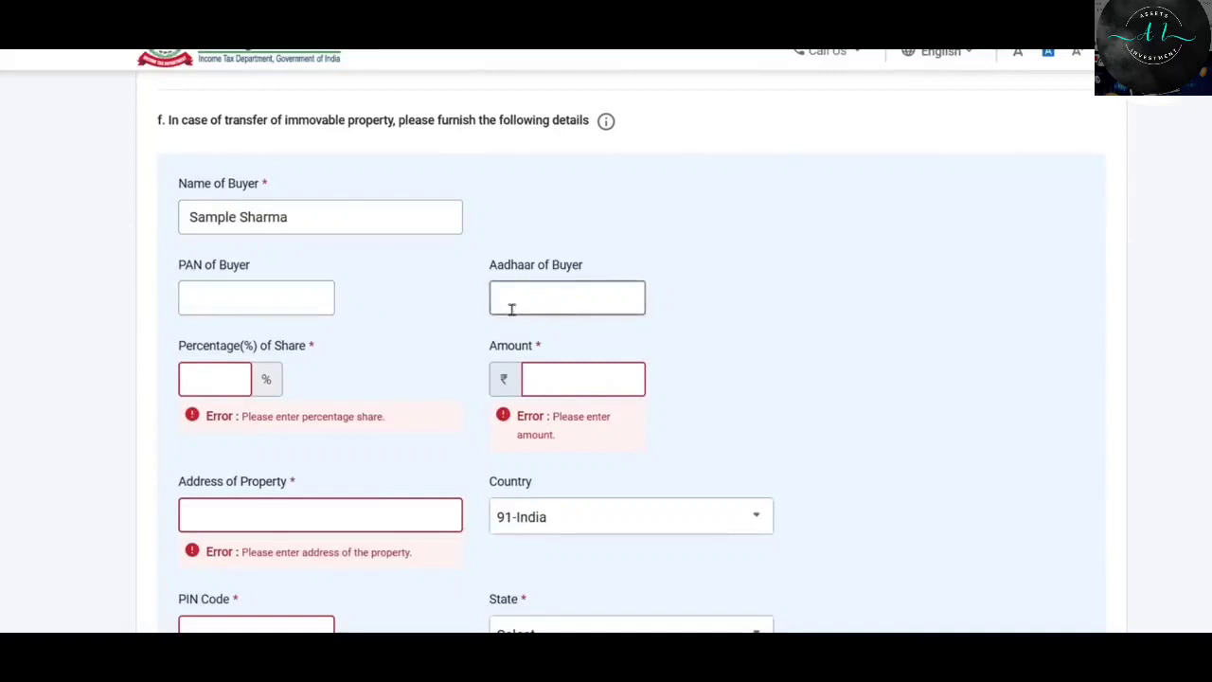
pyautogui.click(217, 376)
pyautogui.write('100')
# Fill amount 10,00,000, the property address and PIN code, and add the buyer row.
pyautogui.press('Tab')
pyautogui.write('1000000')
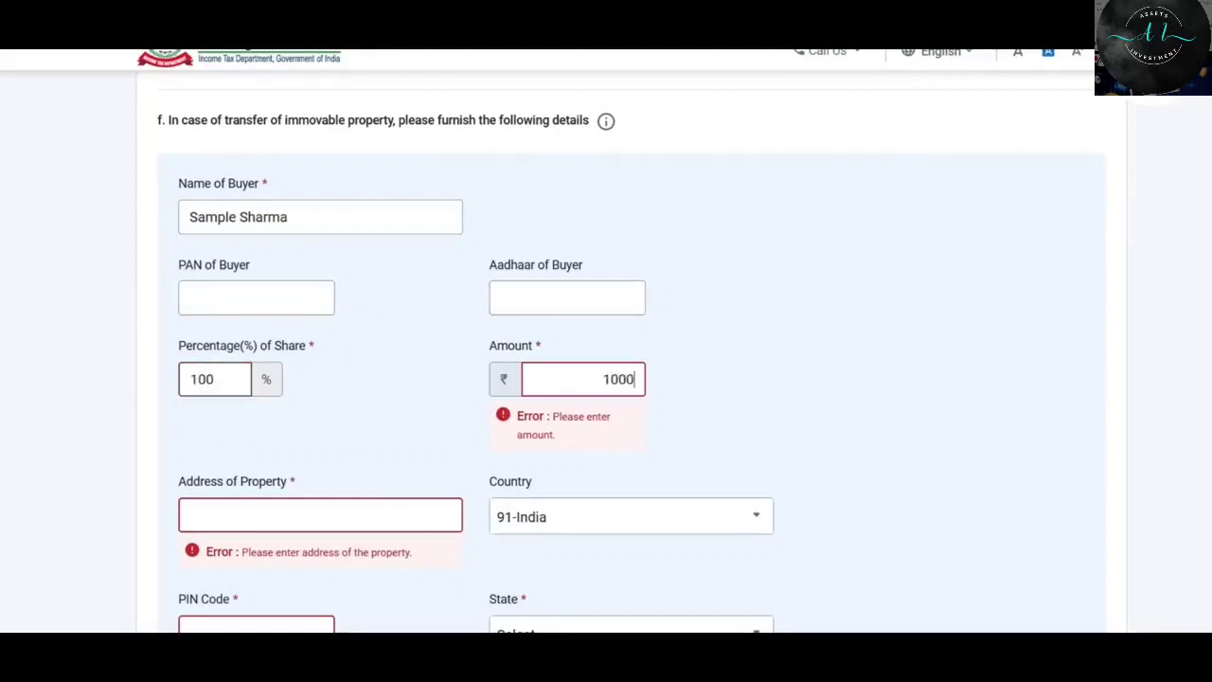
pyautogui.press('Tab')
pyautogui.write('Sample nagar')
pyautogui.press('Tab')
pyautogui.press('Tab')
pyautogui.write('40070')
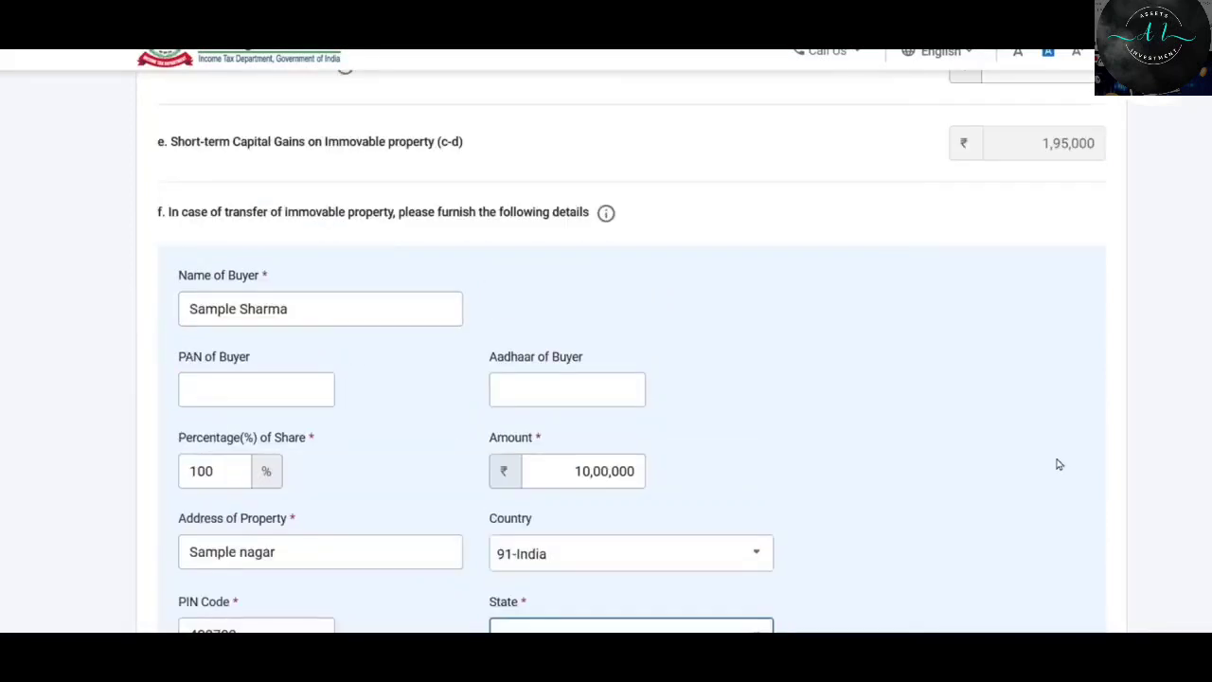
pyautogui.scroll(-2, 1061, 463)
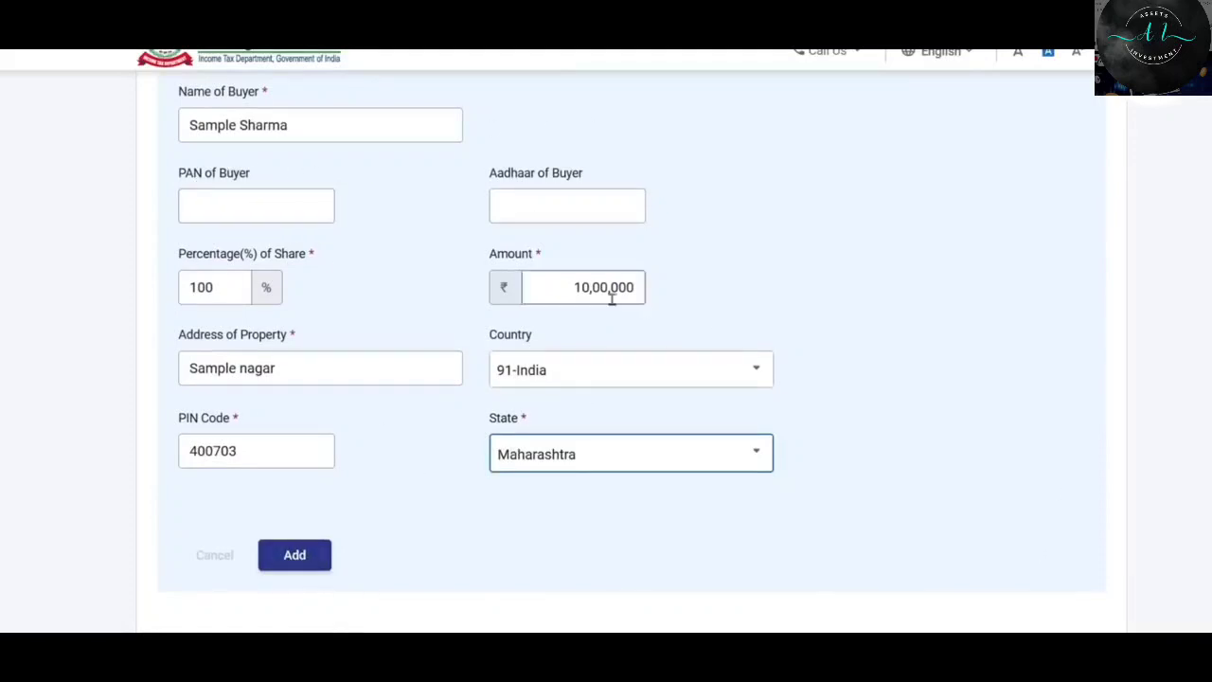
pyautogui.click(256, 199)
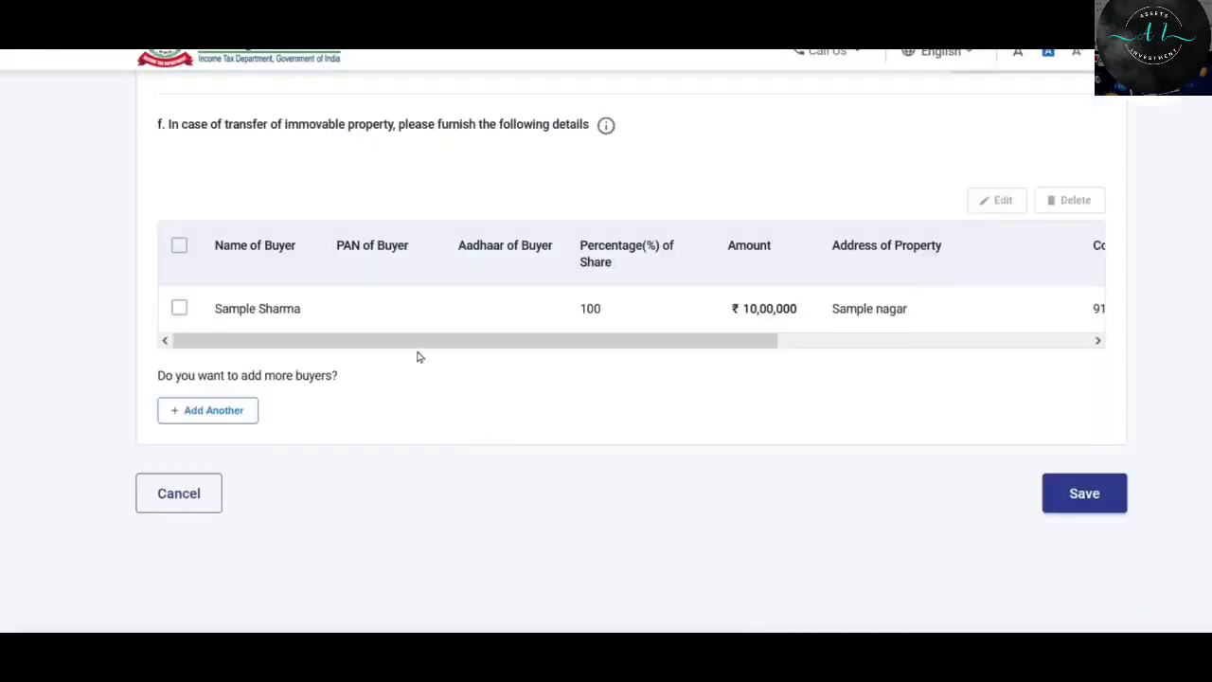
pyautogui.moveTo(423, 345); pyautogui.dragTo(758, 347)
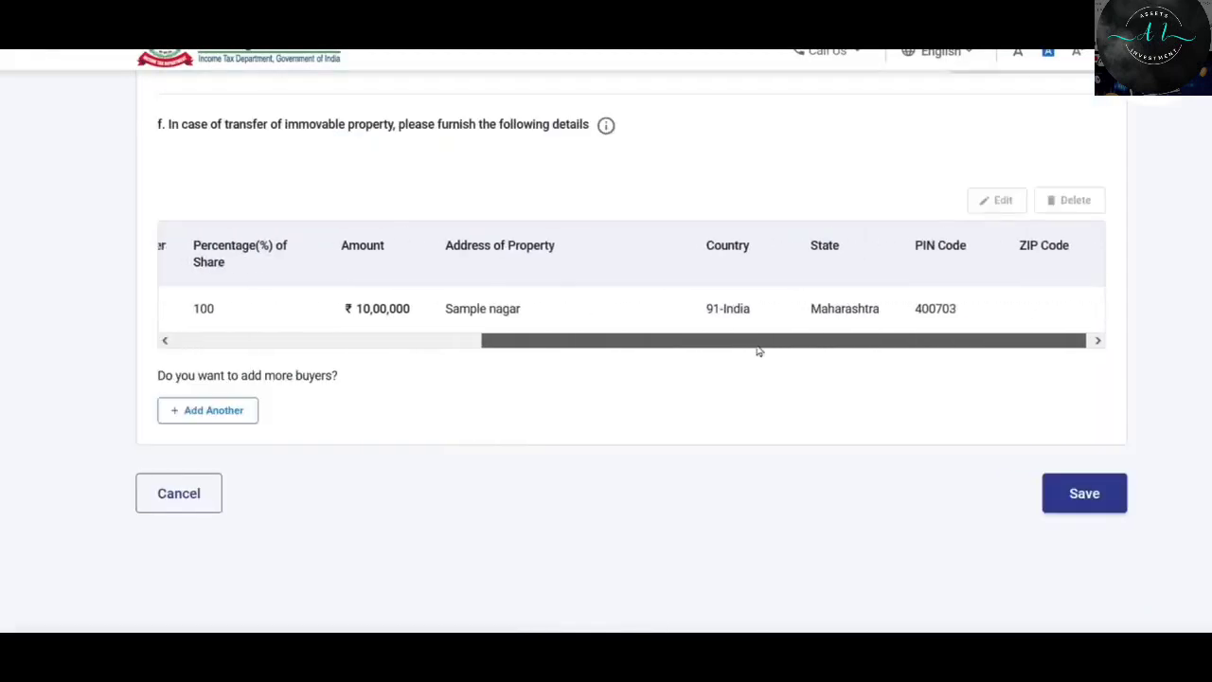
# Save the land sale and expand the Equity share / equity-oriented MF (STT paid) row.
pyautogui.hscroll(-4, 612, 350)
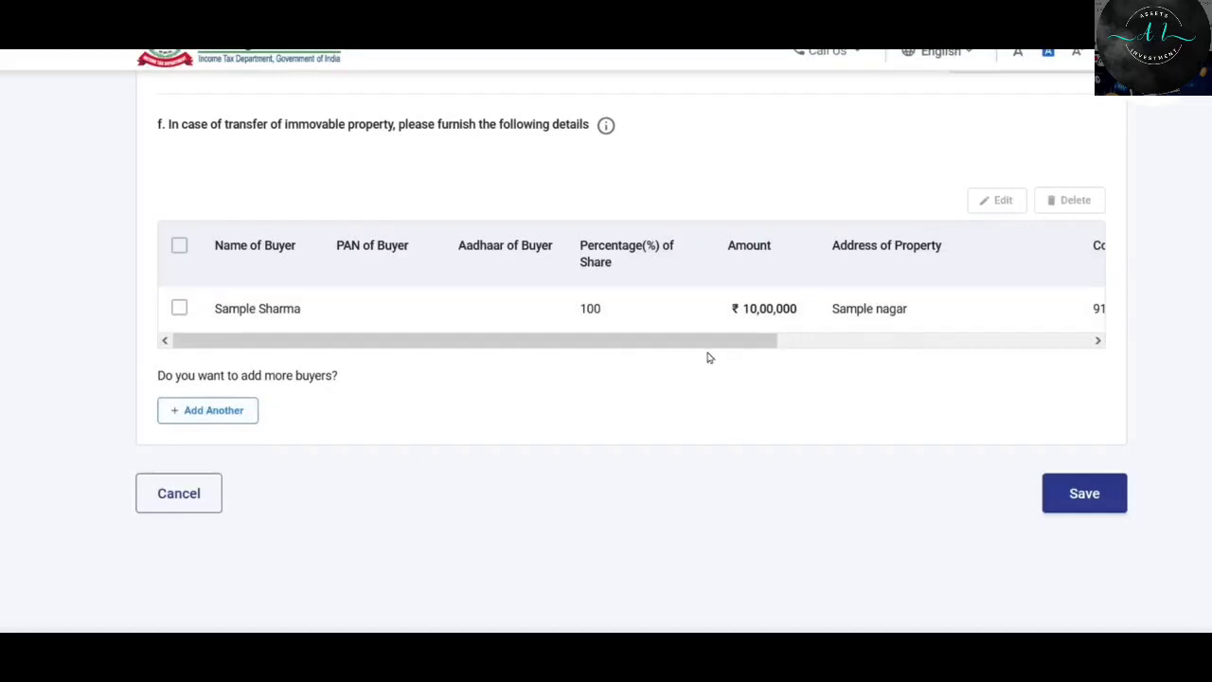
pyautogui.click(1086, 496)
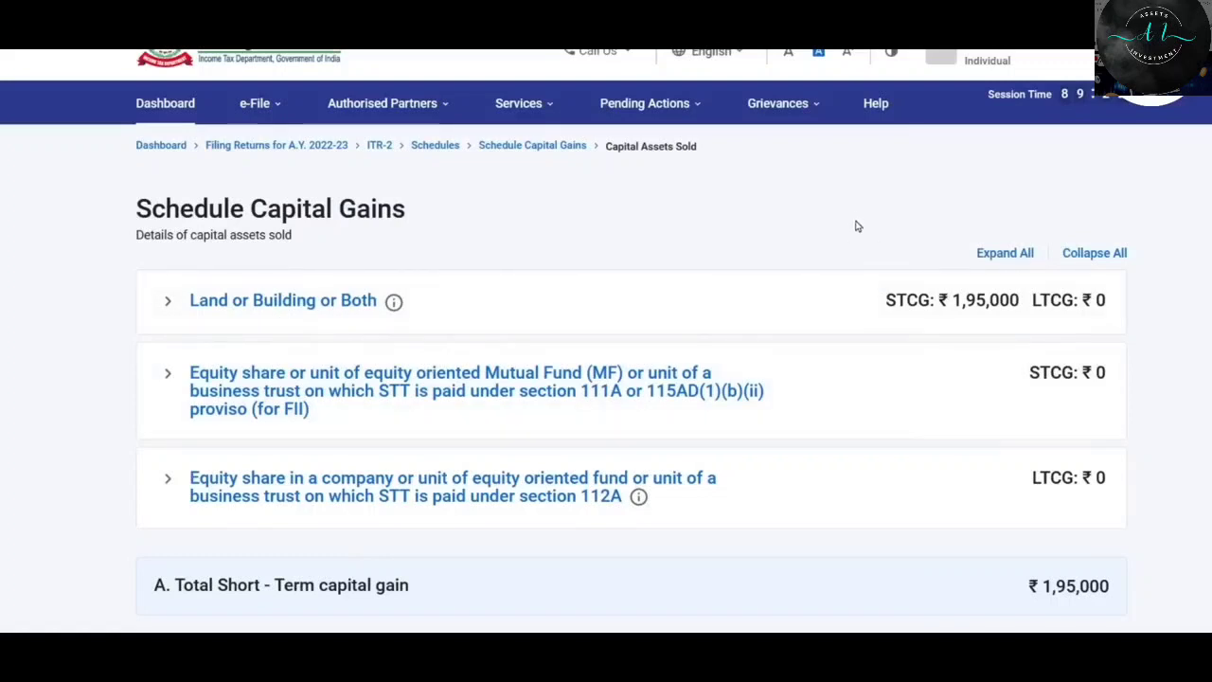
pyautogui.scroll(-2, 856, 227)
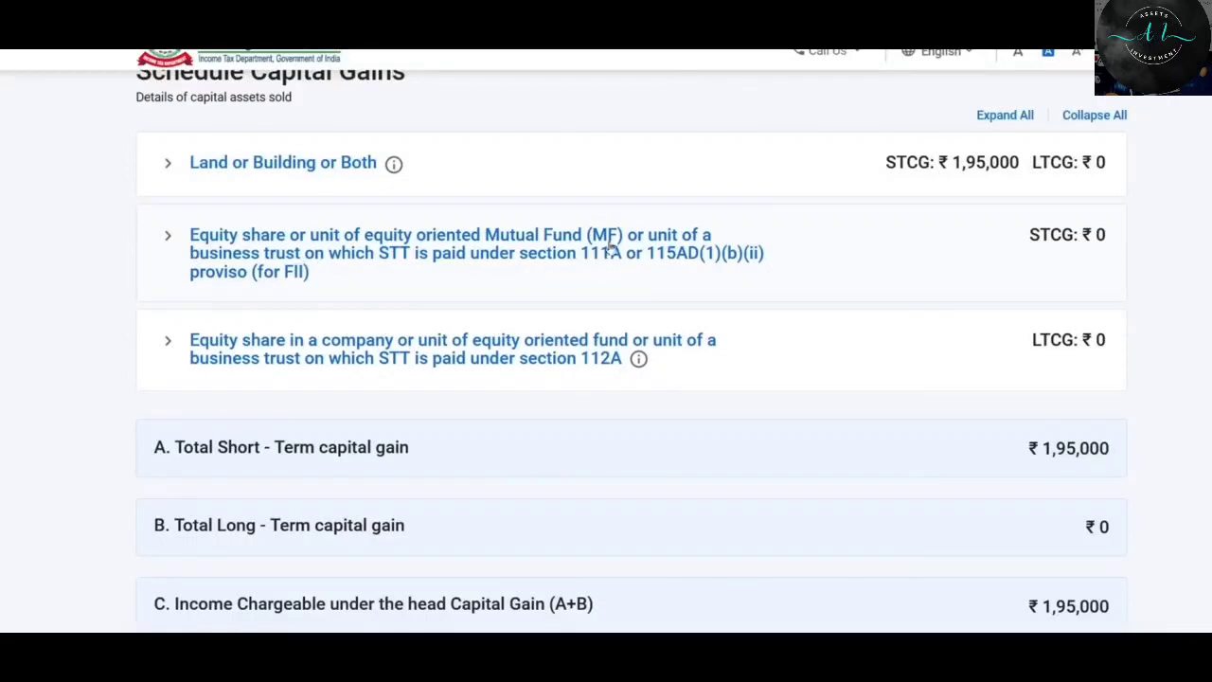
pyautogui.click(232, 249)
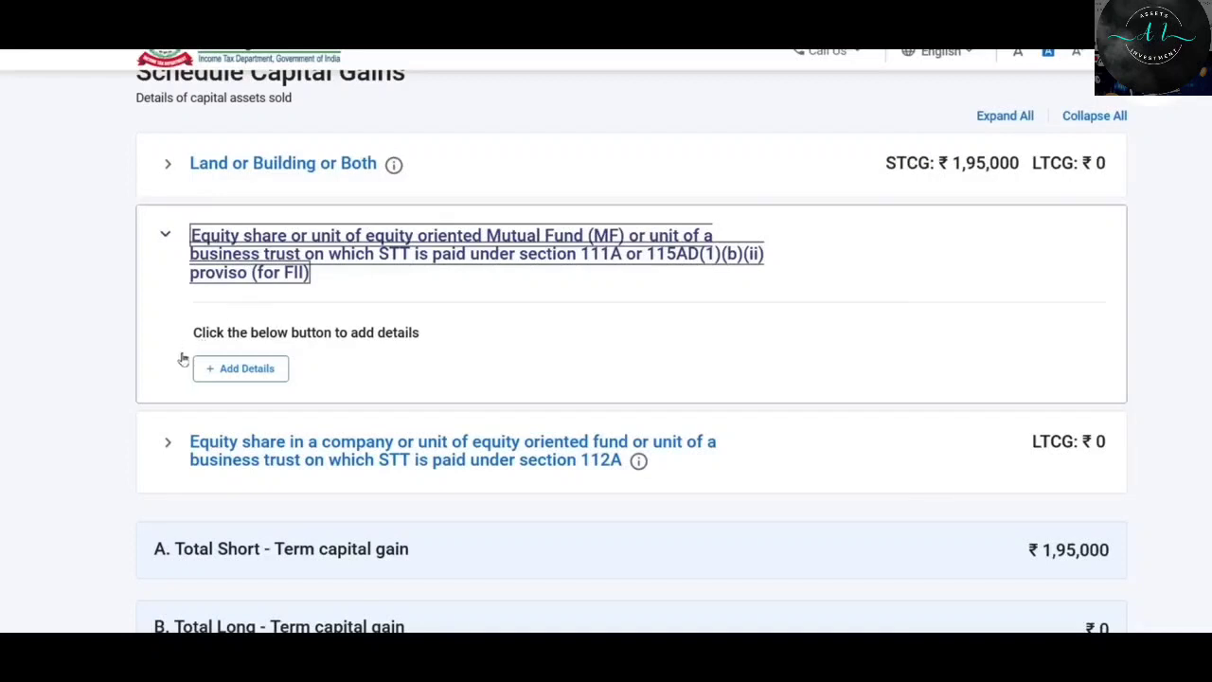
# Add an equity share sale under Section 111A and focus its Full Value of consideration field.
pyautogui.click(242, 372)
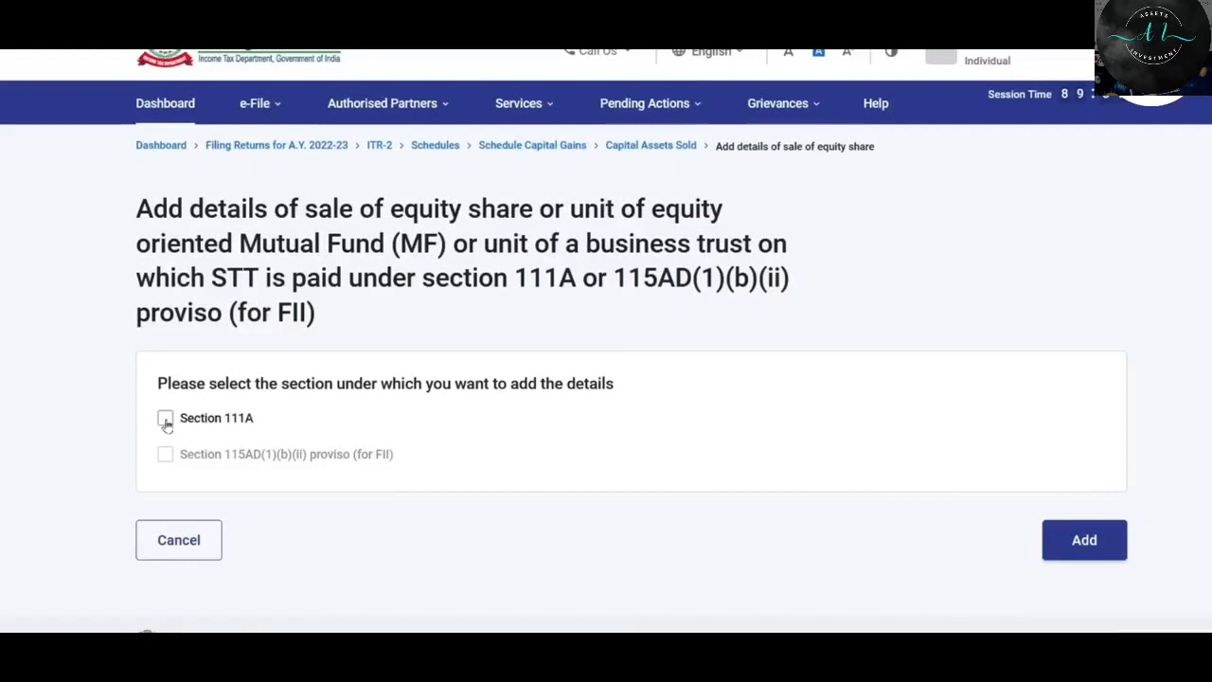
pyautogui.click(164, 419)
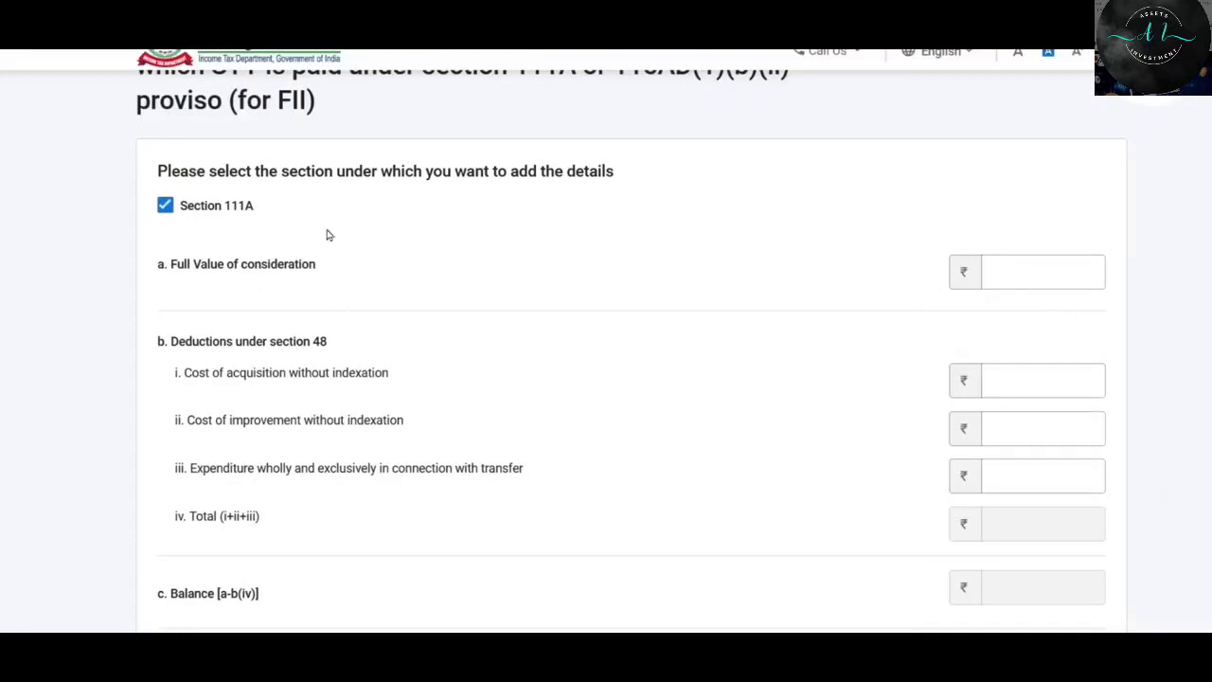
pyautogui.click(1026, 274)
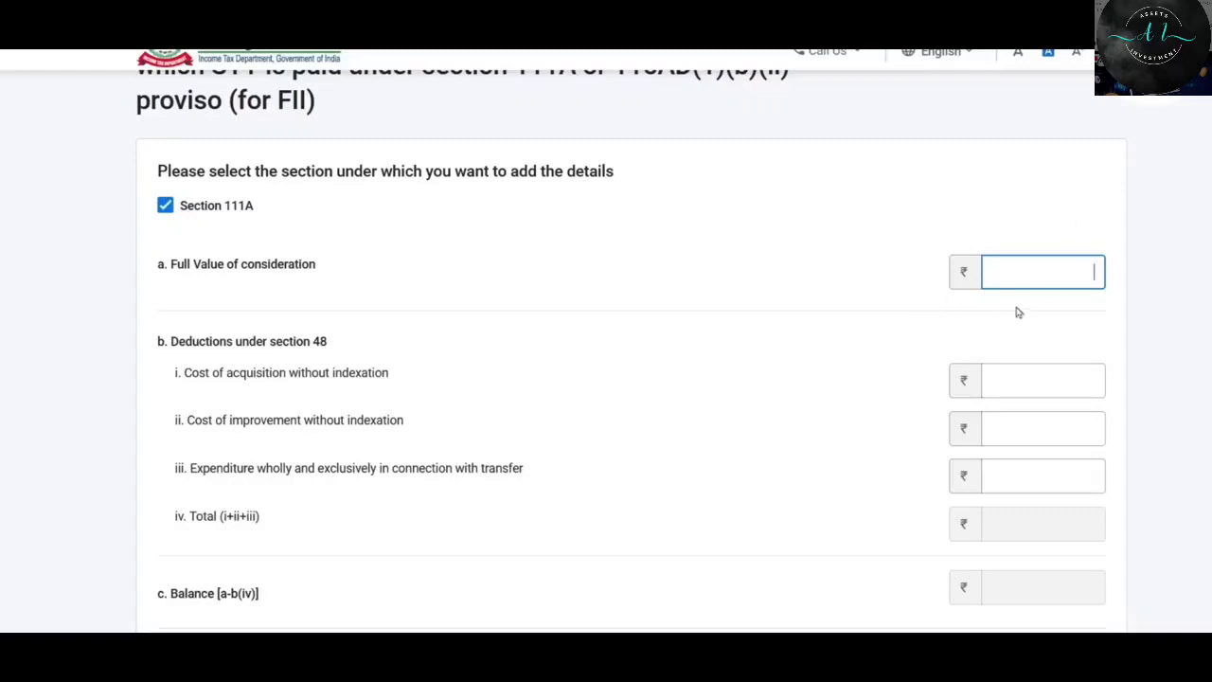
# Copy 500000 from the Capital Loss sheet into the Section 111A Full Value of consideration.
pyautogui.hotkey('alt', 'Tab')
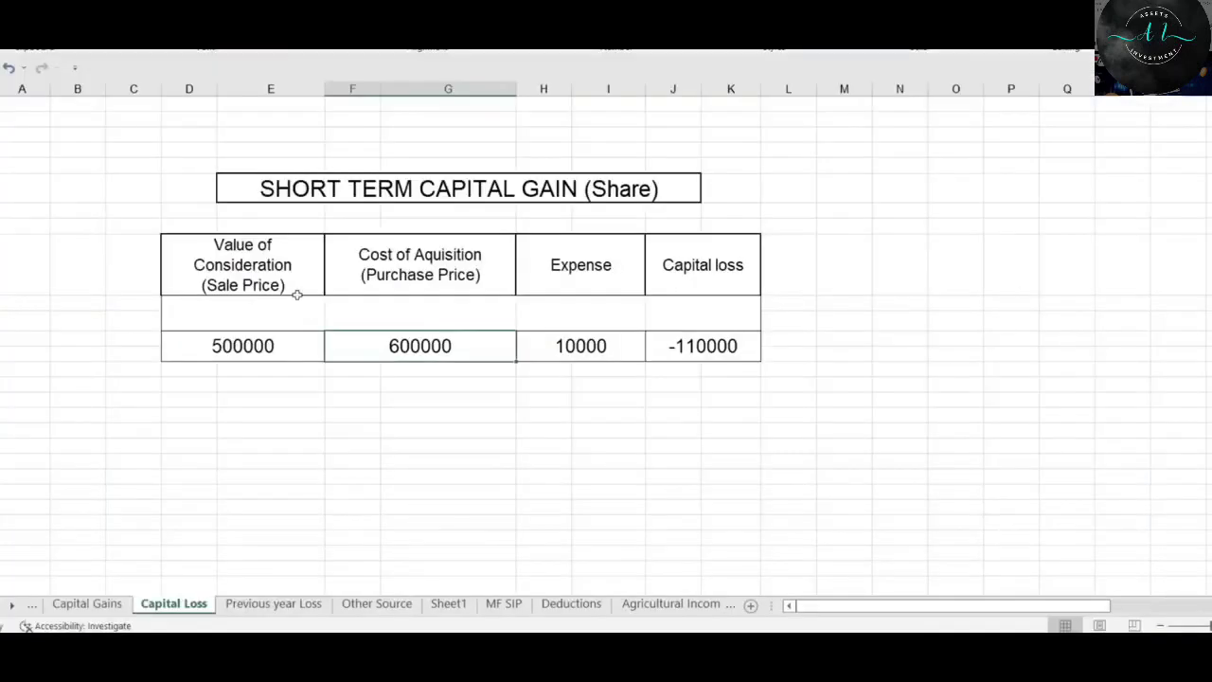
pyautogui.click(521, 190)
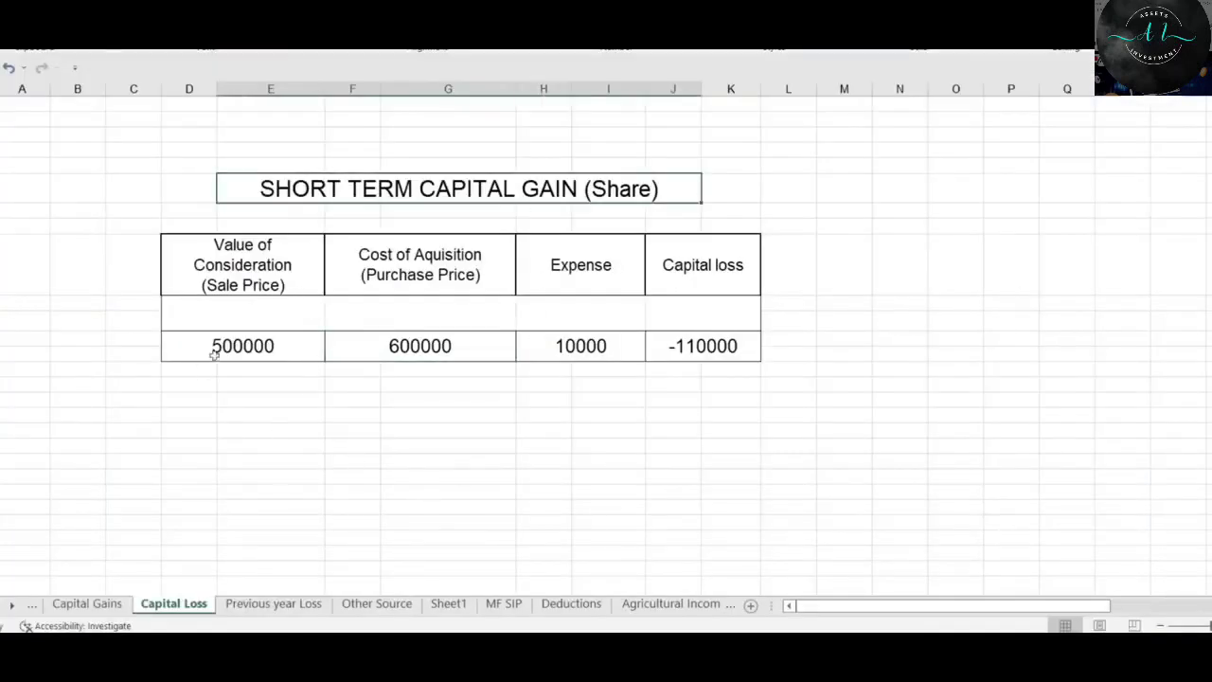
pyautogui.click(275, 348)
pyautogui.hotkey('ctrl', 'c')
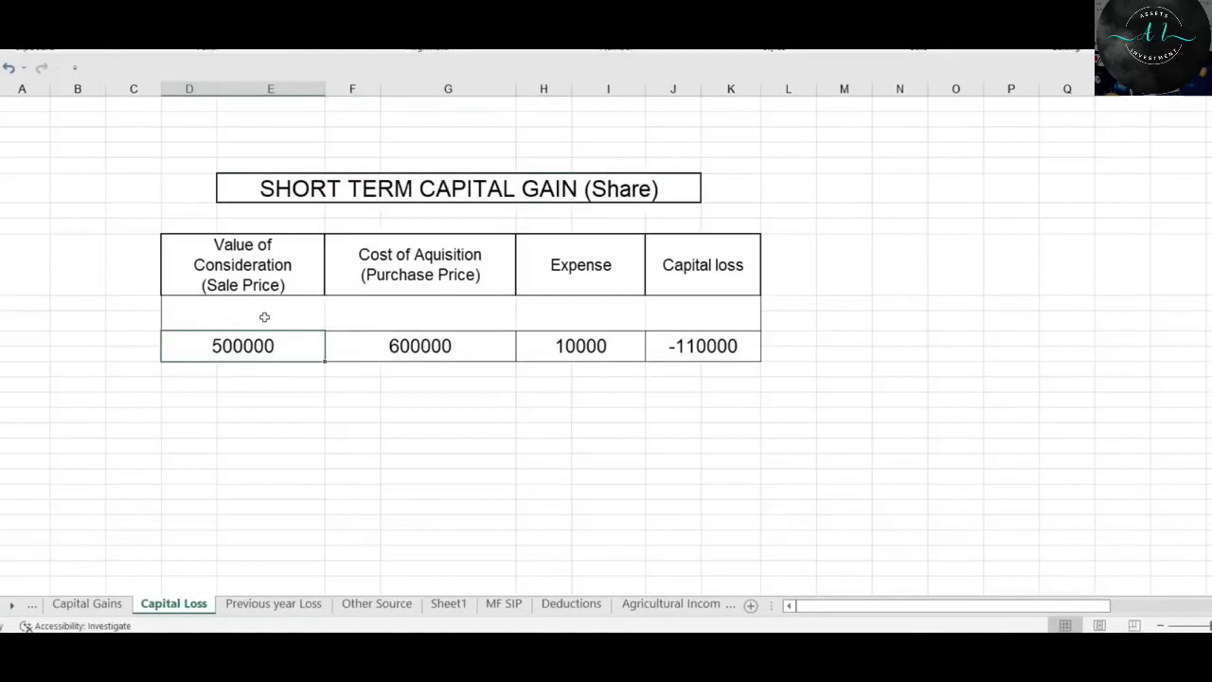
pyautogui.hotkey('alt', 'Tab')
pyautogui.hotkey('ctrl', 'v')
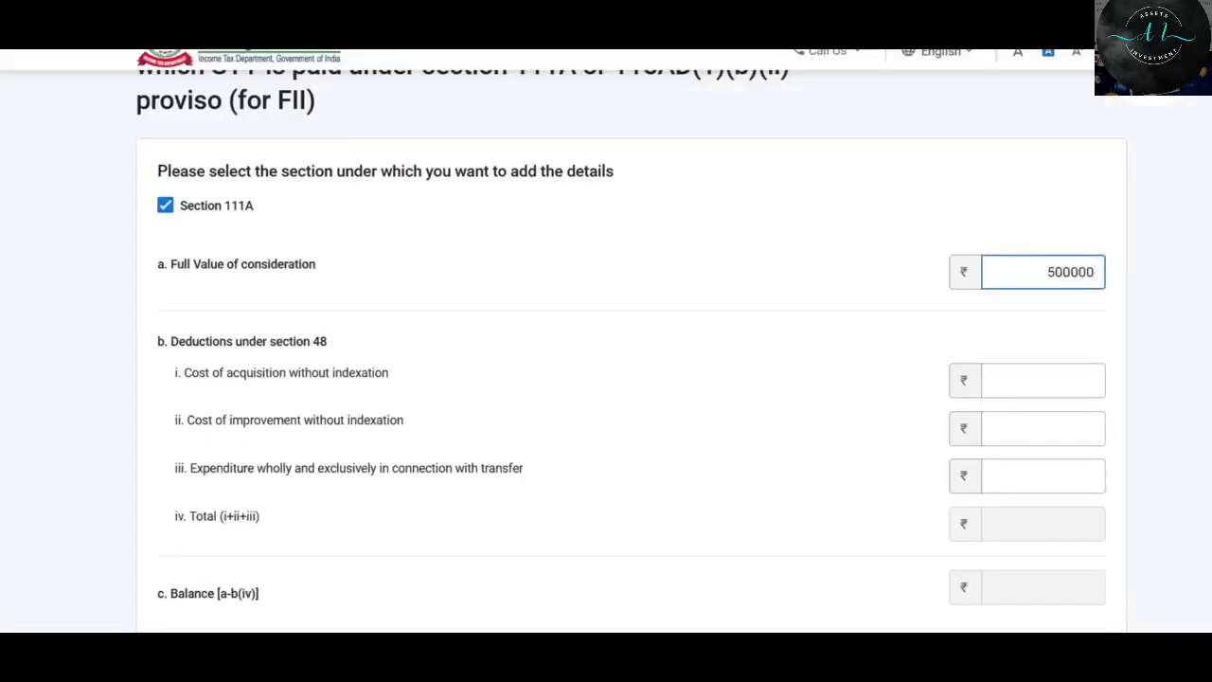
pyautogui.click(729, 267)
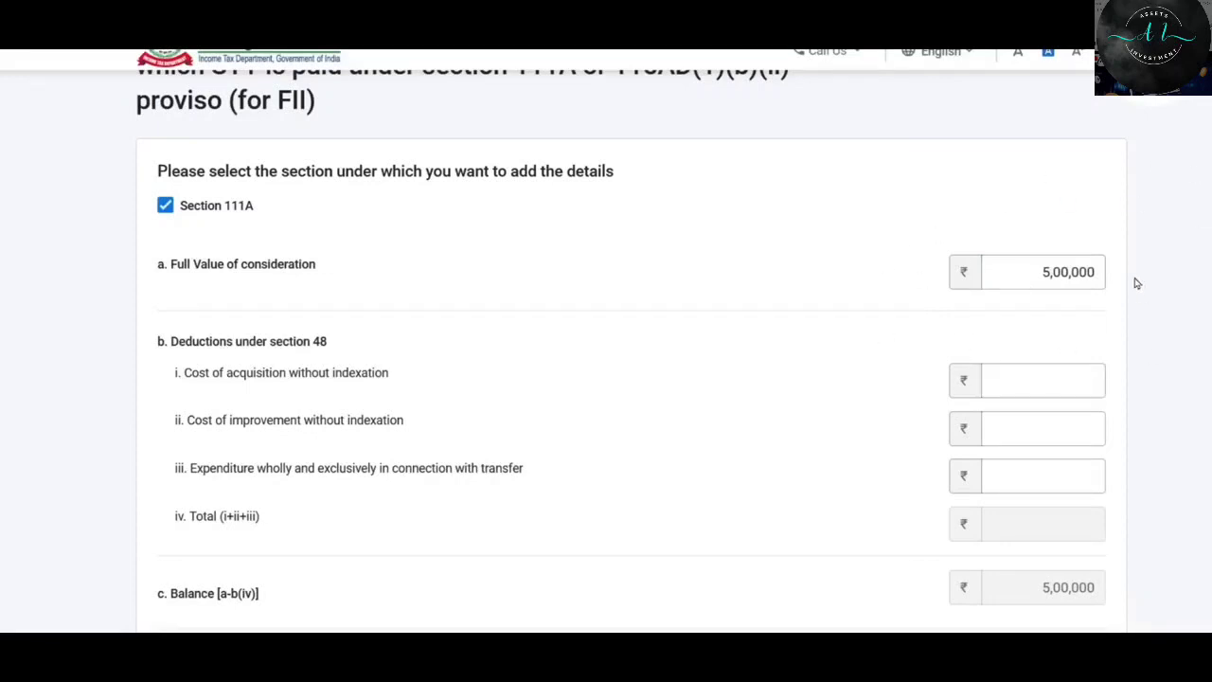
# Enter cost of acquisition 6,00,000 and transfer expenditure 1,000, leaving a -1,01,000 balance.
pyautogui.scroll(-1, 617, 213)
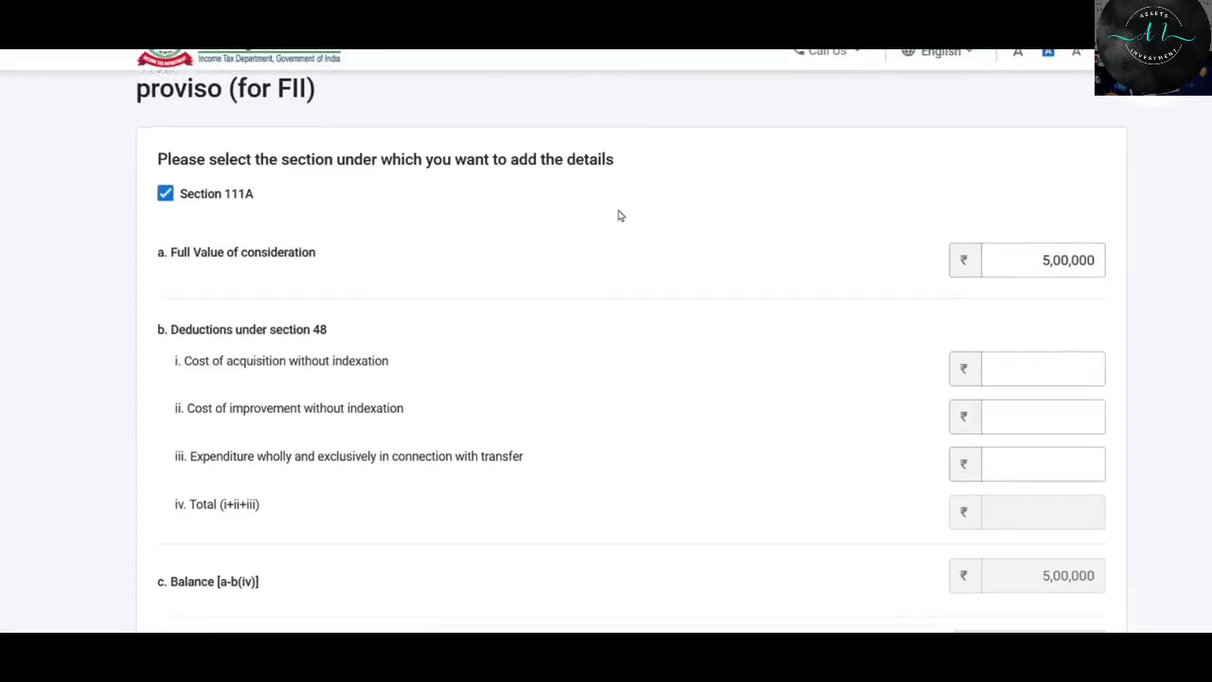
pyautogui.press('Tab')
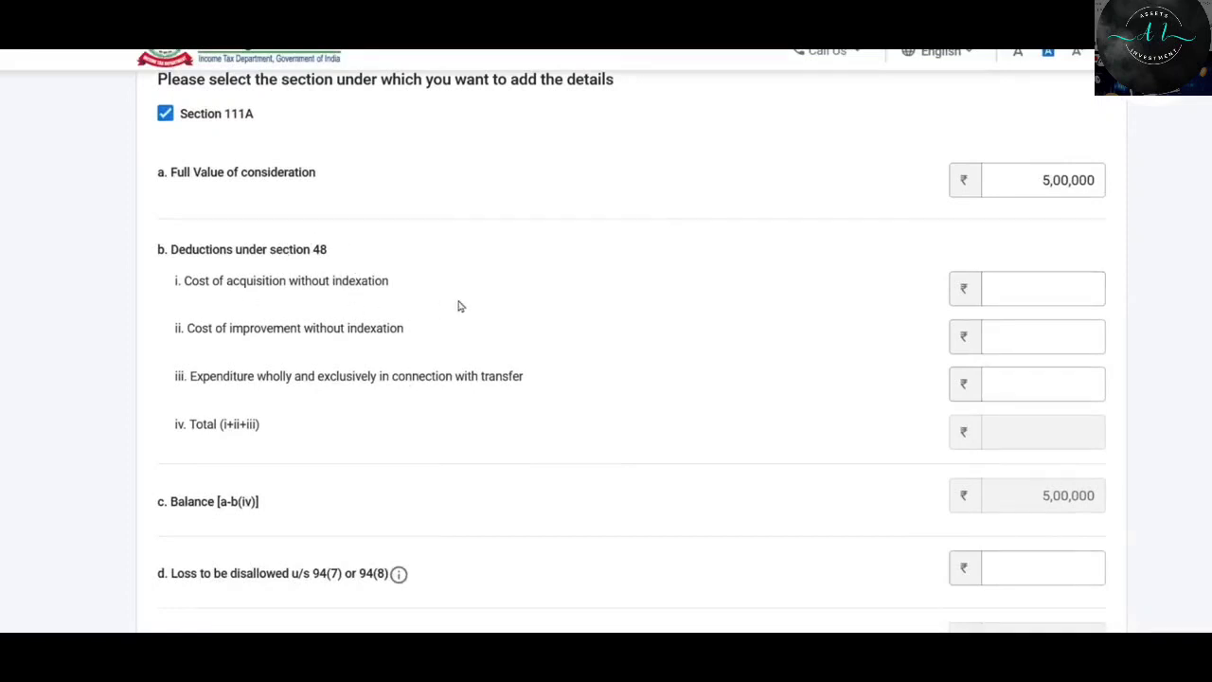
pyautogui.click(1036, 288)
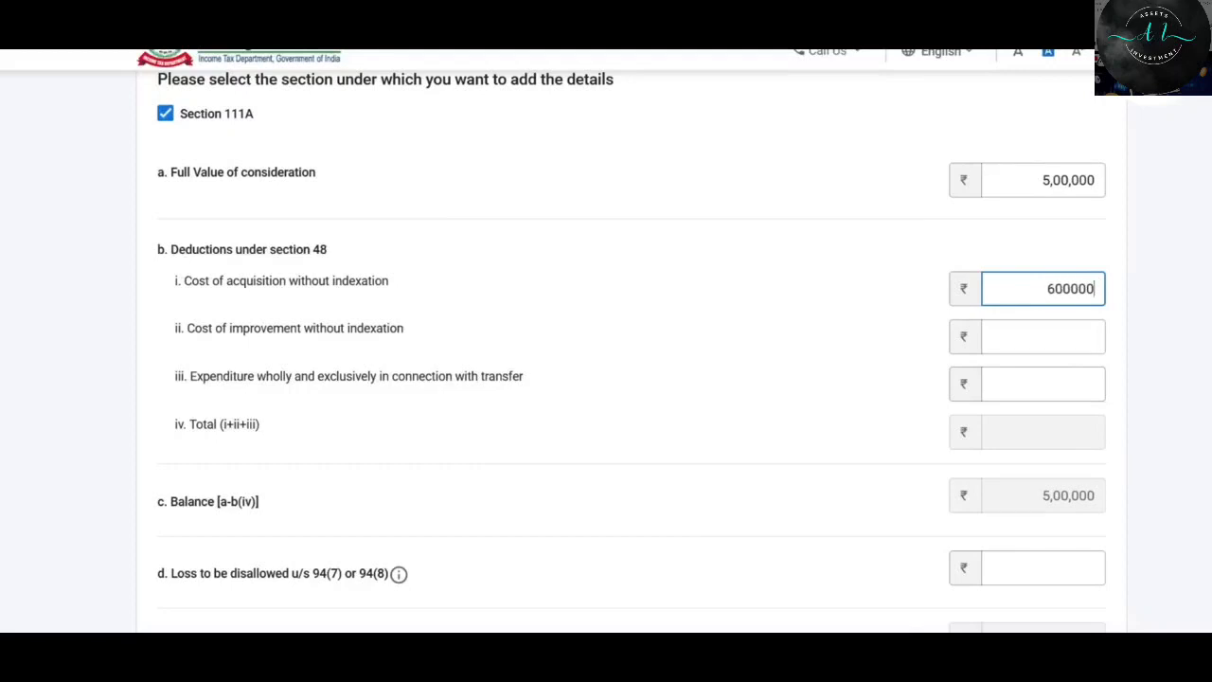
pyautogui.press('Tab')
pyautogui.press('Tab')
pyautogui.write('10')
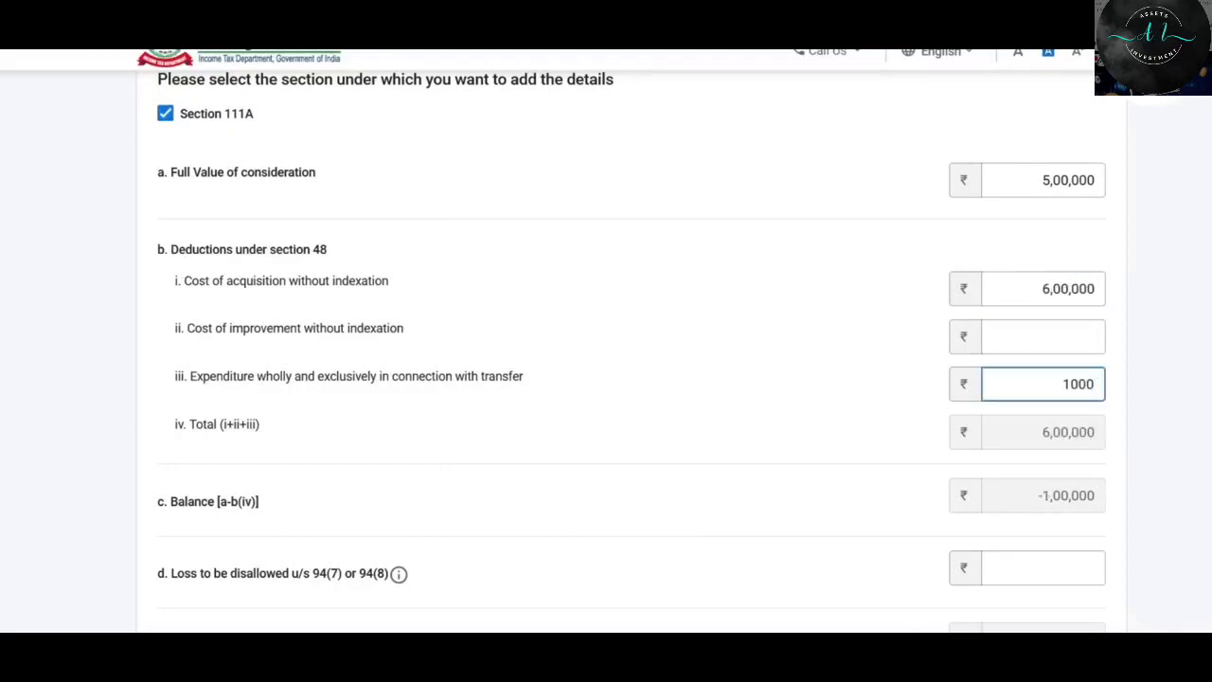
pyautogui.click(825, 389)
pyautogui.scroll(-2, 831, 392)
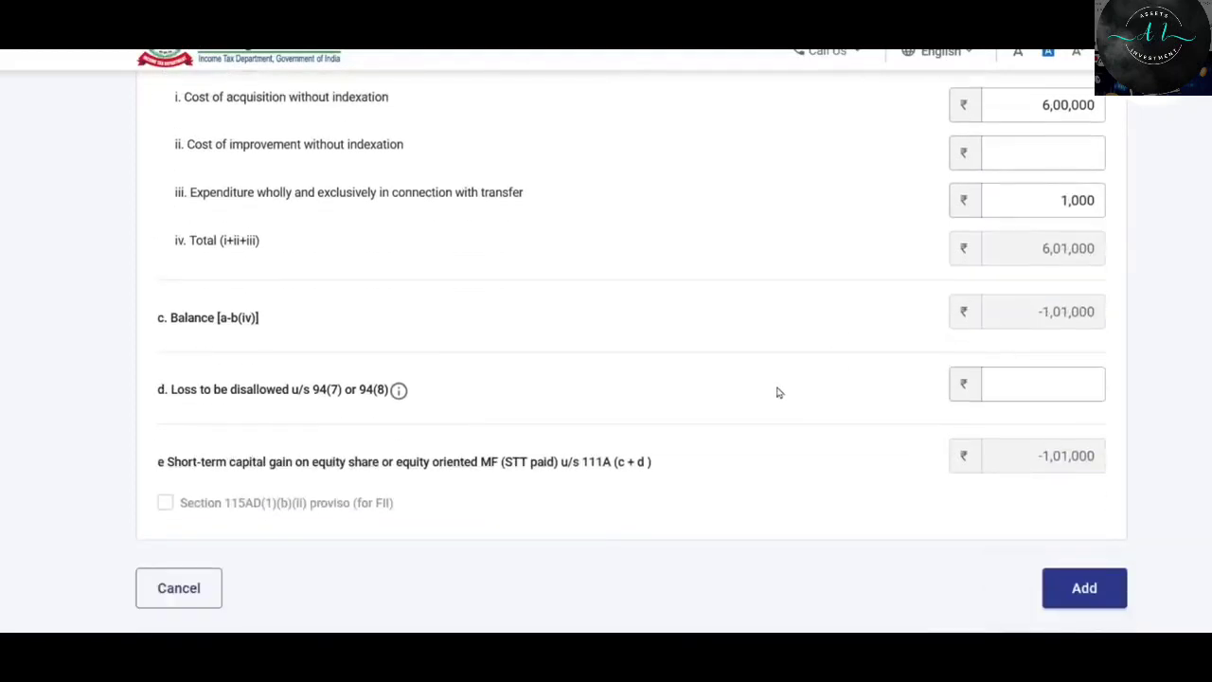
pyautogui.scroll(2, 1085, 230)
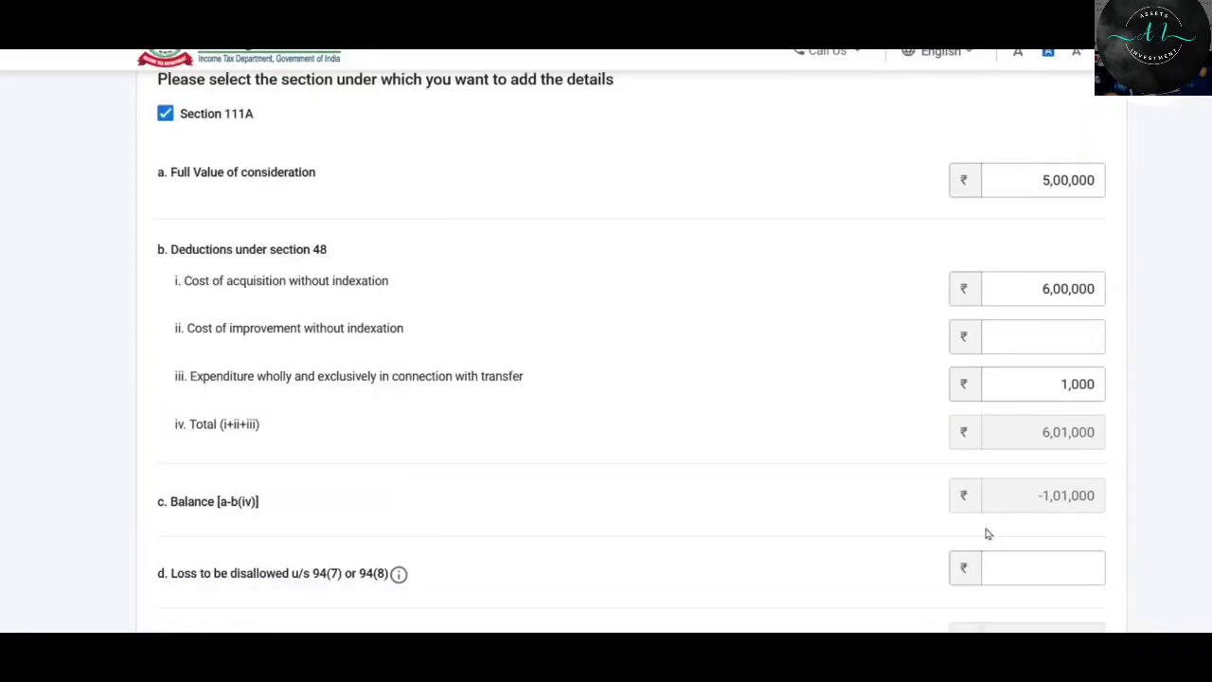
pyautogui.scroll(-2, 1127, 332)
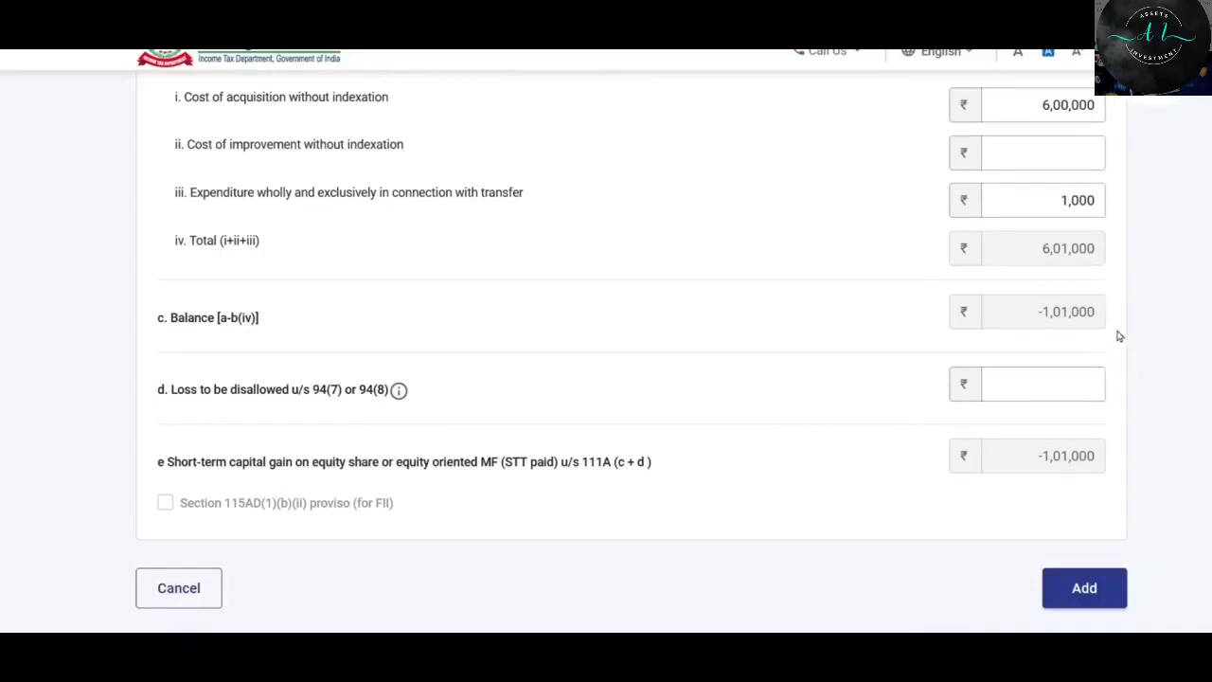
pyautogui.scroll(2, 1060, 330)
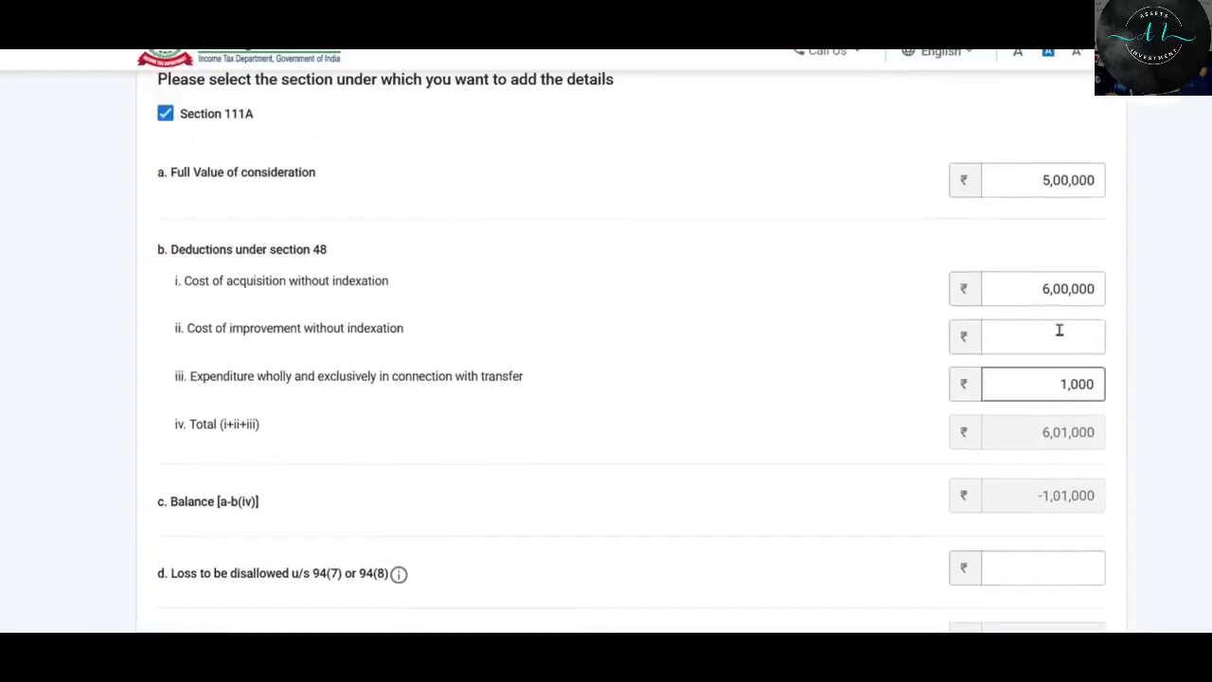
pyautogui.scroll(-1, 977, 412)
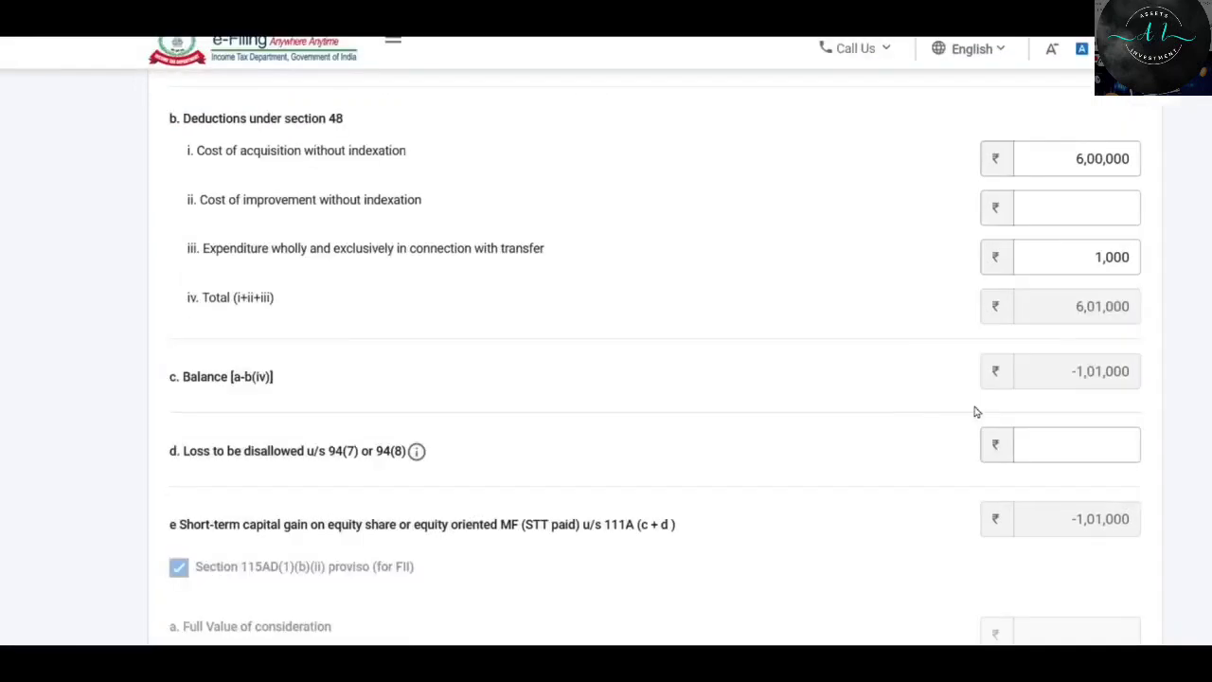
pyautogui.scroll(3, 822, 386)
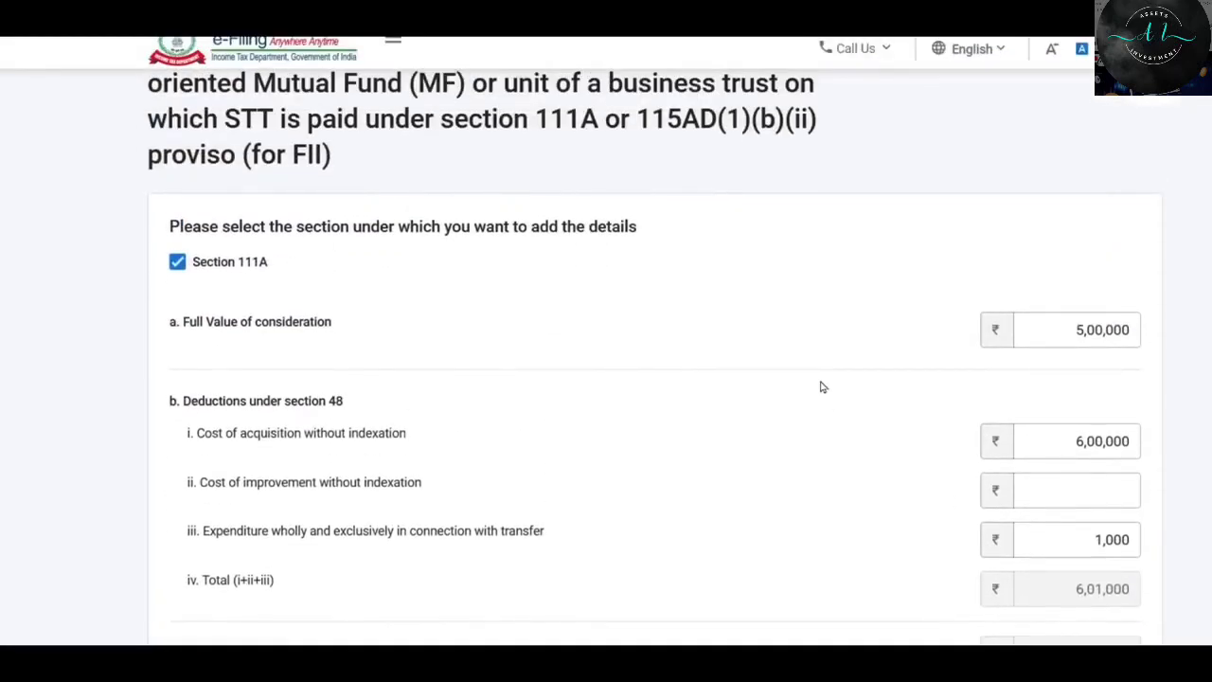
pyautogui.scroll(-1, 820, 341)
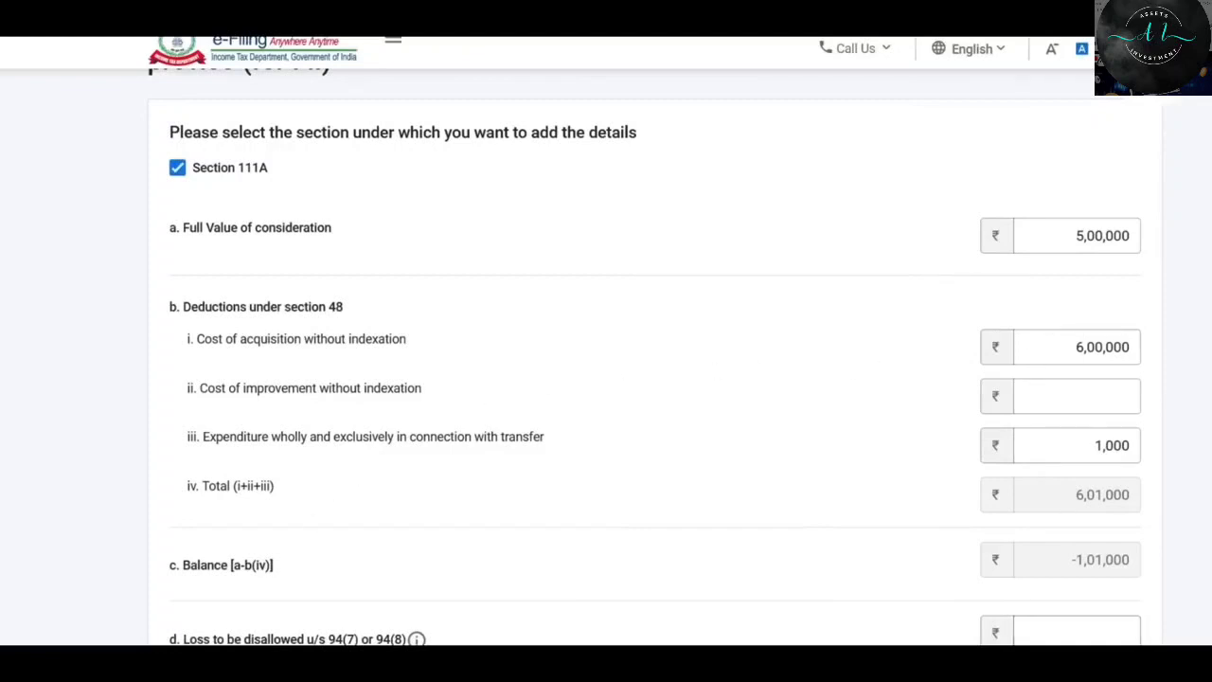
# Compare the 500000 and 294200 sale prices in the Capital Gains sheet against the form.
pyautogui.click(493, 661)
pyautogui.click(151, 349)
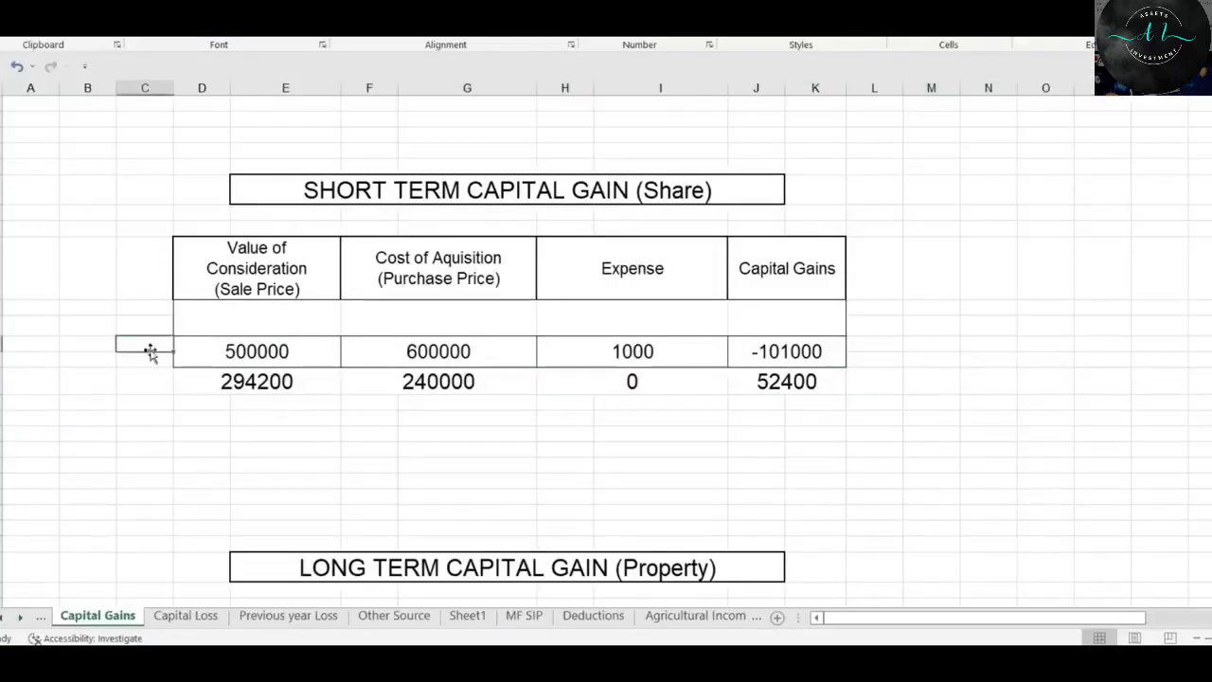
pyautogui.click(246, 378)
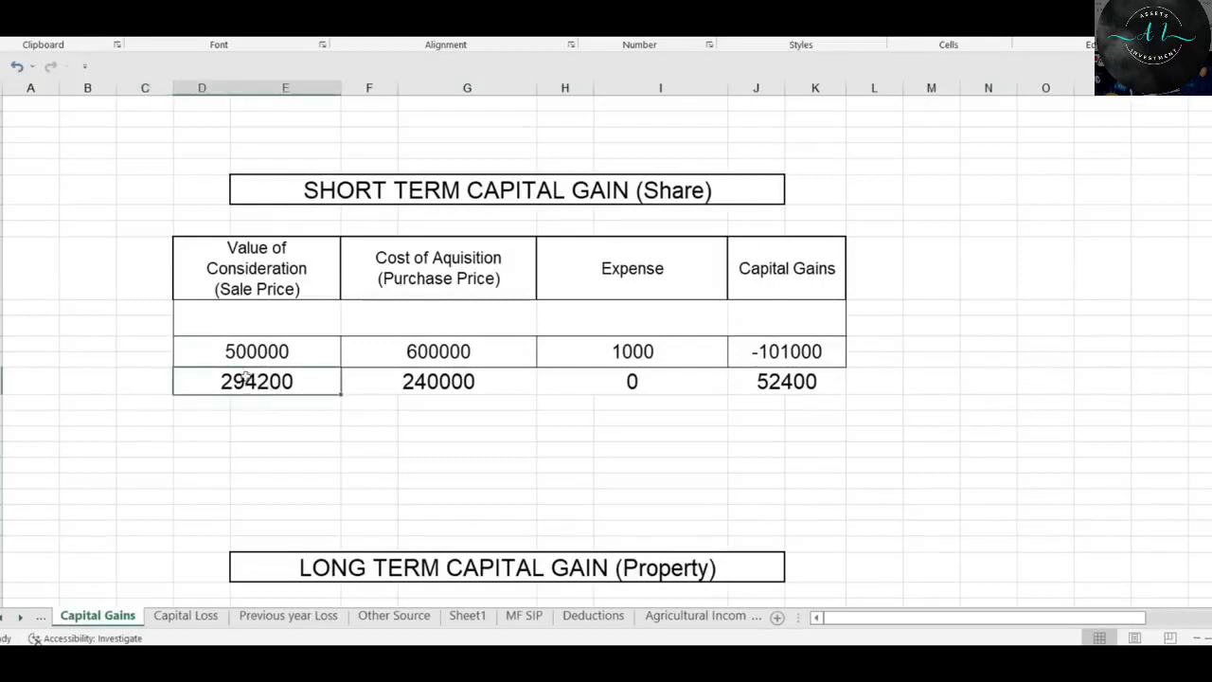
pyautogui.moveTo(230, 351); pyautogui.dragTo(496, 349)
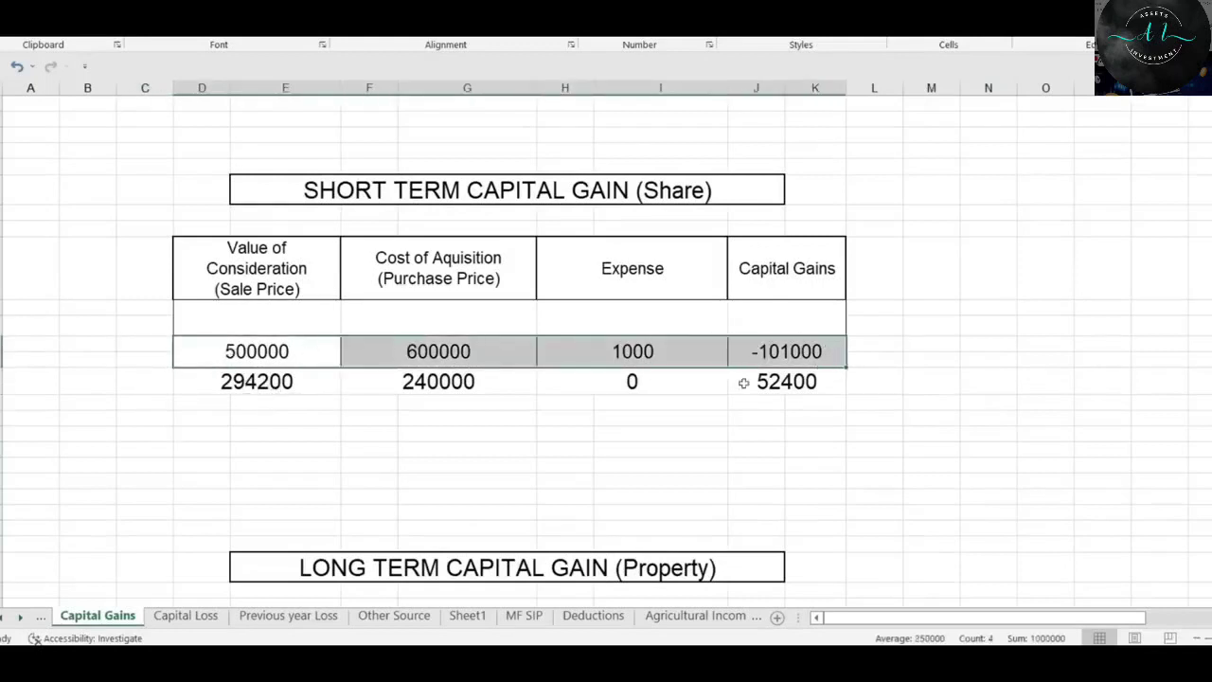
pyautogui.moveTo(220, 384); pyautogui.dragTo(795, 379)
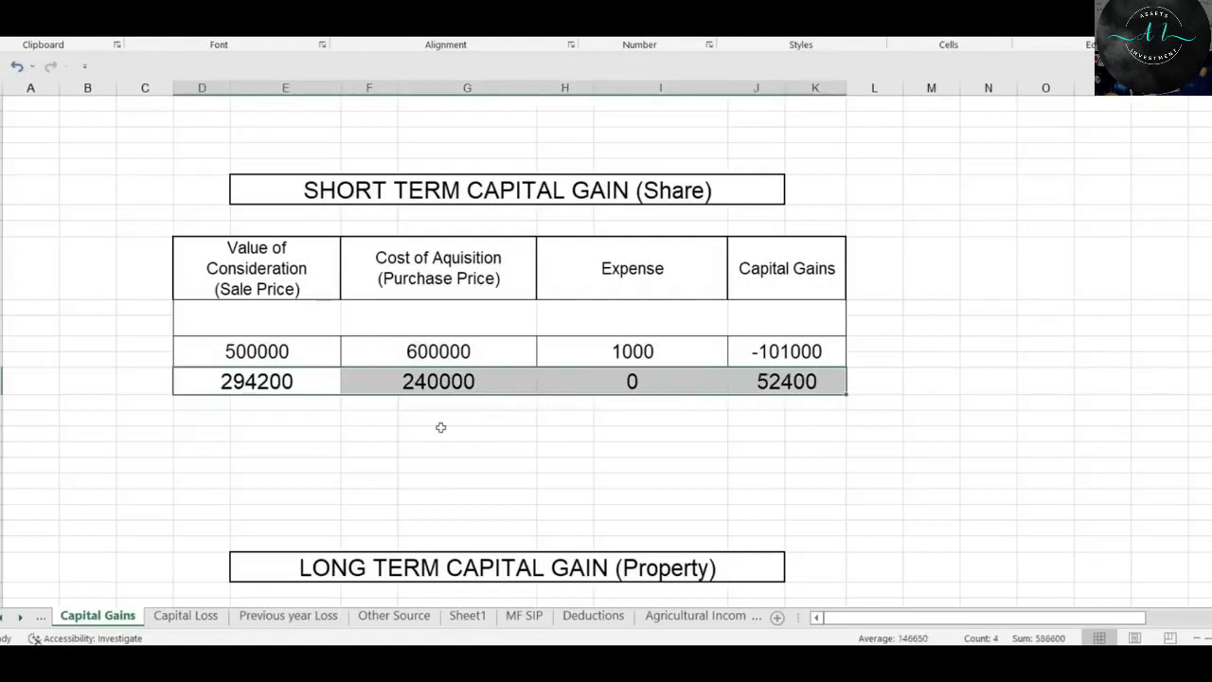
pyautogui.click(273, 349)
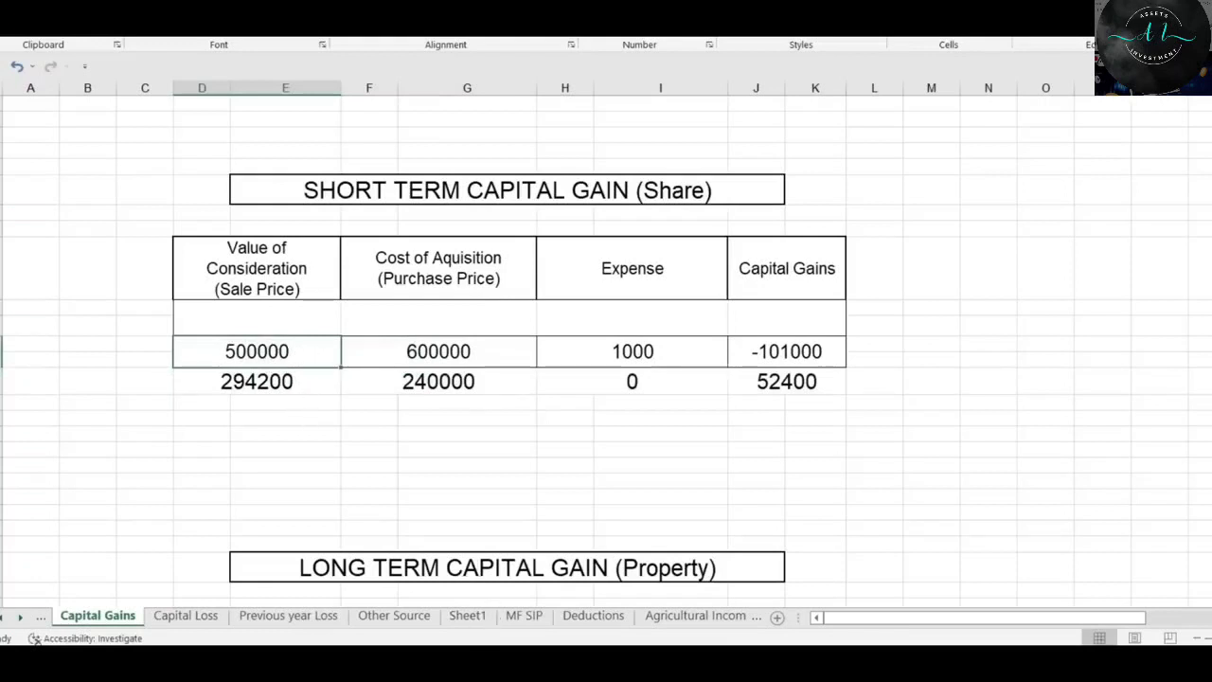
pyautogui.click(511, 664)
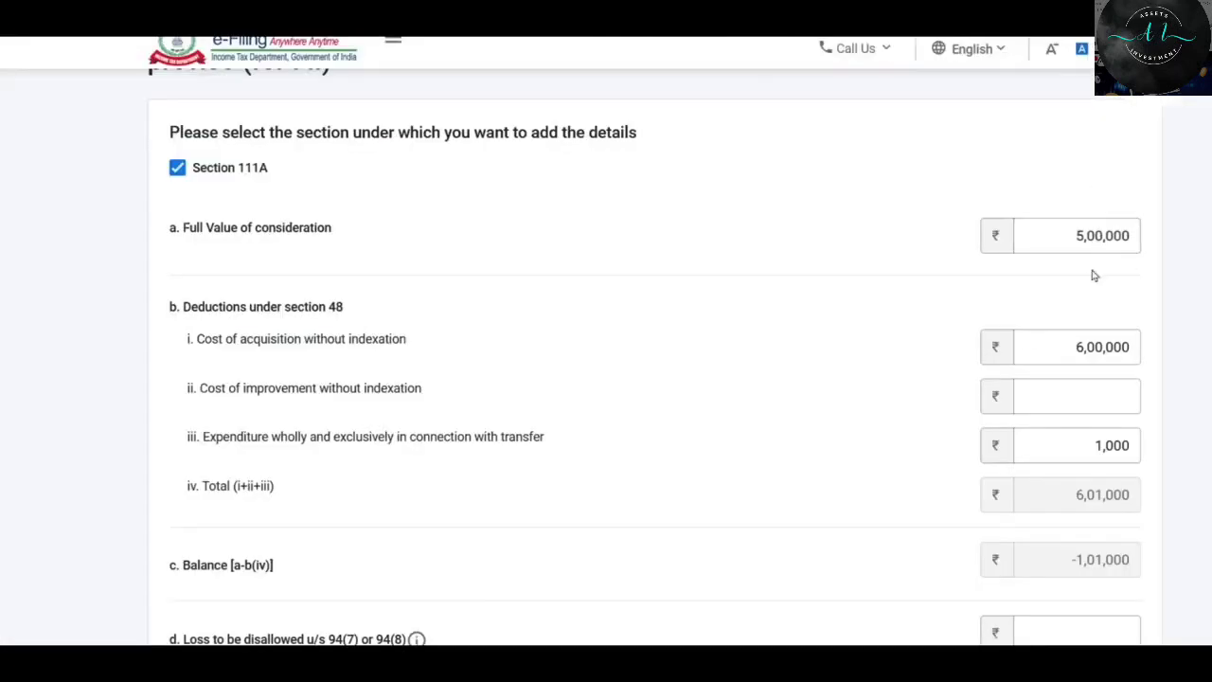
pyautogui.click(545, 664)
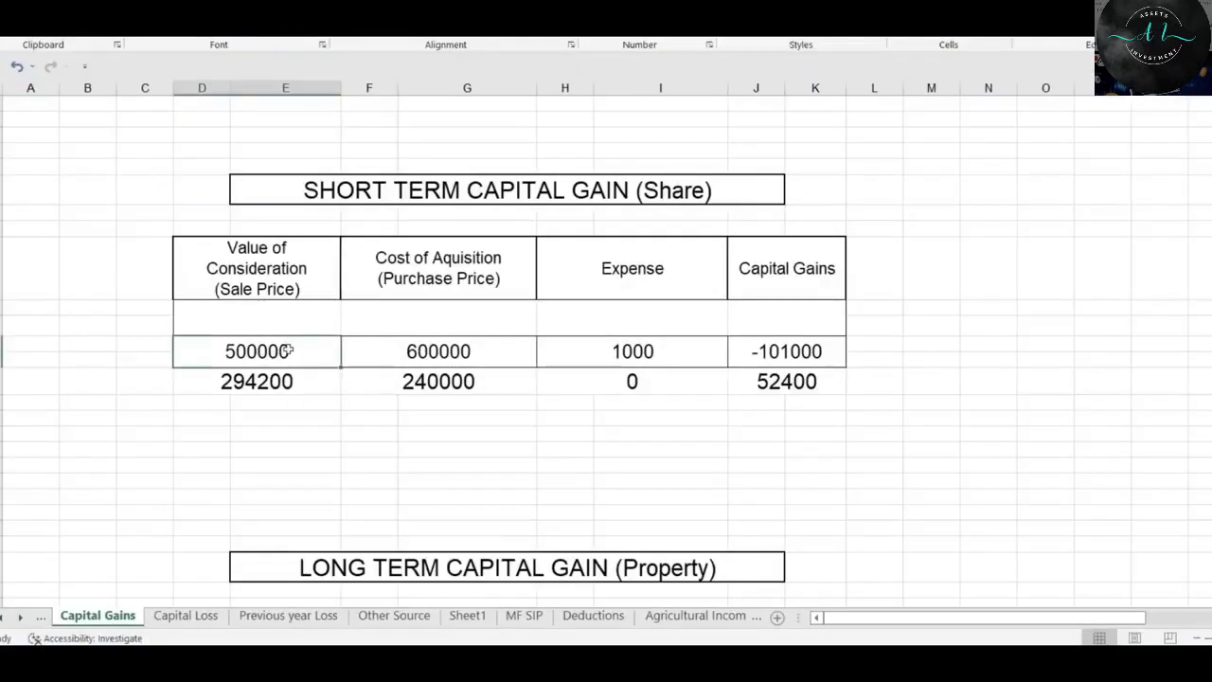
pyautogui.moveTo(322, 352); pyautogui.dragTo(316, 382)
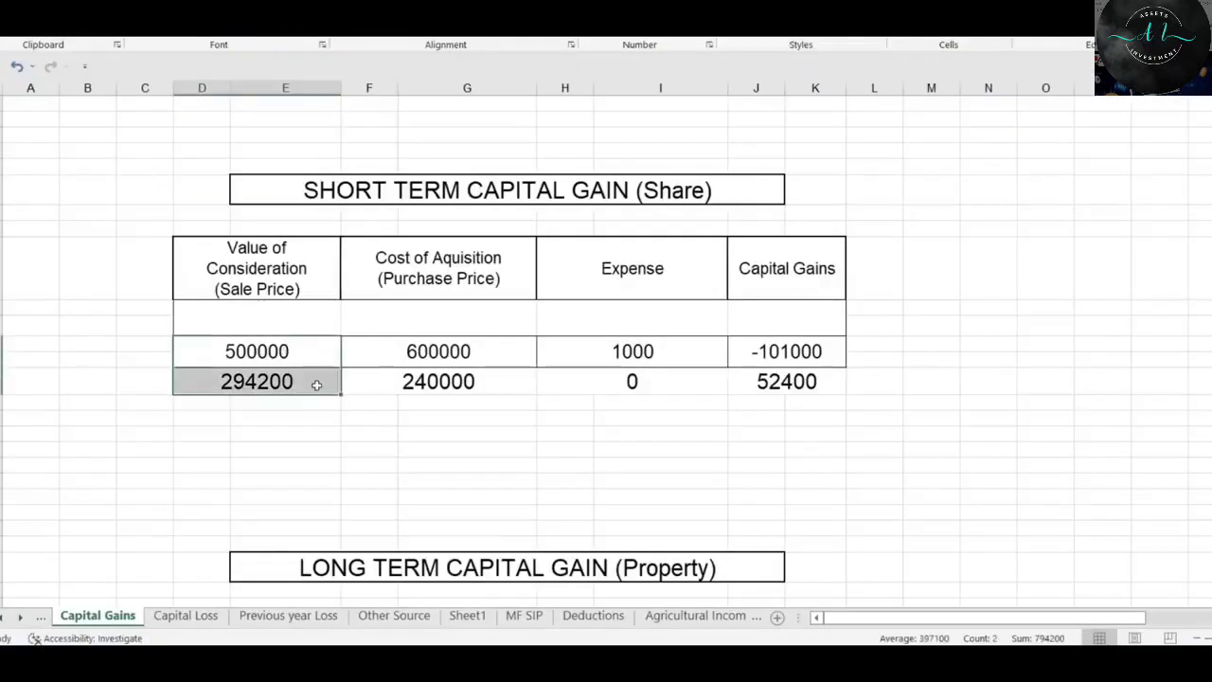
pyautogui.moveTo(226, 371); pyautogui.dragTo(231, 399)
pyautogui.moveTo(253, 349); pyautogui.dragTo(258, 381)
pyautogui.click(445, 664)
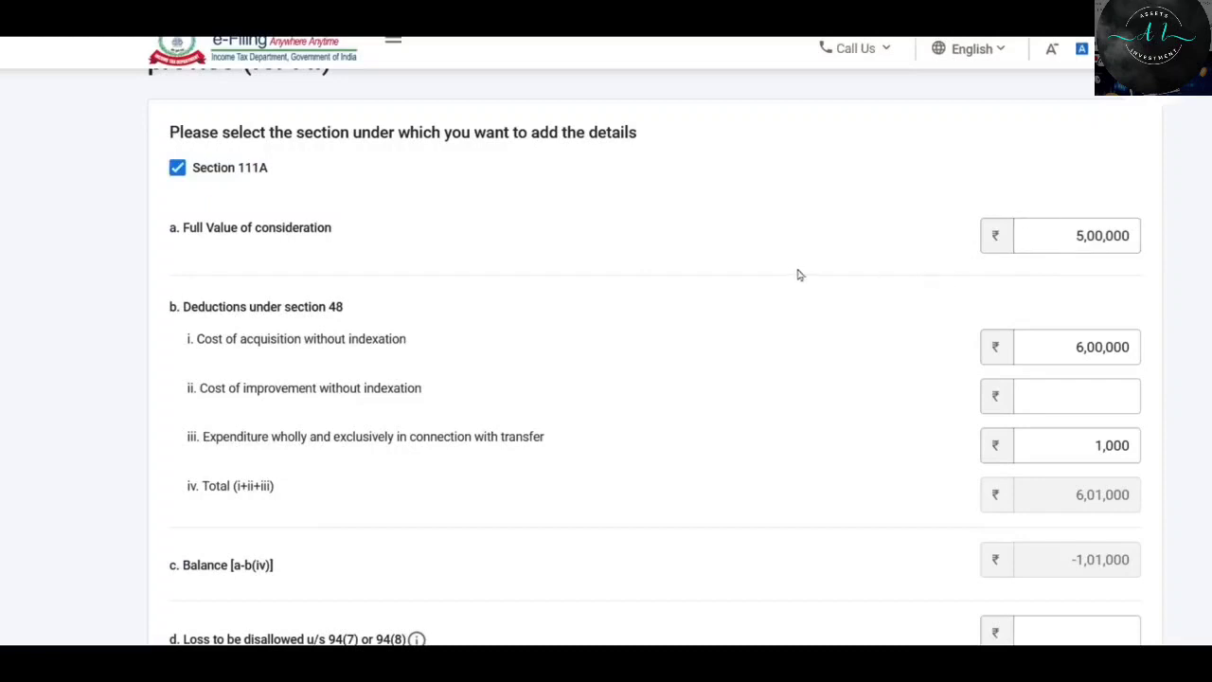
# Check the purchase price, 1000 expense and -101000 gain figures in the sheet.
pyautogui.scroll(-2, 798, 275)
pyautogui.scroll(1, 795, 267)
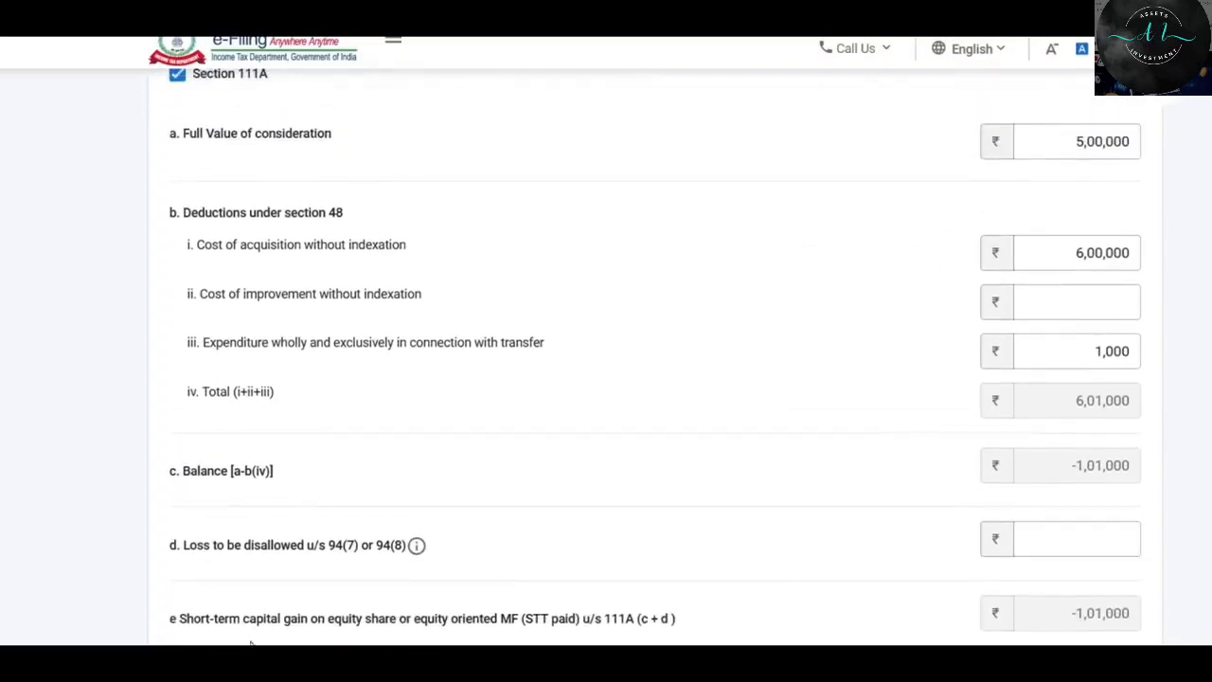
pyautogui.click(445, 663)
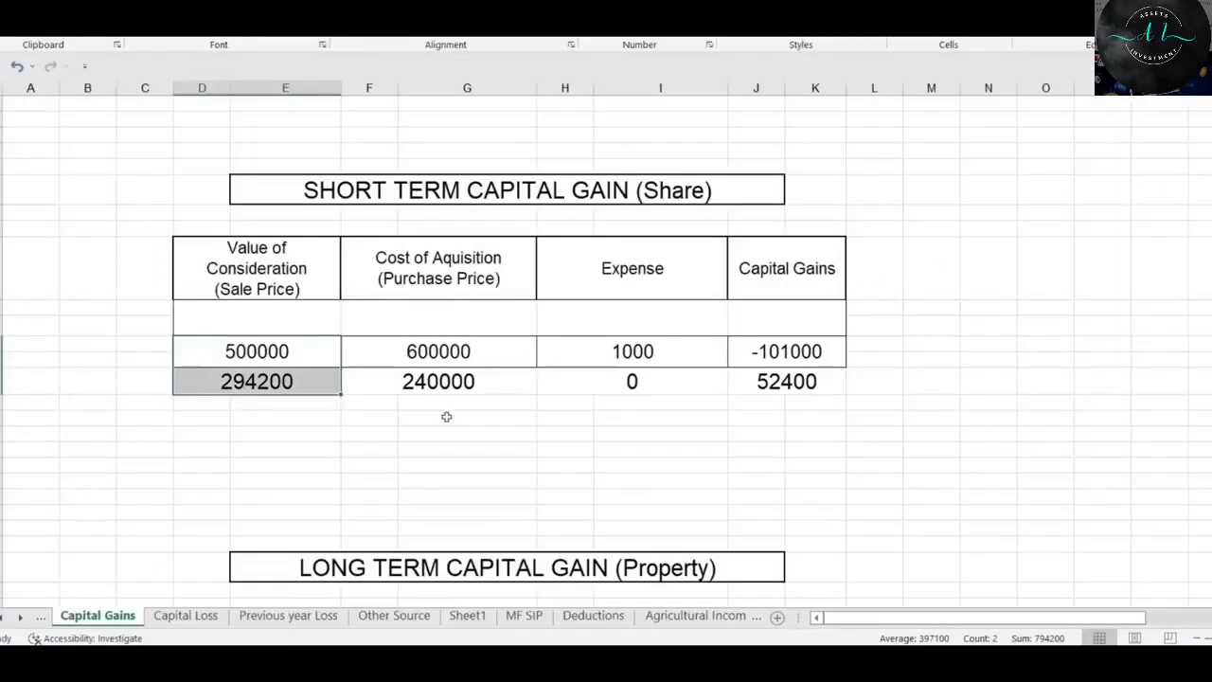
pyautogui.moveTo(464, 344); pyautogui.dragTo(471, 385)
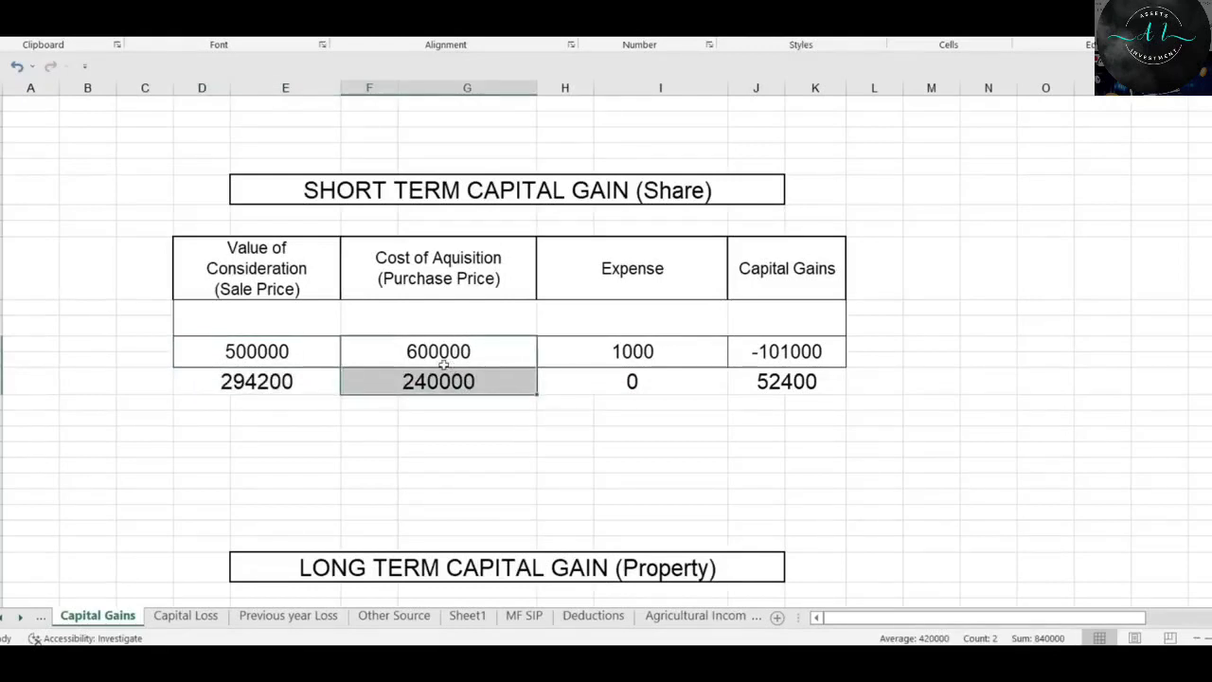
pyautogui.click(691, 350)
pyautogui.moveTo(691, 365); pyautogui.dragTo(690, 396)
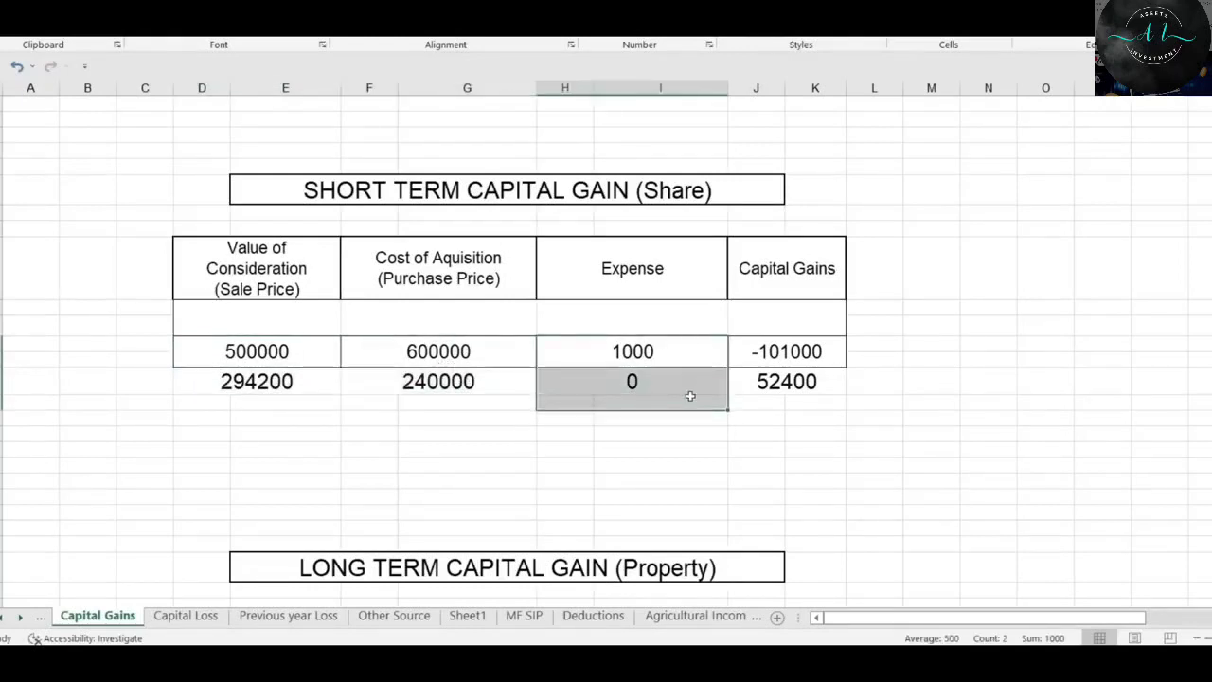
pyautogui.click(803, 352)
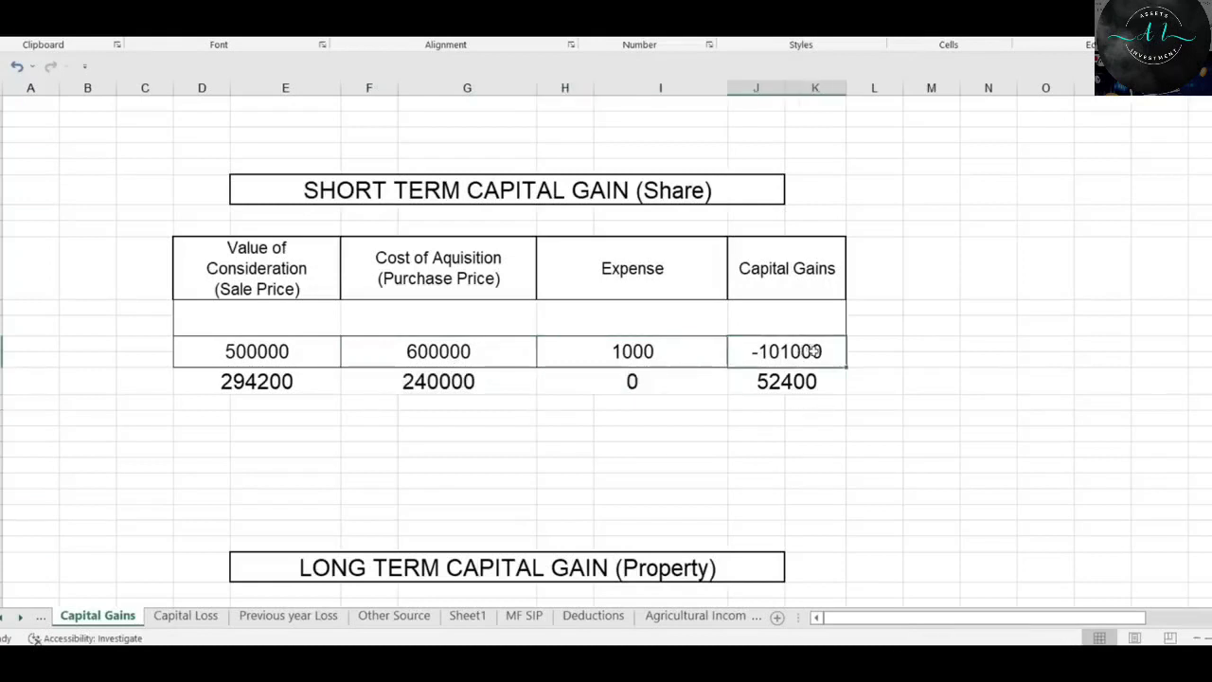
pyautogui.moveTo(813, 350); pyautogui.dragTo(814, 388)
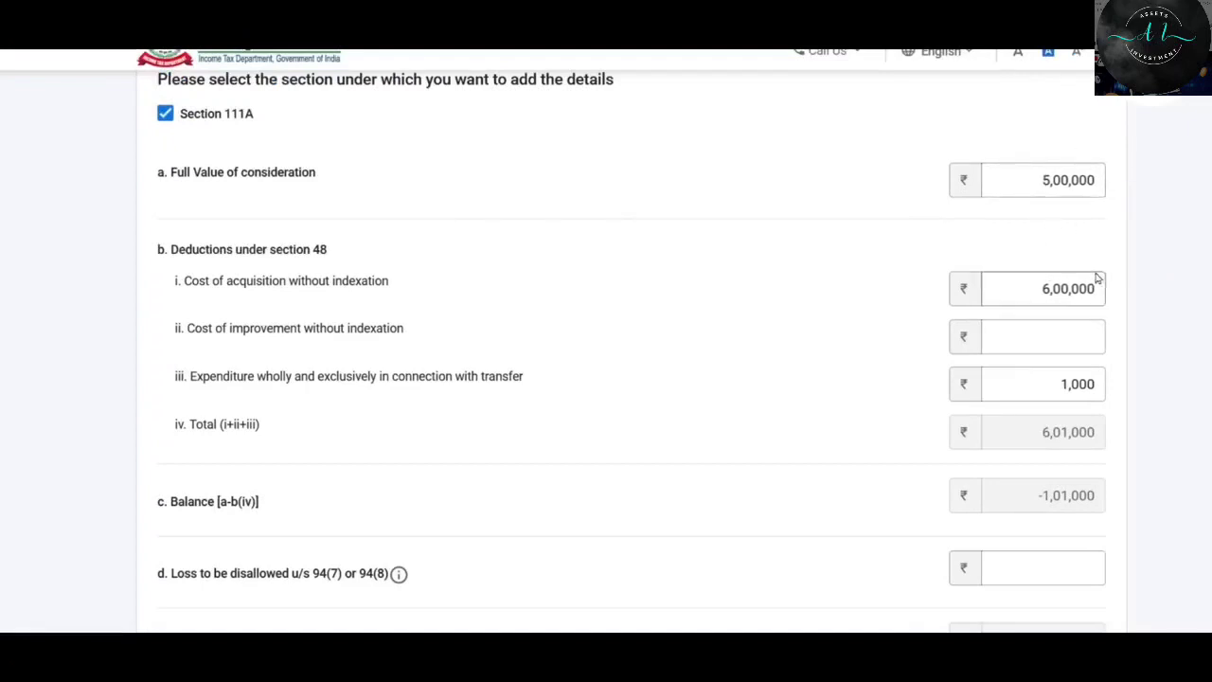
# Save the Section 111A sale so its row shows STCG -1,01,000 and short-term total 94,000.
pyautogui.scroll(-2, 1052, 294)
pyautogui.scroll(-1, 445, 350)
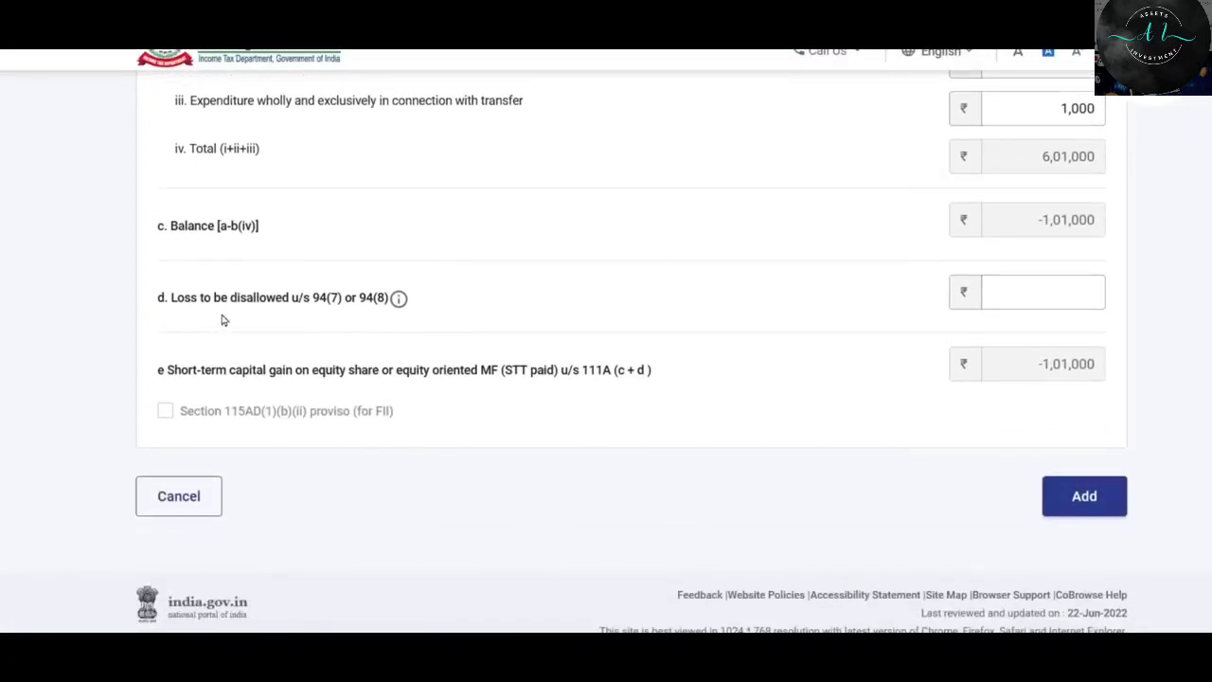
pyautogui.click(1056, 287)
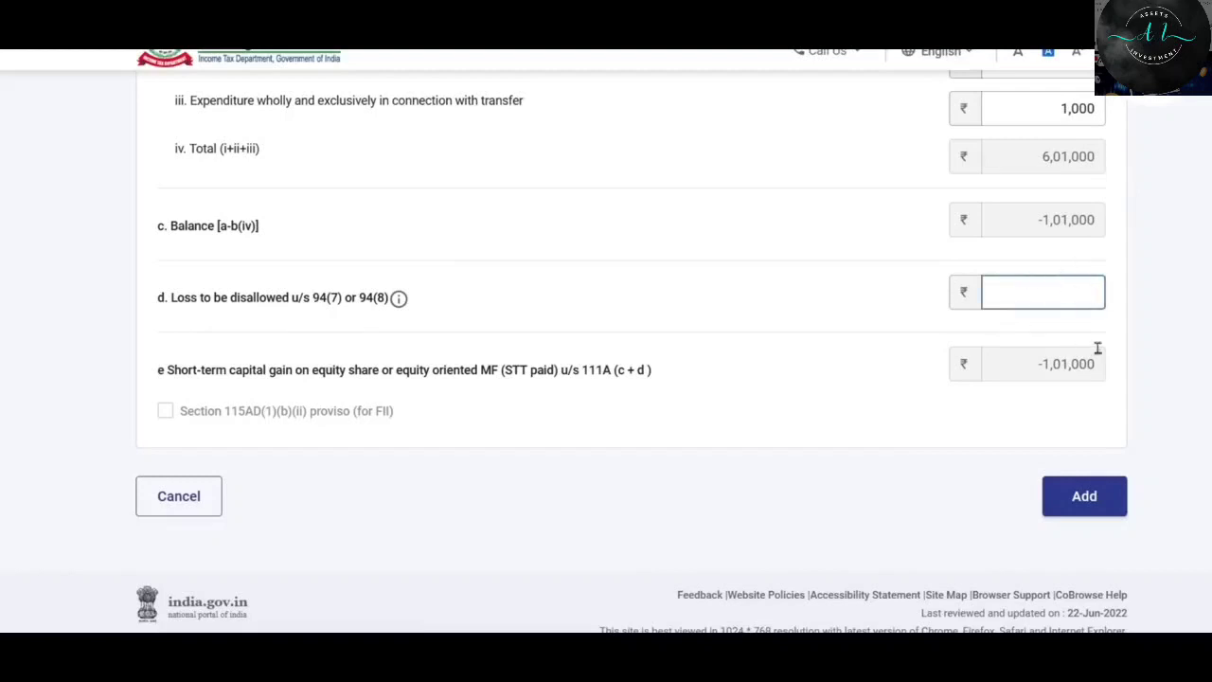
pyautogui.scroll(-1, 1028, 322)
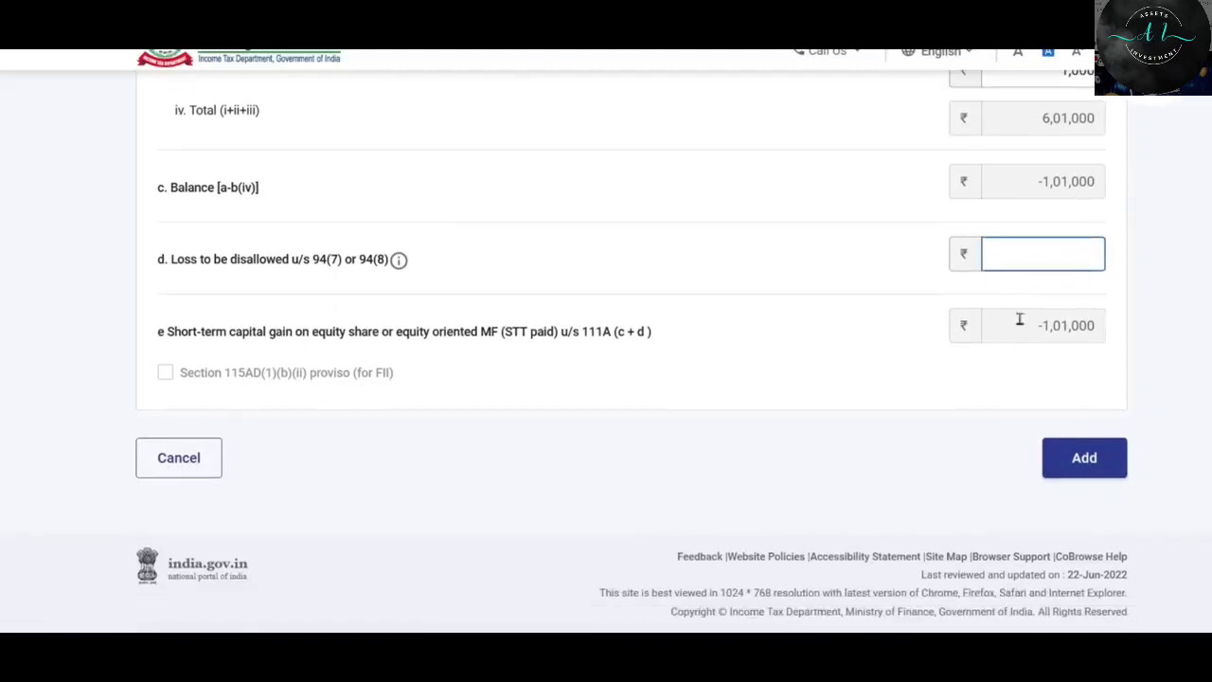
pyautogui.click(1084, 459)
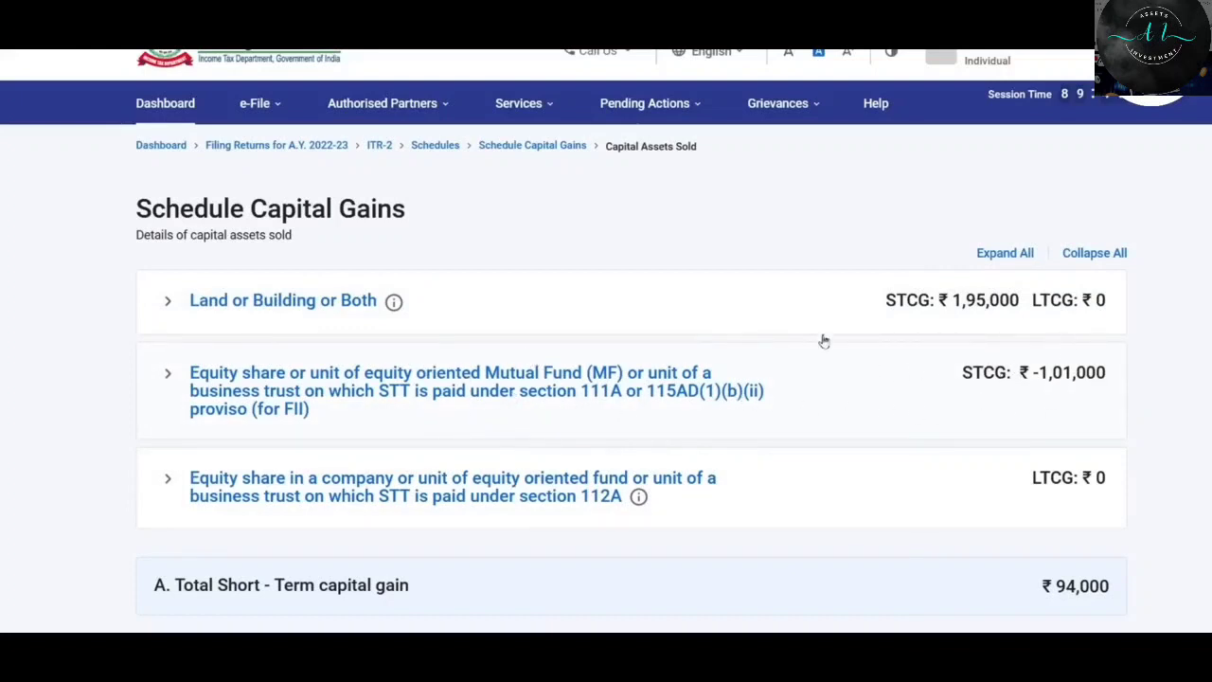
pyautogui.scroll(-2, 806, 306)
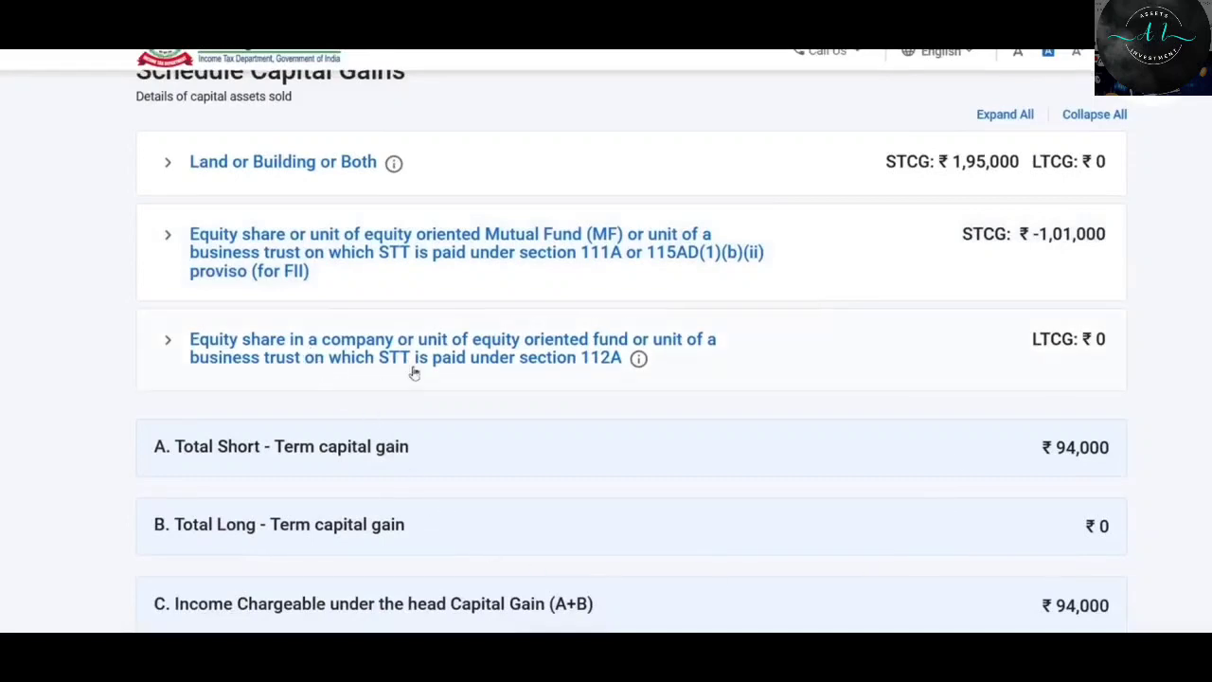
pyautogui.click(270, 356)
# Add the section 112A equity entry with no 54F deduction, leaving LTCG at ₹0.
pyautogui.click(248, 458)
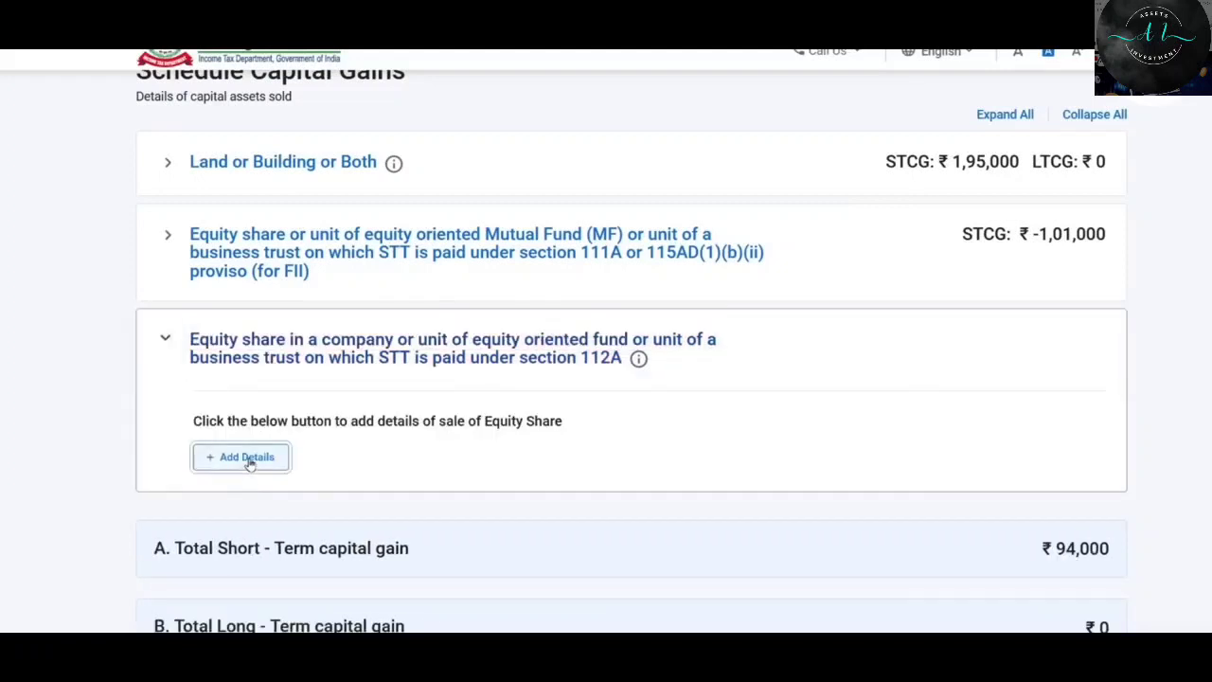
pyautogui.click(1055, 416)
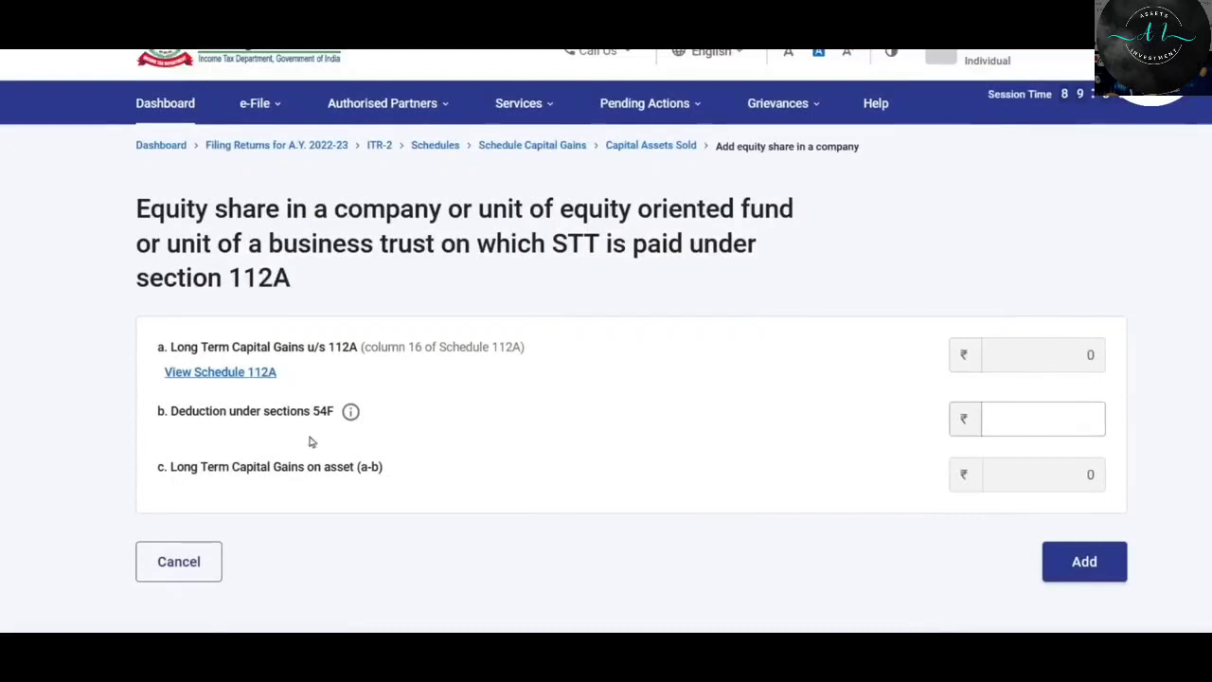
pyautogui.click(1012, 419)
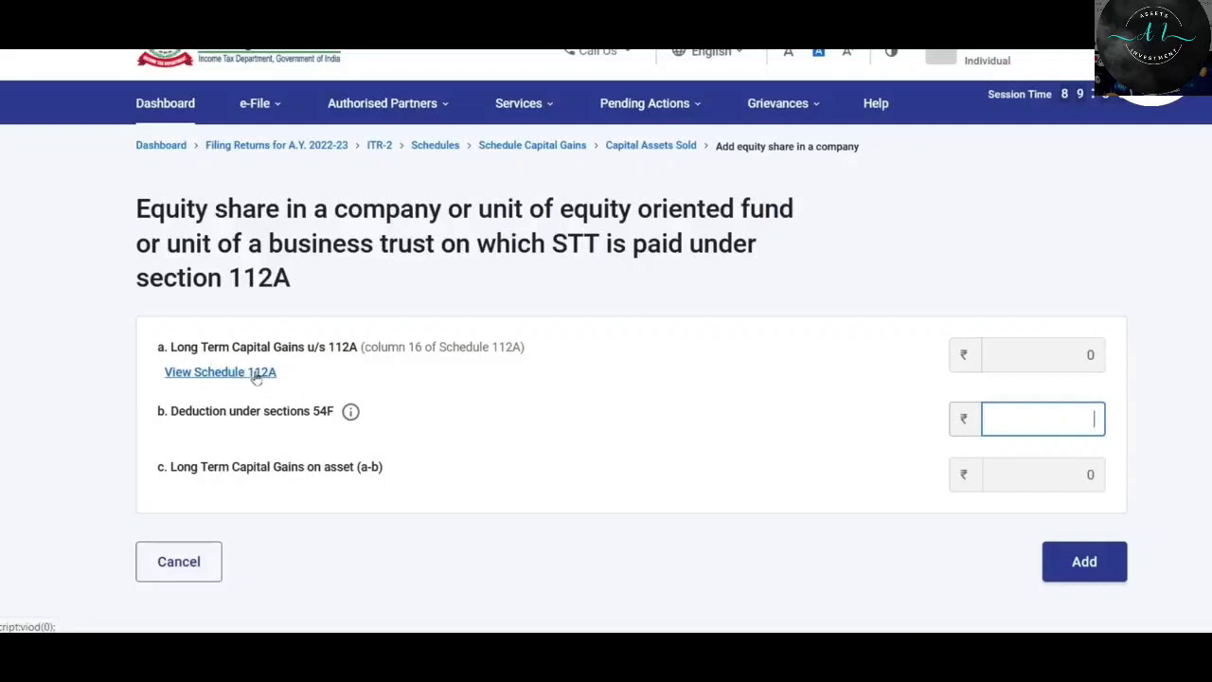
pyautogui.click(1073, 566)
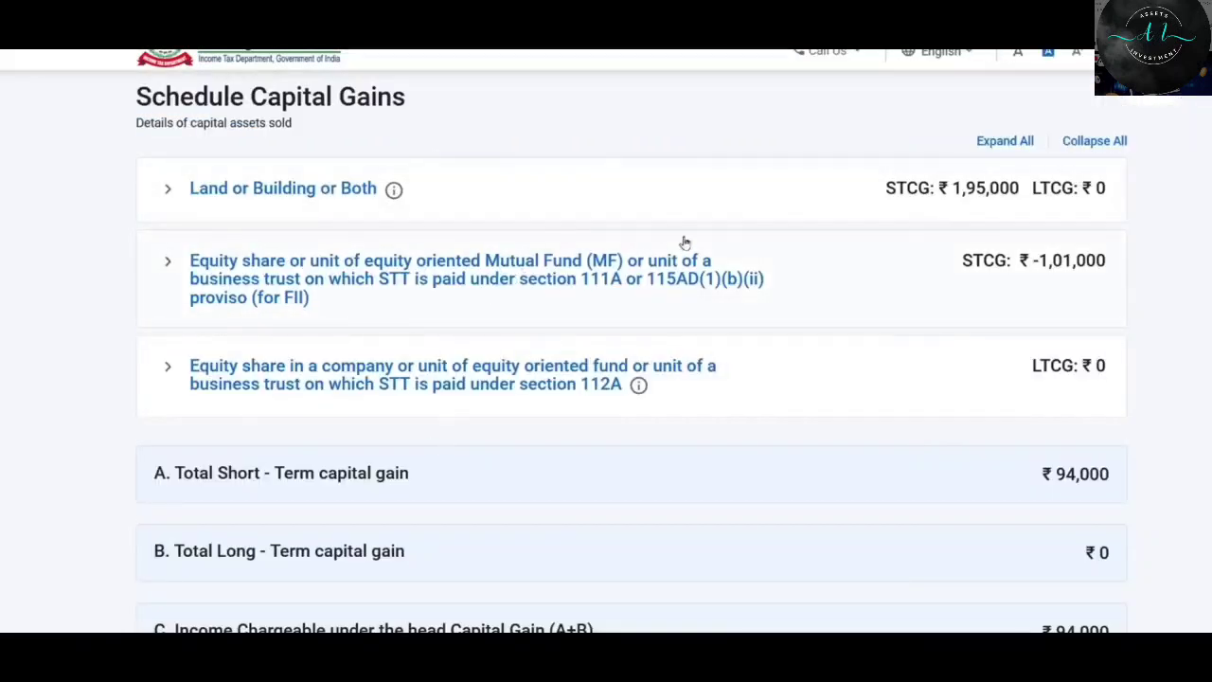
# Review short-term 94,000, long-term 0 and chargeable 94,000 totals, then confirm Schedule Capital Gains.
pyautogui.scroll(-5, 685, 243)
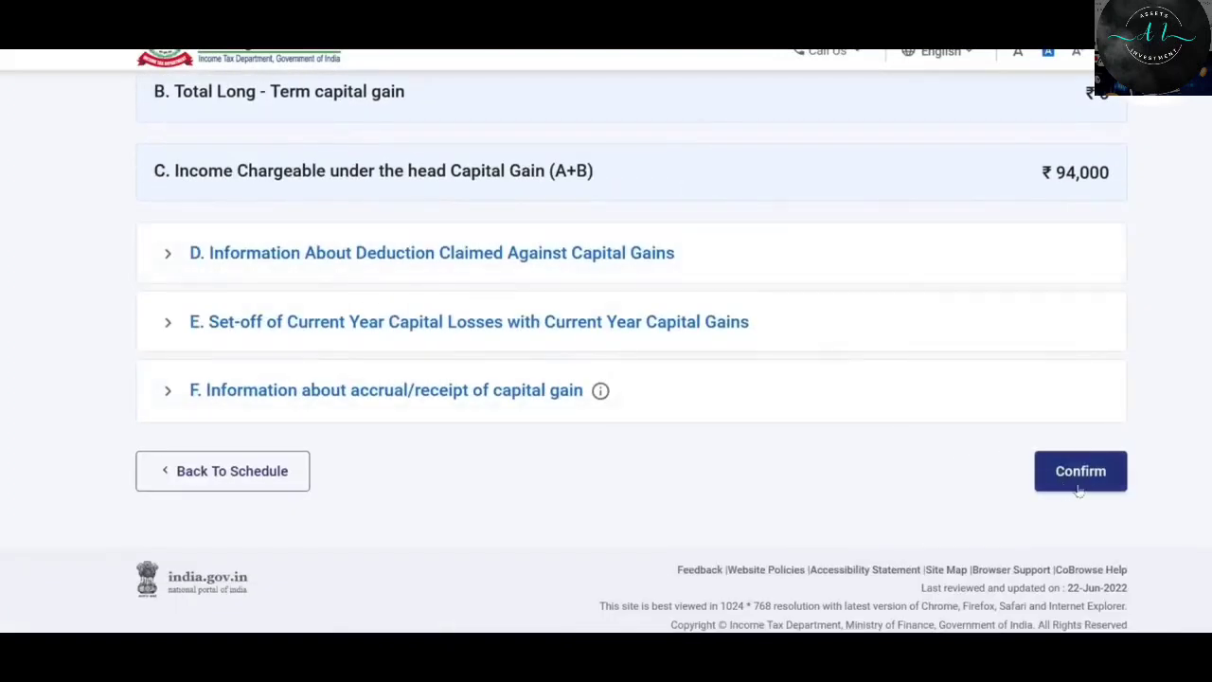
pyautogui.scroll(2, 745, 427)
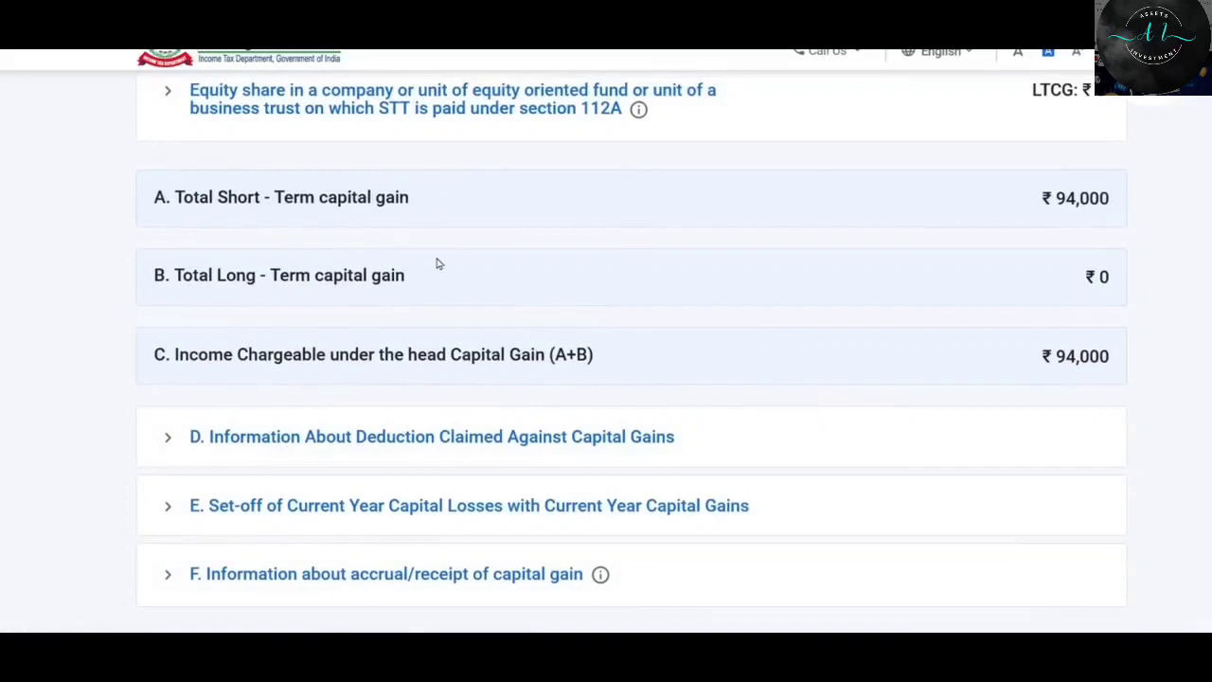
pyautogui.scroll(1, 436, 265)
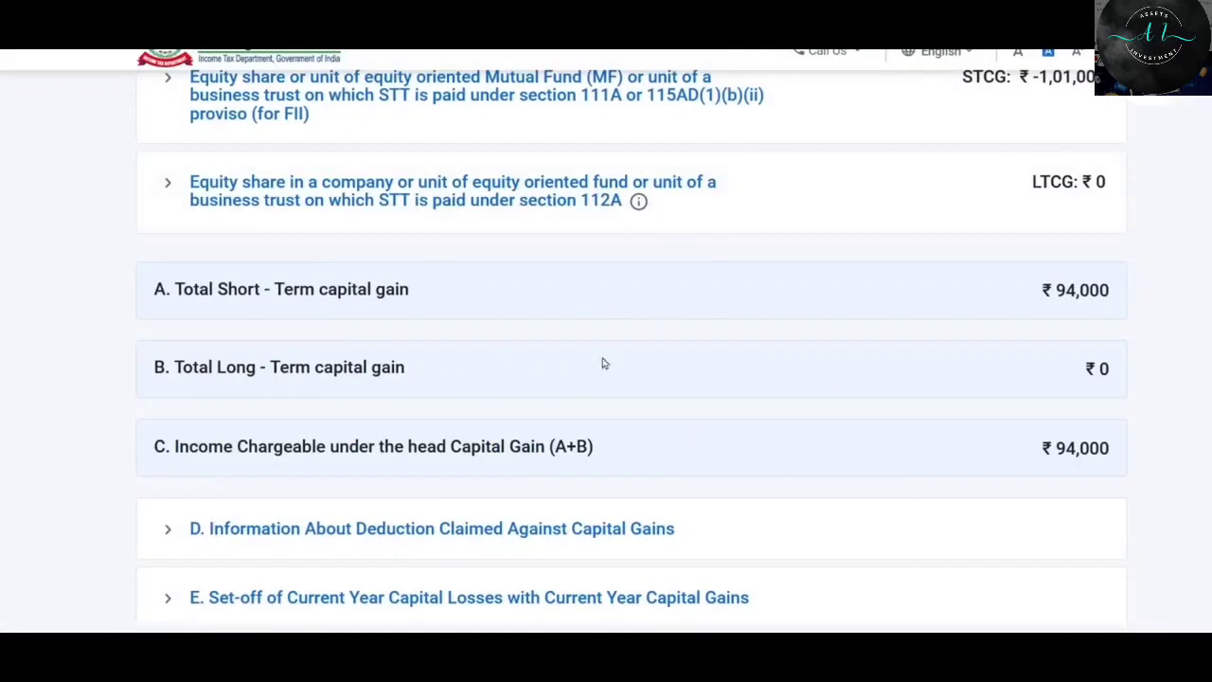
pyautogui.scroll(-1, 568, 244)
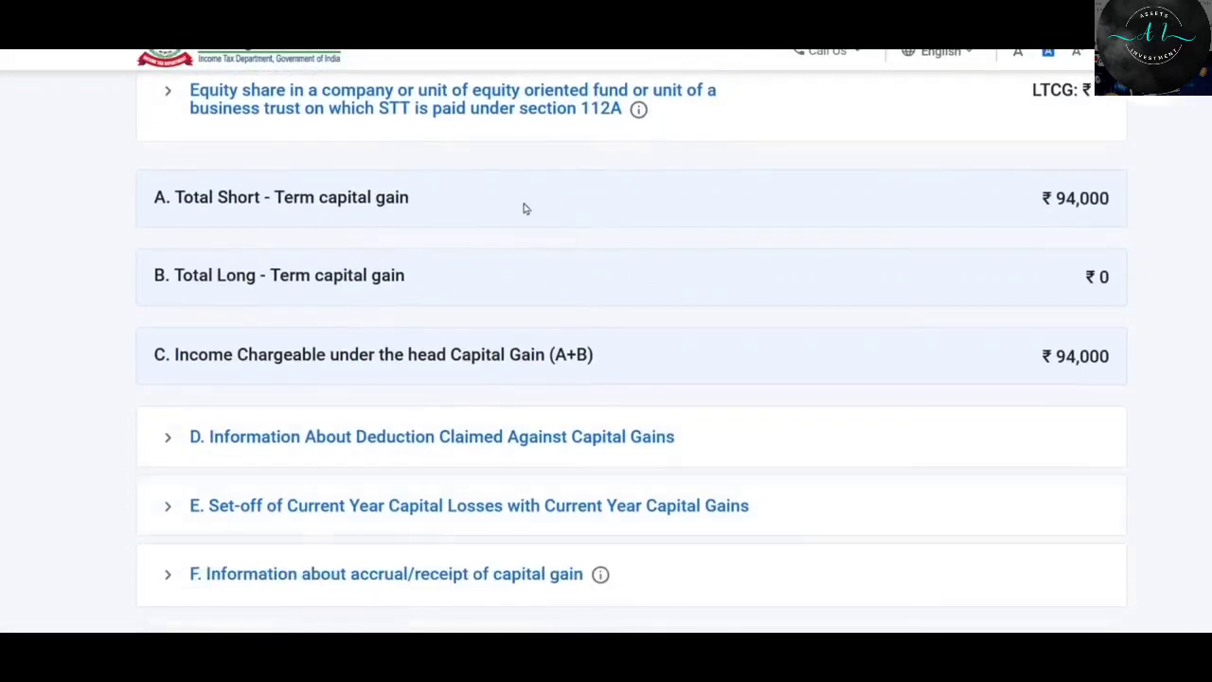
pyautogui.scroll(-2, 801, 293)
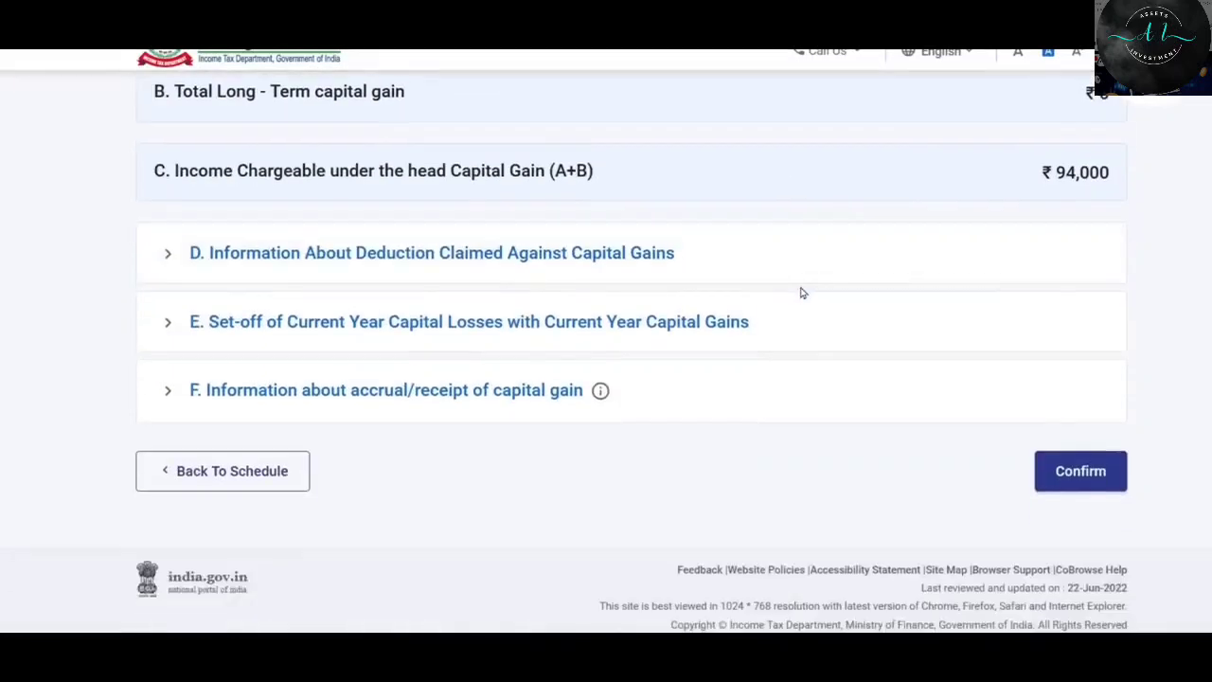
pyautogui.click(1091, 481)
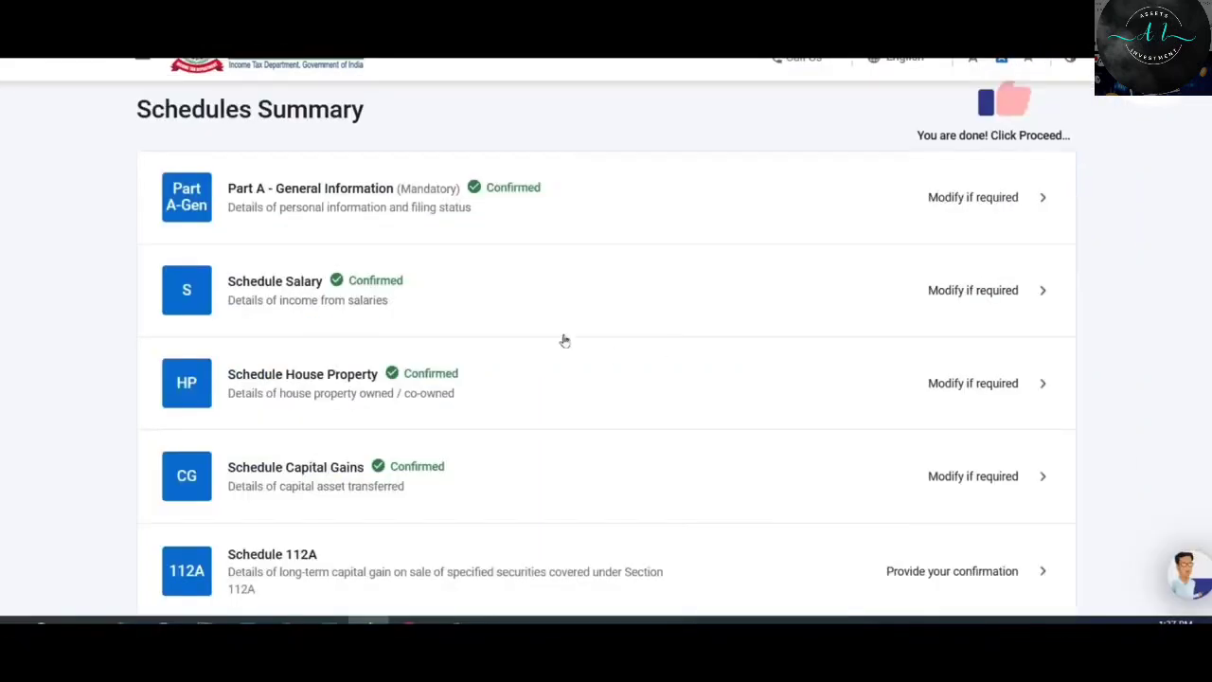
# Open Schedule 112A for STT-paid equity sales from the Schedules Summary.
pyautogui.scroll(-2, 575, 238)
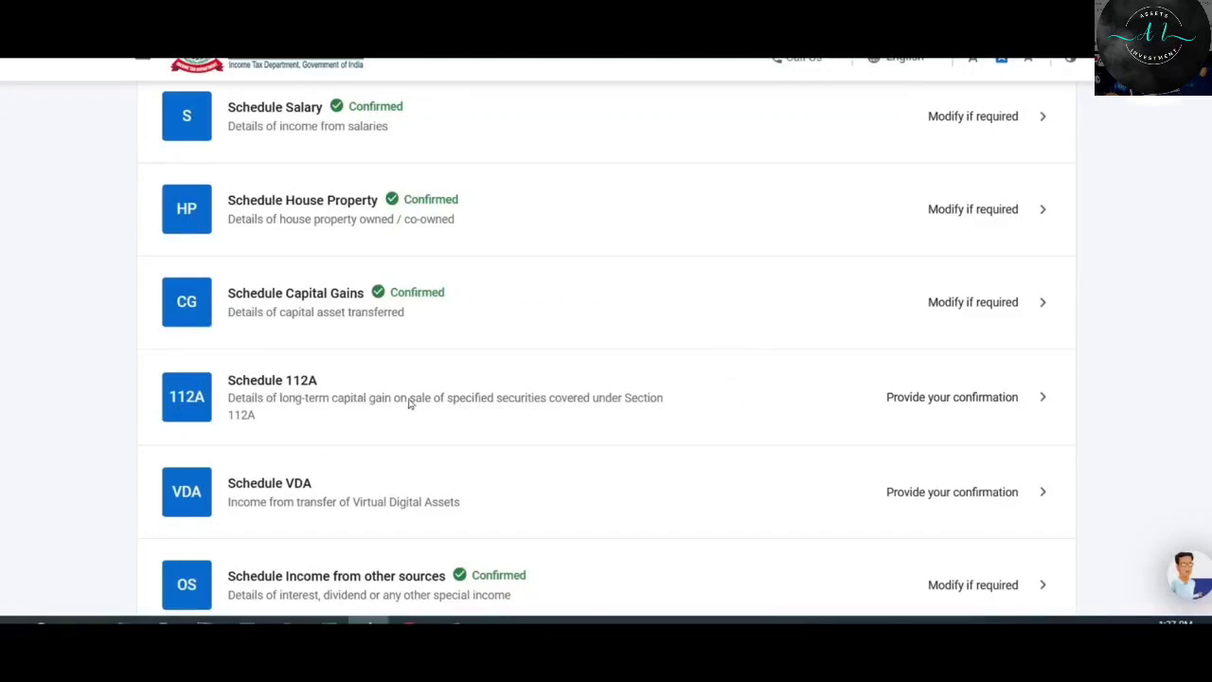
pyautogui.click(714, 395)
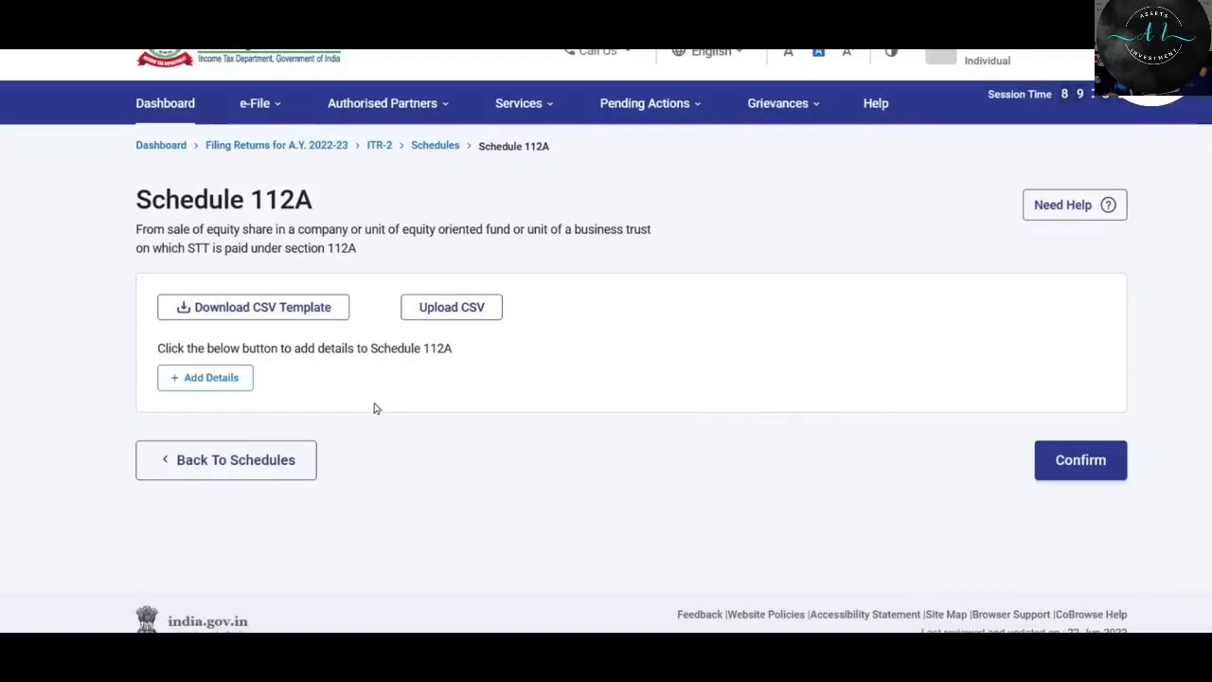
# Start a Schedule 112A share entry acquired on or before 31st January 2018, focusing the ISIN field.
pyautogui.click(201, 379)
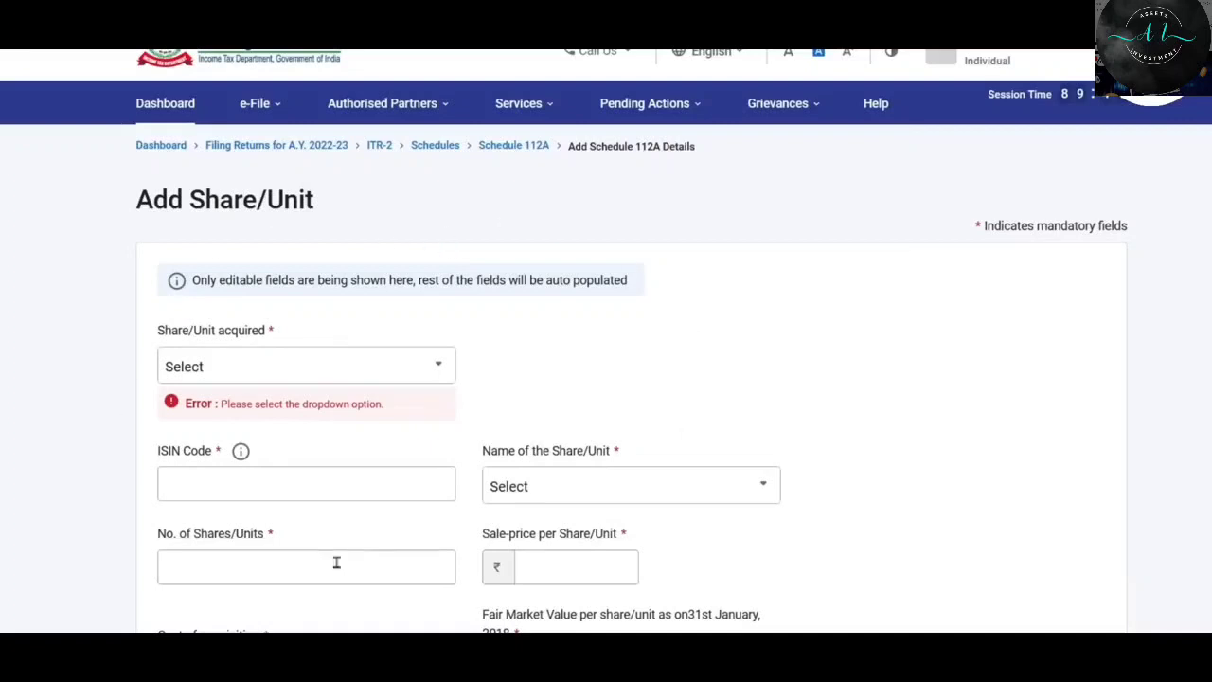
pyautogui.scroll(-1, 132, 271)
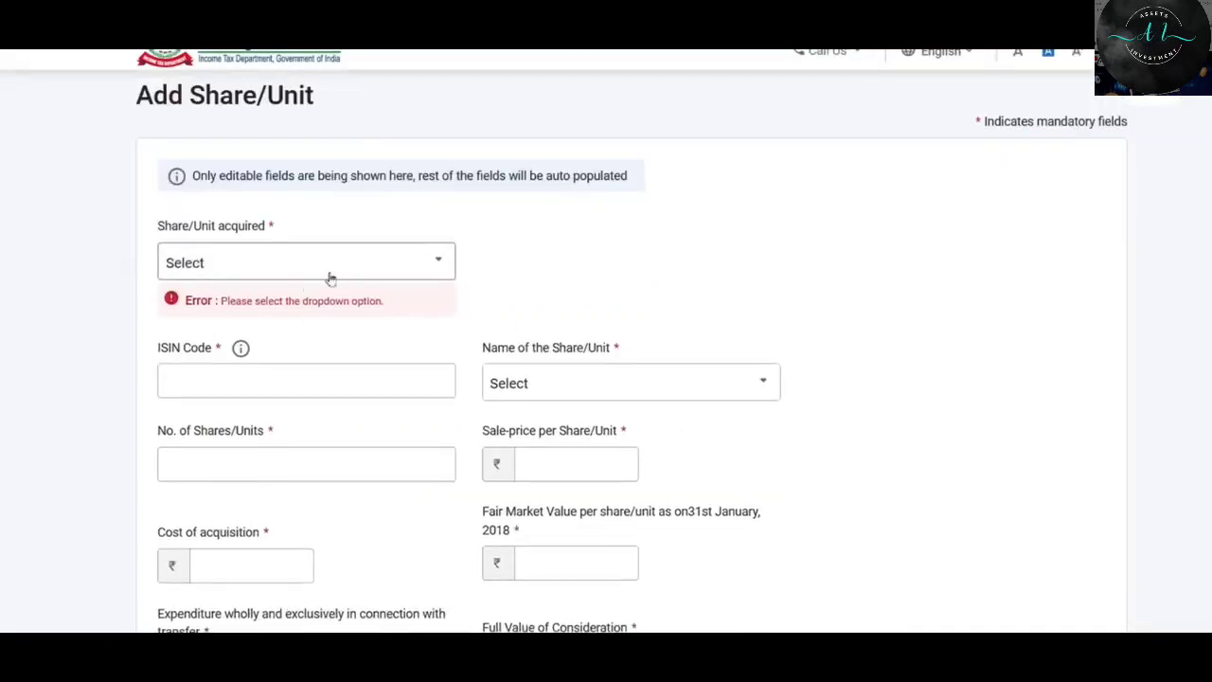
pyautogui.click(393, 269)
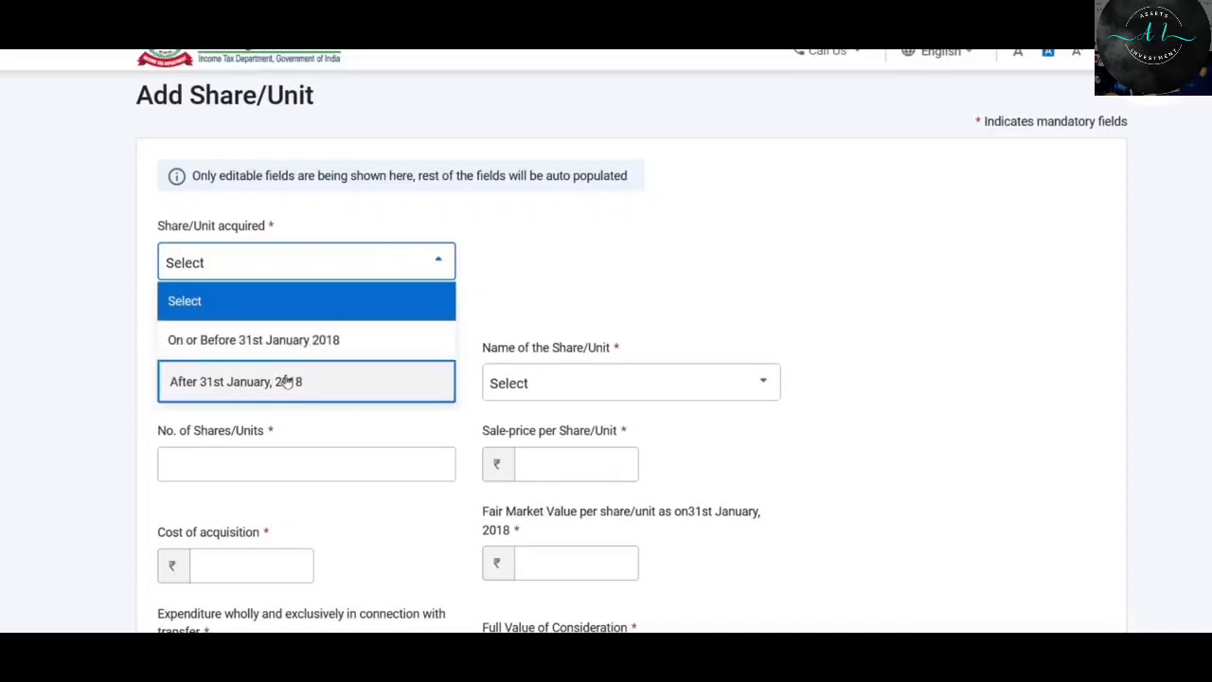
pyautogui.click(331, 341)
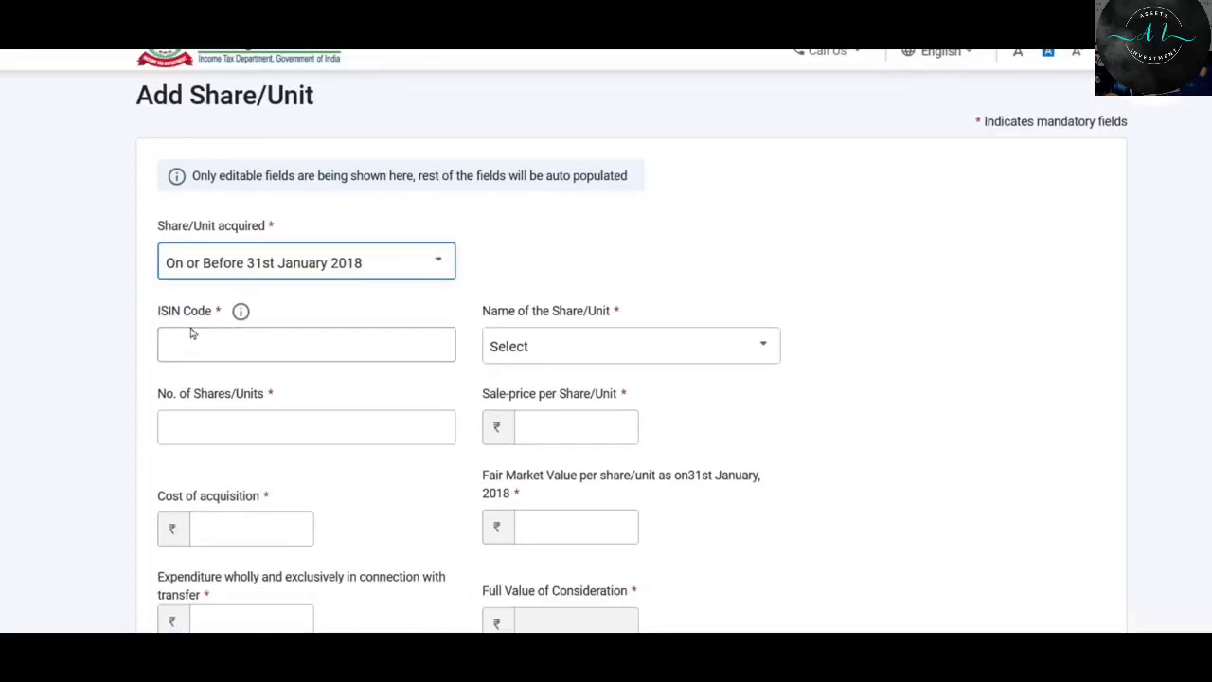
pyautogui.click(322, 347)
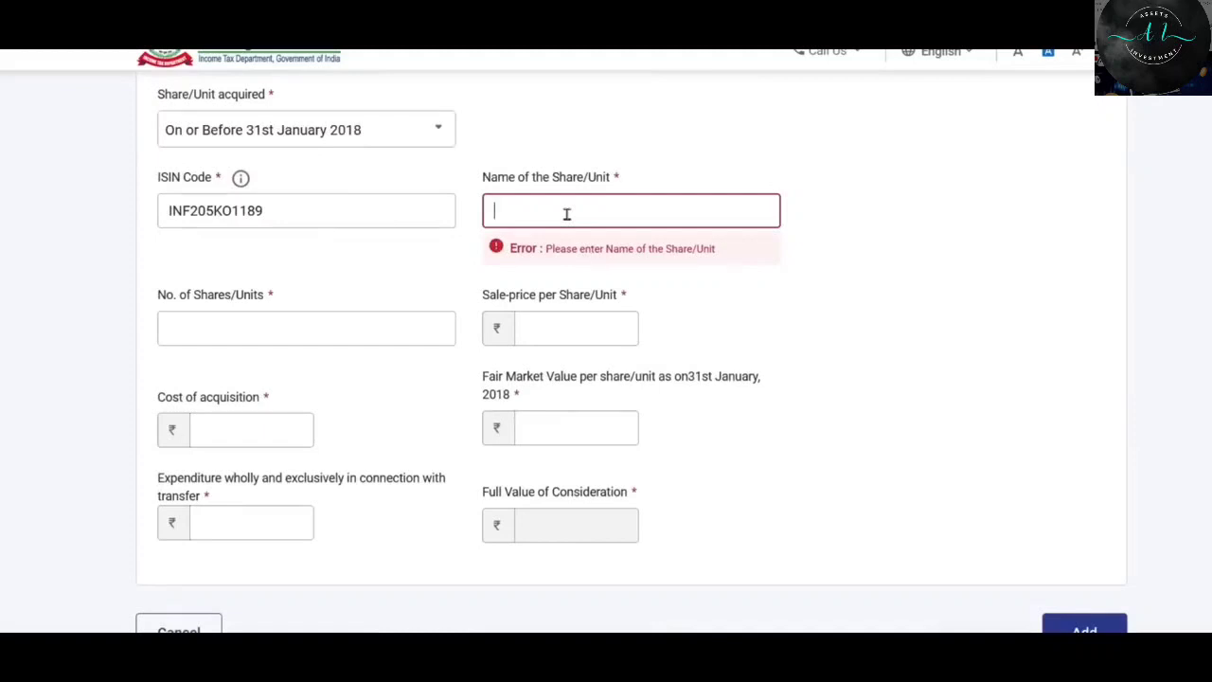
# Enter share name INVESCO, 1,000 shares and sale price 150 per share.
pyautogui.write('INVESCO')
pyautogui.click(785, 309)
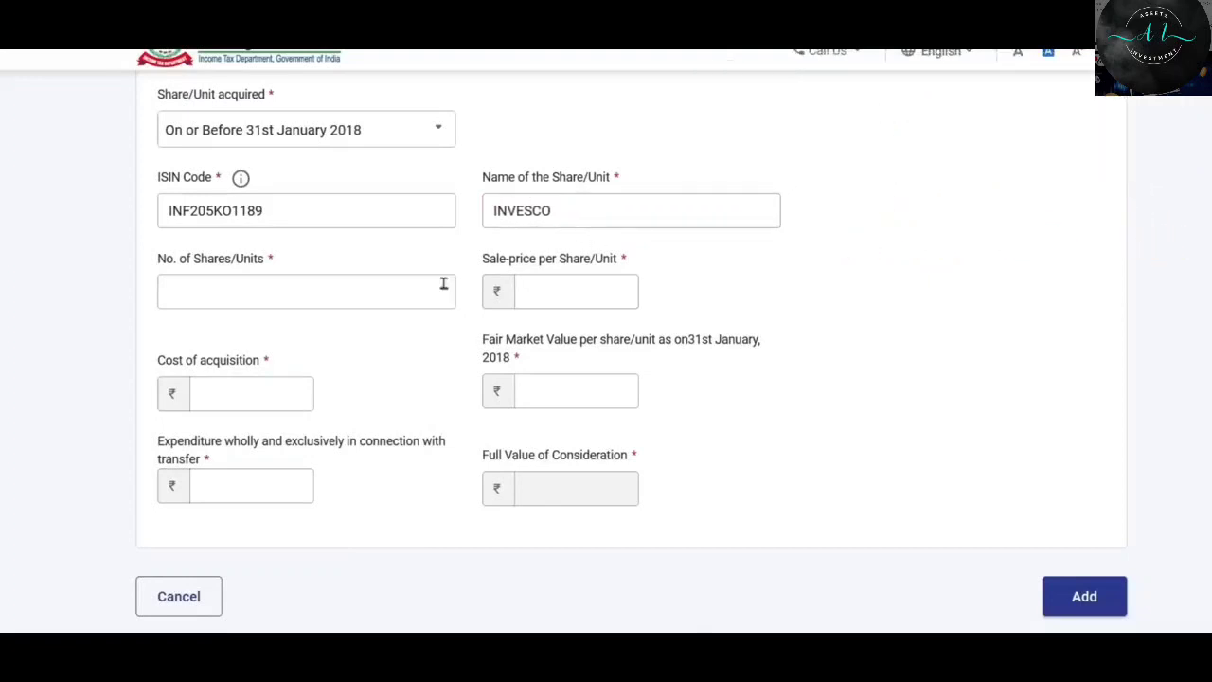
pyautogui.click(258, 293)
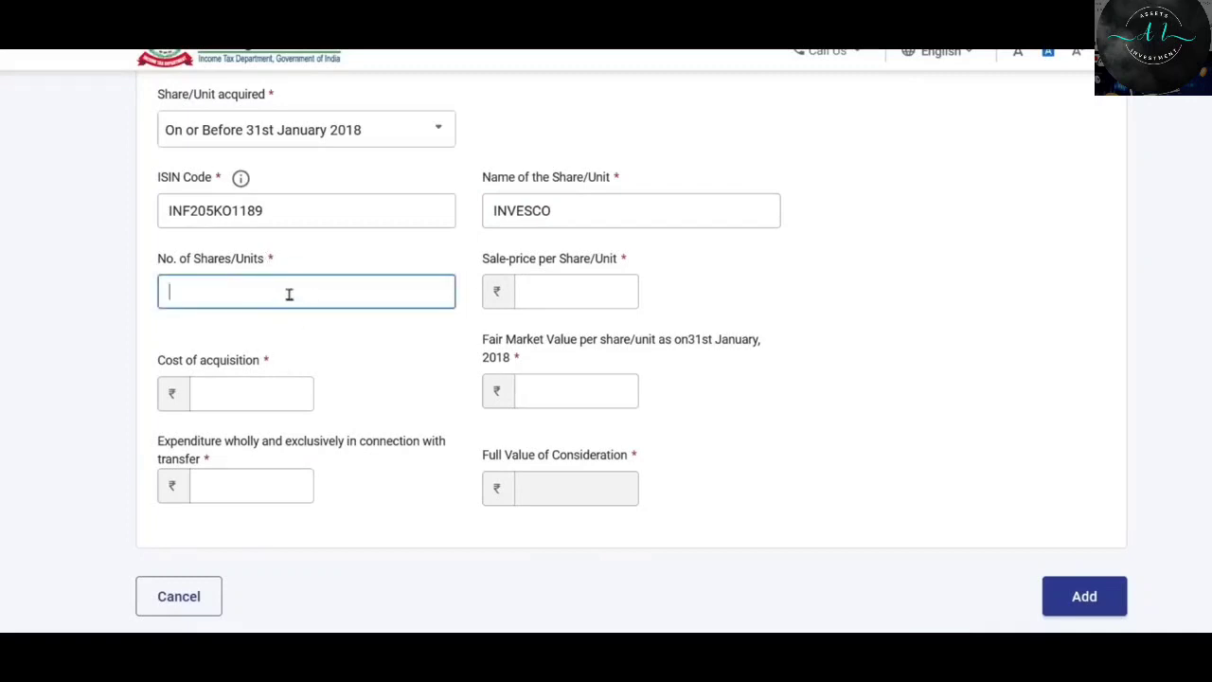
pyautogui.write('1000')
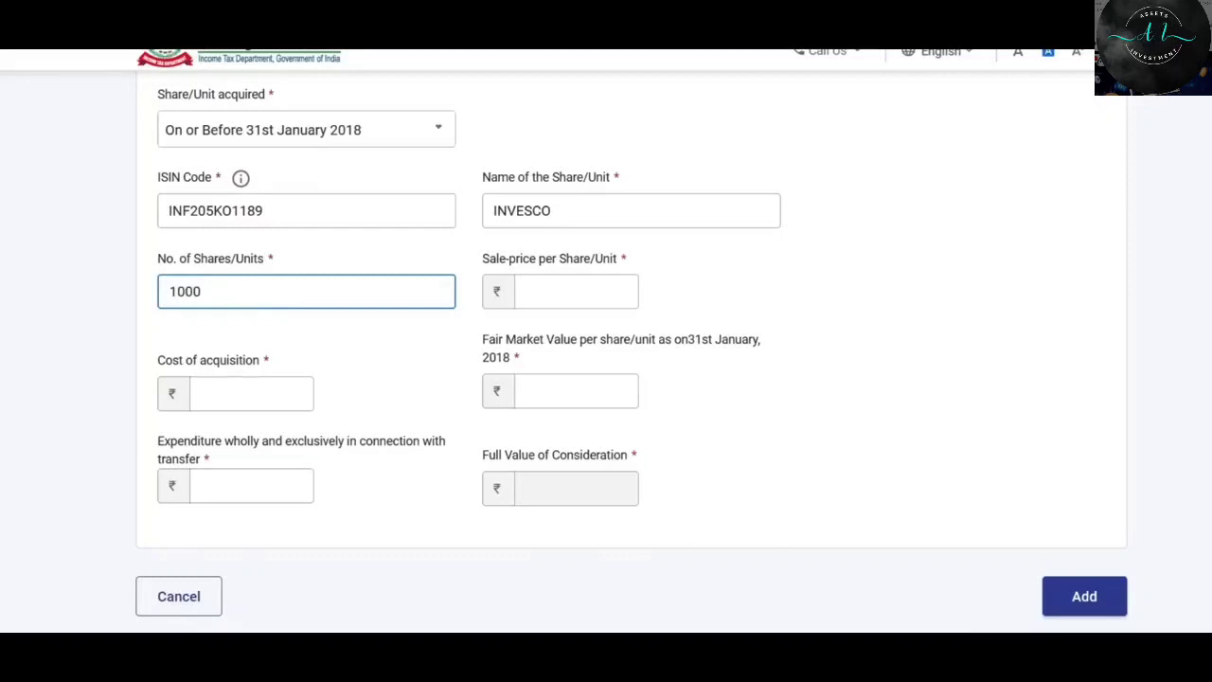
pyautogui.click(571, 285)
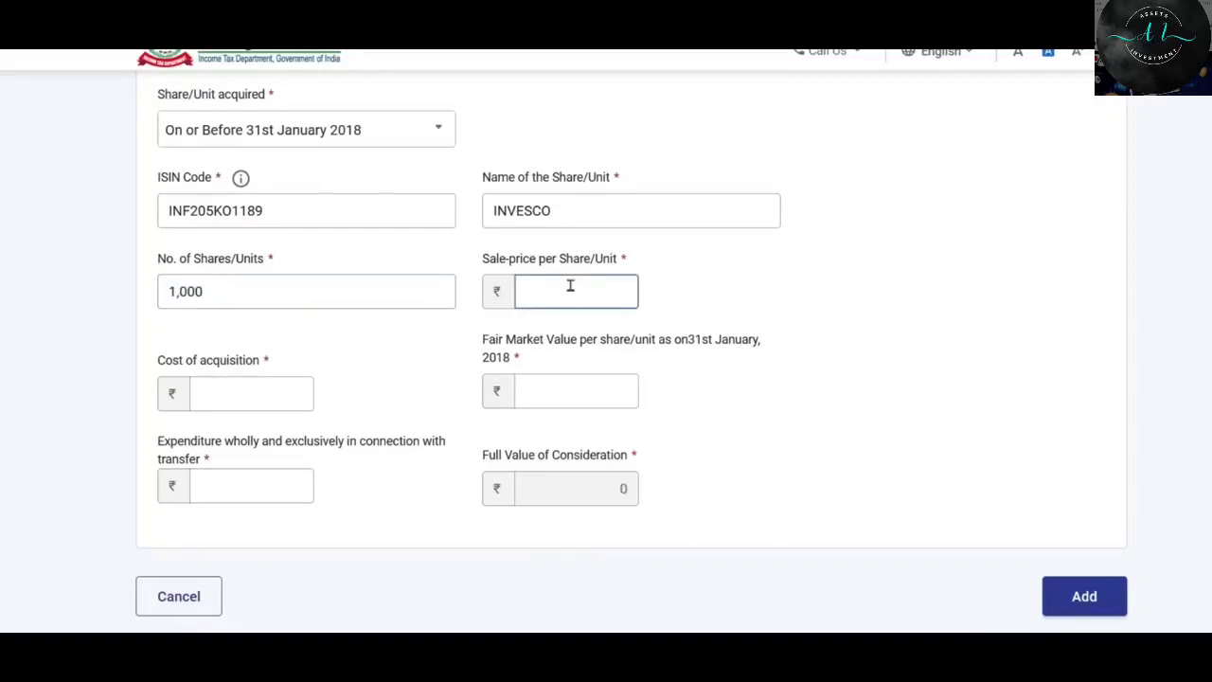
pyautogui.write('150')
pyautogui.click(676, 298)
# Fill in cost of acquisition 1,00,000, fair market value 120 and transfer expenses 1,000.
pyautogui.scroll(-1, 379, 303)
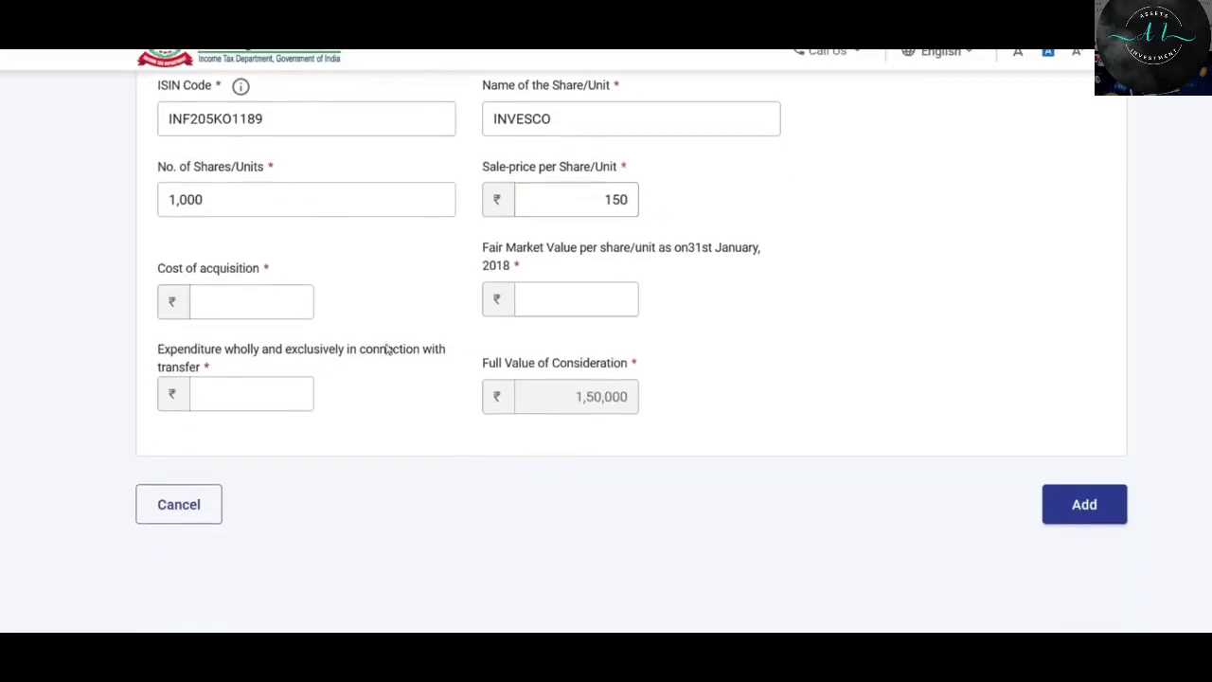
pyautogui.click(257, 317)
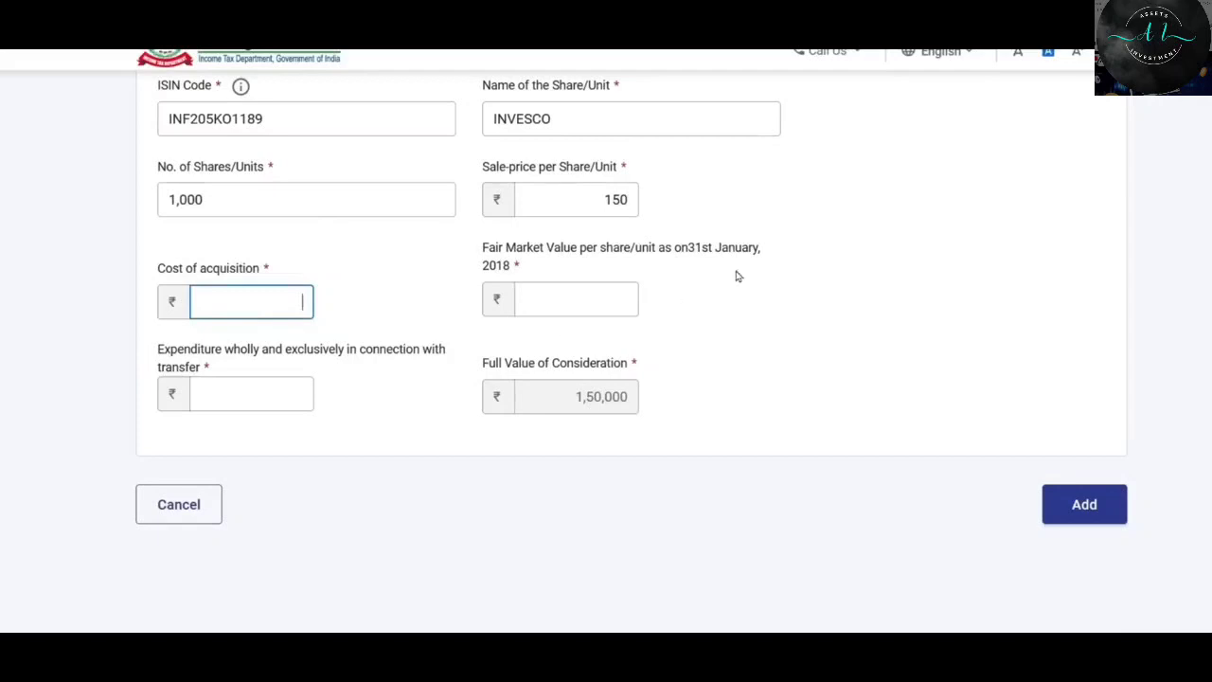
pyautogui.scroll(1, 737, 276)
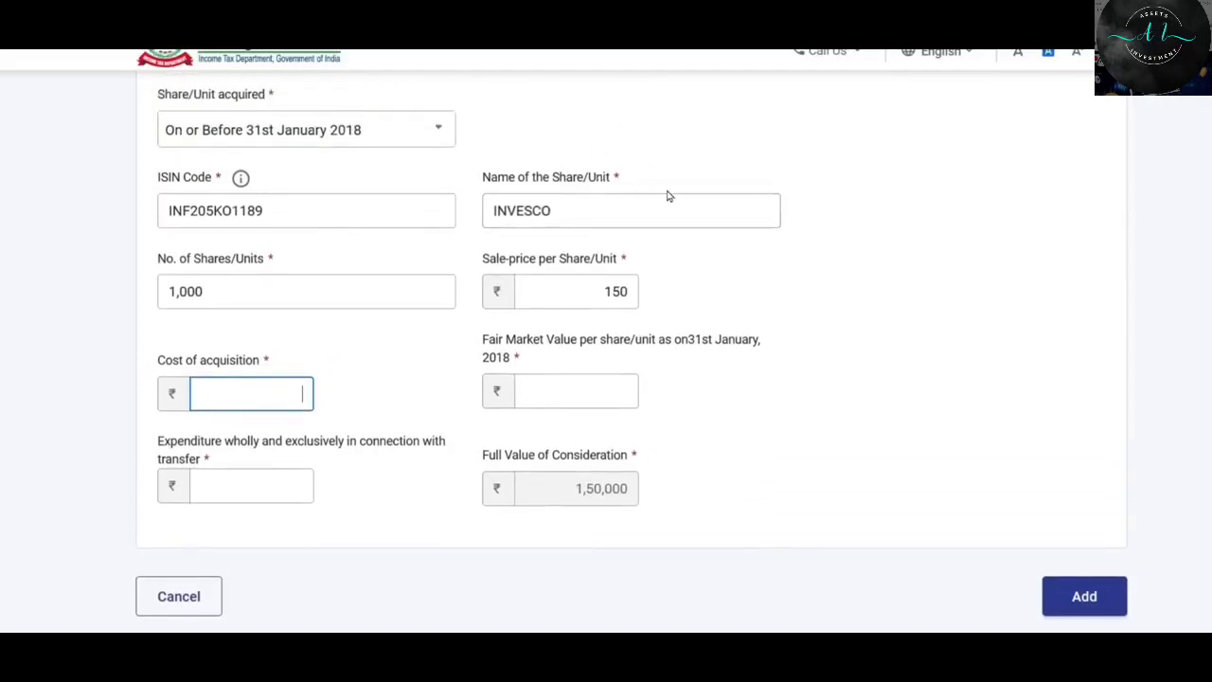
pyautogui.scroll(-1, 667, 196)
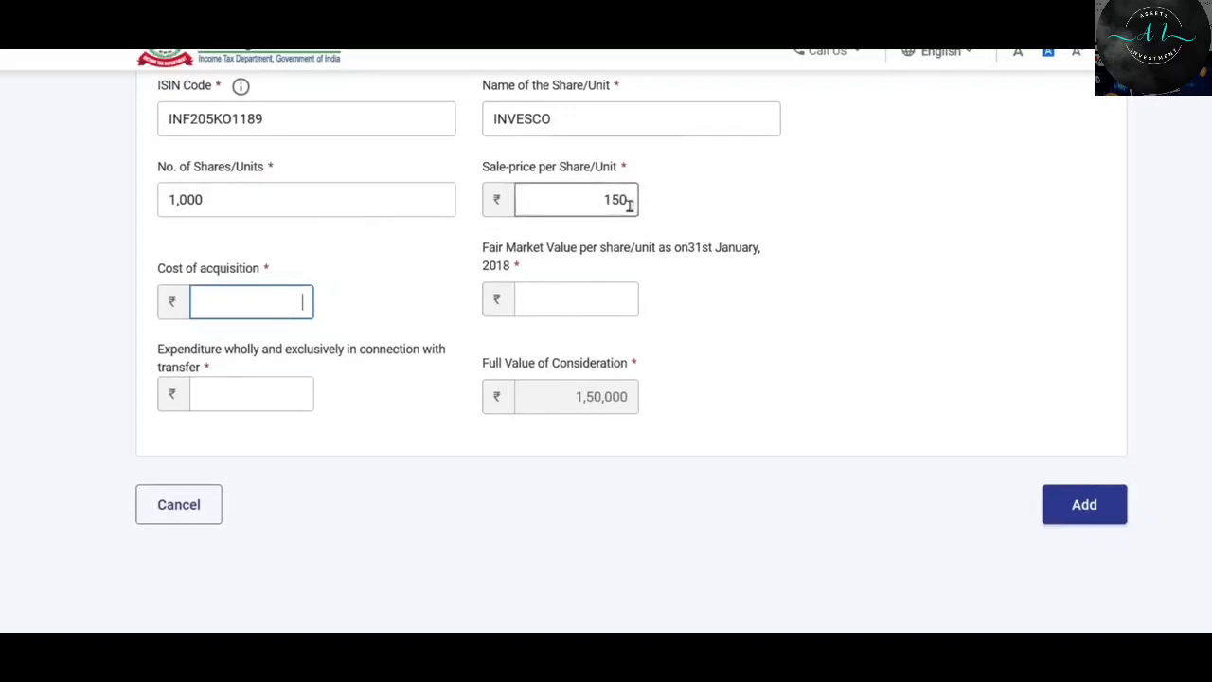
pyautogui.click(271, 310)
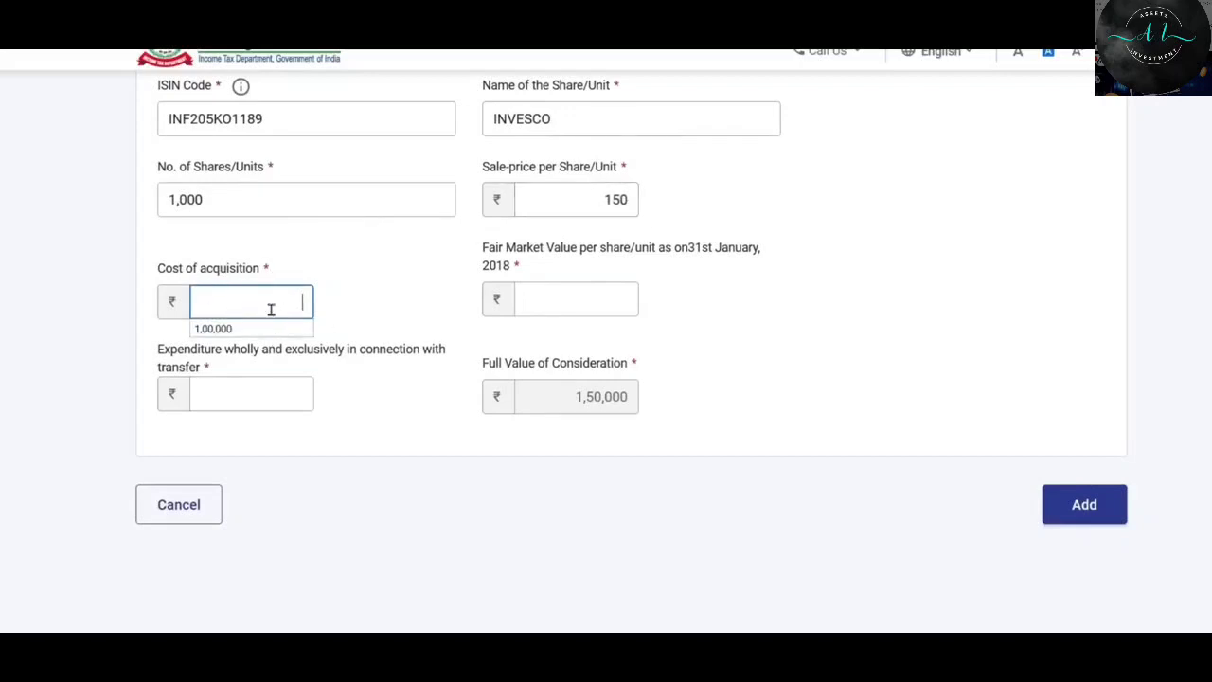
pyautogui.click(280, 300)
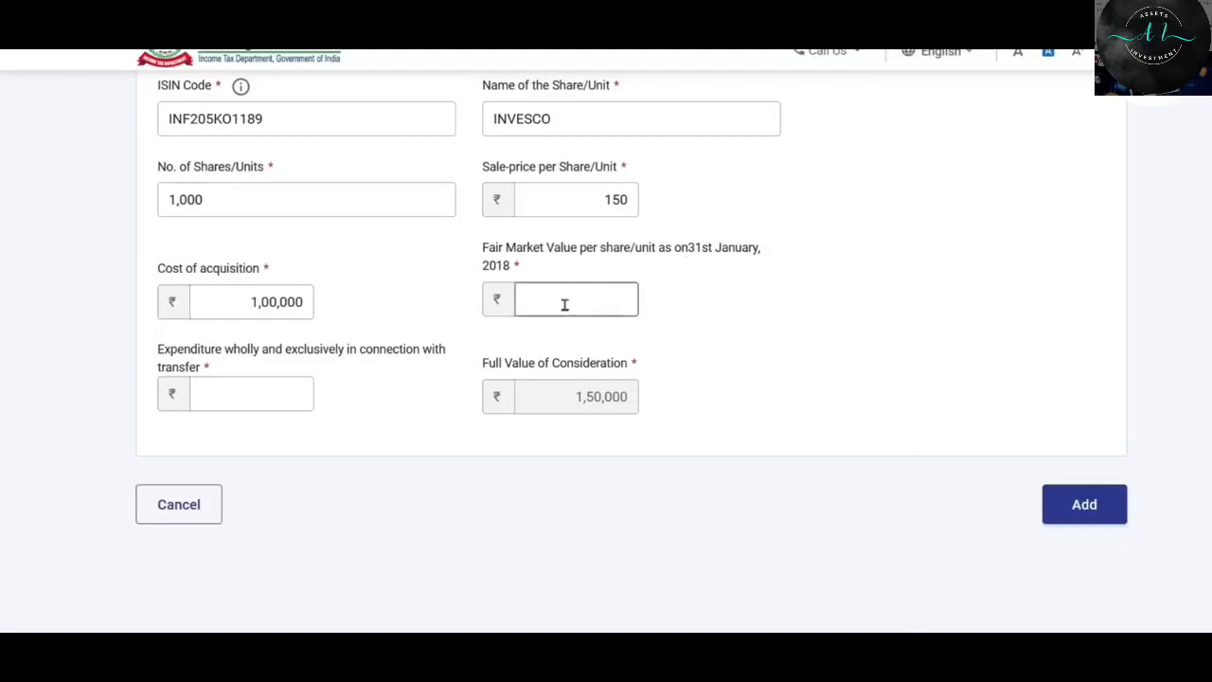
pyautogui.write('120')
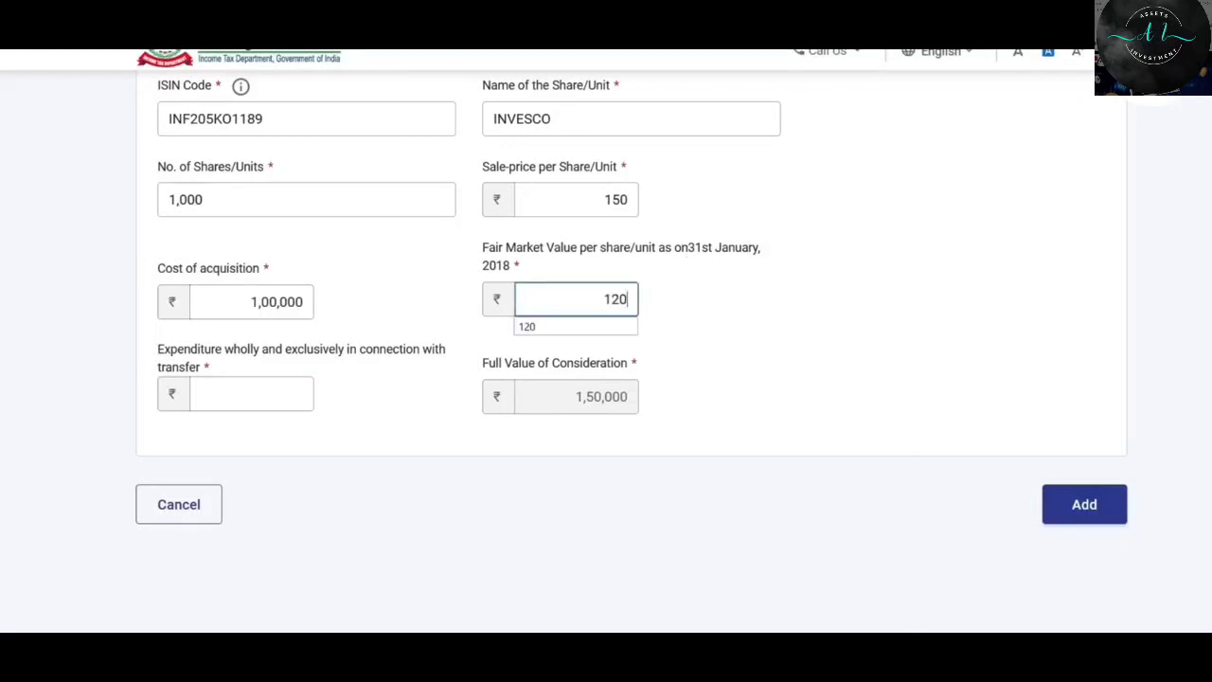
pyautogui.click(682, 263)
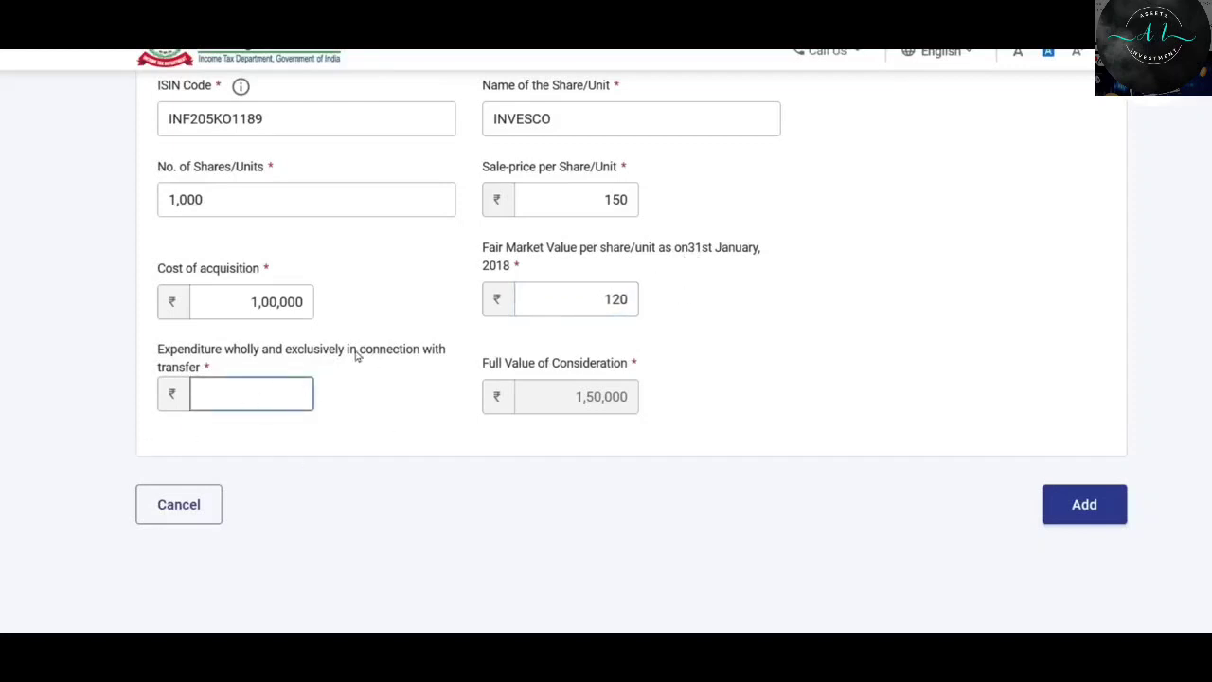
pyautogui.write('1000')
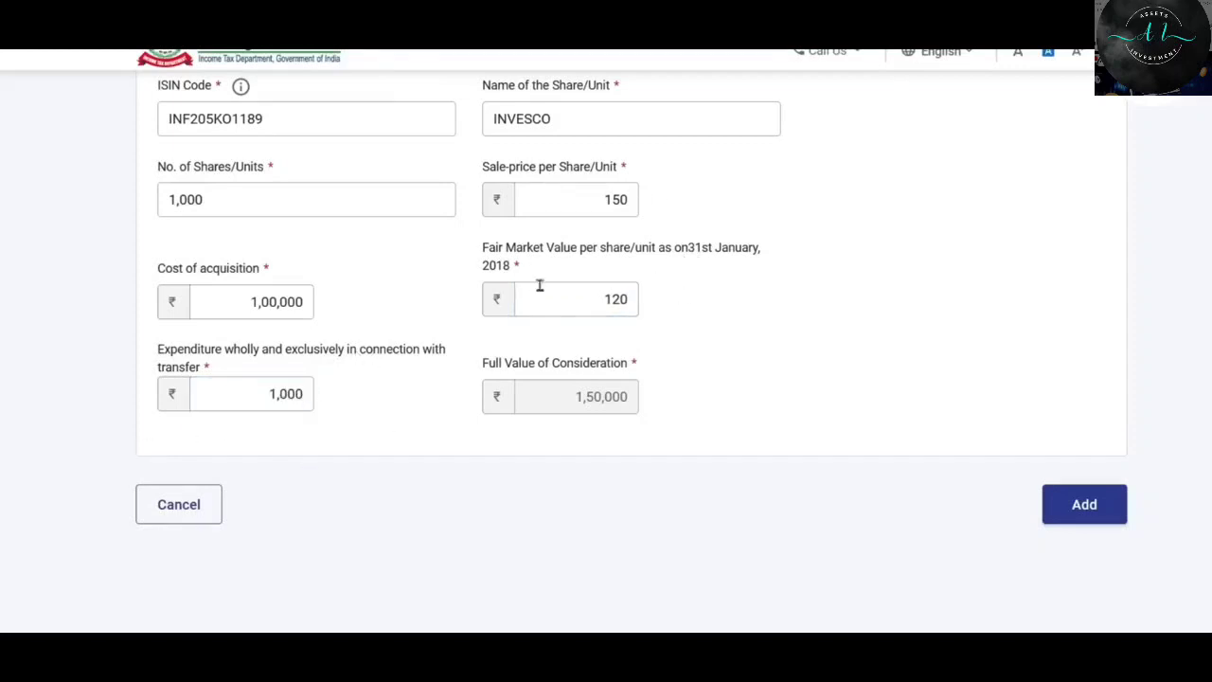
# Keep acquisition as on or before 31st January 2018 and add the INVESCO entry.
pyautogui.scroll(-1, 539, 284)
pyautogui.scroll(3, 555, 297)
pyautogui.scroll(1, 555, 294)
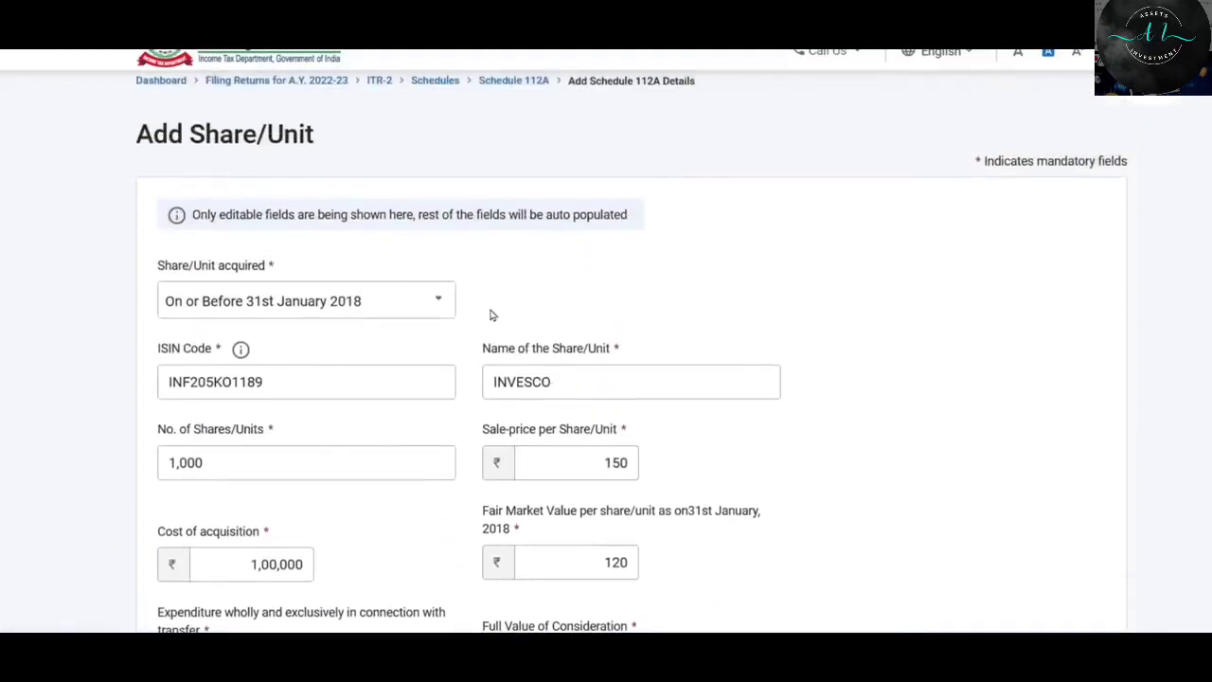
pyautogui.scroll(-2, 482, 306)
pyautogui.click(319, 206)
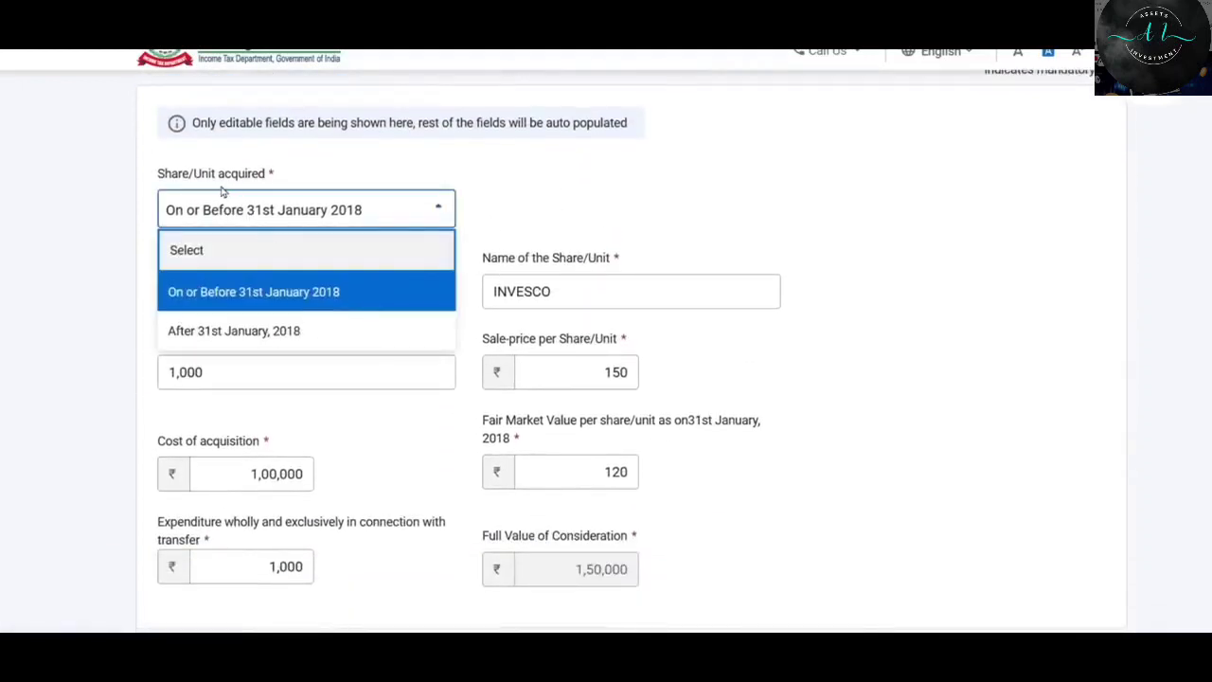
pyautogui.click(340, 290)
pyautogui.scroll(-3, 378, 246)
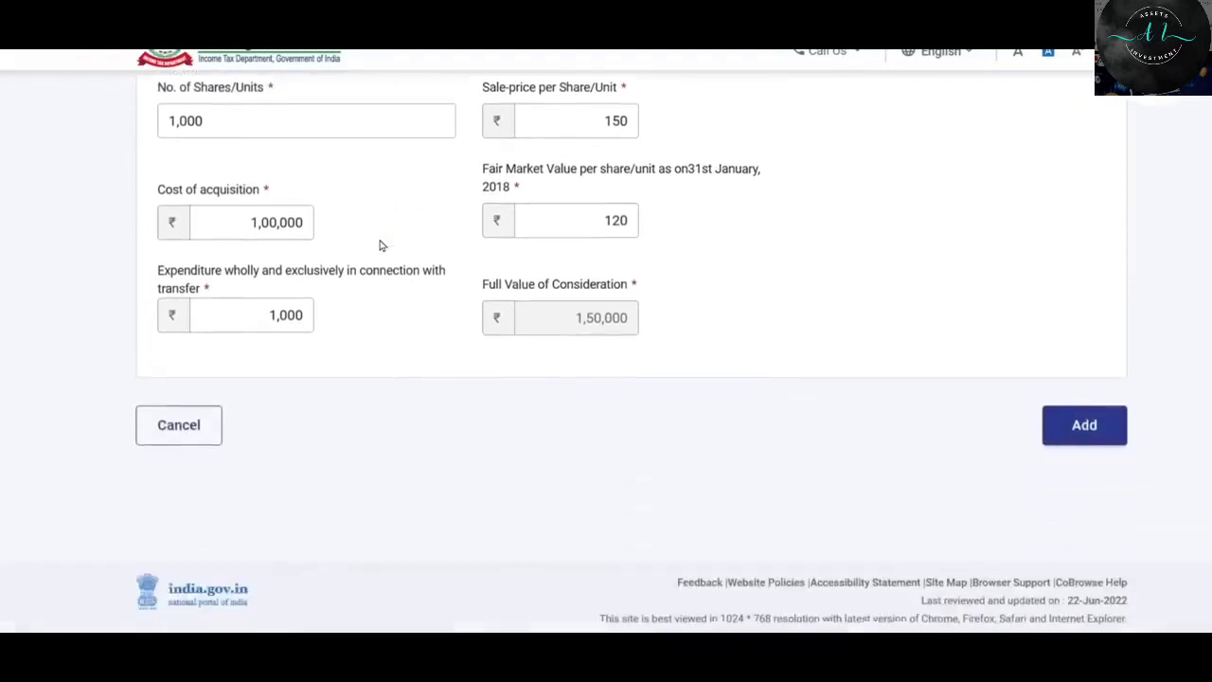
pyautogui.click(1085, 401)
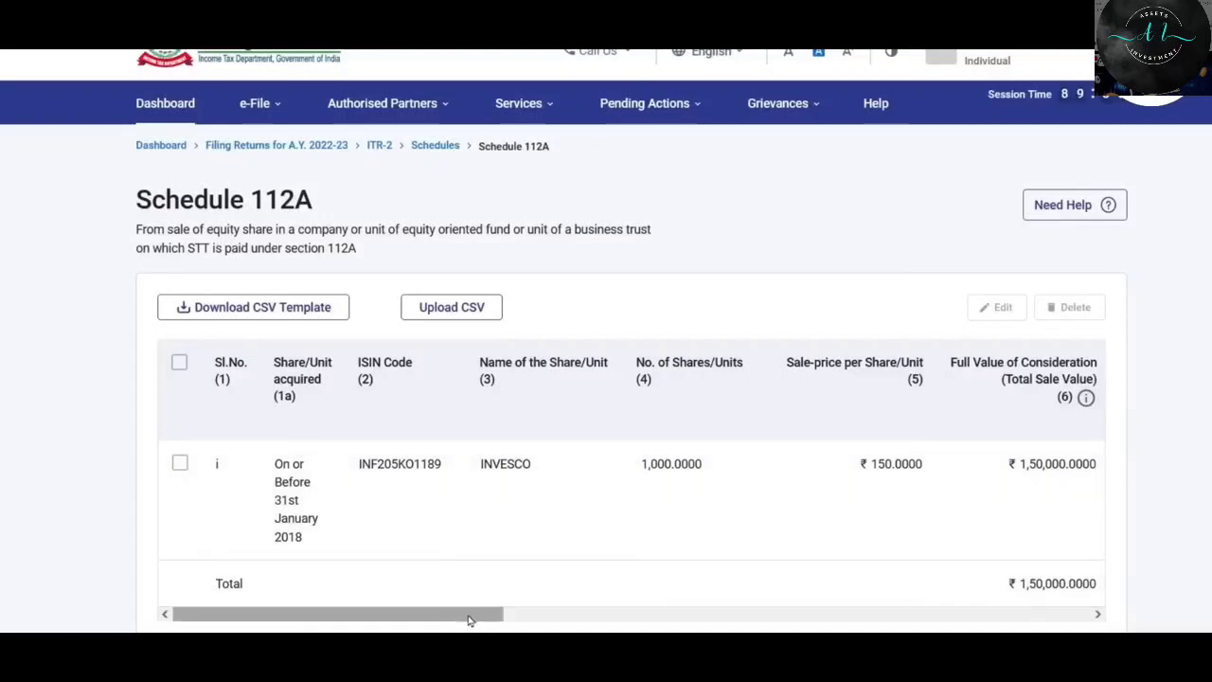
# Start another Schedule 112A entry for units acquired after 31st January 2018.
pyautogui.moveTo(473, 615)
pyautogui.mouseDown()
pyautogui.moveTo(1065, 614)
pyautogui.moveTo(478, 614)
pyautogui.mouseUp()
pyautogui.scroll(-4, 579, 323)
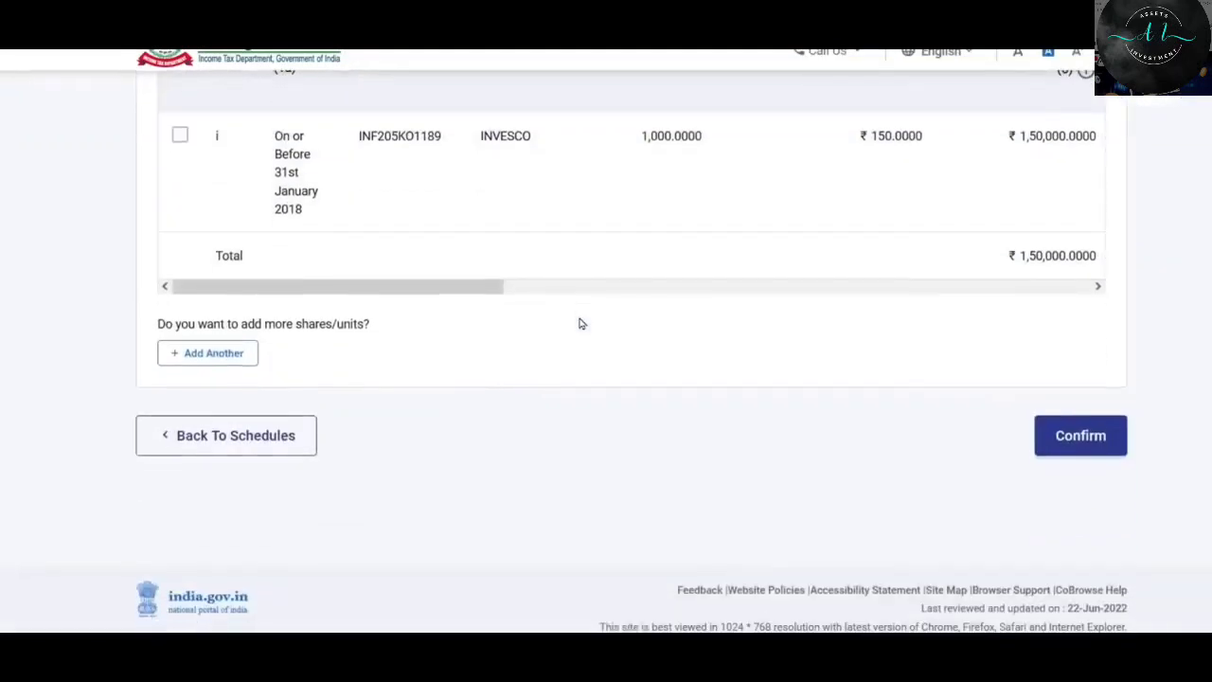
pyautogui.click(230, 351)
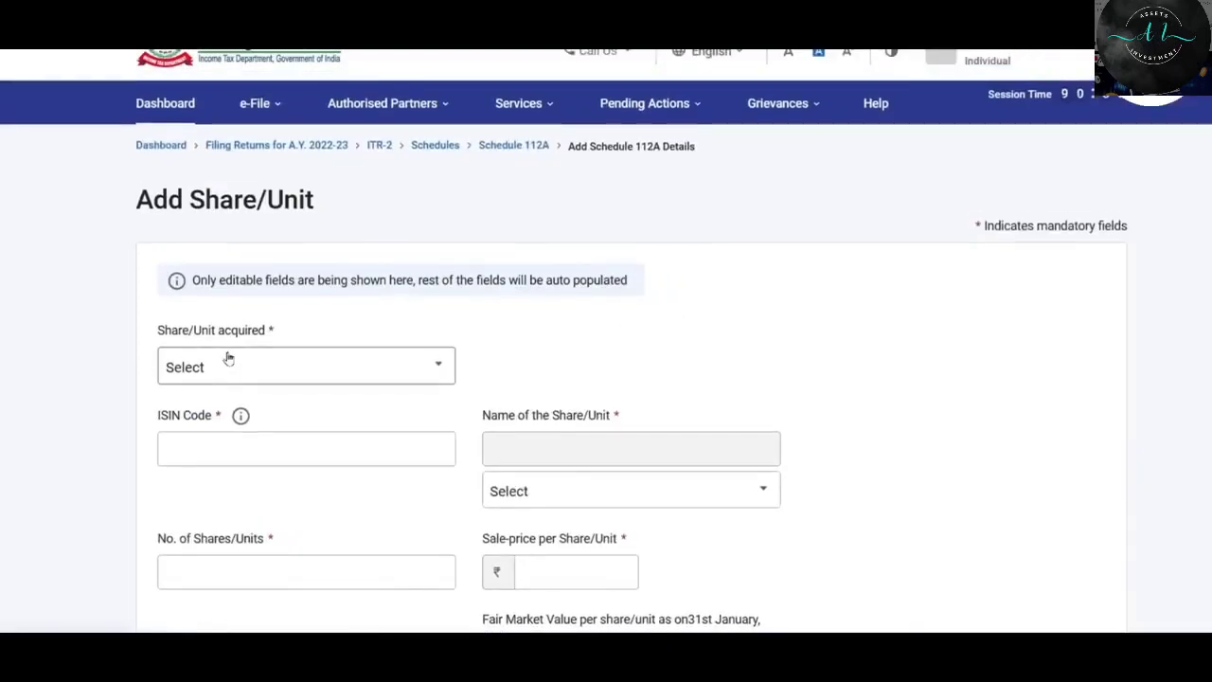
pyautogui.scroll(-2, 228, 354)
pyautogui.click(281, 235)
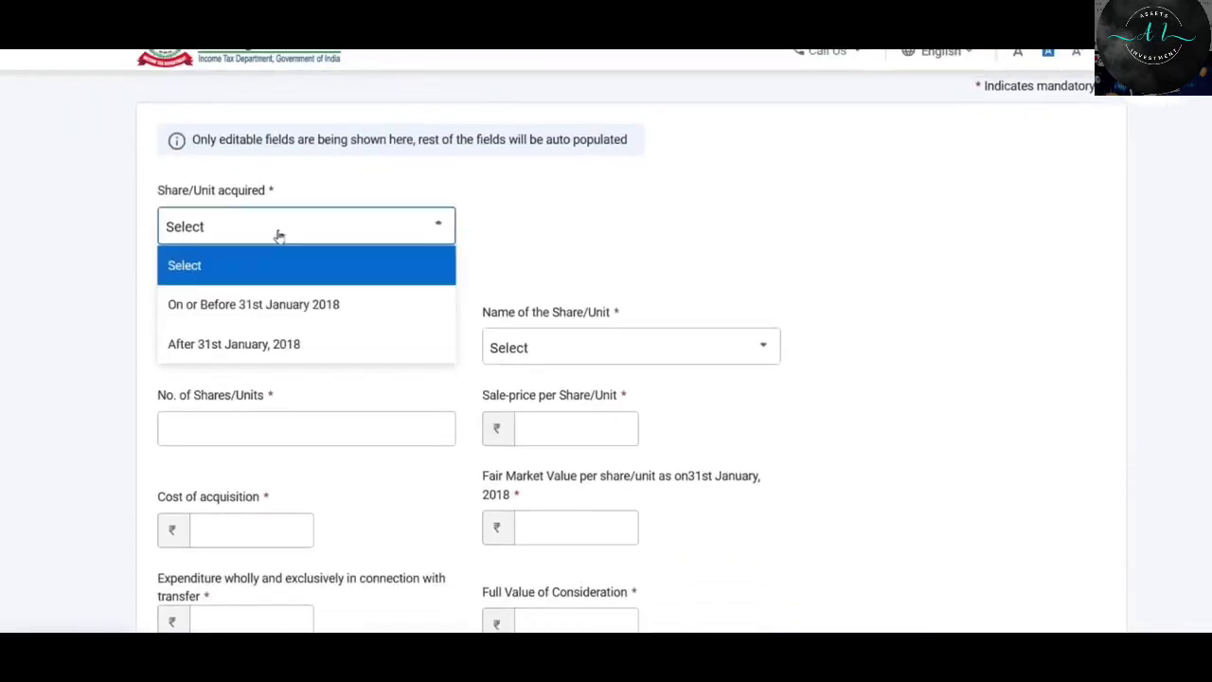
pyautogui.click(281, 351)
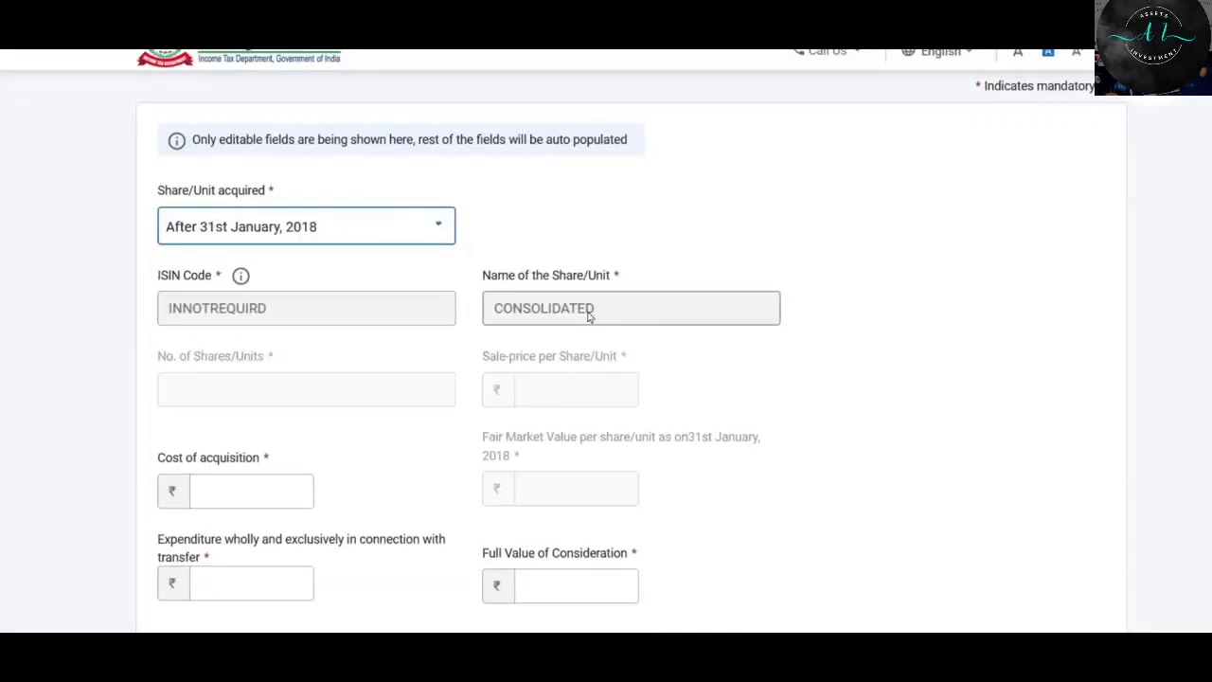
# Enter cost 4,00,000, expenditure 1,000 and full value 5,00,000, then add the consolidated entry.
pyautogui.scroll(-1, 621, 243)
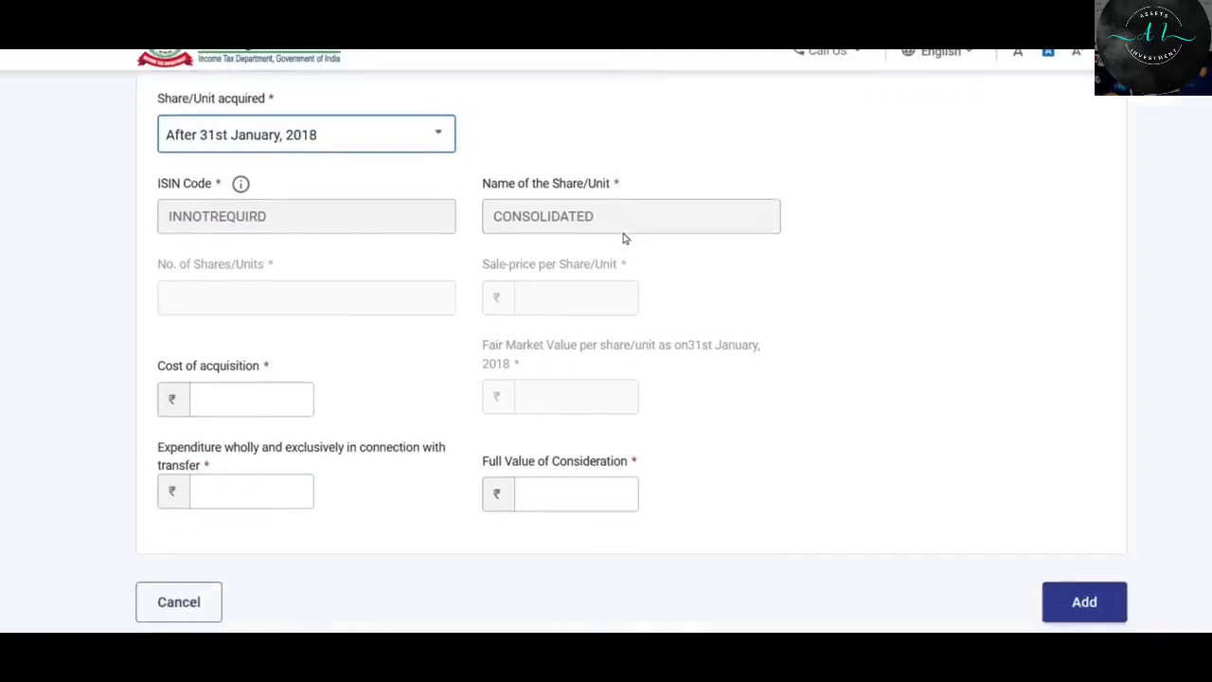
pyautogui.click(279, 404)
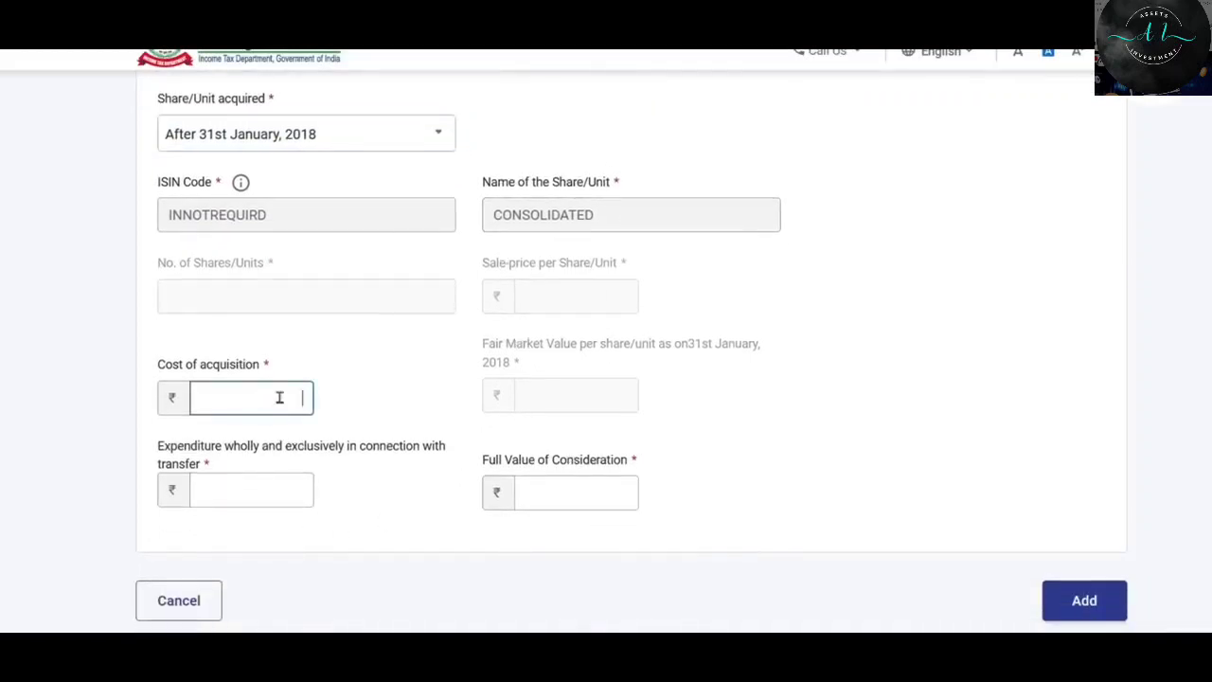
pyautogui.write('400000')
pyautogui.click(263, 477)
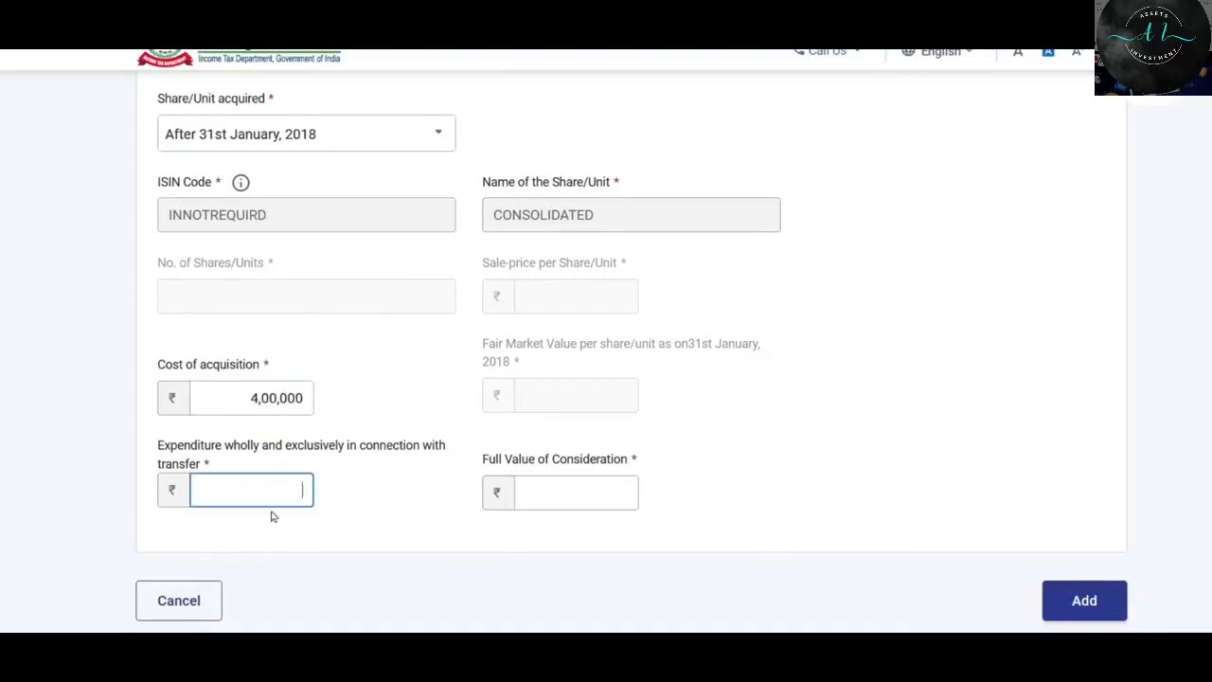
pyautogui.write('1000')
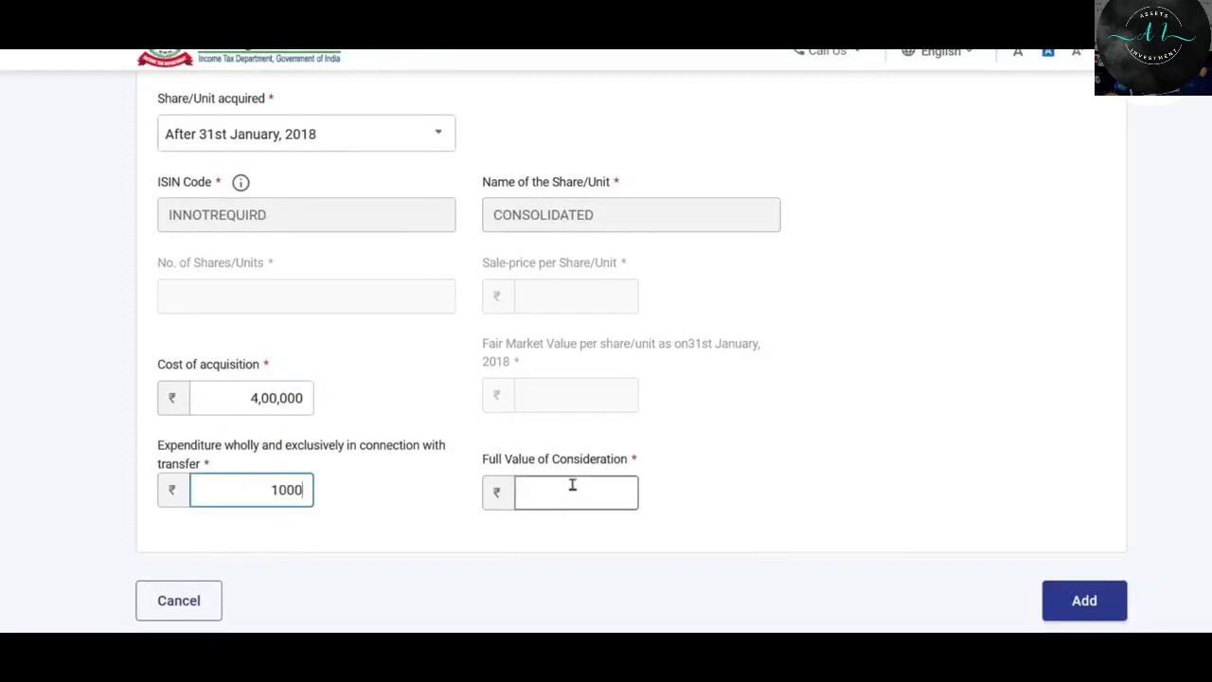
pyautogui.click(574, 482)
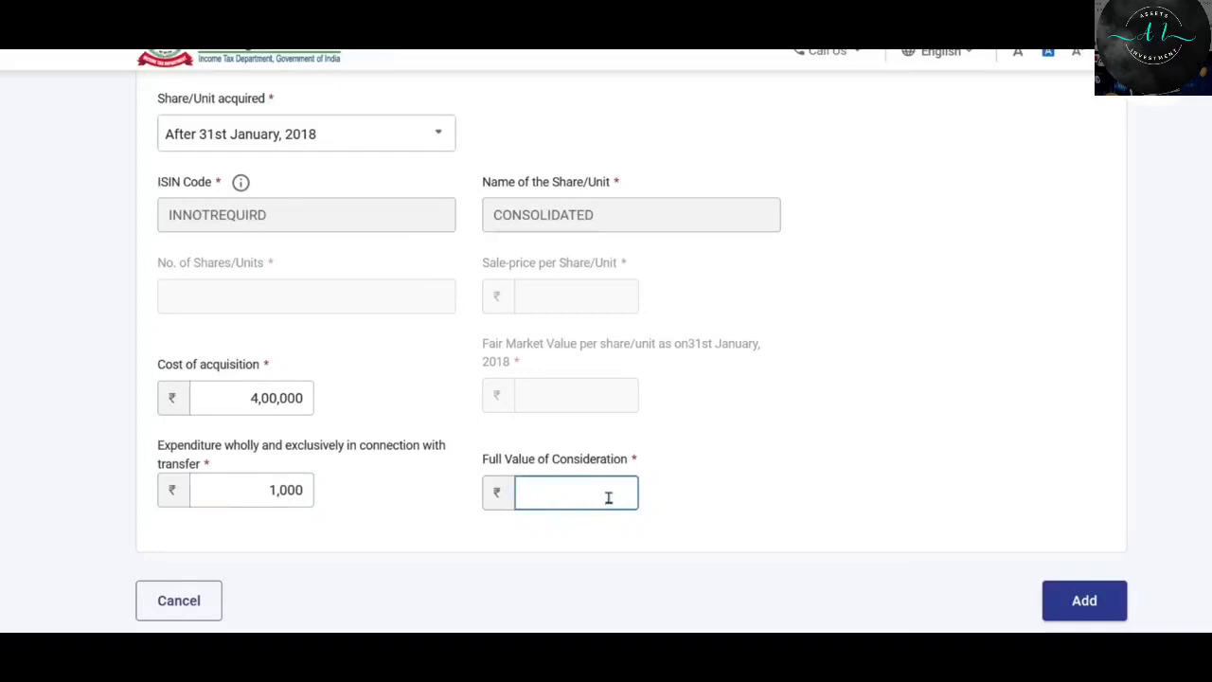
pyautogui.write('500000')
pyautogui.click(792, 493)
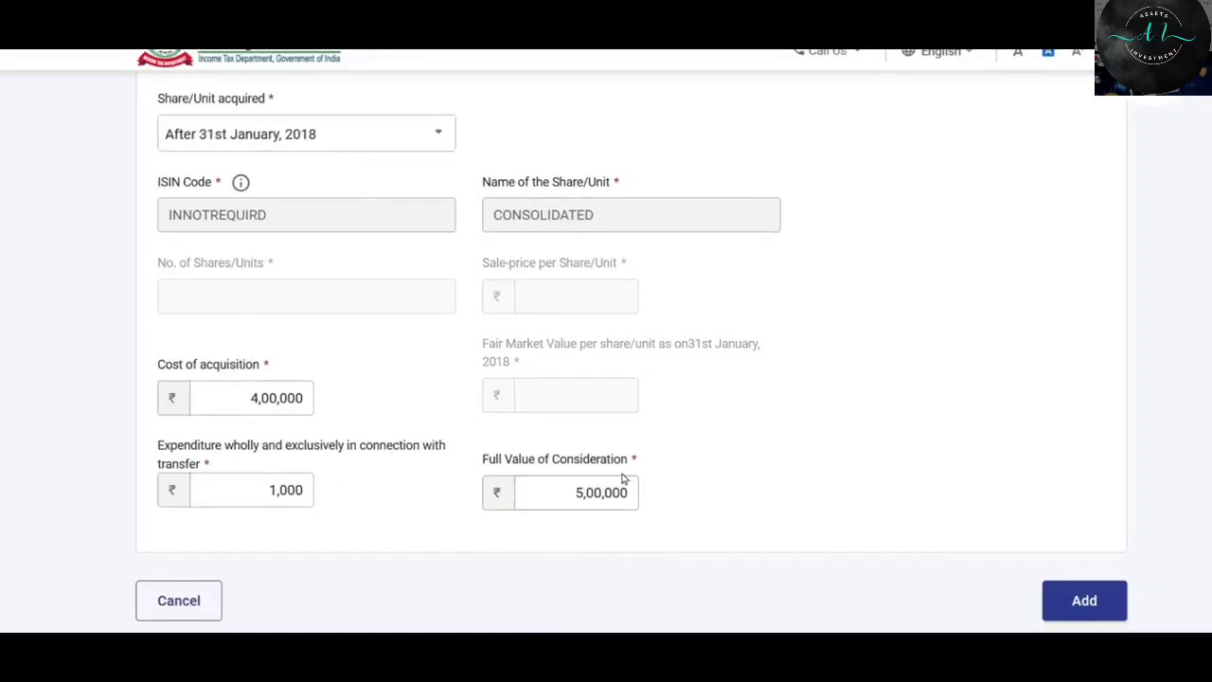
pyautogui.scroll(-1, 622, 478)
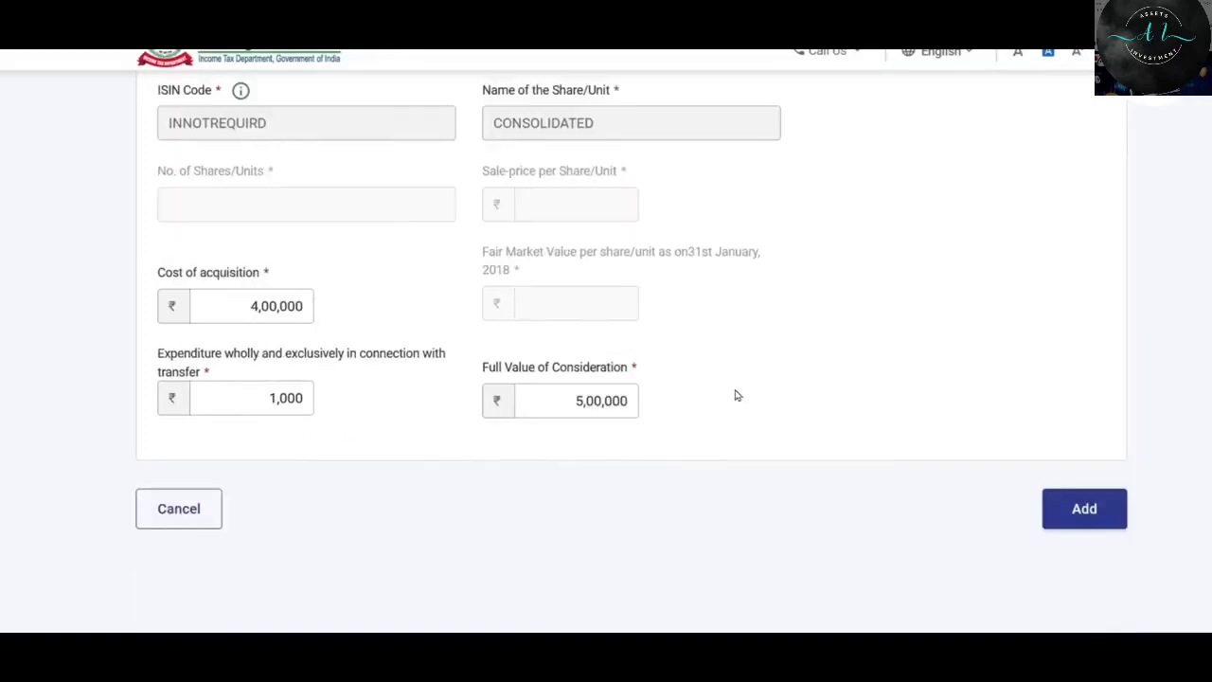
pyautogui.click(1087, 512)
# Confirm Schedule 112A, then reopen Schedule Capital Gains via 'Modify if required'.
pyautogui.scroll(-2, 905, 312)
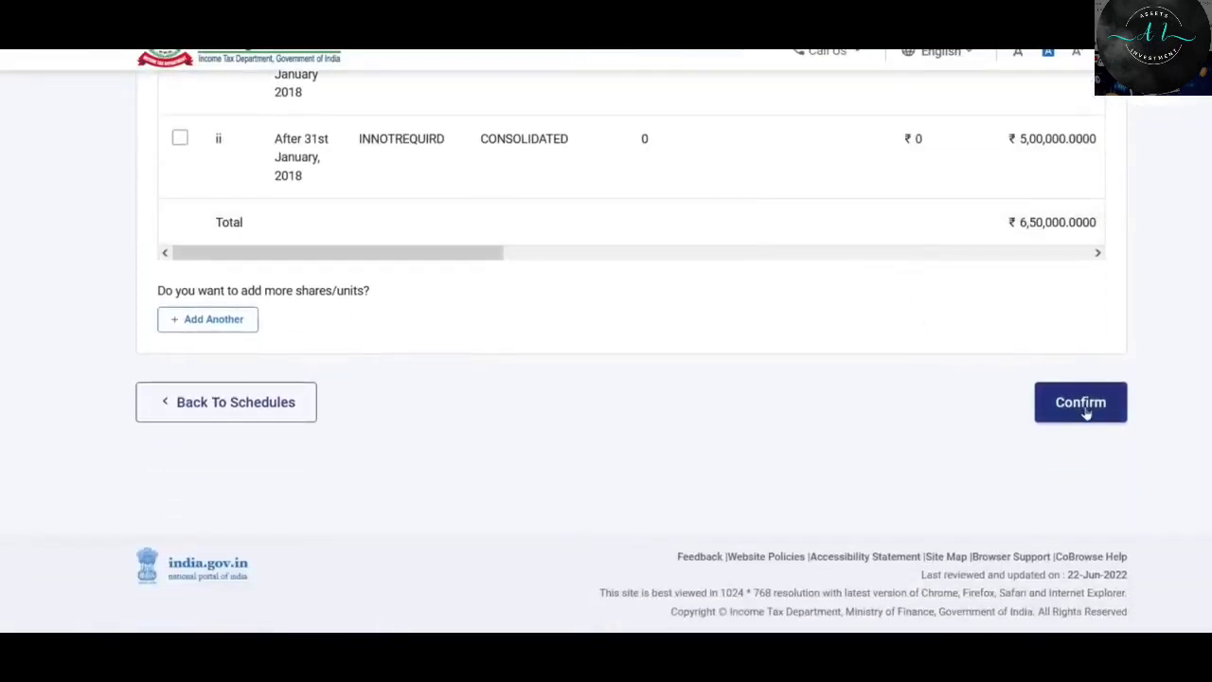
pyautogui.click(1088, 406)
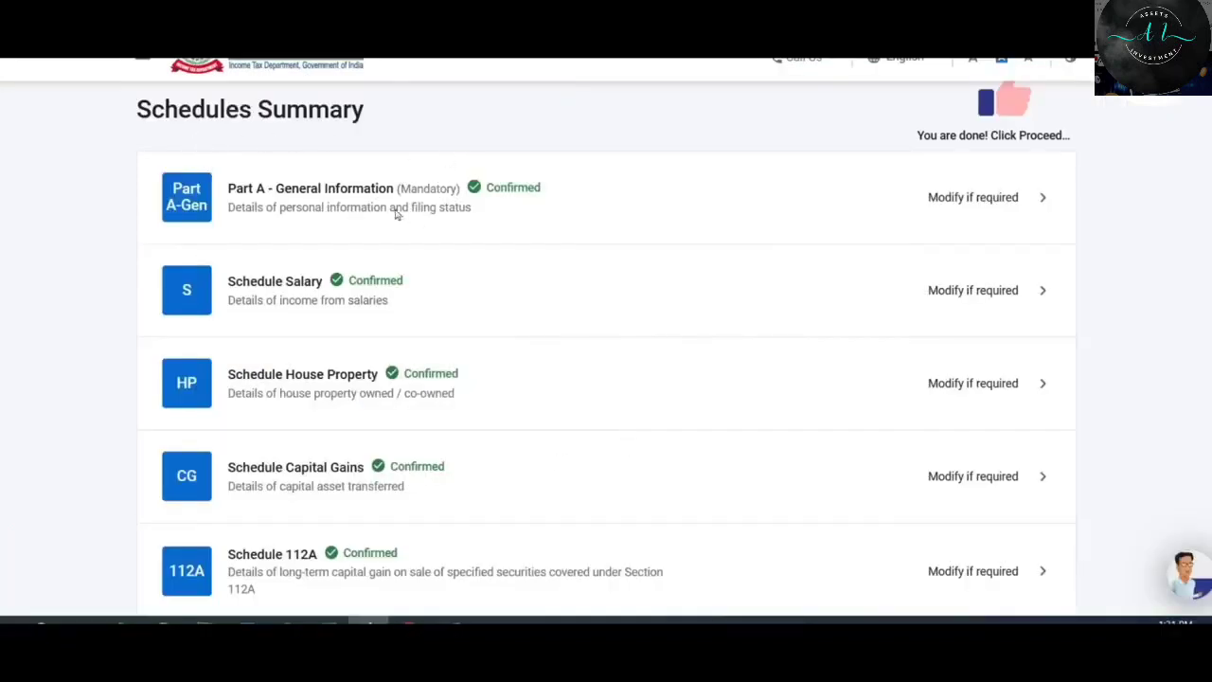
pyautogui.scroll(-2, 446, 181)
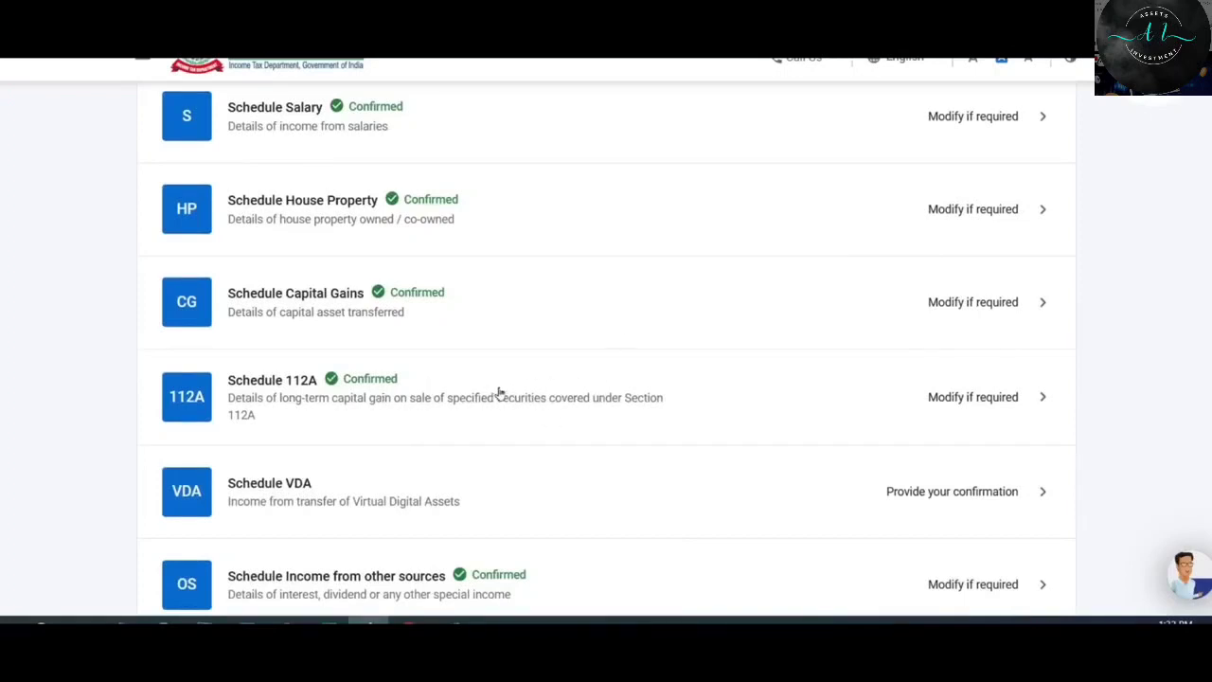
pyautogui.click(963, 303)
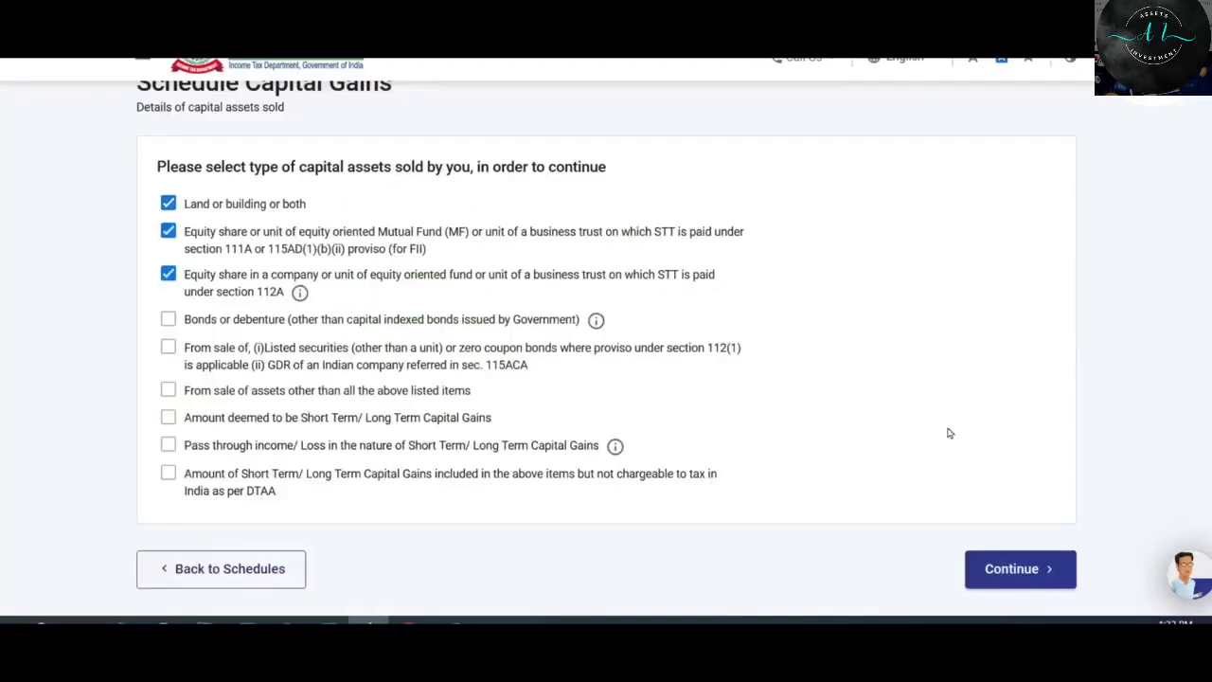
# Keep the ticked asset types, check long-term gain ₹1,28,000 and C3 ₹2,22,000 through sections D–F, and confirm.
pyautogui.click(1023, 571)
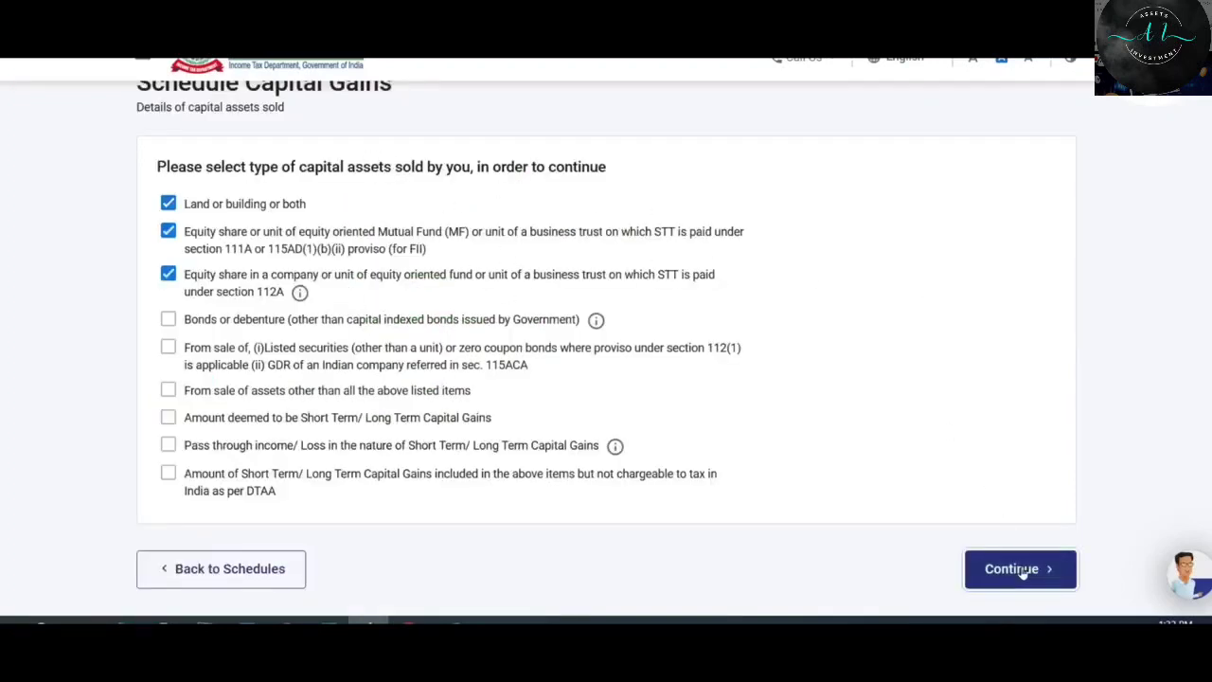
pyautogui.scroll(-1, 850, 289)
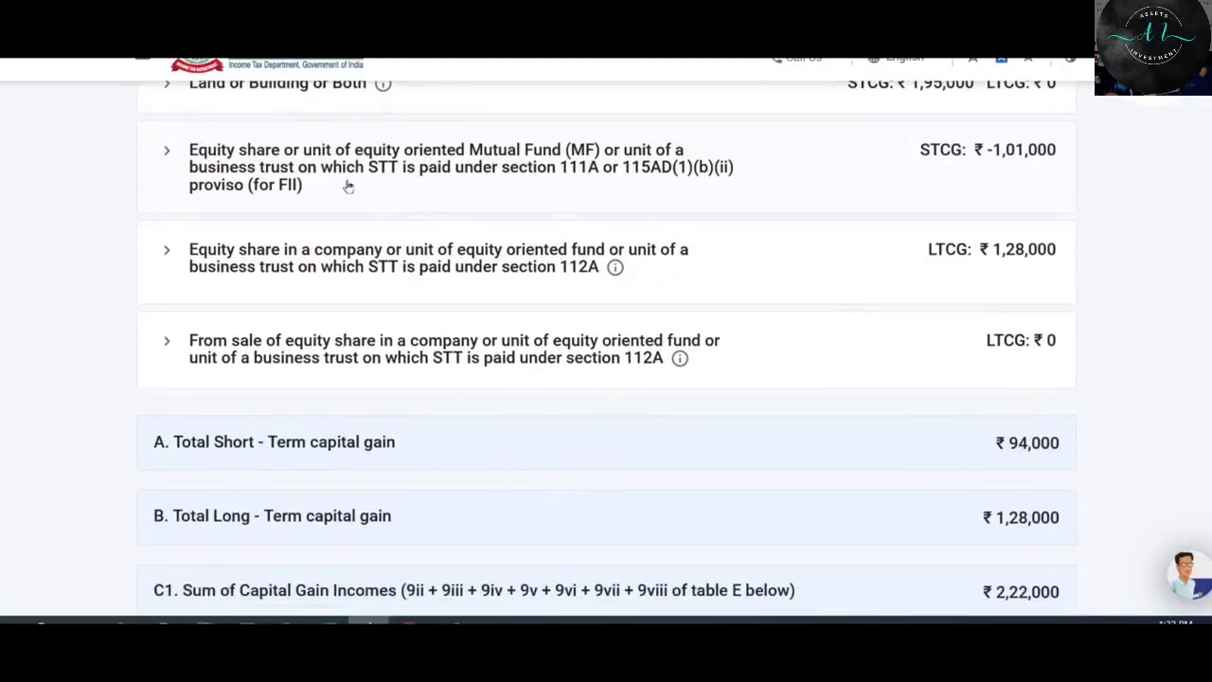
pyautogui.scroll(-1, 1004, 156)
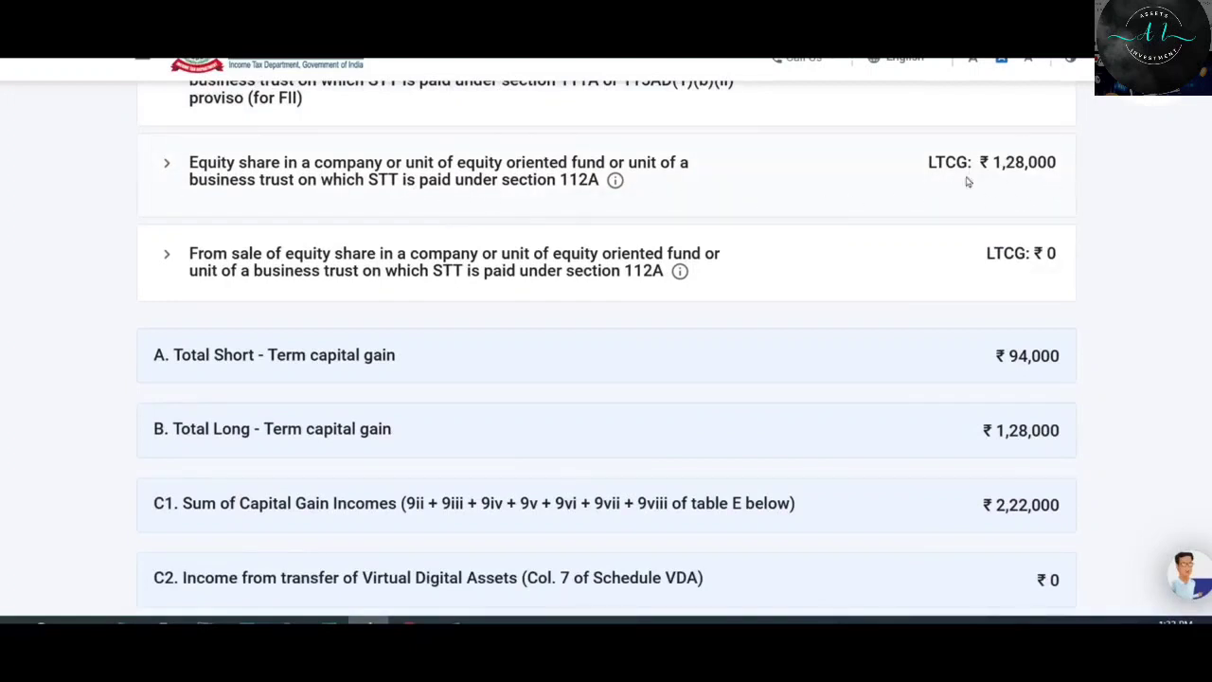
pyautogui.scroll(2, 766, 289)
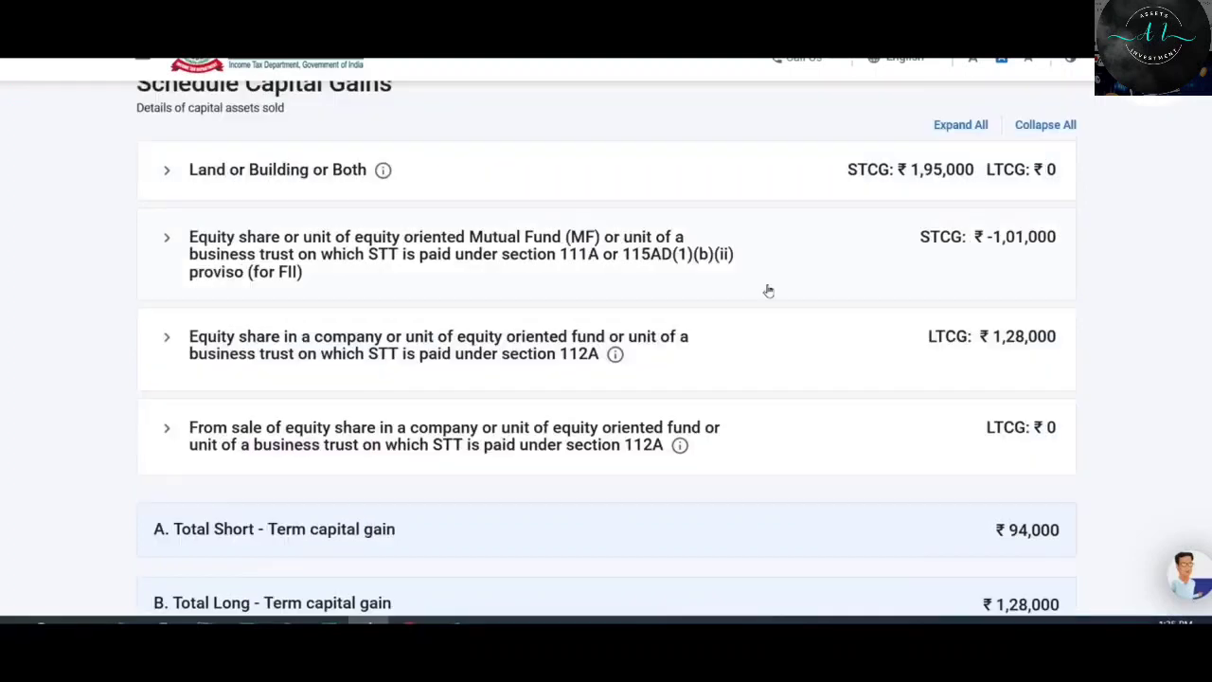
pyautogui.scroll(-4, 765, 289)
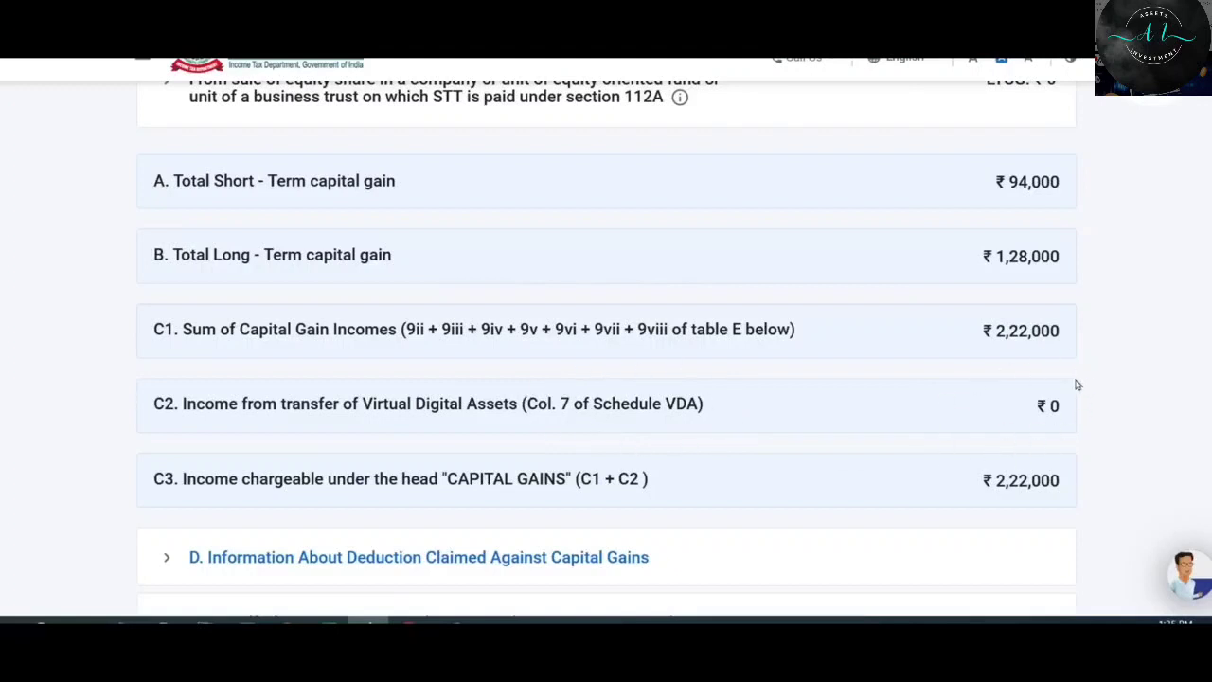
pyautogui.scroll(-2, 993, 401)
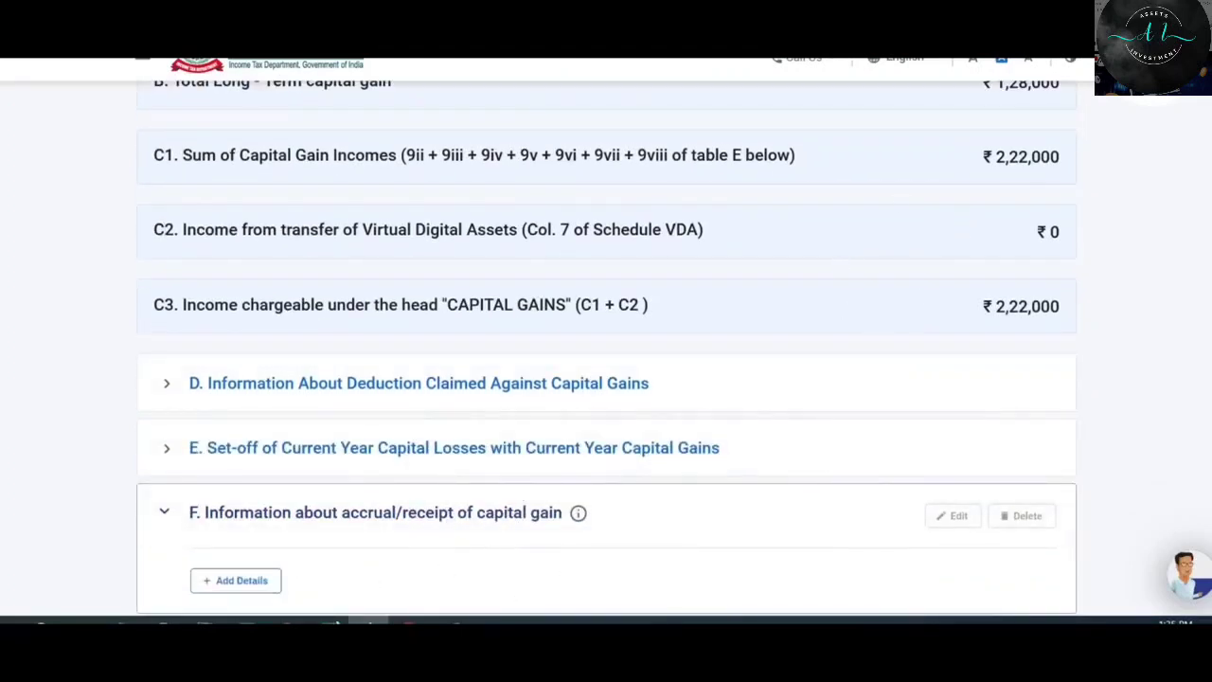
pyautogui.scroll(2, 773, 516)
pyautogui.scroll(-2, 1029, 485)
pyautogui.scroll(-2, 1029, 485)
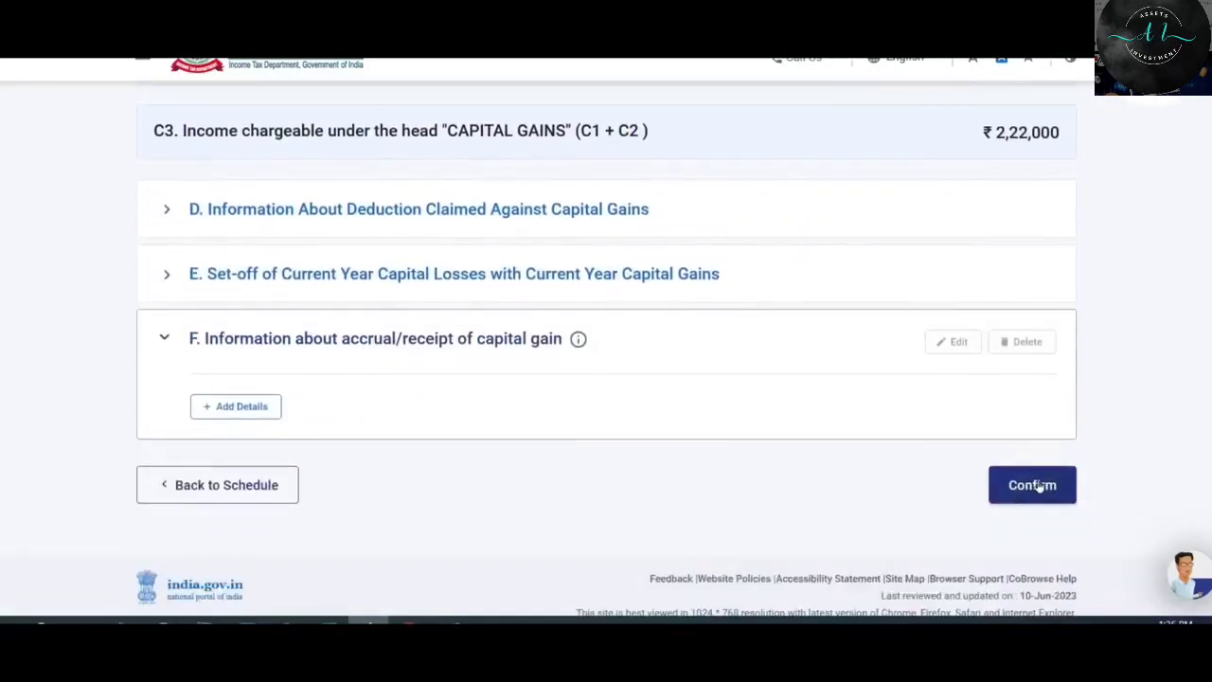
pyautogui.click(1039, 484)
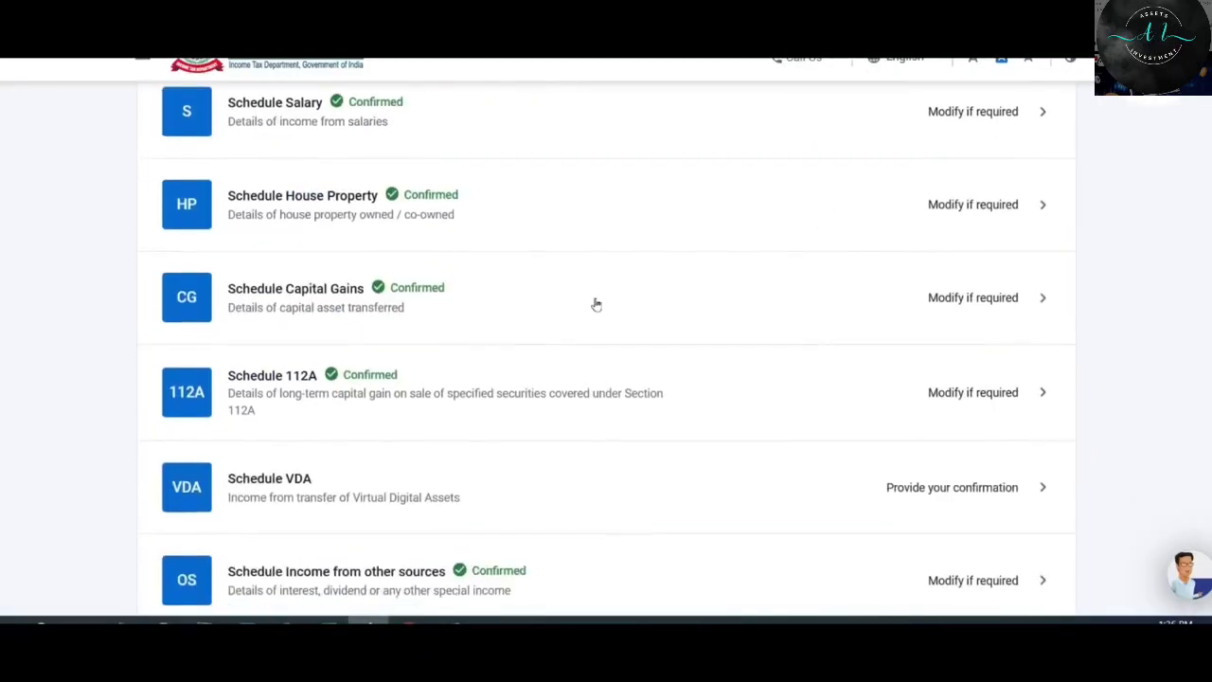
# Open Schedule VDA from the schedules list and start a new virtual digital asset entry.
pyautogui.scroll(-1, 597, 303)
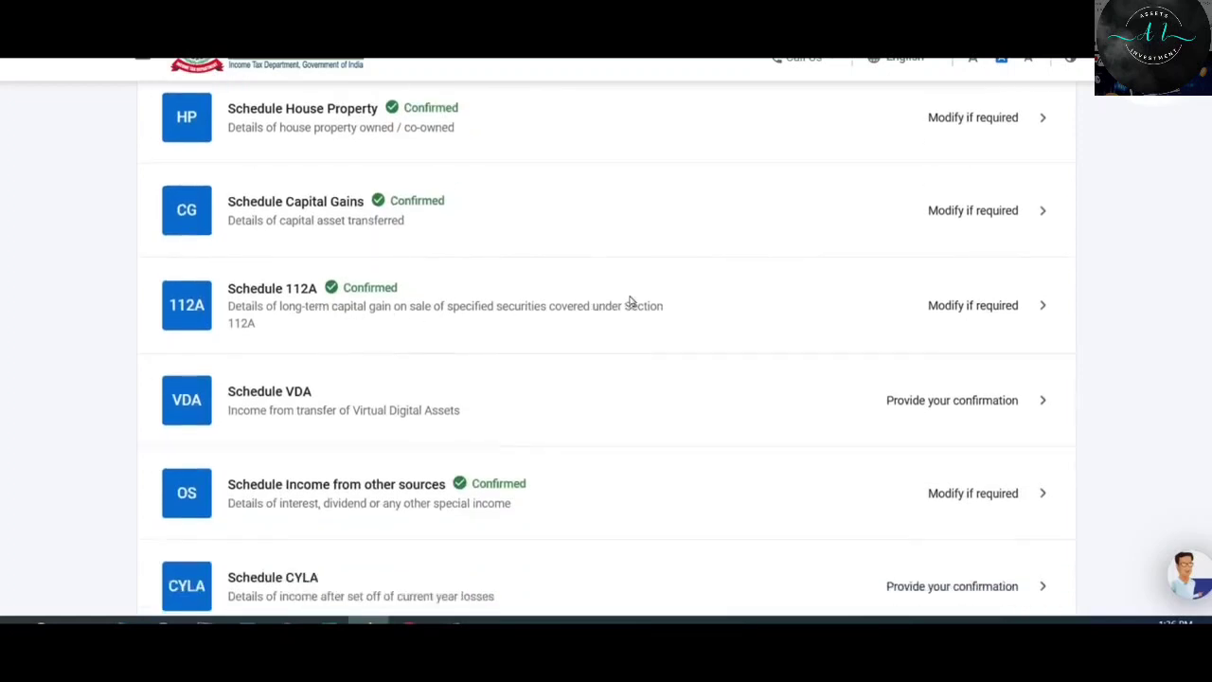
pyautogui.scroll(-1, 631, 301)
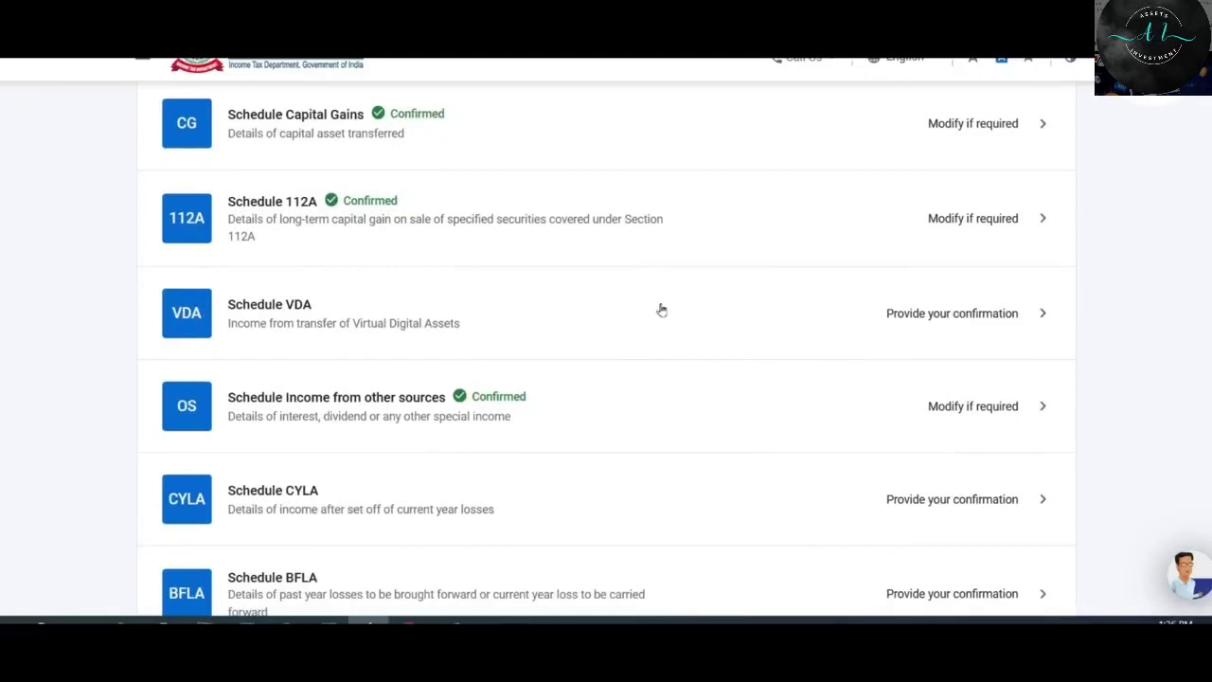
pyautogui.click(820, 322)
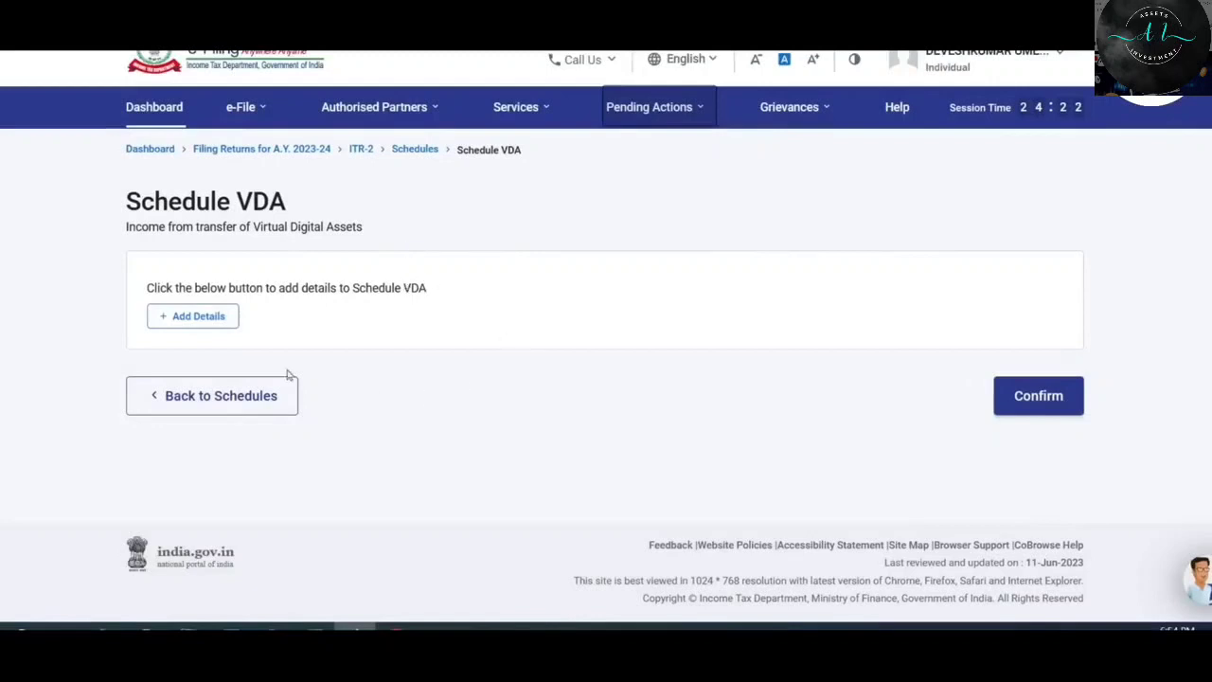
pyautogui.click(199, 318)
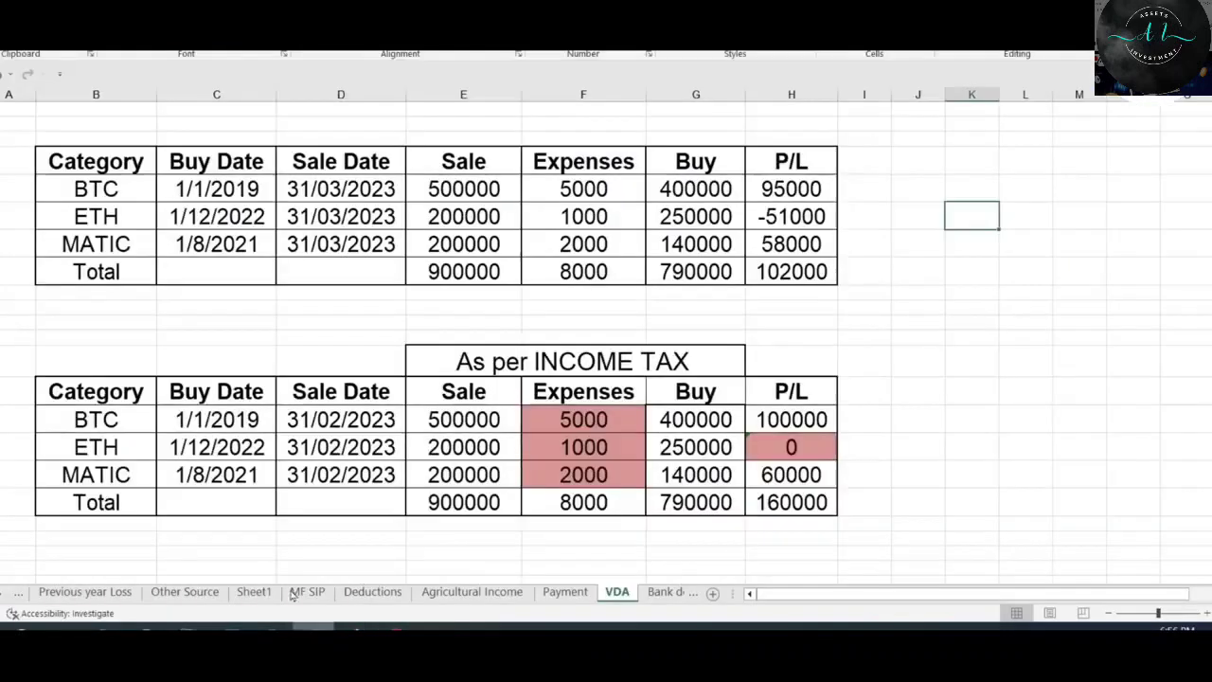
# On the VDA sheet, check coin dates, sale amounts (900000), buy amounts (790000) and P/L (102000).
pyautogui.click(313, 627)
pyautogui.click(128, 190)
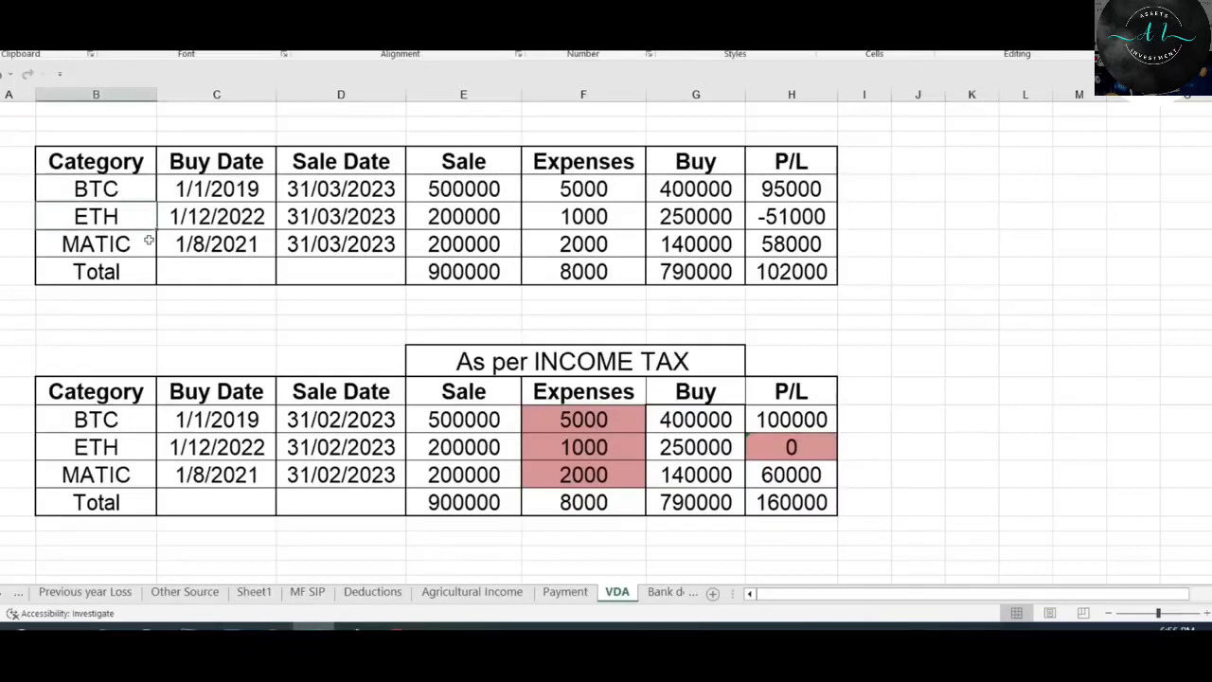
pyautogui.click(149, 240)
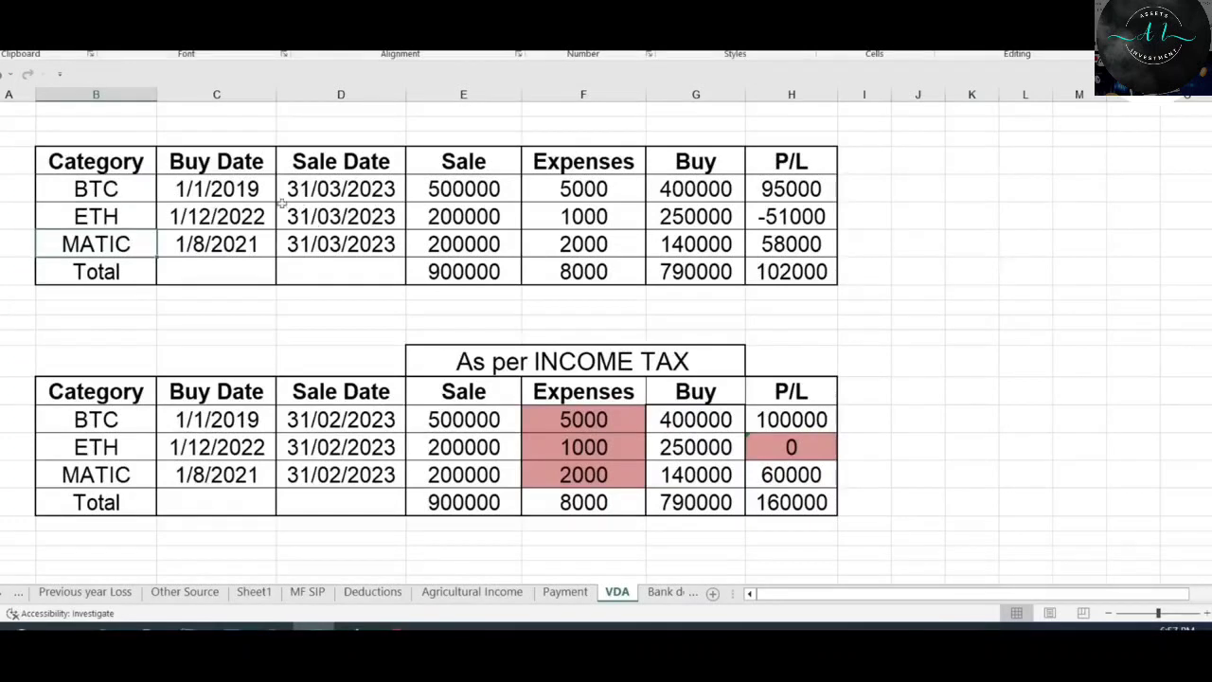
pyautogui.moveTo(239, 186); pyautogui.dragTo(242, 234)
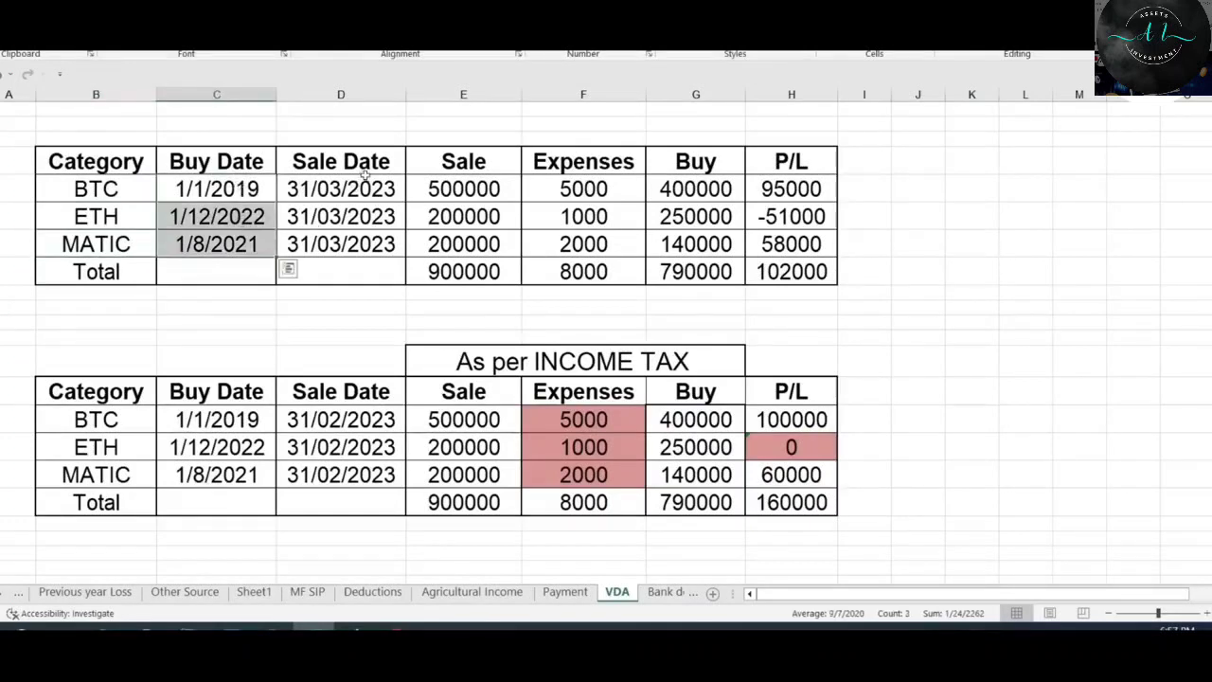
pyautogui.moveTo(365, 187); pyautogui.dragTo(379, 243)
pyautogui.moveTo(483, 180); pyautogui.dragTo(474, 243)
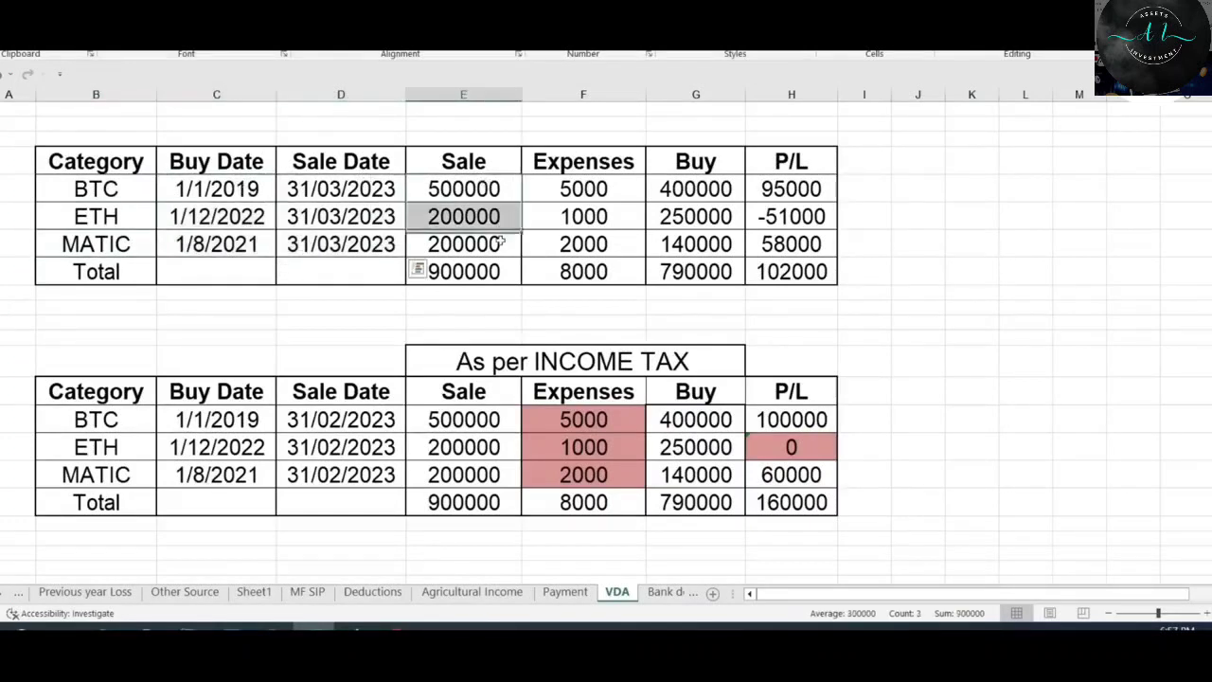
pyautogui.moveTo(576, 191); pyautogui.dragTo(587, 248)
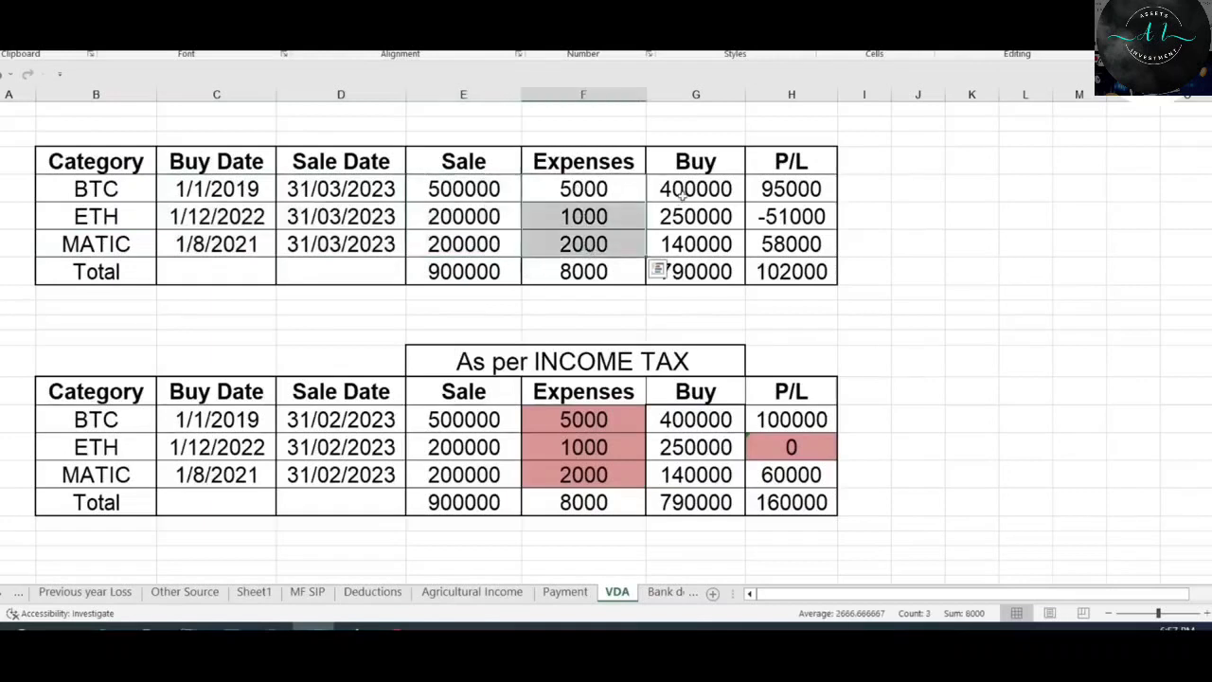
pyautogui.moveTo(700, 189); pyautogui.dragTo(720, 249)
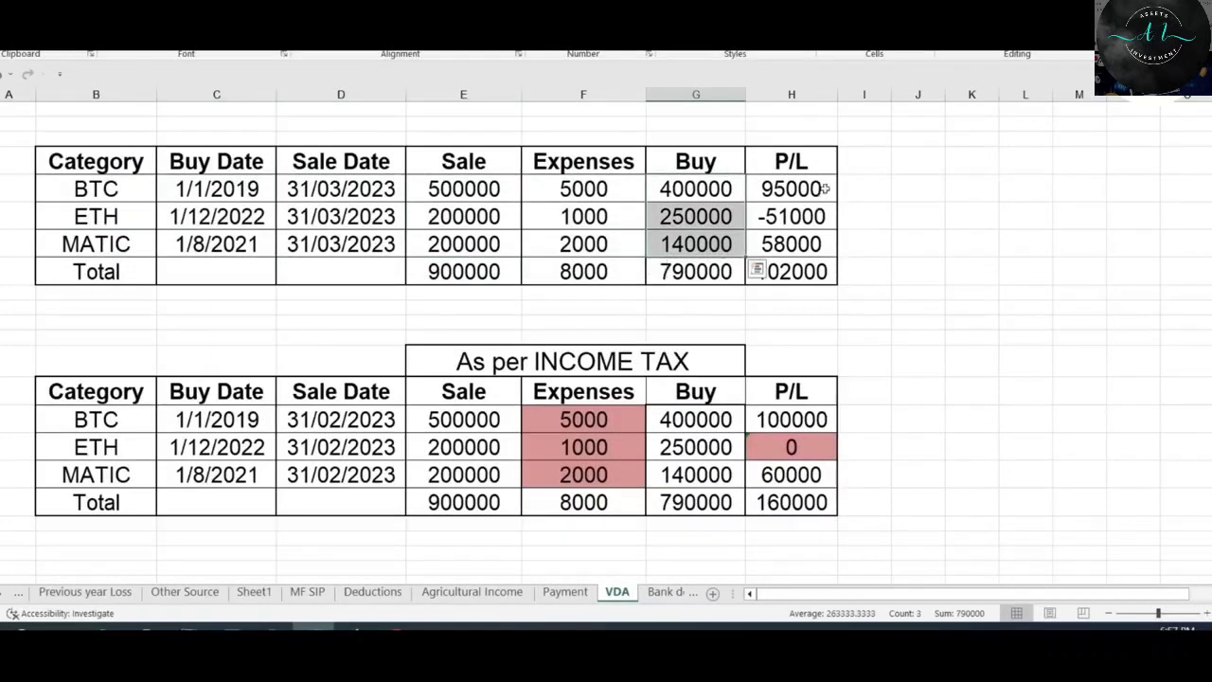
pyautogui.moveTo(820, 188); pyautogui.dragTo(822, 245)
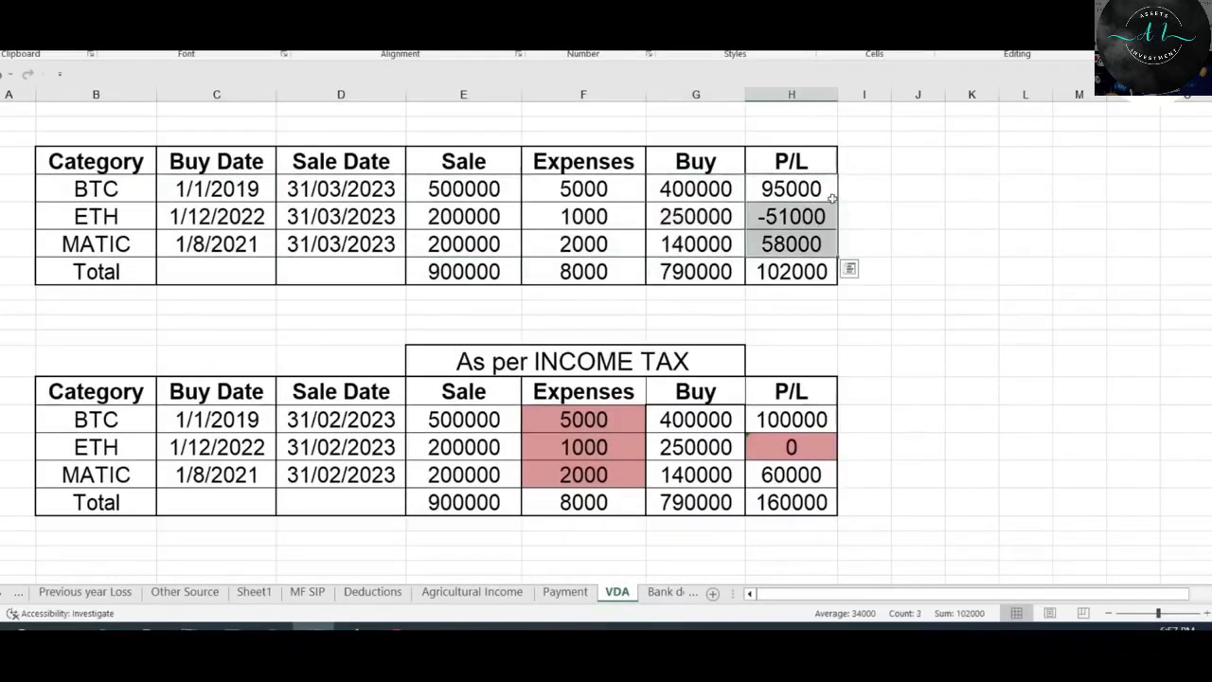
pyautogui.click(803, 189)
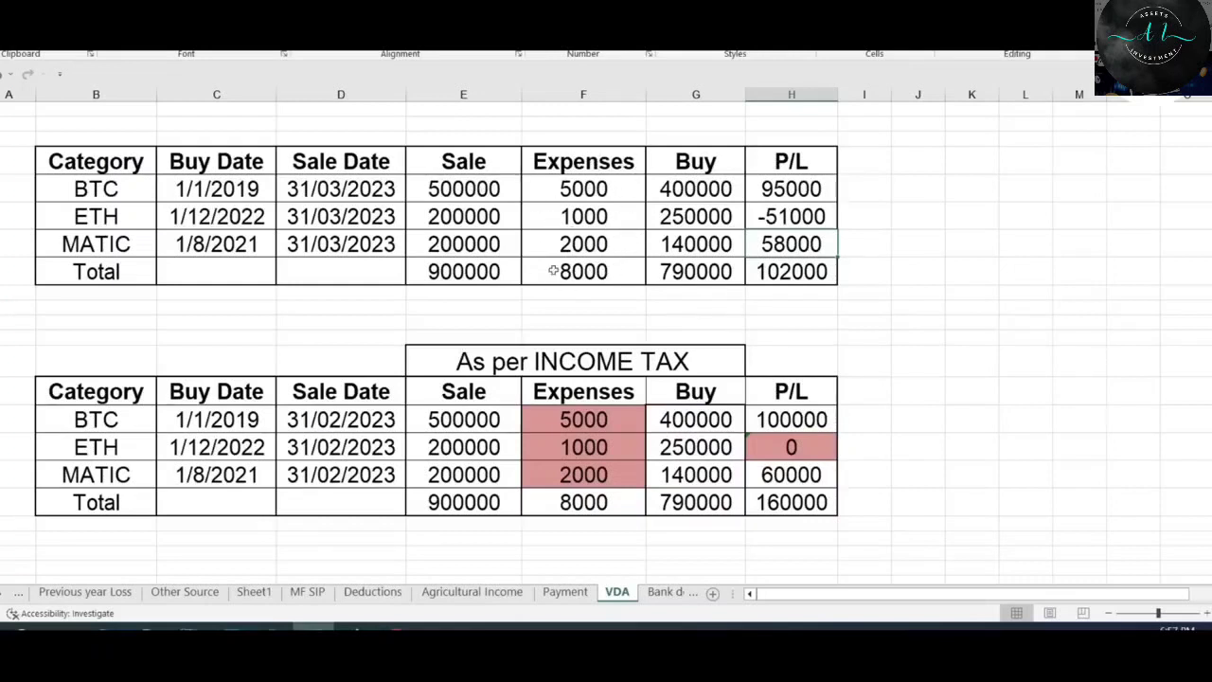
# Total the Expenses and P/L columns, then check the zero ETH income in the As per INCOME TAX table.
pyautogui.scroll(1, 554, 271)
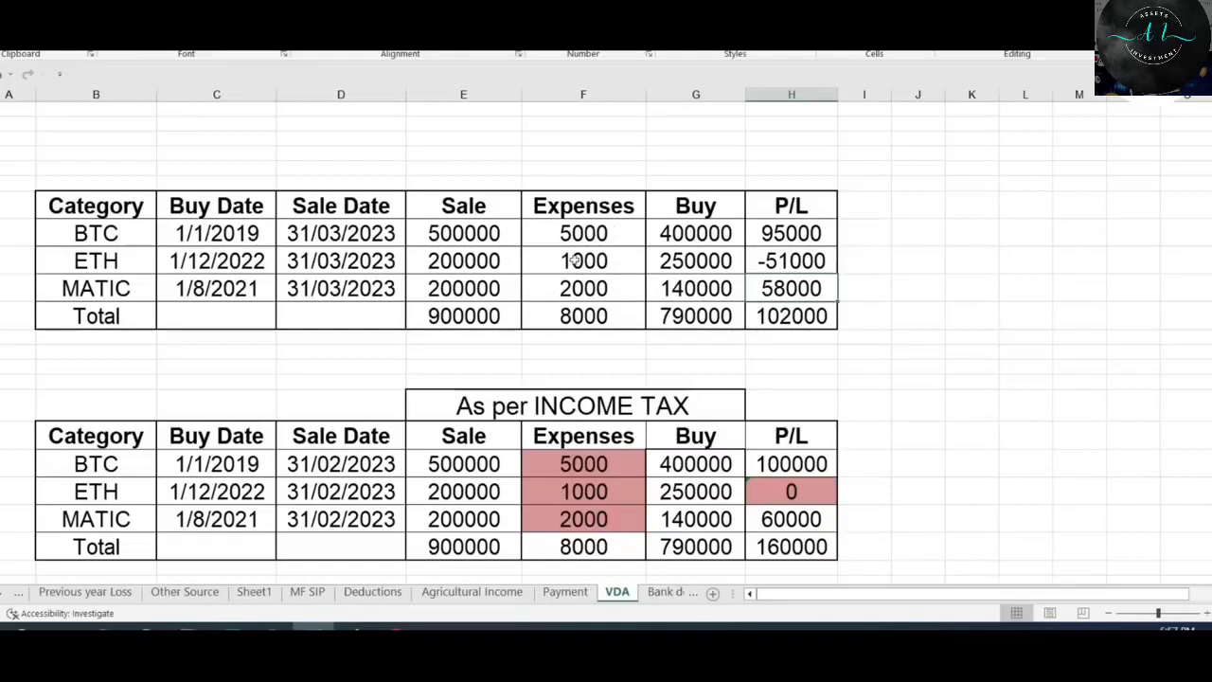
pyautogui.scroll(-1, 602, 276)
pyautogui.moveTo(589, 185); pyautogui.dragTo(583, 272)
pyautogui.moveTo(810, 189); pyautogui.dragTo(793, 269)
pyautogui.moveTo(587, 188)
pyautogui.mouseDown()
pyautogui.moveTo(587, 214)
pyautogui.moveTo(587, 189)
pyautogui.mouseUp()
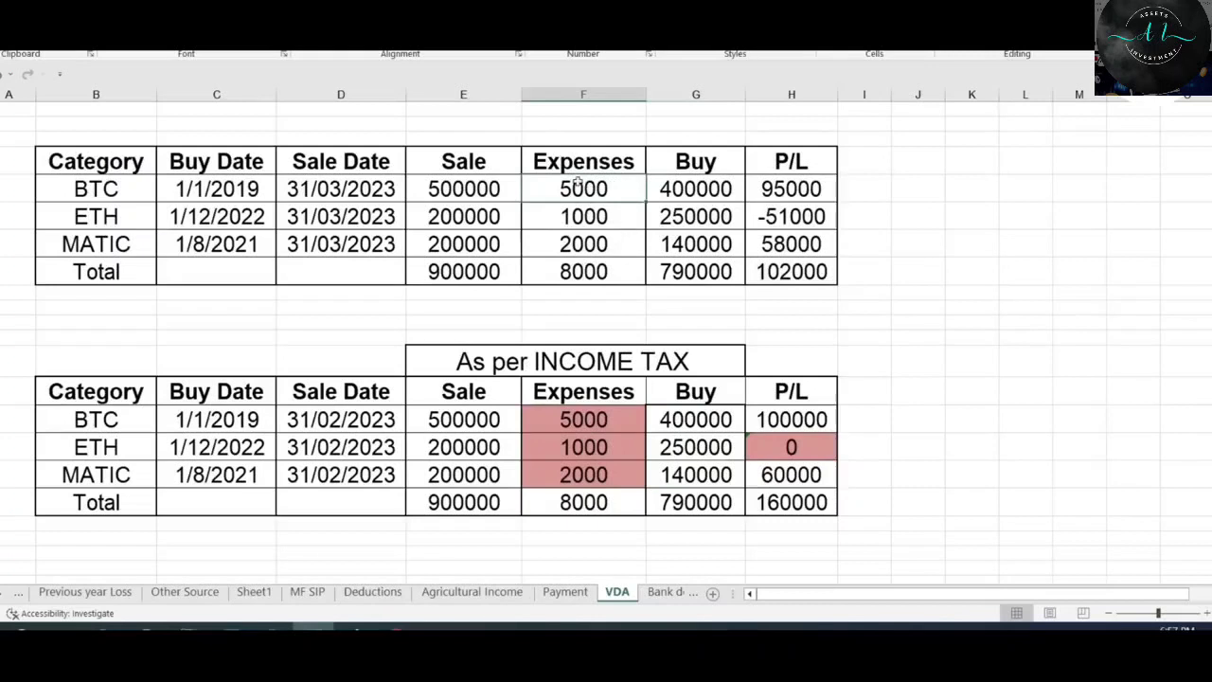
pyautogui.moveTo(575, 187); pyautogui.dragTo(588, 265)
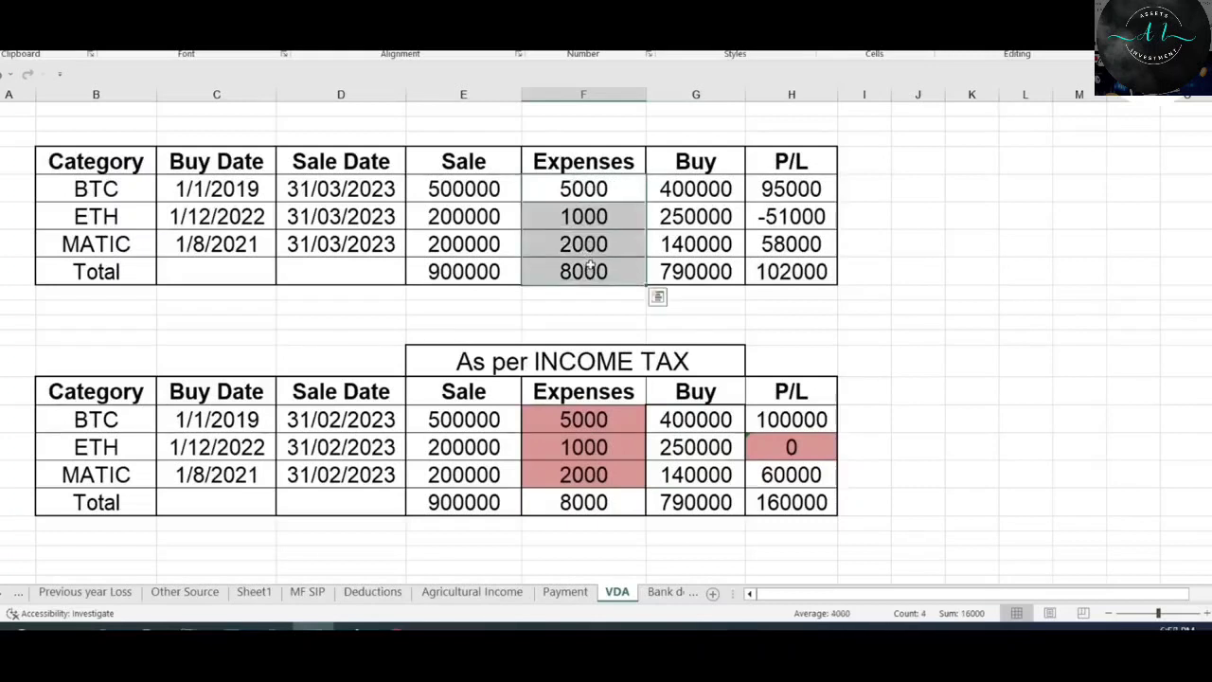
pyautogui.scroll(-1, 621, 206)
pyautogui.moveTo(611, 375); pyautogui.dragTo(625, 430)
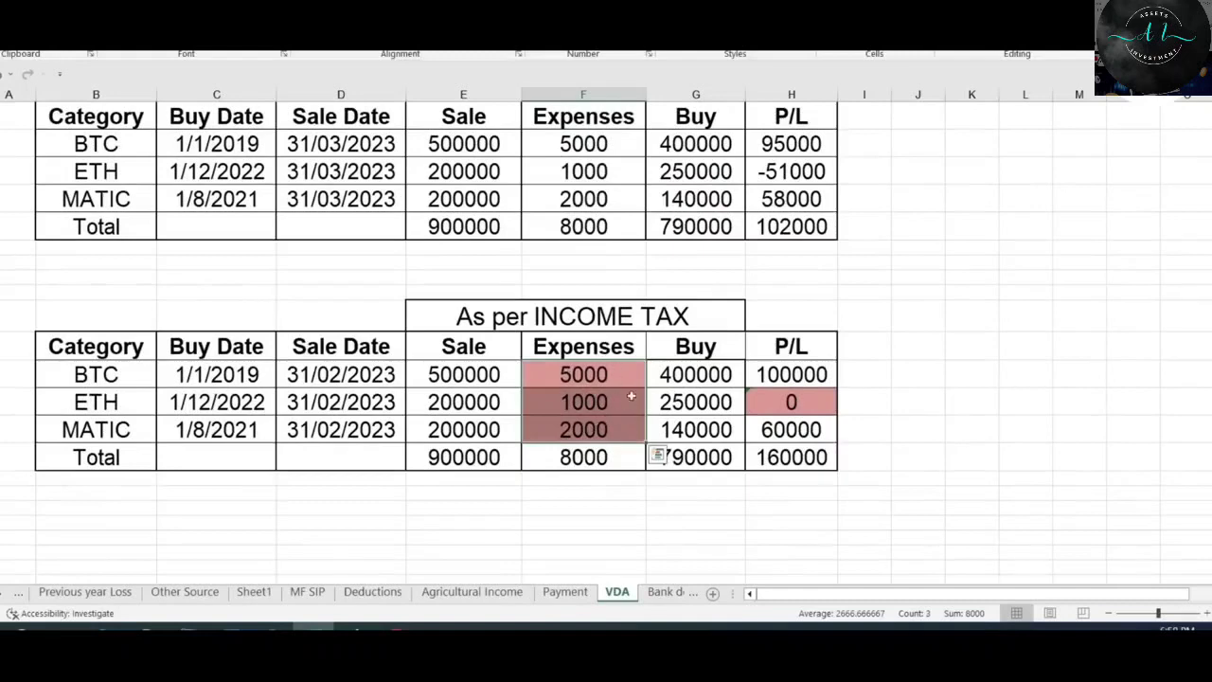
pyautogui.scroll(1, 611, 180)
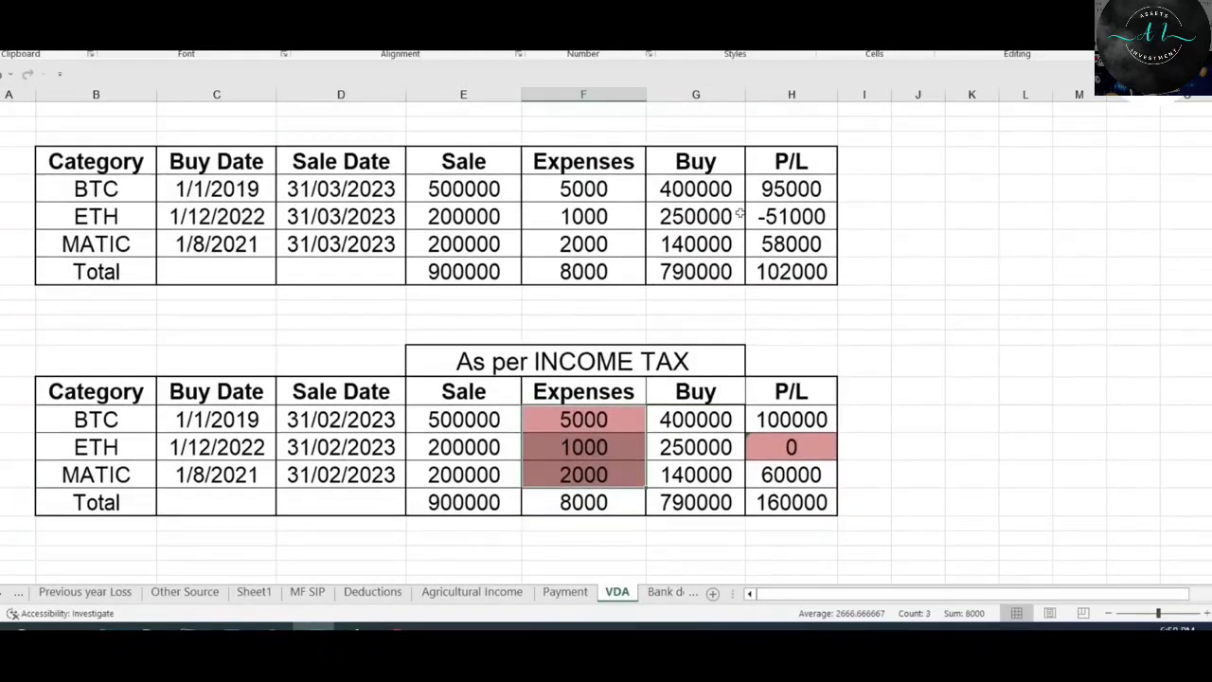
pyautogui.click(806, 220)
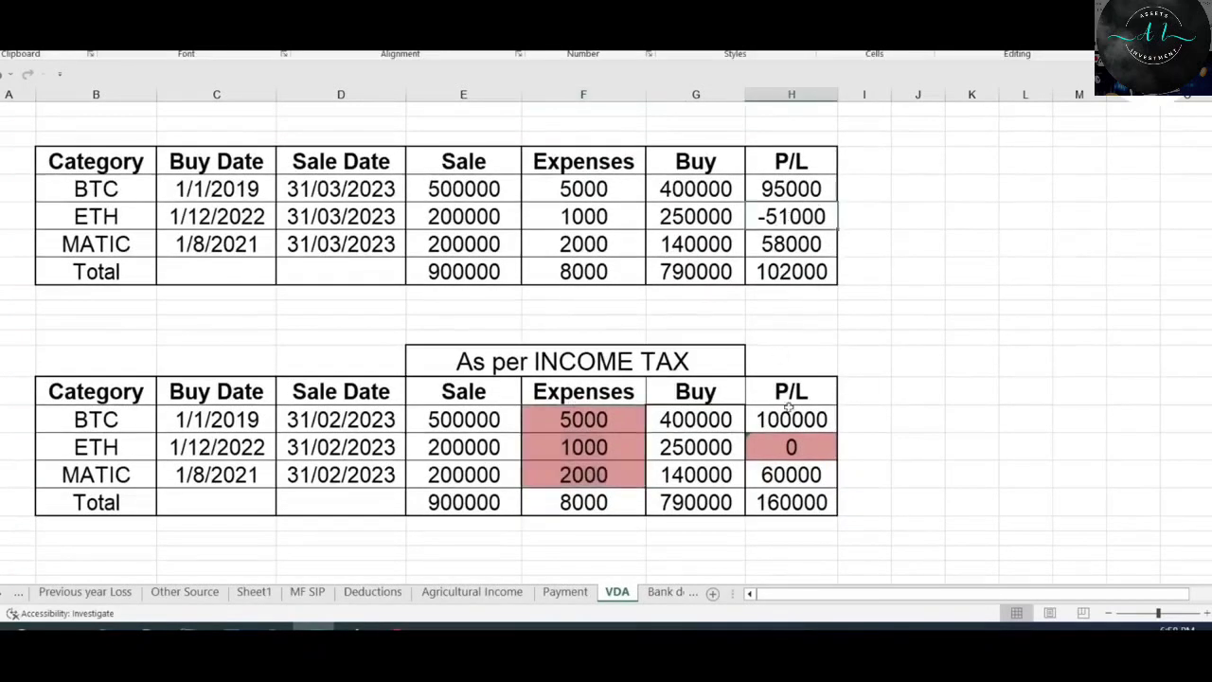
pyautogui.scroll(-1, 790, 407)
pyautogui.click(798, 405)
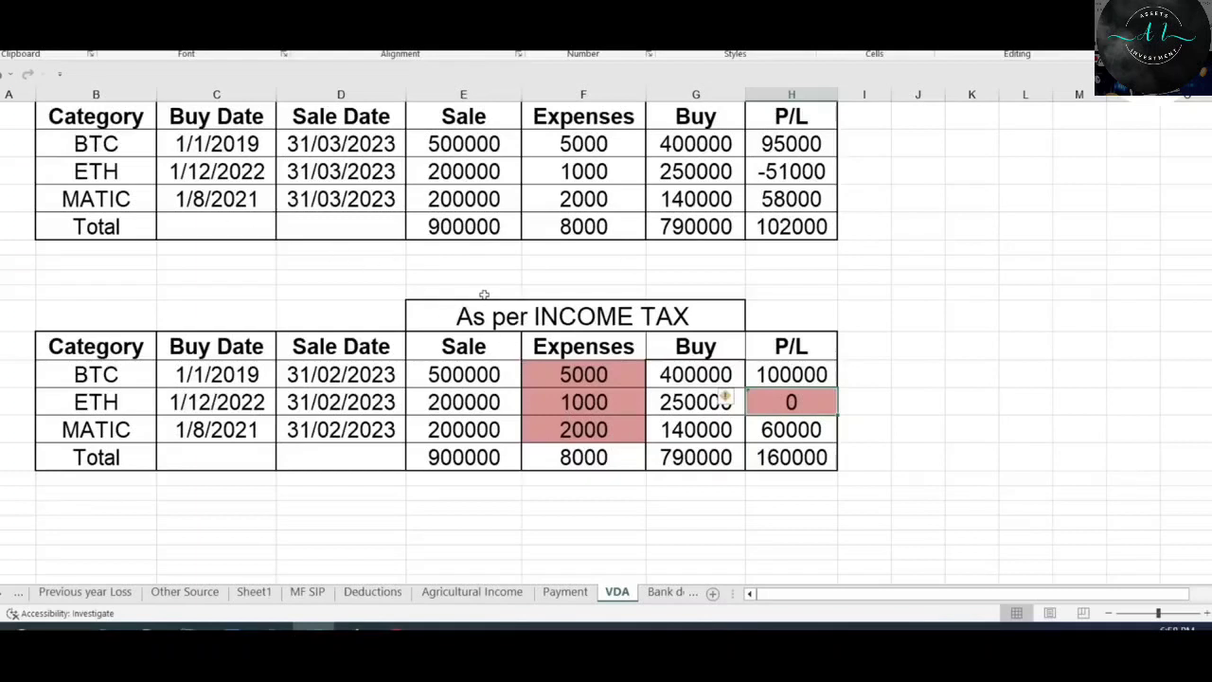
# Set the BTC entry's acquisition date to 01-Jan-2019 and transfer date to 31-Mar-2023.
pyautogui.click(95, 143)
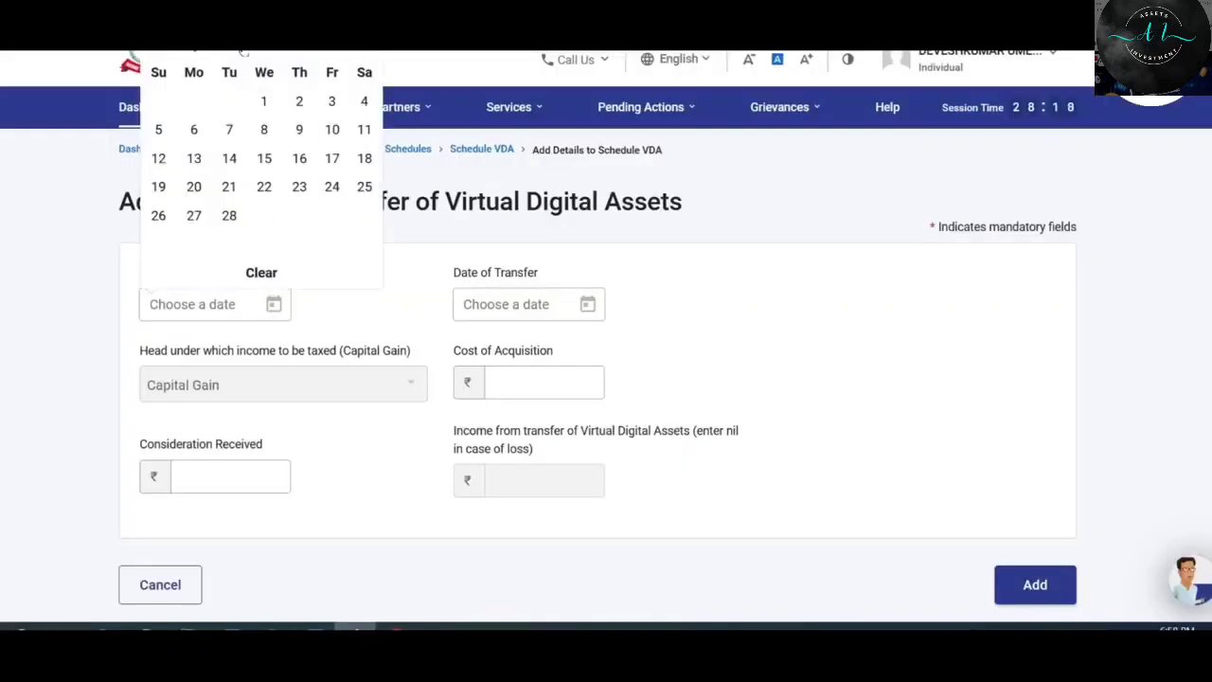
pyautogui.click(233, 79)
pyautogui.click(583, 316)
pyautogui.click(647, 214)
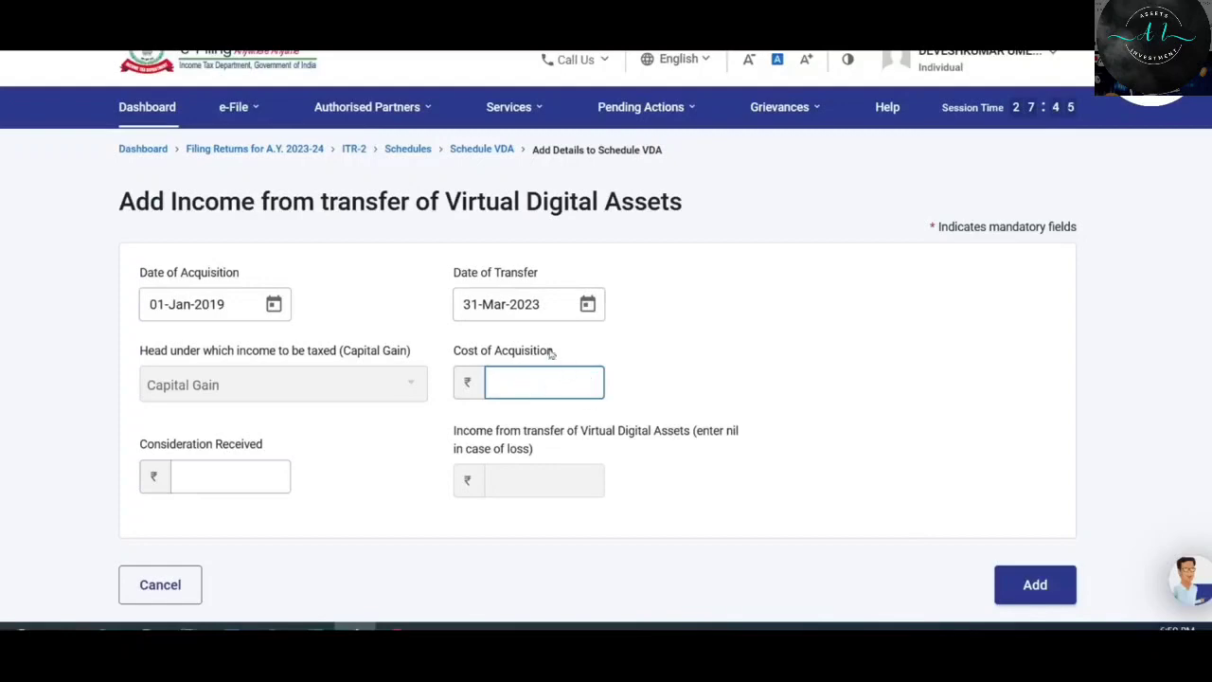
# Enter cost of acquisition 4,00,000 and consideration 5,00,000, giving income of 1,00,000.
pyautogui.write('400000')
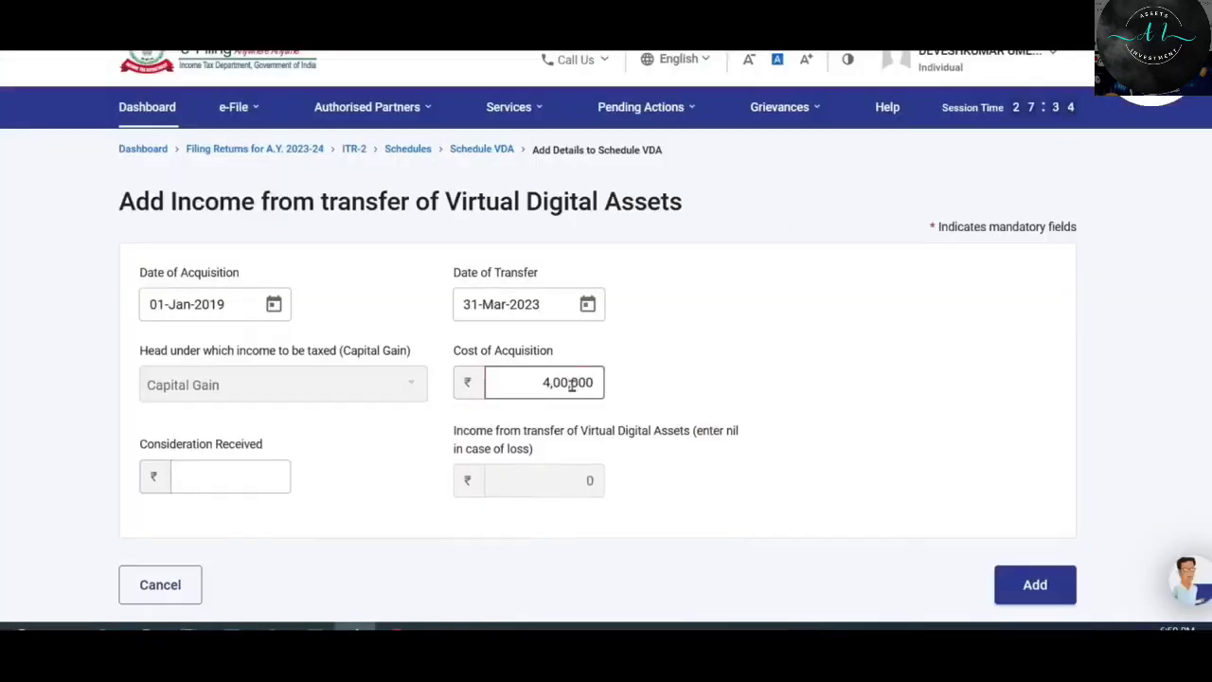
pyautogui.click(179, 451)
pyautogui.click(243, 476)
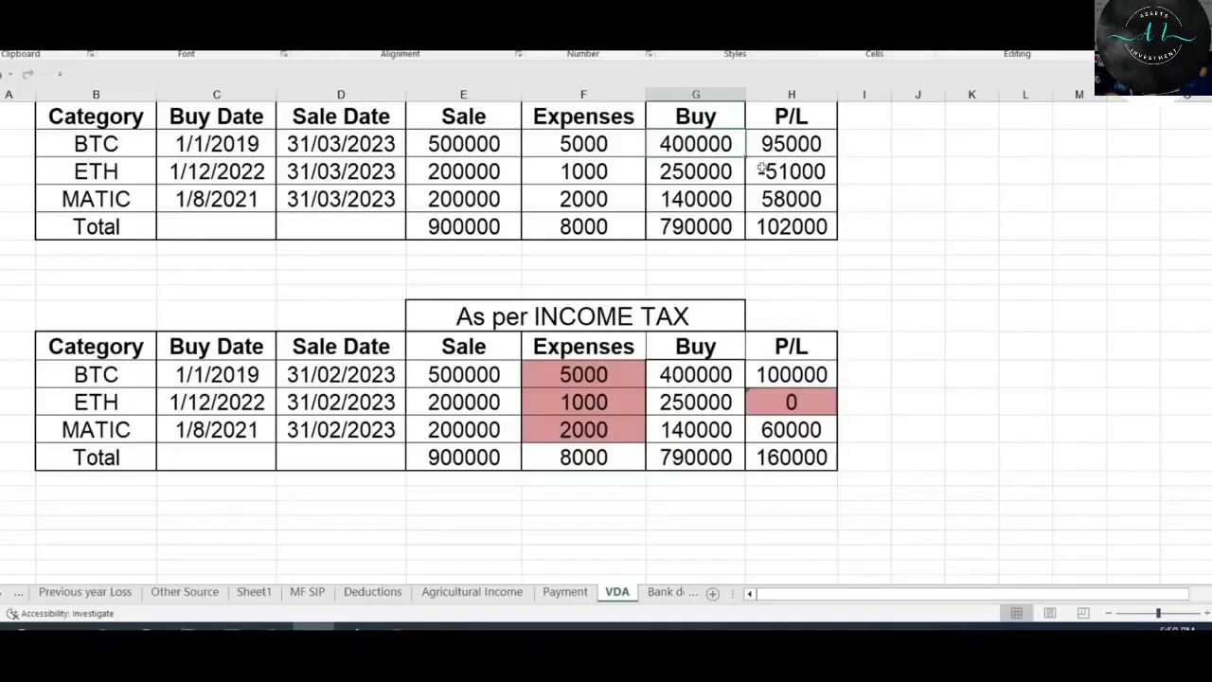
pyautogui.write('5,0')
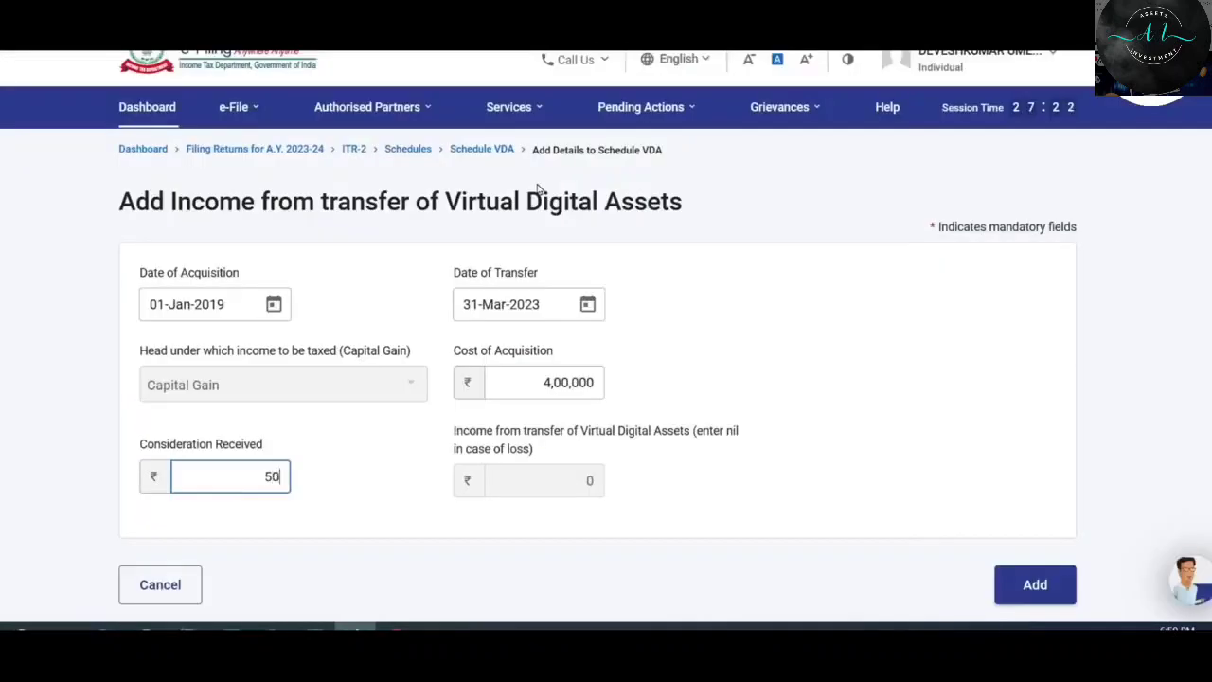
pyautogui.write('0,000')
pyautogui.click(375, 504)
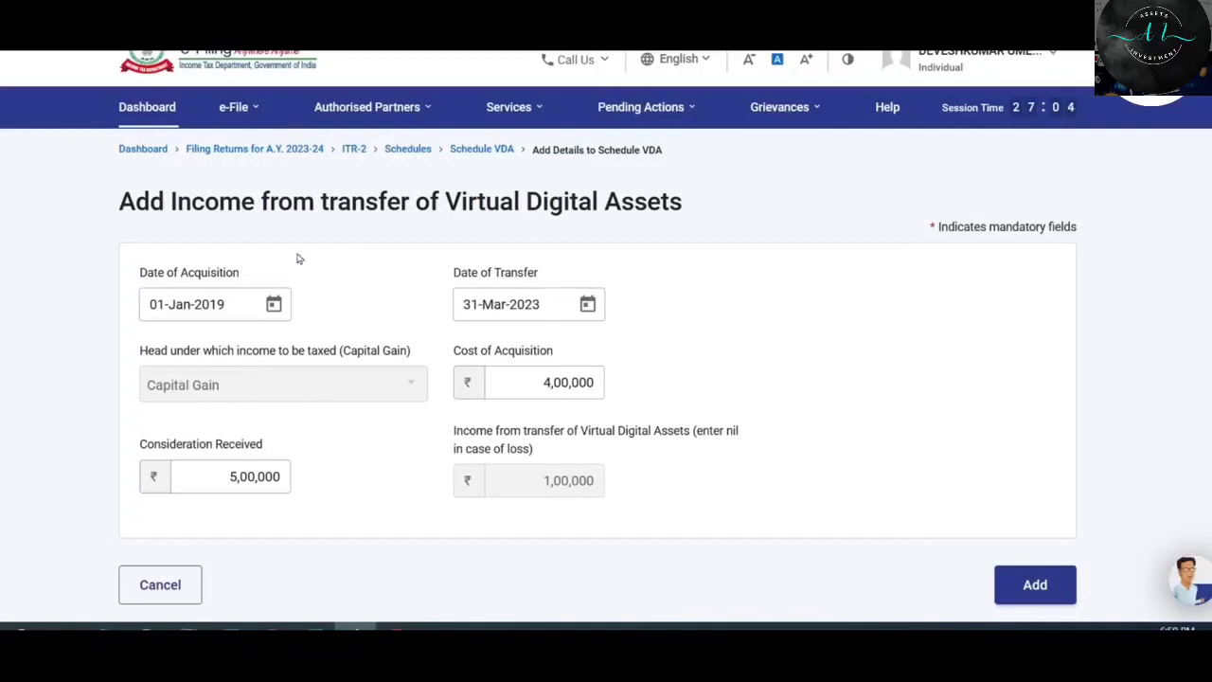
# Add the first BTC transfer to the Schedule VDA table.
pyautogui.click(1042, 585)
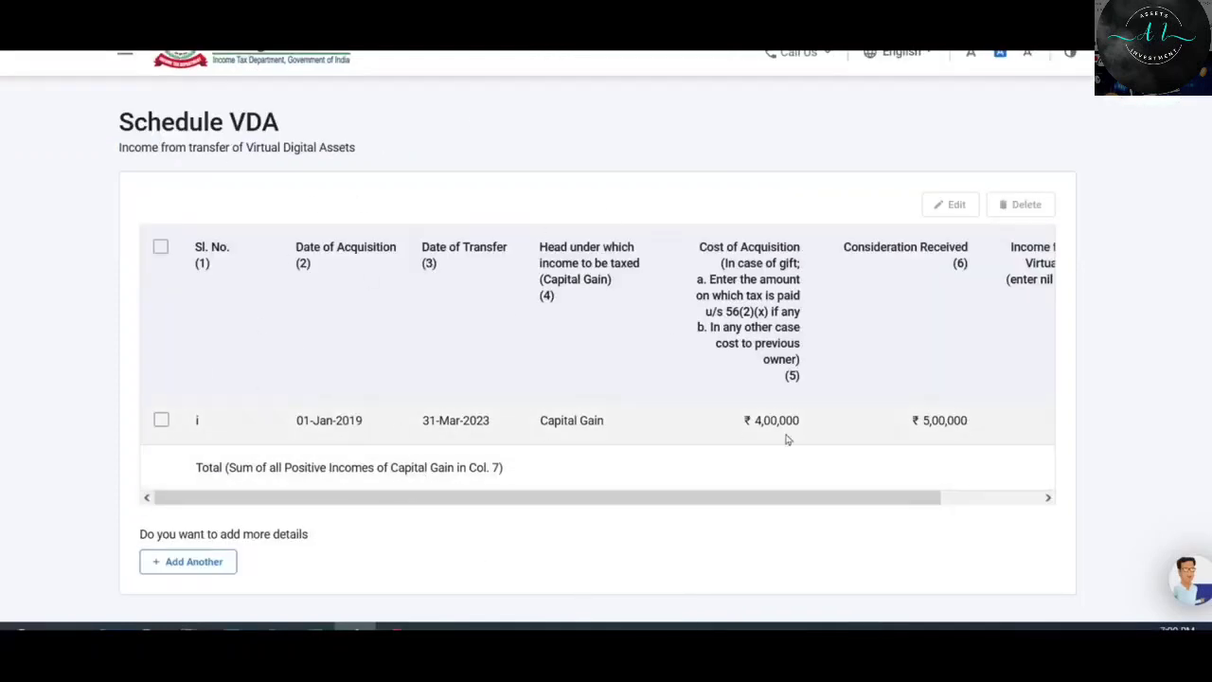
pyautogui.moveTo(820, 505); pyautogui.dragTo(993, 501)
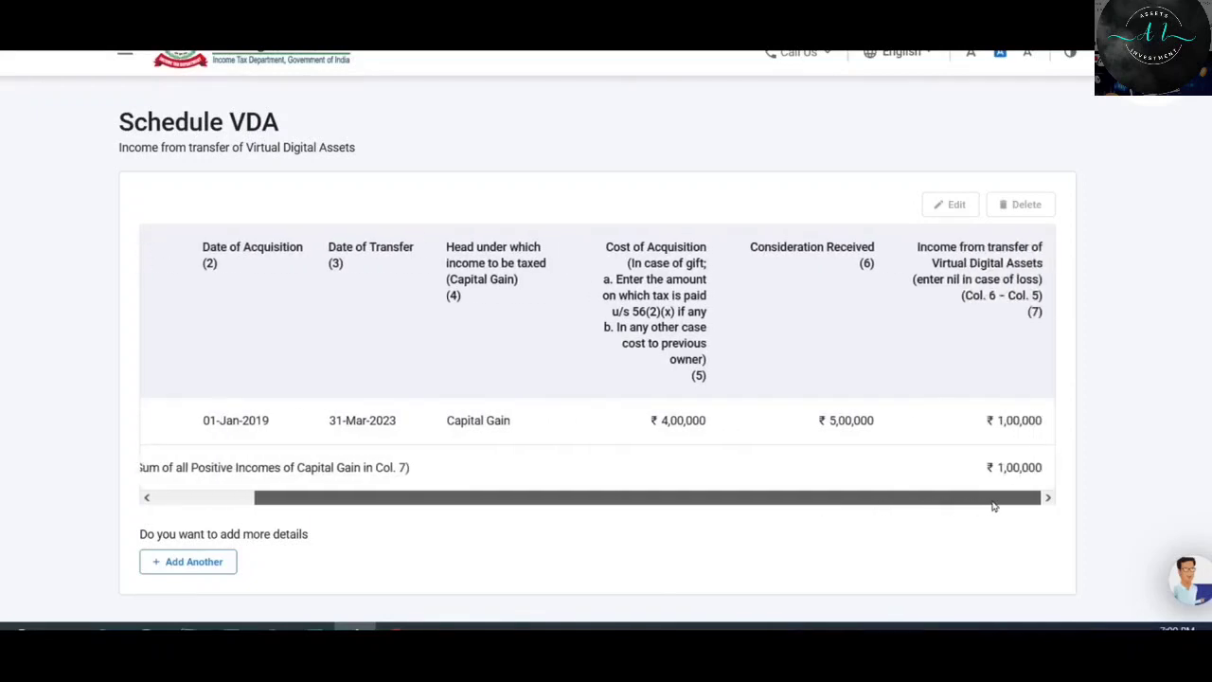
pyautogui.scroll(-2, 757, 437)
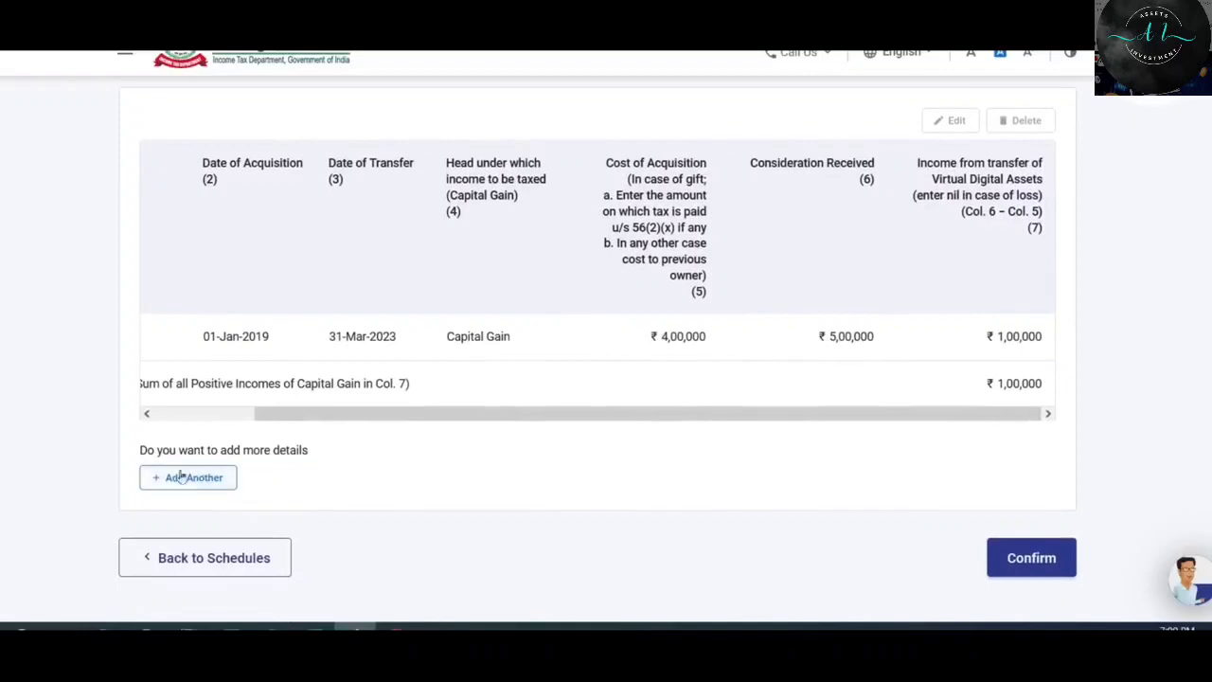
# Add a second transfer, 01-Dec-2022 to 31-Mar-2023, with cost 2,50,000 and consideration 2,00,000.
pyautogui.click(194, 478)
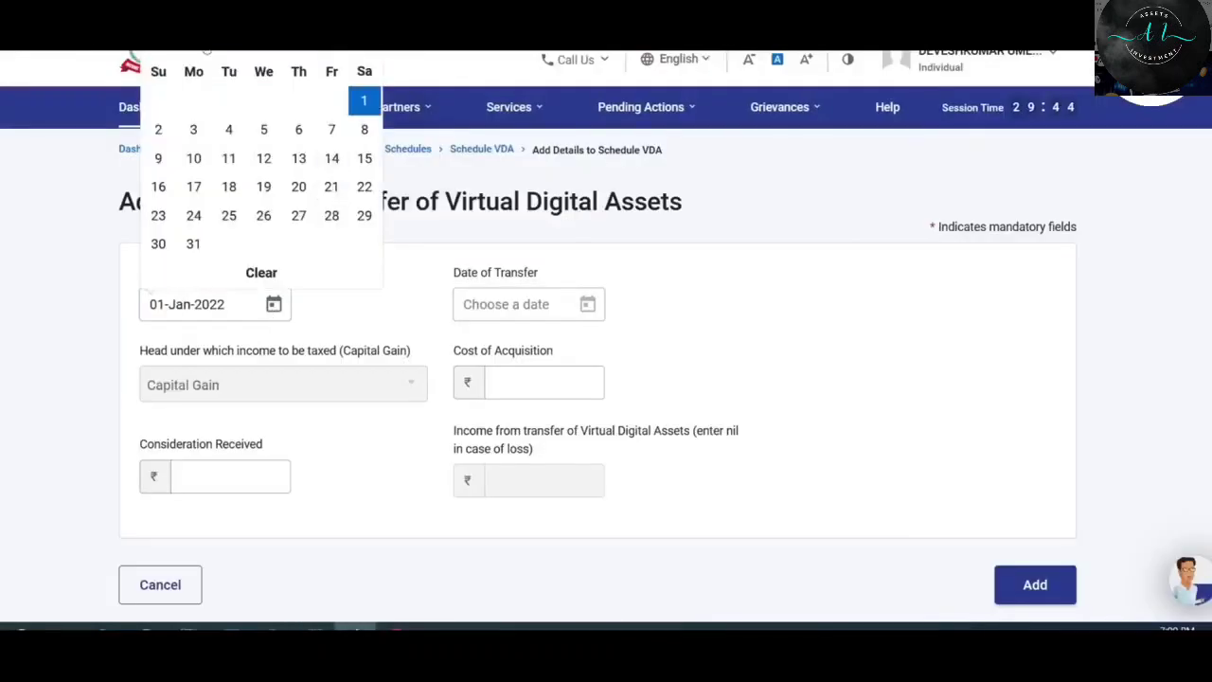
pyautogui.click(297, 98)
pyautogui.click(528, 304)
pyautogui.click(645, 215)
pyautogui.click(545, 381)
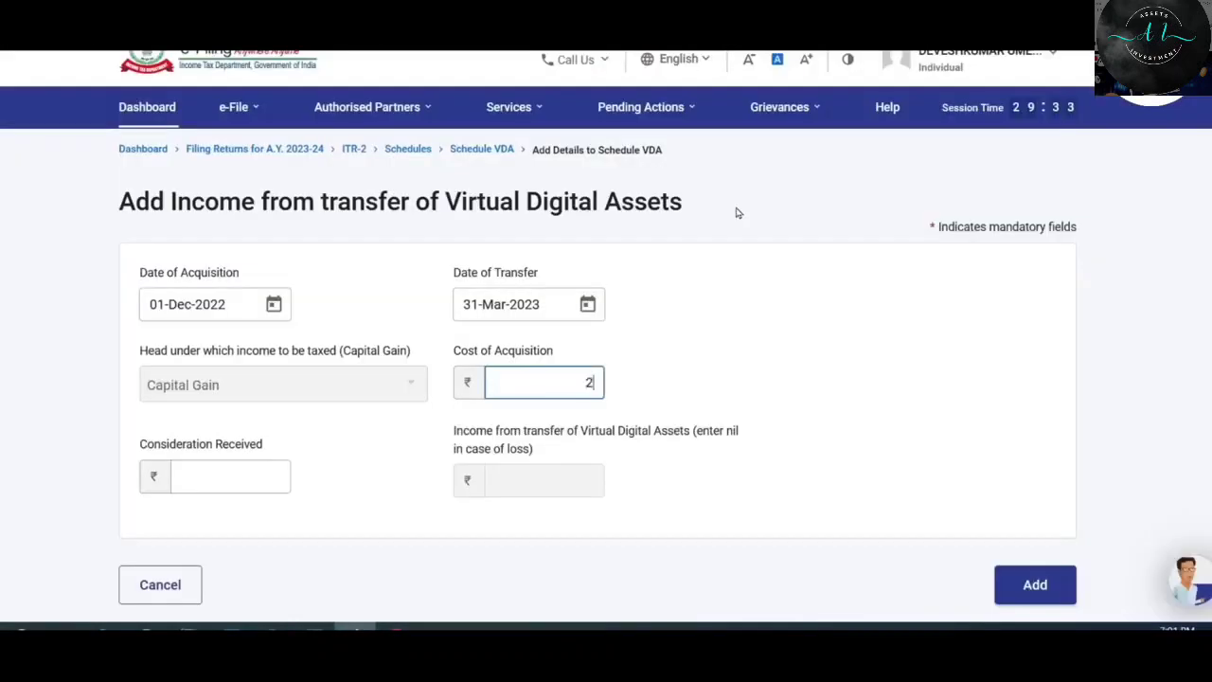
pyautogui.write('250000')
pyautogui.click(239, 477)
pyautogui.write('200000')
pyautogui.click(366, 500)
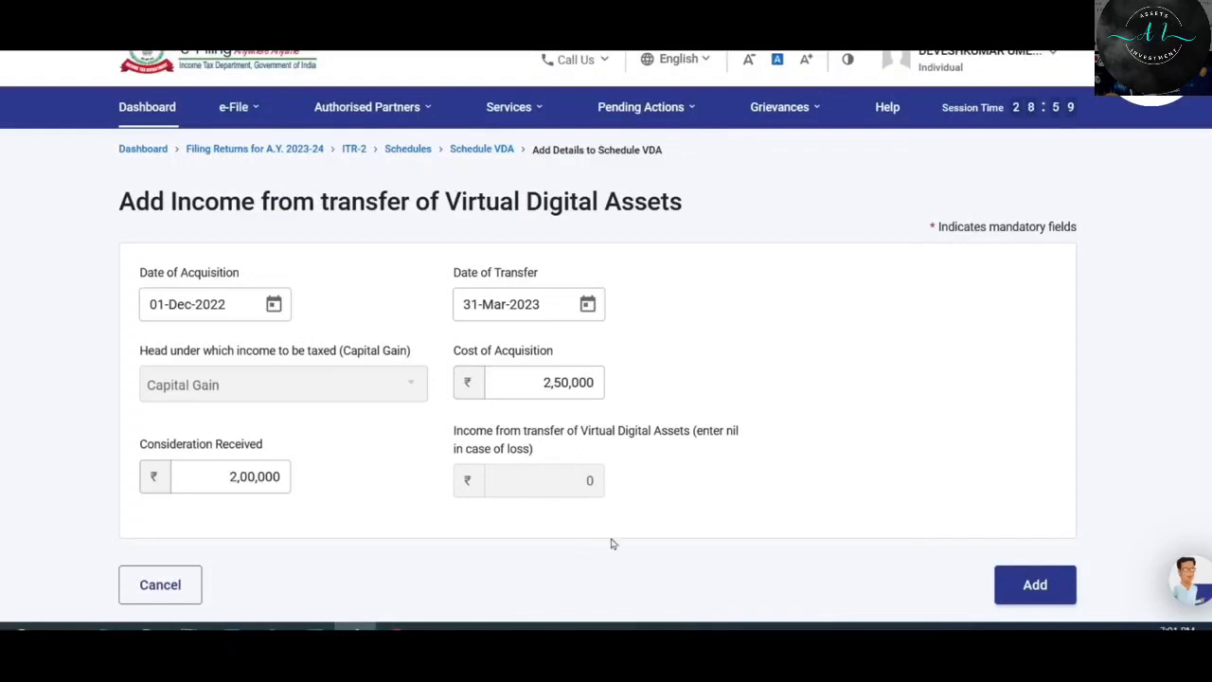
pyautogui.click(1037, 585)
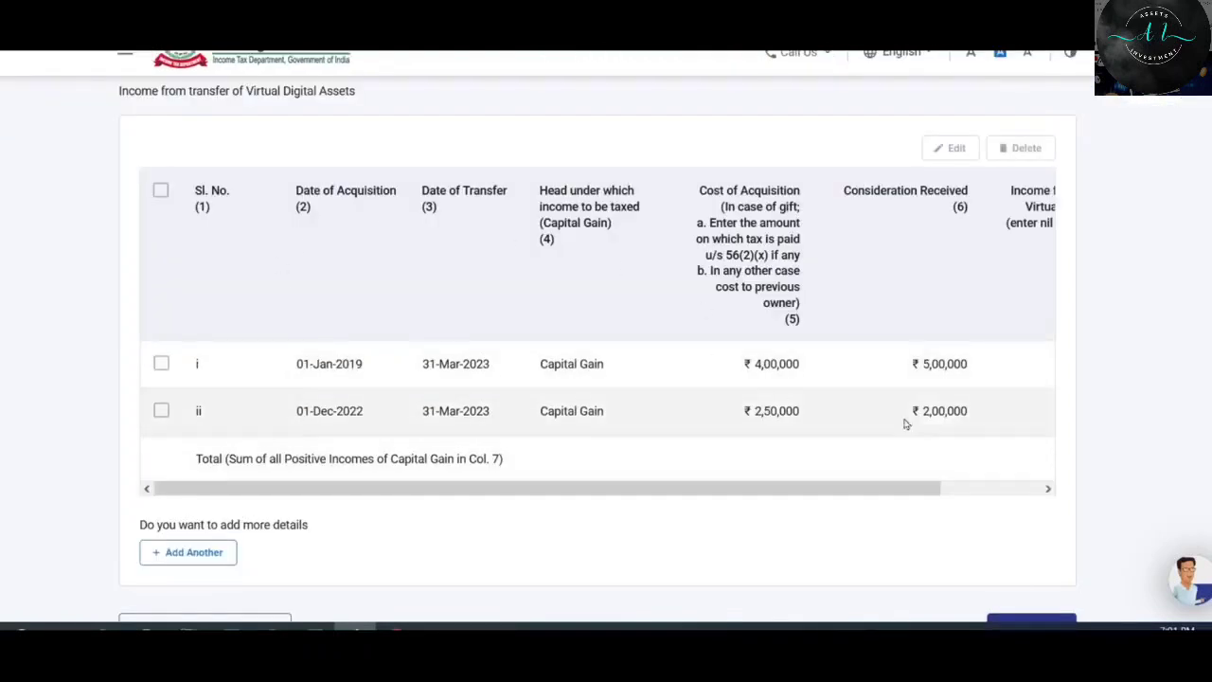
# Add the third transfer dated 01-Aug-2021 with ₹60,000 income, bringing the total to ₹1,60,000.
pyautogui.scroll(-2, 639, 460)
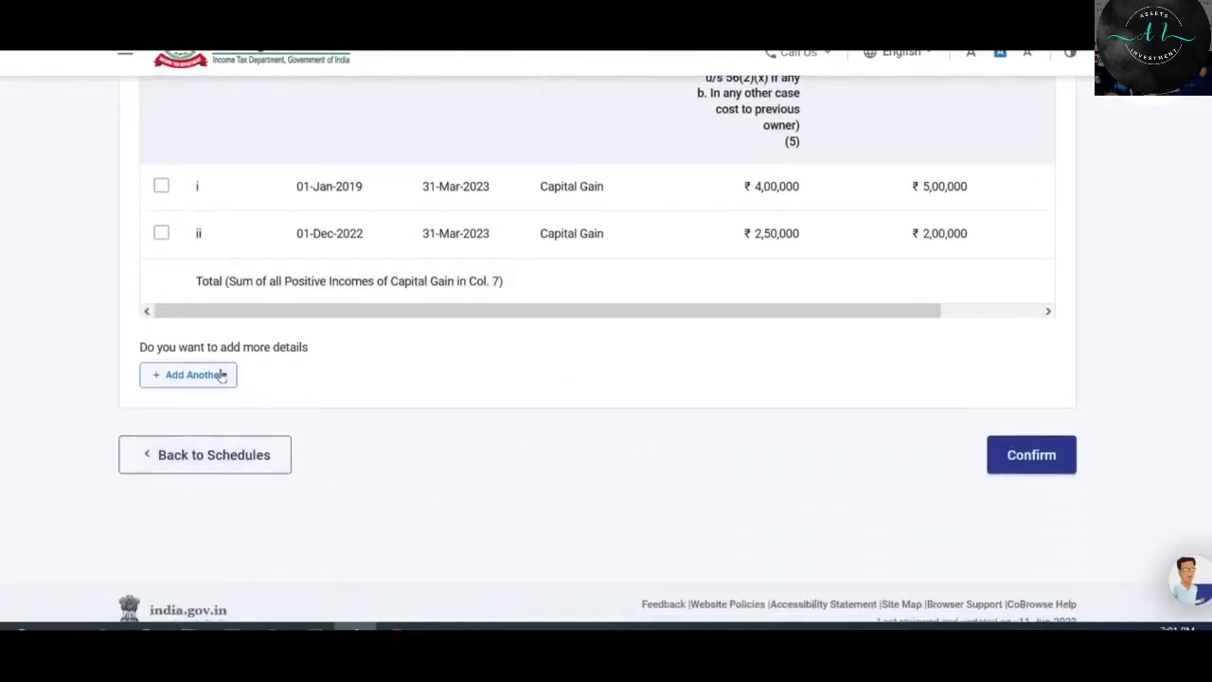
pyautogui.click(220, 375)
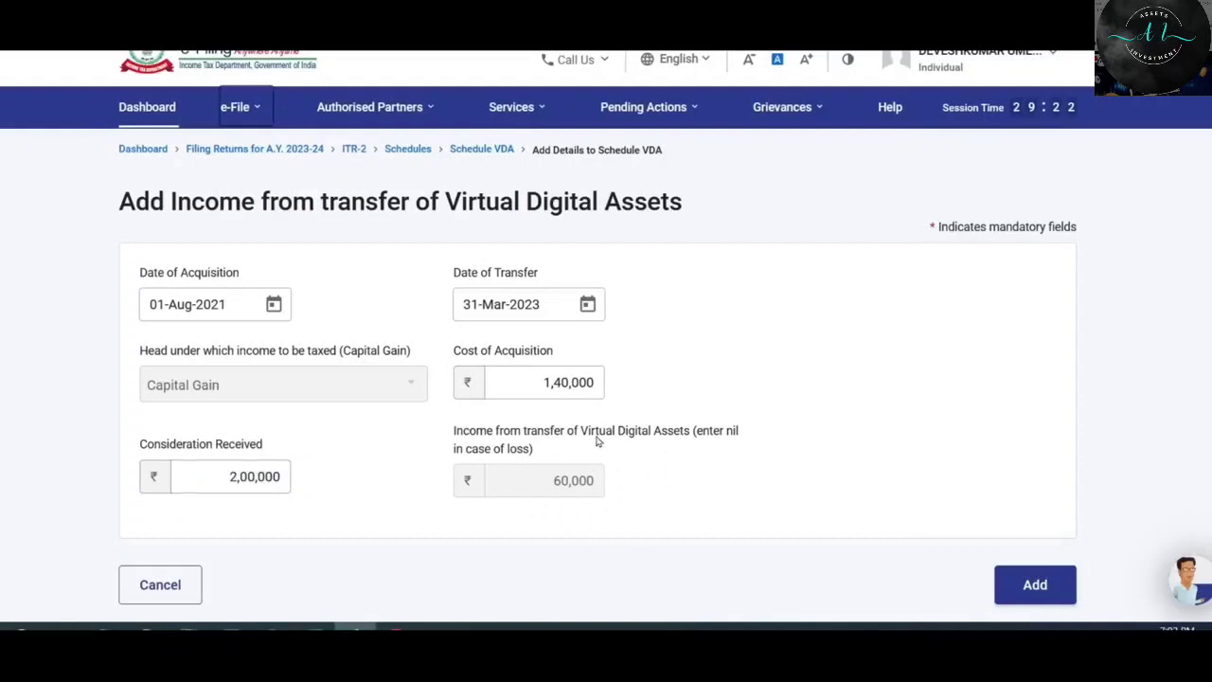
pyautogui.click(1036, 585)
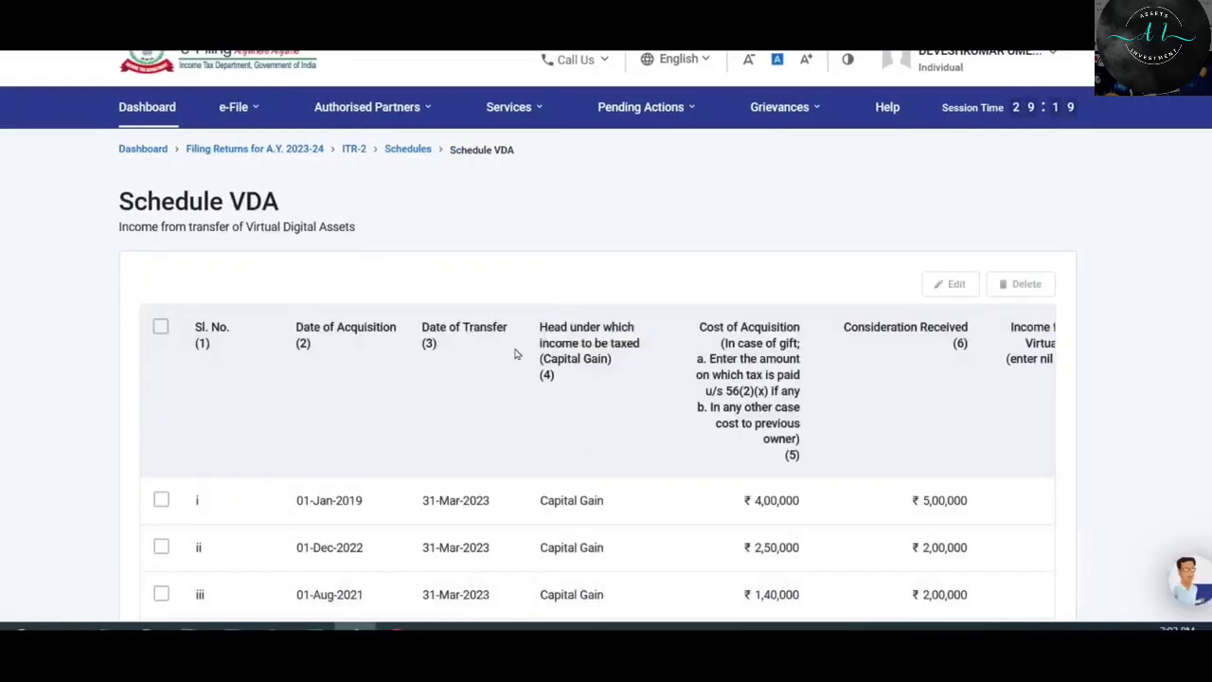
pyautogui.scroll(-1, 764, 322)
pyautogui.scroll(-1, 445, 398)
pyautogui.moveTo(599, 450); pyautogui.dragTo(459, 445)
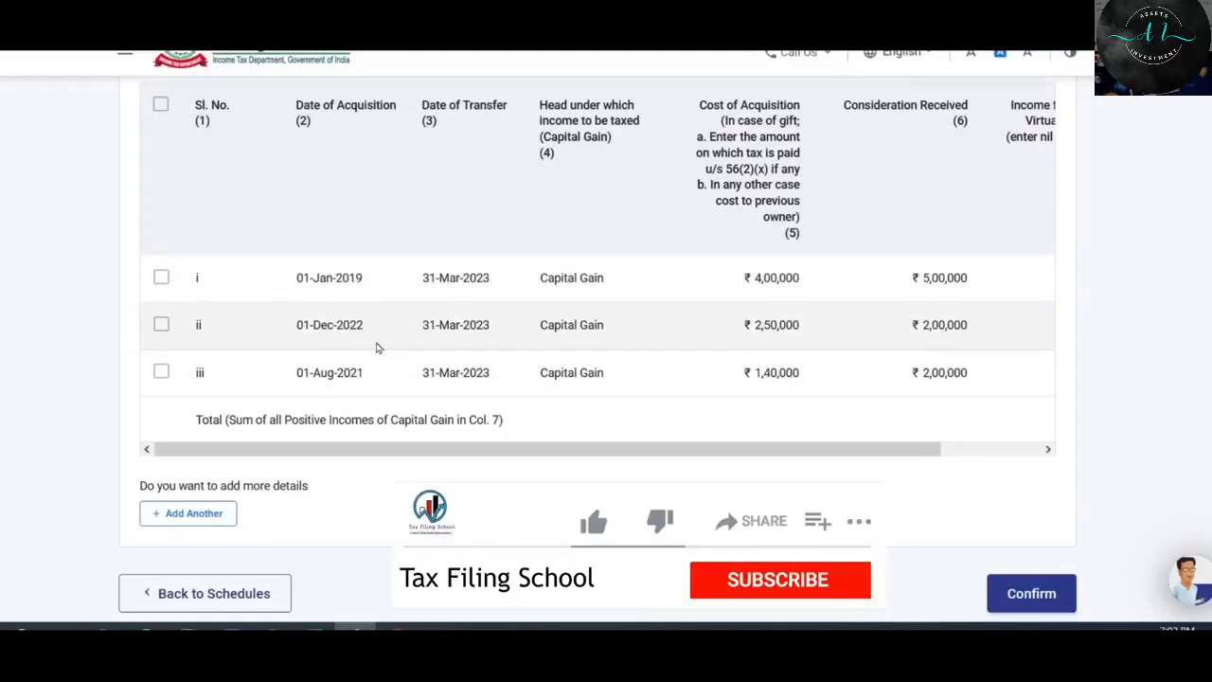
# Check the Income column for all three VDA entries and confirm Schedule VDA.
pyautogui.hscroll(2, 376, 349)
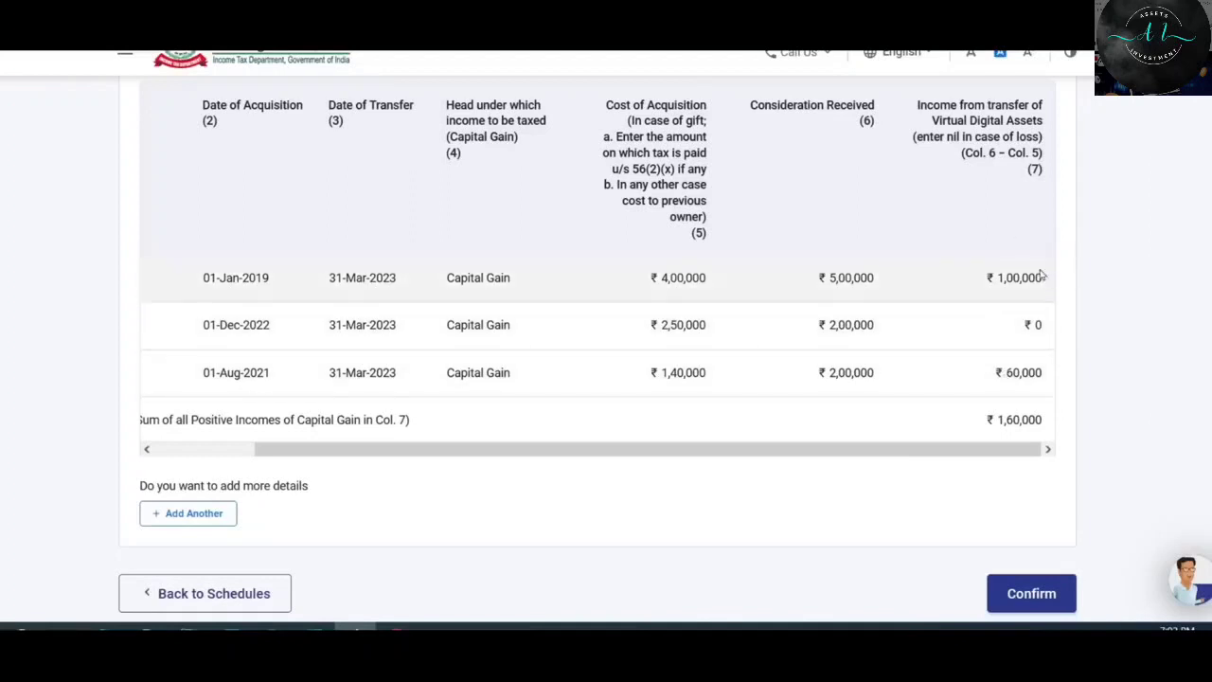
pyautogui.moveTo(1019, 459); pyautogui.dragTo(888, 458)
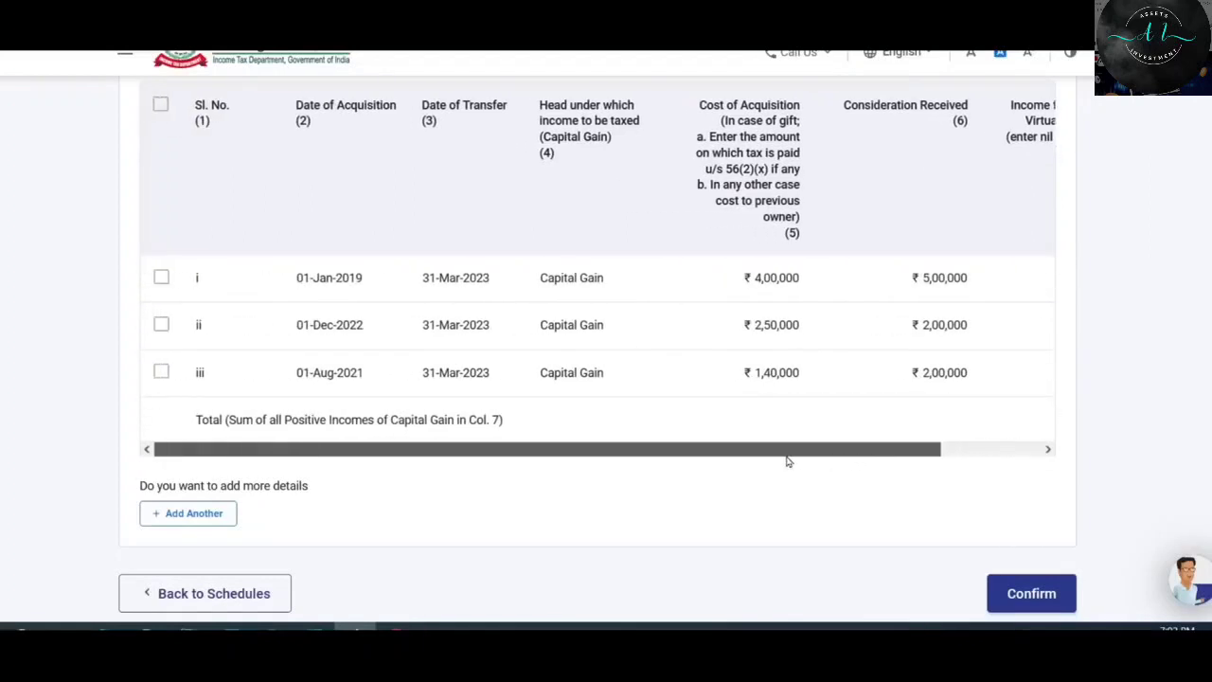
pyautogui.moveTo(786, 461); pyautogui.dragTo(1047, 449)
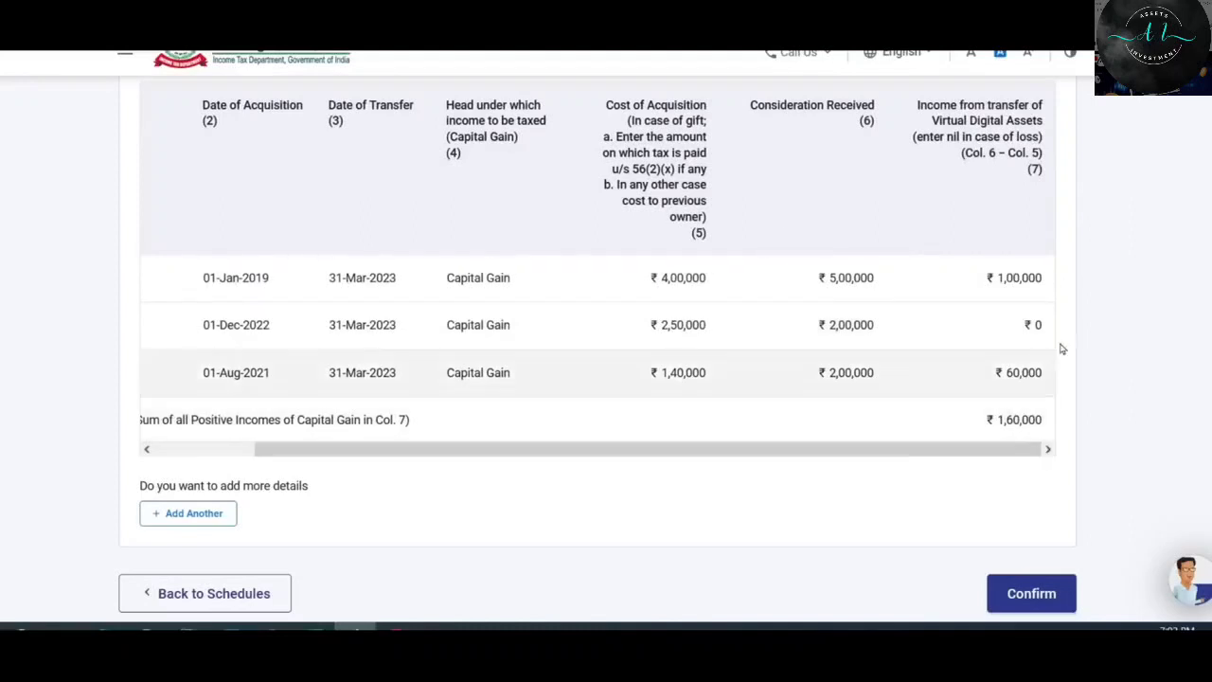
pyautogui.moveTo(1019, 451); pyautogui.dragTo(825, 181)
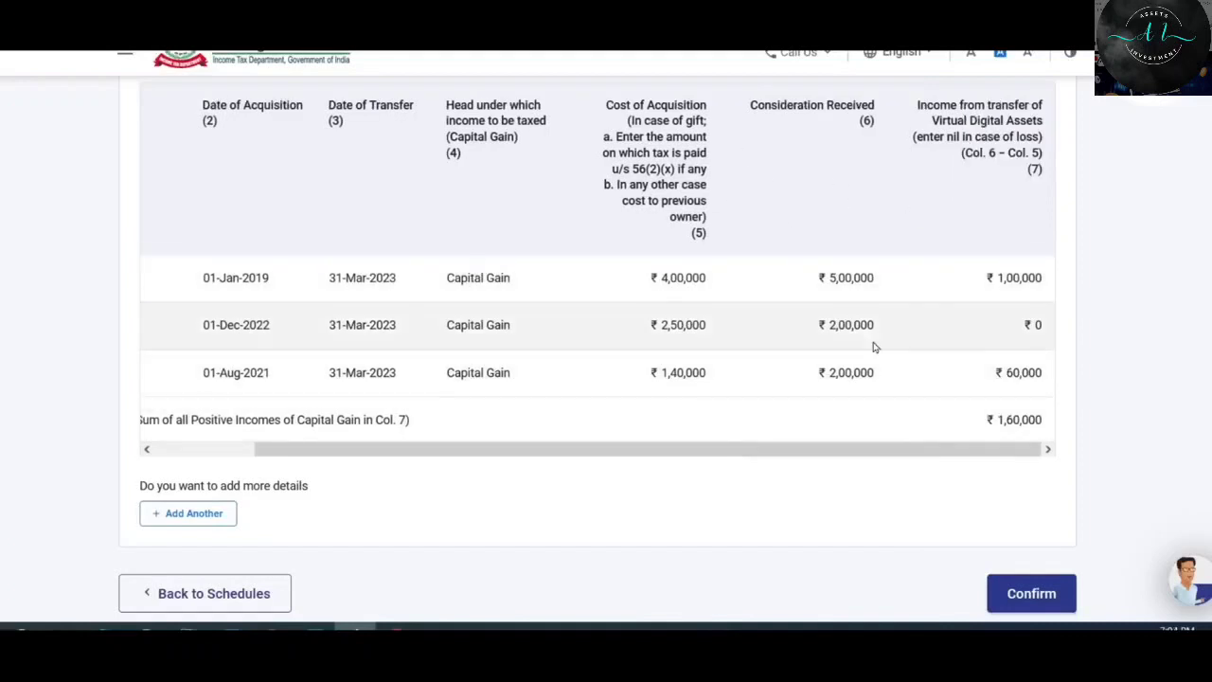
pyautogui.scroll(-1, 933, 412)
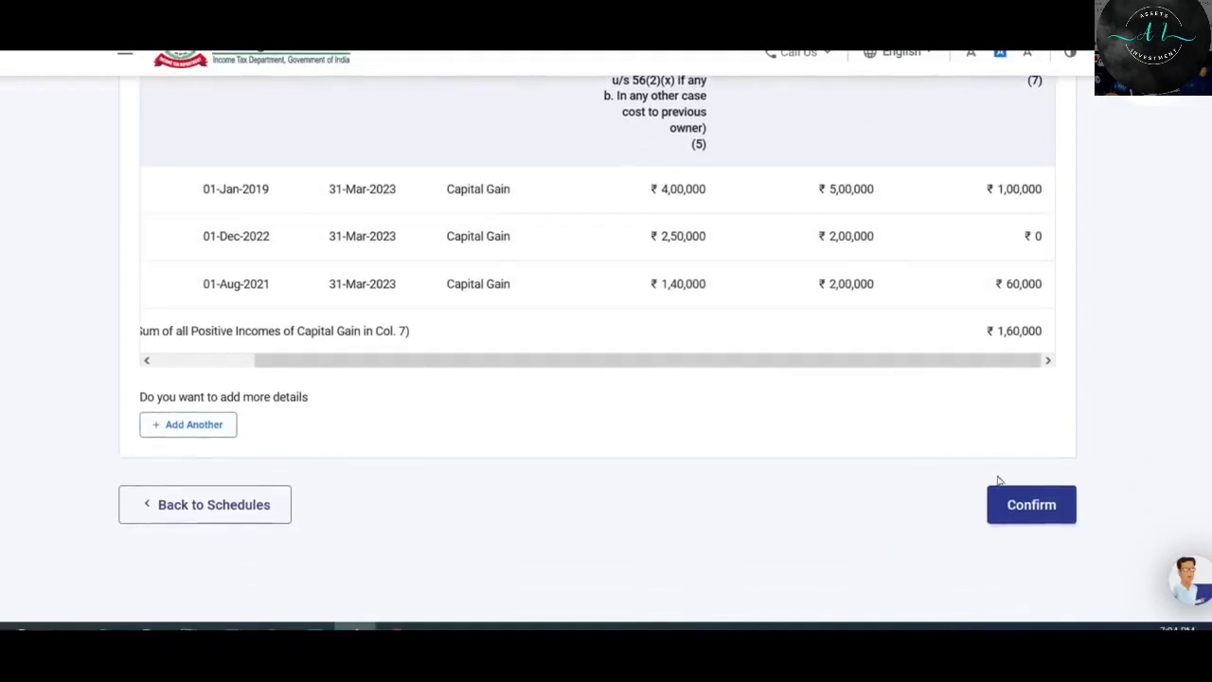
pyautogui.click(1036, 504)
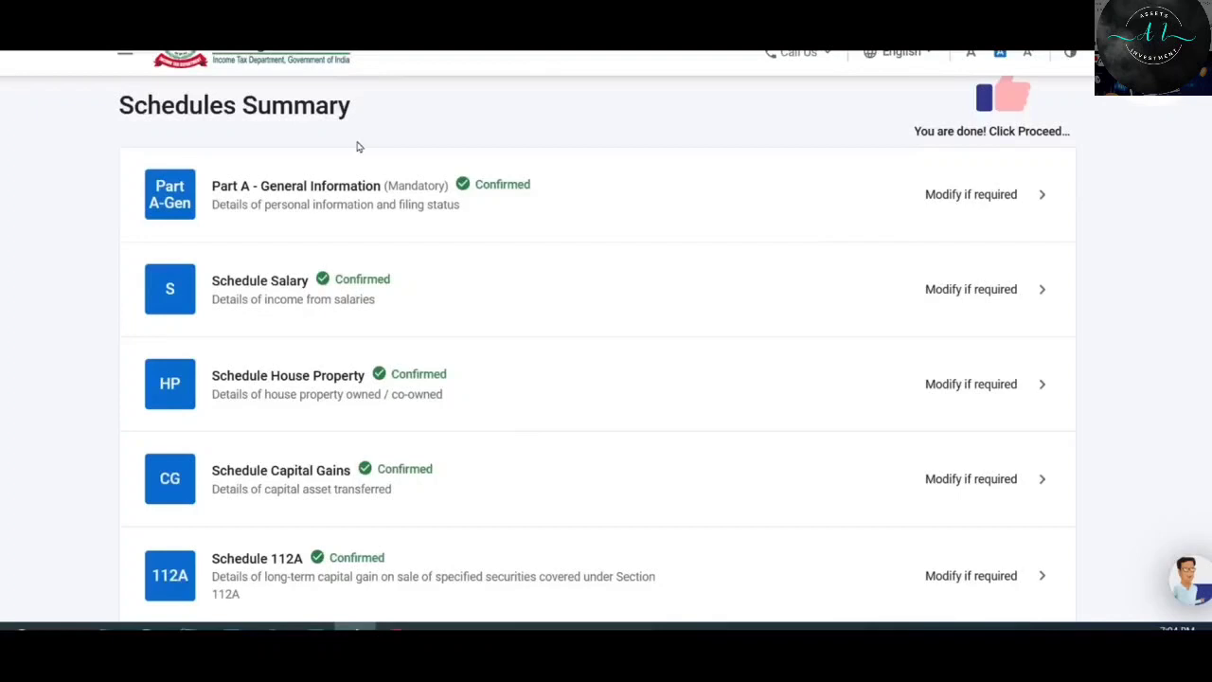
# Reopen Schedule Capital Gains and continue with land/building, section 111A and section 112A asset types.
pyautogui.scroll(-4, 474, 236)
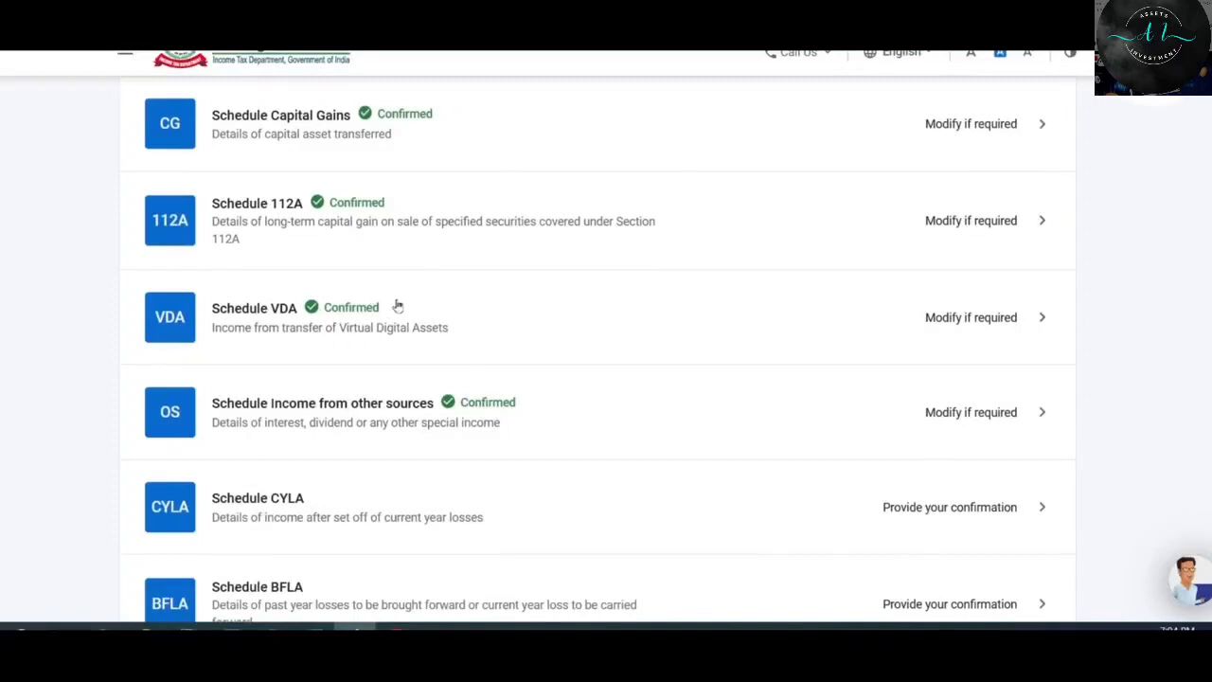
pyautogui.scroll(1, 373, 313)
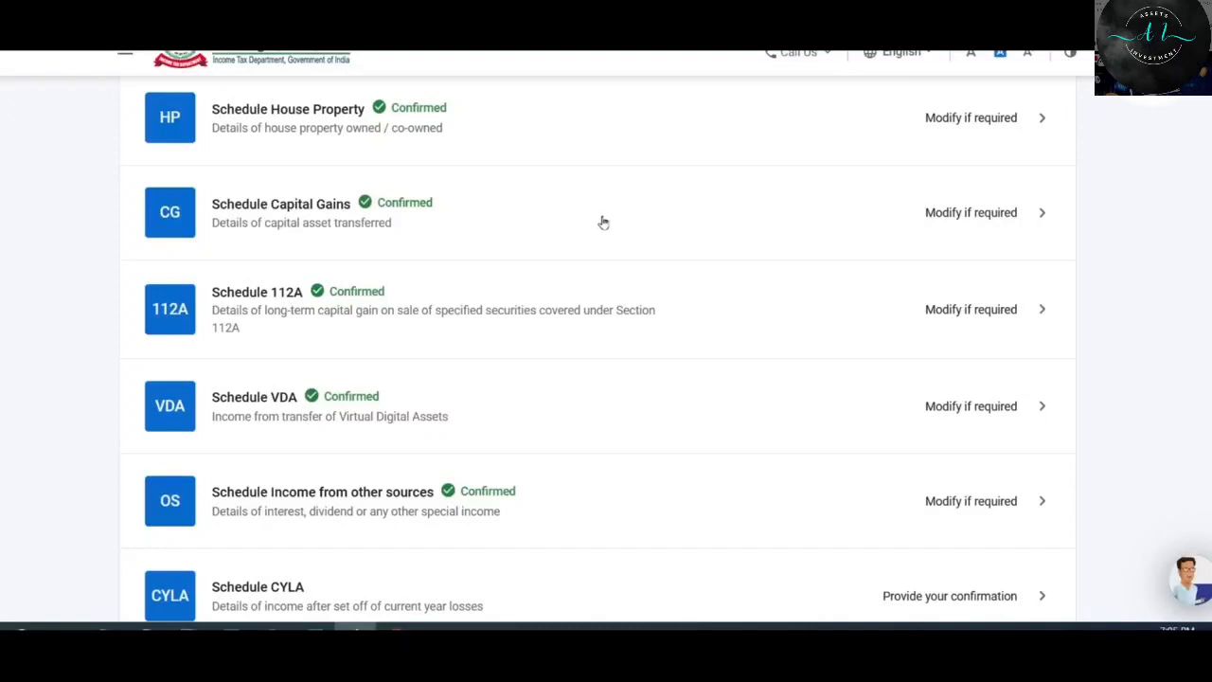
pyautogui.click(820, 219)
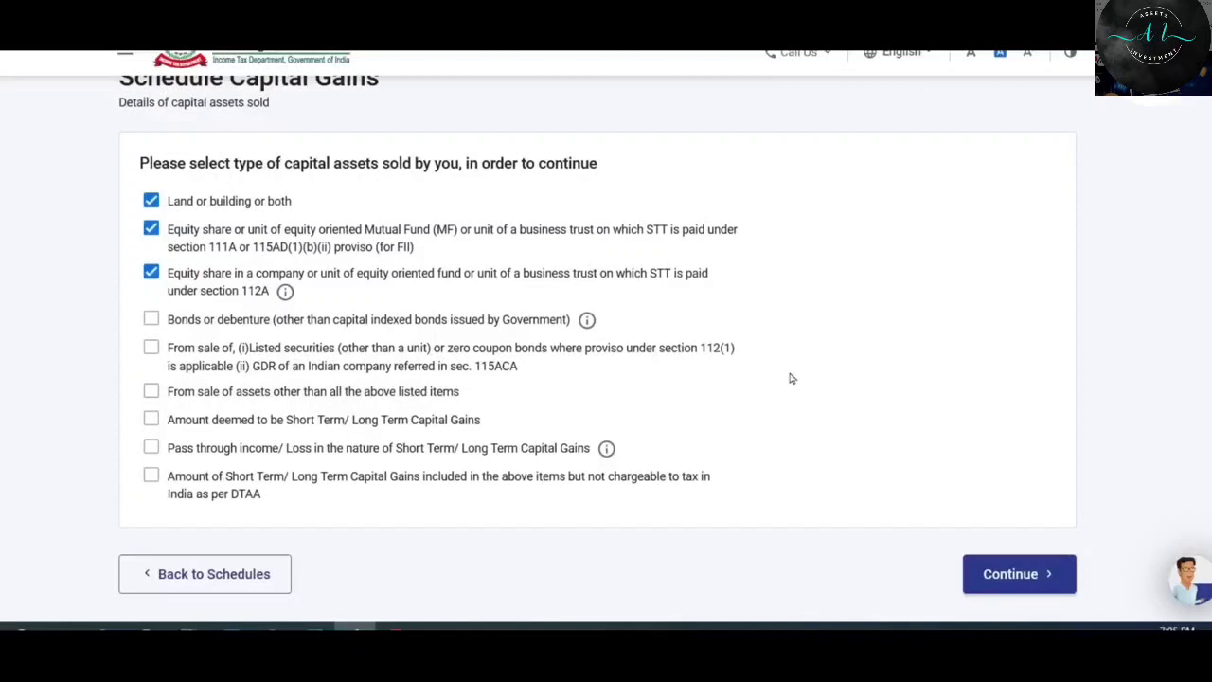
pyautogui.scroll(-2, 792, 378)
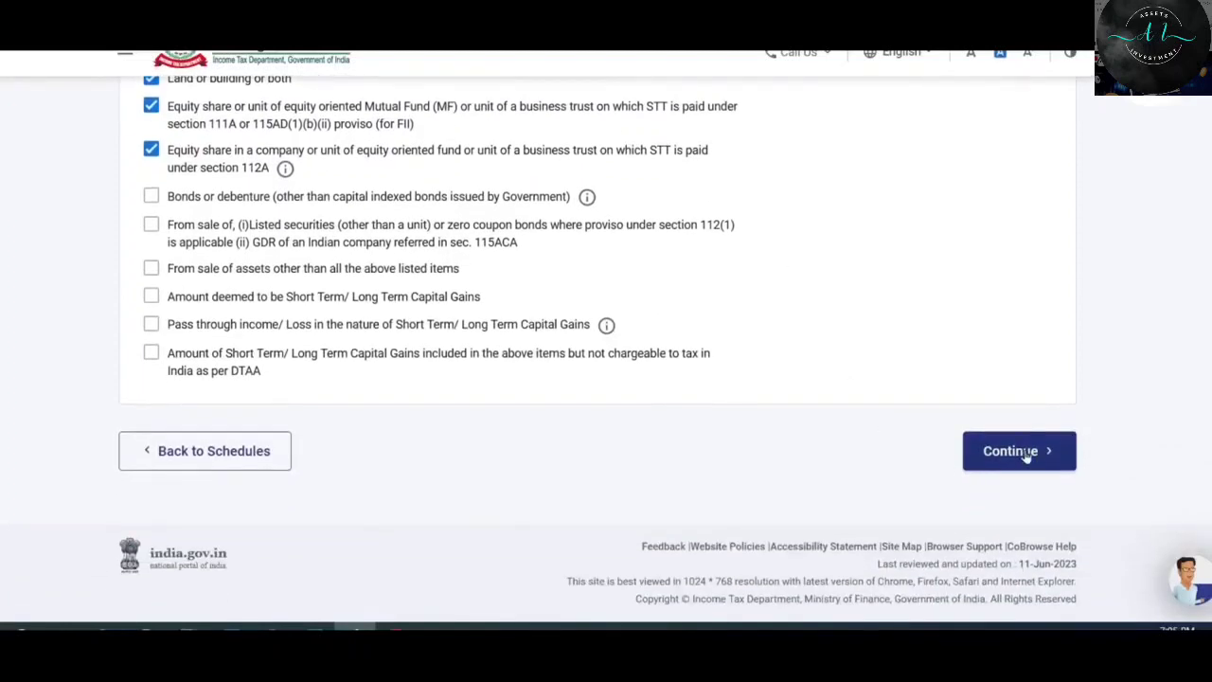
pyautogui.click(1027, 453)
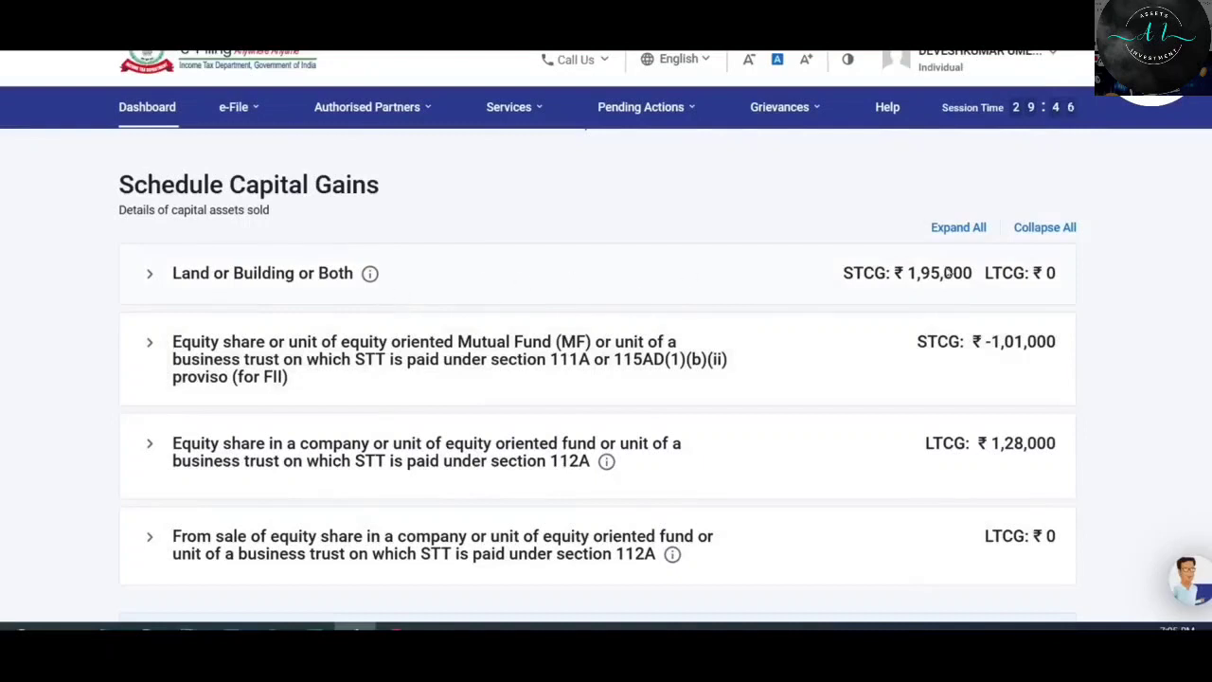
# Check totals A–C3 reach ₹3,82,000 with ₹1,60,000 VDA income, then expand section D deductions.
pyautogui.scroll(-2, 947, 272)
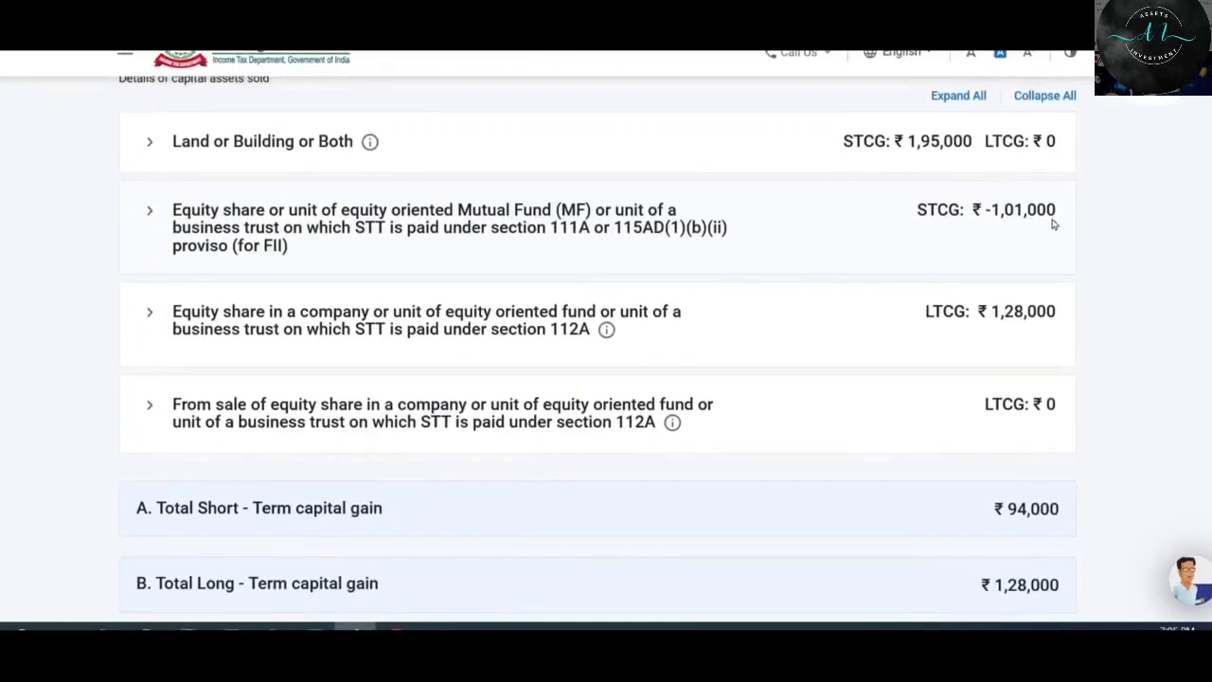
pyautogui.scroll(-2, 1009, 233)
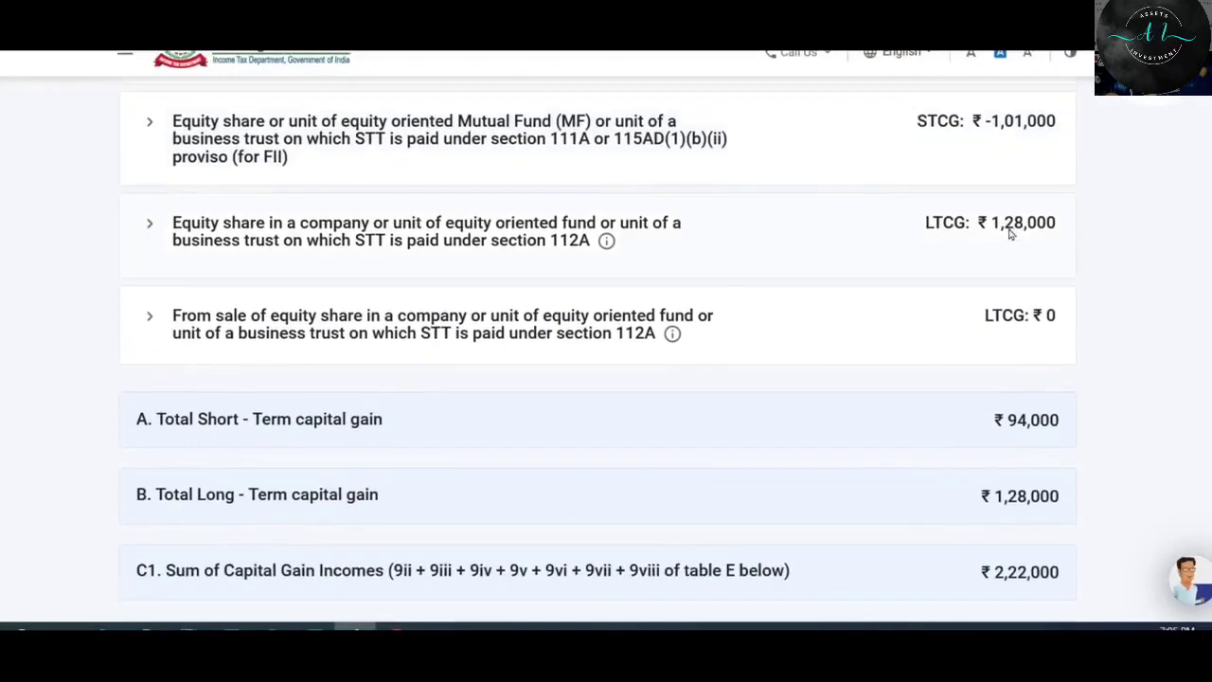
pyautogui.scroll(-3, 1010, 233)
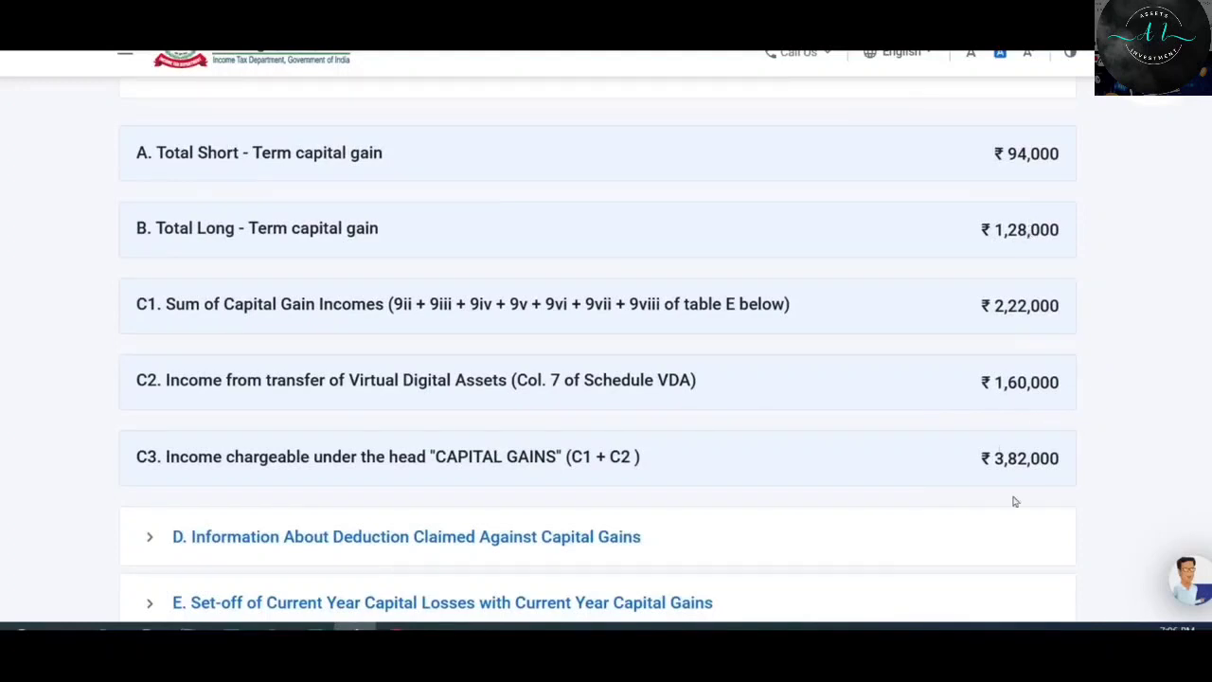
pyautogui.scroll(-1, 918, 384)
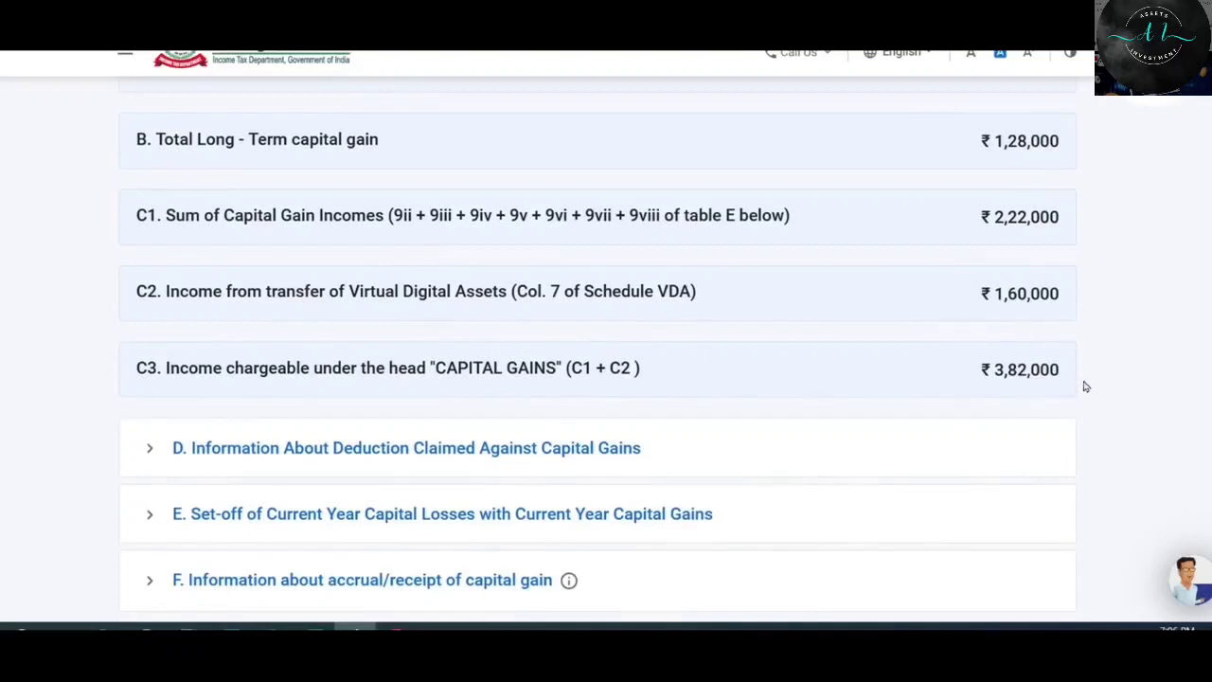
pyautogui.scroll(-2, 1021, 356)
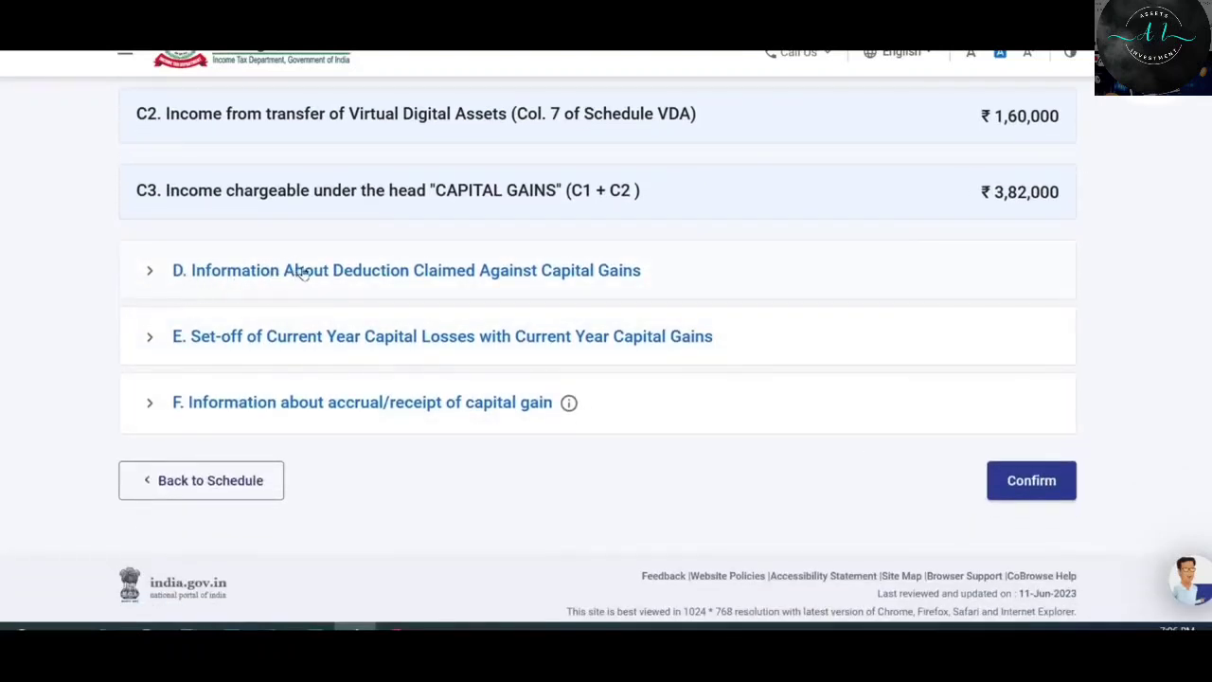
pyautogui.click(565, 271)
pyautogui.scroll(-1, 319, 294)
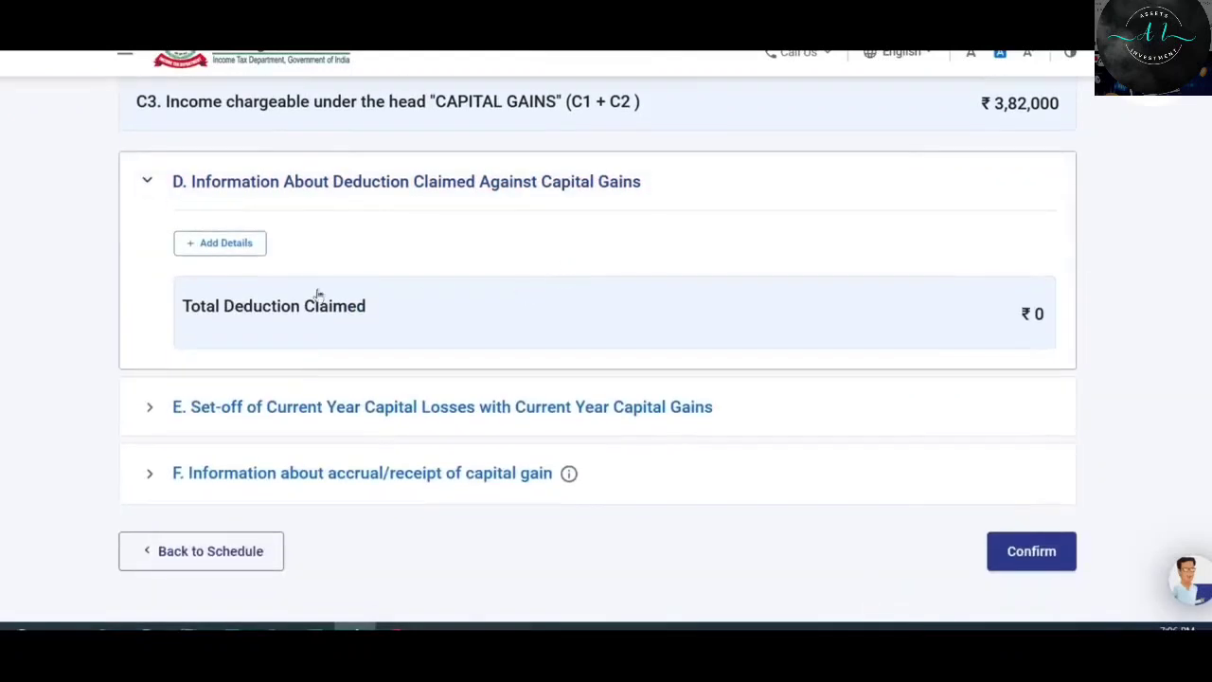
# Start a capital gains deduction entry and select Deduction Under Section 54.
pyautogui.click(232, 245)
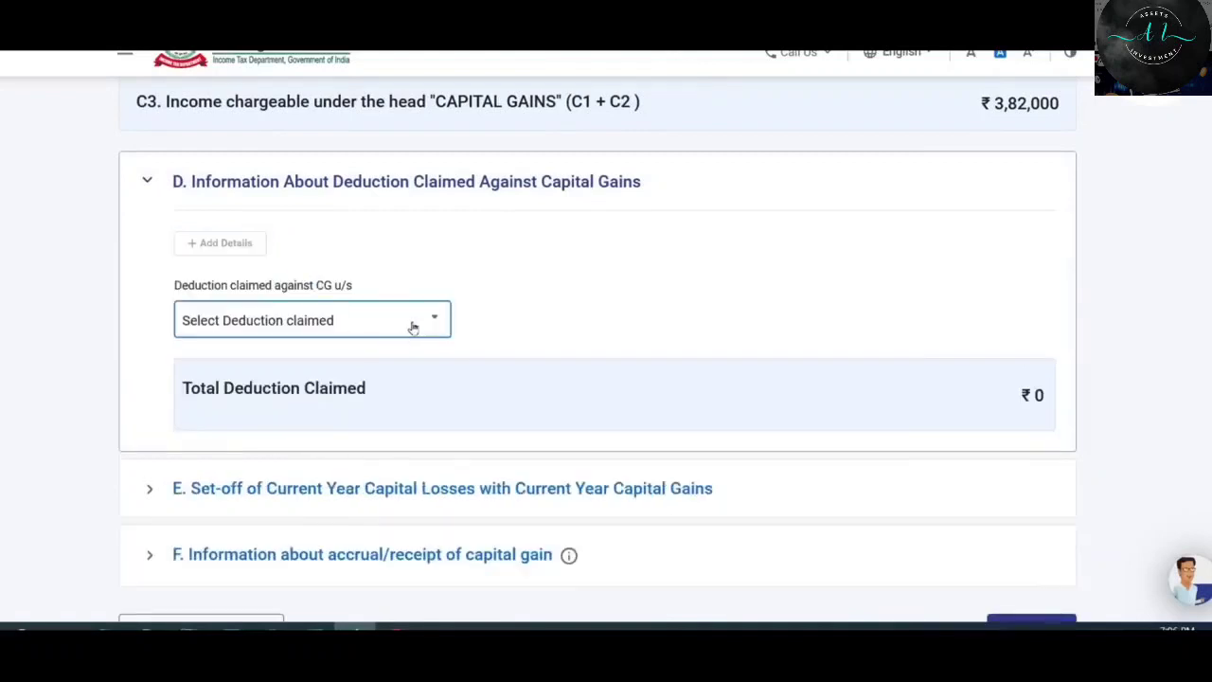
pyautogui.click(412, 326)
pyautogui.moveTo(438, 380); pyautogui.dragTo(451, 358)
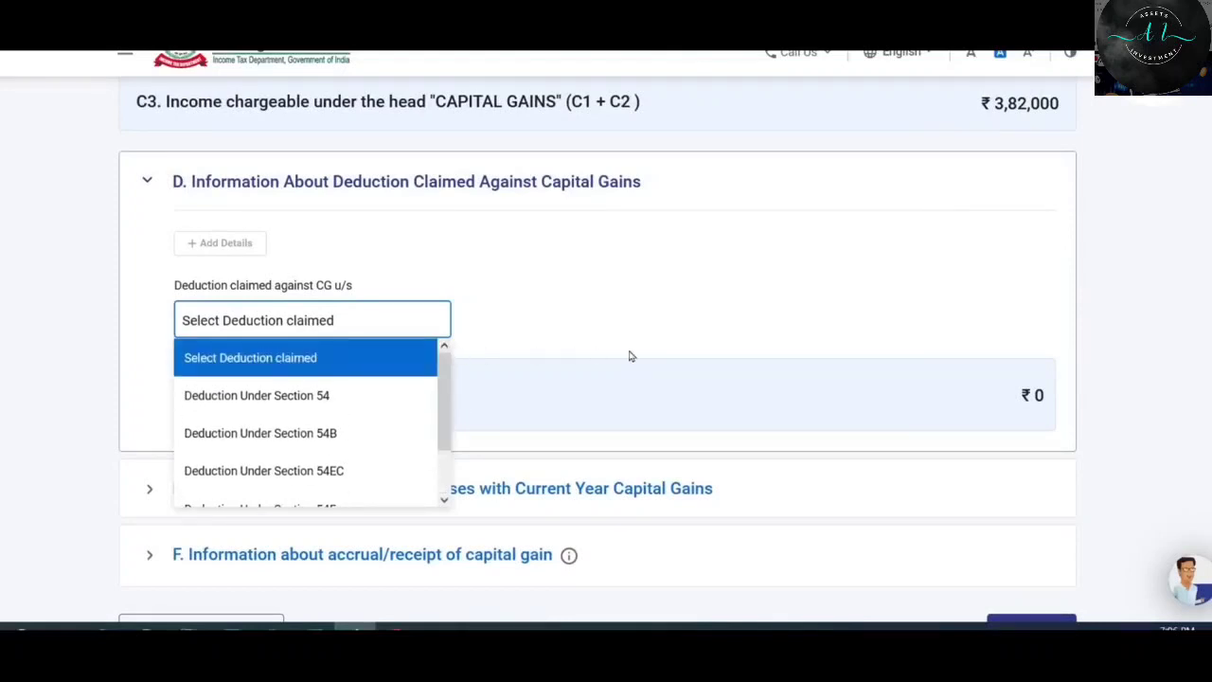
pyautogui.scroll(-1, 631, 356)
pyautogui.scroll(1, 631, 356)
pyautogui.moveTo(448, 373); pyautogui.dragTo(451, 453)
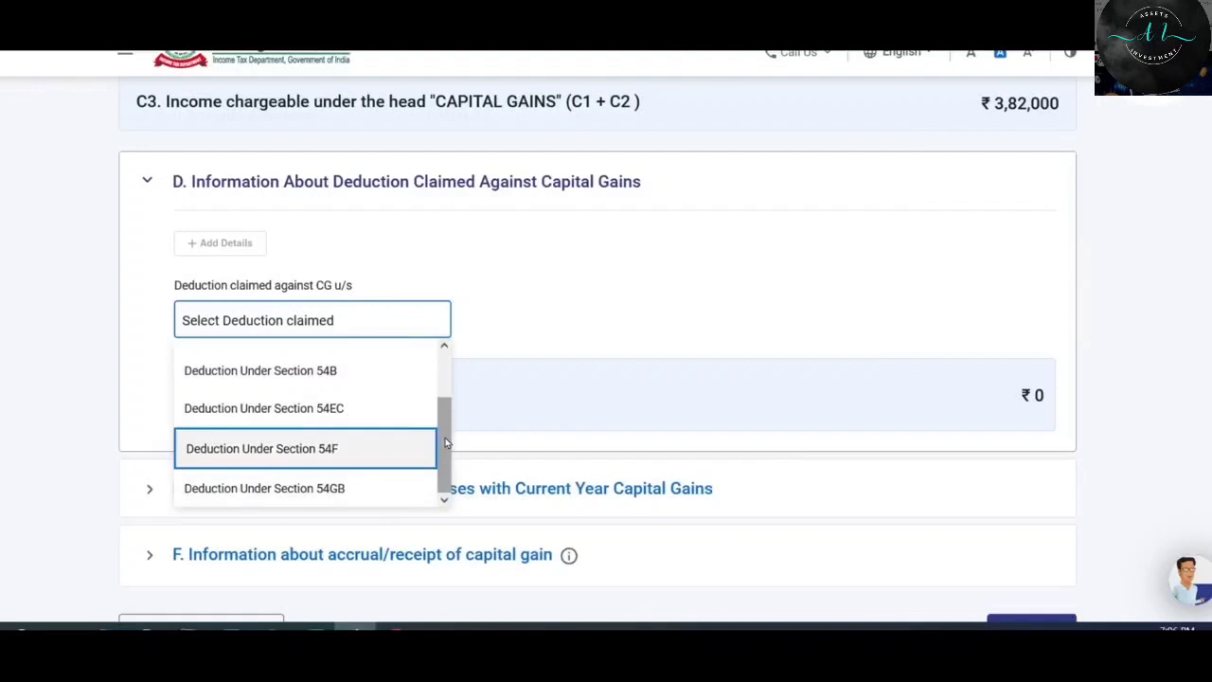
pyautogui.scroll(3, 379, 417)
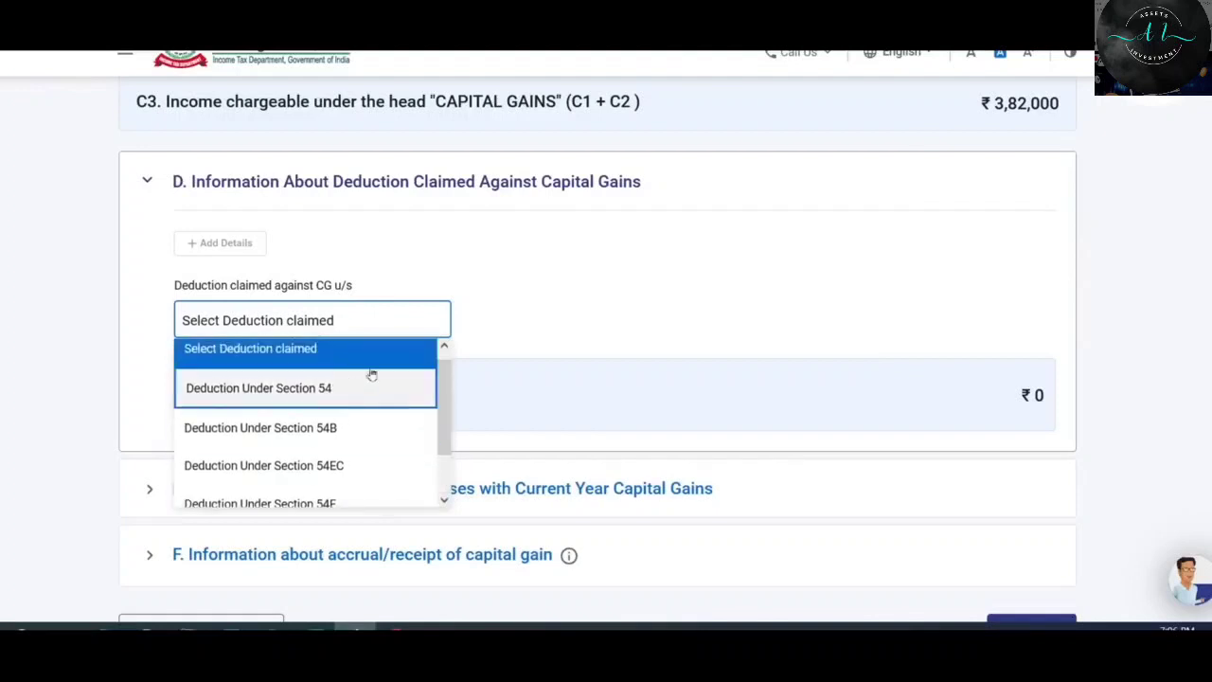
pyautogui.click(373, 375)
pyautogui.scroll(-1, 617, 281)
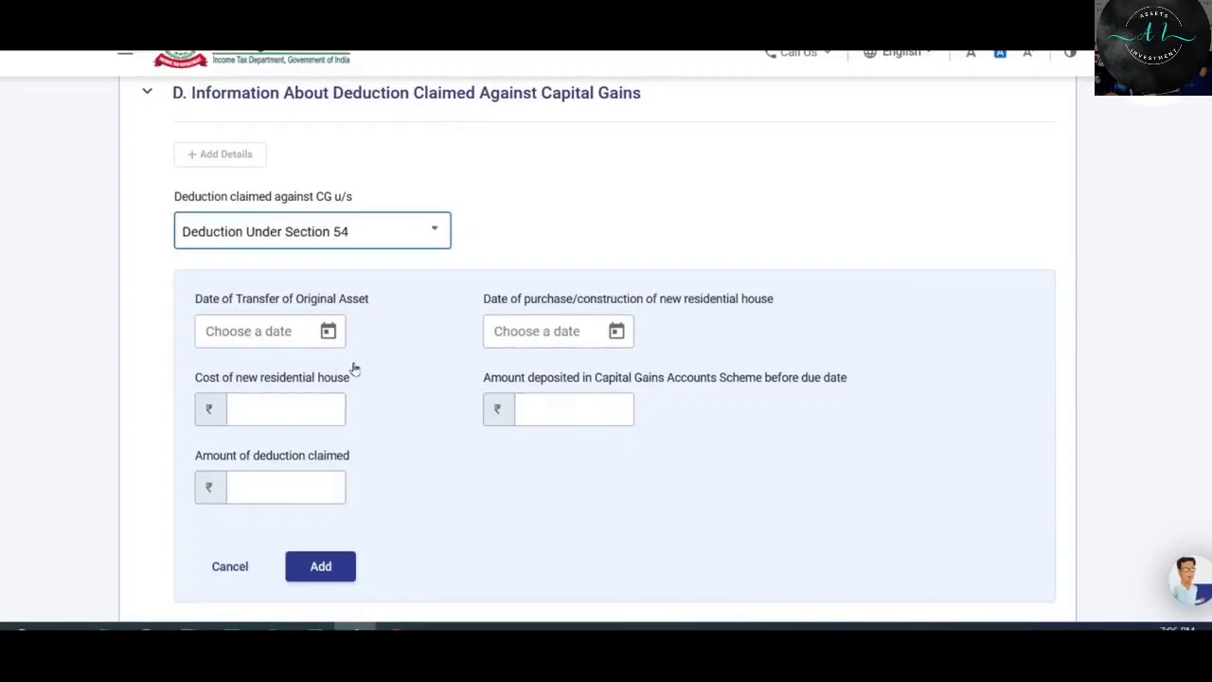
# Cancel the Section 54 entry, leaving deductions at ₹0, and expand the section E set-off table.
pyautogui.click(231, 567)
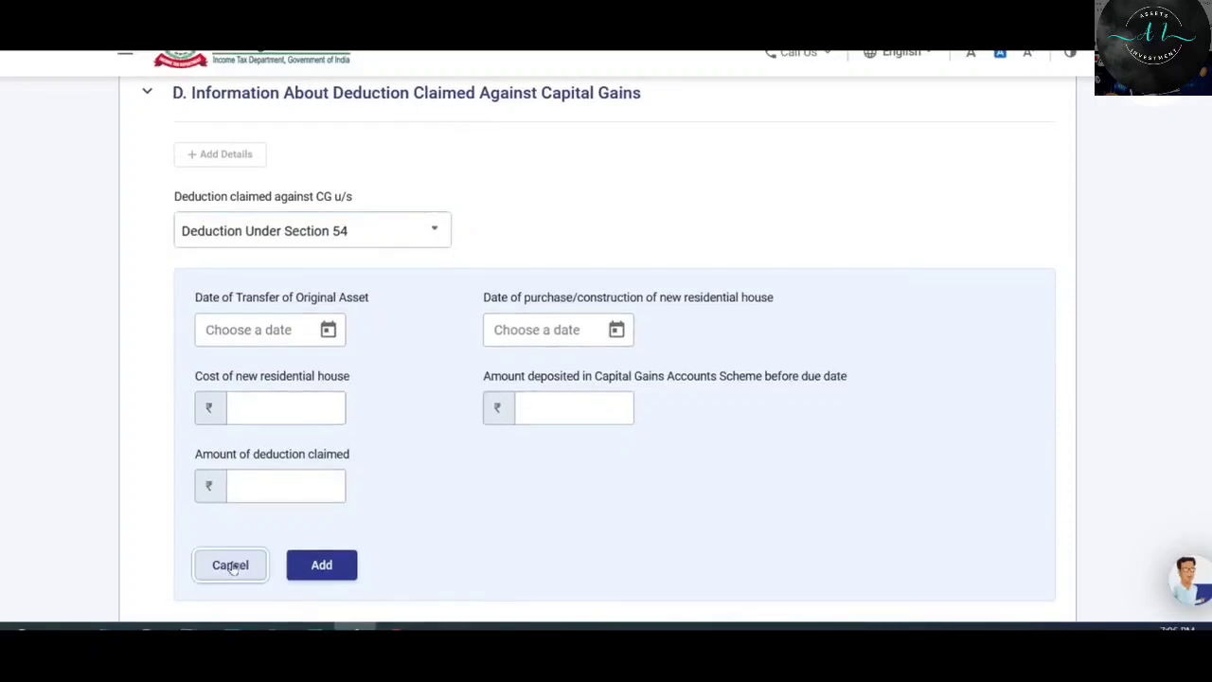
pyautogui.scroll(-1, 712, 403)
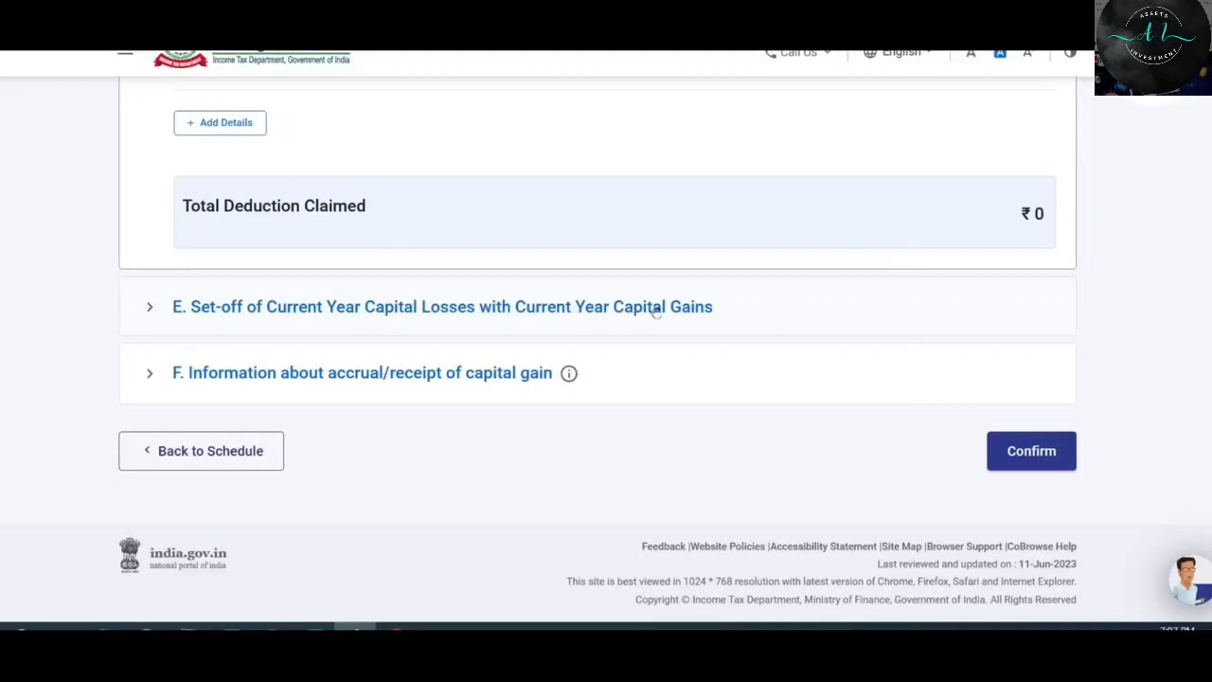
pyautogui.click(452, 316)
pyautogui.scroll(-5, 577, 313)
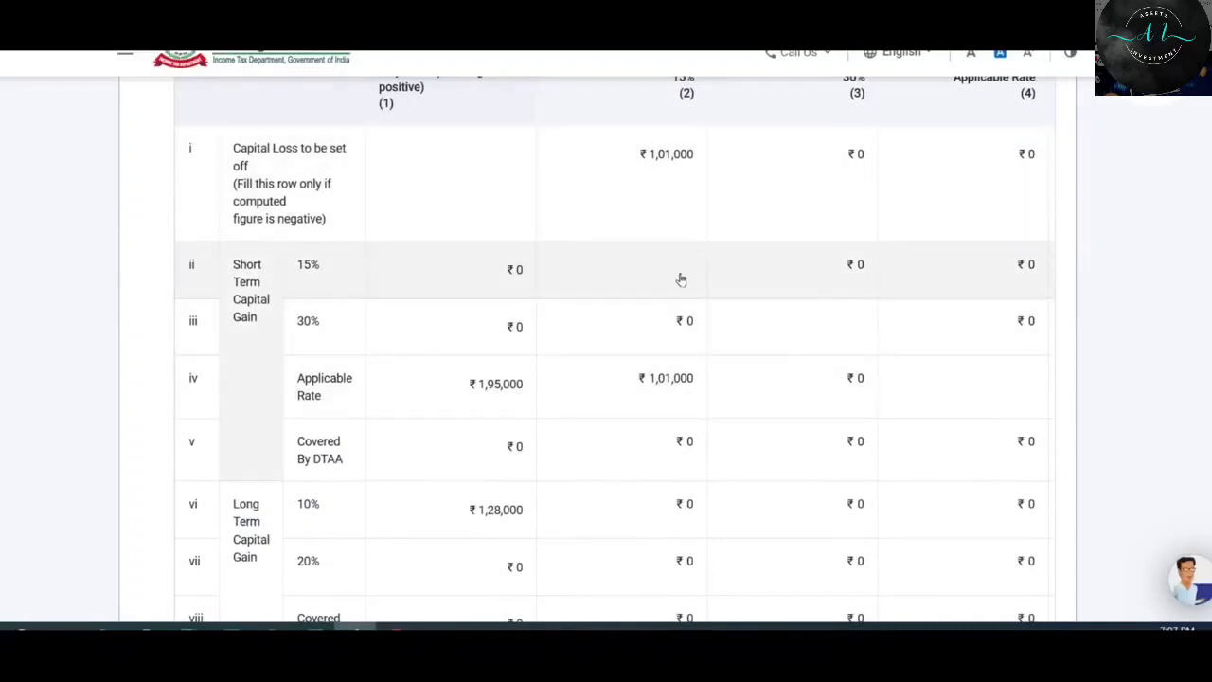
# Review all section E columns, with ₹1,01,000 loss set off and ₹0 remaining, then expand section F.
pyautogui.scroll(1, 680, 279)
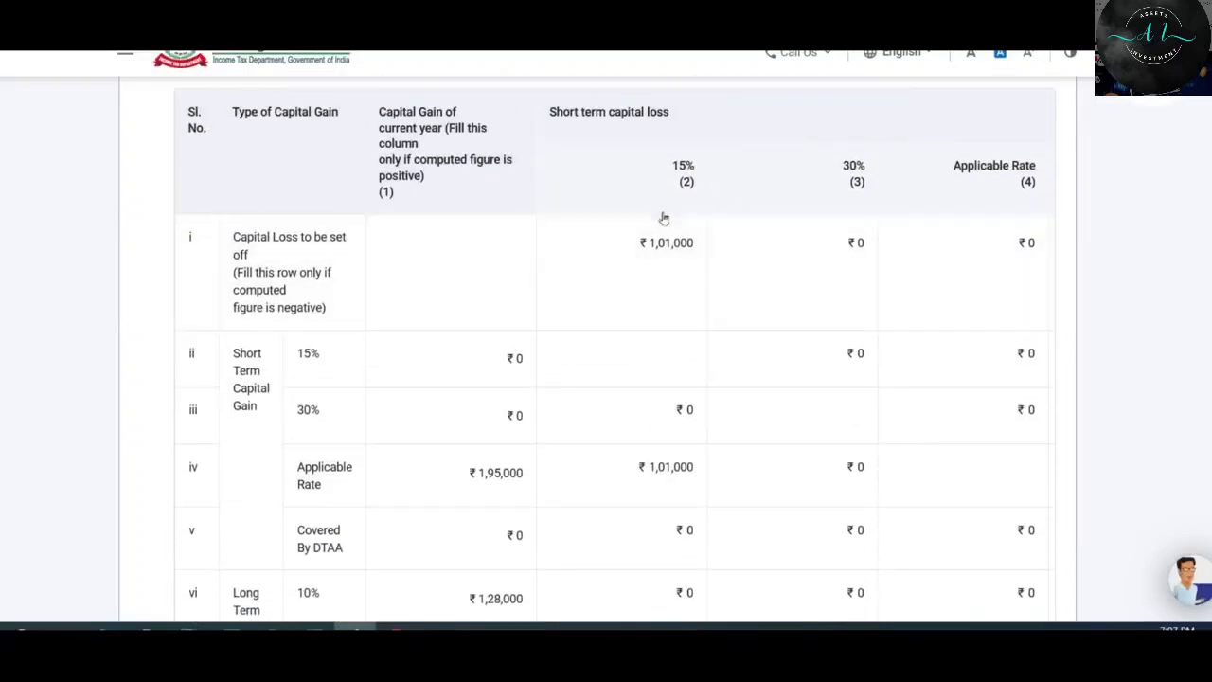
pyautogui.scroll(-2, 676, 262)
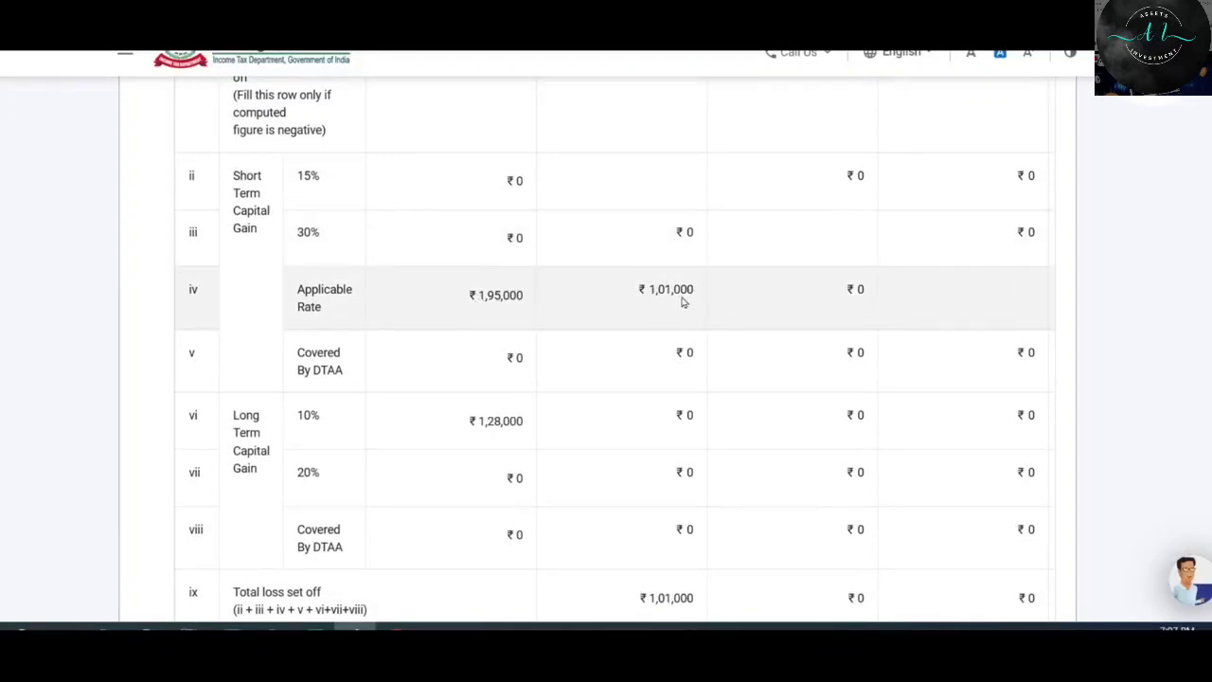
pyautogui.scroll(-4, 994, 374)
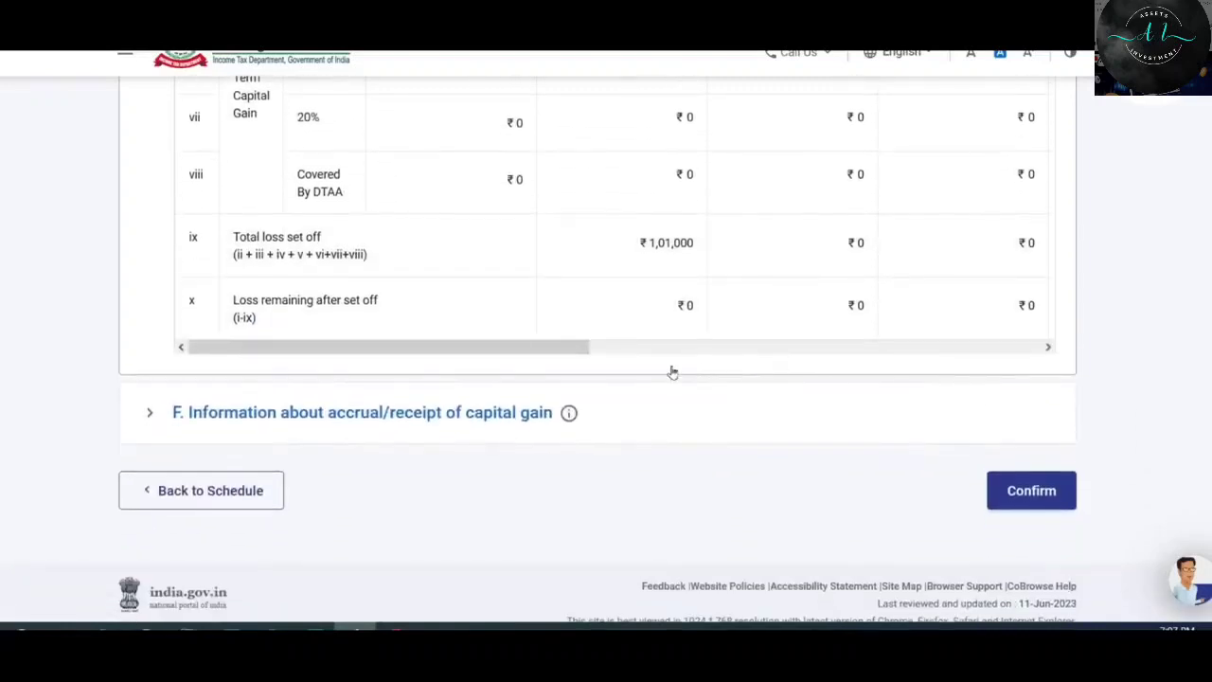
pyautogui.moveTo(582, 349); pyautogui.dragTo(1049, 347)
pyautogui.scroll(3, 991, 303)
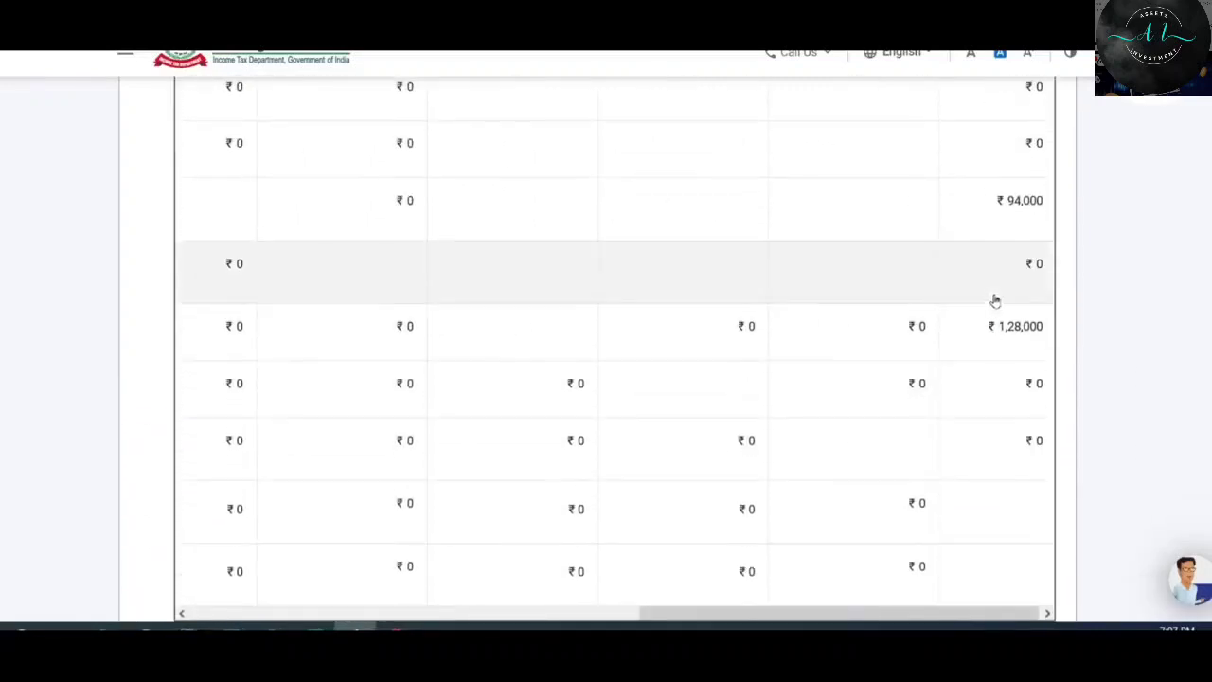
pyautogui.scroll(-2, 1004, 417)
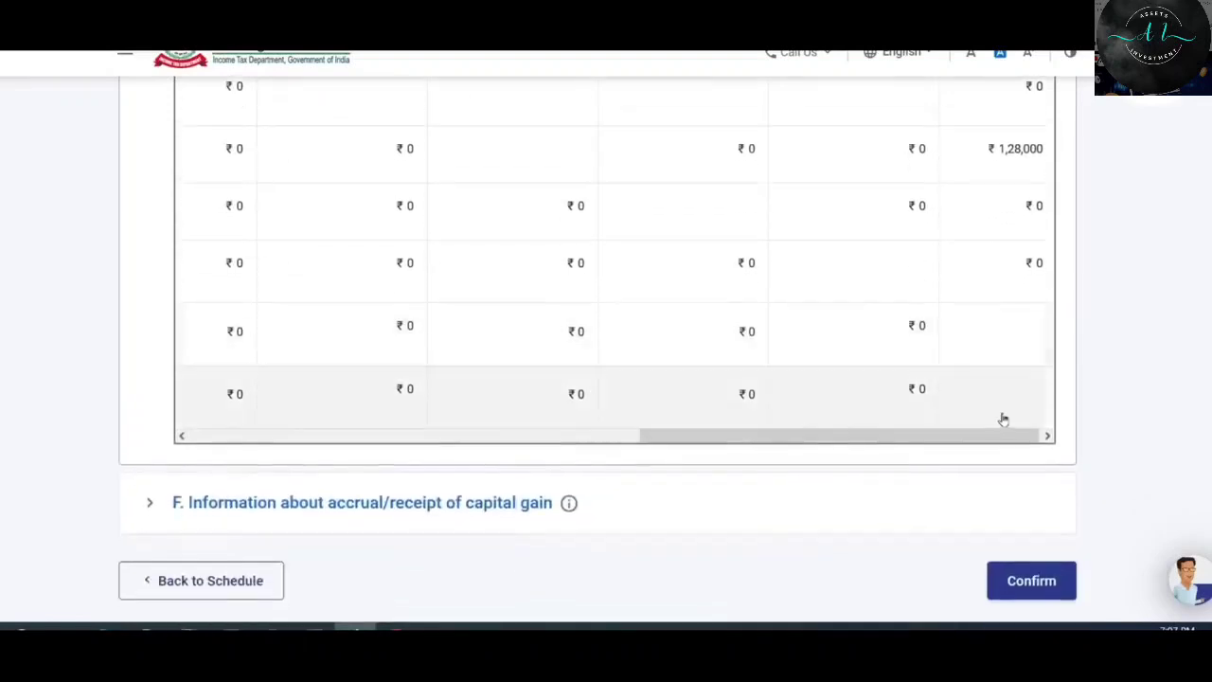
pyautogui.moveTo(971, 436); pyautogui.dragTo(471, 451)
pyautogui.scroll(1, 732, 339)
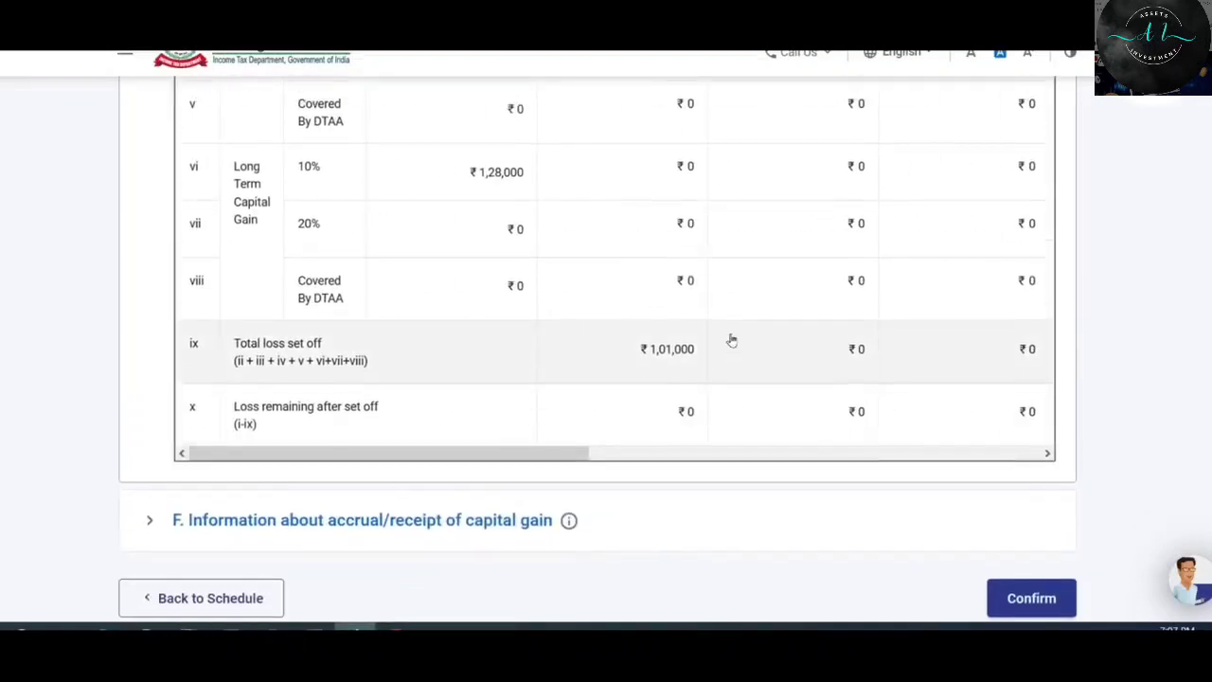
pyautogui.scroll(2, 731, 339)
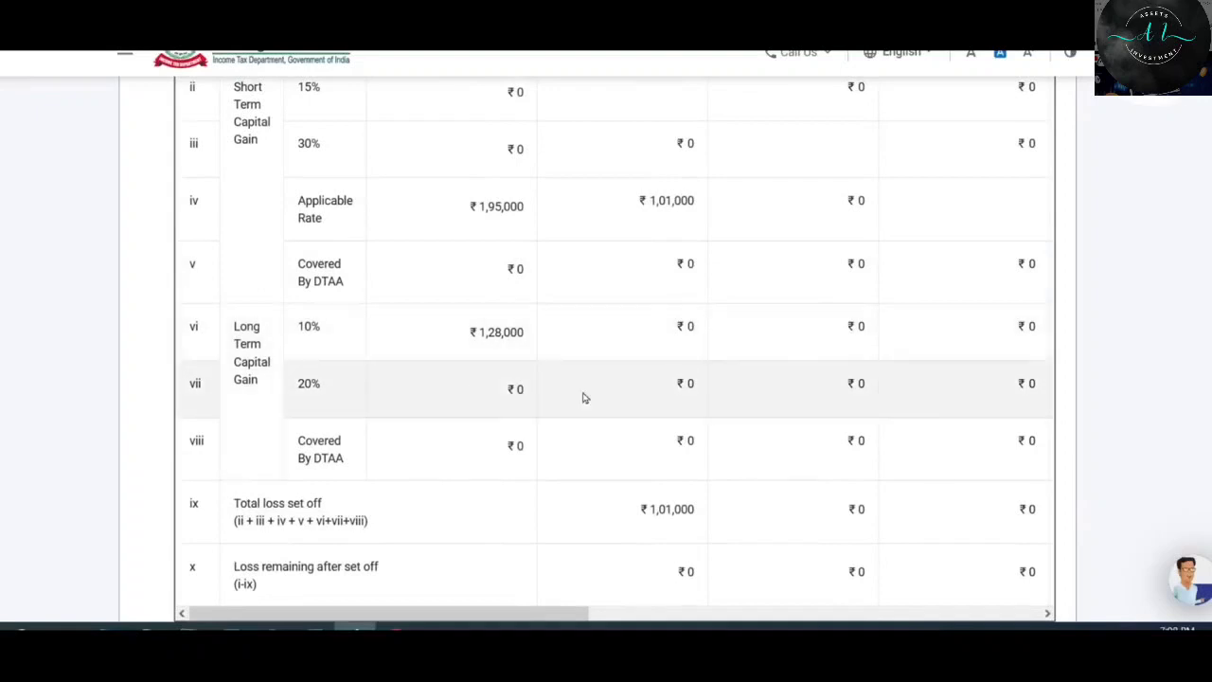
pyautogui.scroll(-1, 597, 412)
pyautogui.moveTo(585, 538); pyautogui.dragTo(523, 533)
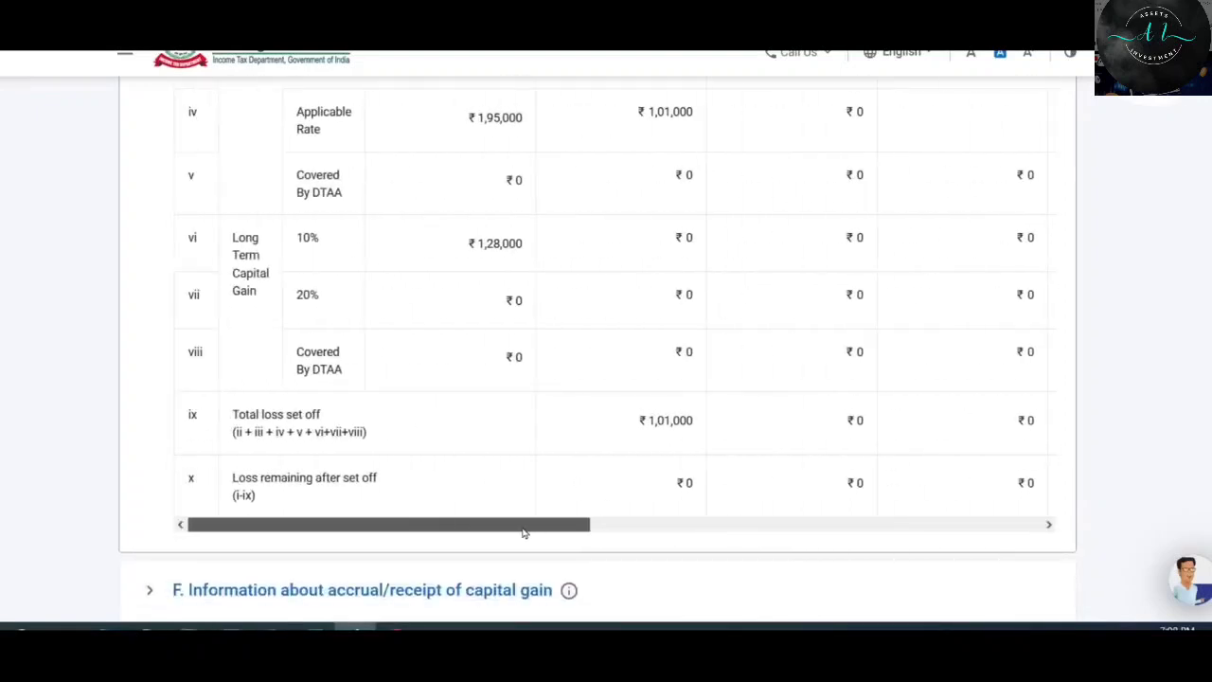
pyautogui.scroll(1, 663, 384)
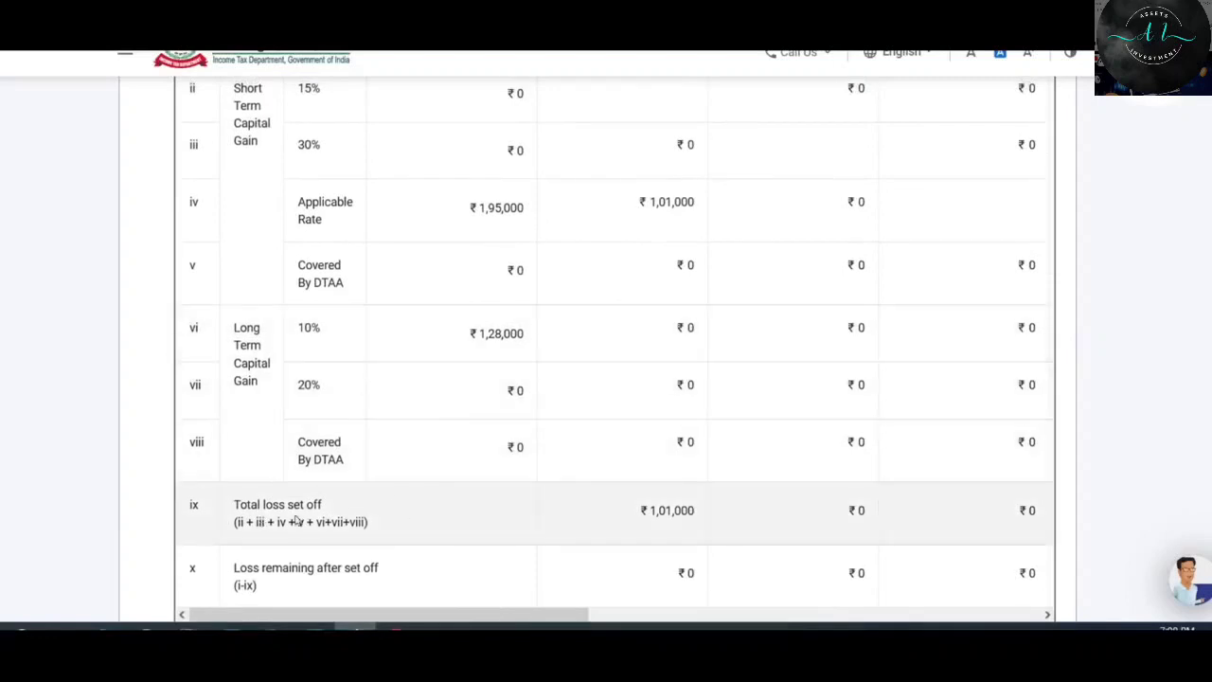
pyautogui.scroll(2, 723, 407)
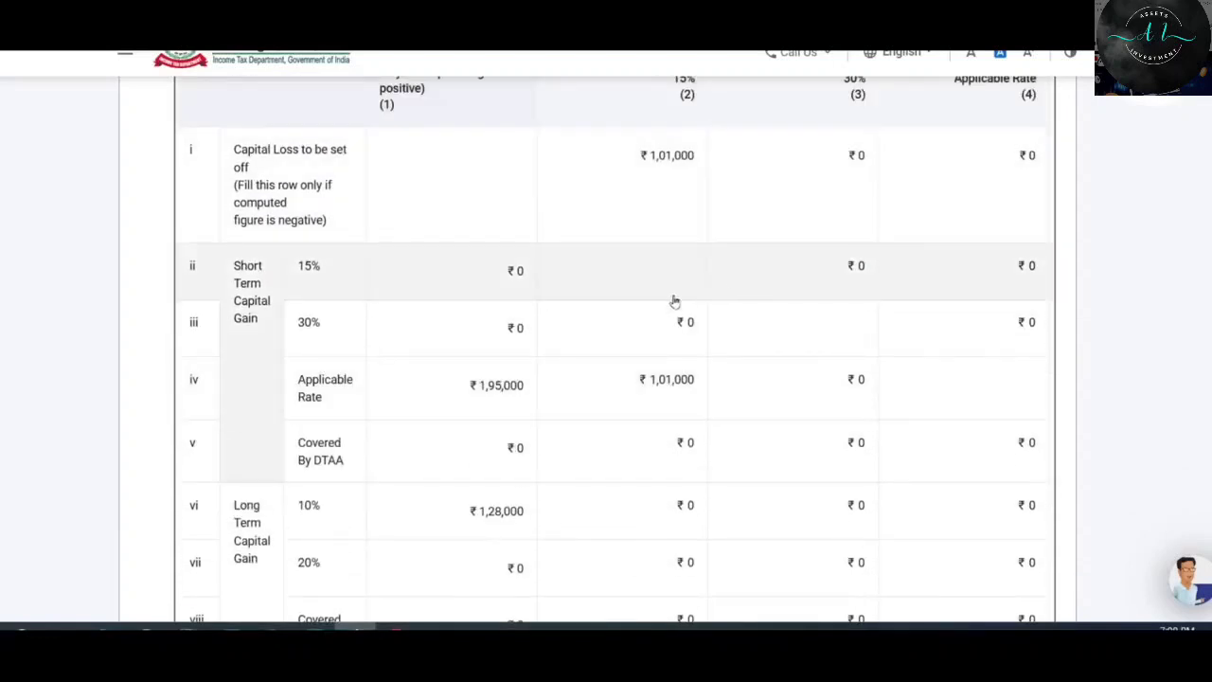
pyautogui.scroll(1, 730, 359)
pyautogui.scroll(2, 735, 364)
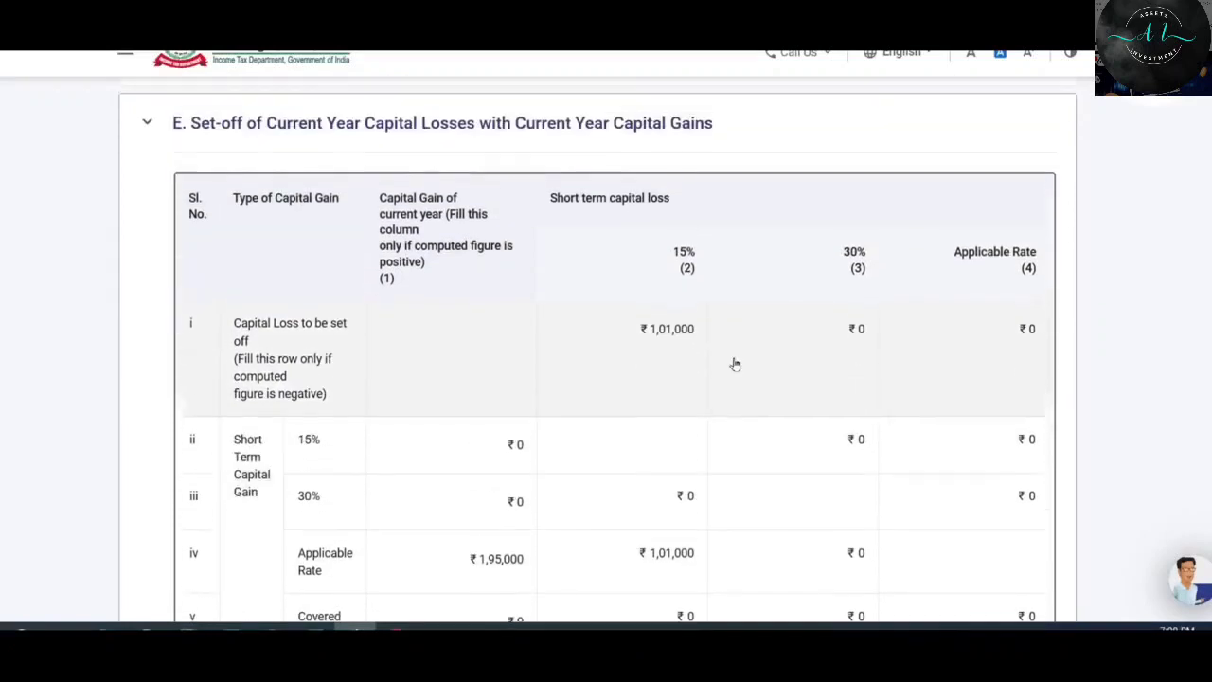
pyautogui.scroll(-1, 735, 364)
pyautogui.scroll(-7, 874, 347)
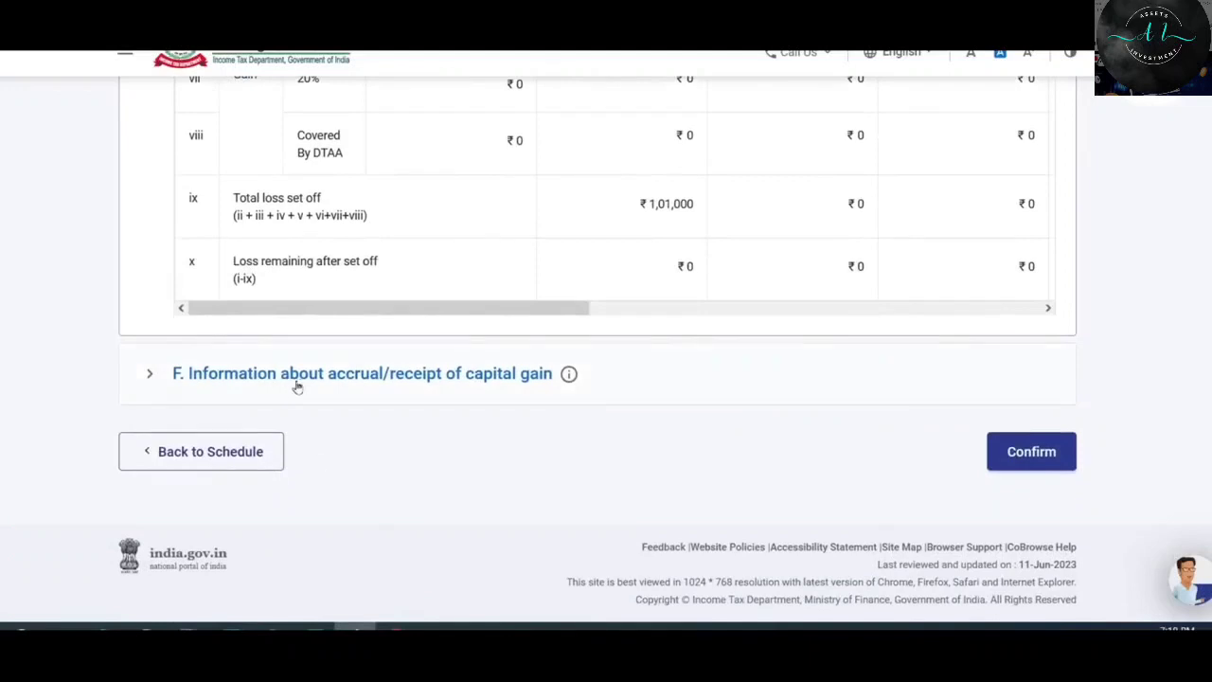
pyautogui.click(511, 375)
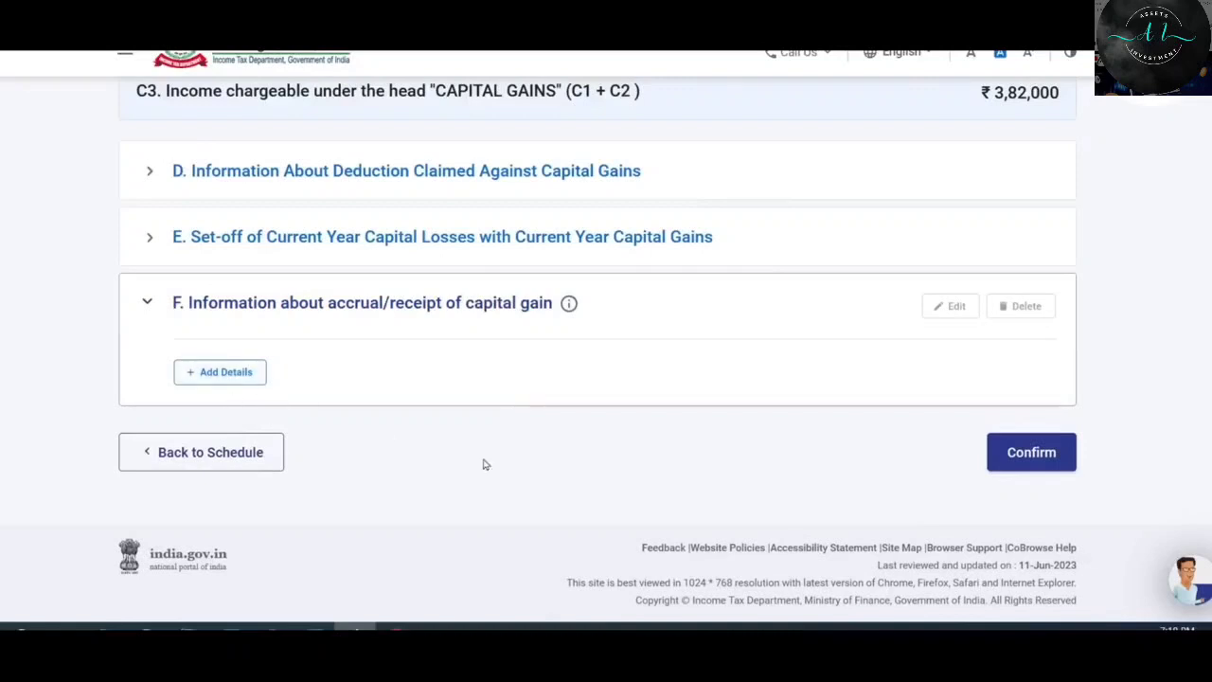
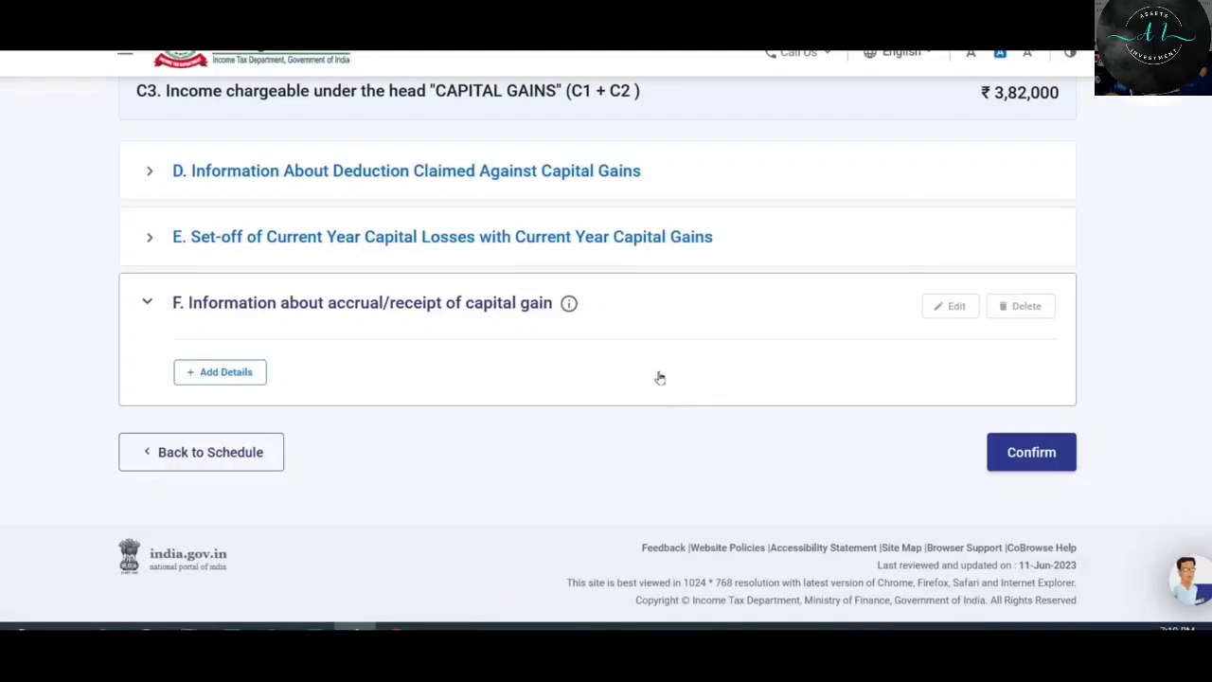
# Confirm the Capital Gains schedule so every listed schedule on the summary shows Confirmed.
pyautogui.click(1032, 459)
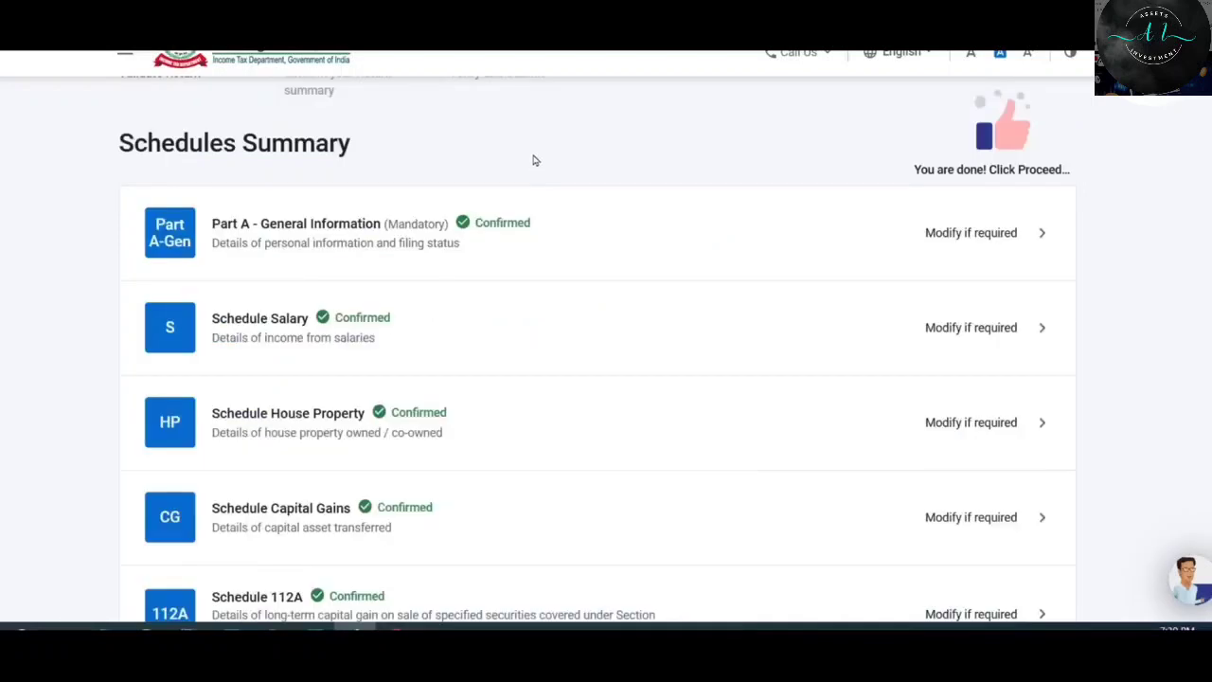
pyautogui.scroll(-3, 534, 161)
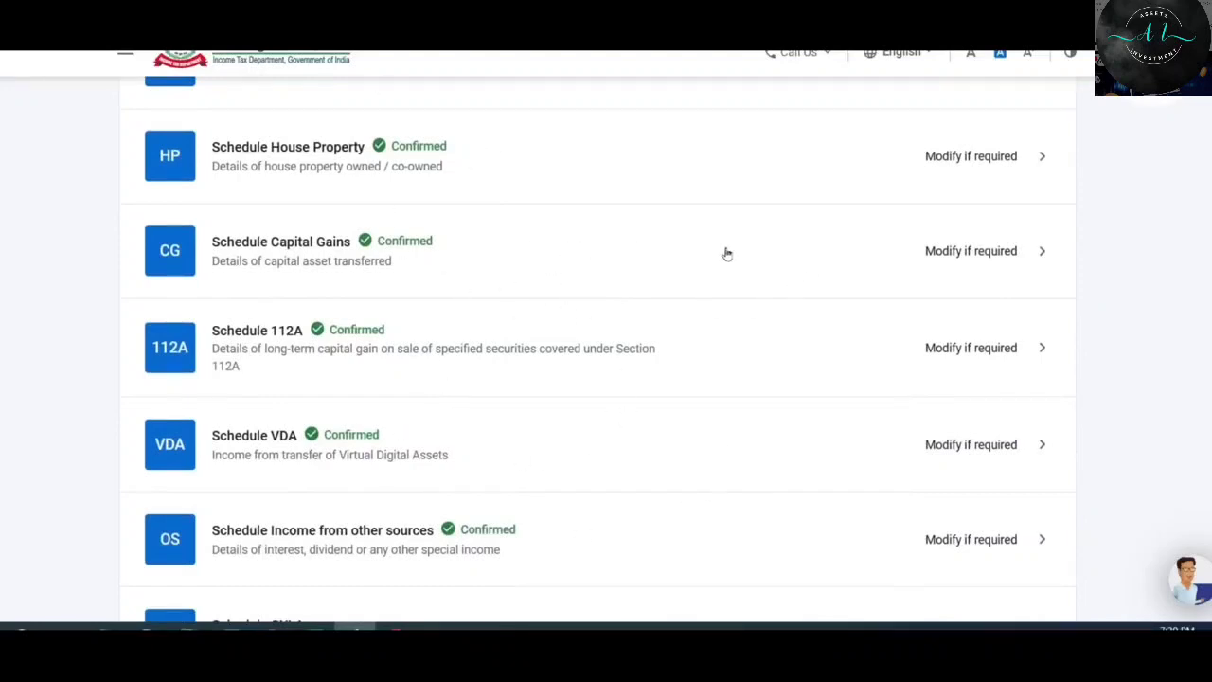
pyautogui.scroll(-7, 727, 254)
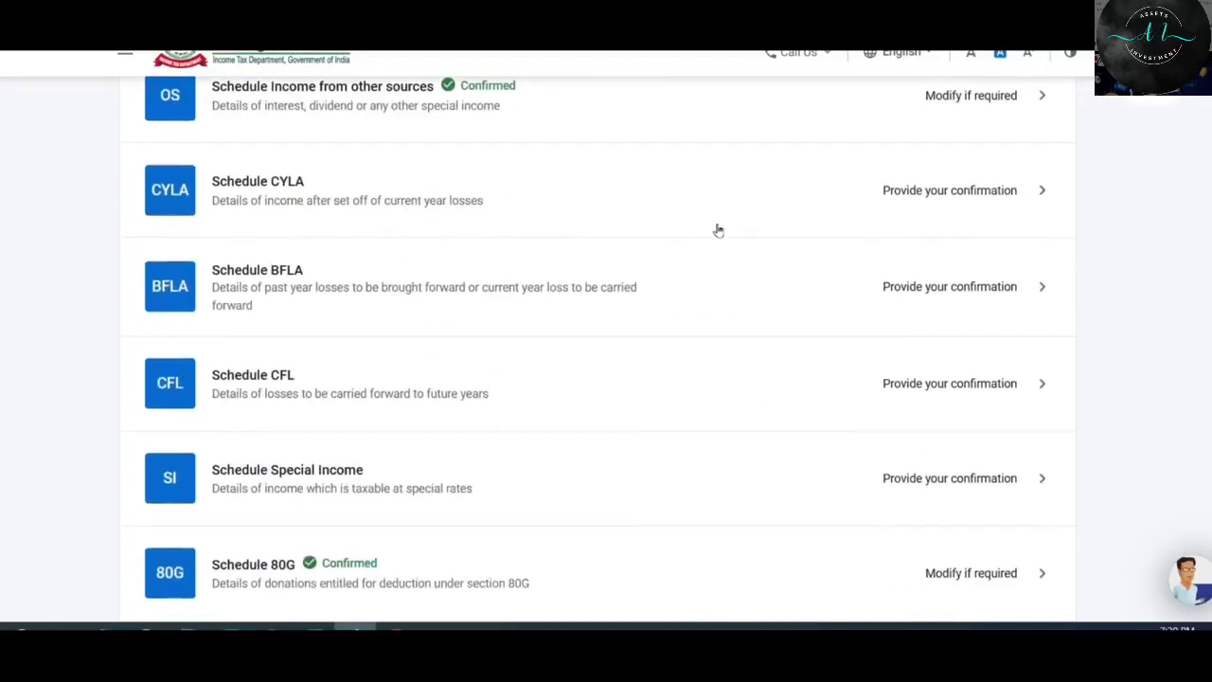
pyautogui.scroll(-3, 715, 224)
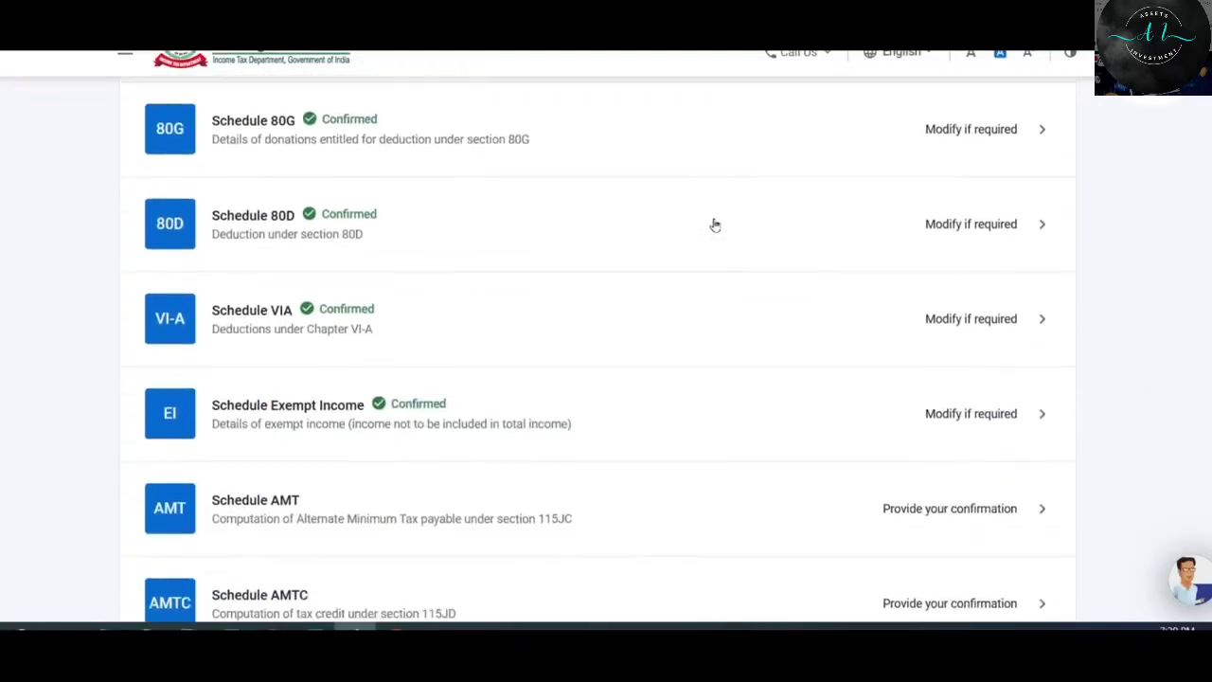
pyautogui.scroll(-2, 715, 224)
pyautogui.scroll(-2, 715, 225)
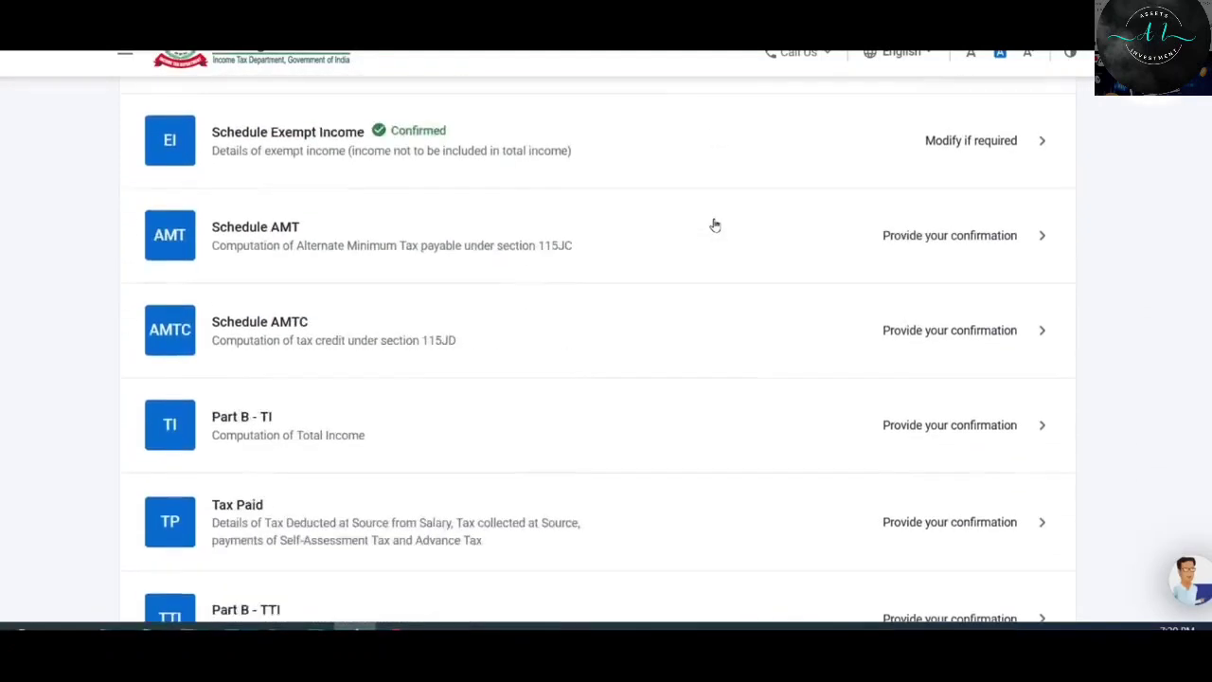
pyautogui.scroll(5, 715, 224)
pyautogui.scroll(2, 715, 224)
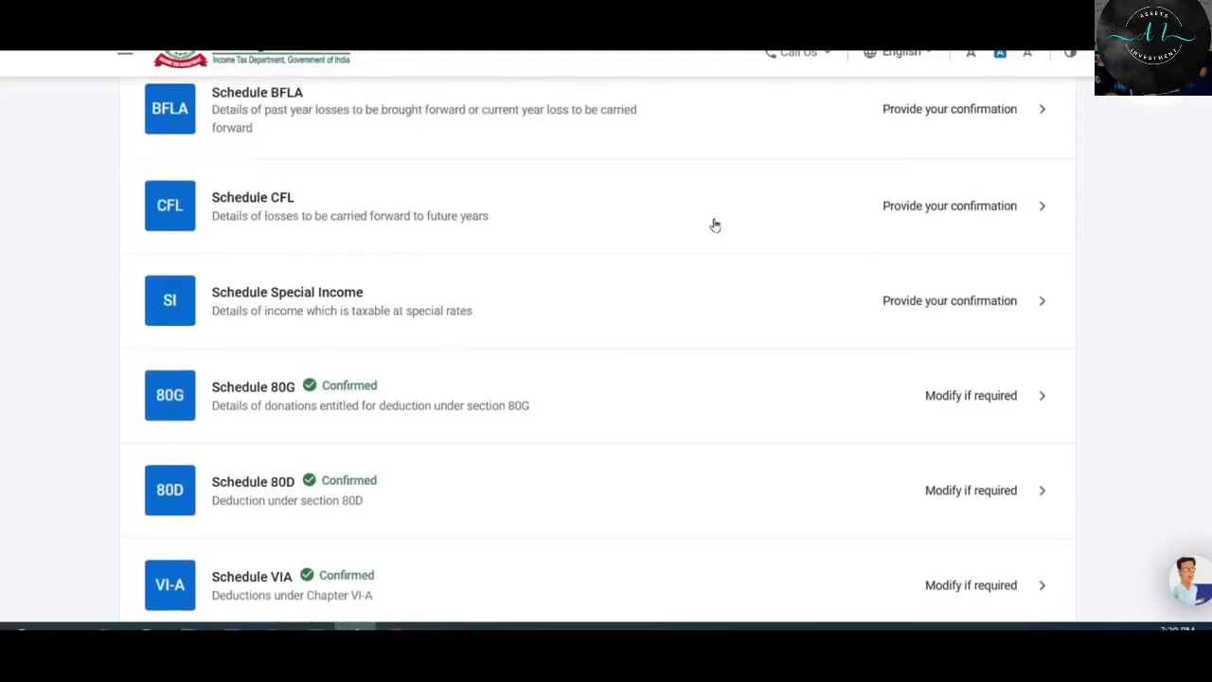
# Open Schedule SI and review its ₹3,18,000 special-rate income and ₹59,800 tax total.
pyautogui.click(915, 304)
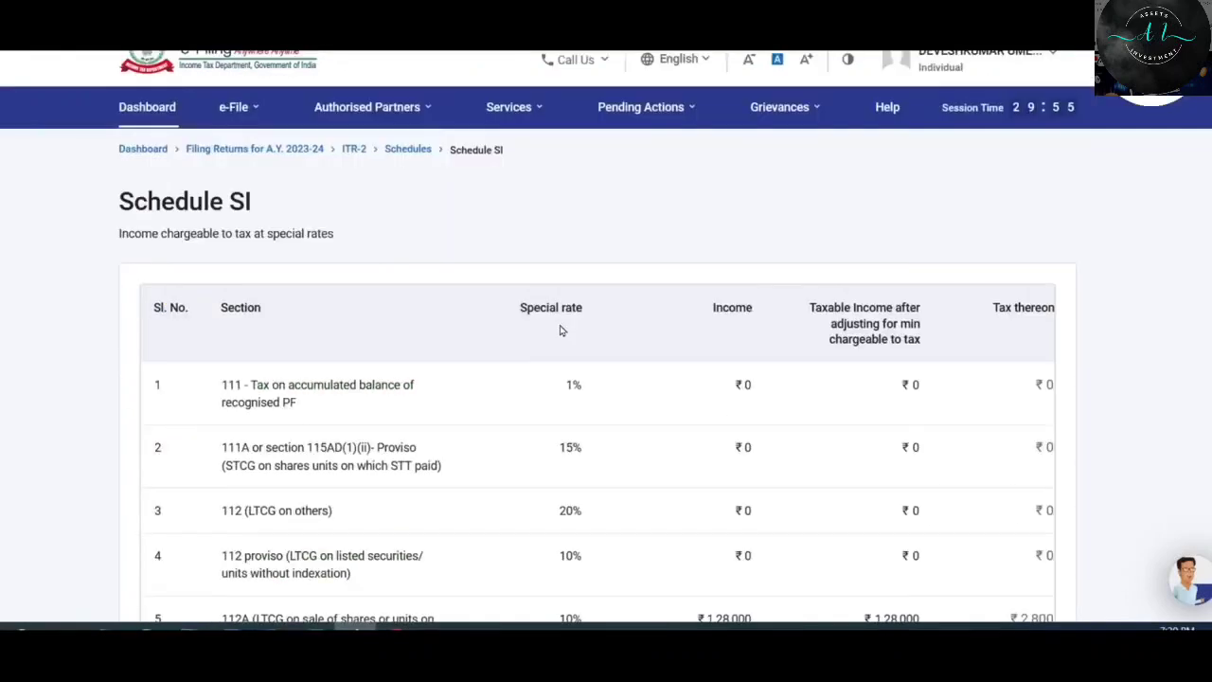
pyautogui.scroll(-3, 559, 330)
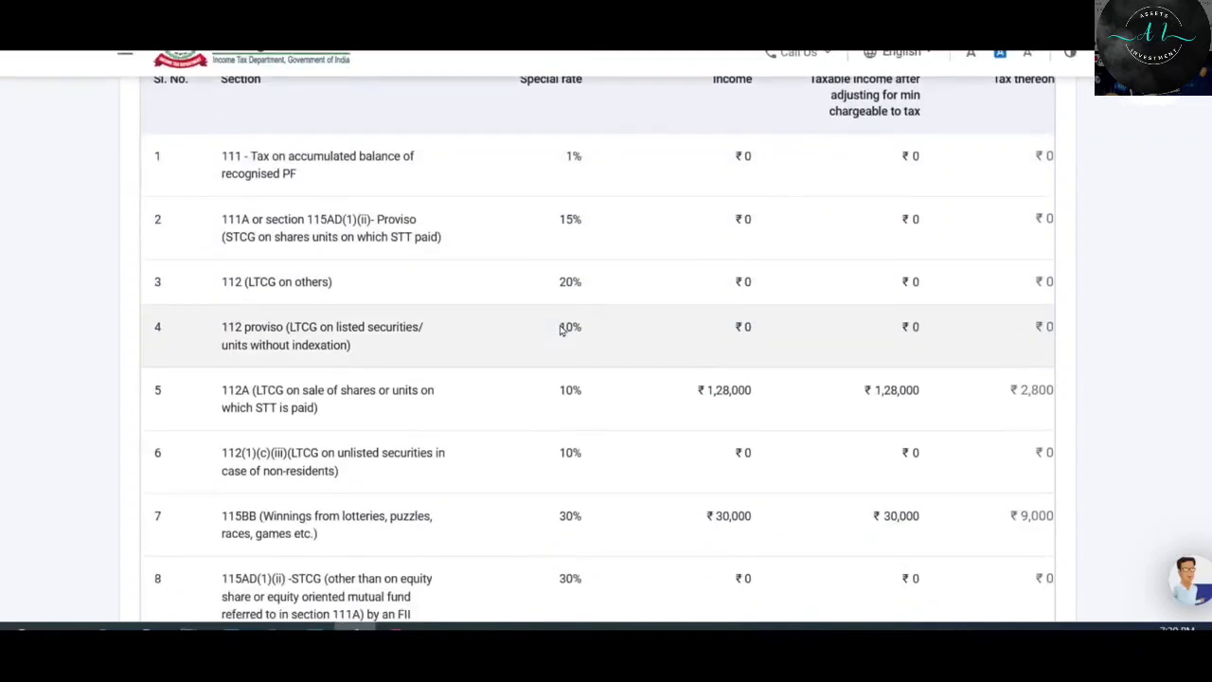
pyautogui.scroll(-1, 560, 330)
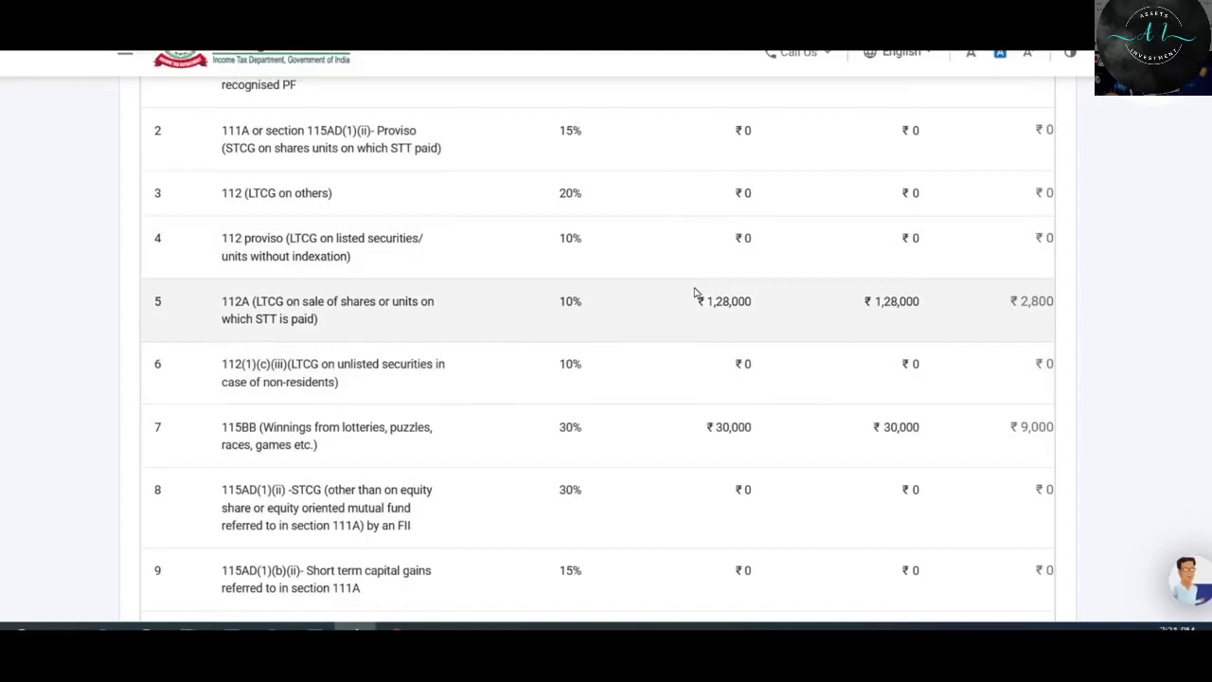
pyautogui.scroll(-1, 707, 345)
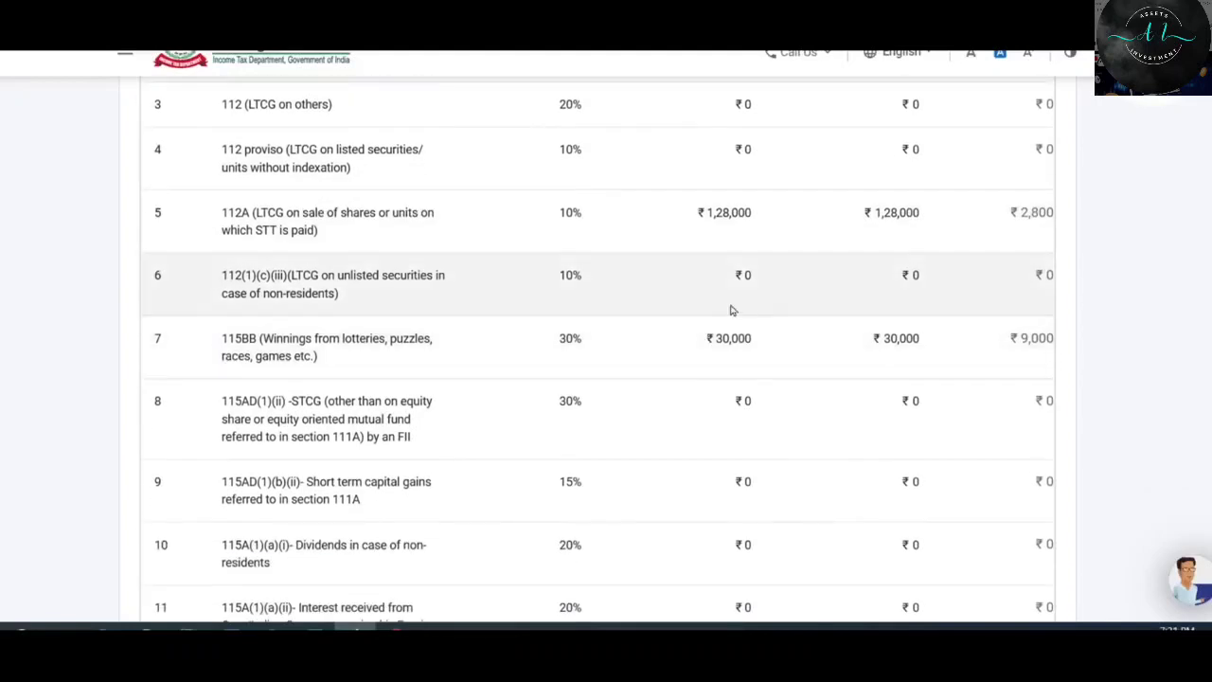
pyautogui.scroll(-15, 755, 367)
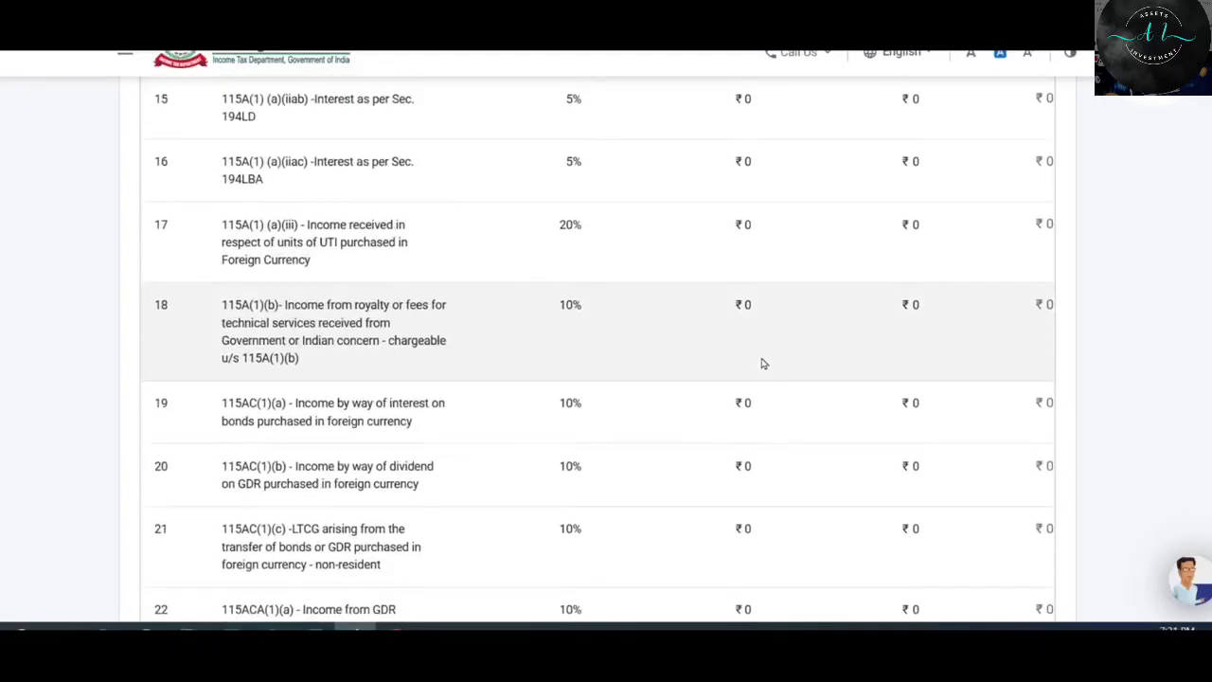
pyautogui.scroll(-20, 758, 339)
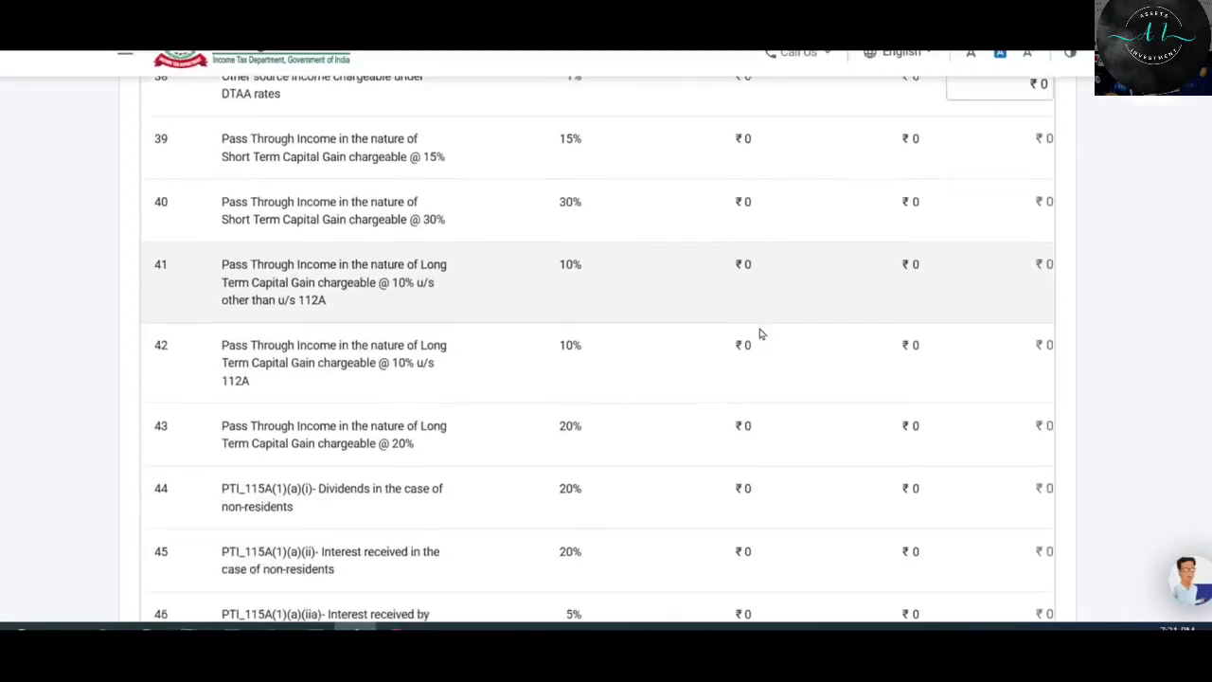
pyautogui.scroll(-8, 765, 325)
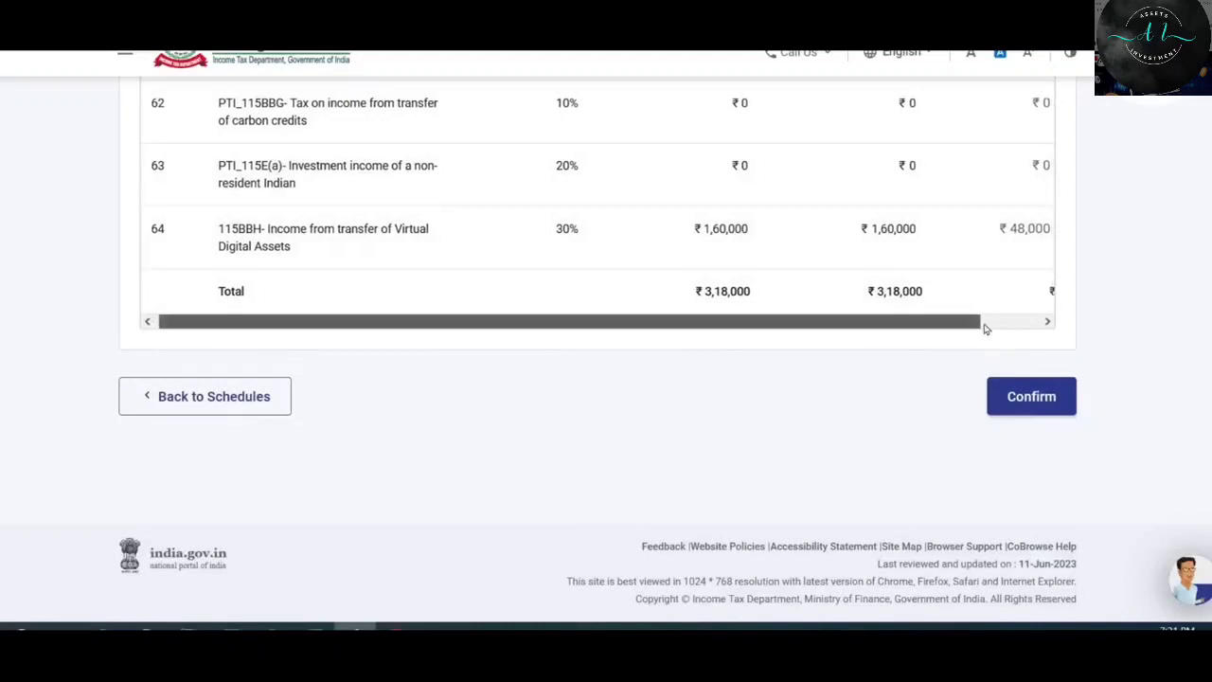
pyautogui.moveTo(981, 323); pyautogui.dragTo(1046, 325)
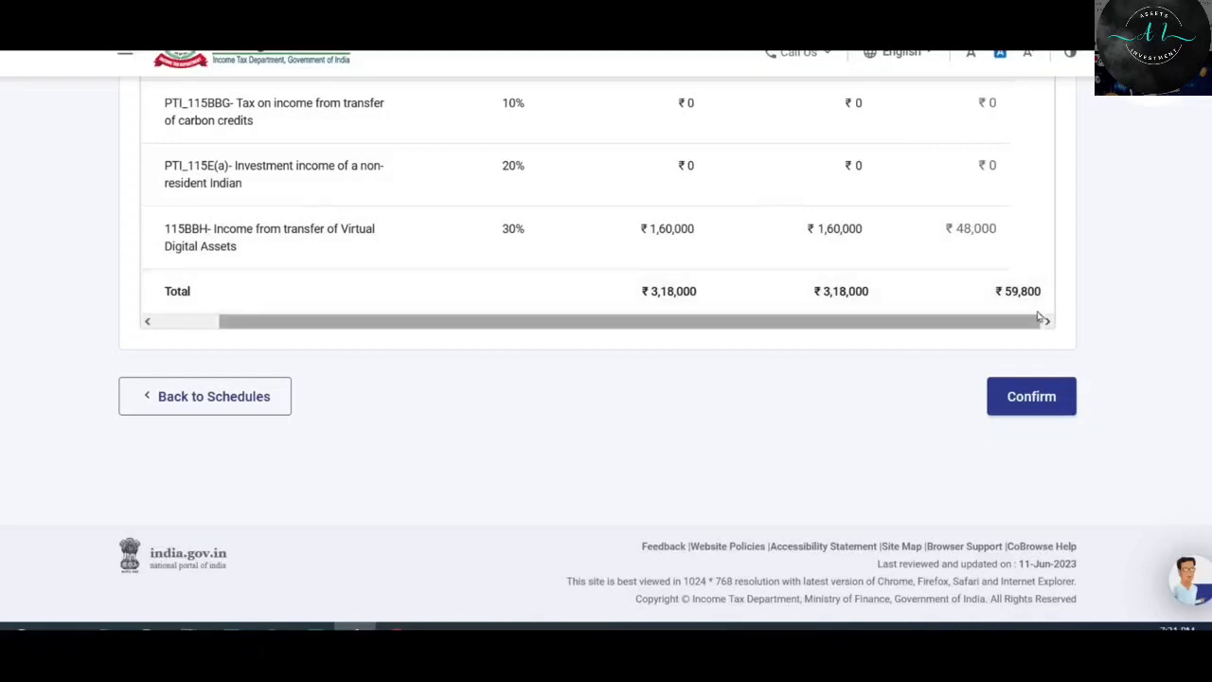
pyautogui.scroll(6, 878, 255)
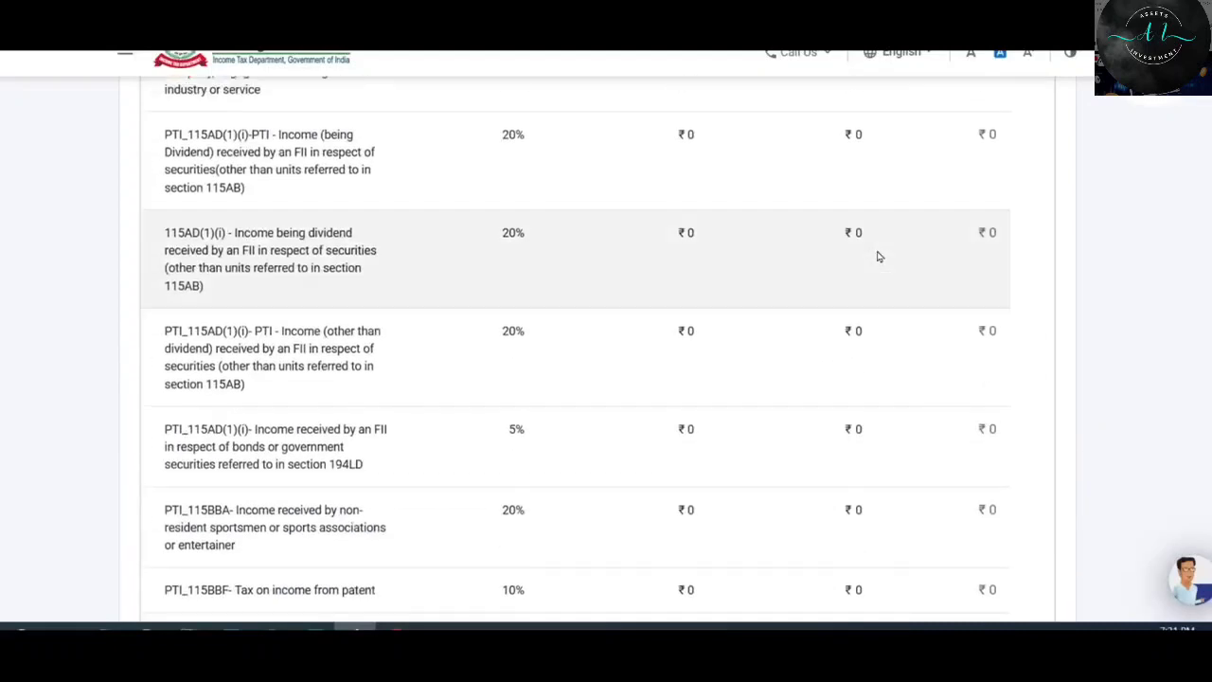
pyautogui.scroll(-5, 877, 252)
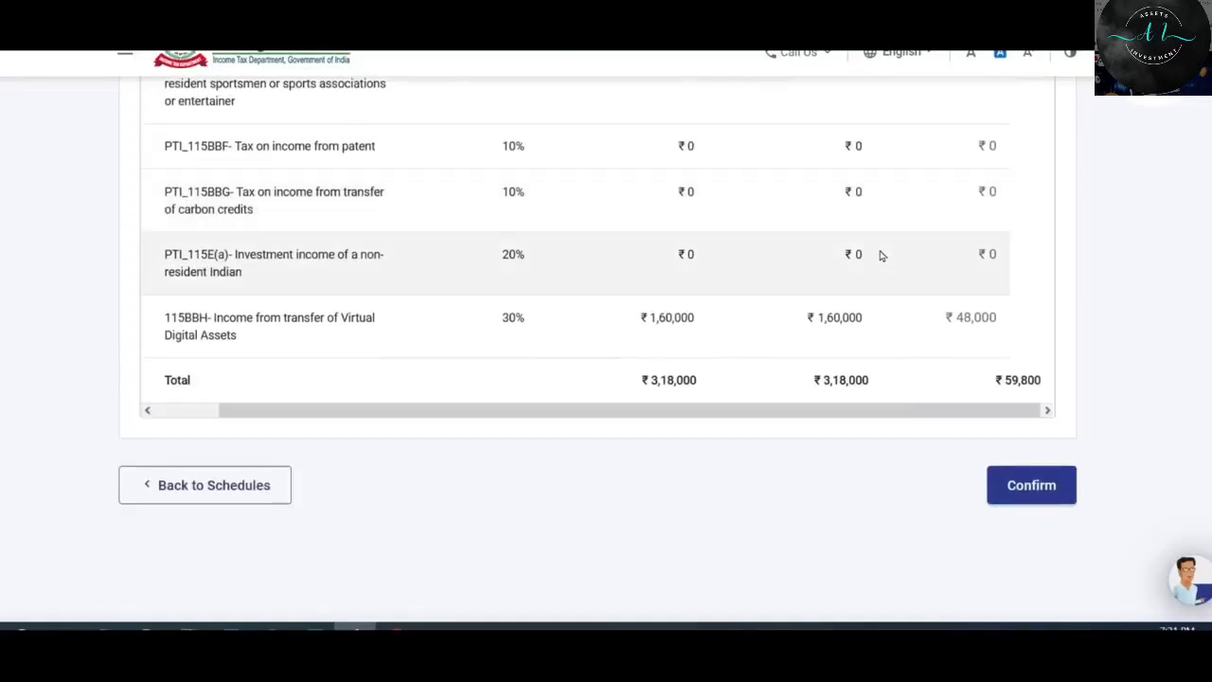
# Confirm Schedule Special Income and return to the Schedules Summary.
pyautogui.click(1046, 491)
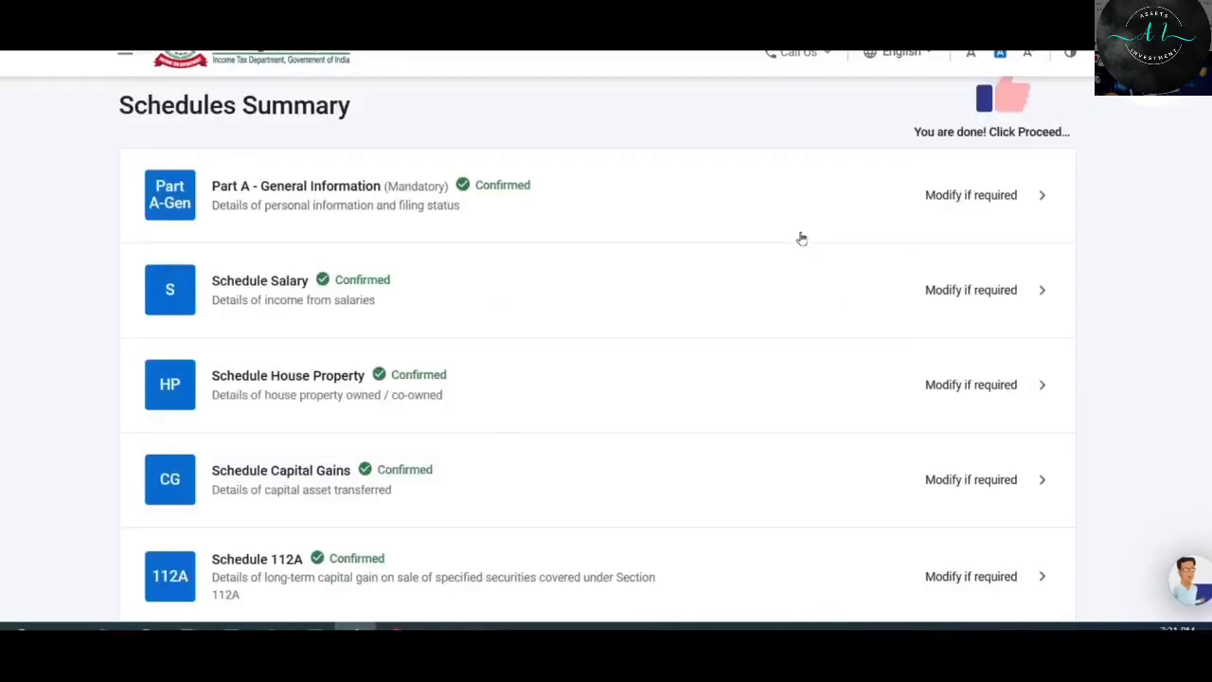
pyautogui.scroll(-5, 801, 238)
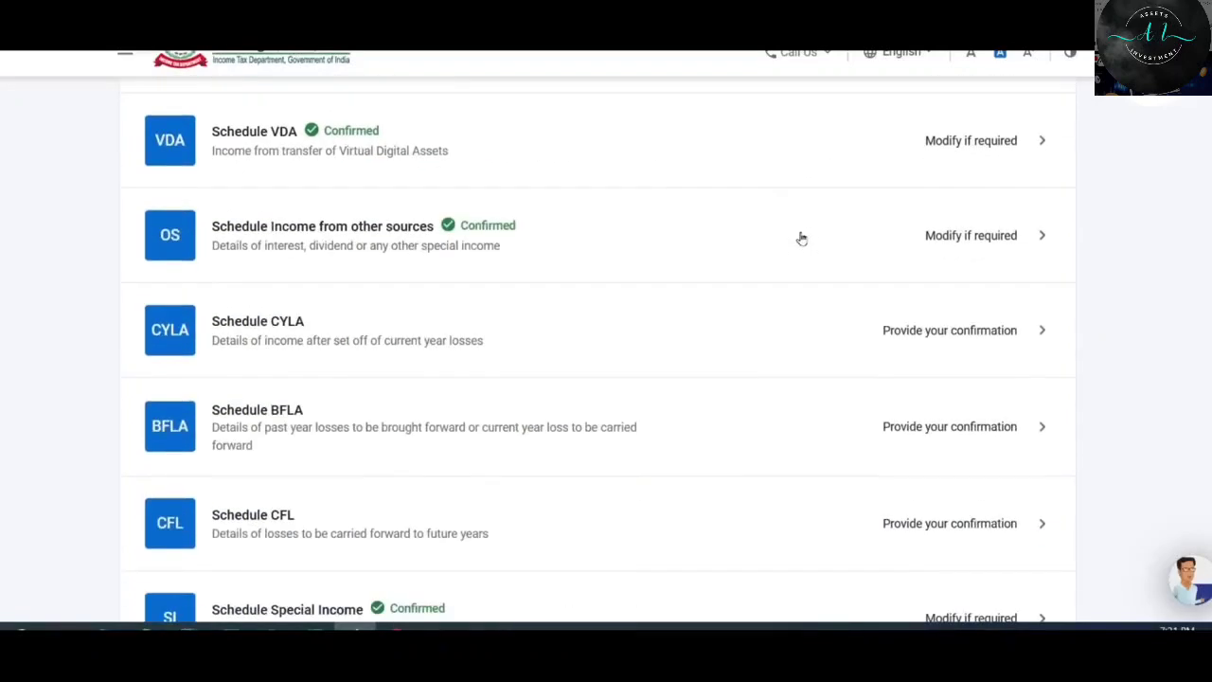
pyautogui.scroll(-4, 802, 238)
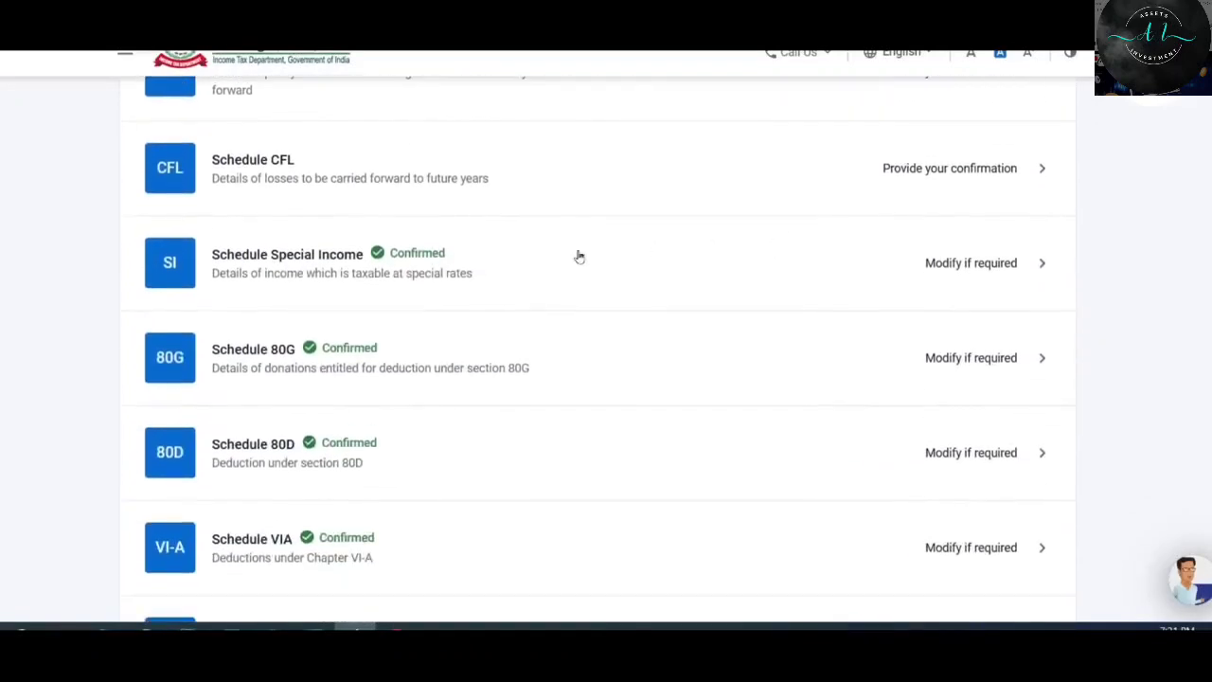
pyautogui.scroll(3, 632, 453)
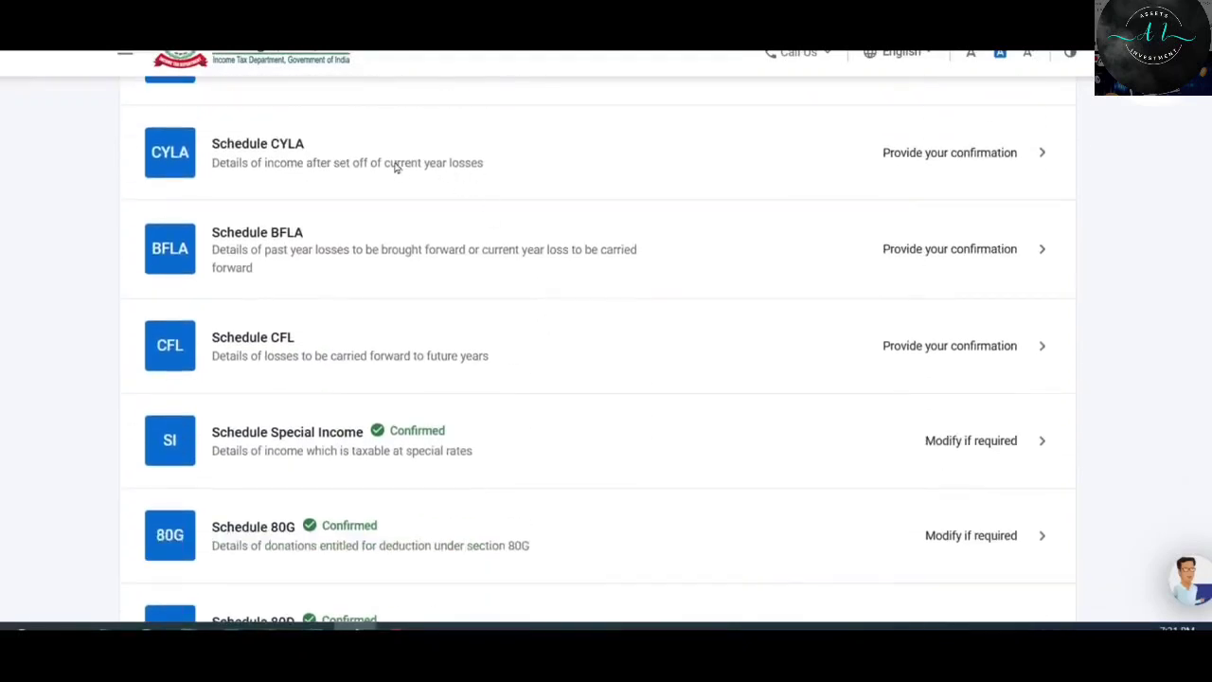
# Review Schedule CYLA's ₹8,450 loss set off against salary and confirm it.
pyautogui.click(931, 154)
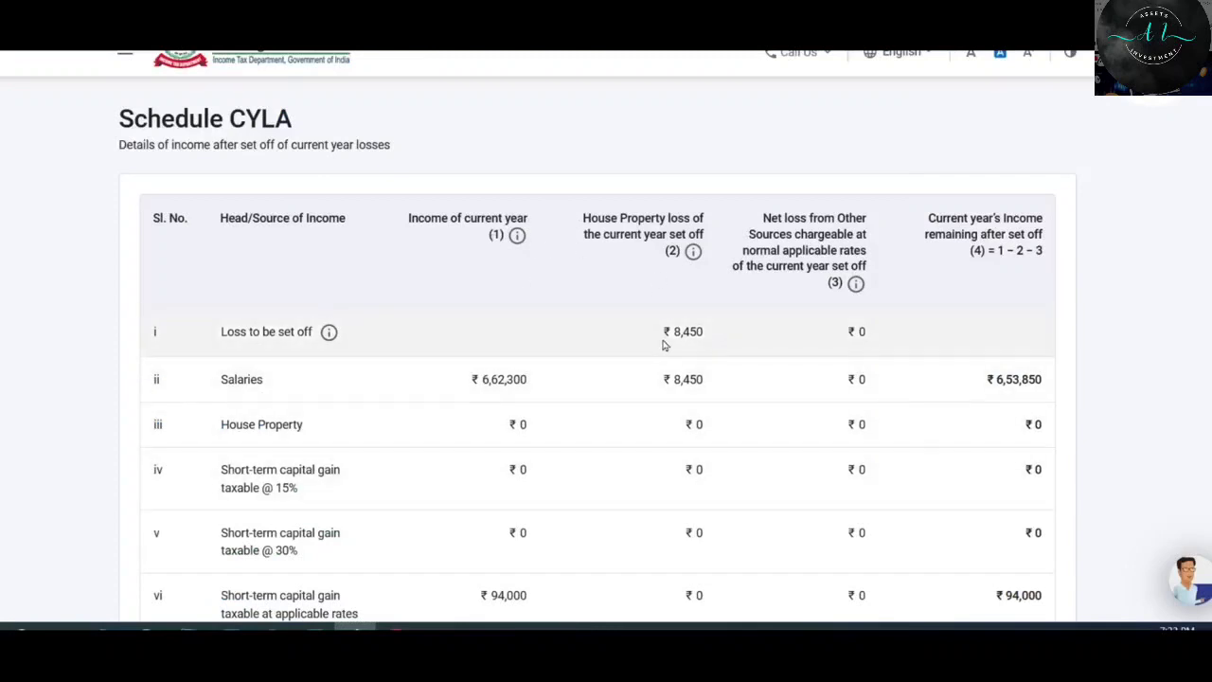
pyautogui.scroll(-4, 688, 314)
pyautogui.scroll(2, 690, 312)
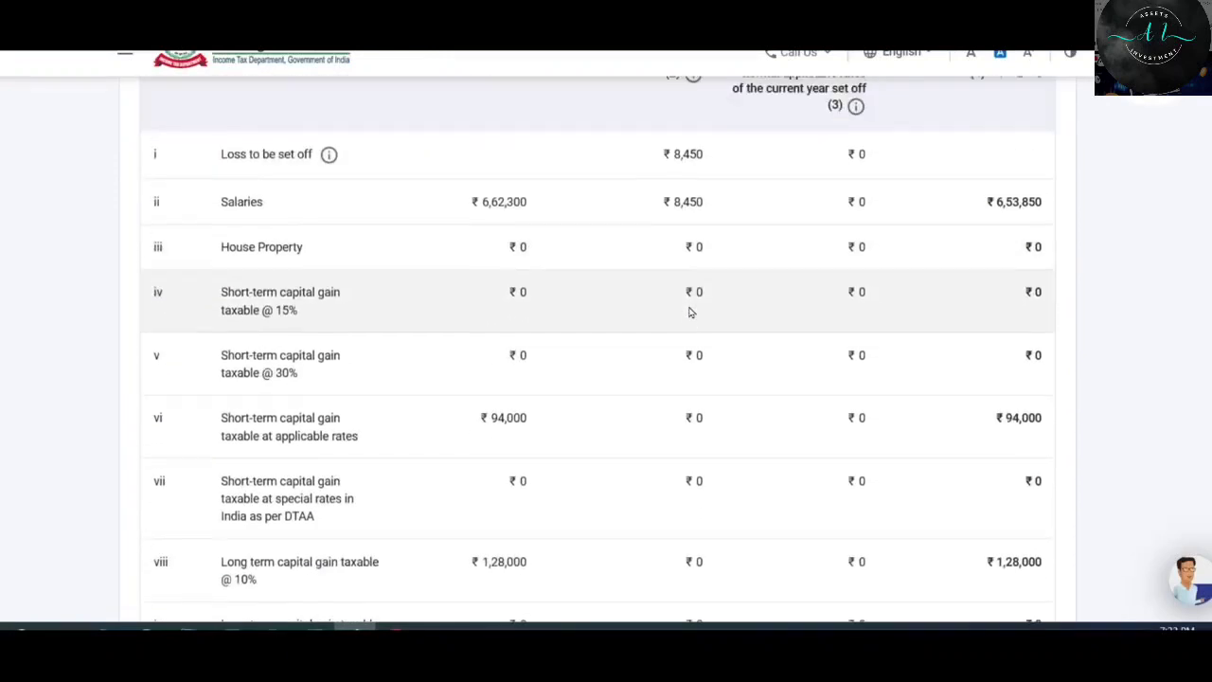
pyautogui.scroll(1, 689, 313)
pyautogui.moveTo(663, 246); pyautogui.dragTo(715, 247)
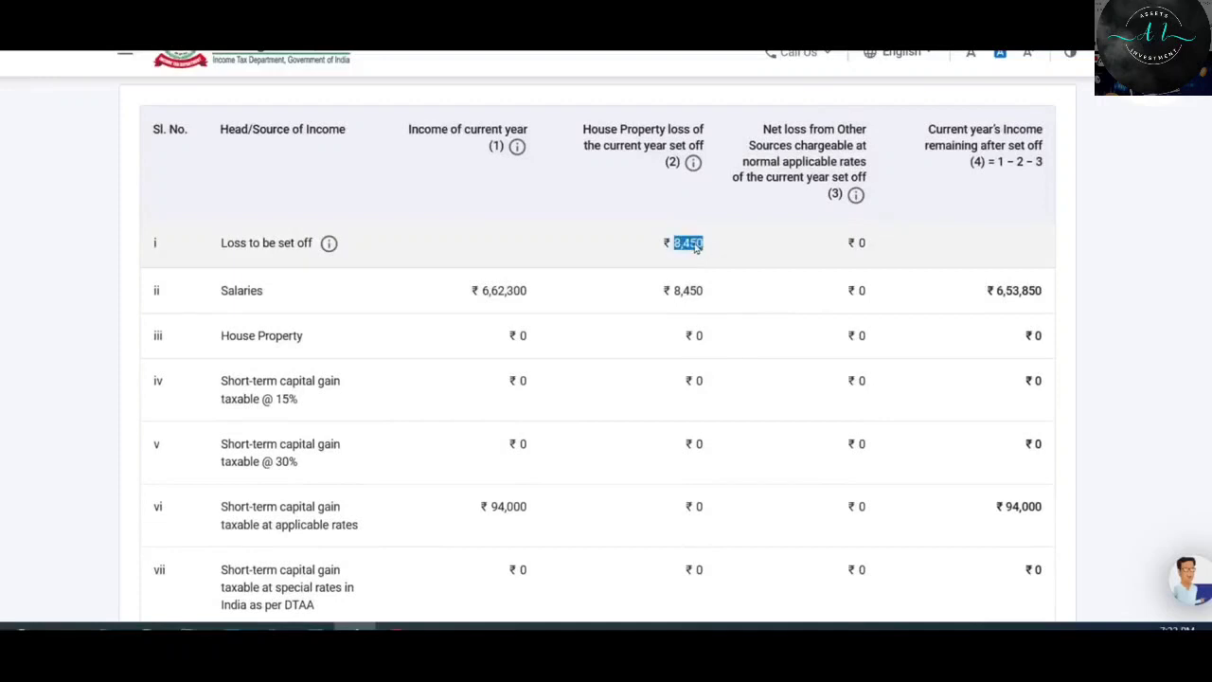
pyautogui.click(694, 253)
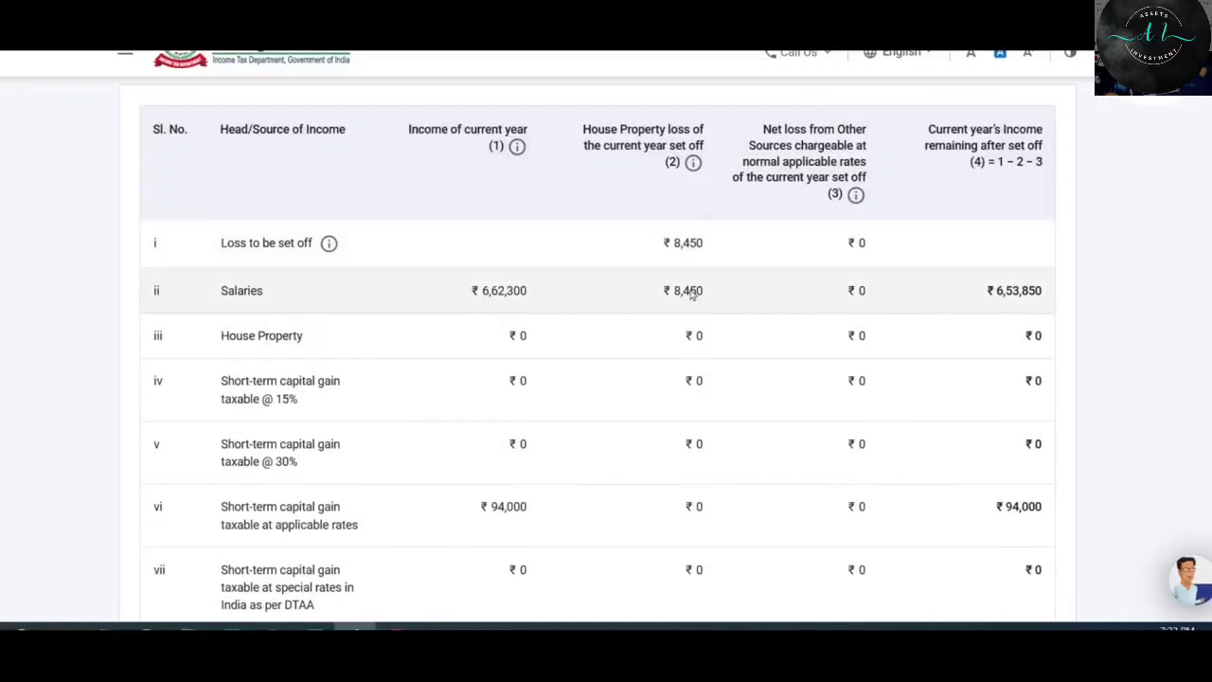
pyautogui.scroll(-3, 900, 315)
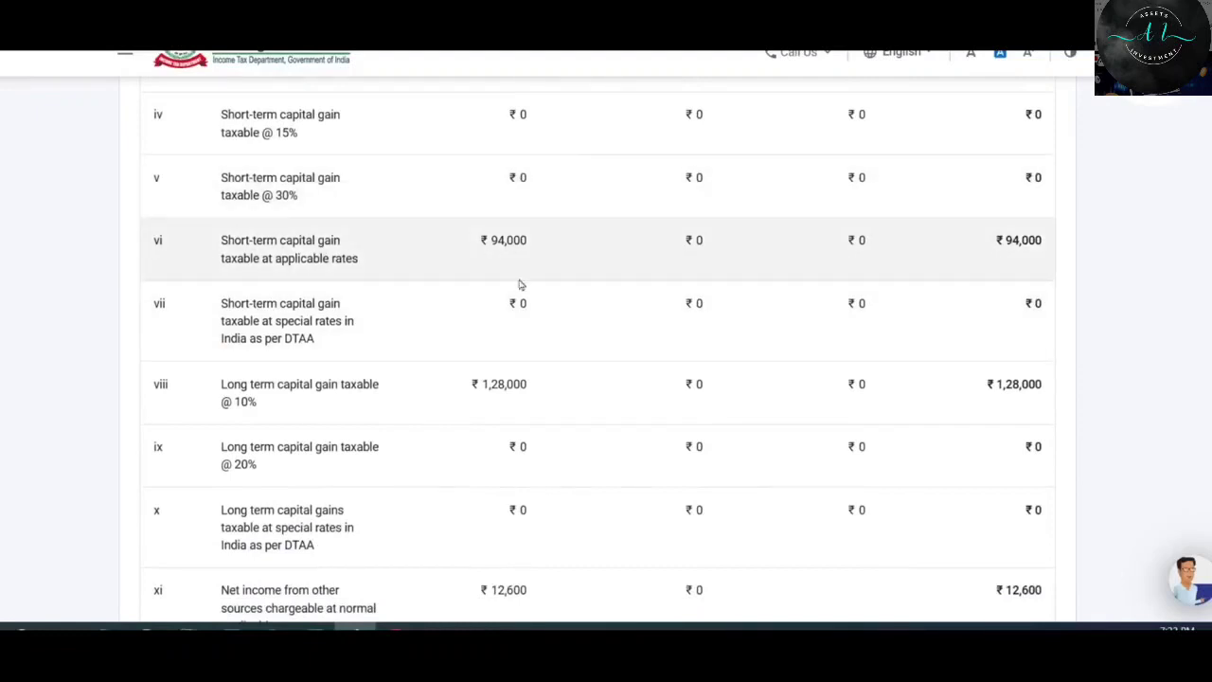
pyautogui.scroll(-5, 763, 281)
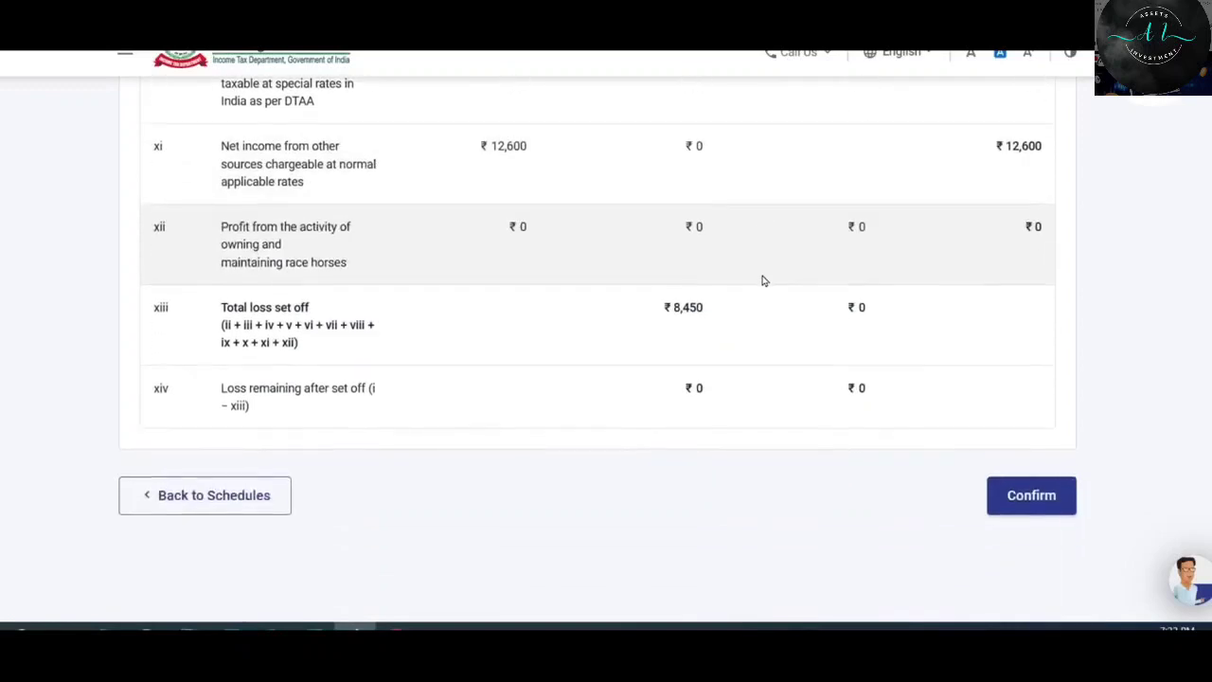
pyautogui.scroll(1, 754, 284)
pyautogui.scroll(-1, 755, 284)
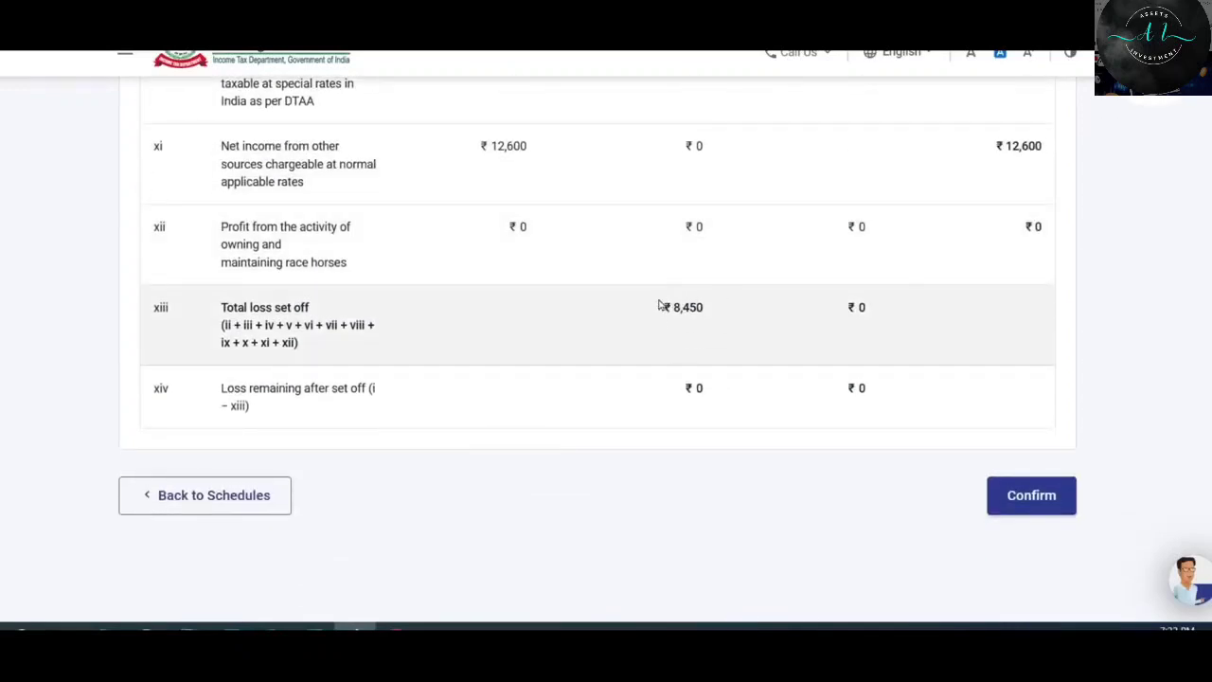
pyautogui.click(1032, 505)
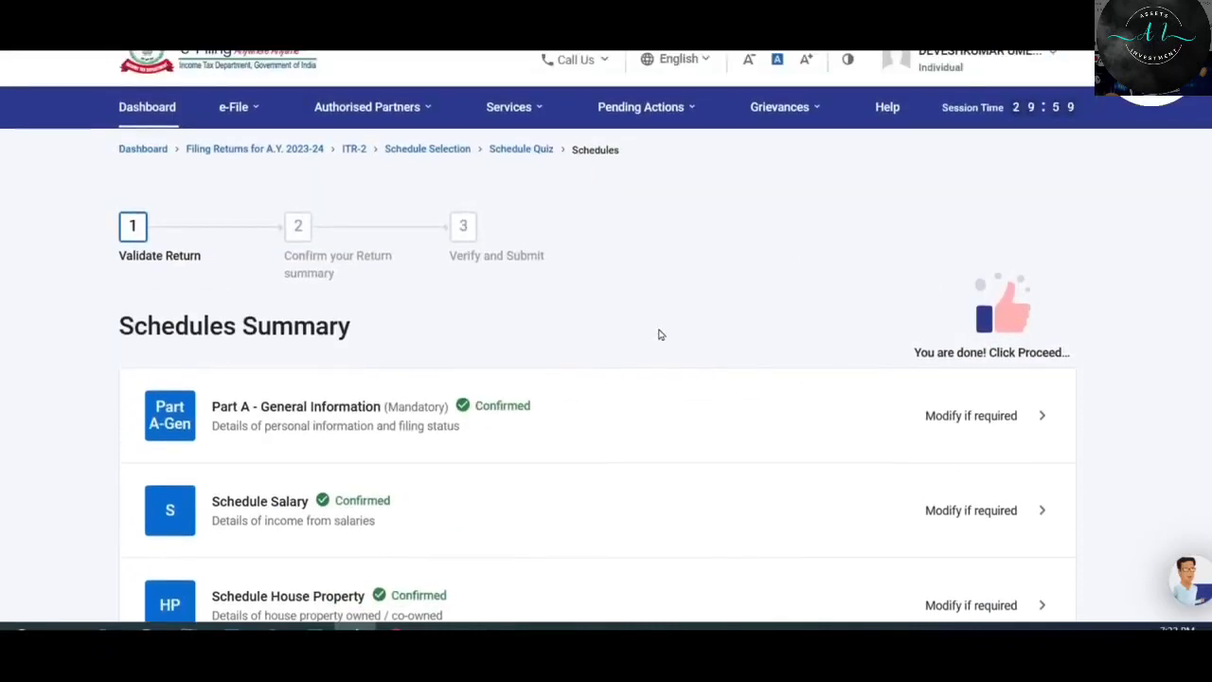
pyautogui.scroll(-3, 661, 335)
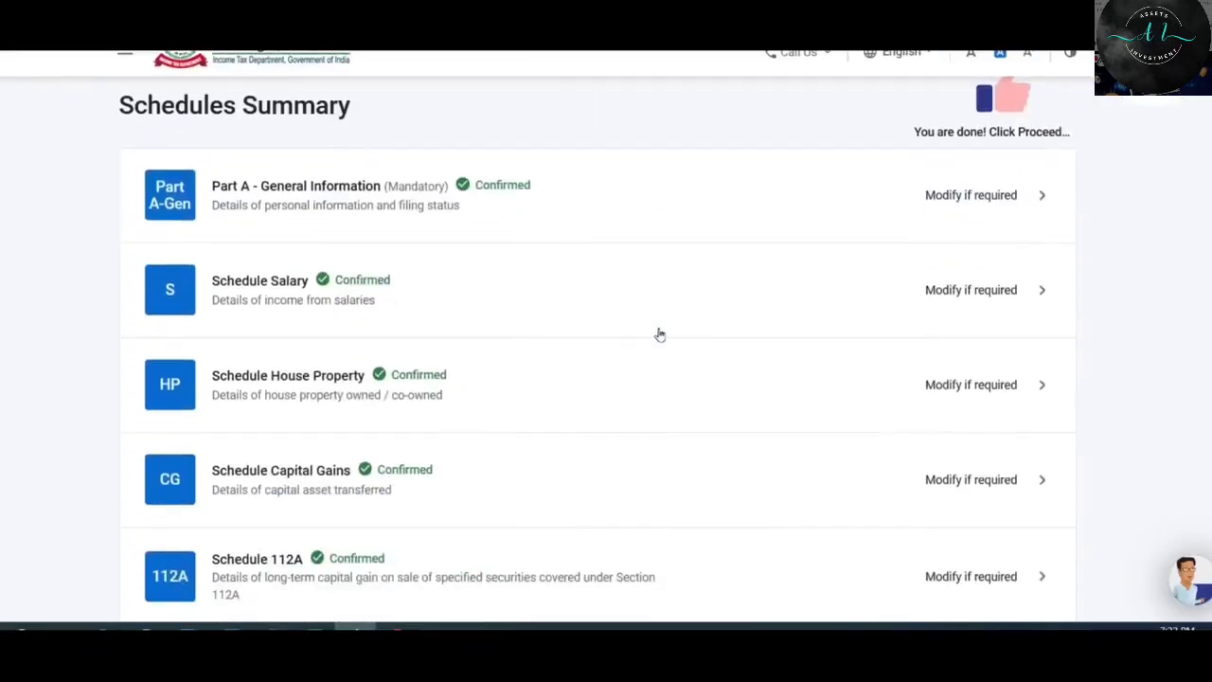
pyautogui.scroll(-5, 660, 334)
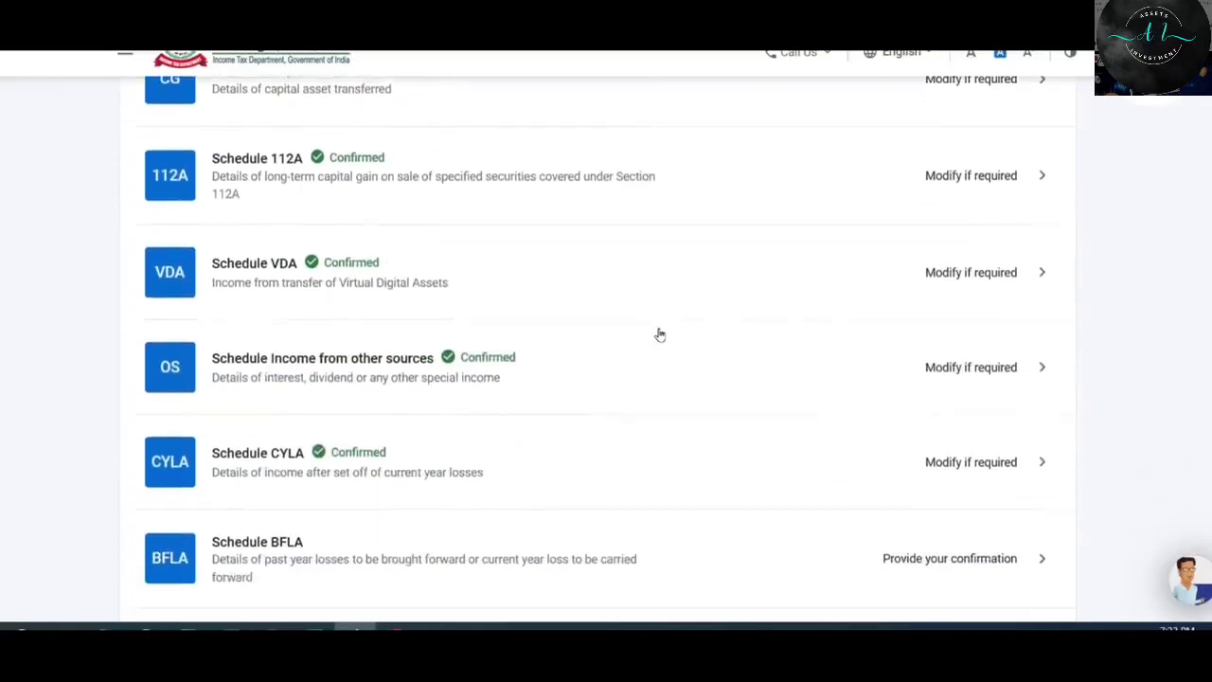
pyautogui.scroll(-3, 660, 335)
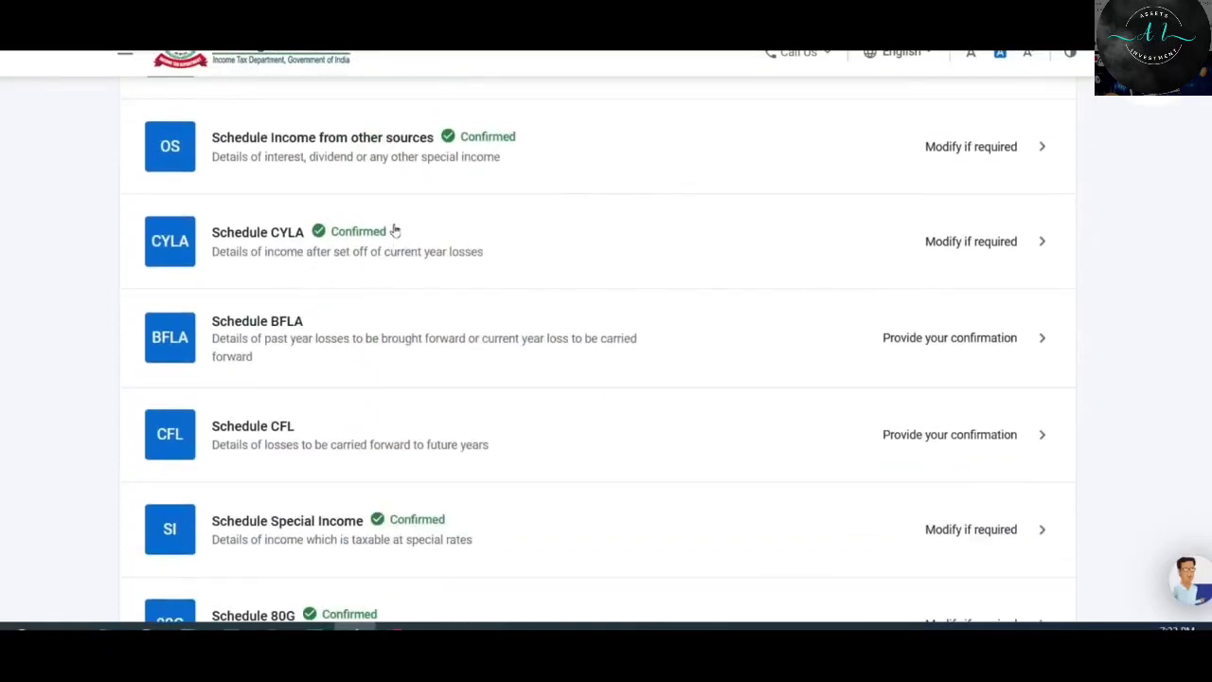
pyautogui.scroll(-1, 459, 249)
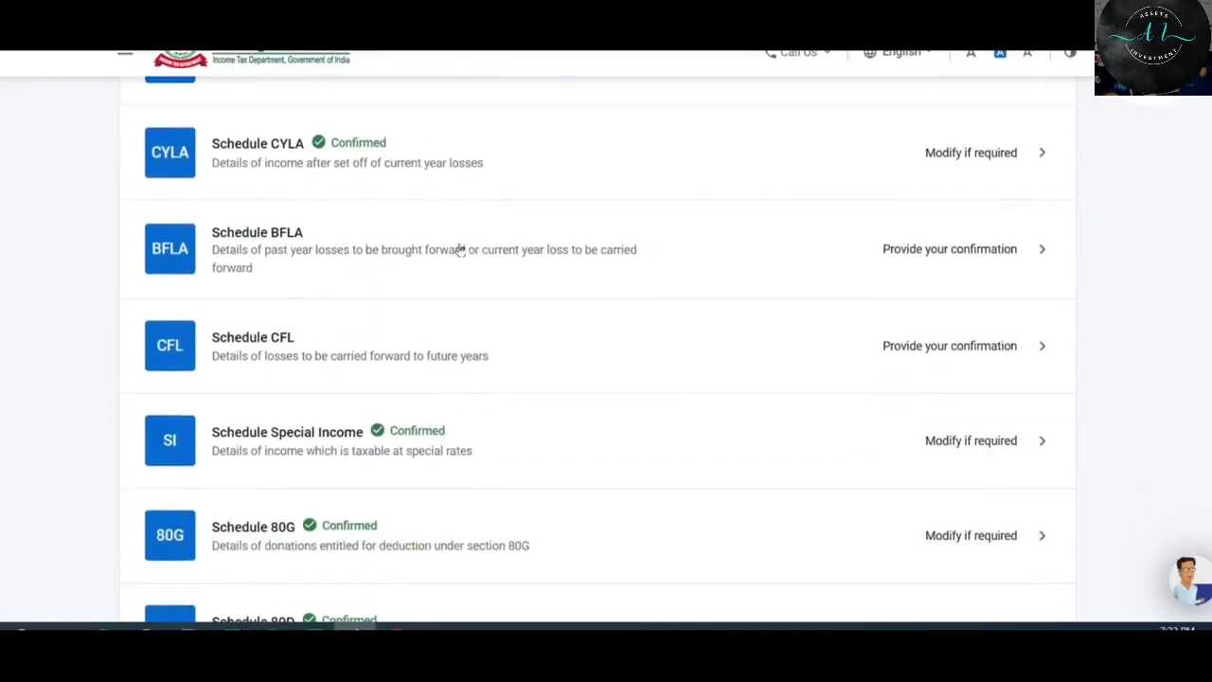
pyautogui.click(806, 248)
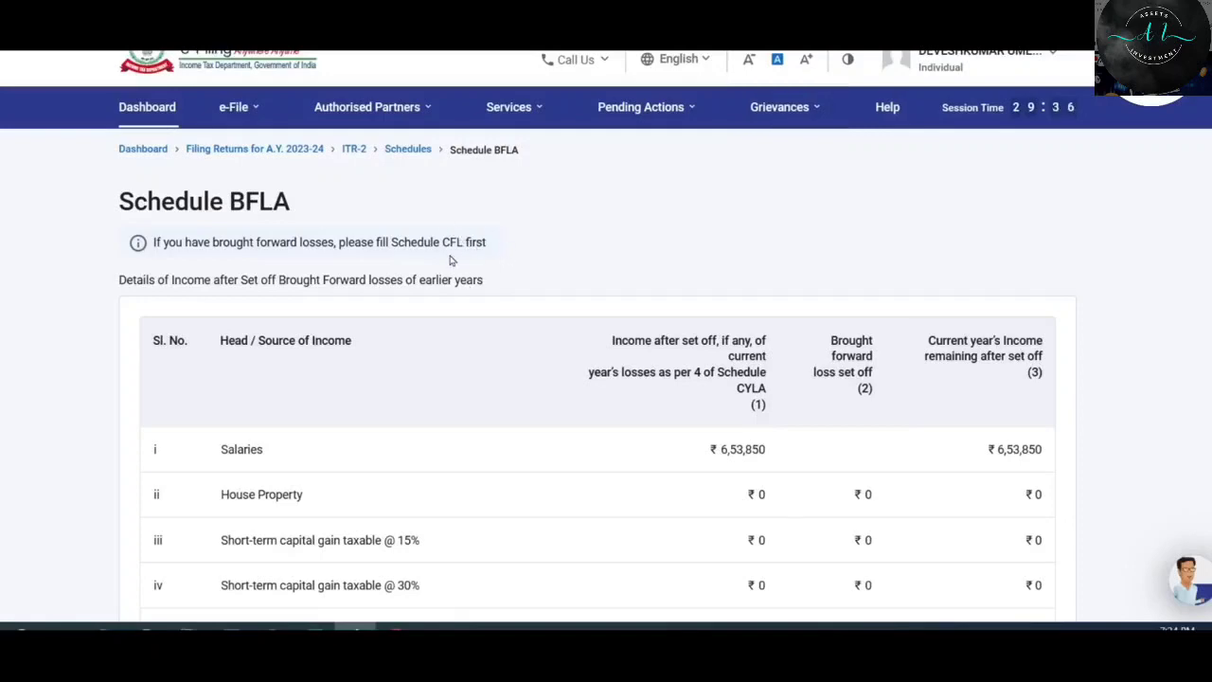
pyautogui.scroll(-10, 455, 261)
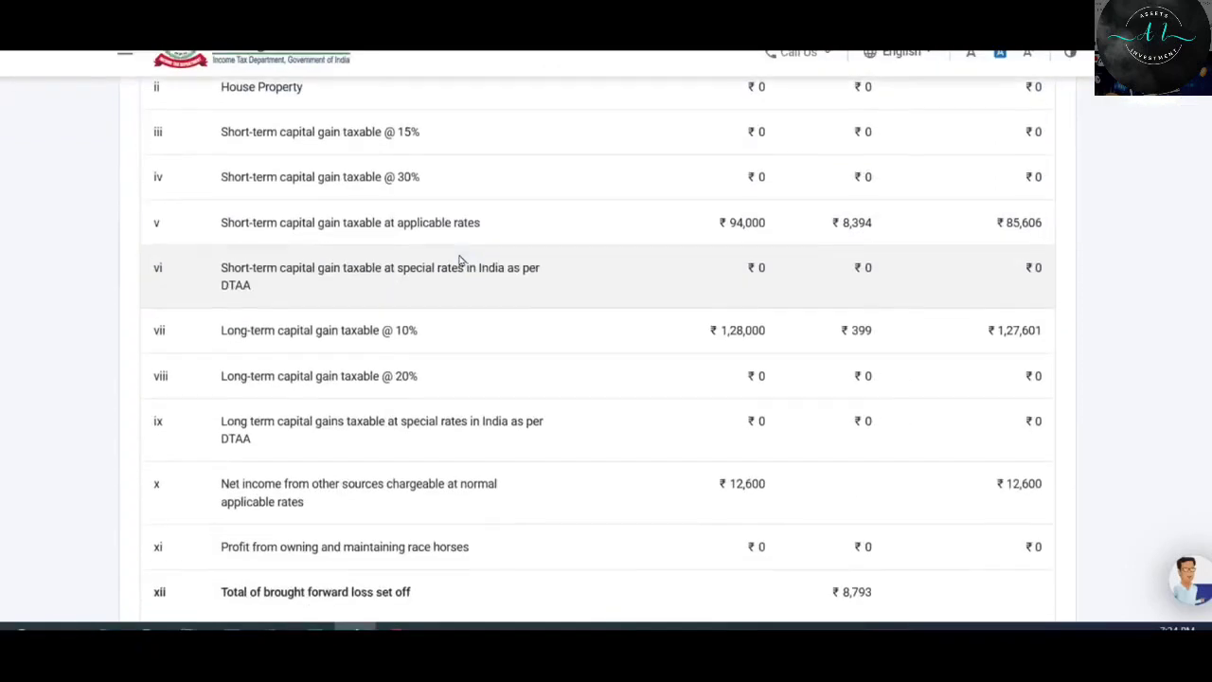
pyautogui.click(254, 402)
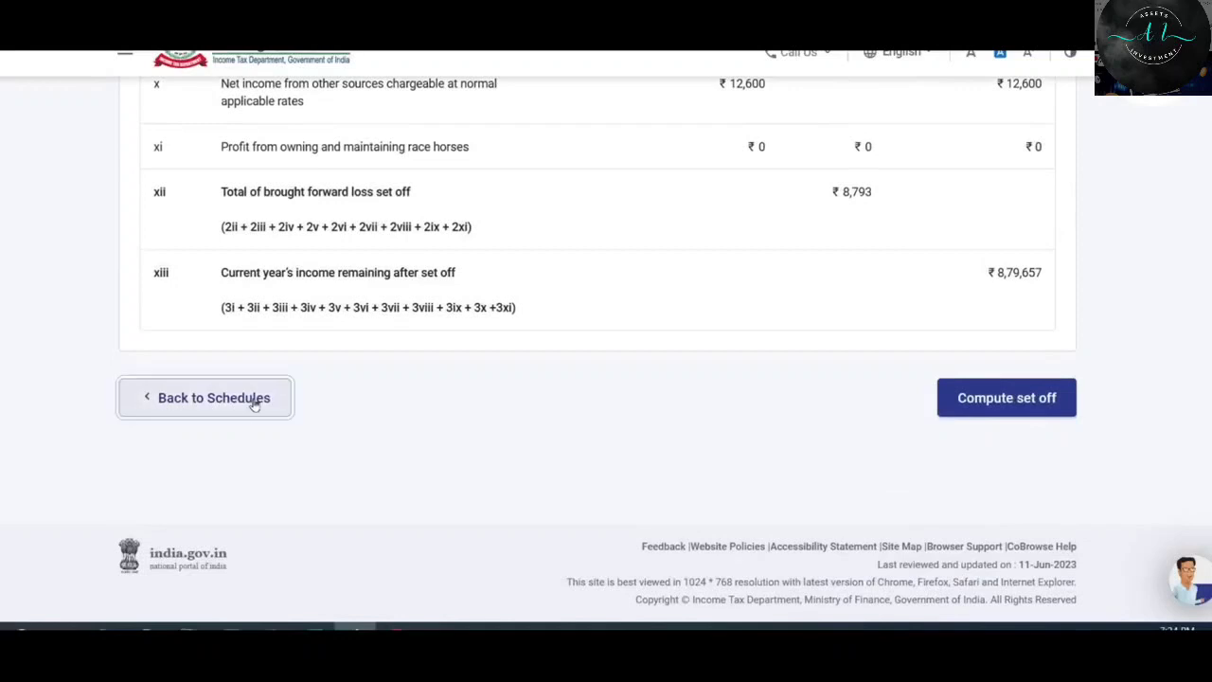
pyautogui.scroll(-2, 643, 323)
pyautogui.scroll(-5, 647, 323)
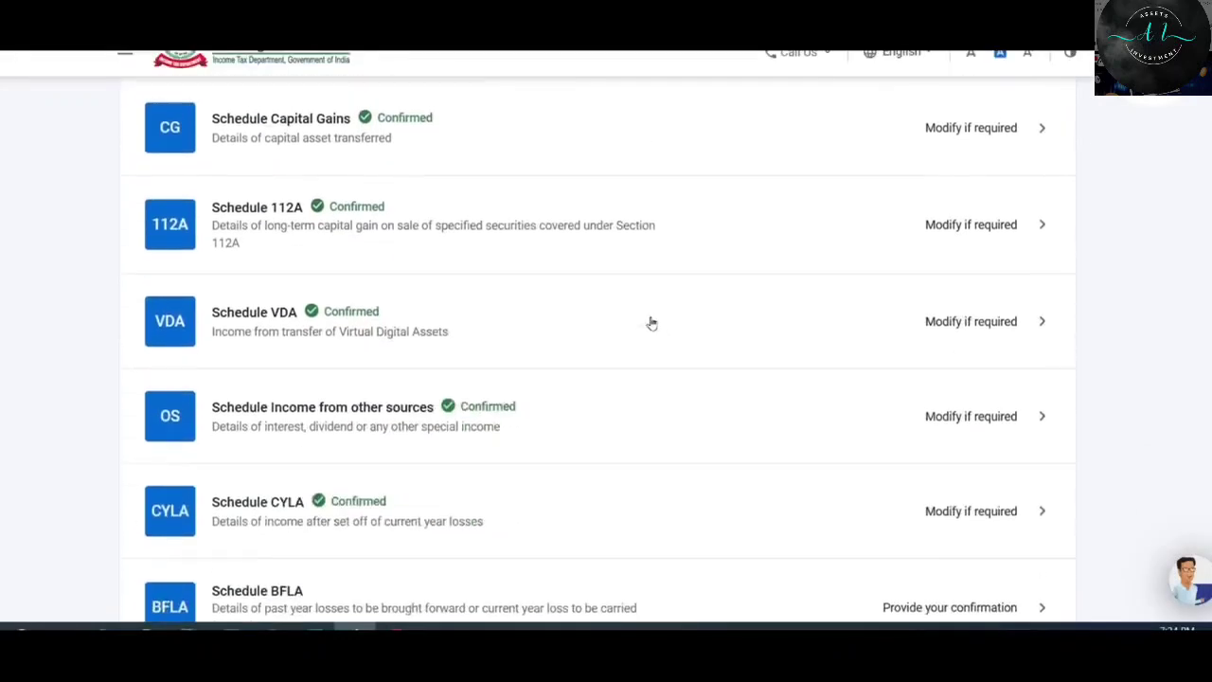
# Open the Schedule CFL carried-forward losses table and scroll through it.
pyautogui.scroll(-1, 531, 341)
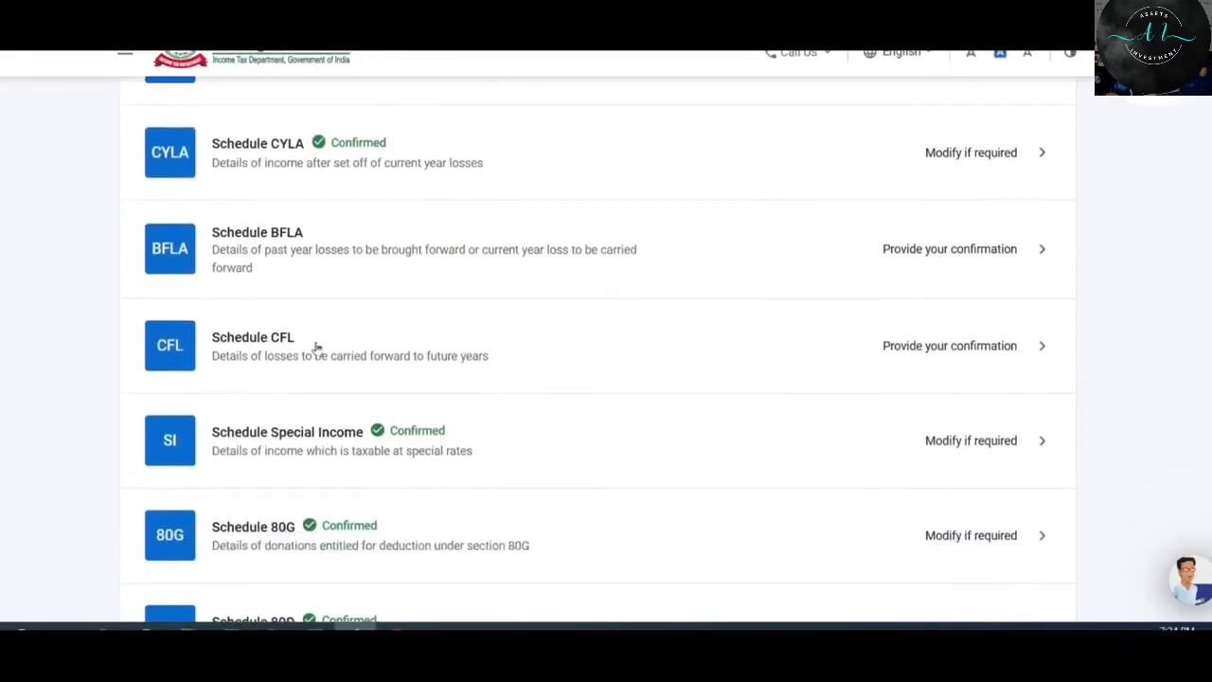
pyautogui.click(503, 355)
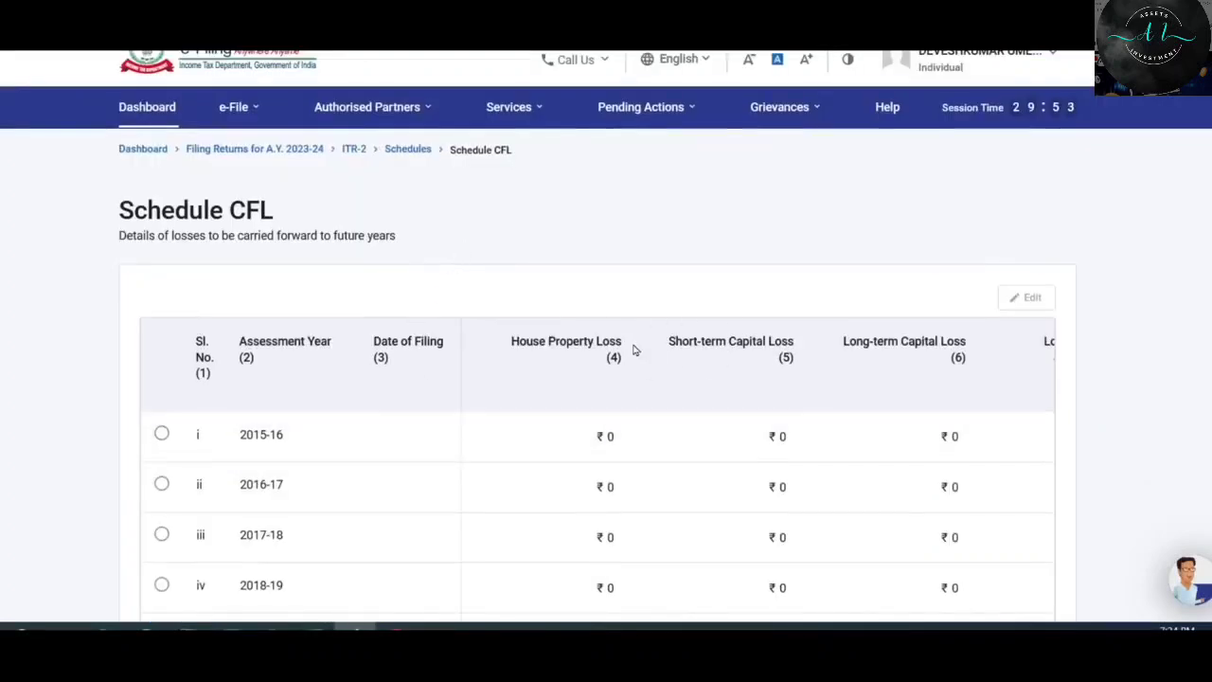
pyautogui.scroll(-3, 660, 297)
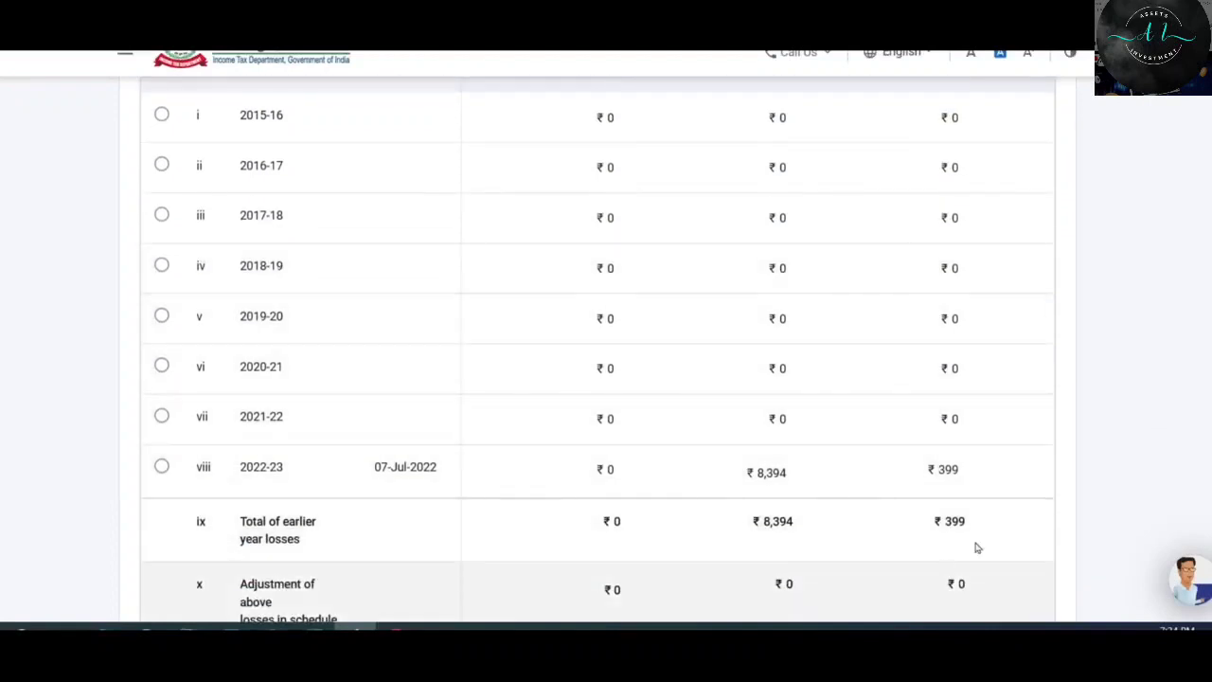
pyautogui.scroll(-1, 791, 458)
pyautogui.scroll(-1, 790, 457)
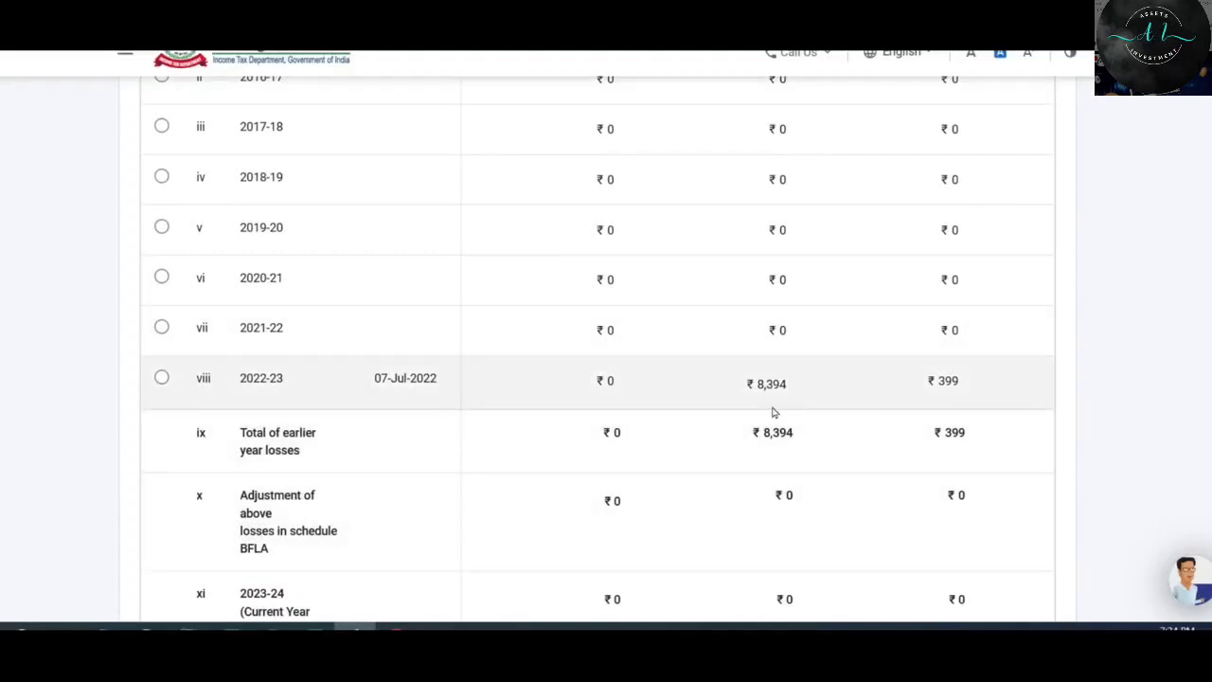
pyautogui.scroll(2, 773, 413)
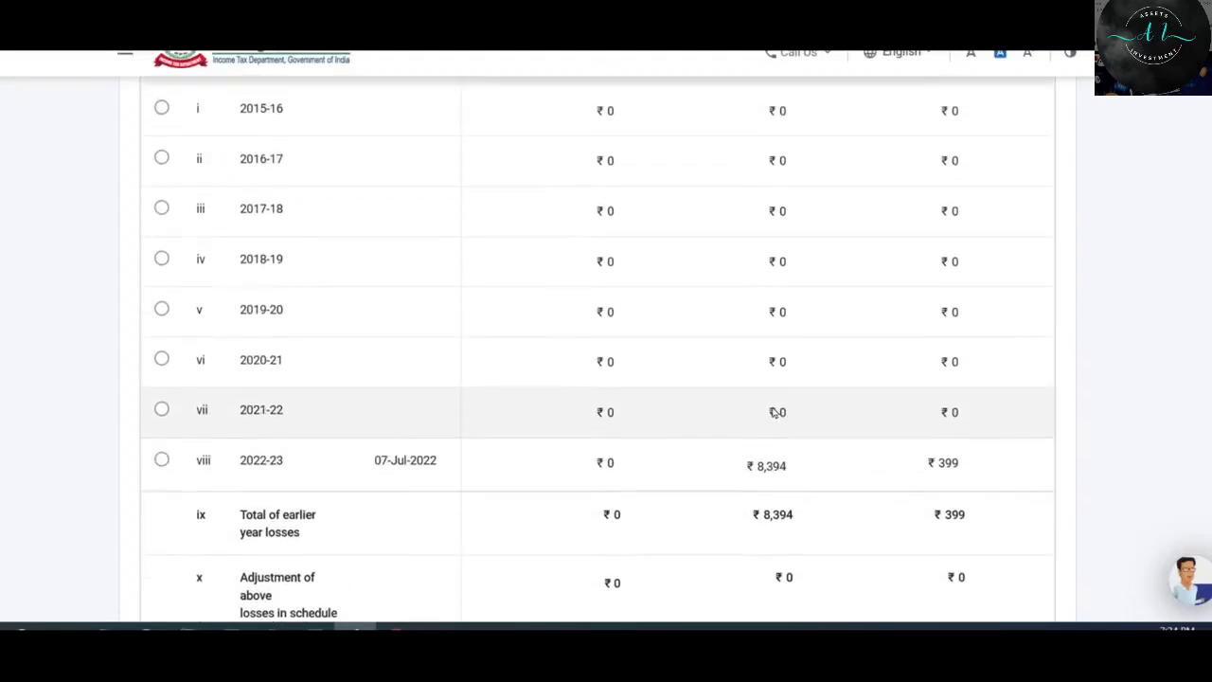
pyautogui.scroll(-2, 775, 414)
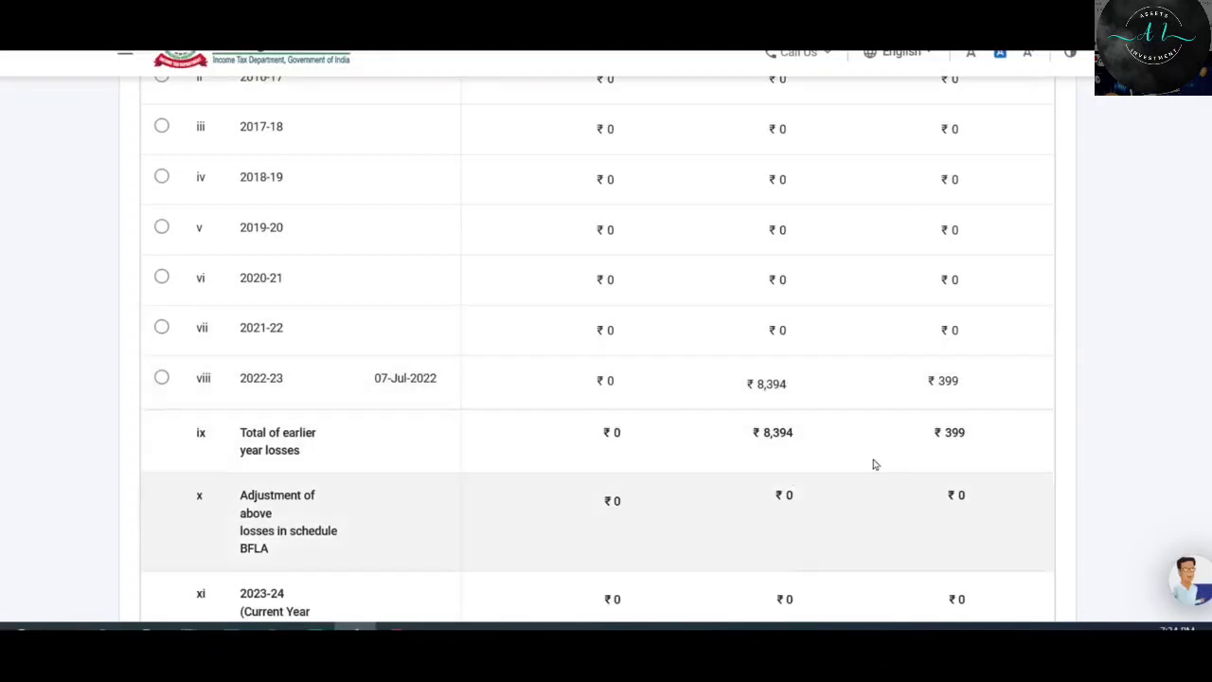
# View the 2022-23 entry's ₹8,394 short-term and ₹399 long-term losses, then cancel without changes.
pyautogui.click(235, 398)
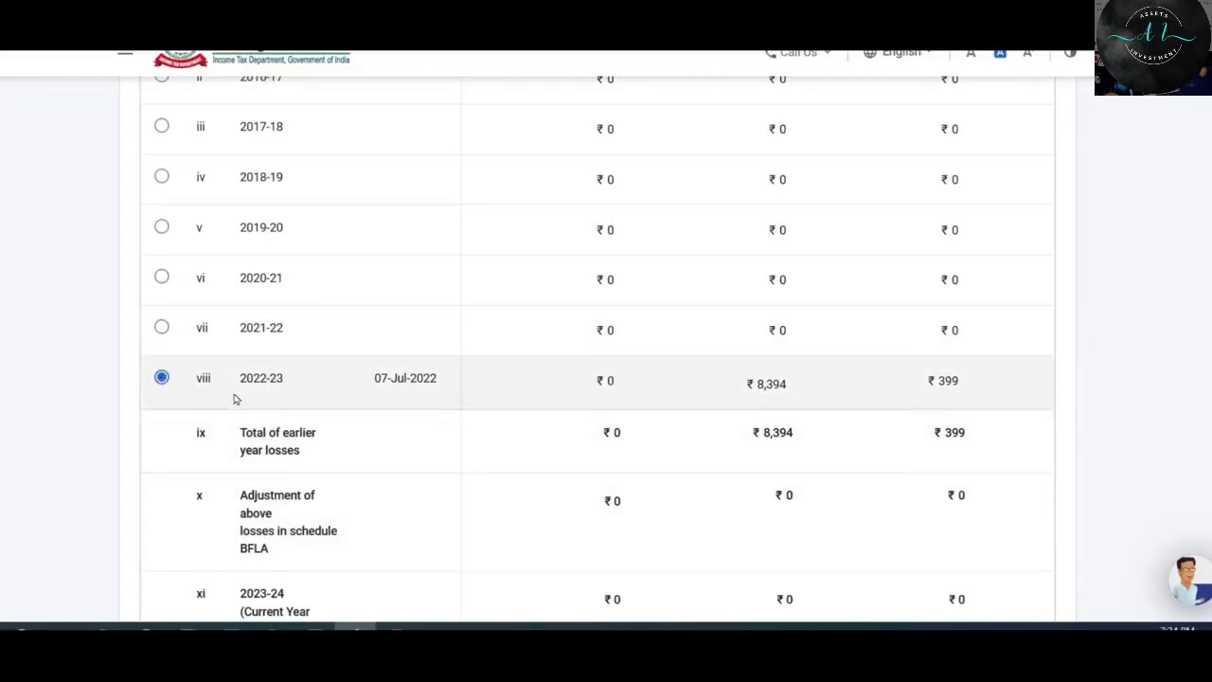
pyautogui.scroll(2, 774, 431)
pyautogui.scroll(1, 774, 431)
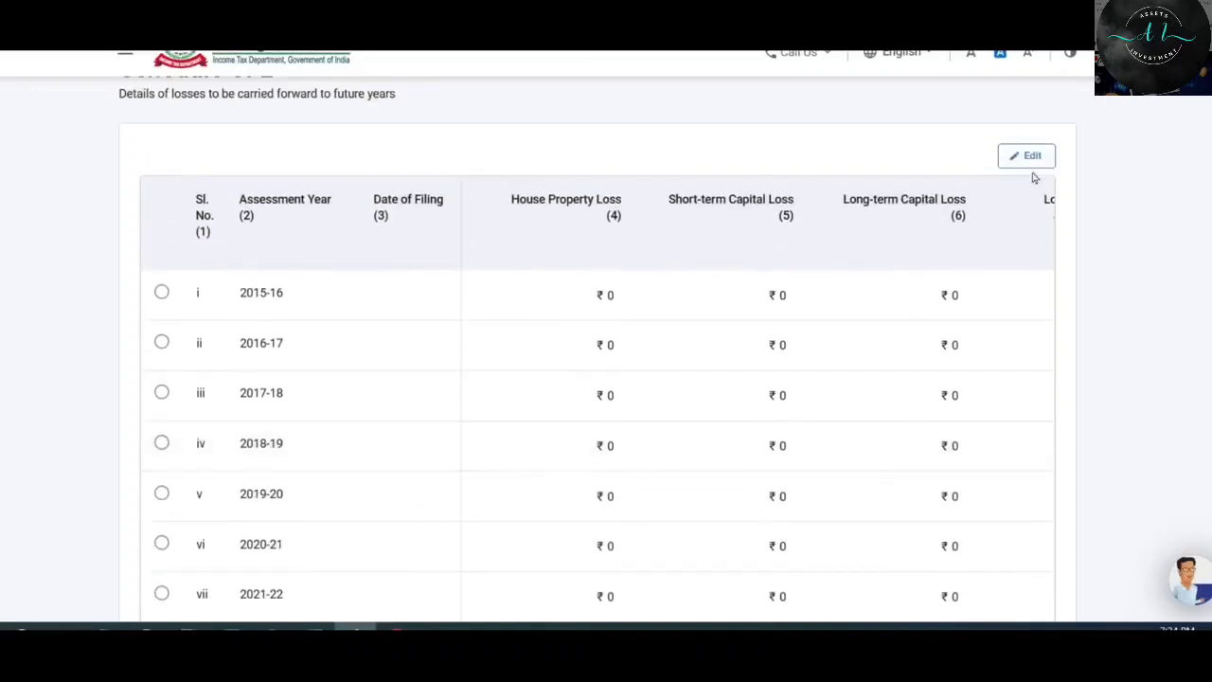
pyautogui.click(1030, 159)
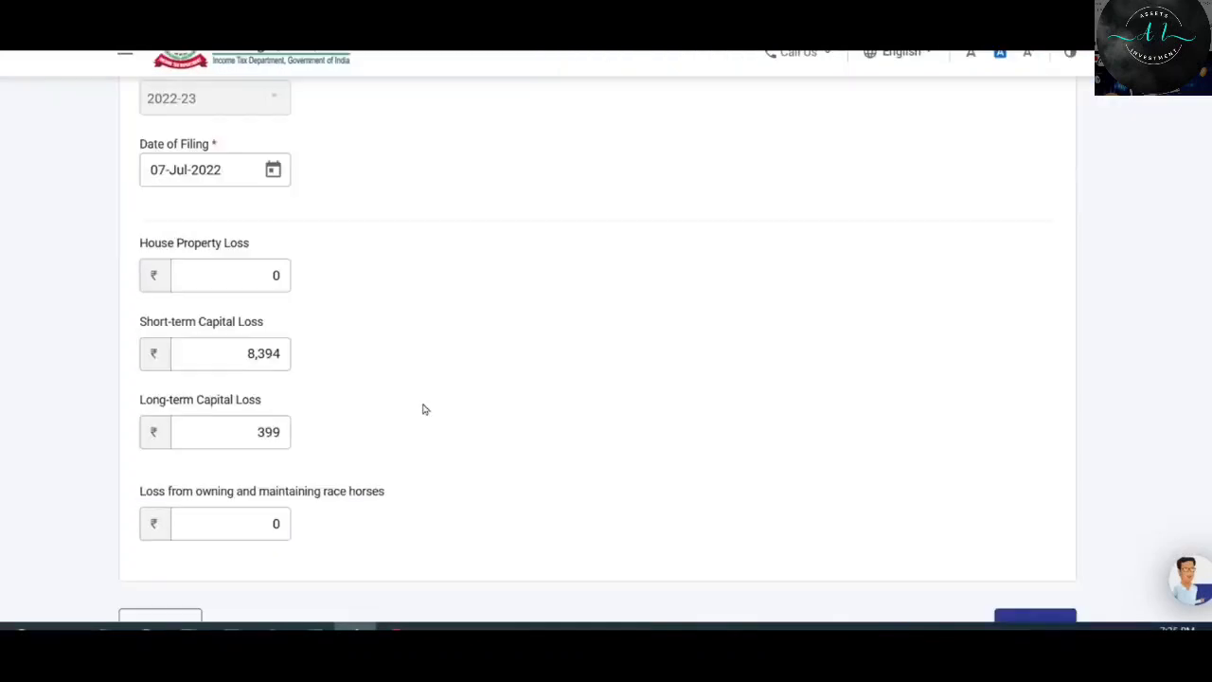
pyautogui.scroll(-1, 422, 508)
pyautogui.click(161, 539)
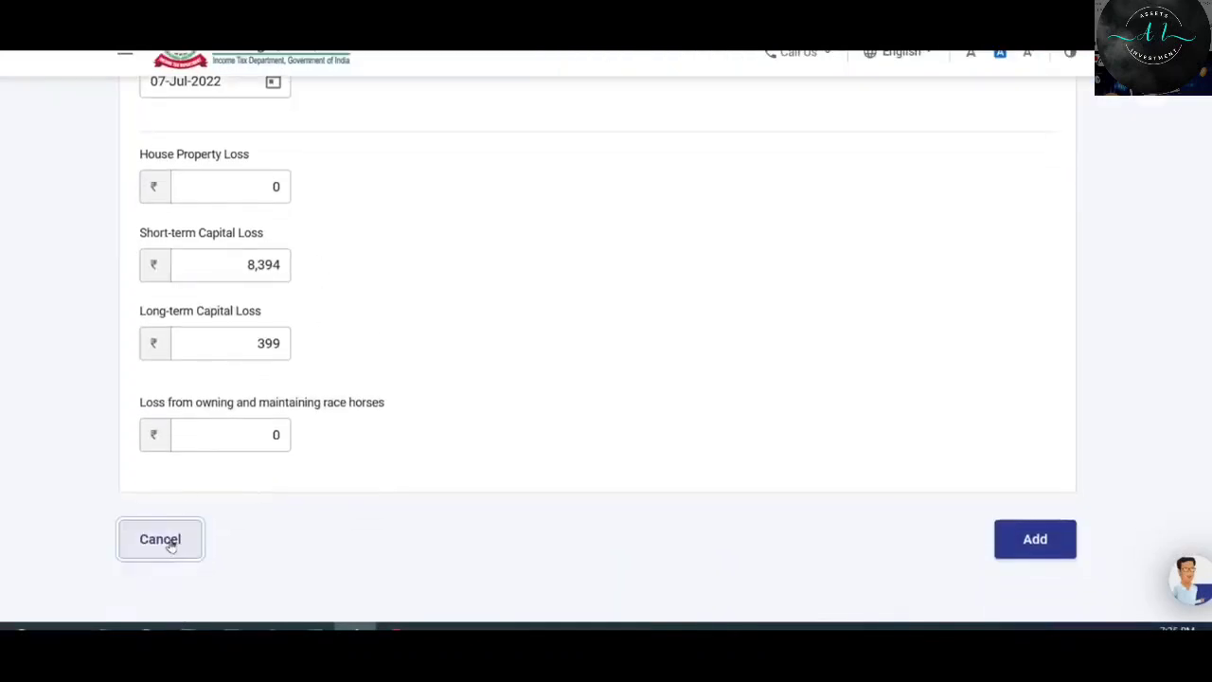
pyautogui.scroll(-8, 886, 287)
pyautogui.scroll(-1, 886, 287)
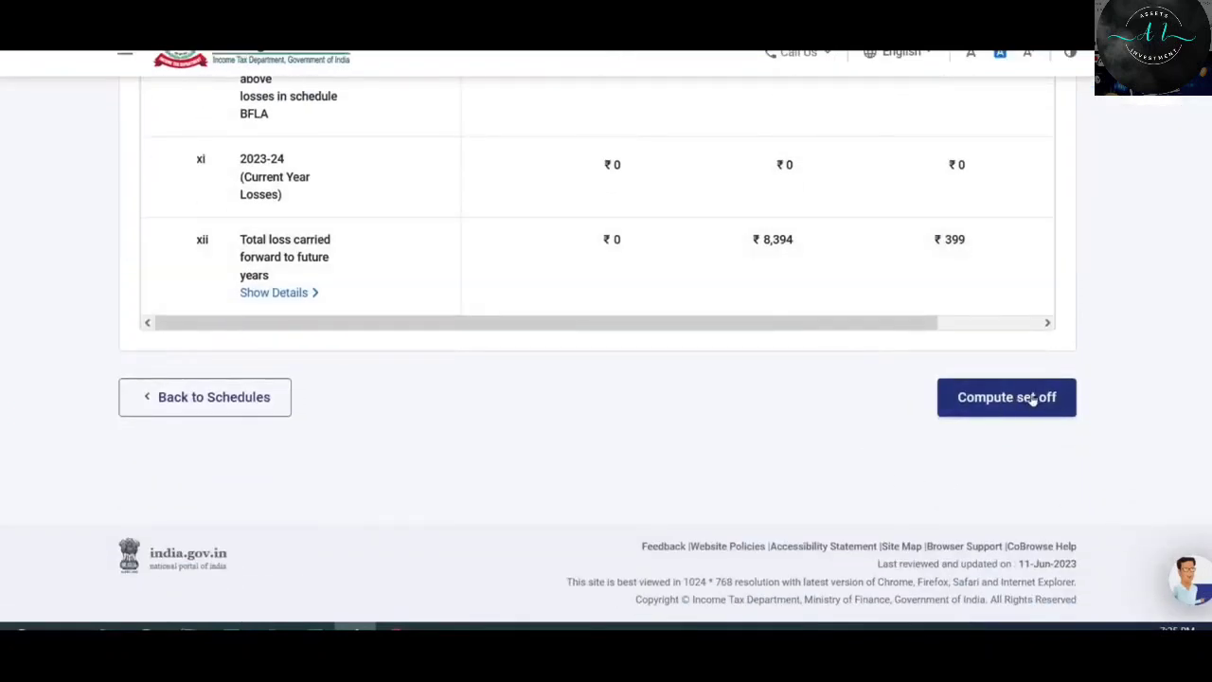
# Compute the set off on Schedule CFL to confirm it.
pyautogui.click(1033, 400)
pyautogui.scroll(-4, 566, 396)
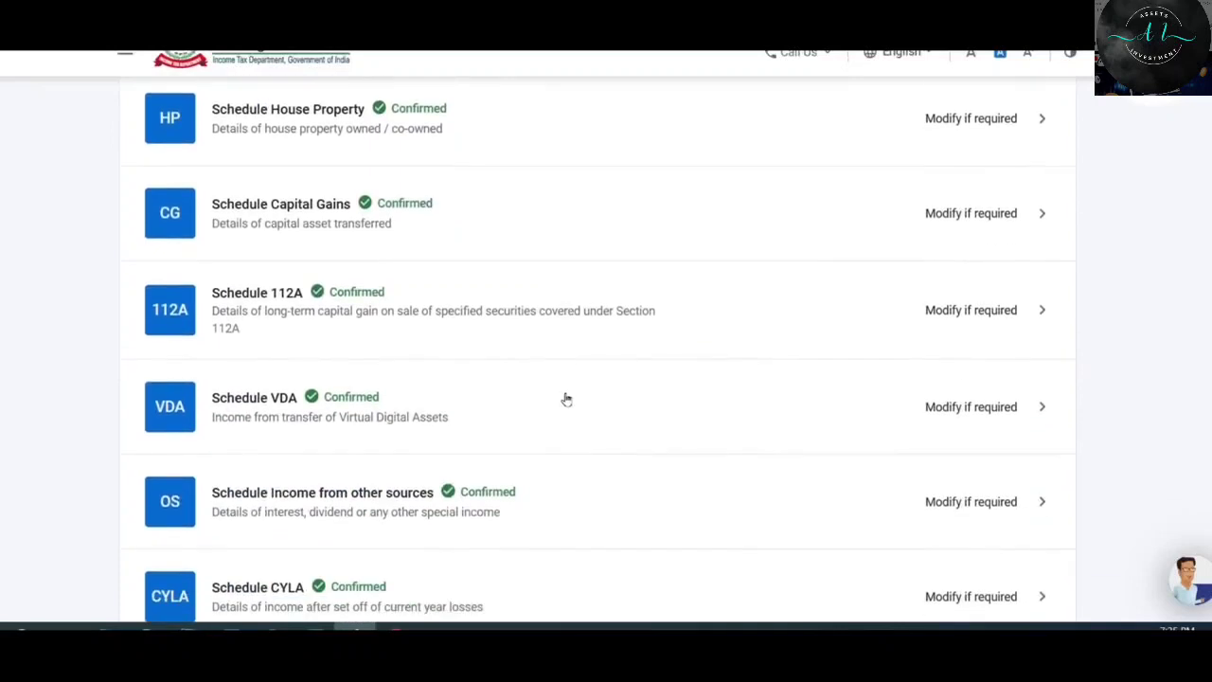
pyautogui.scroll(-4, 565, 399)
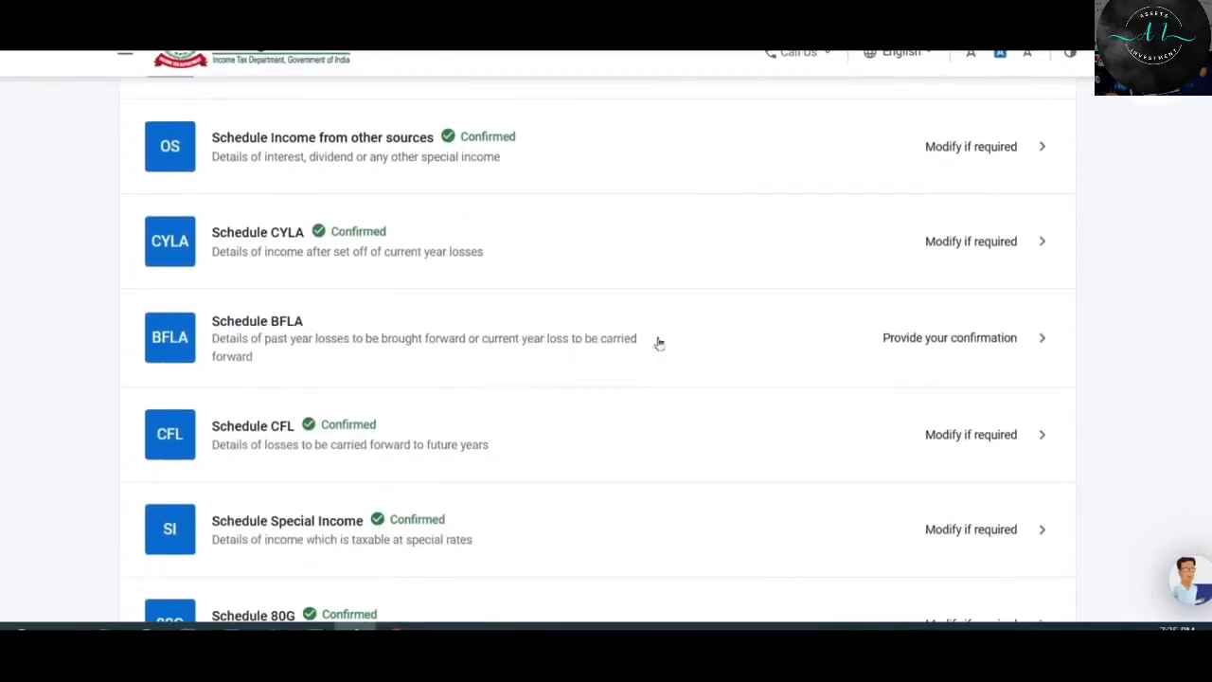
# Compute the Schedule BFLA set off, leaving ₹85,606 short-term and ₹1,27,601 long-term gains.
pyautogui.click(929, 341)
pyautogui.scroll(-2, 898, 293)
pyautogui.scroll(-2, 898, 292)
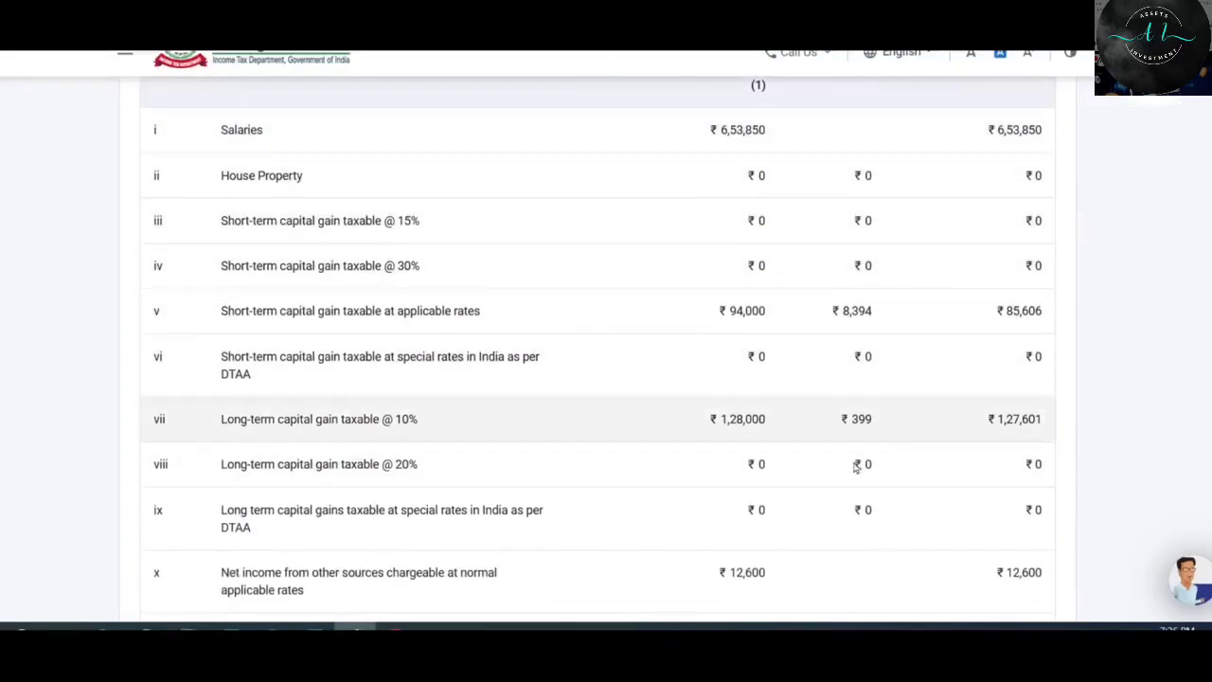
pyautogui.scroll(-1, 809, 214)
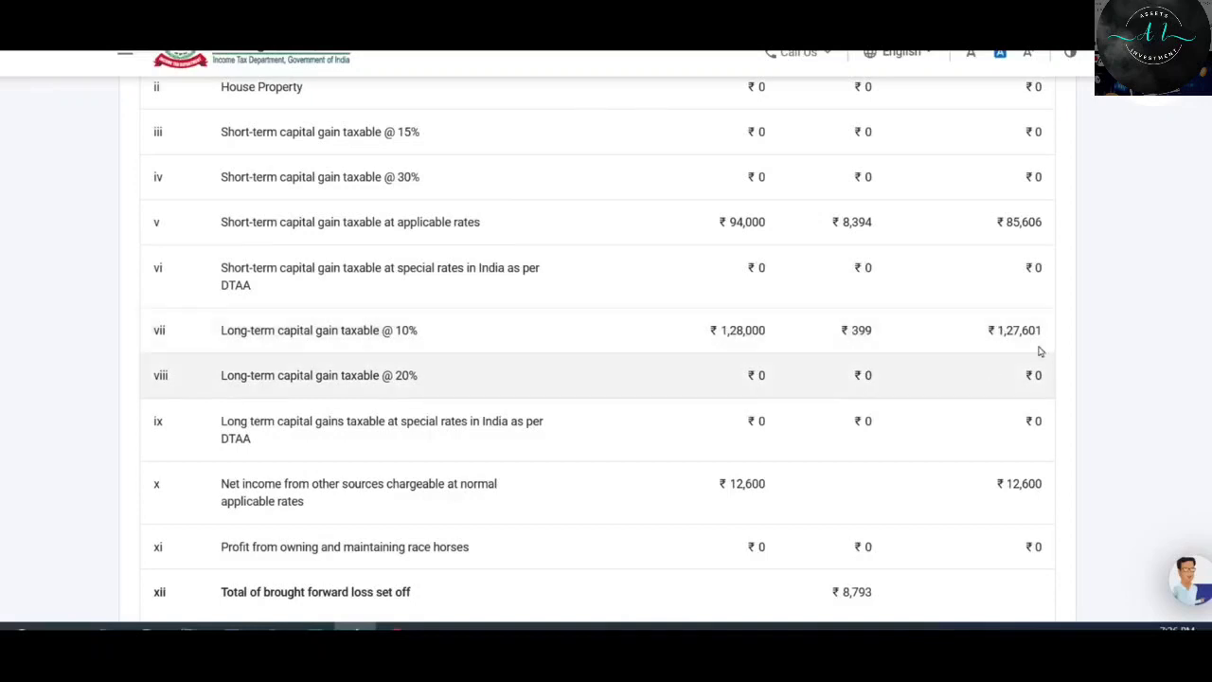
pyautogui.scroll(-3, 1010, 335)
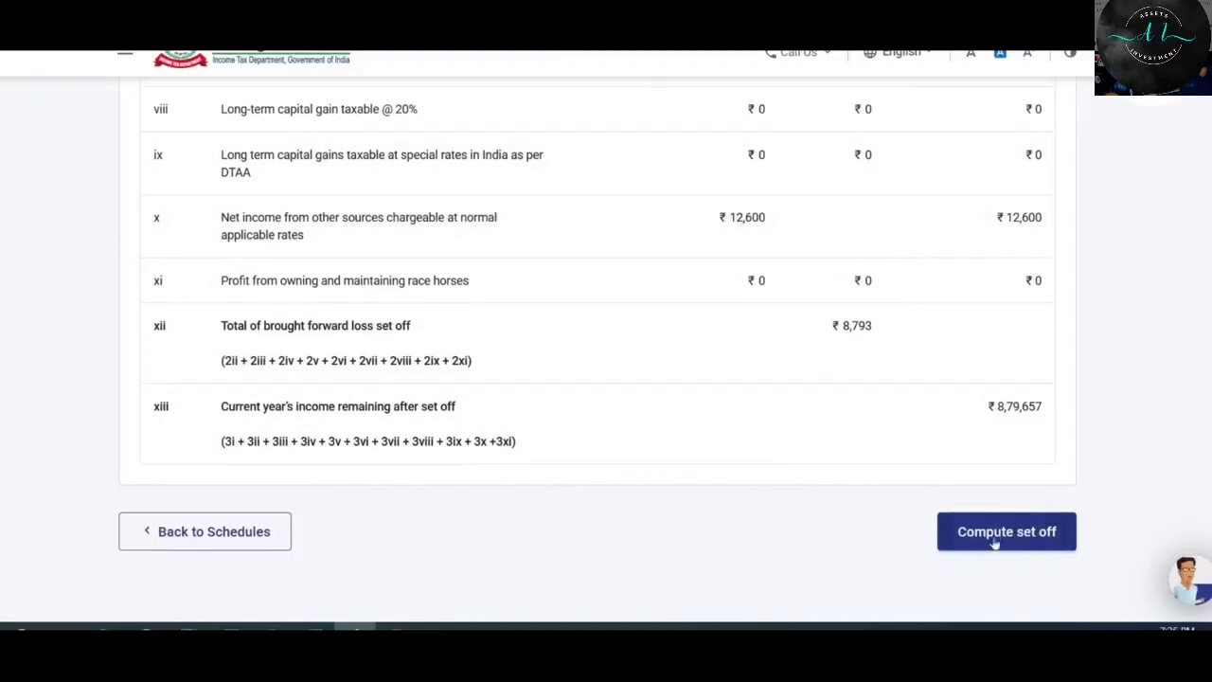
pyautogui.click(1001, 533)
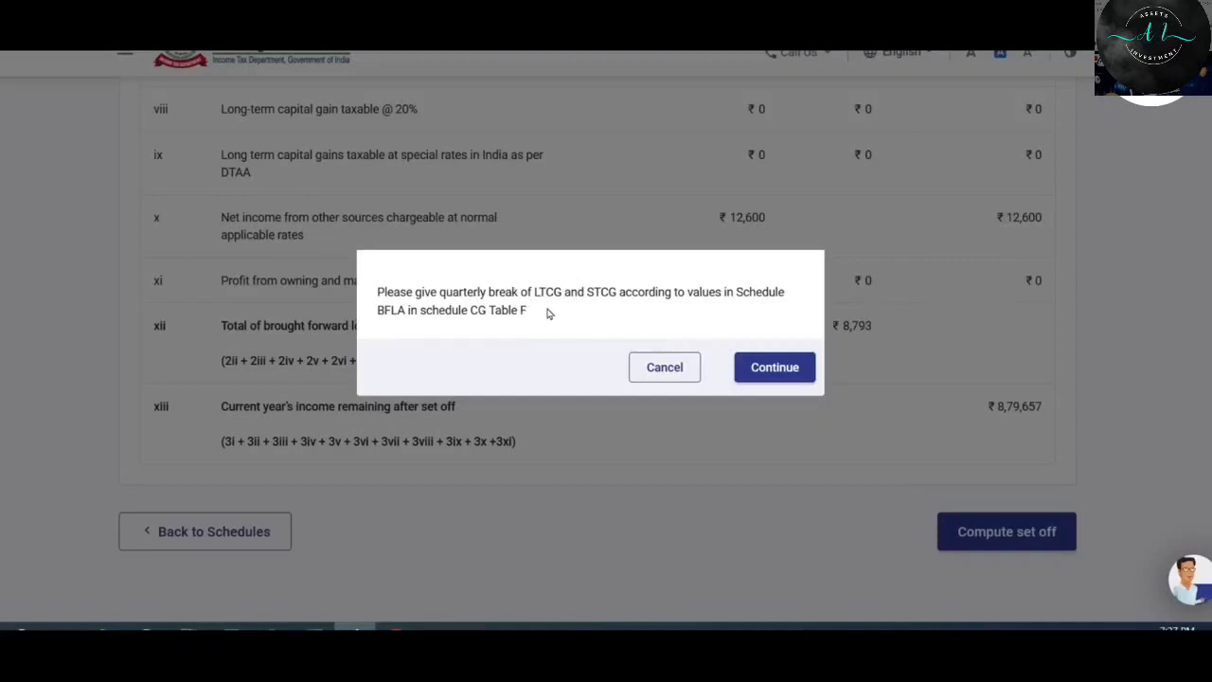
# Acknowledge the reminder to provide the quarterly LTCG/STCG breakup.
pyautogui.scroll(-1, 820, 399)
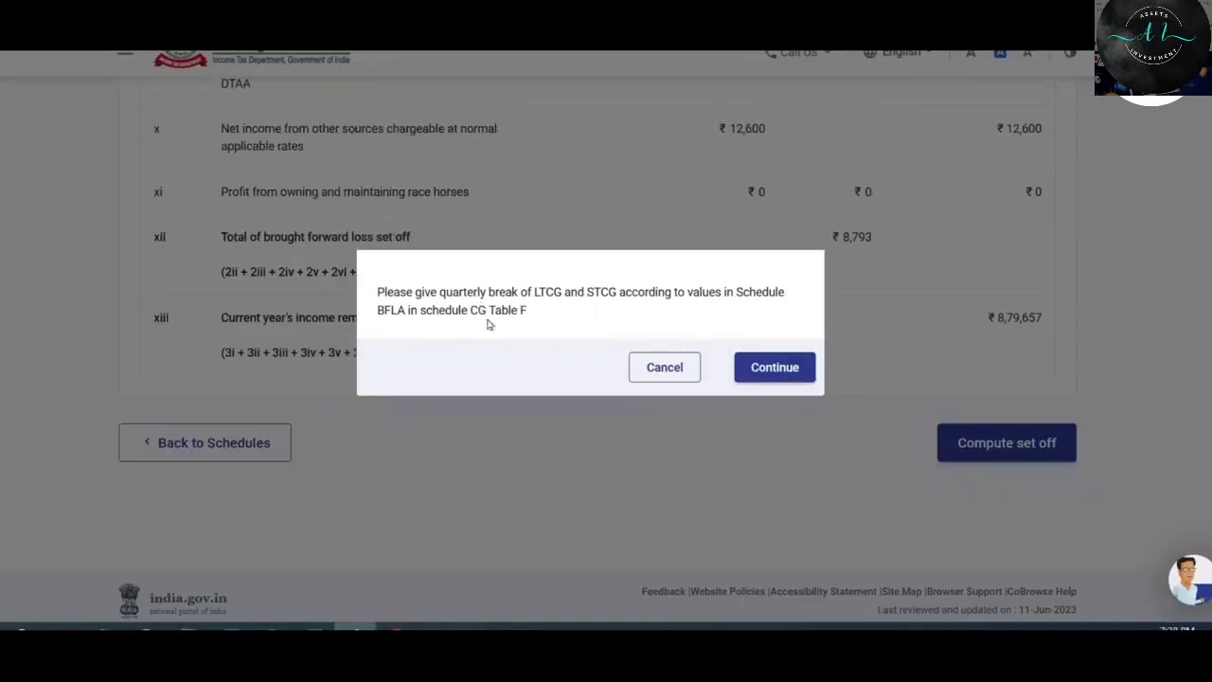
pyautogui.click(789, 372)
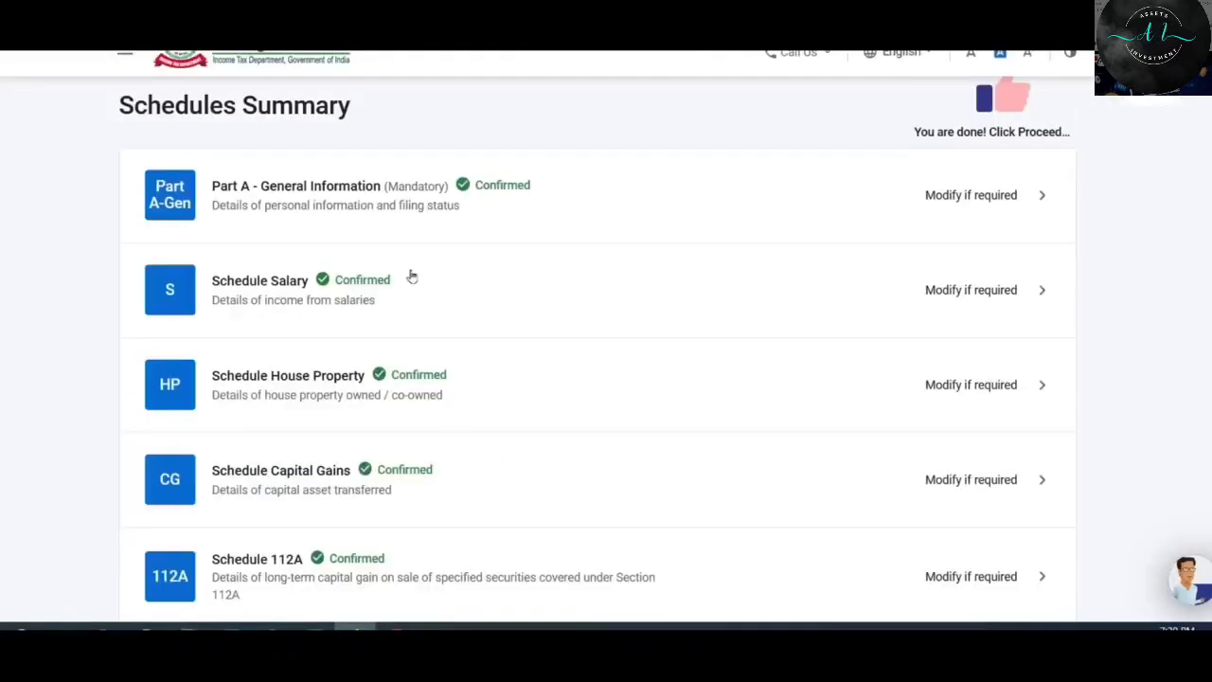
pyautogui.scroll(-3, 502, 201)
pyautogui.scroll(-4, 503, 201)
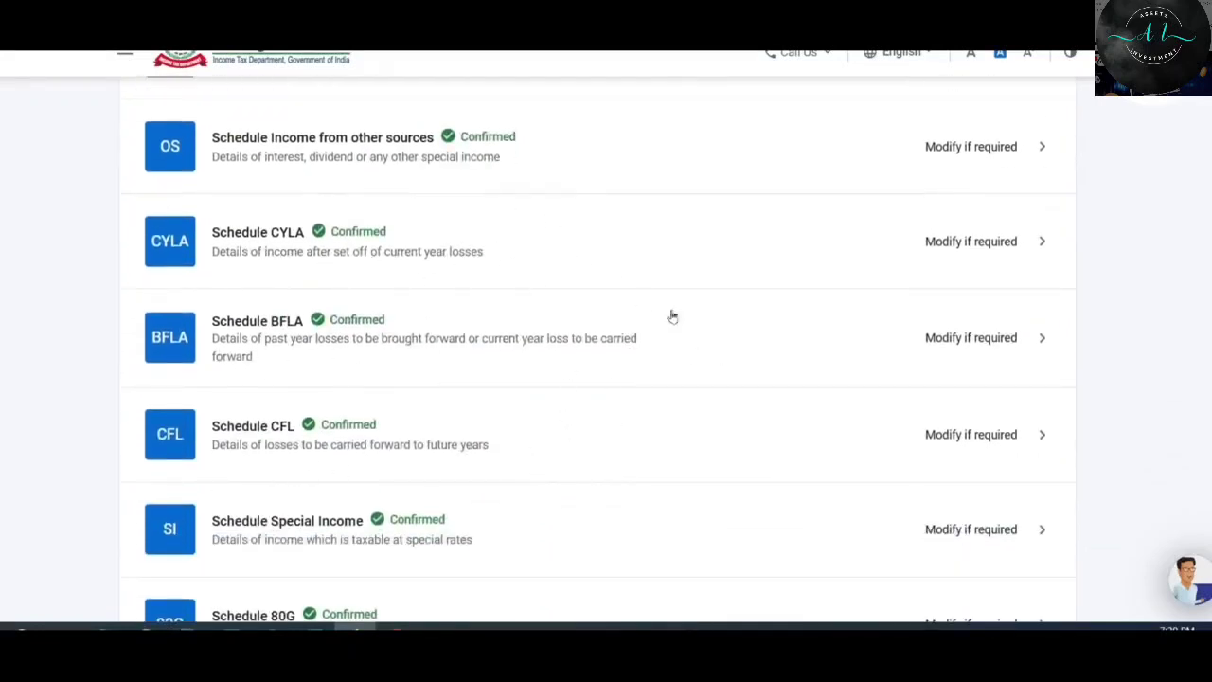
pyautogui.scroll(5, 482, 459)
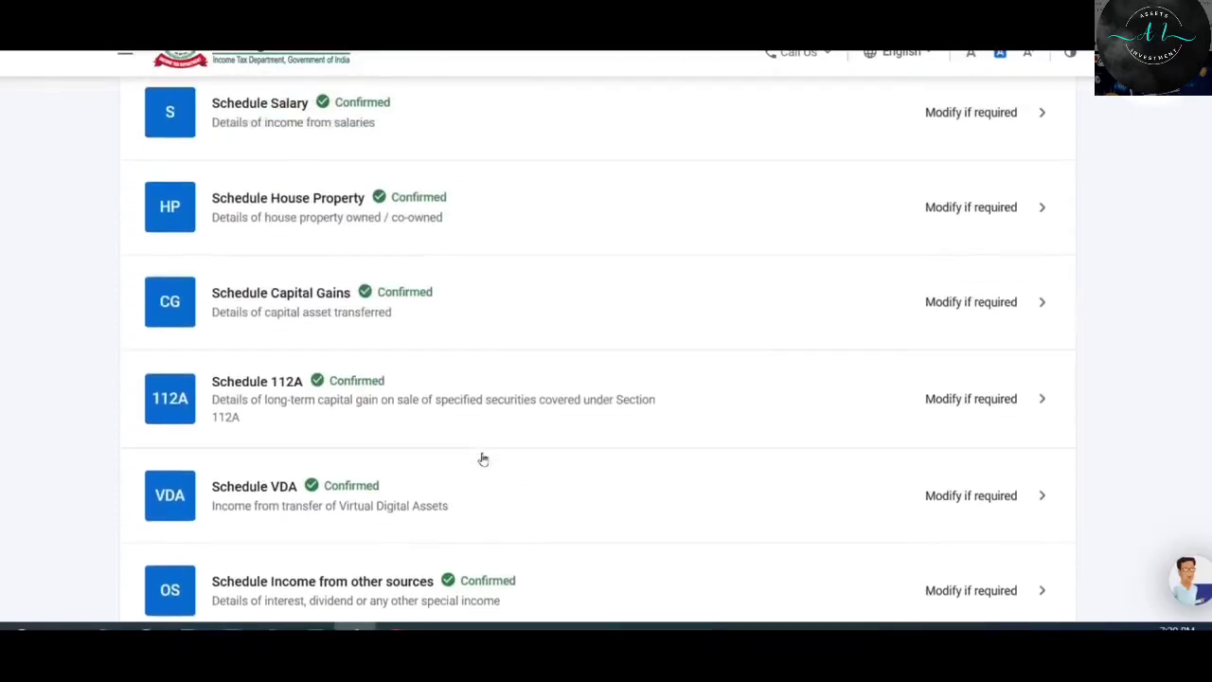
# Reopen Schedule Capital Gains to its summary showing ₹3,82,000 chargeable, including ₹1,60,000 VDA.
pyautogui.click(809, 312)
pyautogui.scroll(1, 872, 408)
pyautogui.scroll(-2, 872, 408)
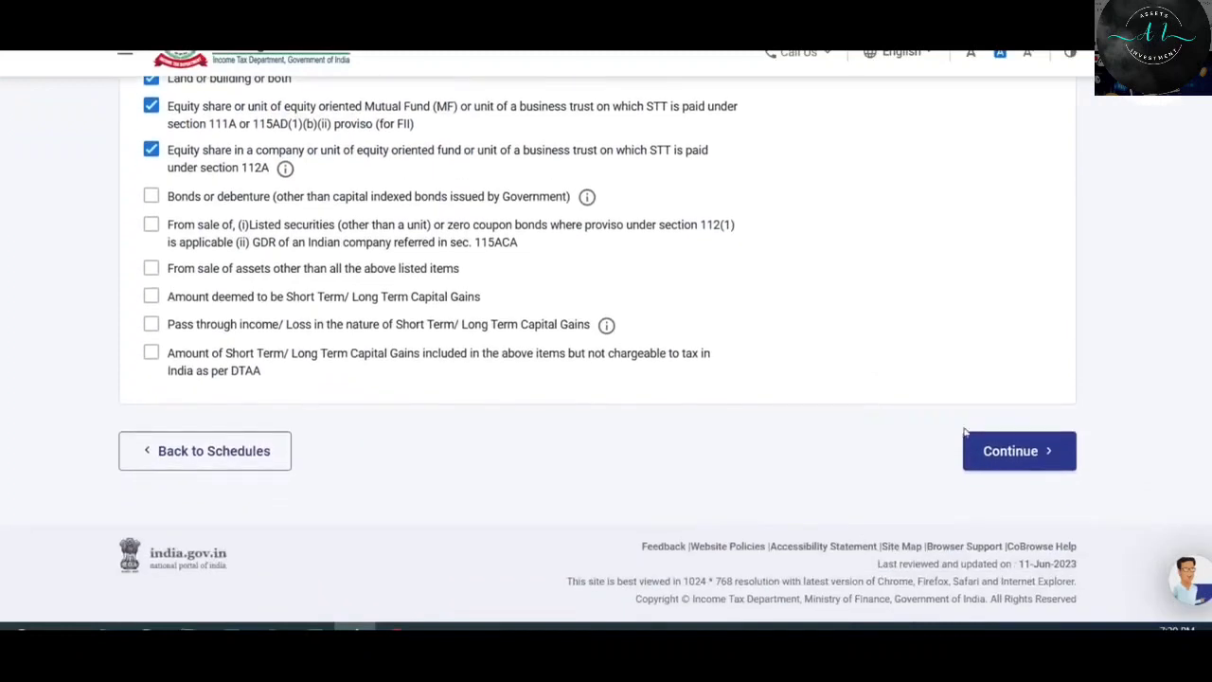
pyautogui.click(1006, 449)
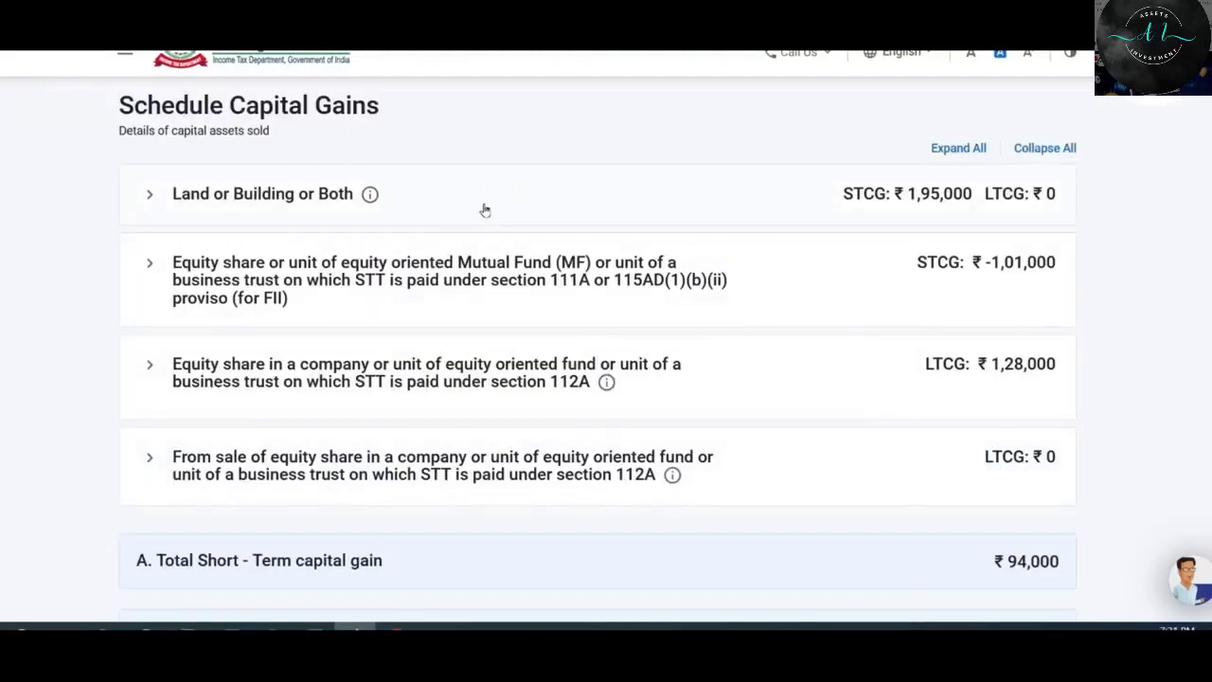
pyautogui.scroll(-8, 538, 232)
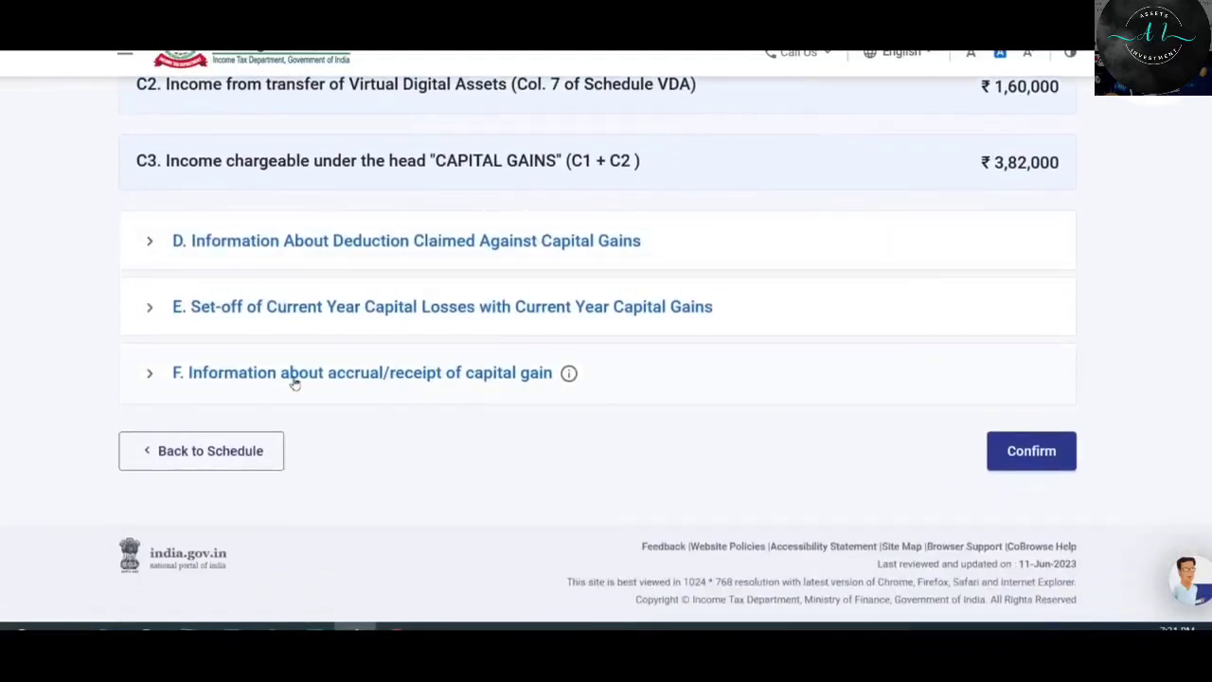
# Add a section F quarter-wise accrual entry and review its all-zero table, including the blank 30% VDA row.
pyautogui.click(446, 373)
pyautogui.scroll(-1, 221, 370)
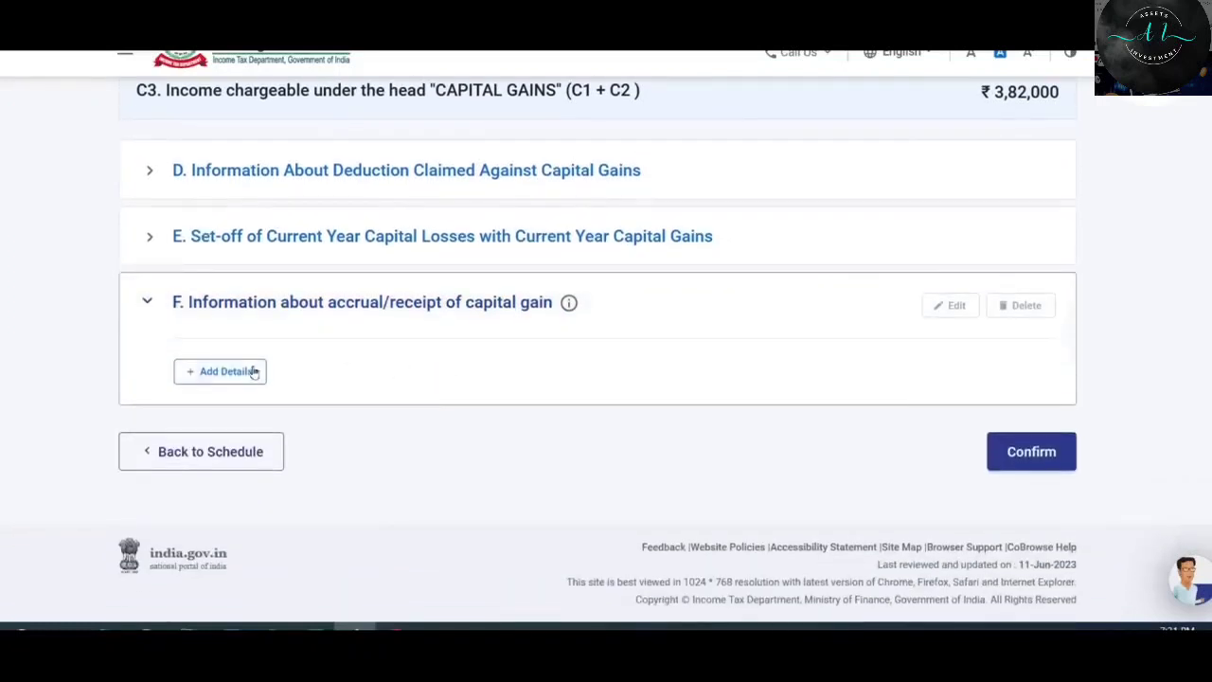
pyautogui.click(229, 376)
pyautogui.scroll(-2, 730, 246)
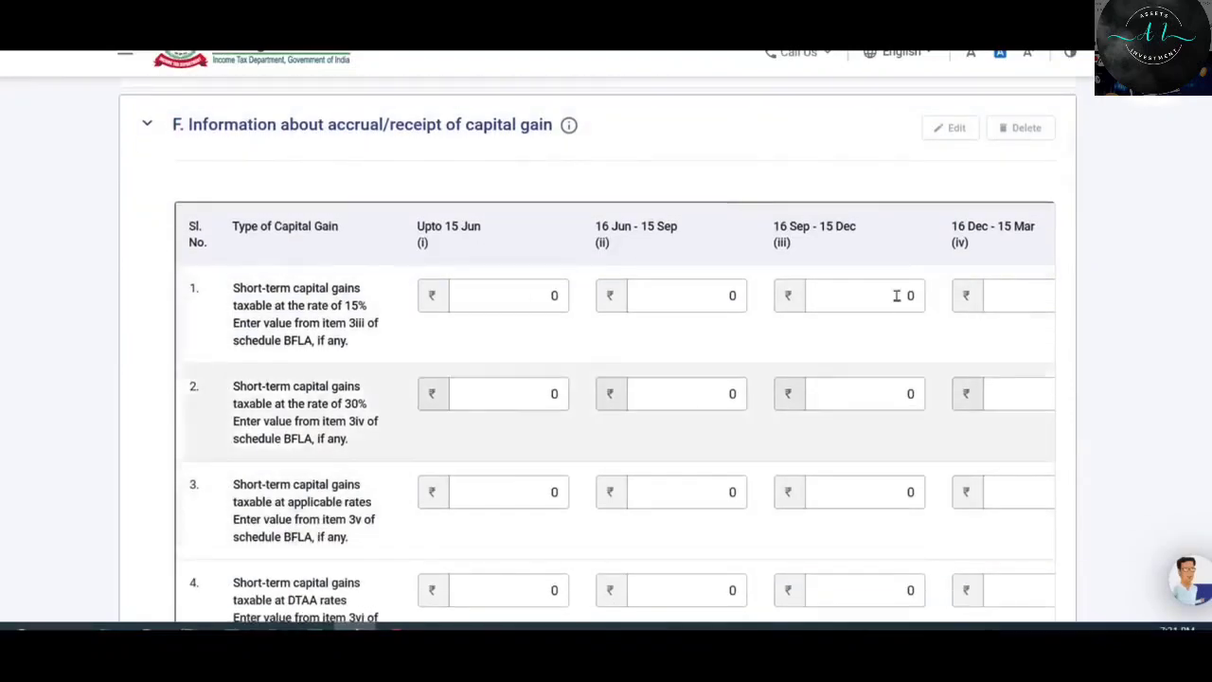
pyautogui.scroll(-2, 861, 373)
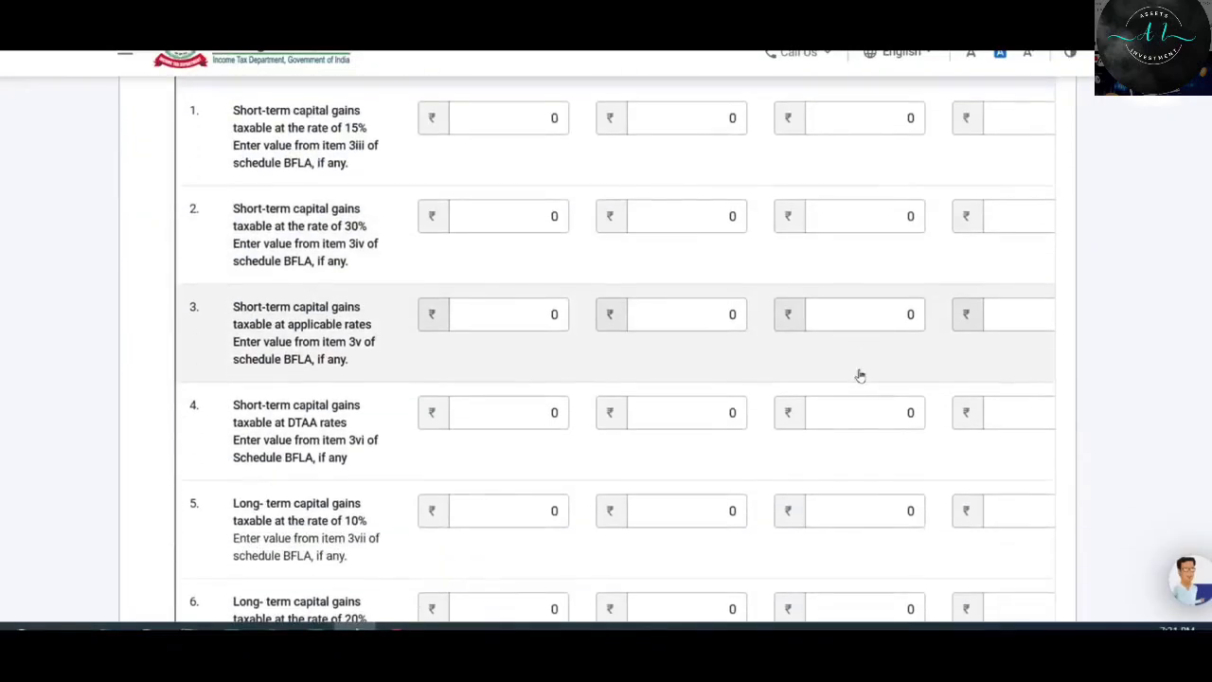
pyautogui.scroll(1, 859, 376)
pyautogui.scroll(-2, 860, 375)
pyautogui.scroll(2, 860, 373)
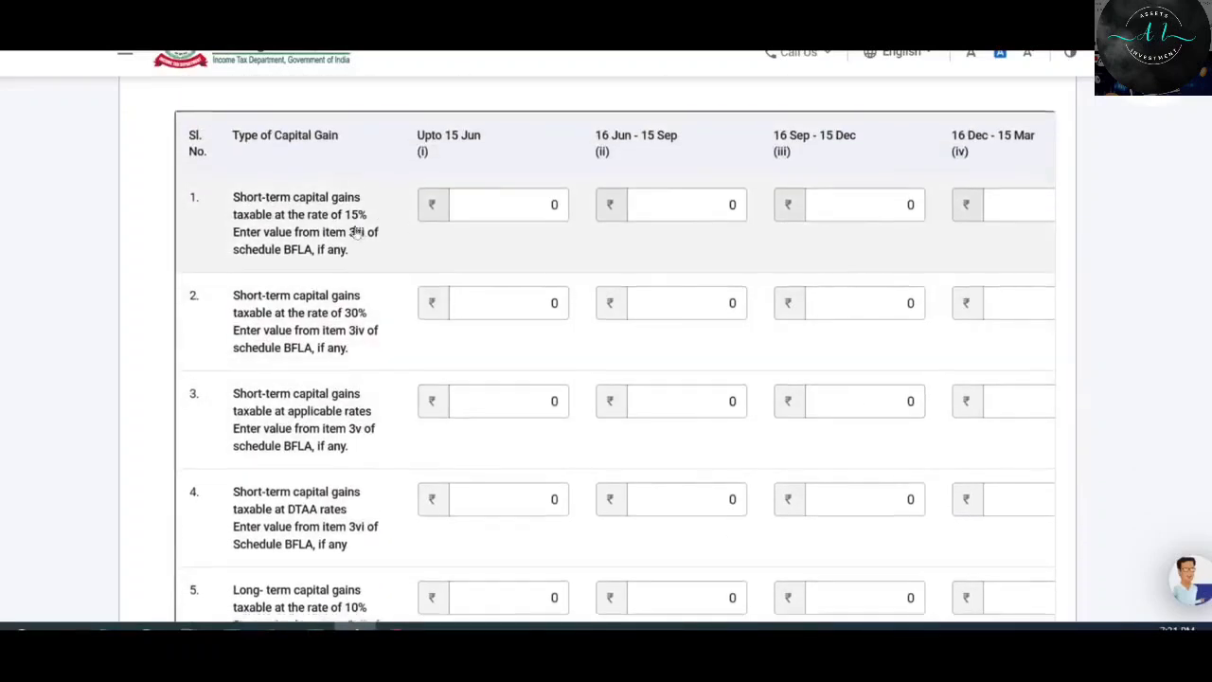
pyautogui.scroll(-1, 356, 234)
pyautogui.scroll(-2, 346, 225)
pyautogui.scroll(1, 378, 242)
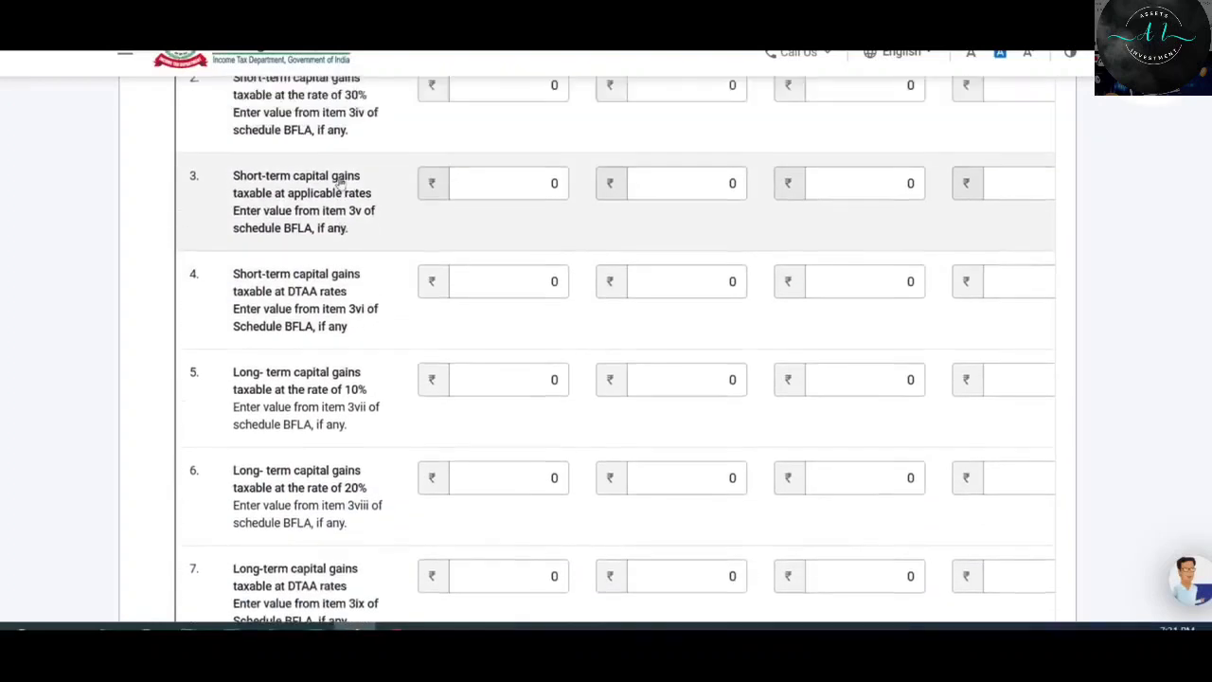
pyautogui.scroll(-1, 381, 243)
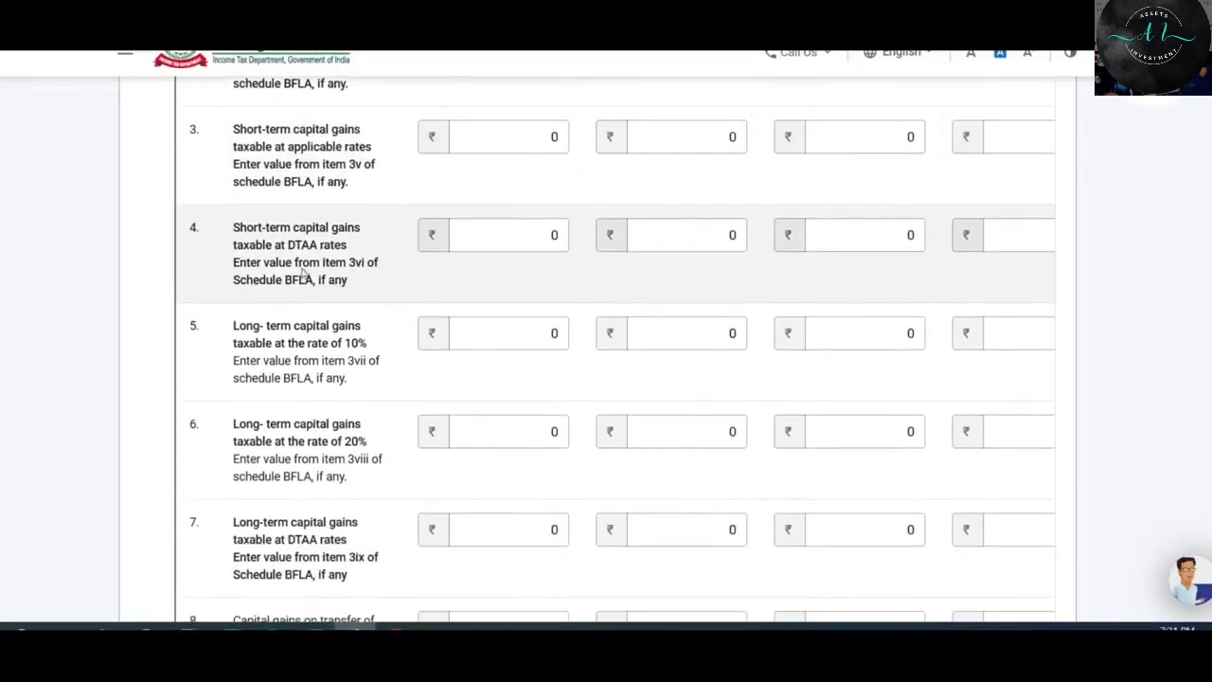
pyautogui.scroll(-2, 346, 273)
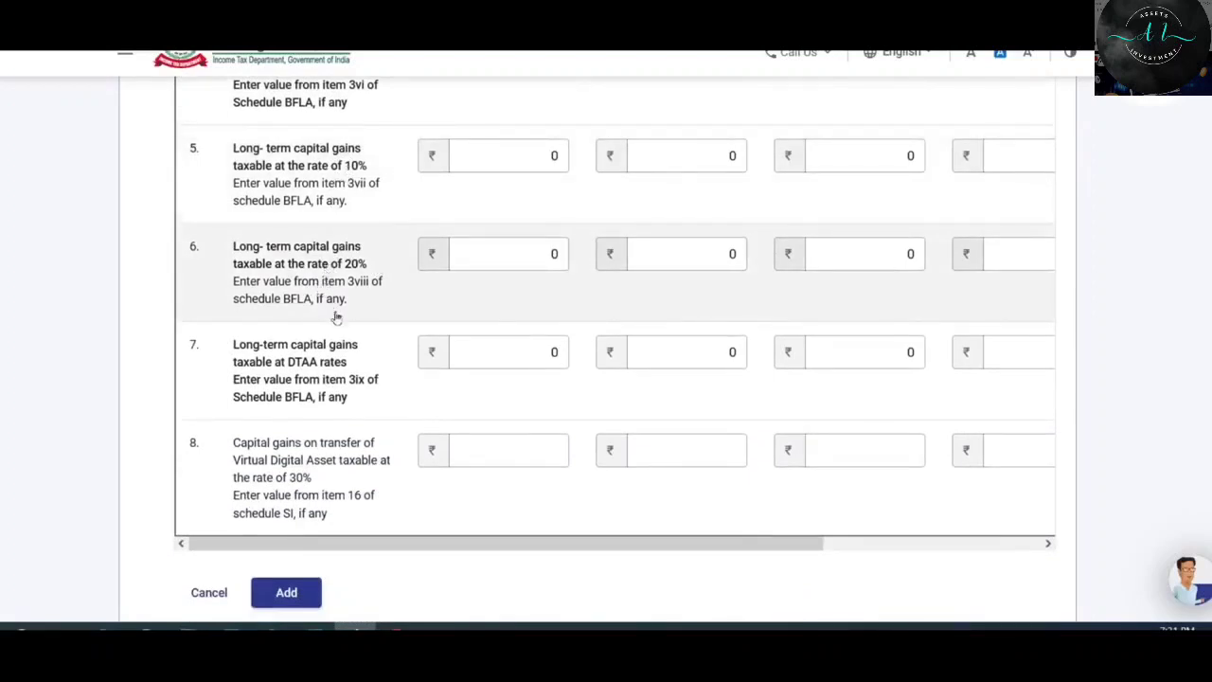
pyautogui.scroll(-1, 332, 314)
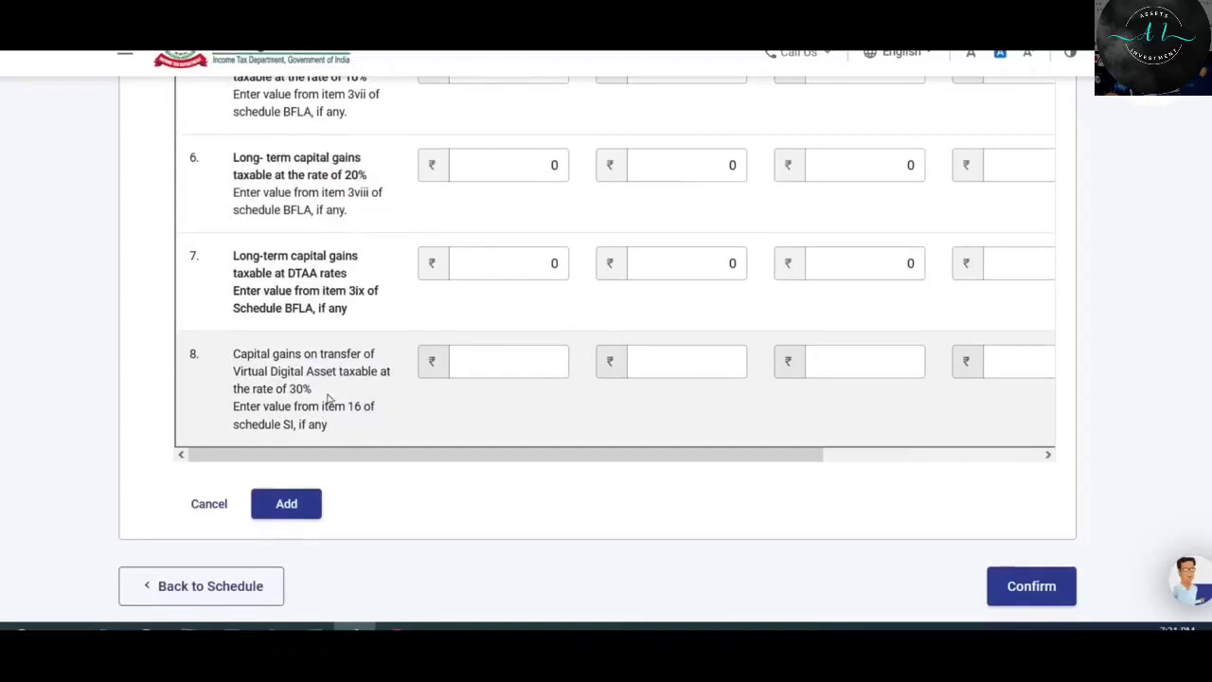
pyautogui.moveTo(700, 462); pyautogui.dragTo(1002, 461)
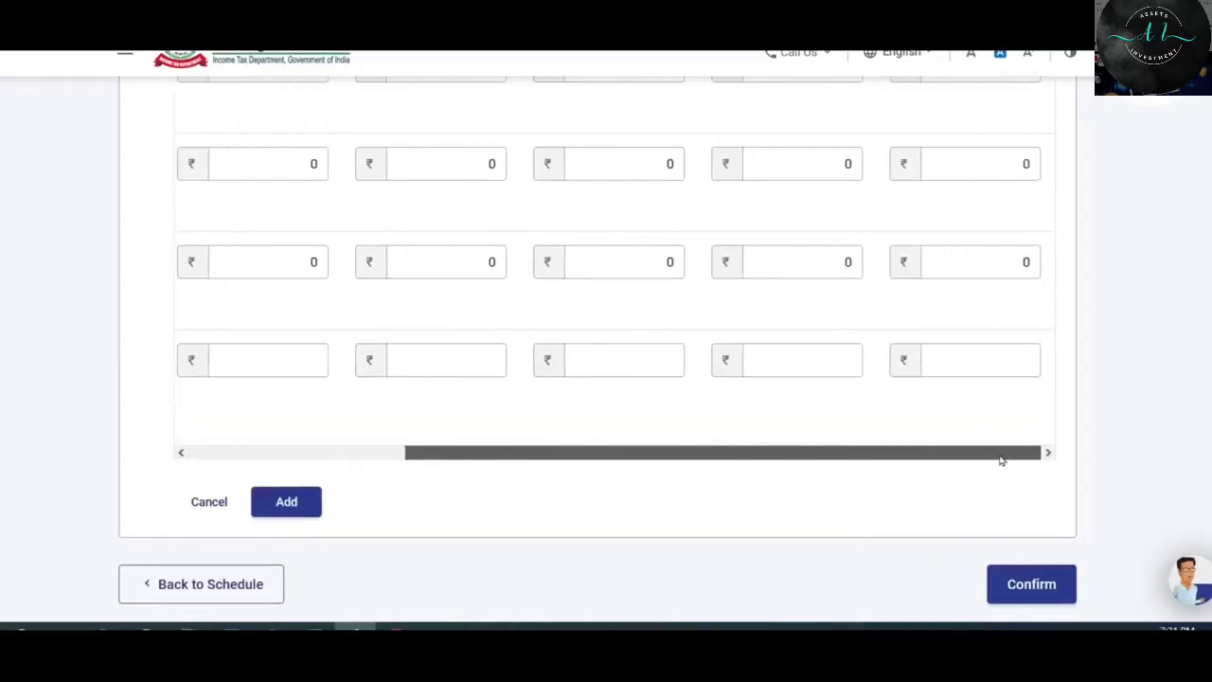
pyautogui.scroll(3, 955, 306)
pyautogui.scroll(3, 955, 305)
pyautogui.scroll(-2, 960, 305)
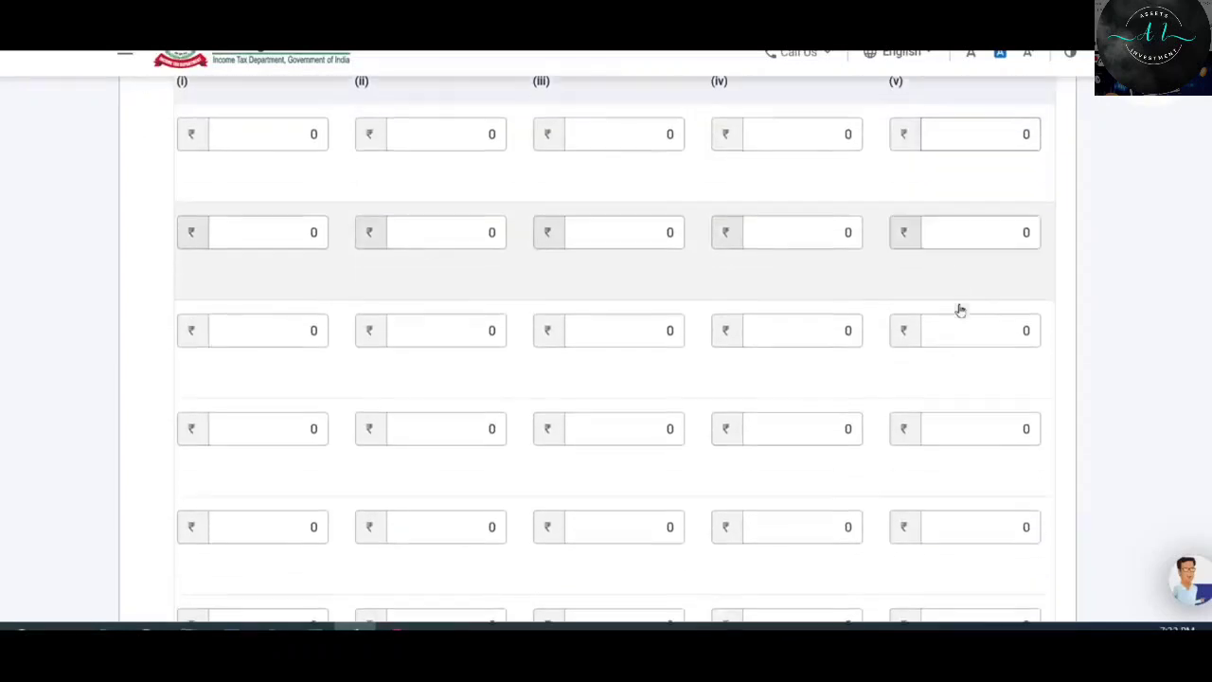
# Enter the ₹85,606 applicable-rate short-term gain in the 16 Mar–31 Mar quarter.
pyautogui.click(964, 313)
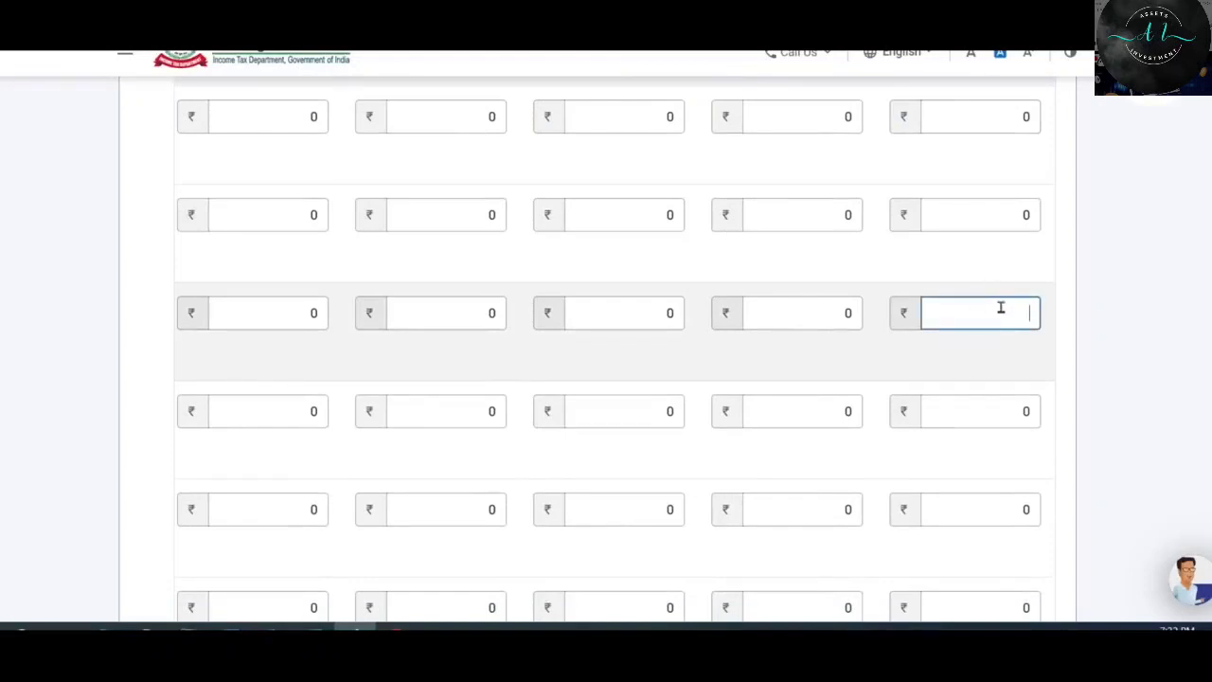
pyautogui.scroll(-2, 1002, 308)
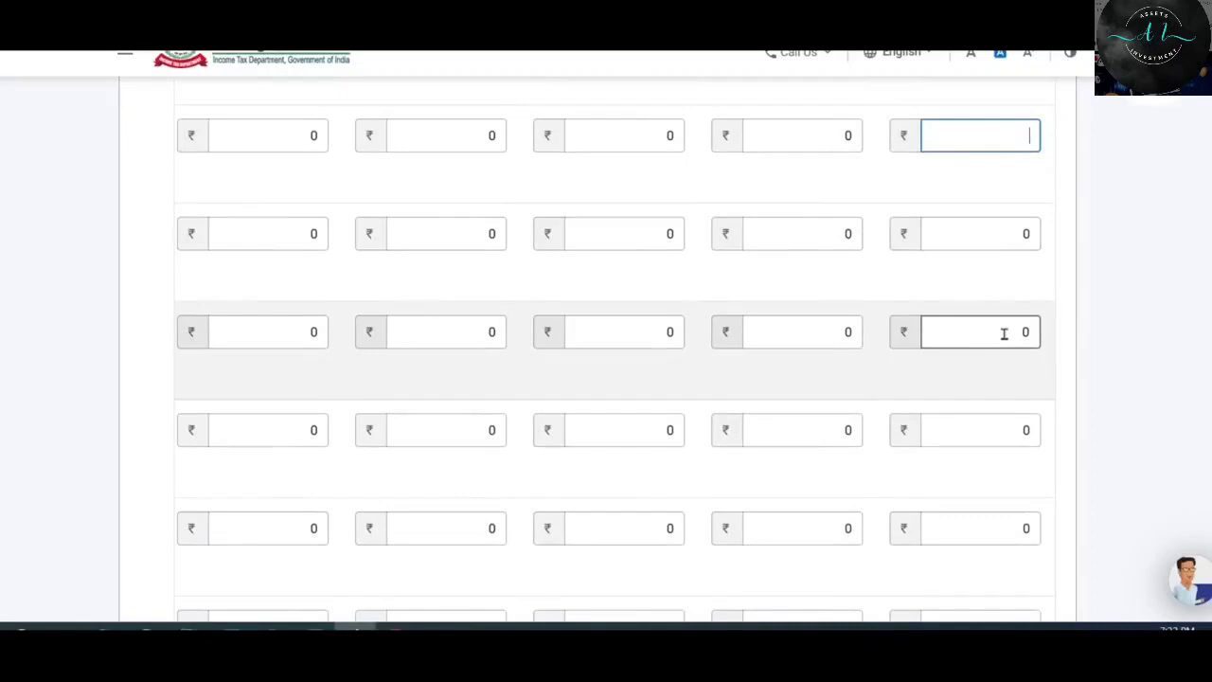
pyautogui.scroll(-4, 1004, 333)
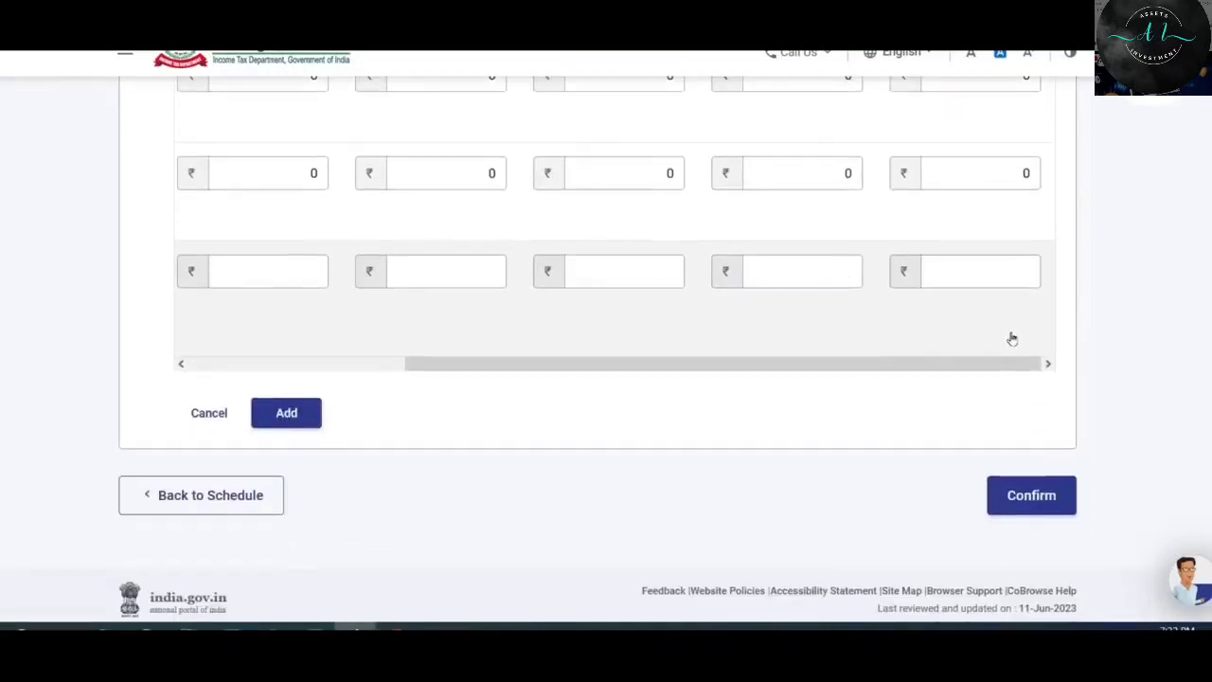
pyautogui.click(993, 271)
pyautogui.scroll(1, 993, 271)
pyautogui.scroll(5, 1004, 305)
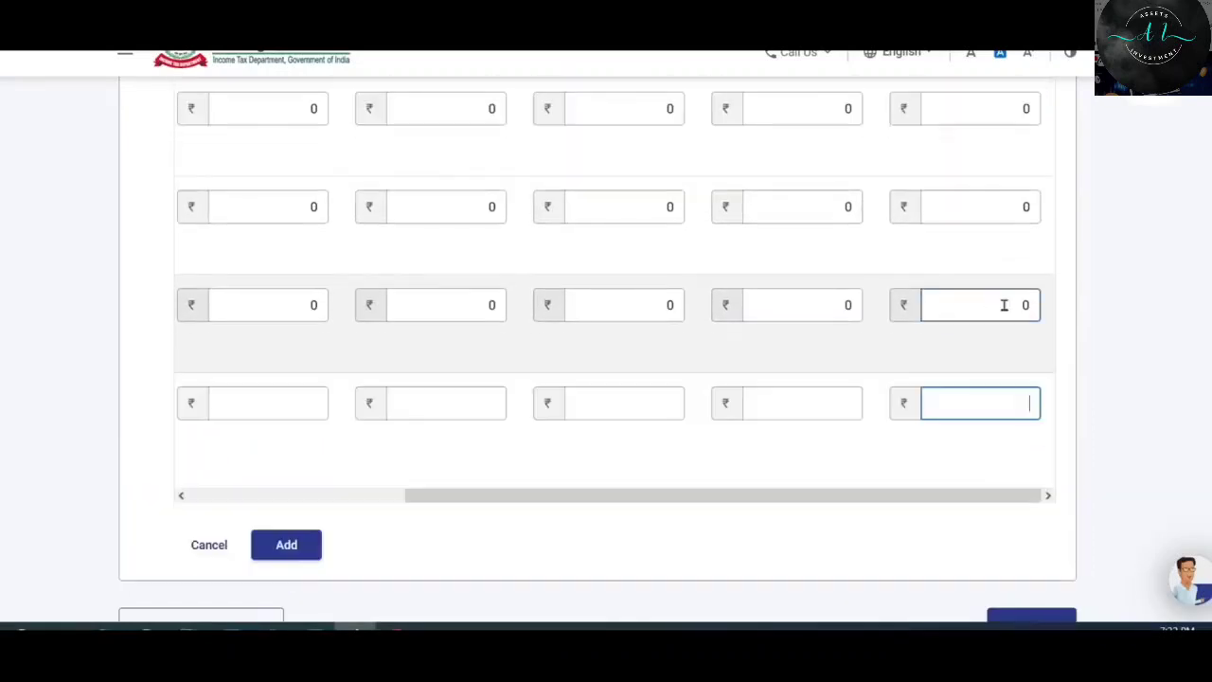
pyautogui.scroll(1, 1004, 305)
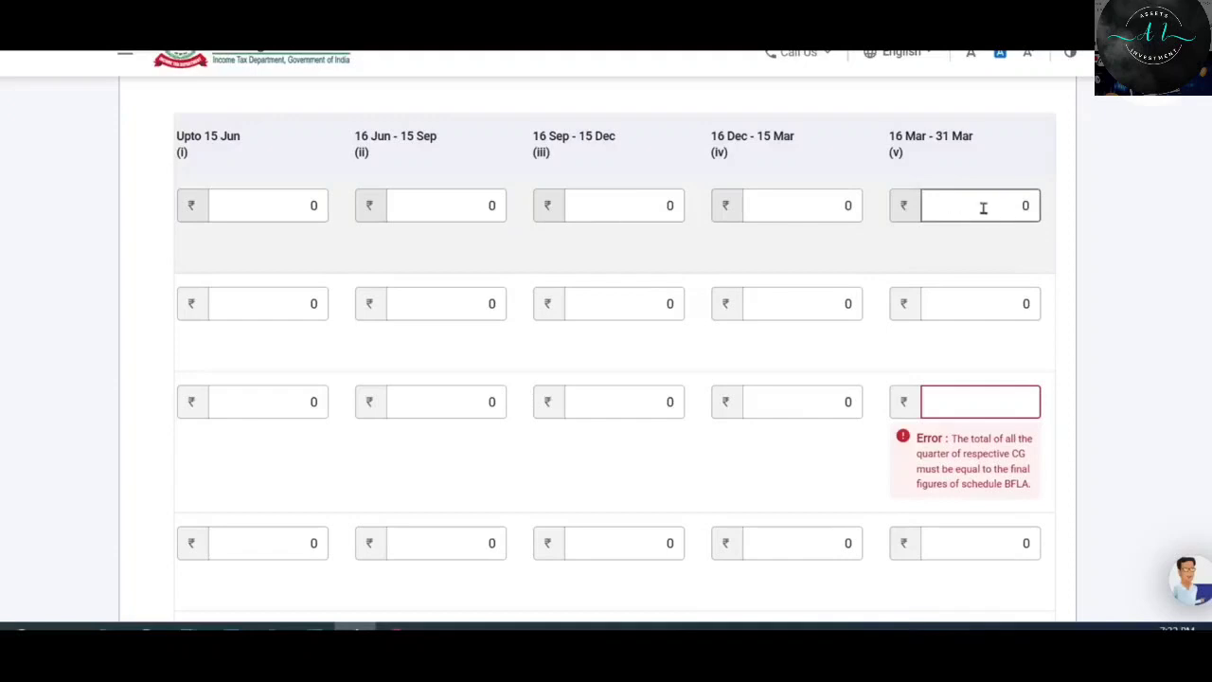
pyautogui.click(983, 208)
pyautogui.click(990, 402)
pyautogui.write('85606')
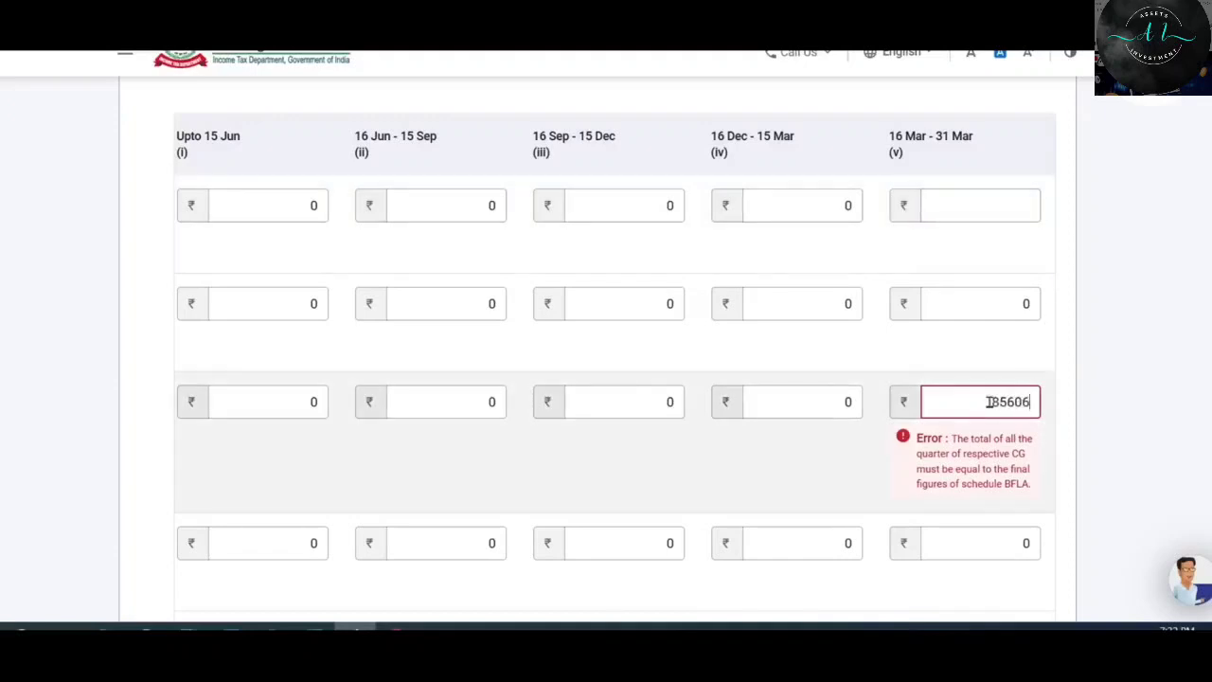
pyautogui.click(1150, 391)
pyautogui.press('Tab')
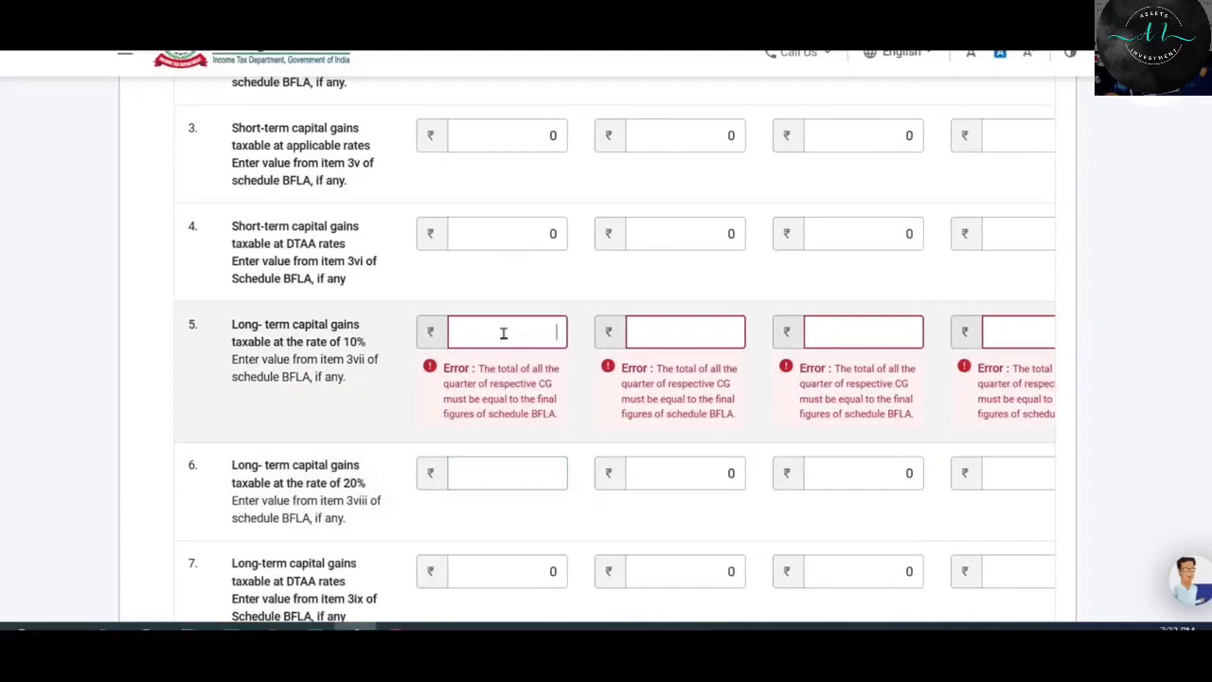
# Enter the ₹1,27,601 10% long-term gain in the 16 Mar–31 Mar quarter.
pyautogui.write('0')
pyautogui.press('Tab')
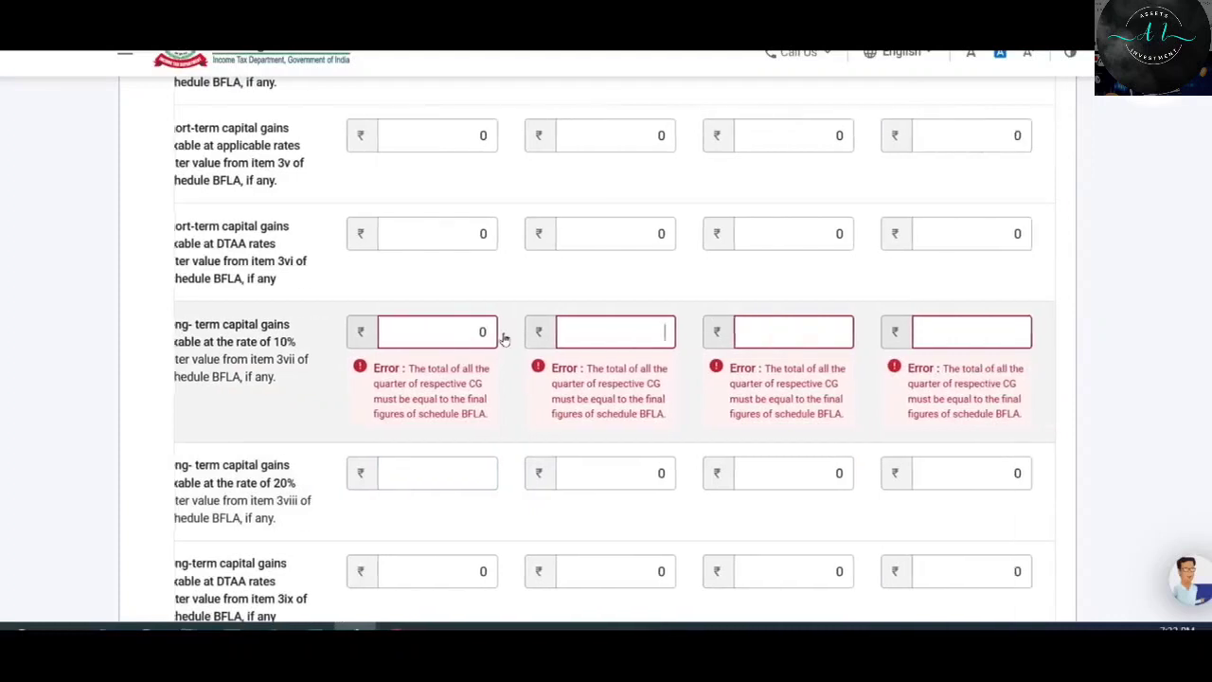
pyautogui.write('0')
pyautogui.press('Tab')
pyautogui.write('0')
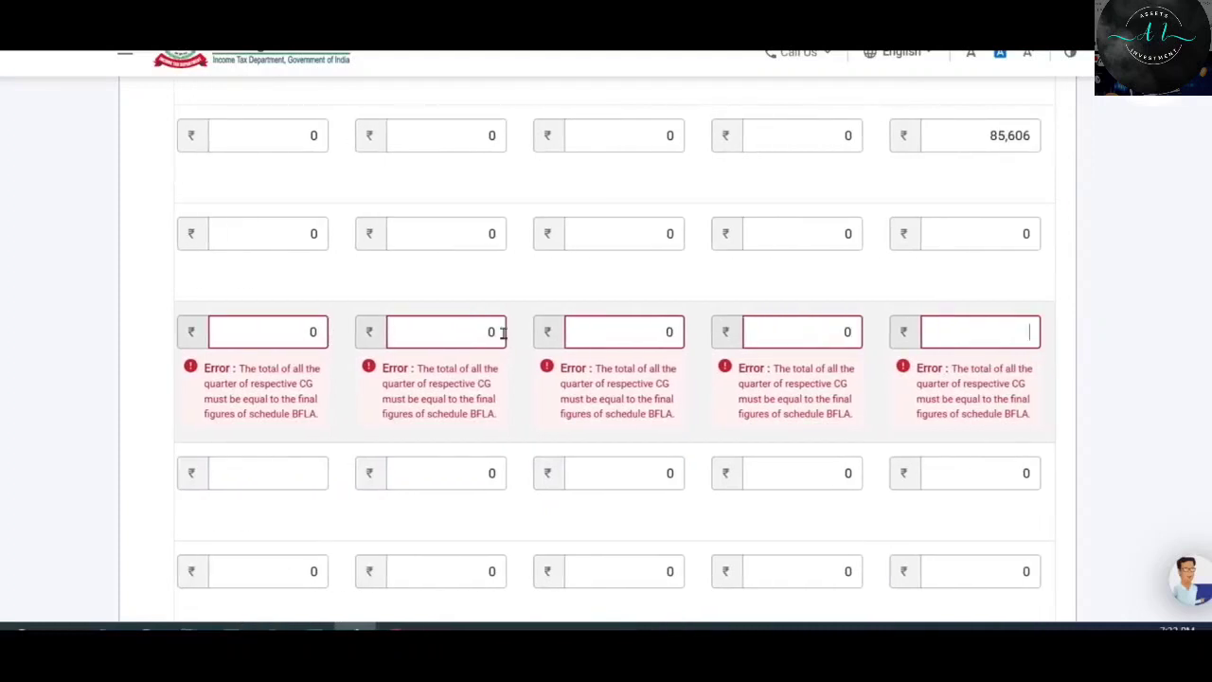
pyautogui.write('127601')
pyautogui.click(878, 401)
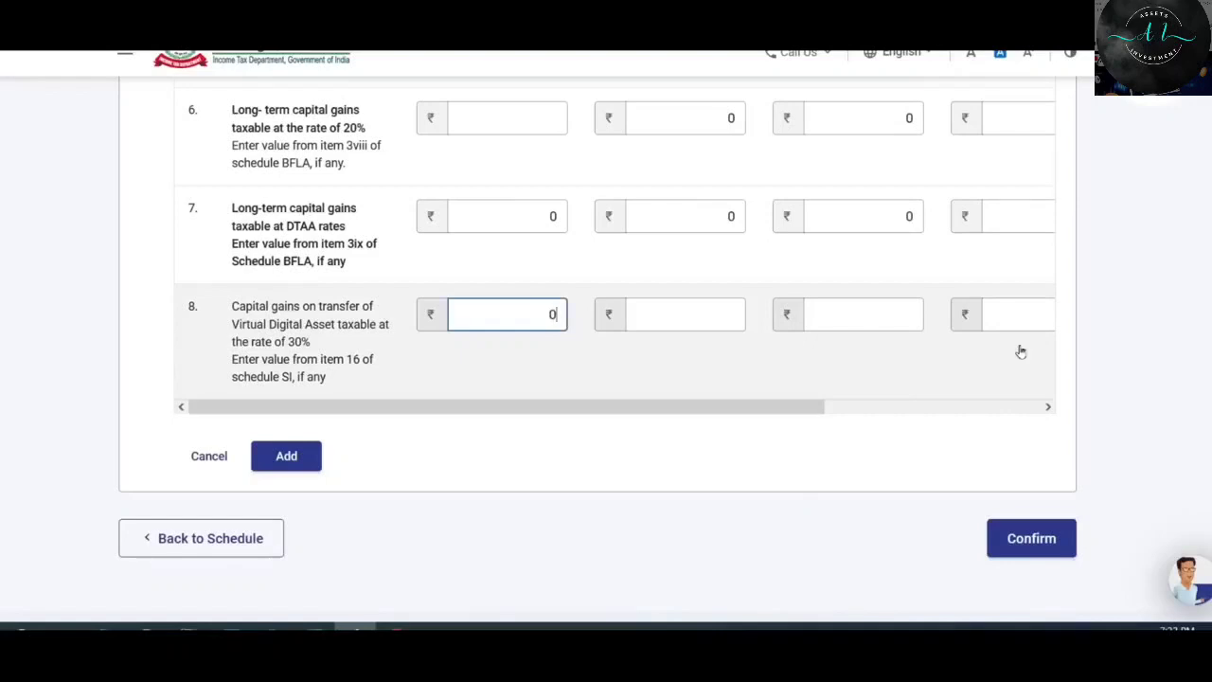
# Enter the ₹1,60,000 Virtual Digital Asset gain in the 16 Mar–31 Mar quarter.
pyautogui.press('Tab')
pyautogui.click(481, 313)
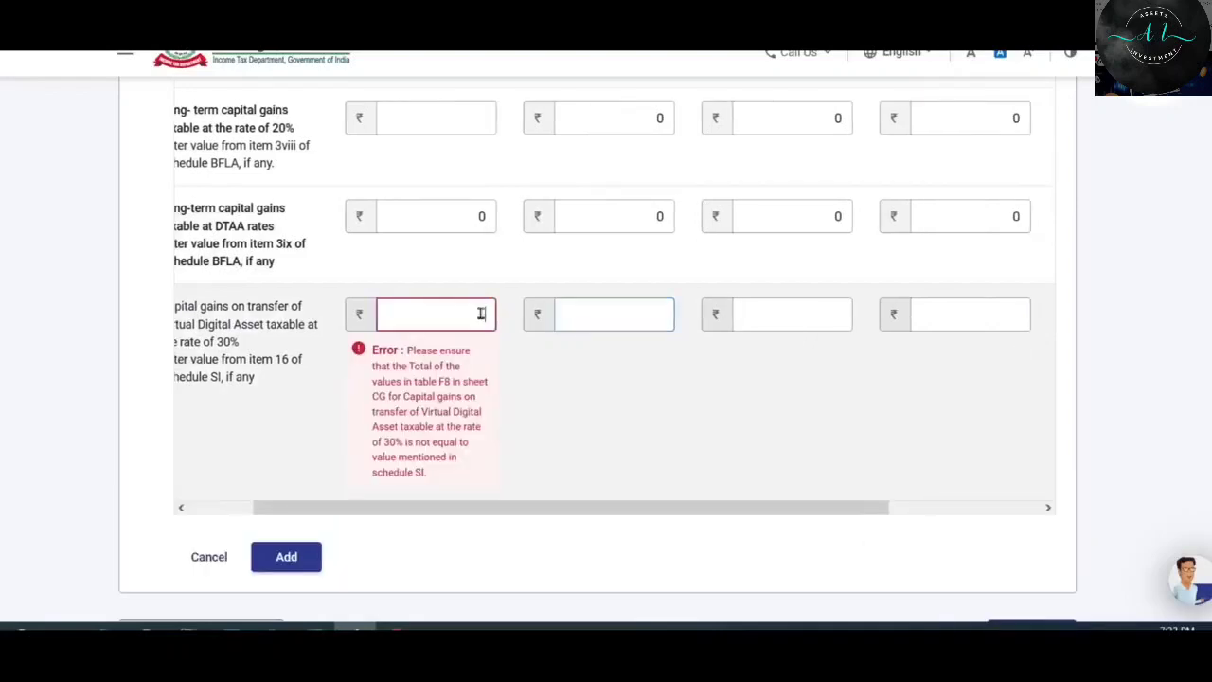
pyautogui.press('BackSpace')
pyautogui.moveTo(606, 509); pyautogui.dragTo(1080, 477)
pyautogui.click(992, 314)
pyautogui.write('160000')
pyautogui.click(373, 494)
pyautogui.scroll(-2, 373, 494)
pyautogui.scroll(4, 374, 494)
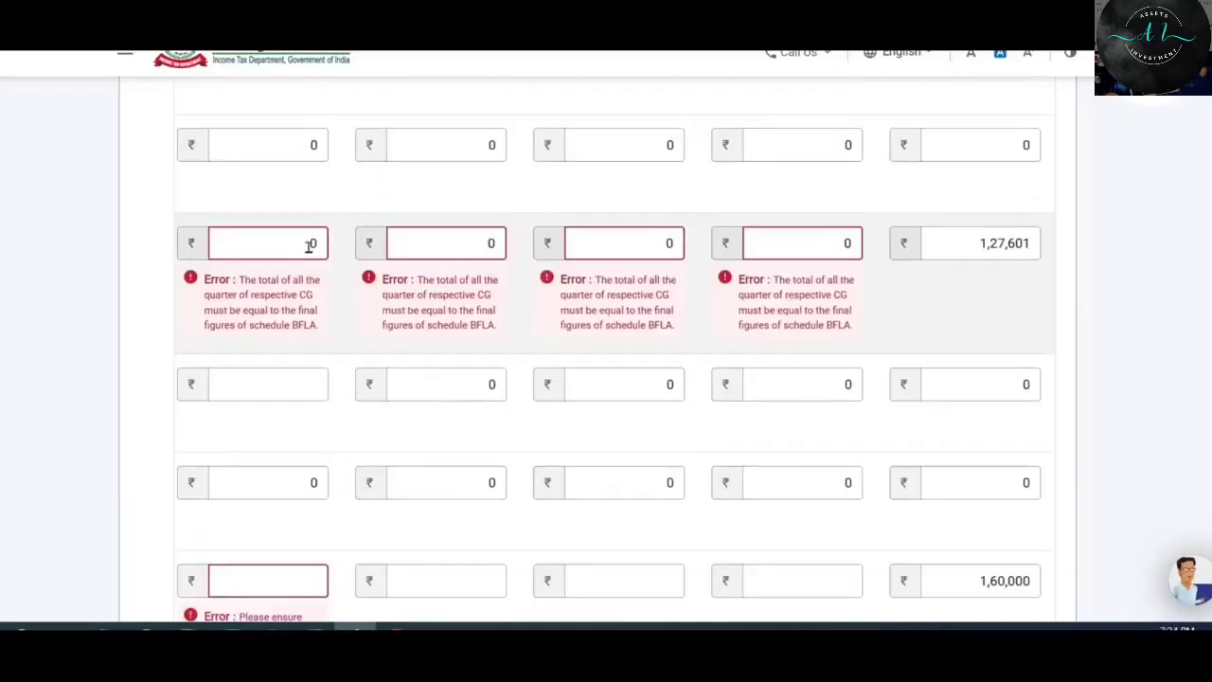
# Clear the zero quarter fields in the 10% row and save the quarterly breakup.
pyautogui.click(309, 246)
pyautogui.press('BackSpace')
pyautogui.click(478, 247)
pyautogui.press('BackSpace')
pyautogui.click(654, 246)
pyautogui.press('BackSpace')
pyautogui.click(765, 251)
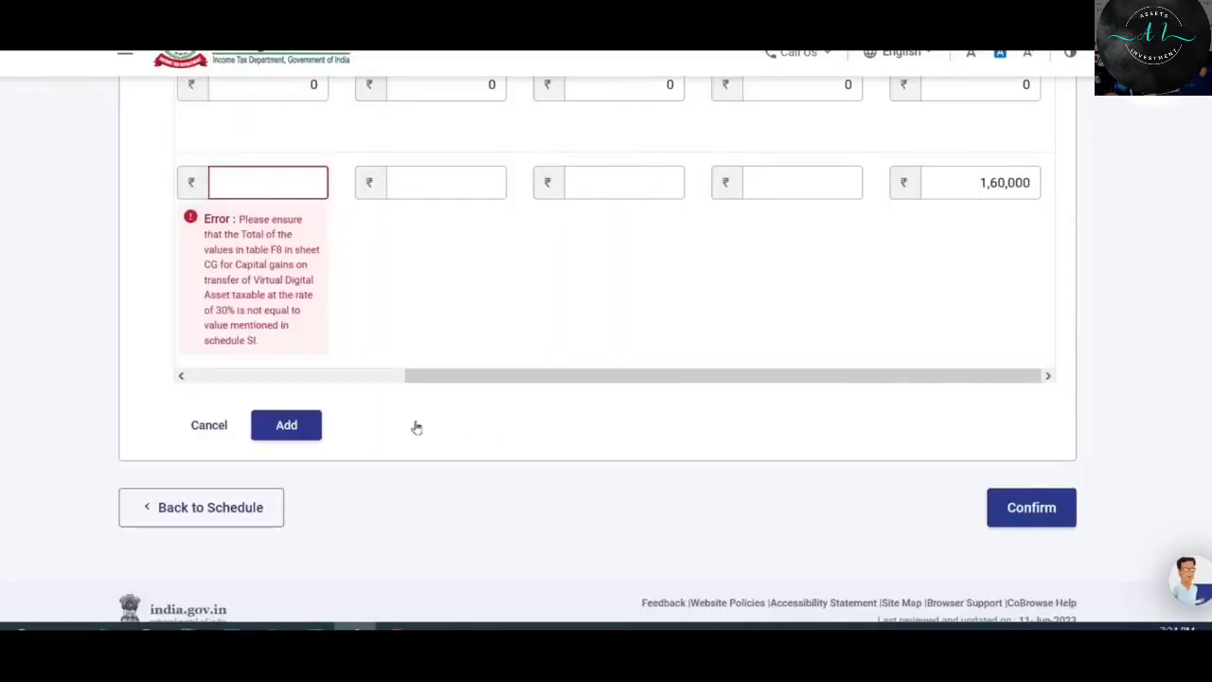
pyautogui.click(306, 428)
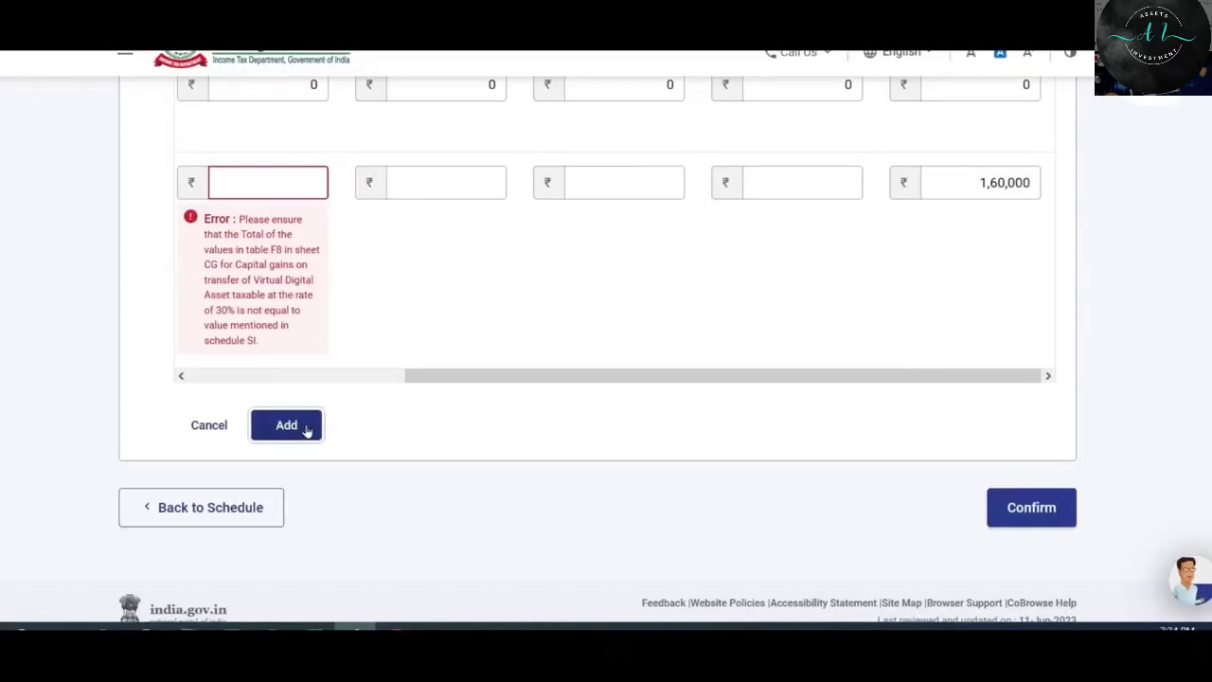
# Confirm Schedule Capital Gains so it shows Confirmed on the Schedules Summary.
pyautogui.scroll(8, 877, 298)
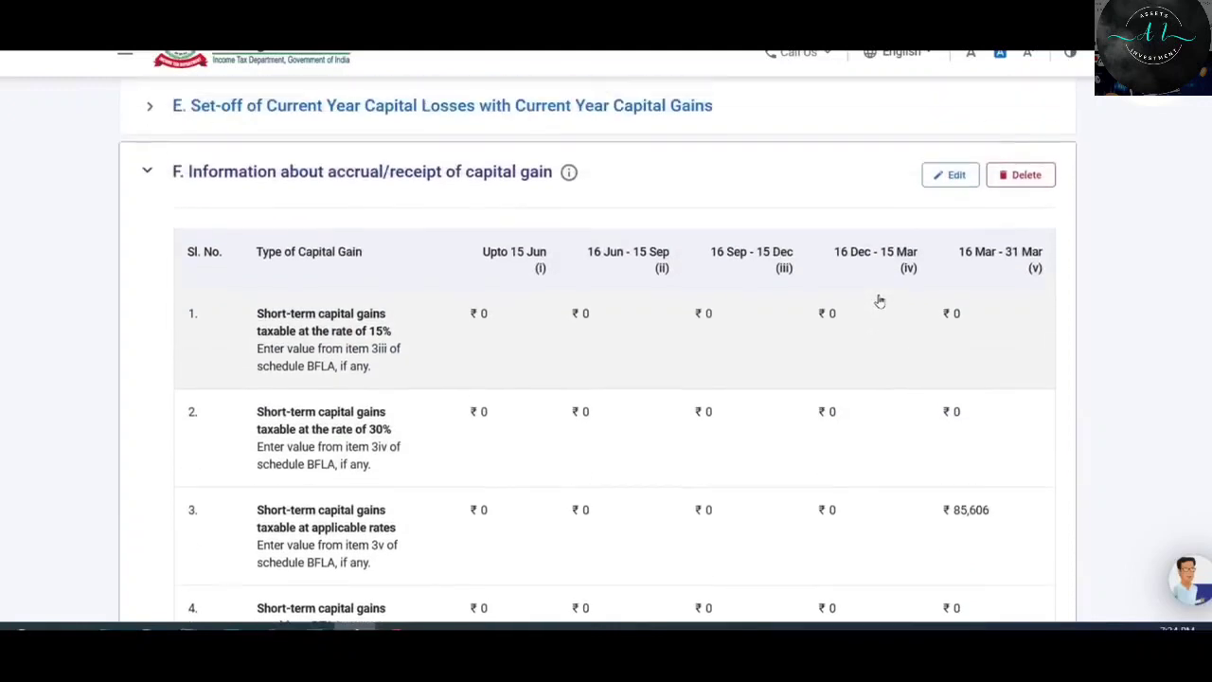
pyautogui.scroll(-1, 881, 301)
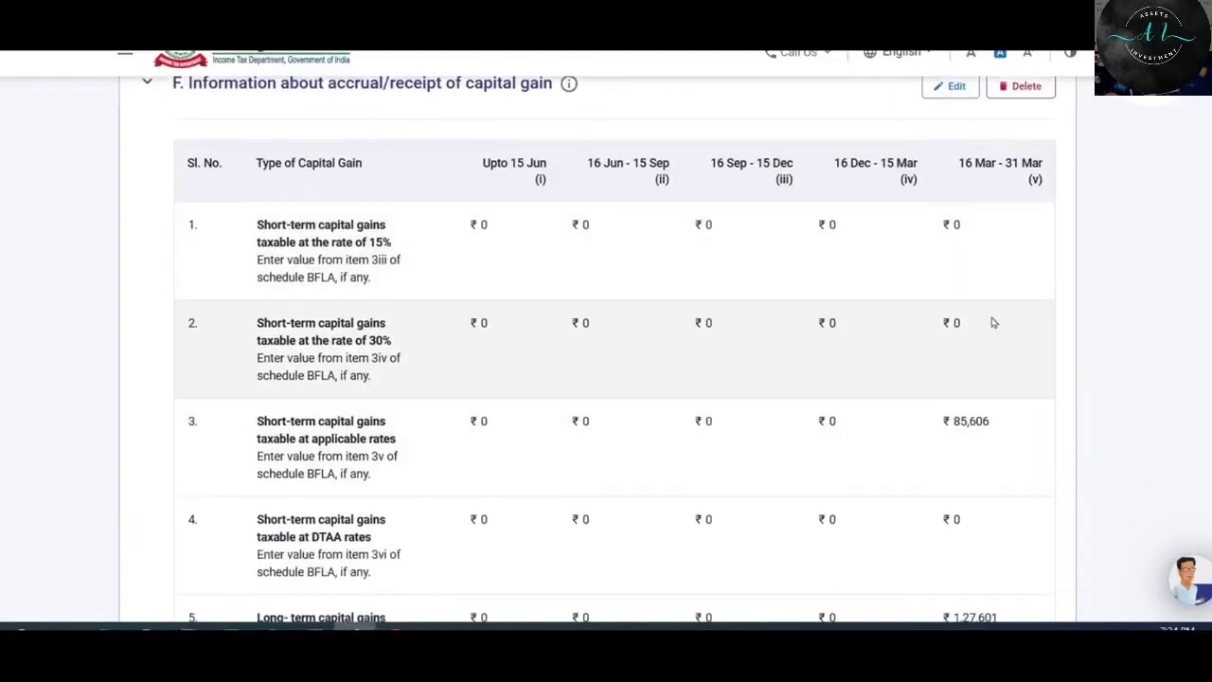
pyautogui.scroll(1, 985, 313)
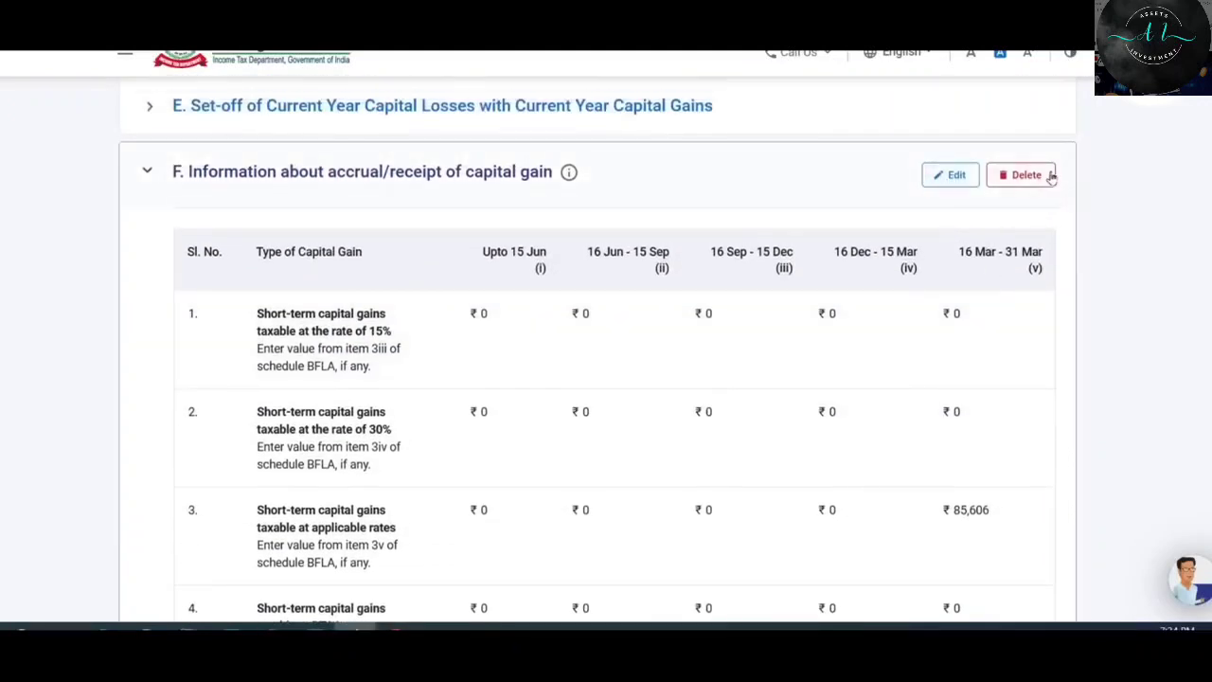
pyautogui.scroll(-8, 947, 284)
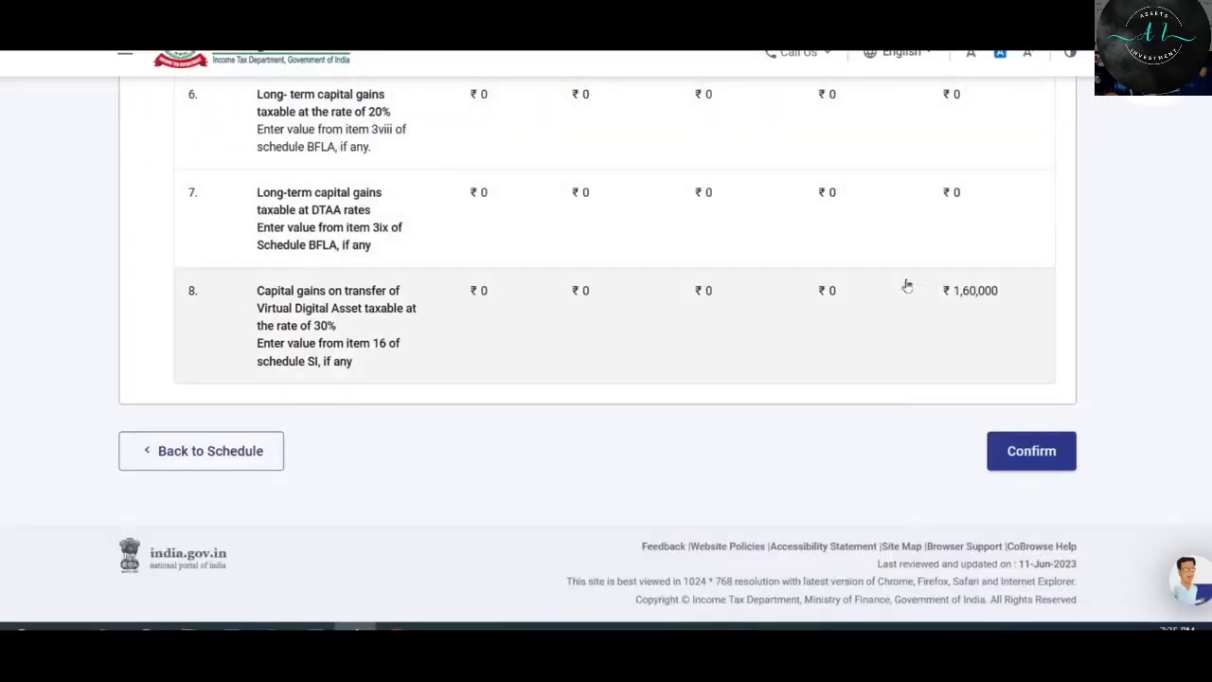
pyautogui.click(1033, 452)
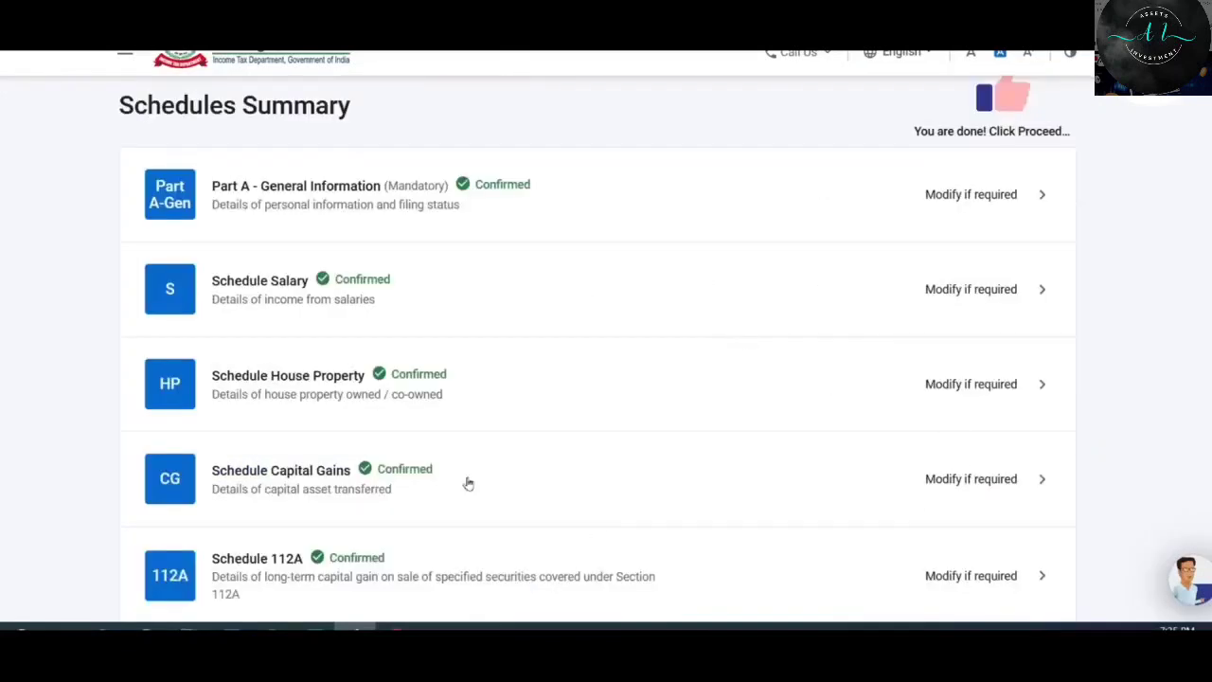
# Open Schedule AMT and confirm it.
pyautogui.scroll(-2, 598, 242)
pyautogui.scroll(-2, 599, 241)
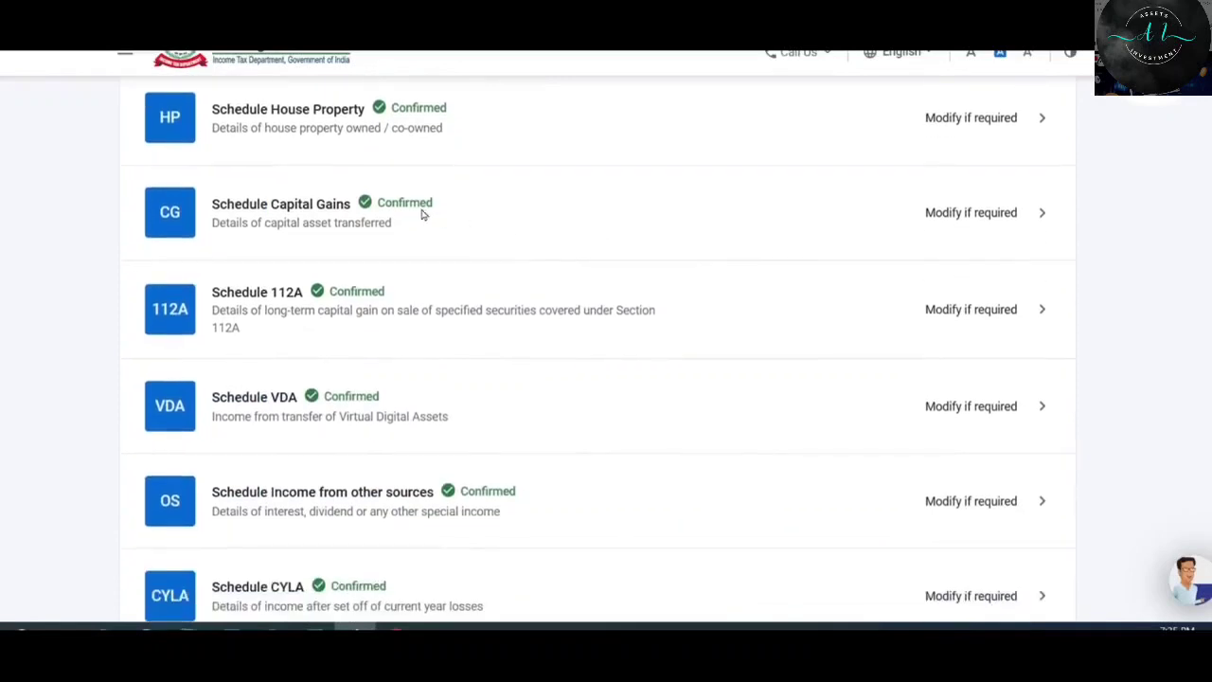
pyautogui.scroll(-7, 644, 206)
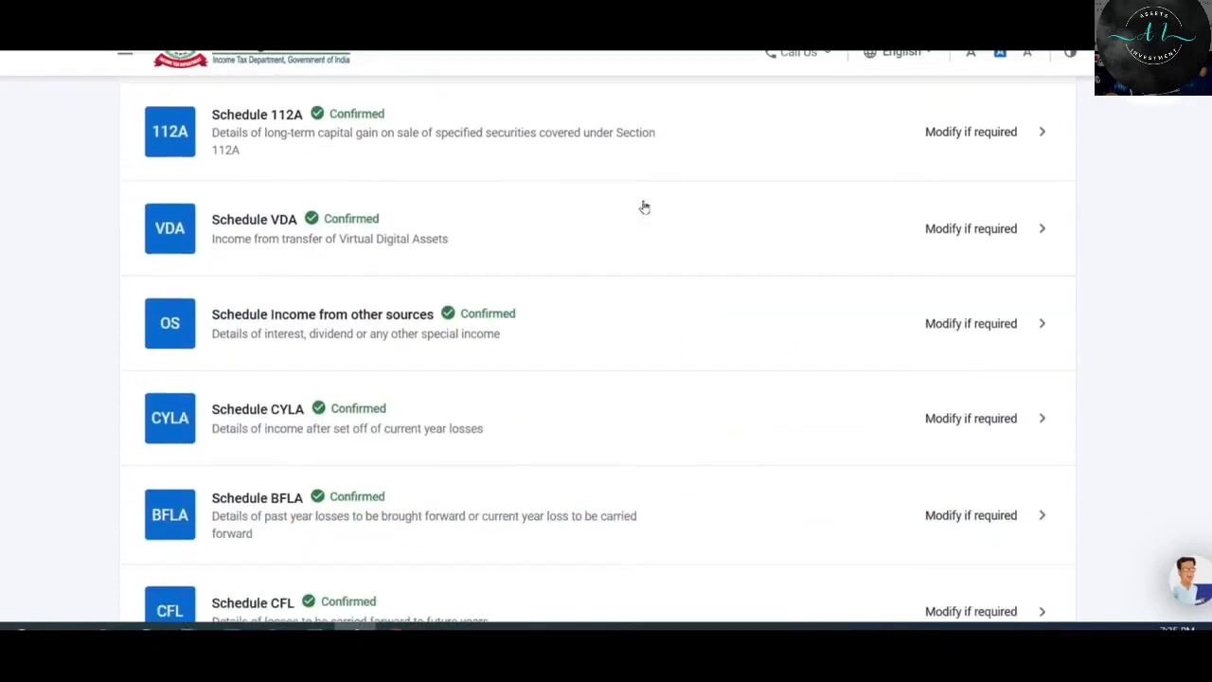
pyautogui.scroll(-6, 650, 211)
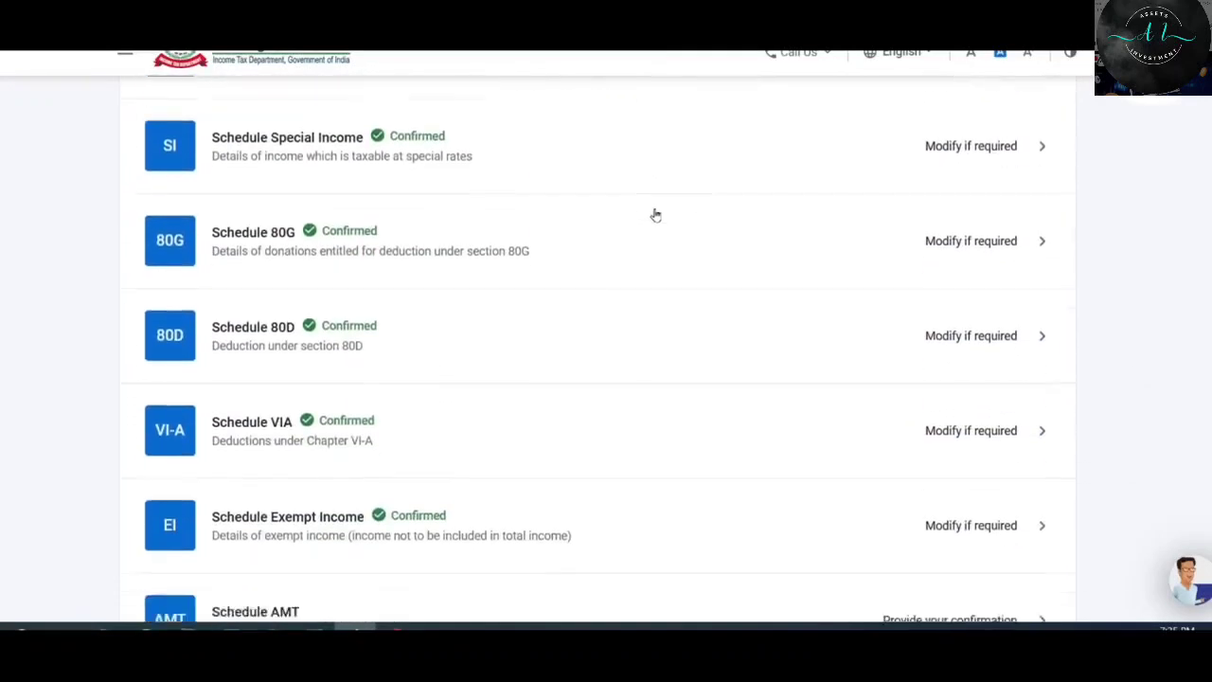
pyautogui.scroll(-4, 656, 215)
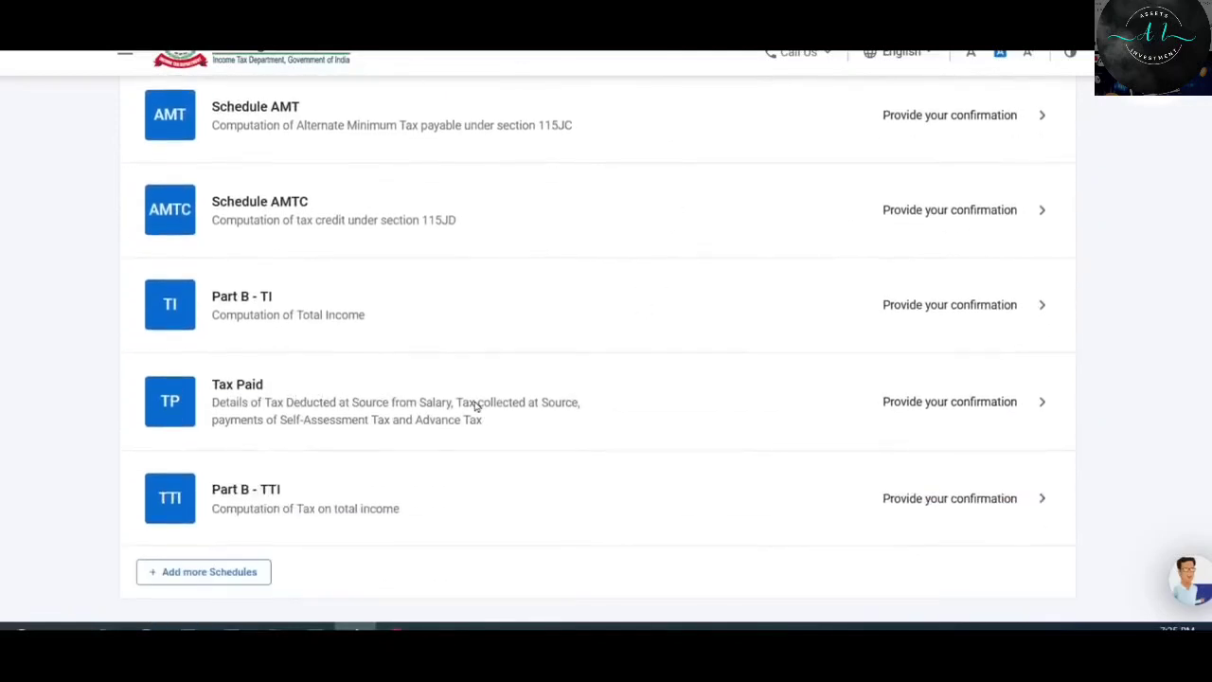
pyautogui.scroll(2, 476, 405)
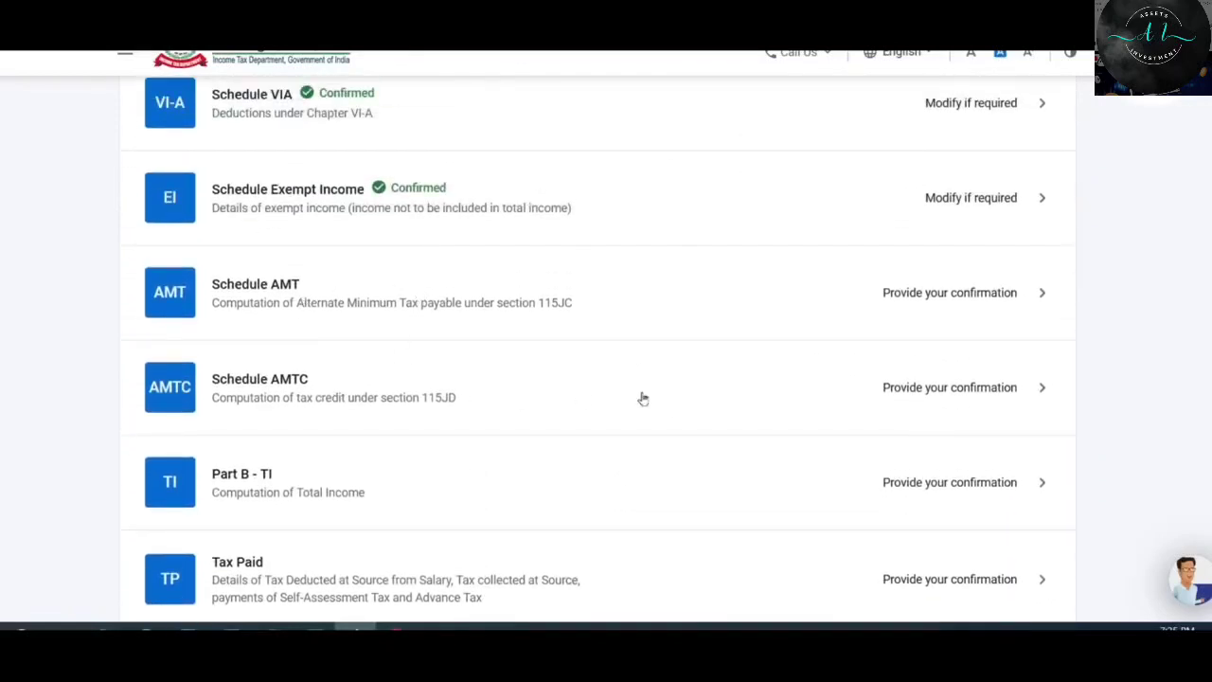
pyautogui.click(859, 294)
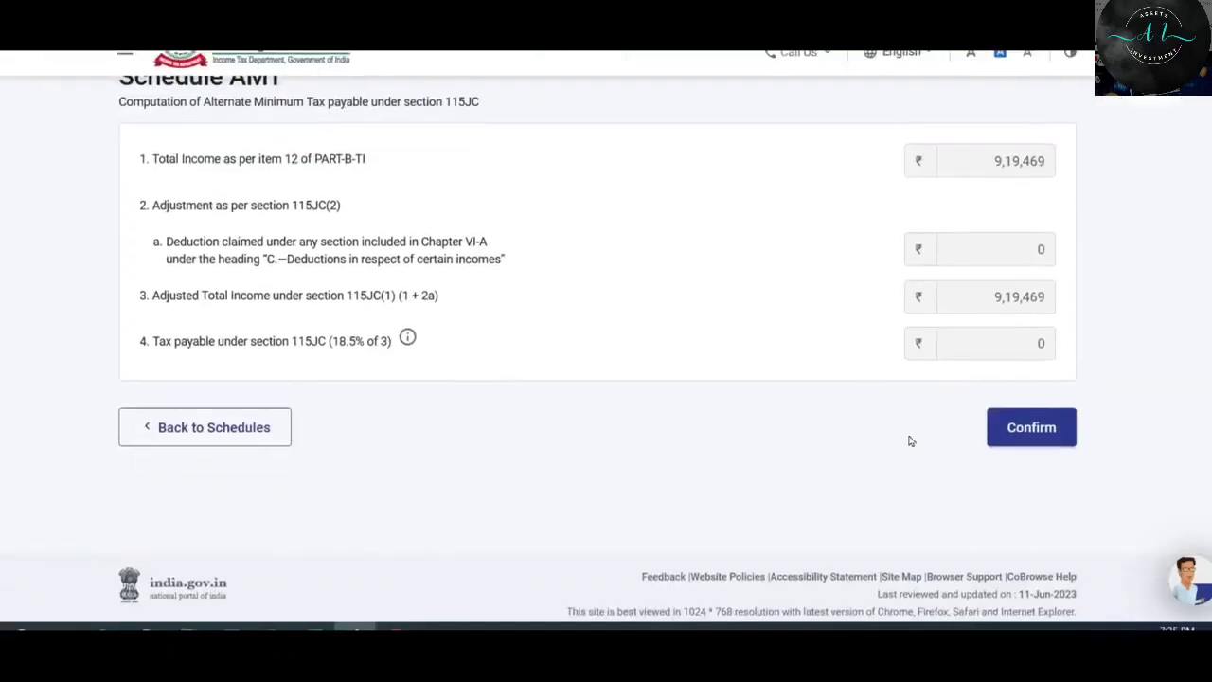
pyautogui.click(1034, 428)
# Confirm Schedule AMTC, showing ₹1,40,733 tax and ₹0 credit utilised.
pyautogui.scroll(-3, 587, 330)
pyautogui.scroll(-8, 590, 335)
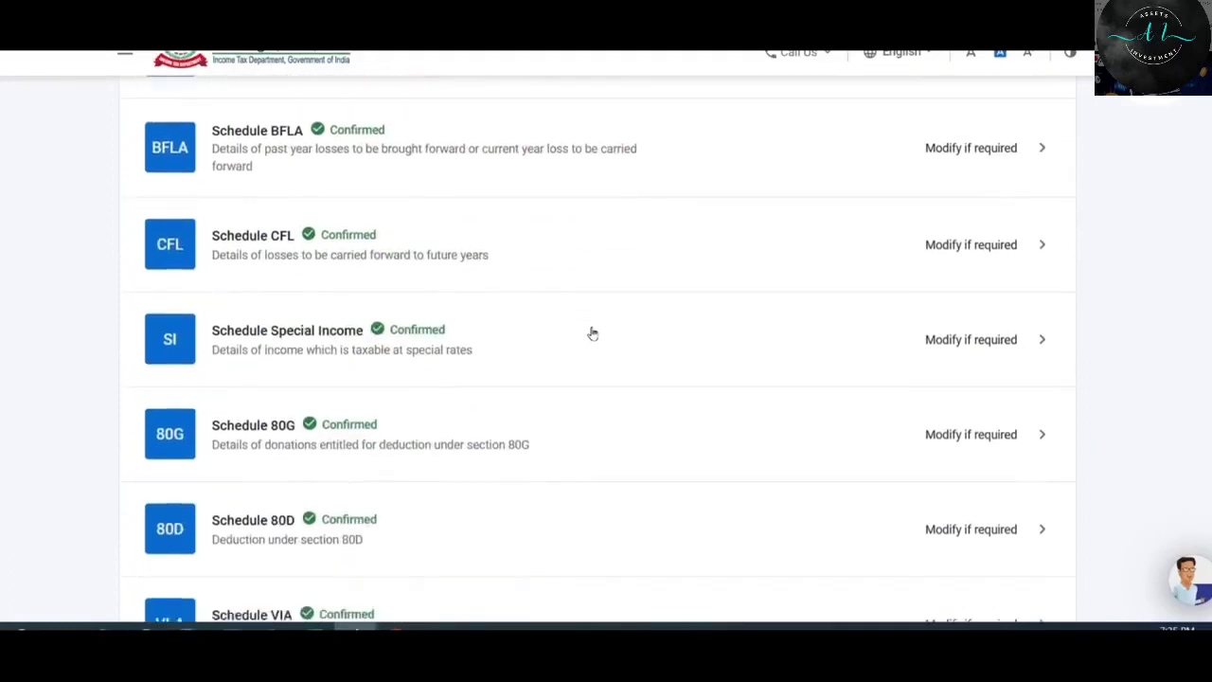
pyautogui.click(786, 396)
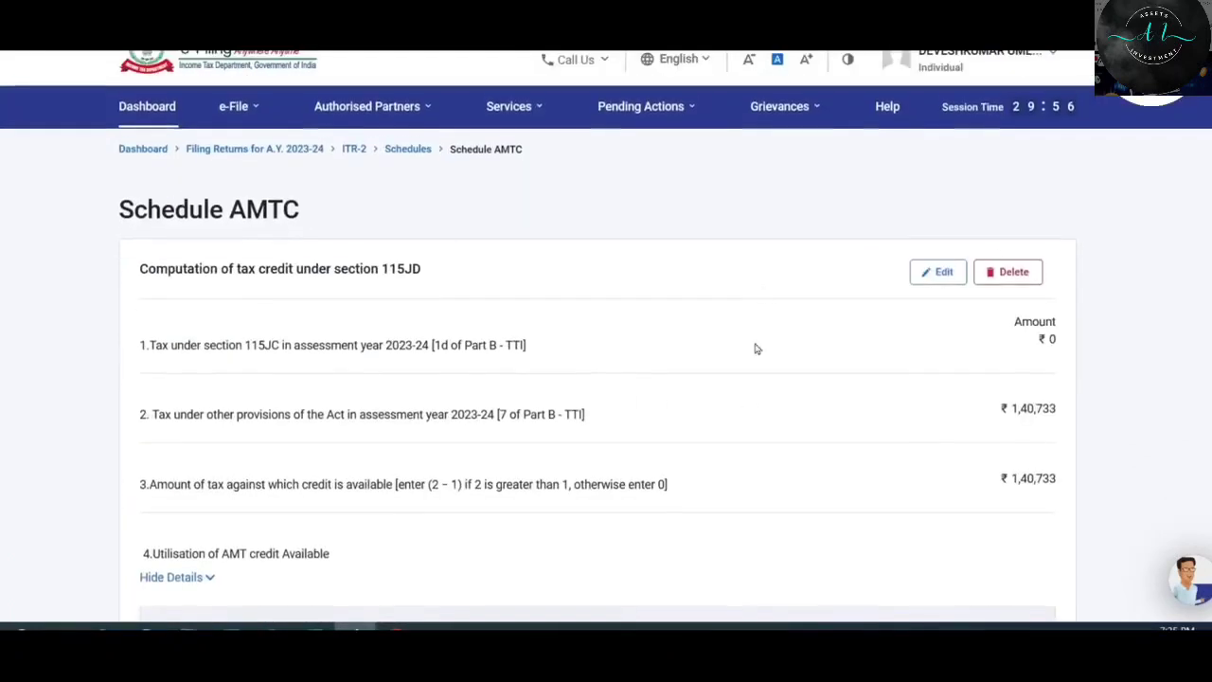
pyautogui.scroll(-8, 801, 266)
pyautogui.scroll(-4, 810, 260)
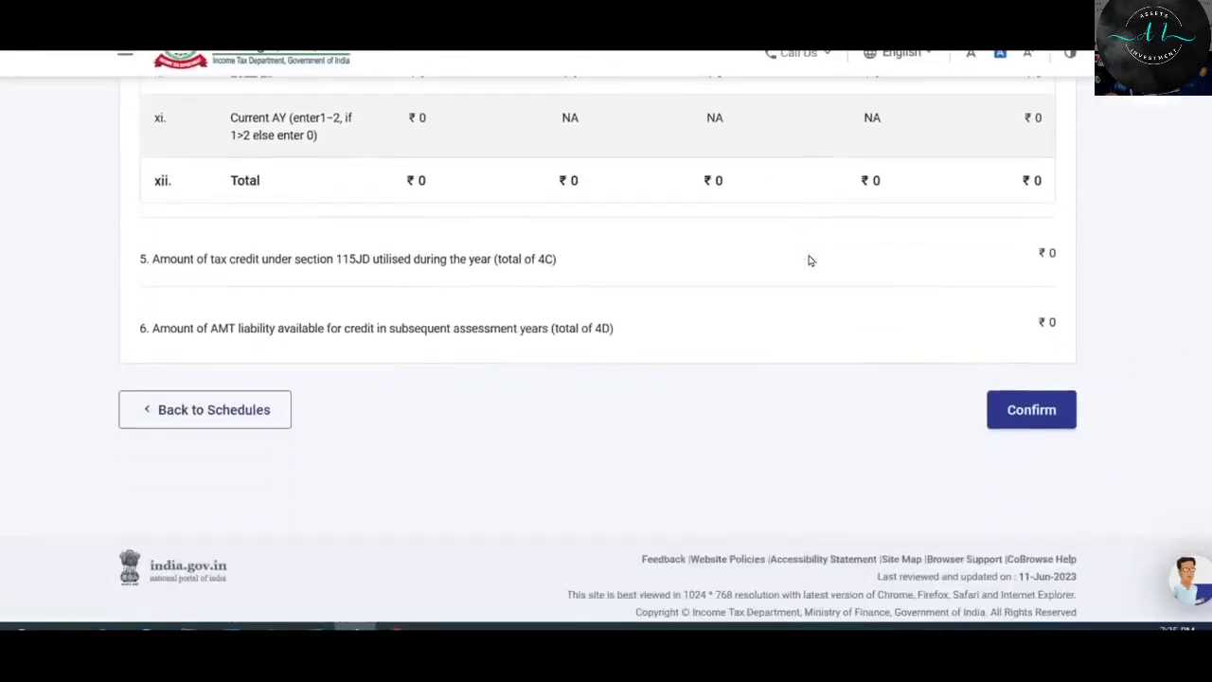
pyautogui.click(1044, 399)
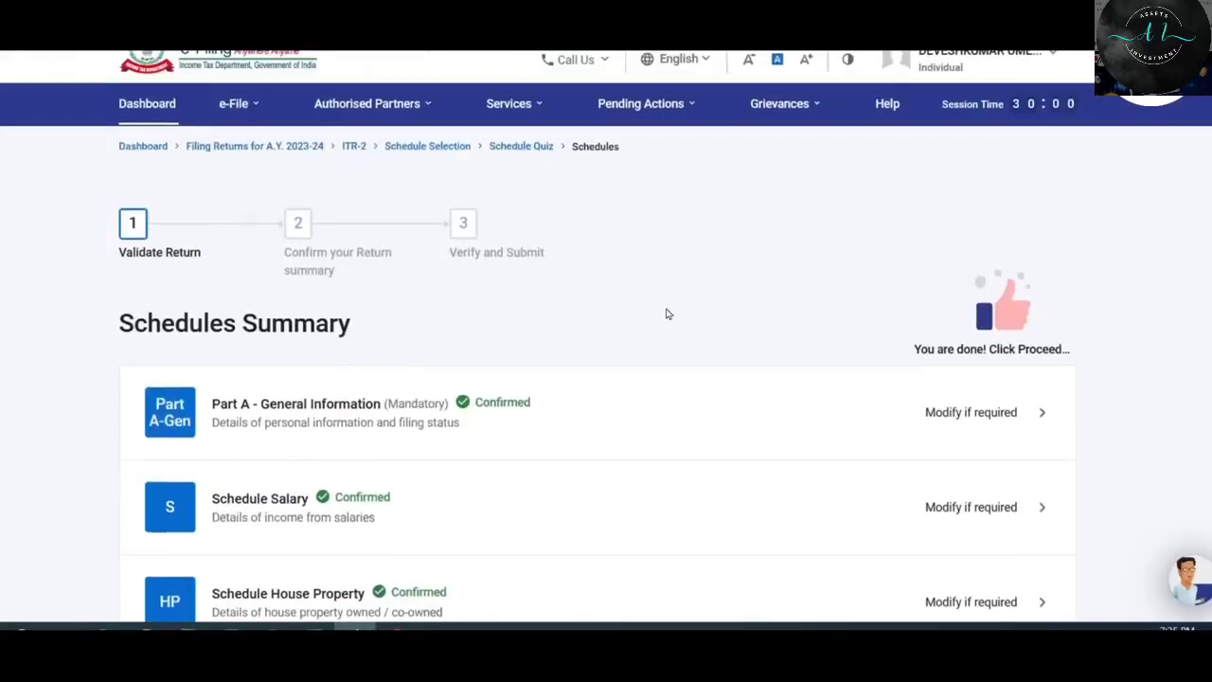
pyautogui.scroll(-6, 668, 313)
pyautogui.scroll(-9, 669, 313)
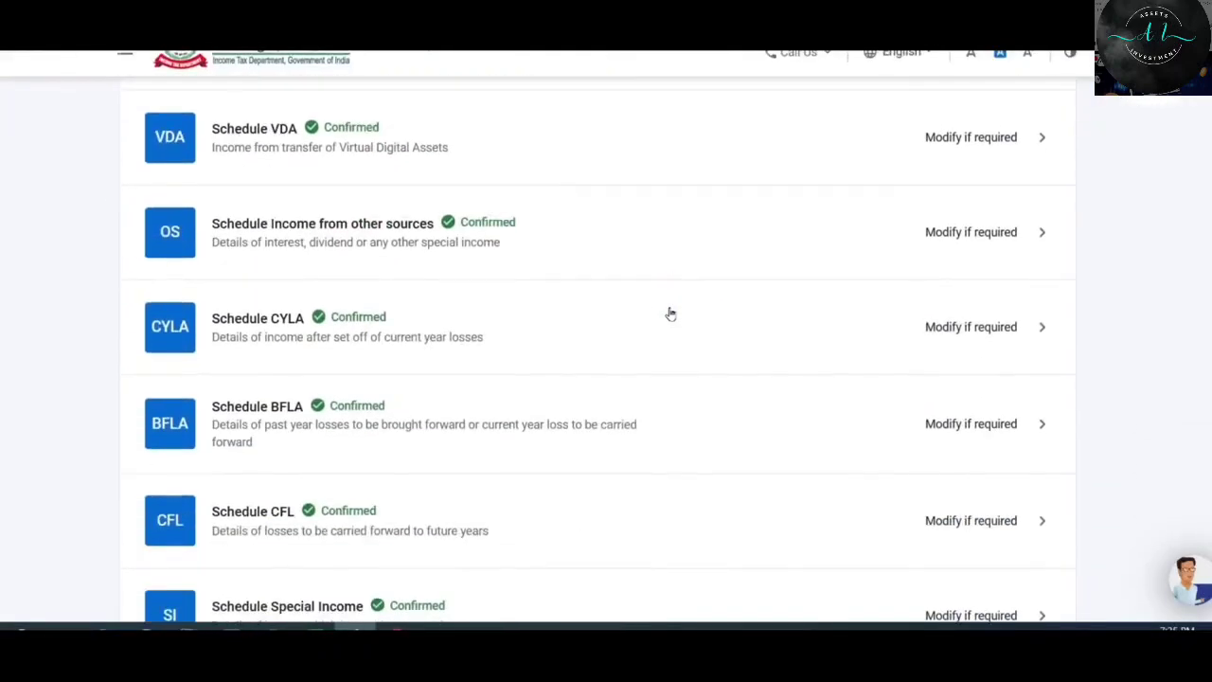
pyautogui.scroll(-4, 670, 315)
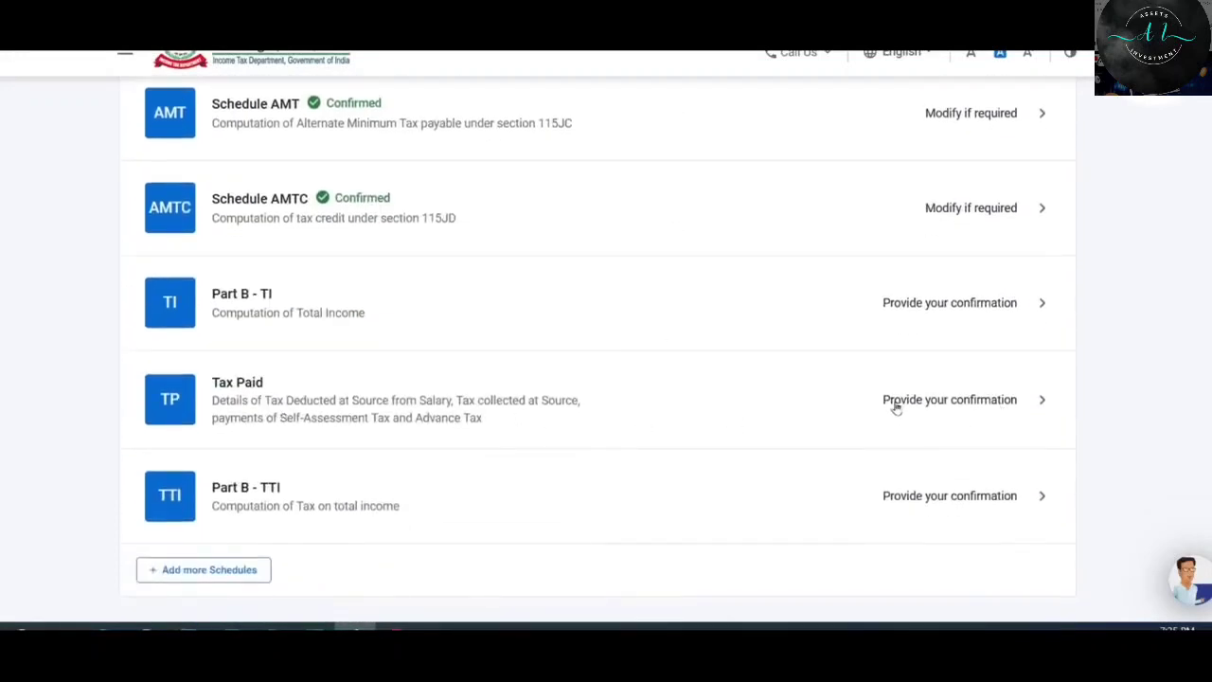
# Open the Tax Paid schedule and scroll through its sections.
pyautogui.click(794, 406)
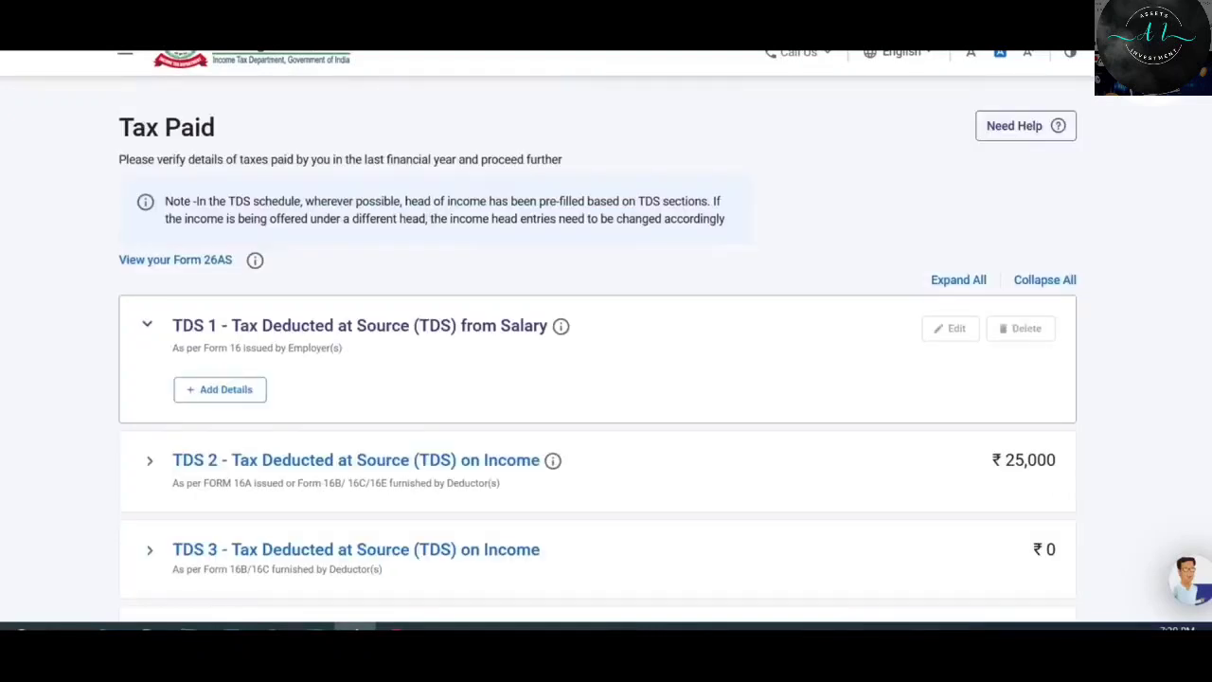
pyautogui.scroll(-2, 138, 542)
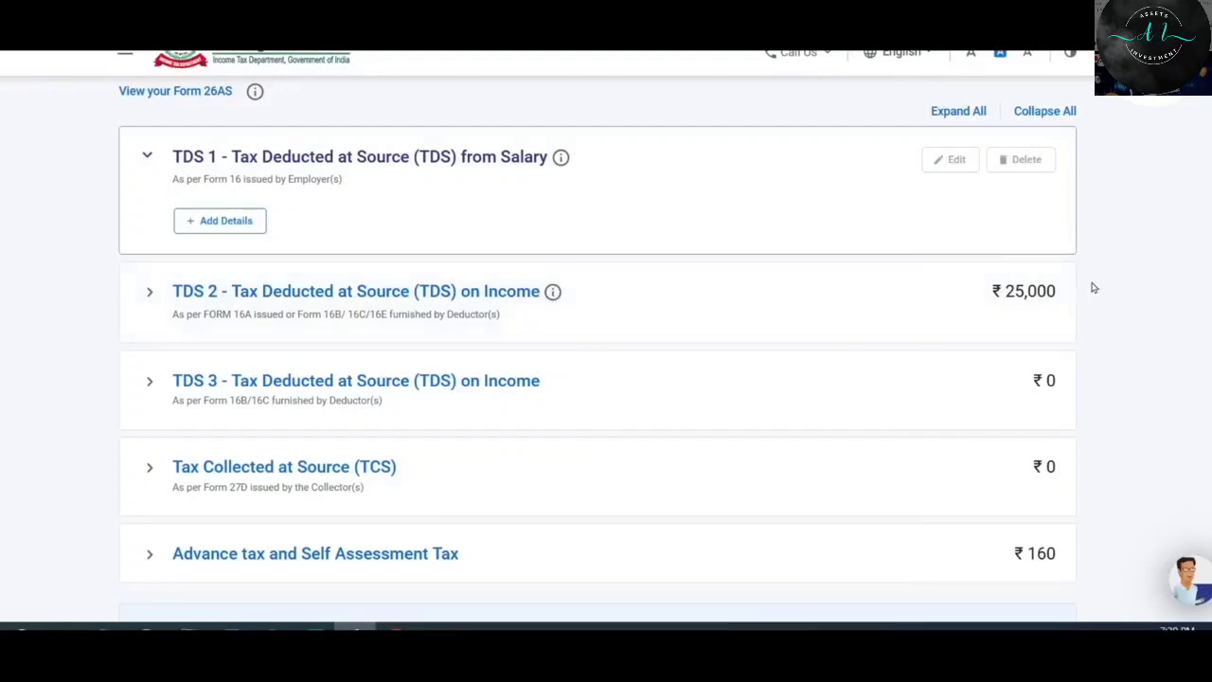
pyautogui.scroll(-2, 1204, 320)
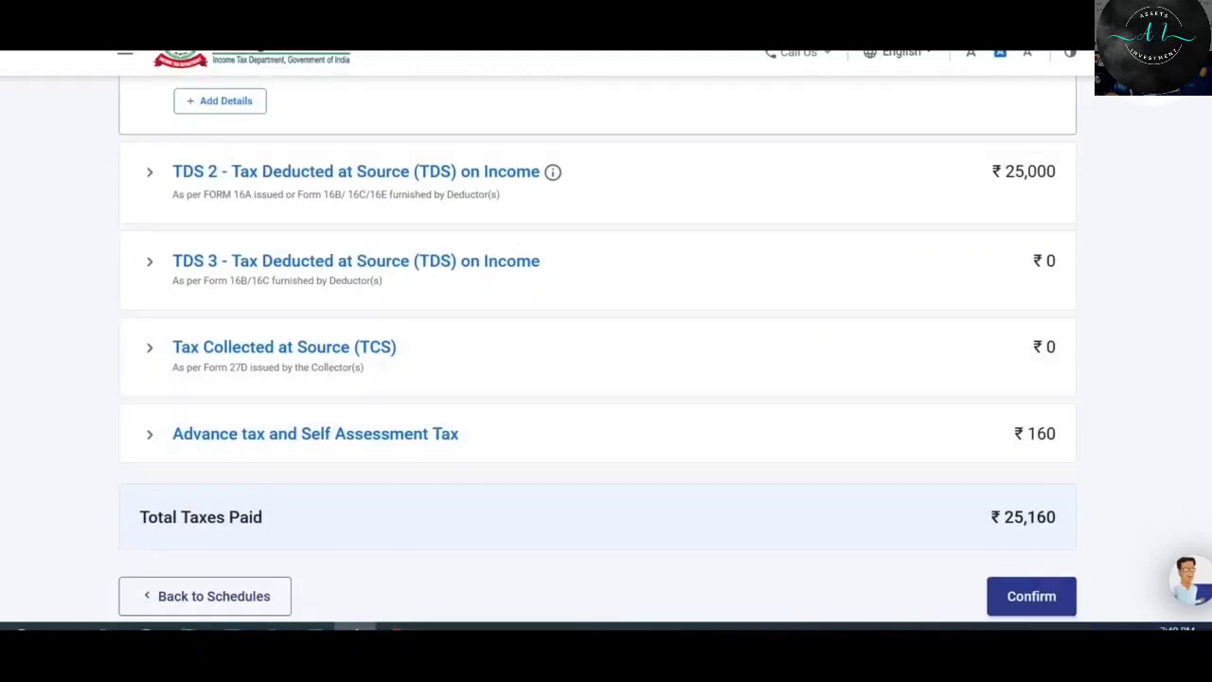
pyautogui.scroll(2, 1037, 315)
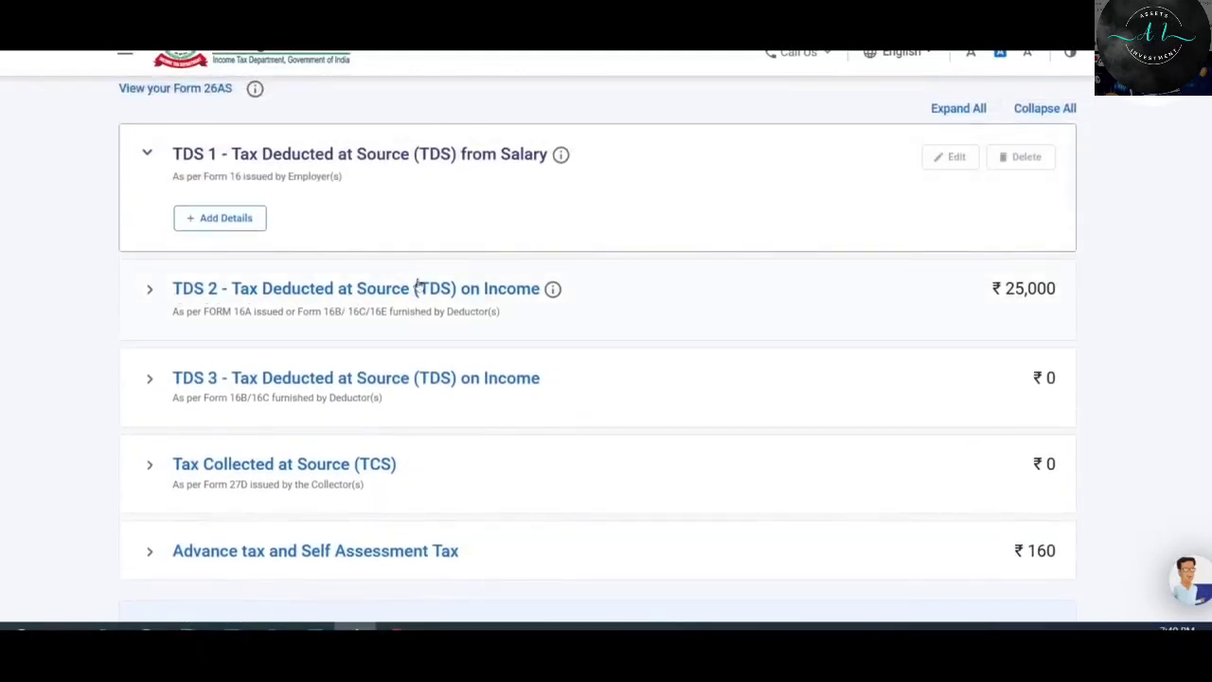
# Expand TDS 2, review and tick the ₹25,000 deductor row 1, then collapse it.
pyautogui.click(324, 292)
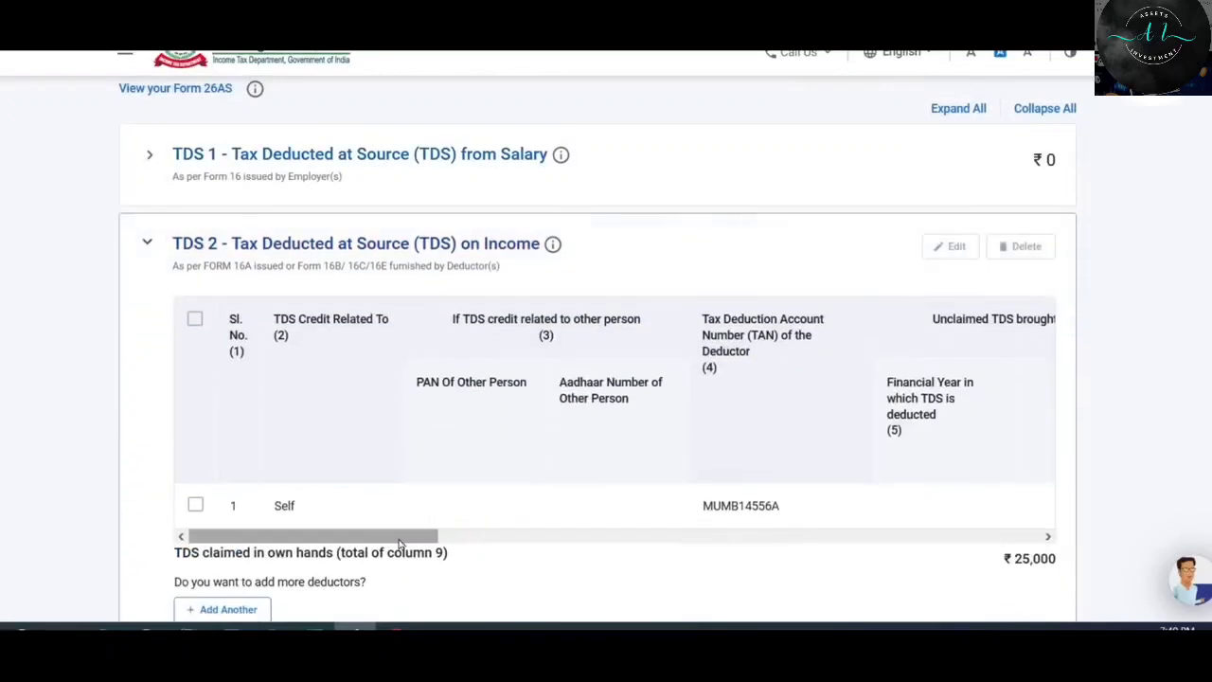
pyautogui.moveTo(399, 543); pyautogui.dragTo(928, 556)
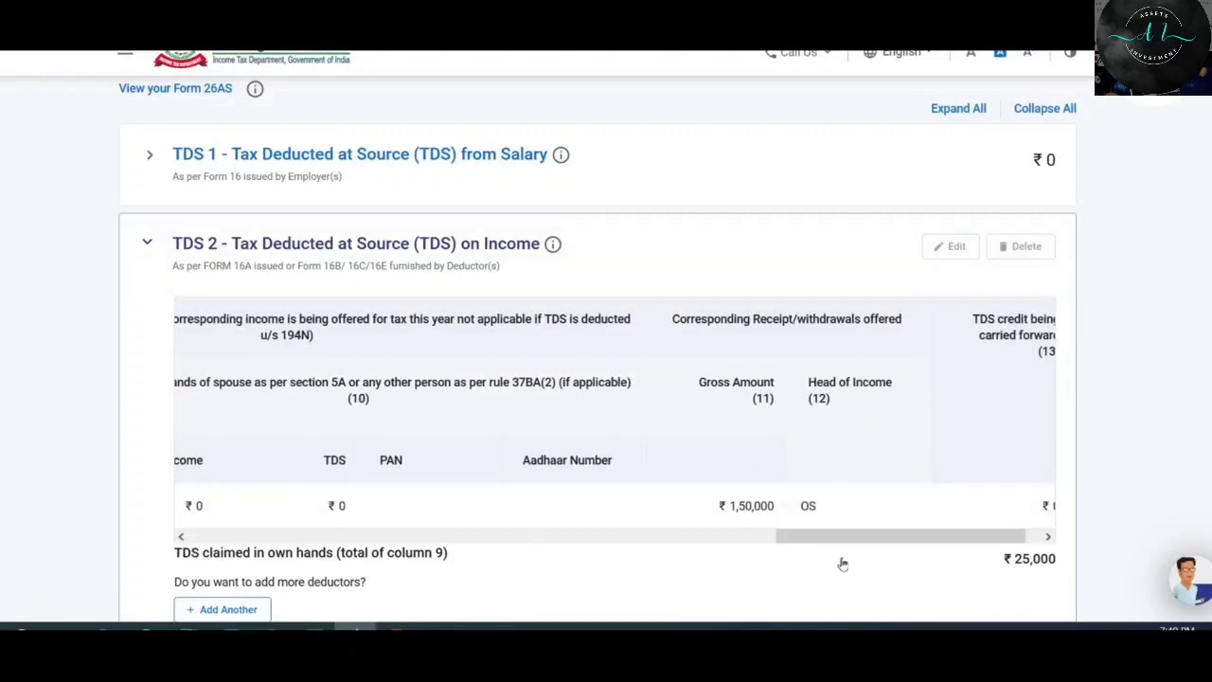
pyautogui.moveTo(877, 543); pyautogui.dragTo(251, 546)
pyautogui.click(196, 505)
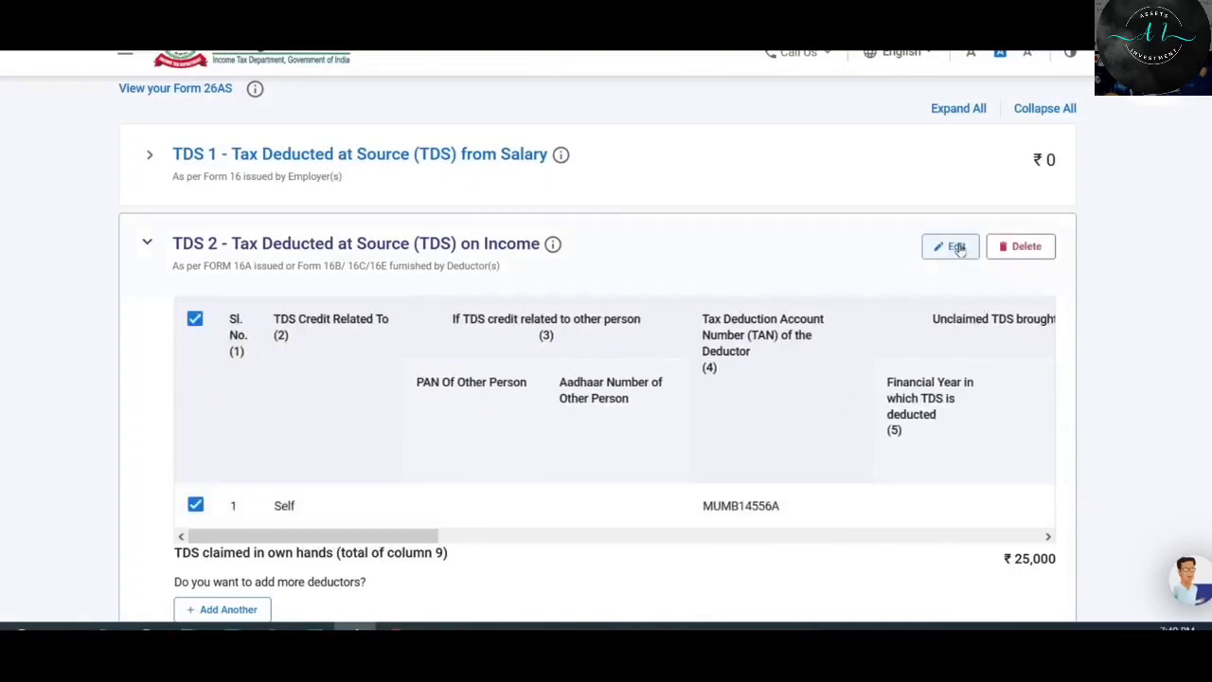
pyautogui.click(211, 244)
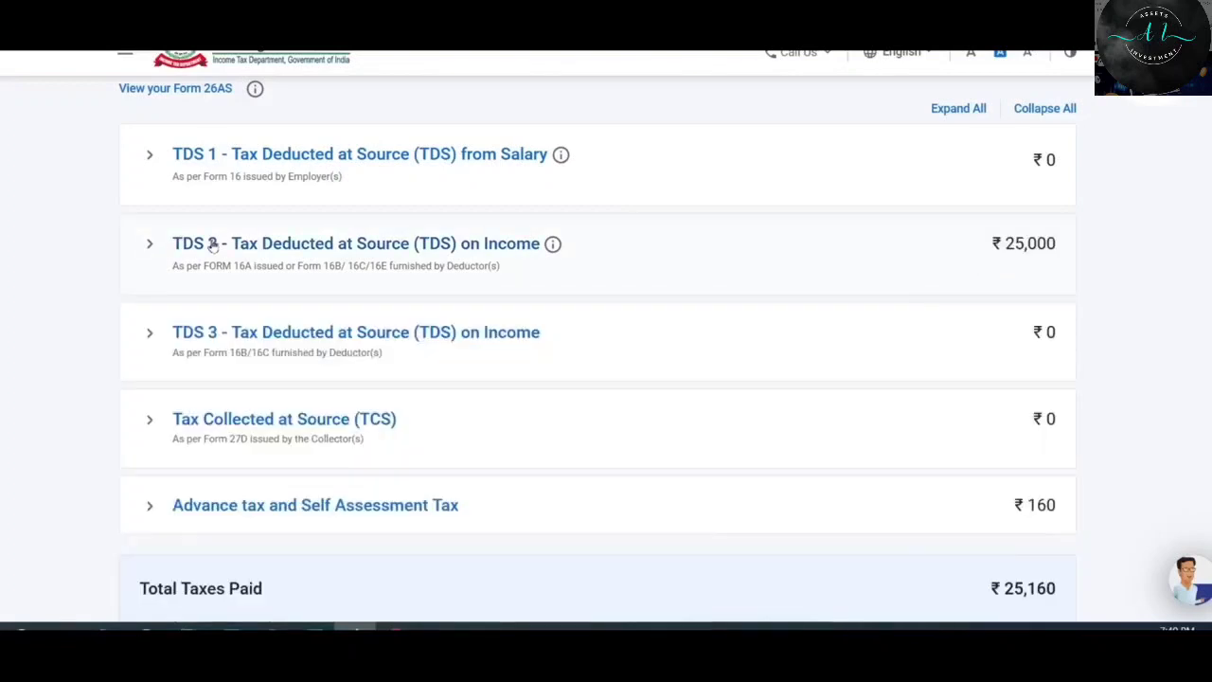
# Expand the Advance tax and Self Assessment Tax challans and tick the ₹10 challan of 02-May-2023.
pyautogui.scroll(-2, 417, 270)
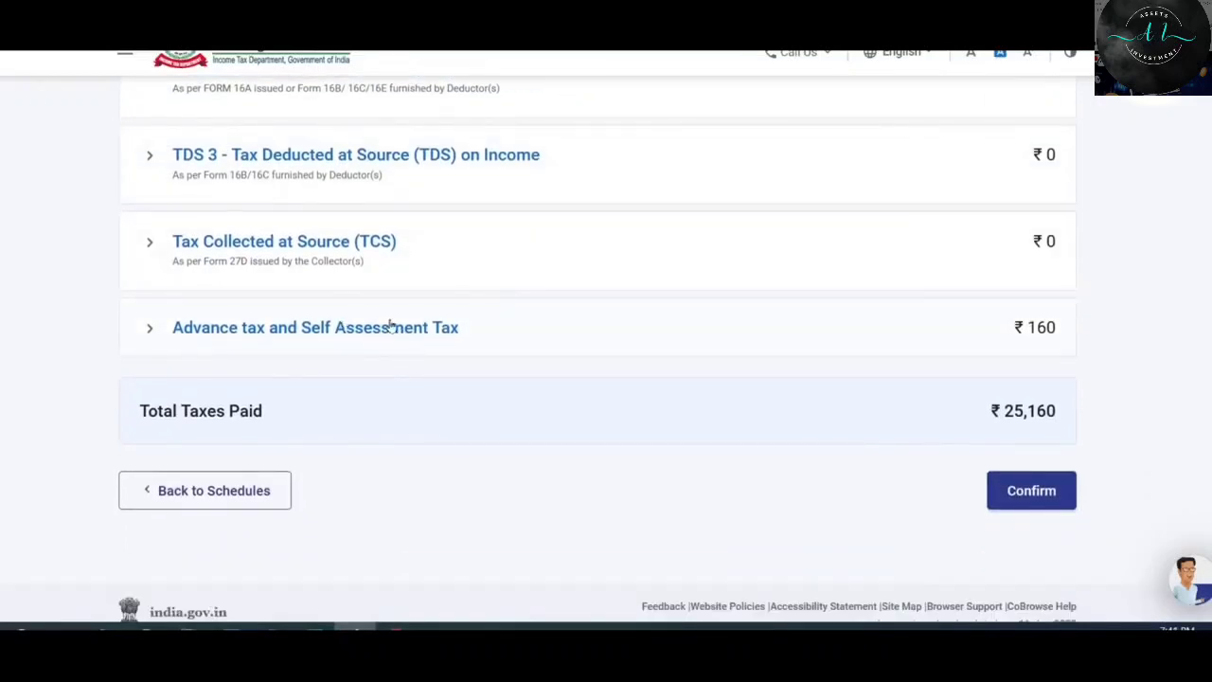
pyautogui.click(380, 326)
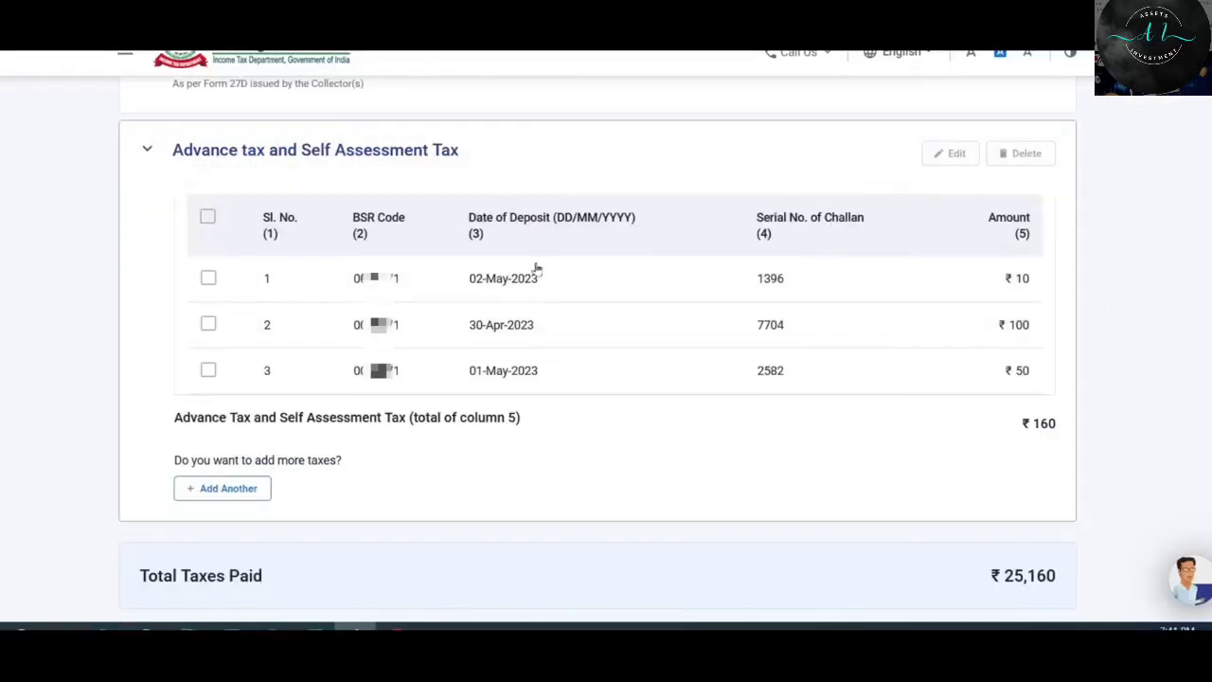
pyautogui.click(209, 279)
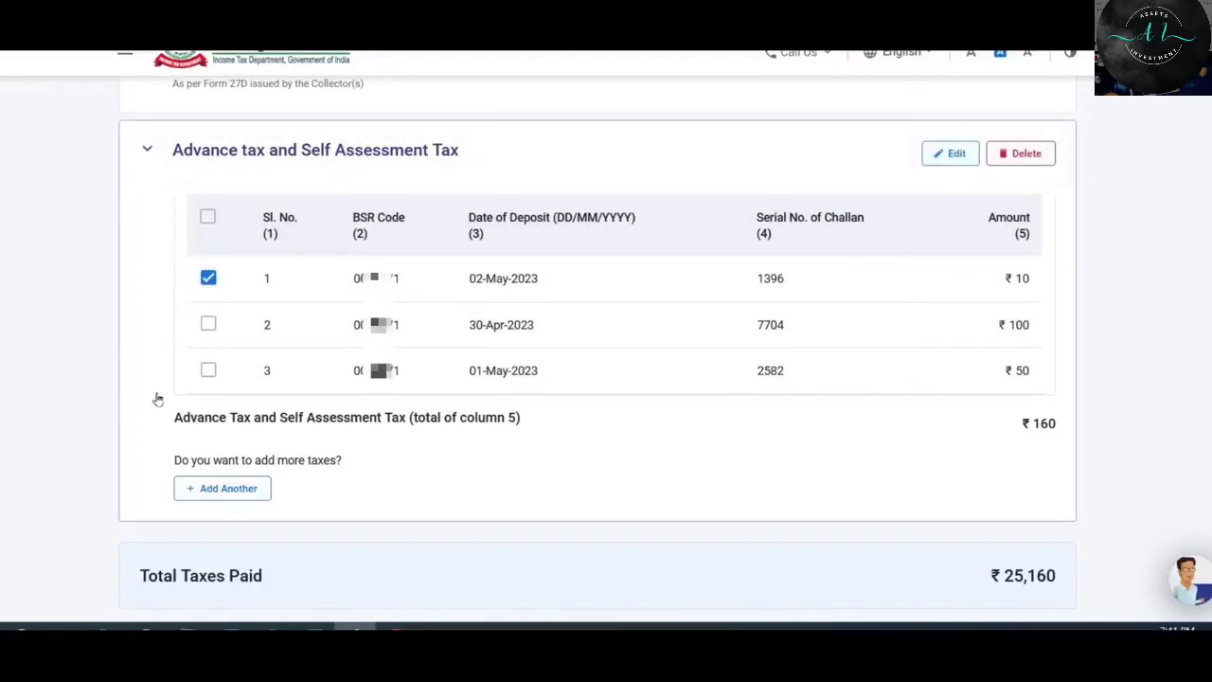
# Add a new advance tax challan with its BSR code and deposit date 15-May-2023.
pyautogui.click(229, 488)
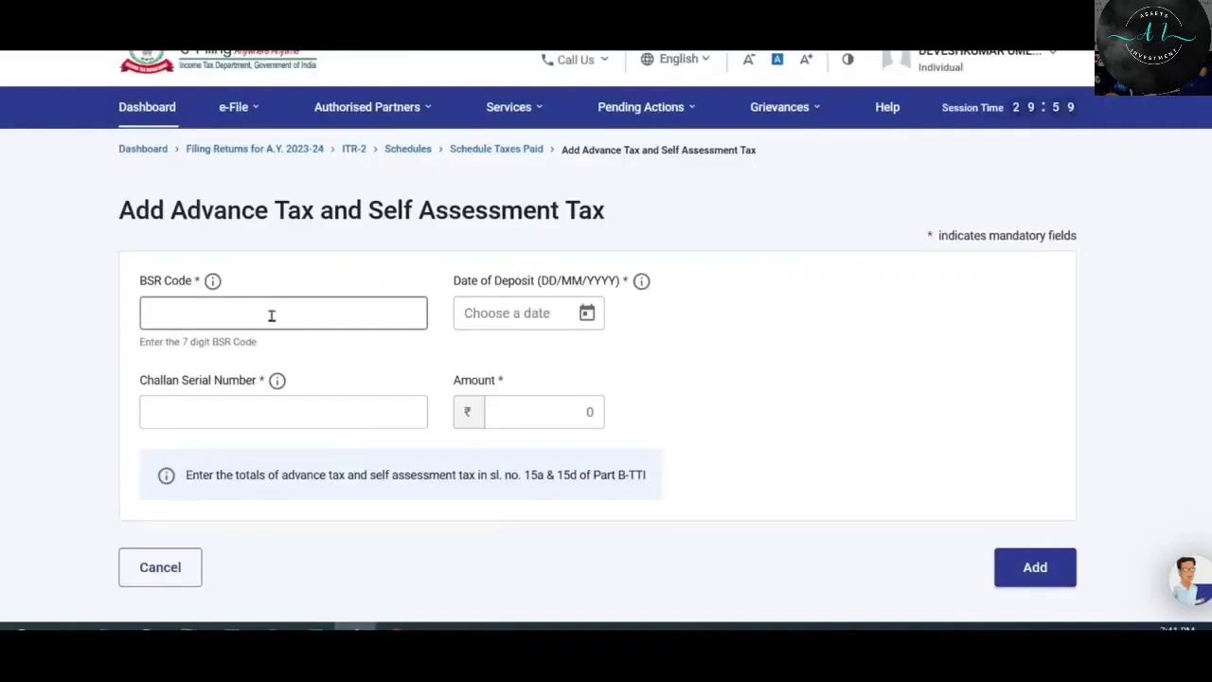
pyautogui.click(552, 314)
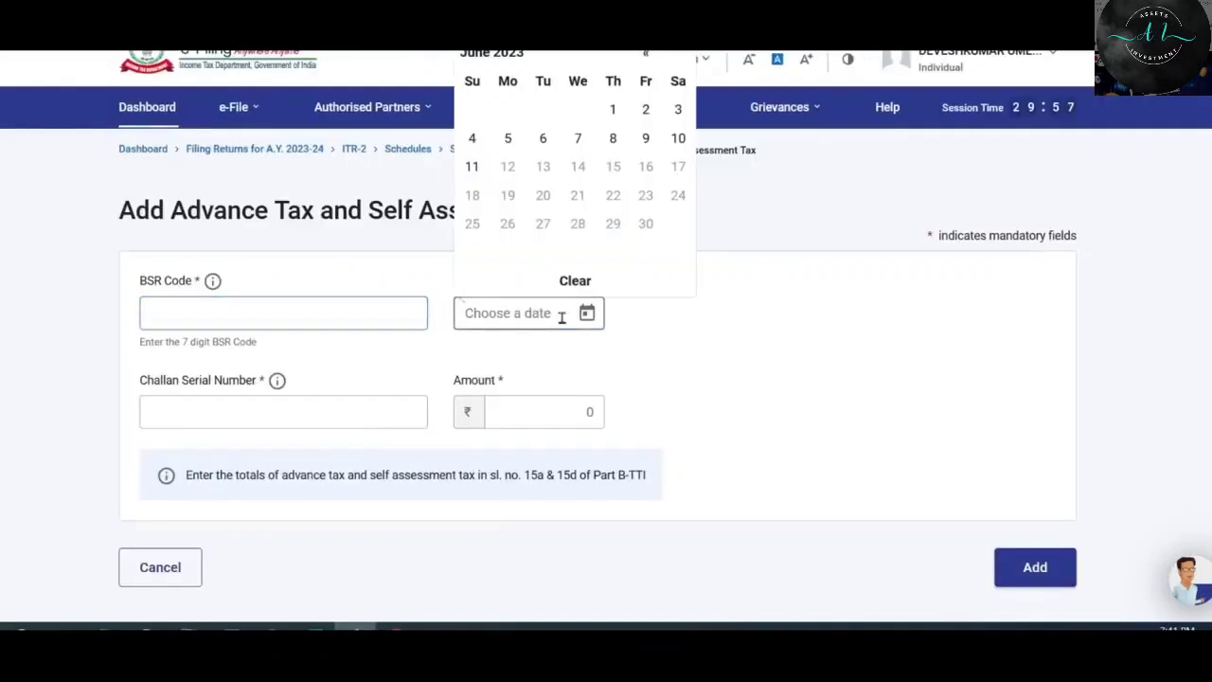
pyautogui.click(293, 422)
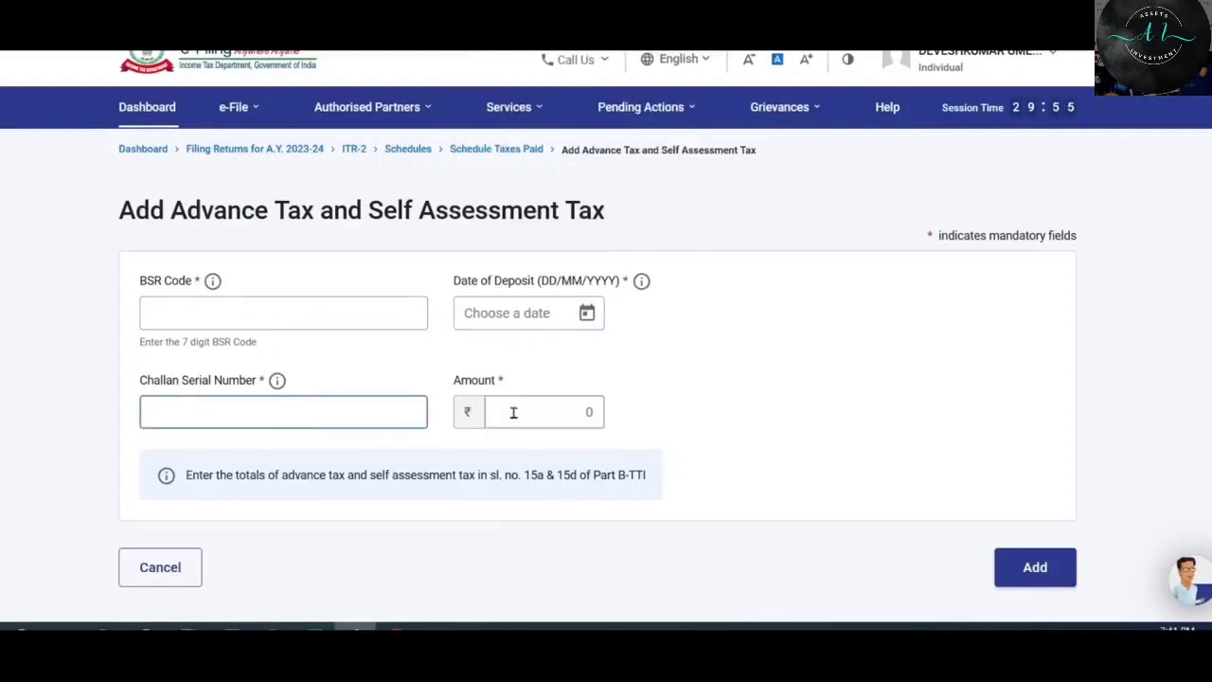
pyautogui.click(544, 411)
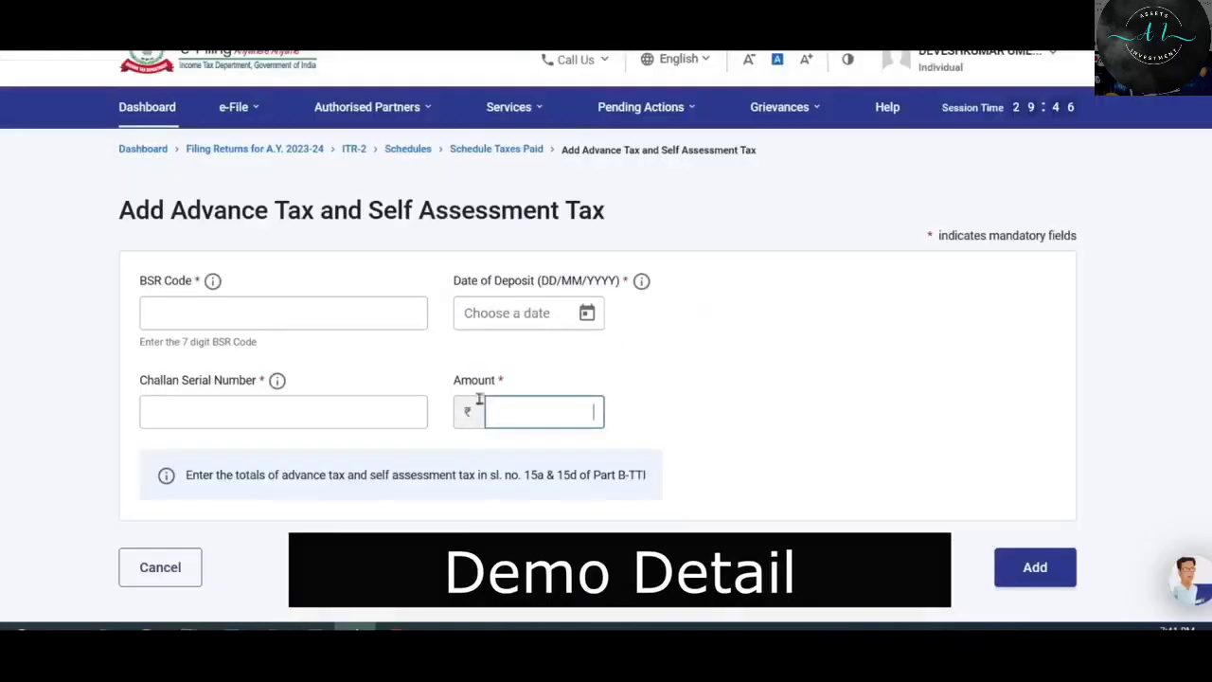
pyautogui.click(417, 319)
pyautogui.write('001350')
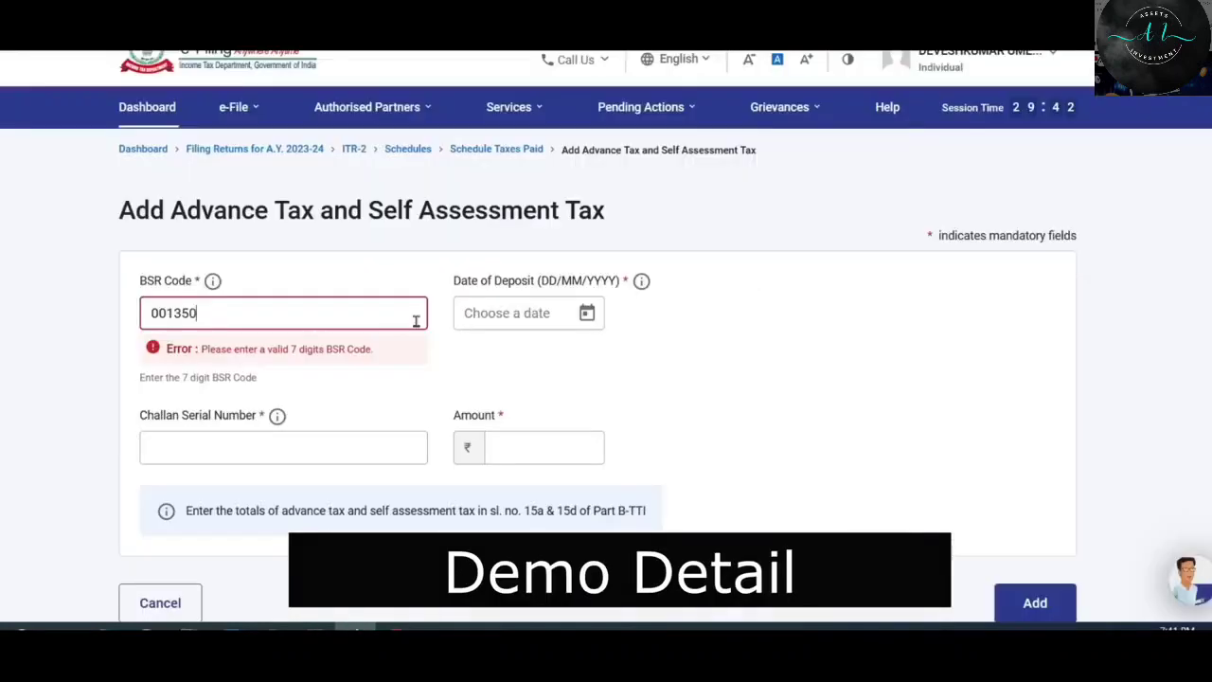
pyautogui.click(528, 312)
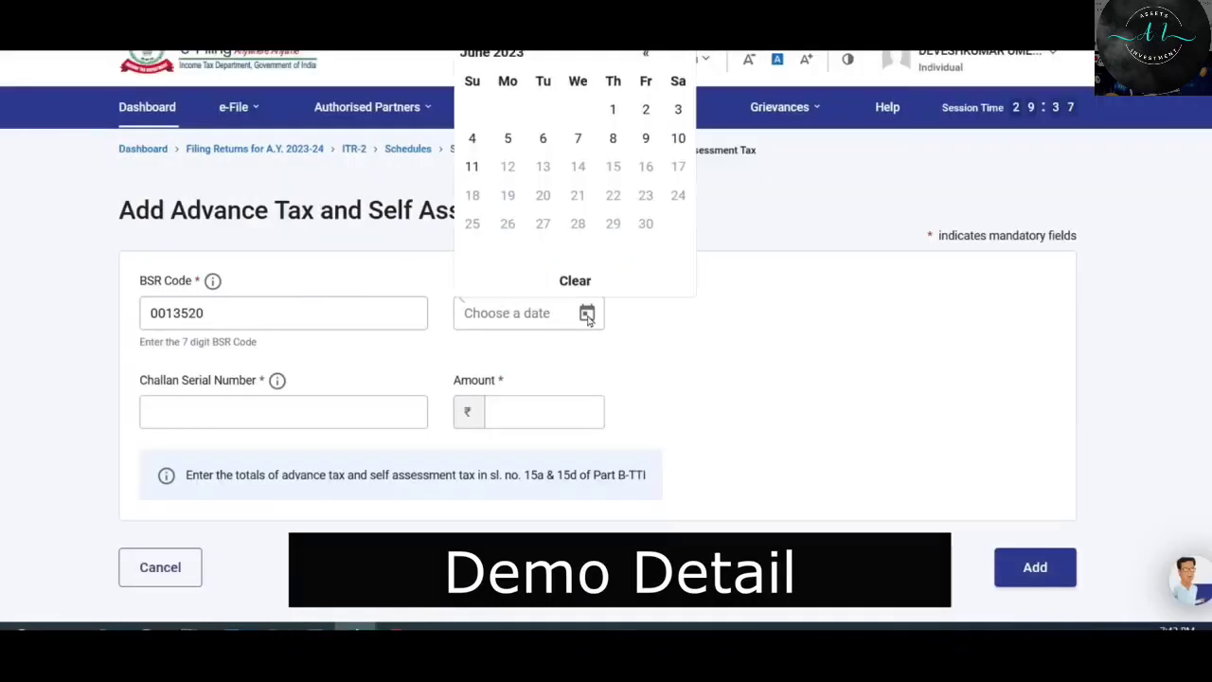
pyautogui.click(645, 53)
pyautogui.click(508, 167)
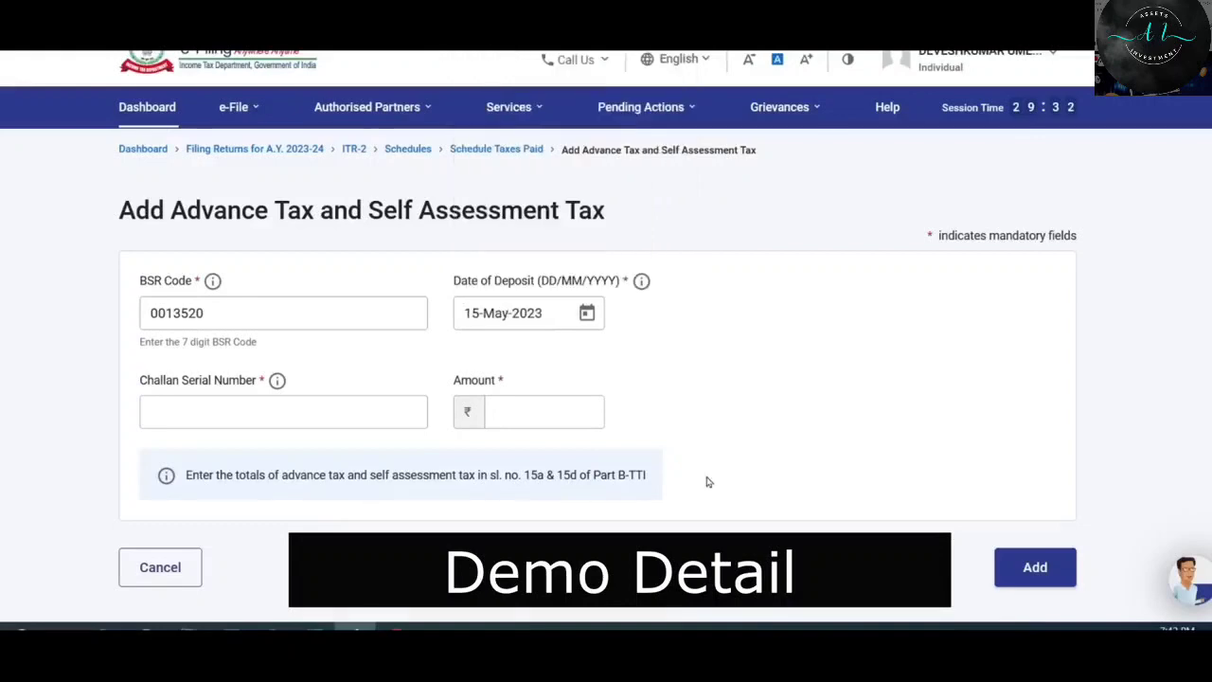
# Enter the challan serial number and an amount of ₹89,000.
pyautogui.click(387, 422)
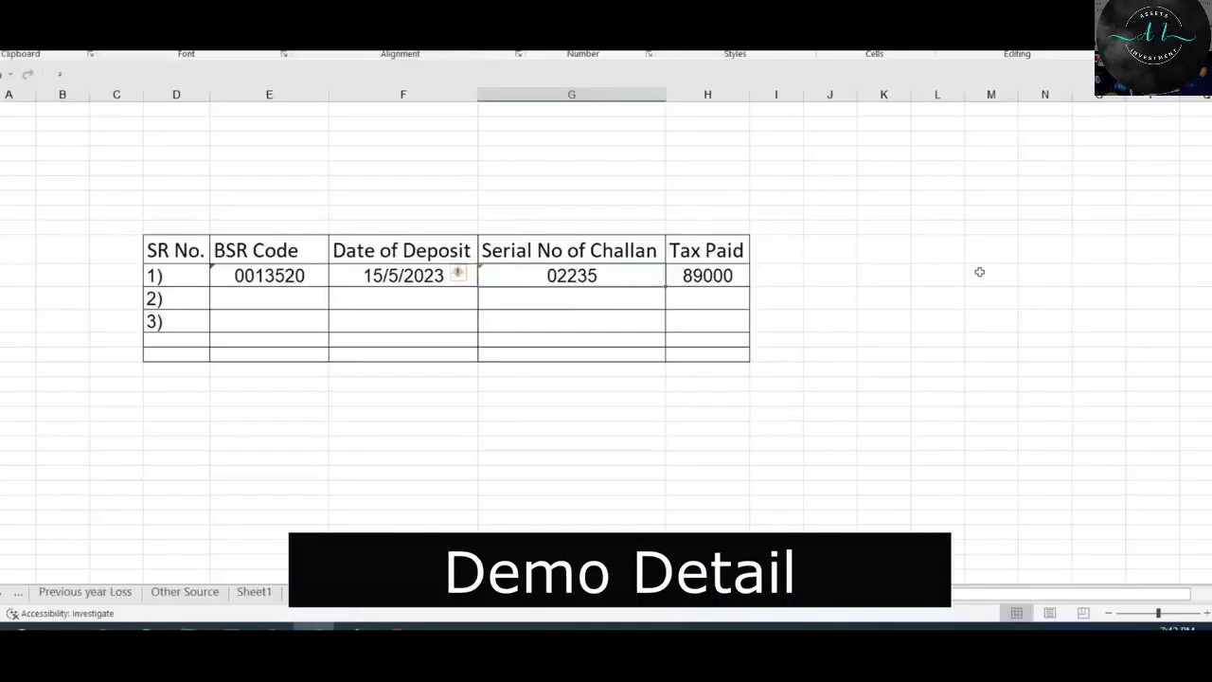
pyautogui.press('Tab')
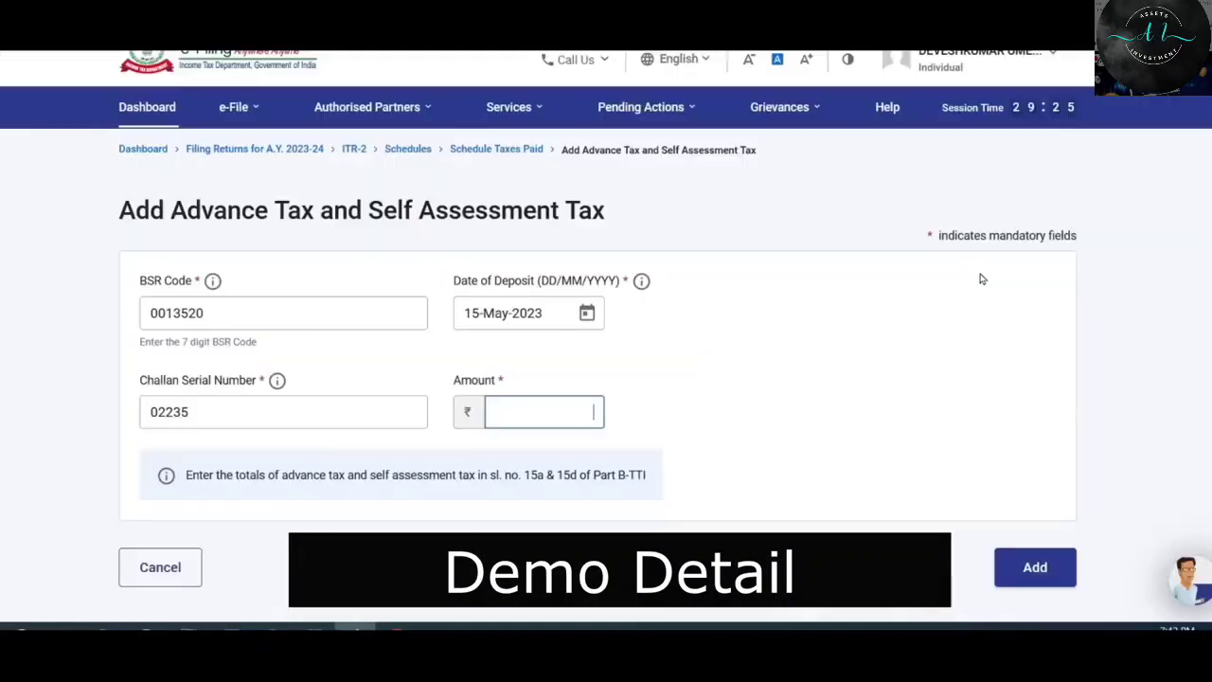
pyautogui.write('89,000')
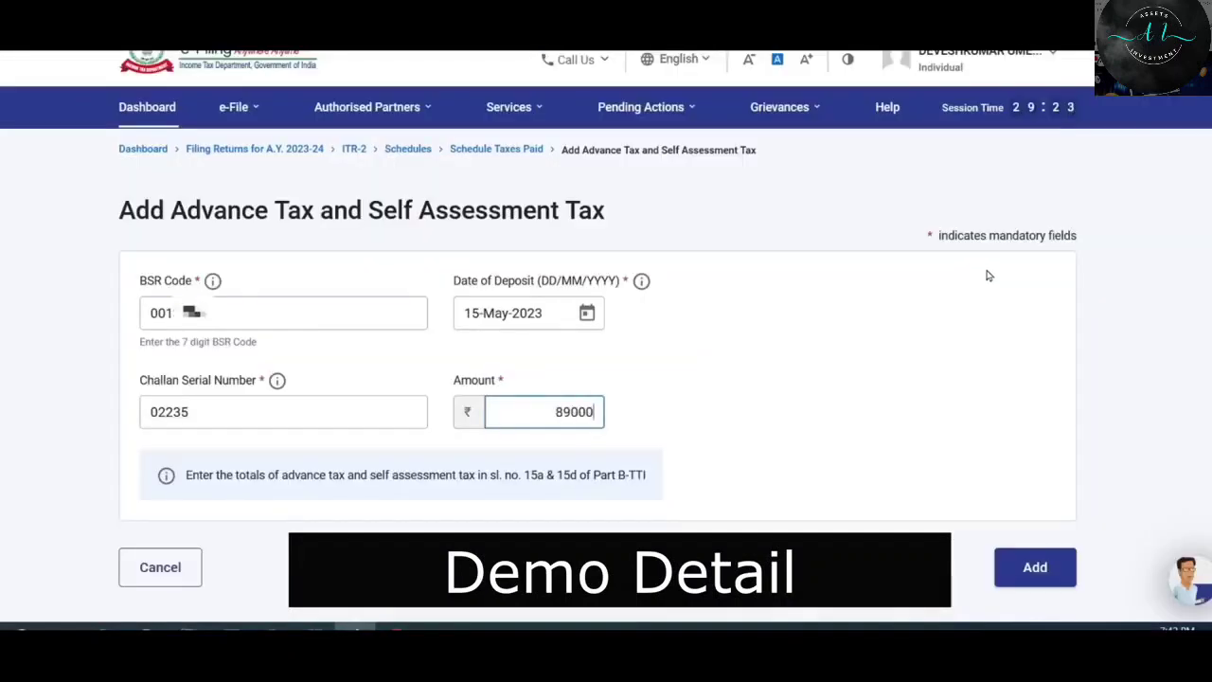
pyautogui.click(710, 390)
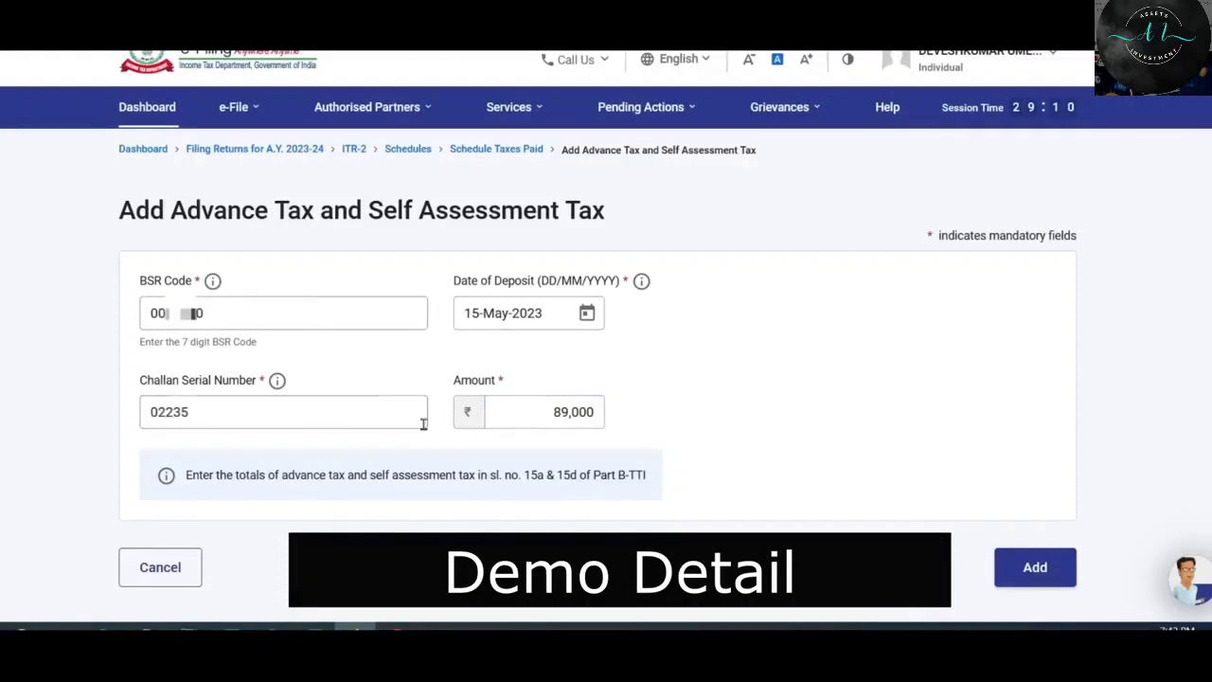
# Save the ₹89,000 challan and confirm the Tax Paid schedule totalling ₹1,14,160.
pyautogui.click(1039, 567)
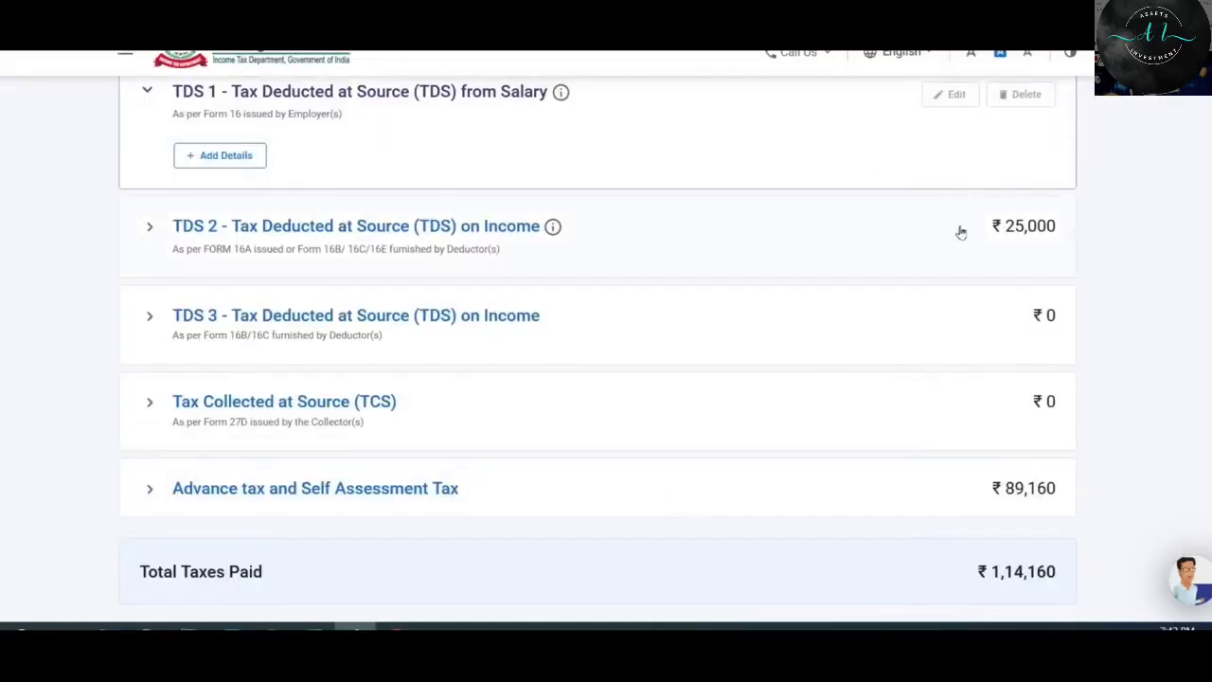
pyautogui.scroll(-1, 960, 232)
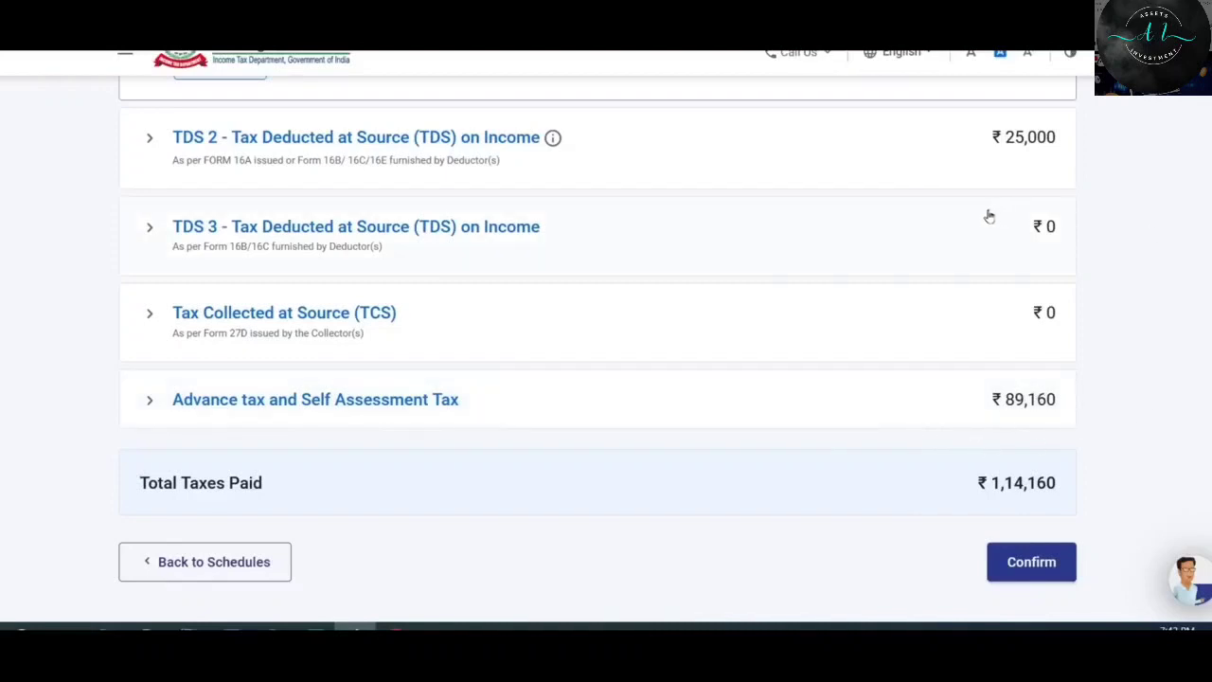
pyautogui.click(1036, 564)
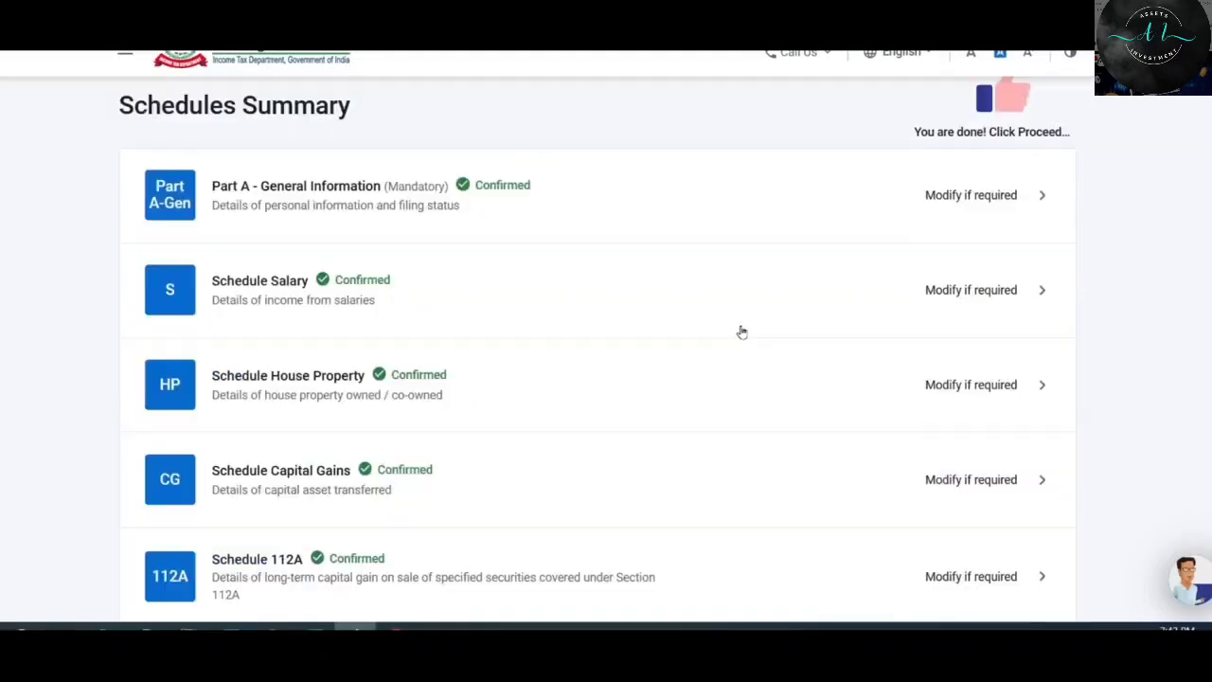
# Open Part B - TI from the Schedules Summary for confirmation.
pyautogui.scroll(-8, 742, 332)
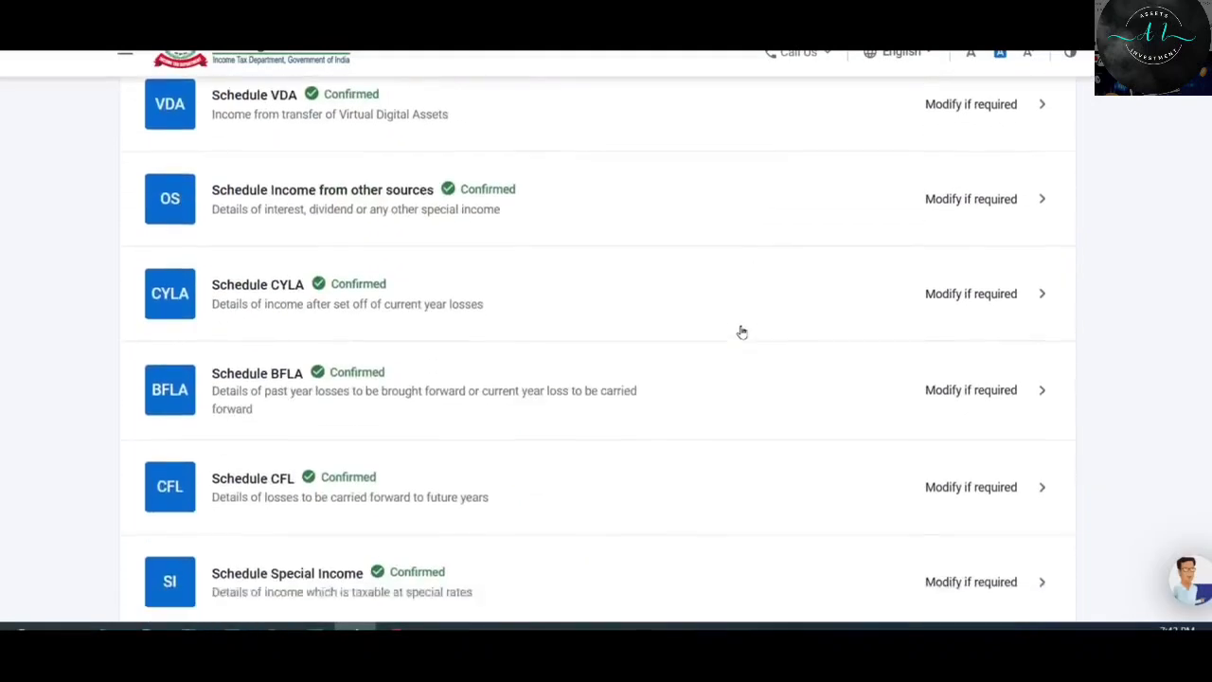
pyautogui.scroll(-9, 741, 332)
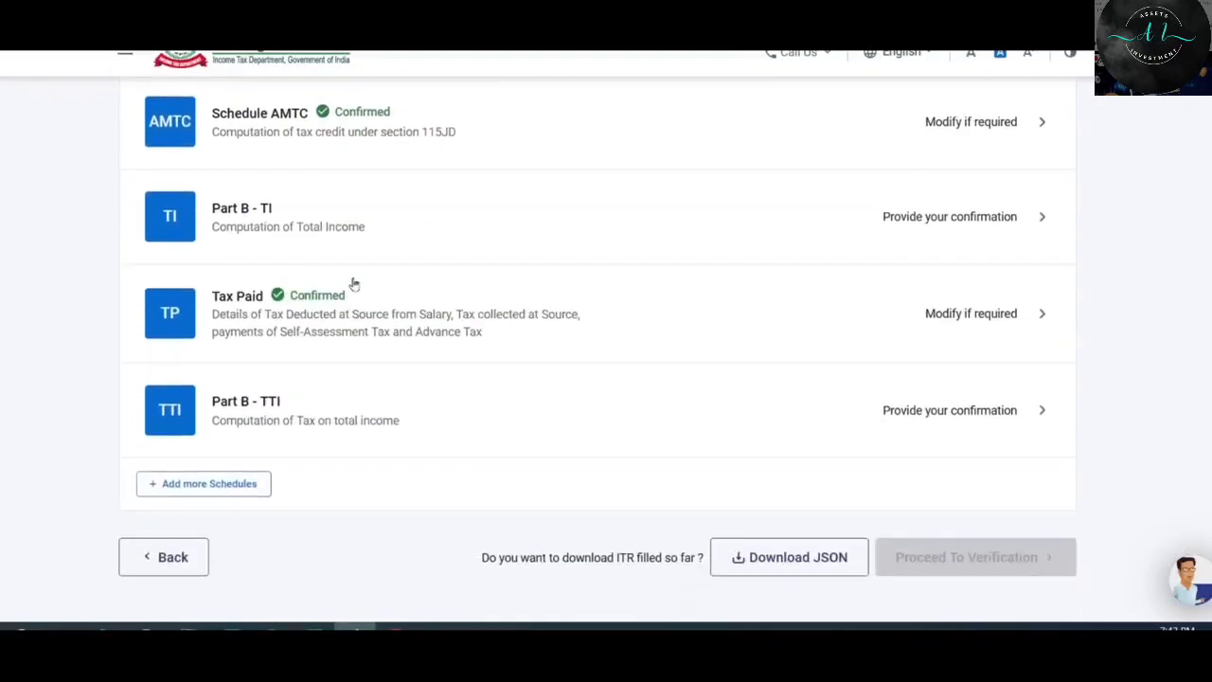
pyautogui.scroll(1, 369, 323)
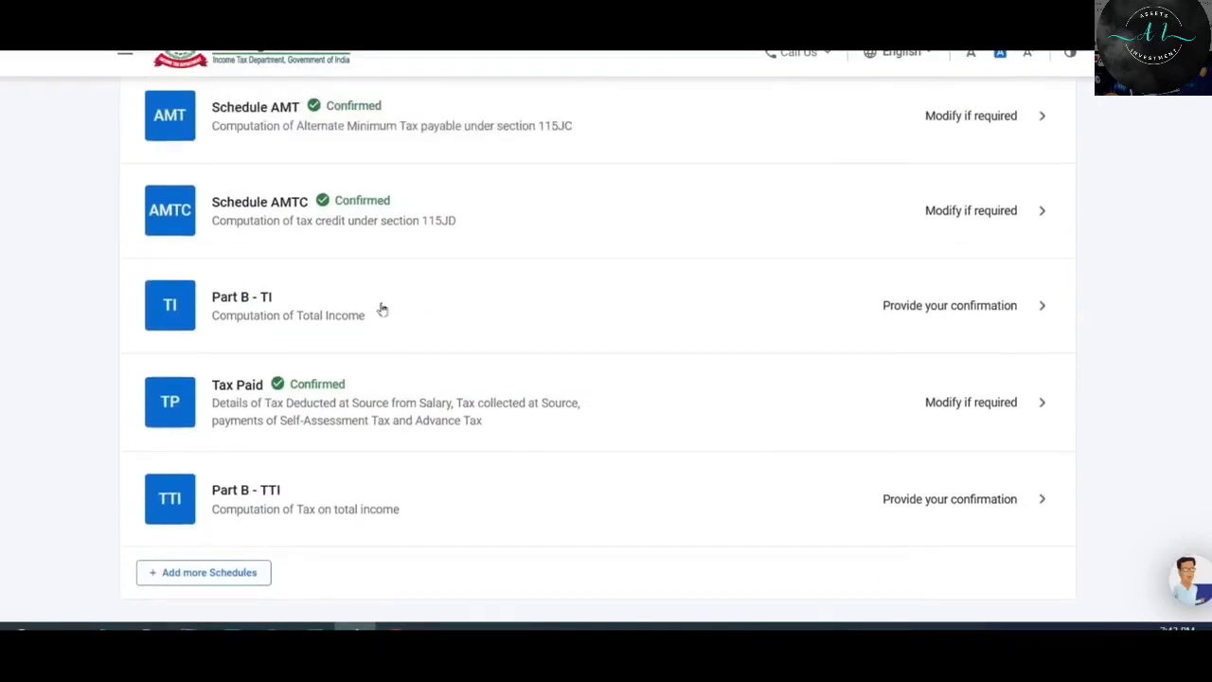
pyautogui.click(940, 310)
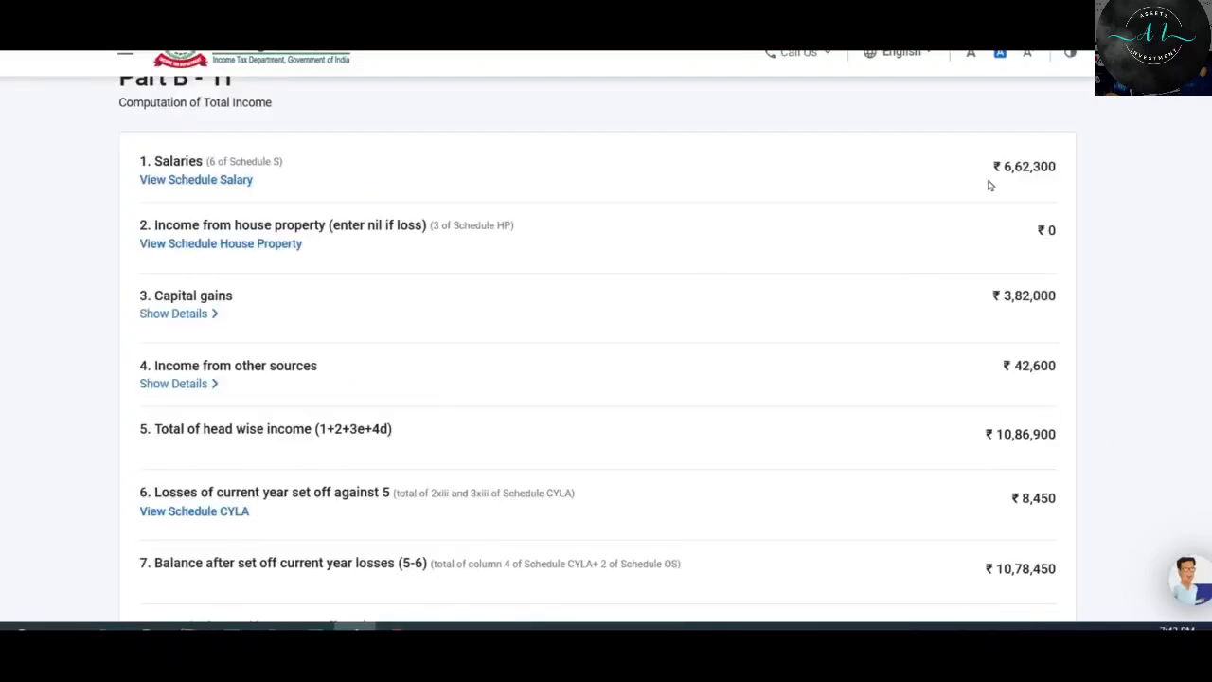
# Review the Part B - TI computation with total income ₹9,19,469 and confirm it.
pyautogui.scroll(-4, 797, 339)
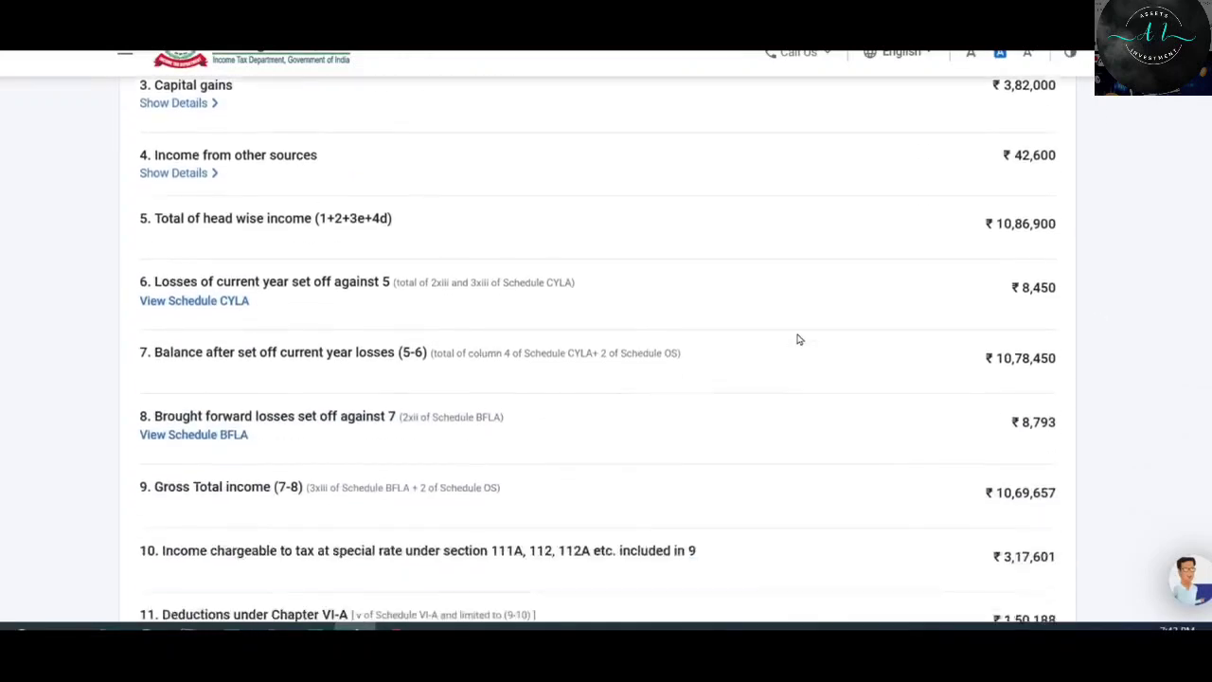
pyautogui.scroll(-6, 798, 341)
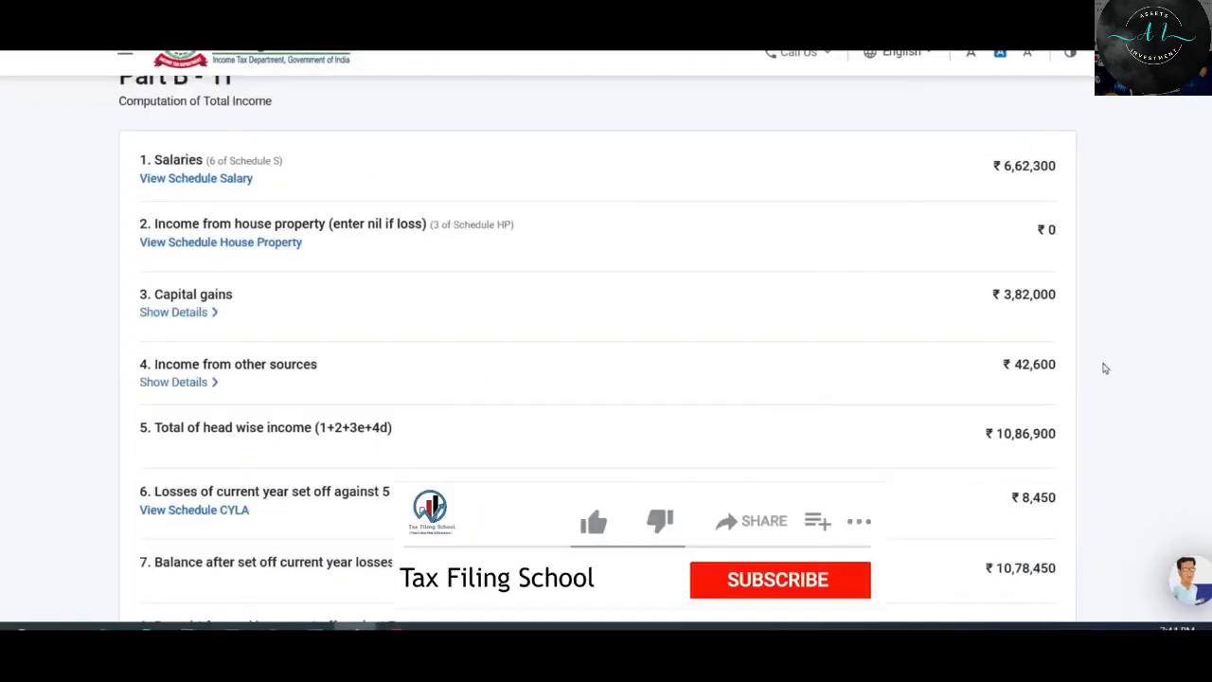
pyautogui.scroll(-1, 855, 396)
pyautogui.scroll(1, 612, 360)
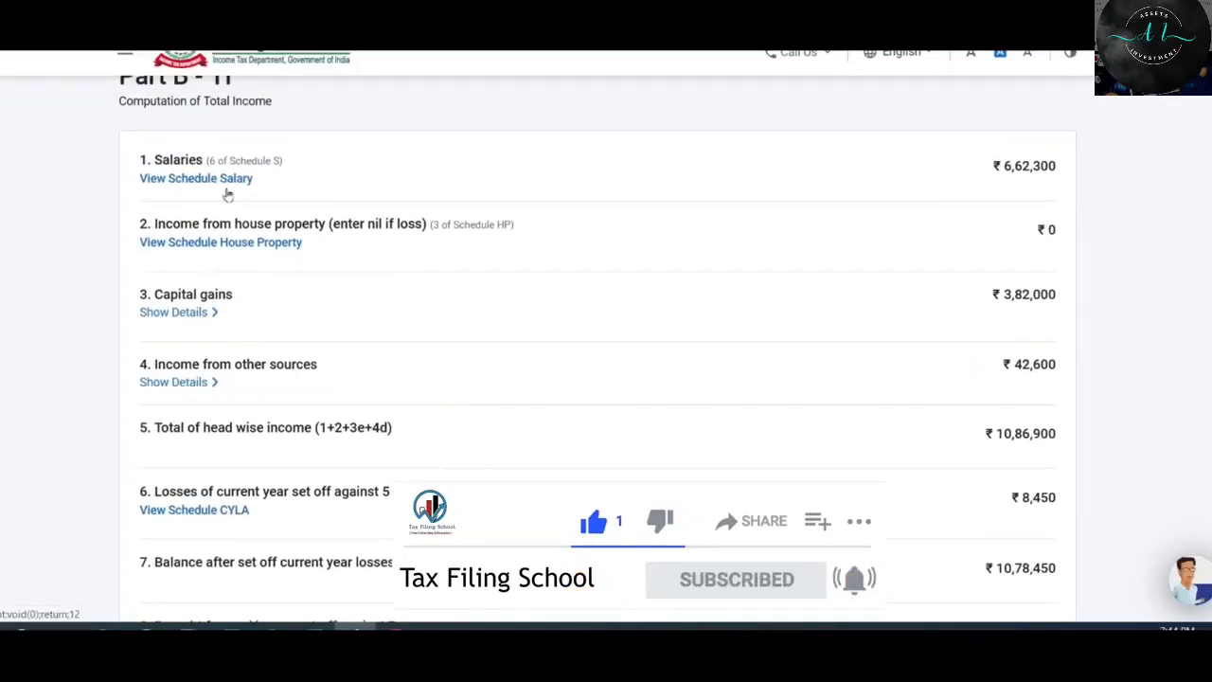
pyautogui.scroll(-4, 532, 298)
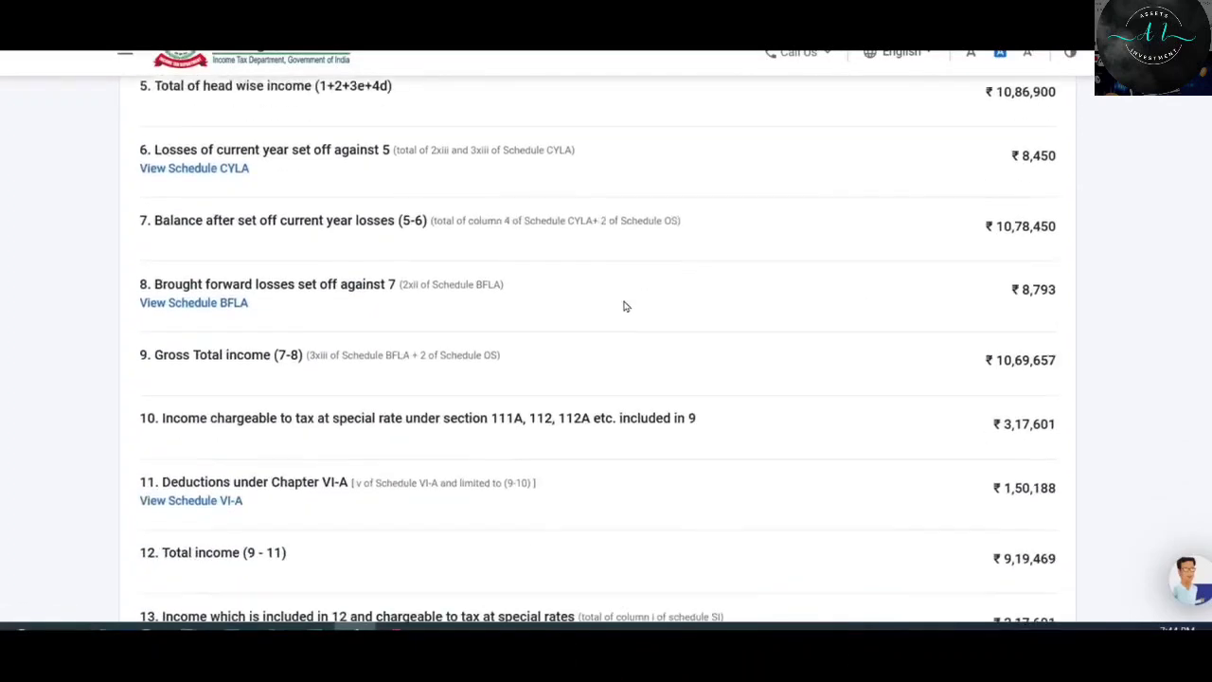
pyautogui.scroll(-6, 761, 290)
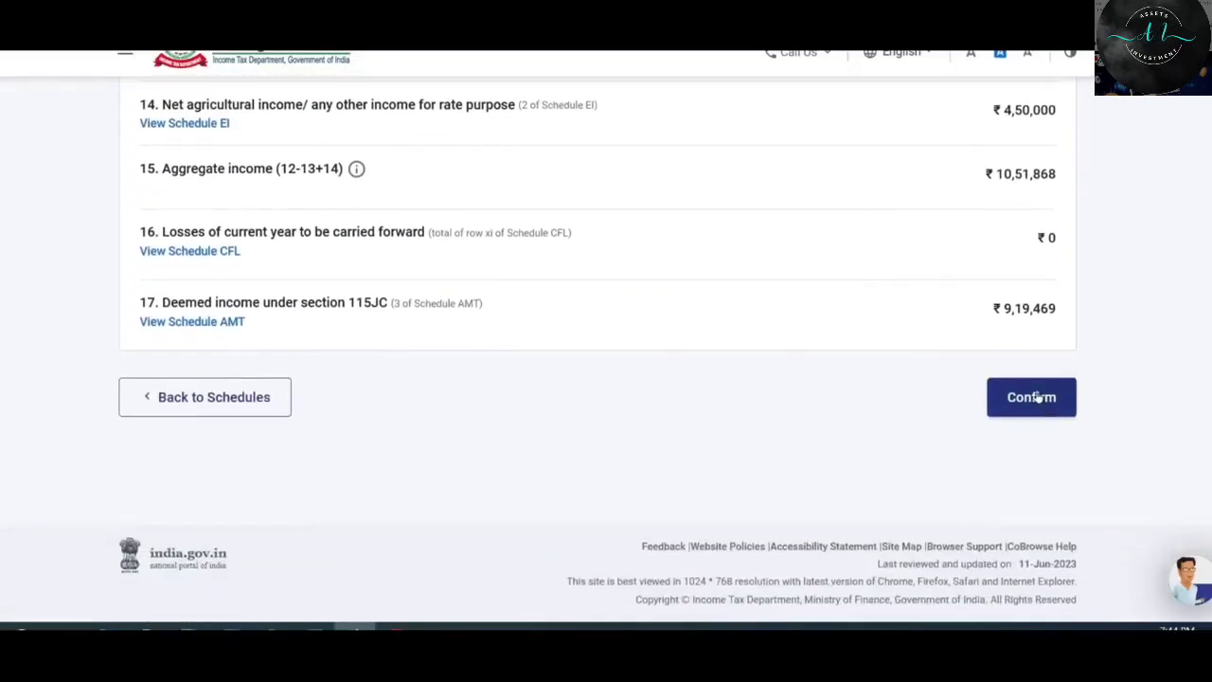
pyautogui.click(1035, 399)
pyautogui.scroll(-11, 770, 222)
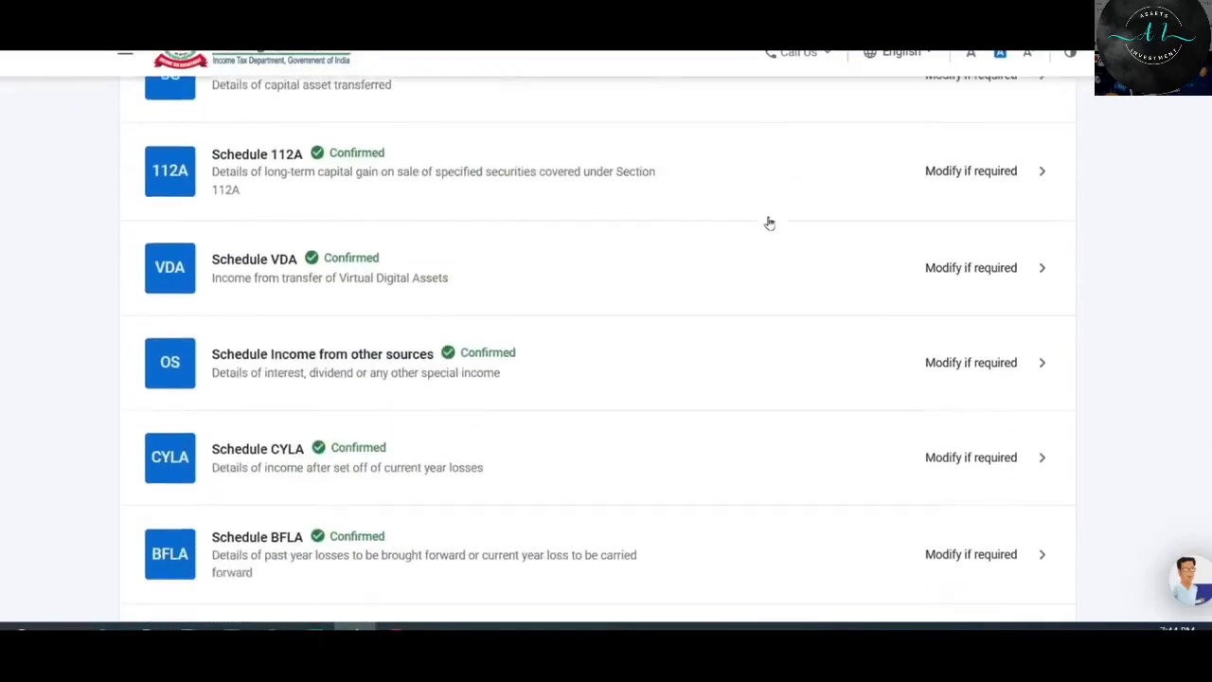
pyautogui.scroll(-4, 769, 222)
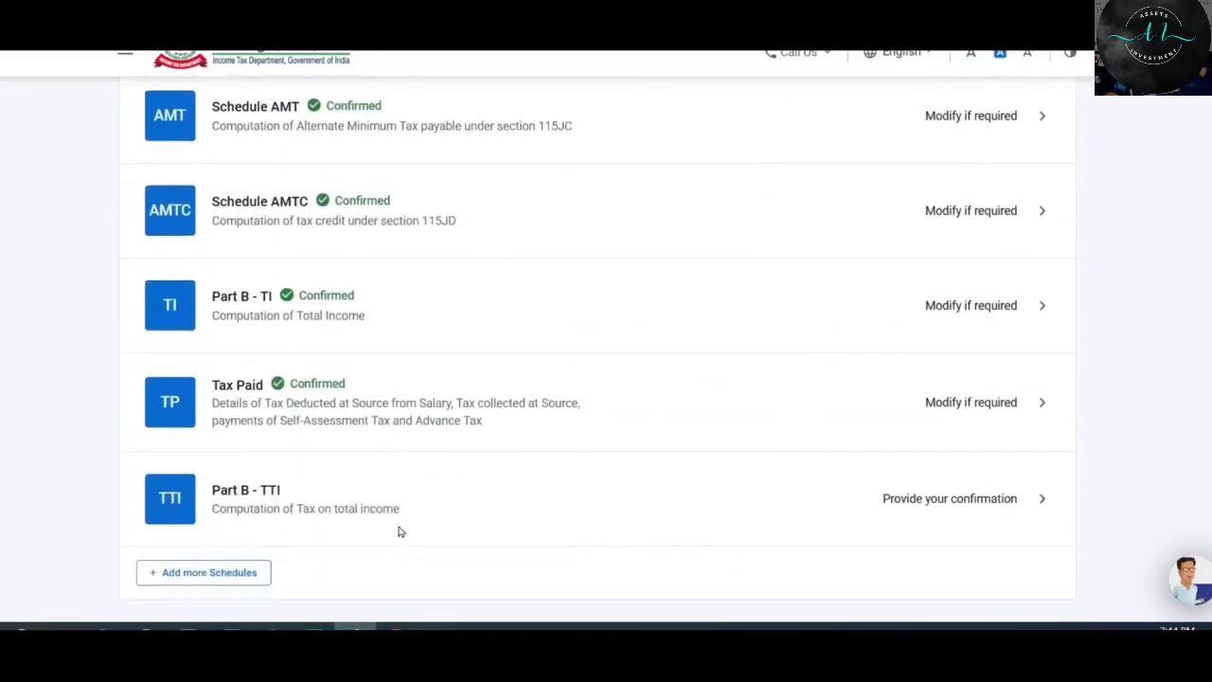
pyautogui.click(966, 498)
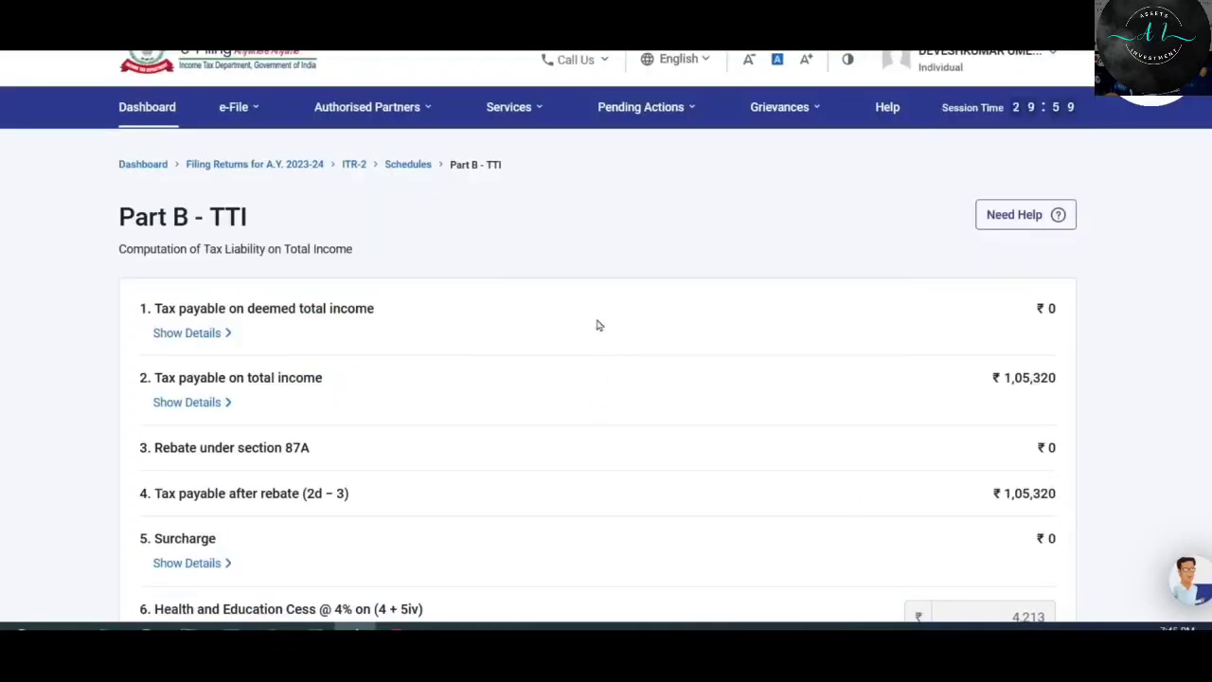
pyautogui.scroll(-2, 636, 311)
pyautogui.scroll(-1, 636, 310)
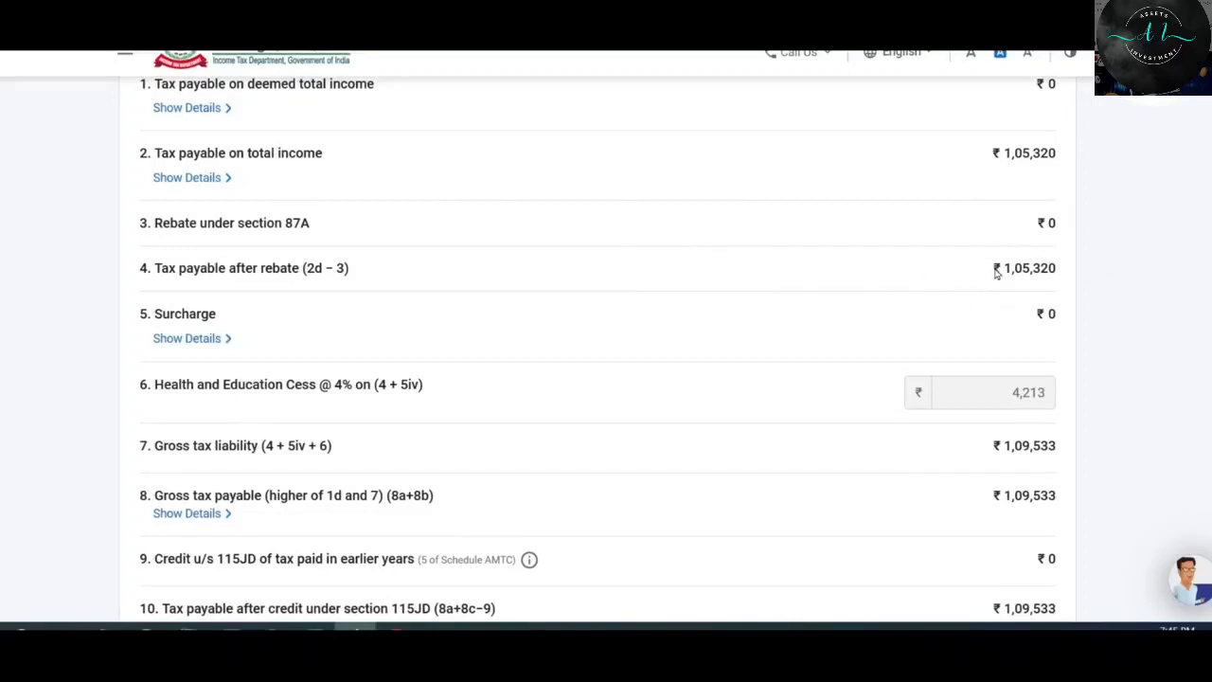
pyautogui.scroll(-2, 995, 273)
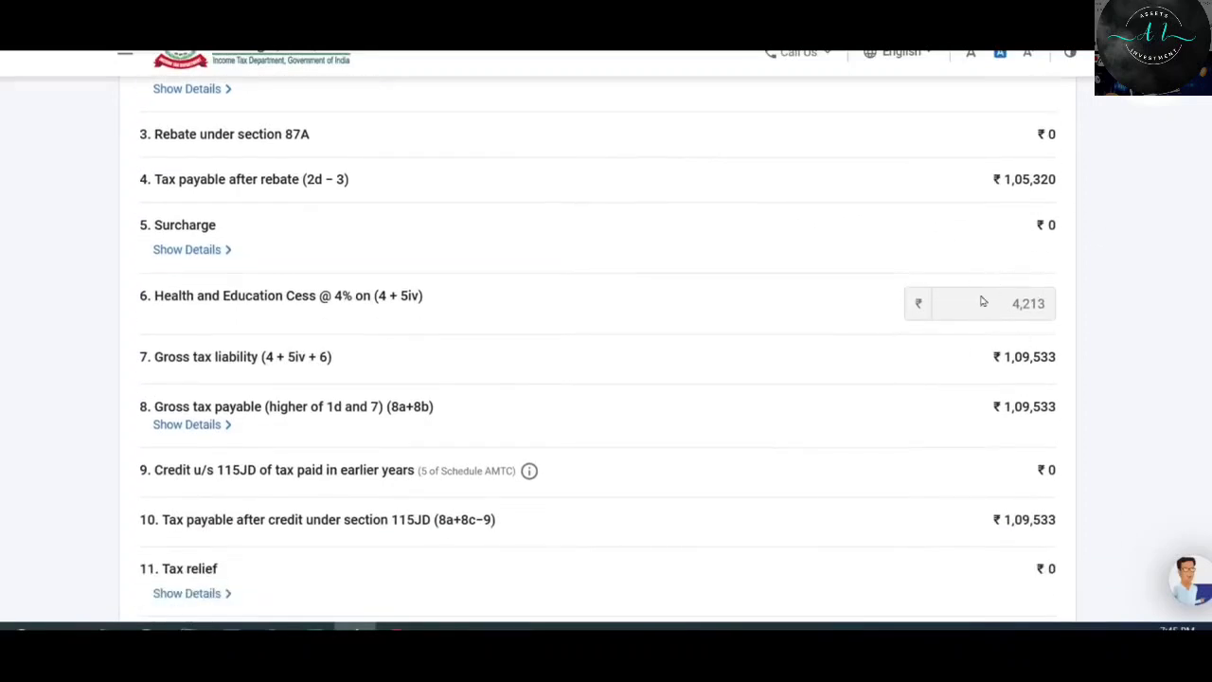
pyautogui.scroll(-4, 1071, 381)
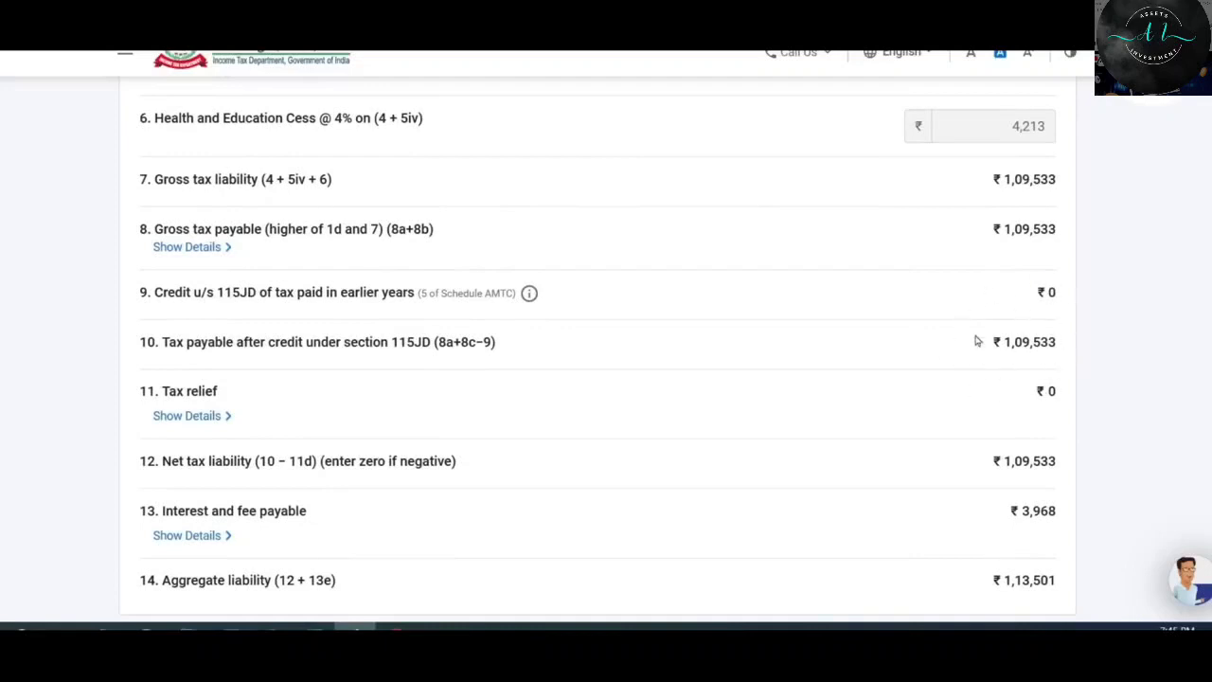
pyautogui.scroll(-2, 982, 281)
pyautogui.scroll(-3, 982, 281)
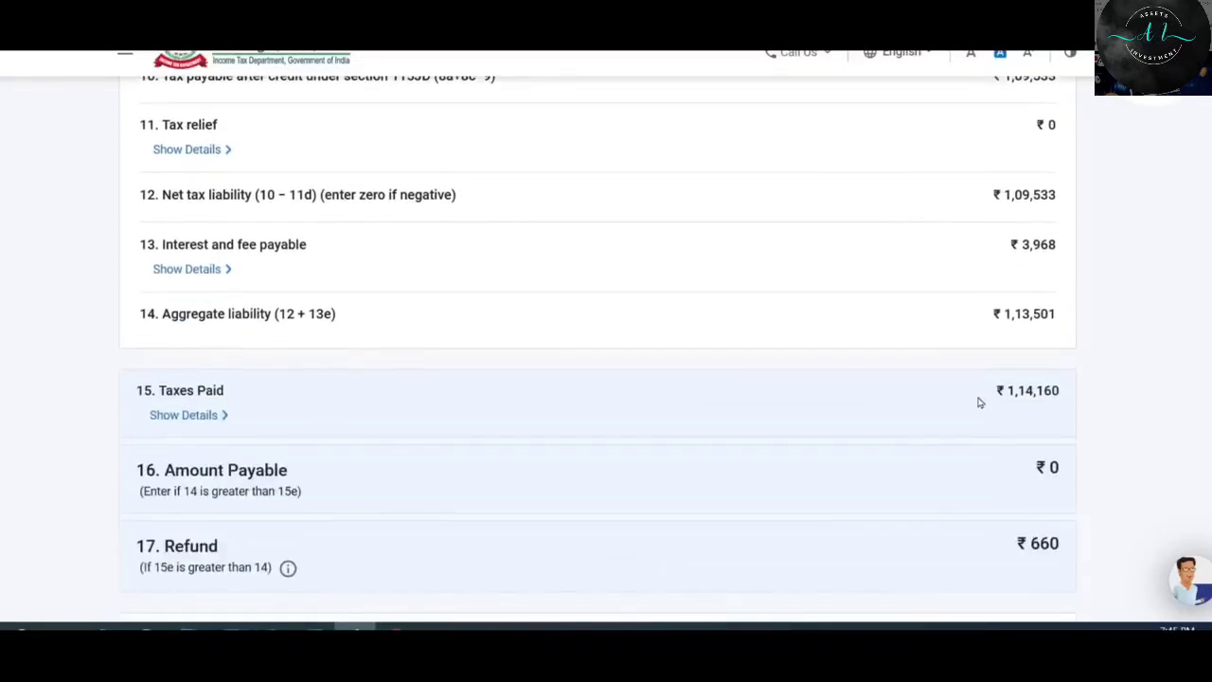
pyautogui.scroll(-3, 961, 303)
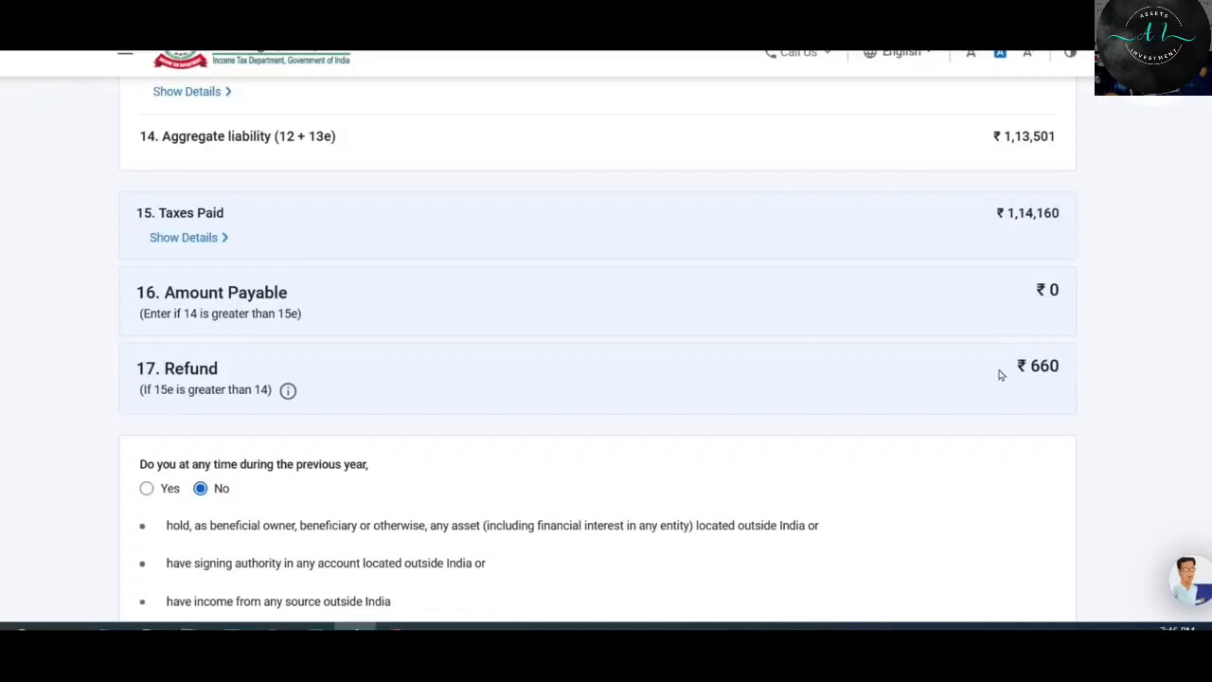
pyautogui.scroll(4, 928, 372)
pyautogui.scroll(-3, 931, 372)
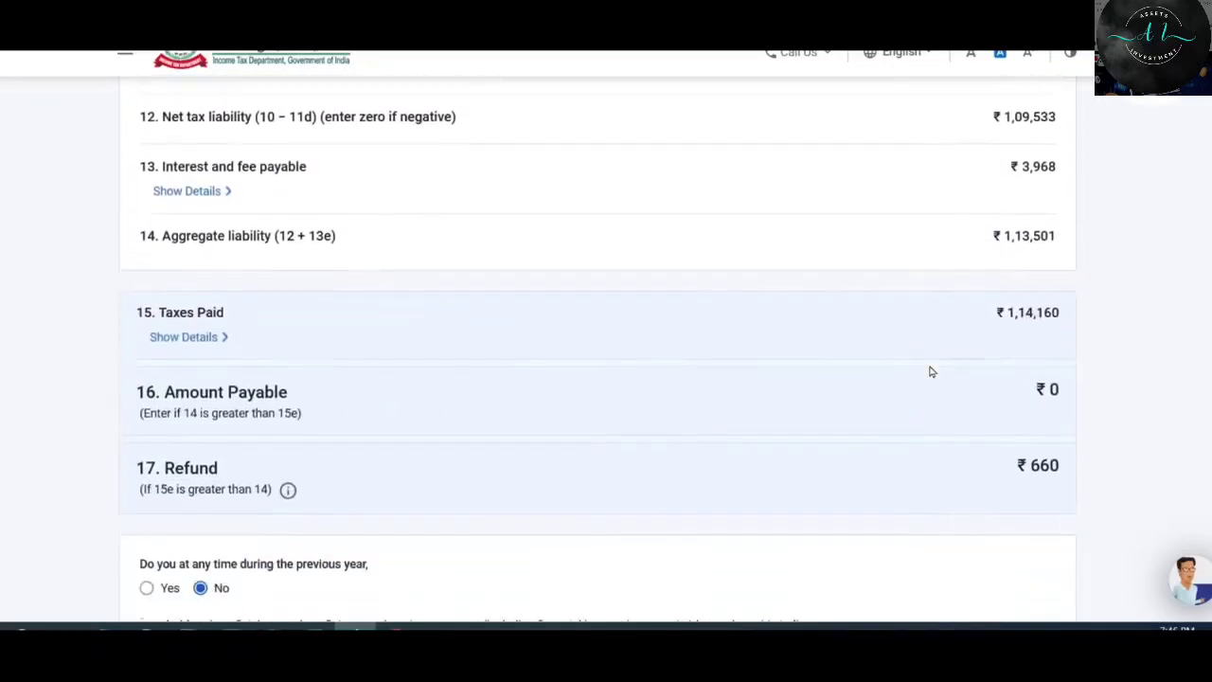
pyautogui.scroll(-3, 931, 373)
pyautogui.scroll(2, 932, 373)
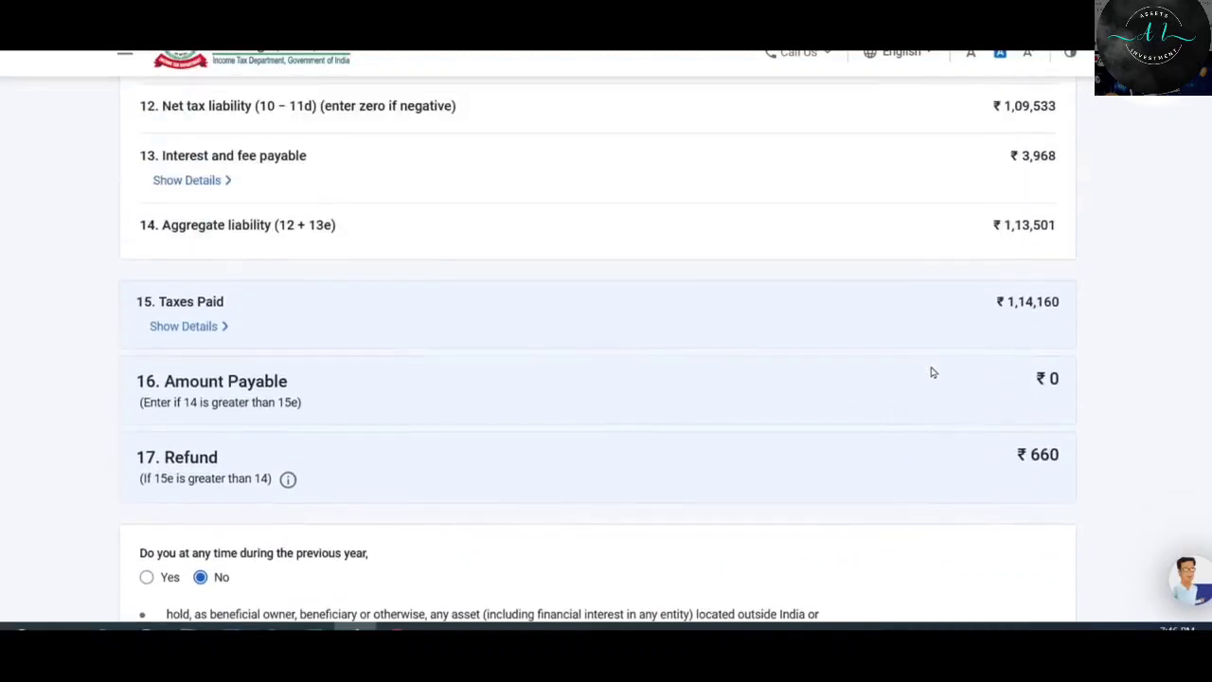
pyautogui.scroll(-4, 1013, 265)
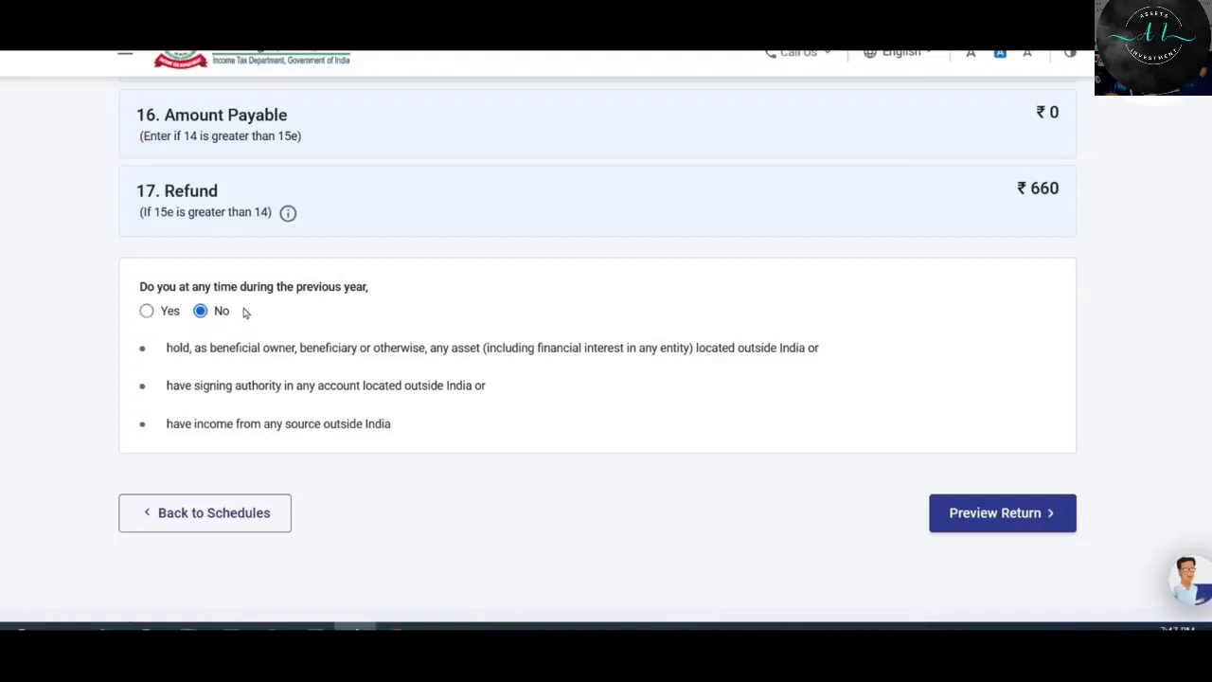
# Accept the return declaration and enter MUMBAI as the place of filing.
pyautogui.click(1007, 515)
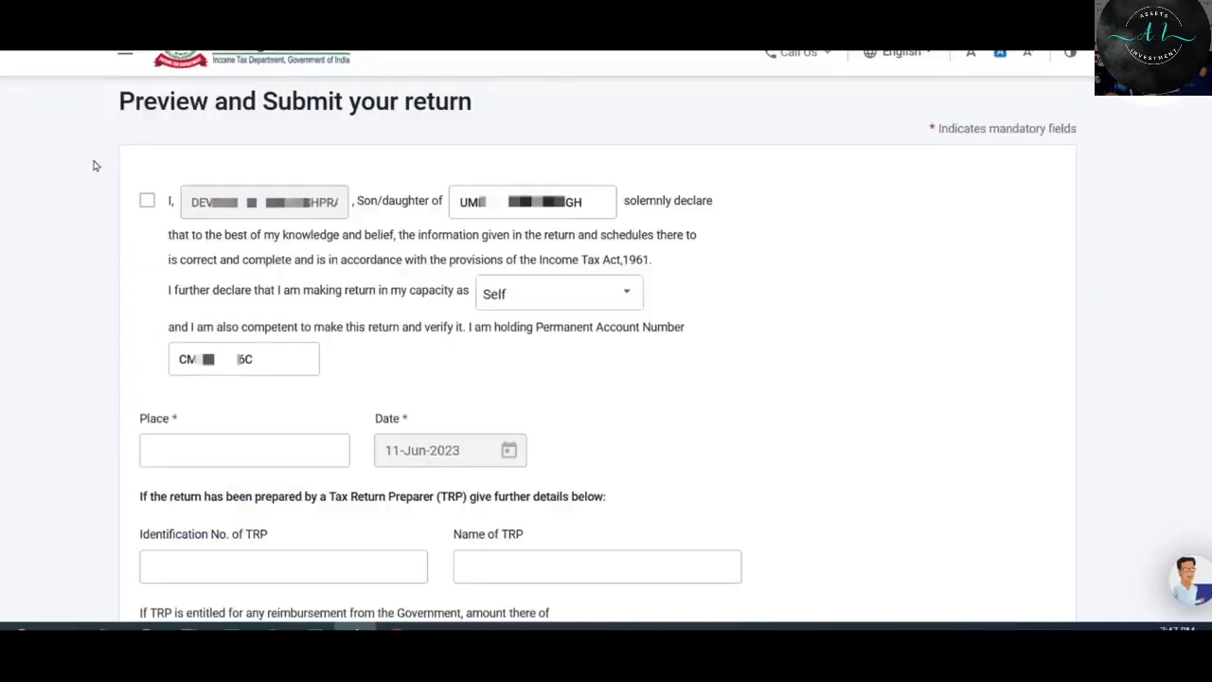
pyautogui.click(148, 203)
pyautogui.click(328, 452)
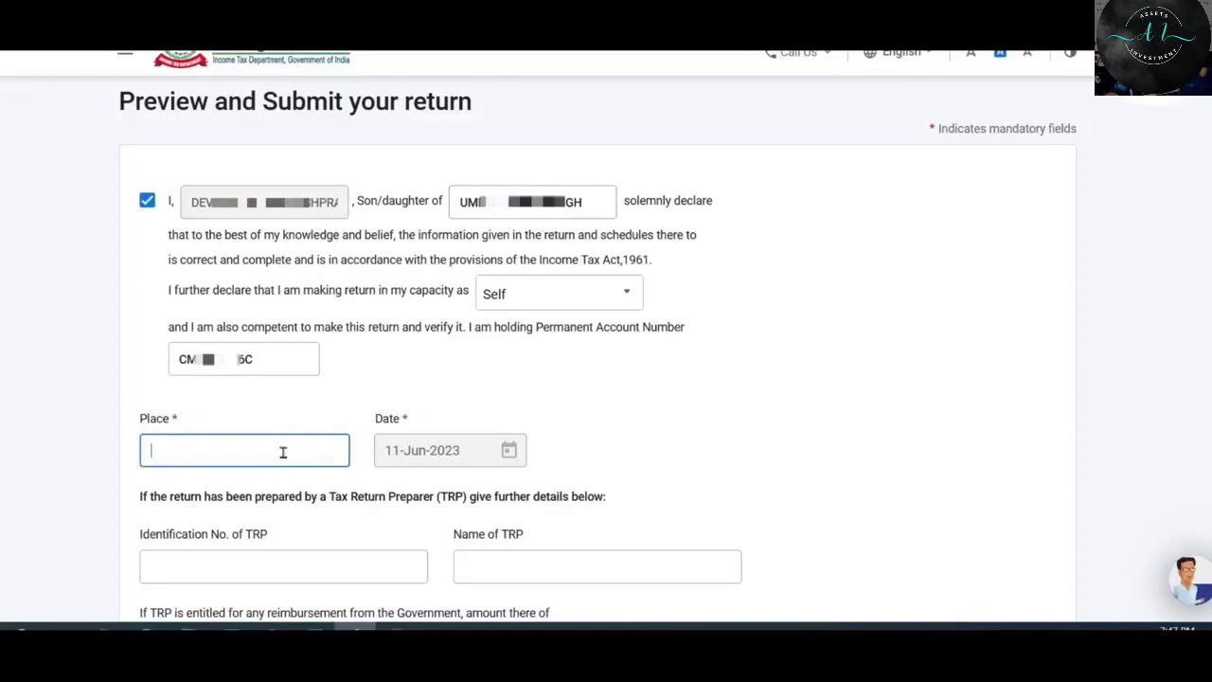
pyautogui.write('mumbai')
pyautogui.press('BackSpace')
pyautogui.press('BackSpace')
pyautogui.press('BackSpace')
pyautogui.press('BackSpace')
pyautogui.press('BackSpace')
pyautogui.press('BackSpace')
pyautogui.write('MUMBAI')
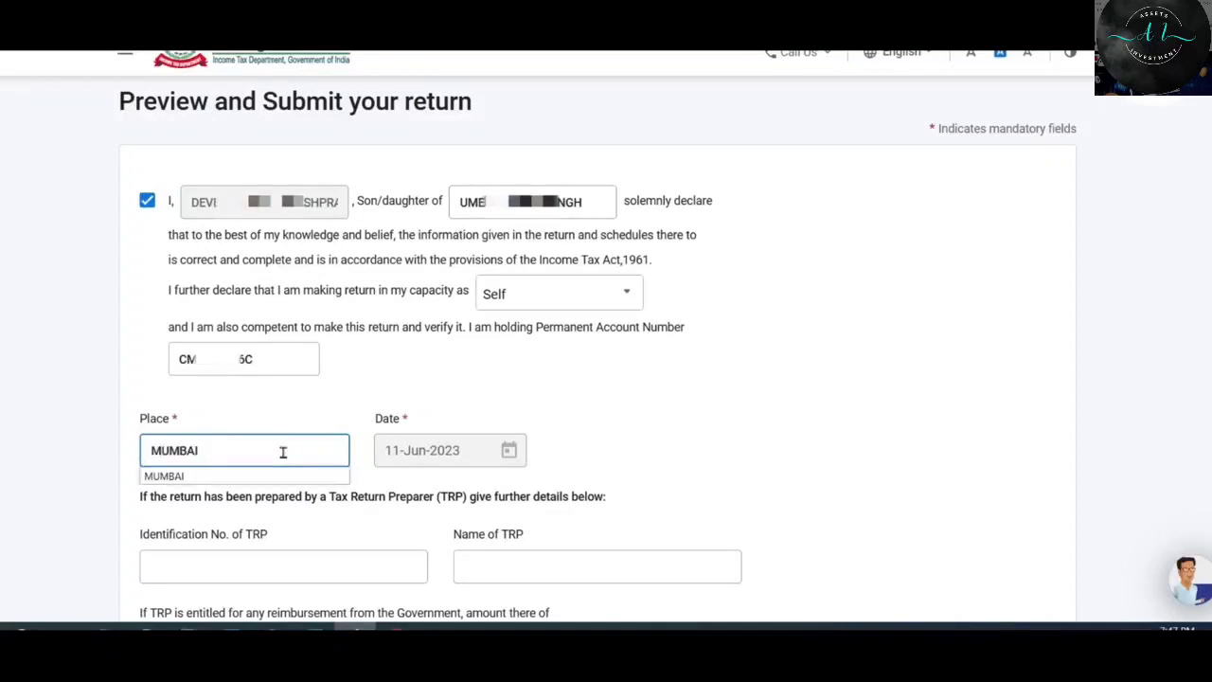
pyautogui.scroll(-4, 282, 452)
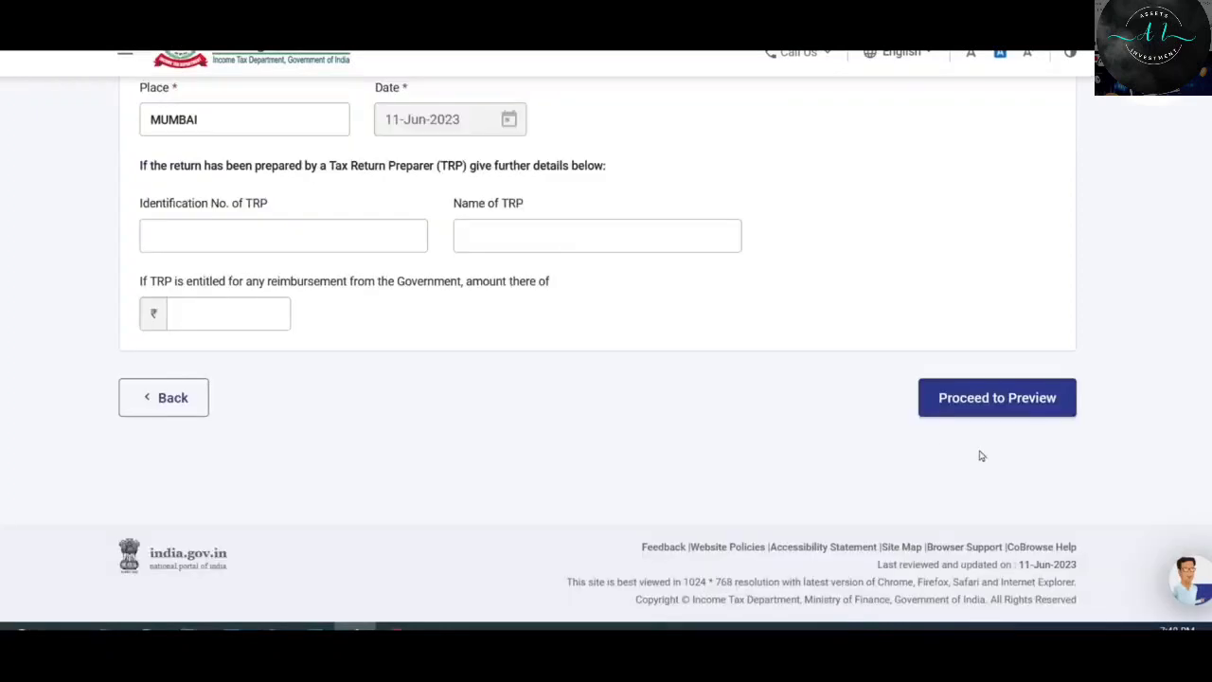
# Review the full ITR-2 preview and send it for validation.
pyautogui.click(1010, 400)
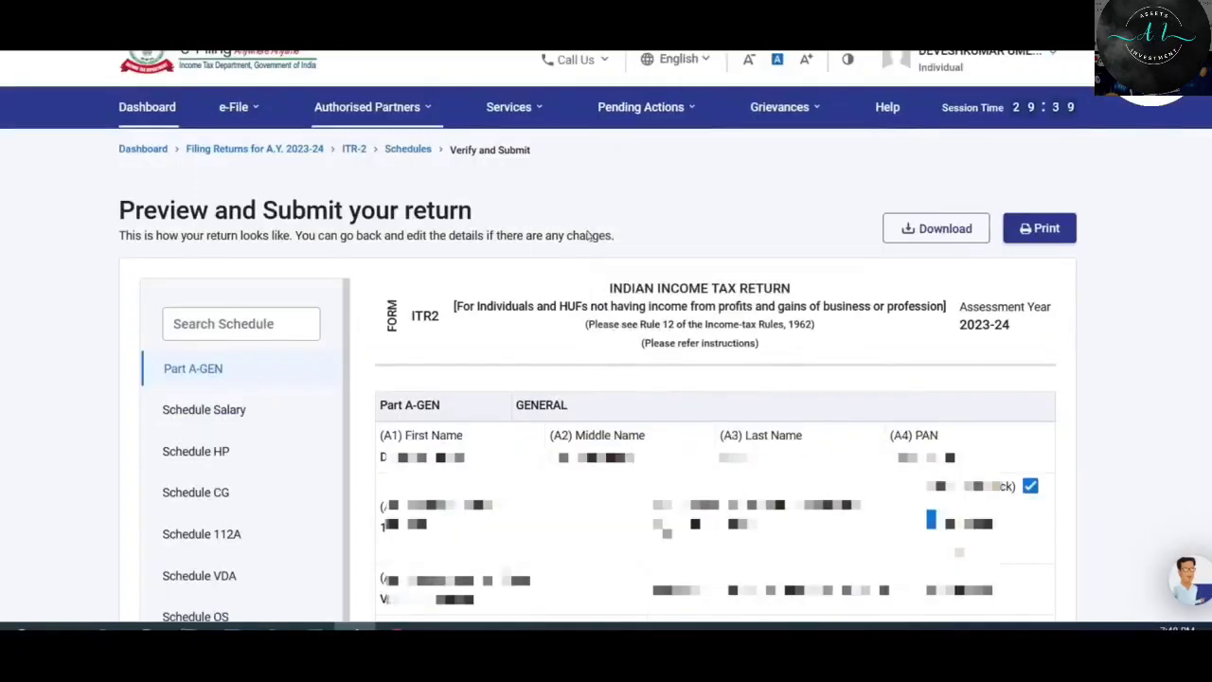
pyautogui.scroll(-1, 343, 379)
pyautogui.moveTo(342, 379); pyautogui.dragTo(345, 575)
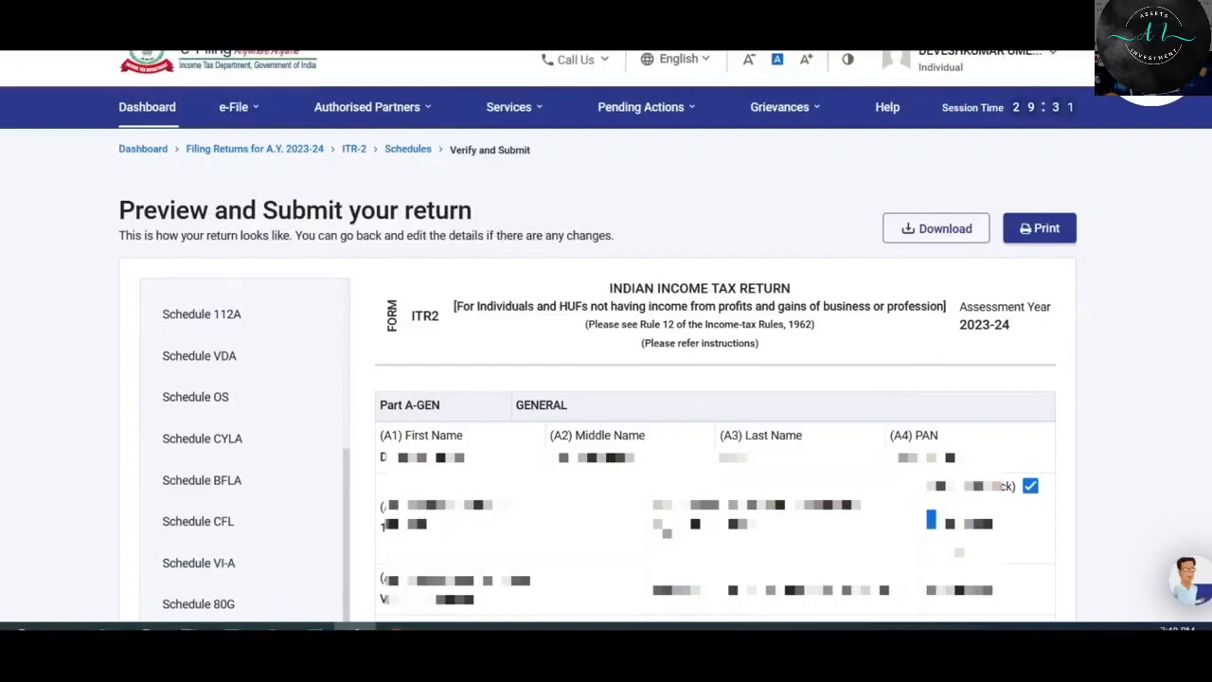
pyautogui.scroll(-10, 1070, 326)
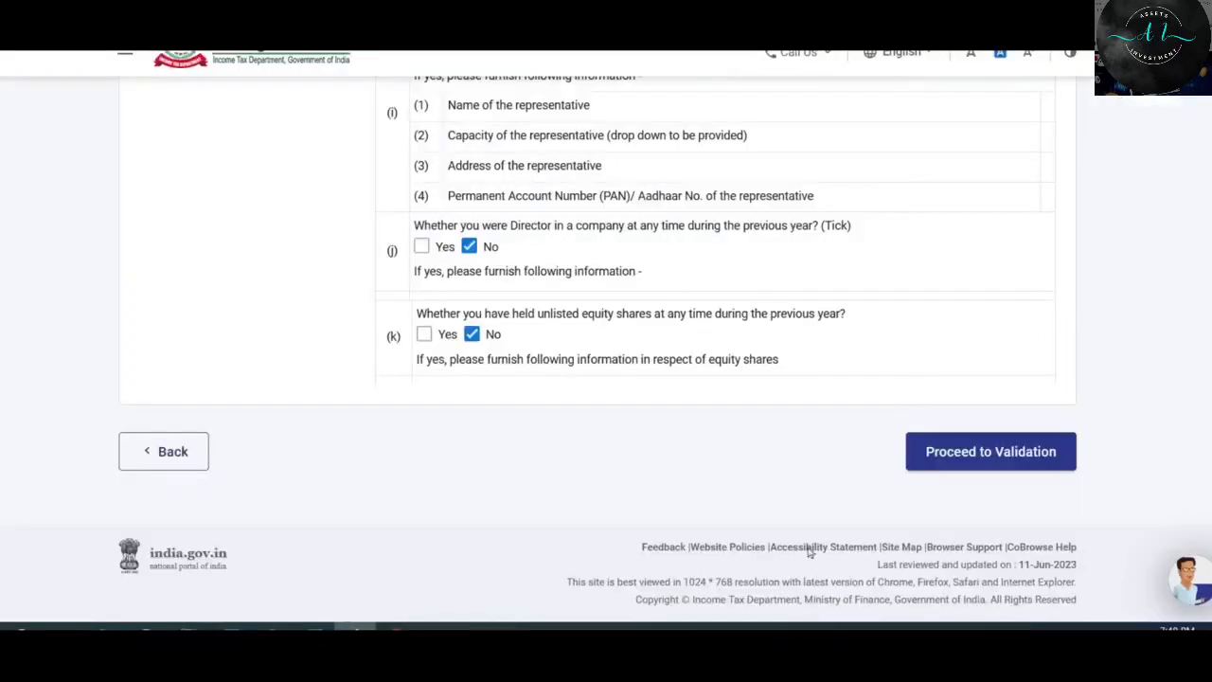
pyautogui.click(996, 459)
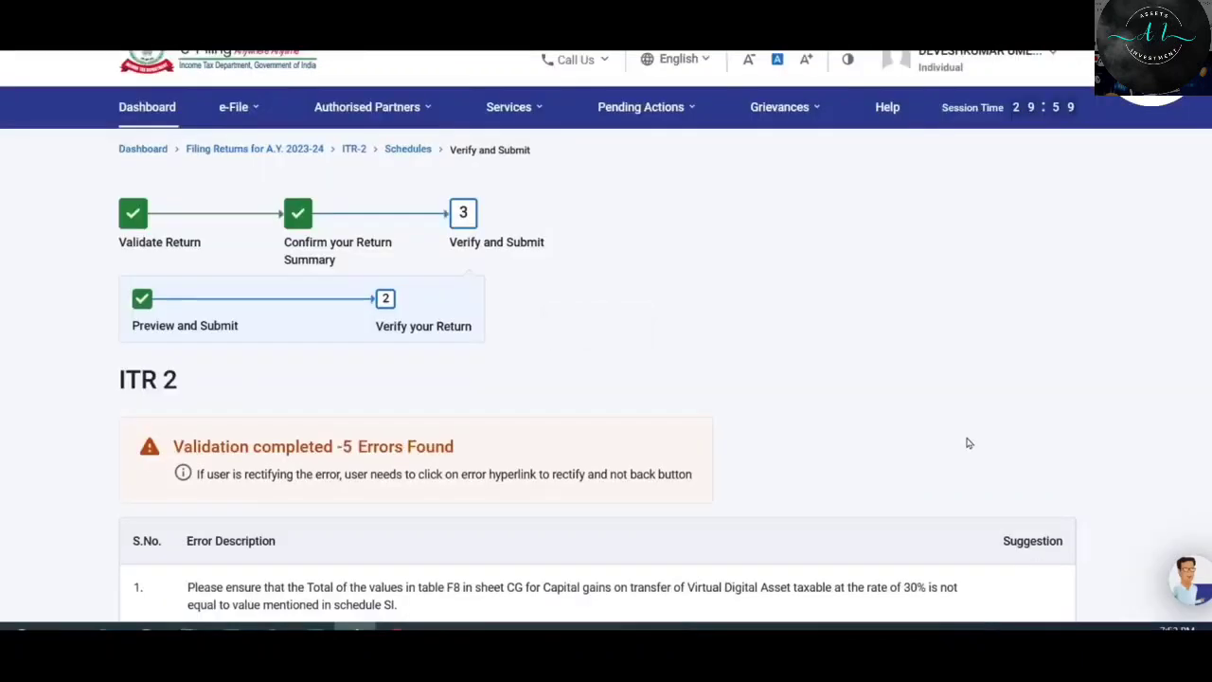
# Review the five validation errors and open Schedule Capital Gains to correct the VDA values.
pyautogui.scroll(-3, 917, 379)
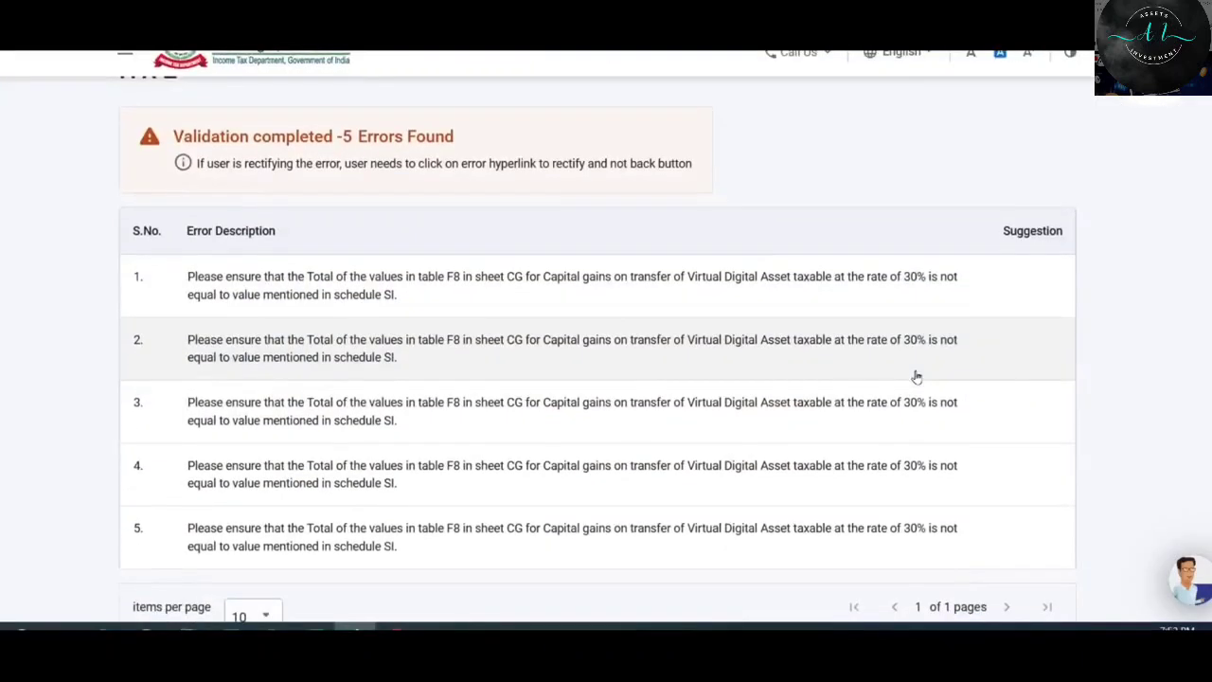
pyautogui.scroll(-1, 620, 460)
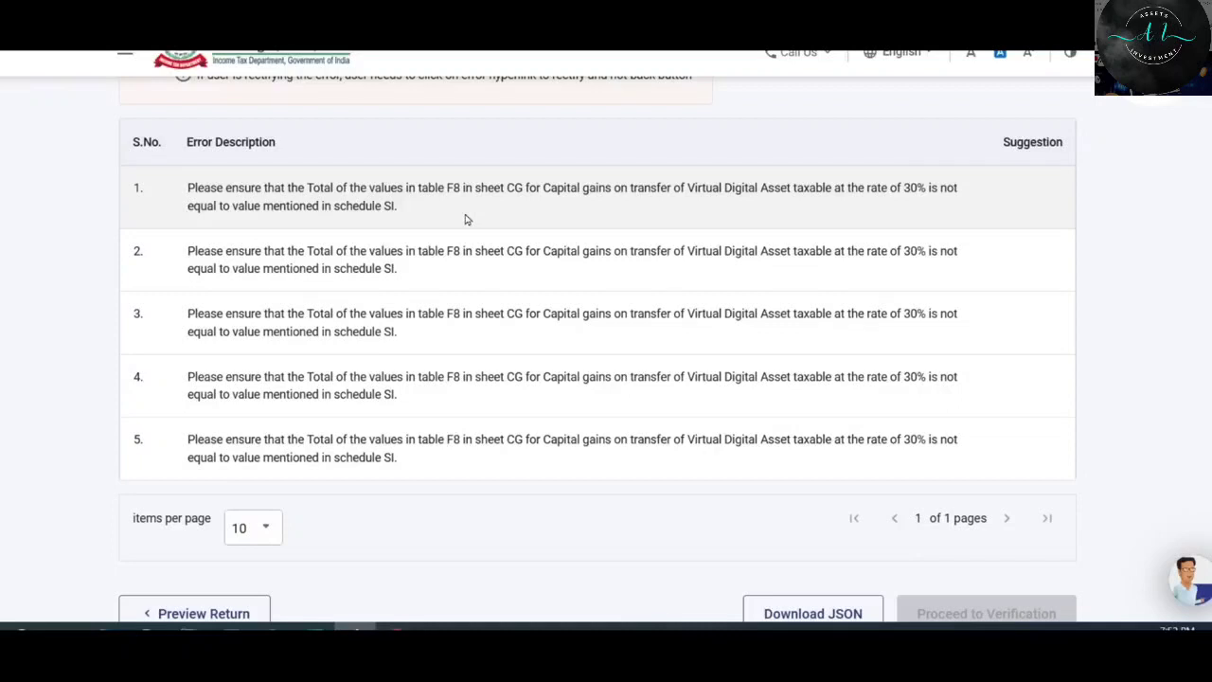
pyautogui.click(558, 197)
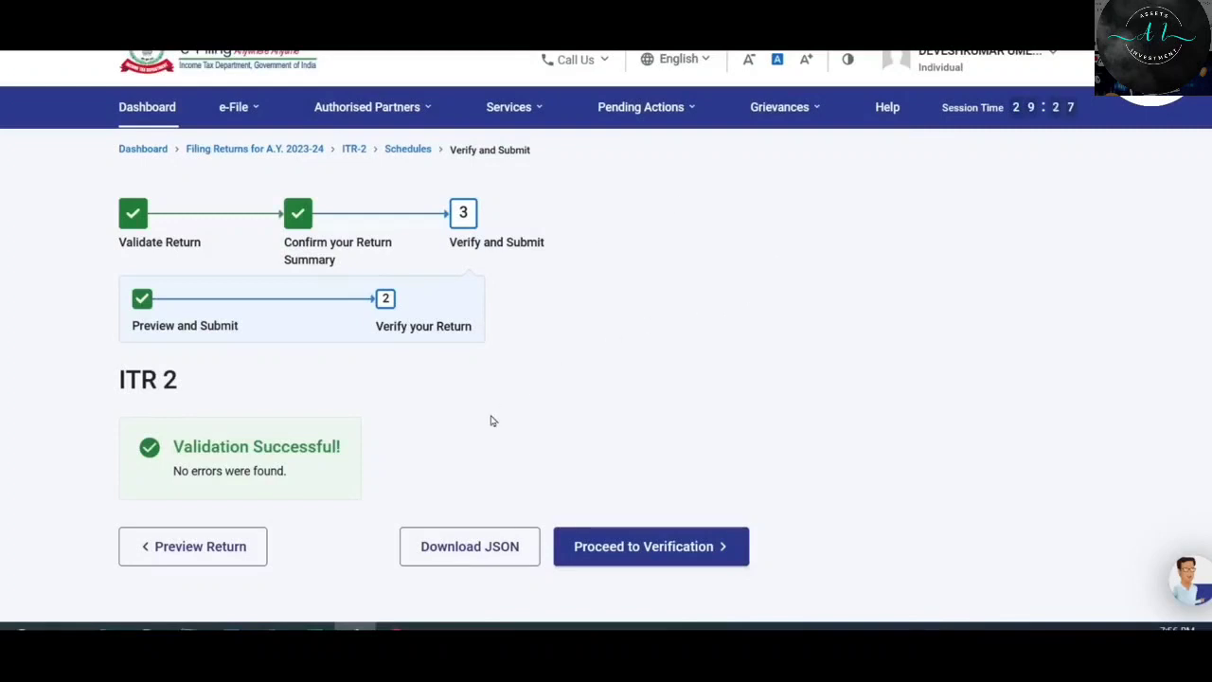
pyautogui.scroll(-2, 452, 373)
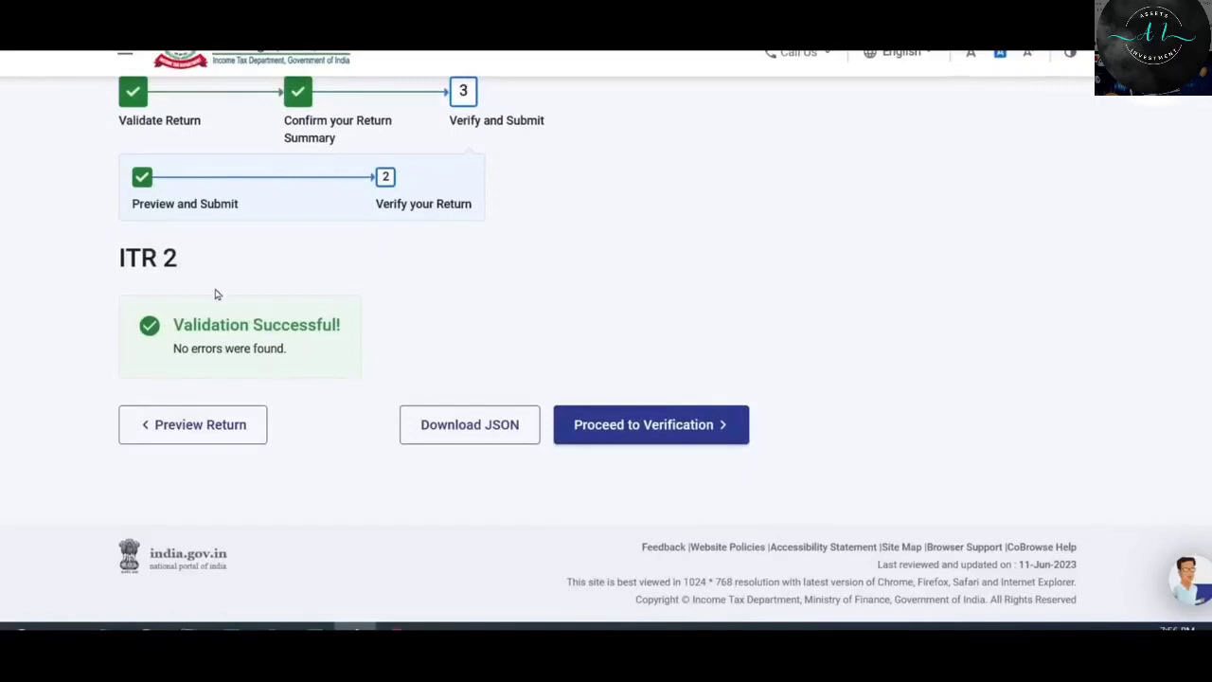
# Choose e-Verify Now and select OTP to the Aadhaar-registered mobile as the method.
pyautogui.click(680, 428)
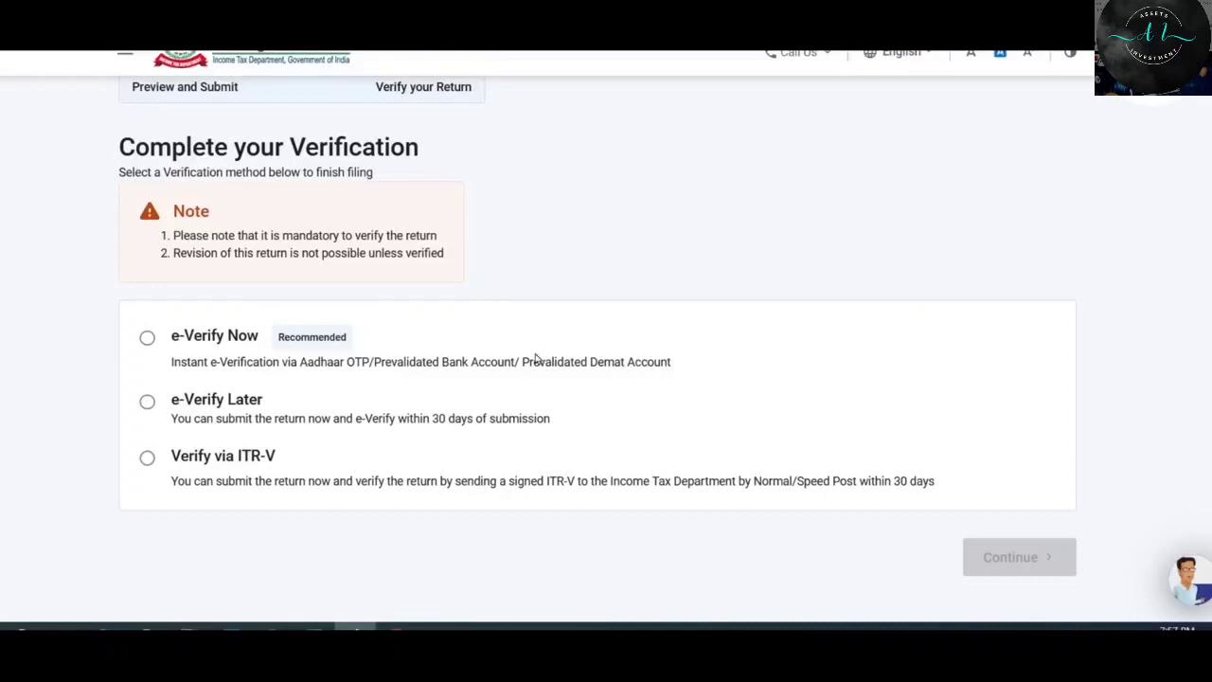
pyautogui.click(148, 339)
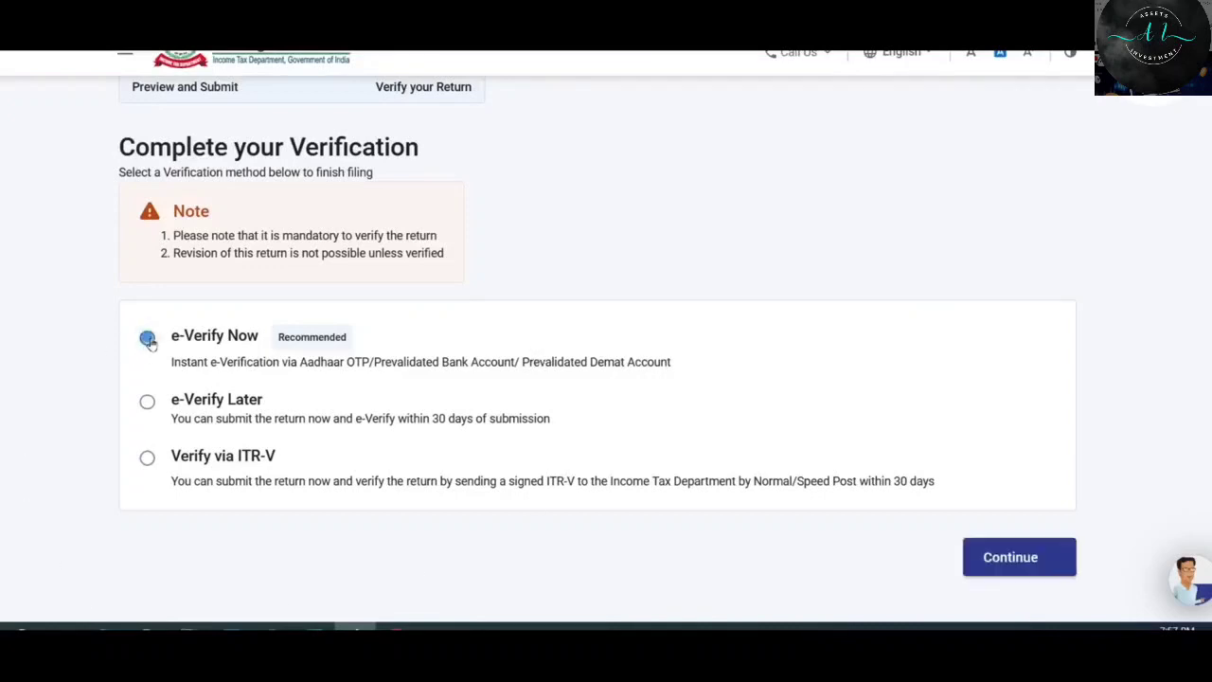
pyautogui.click(1031, 565)
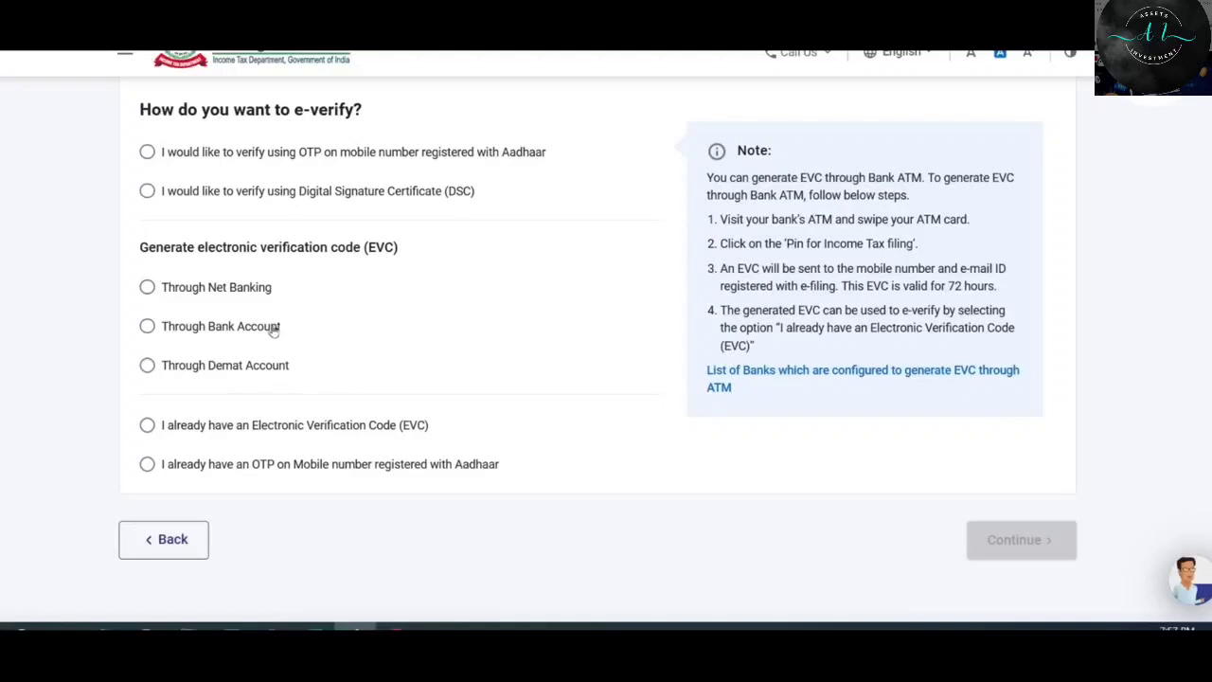
pyautogui.click(446, 151)
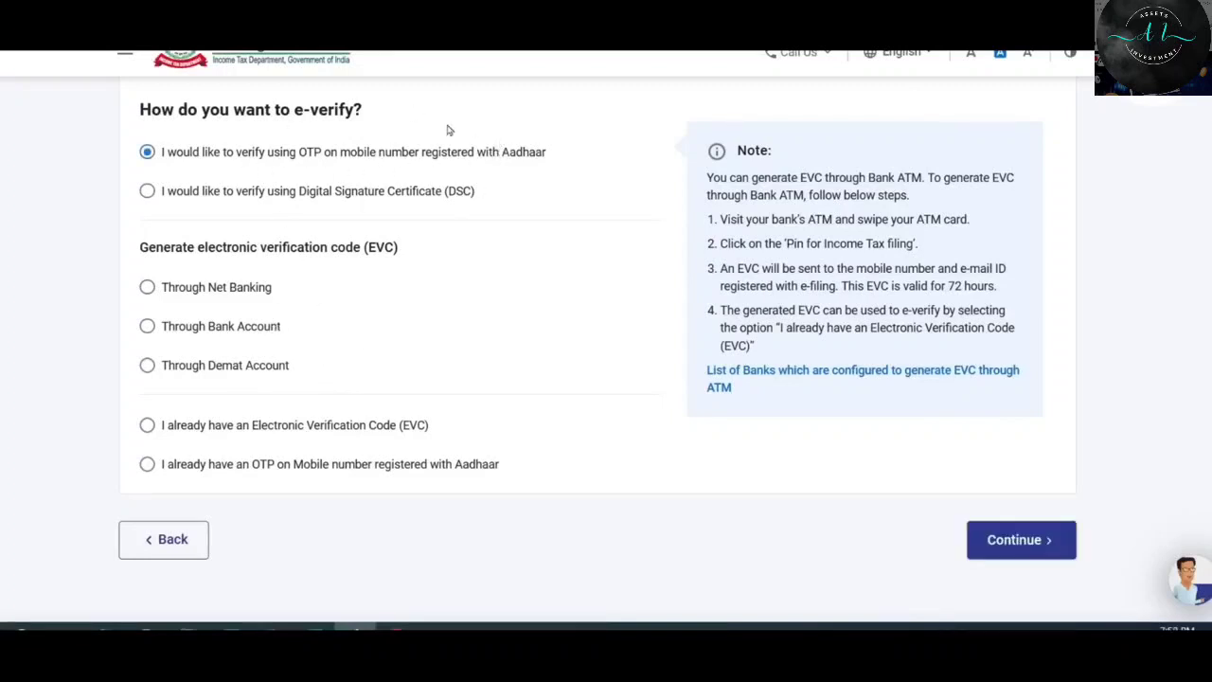
pyautogui.click(1036, 543)
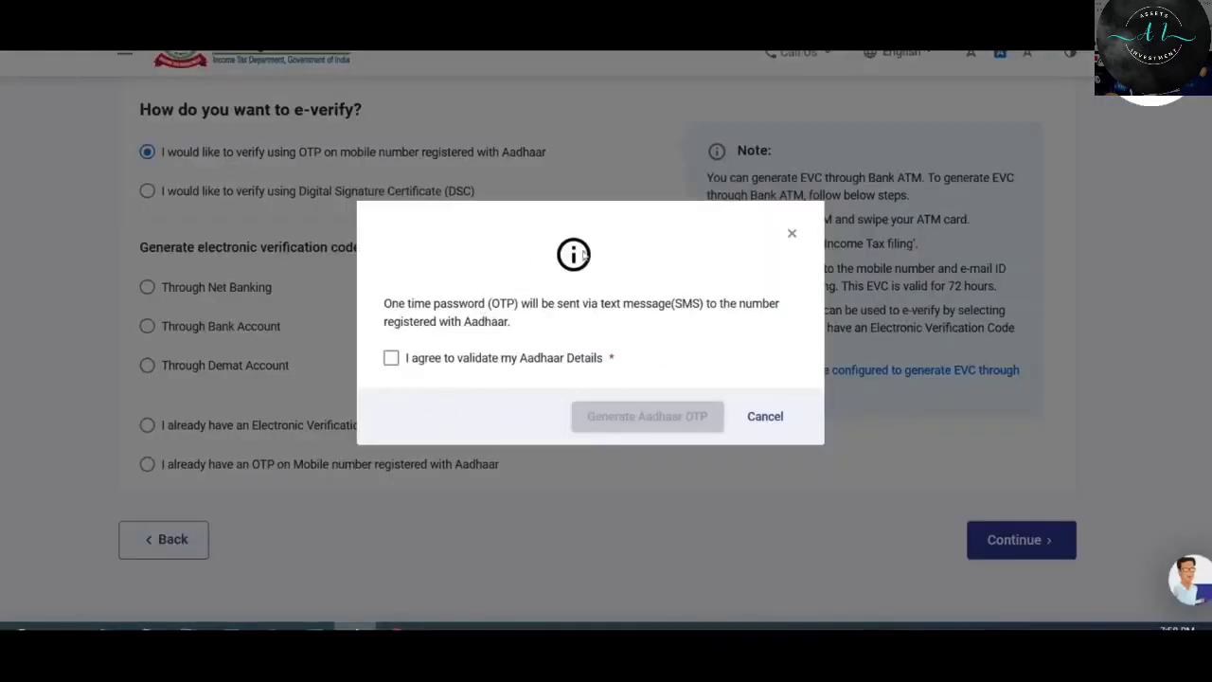
# Consent, enter the Aadhaar OTP, submit the return and download the acknowledgement receipt.
pyautogui.click(391, 359)
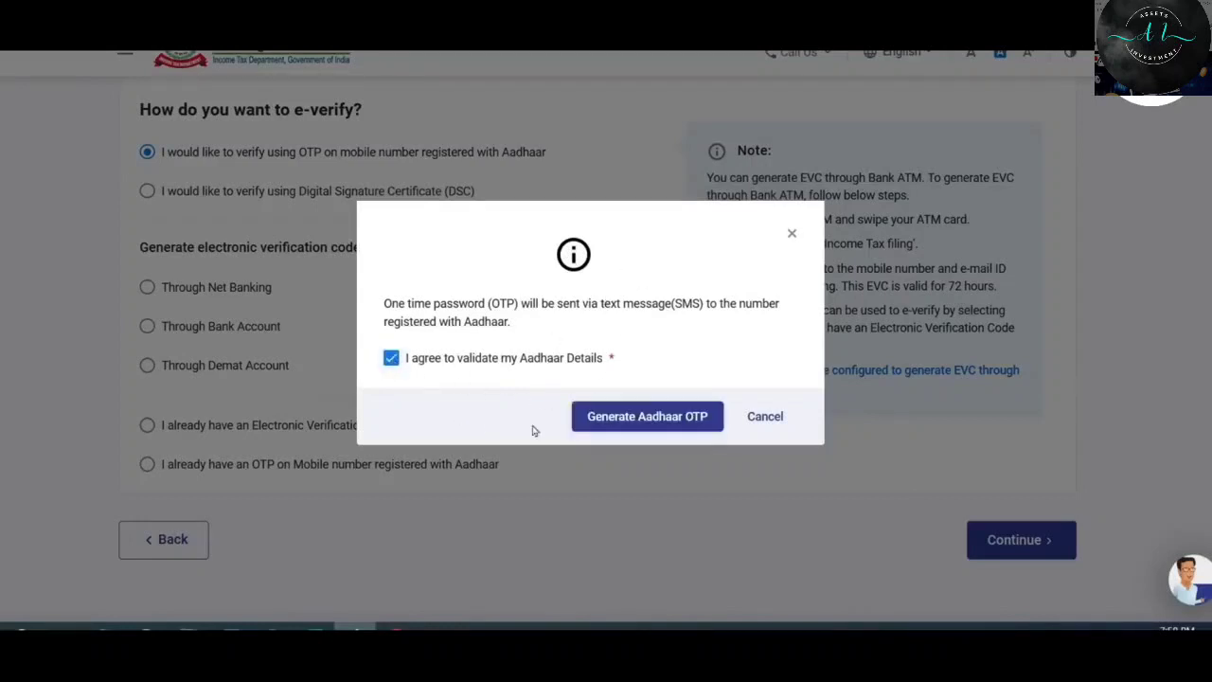
pyautogui.click(657, 420)
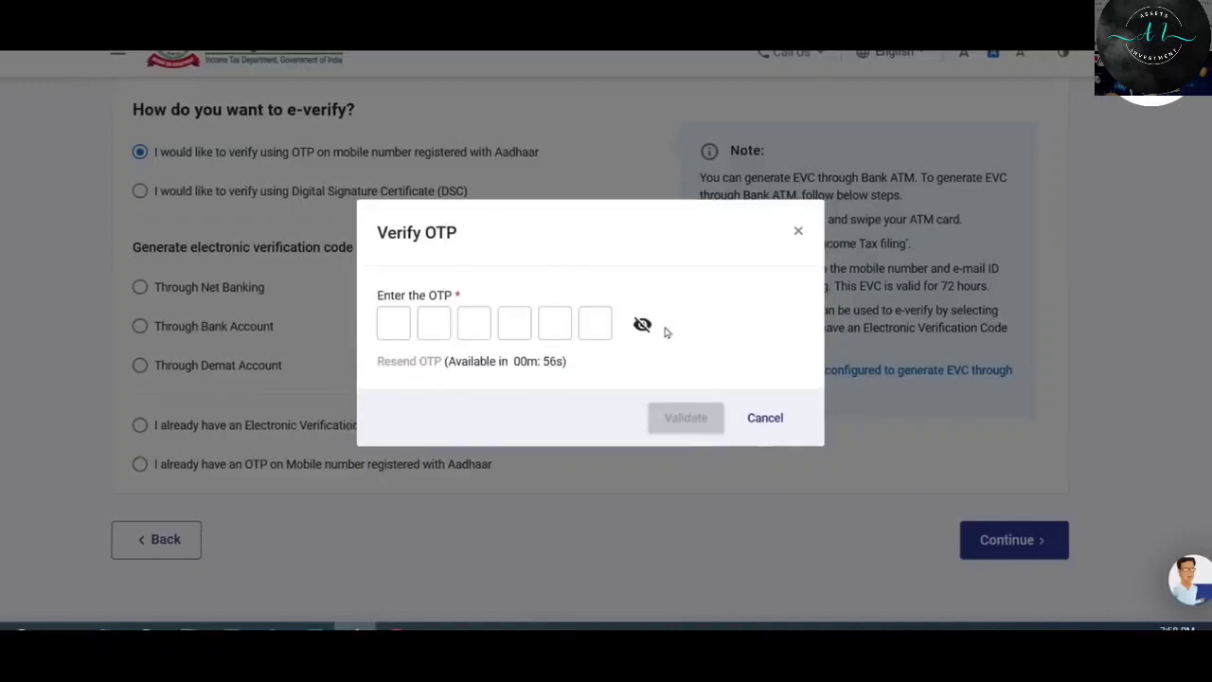
pyautogui.click(394, 323)
pyautogui.click(434, 324)
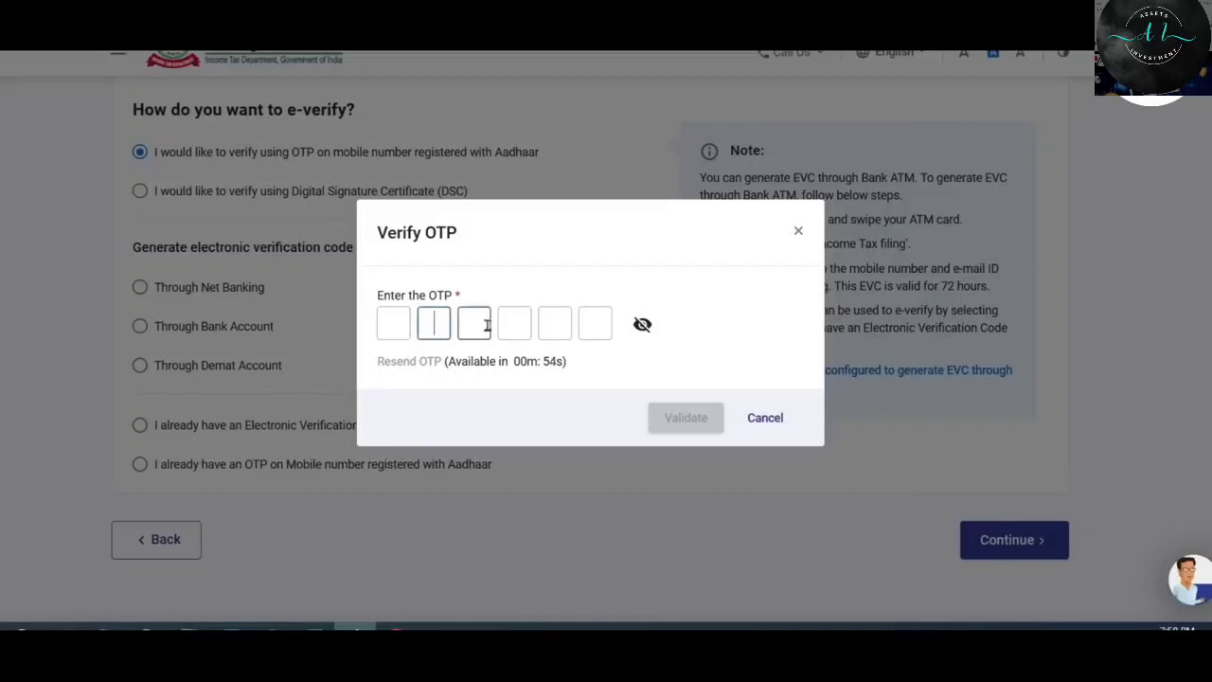
pyautogui.click(485, 324)
pyautogui.click(515, 324)
pyautogui.click(556, 324)
pyautogui.click(591, 326)
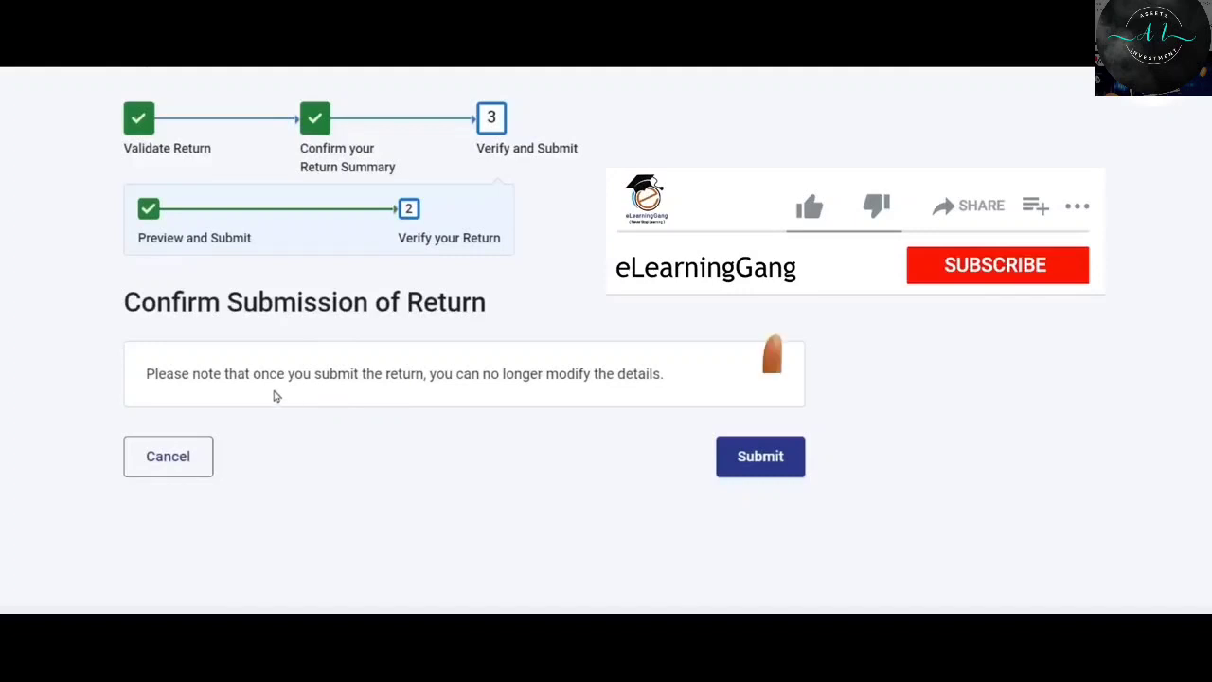
pyautogui.click(773, 462)
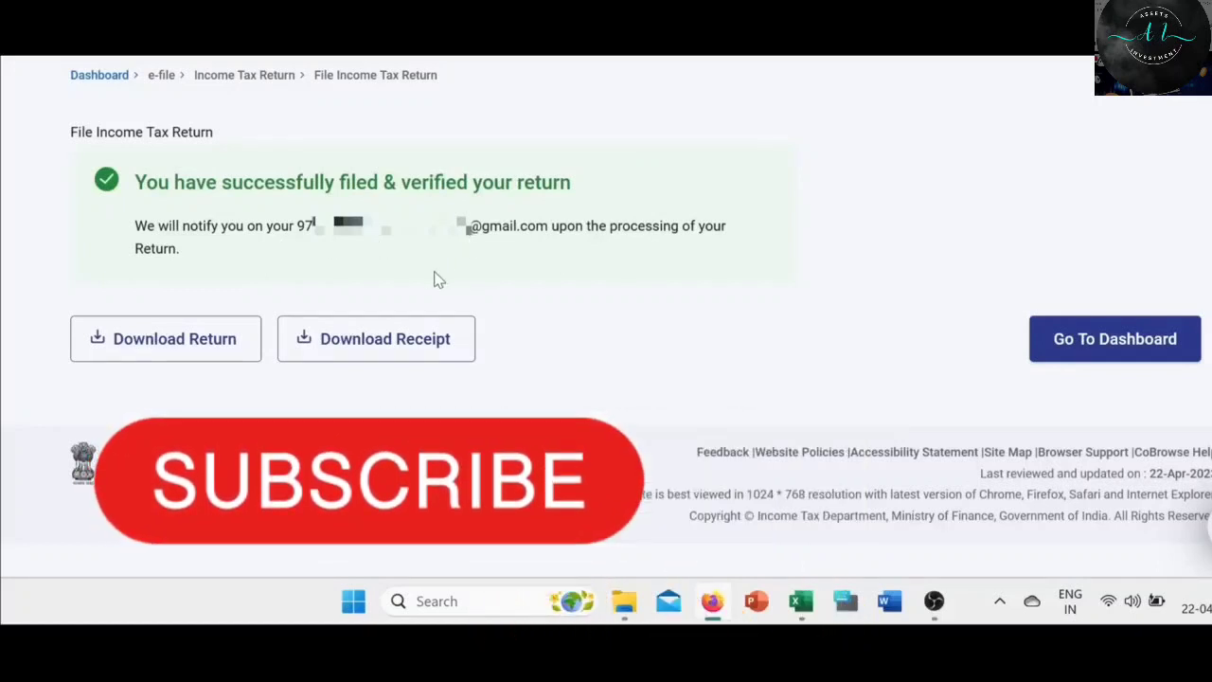
pyautogui.click(429, 357)
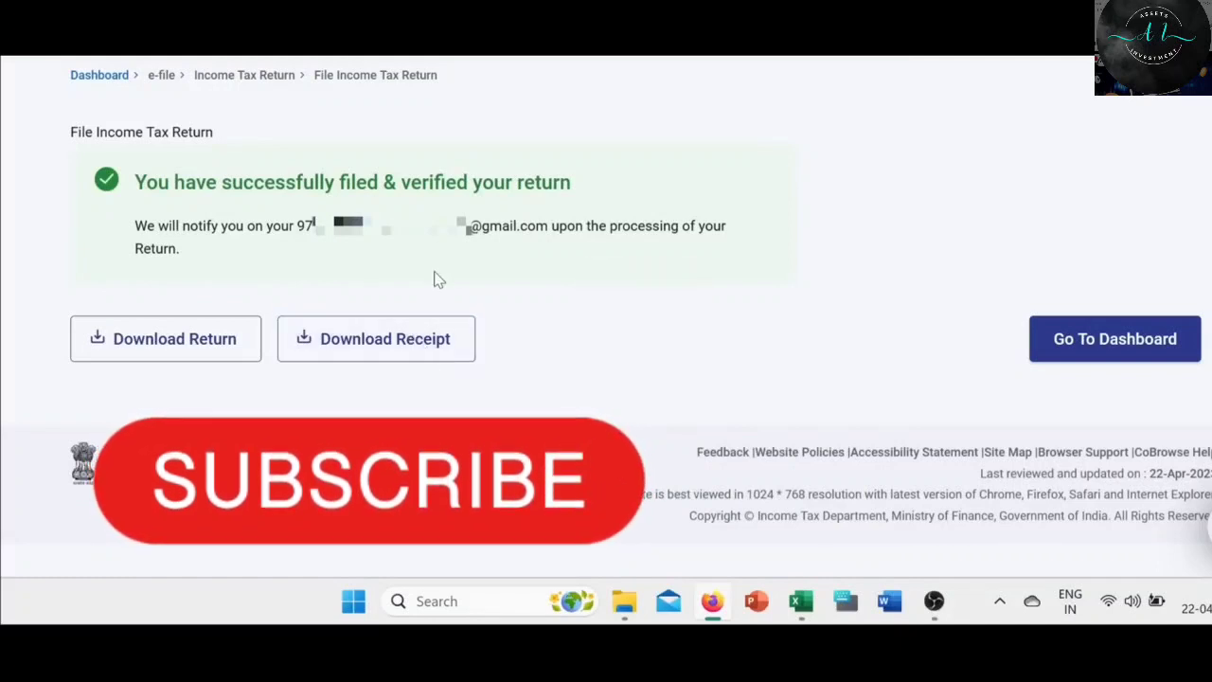